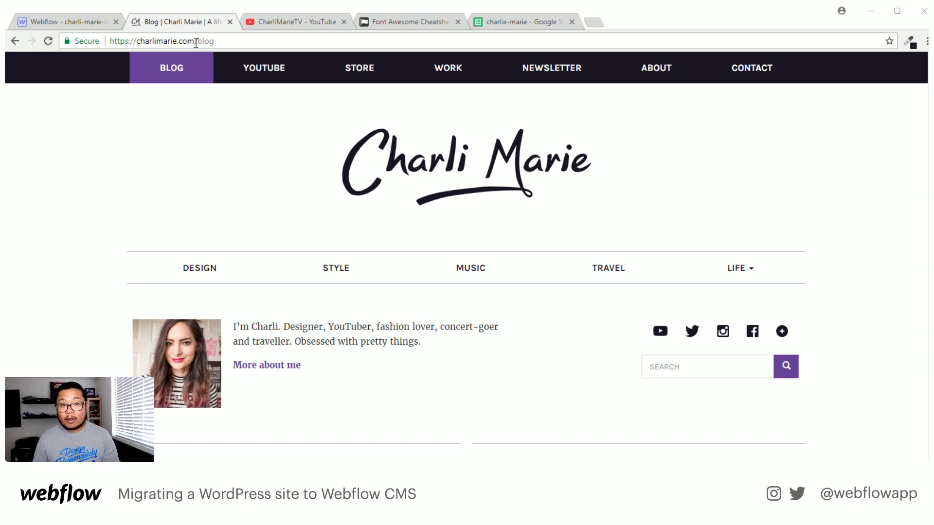
Look over the CharliMarieTV YouTube channel, including its banner, welcome video, uploads and playlist sections.
{"action": "left_click", "coordinate": [314, 22]}
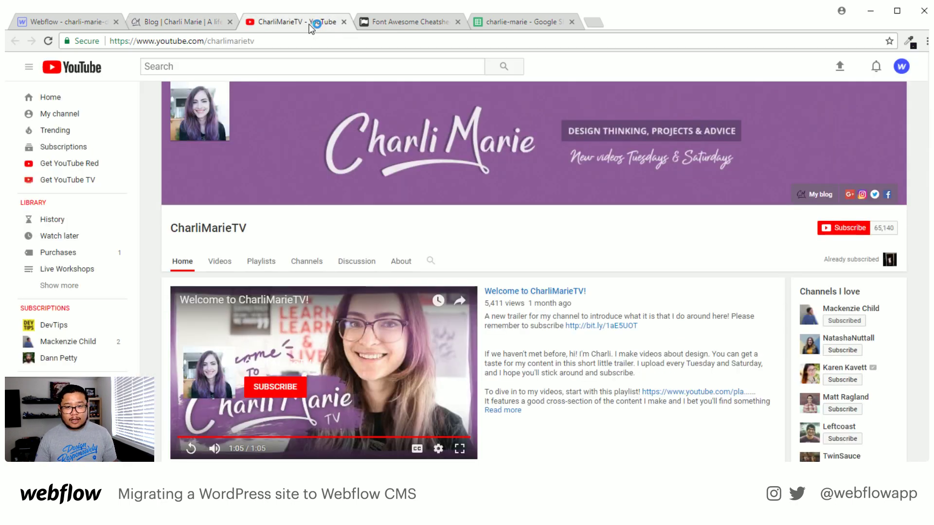
{"action": "scroll", "coordinate": [581, 213], "scroll_direction": "down", "scroll_amount": 1}
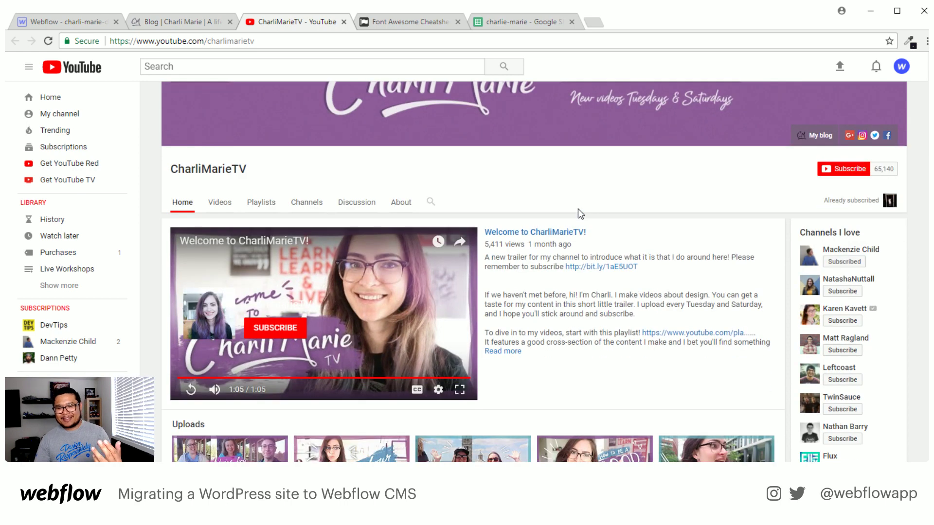
{"action": "scroll", "coordinate": [578, 208], "scroll_direction": "down", "scroll_amount": 1}
{"action": "scroll", "coordinate": [578, 209], "scroll_direction": "up", "scroll_amount": 2}
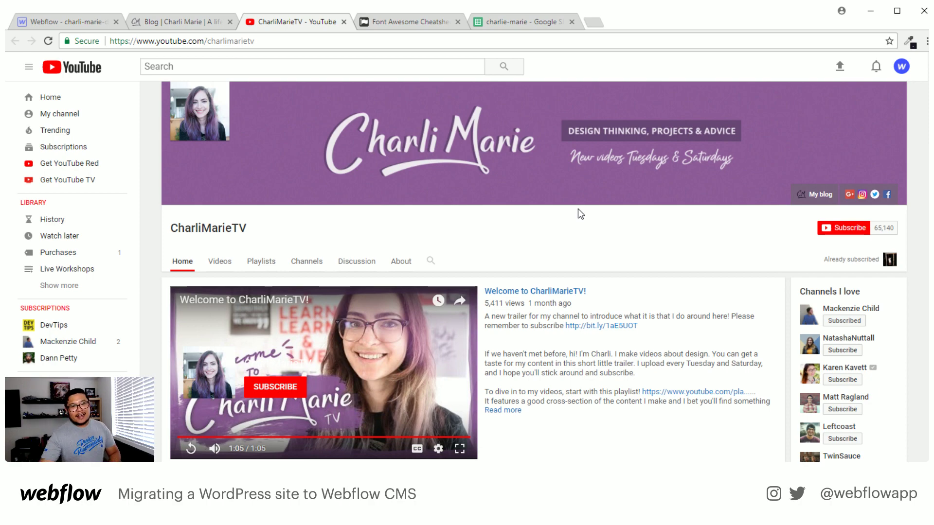
{"action": "scroll", "coordinate": [578, 208], "scroll_direction": "down", "scroll_amount": 3}
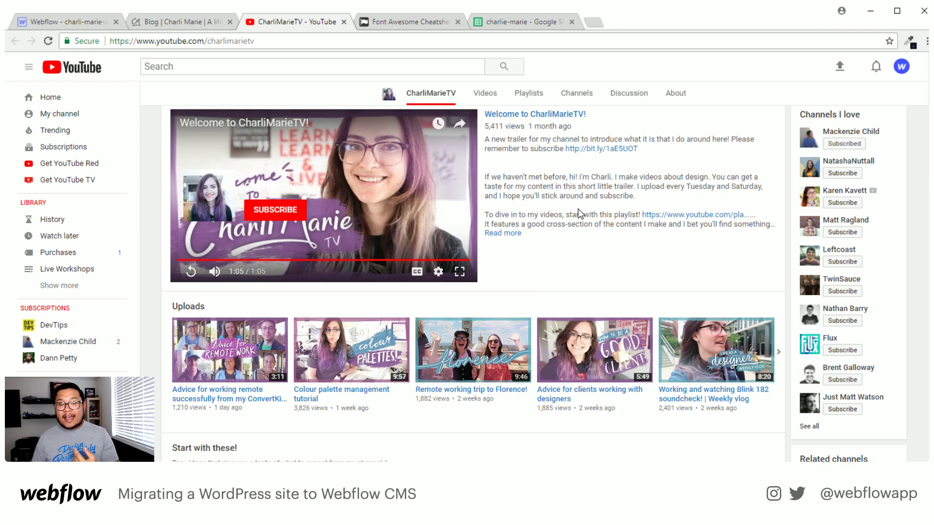
{"action": "scroll", "coordinate": [578, 209], "scroll_direction": "down", "scroll_amount": 2}
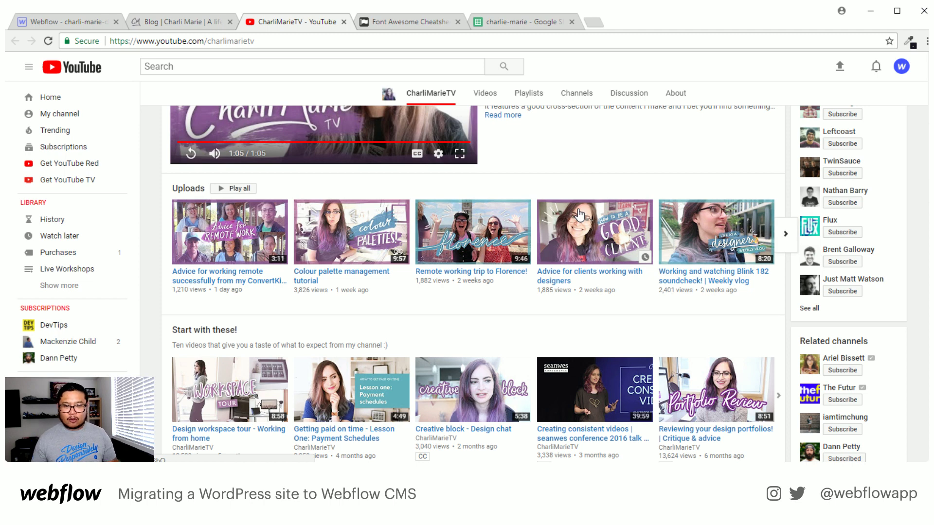
{"action": "scroll", "coordinate": [578, 214], "scroll_direction": "down", "scroll_amount": 3}
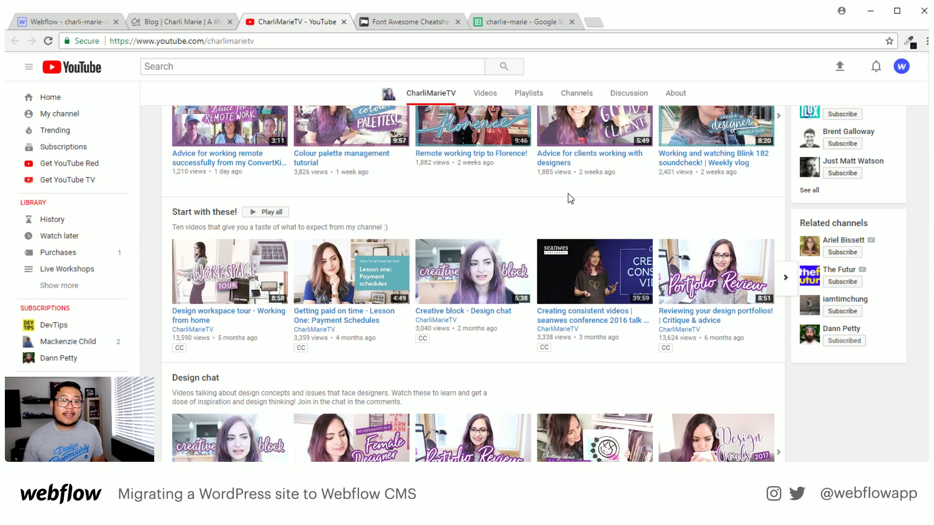
{"action": "left_click", "coordinate": [181, 23]}
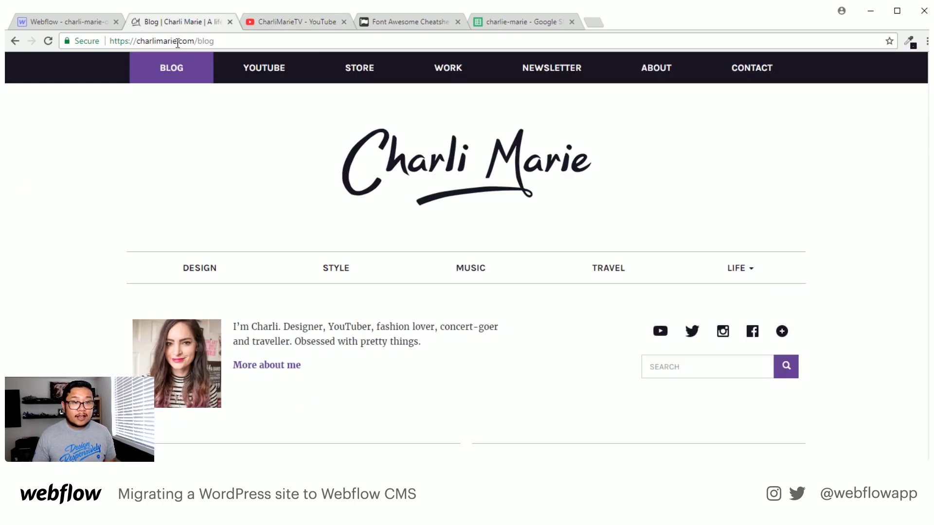
{"action": "left_click", "coordinate": [287, 21]}
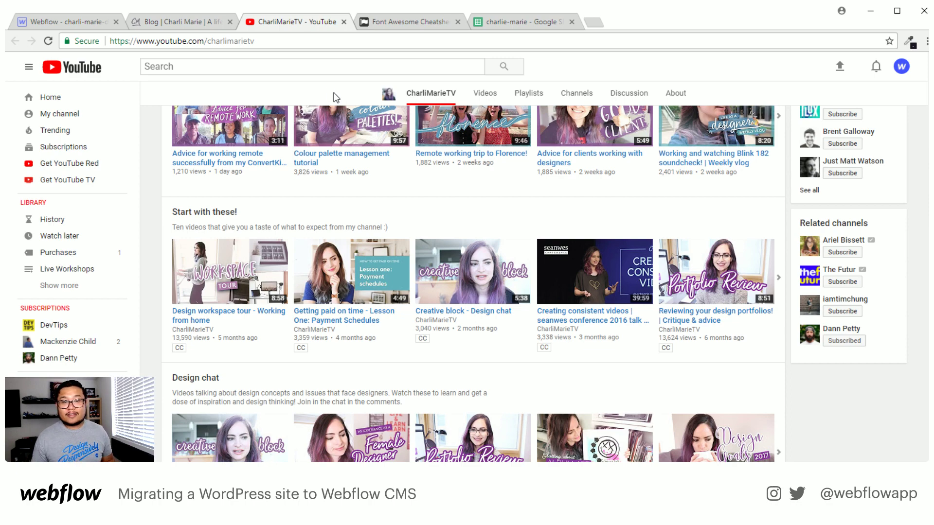
{"action": "scroll", "coordinate": [355, 205], "scroll_direction": "up", "scroll_amount": 5}
{"action": "scroll", "coordinate": [356, 215], "scroll_direction": "up", "scroll_amount": 2}
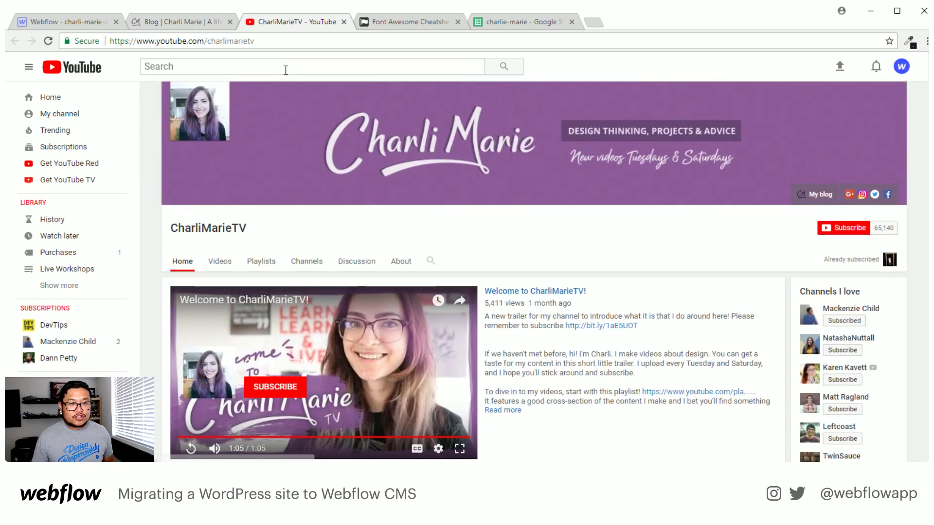
Return to the charlimarie.com blog page and look through its two-column post listing.
{"action": "left_click", "coordinate": [188, 21]}
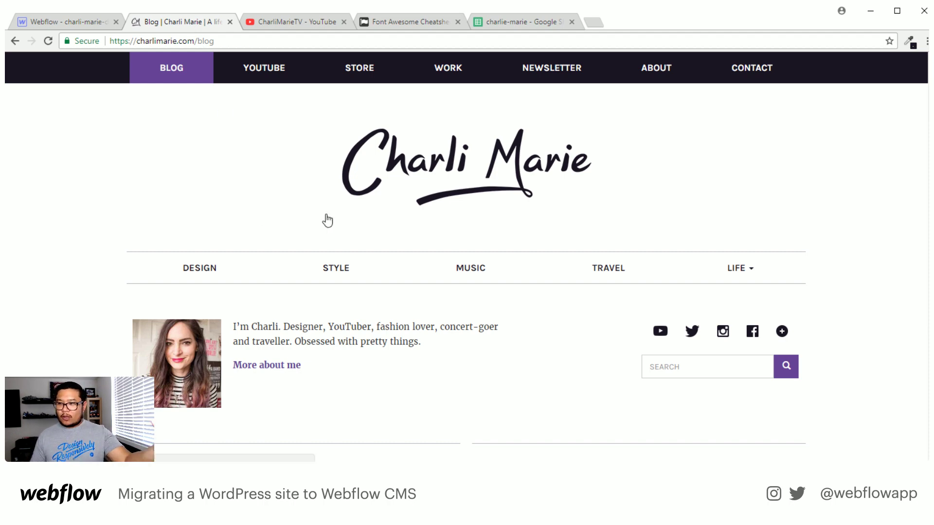
{"action": "scroll", "coordinate": [328, 220], "scroll_direction": "down", "scroll_amount": 6}
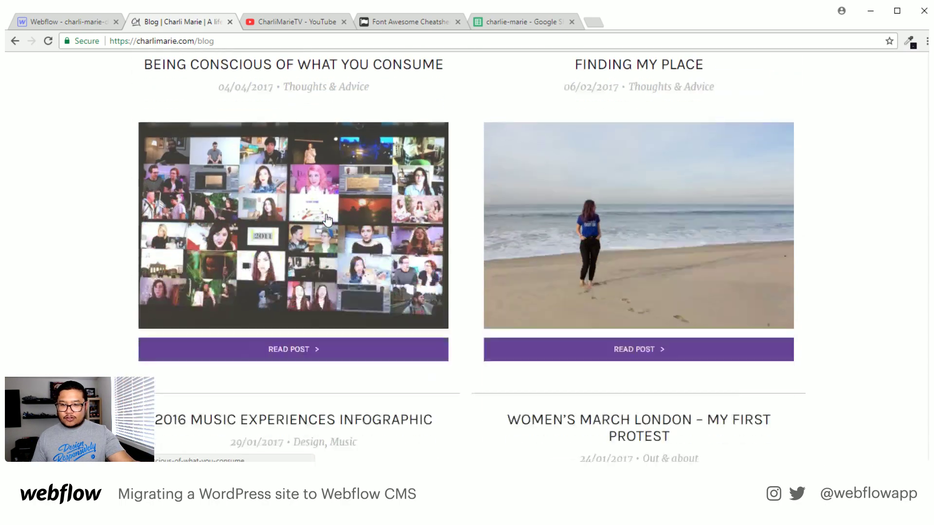
{"action": "scroll", "coordinate": [327, 220], "scroll_direction": "down", "scroll_amount": 15}
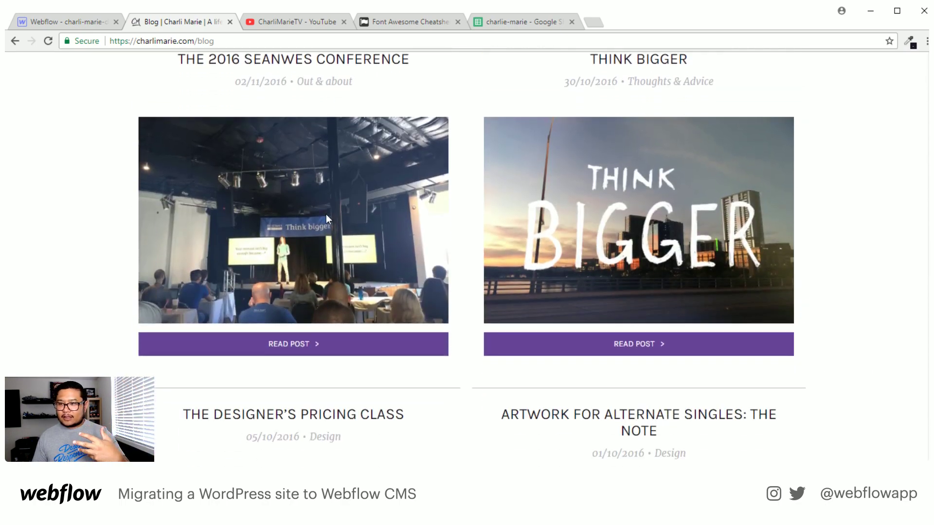
{"action": "scroll", "coordinate": [327, 221], "scroll_direction": "down", "scroll_amount": 7}
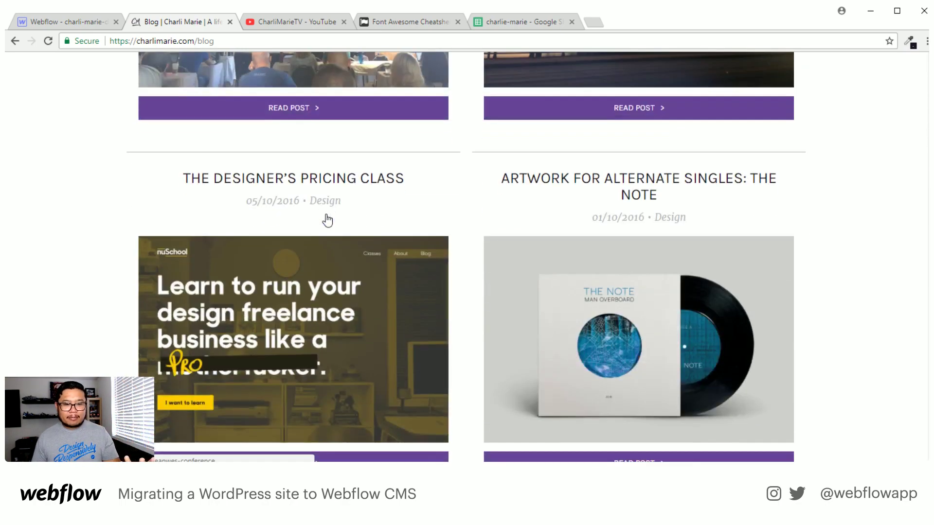
{"action": "scroll", "coordinate": [327, 219], "scroll_direction": "up", "scroll_amount": 20}
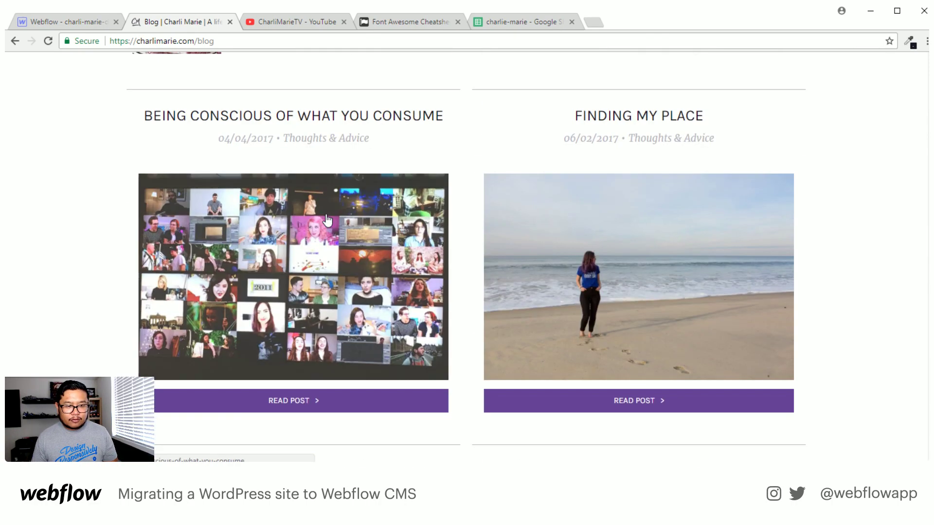
Open the post "Being conscious of what you consume" and examine its layout down to the related posts, comments and footer.
{"action": "left_click", "coordinate": [326, 219]}
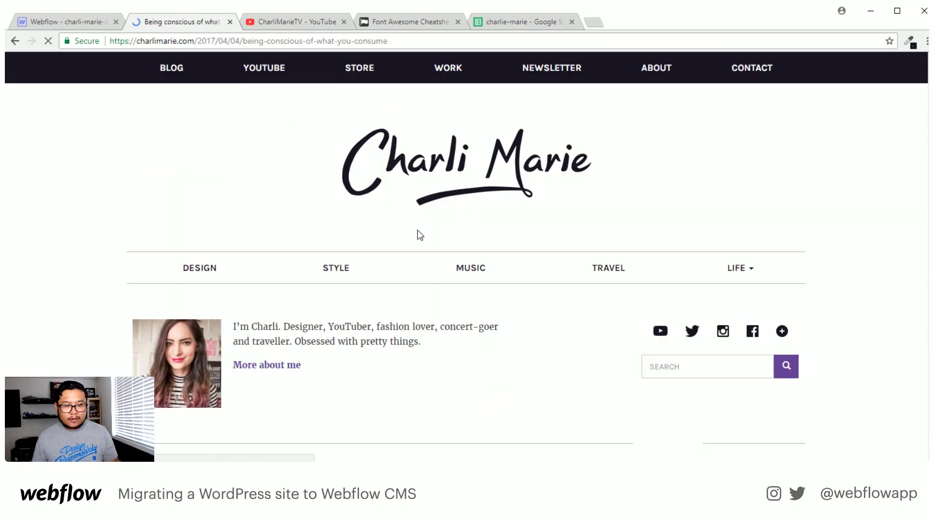
{"action": "scroll", "coordinate": [419, 232], "scroll_direction": "down", "scroll_amount": 7}
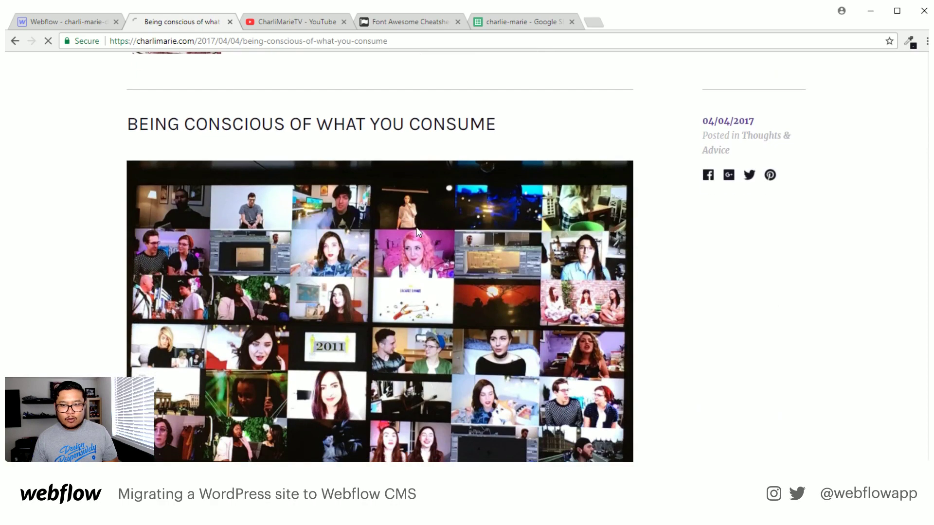
{"action": "scroll", "coordinate": [416, 227], "scroll_direction": "down", "scroll_amount": 15}
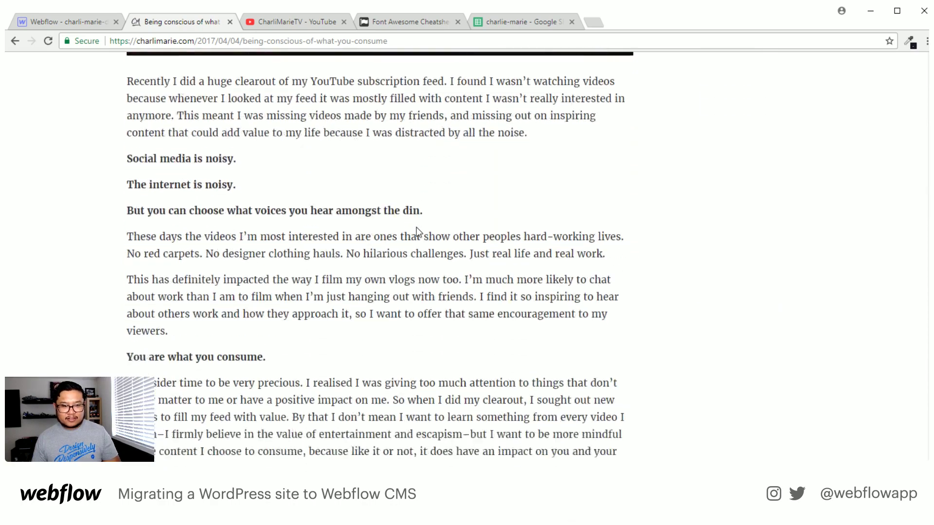
{"action": "scroll", "coordinate": [417, 228], "scroll_direction": "down", "scroll_amount": 13}
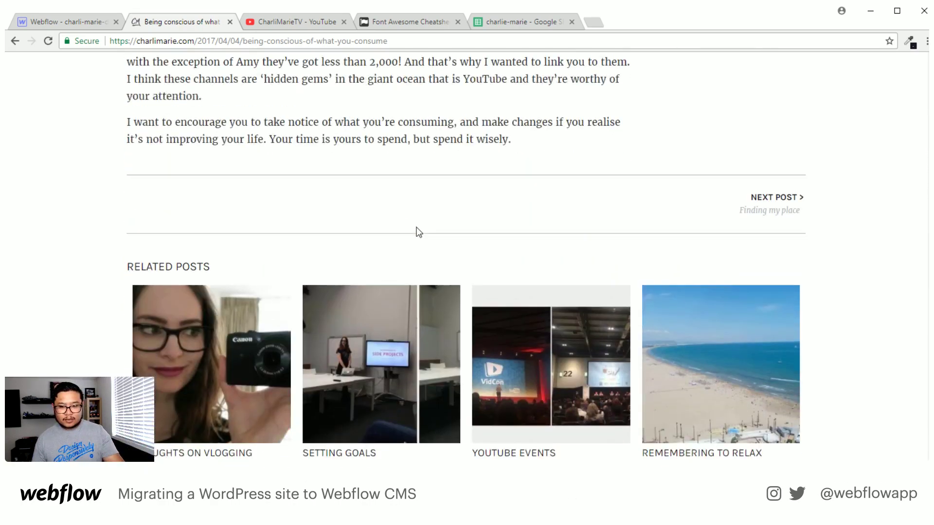
{"action": "scroll", "coordinate": [419, 232], "scroll_direction": "down", "scroll_amount": 10}
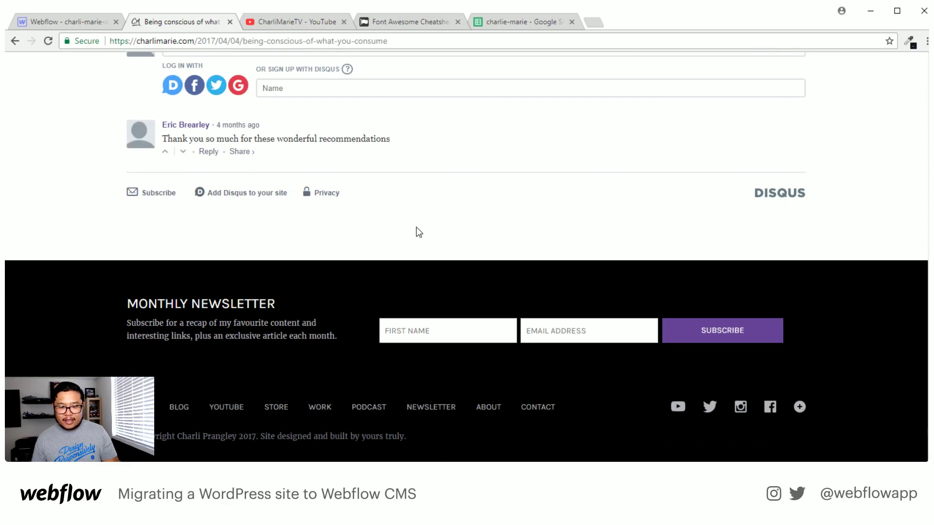
{"action": "scroll", "coordinate": [417, 229], "scroll_direction": "up", "scroll_amount": 7}
{"action": "scroll", "coordinate": [417, 228], "scroll_direction": "up", "scroll_amount": 20}
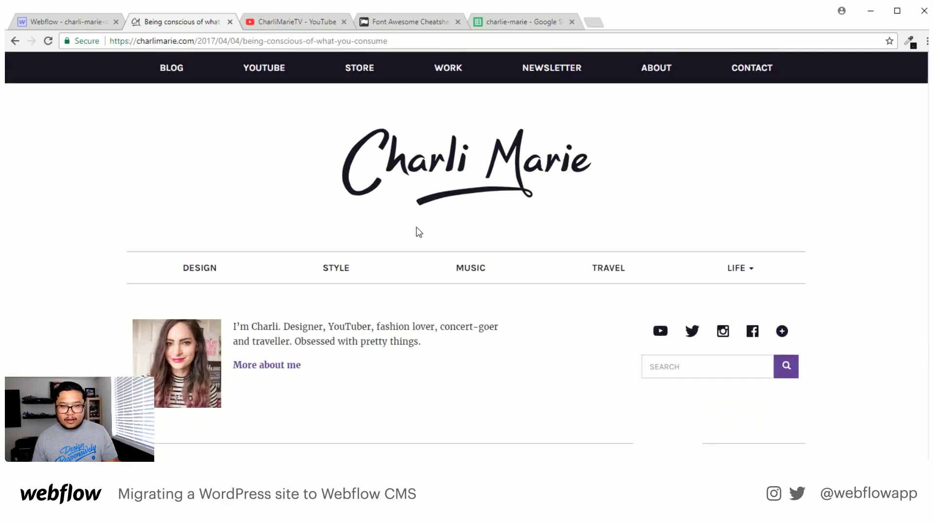
Go back to the main blog page and examine its category navigation, intro section, post grid, pagination and newsletter footer.
{"action": "left_click", "coordinate": [165, 71]}
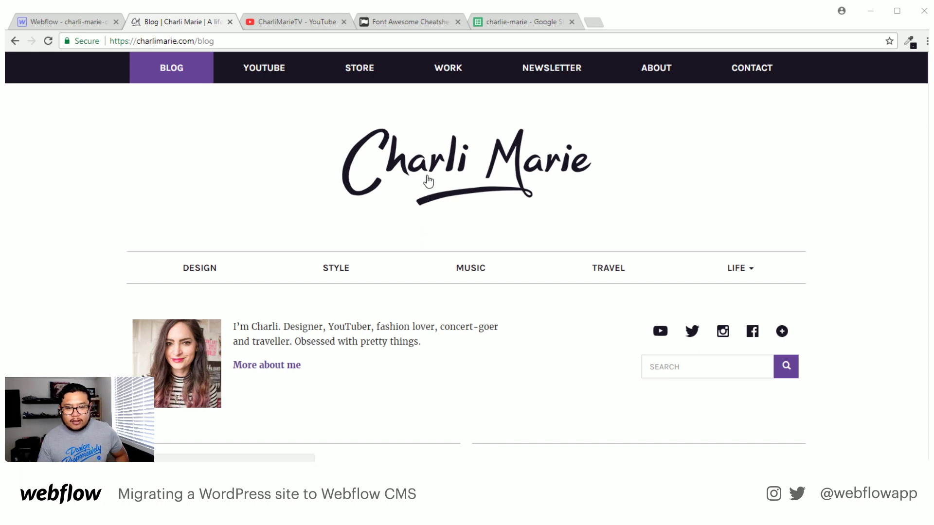
{"action": "scroll", "coordinate": [429, 181], "scroll_direction": "down", "scroll_amount": 3}
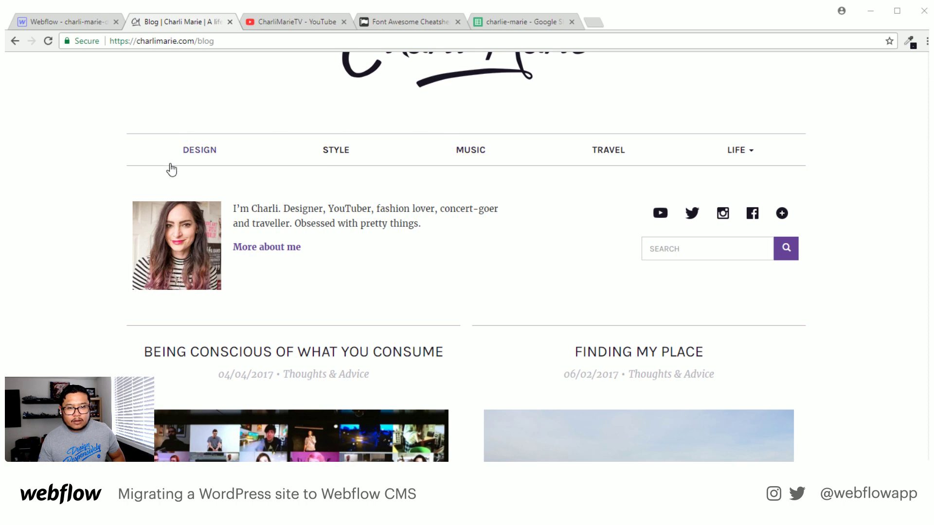
{"action": "scroll", "coordinate": [564, 255], "scroll_direction": "down", "scroll_amount": 1}
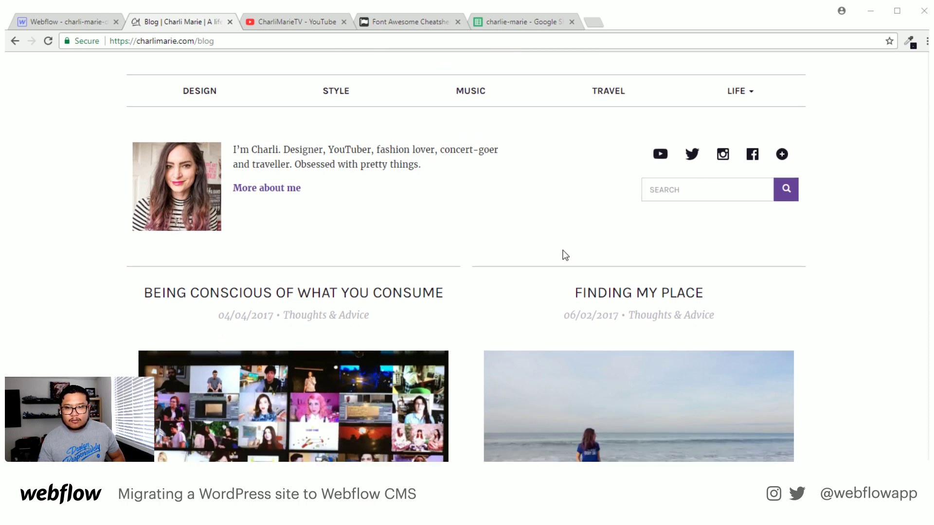
{"action": "scroll", "coordinate": [565, 256], "scroll_direction": "up", "scroll_amount": 1}
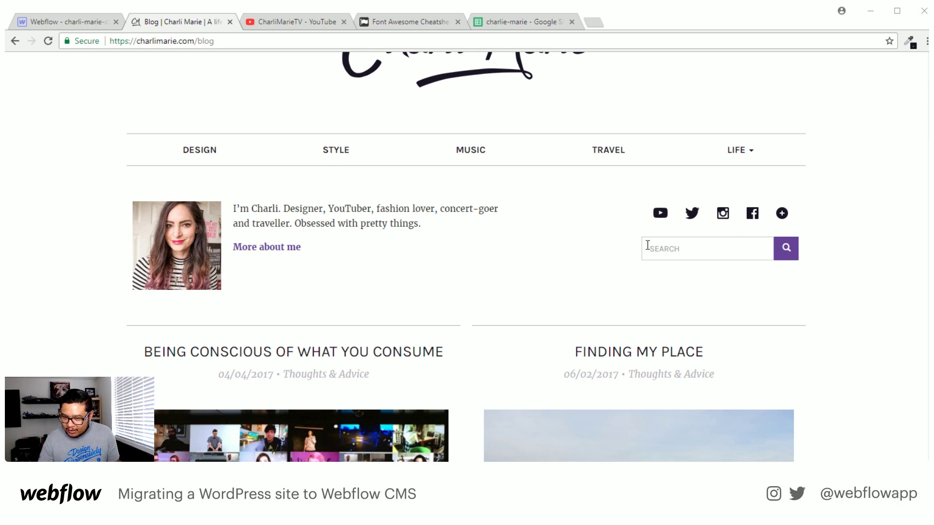
{"action": "scroll", "coordinate": [445, 291], "scroll_direction": "down", "scroll_amount": 3}
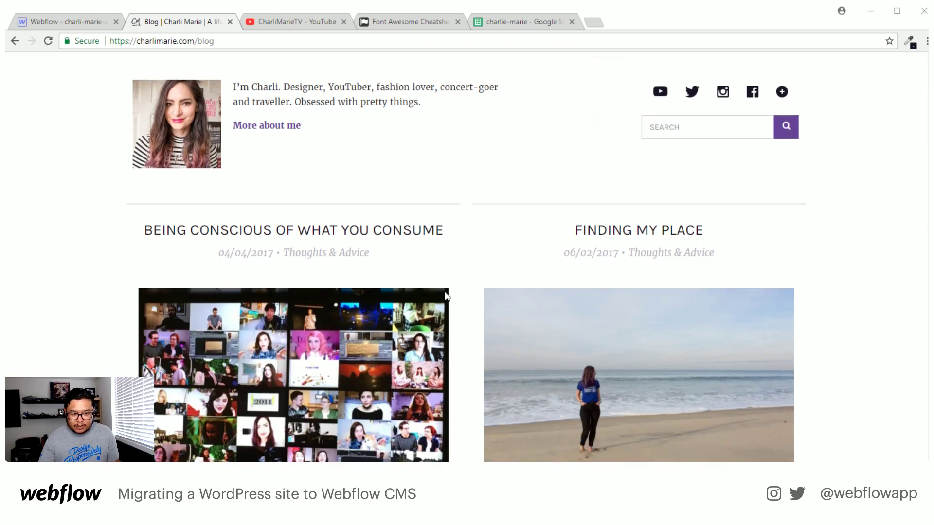
{"action": "scroll", "coordinate": [469, 291], "scroll_direction": "down", "scroll_amount": 1}
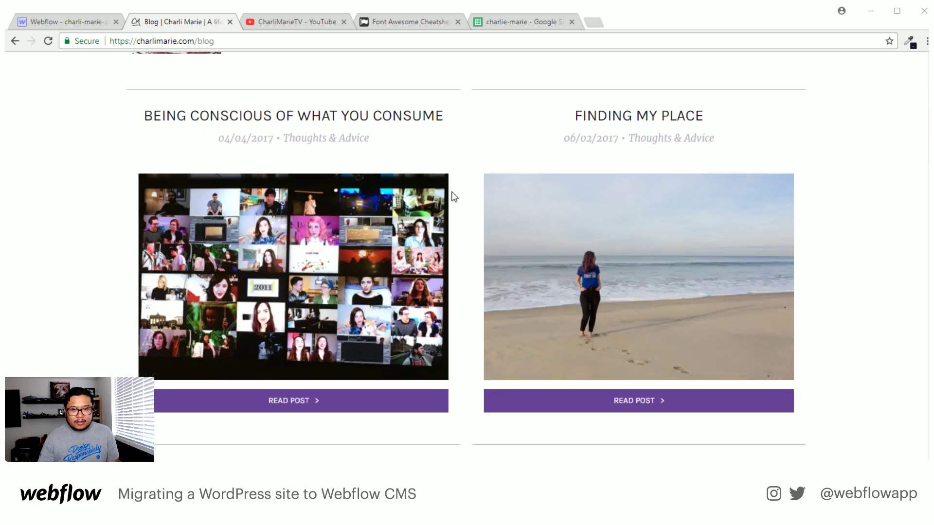
{"action": "scroll", "coordinate": [475, 200], "scroll_direction": "down", "scroll_amount": 6}
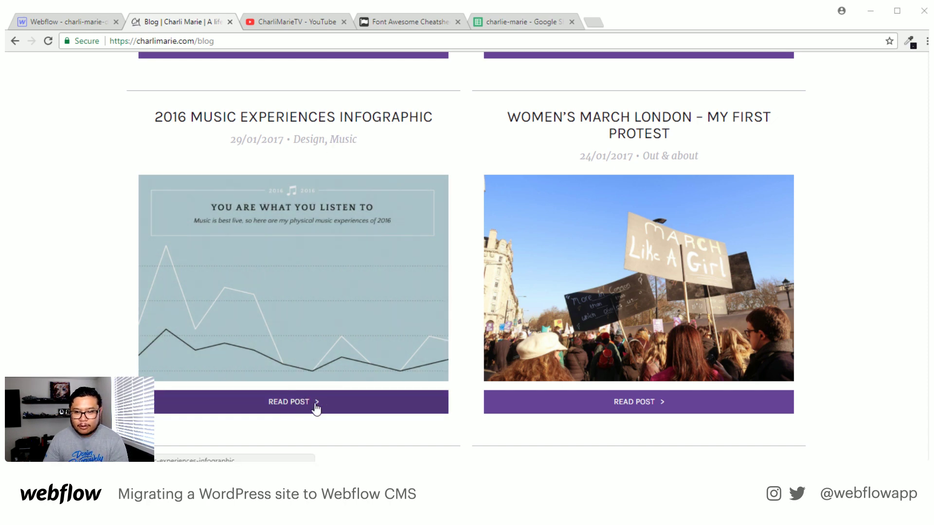
{"action": "scroll", "coordinate": [346, 369], "scroll_direction": "down", "scroll_amount": 8}
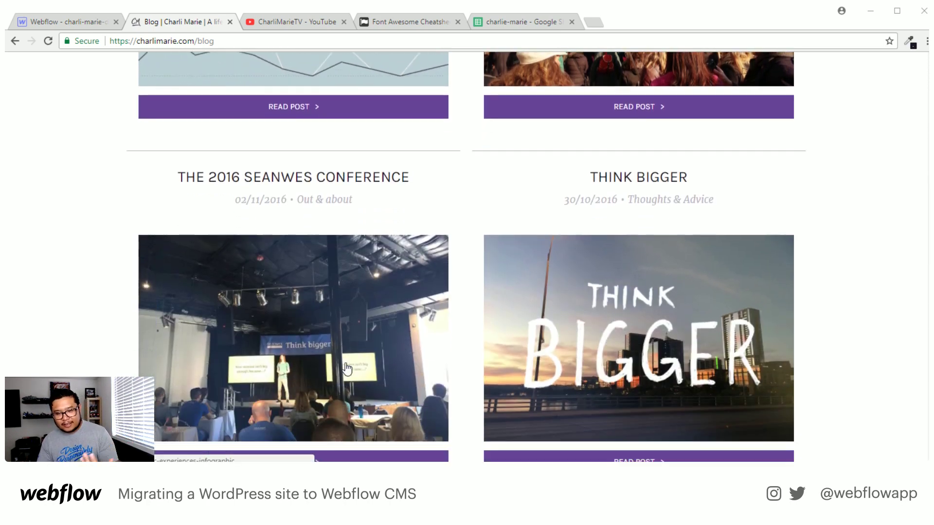
{"action": "scroll", "coordinate": [346, 369], "scroll_direction": "down", "scroll_amount": 13}
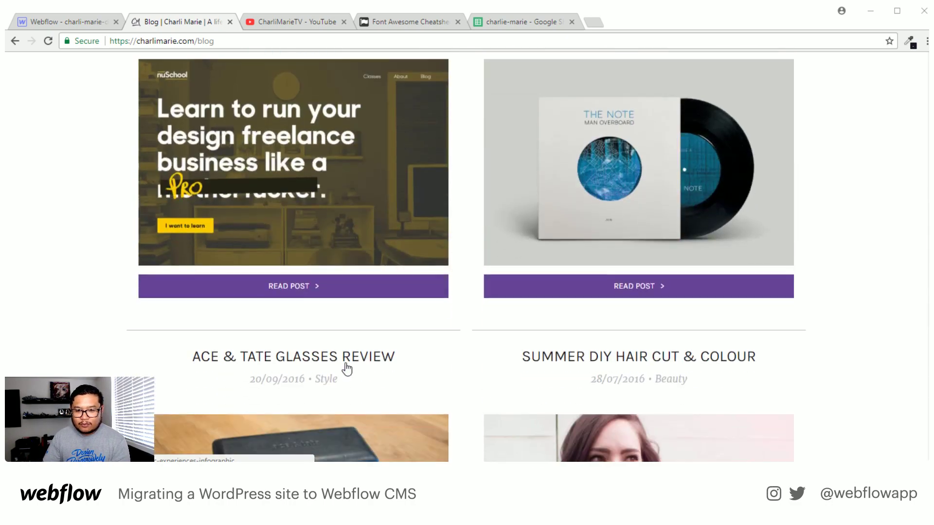
{"action": "scroll", "coordinate": [346, 369], "scroll_direction": "down", "scroll_amount": 12}
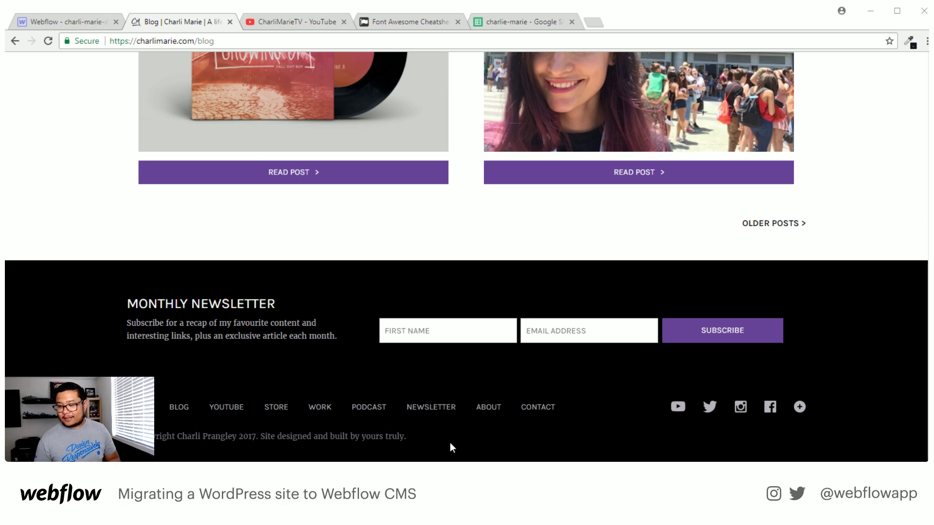
{"action": "scroll", "coordinate": [365, 187], "scroll_direction": "up", "scroll_amount": 5}
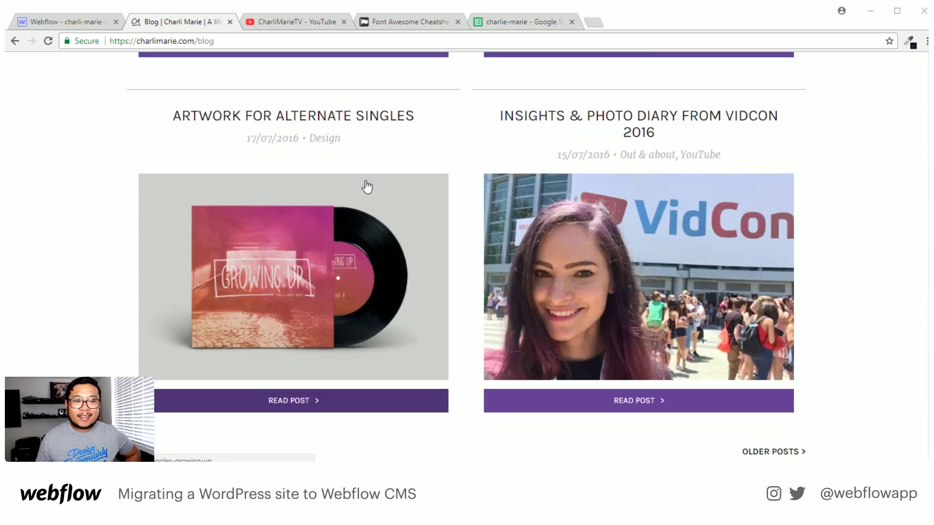
{"action": "scroll", "coordinate": [367, 186], "scroll_direction": "up", "scroll_amount": 10}
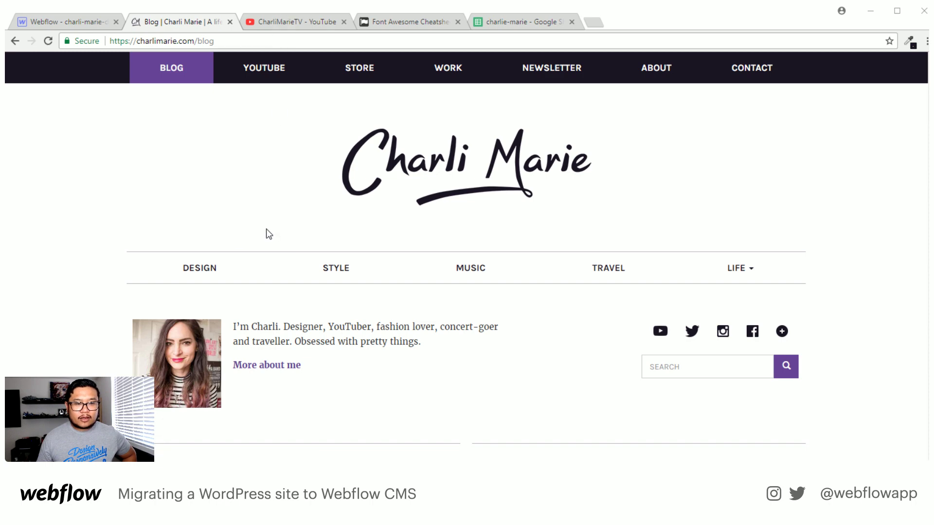
Reopen the post "Being conscious of what you consume" and review its header, post details, body, related posts, Disqus comments and newsletter footer.
{"action": "scroll", "coordinate": [282, 329], "scroll_direction": "down", "scroll_amount": 5}
{"action": "left_click", "coordinate": [282, 328]}
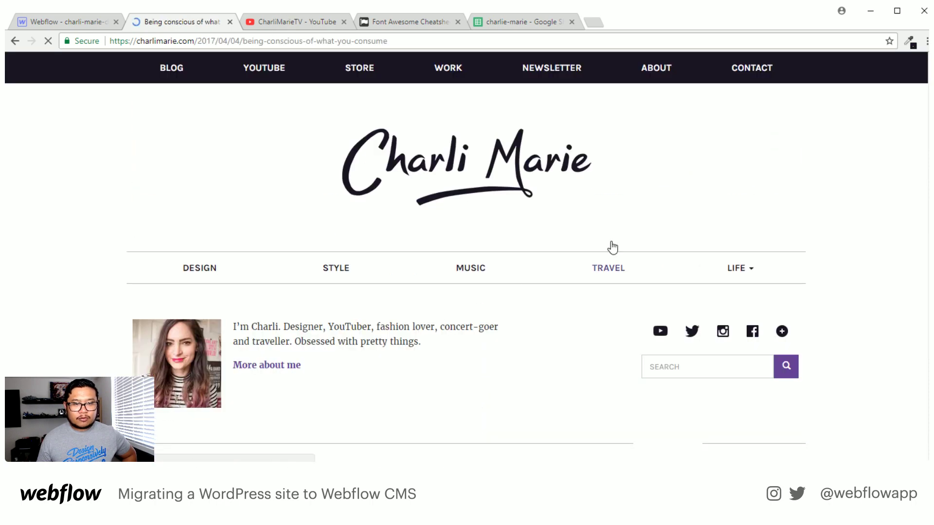
{"action": "scroll", "coordinate": [548, 263], "scroll_direction": "down", "scroll_amount": 5}
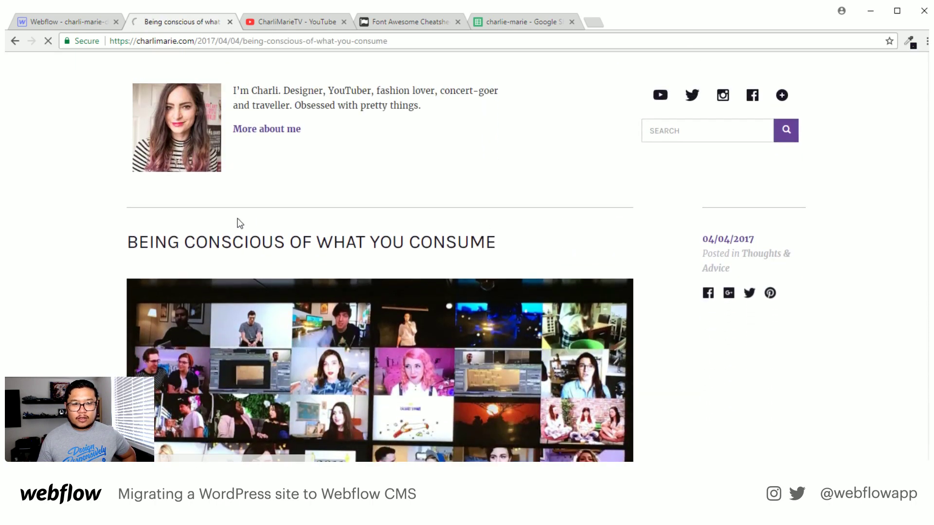
{"action": "scroll", "coordinate": [626, 292], "scroll_direction": "down", "scroll_amount": 7}
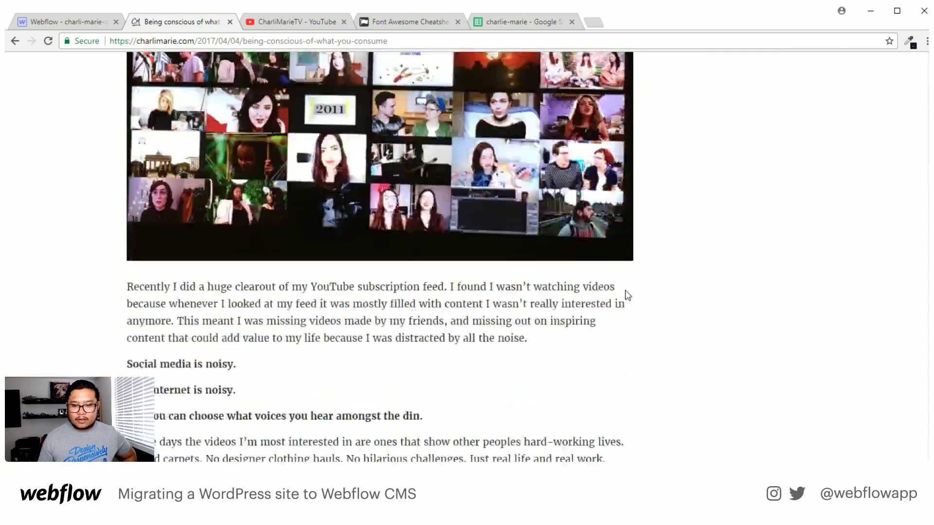
{"action": "scroll", "coordinate": [626, 295], "scroll_direction": "down", "scroll_amount": 20}
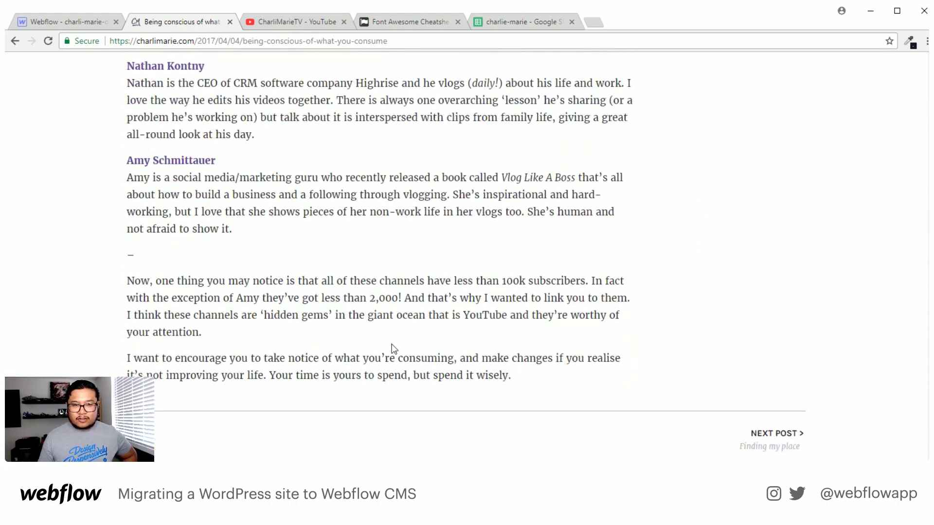
{"action": "scroll", "coordinate": [432, 240], "scroll_direction": "down", "scroll_amount": 5}
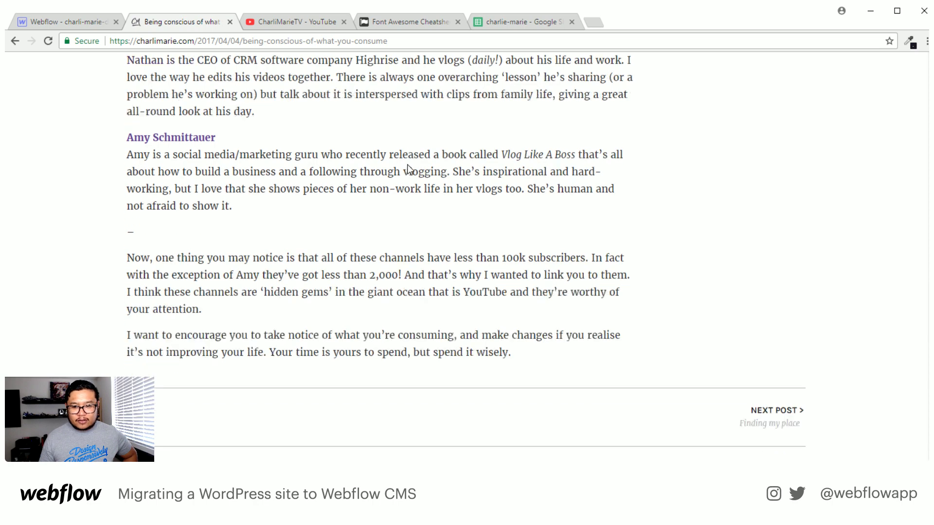
{"action": "scroll", "coordinate": [319, 202], "scroll_direction": "down", "scroll_amount": 5}
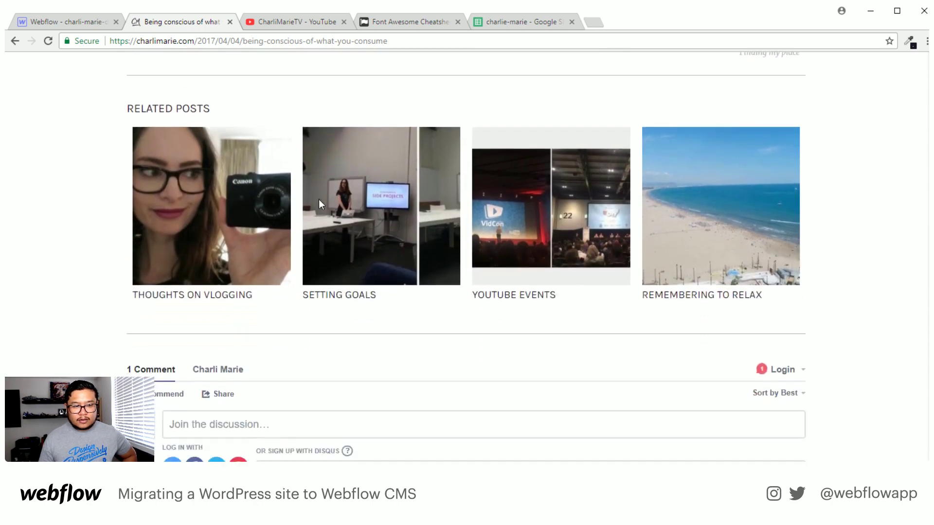
{"action": "scroll", "coordinate": [494, 227], "scroll_direction": "up", "scroll_amount": 1}
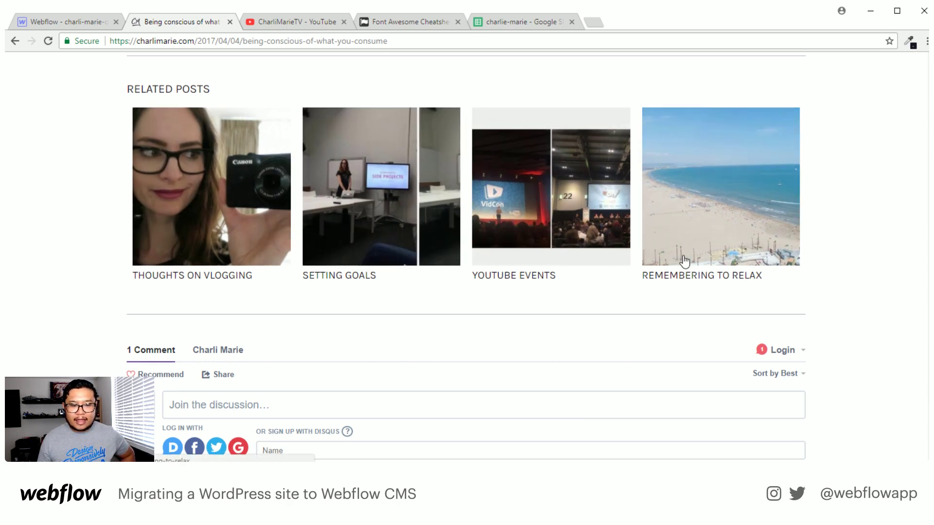
{"action": "scroll", "coordinate": [681, 265], "scroll_direction": "down", "scroll_amount": 5}
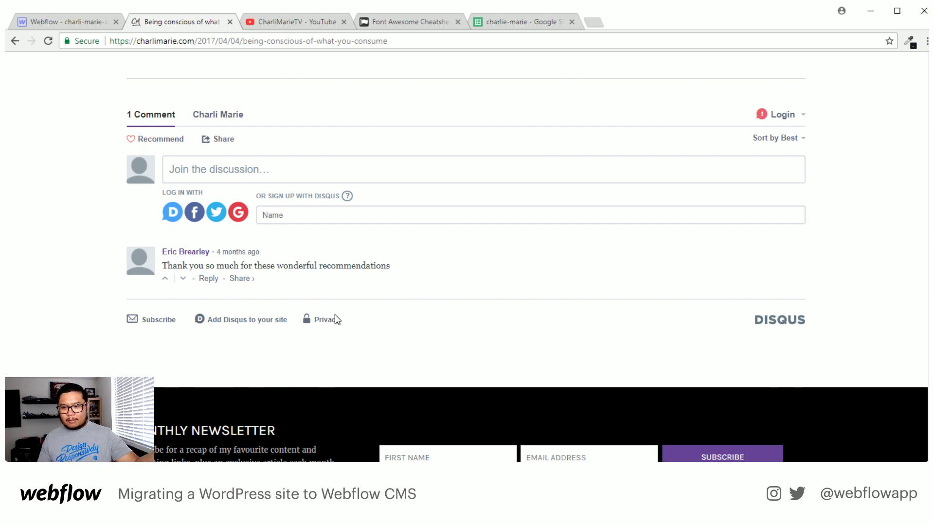
{"action": "scroll", "coordinate": [656, 272], "scroll_direction": "down", "scroll_amount": 3}
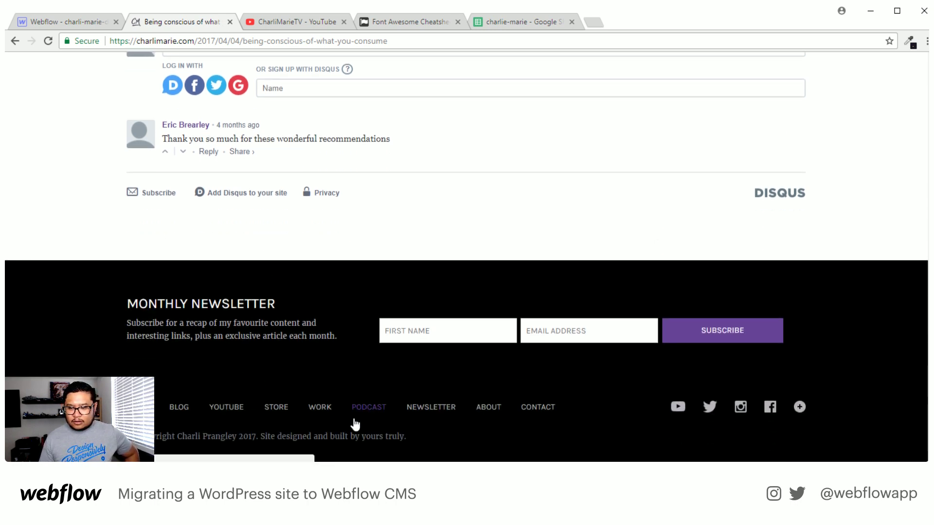
{"action": "key", "text": "Home"}
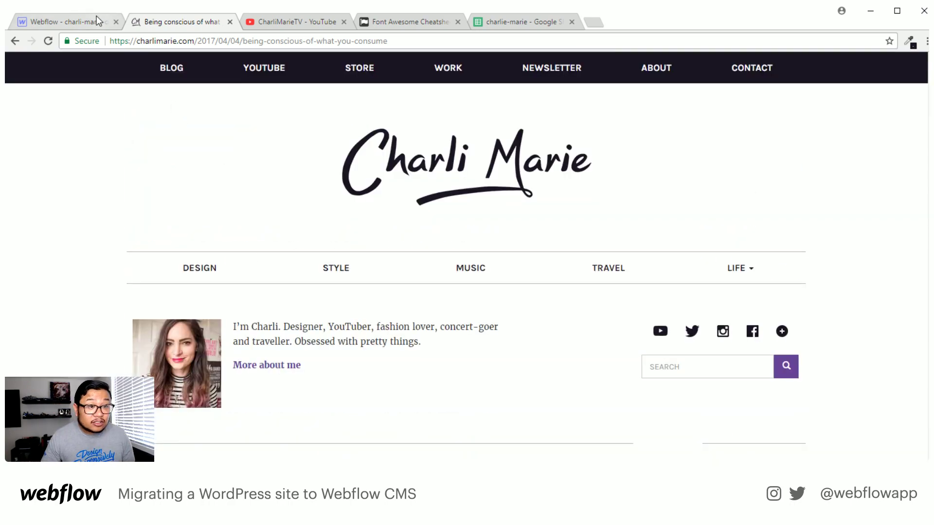
Switch to the Webflow Designer and check the Body's typography settings, the saved color swatches and the uploaded image assets.
{"action": "left_click", "coordinate": [79, 24]}
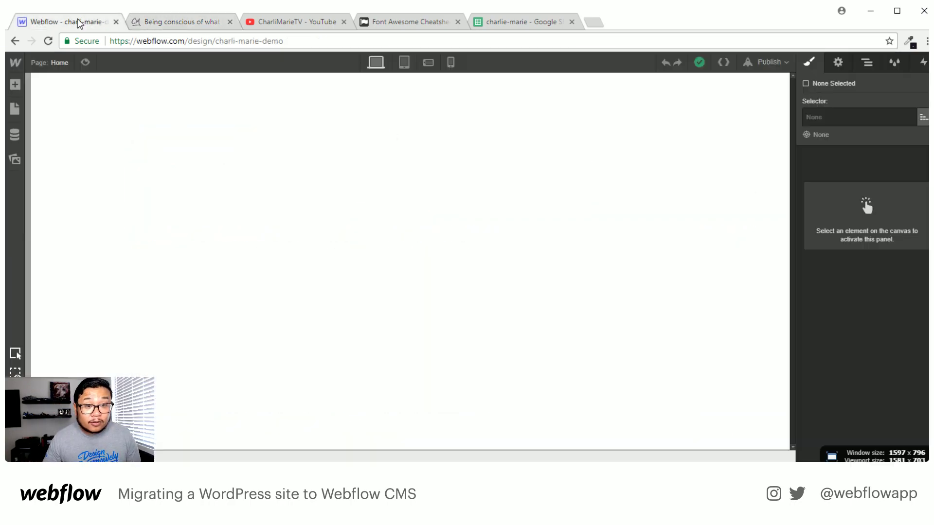
{"action": "left_click", "coordinate": [394, 148]}
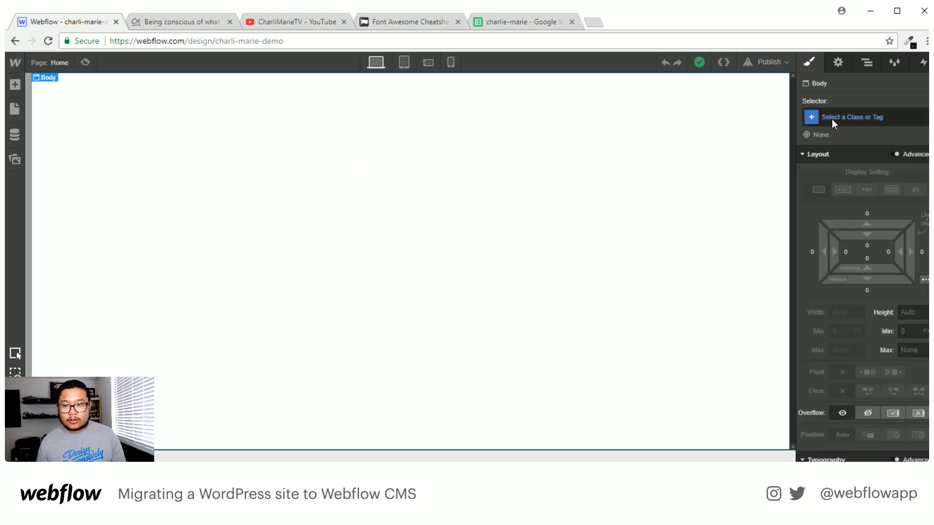
{"action": "scroll", "coordinate": [859, 251], "scroll_direction": "down", "scroll_amount": 5}
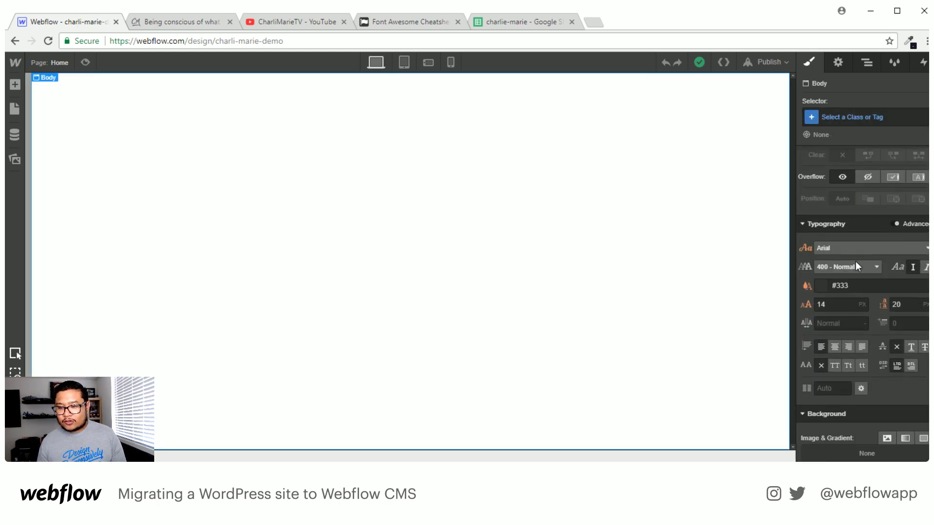
{"action": "left_click", "coordinate": [822, 290]}
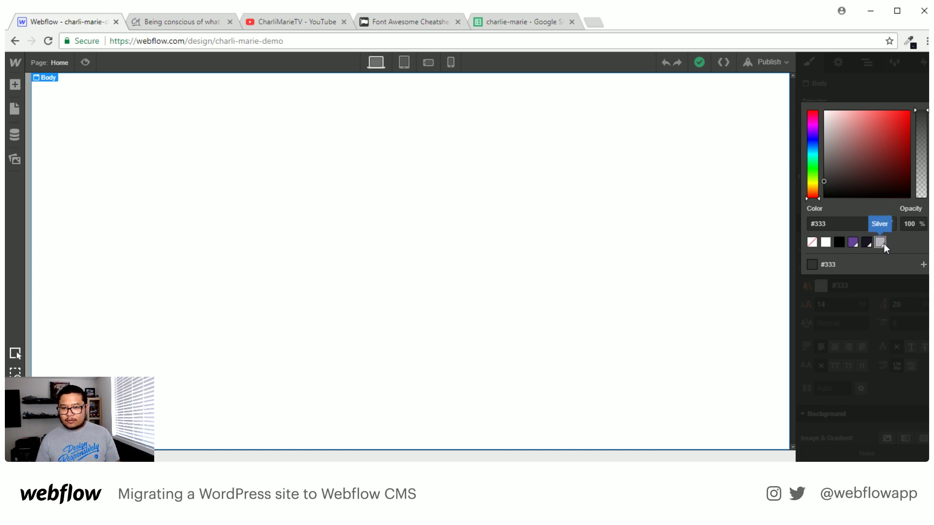
{"action": "left_click", "coordinate": [721, 217]}
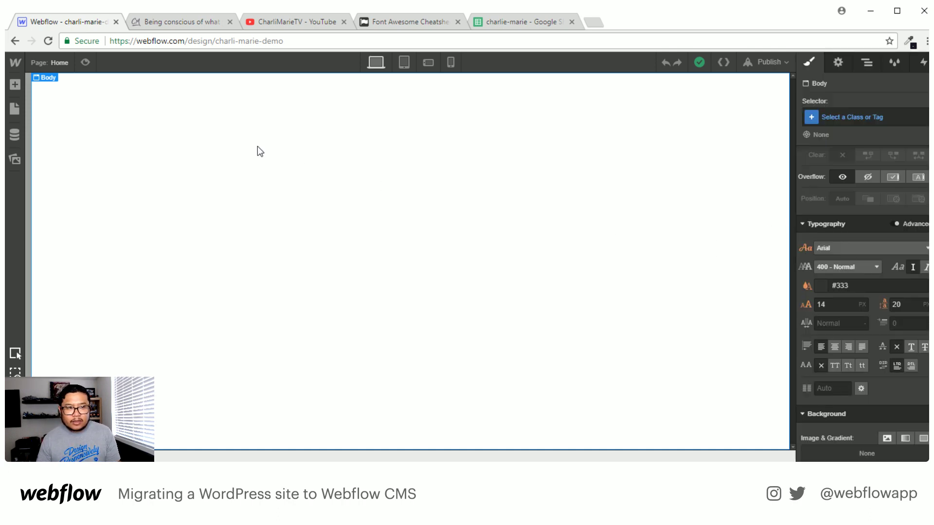
{"action": "left_click", "coordinate": [16, 162]}
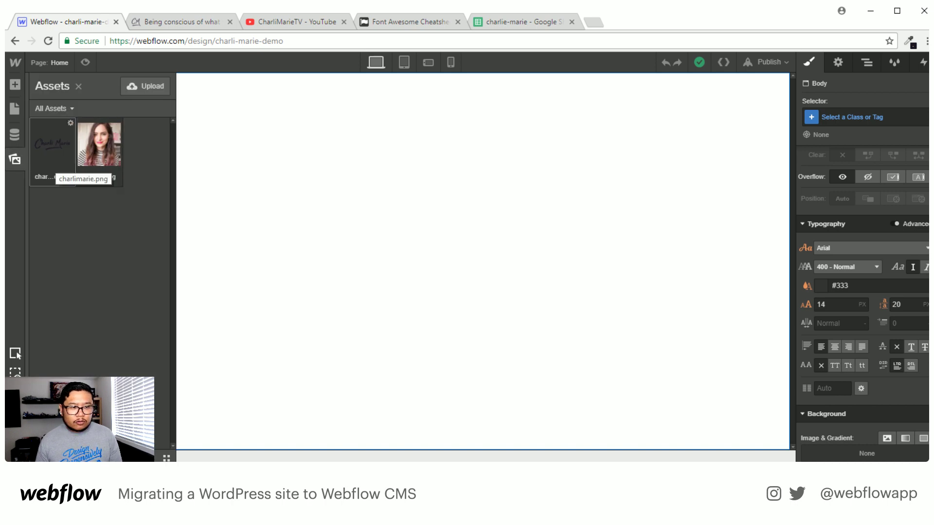
{"action": "left_click", "coordinate": [373, 194]}
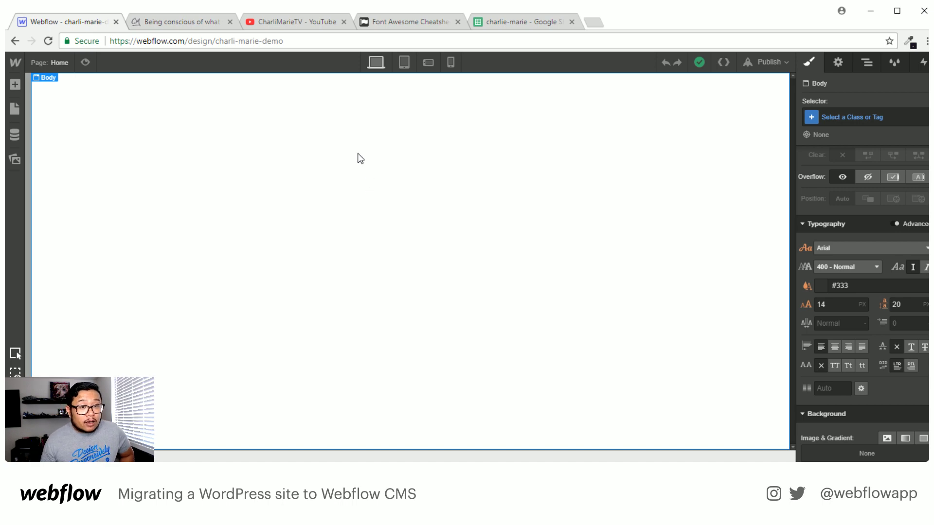
Return to the charlimarie.com site, open its main blog page and look over the navigation, header, intro section and first posts.
{"action": "left_click", "coordinate": [209, 20]}
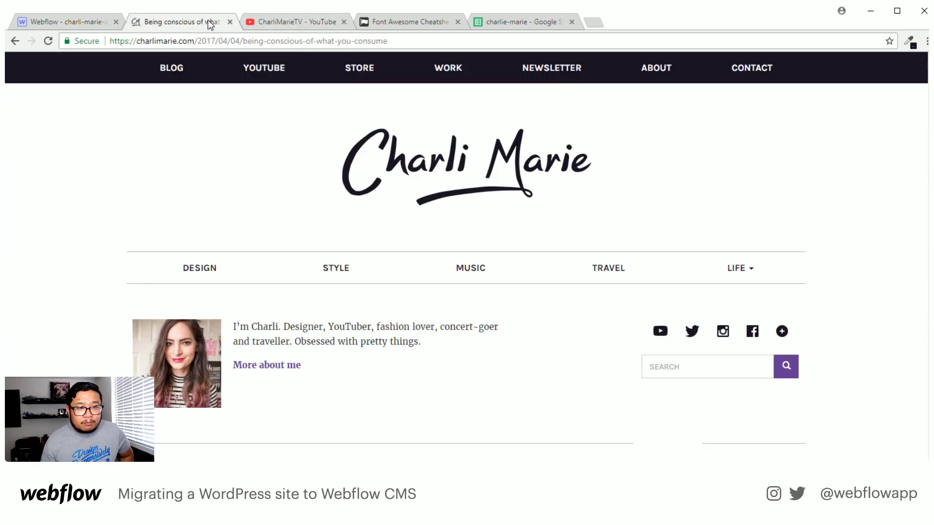
{"action": "scroll", "coordinate": [282, 229], "scroll_direction": "down", "scroll_amount": 4}
{"action": "scroll", "coordinate": [282, 228], "scroll_direction": "up", "scroll_amount": 4}
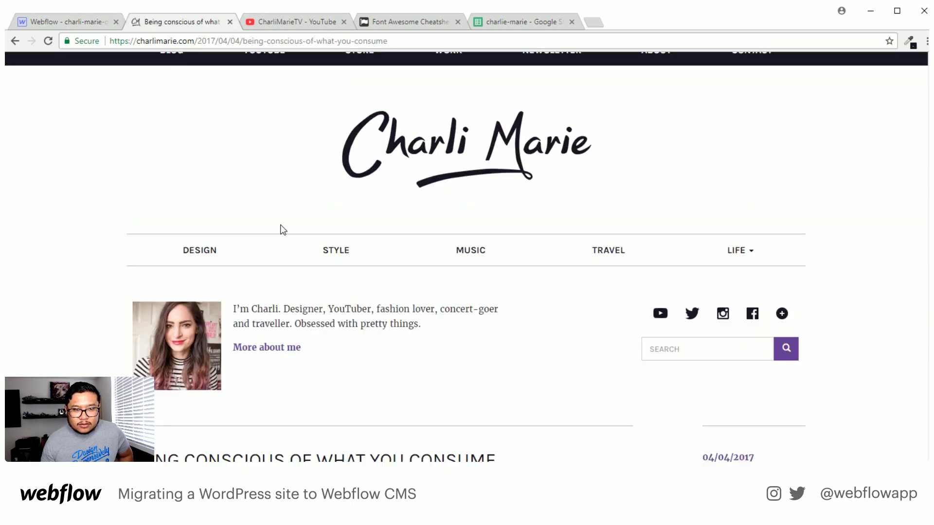
{"action": "left_click", "coordinate": [170, 71]}
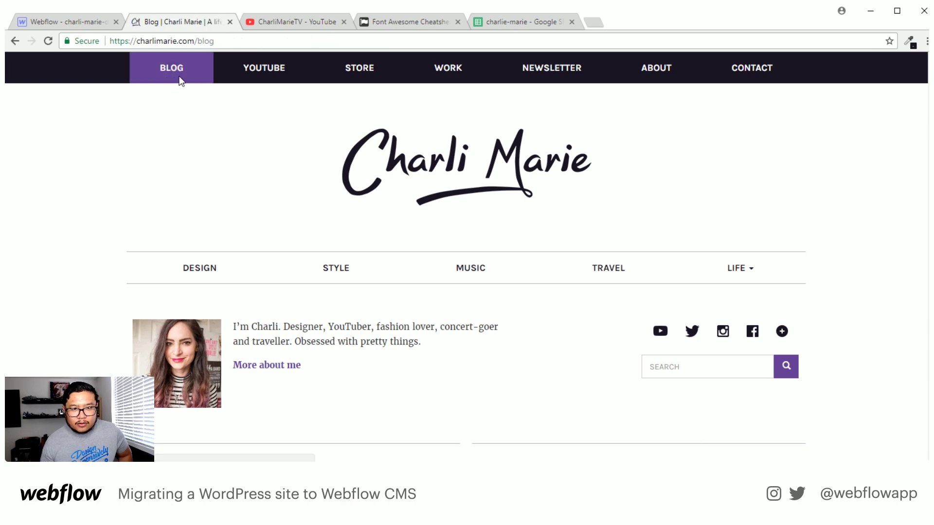
{"action": "scroll", "coordinate": [323, 251], "scroll_direction": "down", "scroll_amount": 2}
{"action": "scroll", "coordinate": [323, 251], "scroll_direction": "up", "scroll_amount": 2}
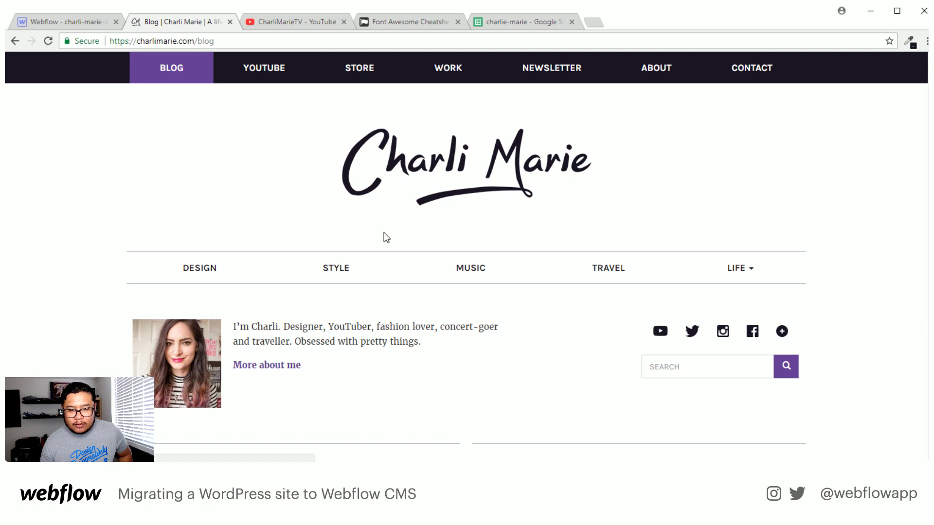
{"action": "scroll", "coordinate": [377, 204], "scroll_direction": "down", "scroll_amount": 2}
{"action": "scroll", "coordinate": [351, 235], "scroll_direction": "down", "scroll_amount": 3}
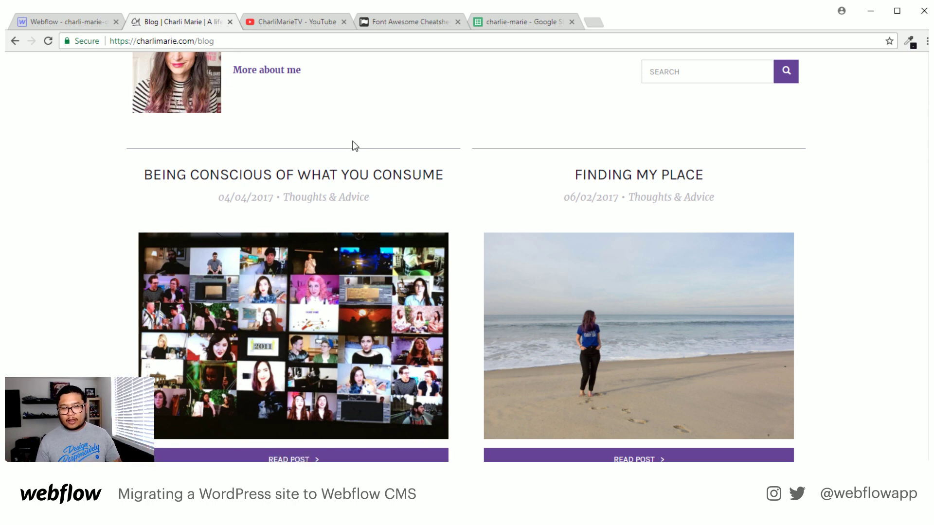
Switch back to the Webflow Designer, add a Navbar component to the blank Home page and show it in the Navigator.
{"action": "left_click", "coordinate": [78, 21]}
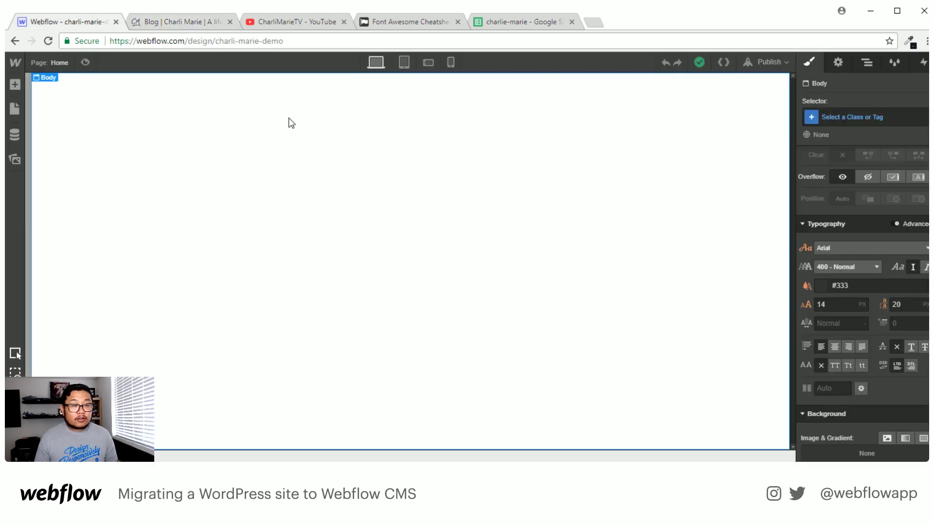
{"action": "key", "text": "a"}
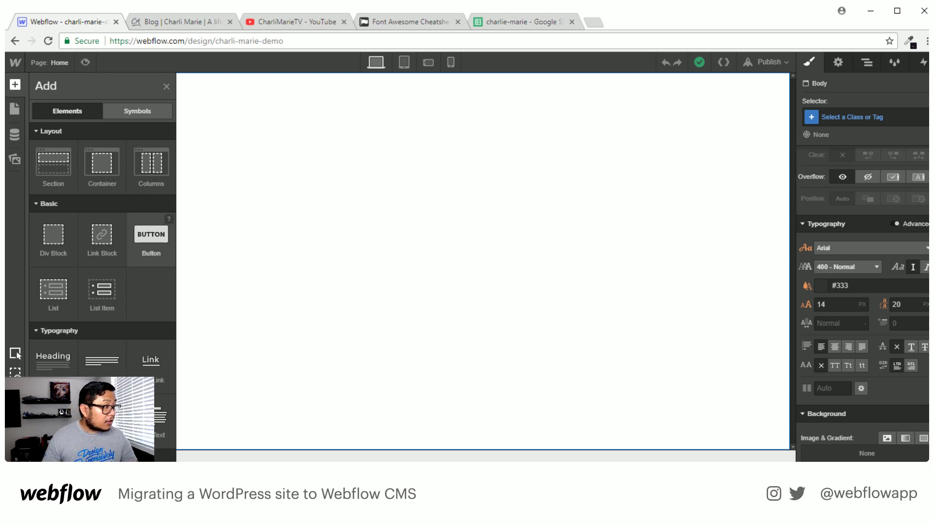
{"action": "scroll", "coordinate": [108, 329], "scroll_direction": "down", "scroll_amount": 10}
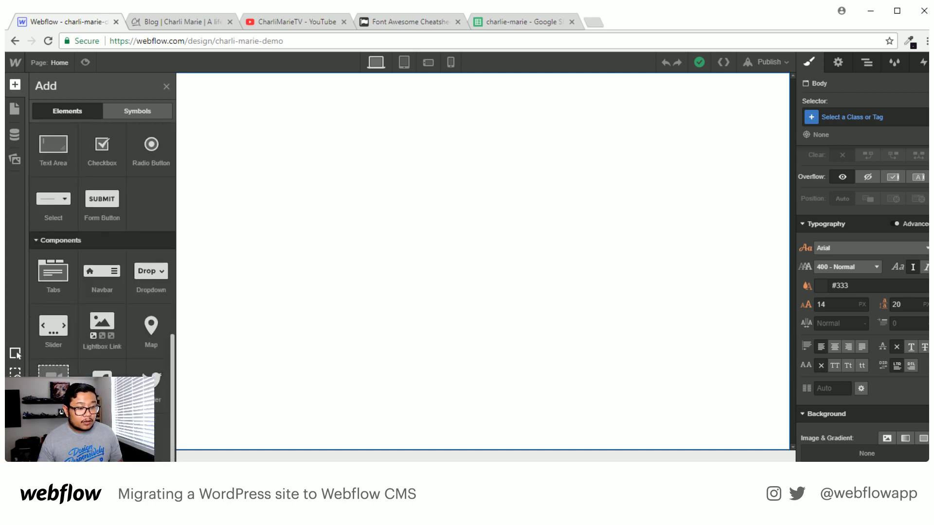
{"action": "left_click_drag", "start_coordinate": [102, 272], "coordinate": [390, 196]}
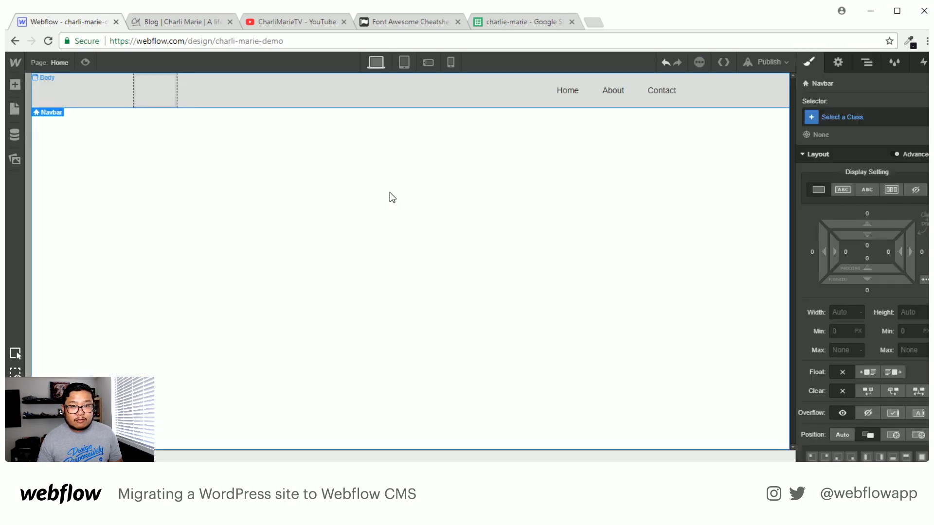
{"action": "left_click", "coordinate": [867, 64]}
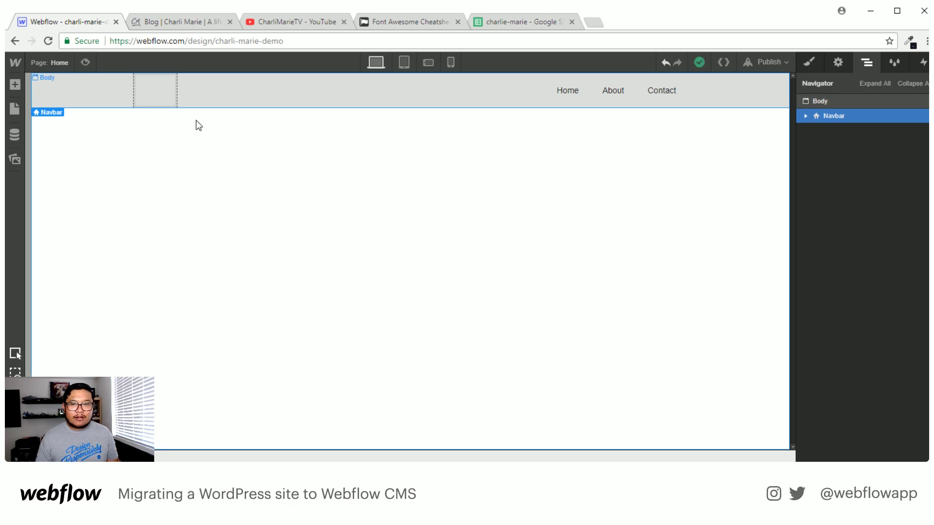
Open the charli-marie-demo project's font settings and look through the Google Fonts, custom fonts and installed Fontawesome webfont files.
{"action": "left_click", "coordinate": [15, 63]}
{"action": "left_click", "coordinate": [81, 94]}
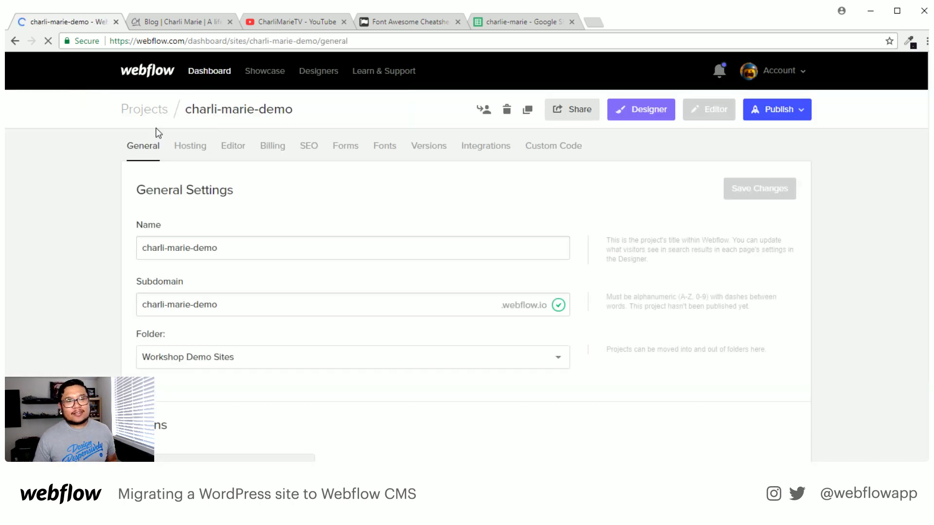
{"action": "left_click", "coordinate": [386, 149]}
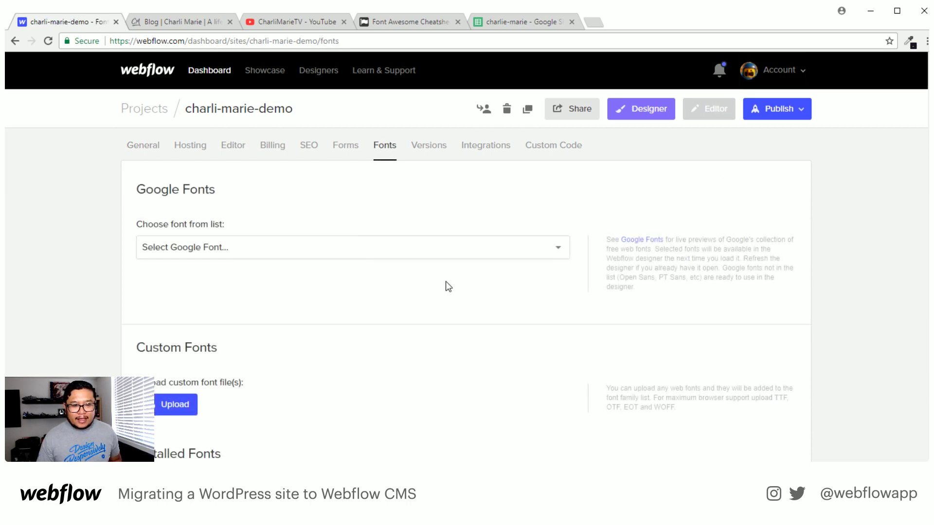
{"action": "scroll", "coordinate": [446, 281], "scroll_direction": "down", "scroll_amount": 6}
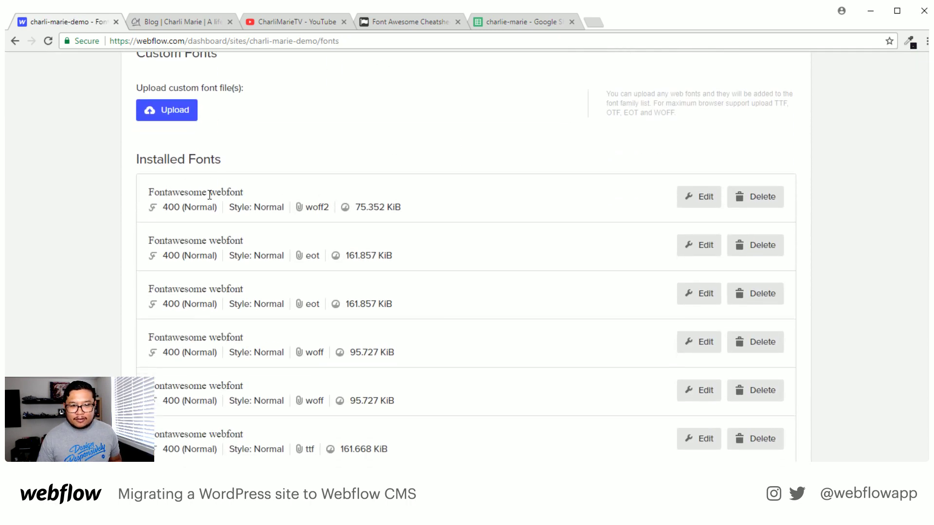
{"action": "scroll", "coordinate": [431, 204], "scroll_direction": "up", "scroll_amount": 1}
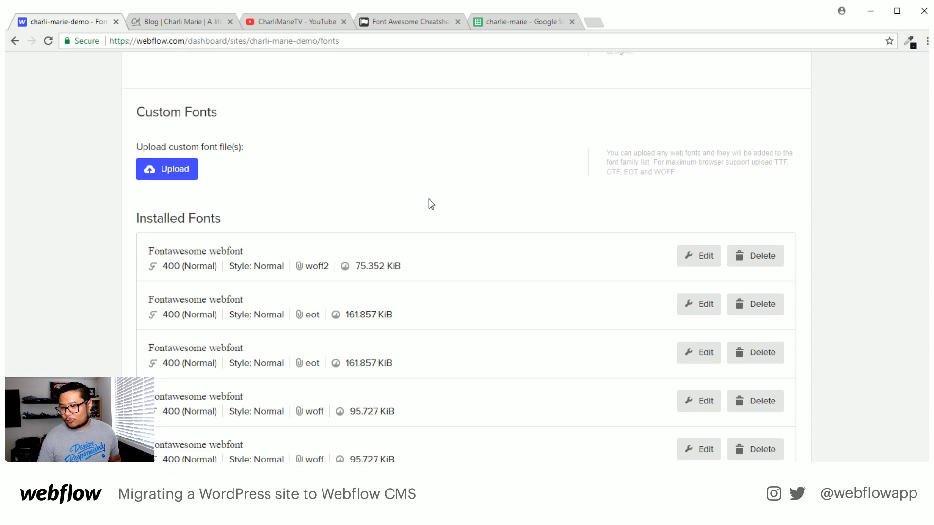
{"action": "scroll", "coordinate": [430, 203], "scroll_direction": "up", "scroll_amount": 5}
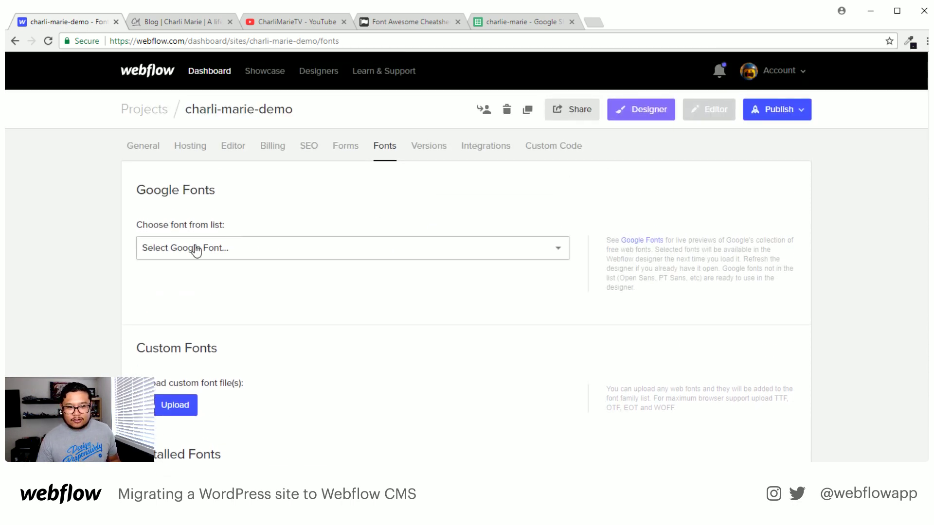
Add the Google font Merriweather Sans to the project with the 300, Regular and 700 variants.
{"action": "left_click", "coordinate": [196, 250]}
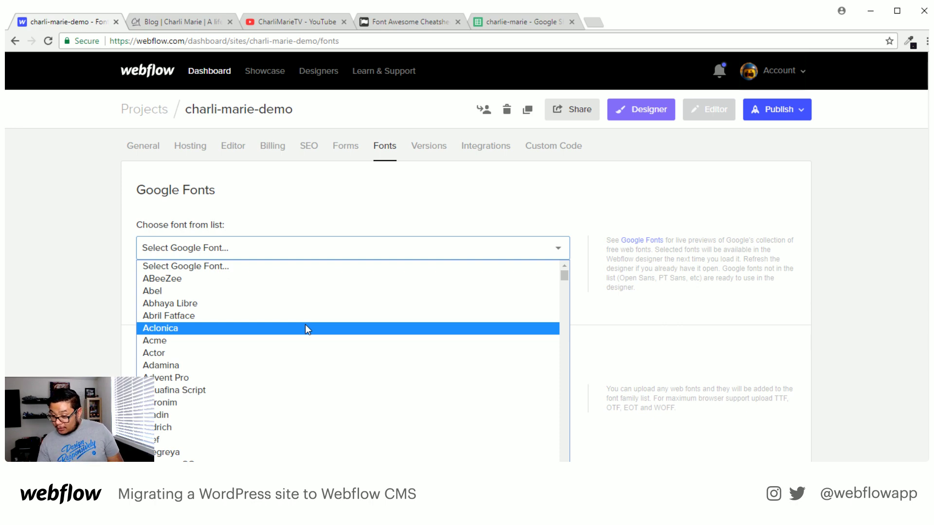
{"action": "type", "text": "merriweather sans"}
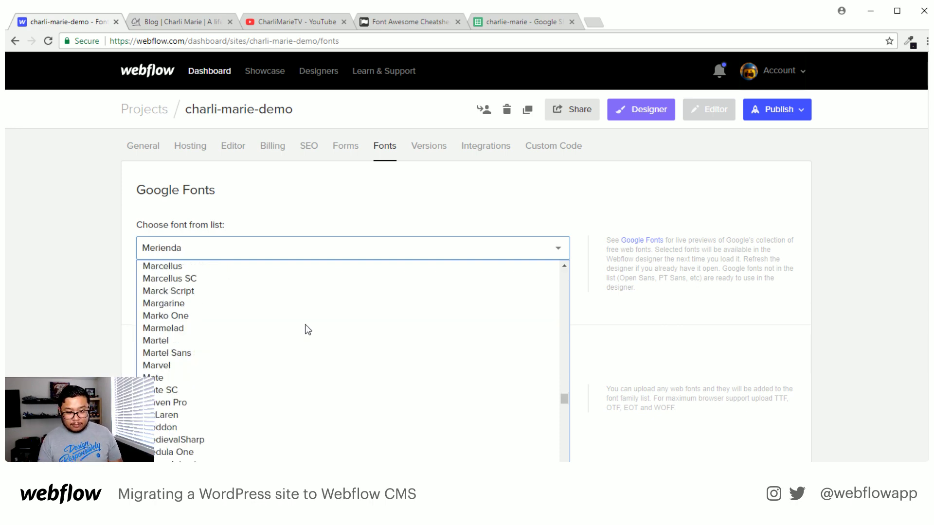
{"action": "scroll", "coordinate": [258, 331], "scroll_direction": "down", "scroll_amount": 5}
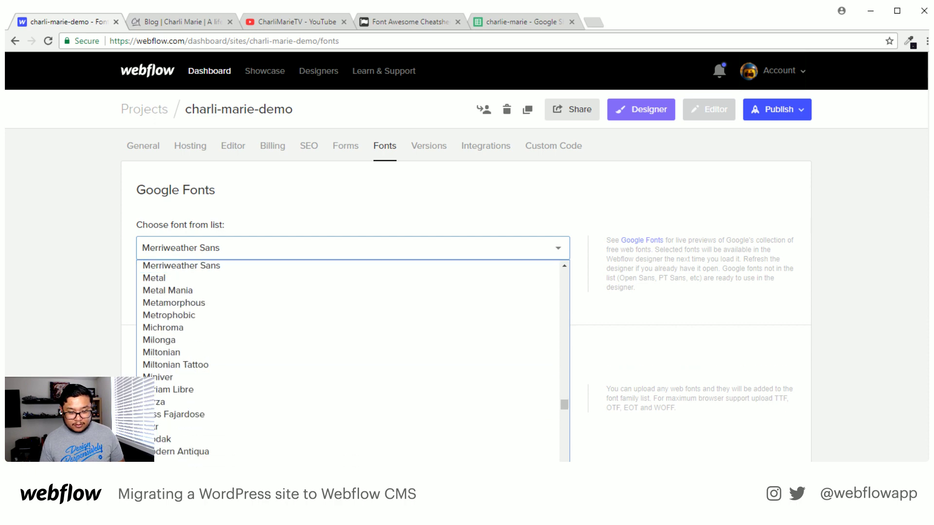
{"action": "left_click", "coordinate": [244, 267]}
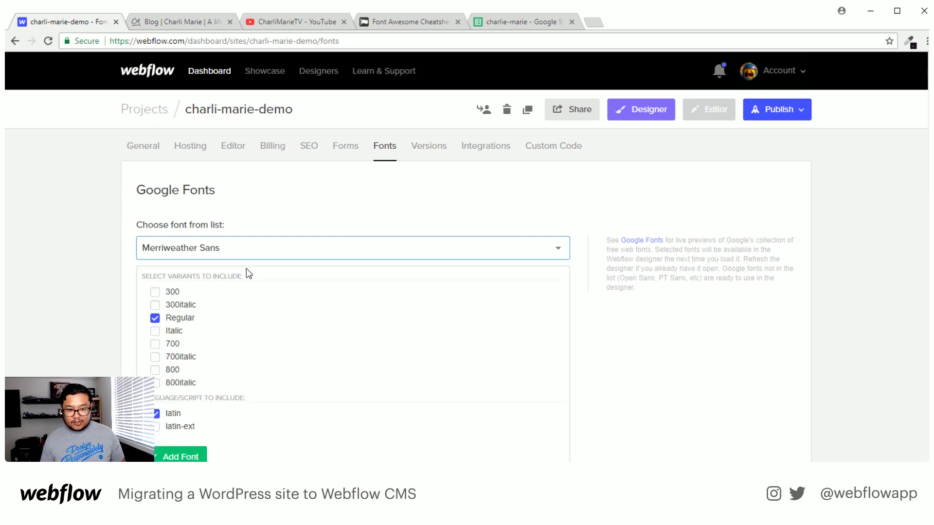
{"action": "left_click", "coordinate": [154, 292]}
{"action": "left_click", "coordinate": [155, 344]}
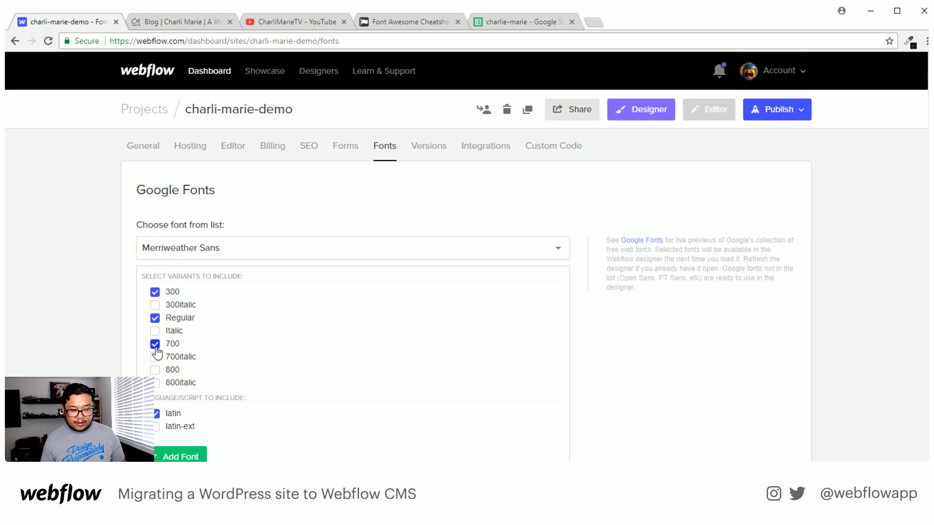
{"action": "left_click", "coordinate": [181, 456]}
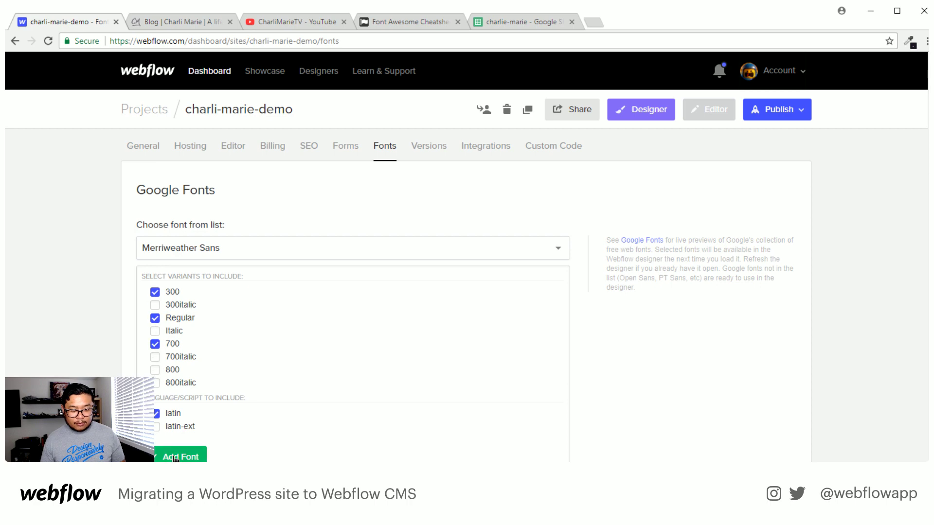
Add the Google font Karla to the project with the Regular and 700 variants.
{"action": "left_click", "coordinate": [205, 250]}
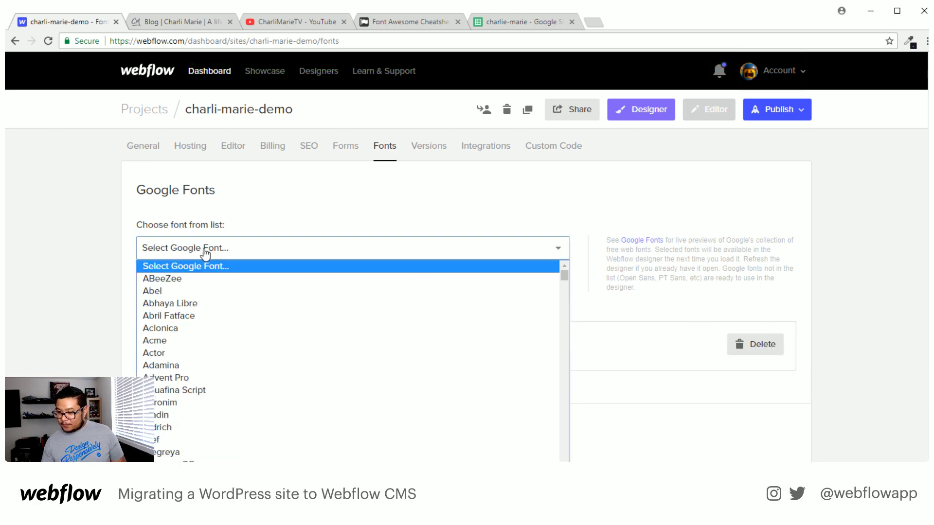
{"action": "type", "text": "karla"}
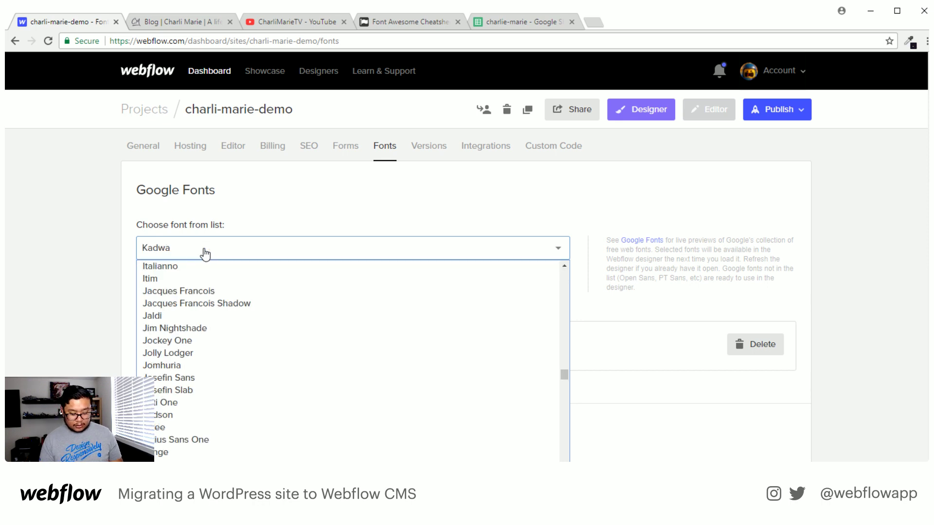
{"action": "key", "text": "Return"}
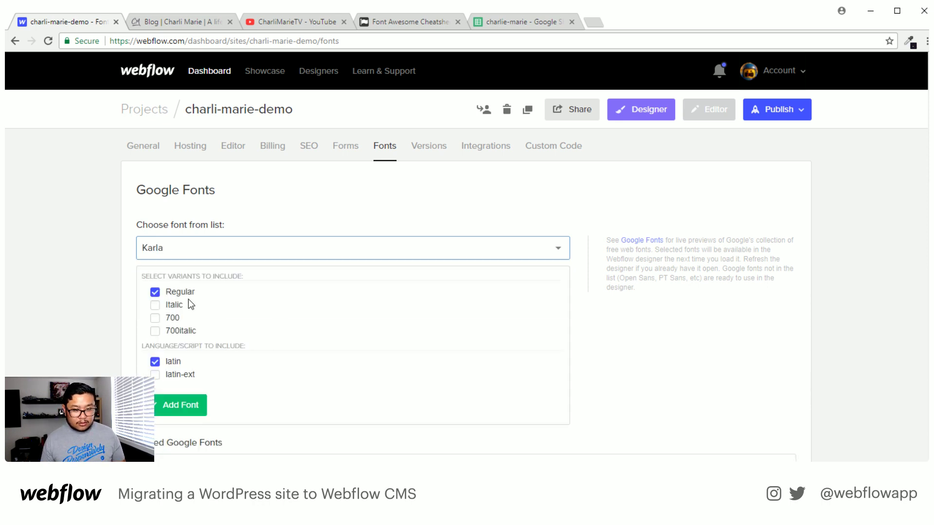
{"action": "left_click", "coordinate": [155, 319]}
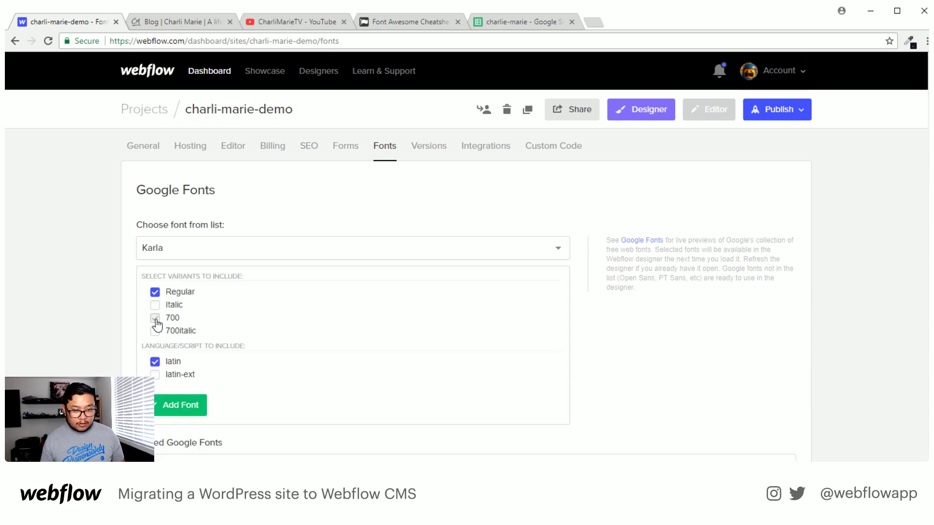
{"action": "left_click", "coordinate": [169, 411]}
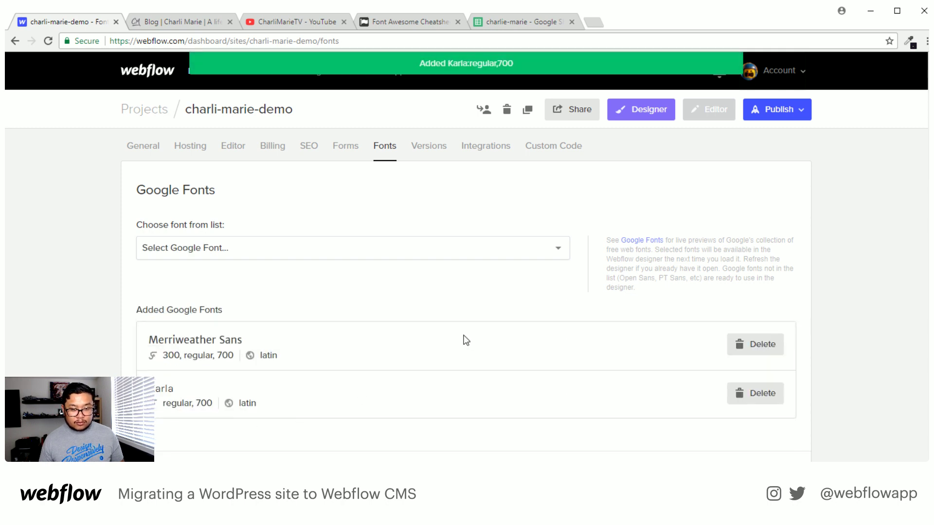
Return to the Designer, add a Div Block inside the Navbar above the Container and move the Brand link into it.
{"action": "left_click", "coordinate": [652, 116]}
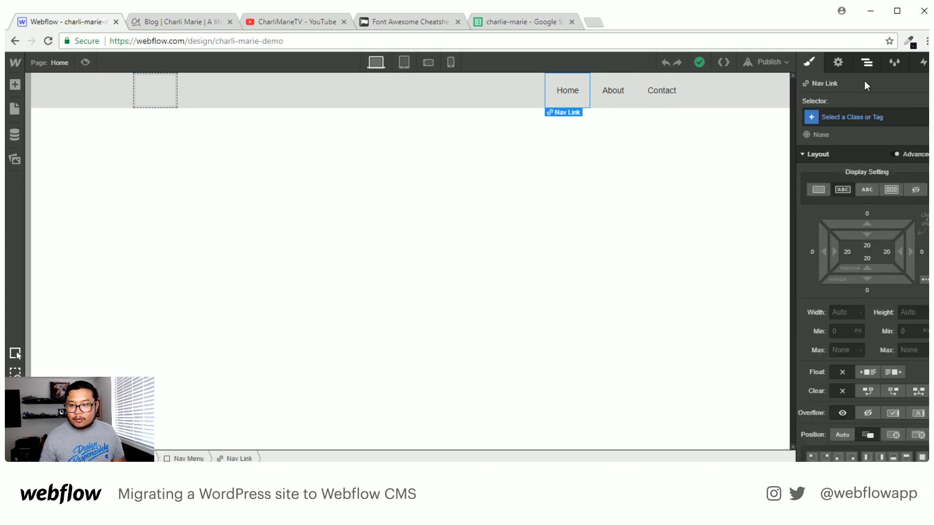
{"action": "left_click", "coordinate": [867, 63]}
{"action": "left_click", "coordinate": [848, 129]}
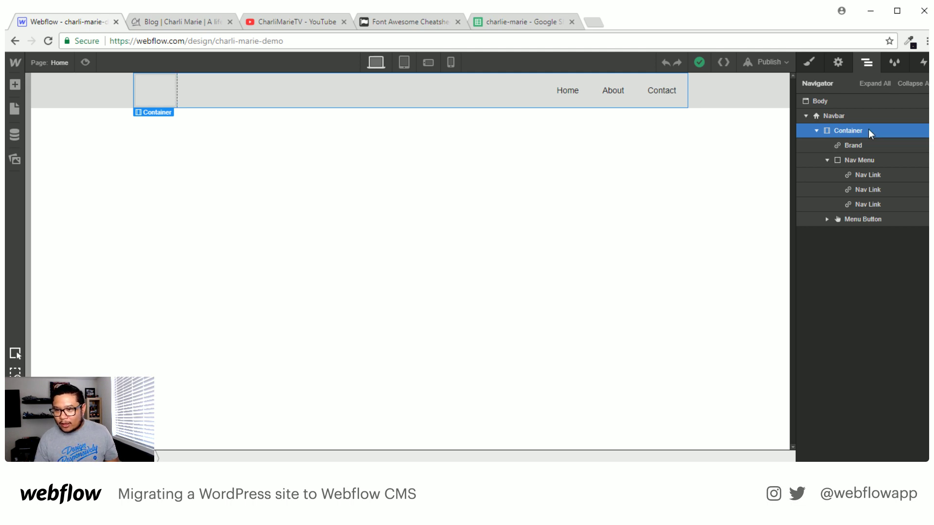
{"action": "key", "text": "a"}
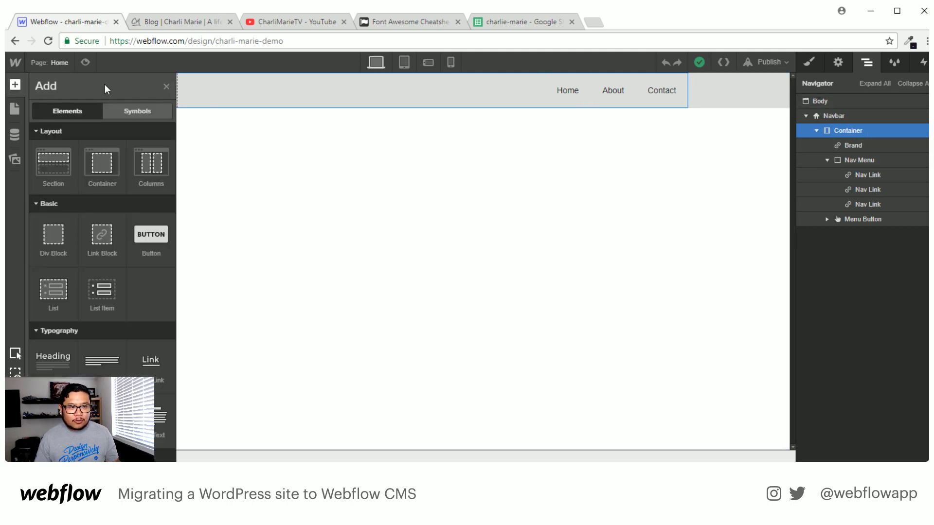
{"action": "left_click_drag", "start_coordinate": [54, 239], "coordinate": [868, 134]}
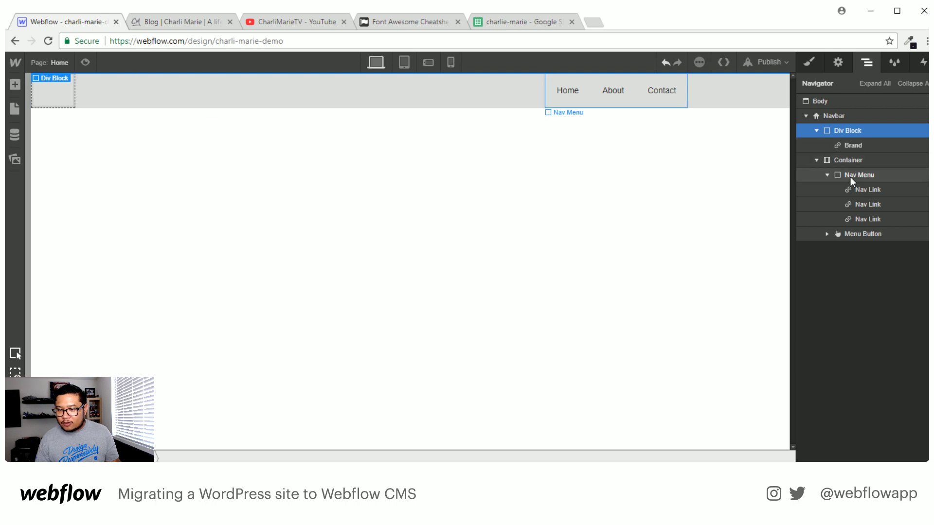
Move the Nav Menu and Menu Button into the Div Block and delete the empty Container.
{"action": "mouse_move", "coordinate": [850, 177]}
{"action": "left_mouse_down"}
{"action": "mouse_move", "coordinate": [858, 157]}
{"action": "mouse_move", "coordinate": [849, 191]}
{"action": "left_mouse_up"}
{"action": "left_click", "coordinate": [854, 190]}
{"action": "left_click", "coordinate": [843, 190]}
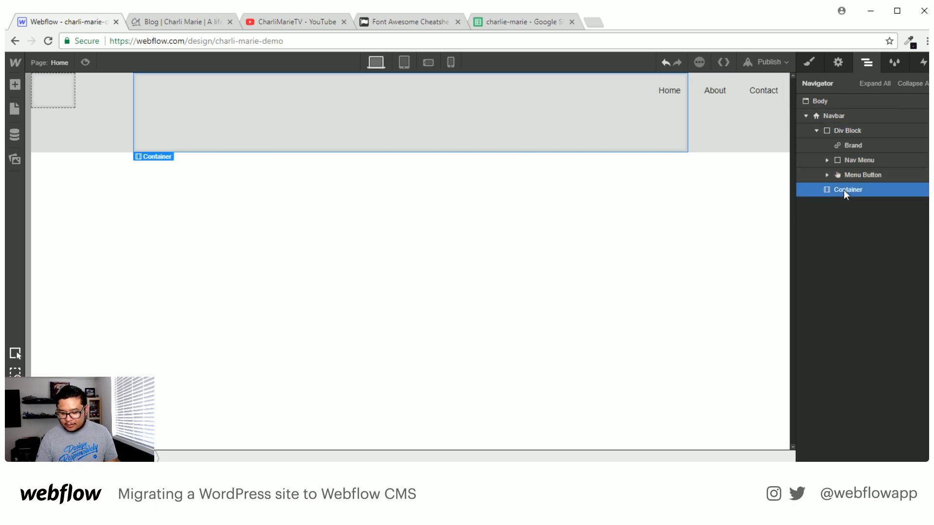
{"action": "key", "text": "Delete"}
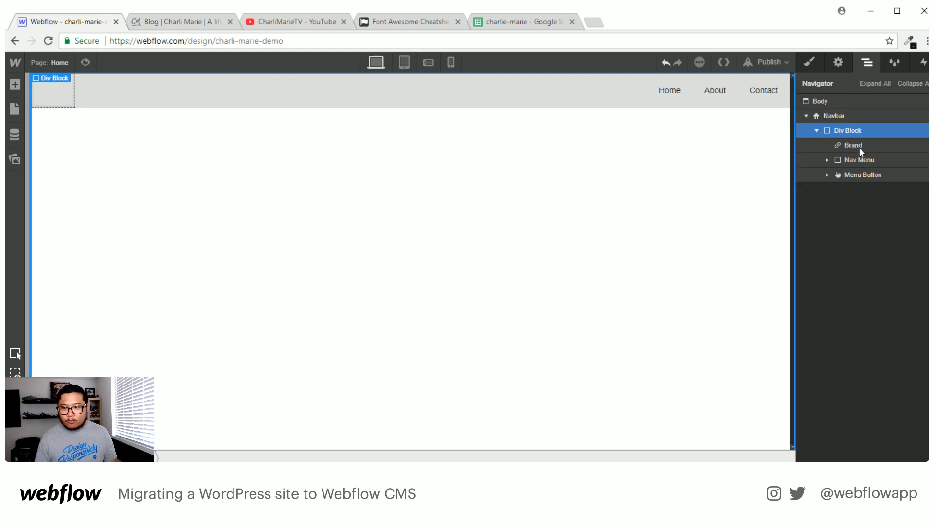
Give the Navbar's Div Block a new class named container.
{"action": "left_click", "coordinate": [807, 62]}
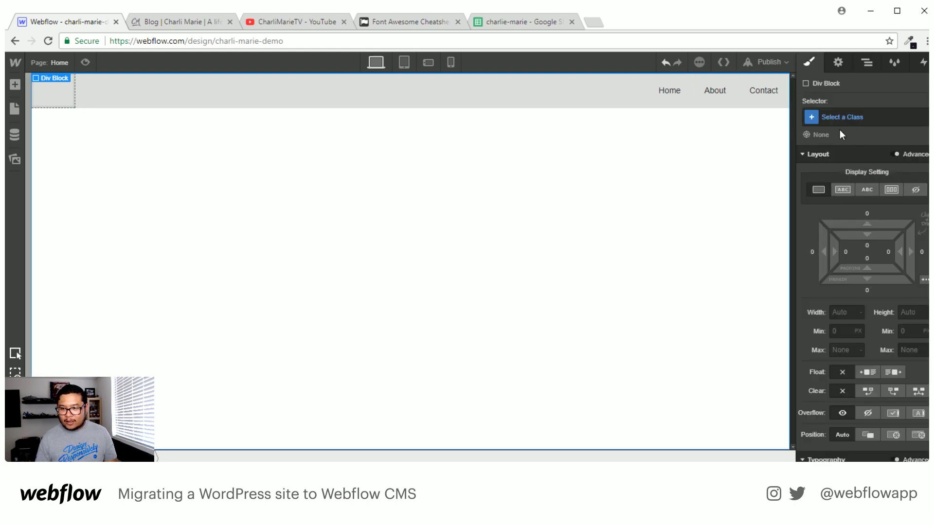
{"action": "left_click", "coordinate": [846, 115]}
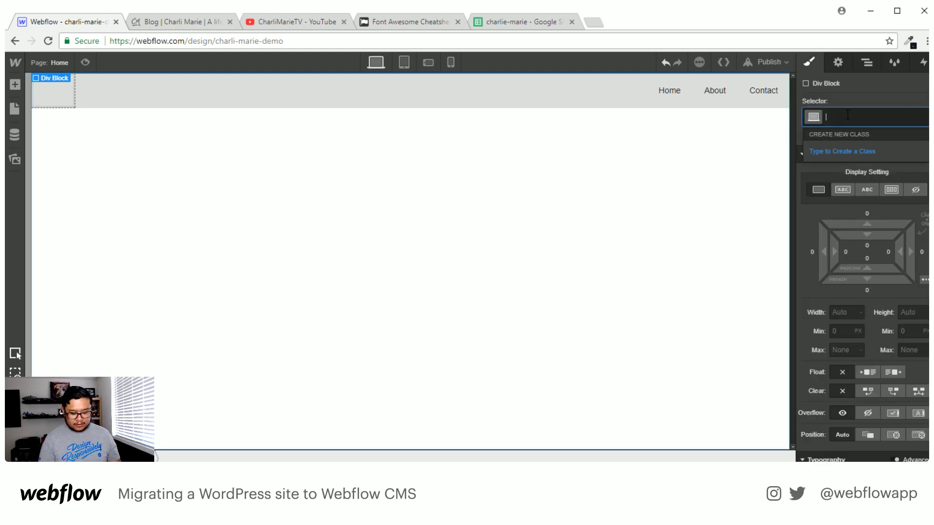
{"action": "type", "text": "container"}
{"action": "key", "text": "Return"}
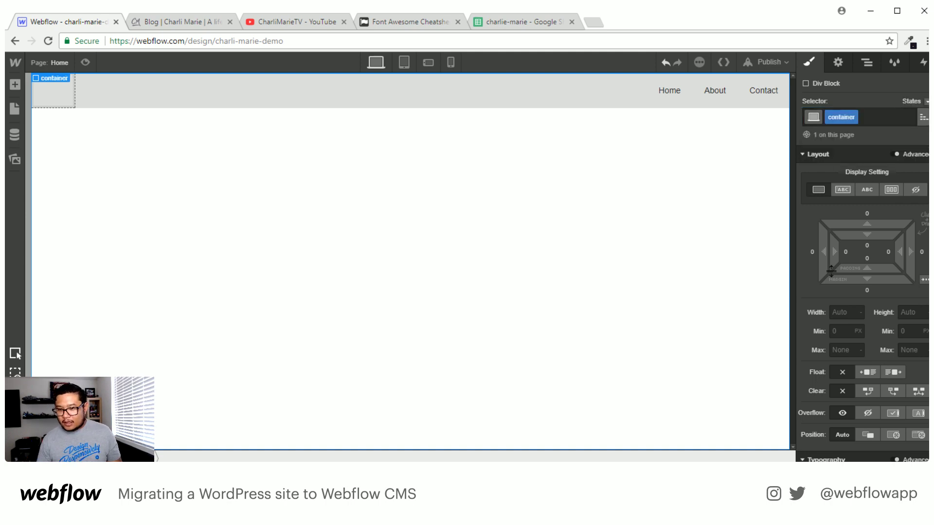
Set the container class's maximum width to 1200 px and center it with auto side margins.
{"action": "left_click", "coordinate": [844, 350]}
{"action": "type", "text": "1200"}
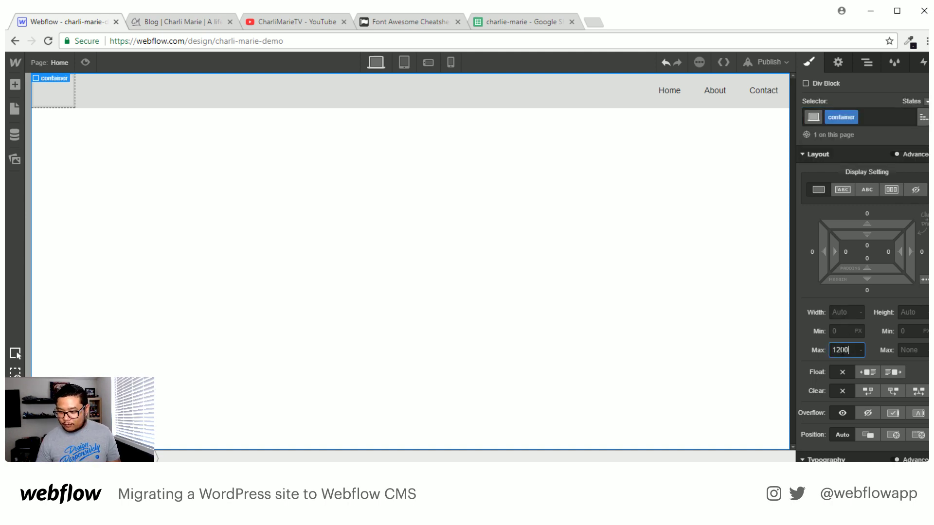
{"action": "key", "text": "Return"}
{"action": "left_click", "coordinate": [924, 280]}
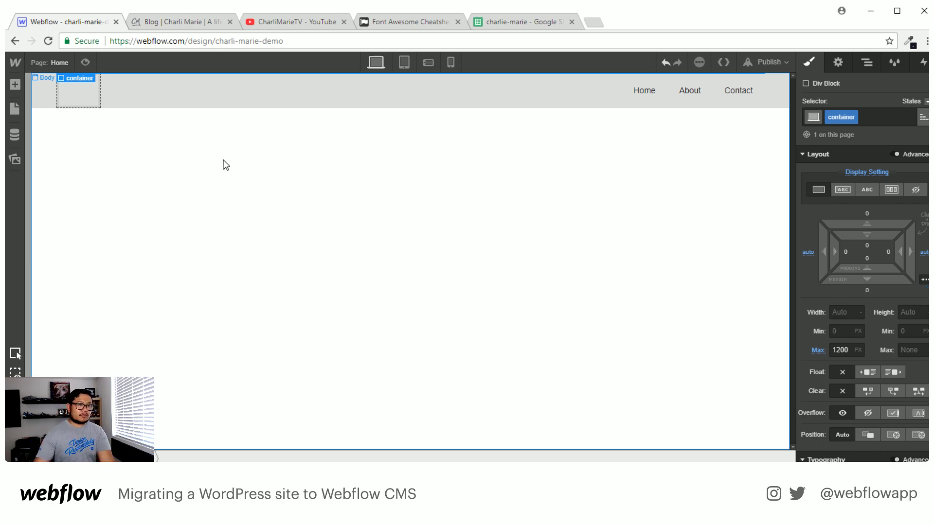
Delete the Brand link from the Navbar's container.
{"action": "left_click", "coordinate": [90, 87]}
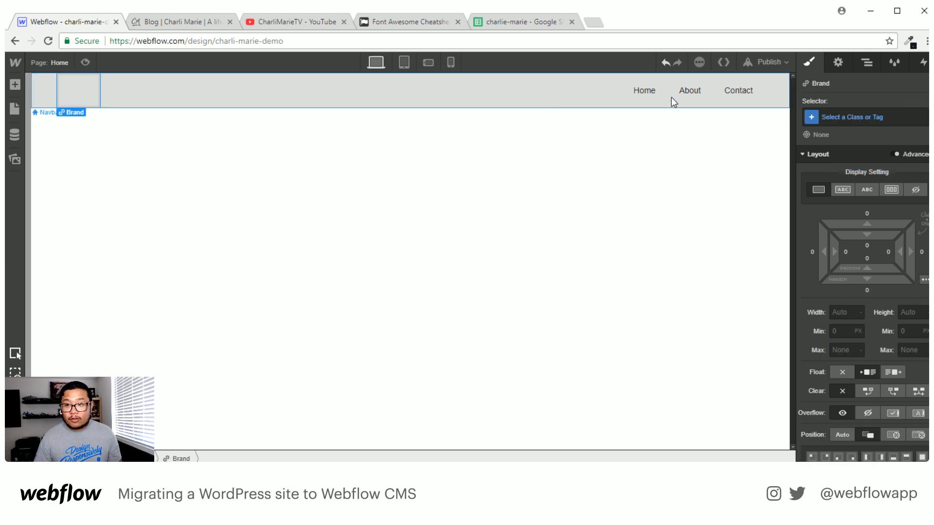
{"action": "left_click", "coordinate": [865, 65]}
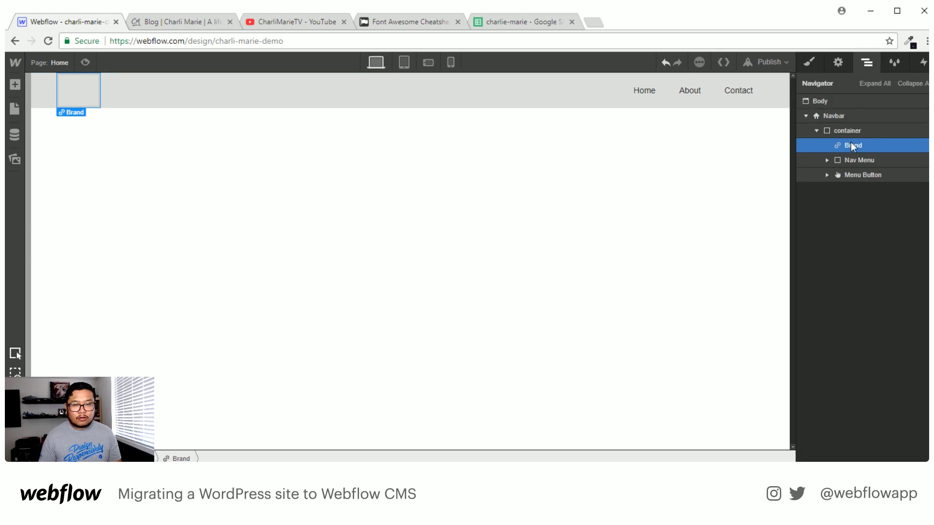
{"action": "key", "text": "Delete"}
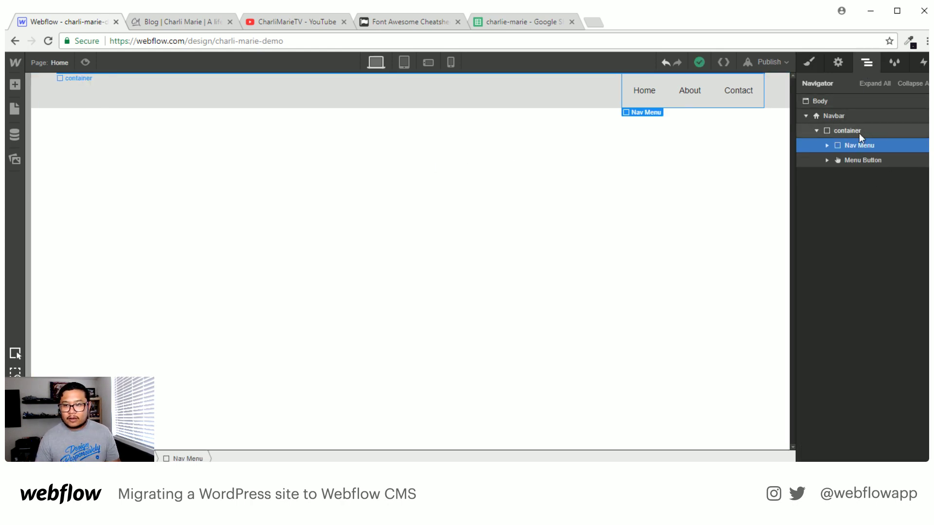
Set the Navbar's background color to the saved Black swatch (#1b1423).
{"action": "left_click", "coordinate": [857, 118]}
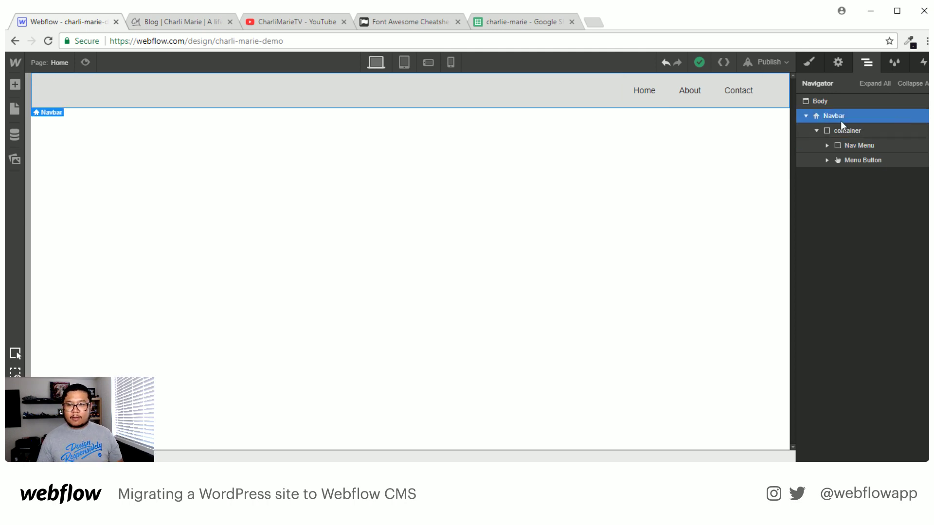
{"action": "left_click", "coordinate": [809, 62]}
{"action": "scroll", "coordinate": [846, 287], "scroll_direction": "down", "scroll_amount": 6}
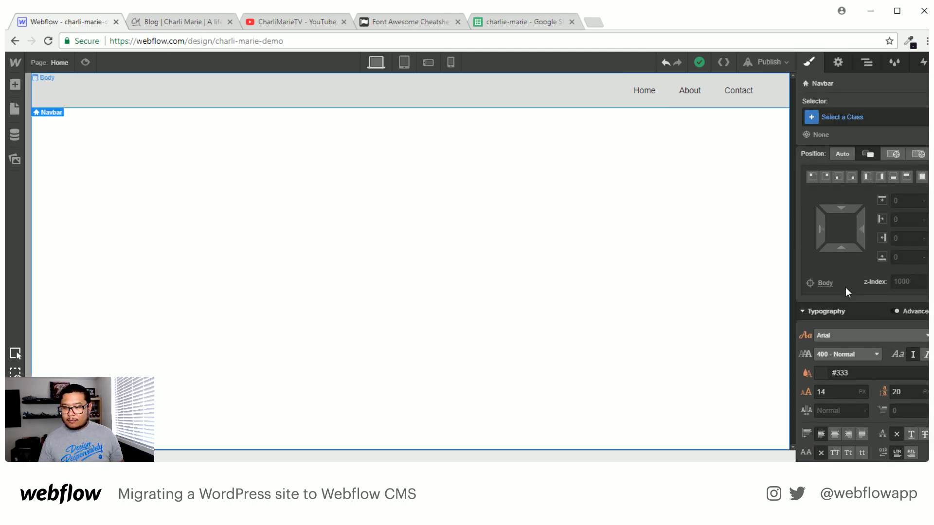
{"action": "scroll", "coordinate": [863, 311], "scroll_direction": "down", "scroll_amount": 2}
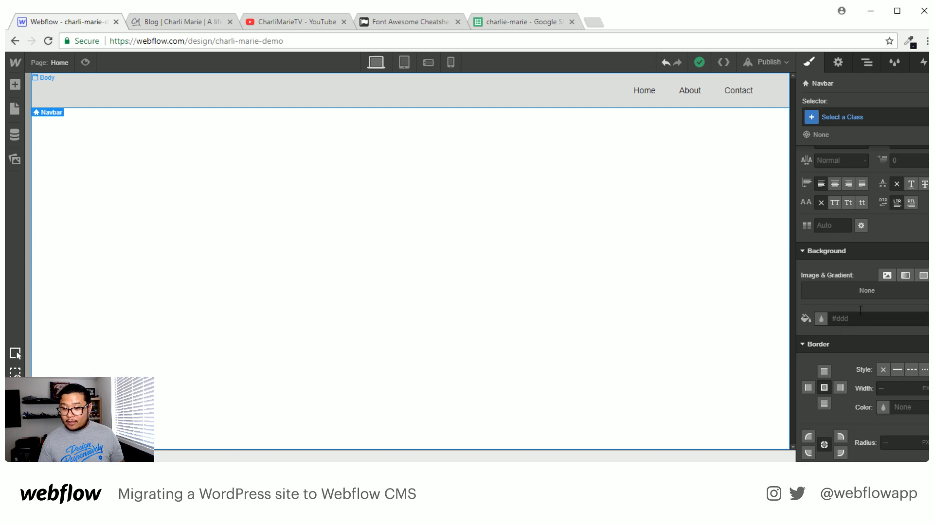
{"action": "left_click", "coordinate": [821, 320]}
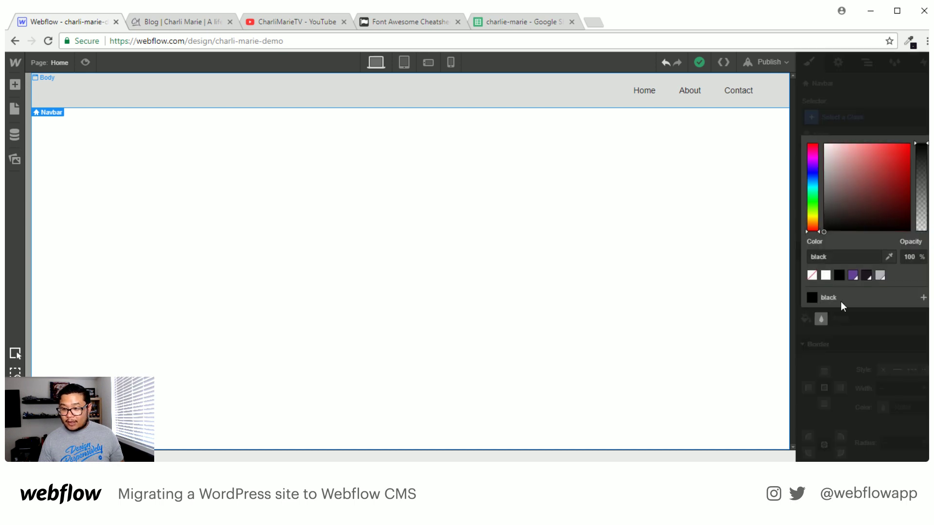
{"action": "left_click", "coordinate": [868, 275]}
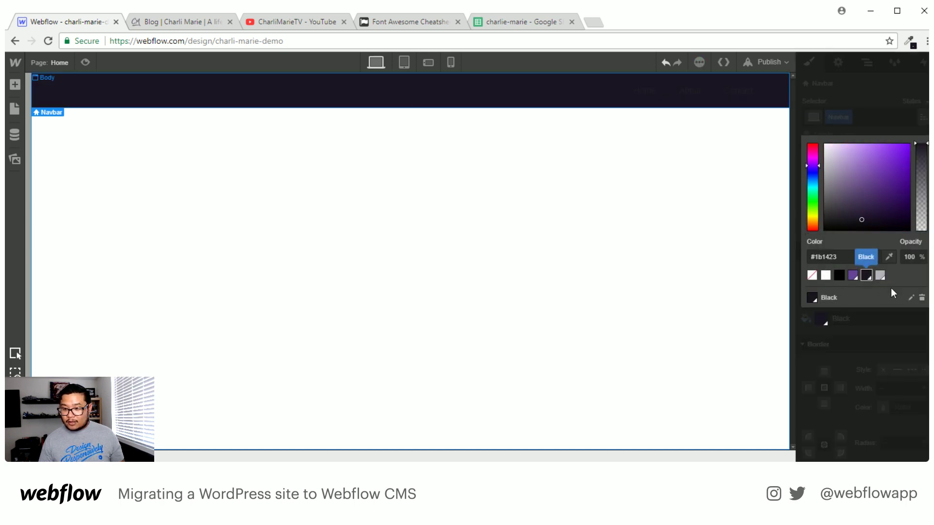
{"action": "left_click", "coordinate": [883, 109]}
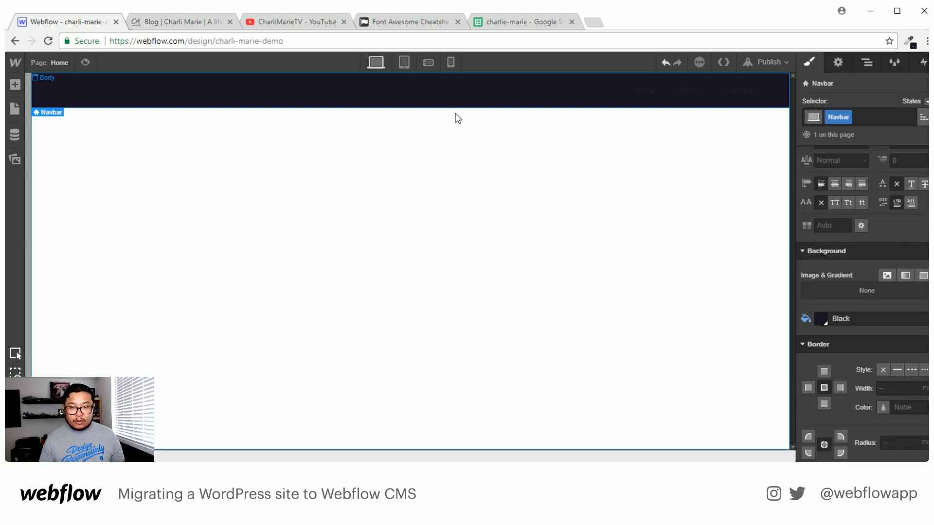
Remove the float from the Nav Menu inside the Navbar's container.
{"action": "left_click", "coordinate": [866, 62]}
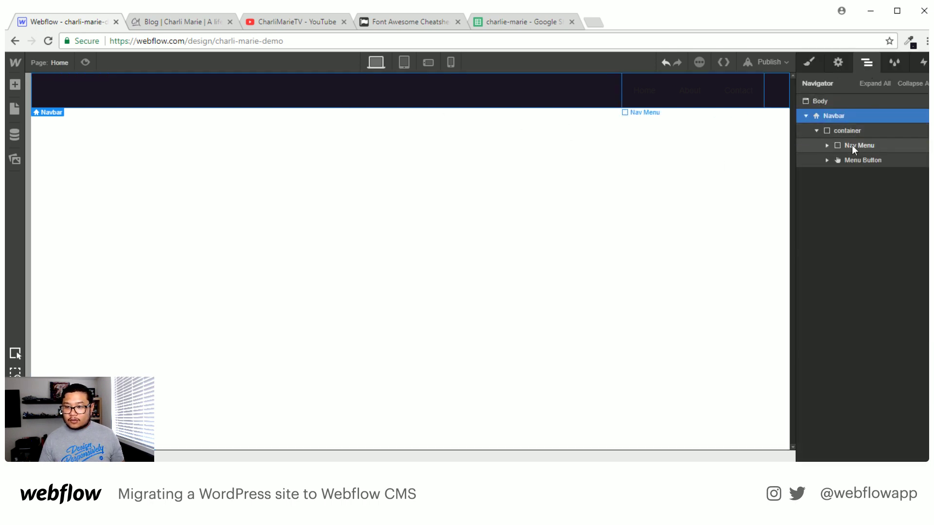
{"action": "left_click", "coordinate": [861, 132]}
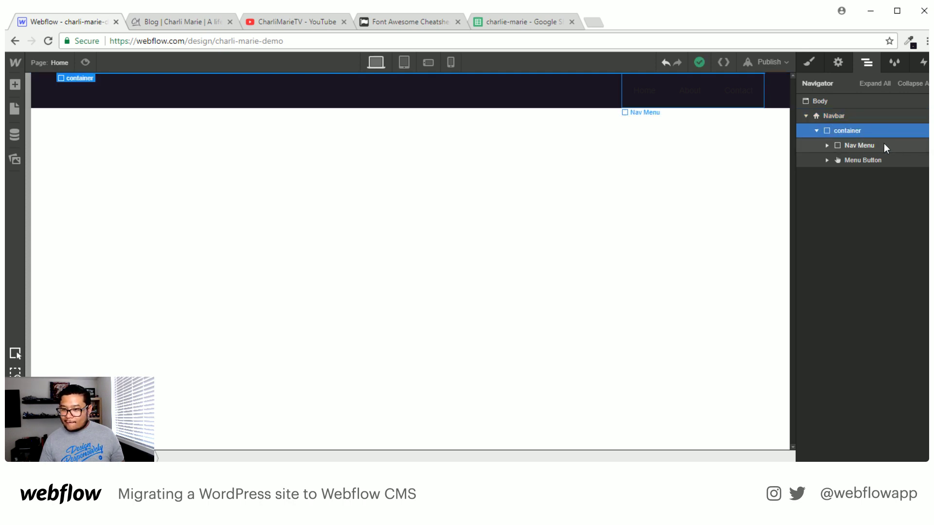
{"action": "left_click", "coordinate": [871, 146]}
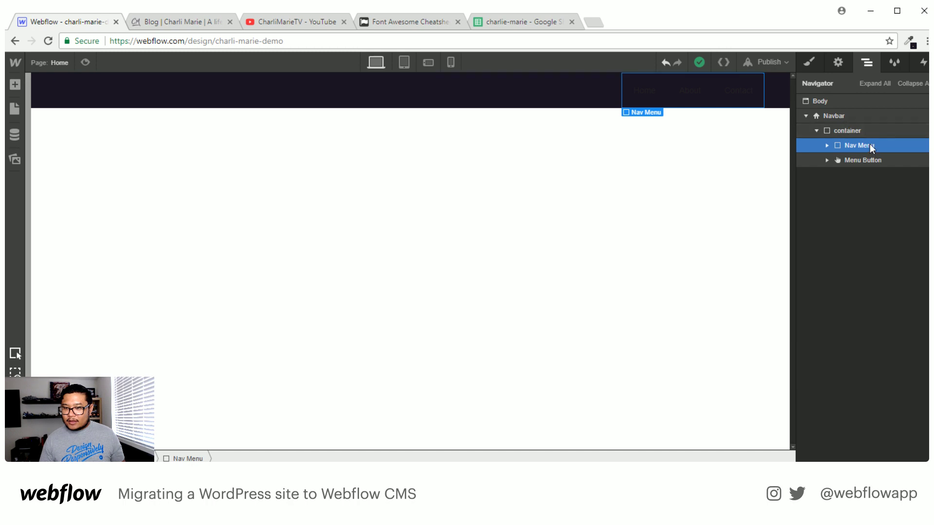
{"action": "left_click", "coordinate": [810, 63]}
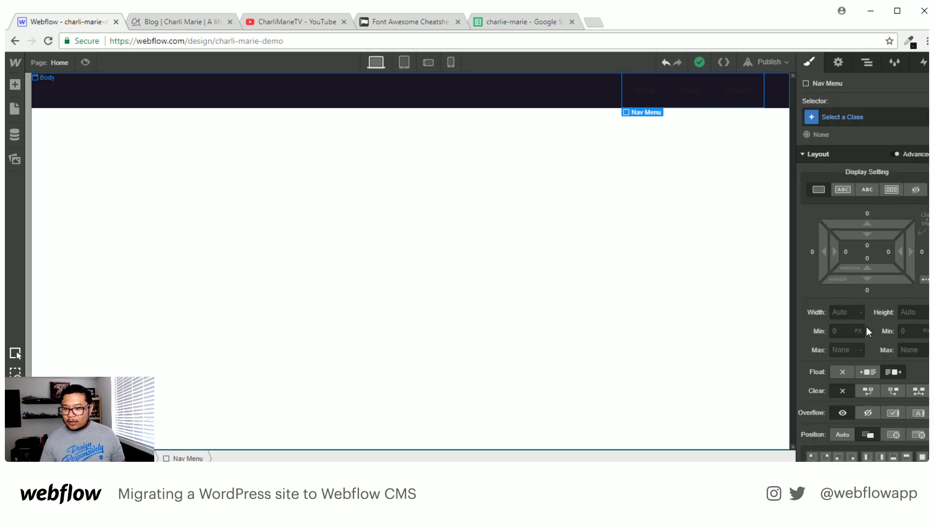
{"action": "left_click", "coordinate": [893, 374]}
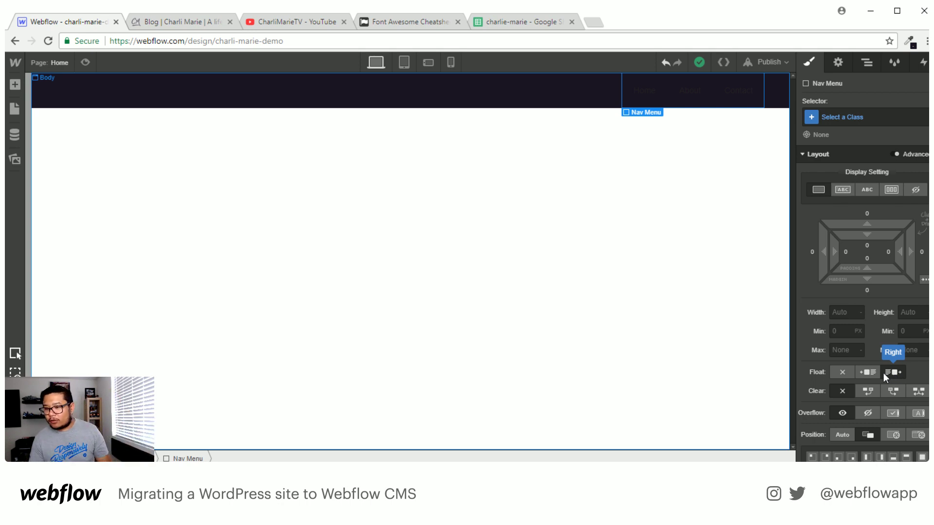
{"action": "left_click", "coordinate": [840, 372]}
Center-align the Nav Menu's text so its links sit in the middle of the navbar.
{"action": "scroll", "coordinate": [851, 373], "scroll_direction": "down", "scroll_amount": 4}
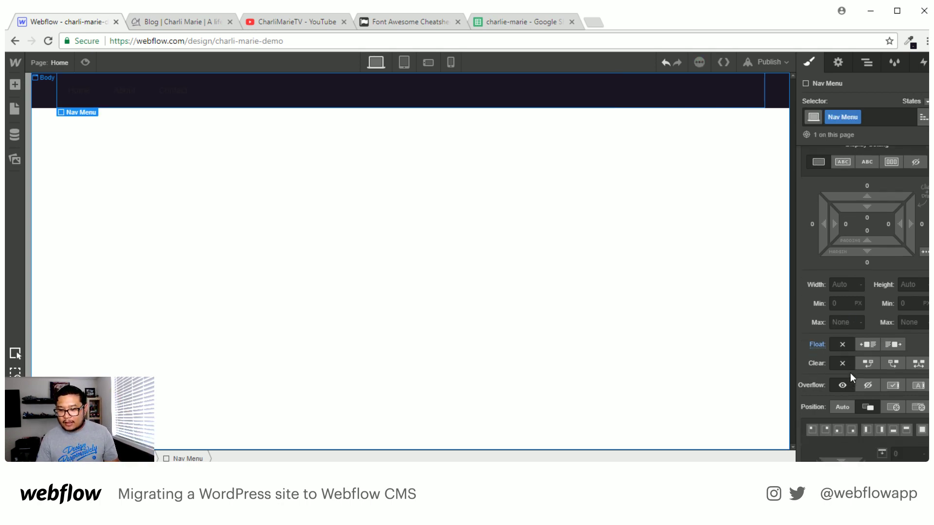
{"action": "scroll", "coordinate": [847, 374], "scroll_direction": "down", "scroll_amount": 2}
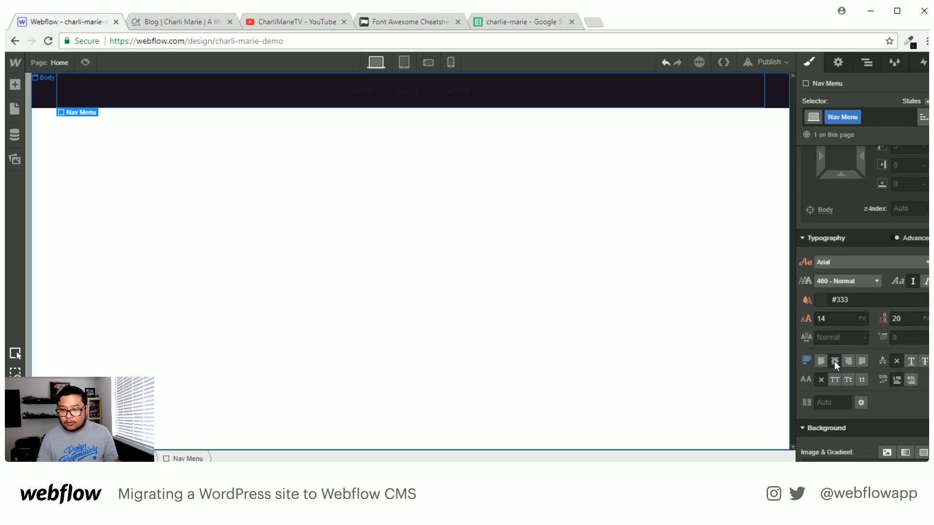
{"action": "left_click", "coordinate": [834, 362]}
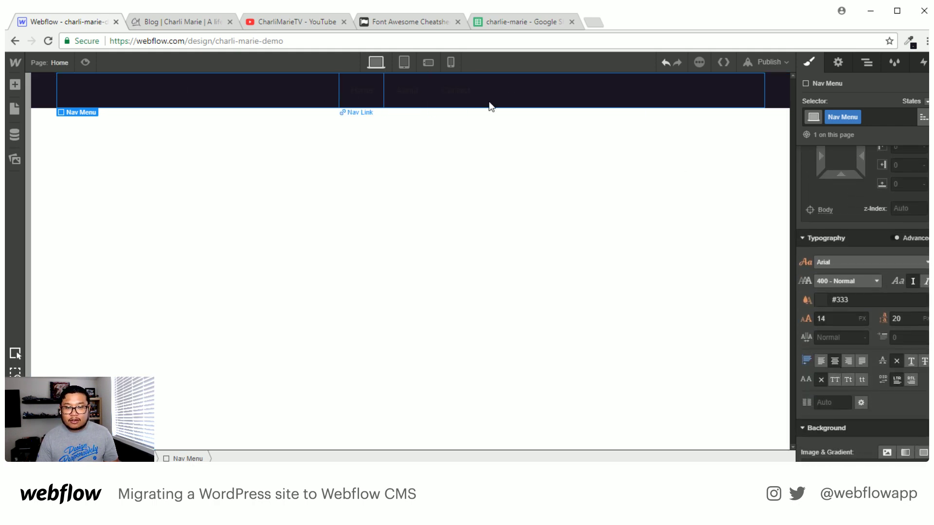
Examine the layout and typography settings of the Home nav link and the page Body.
{"action": "left_click", "coordinate": [873, 65]}
{"action": "left_click", "coordinate": [874, 159]}
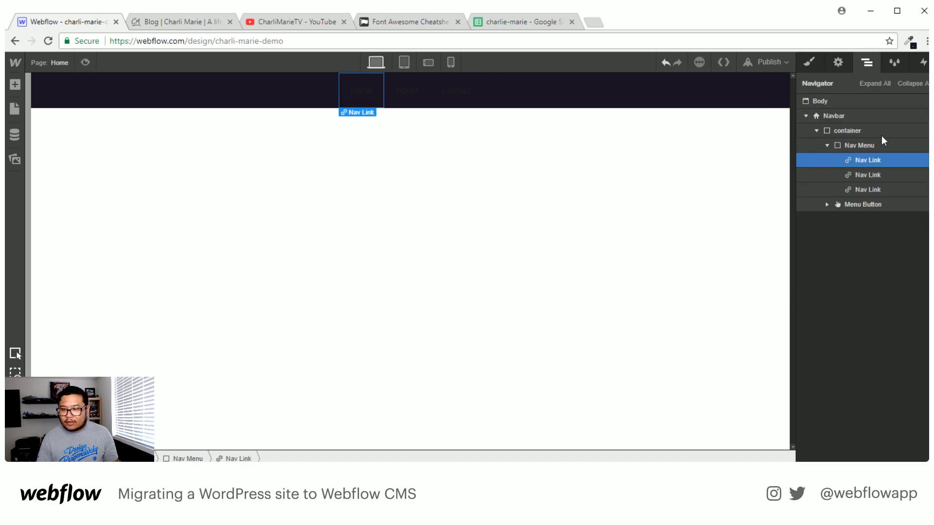
{"action": "left_click", "coordinate": [808, 64]}
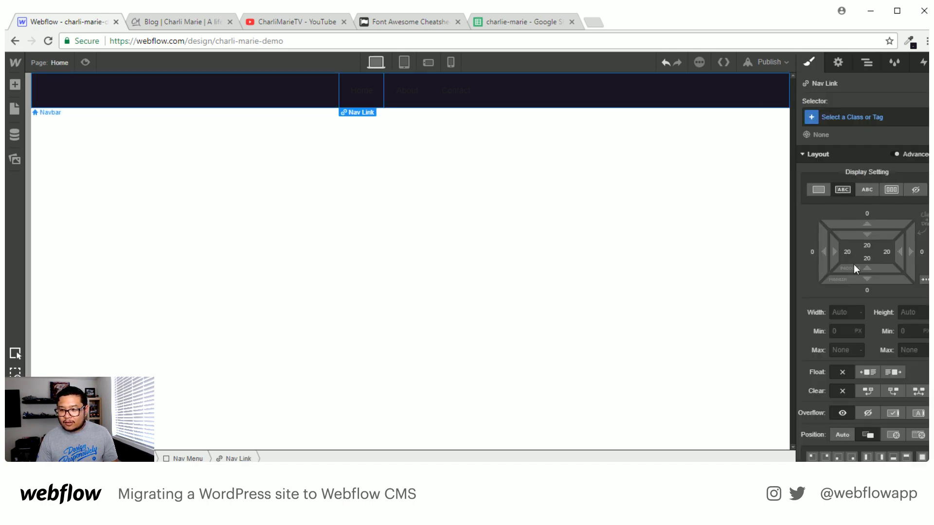
{"action": "scroll", "coordinate": [854, 264], "scroll_direction": "down", "scroll_amount": 5}
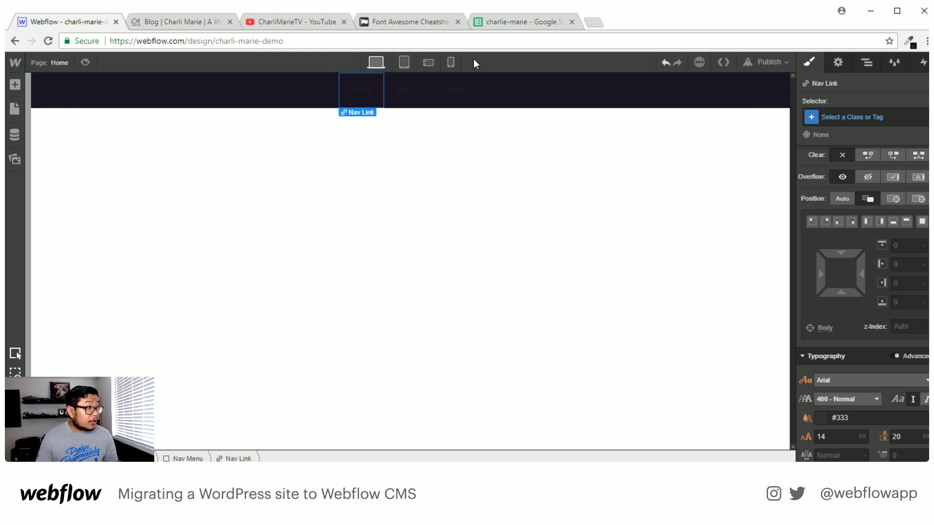
{"action": "scroll", "coordinate": [889, 376], "scroll_direction": "down", "scroll_amount": 2}
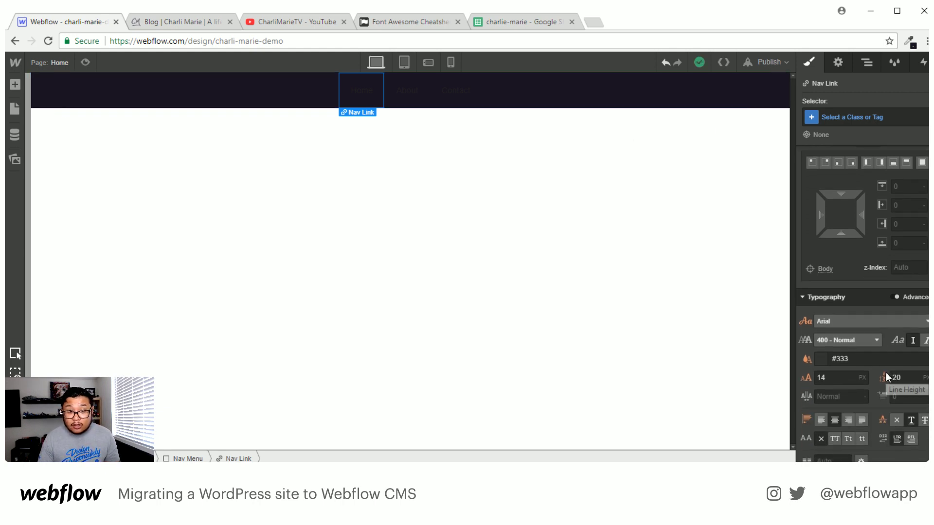
{"action": "scroll", "coordinate": [886, 372], "scroll_direction": "up", "scroll_amount": 2}
{"action": "left_click", "coordinate": [575, 272]}
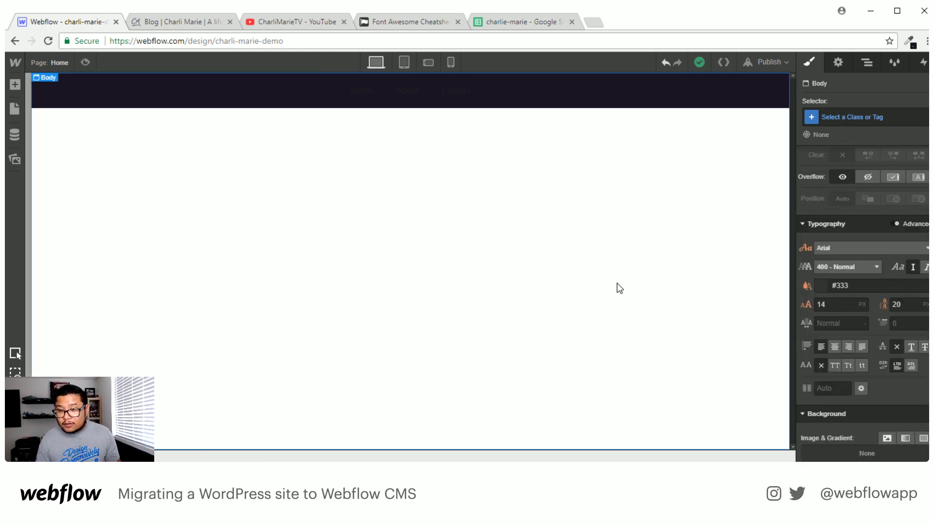
{"action": "left_click", "coordinate": [363, 98]}
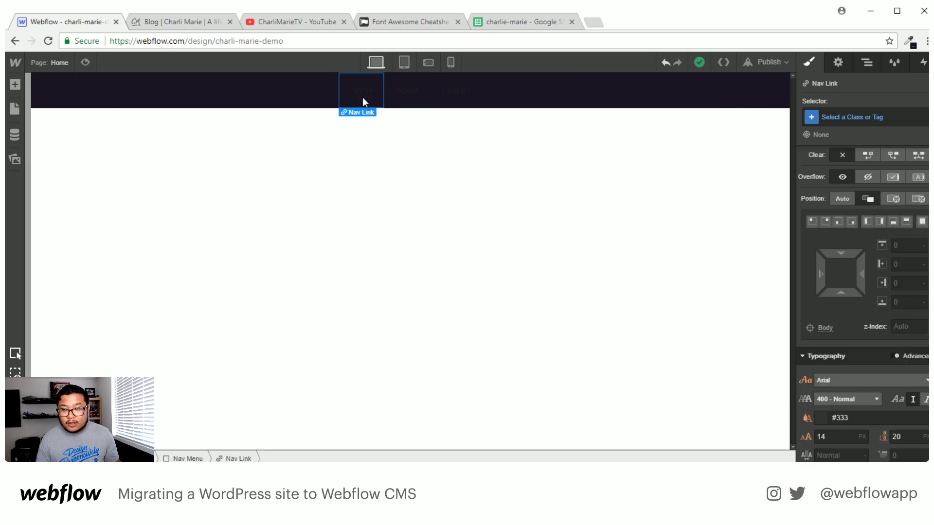
{"action": "scroll", "coordinate": [877, 293], "scroll_direction": "up", "scroll_amount": 4}
{"action": "scroll", "coordinate": [872, 337], "scroll_direction": "down", "scroll_amount": 7}
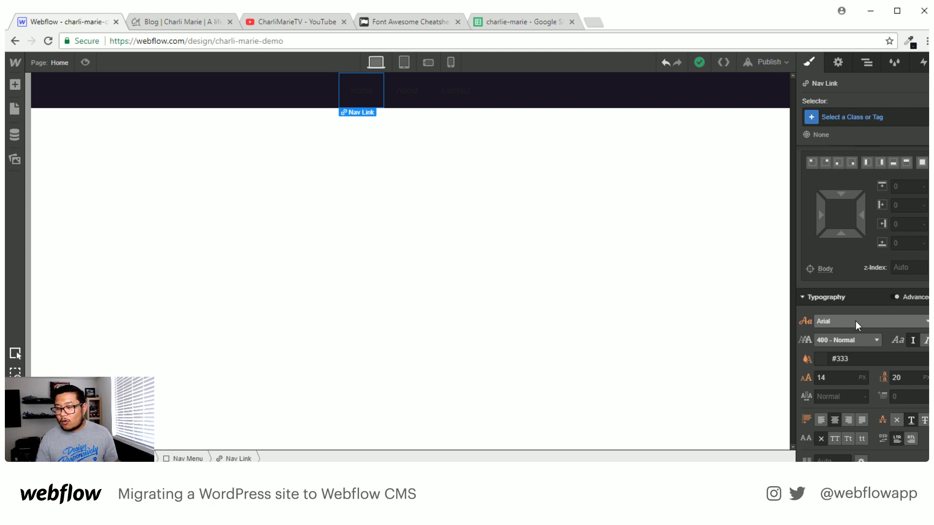
Set the font family of the page Body to Karla.
{"action": "left_click", "coordinate": [865, 66]}
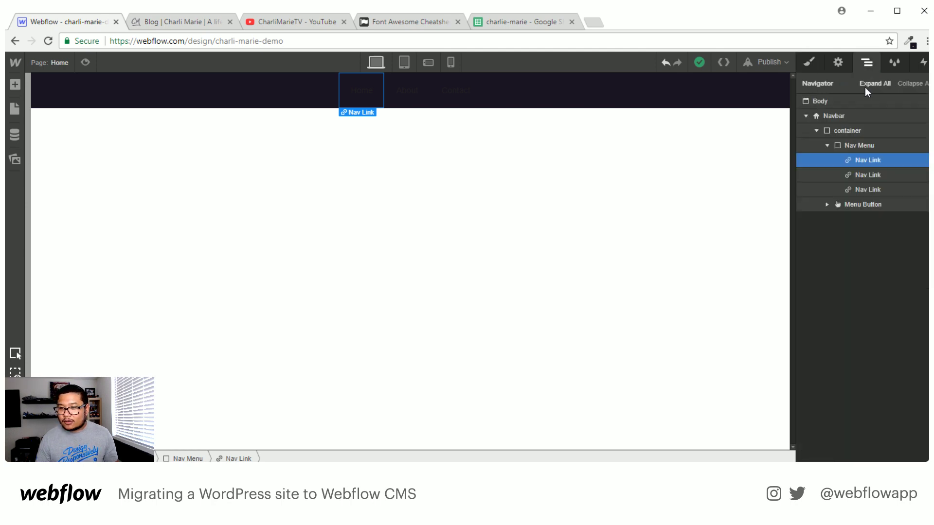
{"action": "left_click", "coordinate": [832, 101]}
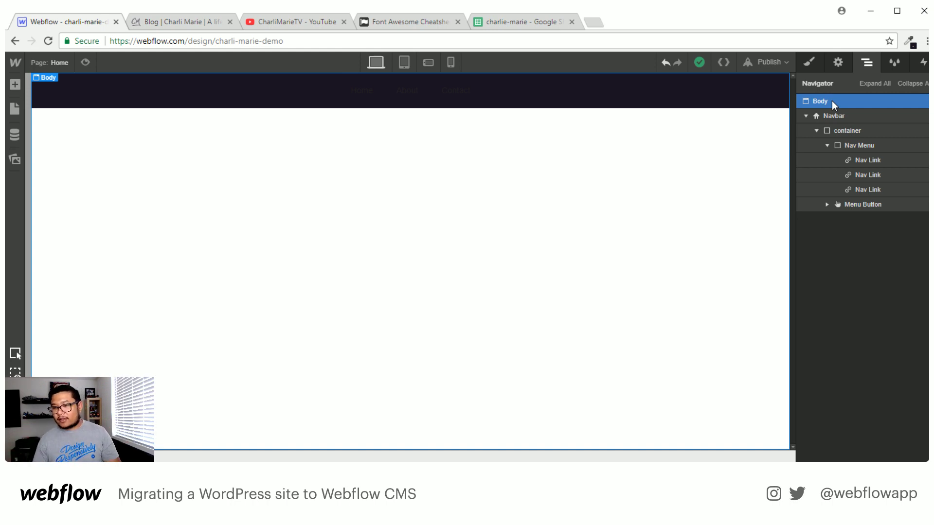
{"action": "left_click", "coordinate": [807, 69]}
{"action": "scroll", "coordinate": [843, 253], "scroll_direction": "down", "scroll_amount": 5}
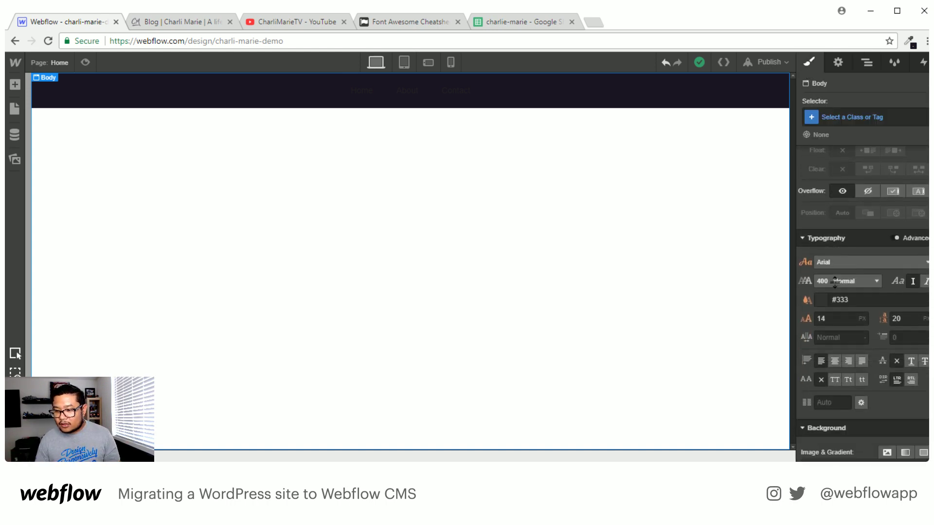
{"action": "left_click", "coordinate": [833, 249]}
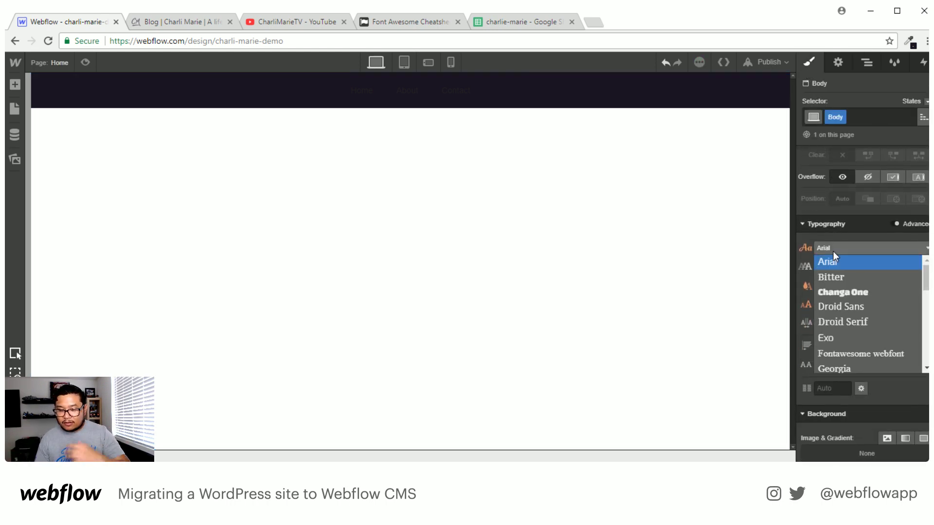
{"action": "scroll", "coordinate": [883, 306], "scroll_direction": "down", "scroll_amount": 4}
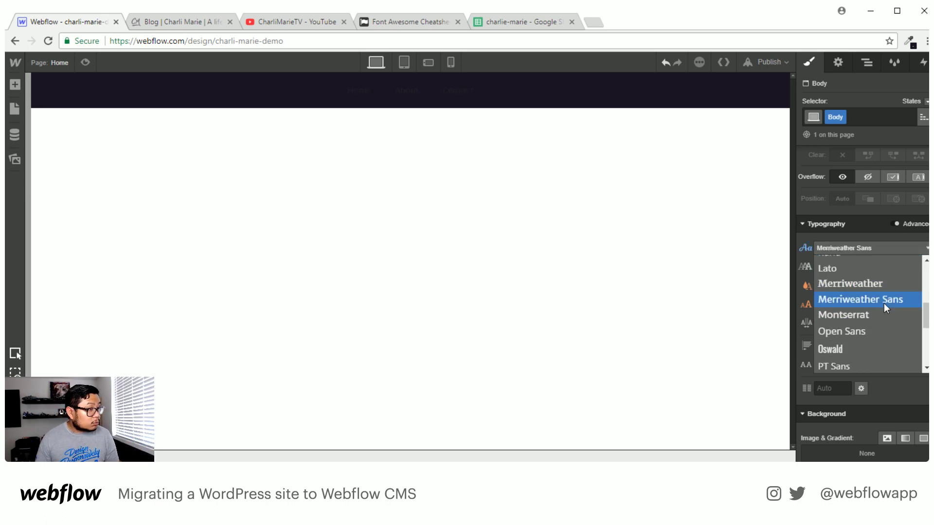
{"action": "scroll", "coordinate": [883, 302], "scroll_direction": "down", "scroll_amount": 2}
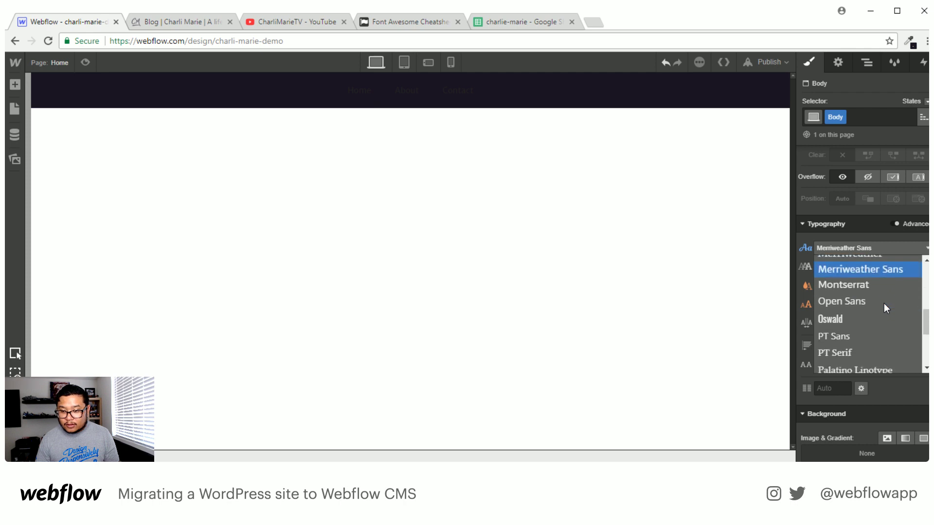
{"action": "scroll", "coordinate": [883, 302], "scroll_direction": "up", "scroll_amount": 4}
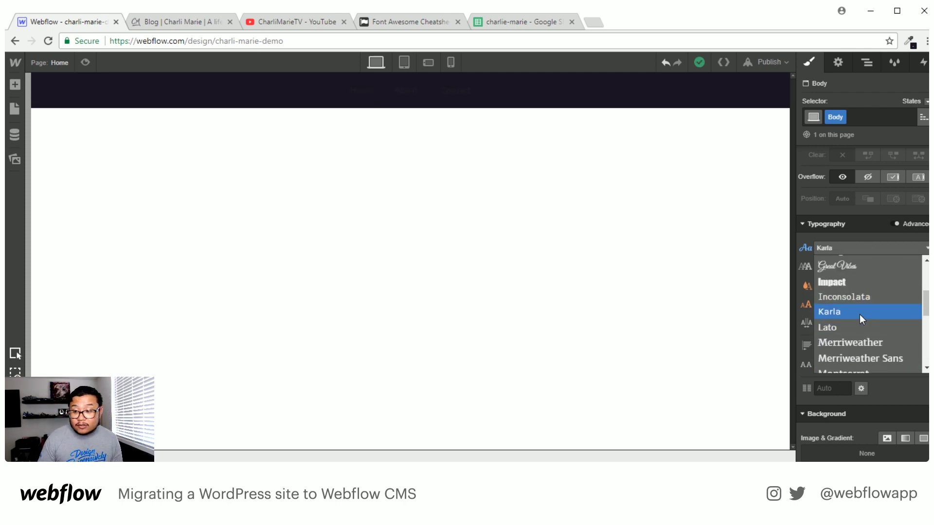
{"action": "left_click", "coordinate": [860, 315]}
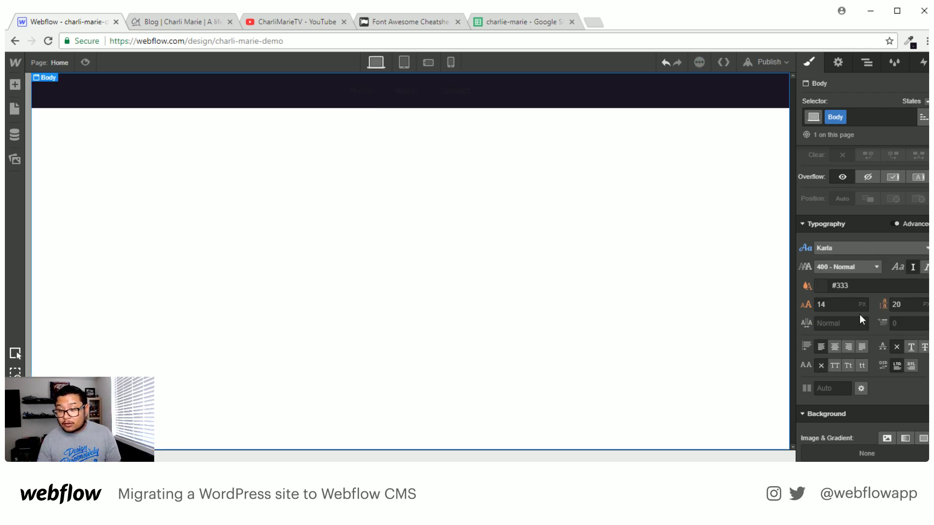
{"action": "left_click", "coordinate": [854, 267]}
{"action": "left_click", "coordinate": [854, 267]}
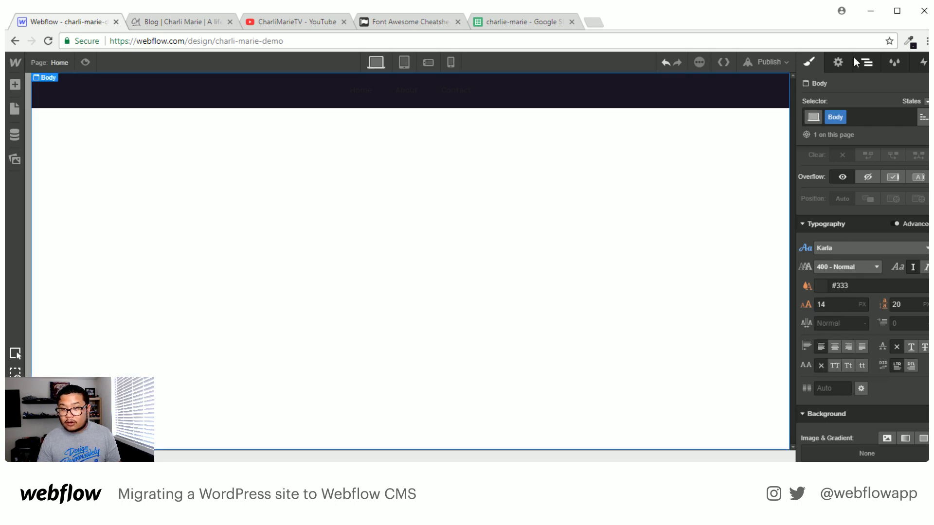
Set the Home nav link's font color to white.
{"action": "left_click", "coordinate": [351, 88]}
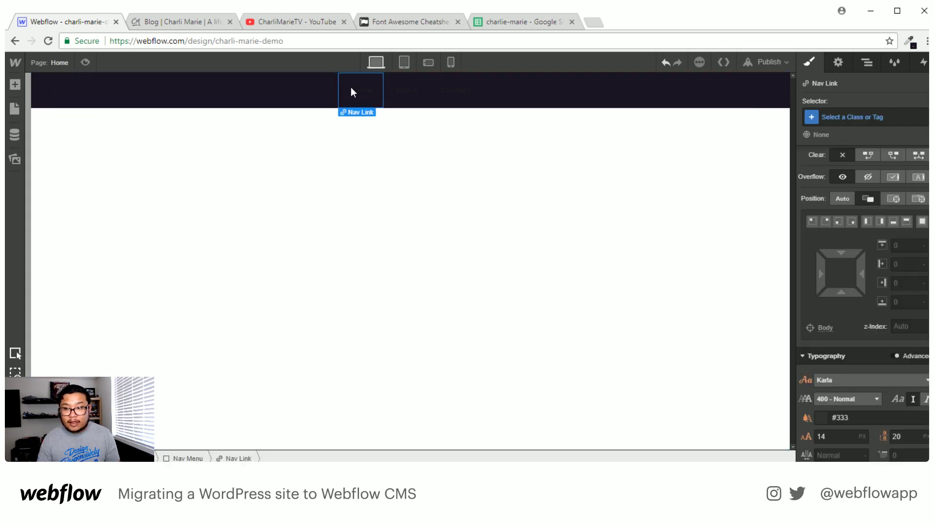
{"action": "scroll", "coordinate": [879, 325], "scroll_direction": "down", "scroll_amount": 3}
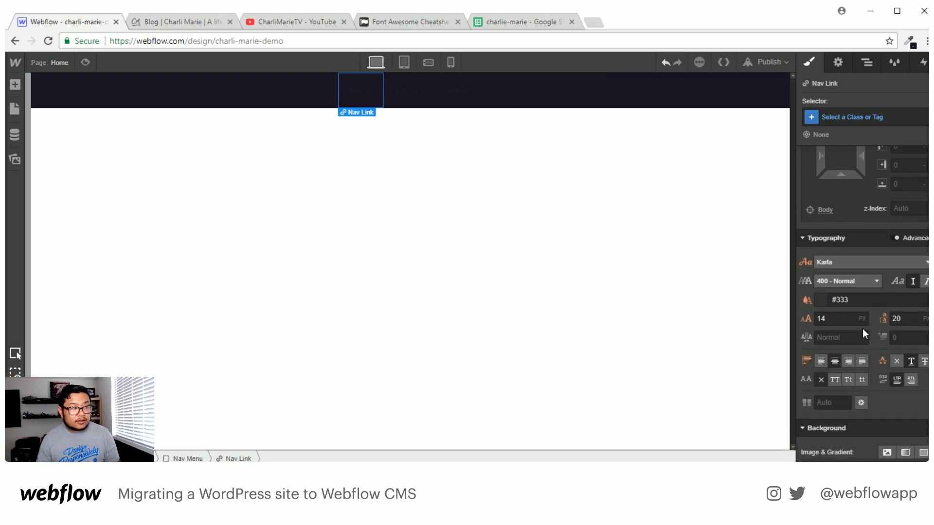
{"action": "left_click", "coordinate": [833, 300]}
{"action": "type", "text": "white"}
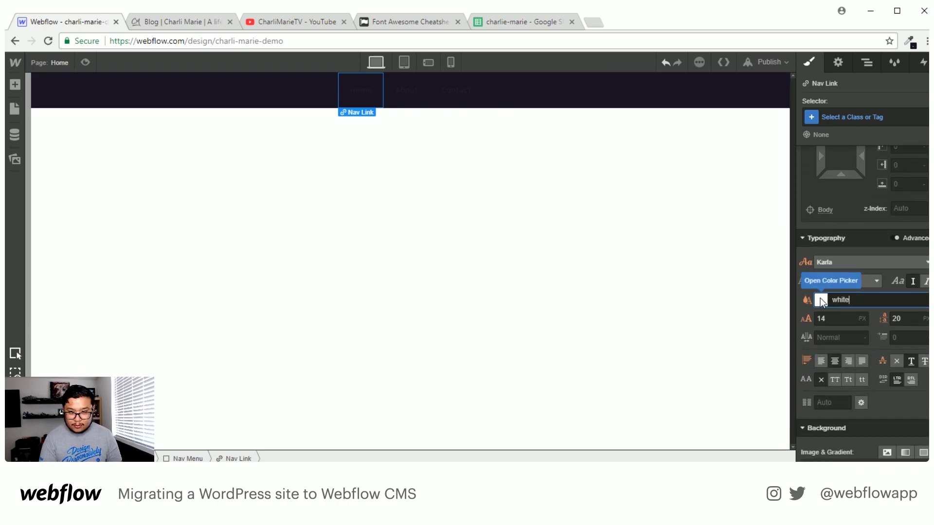
{"action": "key", "text": "Return"}
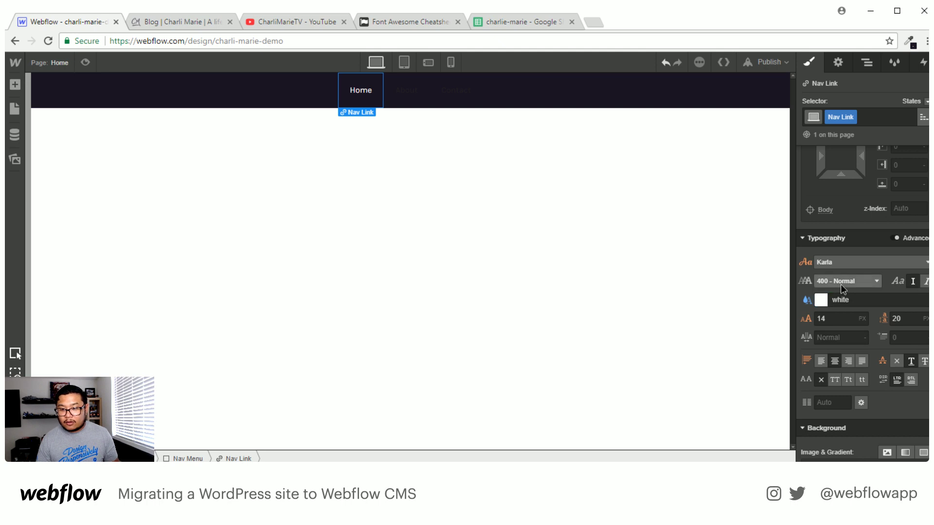
Make the Home nav link's text 700 - Bold and all uppercase.
{"action": "left_click", "coordinate": [841, 282]}
{"action": "left_click", "coordinate": [840, 361]}
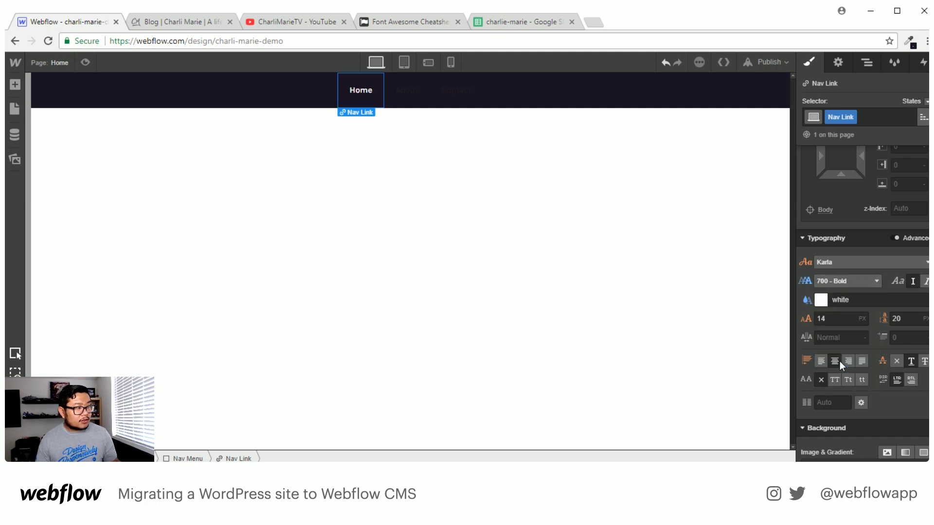
{"action": "left_click", "coordinate": [834, 380]}
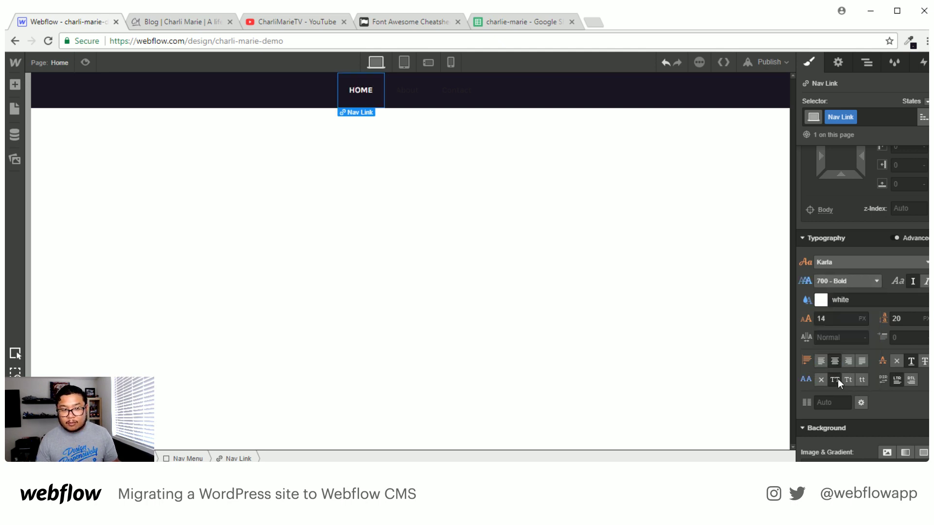
Set the Home nav link's font size to 16 px and its line height to 22 px.
{"action": "left_click", "coordinate": [838, 319]}
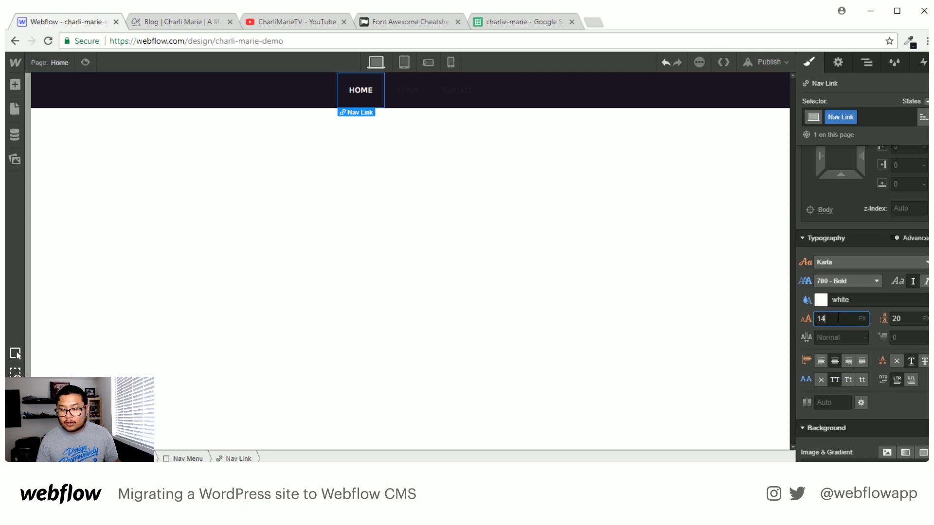
{"action": "key", "text": "Up"}
{"action": "key", "text": "Up"}
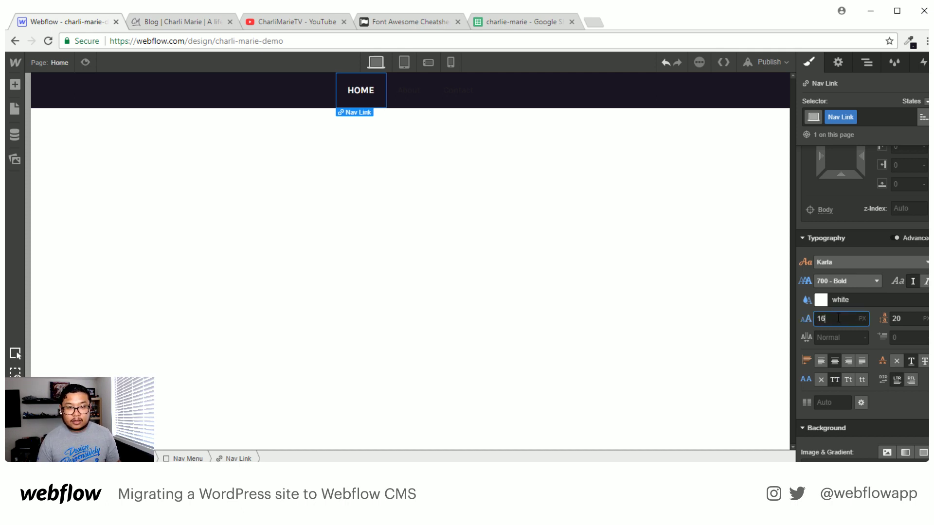
{"action": "key", "text": "Up"}
{"action": "key", "text": "Up"}
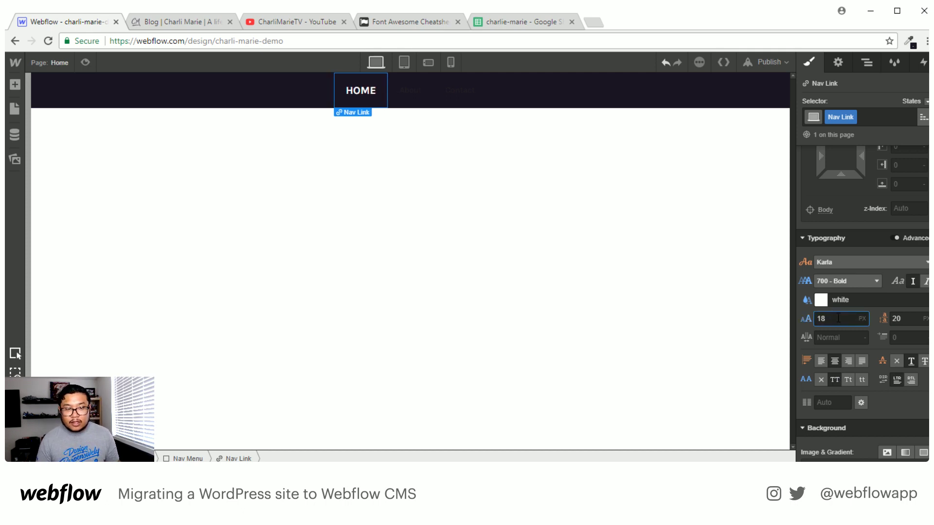
{"action": "key", "text": "Down"}
{"action": "key", "text": "Down"}
{"action": "key", "text": "Tab"}
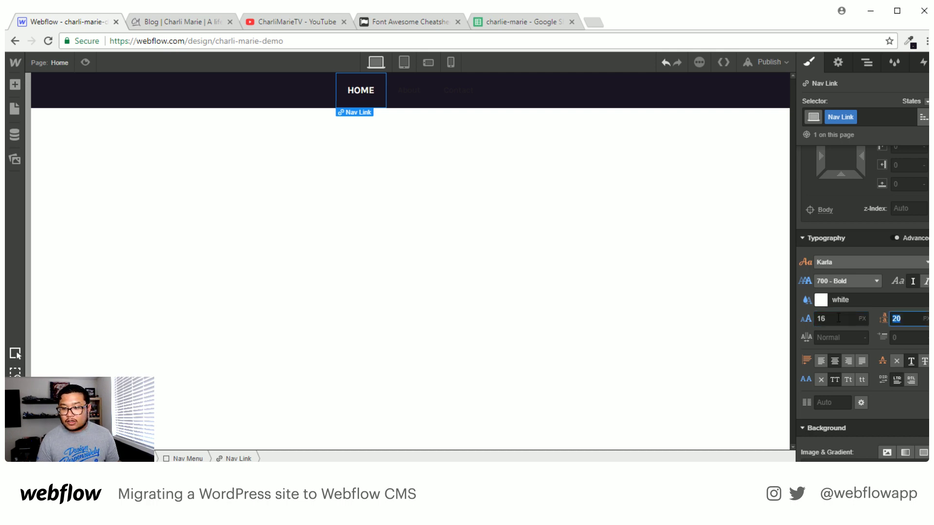
{"action": "key", "text": "Up"}
{"action": "key", "text": "Up"}
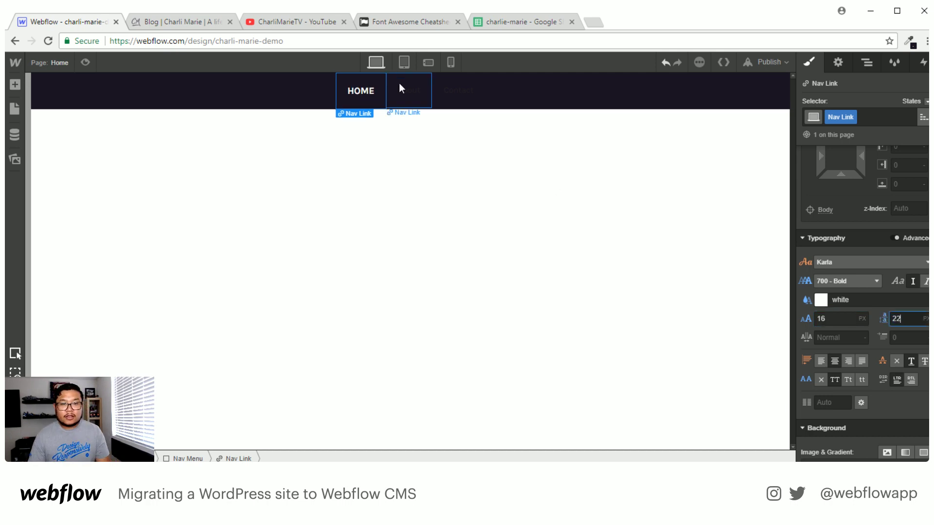
Apply the existing Nav Link class to the About and Contact links in the navbar.
{"action": "left_click", "coordinate": [408, 97]}
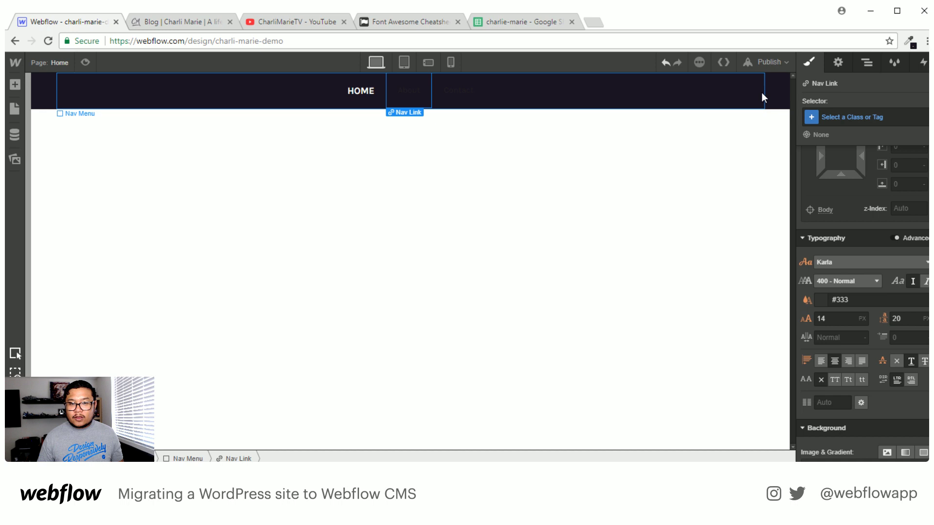
{"action": "left_click", "coordinate": [855, 113]}
{"action": "type", "text": "nav"}
{"action": "key", "text": "Down"}
{"action": "key", "text": "Return"}
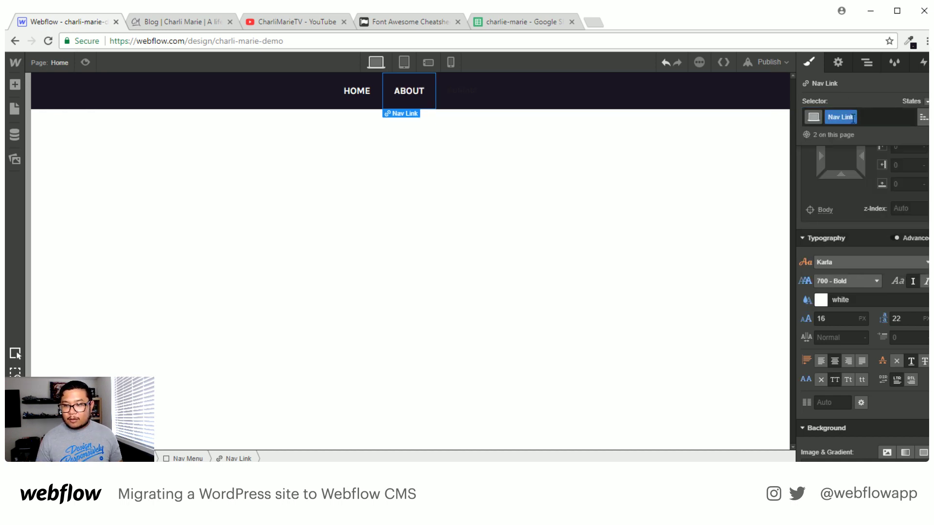
{"action": "left_click", "coordinate": [483, 102]}
{"action": "left_click", "coordinate": [834, 114]}
{"action": "type", "text": "nav"}
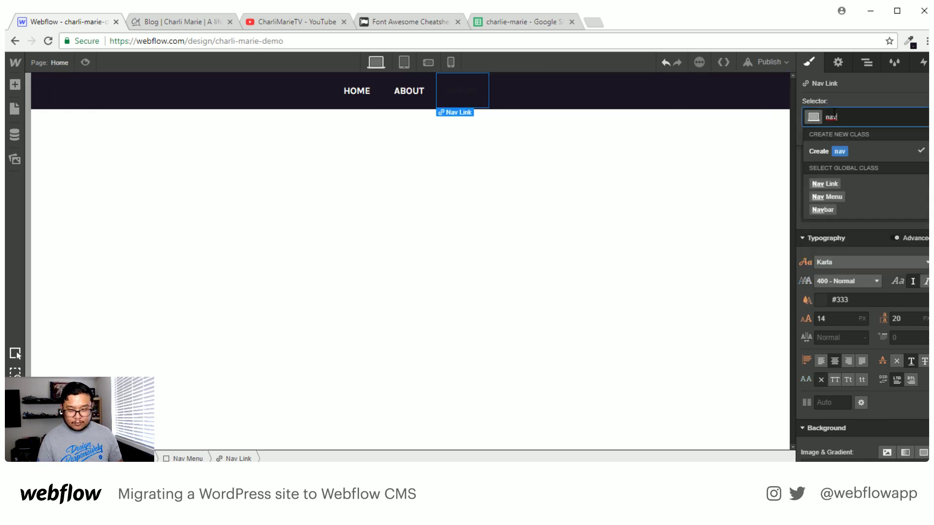
{"action": "key", "text": "Return"}
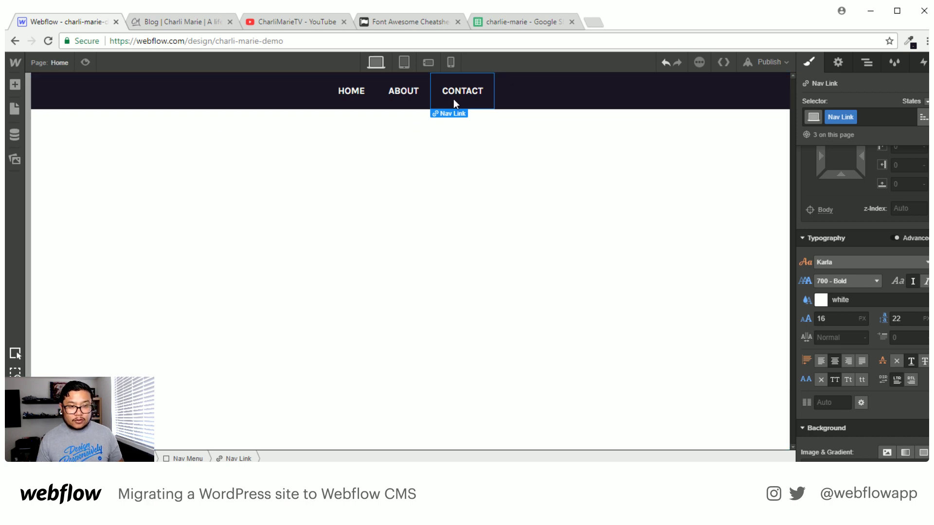
Duplicate the Contact nav link four times.
{"action": "key", "text": "ctrl+d"}
{"action": "key", "text": "ctrl+d"}
{"action": "key", "text": "ctrl+d"}
{"action": "key", "text": "ctrl+d"}
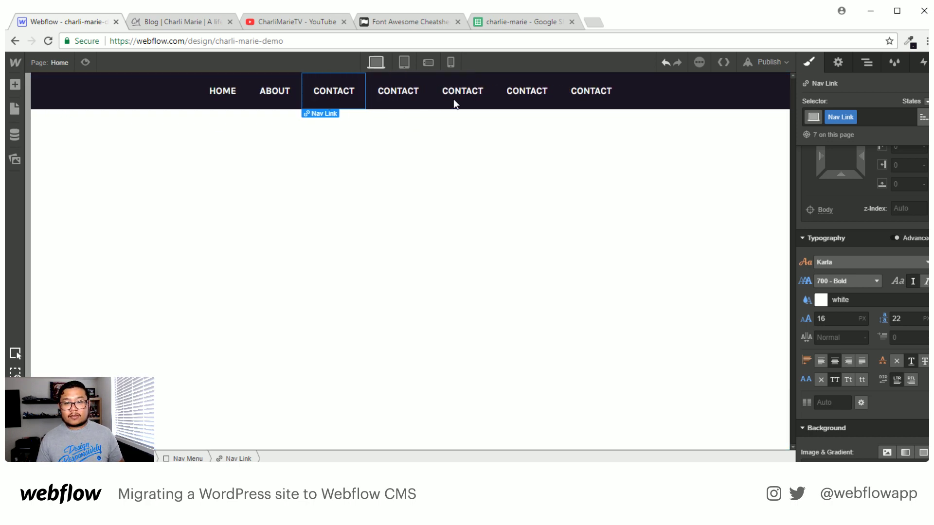
Rename the first nav link, Home, to Blog and the second, About, to YouTube.
{"action": "left_click", "coordinate": [219, 95]}
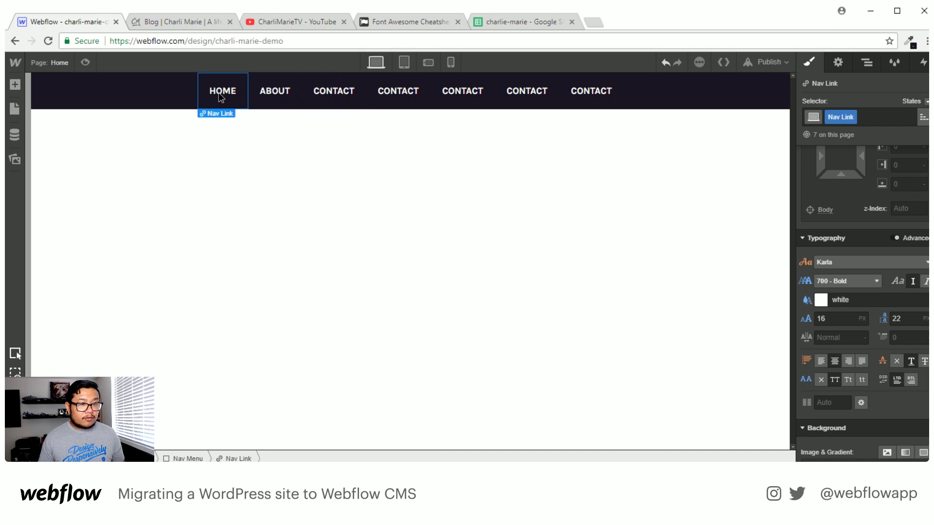
{"action": "double_click", "coordinate": [218, 92]}
{"action": "type", "text": "Blog"}
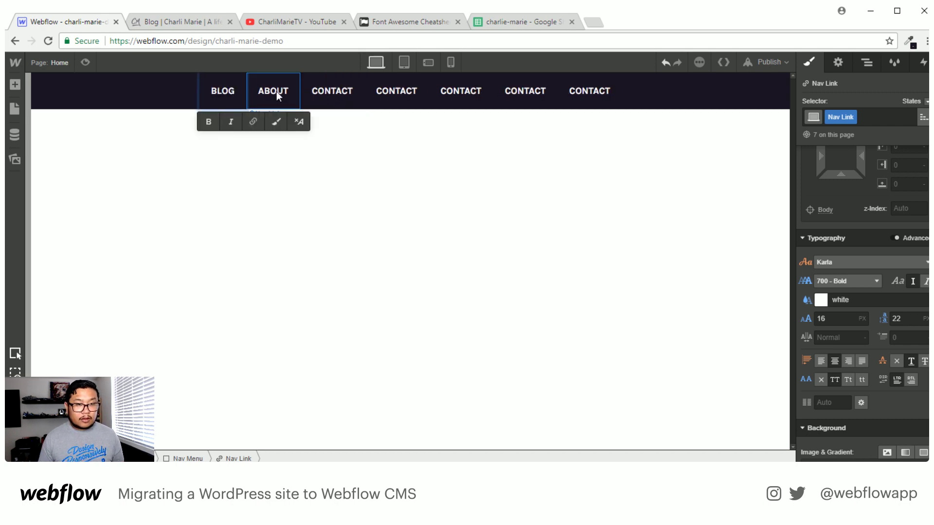
{"action": "left_click", "coordinate": [270, 90]}
{"action": "double_click", "coordinate": [270, 91]}
{"action": "type", "text": "YouTube"}
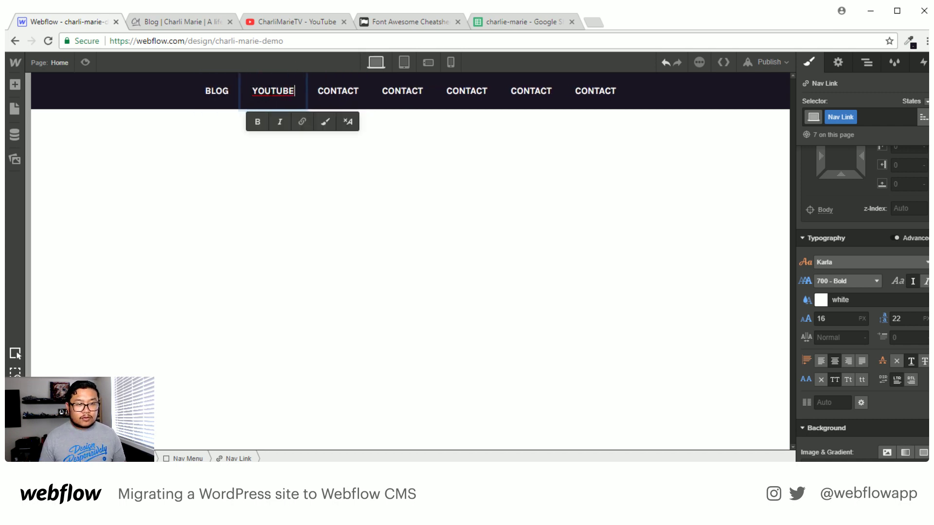
Change the text of the third nav link to Store and of the fourth to Work.
{"action": "left_click", "coordinate": [338, 90]}
{"action": "double_click", "coordinate": [338, 91]}
{"action": "type", "text": "Store"}
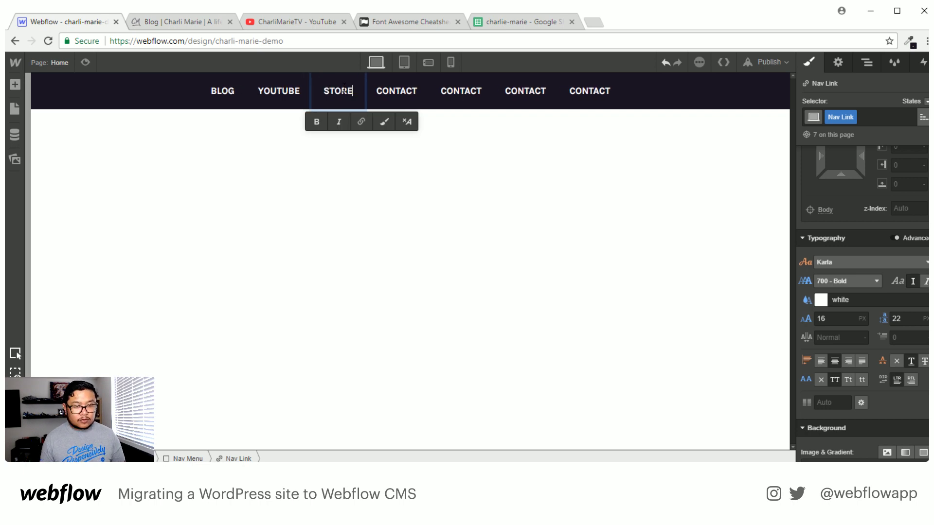
{"action": "left_click", "coordinate": [411, 91]}
{"action": "double_click", "coordinate": [411, 91]}
{"action": "type", "text": "Work"}
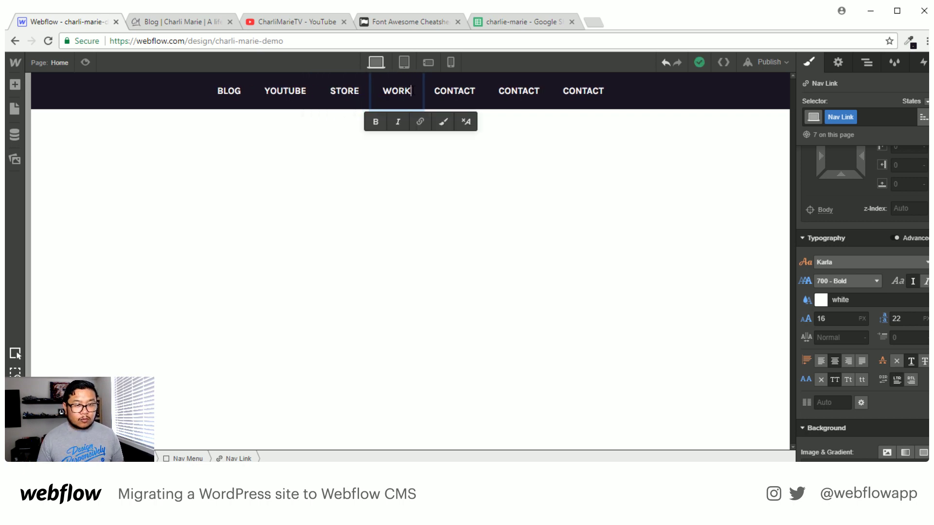
Change the text of the fifth nav link to Newsletter and of the sixth to About.
{"action": "left_click", "coordinate": [448, 92]}
{"action": "double_click", "coordinate": [448, 92]}
{"action": "type", "text": "Newlette"}
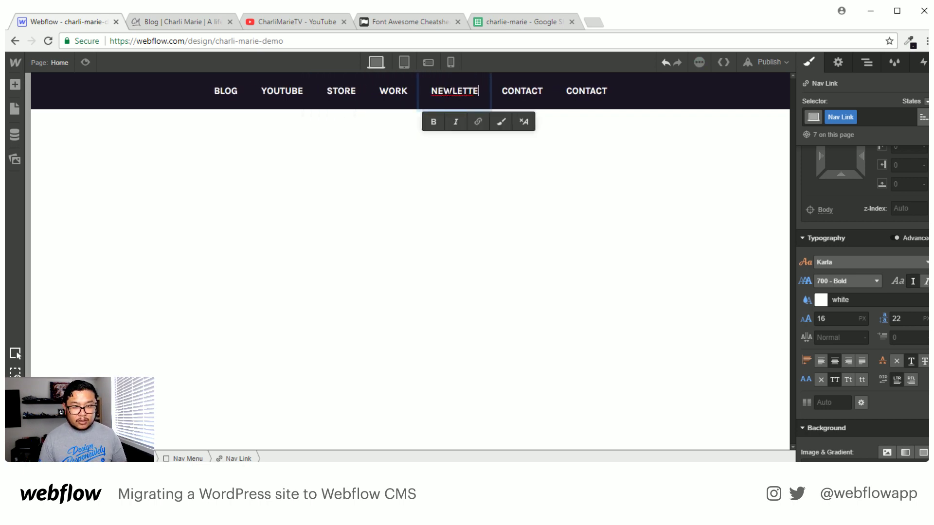
{"action": "type", "text": "r"}
{"action": "left_click", "coordinate": [449, 91]}
{"action": "type", "text": "s"}
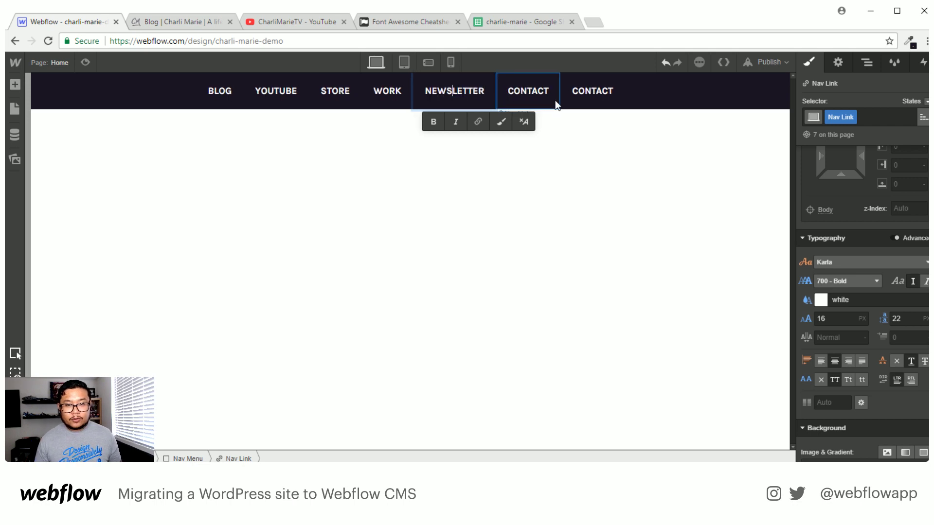
{"action": "left_click", "coordinate": [524, 87]}
{"action": "double_click", "coordinate": [525, 90]}
{"action": "type", "text": "About"}
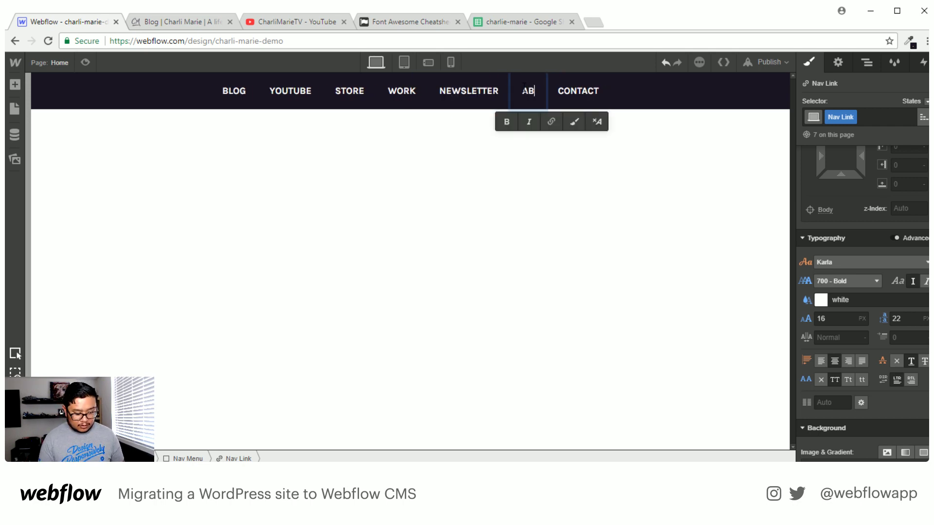
{"action": "key", "text": "Escape"}
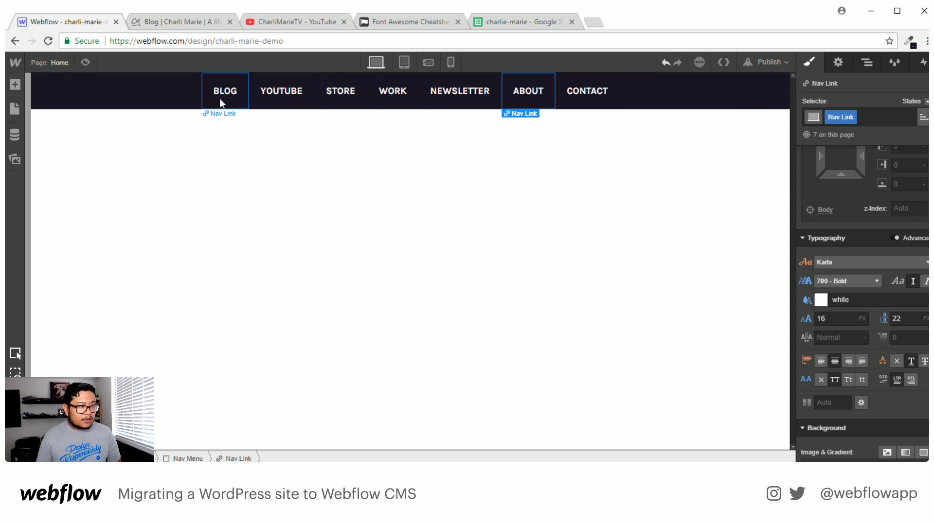
Compare the top navigation bar spacing on the original Charli Marie blog with the Nav Menu in the Webflow Designer.
{"action": "left_click", "coordinate": [188, 23]}
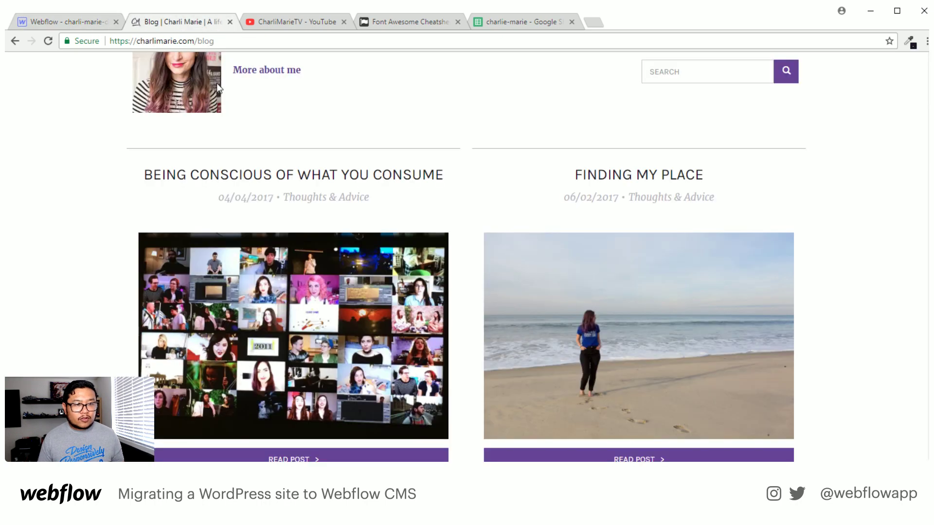
{"action": "scroll", "coordinate": [217, 83], "scroll_direction": "up", "scroll_amount": 5}
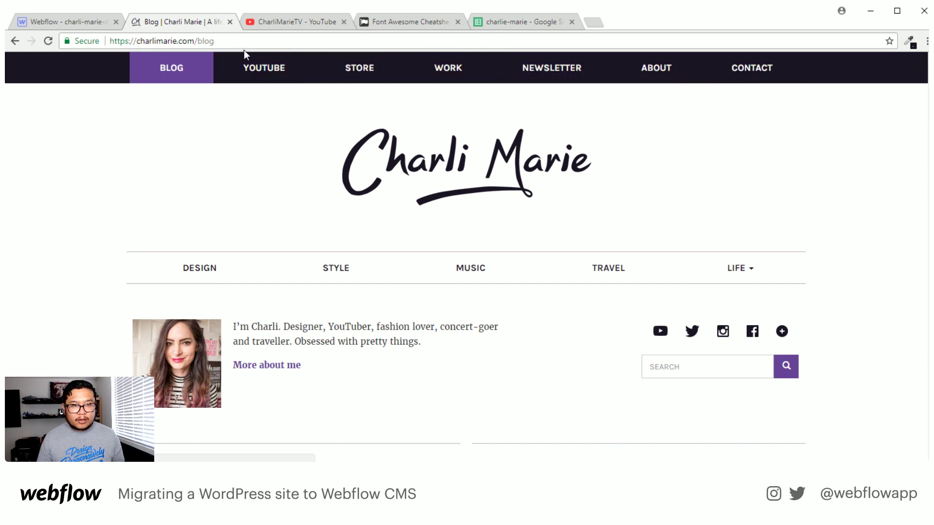
{"action": "left_click", "coordinate": [100, 26]}
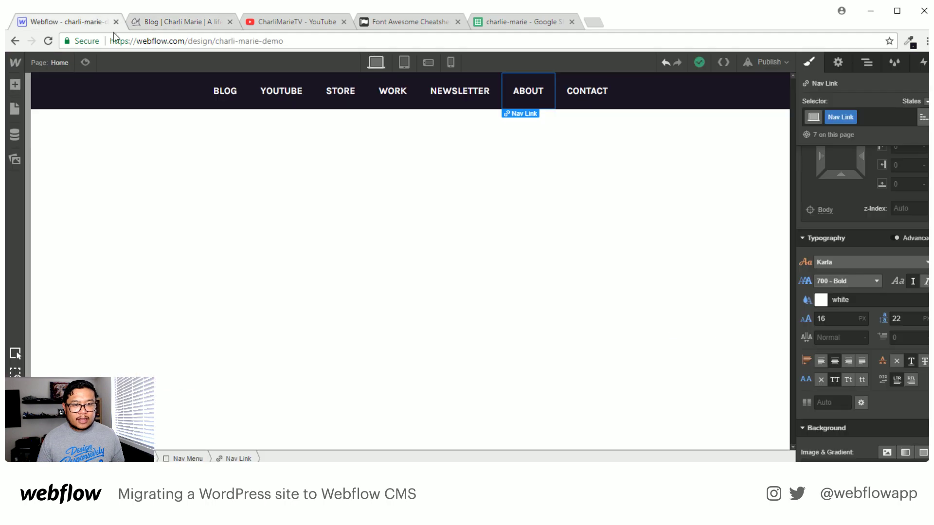
{"action": "left_click", "coordinate": [220, 88]}
{"action": "left_click", "coordinate": [220, 88]}
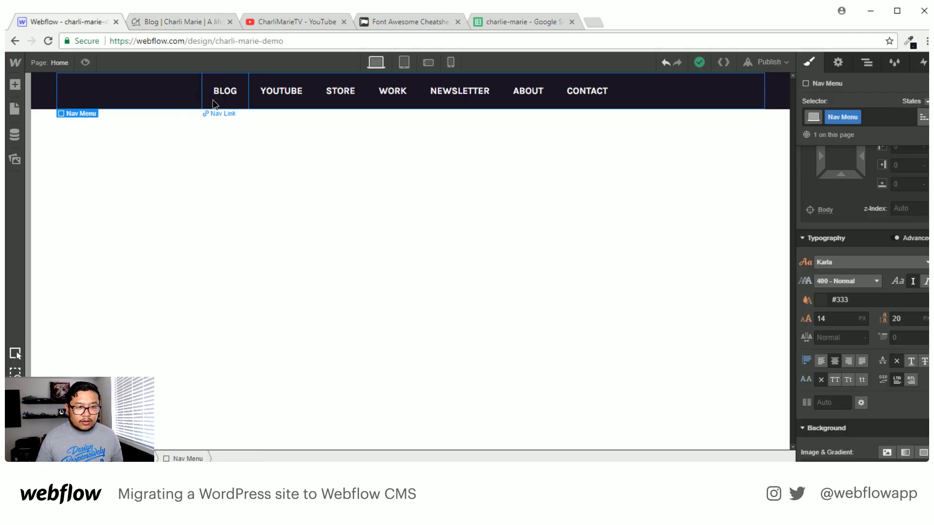
{"action": "left_click", "coordinate": [212, 100]}
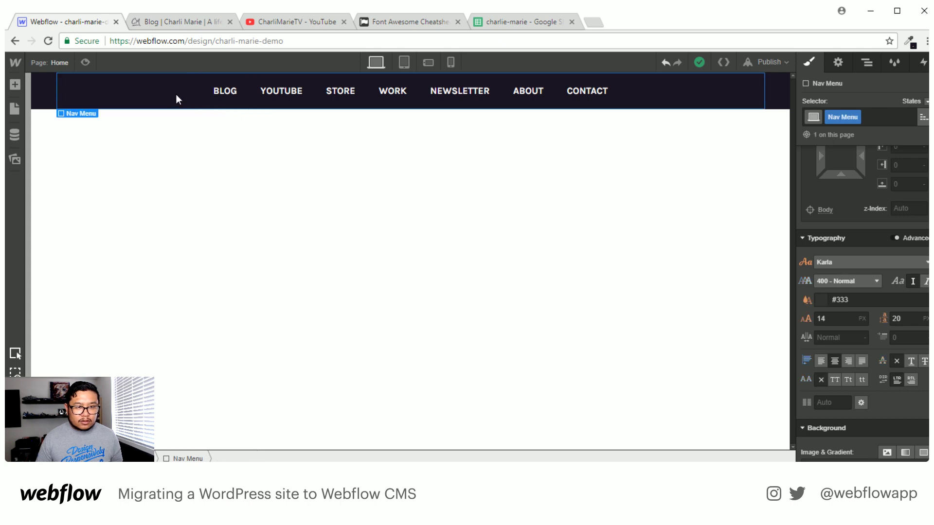
{"action": "left_click", "coordinate": [204, 23]}
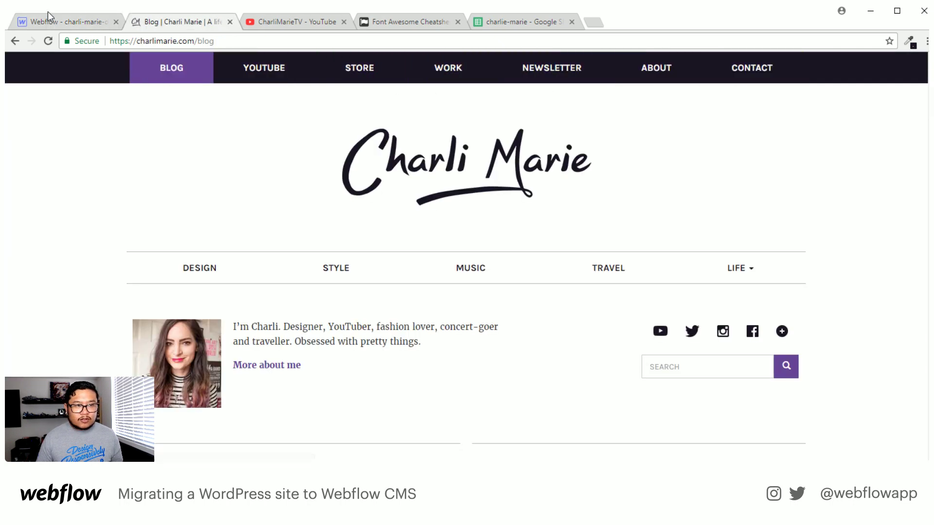
{"action": "left_click", "coordinate": [59, 22]}
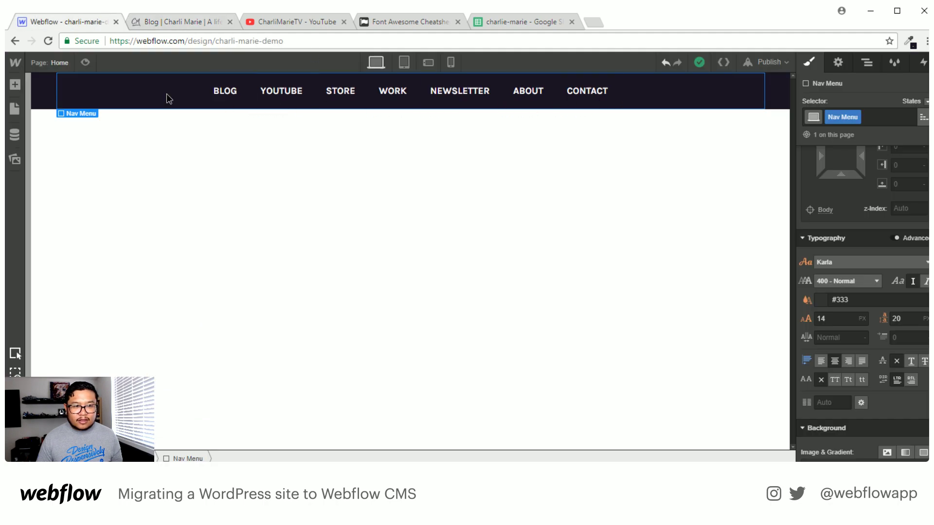
Give the Nav Menu a horizontal flex layout with its links justified to the start.
{"action": "scroll", "coordinate": [877, 334], "scroll_direction": "up", "scroll_amount": 5}
{"action": "scroll", "coordinate": [877, 334], "scroll_direction": "up", "scroll_amount": 3}
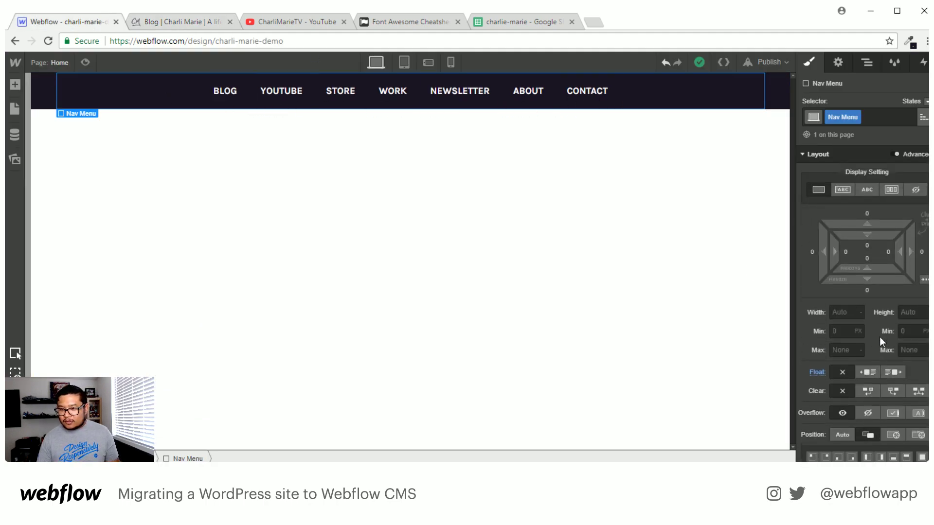
{"action": "left_click", "coordinate": [891, 190]}
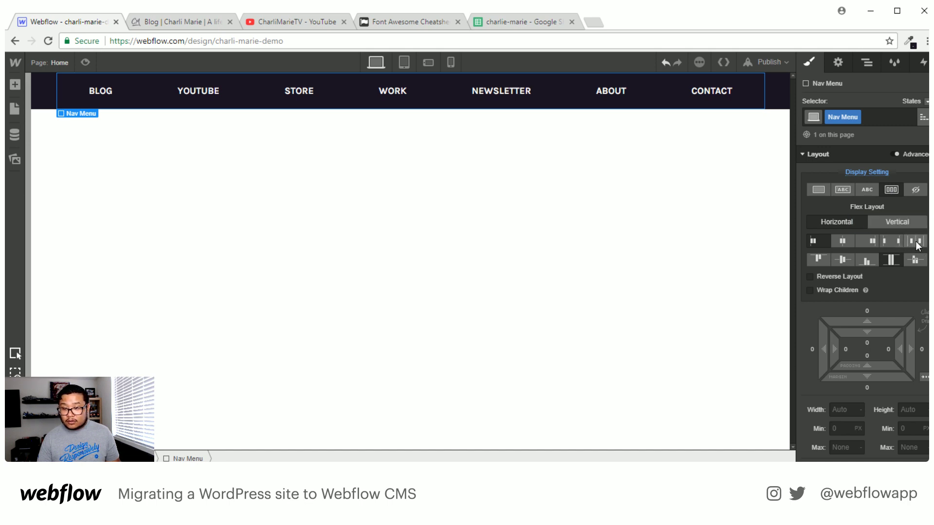
{"action": "left_click", "coordinate": [892, 240]}
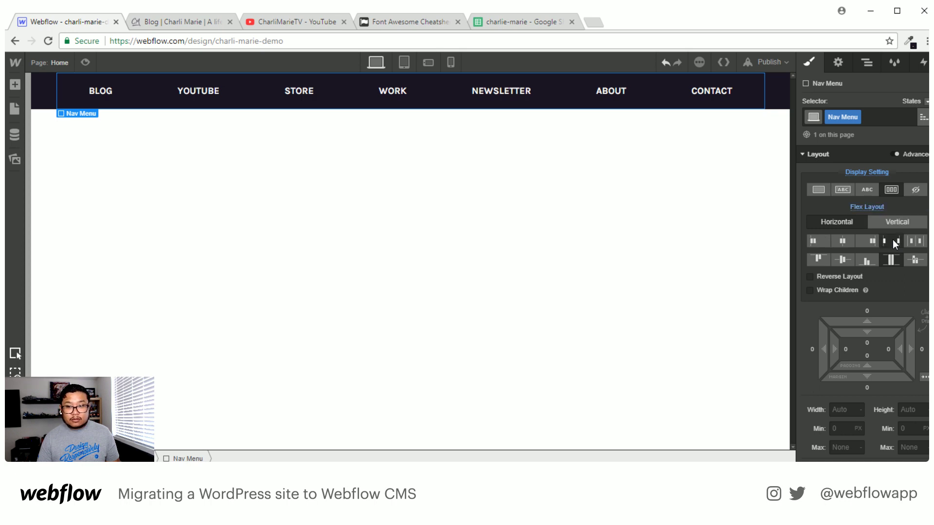
{"action": "left_click", "coordinate": [819, 239]}
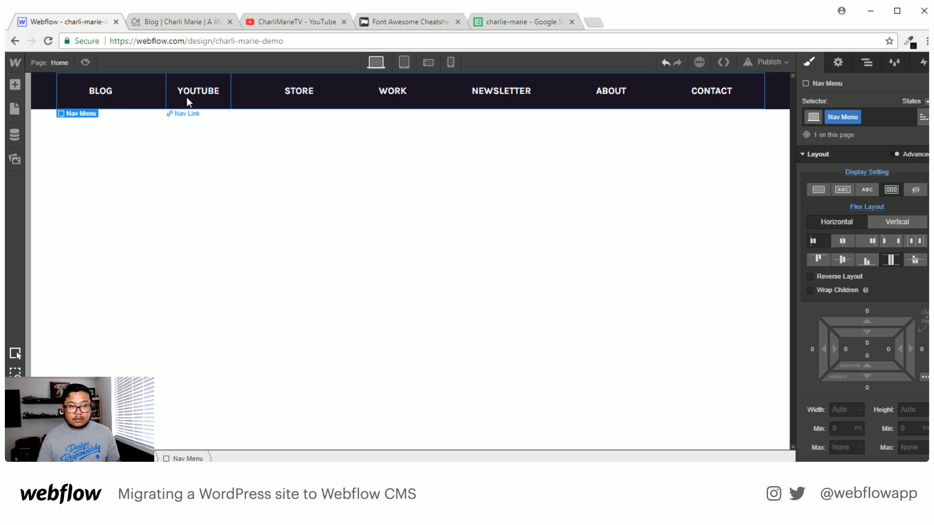
{"action": "left_click_drag", "start_coordinate": [607, 106], "coordinate": [640, 100]}
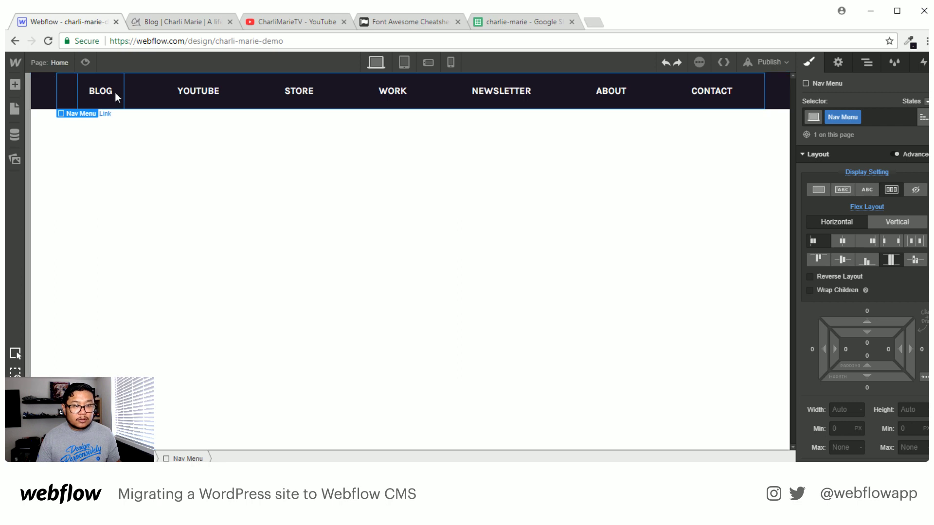
Make the Blog link's Nav Link class expand as a flex item and center its text.
{"action": "left_click", "coordinate": [98, 98]}
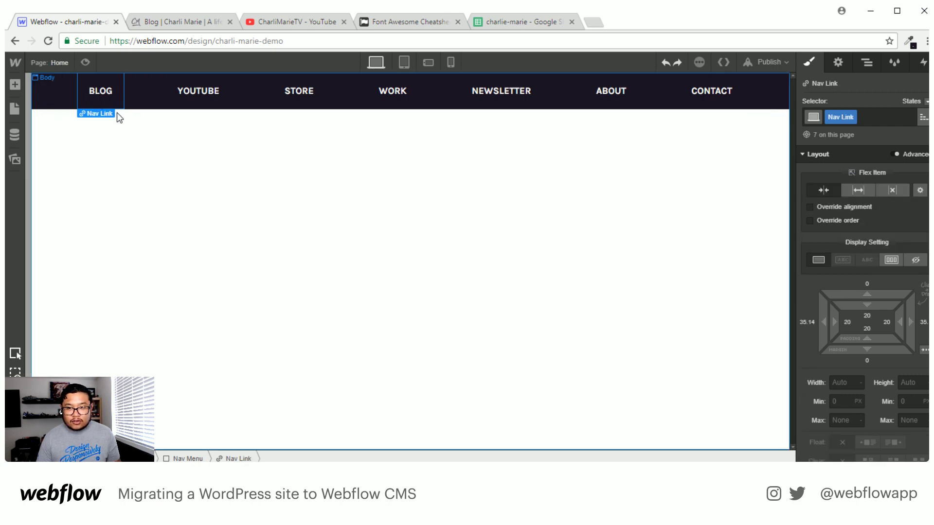
{"action": "left_click", "coordinate": [857, 192]}
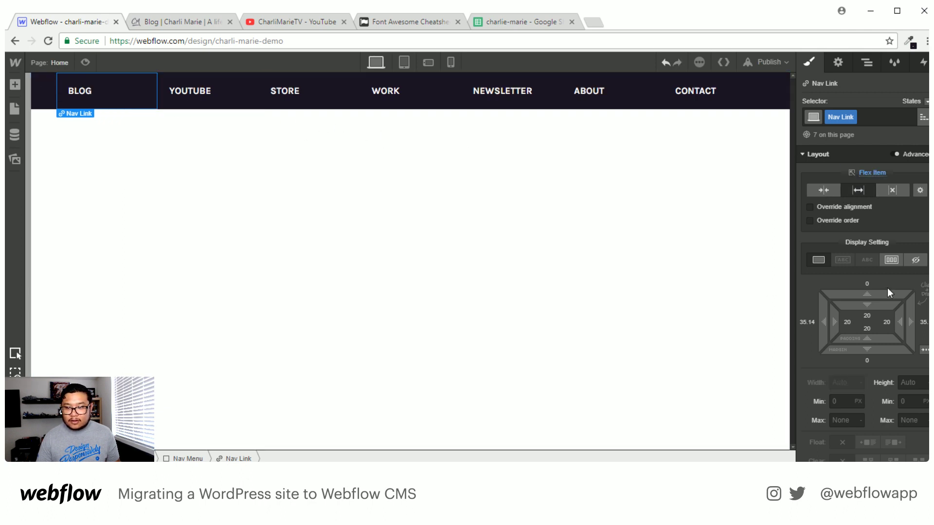
{"action": "scroll", "coordinate": [887, 289], "scroll_direction": "down", "scroll_amount": 1}
{"action": "scroll", "coordinate": [878, 297], "scroll_direction": "down", "scroll_amount": 4}
{"action": "scroll", "coordinate": [852, 414], "scroll_direction": "down", "scroll_amount": 2}
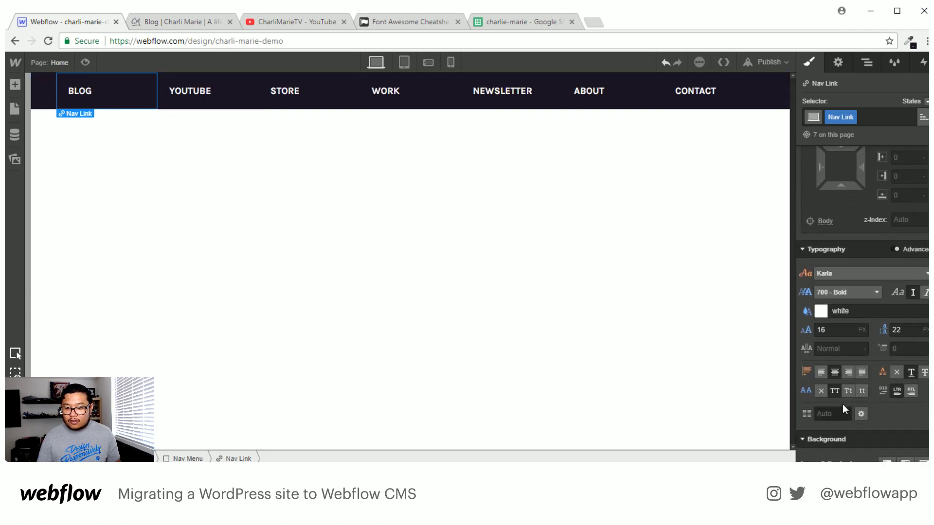
{"action": "left_click", "coordinate": [835, 373]}
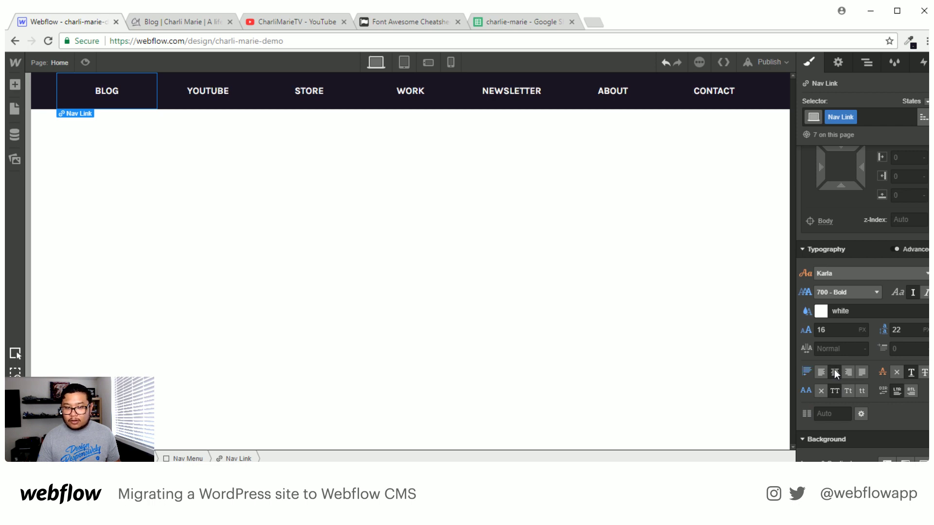
{"action": "key", "text": "ctrl+z"}
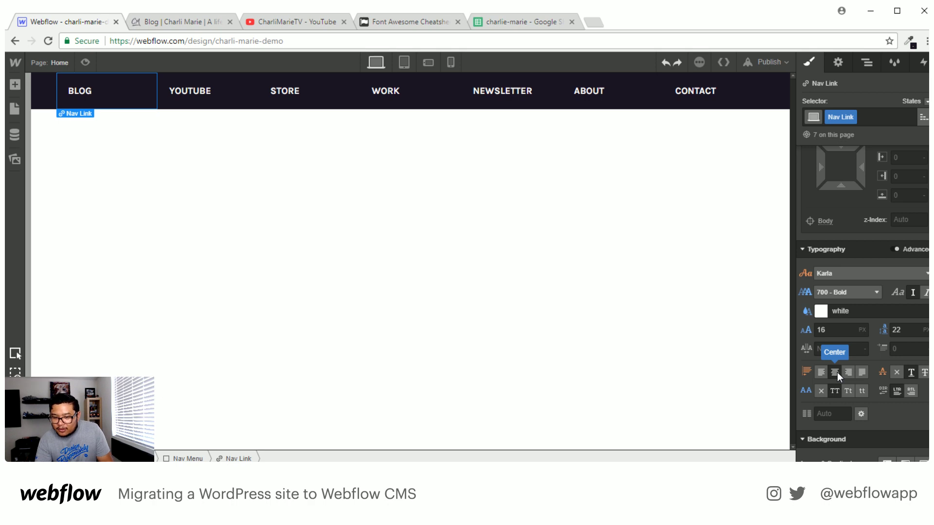
{"action": "left_click", "coordinate": [807, 372]}
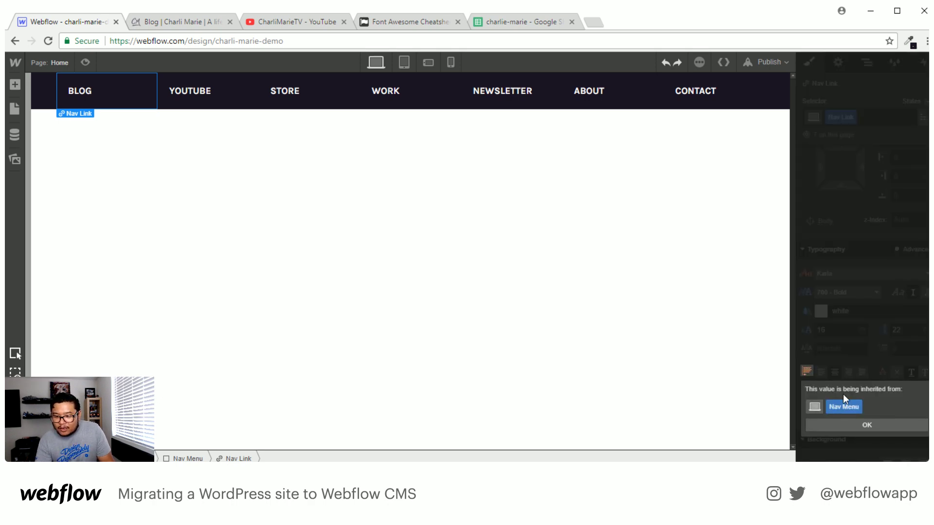
{"action": "left_click", "coordinate": [818, 359]}
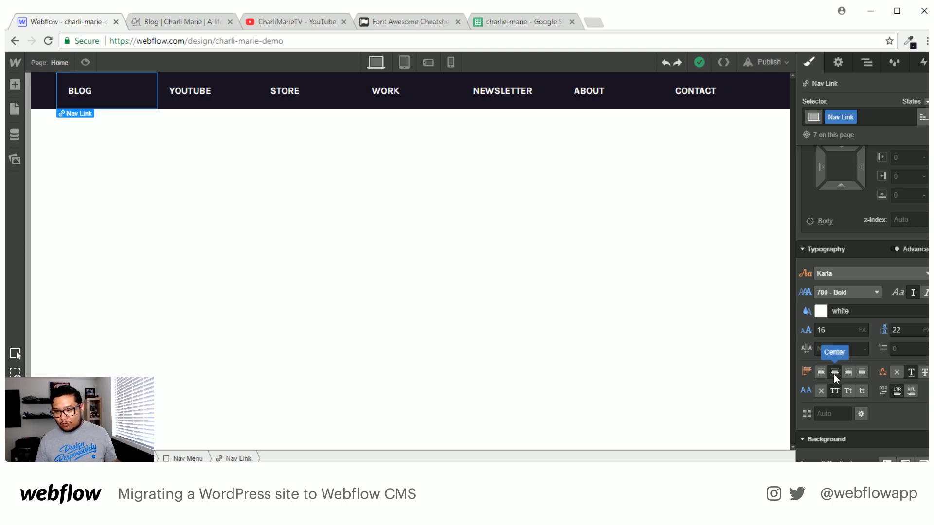
{"action": "left_click", "coordinate": [835, 377]}
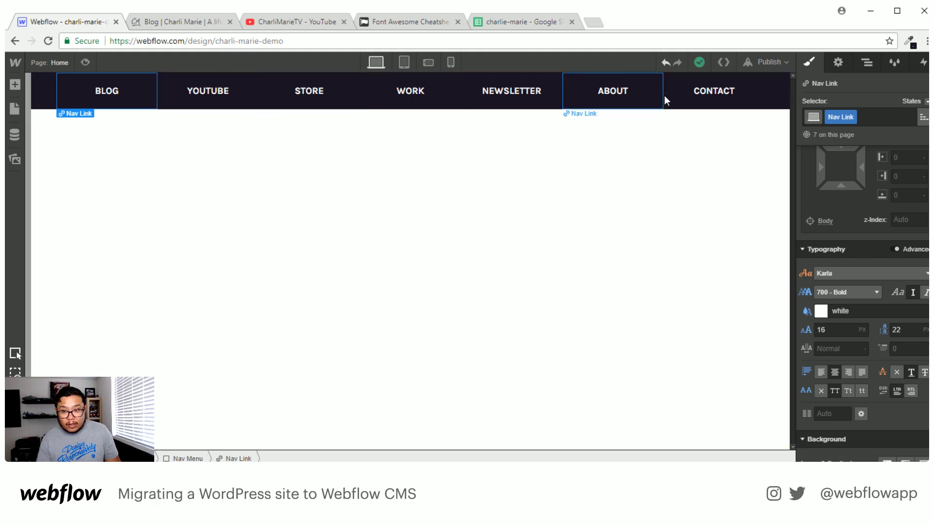
Give the Nav Link class a purple swatch background in its Hover state.
{"action": "left_click", "coordinate": [926, 104]}
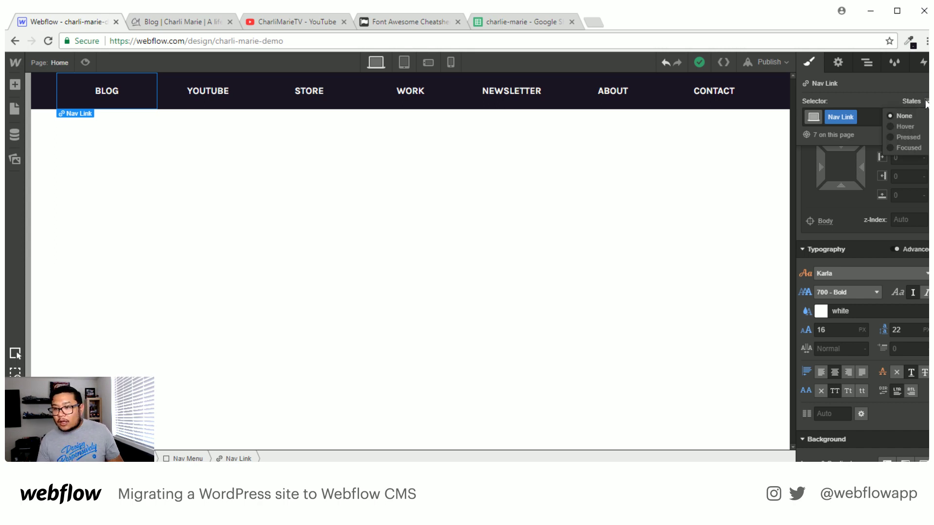
{"action": "left_click", "coordinate": [907, 126]}
{"action": "scroll", "coordinate": [850, 313], "scroll_direction": "down", "scroll_amount": 8}
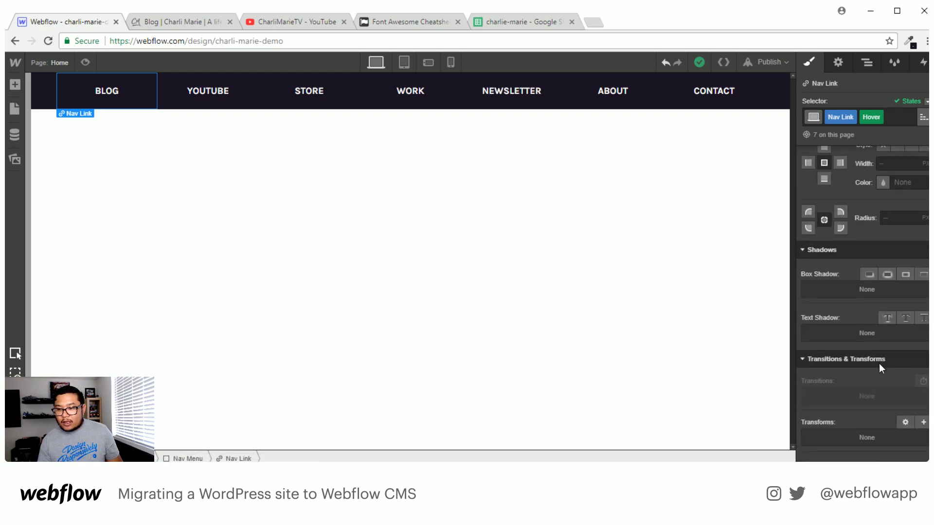
{"action": "scroll", "coordinate": [879, 363], "scroll_direction": "up", "scroll_amount": 4}
{"action": "left_click", "coordinate": [821, 271]}
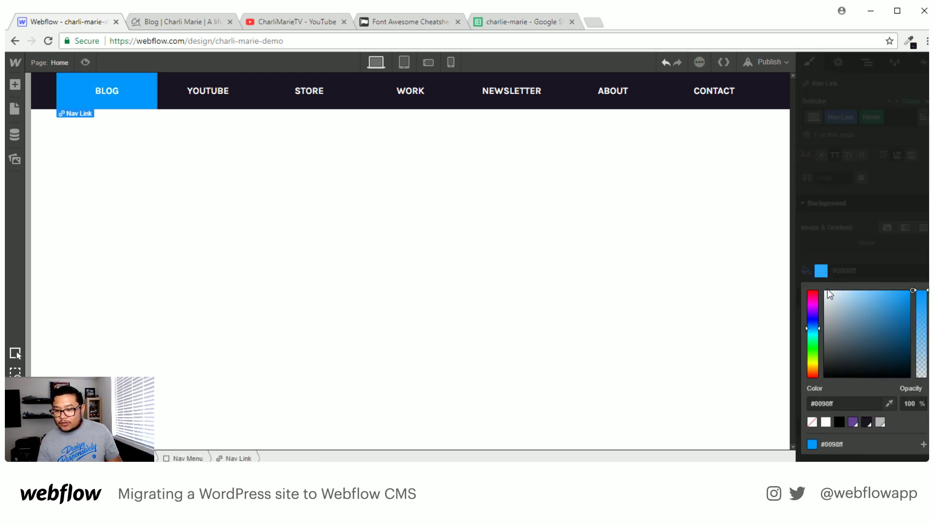
{"action": "left_click", "coordinate": [853, 422]}
{"action": "left_click", "coordinate": [888, 205]}
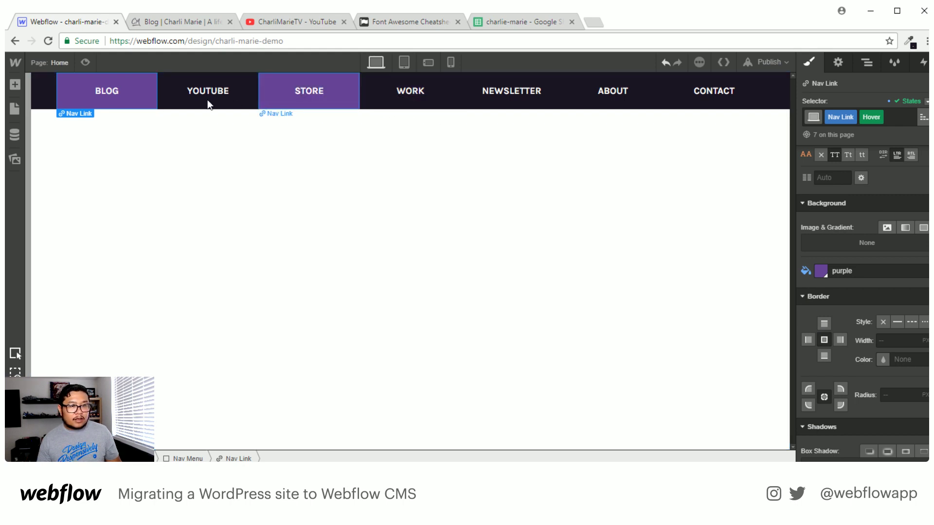
Return the Nav Link class to its None state and set its top and bottom padding to 15 px.
{"action": "scroll", "coordinate": [882, 265], "scroll_direction": "up", "scroll_amount": 5}
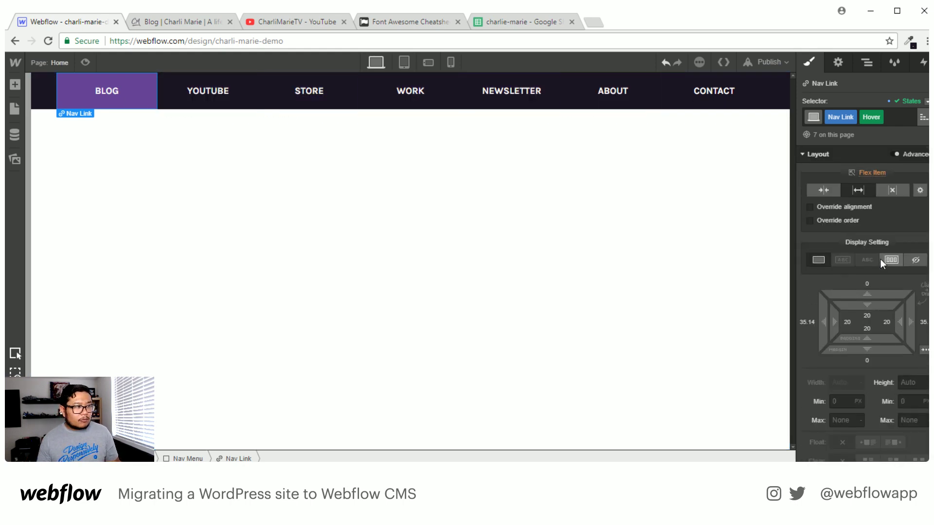
{"action": "left_click", "coordinate": [927, 101]}
{"action": "left_click", "coordinate": [898, 128]}
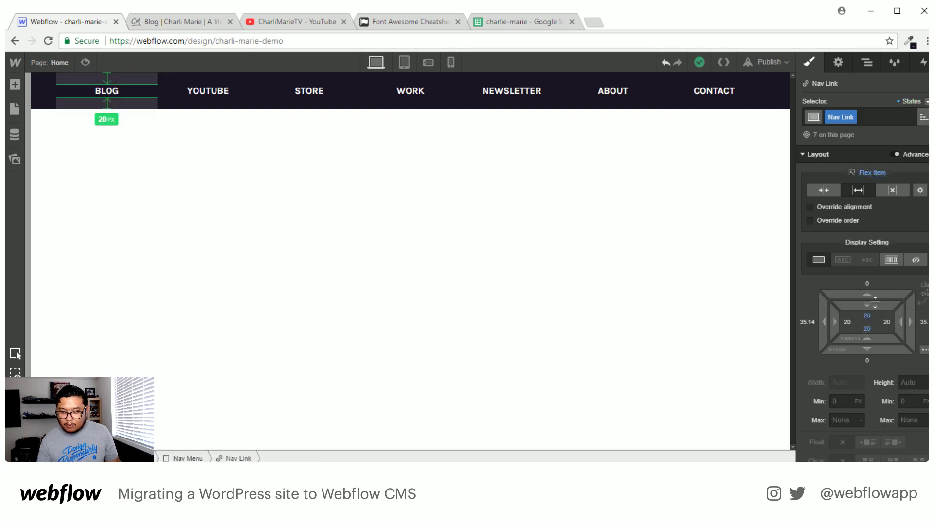
{"action": "mouse_move", "coordinate": [875, 297]}
{"action": "left_mouse_down"}
{"action": "mouse_move", "coordinate": [870, 283]}
{"action": "mouse_move", "coordinate": [870, 294]}
{"action": "left_mouse_up"}
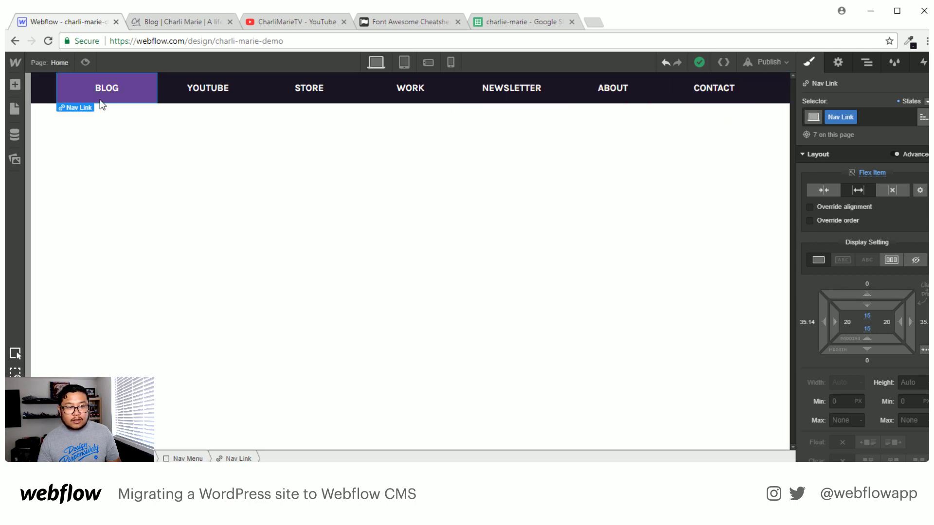
Add a Section to the page body directly below the navbar.
{"action": "left_click", "coordinate": [290, 193]}
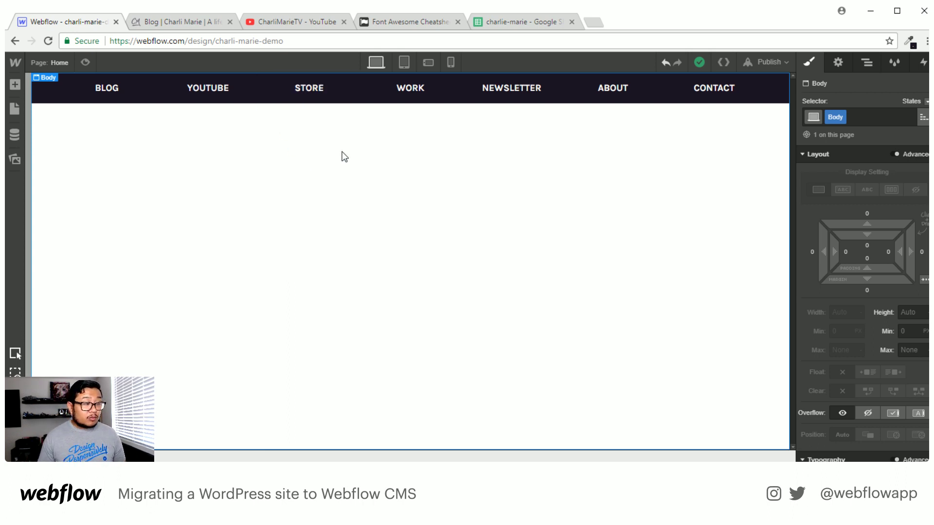
{"action": "key", "text": "a"}
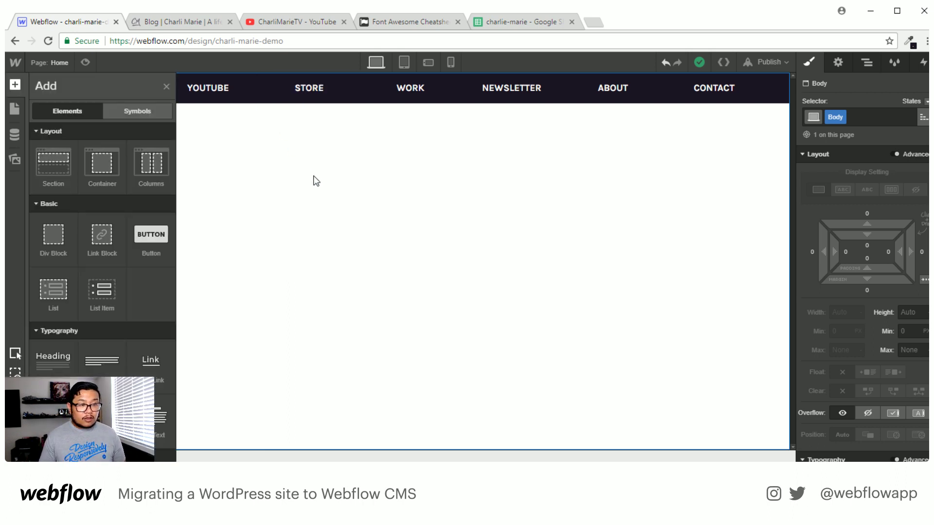
{"action": "left_click_drag", "start_coordinate": [62, 171], "coordinate": [246, 196]}
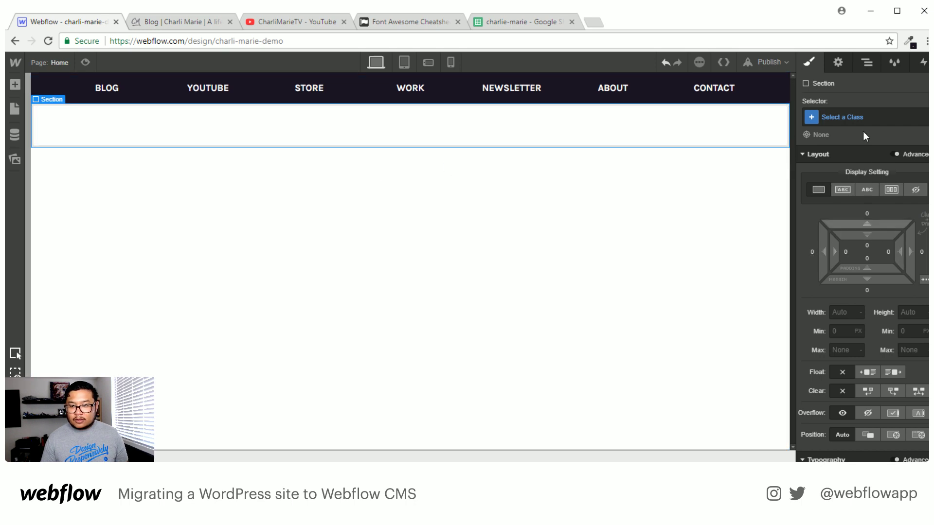
Give the new section the class logo section and set its top and bottom padding to 55 px.
{"action": "left_click", "coordinate": [865, 117]}
{"action": "type", "text": "lgo"}
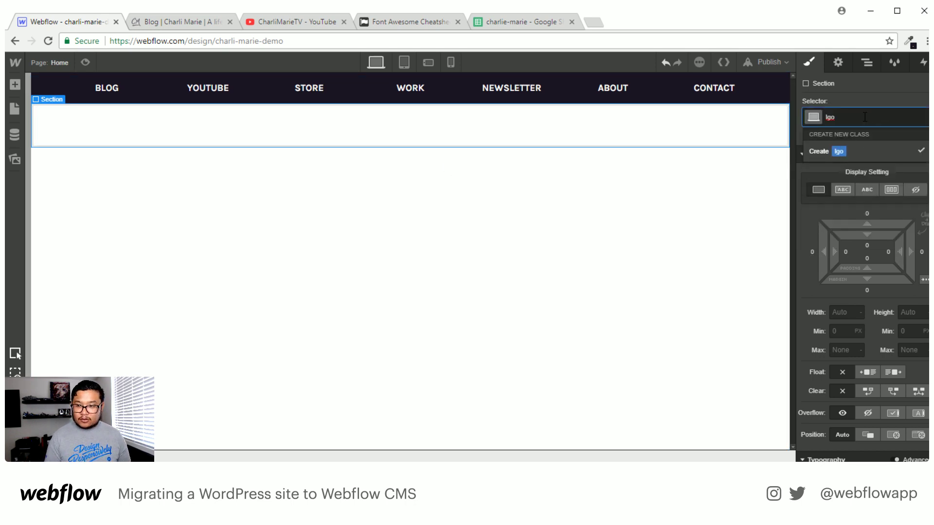
{"action": "key", "text": "BackSpace"}
{"action": "key", "text": "BackSpace"}
{"action": "type", "text": "ogo sectio"}
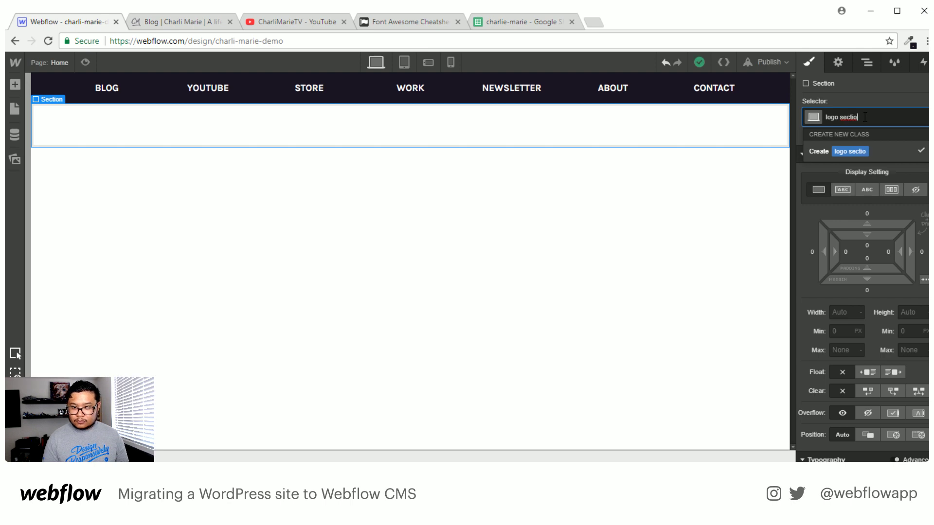
{"action": "type", "text": "n"}
{"action": "key", "text": "Return"}
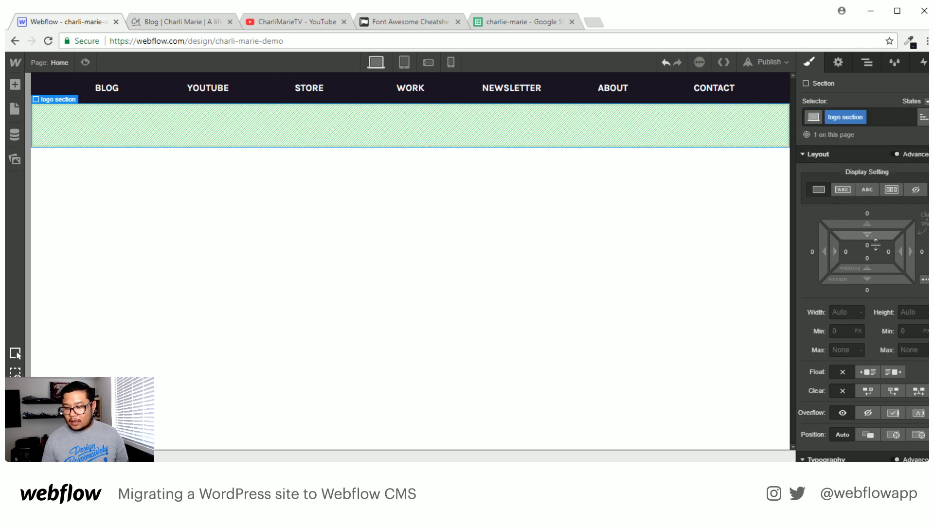
{"action": "left_click_drag", "start_coordinate": [875, 246], "coordinate": [884, 335]}
Place the Charli Marie logo image from the site's assets inside the logo section.
{"action": "key", "text": "a"}
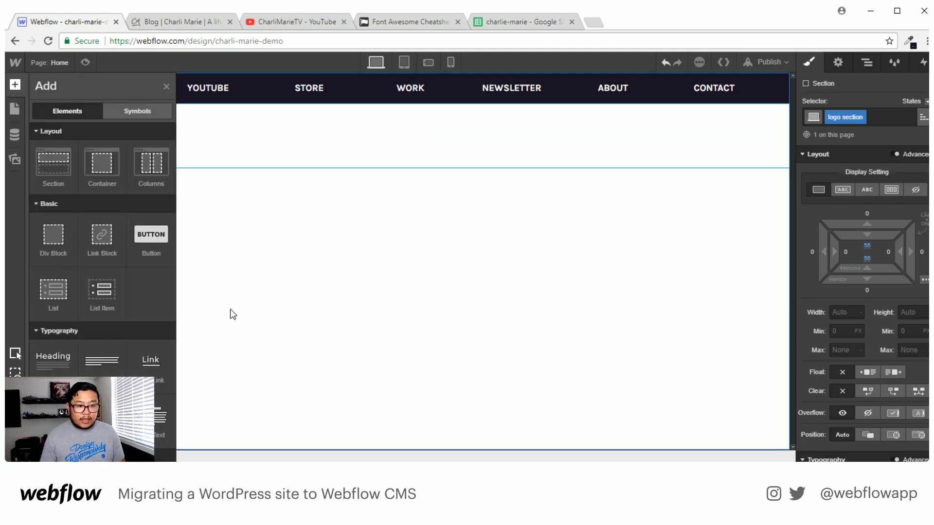
{"action": "left_click", "coordinate": [16, 161]}
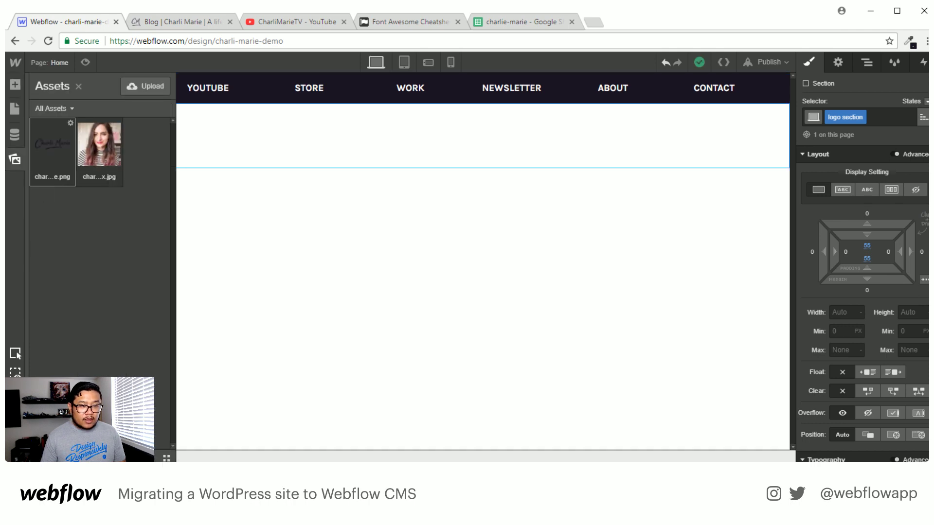
{"action": "left_click", "coordinate": [96, 142]}
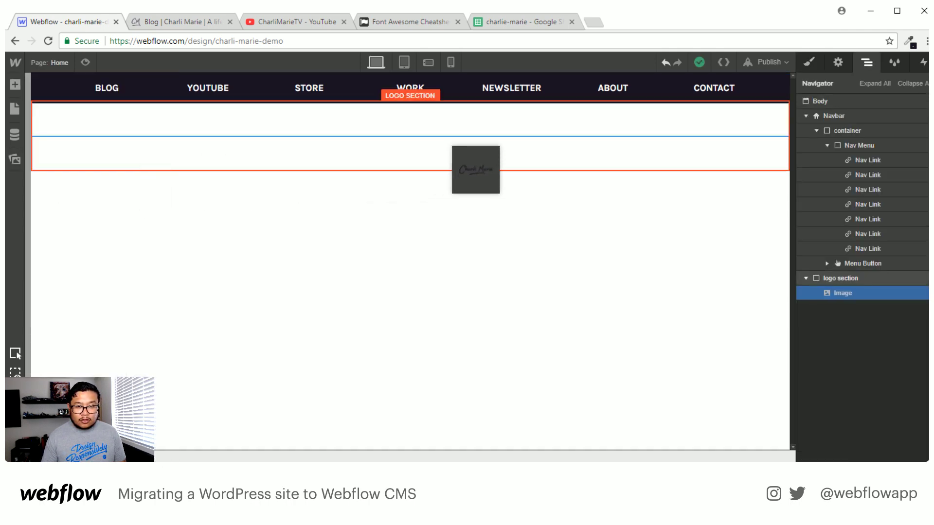
{"action": "left_click_drag", "start_coordinate": [476, 170], "coordinate": [440, 156]}
{"action": "left_click", "coordinate": [192, 151]}
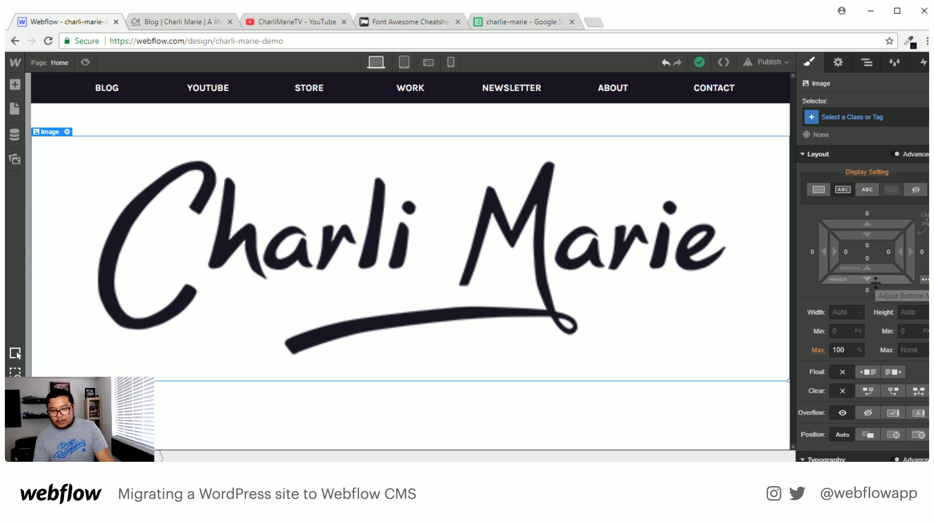
Try centering the logo image with automatic side margins and remove the Image class that holds them.
{"action": "left_click", "coordinate": [924, 280]}
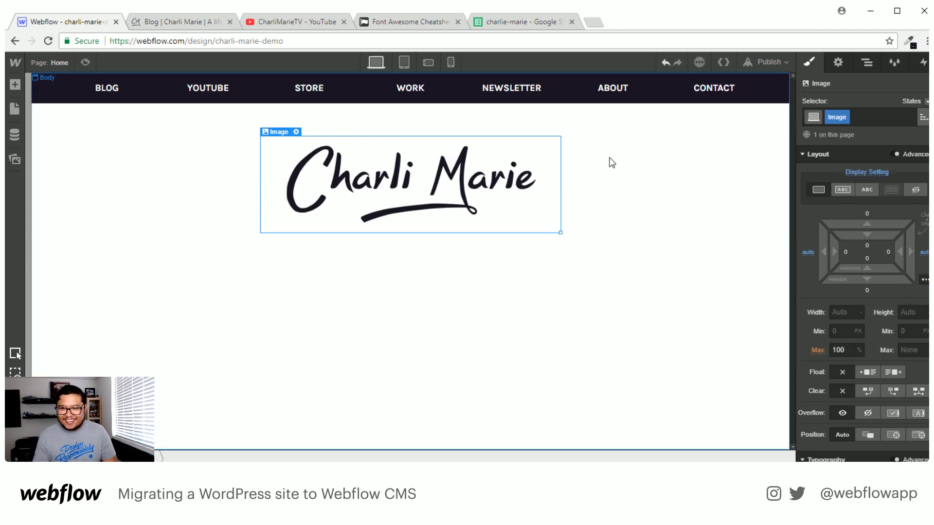
{"action": "left_click", "coordinate": [591, 219]}
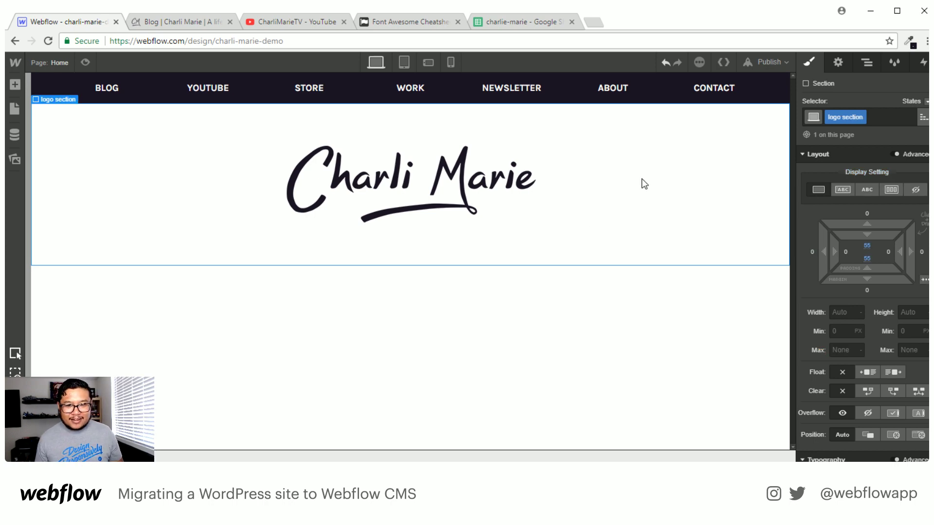
{"action": "left_click", "coordinate": [475, 181]}
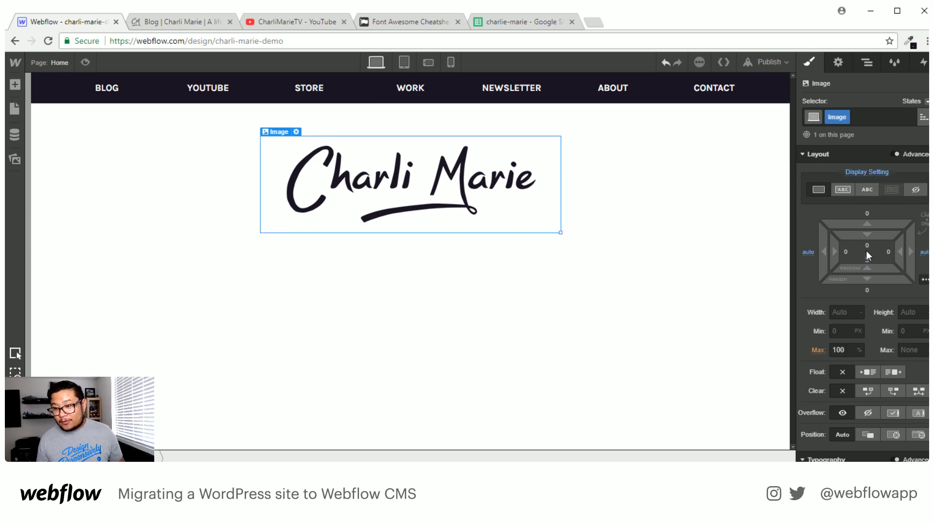
{"action": "left_click", "coordinate": [565, 211]}
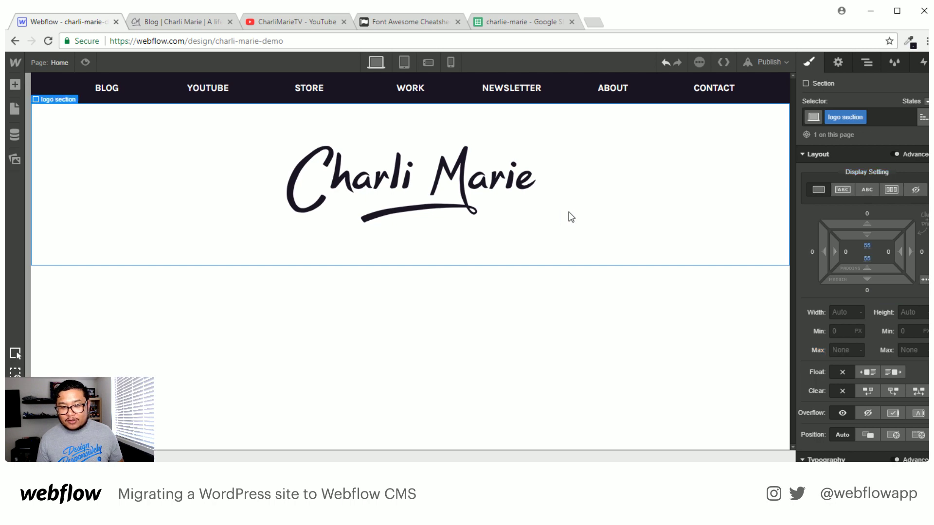
{"action": "left_click", "coordinate": [483, 192]}
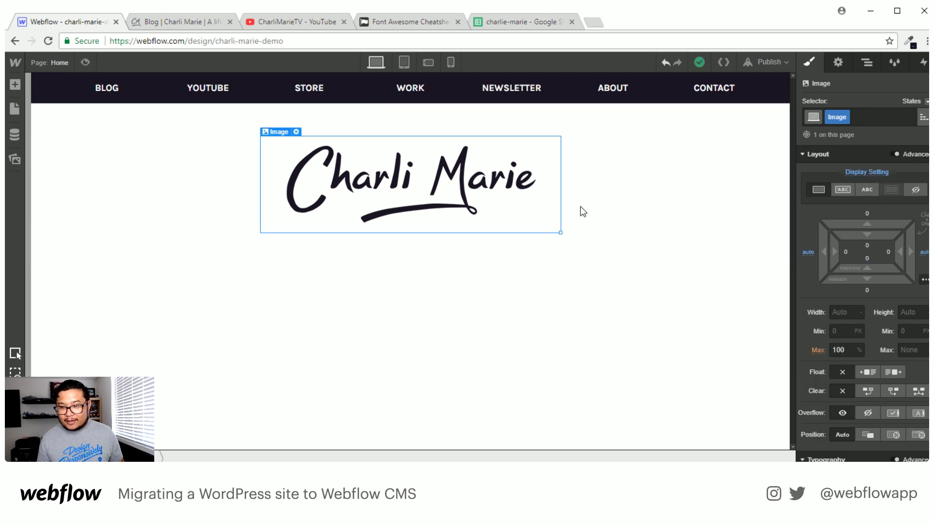
{"action": "left_click", "coordinate": [845, 117]}
{"action": "left_click", "coordinate": [842, 166]}
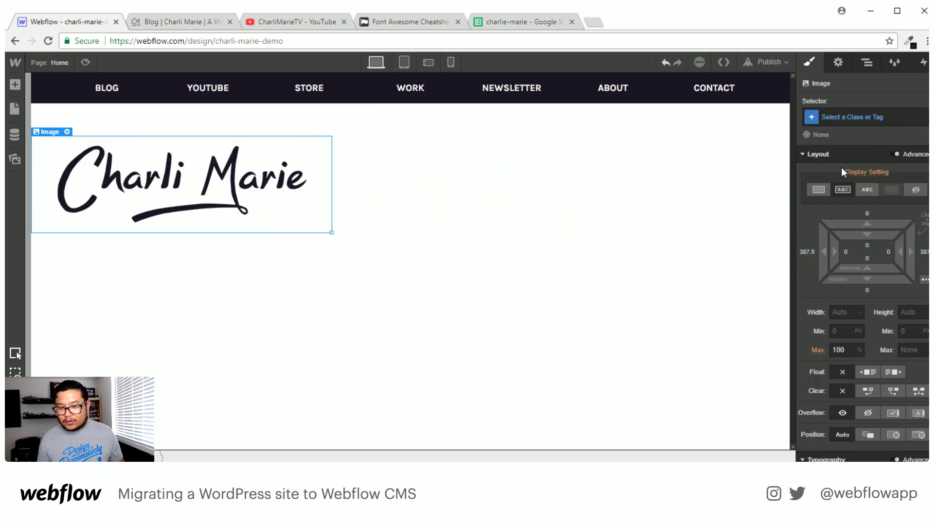
Center the contents of the logo section through its text alignment.
{"action": "left_click", "coordinate": [580, 206]}
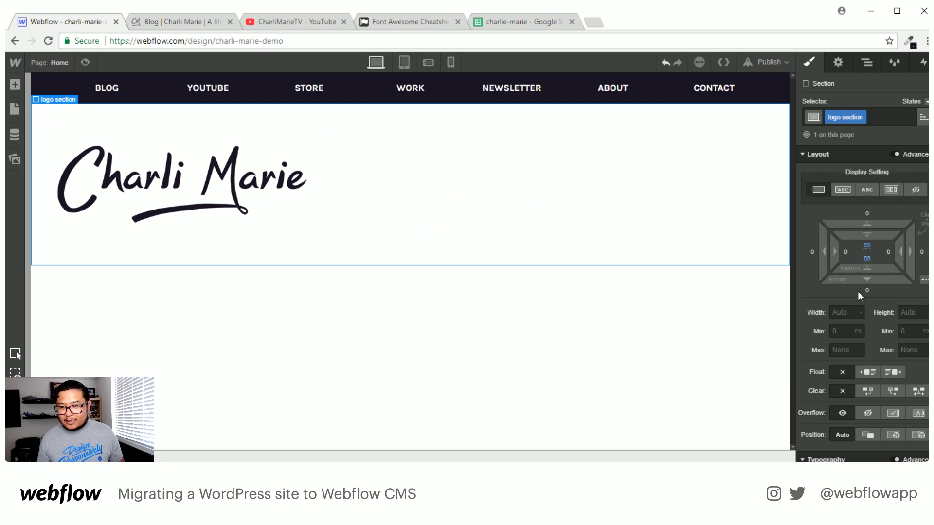
{"action": "scroll", "coordinate": [857, 291], "scroll_direction": "down", "scroll_amount": 6}
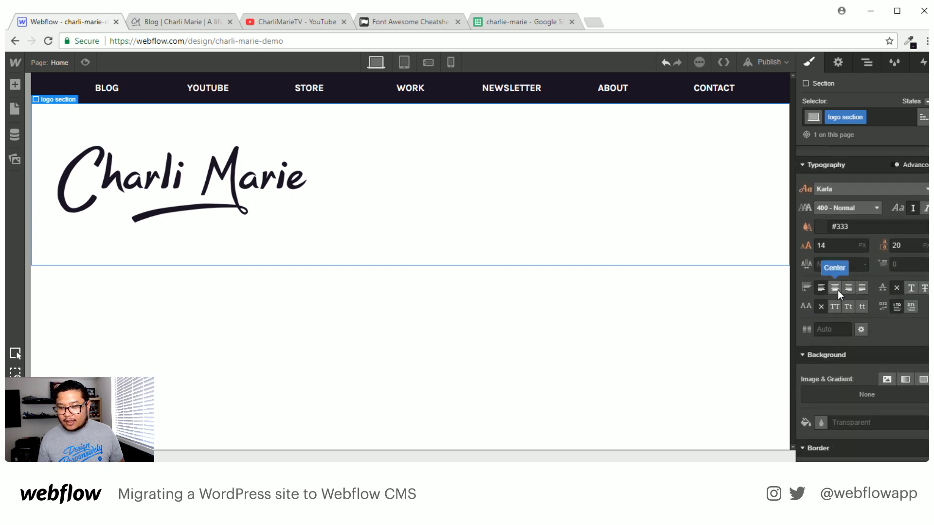
{"action": "left_click", "coordinate": [836, 288]}
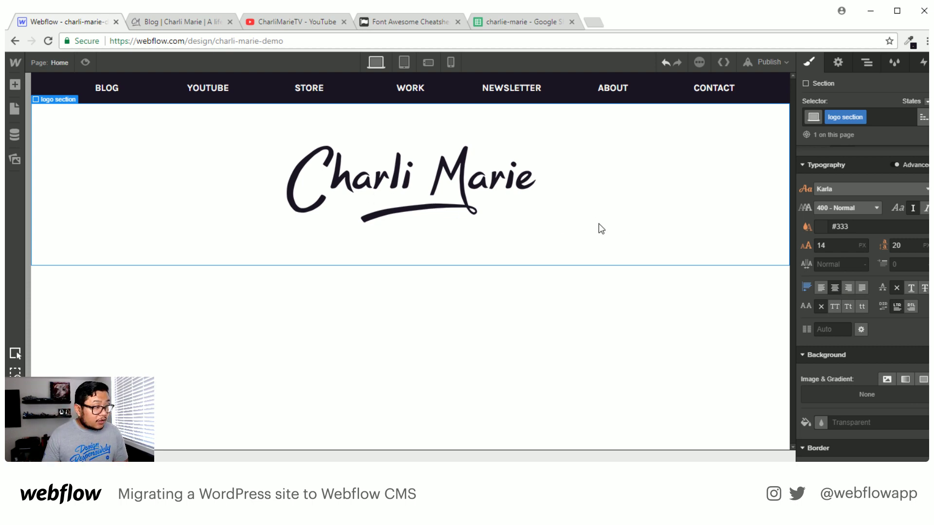
Add another Section to the page body below the logo section.
{"action": "left_click", "coordinate": [480, 337]}
{"action": "key", "text": "a"}
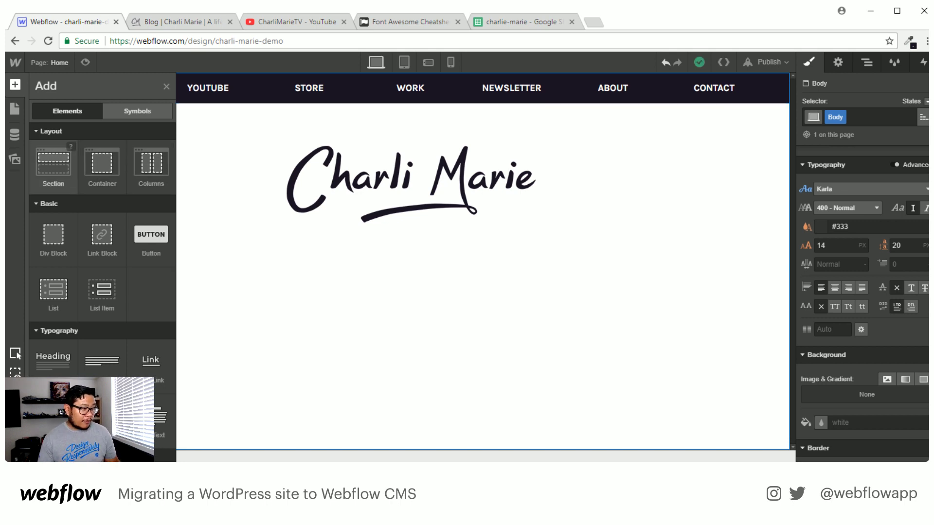
{"action": "scroll", "coordinate": [54, 166], "scroll_direction": "down", "scroll_amount": 15}
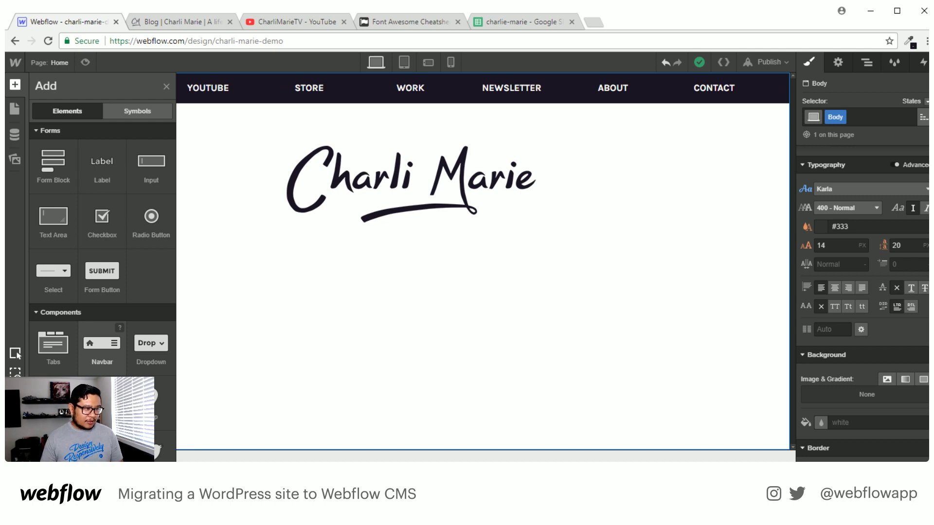
{"action": "scroll", "coordinate": [106, 357], "scroll_direction": "up", "scroll_amount": 10}
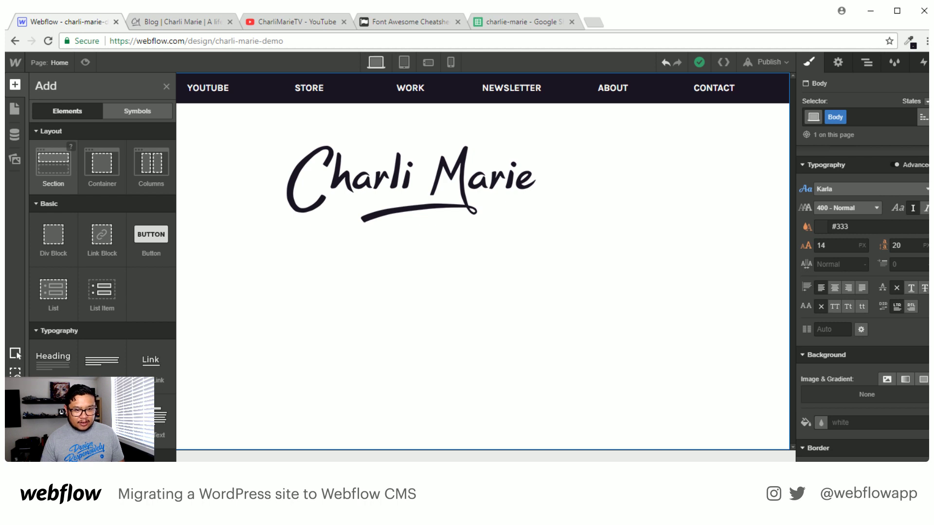
{"action": "left_click_drag", "start_coordinate": [53, 163], "coordinate": [326, 287]}
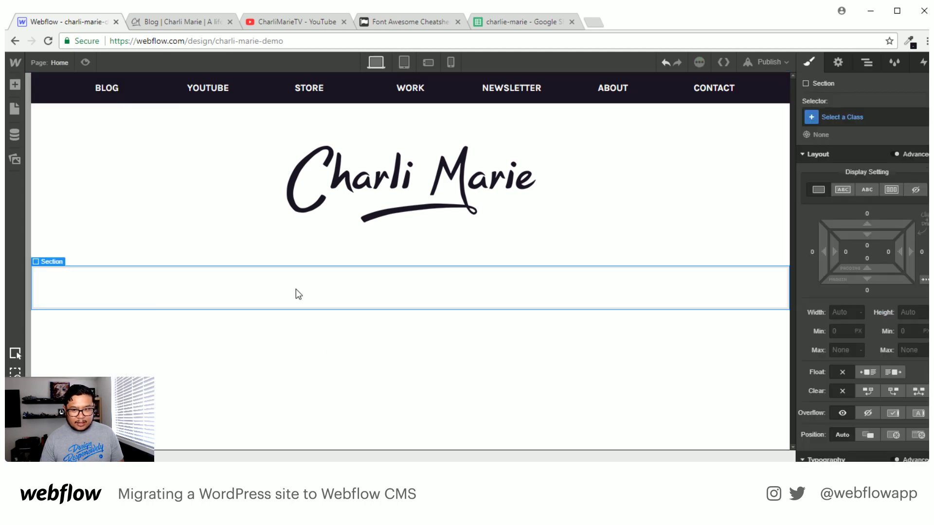
{"action": "key", "text": "a"}
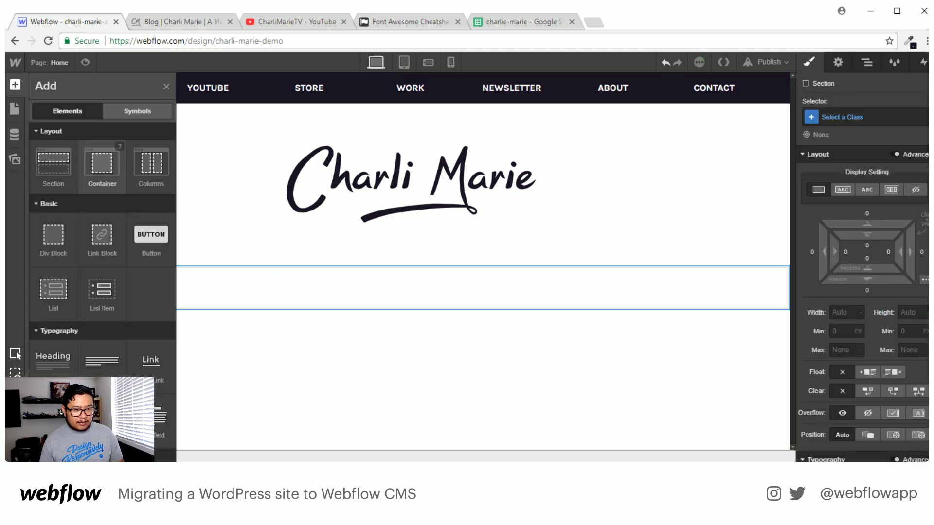
{"action": "left_click_drag", "start_coordinate": [102, 163], "coordinate": [392, 299]}
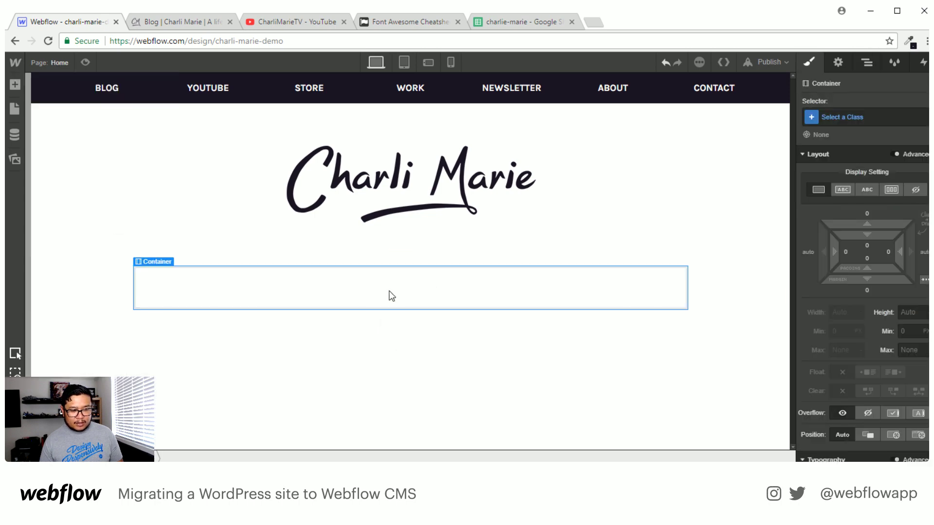
{"action": "key", "text": "Delete"}
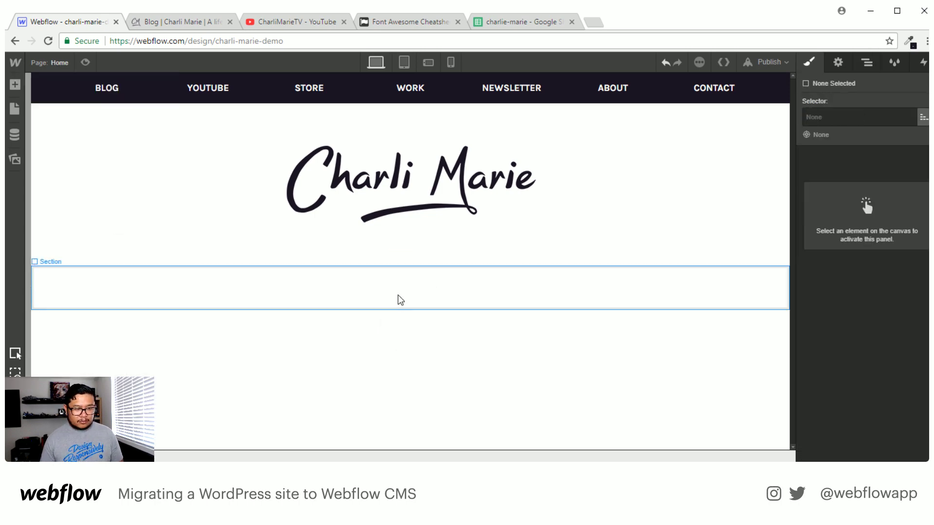
Add a Div Block inside the new empty section below the logo section.
{"action": "left_click", "coordinate": [398, 295]}
{"action": "key", "text": "a"}
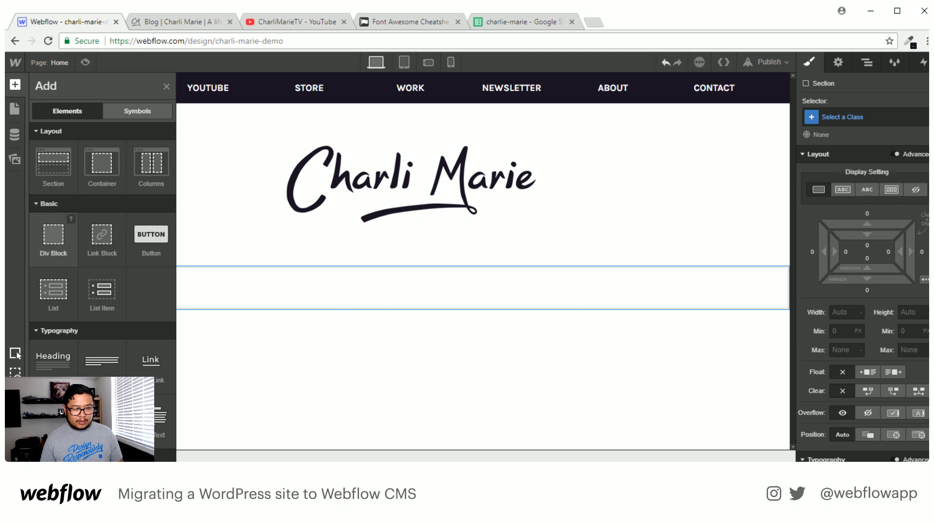
{"action": "left_click", "coordinate": [53, 246]}
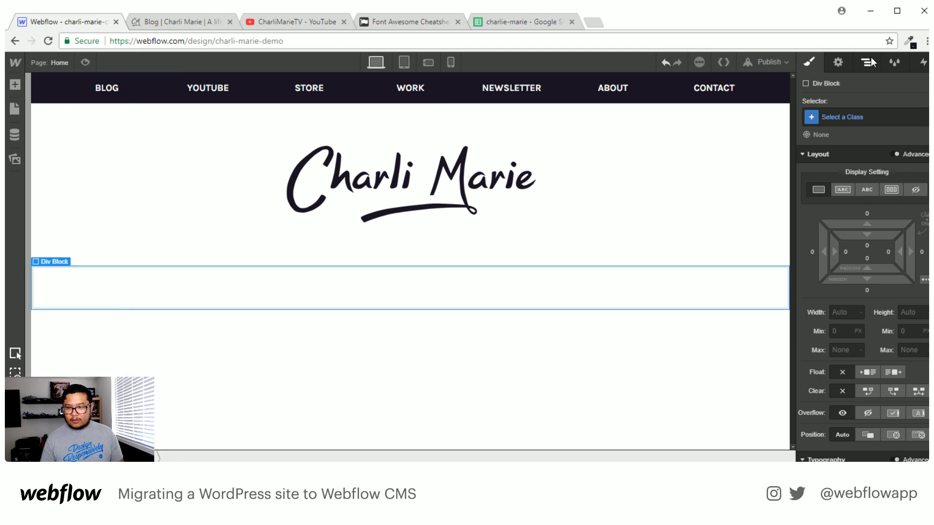
Apply the existing container class to the new Div Block below the logo section.
{"action": "key", "text": "z"}
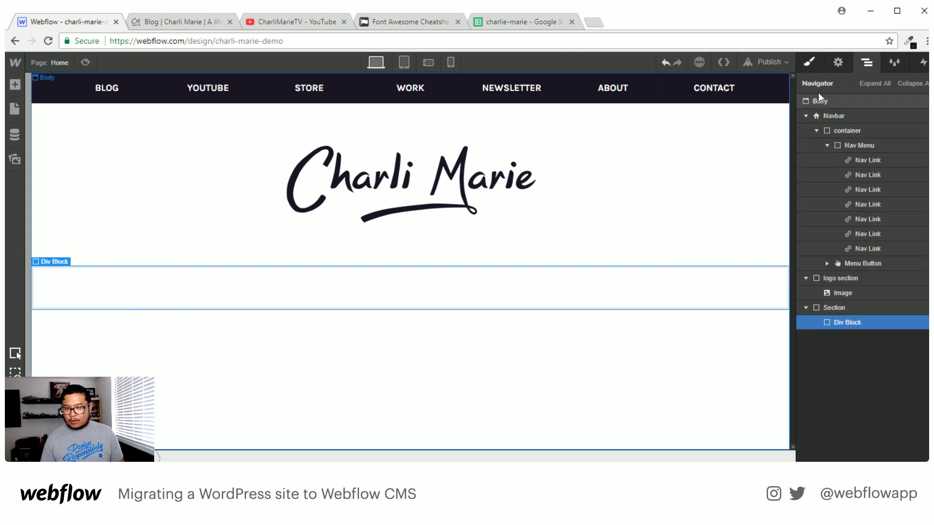
{"action": "key", "text": "s"}
{"action": "left_click", "coordinate": [852, 116]}
{"action": "type", "text": "cont"}
{"action": "key", "text": "Down"}
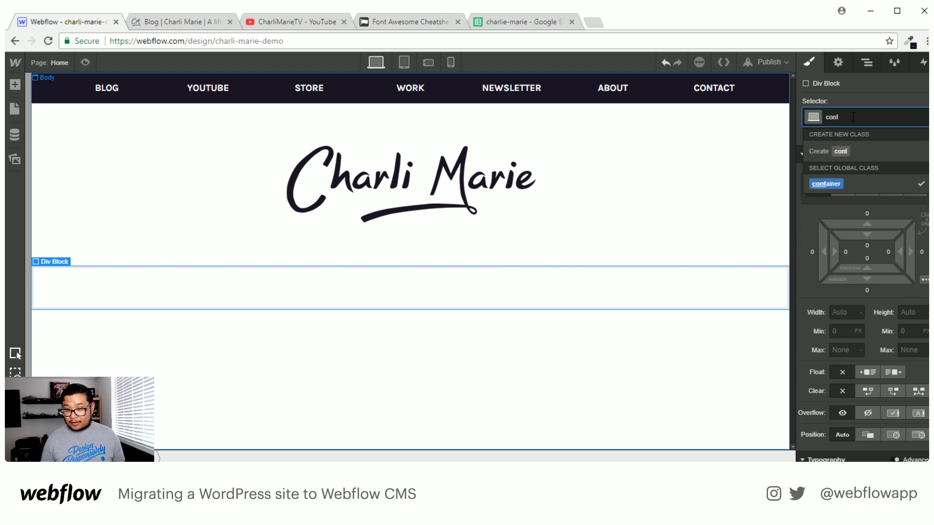
{"action": "key", "text": "Return"}
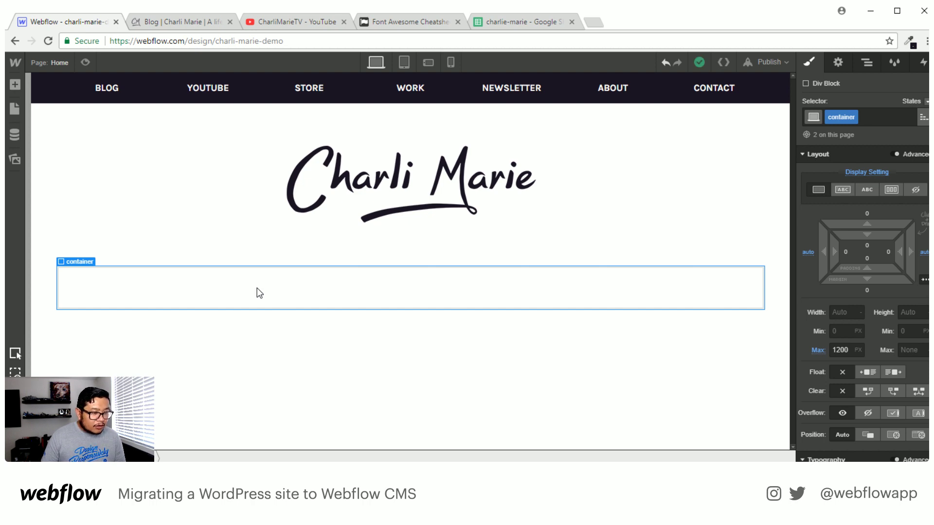
Add the combo class category nav to the container div below the logo section.
{"action": "left_click", "coordinate": [889, 118]}
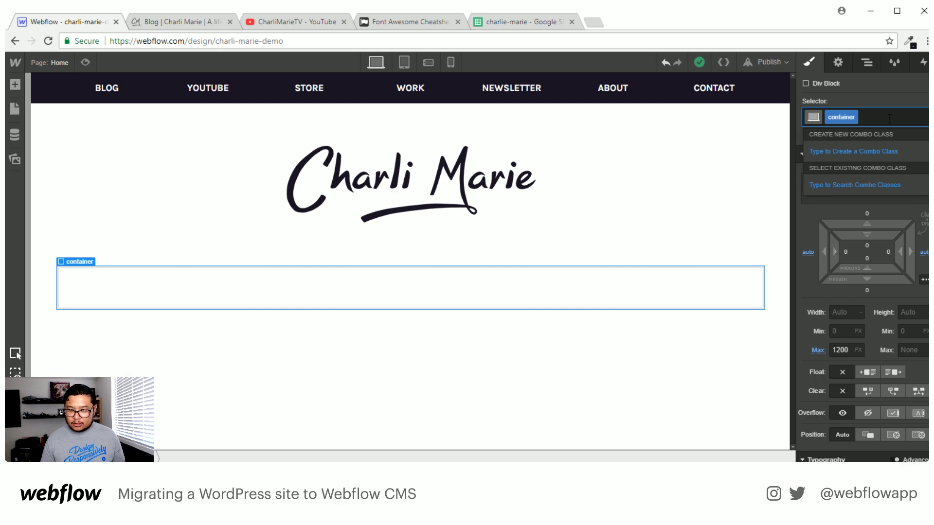
{"action": "type", "text": "sub"}
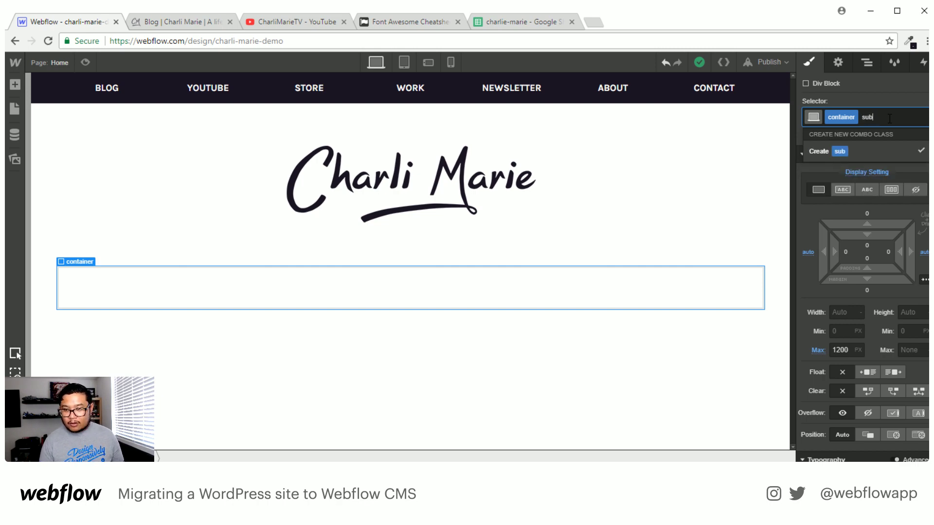
{"action": "type", "text": "ategory nav"}
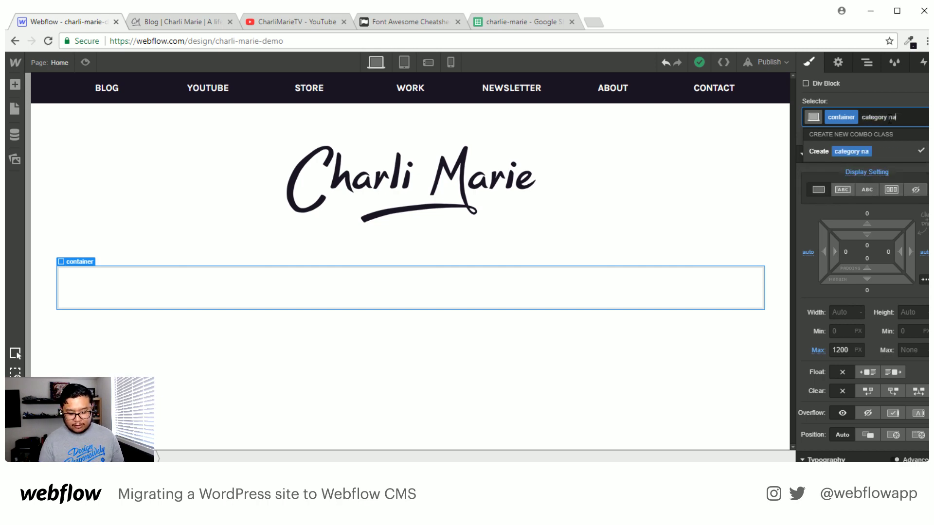
{"action": "key", "text": "Return"}
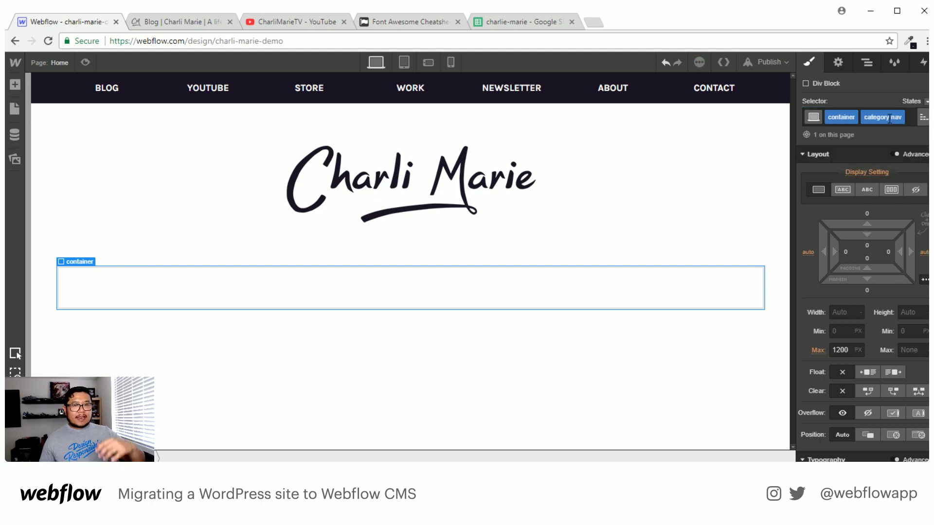
Check the category bar on the original blog and give the category nav container 1 px solid Silver borders above and below.
{"action": "left_click", "coordinate": [204, 23]}
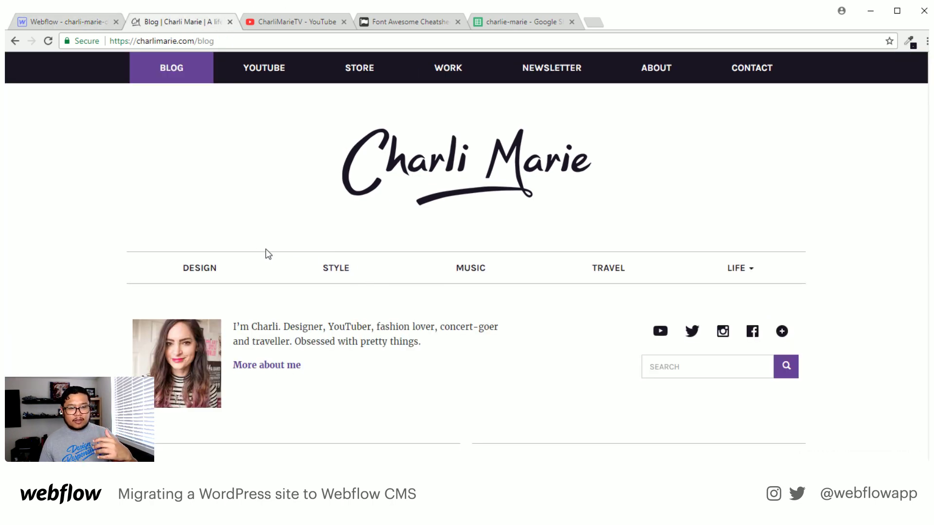
{"action": "left_click", "coordinate": [62, 22]}
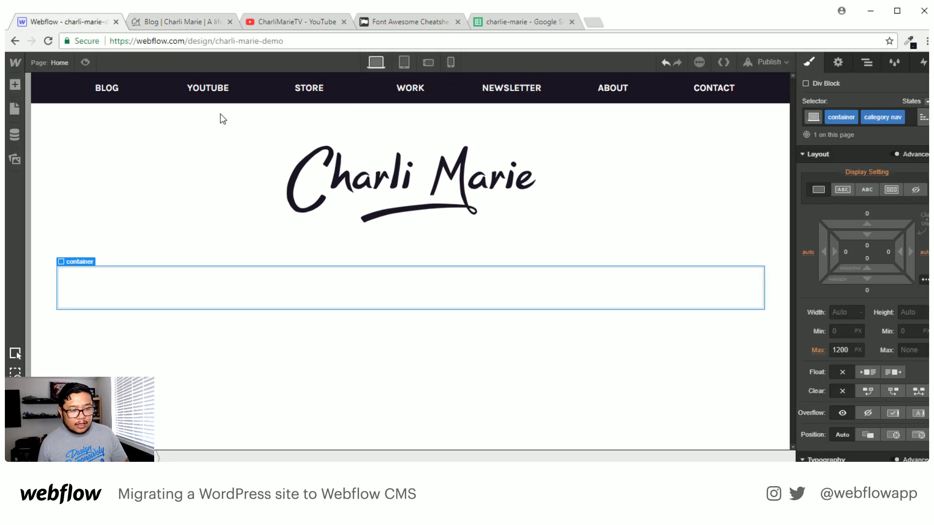
{"action": "scroll", "coordinate": [842, 305], "scroll_direction": "down", "scroll_amount": 7}
{"action": "scroll", "coordinate": [842, 305], "scroll_direction": "down", "scroll_amount": 3}
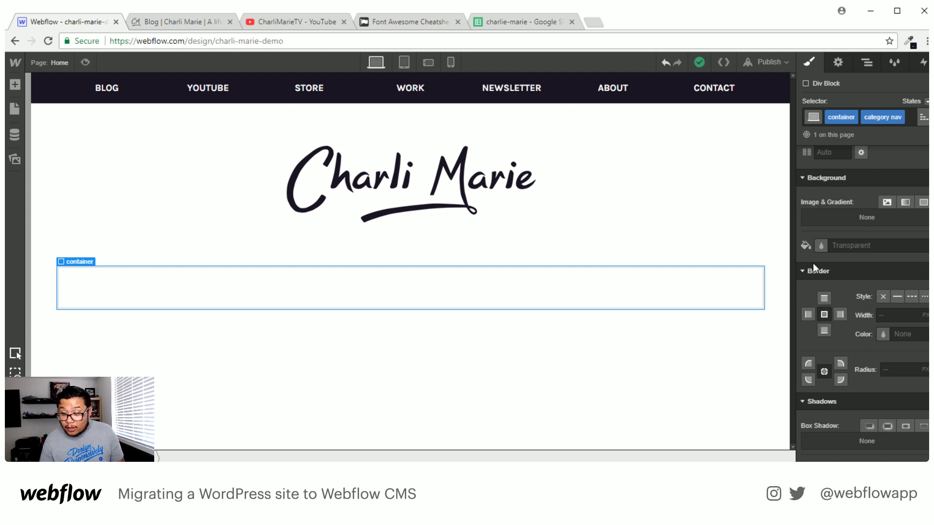
{"action": "left_click", "coordinate": [897, 297]}
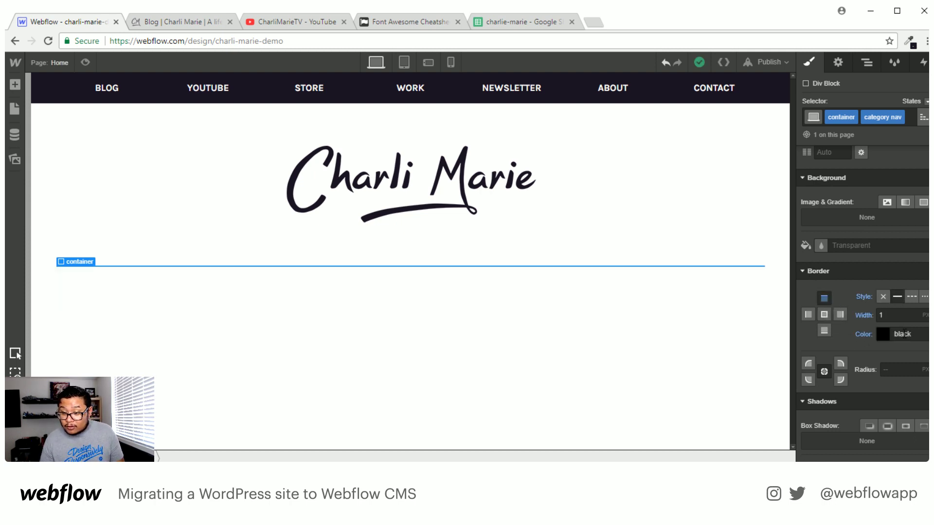
{"action": "left_click", "coordinate": [882, 331]}
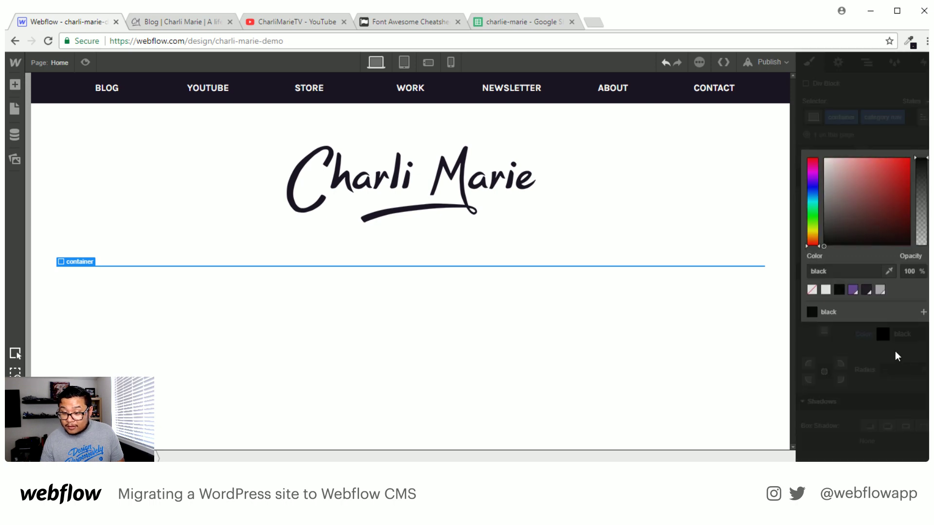
{"action": "left_click", "coordinate": [880, 290]}
{"action": "left_click", "coordinate": [868, 352]}
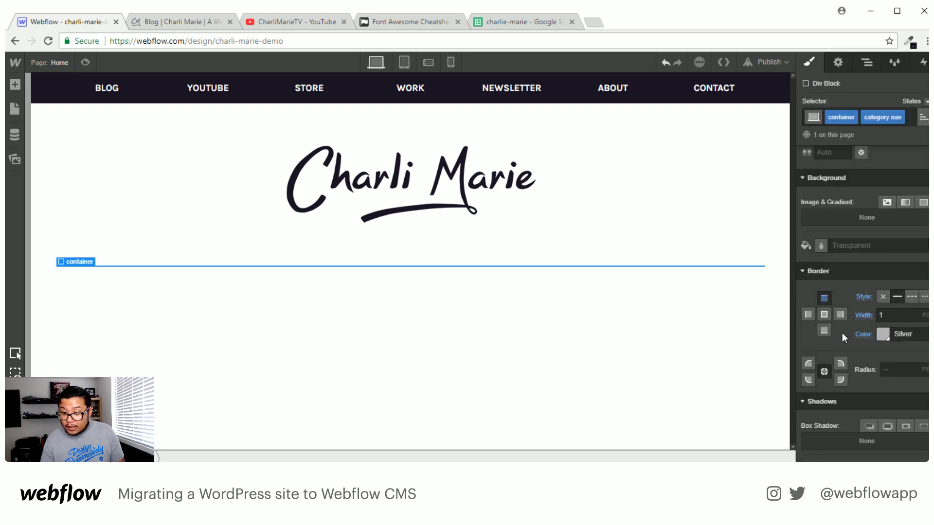
{"action": "key", "text": "ctrl+z"}
{"action": "left_click", "coordinate": [885, 335]}
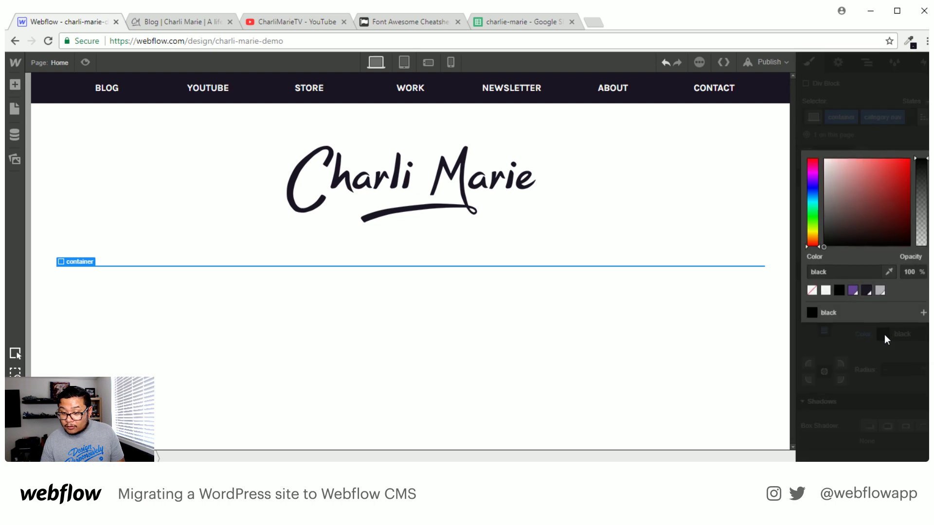
{"action": "left_click", "coordinate": [880, 291]}
{"action": "left_click", "coordinate": [898, 361]}
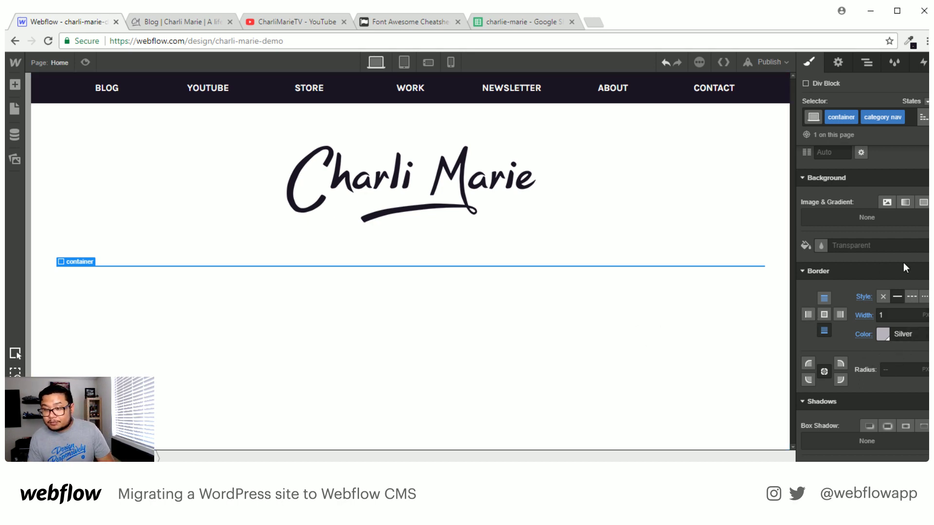
Add a Text Link inside the category nav container and leave its link settings unchanged.
{"action": "scroll", "coordinate": [864, 253], "scroll_direction": "up", "scroll_amount": 3}
{"action": "scroll", "coordinate": [864, 253], "scroll_direction": "up", "scroll_amount": 3}
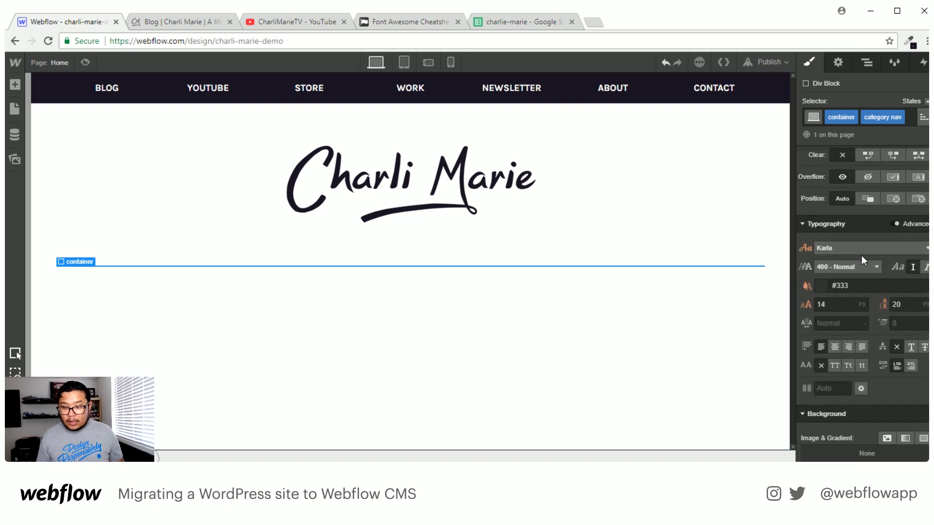
{"action": "scroll", "coordinate": [862, 255], "scroll_direction": "up", "scroll_amount": 3}
{"action": "scroll", "coordinate": [862, 256], "scroll_direction": "up", "scroll_amount": 3}
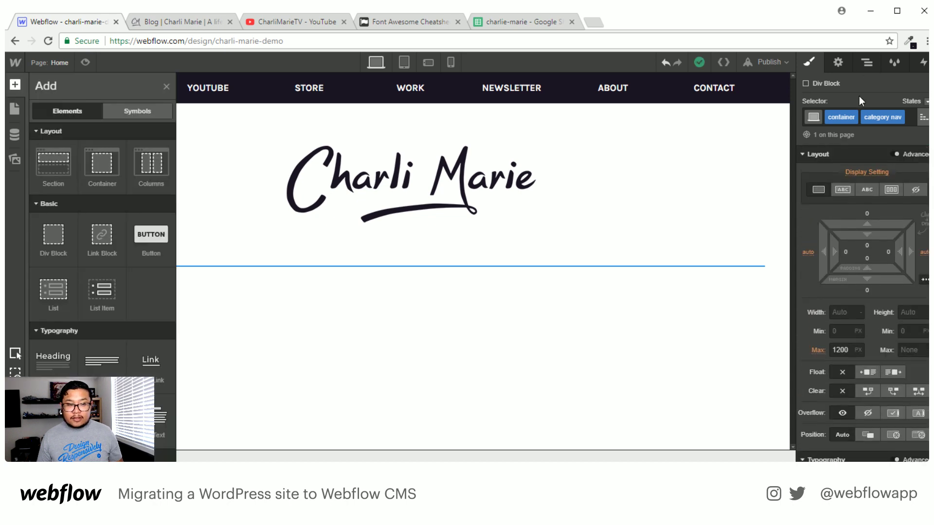
{"action": "key", "text": "a"}
{"action": "scroll", "coordinate": [102, 243], "scroll_direction": "down", "scroll_amount": 3}
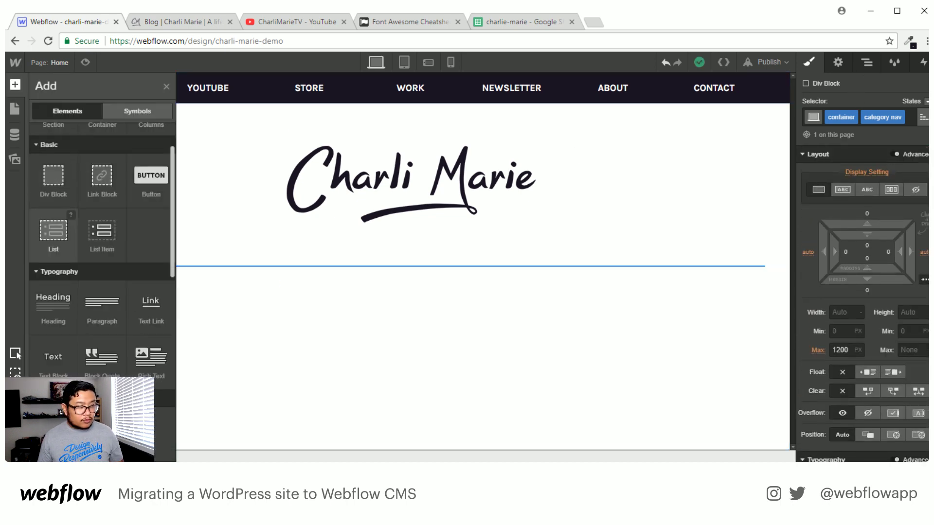
{"action": "scroll", "coordinate": [54, 175], "scroll_direction": "down", "scroll_amount": 3}
{"action": "scroll", "coordinate": [53, 175], "scroll_direction": "up", "scroll_amount": 3}
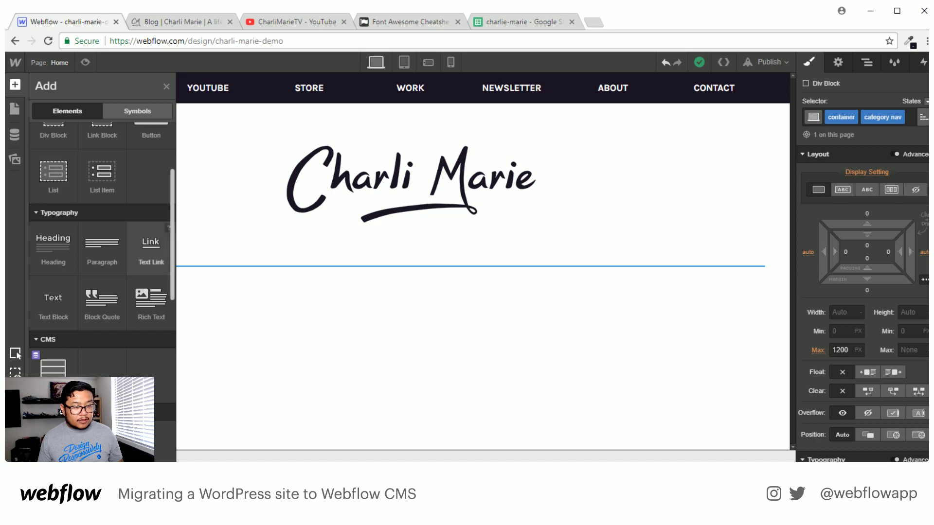
{"action": "left_click", "coordinate": [152, 249]}
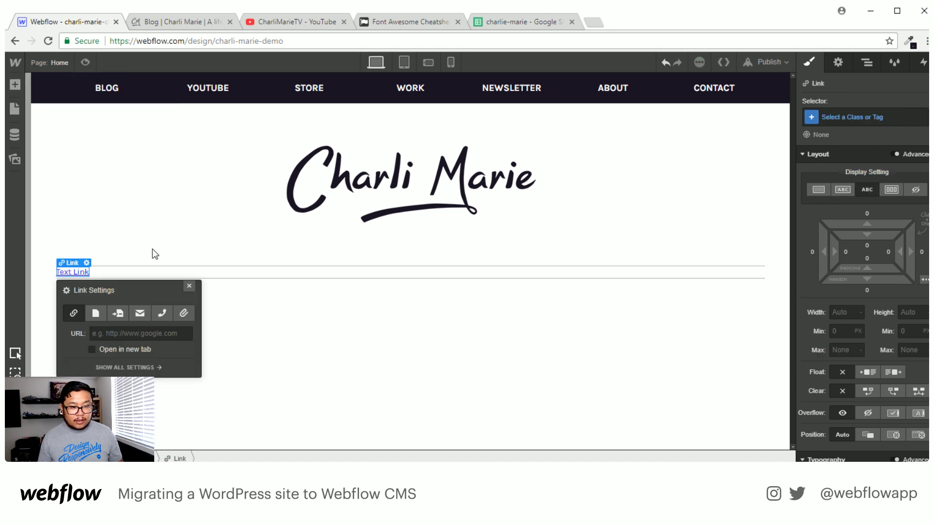
{"action": "left_click", "coordinate": [190, 286]}
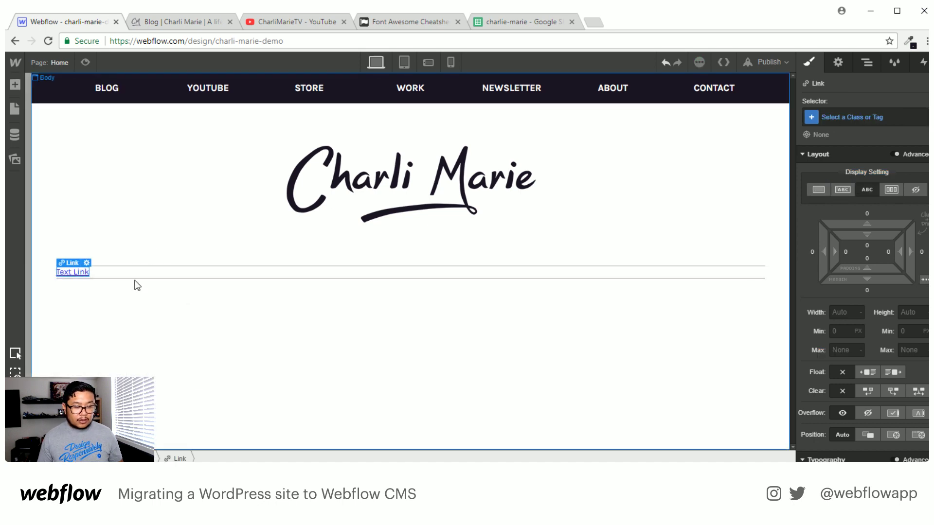
Create the class category link on the text link, with inline-block display and padding on all sides.
{"action": "left_click", "coordinate": [856, 118]}
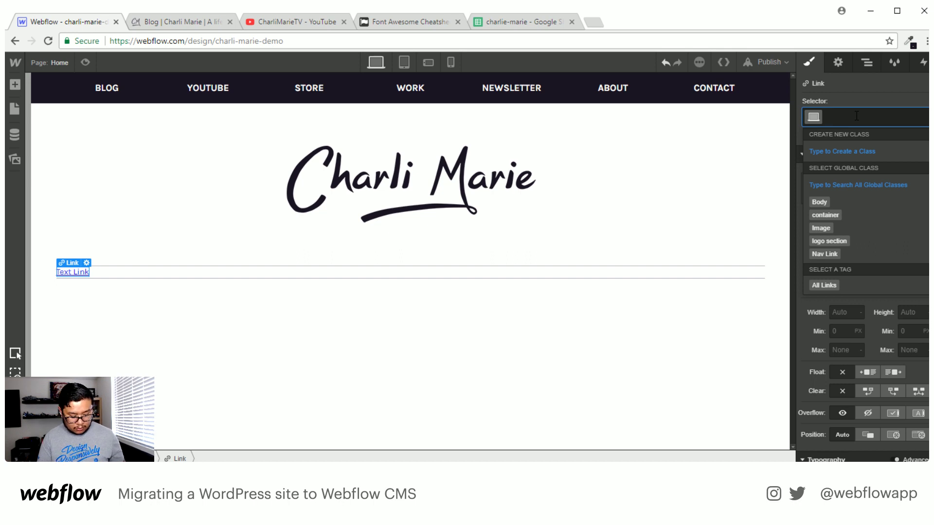
{"action": "type", "text": "category link"}
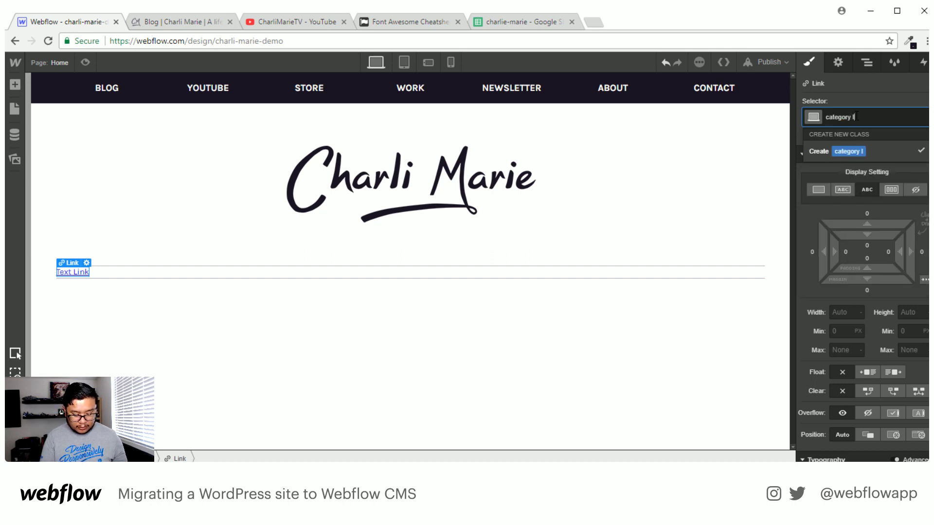
{"action": "key", "text": "Return"}
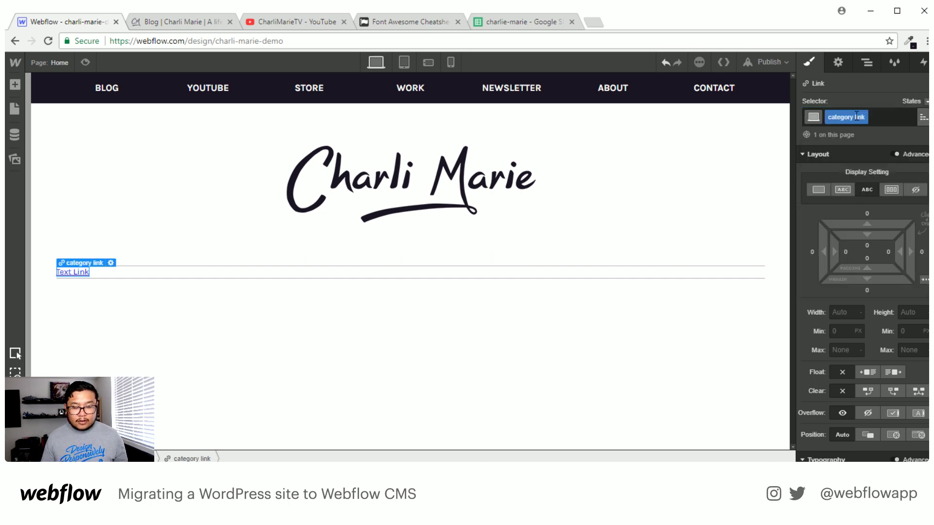
{"action": "left_click", "coordinate": [844, 191]}
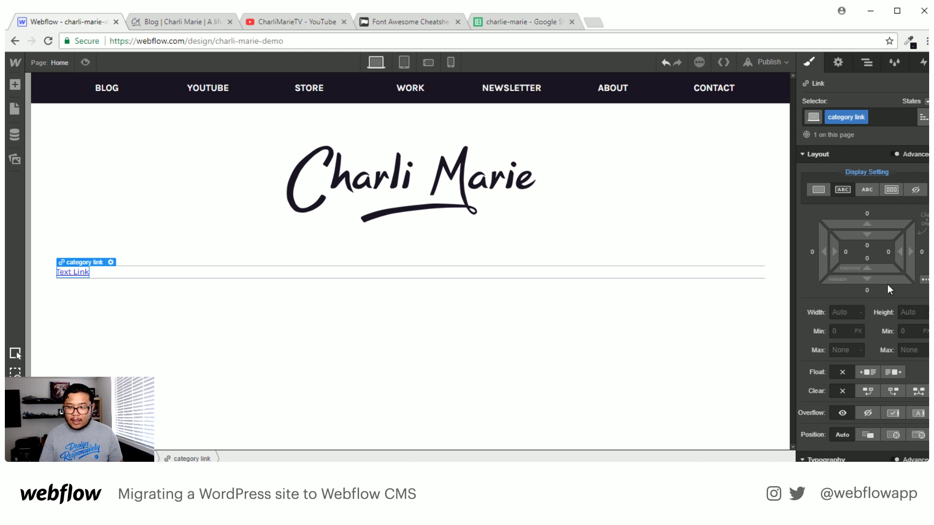
{"action": "left_click_drag", "start_coordinate": [869, 245], "coordinate": [875, 262]}
Set the category link text to centered, without underline, in weight 700 - Bold.
{"action": "scroll", "coordinate": [860, 380], "scroll_direction": "down", "scroll_amount": 5}
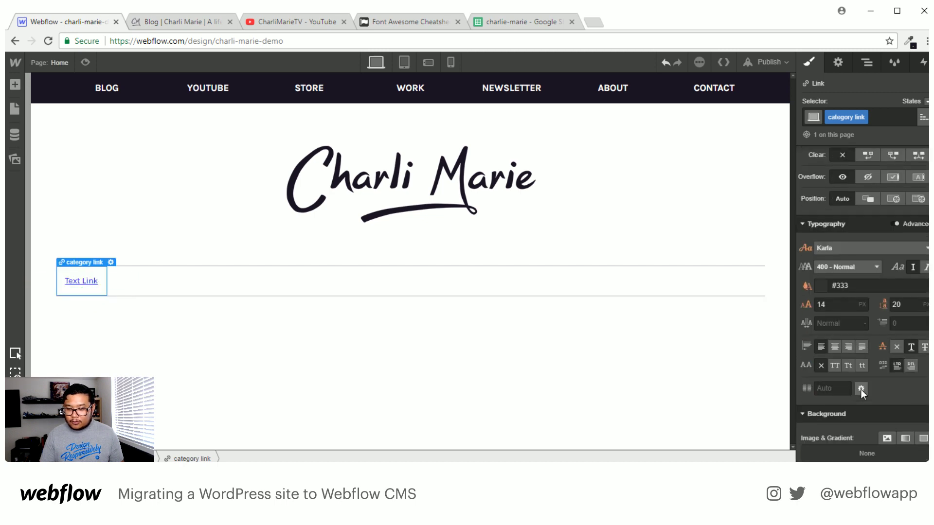
{"action": "left_click", "coordinate": [835, 347]}
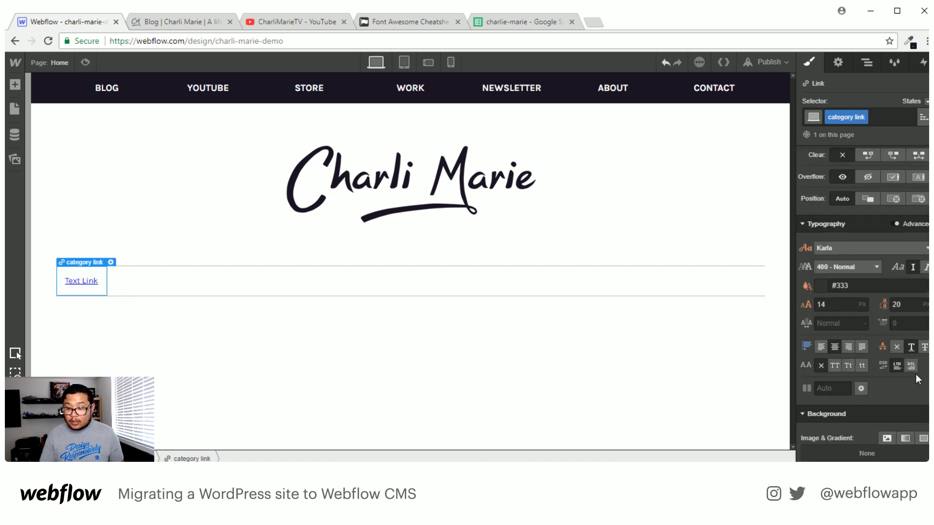
{"action": "left_click", "coordinate": [894, 344]}
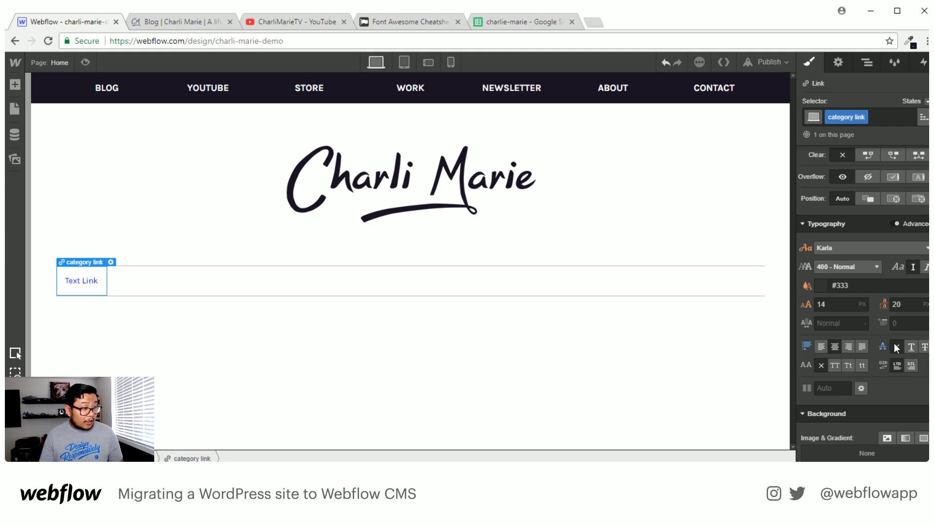
{"action": "left_click", "coordinate": [849, 266]}
{"action": "left_click", "coordinate": [846, 347]}
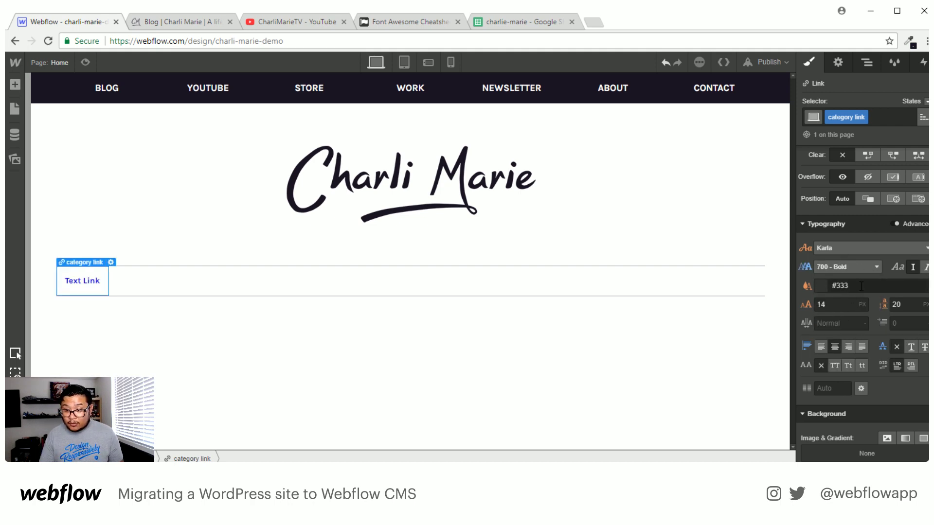
Color the category link text with the saved Black swatch and make it all caps.
{"action": "left_click", "coordinate": [822, 285]}
{"action": "left_click", "coordinate": [867, 242]}
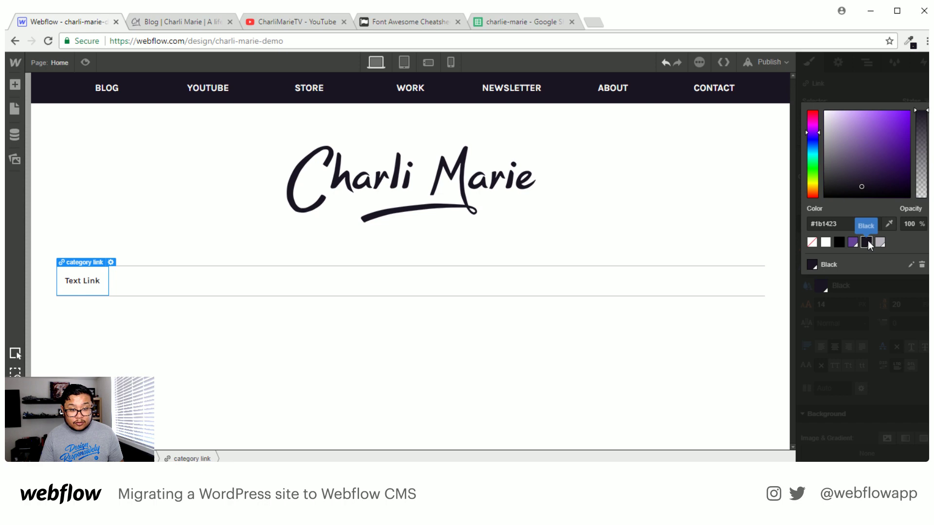
{"action": "left_click", "coordinate": [898, 328]}
{"action": "left_click", "coordinate": [835, 366]}
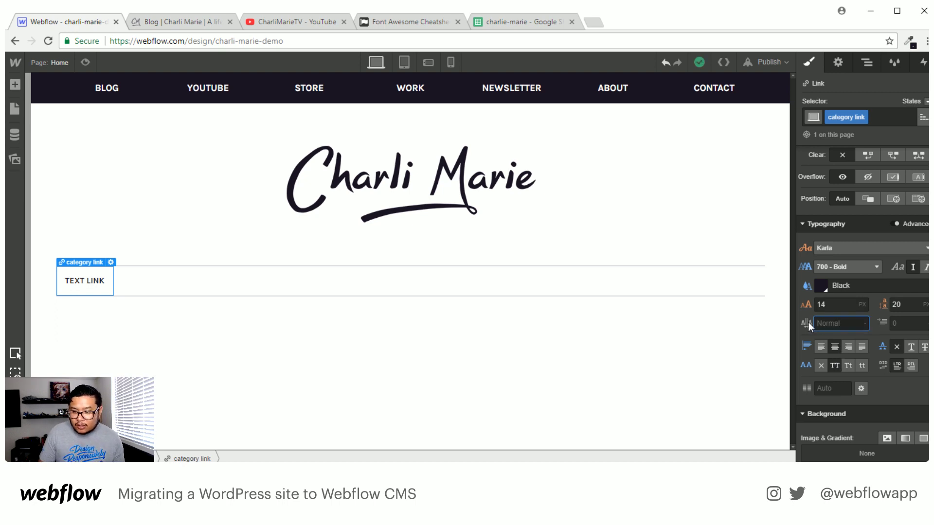
Try letter spacings of 1 px and -1 px on the category link text and reset the spacing.
{"action": "type", "text": "0"}
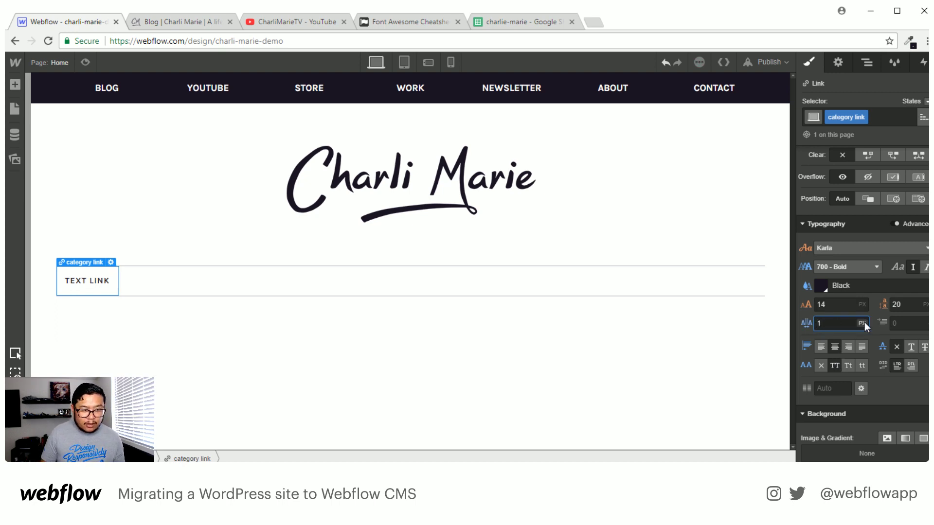
{"action": "key", "text": "Down"}
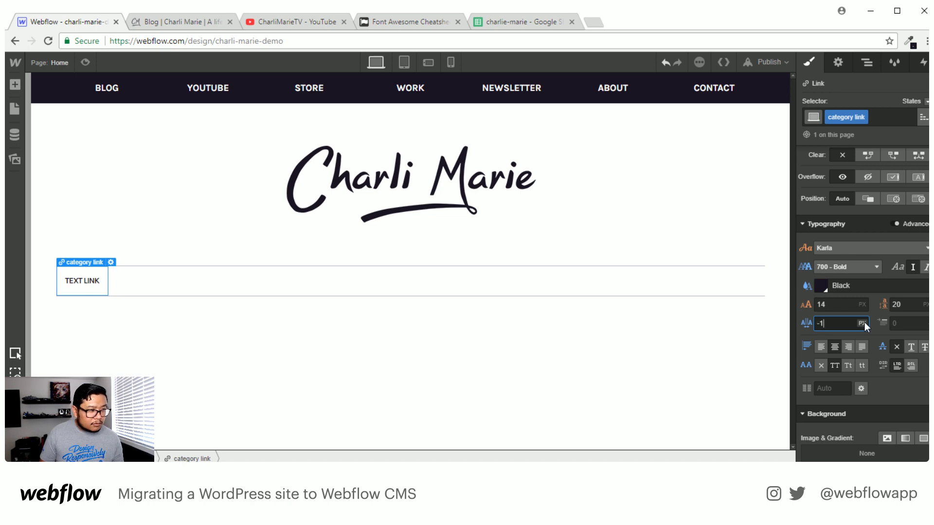
{"action": "key", "text": "Up"}
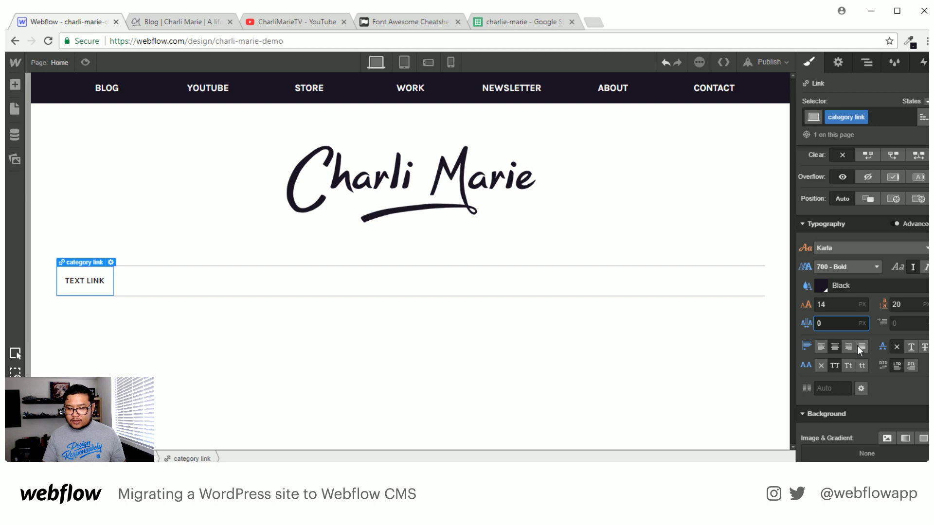
{"action": "left_click", "coordinate": [810, 324]}
{"action": "left_click", "coordinate": [828, 343]}
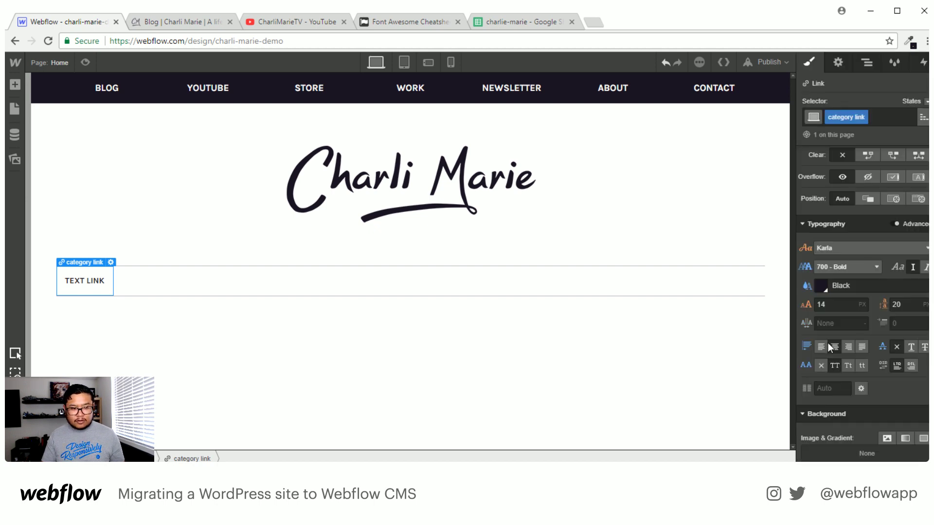
{"action": "left_click", "coordinate": [834, 348]}
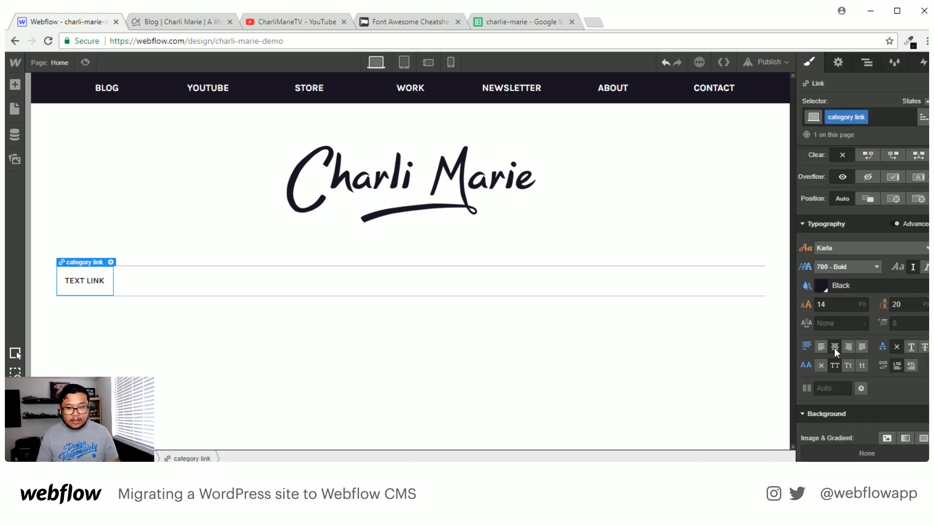
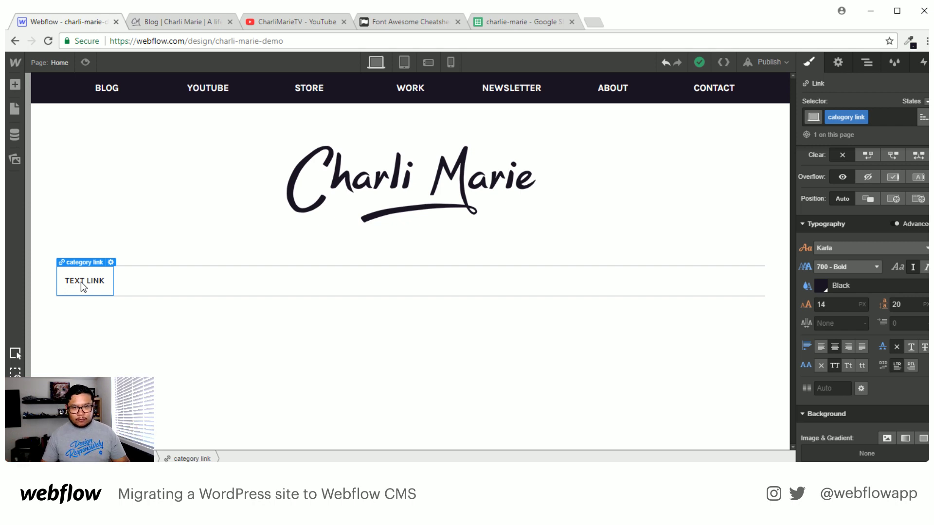
Start a new CMS collection from the Categories template.
{"action": "left_click", "coordinate": [14, 142]}
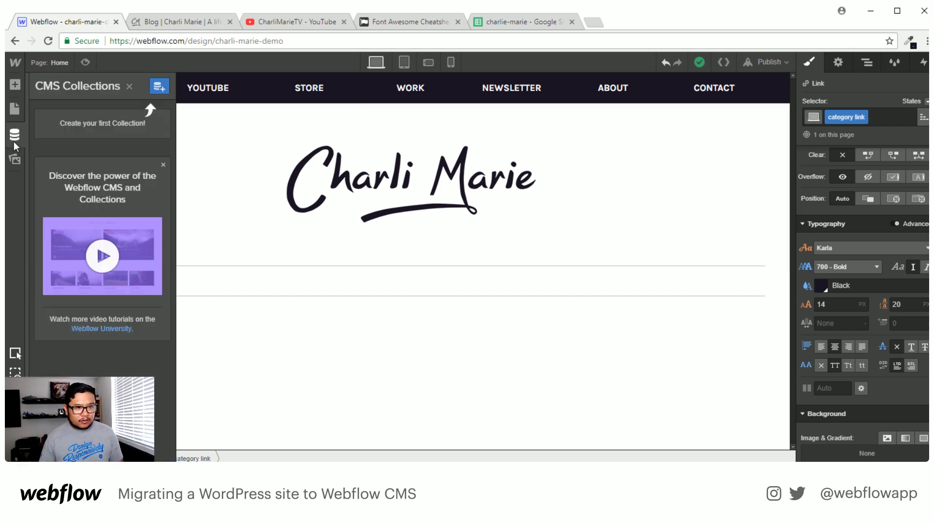
{"action": "left_click", "coordinate": [162, 88]}
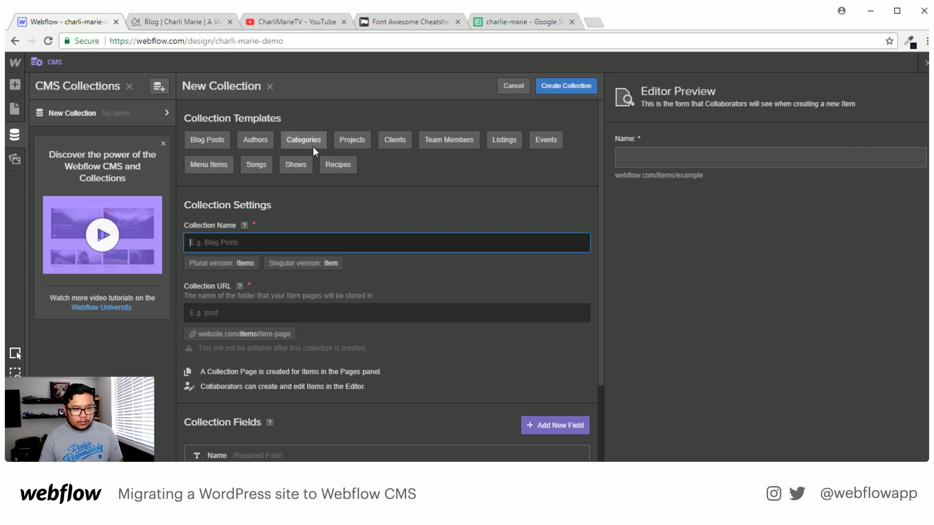
{"action": "left_click", "coordinate": [302, 140]}
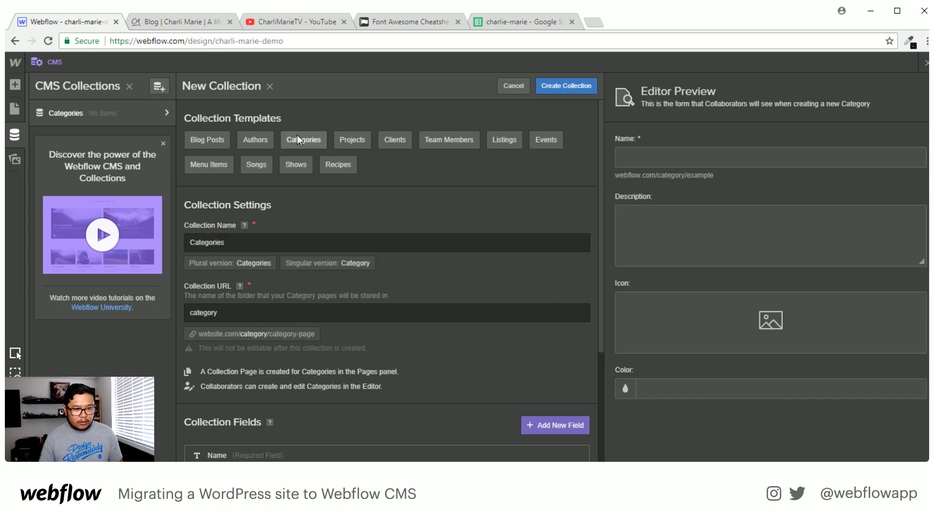
Remove the Icon, Color and Description fields from the Categories collection and create the collection.
{"action": "scroll", "coordinate": [404, 279], "scroll_direction": "down", "scroll_amount": 3}
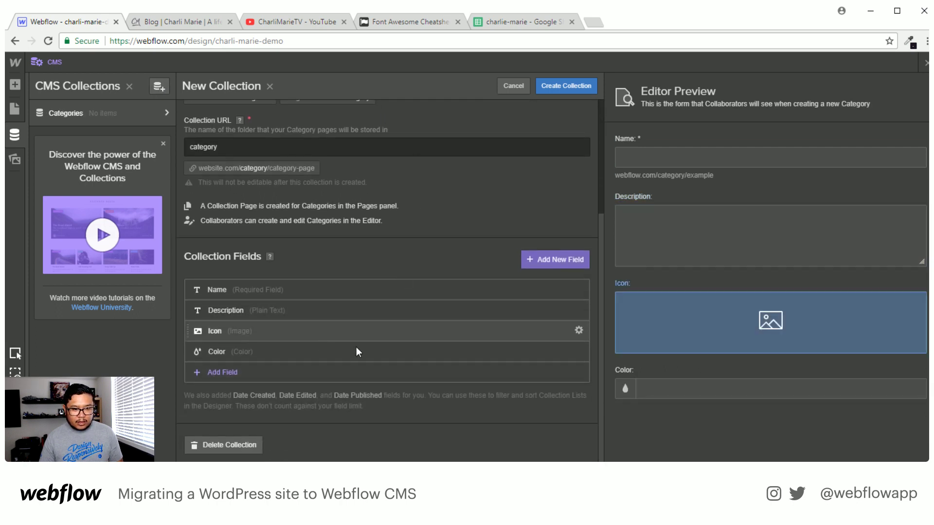
{"action": "left_click", "coordinate": [579, 327]}
{"action": "left_click", "coordinate": [493, 334]}
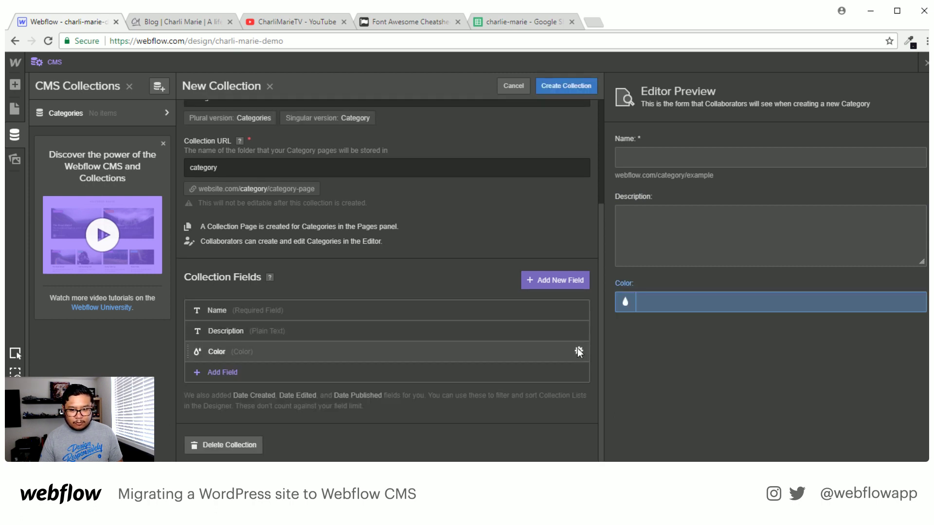
{"action": "left_click", "coordinate": [578, 349]}
{"action": "left_click", "coordinate": [492, 333]}
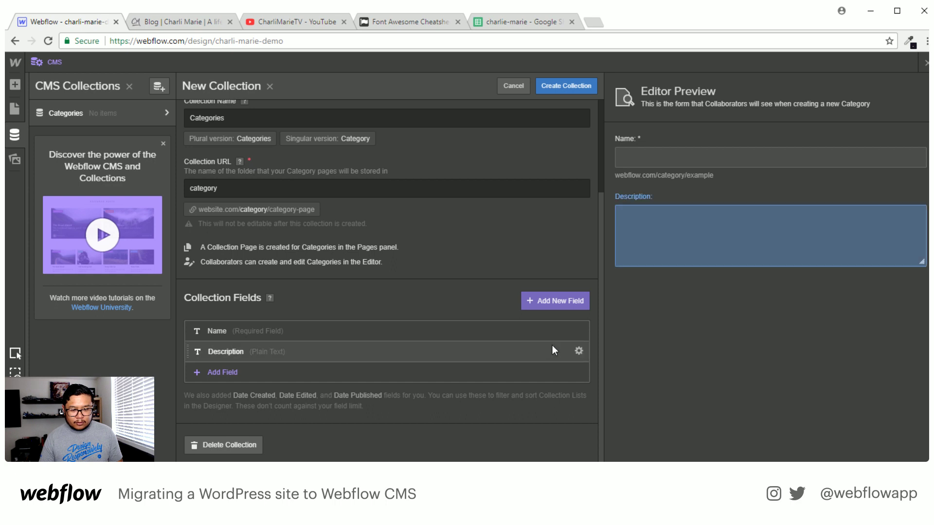
{"action": "left_click", "coordinate": [579, 352]}
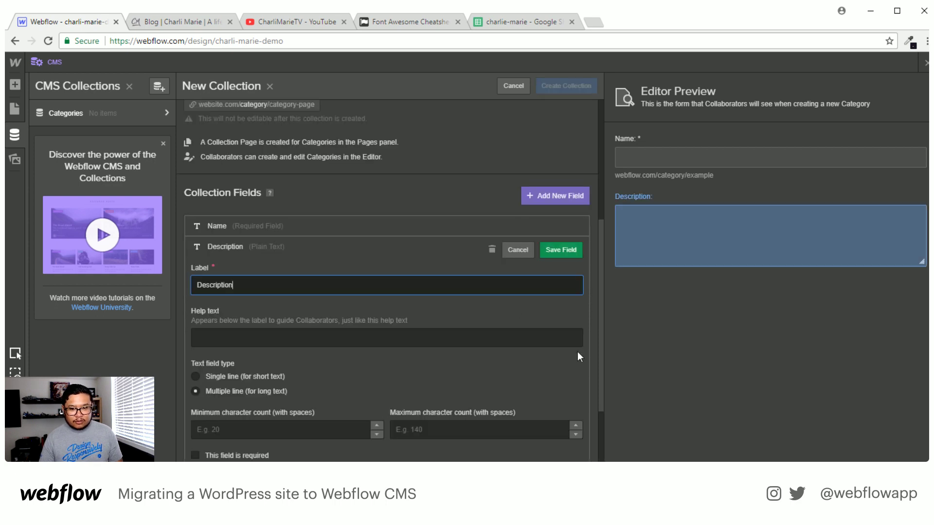
{"action": "left_click", "coordinate": [492, 249]}
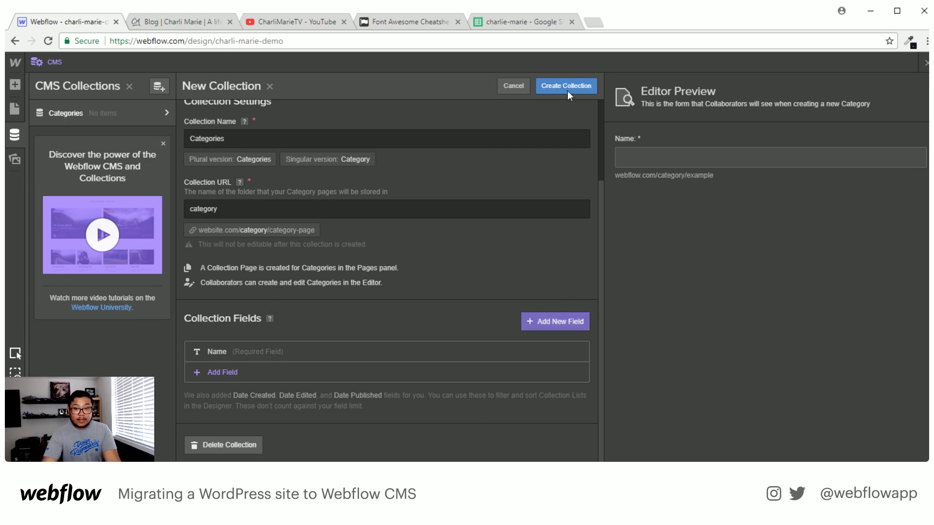
{"action": "scroll", "coordinate": [460, 186], "scroll_direction": "up", "scroll_amount": 3}
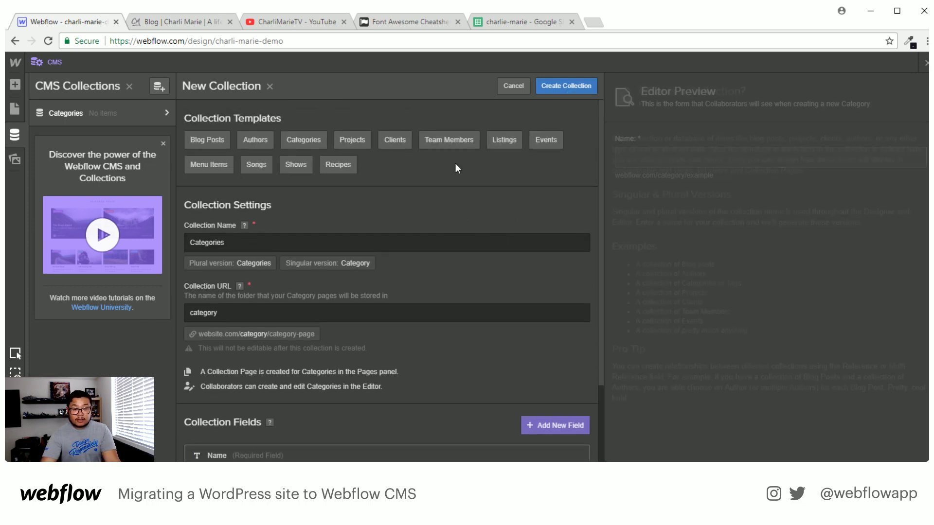
{"action": "left_click", "coordinate": [567, 86]}
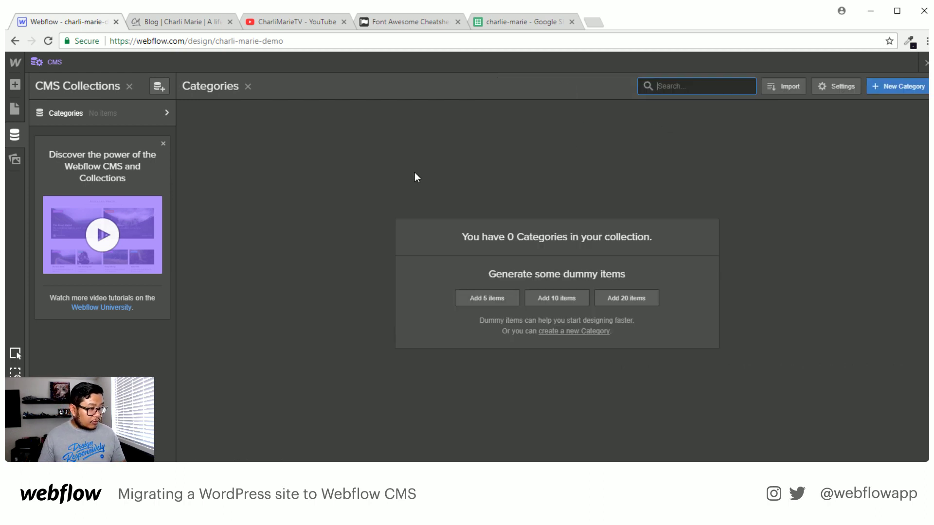
Add the items Design and Style to the Categories collection.
{"action": "left_click", "coordinate": [884, 86]}
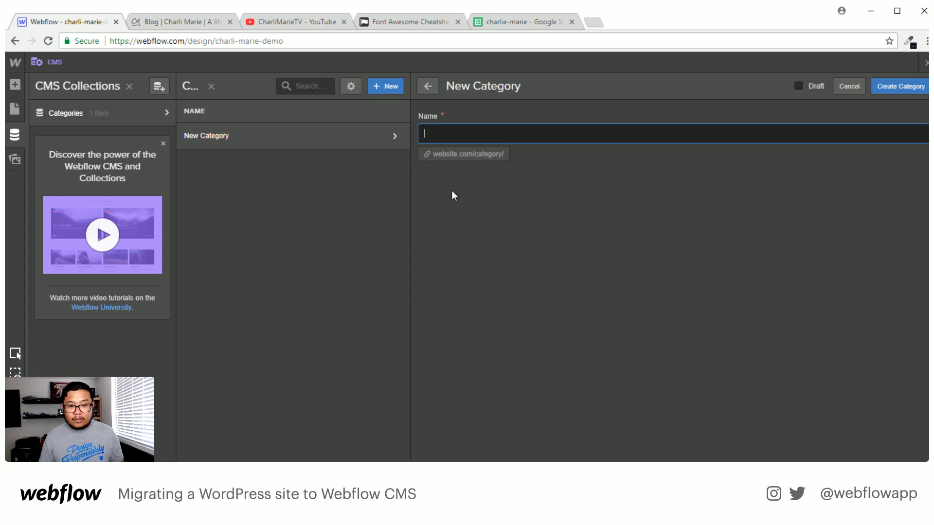
{"action": "type", "text": "Design"}
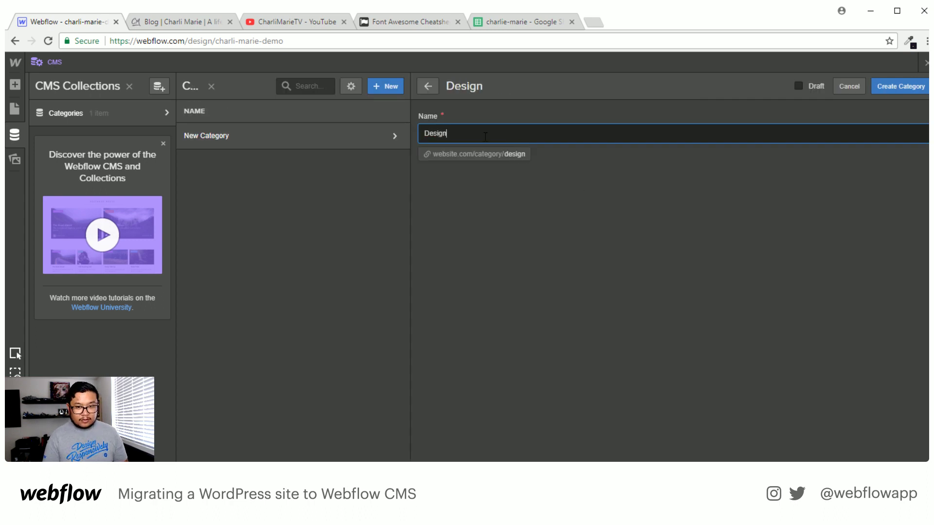
{"action": "key", "text": "Return"}
{"action": "left_click", "coordinate": [895, 86]}
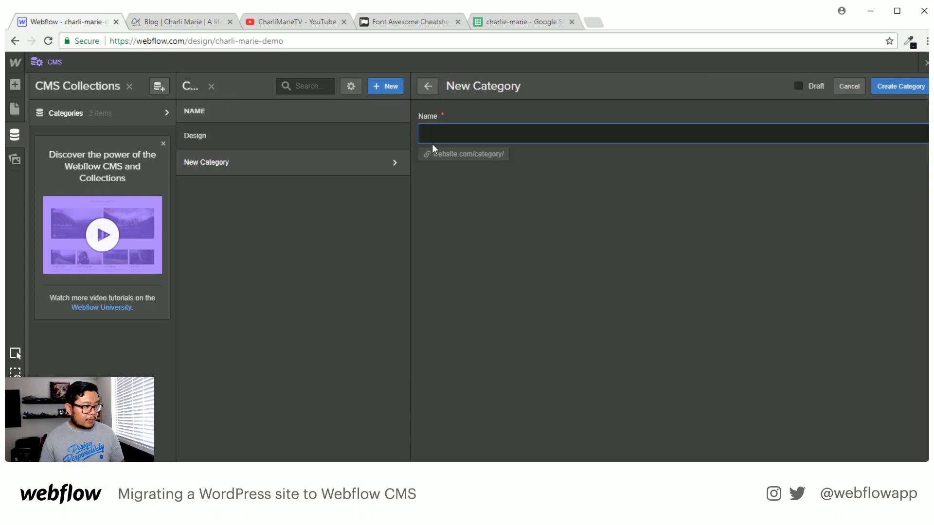
{"action": "type", "text": "Style"}
{"action": "key", "text": "Return"}
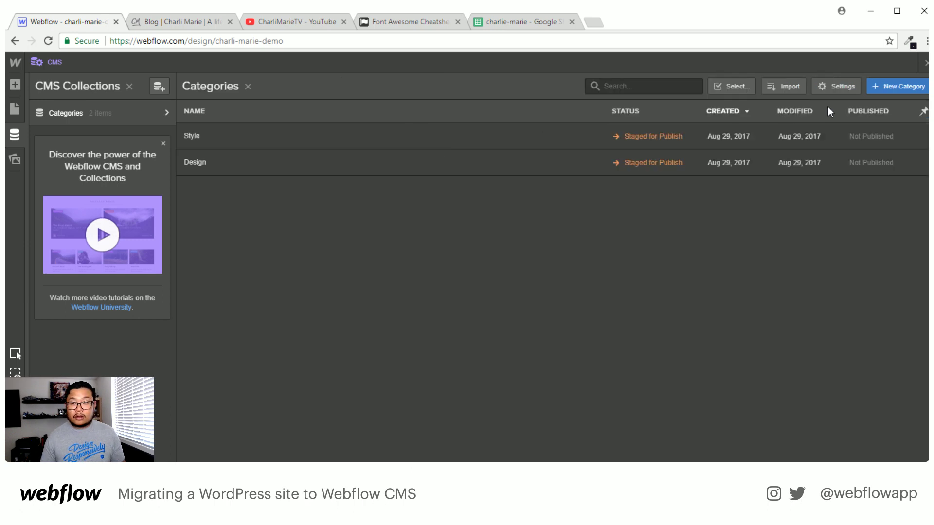
Add the items Music, Travel and Life to the Categories collection and return to the Home page.
{"action": "left_click", "coordinate": [886, 86]}
{"action": "type", "text": "Music"}
{"action": "left_click", "coordinate": [886, 85]}
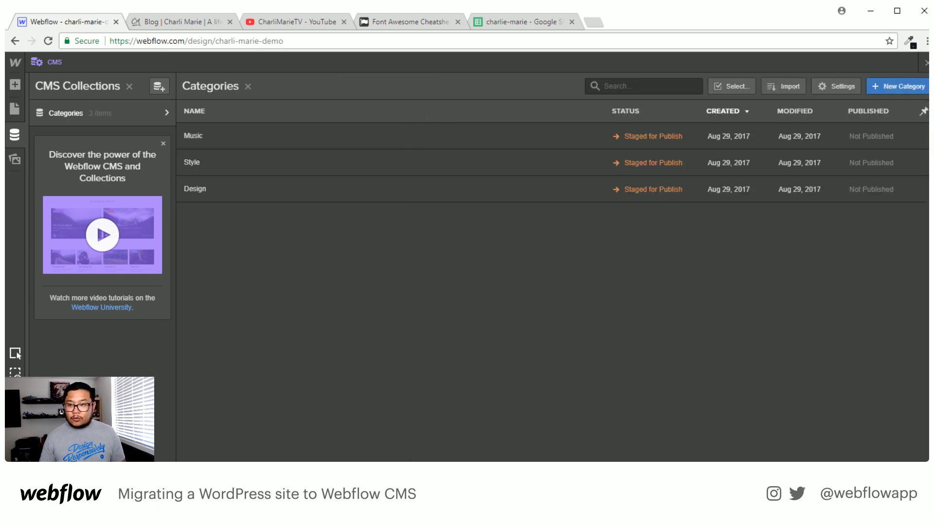
{"action": "left_click", "coordinate": [906, 83]}
{"action": "type", "text": "Travel"}
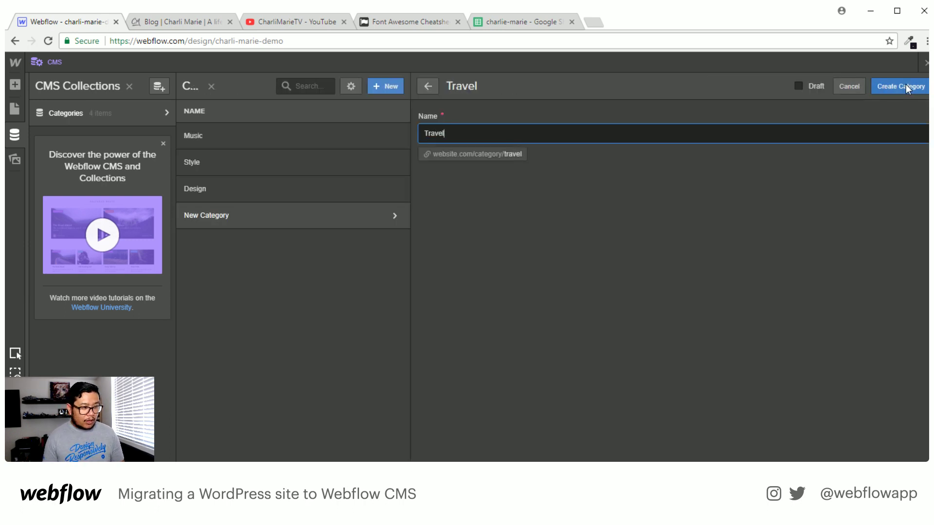
{"action": "left_click", "coordinate": [906, 83]}
{"action": "left_click", "coordinate": [906, 84]}
{"action": "type", "text": "Life"}
{"action": "left_click", "coordinate": [906, 83]}
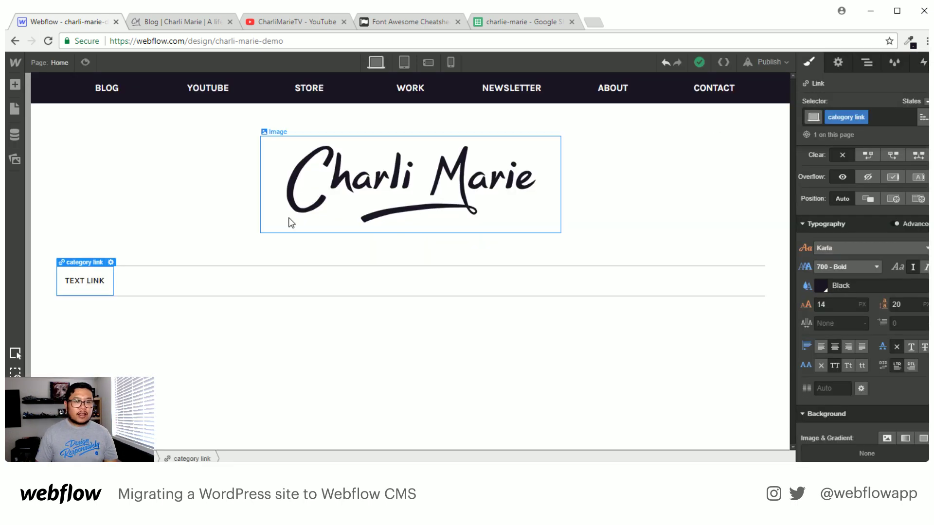
Place a Collection List below the text link in the bordered category section and connect it to Categories.
{"action": "key", "text": "a"}
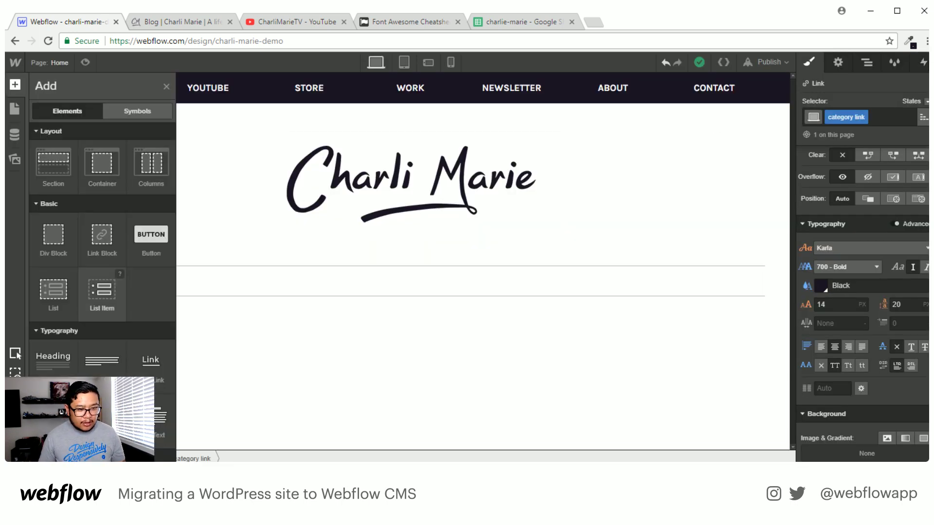
{"action": "scroll", "coordinate": [54, 292], "scroll_direction": "down", "scroll_amount": 2}
{"action": "left_click_drag", "start_coordinate": [49, 319], "coordinate": [196, 312]}
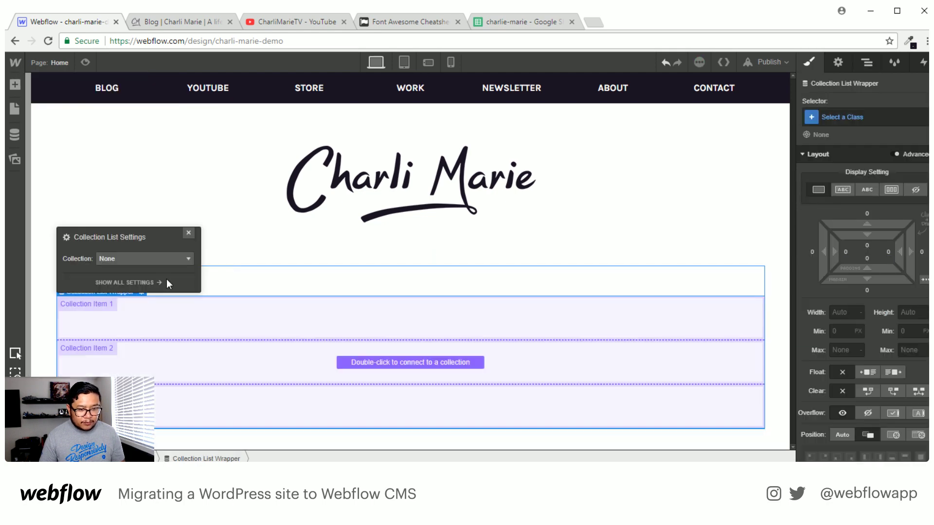
{"action": "left_click", "coordinate": [138, 258]}
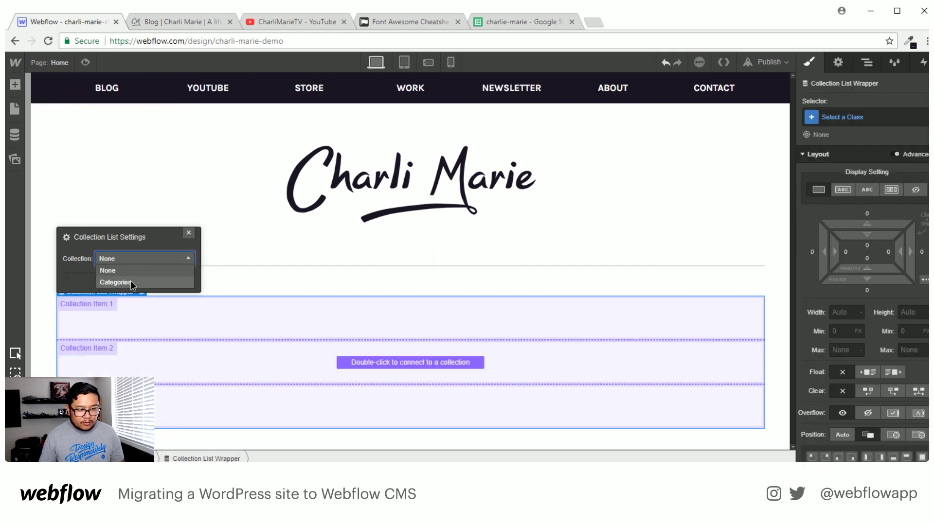
{"action": "left_click", "coordinate": [132, 281]}
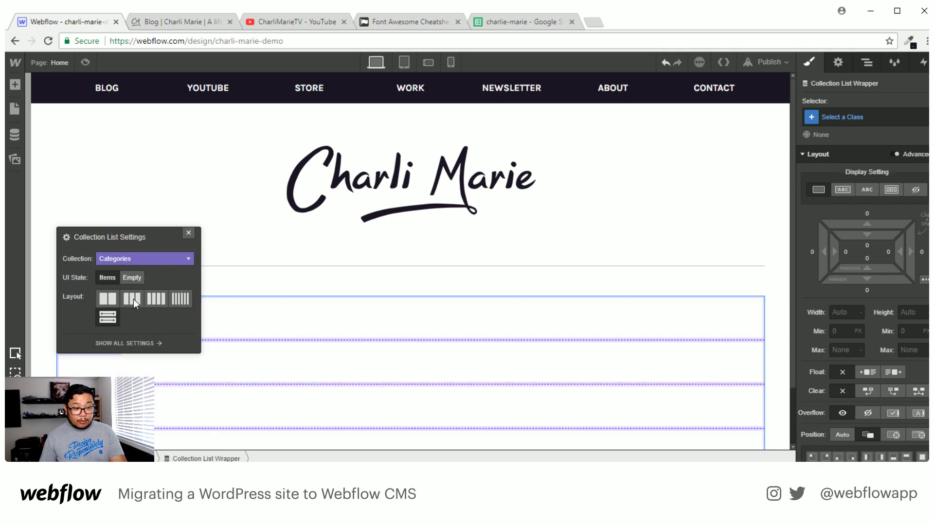
{"action": "left_click", "coordinate": [189, 234]}
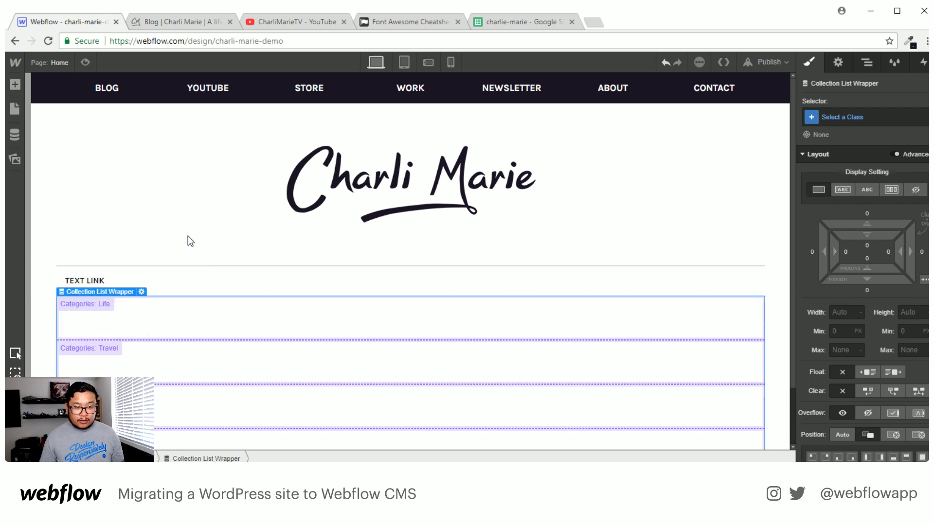
Move the category link text link into the first item of the Categories collection list.
{"action": "left_click", "coordinate": [104, 279]}
{"action": "key", "text": "z"}
{"action": "left_click_drag", "start_coordinate": [100, 288], "coordinate": [119, 319]}
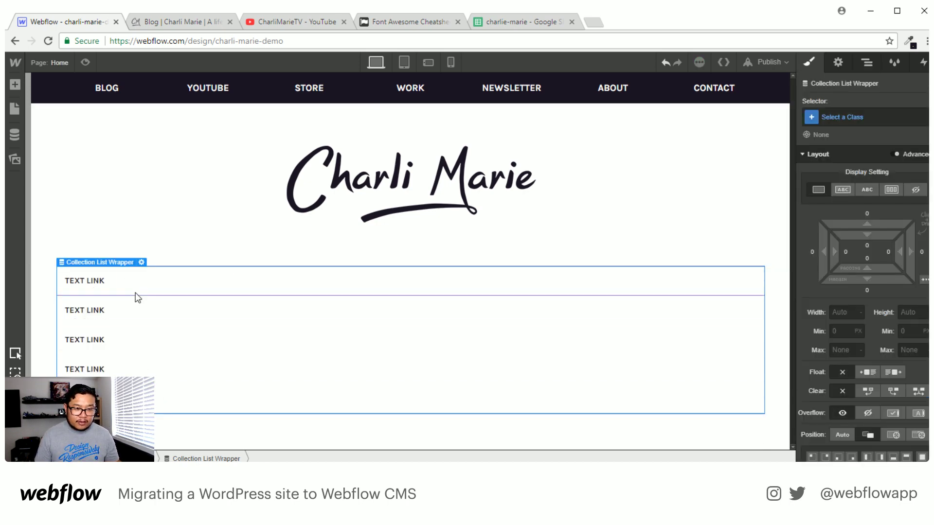
Link the category link inside the collection item to the Current Category collection page.
{"action": "left_click", "coordinate": [93, 283]}
{"action": "left_click", "coordinate": [95, 287]}
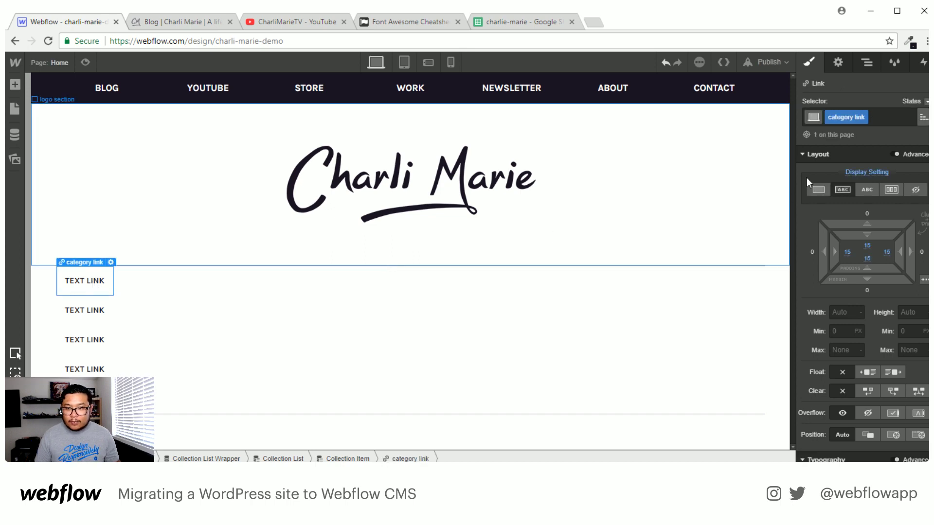
{"action": "left_click", "coordinate": [838, 64]}
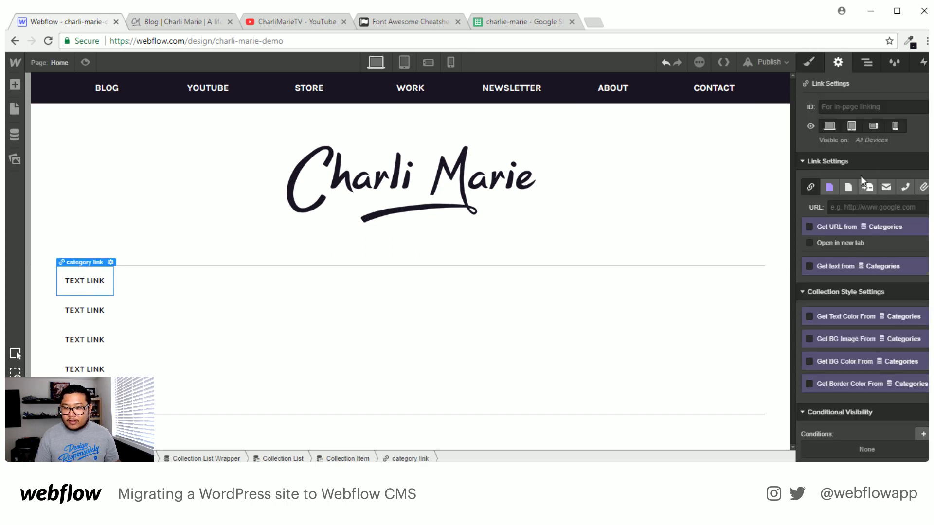
{"action": "left_click", "coordinate": [829, 189]}
{"action": "left_click", "coordinate": [848, 207]}
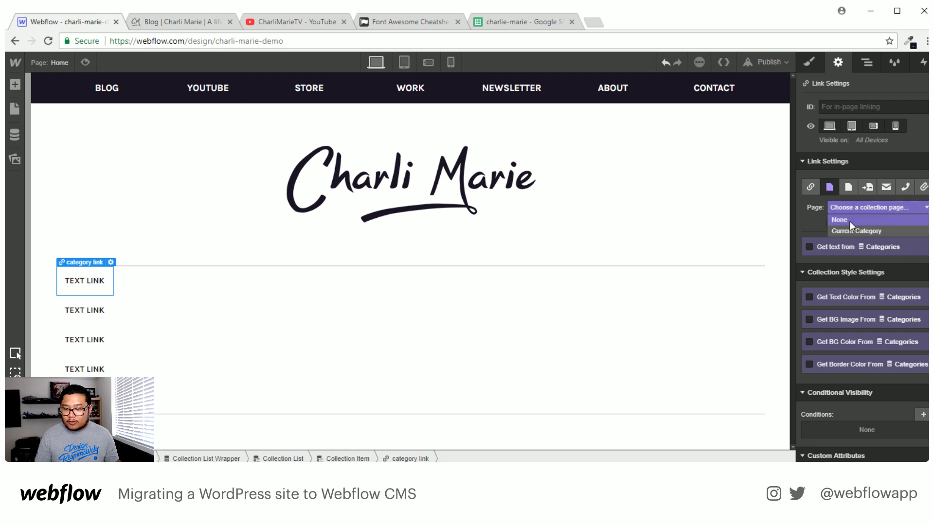
{"action": "left_click", "coordinate": [849, 231]}
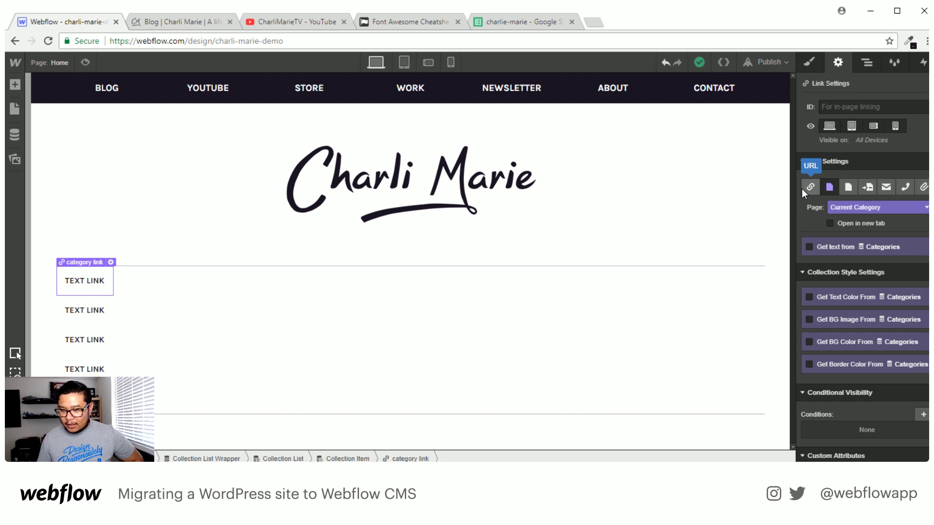
Have the category link get its text from the Name field of Categories.
{"action": "left_click", "coordinate": [819, 246]}
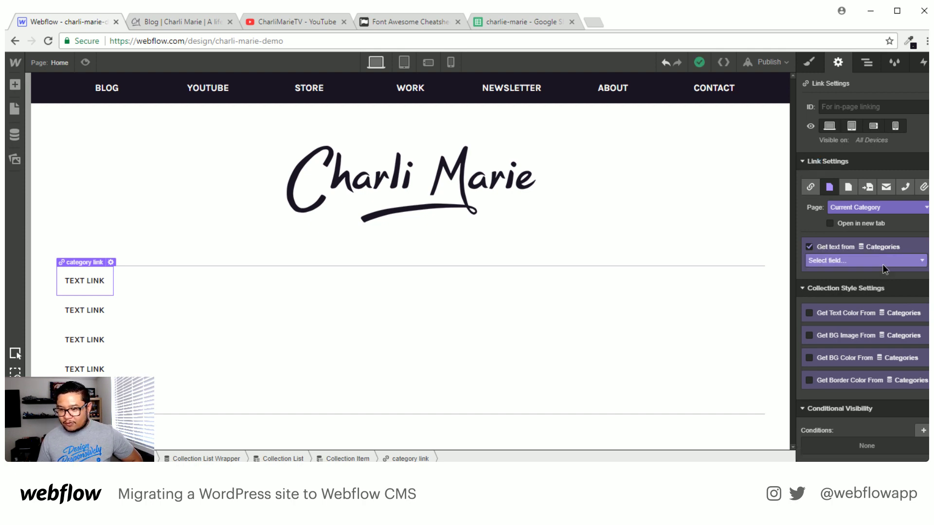
{"action": "left_click", "coordinate": [882, 263]}
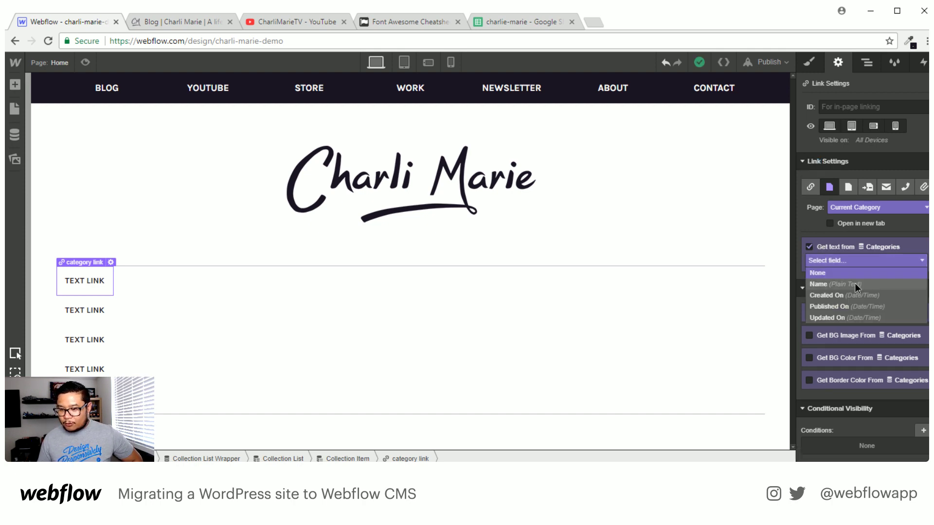
{"action": "left_click", "coordinate": [854, 283]}
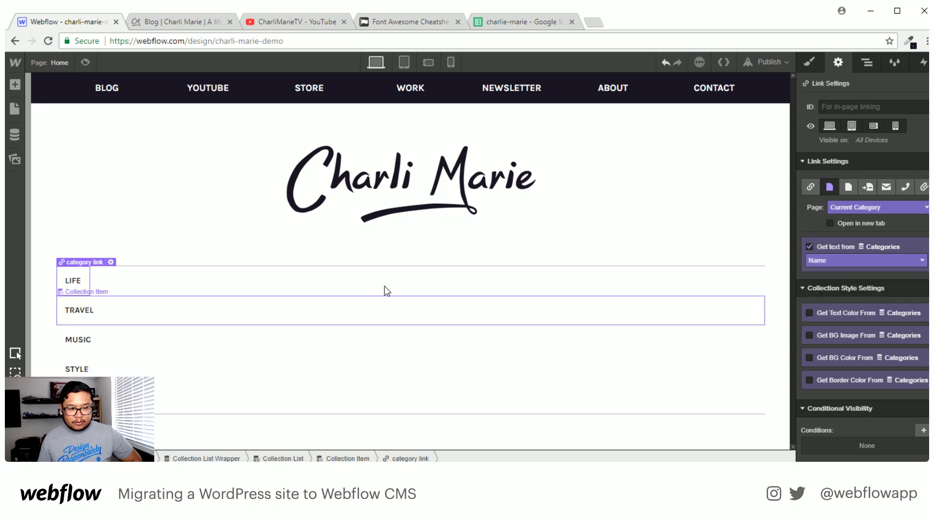
{"action": "left_click", "coordinate": [863, 335]}
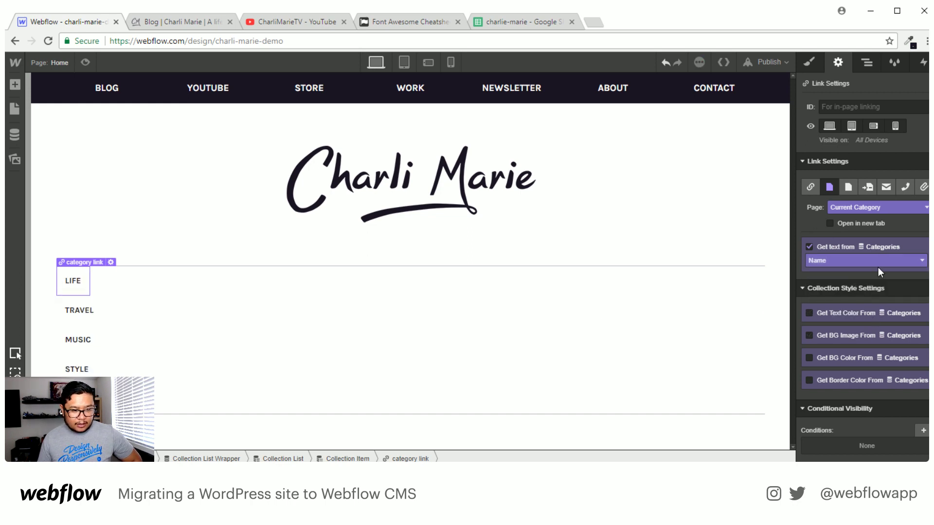
{"action": "key", "text": "ctrl+z"}
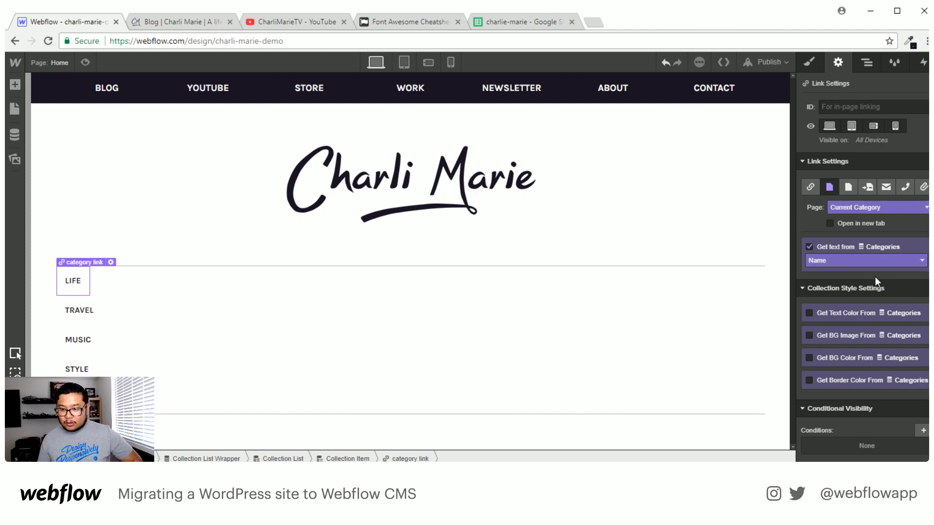
Sort the Categories collection list by Created On (Date/Time), oldest to newest.
{"action": "left_click", "coordinate": [507, 292]}
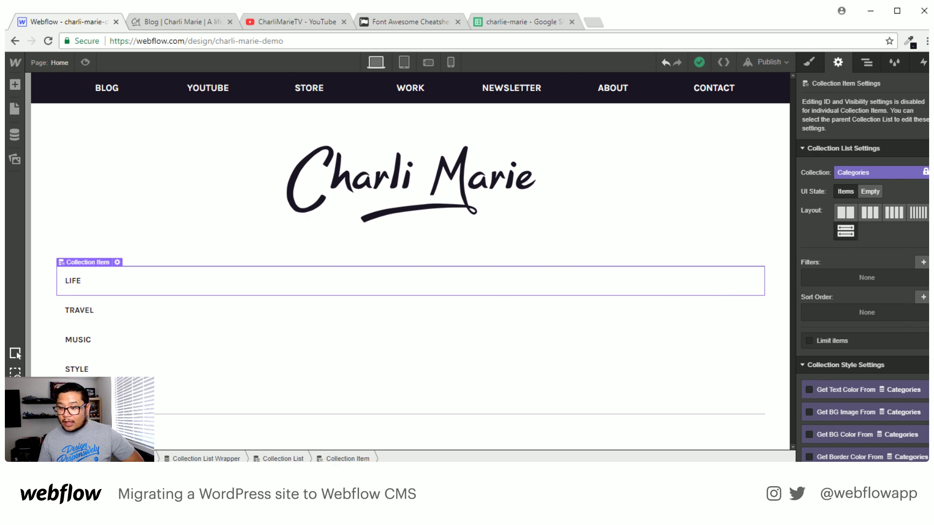
{"action": "left_click", "coordinate": [923, 297]}
{"action": "left_click", "coordinate": [894, 339]}
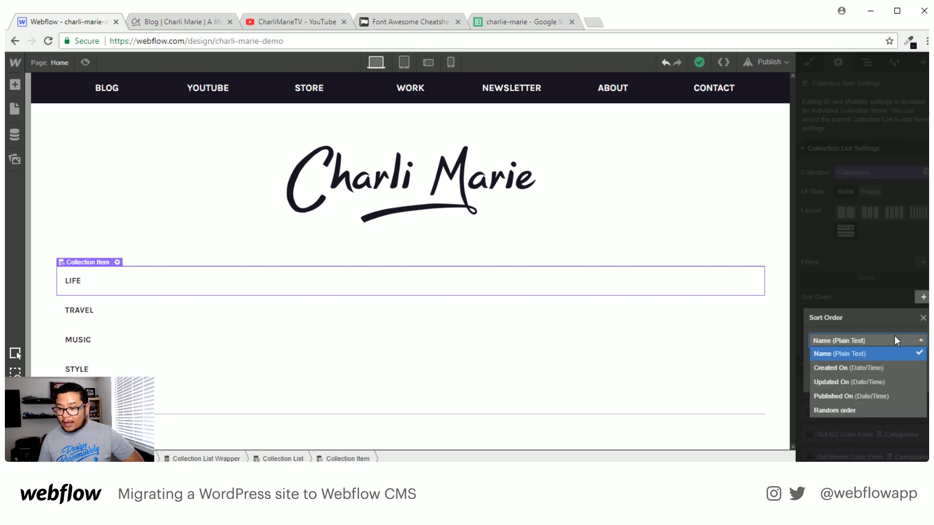
{"action": "left_click", "coordinate": [879, 368]}
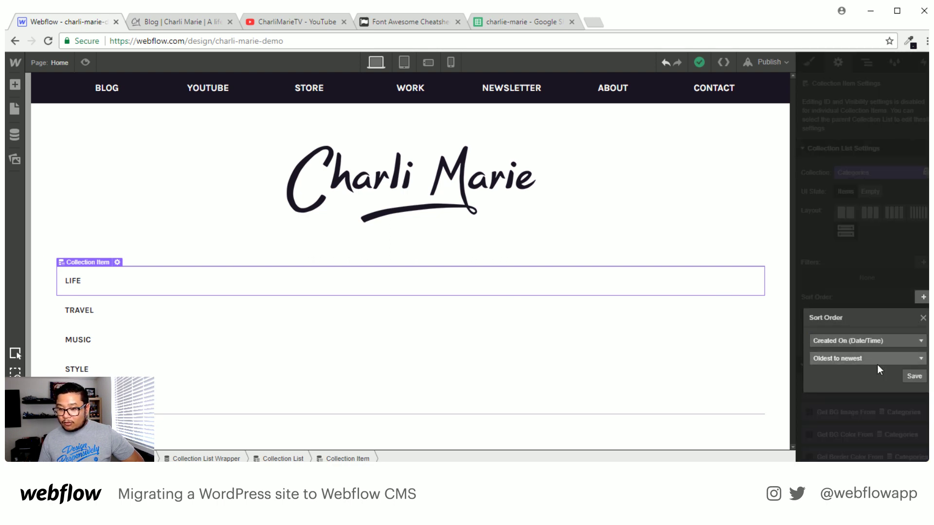
{"action": "left_click", "coordinate": [915, 377]}
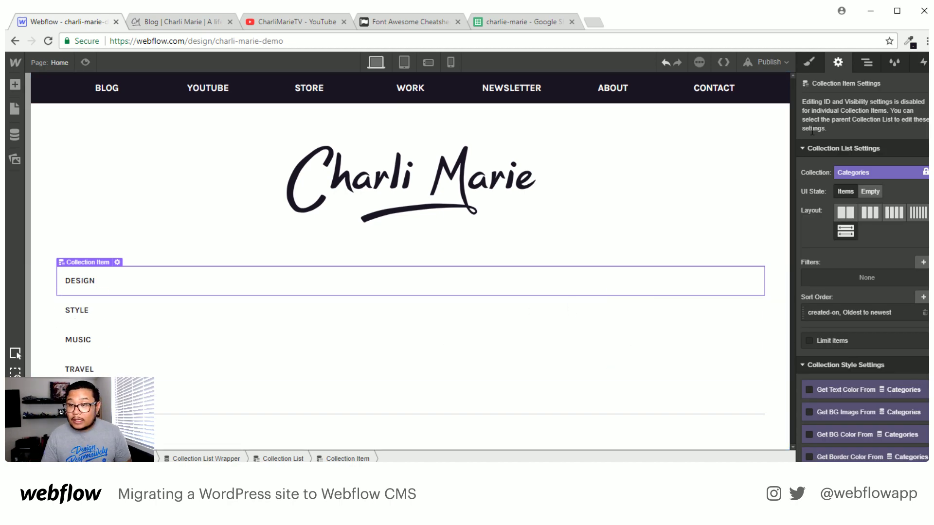
Give the Categories Collection List a new class named flex and set its display to flex.
{"action": "left_click", "coordinate": [868, 63]}
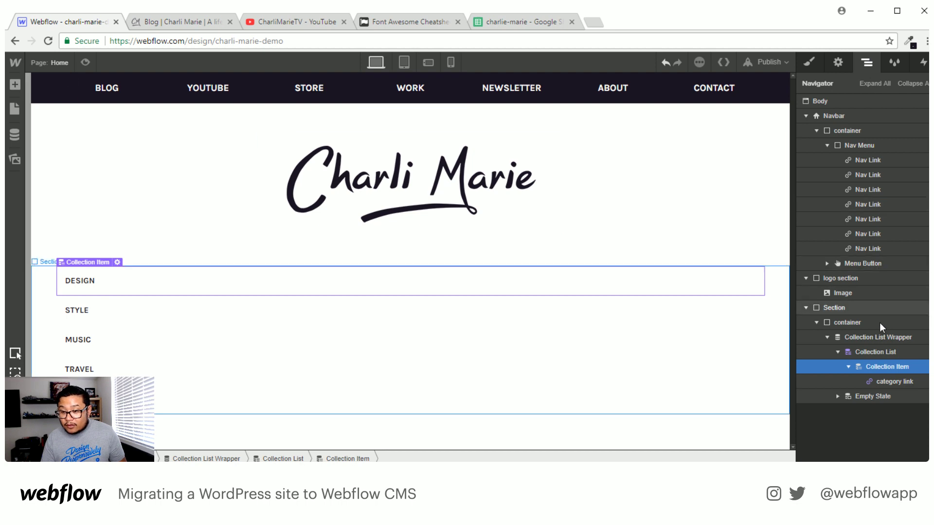
{"action": "left_click", "coordinate": [899, 351]}
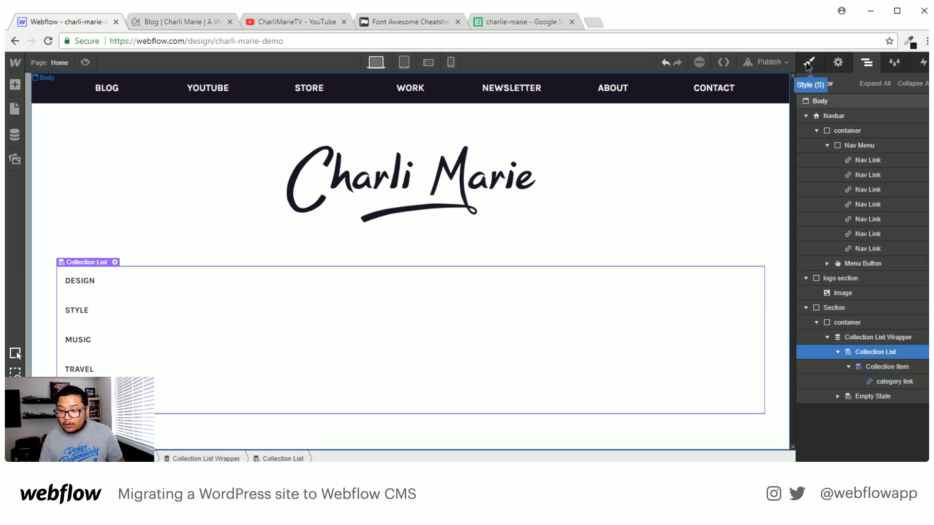
{"action": "left_click", "coordinate": [810, 62]}
{"action": "left_click", "coordinate": [845, 117]}
{"action": "type", "text": "flex"}
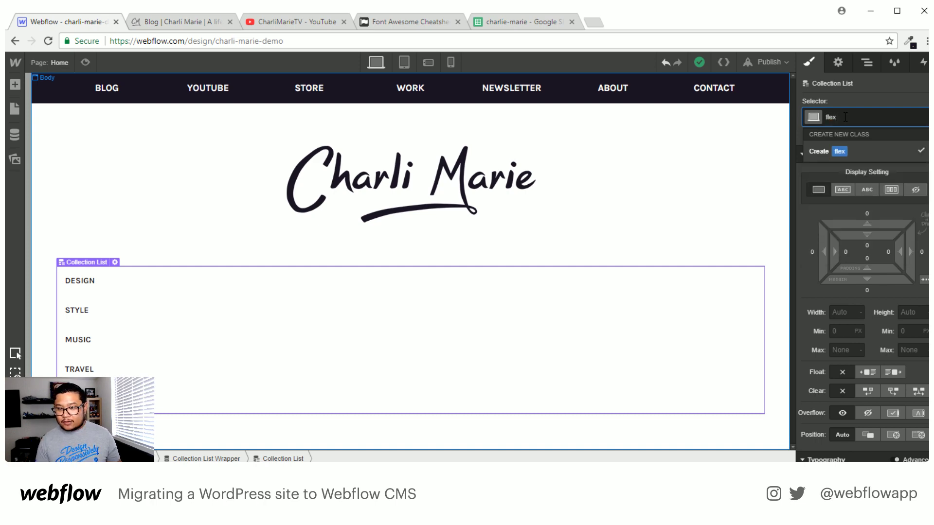
{"action": "key", "text": "Return"}
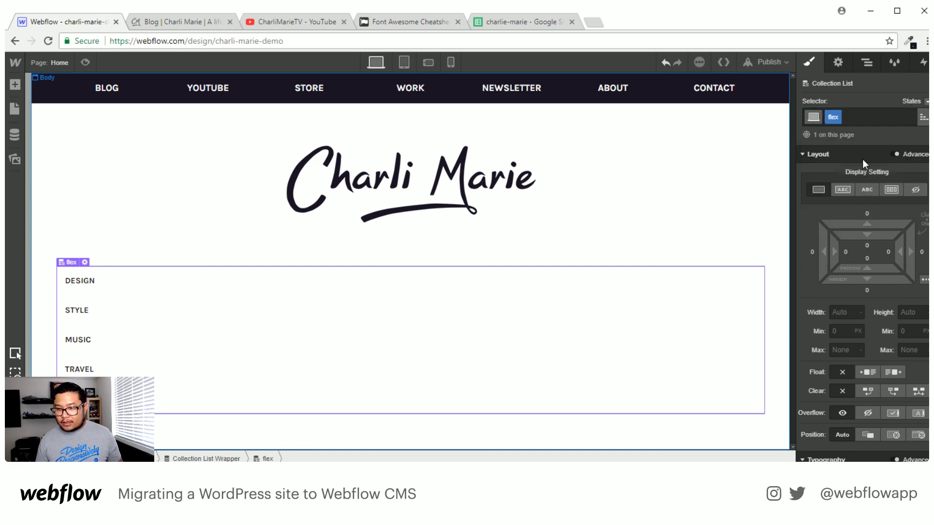
{"action": "left_click", "coordinate": [892, 189]}
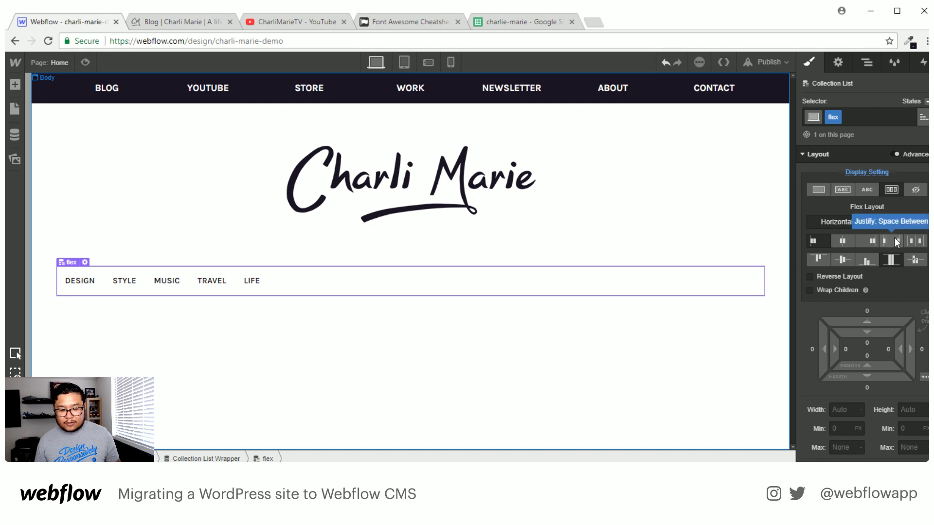
Give the Collection Item inside the flex list a new class named flex child and make it expand to fill the available space.
{"action": "left_click", "coordinate": [62, 285]}
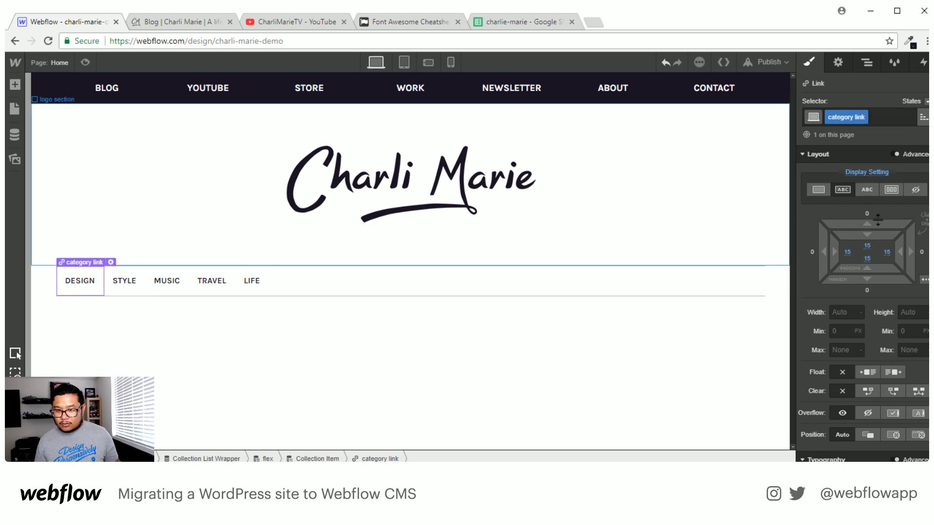
{"action": "key", "text": "z"}
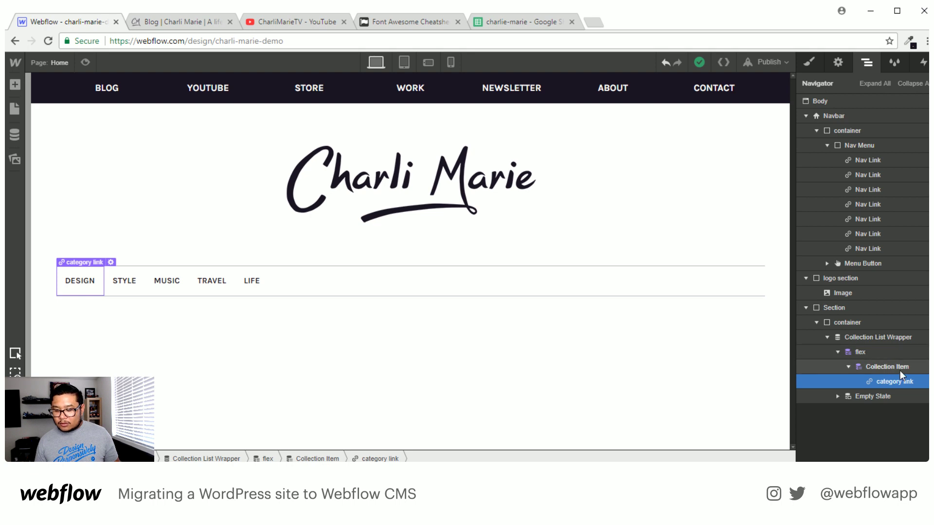
{"action": "left_click", "coordinate": [871, 350]}
{"action": "left_click", "coordinate": [808, 64]}
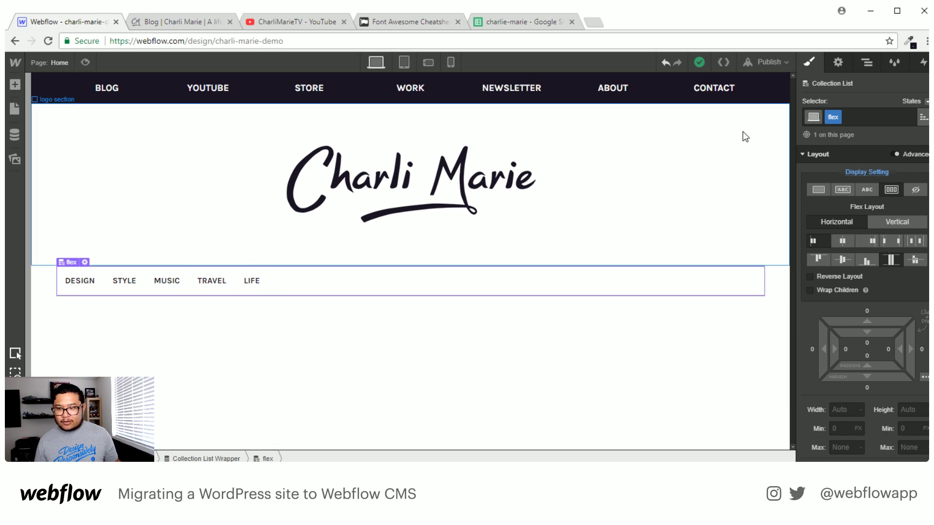
{"action": "left_click", "coordinate": [857, 64]}
{"action": "left_click", "coordinate": [885, 367]}
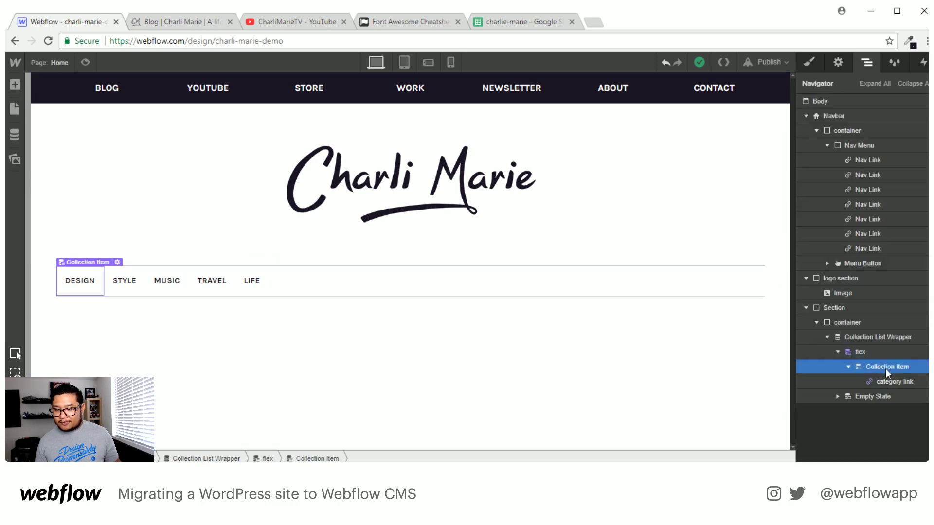
{"action": "key", "text": "s"}
{"action": "left_click", "coordinate": [870, 117]}
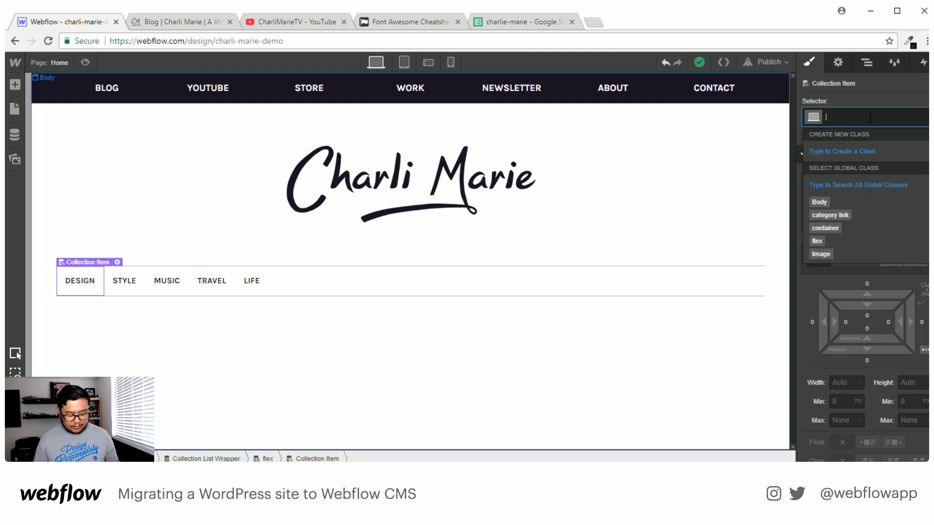
{"action": "type", "text": "flex child"}
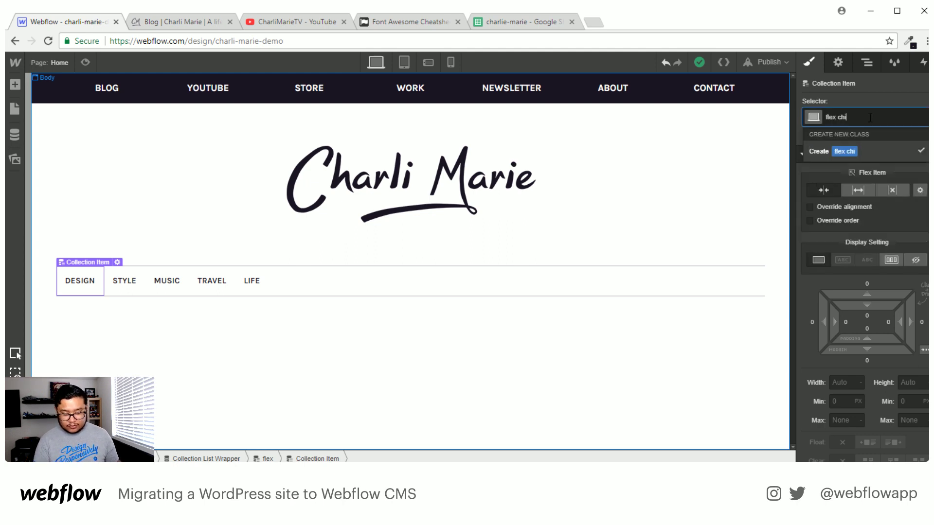
{"action": "key", "text": "Return"}
{"action": "left_click", "coordinate": [856, 193]}
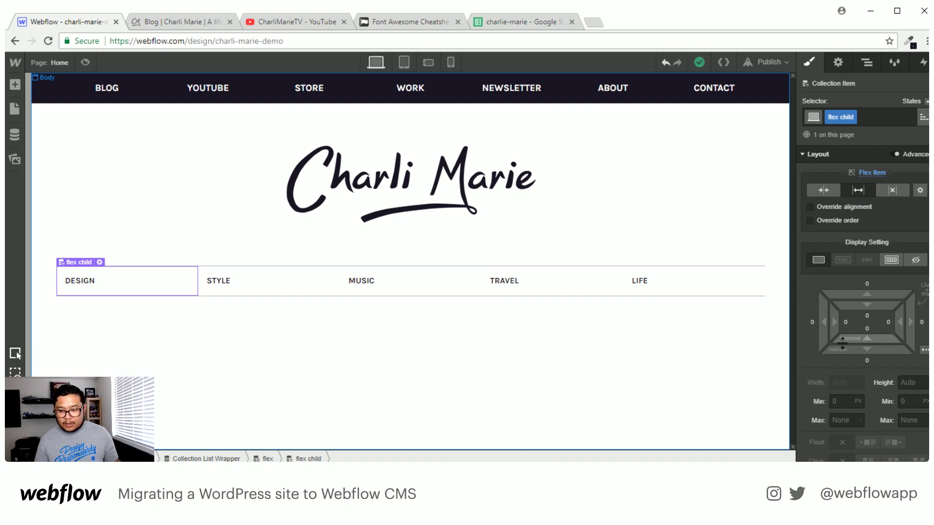
Center the text of the flex child items and set the category link's display to block.
{"action": "scroll", "coordinate": [847, 379], "scroll_direction": "down", "scroll_amount": 5}
{"action": "left_click", "coordinate": [835, 417]}
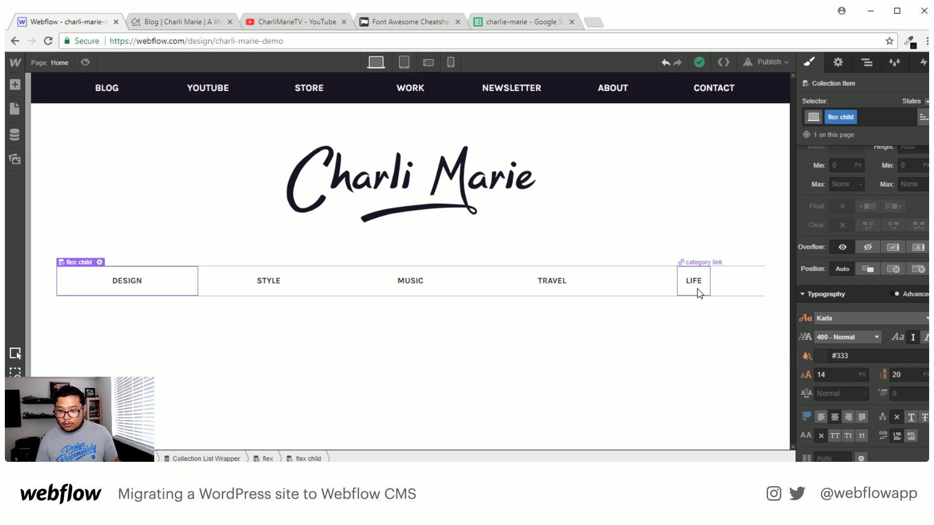
{"action": "left_click", "coordinate": [697, 288]}
{"action": "scroll", "coordinate": [872, 357], "scroll_direction": "up", "scroll_amount": 3}
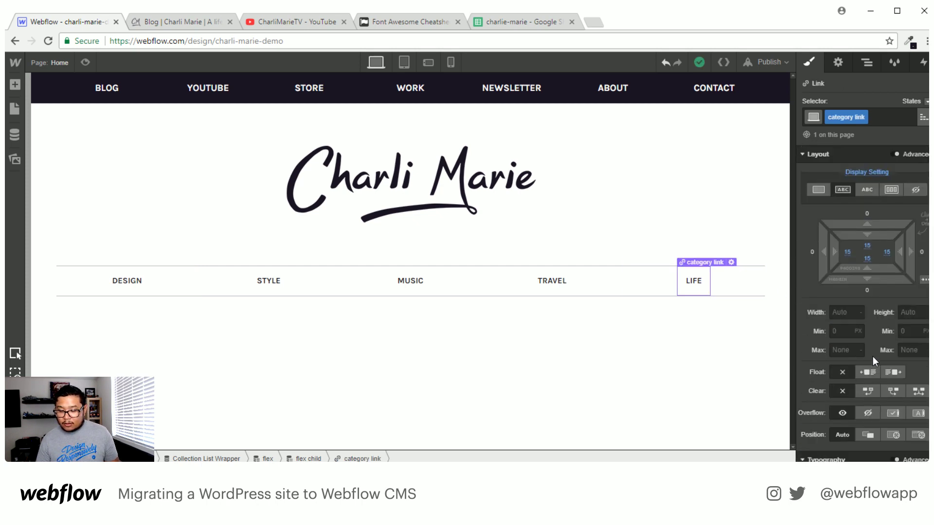
{"action": "left_click", "coordinate": [813, 190]}
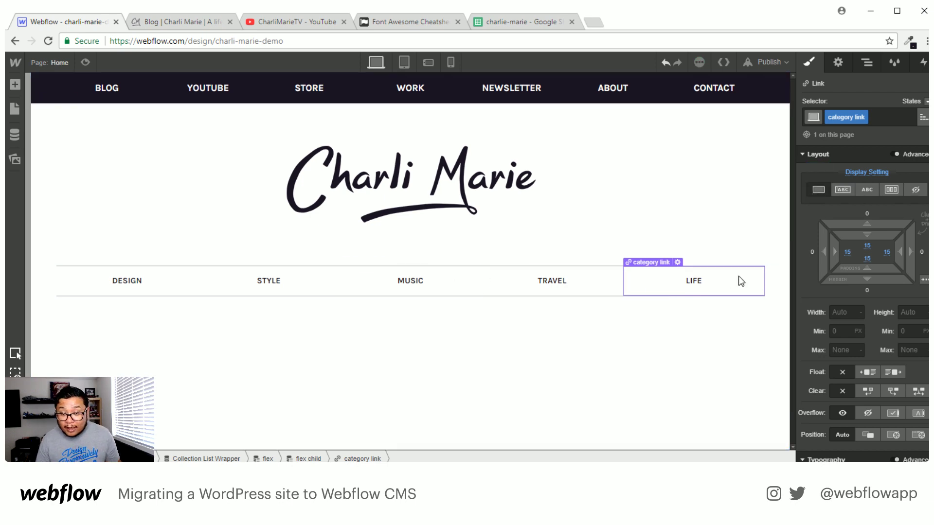
Set the font color of the category link's Hover state to the purple swatch.
{"action": "left_click", "coordinate": [924, 103]}
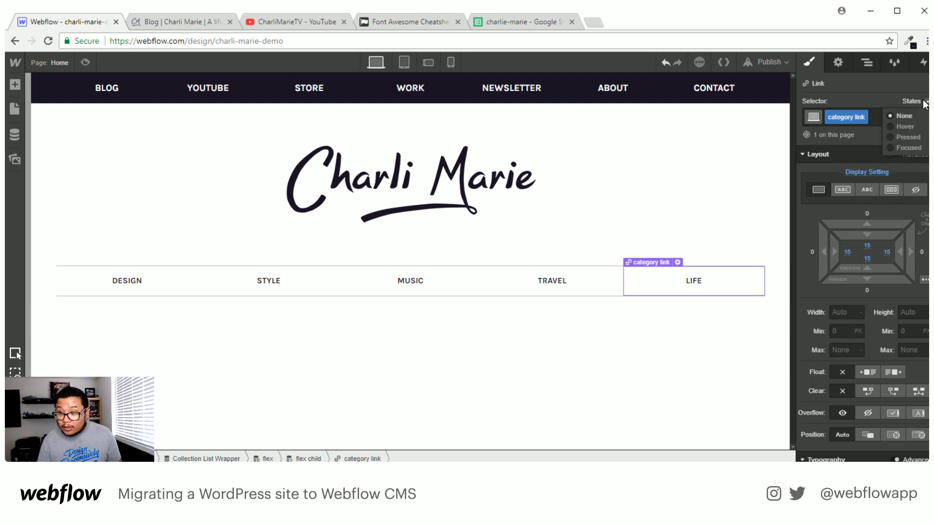
{"action": "left_click", "coordinate": [912, 126]}
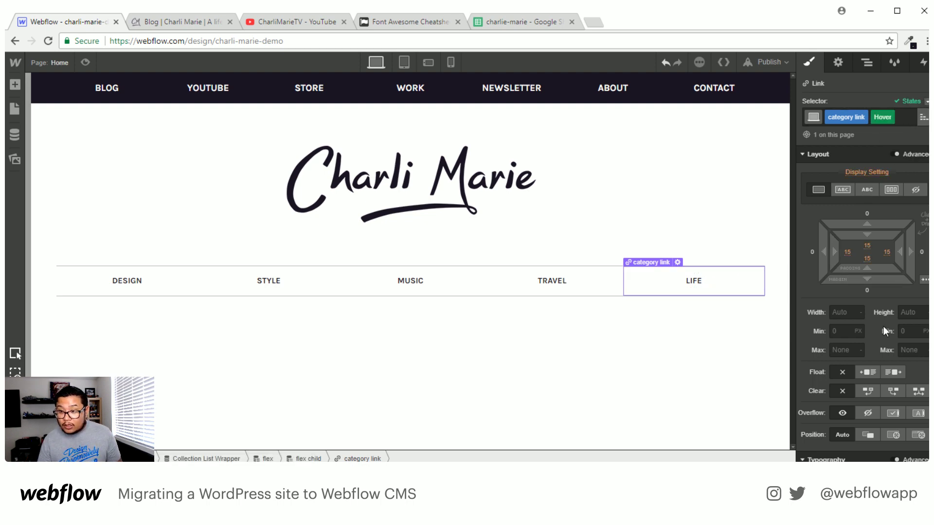
{"action": "scroll", "coordinate": [883, 326], "scroll_direction": "down", "scroll_amount": 7}
{"action": "scroll", "coordinate": [881, 271], "scroll_direction": "up", "scroll_amount": 1}
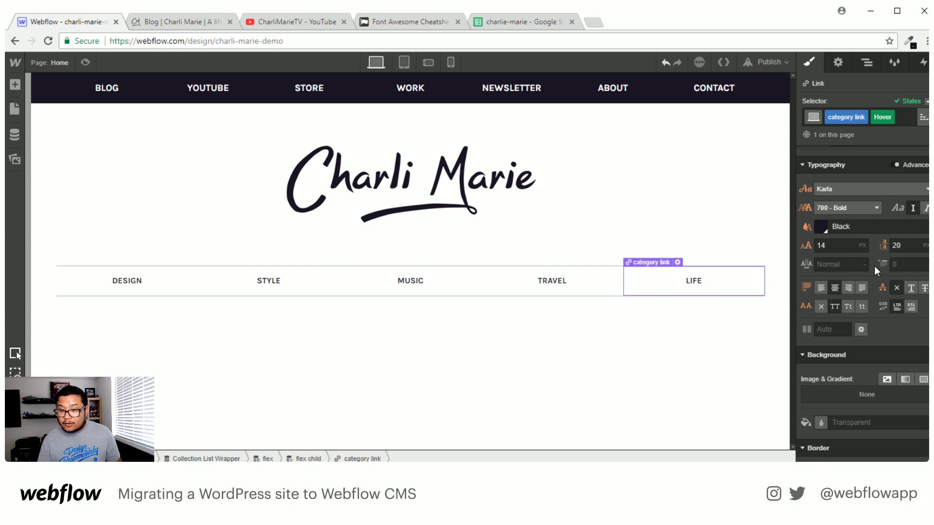
{"action": "left_click", "coordinate": [821, 227]}
{"action": "left_click", "coordinate": [853, 378]}
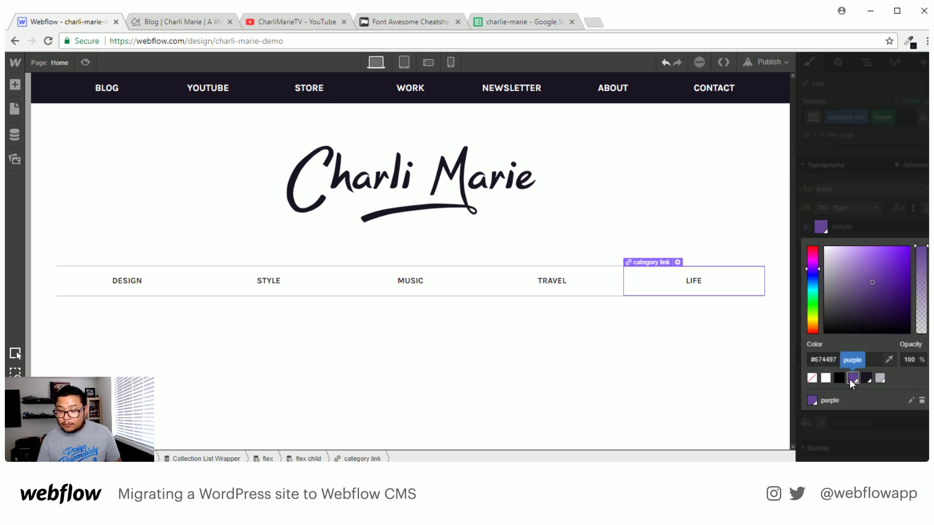
{"action": "left_click", "coordinate": [877, 203]}
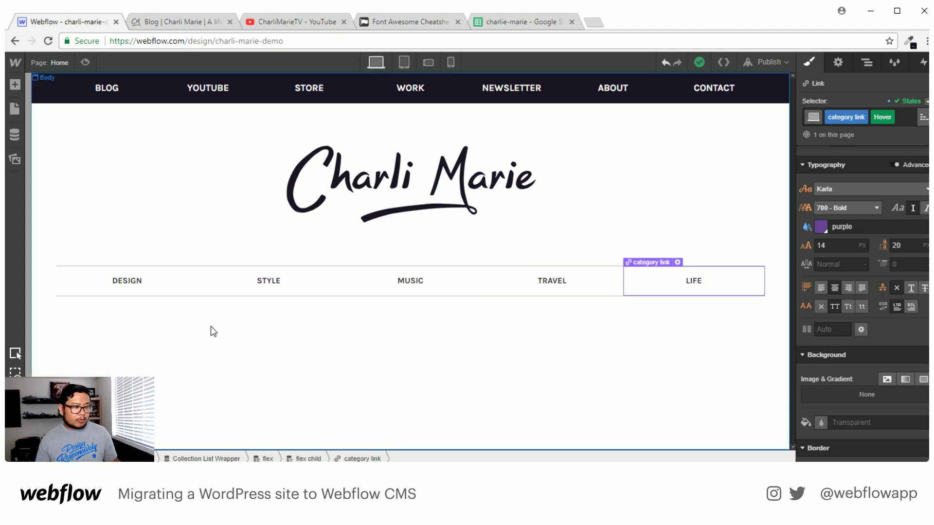
Add a new Section to the page body below the category navigation.
{"action": "left_click", "coordinate": [340, 357]}
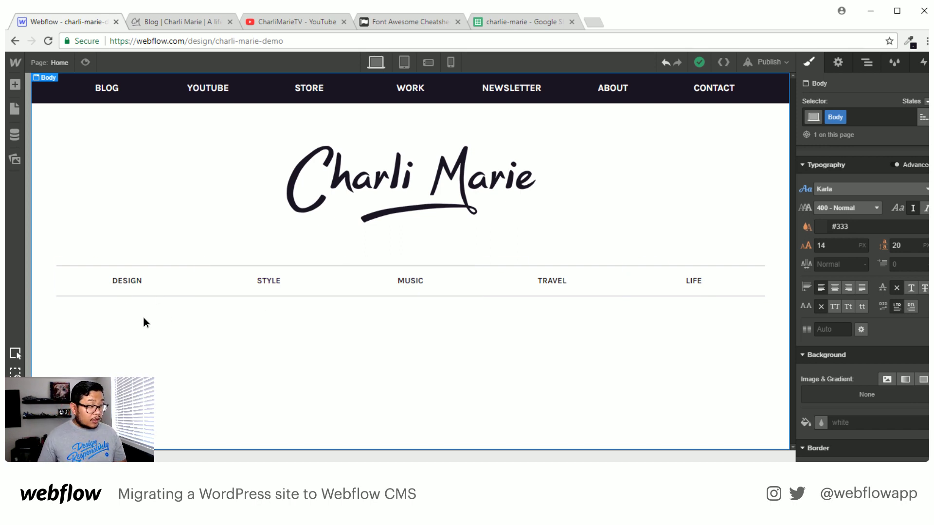
{"action": "key", "text": "a"}
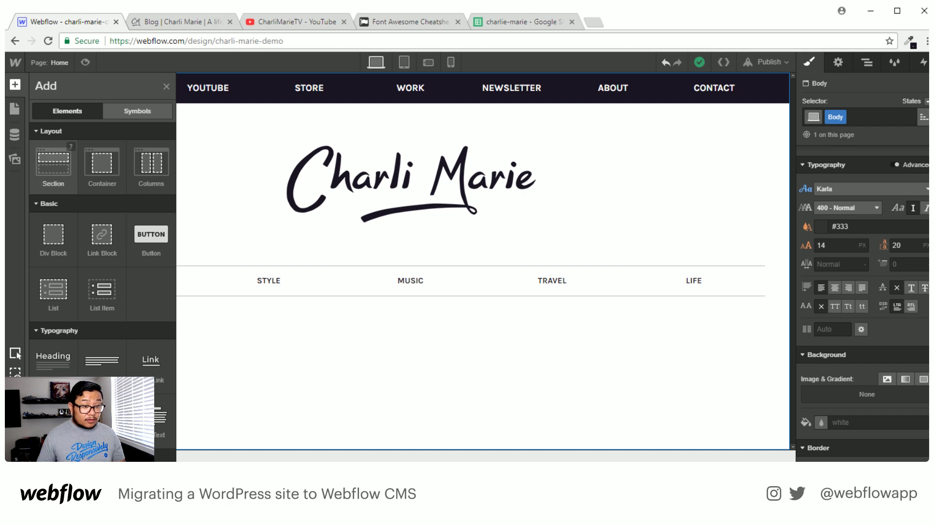
{"action": "left_click", "coordinate": [56, 174]}
{"action": "key", "text": "a"}
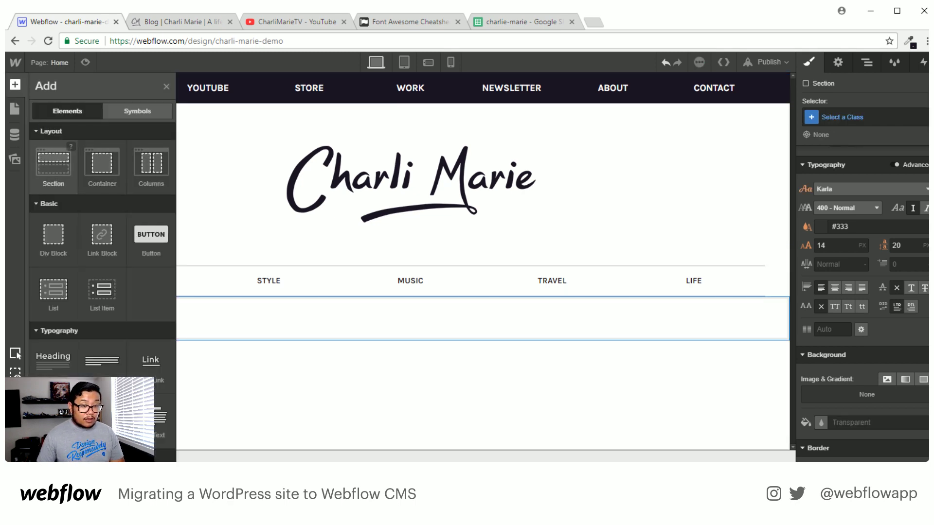
{"action": "left_click", "coordinate": [53, 163]}
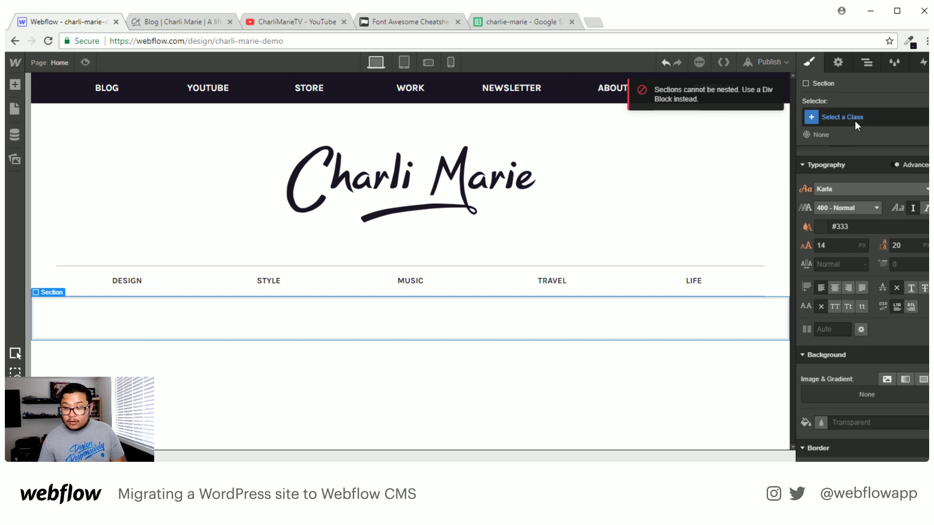
Rename the logo section's class to section.
{"action": "left_click", "coordinate": [182, 228]}
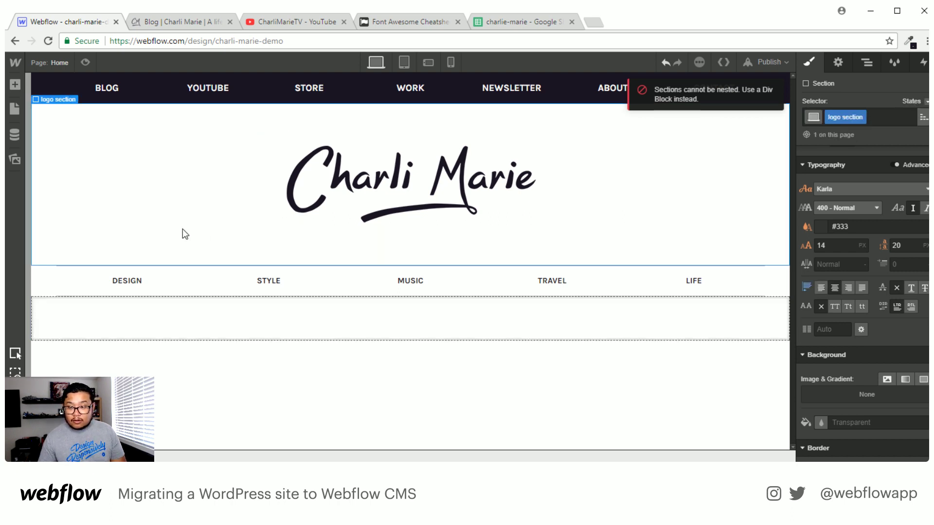
{"action": "scroll", "coordinate": [846, 320], "scroll_direction": "up", "scroll_amount": 5}
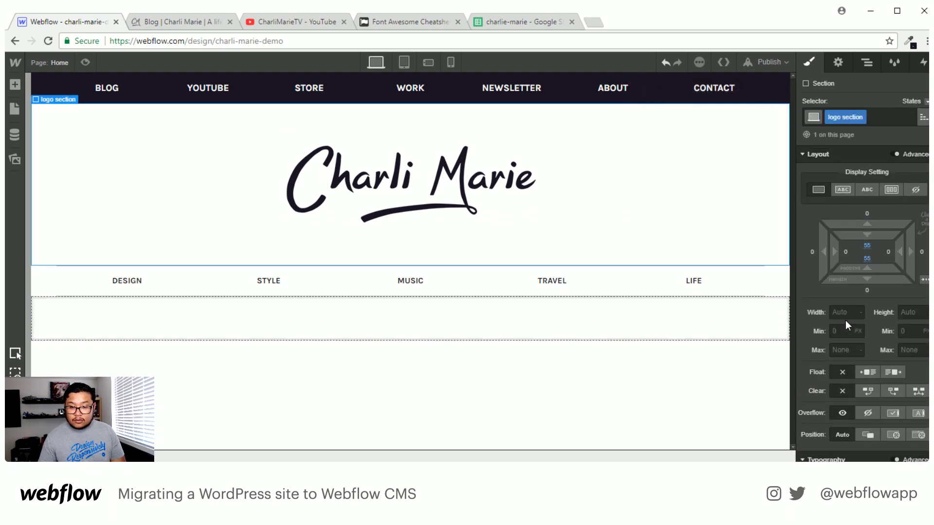
{"action": "double_click", "coordinate": [839, 118]}
{"action": "type", "text": "section"}
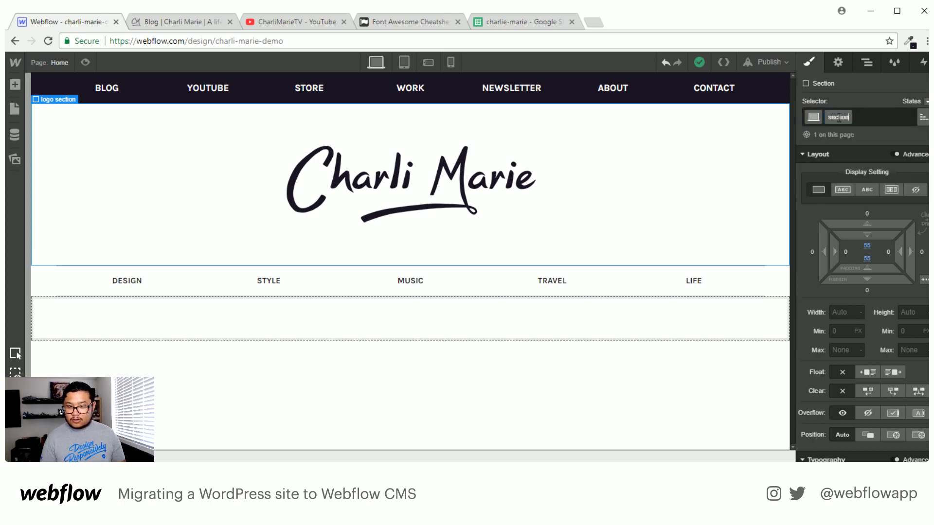
{"action": "key", "text": "Return"}
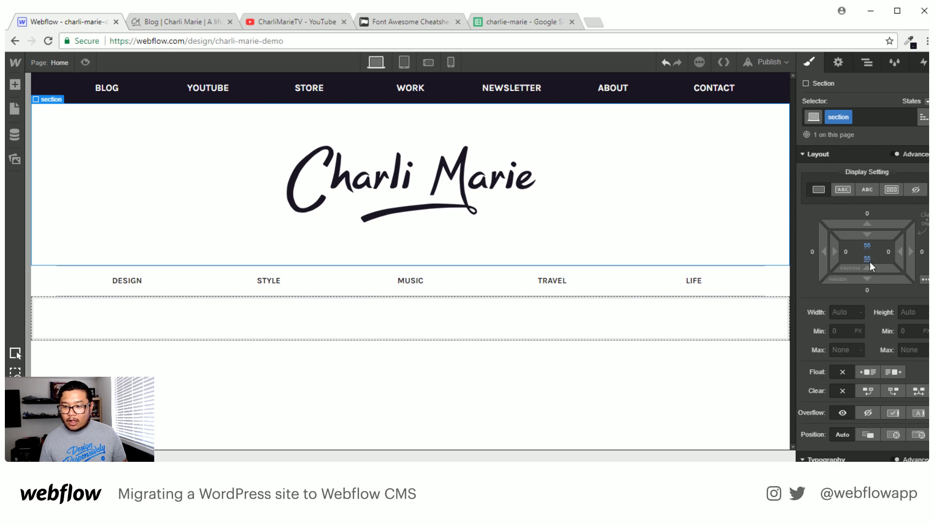
{"action": "left_click_drag", "start_coordinate": [864, 253], "coordinate": [865, 243]}
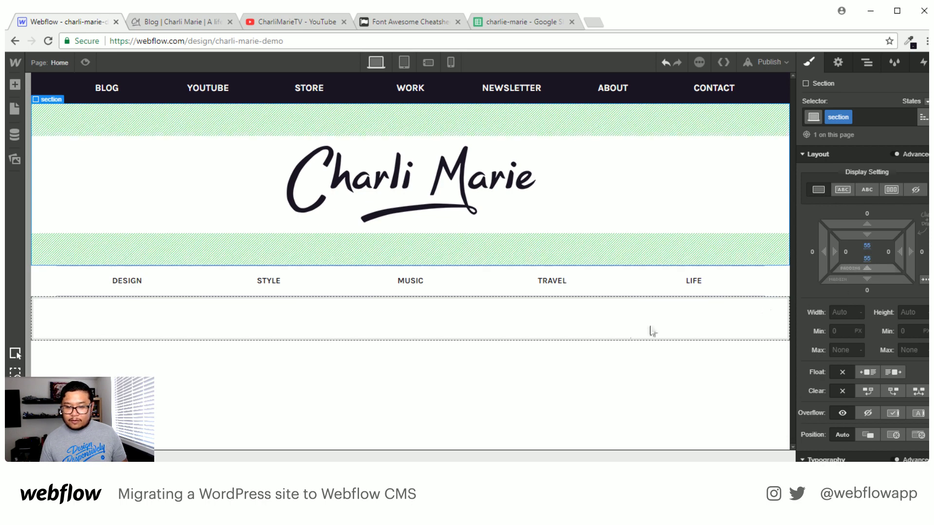
Apply the existing section class to the new empty section below the category links.
{"action": "left_click", "coordinate": [573, 330]}
{"action": "left_click", "coordinate": [862, 119]}
{"action": "type", "text": "sec"}
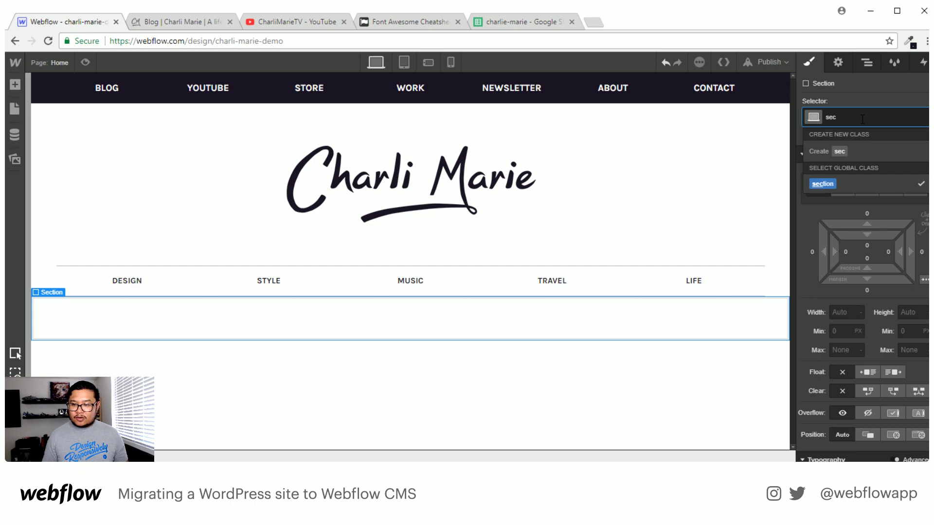
{"action": "left_click", "coordinate": [822, 183]}
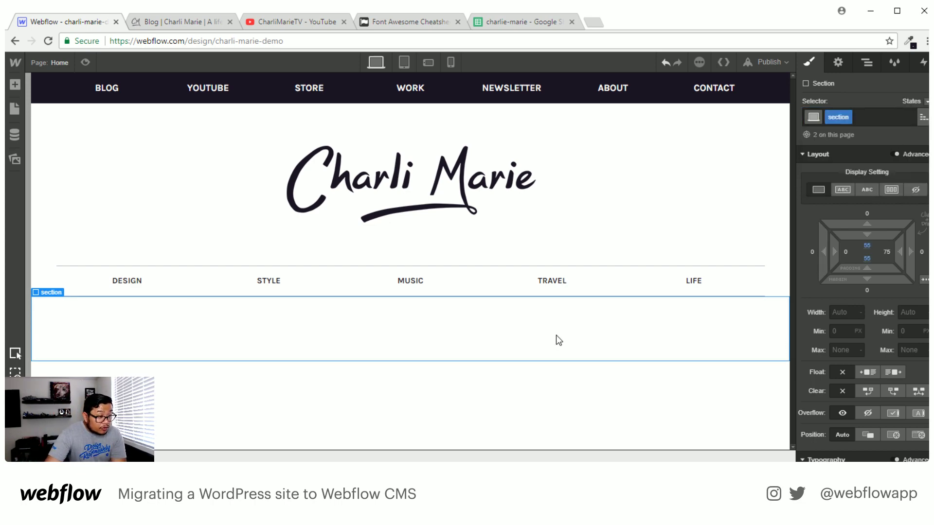
Add a Div Block inside the empty section below the category links and apply the existing container class to it.
{"action": "left_click", "coordinate": [15, 84]}
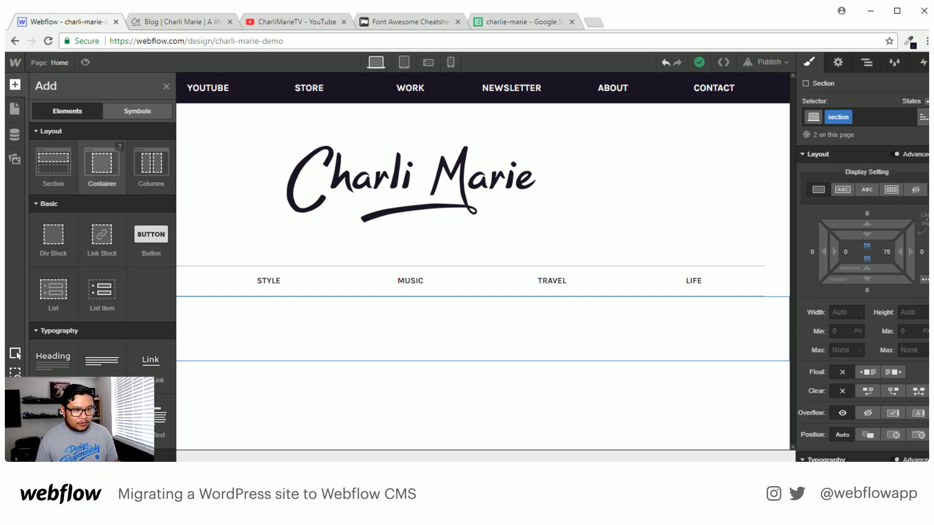
{"action": "left_click_drag", "start_coordinate": [53, 236], "coordinate": [321, 360]}
{"action": "left_click", "coordinate": [847, 116]}
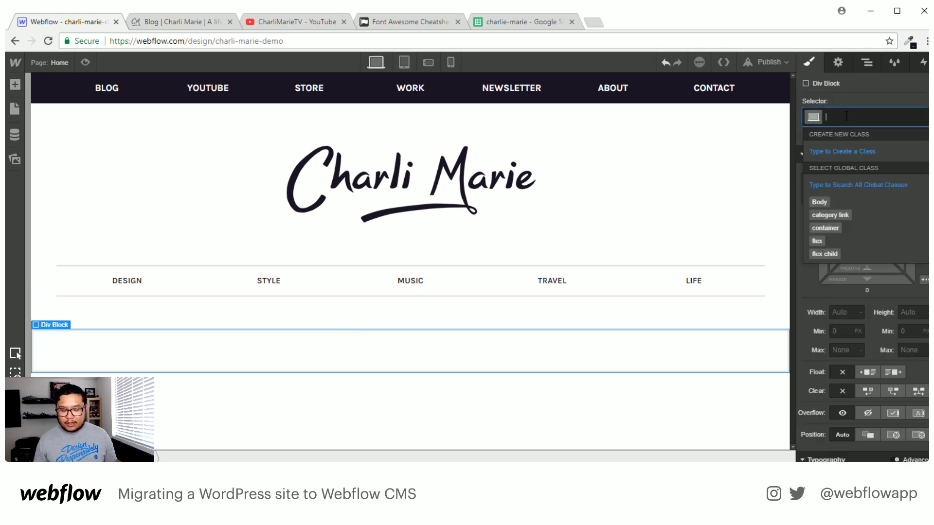
{"action": "type", "text": "cont"}
{"action": "key", "text": "Down"}
{"action": "key", "text": "Return"}
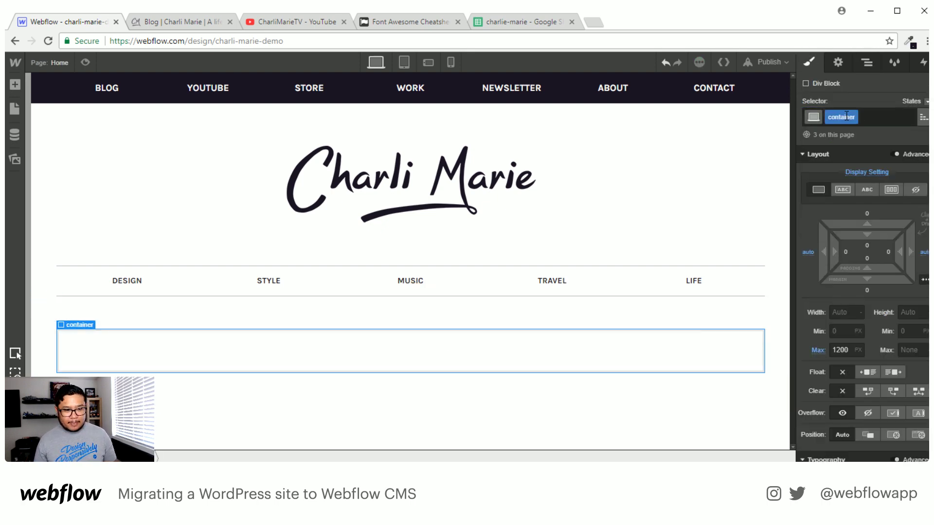
{"action": "left_click", "coordinate": [883, 120]}
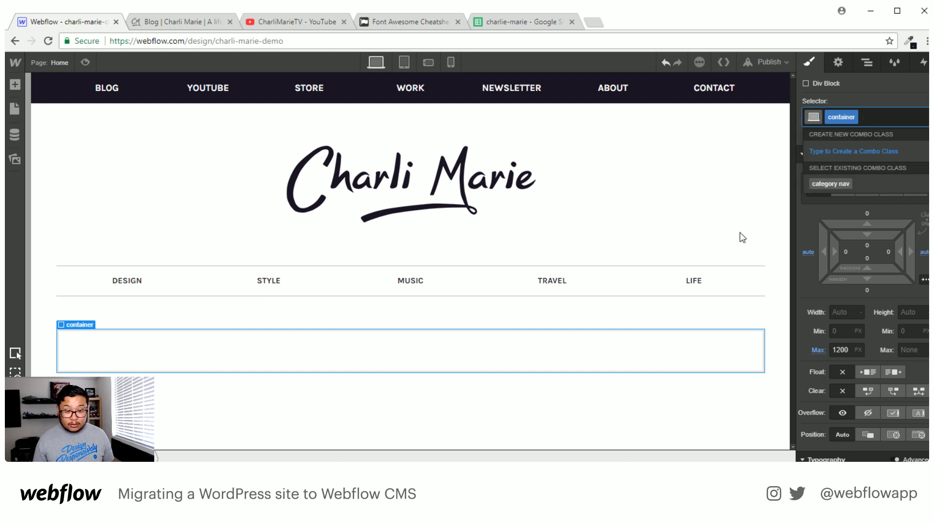
{"action": "left_click", "coordinate": [503, 354]}
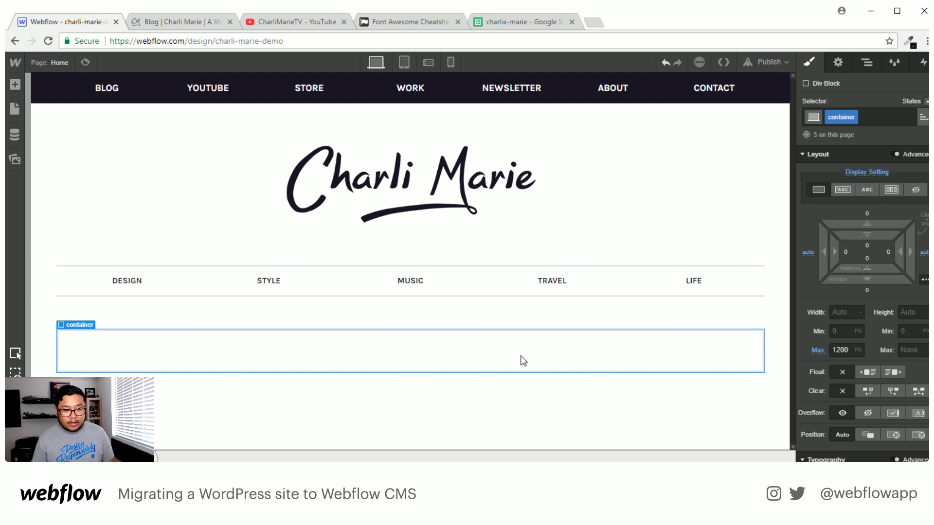
Add a Div Block inside the new container and apply the existing flex class to it.
{"action": "key", "text": "a"}
{"action": "left_click", "coordinate": [54, 239]}
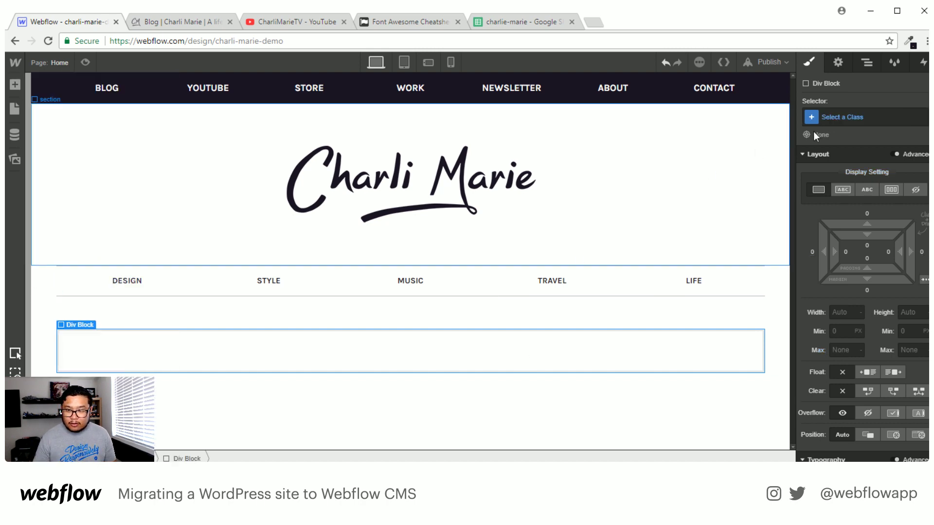
{"action": "left_click", "coordinate": [843, 117]}
{"action": "type", "text": "flex"}
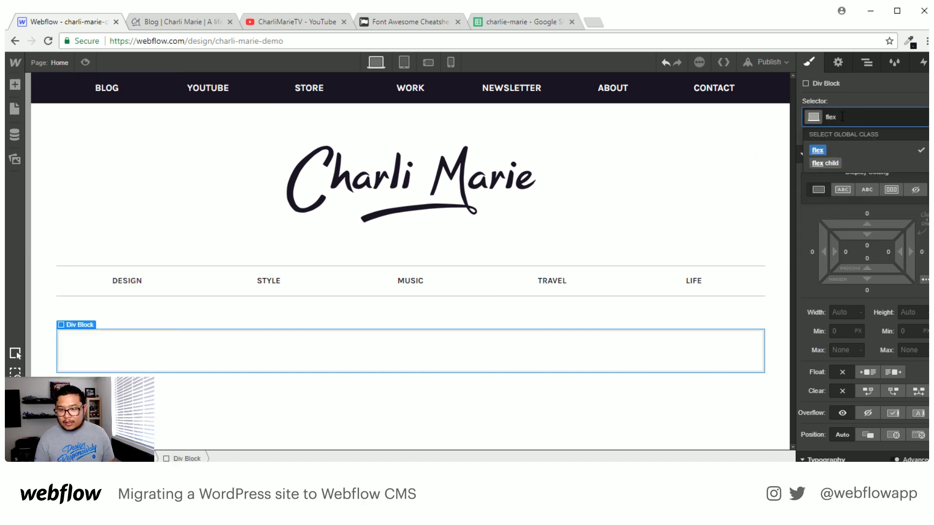
{"action": "key", "text": "Return"}
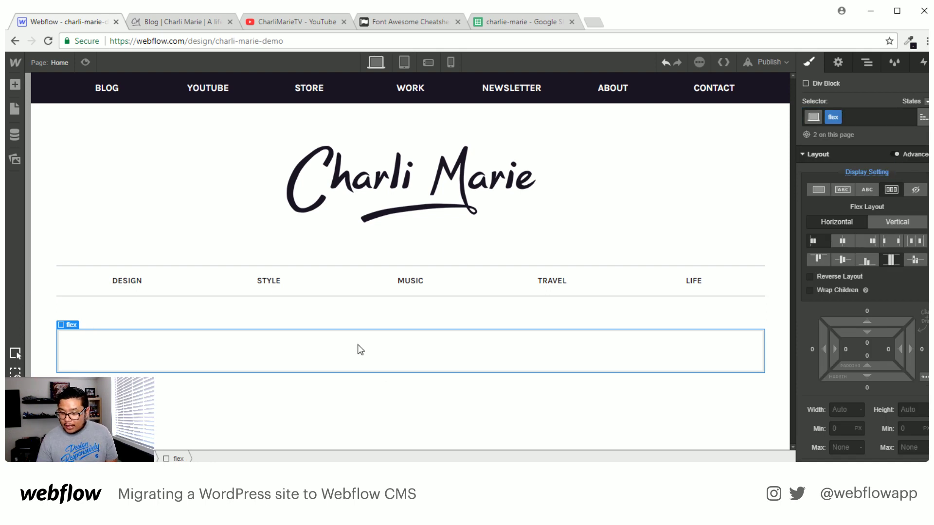
Add a Div Block inside the flex div and check the intro row layout on the original blog for reference.
{"action": "key", "text": "a"}
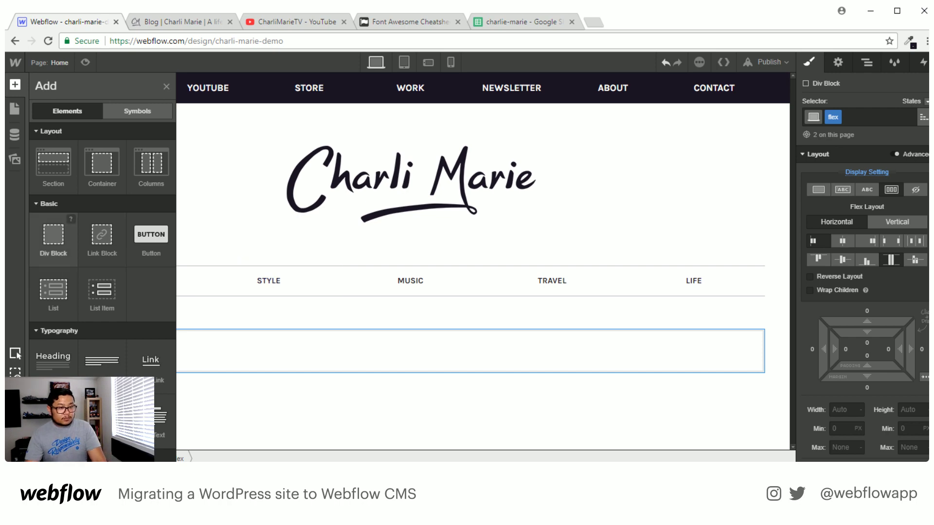
{"action": "left_click_drag", "start_coordinate": [53, 234], "coordinate": [273, 344]}
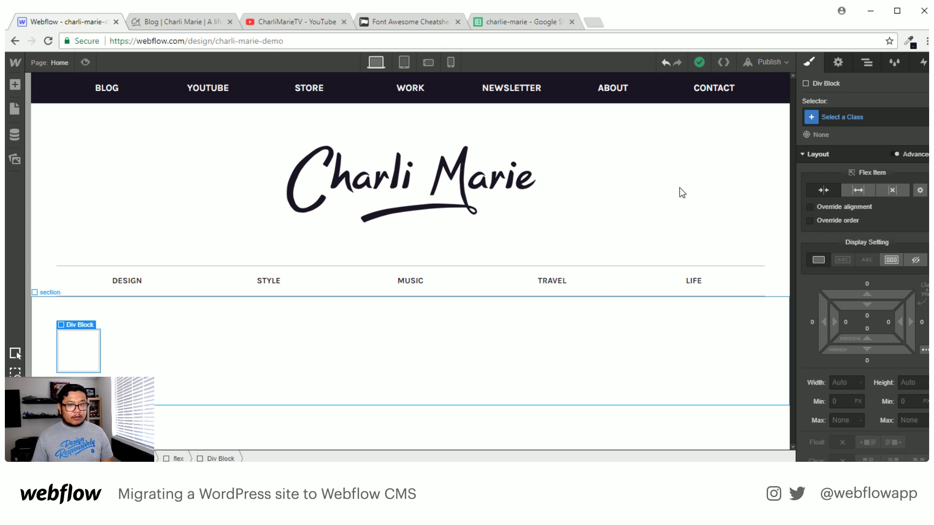
{"action": "left_click", "coordinate": [851, 117]}
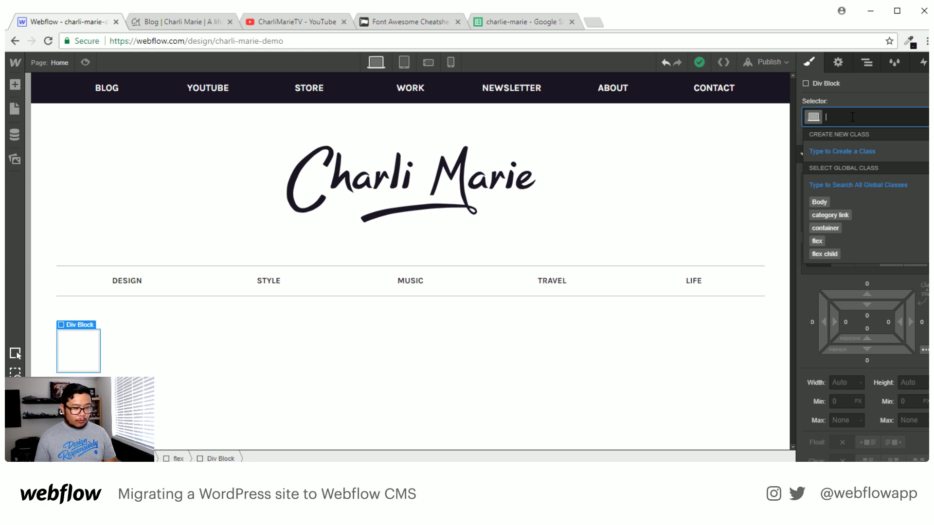
{"action": "right_click", "coordinate": [853, 116]}
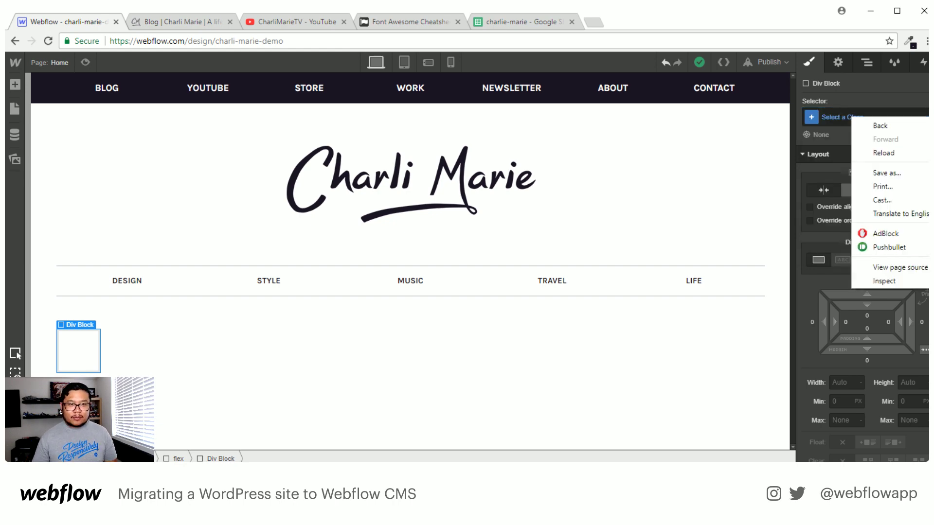
{"action": "left_click", "coordinate": [175, 22]}
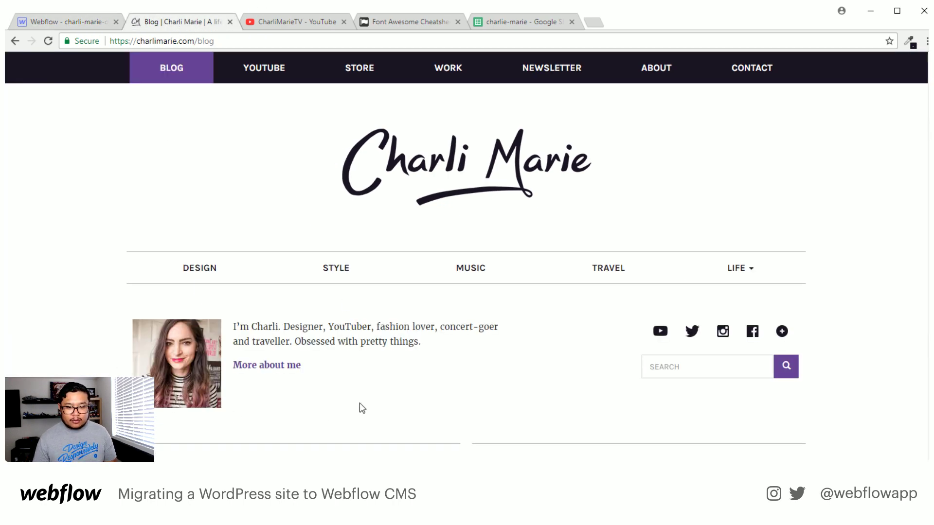
{"action": "left_click", "coordinate": [89, 25]}
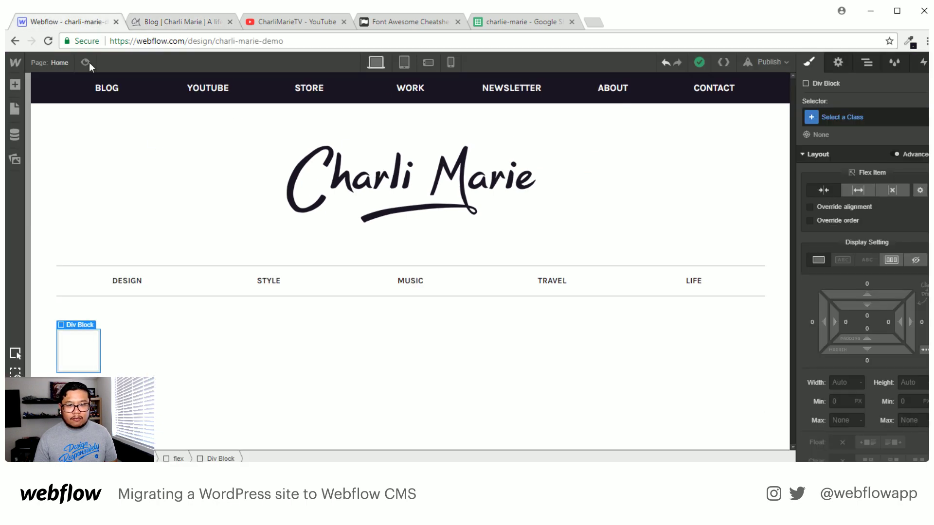
Give the new div the class flex col 1 and set its flex sizing to expand.
{"action": "left_click", "coordinate": [833, 117]}
{"action": "type", "text": "flex"}
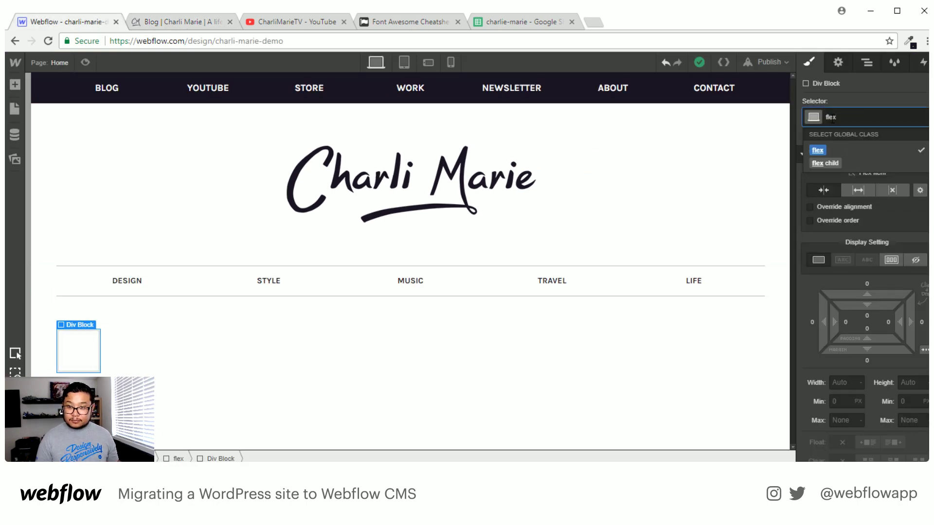
{"action": "type", "text": " col 1"}
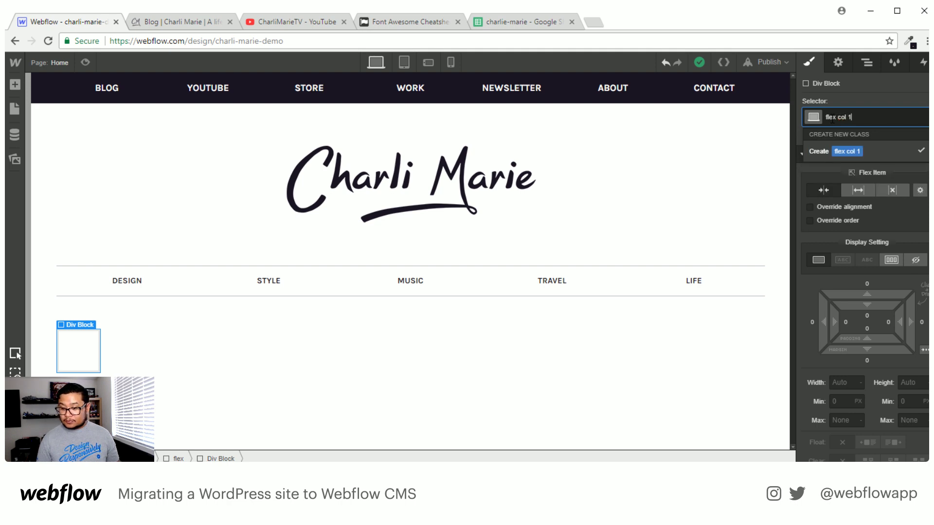
{"action": "key", "text": "Return"}
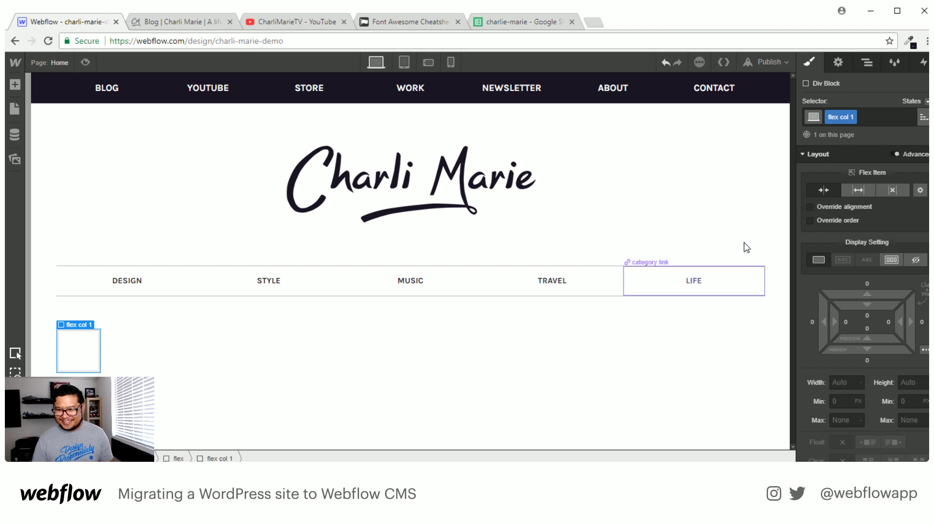
{"action": "left_click", "coordinate": [852, 188]}
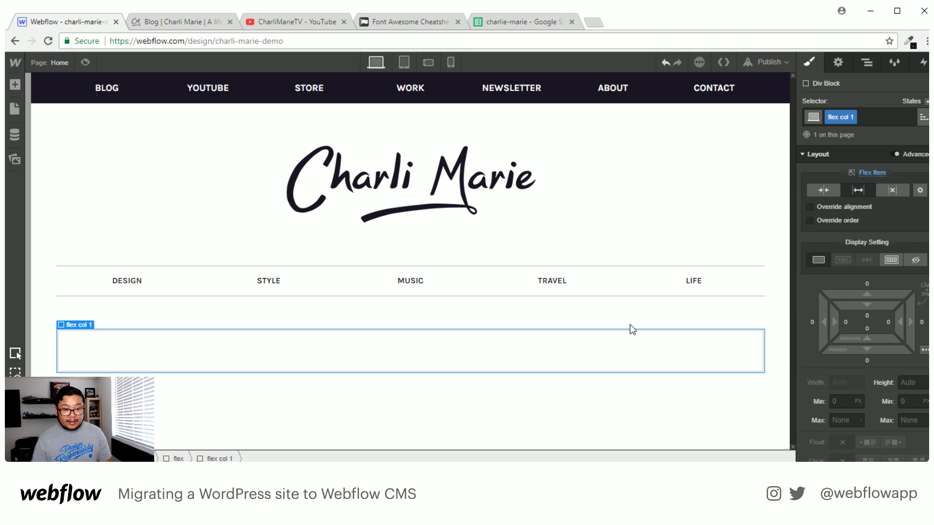
Add another Div Block and place it beside flex col 1 as its sibling within the flex div.
{"action": "key", "text": "a"}
{"action": "left_click", "coordinate": [52, 239]}
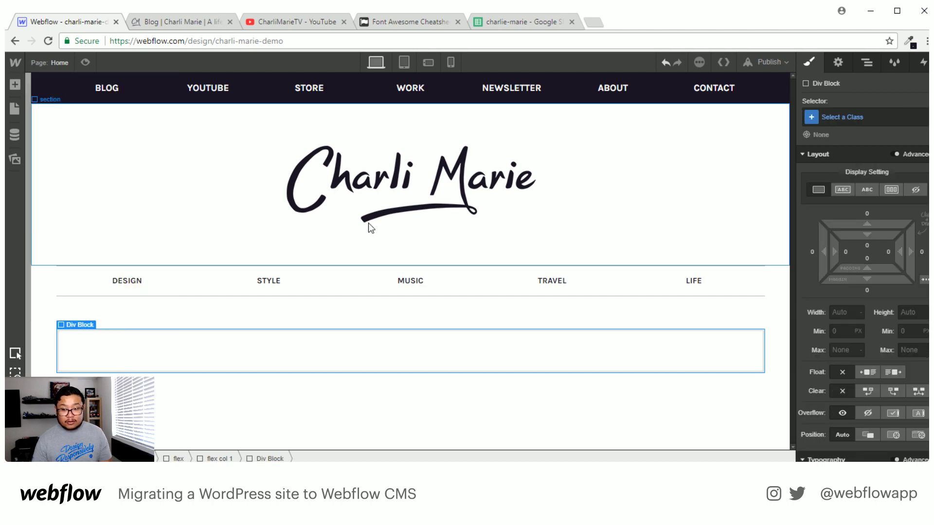
{"action": "left_click", "coordinate": [867, 62]}
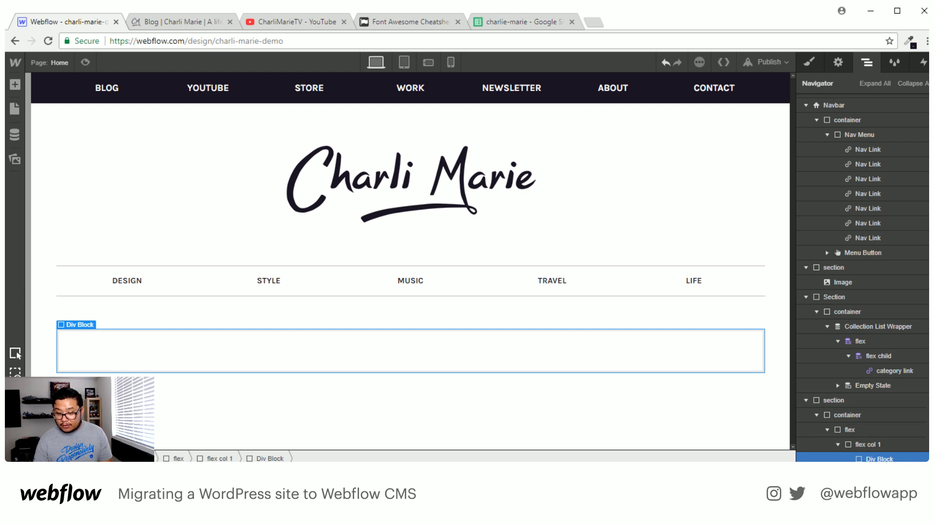
{"action": "left_click_drag", "start_coordinate": [875, 459], "coordinate": [857, 459]}
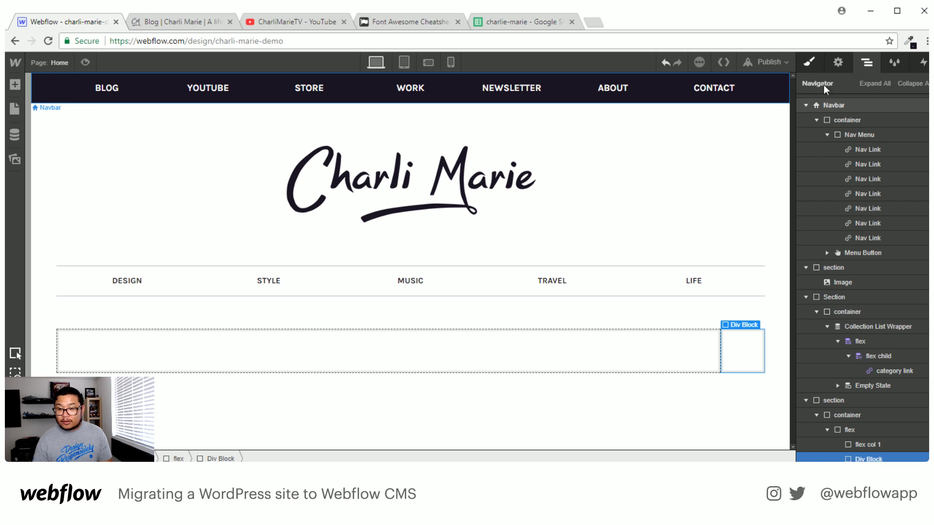
Give the second column div the class flex col 2 and set its flex sizing to expand.
{"action": "key", "text": "s"}
{"action": "left_click", "coordinate": [849, 112]}
{"action": "type", "text": "flex"}
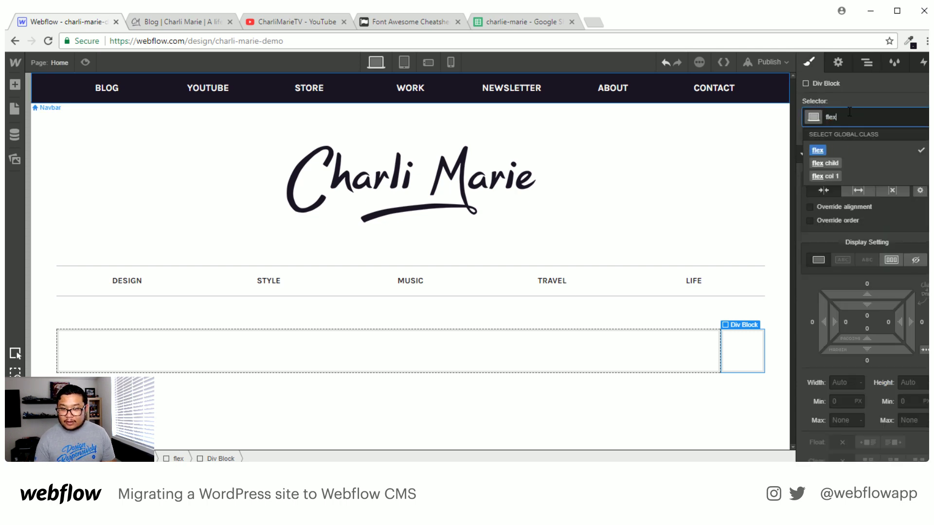
{"action": "type", "text": " col 2"}
{"action": "key", "text": "Return"}
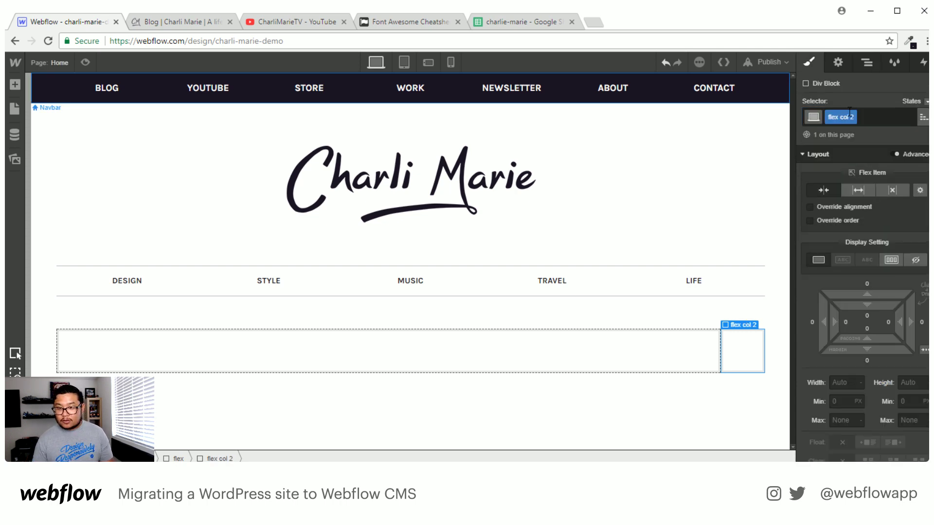
{"action": "left_click", "coordinate": [857, 191]}
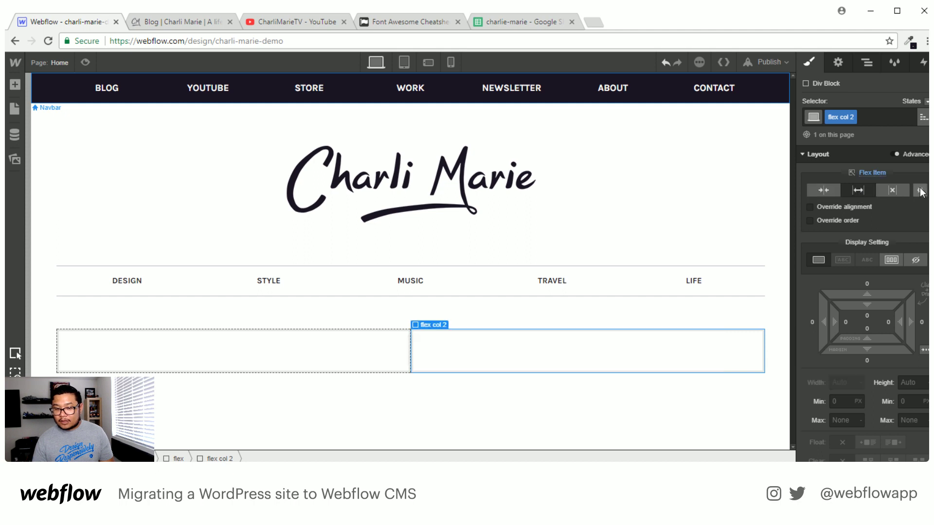
{"action": "left_click", "coordinate": [920, 190]}
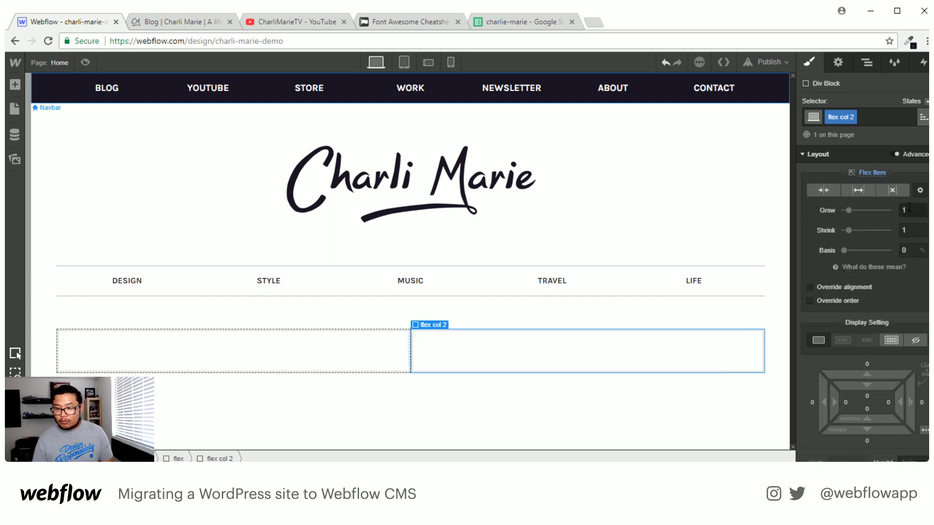
Set the flex Grow value of flex col 1 to 3.
{"action": "left_click", "coordinate": [357, 341]}
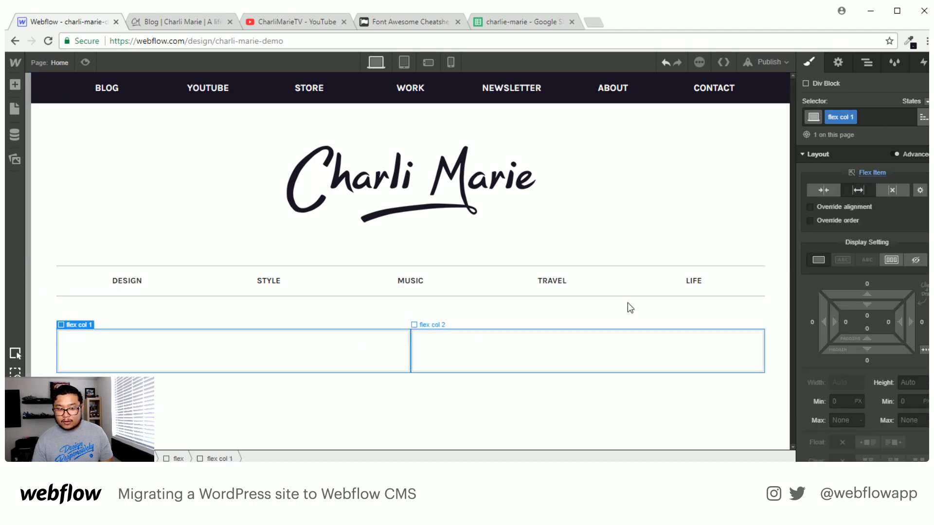
{"action": "left_click", "coordinate": [920, 190]}
{"action": "left_click", "coordinate": [909, 210]}
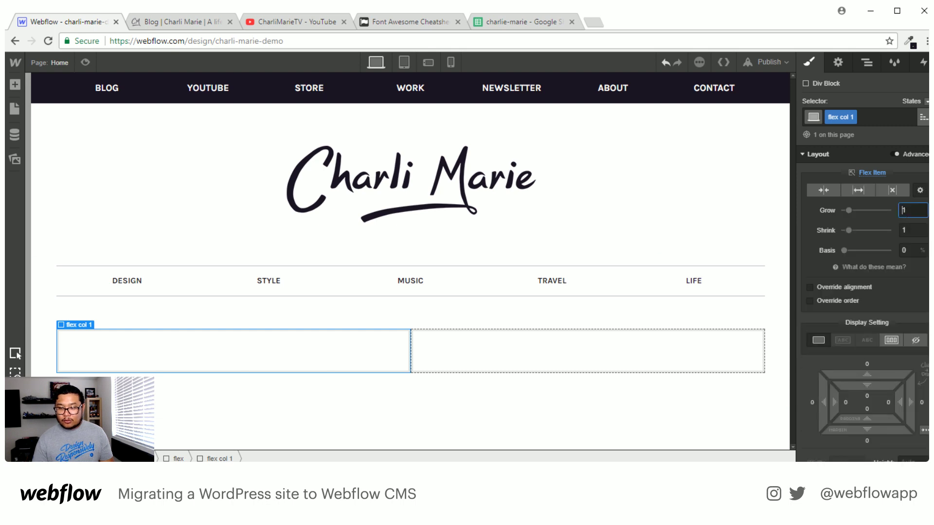
{"action": "type", "text": "2"}
{"action": "key", "text": "Up"}
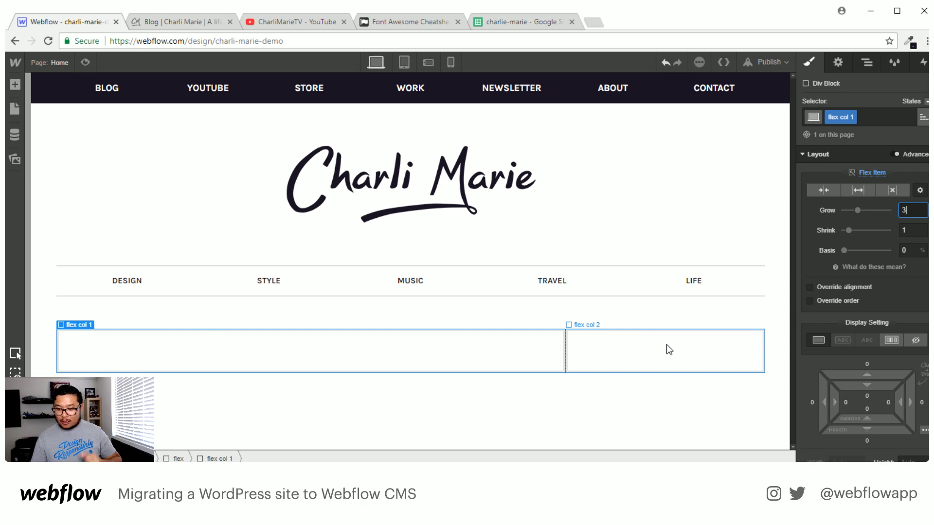
Add a Div Block inside flex col 1 and apply the existing flex class to it.
{"action": "left_click", "coordinate": [352, 360]}
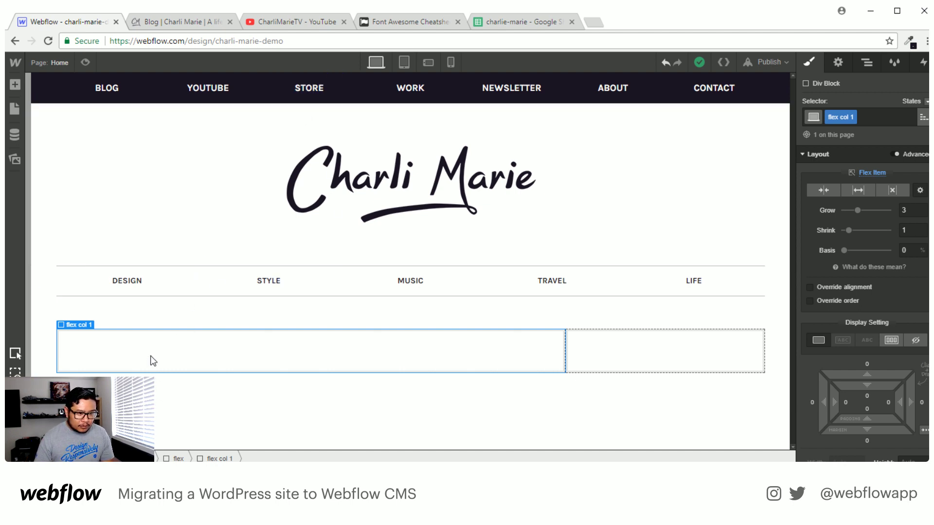
{"action": "key", "text": "a"}
{"action": "left_click", "coordinate": [53, 239]}
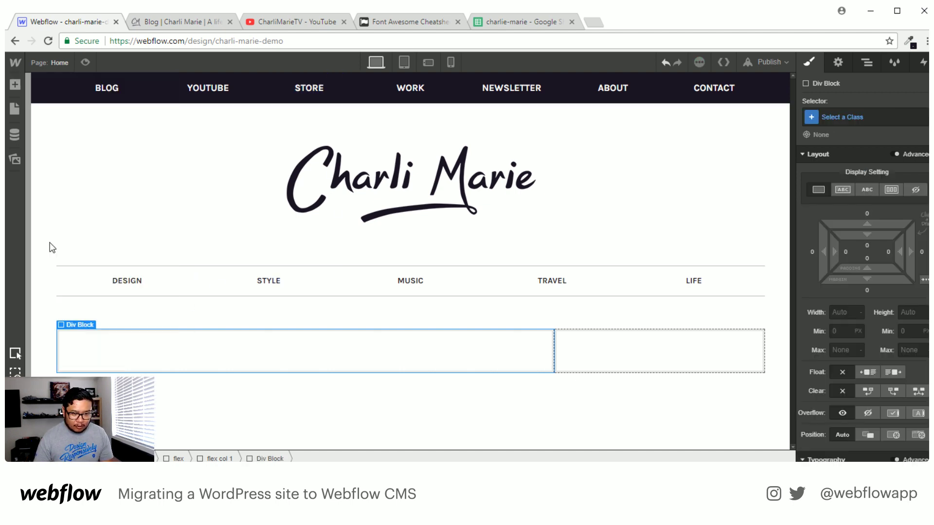
{"action": "left_click", "coordinate": [861, 67]}
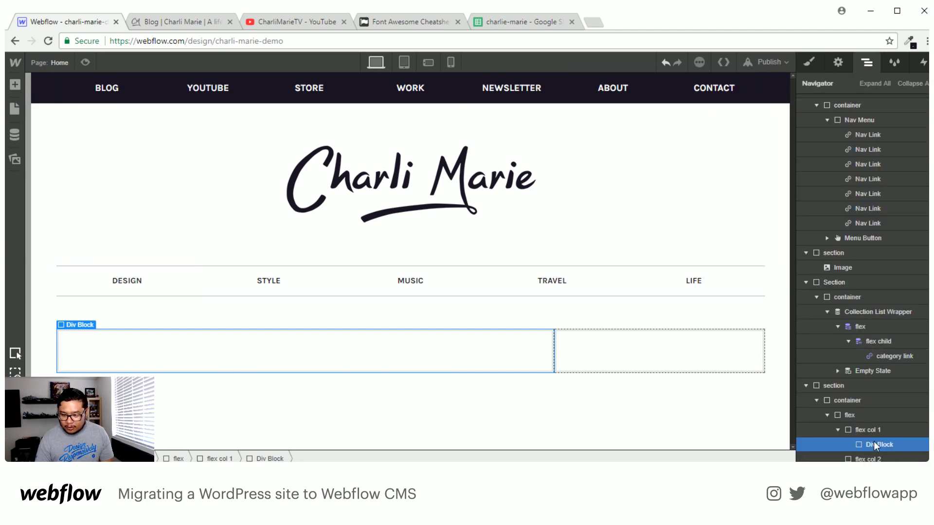
{"action": "left_click", "coordinate": [809, 61]}
{"action": "left_click", "coordinate": [860, 117]}
{"action": "type", "text": "flex"}
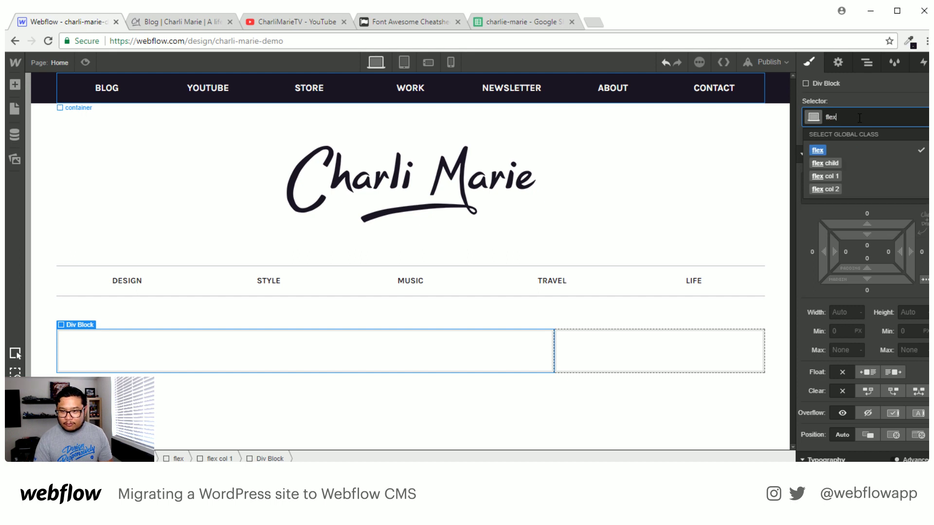
{"action": "key", "text": "Return"}
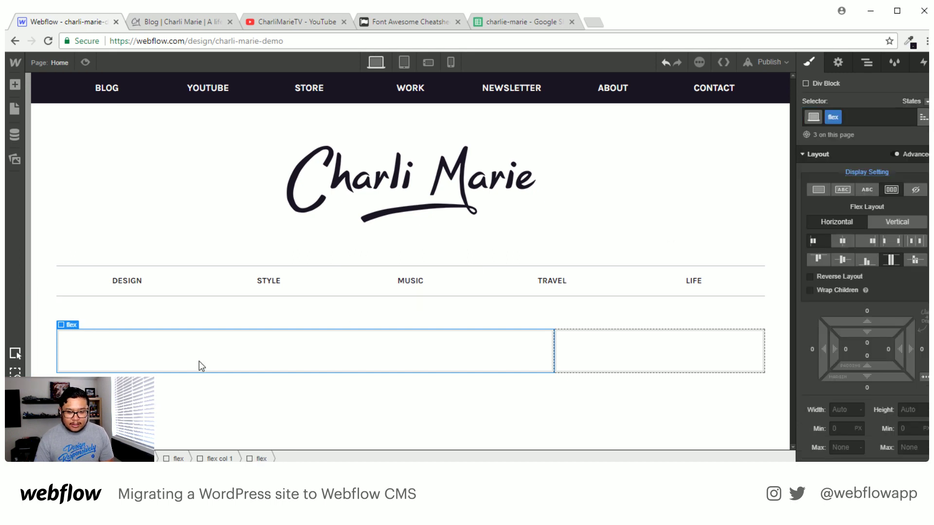
Place the portrait image from the site's assets into the flex div nested in flex col 1.
{"action": "key", "text": "a"}
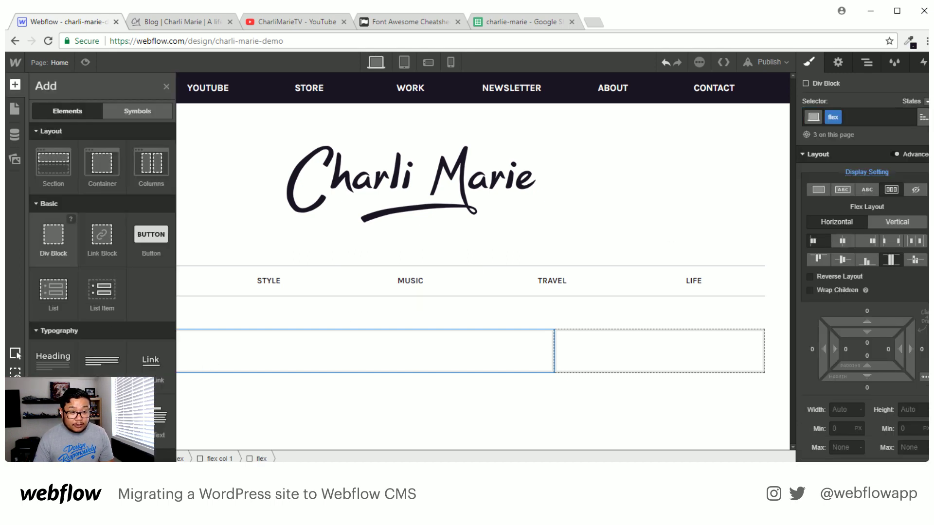
{"action": "left_click", "coordinate": [15, 159]}
{"action": "left_click_drag", "start_coordinate": [98, 142], "coordinate": [221, 341]}
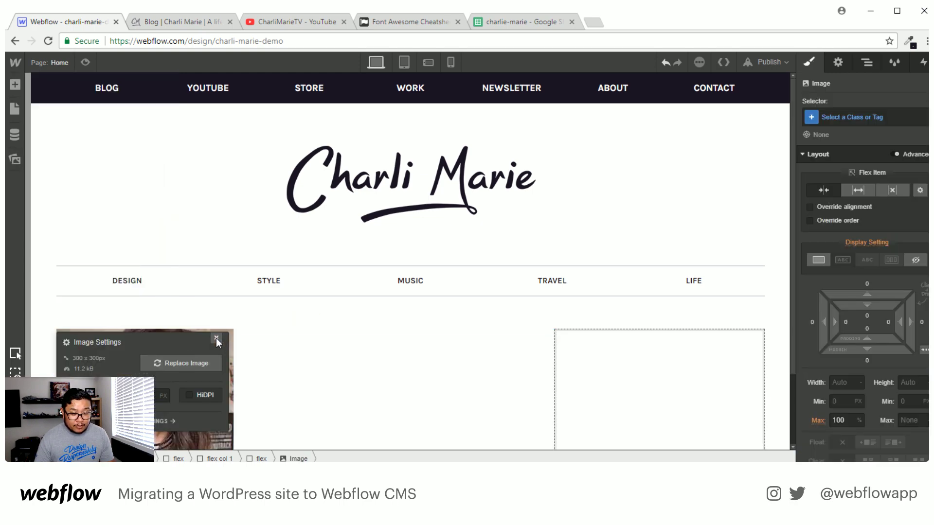
Add a Div Block beside the portrait inside the nested flex div and insert a Paragraph in it.
{"action": "scroll", "coordinate": [216, 328], "scroll_direction": "down", "scroll_amount": 2}
{"action": "key", "text": "a"}
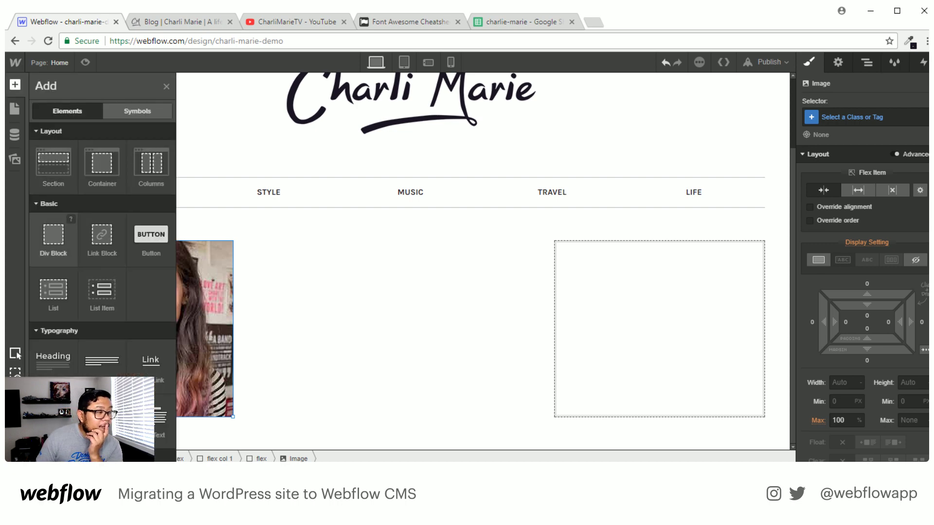
{"action": "left_click_drag", "start_coordinate": [53, 236], "coordinate": [277, 259]}
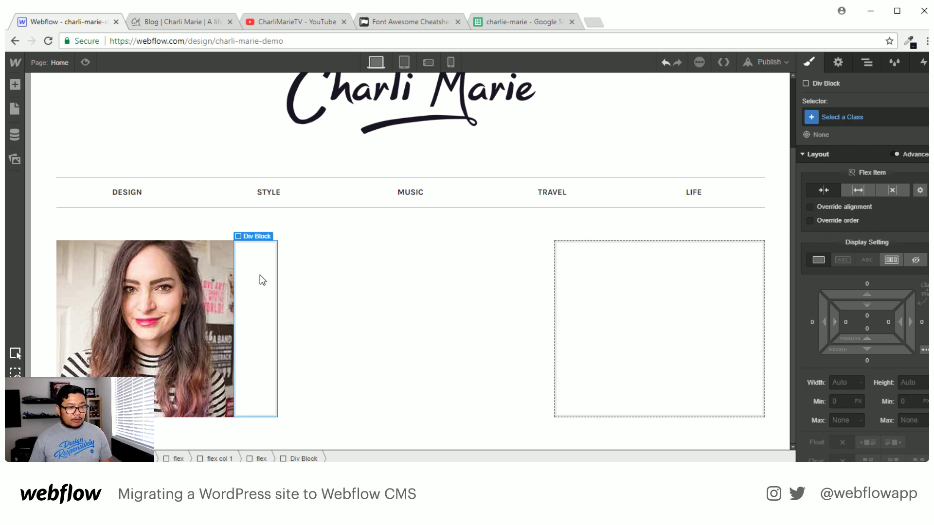
{"action": "key", "text": "a"}
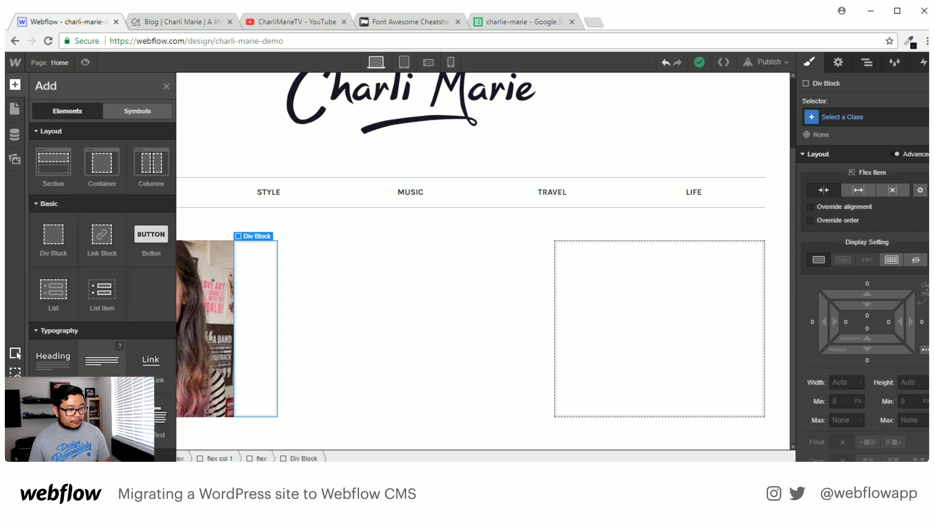
{"action": "left_click", "coordinate": [102, 360]}
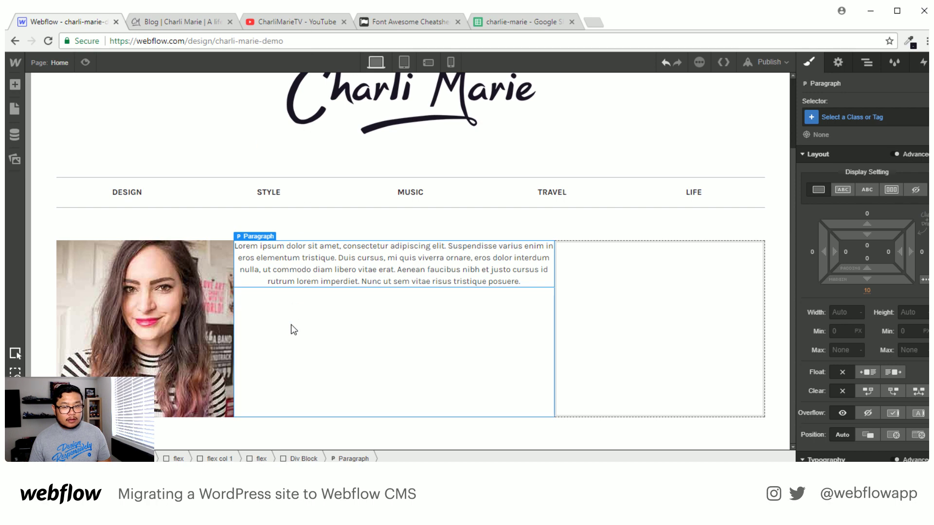
Replace the placeholder paragraph with the intro text copied from the live Charli Marie blog, starting "I'm Charli. Designer, YouTuber".
{"action": "left_click", "coordinate": [190, 24]}
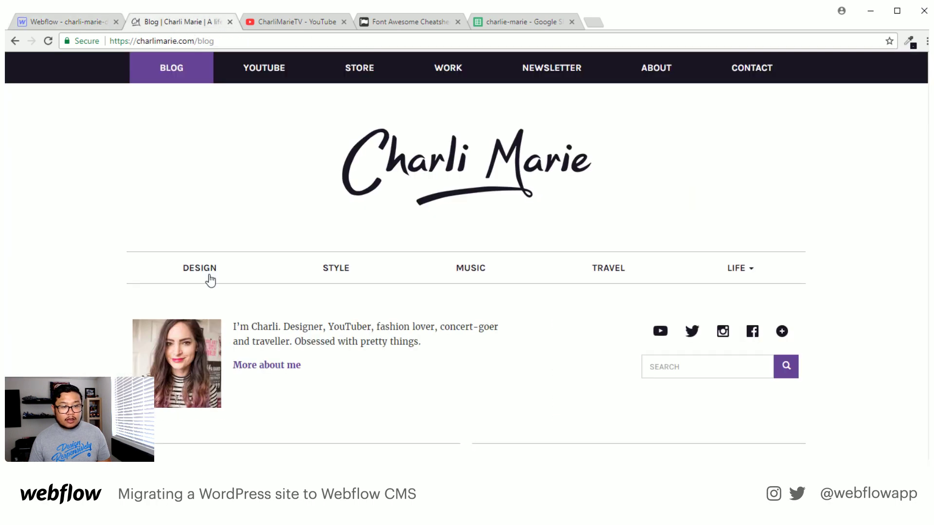
{"action": "triple_click", "coordinate": [356, 330]}
{"action": "key", "text": "ctrl+c"}
{"action": "left_click", "coordinate": [92, 23]}
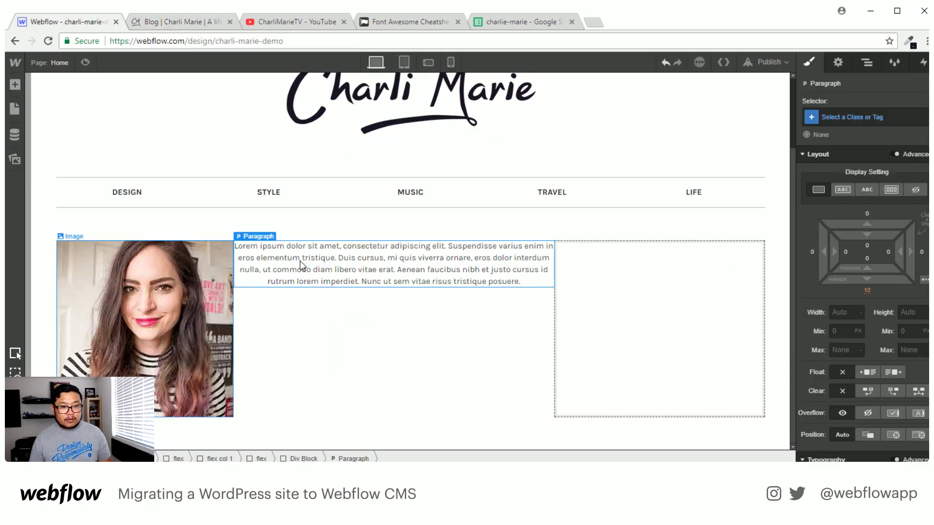
{"action": "triple_click", "coordinate": [335, 251]}
{"action": "key", "text": "ctrl+v"}
{"action": "key", "text": "Escape"}
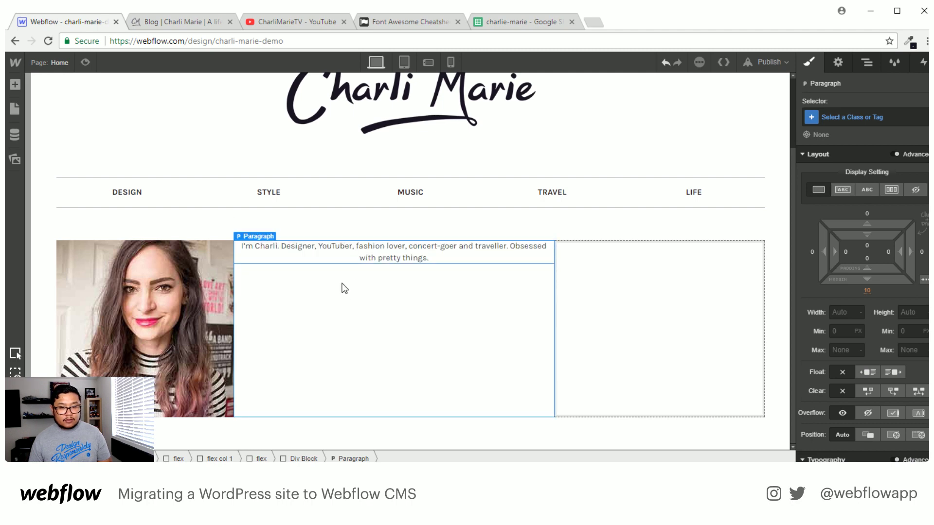
Add a Text Link below the intro paragraph and set its text to "More about me".
{"action": "left_click", "coordinate": [363, 294]}
{"action": "left_click", "coordinate": [407, 259]}
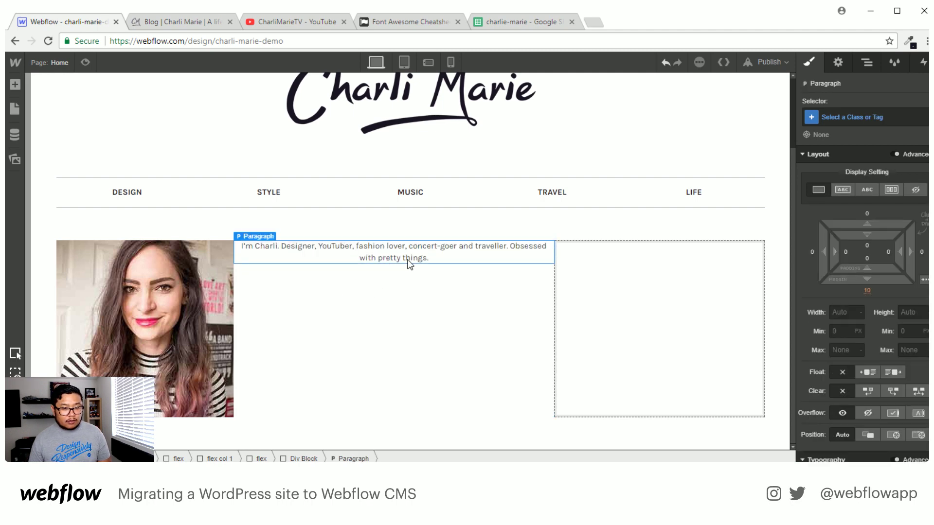
{"action": "key", "text": "a"}
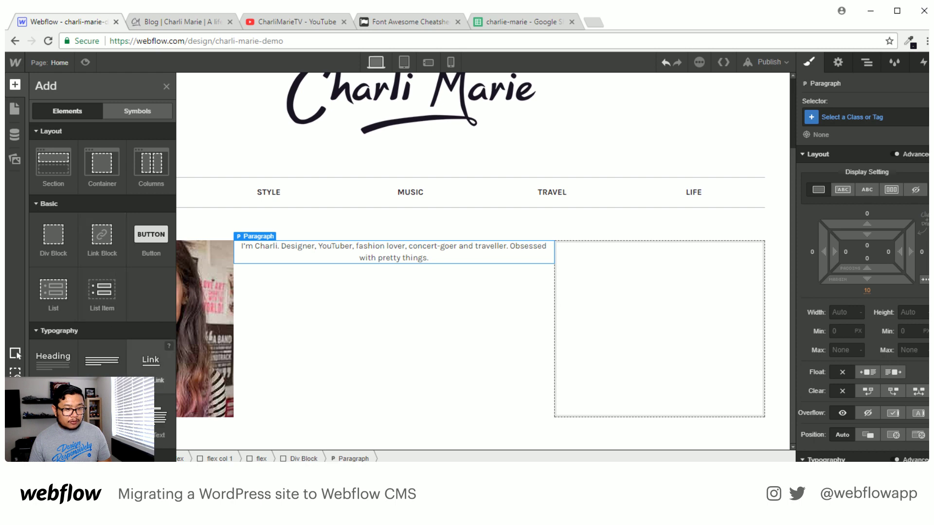
{"action": "left_click", "coordinate": [150, 360]}
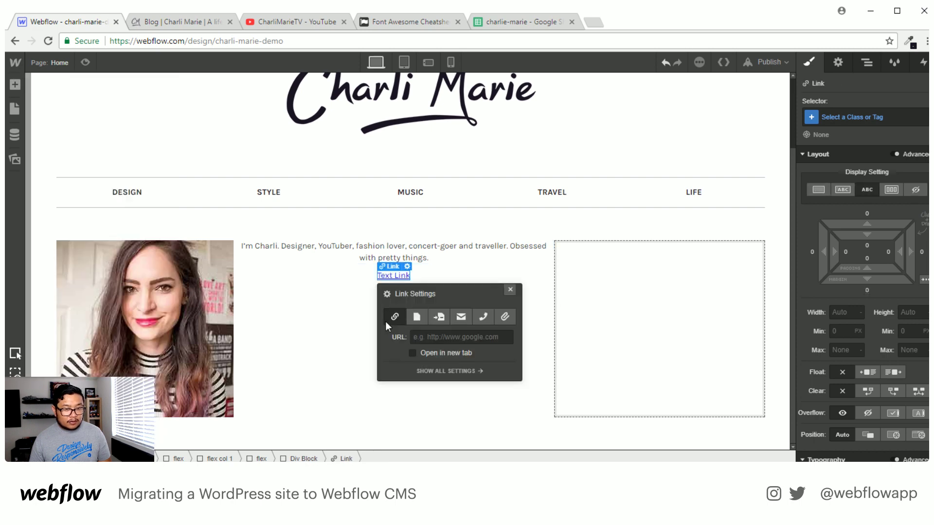
{"action": "double_click", "coordinate": [392, 279]}
{"action": "type", "text": "More about me"}
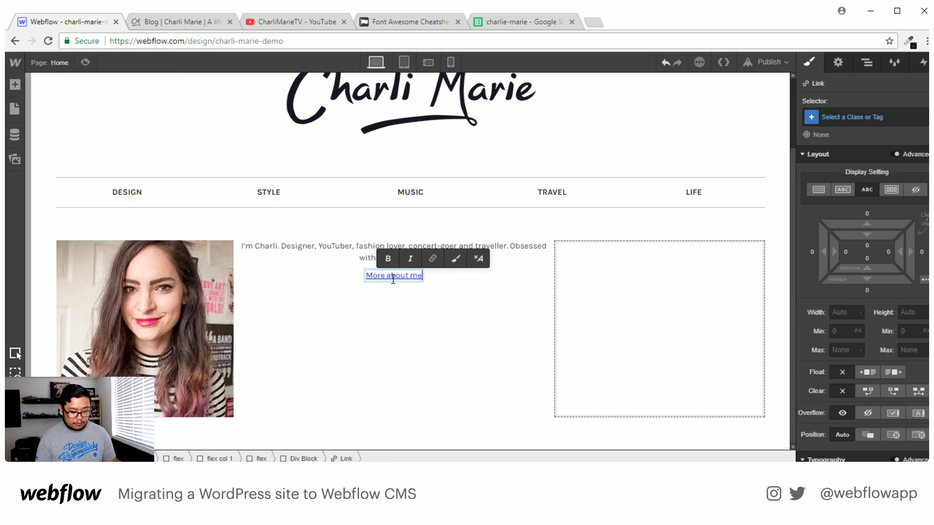
{"action": "key", "text": "Escape"}
Check the "More about me" link on the live blog, then return to Webflow and select the intro text's Div Block.
{"action": "left_click", "coordinate": [179, 21]}
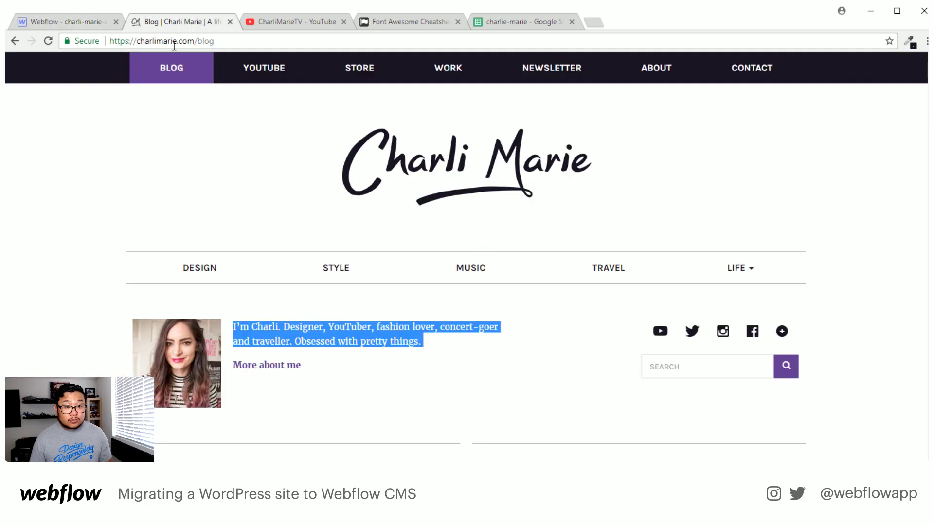
{"action": "right_click", "coordinate": [280, 371]}
{"action": "key", "text": "Escape"}
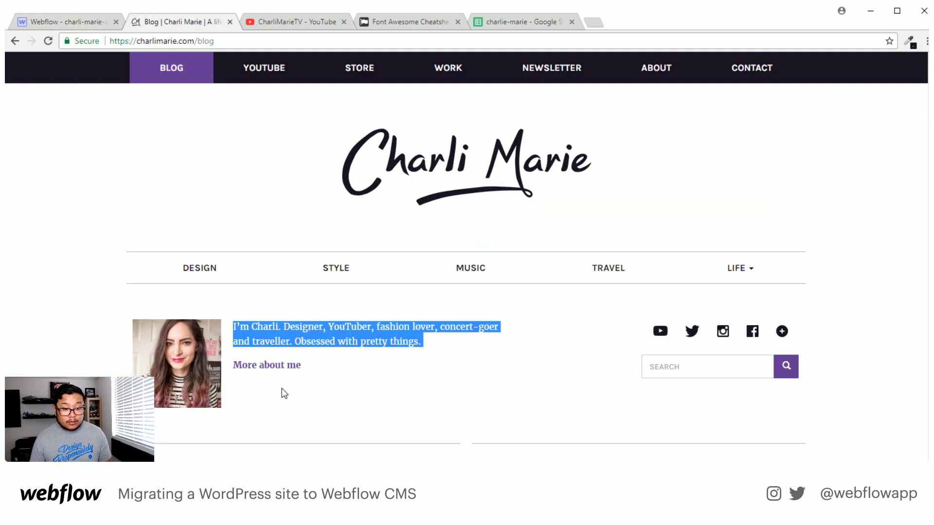
{"action": "left_click", "coordinate": [283, 390]}
{"action": "left_click", "coordinate": [84, 26]}
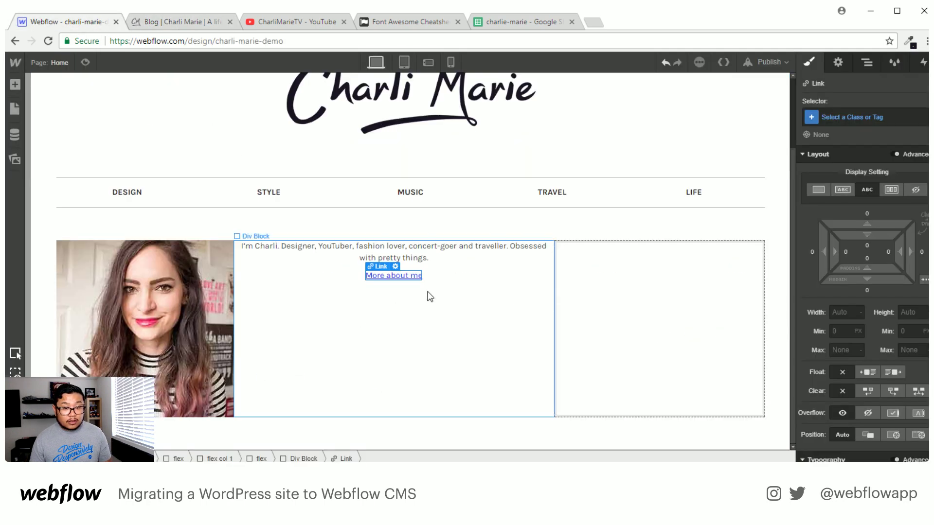
{"action": "left_click", "coordinate": [467, 264]}
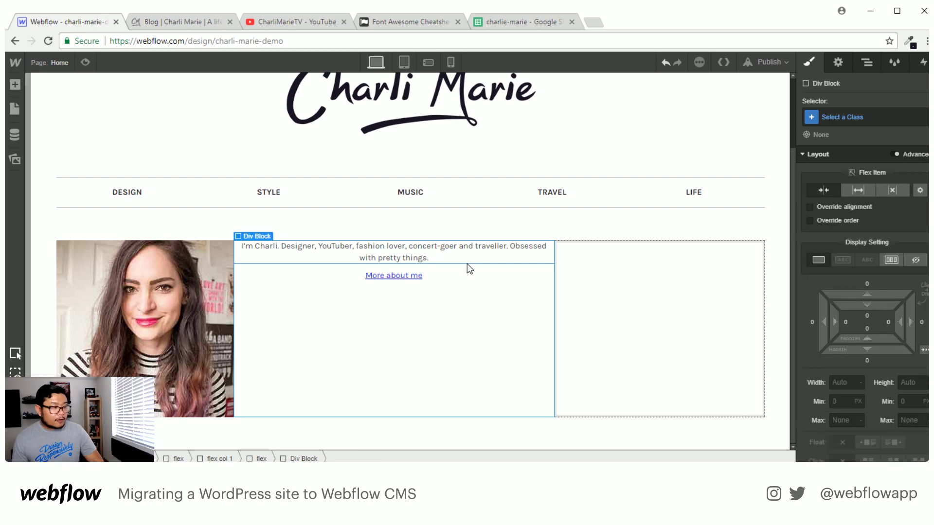
Give the portrait image a new class named photo.
{"action": "left_click", "coordinate": [196, 311]}
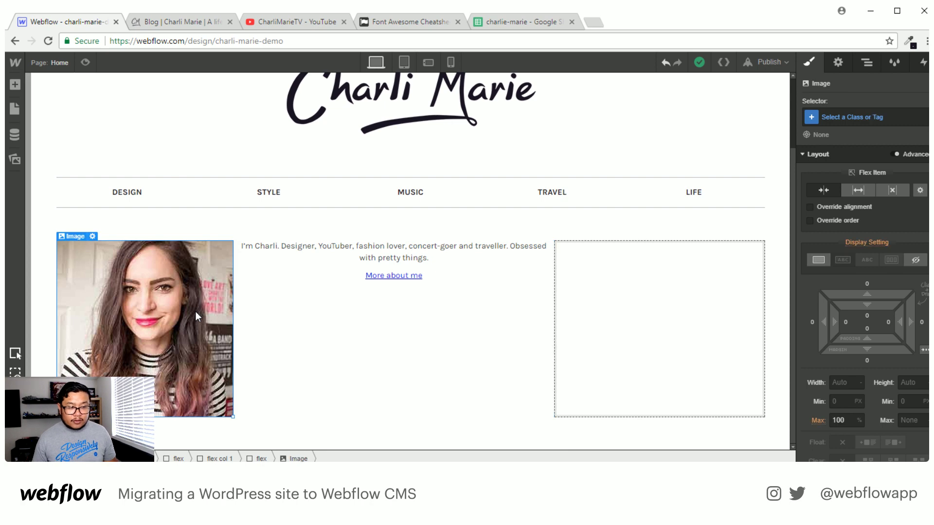
{"action": "left_click", "coordinate": [856, 117]}
{"action": "type", "text": "photo"}
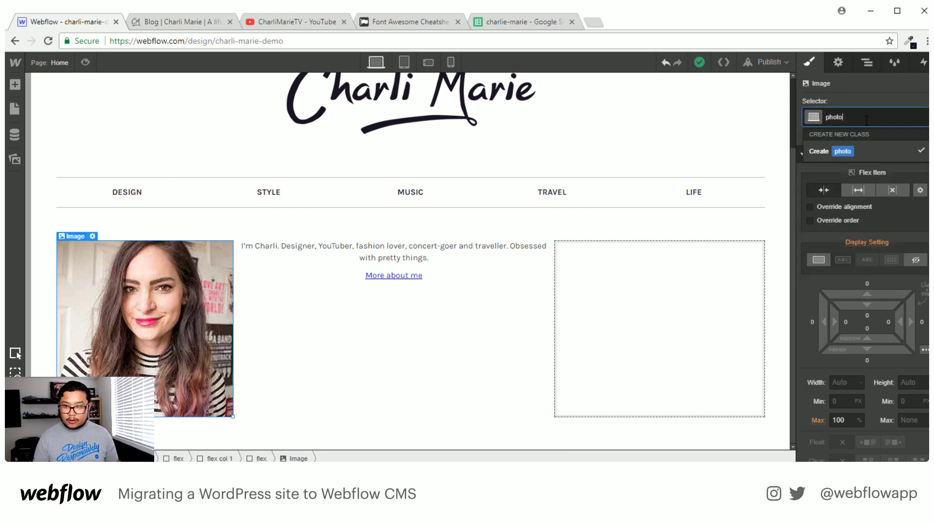
{"action": "key", "text": "Return"}
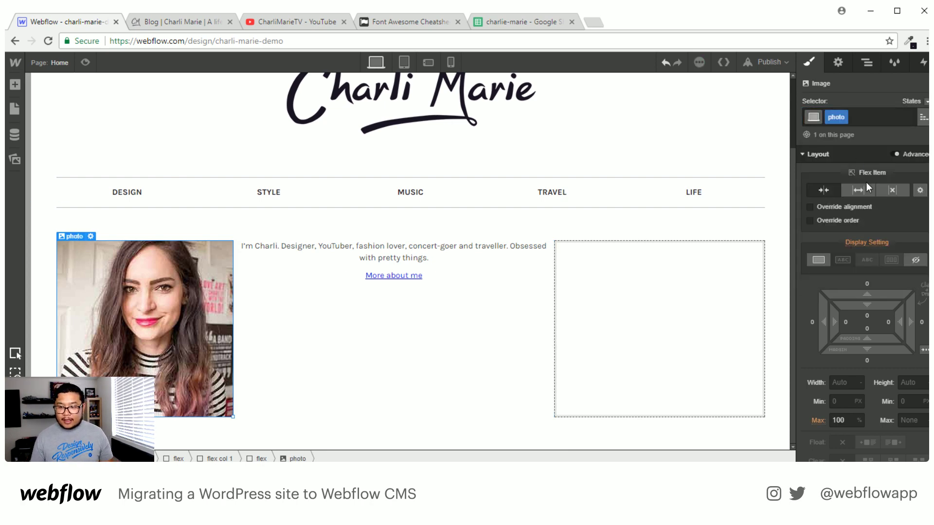
Check the portrait's image settings and set the photo class width to 200 px.
{"action": "left_click", "coordinate": [842, 385]}
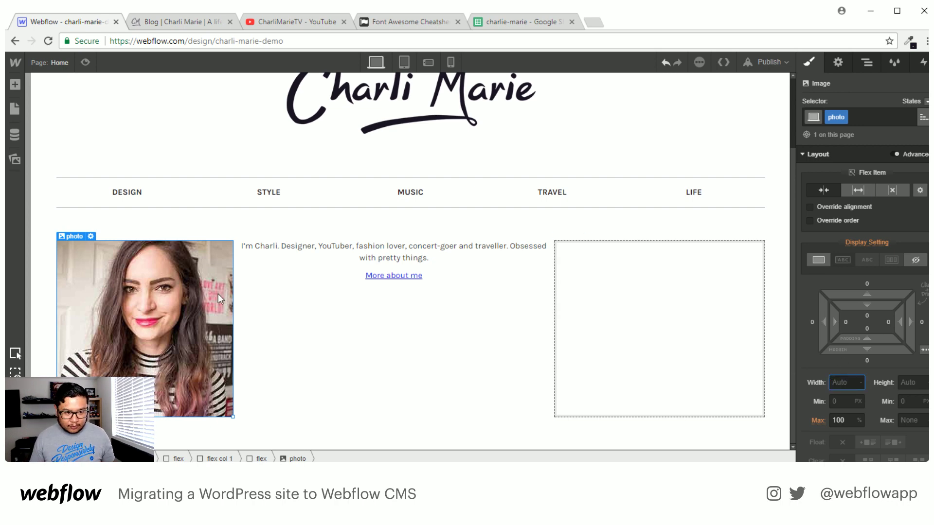
{"action": "left_click", "coordinate": [91, 236]}
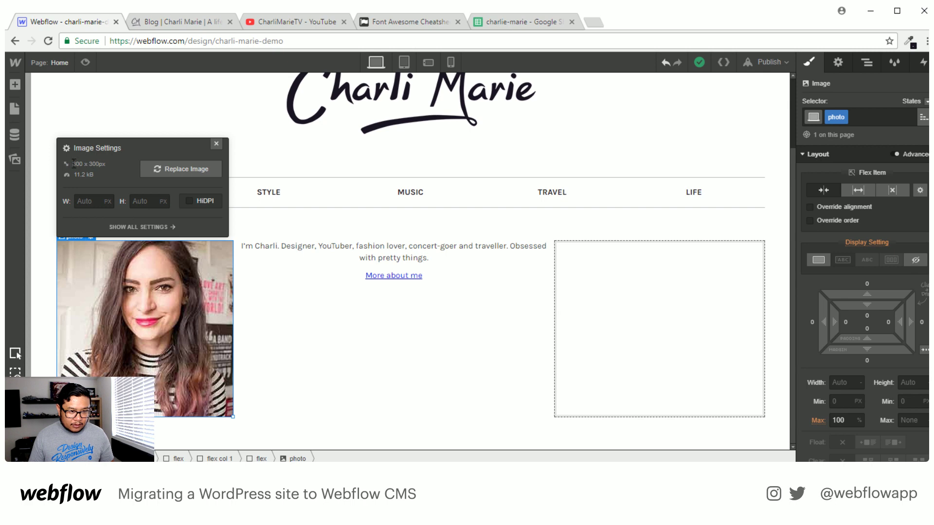
{"action": "left_click", "coordinate": [216, 144]}
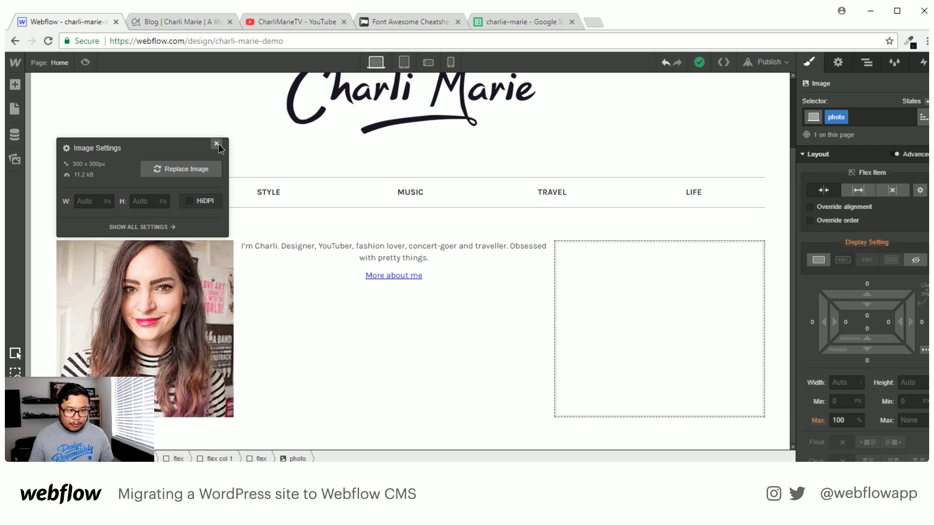
{"action": "left_click", "coordinate": [850, 380]}
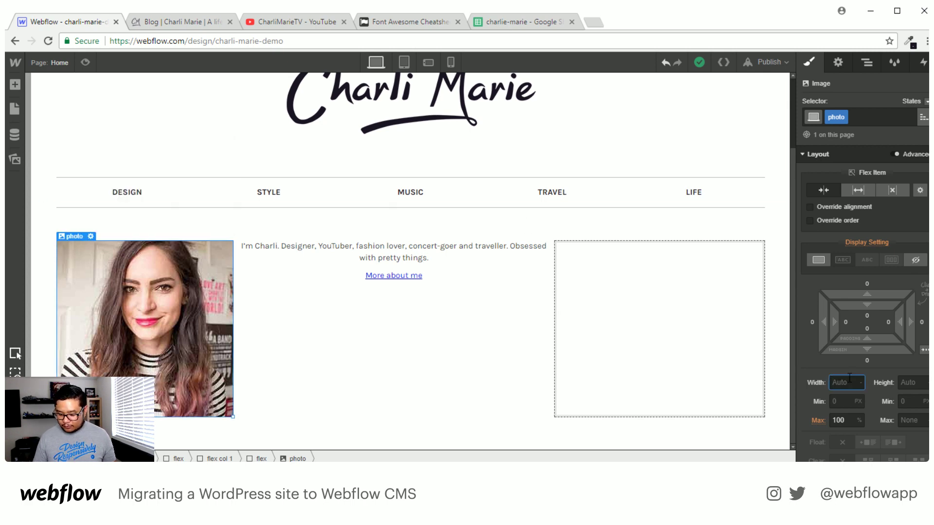
{"action": "type", "text": "300"}
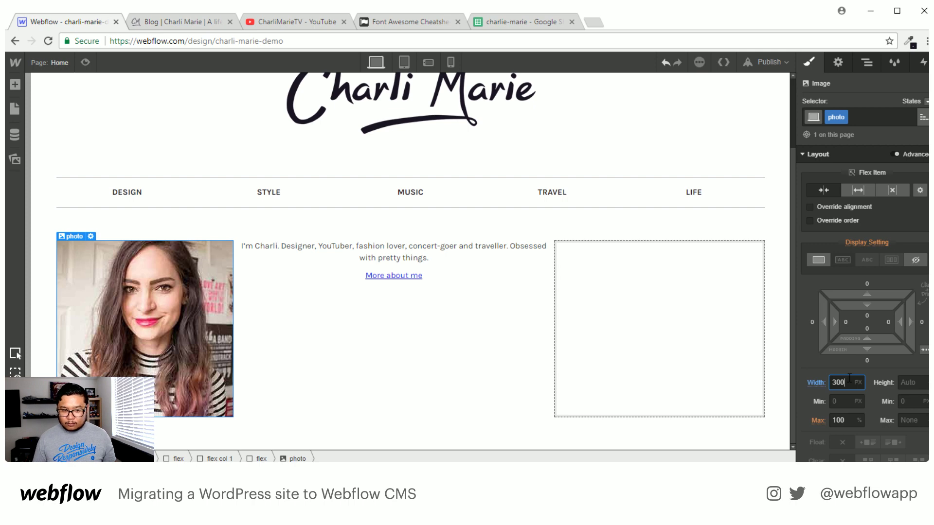
{"action": "key", "text": "shift+Down"}
{"action": "key", "text": "shift+Down"}
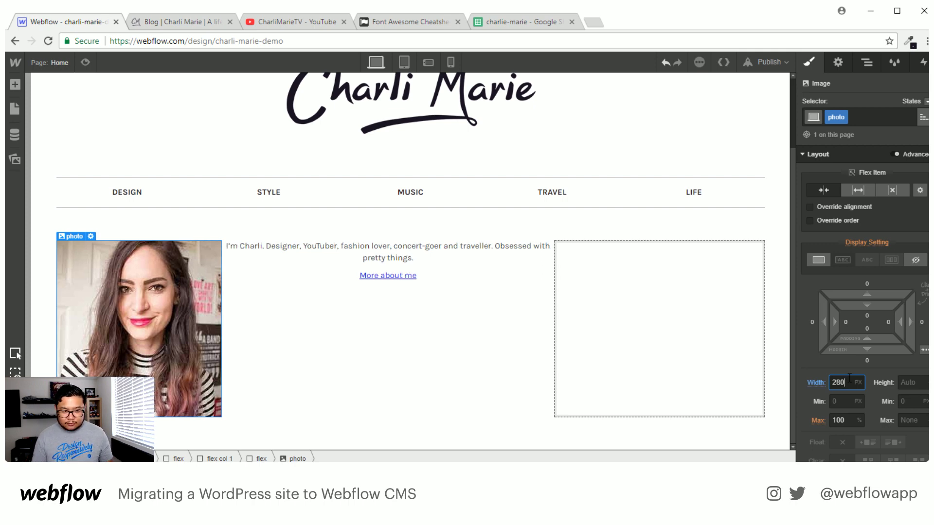
{"action": "key", "text": "shift+Down"}
{"action": "key", "text": "shift+Down"}
{"action": "key", "text": "shift+Down"}
{"action": "key", "text": "shift+Down"}
{"action": "key", "text": "shift+Down"}
{"action": "key", "text": "shift+Down"}
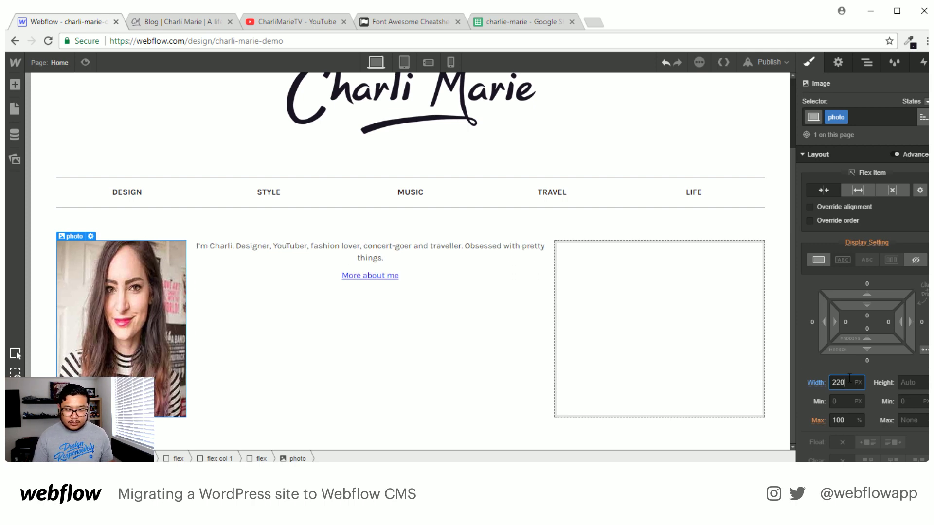
{"action": "key", "text": "shift+Down"}
{"action": "key", "text": "shift+Down"}
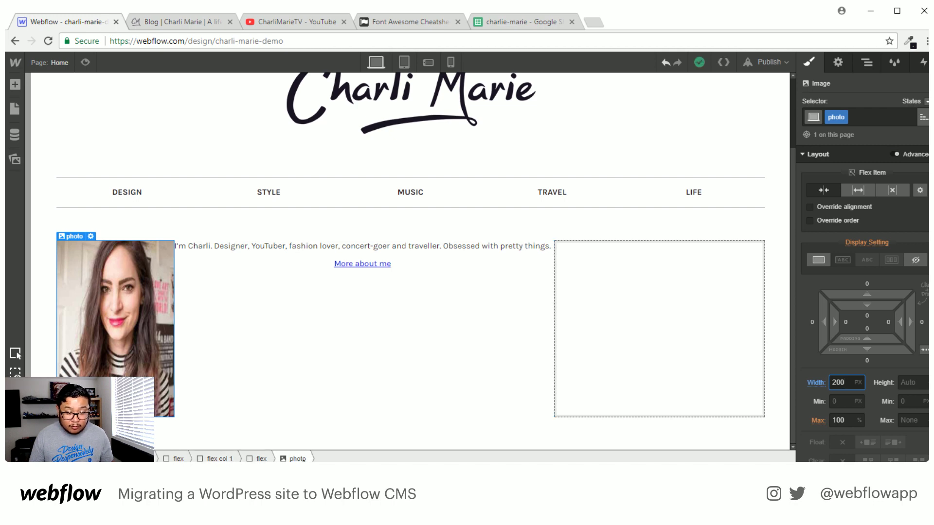
Add the combo class align-top to the flex div around the photo and align its flex children to the top.
{"action": "left_click", "coordinate": [261, 459]}
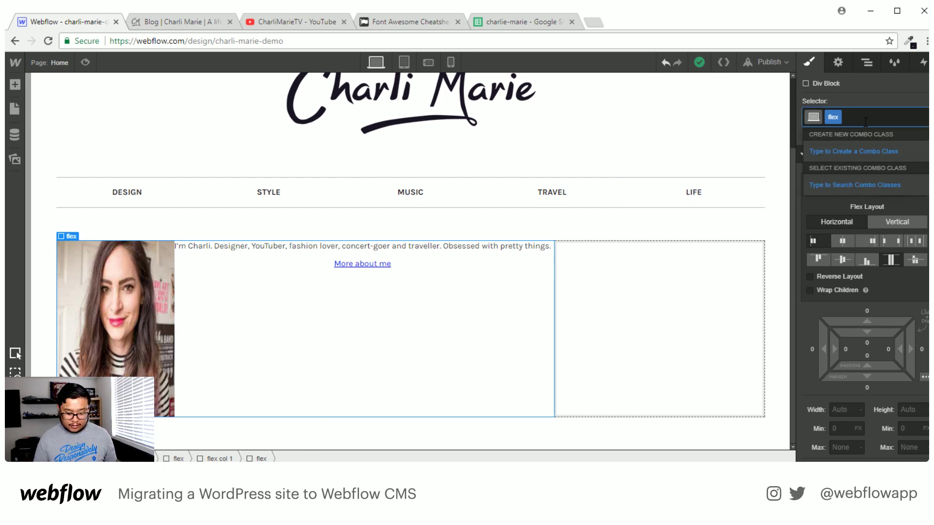
{"action": "type", "text": "align-top"}
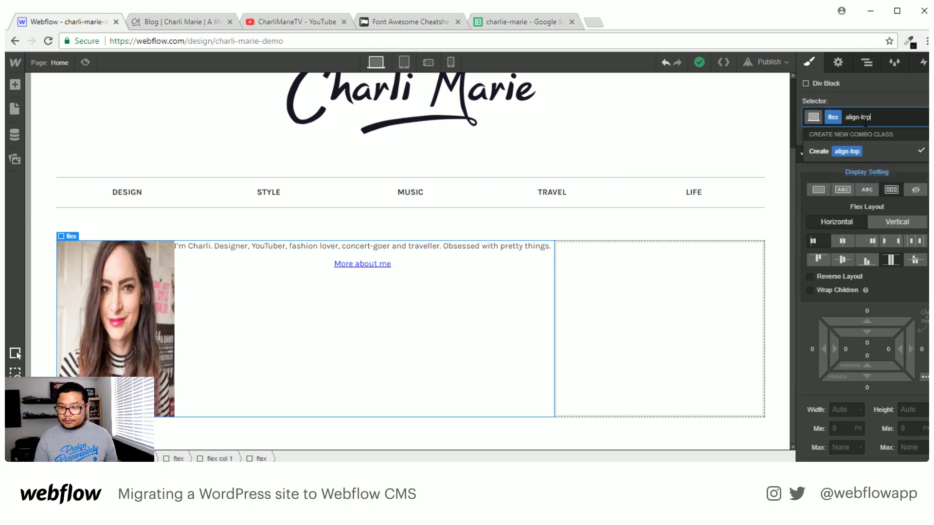
{"action": "key", "text": "Return"}
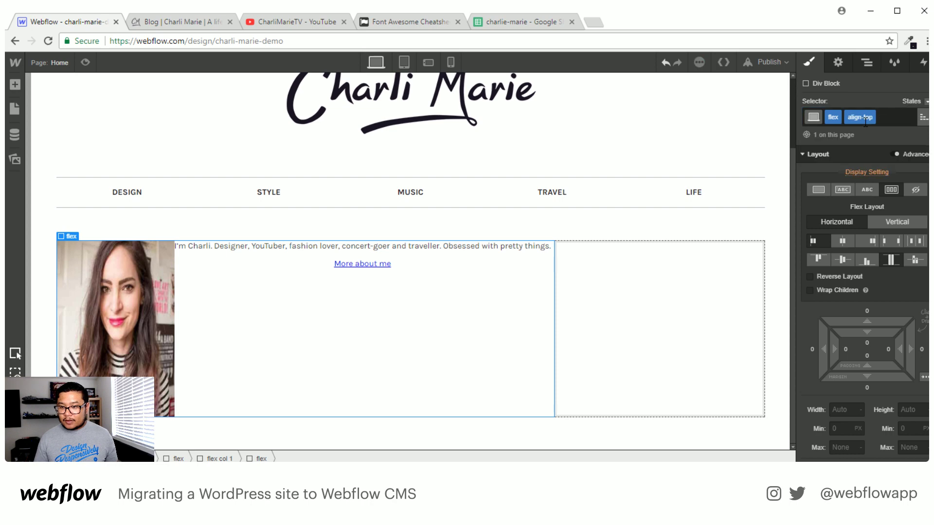
{"action": "left_click", "coordinate": [822, 258]}
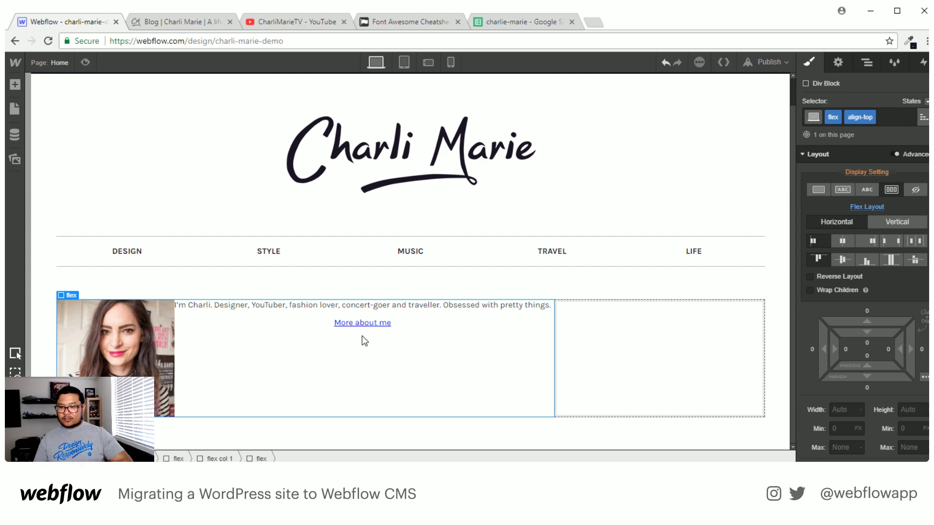
{"action": "left_click", "coordinate": [894, 263]}
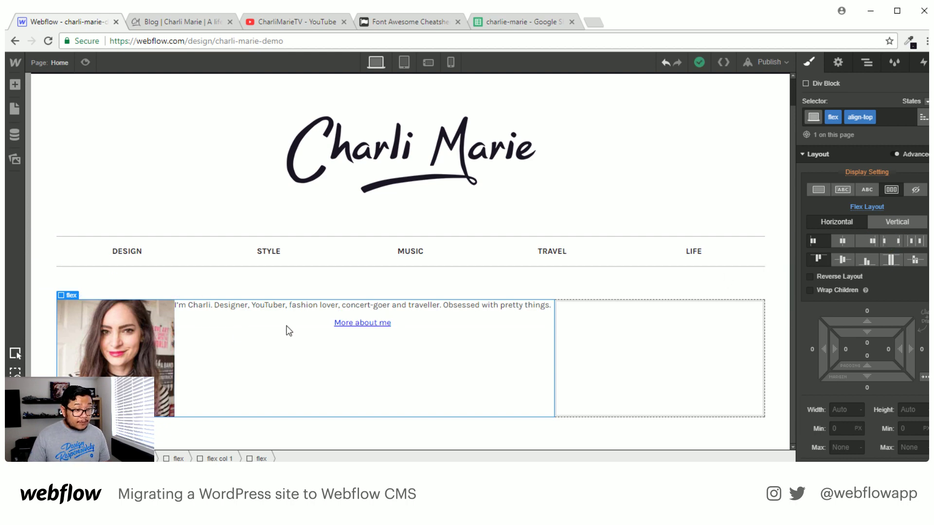
Set the width of the portrait's photo class to 150 px.
{"action": "left_click", "coordinate": [144, 342]}
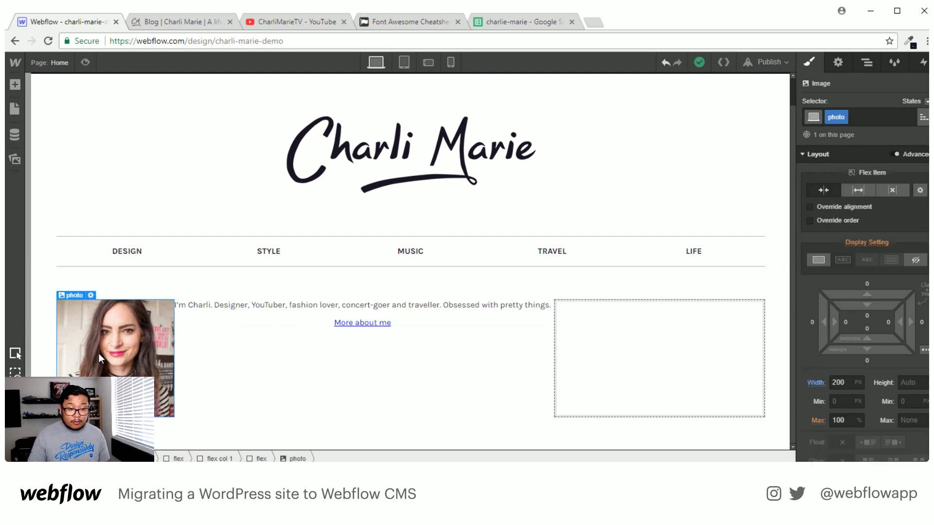
{"action": "left_click", "coordinate": [842, 382]}
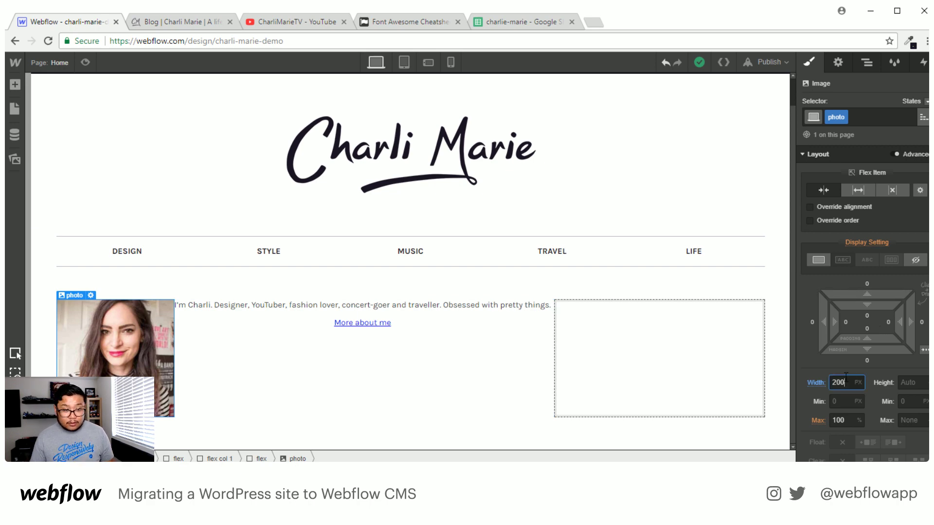
{"action": "type", "text": "180"}
{"action": "key", "text": "BackSpace"}
{"action": "key", "text": "BackSpace"}
{"action": "type", "text": "40"}
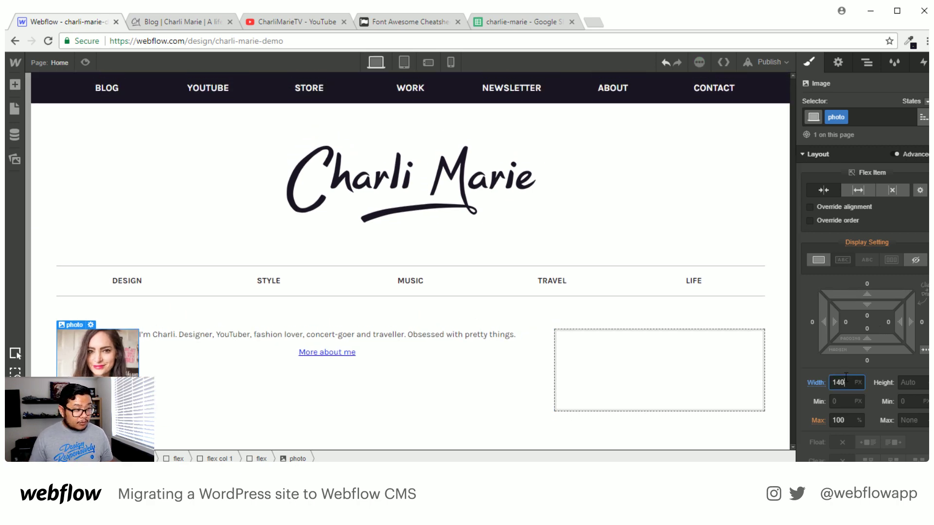
{"action": "key", "text": "shift+Up"}
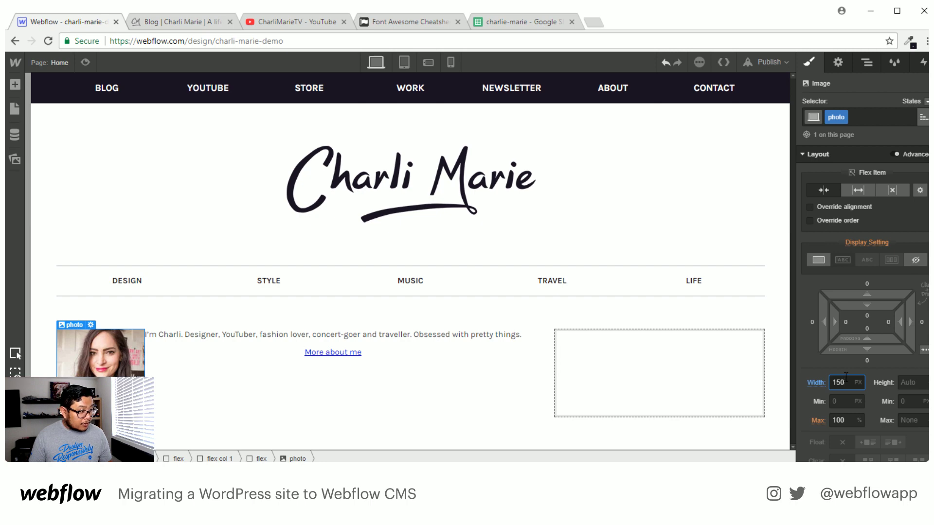
Set the width of the portrait's photo class to 140 px and its right margin to 21 px.
{"action": "key", "text": "shift+Down"}
{"action": "key", "text": "shift+Down"}
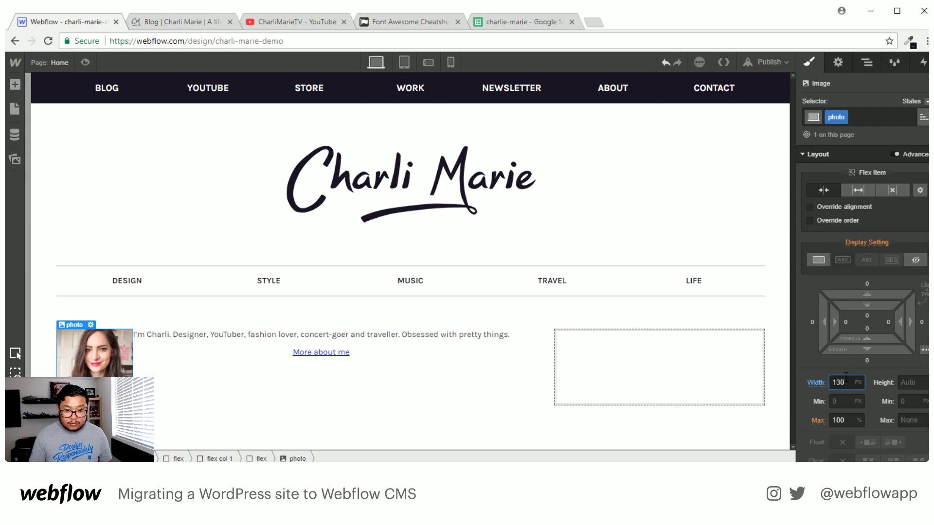
{"action": "key", "text": "shift+Up"}
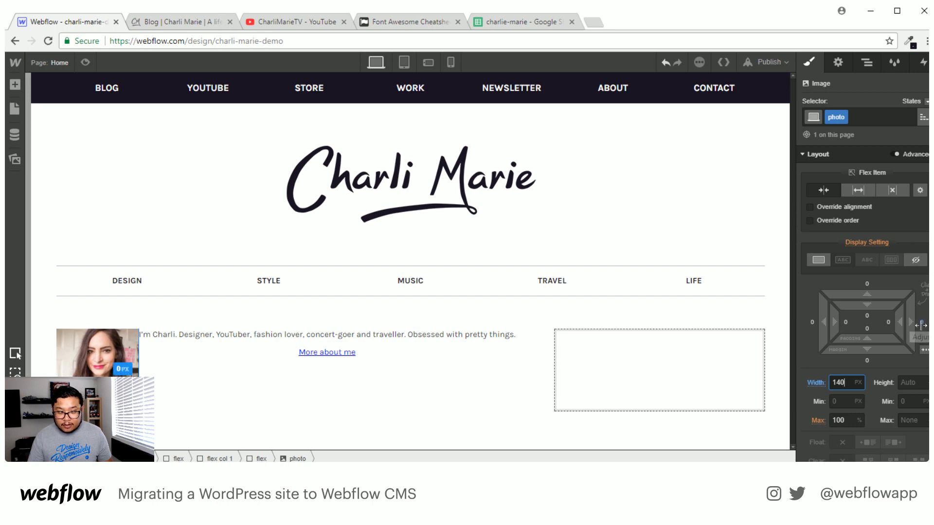
{"action": "left_click_drag", "start_coordinate": [913, 325], "coordinate": [923, 325]}
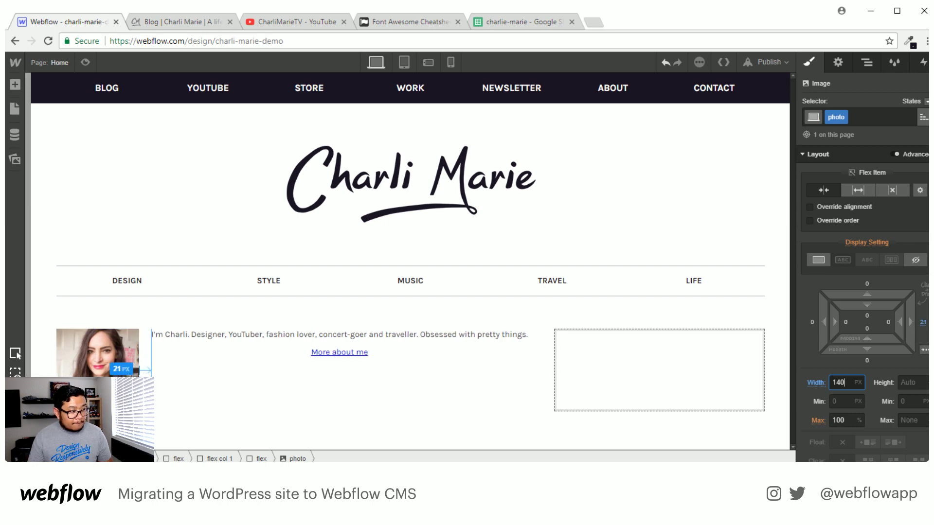
Give the div block holding the bio and the More about me link a new class named about text.
{"action": "left_click", "coordinate": [390, 352]}
{"action": "left_click", "coordinate": [861, 114]}
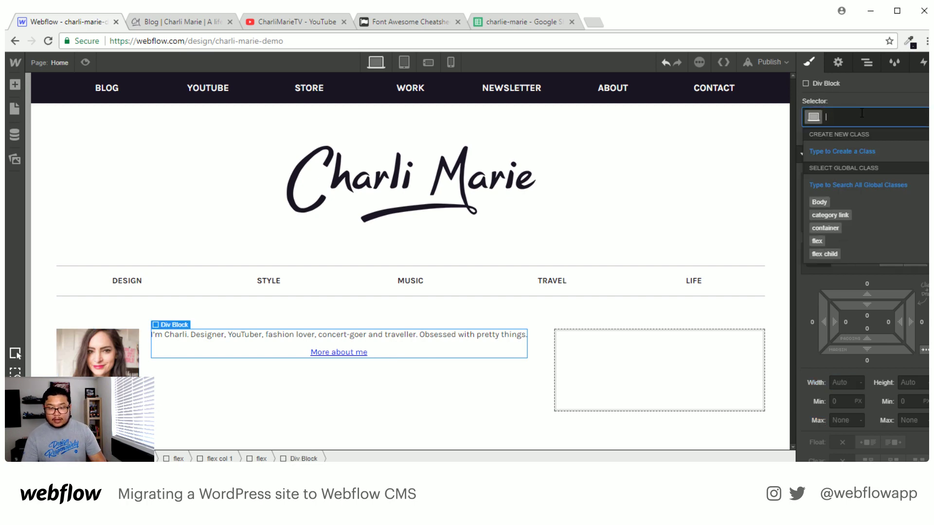
{"action": "type", "text": "about text"}
{"action": "key", "text": "Return"}
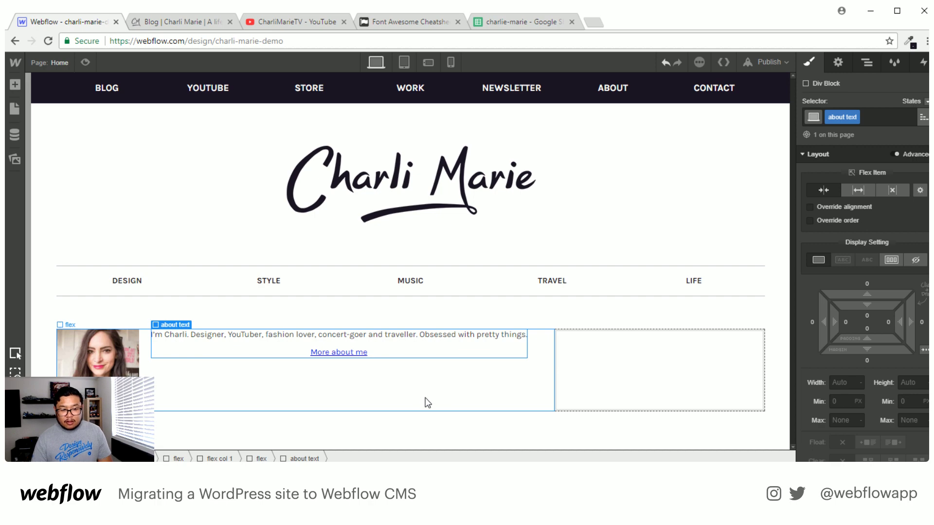
Left-align the text of the about text class and set its font to Merriweather.
{"action": "scroll", "coordinate": [896, 422], "scroll_direction": "down", "scroll_amount": 6}
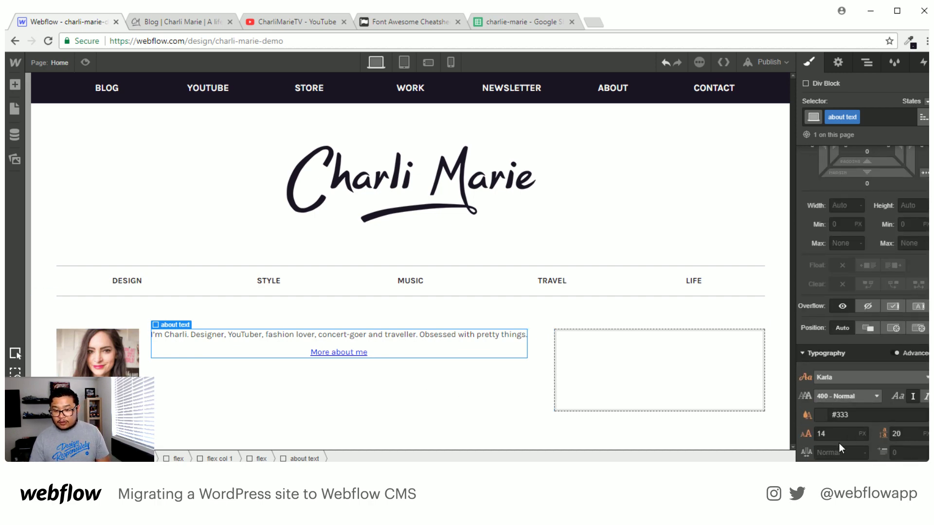
{"action": "left_click", "coordinate": [821, 358]}
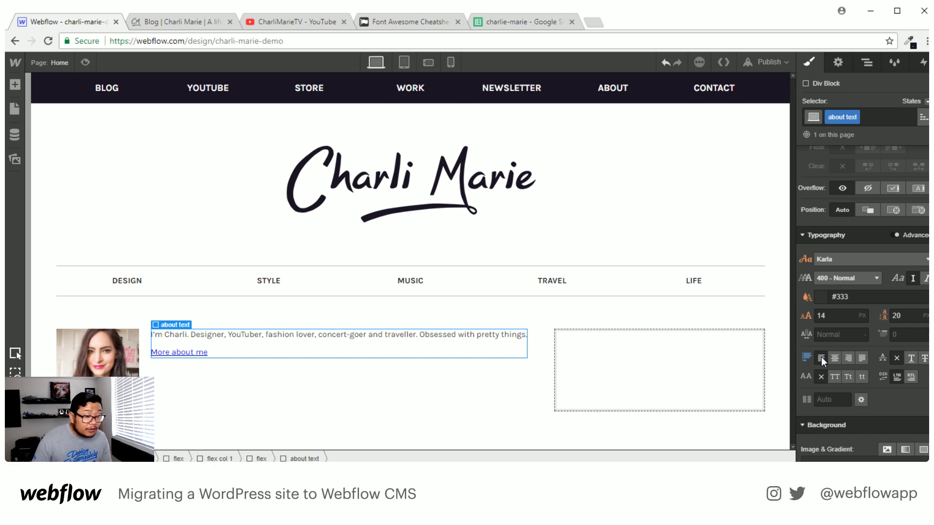
{"action": "left_click", "coordinate": [854, 259]}
{"action": "scroll", "coordinate": [876, 317], "scroll_direction": "down", "scroll_amount": 3}
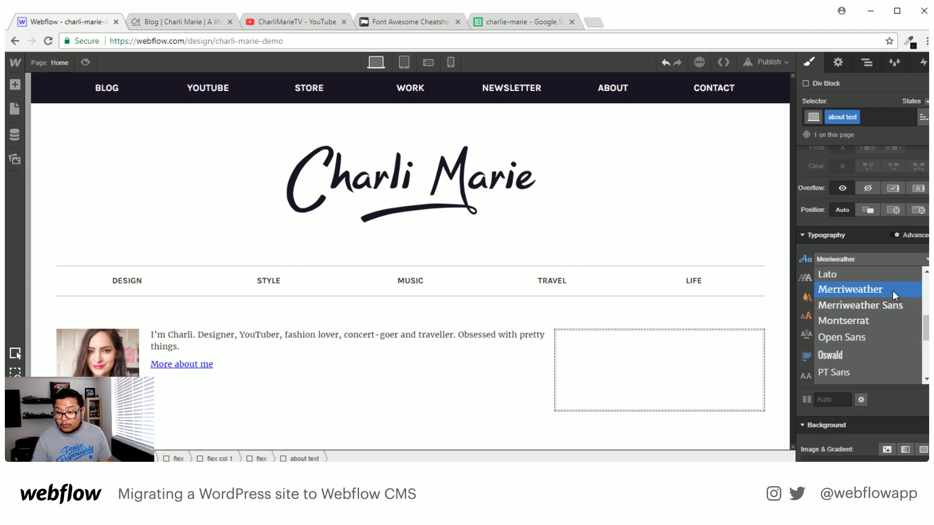
{"action": "left_click", "coordinate": [880, 288]}
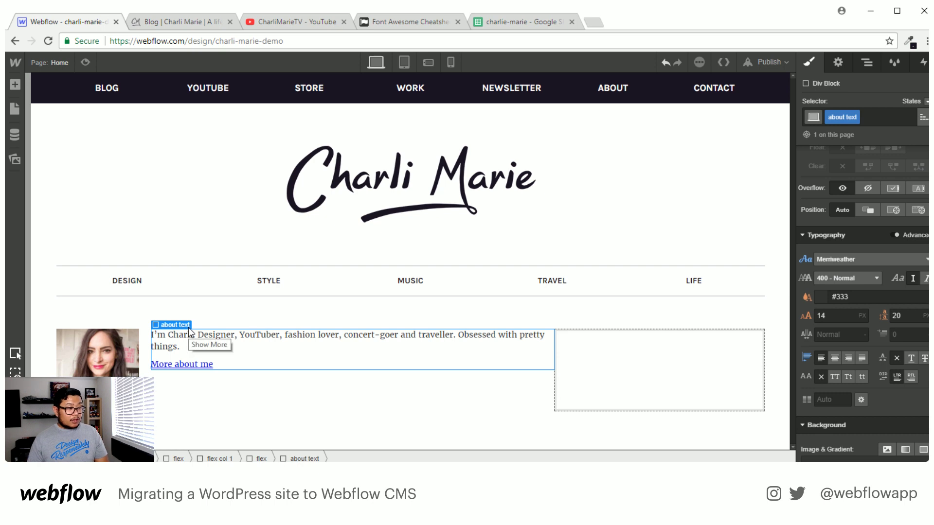
Try the 700 - Bold weight on the about text class and return it to 400 - Normal.
{"action": "left_click", "coordinate": [837, 278]}
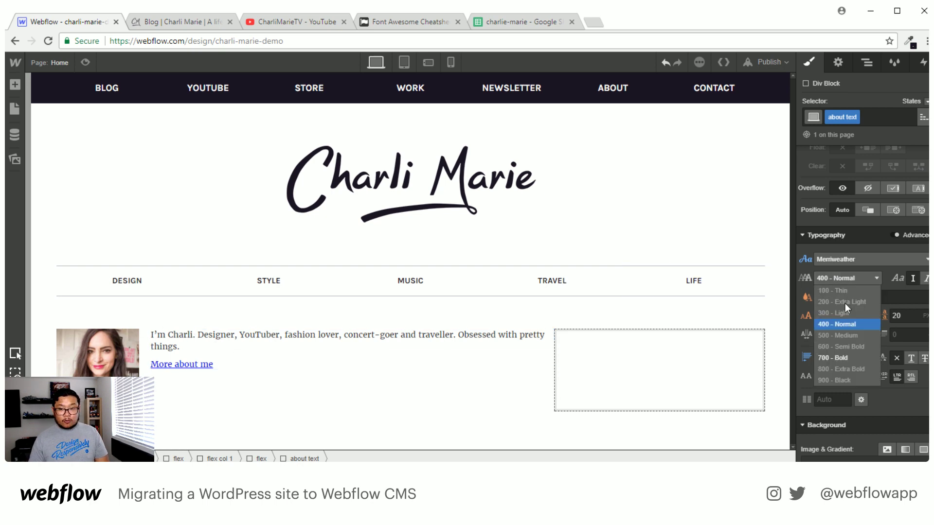
{"action": "left_click", "coordinate": [837, 359]}
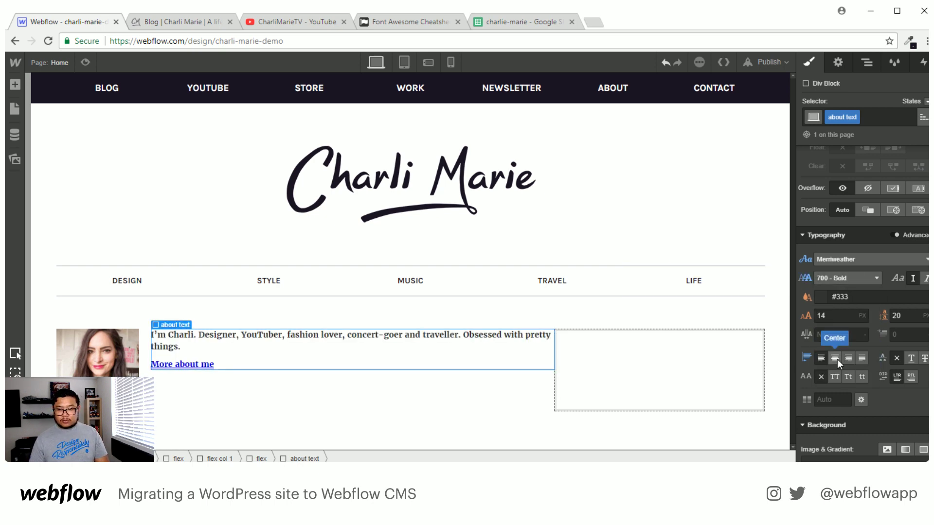
{"action": "left_click", "coordinate": [845, 277]}
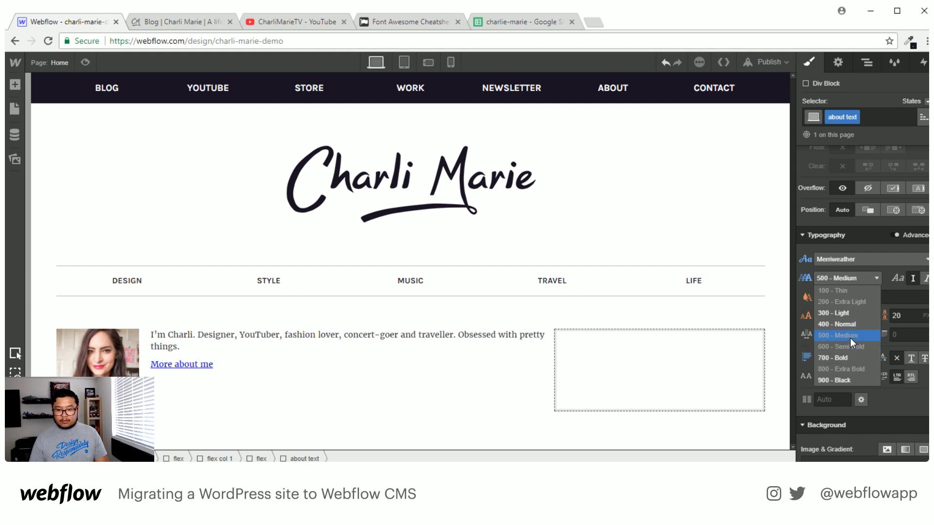
{"action": "left_click", "coordinate": [848, 324]}
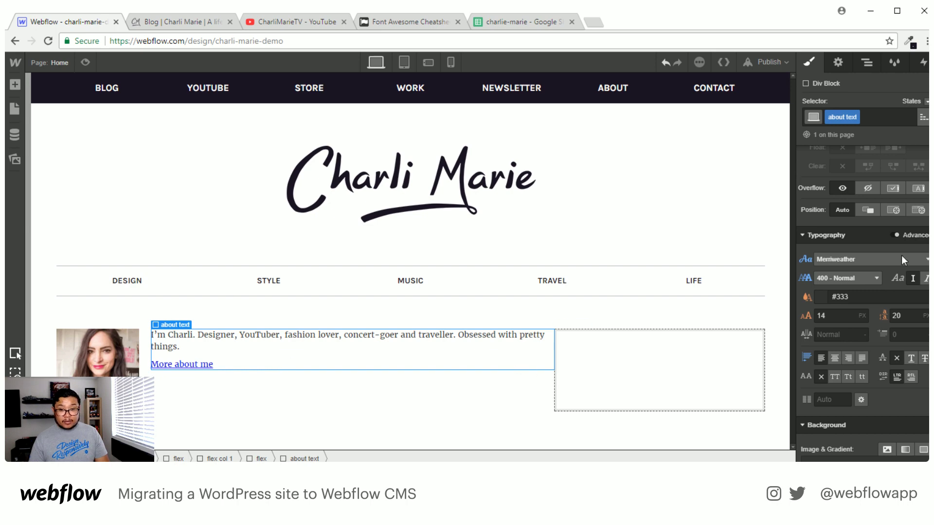
Limit the about text div to a maximum width of 440 px.
{"action": "scroll", "coordinate": [880, 364], "scroll_direction": "up", "scroll_amount": 5}
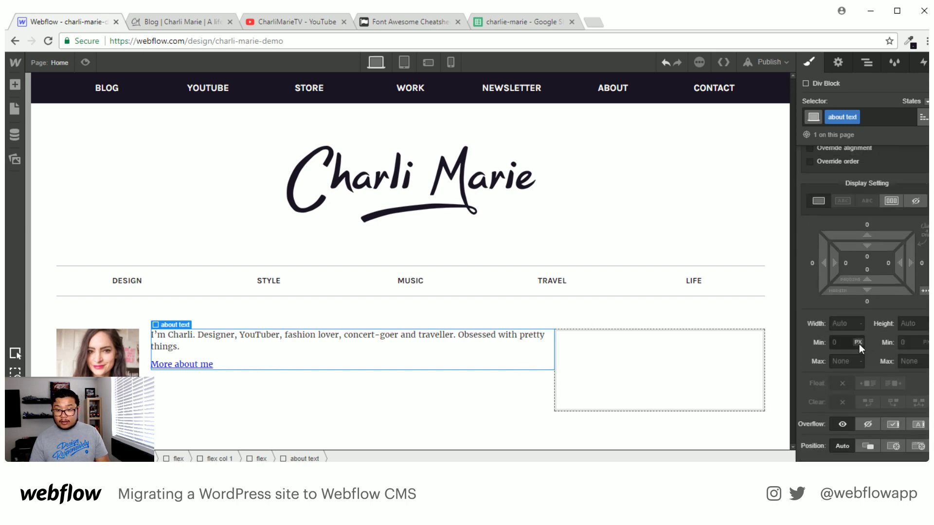
{"action": "left_click", "coordinate": [840, 359]}
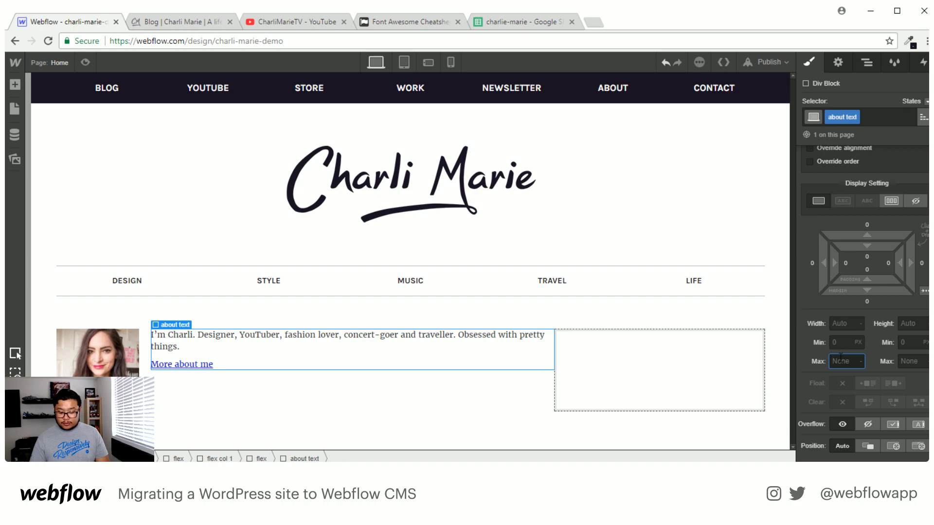
{"action": "type", "text": "550"}
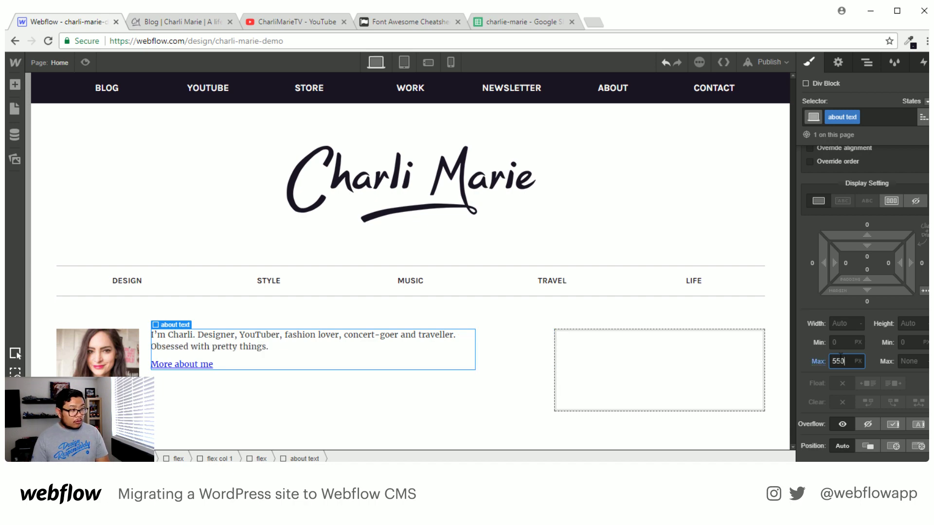
{"action": "key", "text": "shift+Down"}
{"action": "key", "text": "shift+Down"}
{"action": "key", "text": "shift+Down"}
{"action": "key", "text": "shift+Down"}
{"action": "key", "text": "shift+Down"}
{"action": "key", "text": "shift+Down"}
{"action": "key", "text": "shift+Down"}
{"action": "key", "text": "shift+Down"}
{"action": "key", "text": "shift+Down"}
{"action": "key", "text": "shift+Down"}
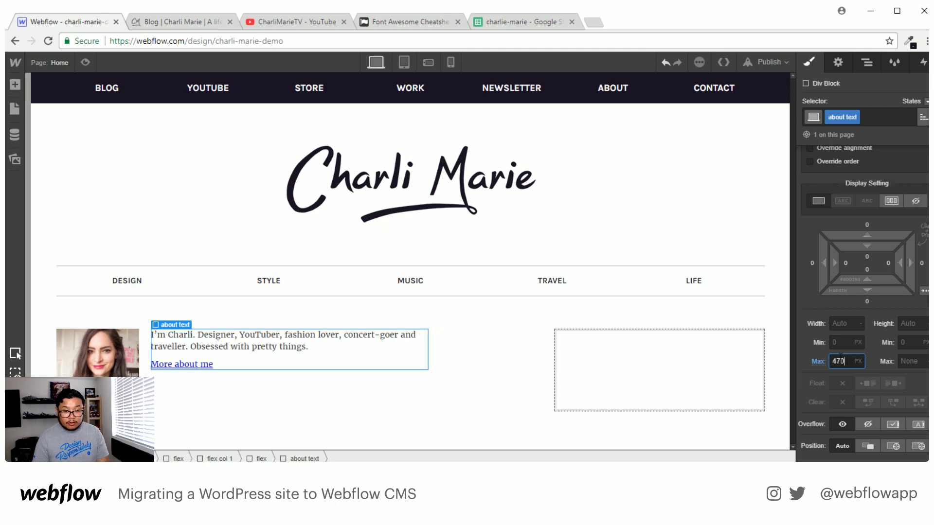
{"action": "key", "text": "shift+Down"}
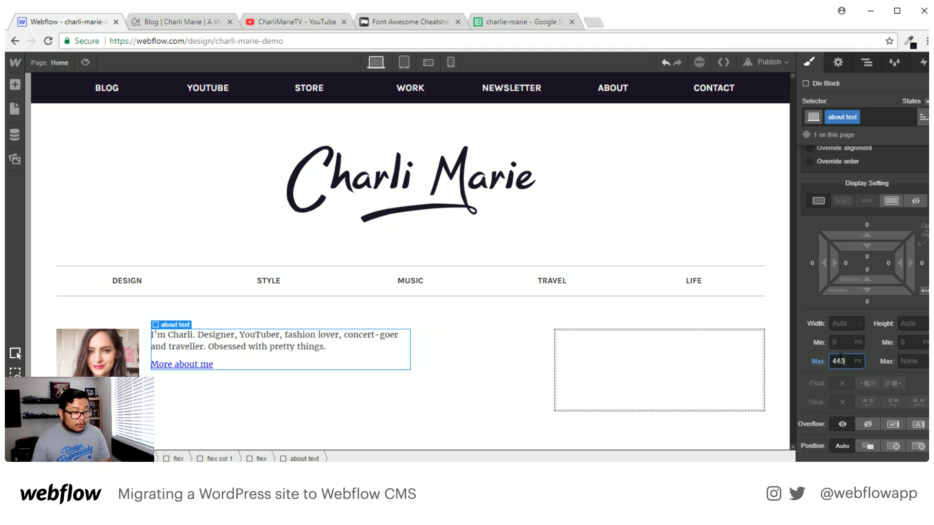
Select the More about me link below the bio text.
{"action": "left_click", "coordinate": [209, 364]}
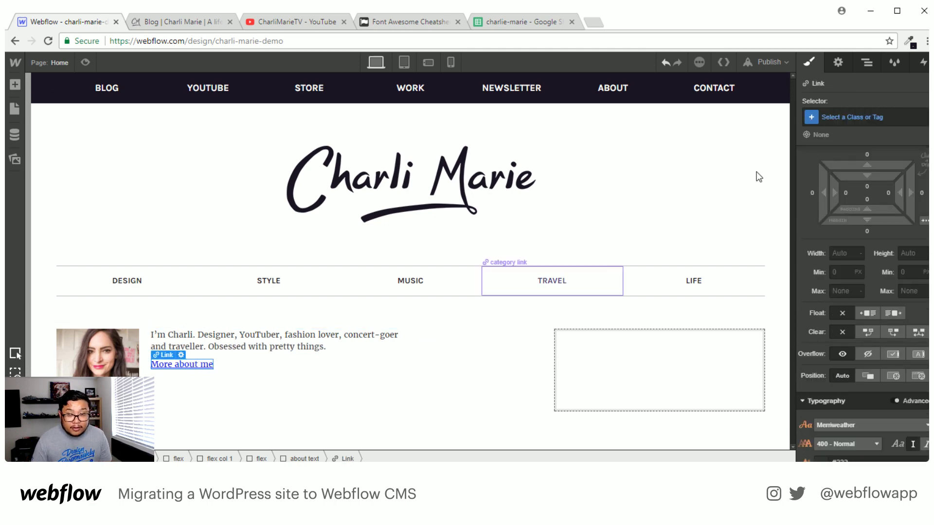
Create a class named "inline link" on the "More about me" link.
{"action": "left_click", "coordinate": [863, 115]}
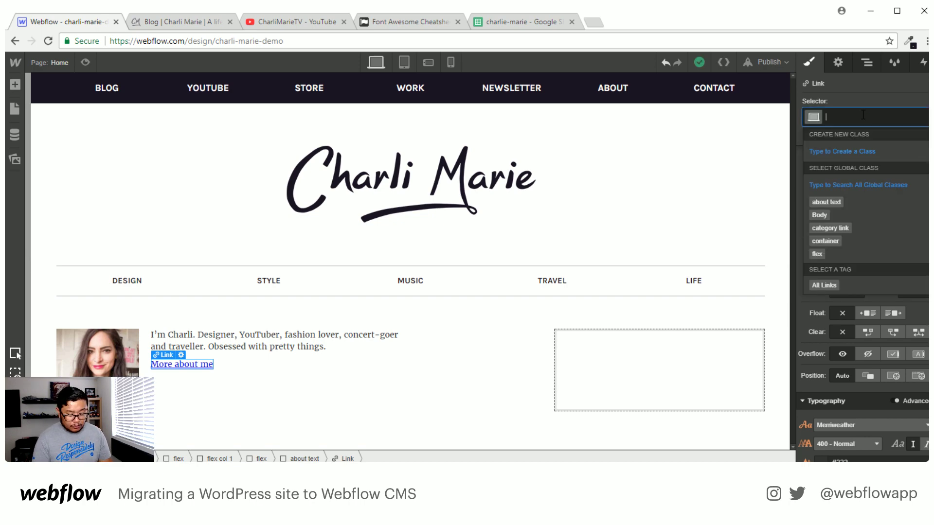
{"action": "type", "text": "inline link"}
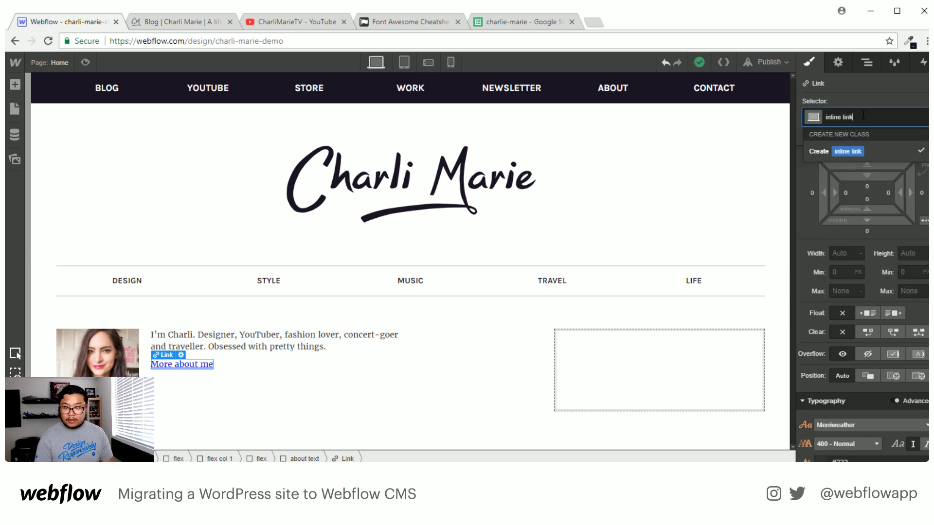
{"action": "key", "text": "Return"}
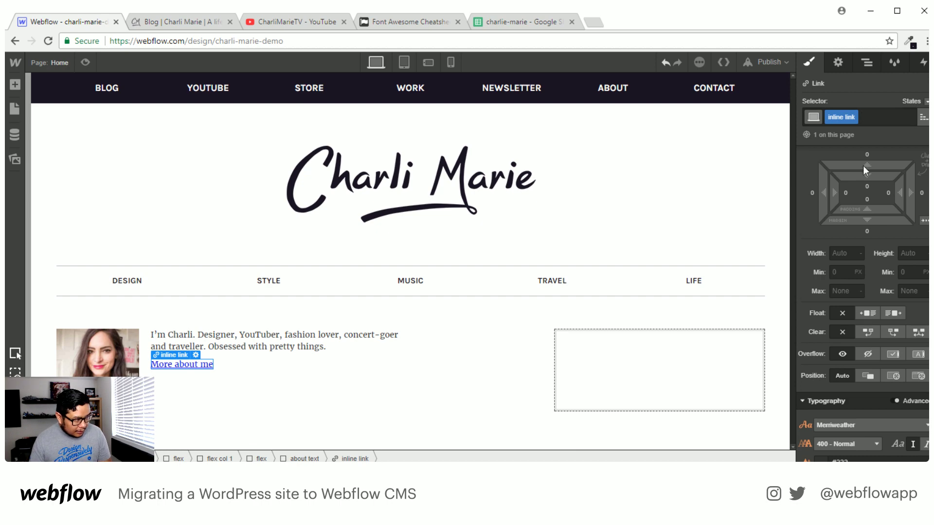
Style the inline link class with no underline, the purple color swatch and 700 - Bold weight.
{"action": "scroll", "coordinate": [889, 378], "scroll_direction": "down", "scroll_amount": 3}
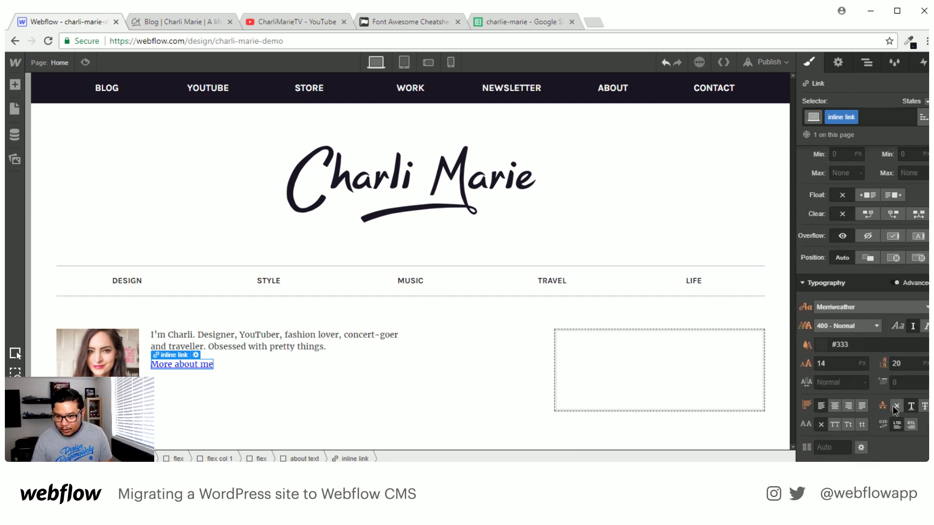
{"action": "left_click", "coordinate": [848, 344]}
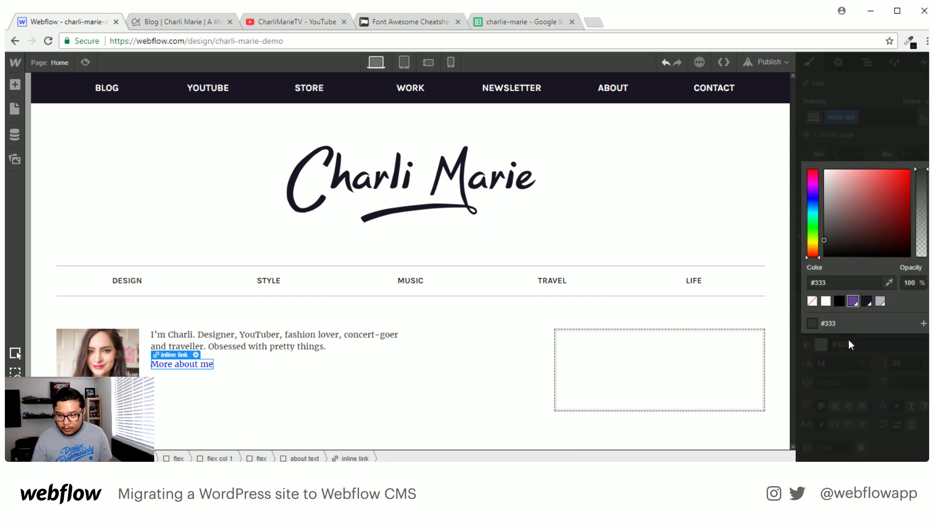
{"action": "left_click", "coordinate": [849, 327]}
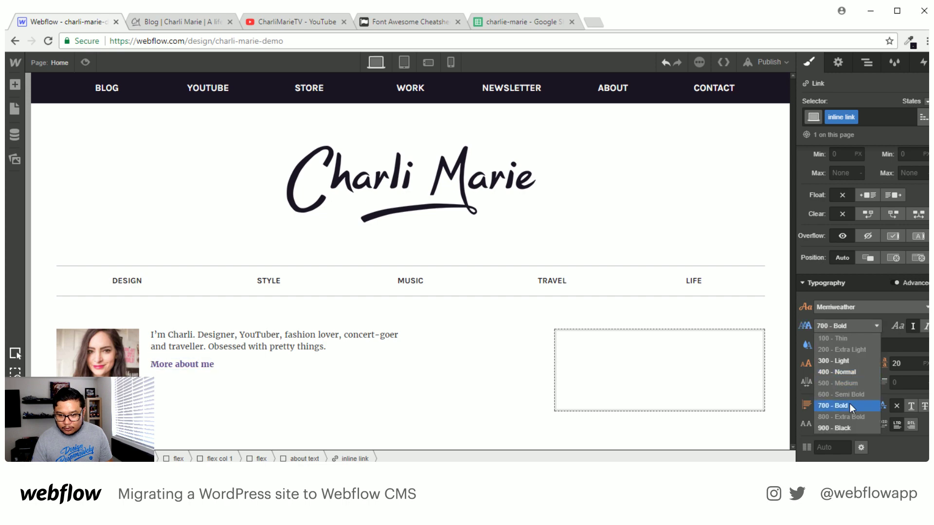
{"action": "left_click", "coordinate": [850, 406]}
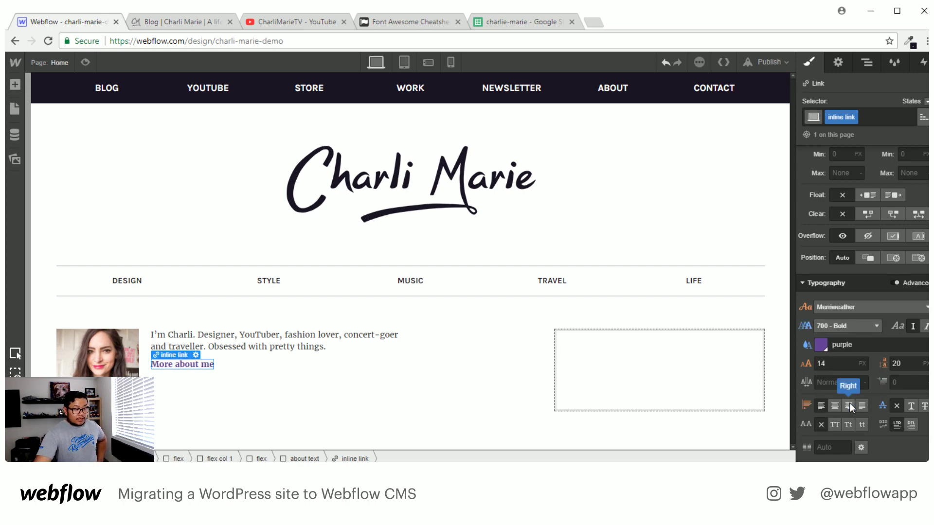
Select the empty second flex column and examine the original blog's social icons and the Font Awesome cheatsheet's icon list.
{"action": "left_click", "coordinate": [600, 369]}
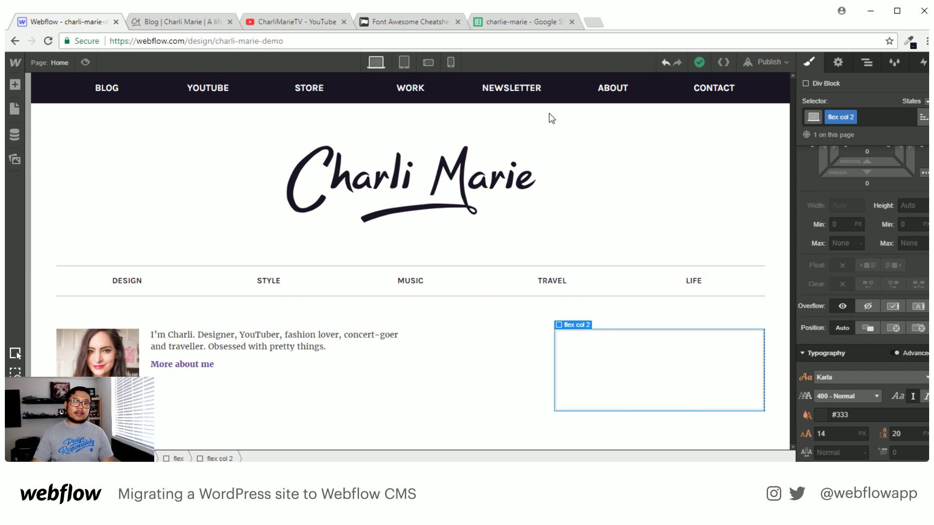
{"action": "left_click", "coordinate": [182, 22]}
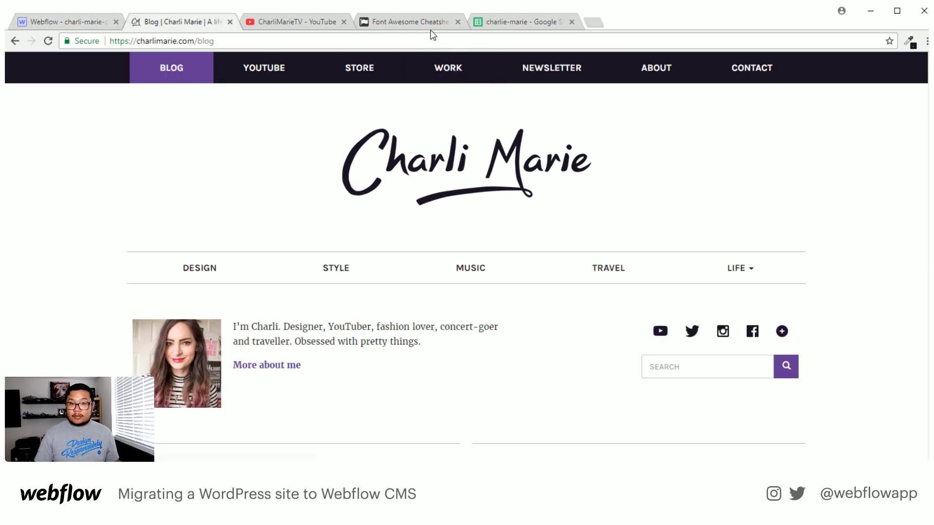
{"action": "left_click", "coordinate": [415, 22]}
{"action": "scroll", "coordinate": [376, 287], "scroll_direction": "down", "scroll_amount": 6}
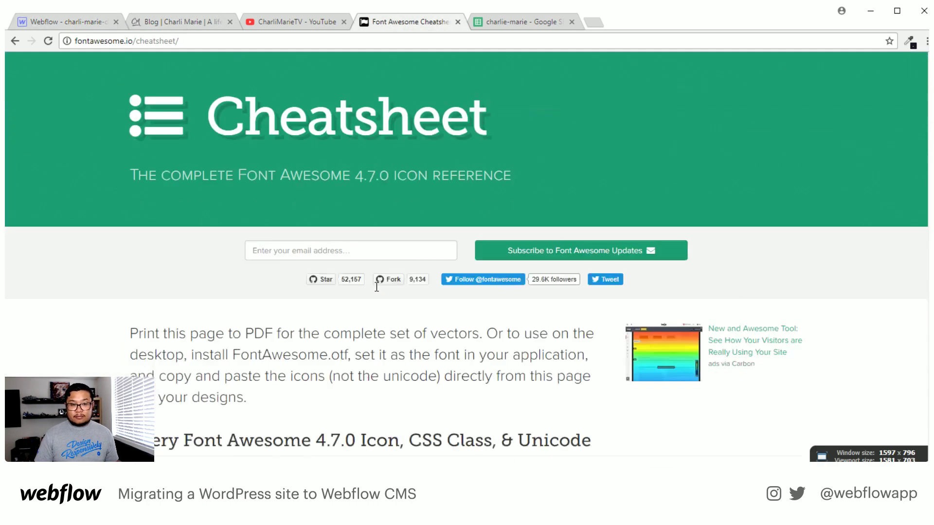
{"action": "scroll", "coordinate": [376, 287], "scroll_direction": "down", "scroll_amount": 3}
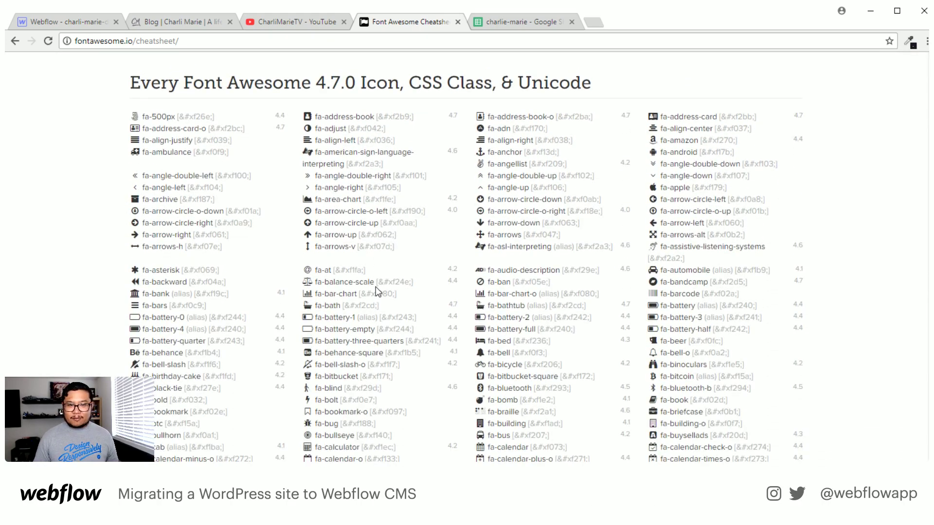
{"action": "scroll", "coordinate": [376, 287], "scroll_direction": "up", "scroll_amount": 5}
{"action": "scroll", "coordinate": [376, 287], "scroll_direction": "down", "scroll_amount": 6}
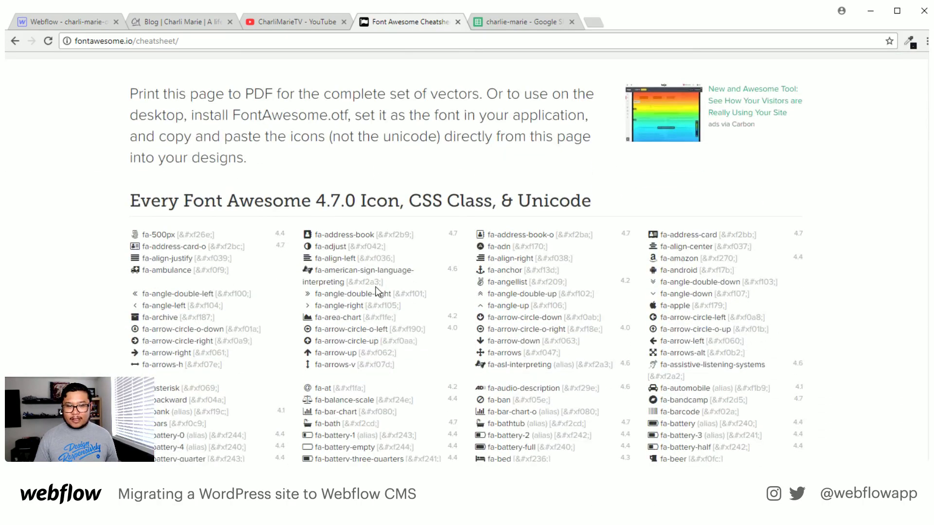
{"action": "scroll", "coordinate": [375, 287], "scroll_direction": "down", "scroll_amount": 3}
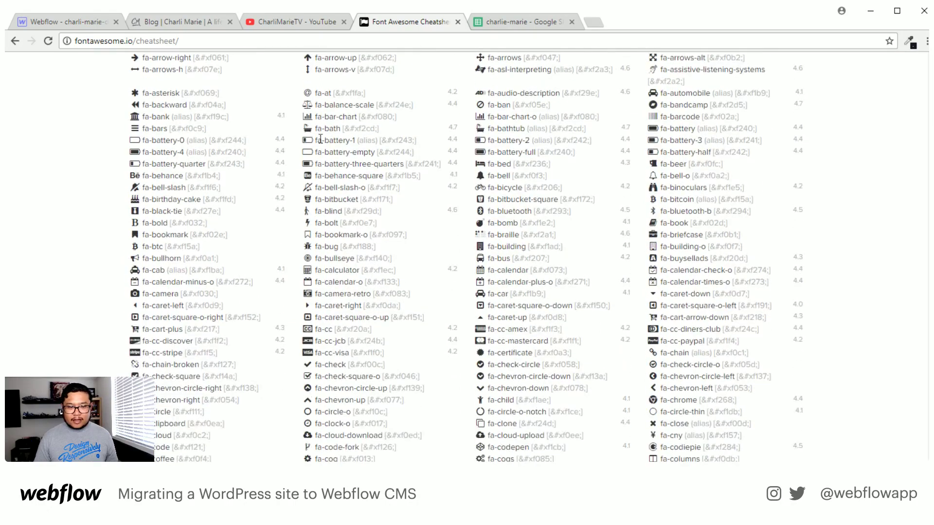
{"action": "scroll", "coordinate": [240, 306], "scroll_direction": "down", "scroll_amount": 4}
{"action": "scroll", "coordinate": [261, 305], "scroll_direction": "down", "scroll_amount": 10}
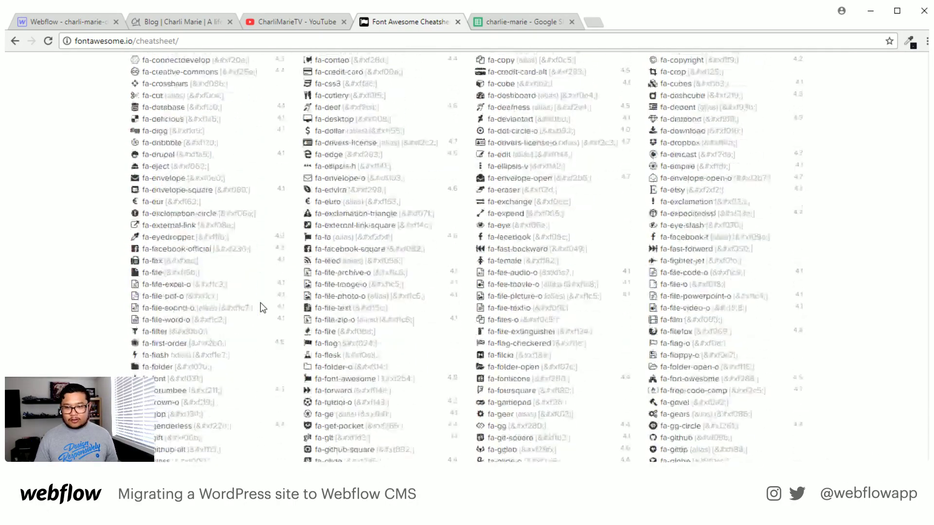
{"action": "scroll", "coordinate": [261, 303], "scroll_direction": "down", "scroll_amount": 6}
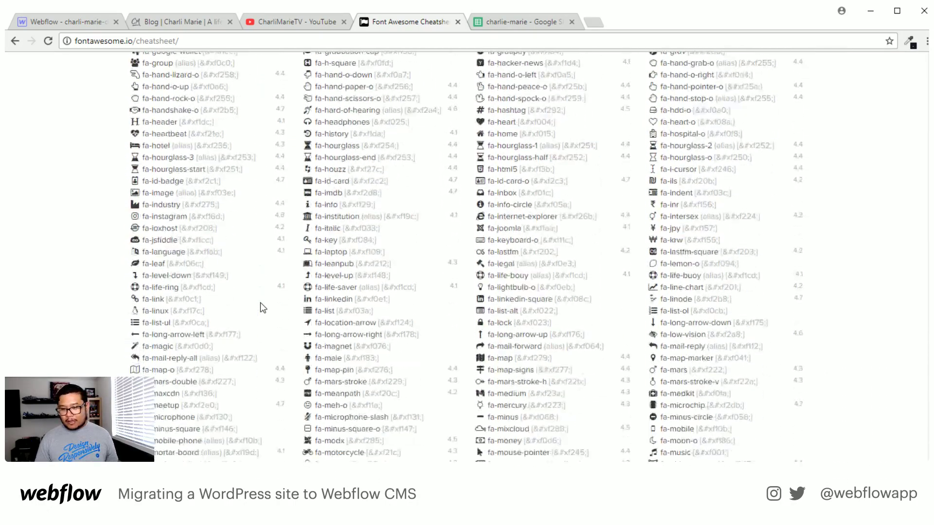
{"action": "scroll", "coordinate": [261, 303], "scroll_direction": "up", "scroll_amount": 5}
{"action": "scroll", "coordinate": [261, 302], "scroll_direction": "up", "scroll_amount": 17}
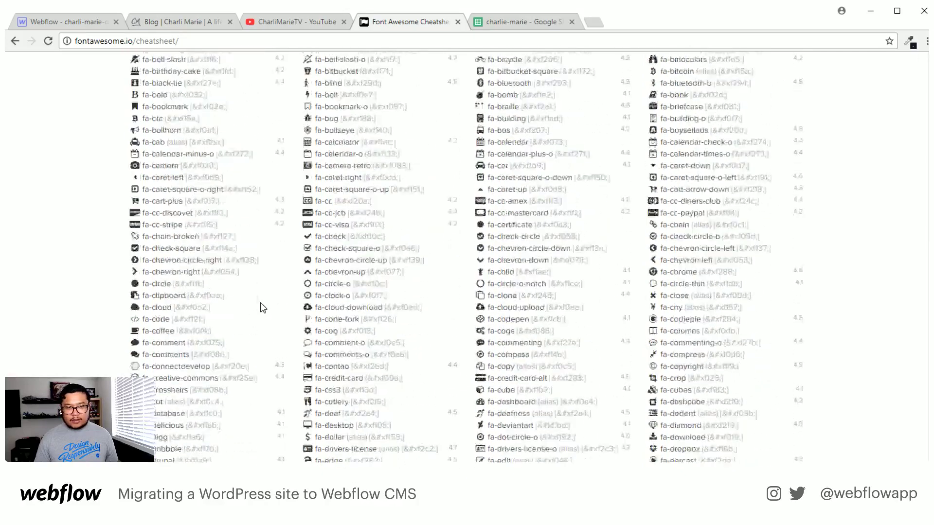
{"action": "scroll", "coordinate": [261, 303], "scroll_direction": "up", "scroll_amount": 2}
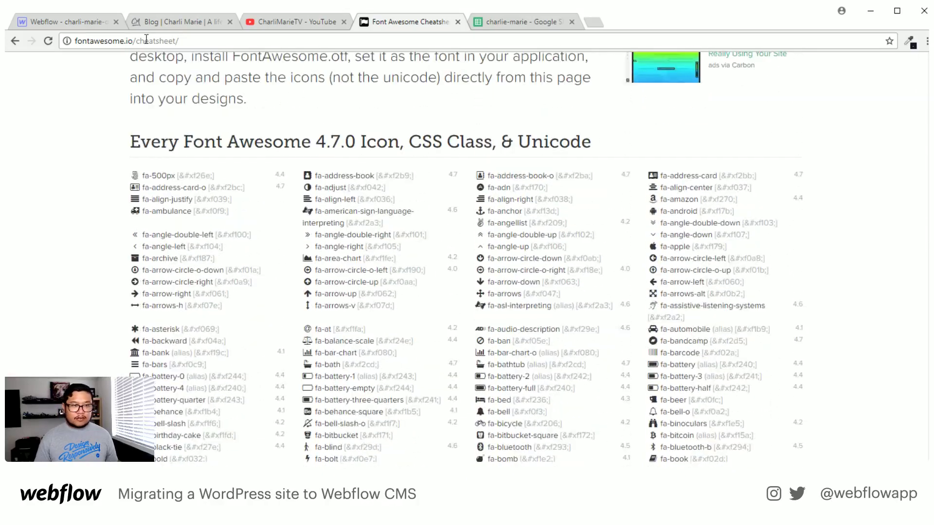
Switch back to Webflow, add a div block inside the second flex column and give it the class "social row".
{"action": "left_click", "coordinate": [89, 22]}
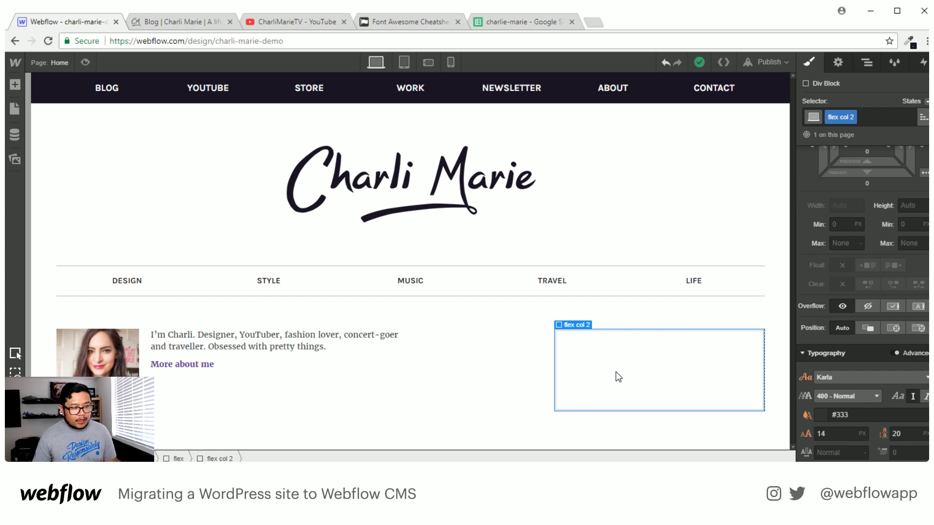
{"action": "key", "text": "a"}
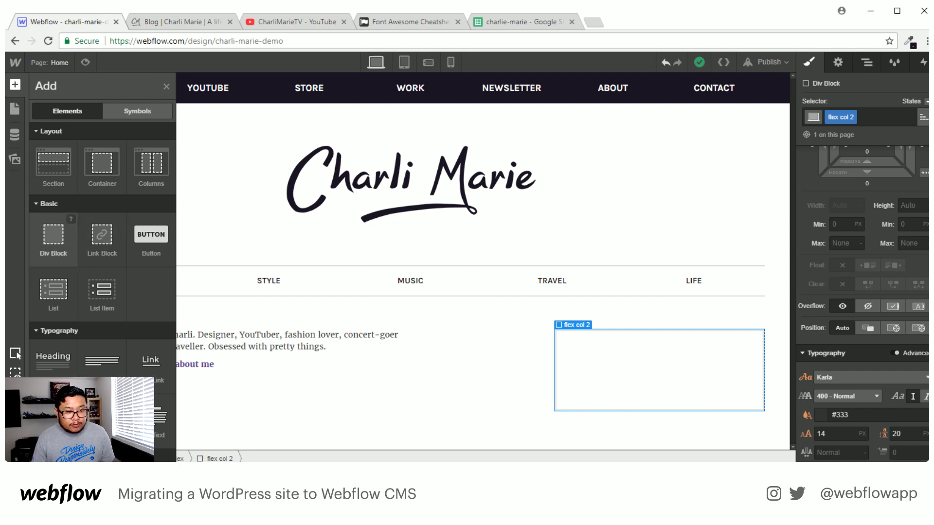
{"action": "left_click", "coordinate": [53, 236]}
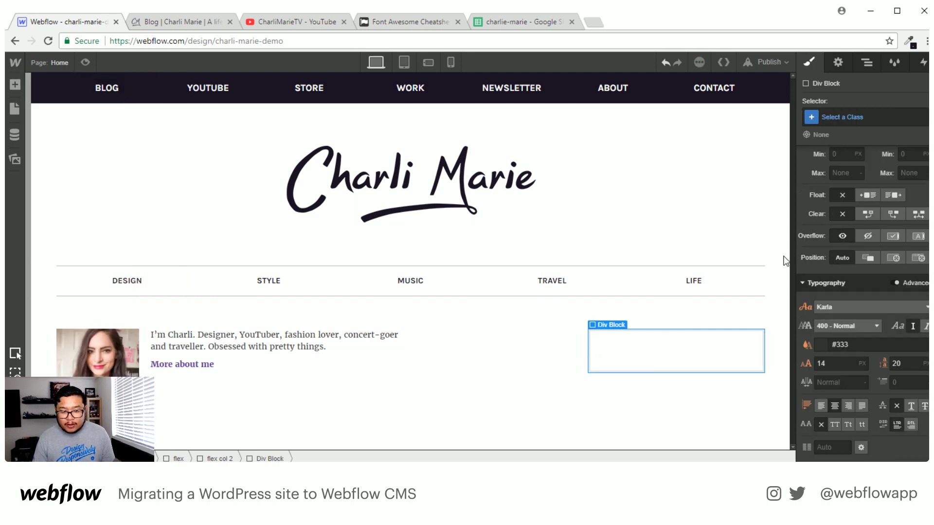
{"action": "left_click", "coordinate": [854, 119]}
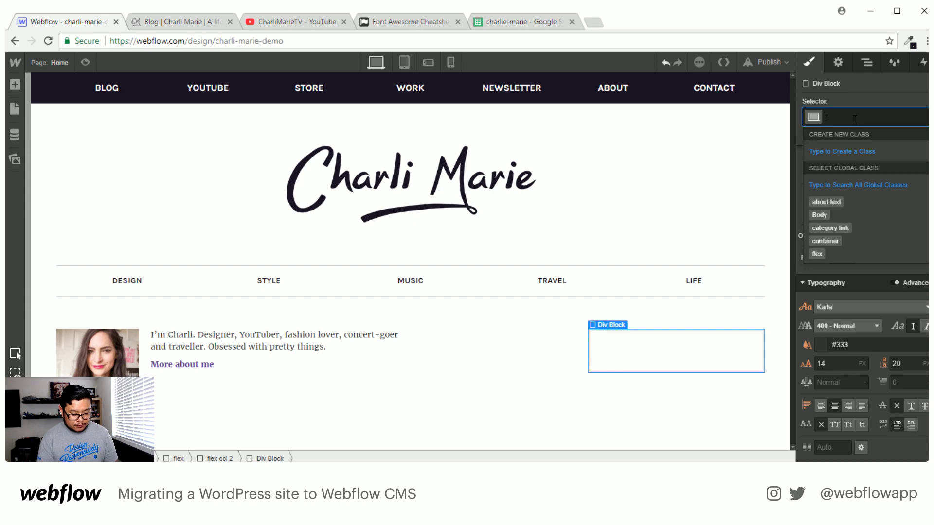
{"action": "type", "text": "social row"}
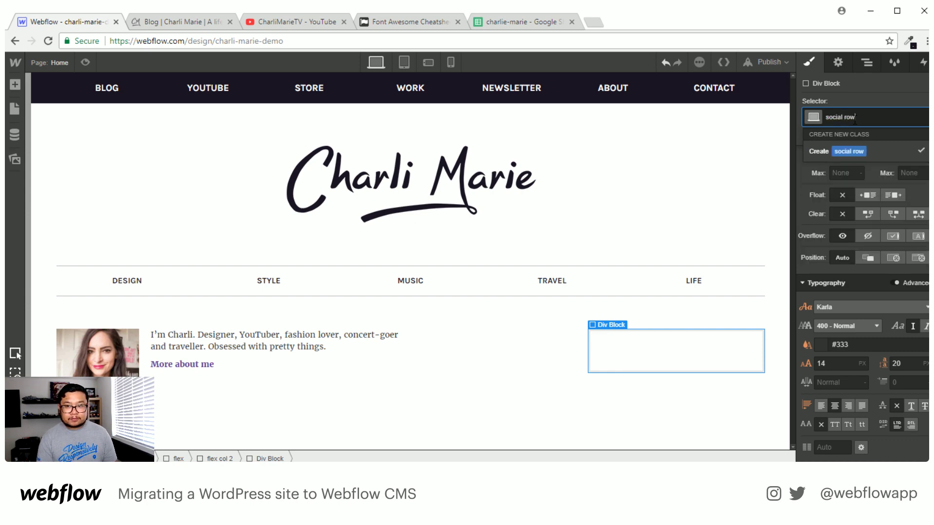
{"action": "key", "text": "Return"}
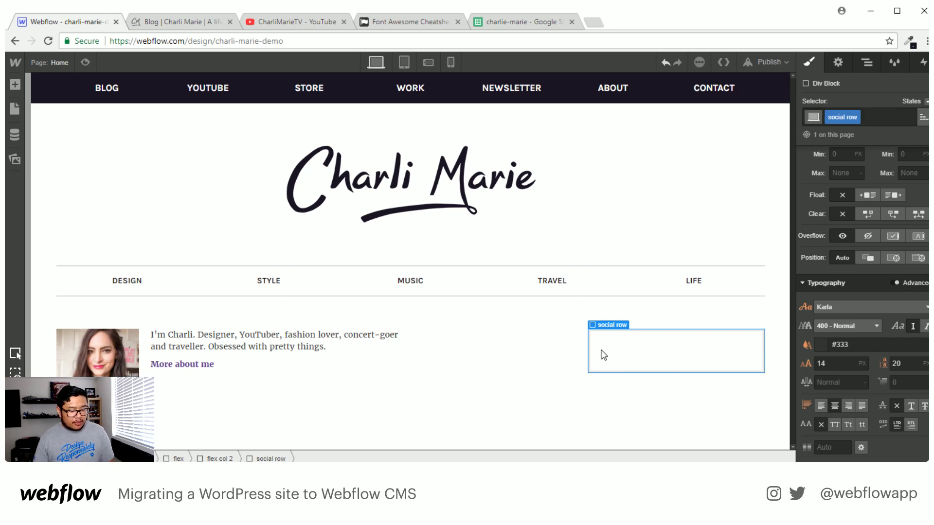
Add a text link inside the social row, dismiss its link settings and select its placeholder text for editing.
{"action": "key", "text": "a"}
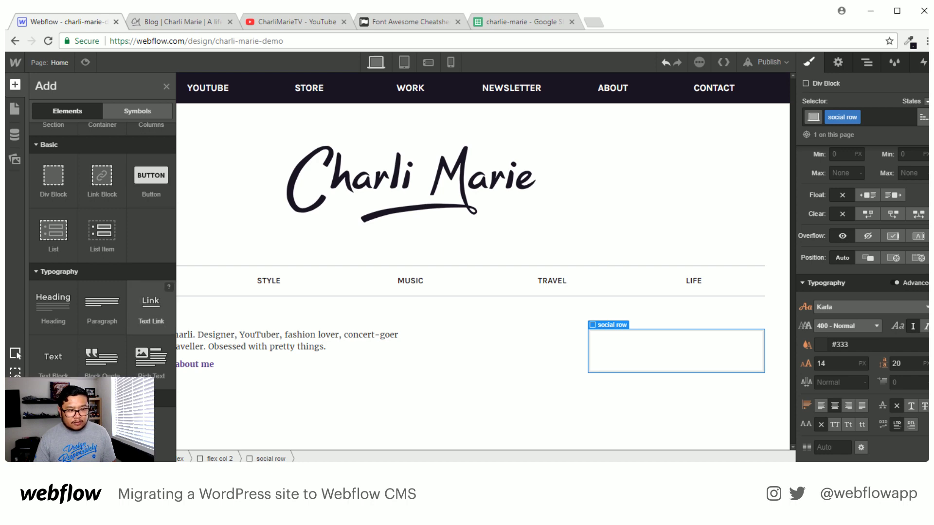
{"action": "left_click", "coordinate": [150, 309]}
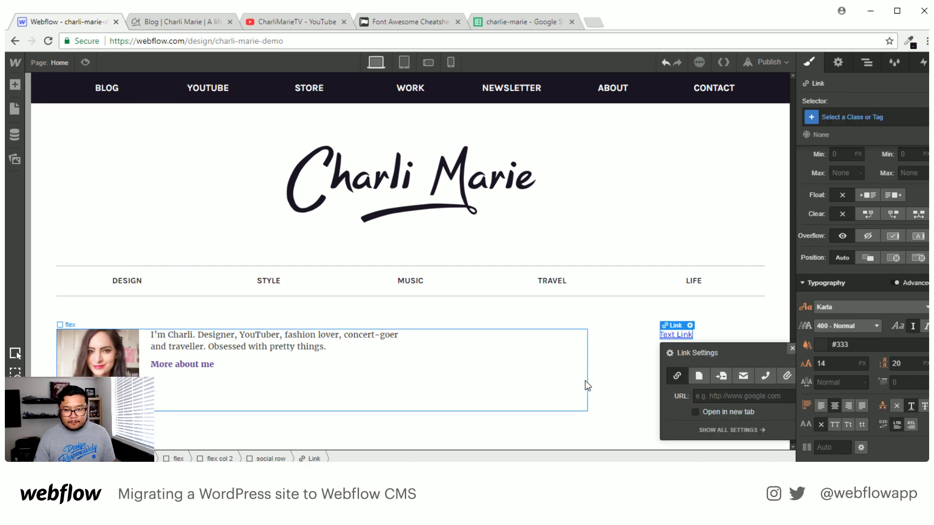
{"action": "left_click", "coordinate": [792, 348]}
{"action": "double_click", "coordinate": [667, 335]}
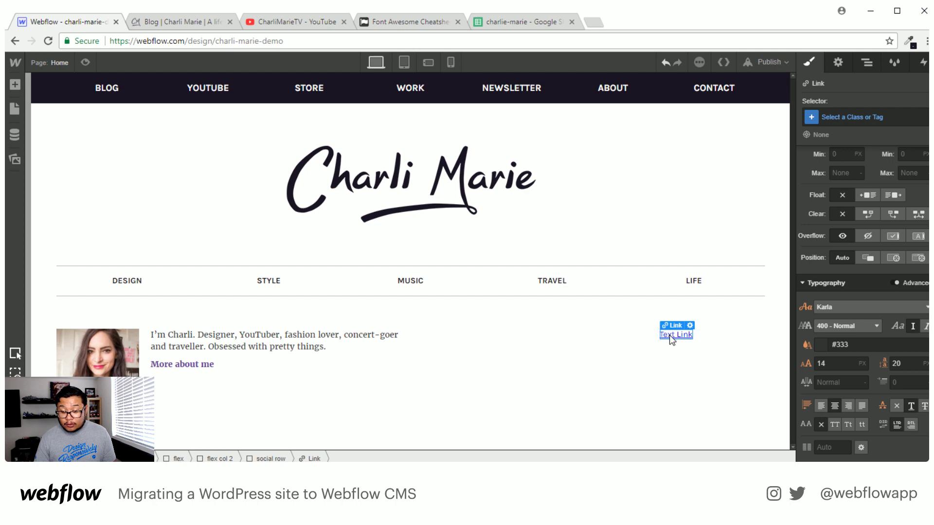
{"action": "triple_click", "coordinate": [687, 336]}
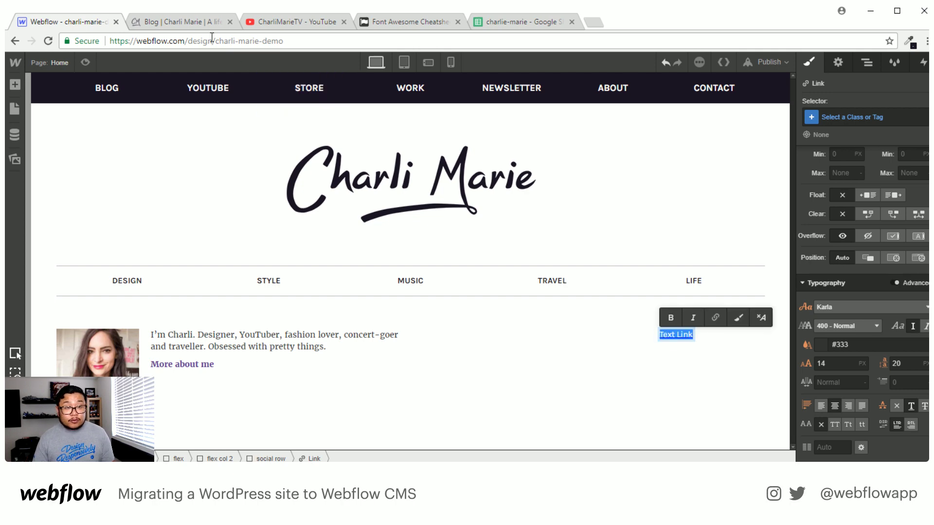
Switch to the Font Awesome cheatsheet, search the page for "youtube" and copy the fa-youtube-play icon.
{"action": "left_click", "coordinate": [388, 23]}
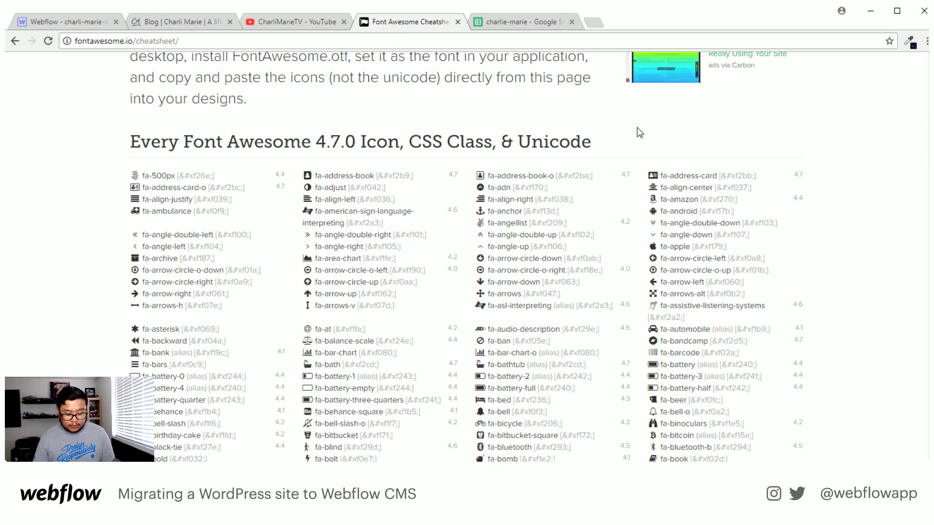
{"action": "key", "text": "ctrl+f"}
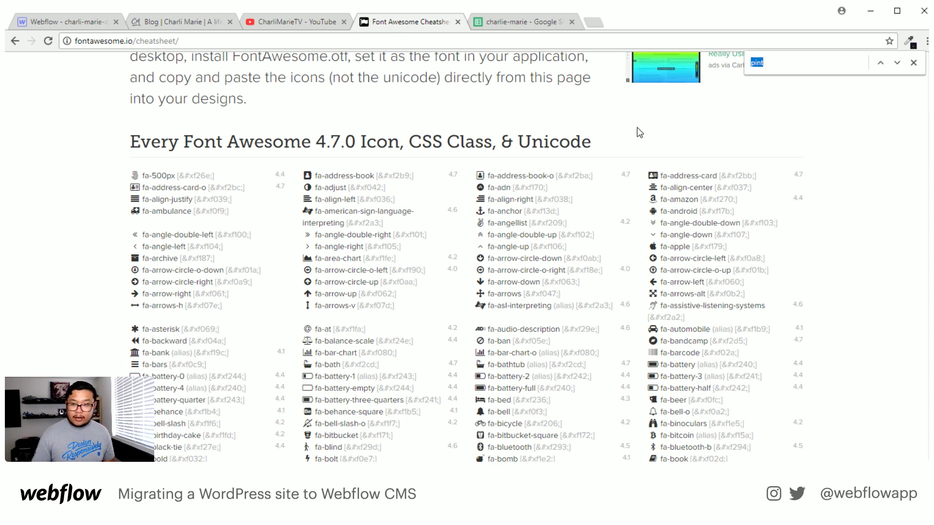
{"action": "type", "text": "youtube"}
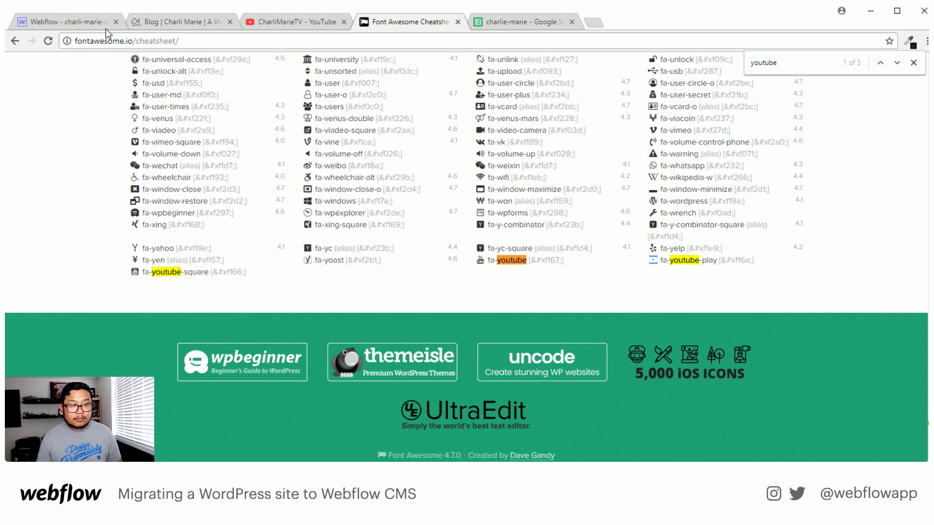
Switch back to Webflow and replace the text link's placeholder text with the copied icon character.
{"action": "left_click", "coordinate": [68, 22]}
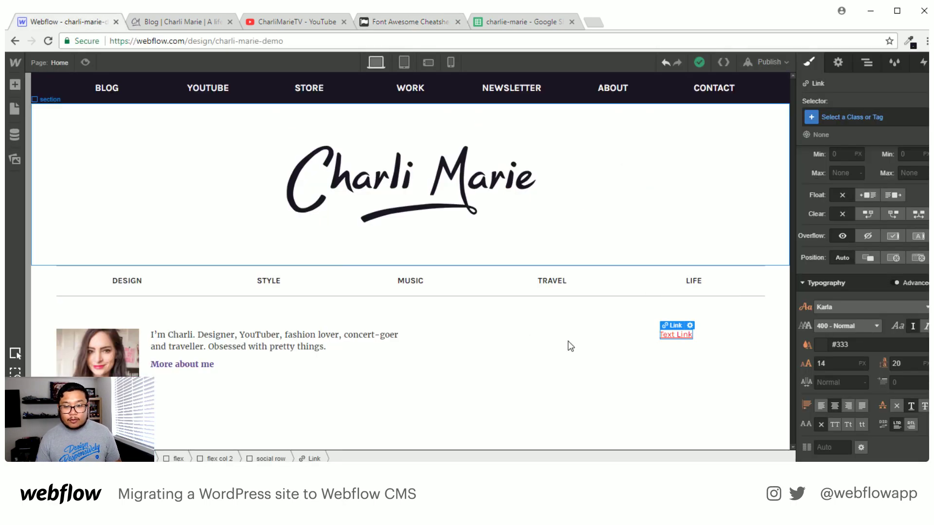
{"action": "double_click", "coordinate": [669, 335]}
{"action": "key", "text": "BackSpace"}
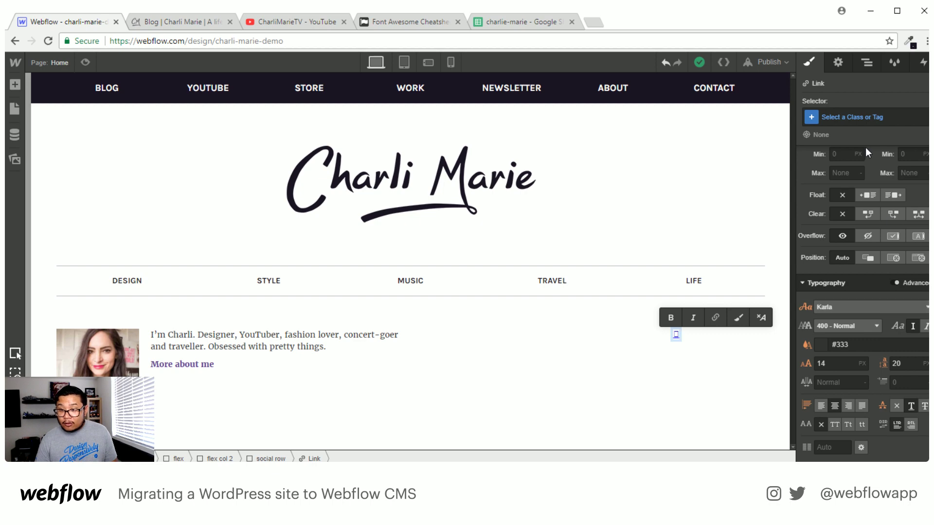
Create a class named "icon" on the new link in the social row.
{"action": "left_click", "coordinate": [857, 119]}
{"action": "type", "text": "icon"}
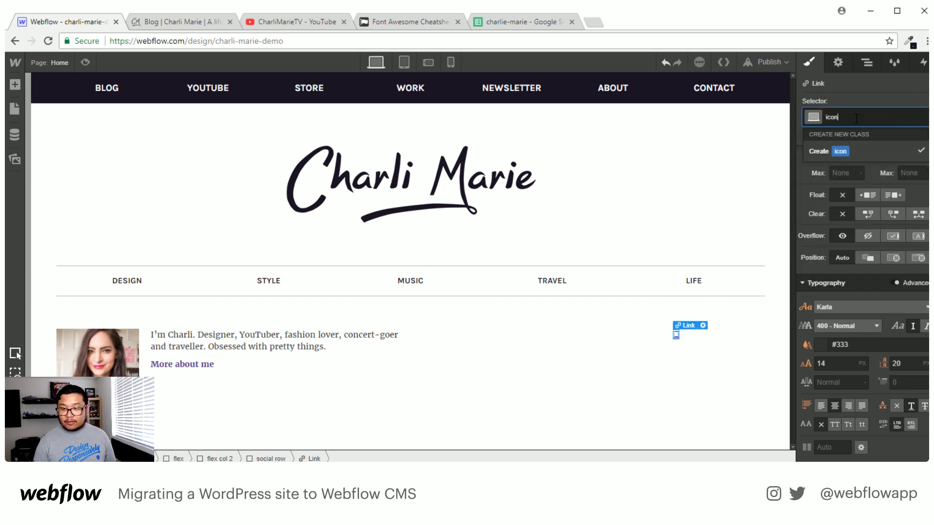
{"action": "key", "text": "Return"}
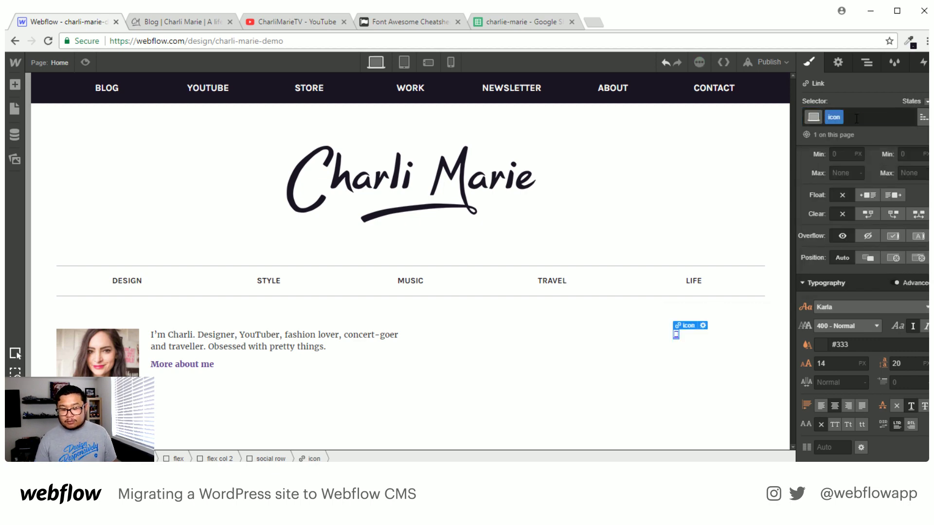
Set the font of the "icon" class to Fontawesome webfont.
{"action": "left_click", "coordinate": [845, 310]}
{"action": "scroll", "coordinate": [865, 413], "scroll_direction": "down", "scroll_amount": 4}
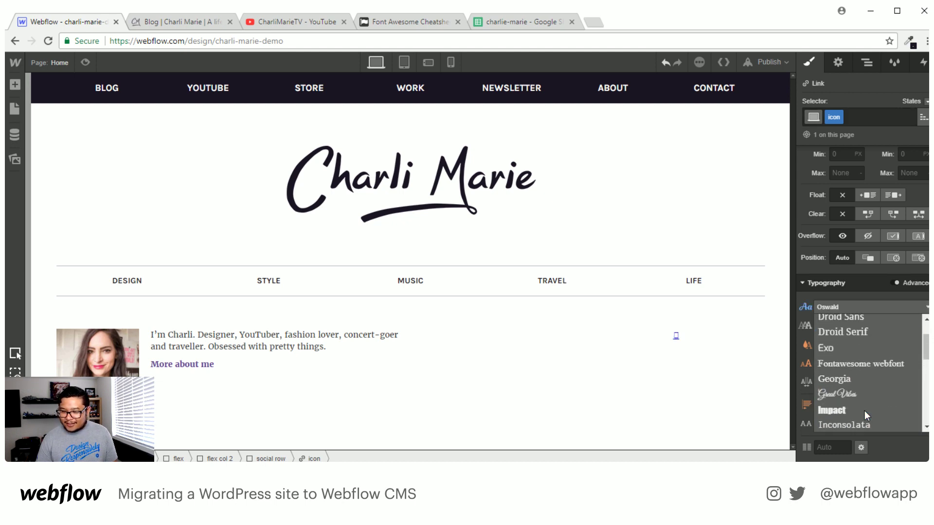
{"action": "left_click", "coordinate": [870, 368]}
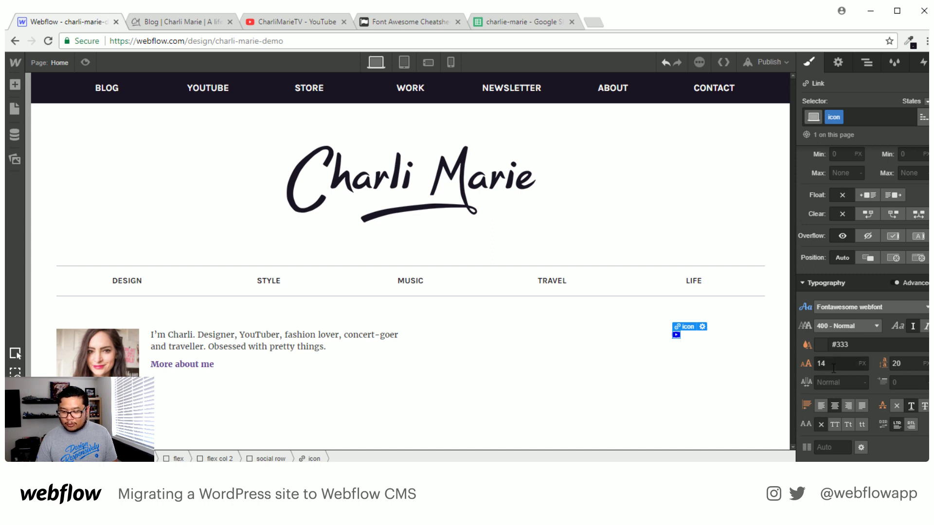
Remove the underline from the icon link, keep its weight at 400 - Normal and set its text color to the Black swatch.
{"action": "left_click", "coordinate": [896, 404]}
{"action": "left_click", "coordinate": [838, 325]}
{"action": "left_click", "coordinate": [855, 341]}
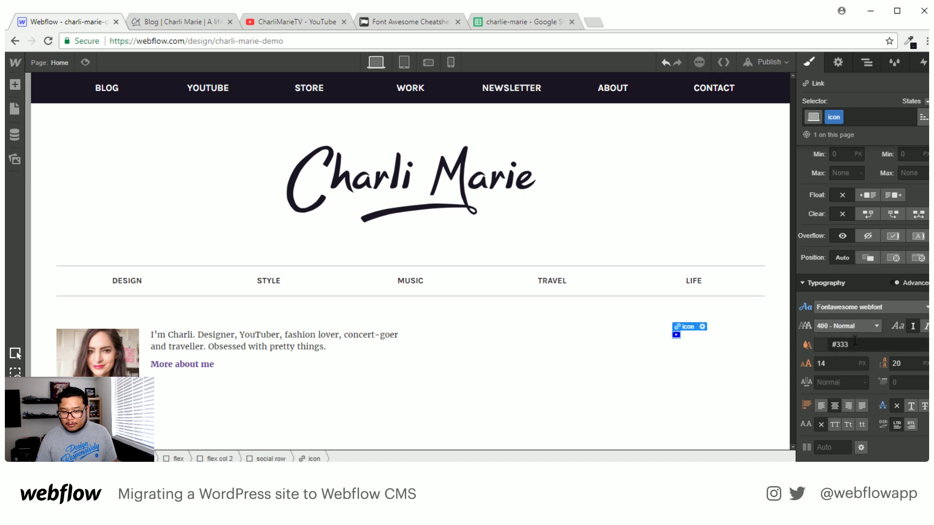
{"action": "left_click", "coordinate": [827, 345]}
{"action": "left_click", "coordinate": [866, 302]}
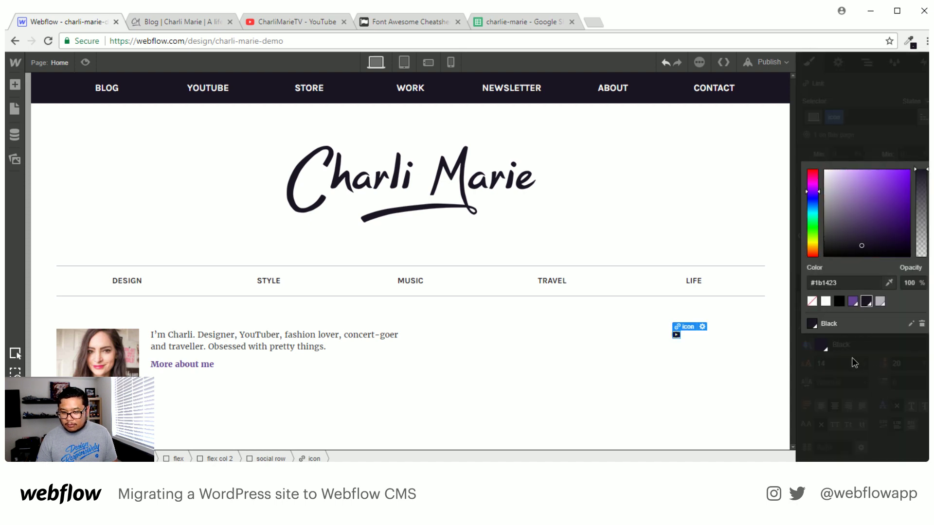
{"action": "left_click", "coordinate": [854, 363]}
Set the icon link's font size to 20 px and its line height to 26 px.
{"action": "left_click", "coordinate": [838, 364]}
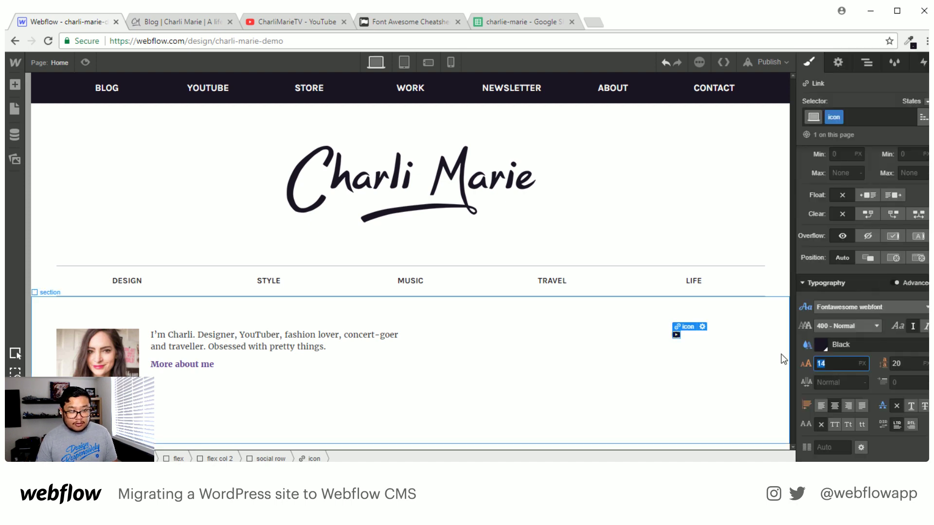
{"action": "type", "text": "19"}
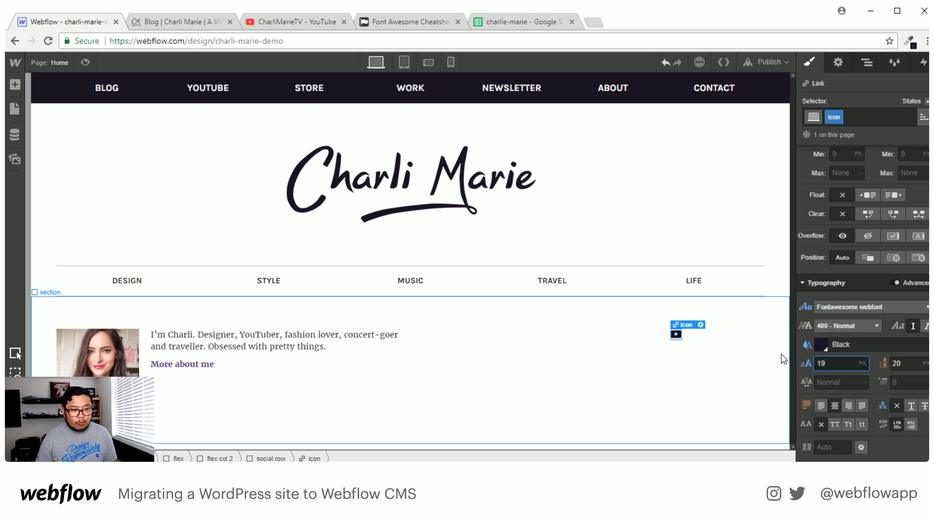
{"action": "key", "text": "Up"}
{"action": "key", "text": "Tab"}
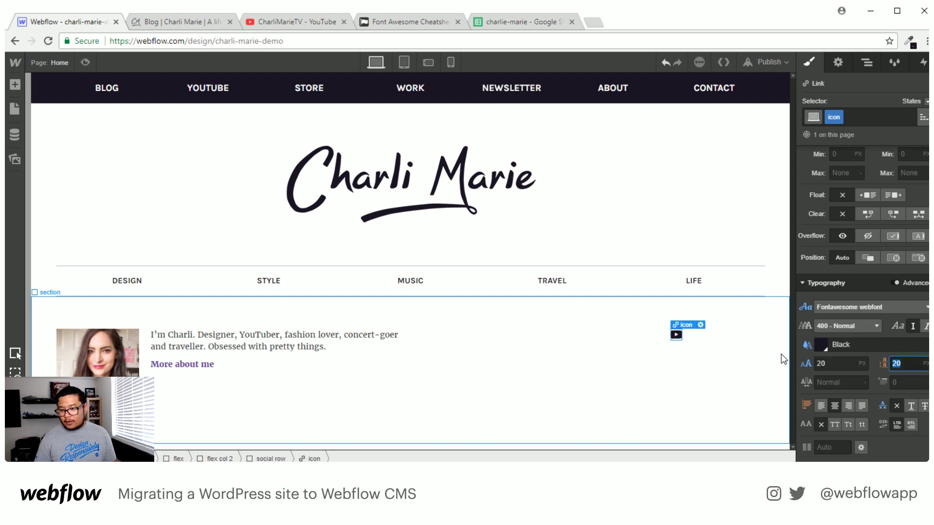
{"action": "type", "text": "26"}
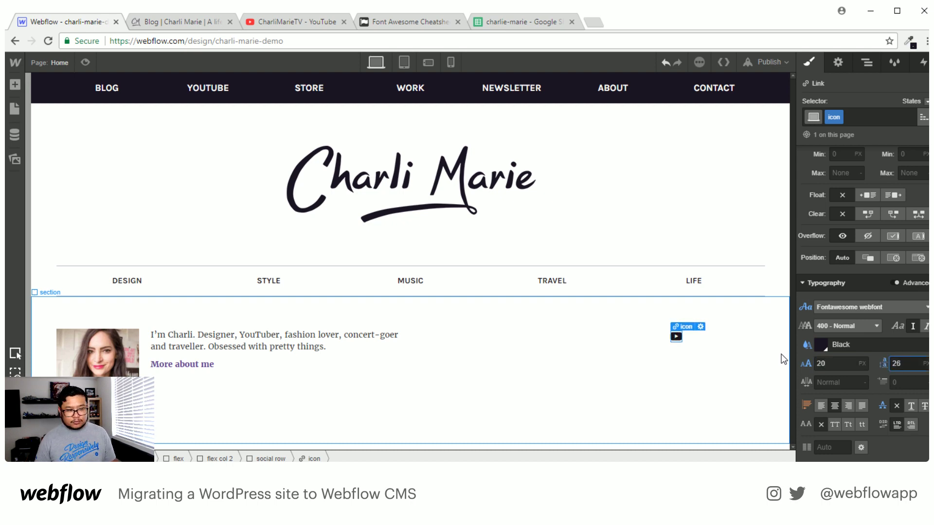
Make the icon link an inline block with 10 px padding on all four sides and center its text.
{"action": "scroll", "coordinate": [861, 306], "scroll_direction": "up", "scroll_amount": 4}
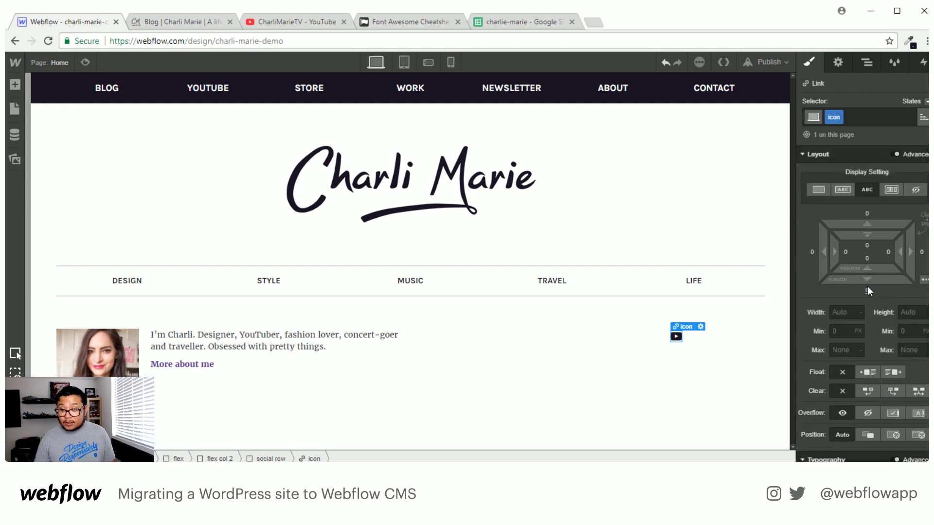
{"action": "left_click", "coordinate": [839, 192]}
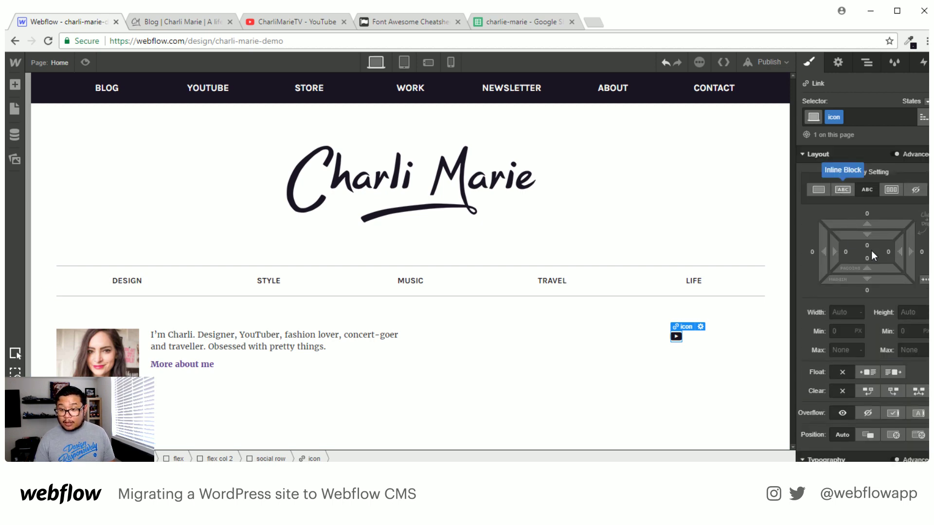
{"action": "left_click_drag", "start_coordinate": [873, 235], "coordinate": [872, 251]}
{"action": "scroll", "coordinate": [868, 375], "scroll_direction": "down", "scroll_amount": 5}
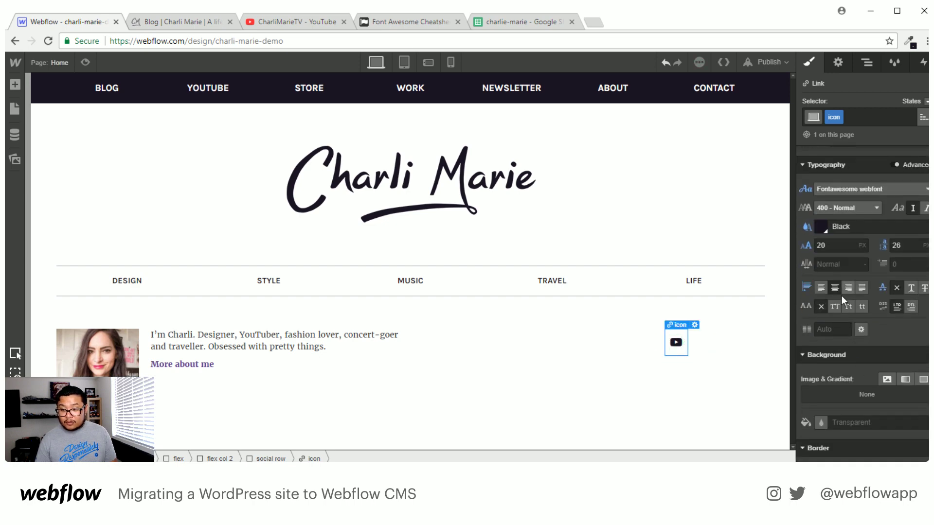
{"action": "scroll", "coordinate": [840, 297], "scroll_direction": "up", "scroll_amount": 5}
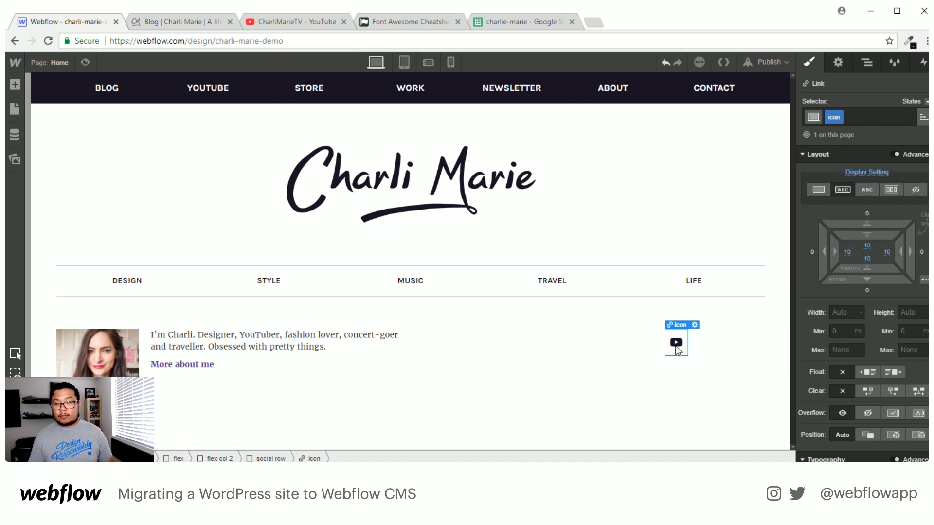
Duplicate the YouTube icon link four times within the social row.
{"action": "key", "text": "ctrl+d"}
{"action": "key", "text": "ctrl+d"}
{"action": "key", "text": "ctrl+d"}
{"action": "key", "text": "ctrl+d"}
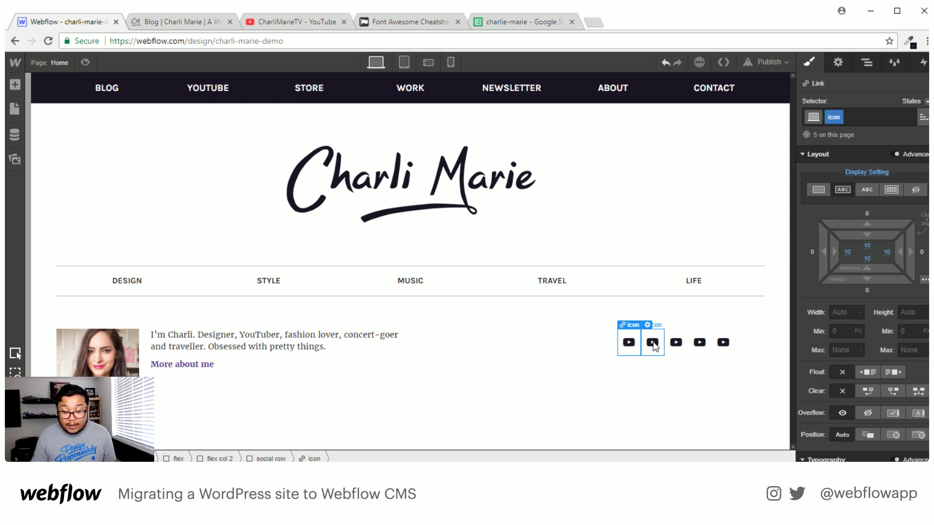
Select the second social icon, switch to the Font Awesome cheatsheet, search the page for "twitter" and copy the fa-twitter icon.
{"action": "left_click", "coordinate": [653, 344]}
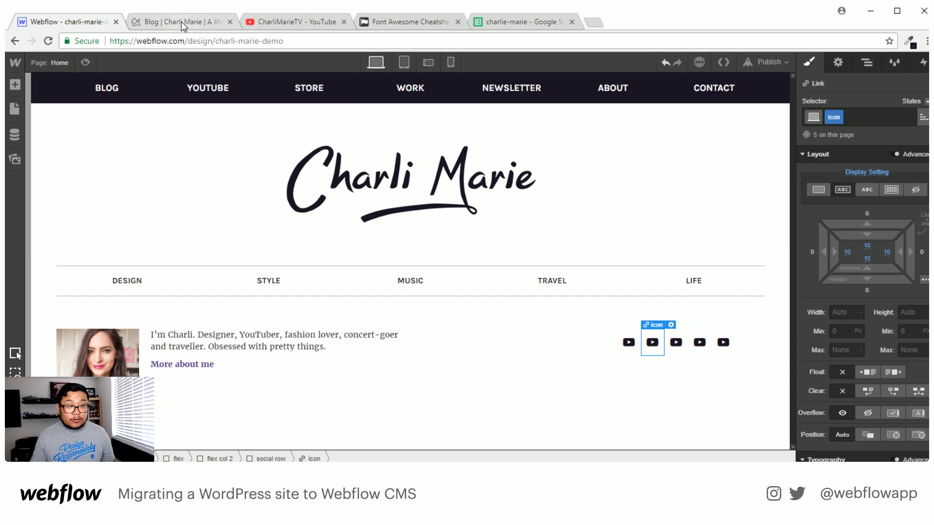
{"action": "left_click", "coordinate": [426, 22]}
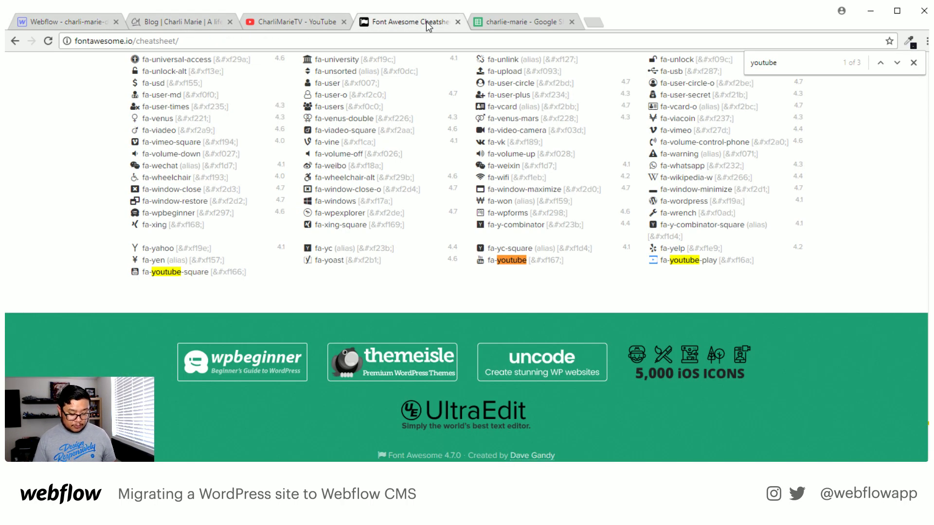
{"action": "key", "text": "ctrl+f"}
{"action": "type", "text": "twitter"}
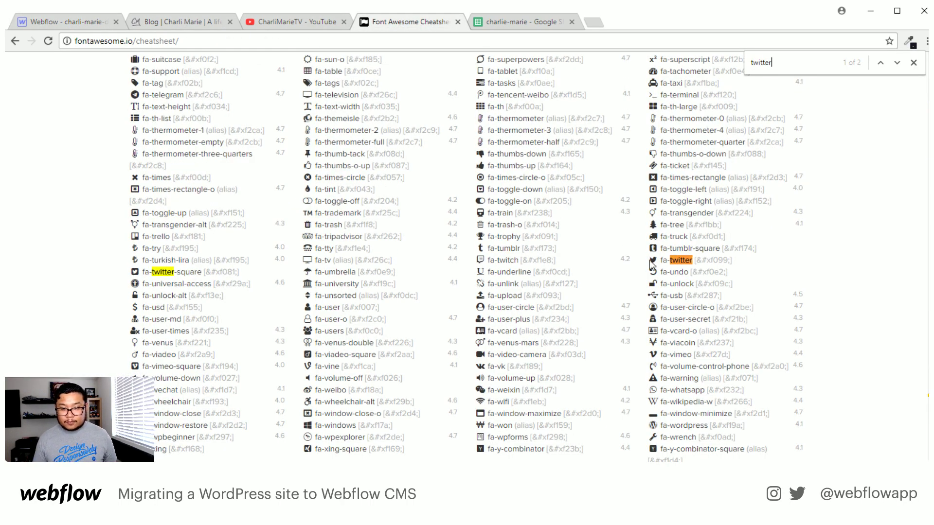
Switch back to Webflow and replace the second social icon with the copied Twitter character.
{"action": "left_click", "coordinate": [69, 22]}
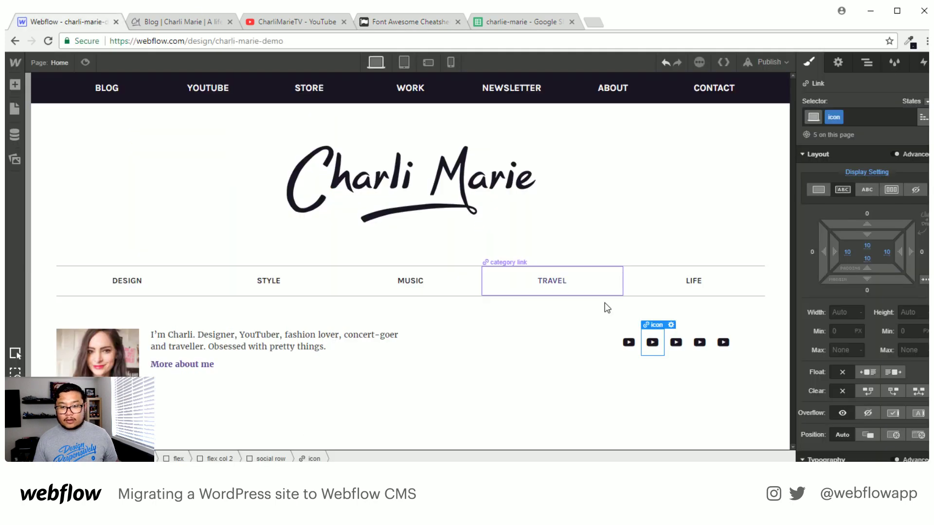
{"action": "double_click", "coordinate": [658, 346]}
{"action": "key", "text": "ctrl+v"}
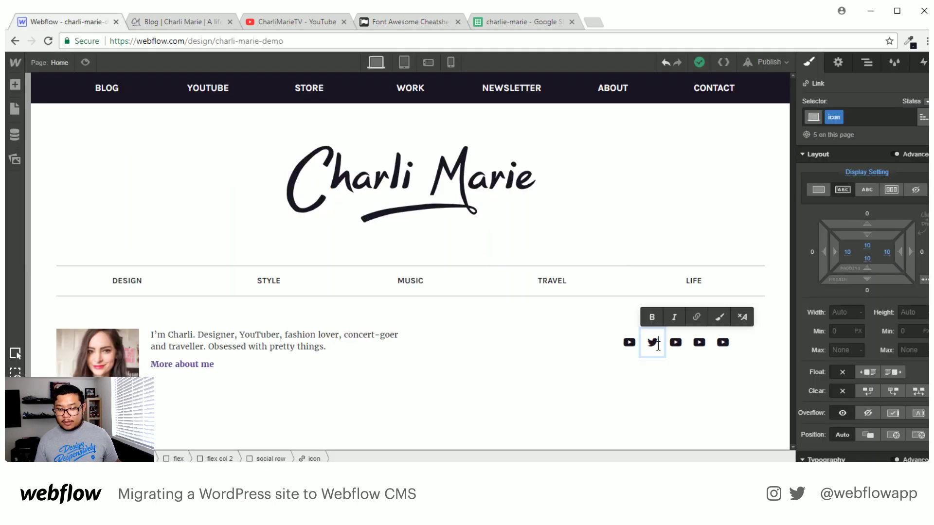
Check the original blog's social icons, then search the Font Awesome cheatsheet for "instagr" and copy the fa-instagram icon.
{"action": "left_click", "coordinate": [159, 22]}
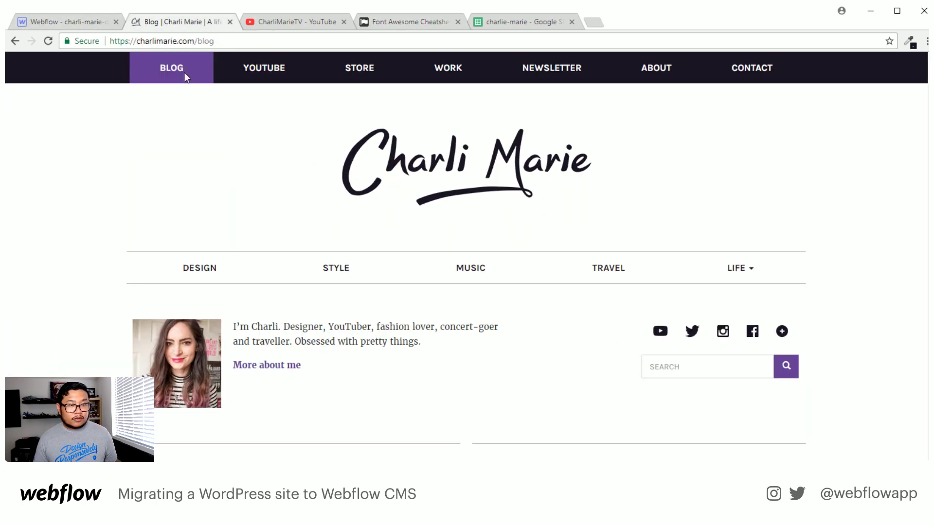
{"action": "left_click", "coordinate": [384, 22]}
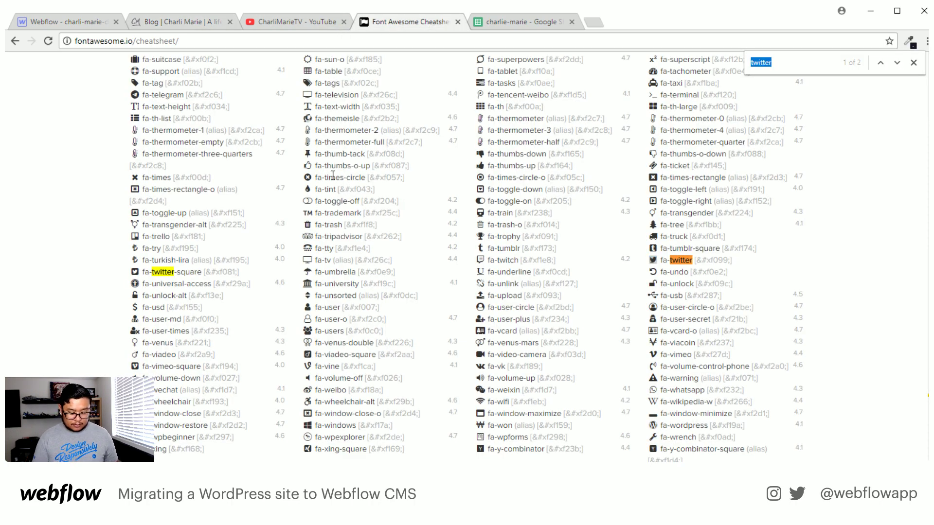
{"action": "type", "text": "insta"}
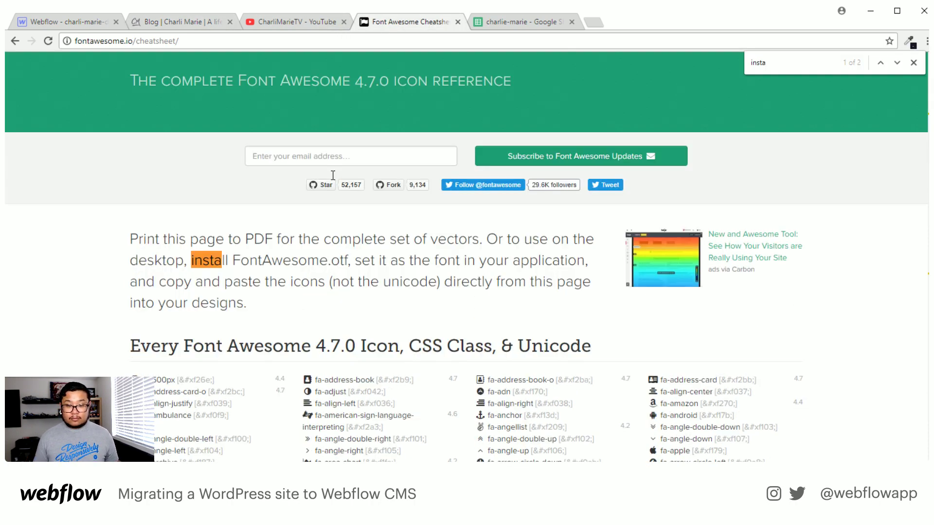
{"action": "type", "text": "gr"}
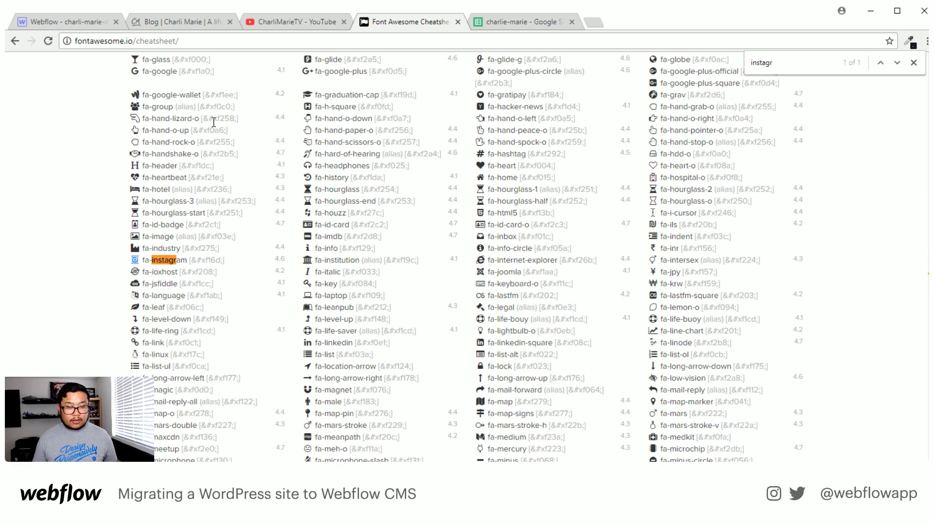
Switch back to Webflow and replace the third social icon with the copied Instagram character.
{"action": "left_click", "coordinate": [68, 22]}
{"action": "left_click", "coordinate": [675, 343]}
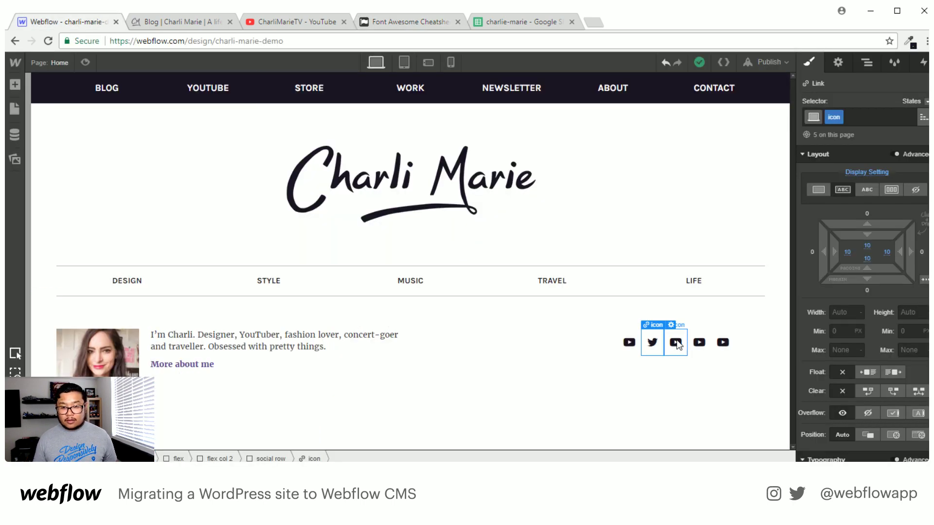
{"action": "double_click", "coordinate": [676, 343]}
{"action": "key", "text": "ctrl+v"}
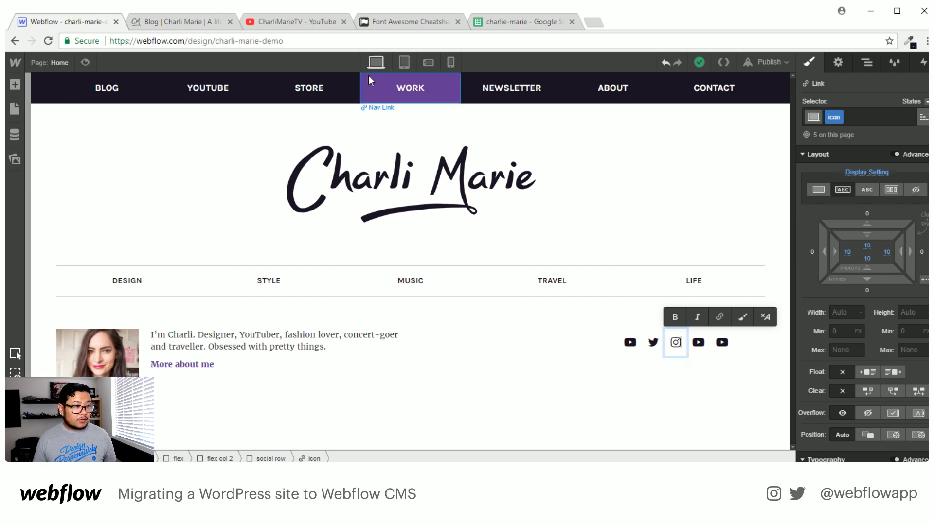
Return to the Font Awesome cheatsheet, search the page for "face" and copy the fa-facebook-official icon.
{"action": "left_click", "coordinate": [403, 21]}
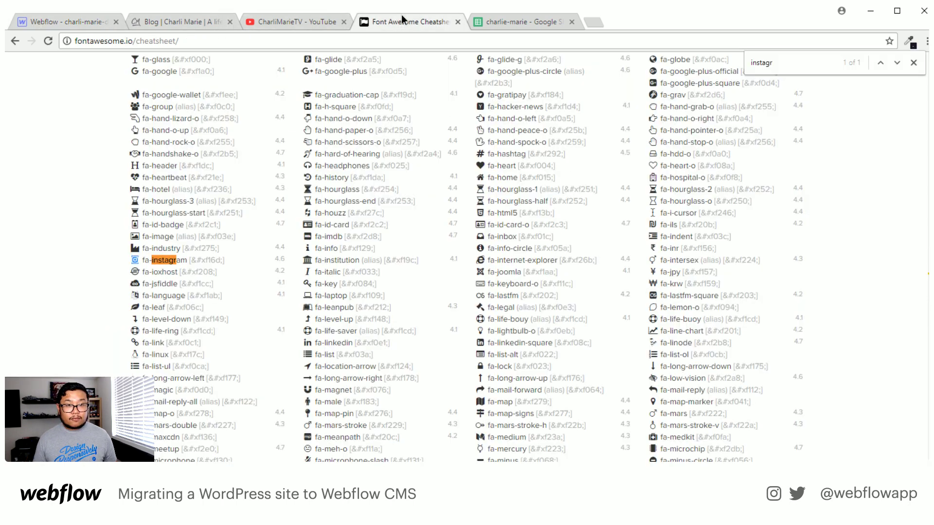
{"action": "key", "text": "ctrl+f"}
{"action": "type", "text": "faec"}
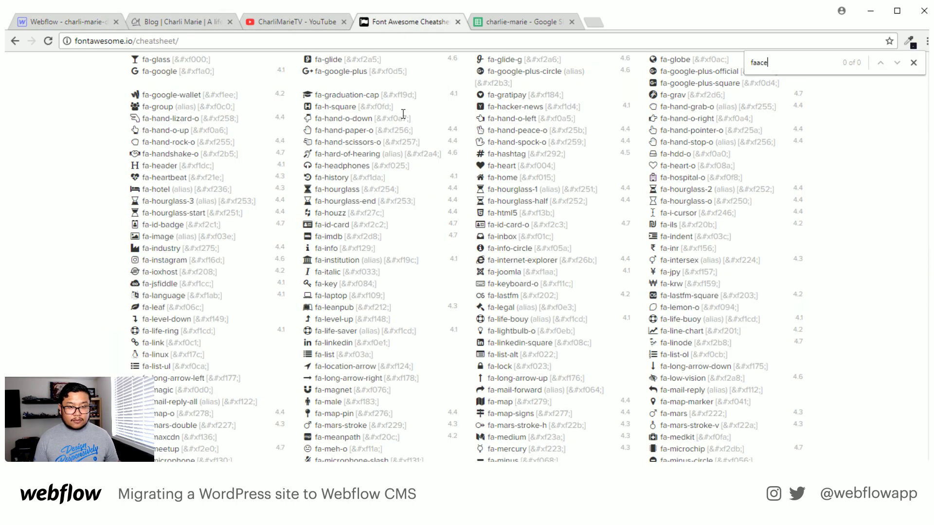
{"action": "key", "text": "ctrl+a"}
{"action": "type", "text": "face"}
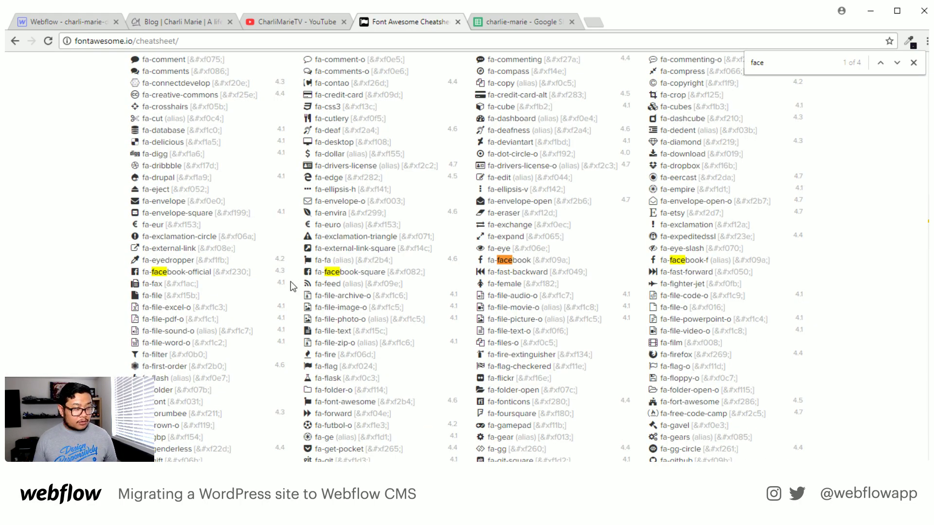
{"action": "left_click_drag", "start_coordinate": [141, 272], "coordinate": [132, 271]}
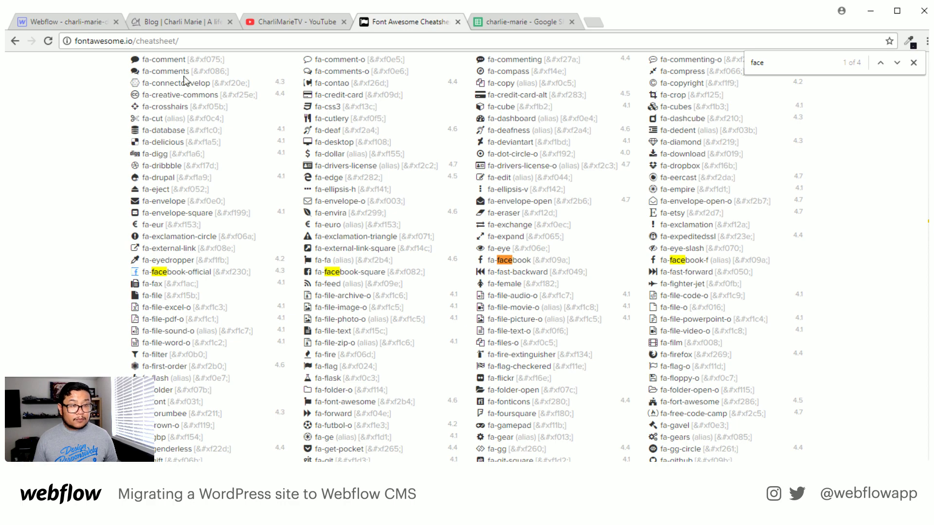
Switch back to Webflow and replace the fourth social icon with the copied Facebook character.
{"action": "left_click", "coordinate": [75, 17]}
{"action": "double_click", "coordinate": [699, 342]}
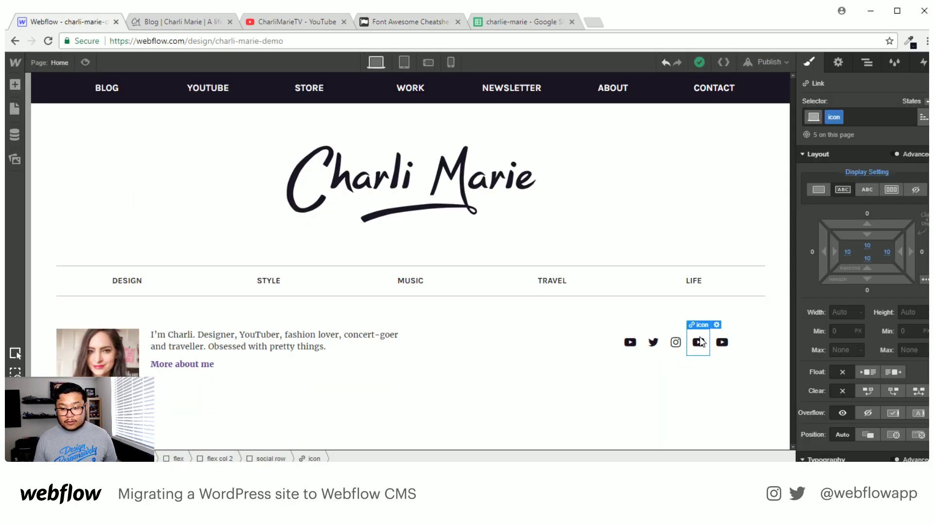
{"action": "key", "text": "ctrl+v"}
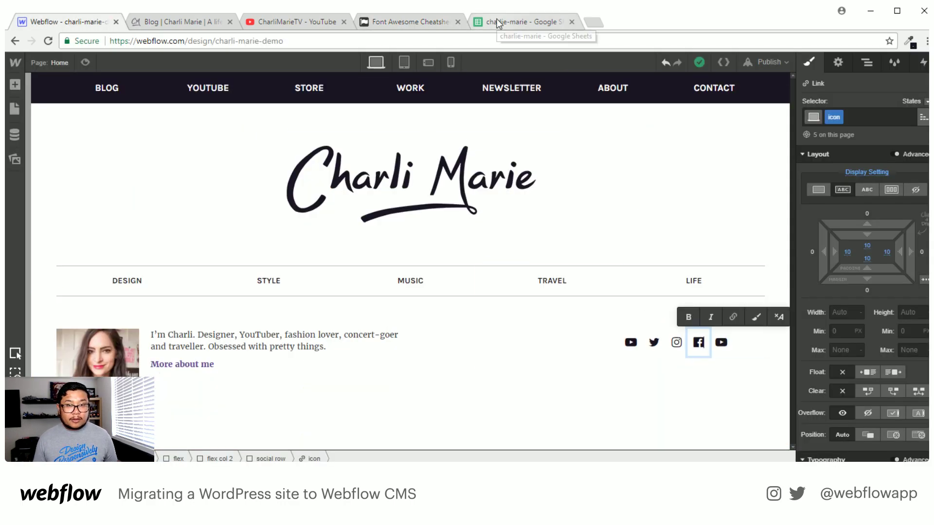
Return to the Font Awesome cheatsheet, search the page for "plus", step through the matches and copy the fa-plus-circle icon.
{"action": "left_click", "coordinate": [419, 24]}
{"action": "key", "text": "ctrl+f"}
{"action": "type", "text": "plus"}
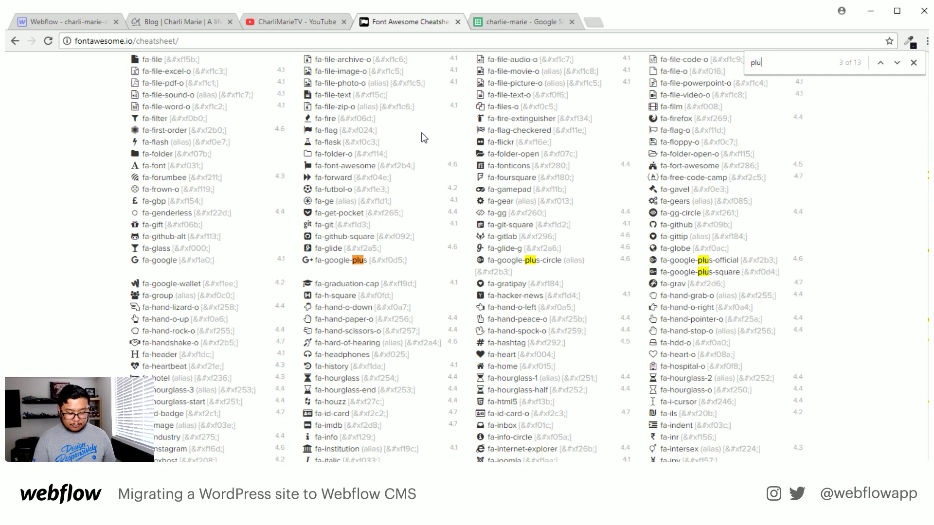
{"action": "key", "text": "Return"}
{"action": "key", "text": "Return"}
{"action": "key", "text": "Return"}
{"action": "key", "text": "Return"}
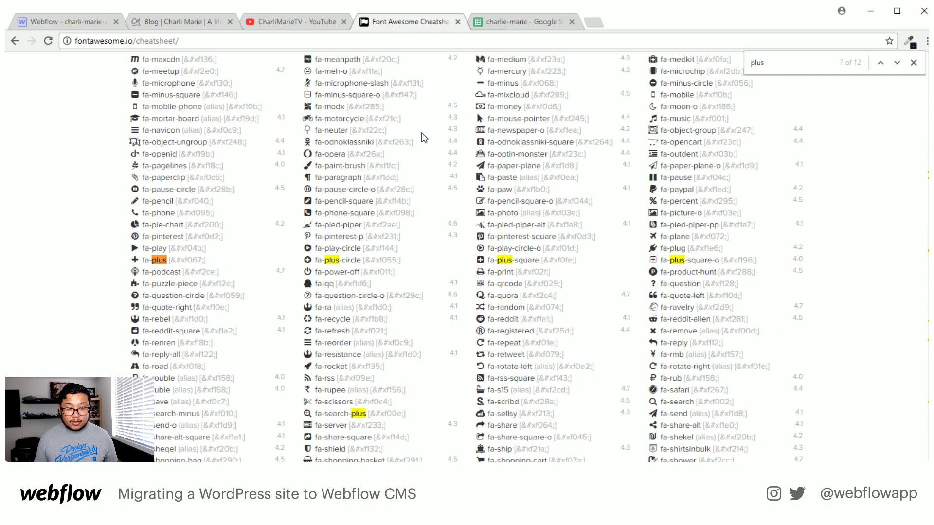
{"action": "mouse_move", "coordinate": [312, 261]}
{"action": "left_mouse_down"}
{"action": "mouse_move", "coordinate": [384, 274]}
{"action": "mouse_move", "coordinate": [302, 262]}
{"action": "left_mouse_up"}
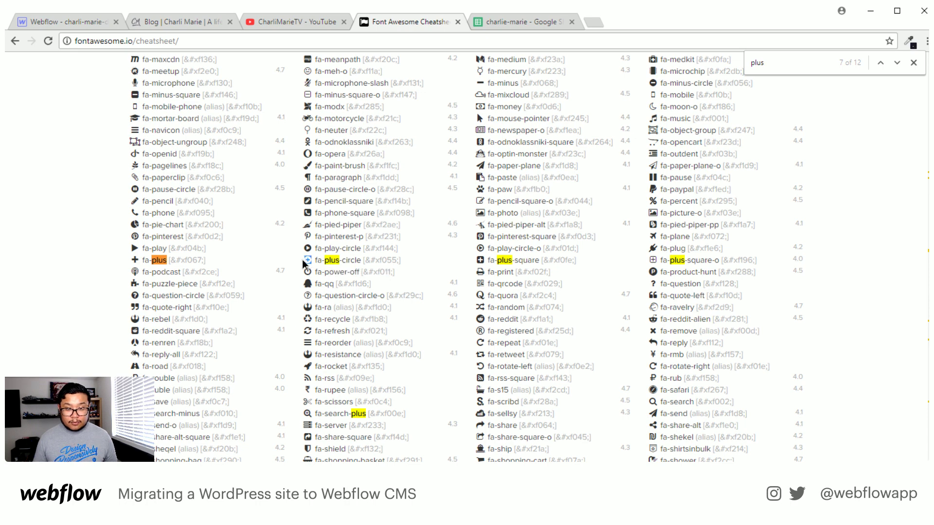
Switch back to Webflow and replace the fifth social icon with the copied plus-circle character.
{"action": "left_click", "coordinate": [73, 22]}
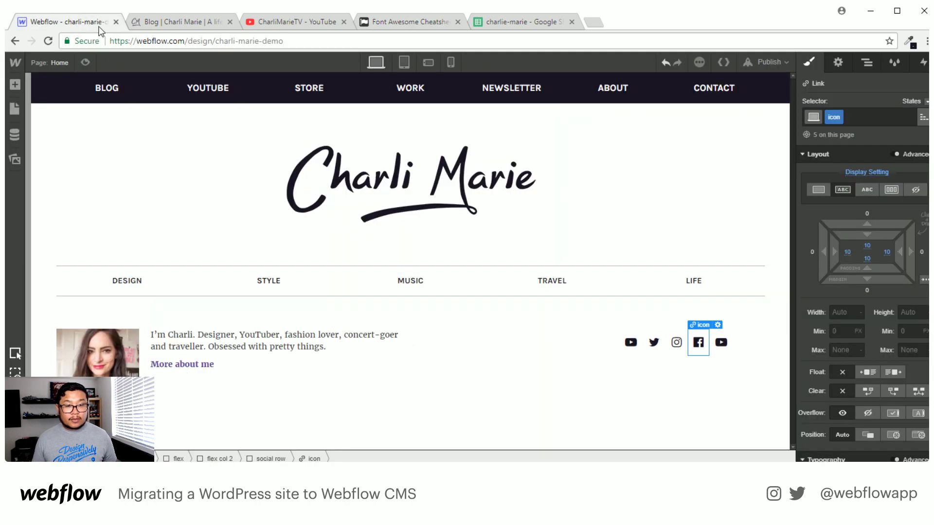
{"action": "left_click", "coordinate": [720, 343]}
{"action": "double_click", "coordinate": [720, 343]}
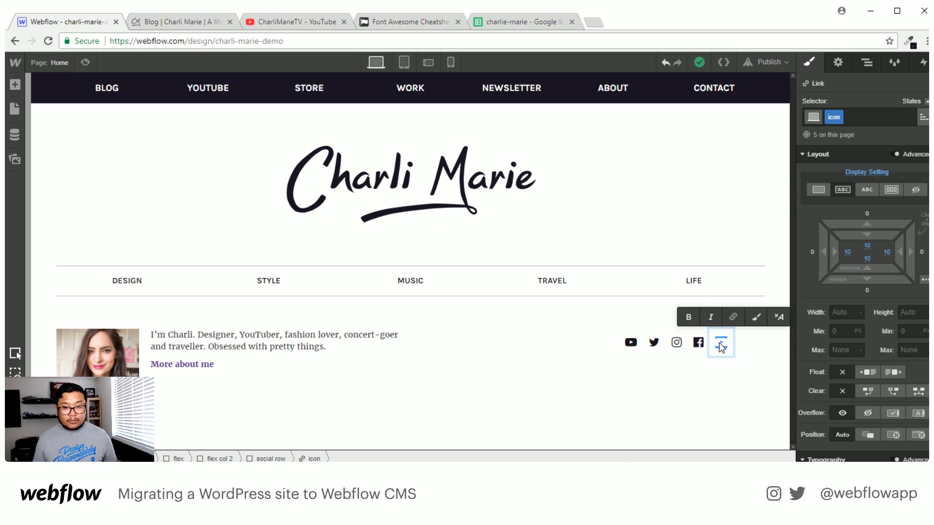
{"action": "key", "text": "ctrl+v"}
{"action": "left_click", "coordinate": [663, 396]}
{"action": "left_click", "coordinate": [663, 396]}
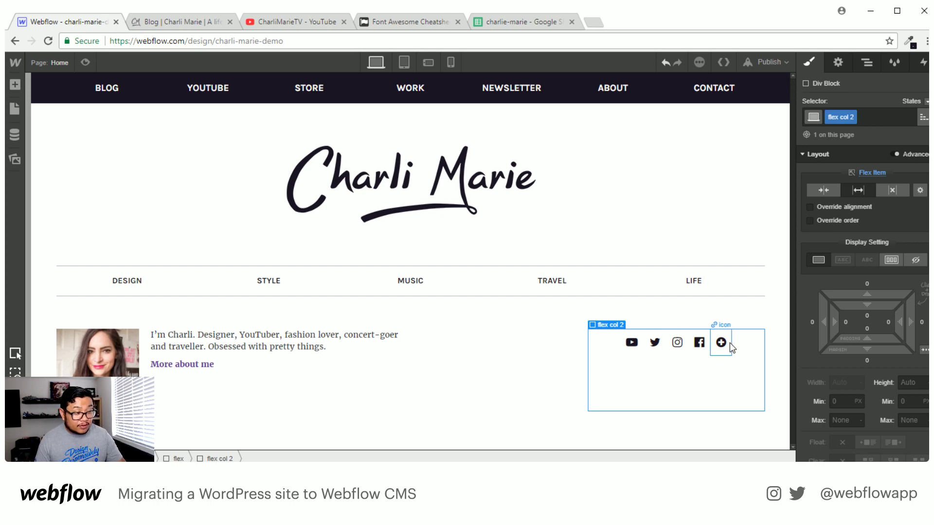
Set the font color of the social icons' Hover state to the purple swatch.
{"action": "left_click", "coordinate": [631, 348]}
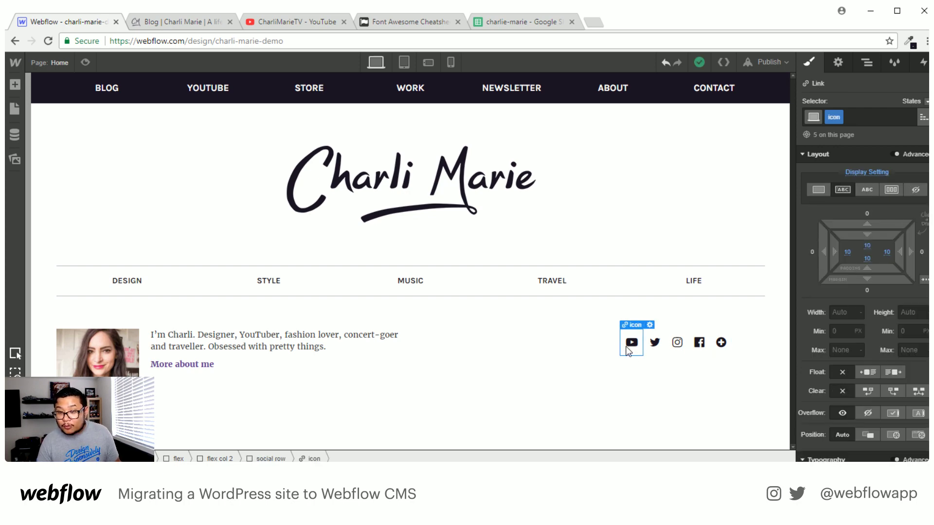
{"action": "left_click", "coordinate": [926, 101]}
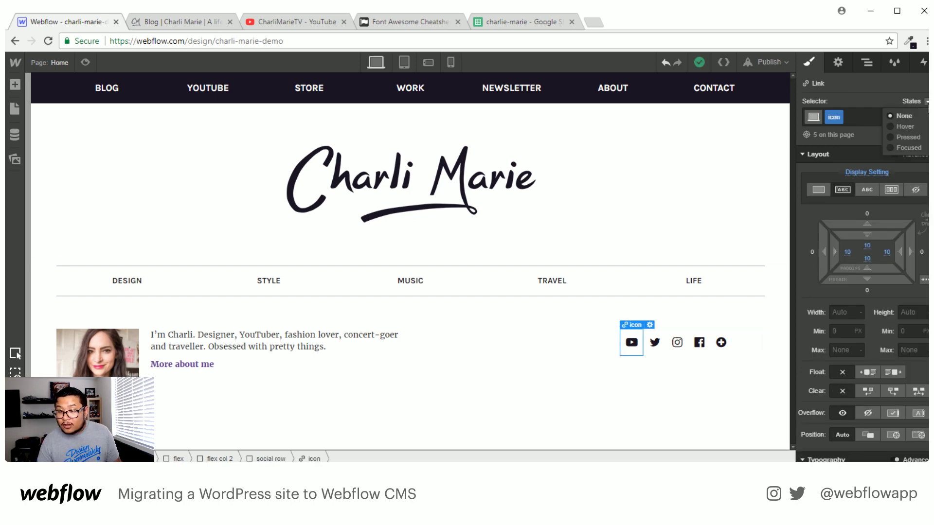
{"action": "left_click", "coordinate": [906, 126]}
{"action": "scroll", "coordinate": [859, 235], "scroll_direction": "down", "scroll_amount": 6}
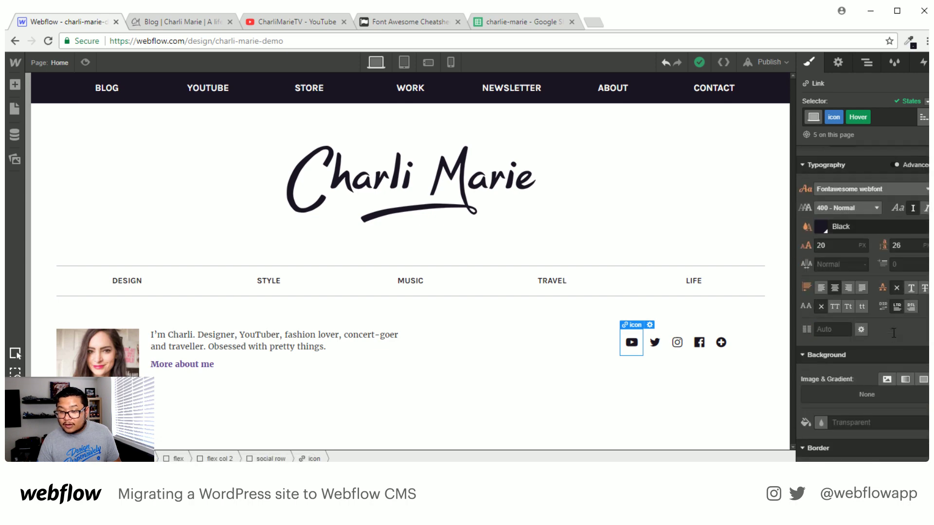
{"action": "left_click", "coordinate": [828, 227]}
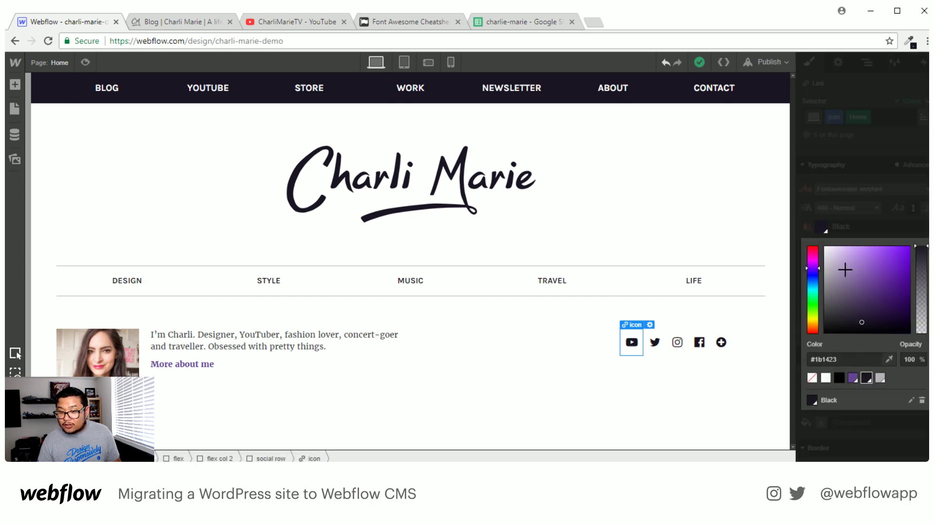
{"action": "left_click", "coordinate": [852, 378]}
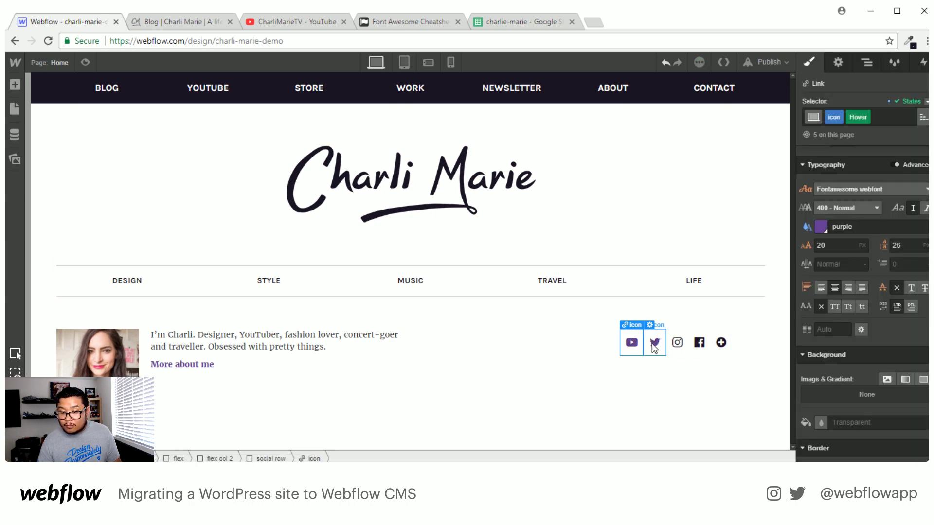
{"action": "left_click", "coordinate": [487, 404]}
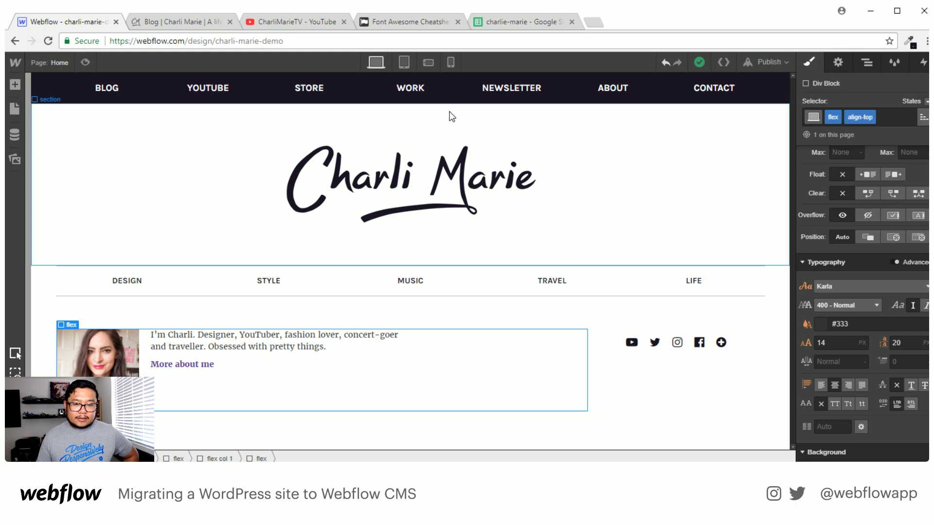
Switch to the charlie-marie spreadsheet, and open the Webflow University site (university.webflow.com) in a new browser tab.
{"action": "left_click", "coordinate": [490, 23]}
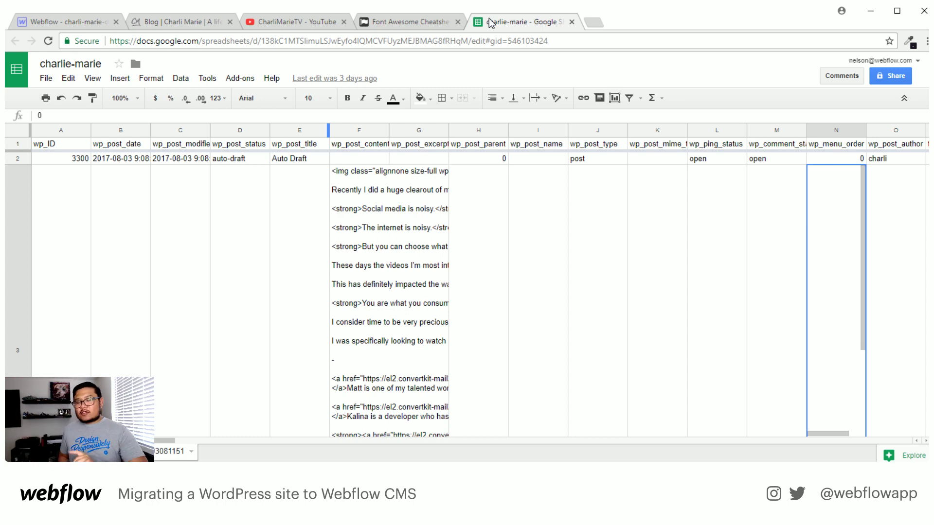
{"action": "left_click", "coordinate": [586, 24]}
{"action": "type", "text": "universi"}
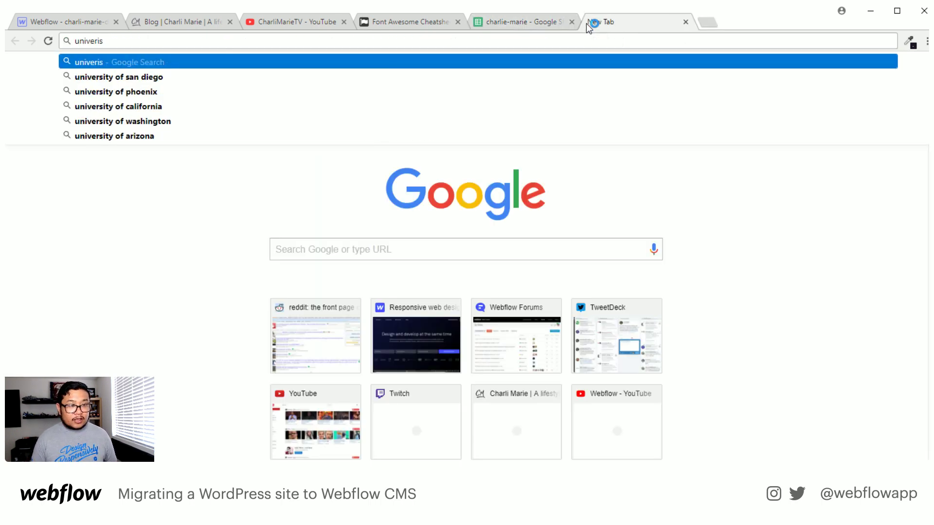
{"action": "key", "text": "BackSpace"}
{"action": "key", "text": "BackSpace"}
{"action": "type", "text": "s"}
{"action": "key", "text": "Return"}
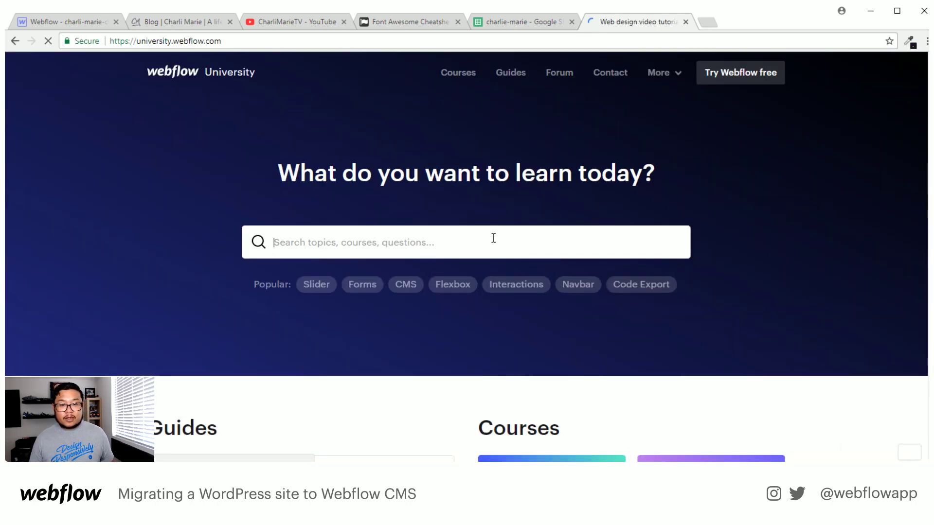
Search Webflow University for "migrate csv" and open the article "Migrating from WordPress to Webflow CMS".
{"action": "type", "text": "migra"}
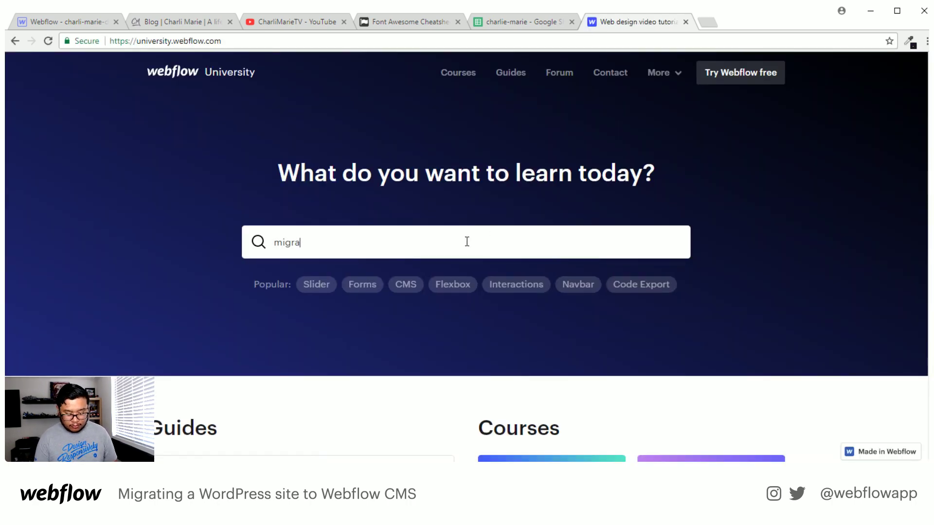
{"action": "type", "text": "te csv"}
{"action": "key", "text": "Return"}
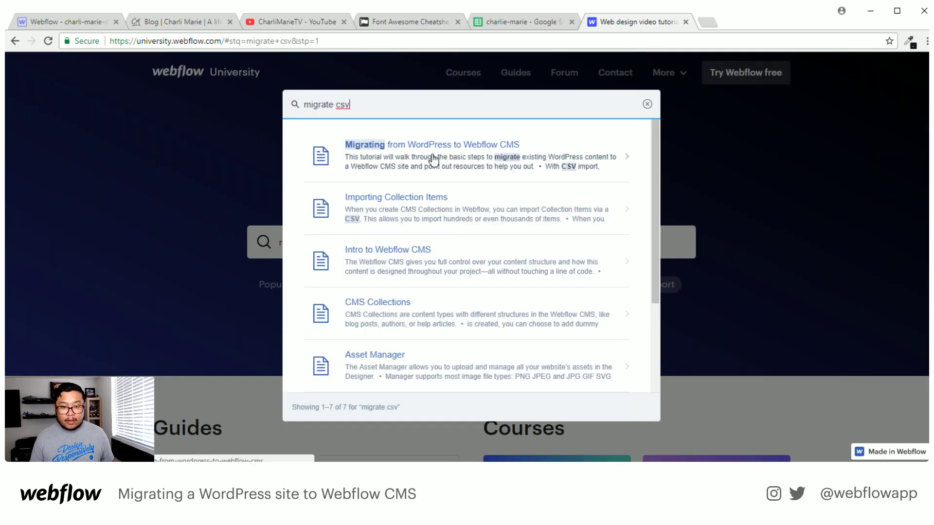
{"action": "left_click", "coordinate": [456, 155]}
Examine the article's overview of the migration steps and its instructions for downloading and activating the WP CSV plugin.
{"action": "scroll", "coordinate": [536, 298], "scroll_direction": "down", "scroll_amount": 5}
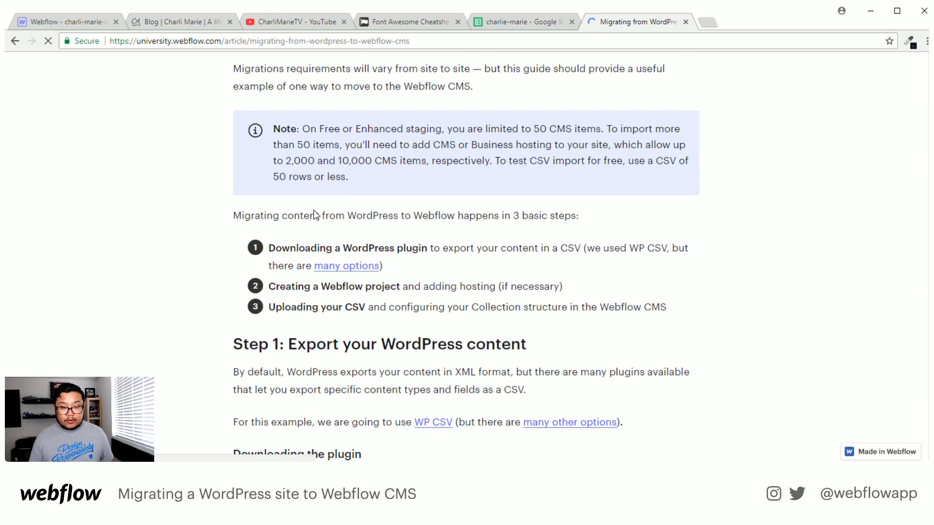
{"action": "scroll", "coordinate": [243, 244], "scroll_direction": "down", "scroll_amount": 2}
{"action": "scroll", "coordinate": [243, 243], "scroll_direction": "down", "scroll_amount": 3}
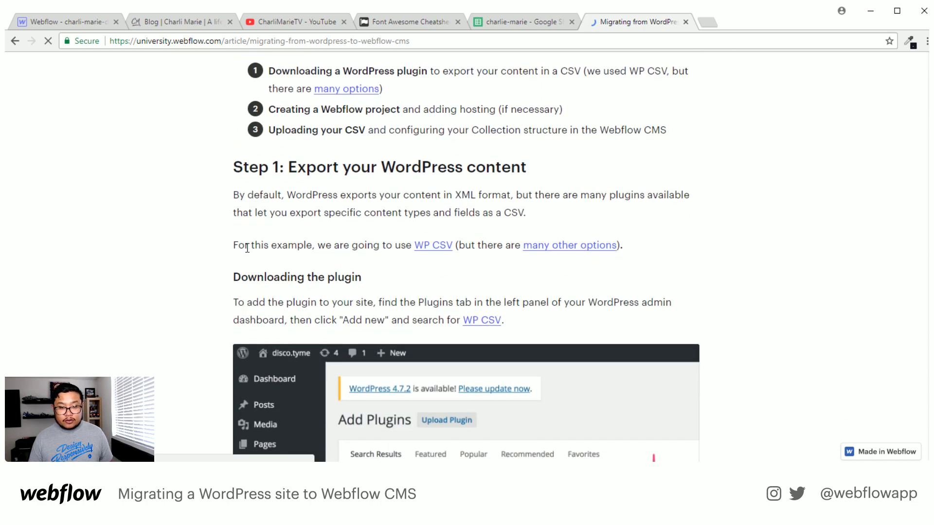
{"action": "scroll", "coordinate": [491, 292], "scroll_direction": "up", "scroll_amount": 3}
{"action": "scroll", "coordinate": [278, 271], "scroll_direction": "down", "scroll_amount": 12}
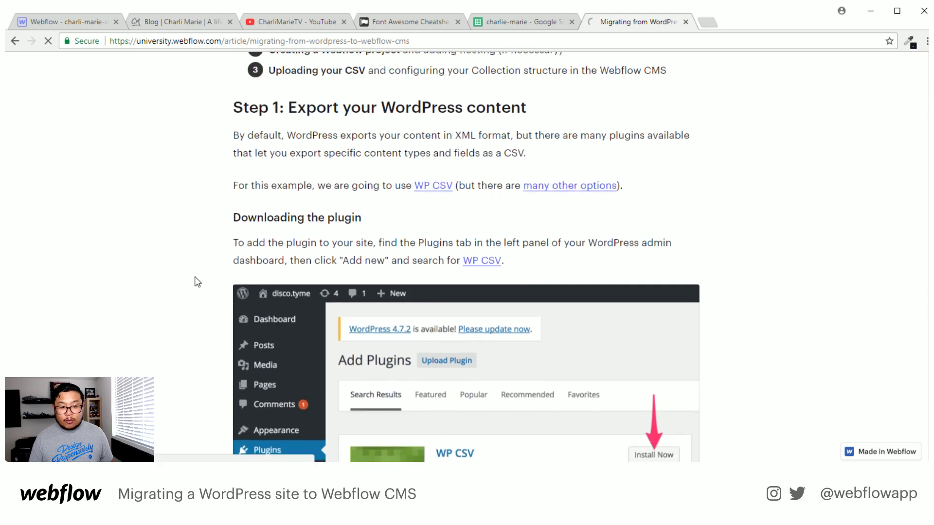
{"action": "scroll", "coordinate": [537, 319], "scroll_direction": "down", "scroll_amount": 6}
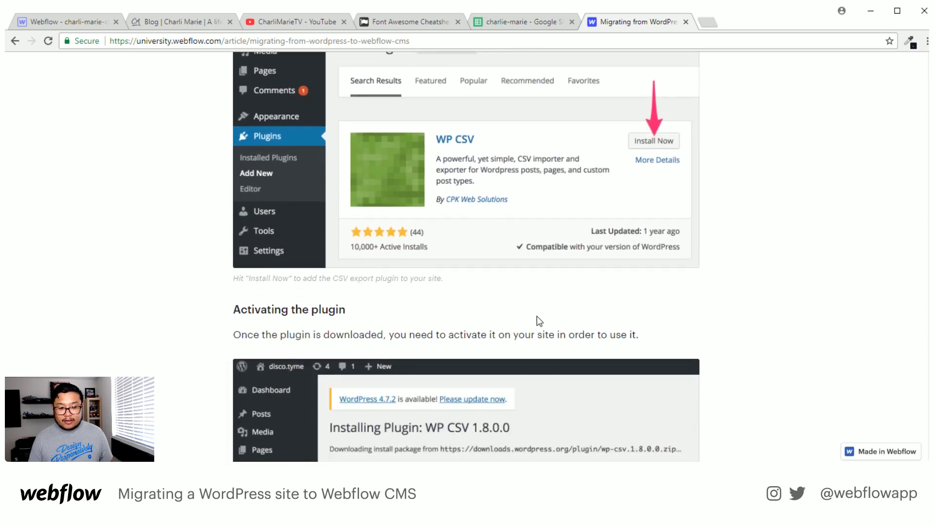
{"action": "scroll", "coordinate": [444, 141], "scroll_direction": "up", "scroll_amount": 6}
Select the migration article's full web address, switch to another window and return to the article.
{"action": "left_click", "coordinate": [431, 41]}
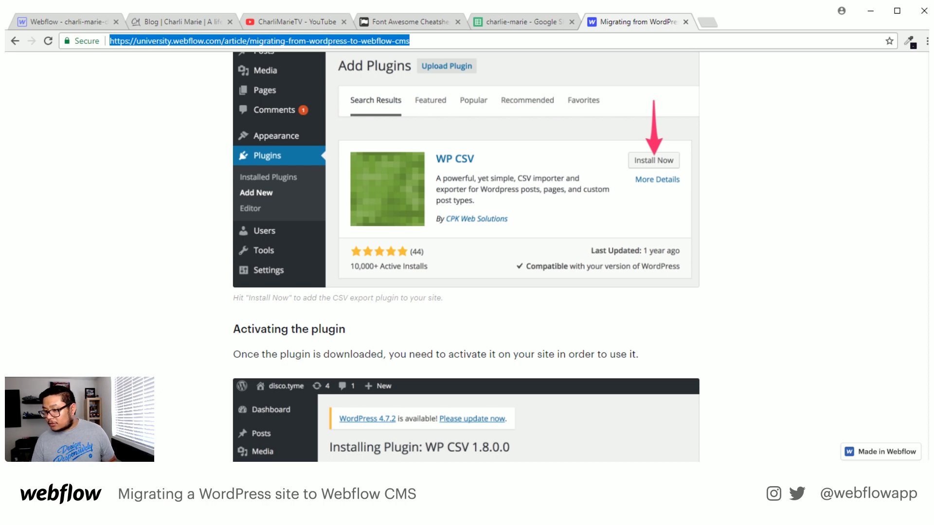
{"action": "key", "text": "alt+Tab"}
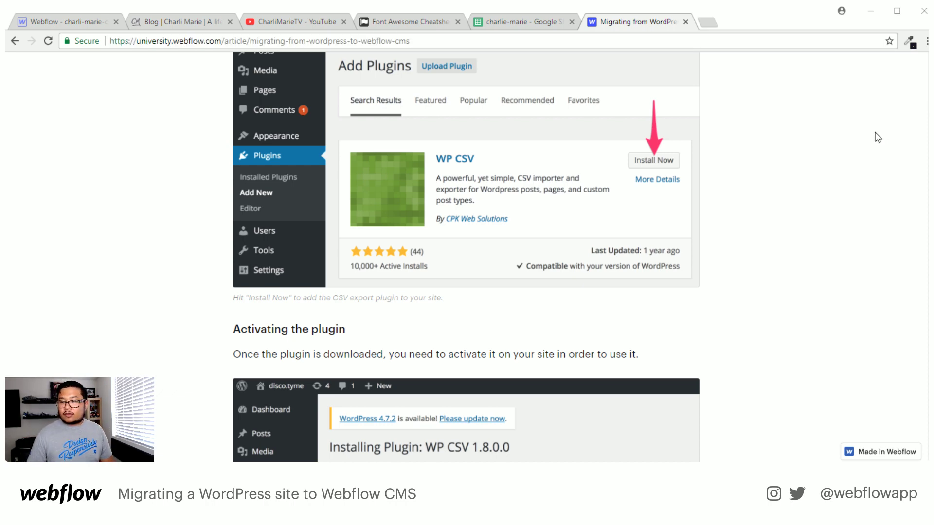
{"action": "left_click", "coordinate": [819, 148]}
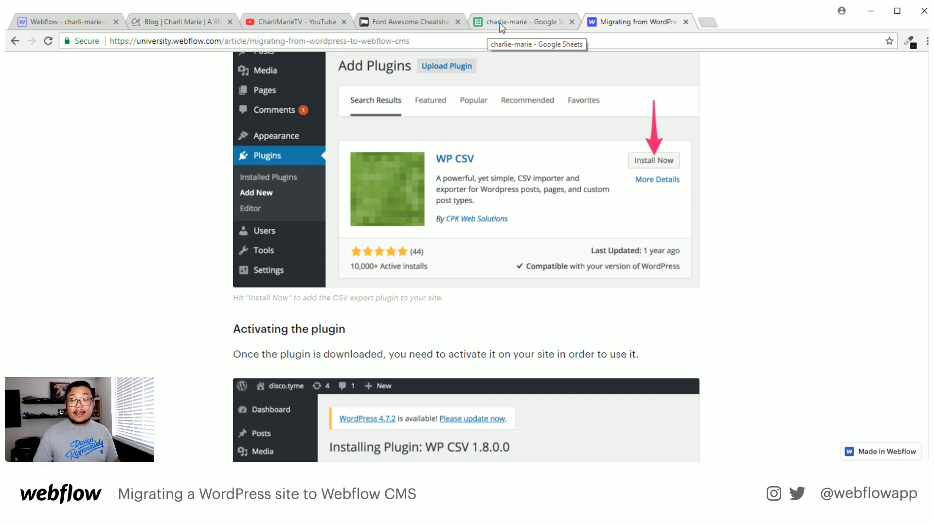
Examine the article's sections on configuring the WP CSV export filters and downloading the CSV.
{"action": "scroll", "coordinate": [655, 194], "scroll_direction": "down", "scroll_amount": 7}
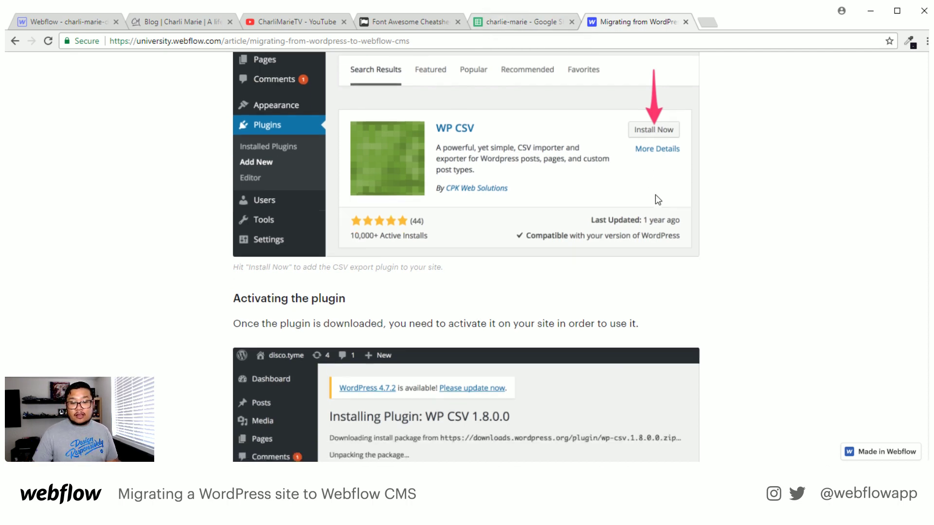
{"action": "scroll", "coordinate": [655, 187], "scroll_direction": "down", "scroll_amount": 3}
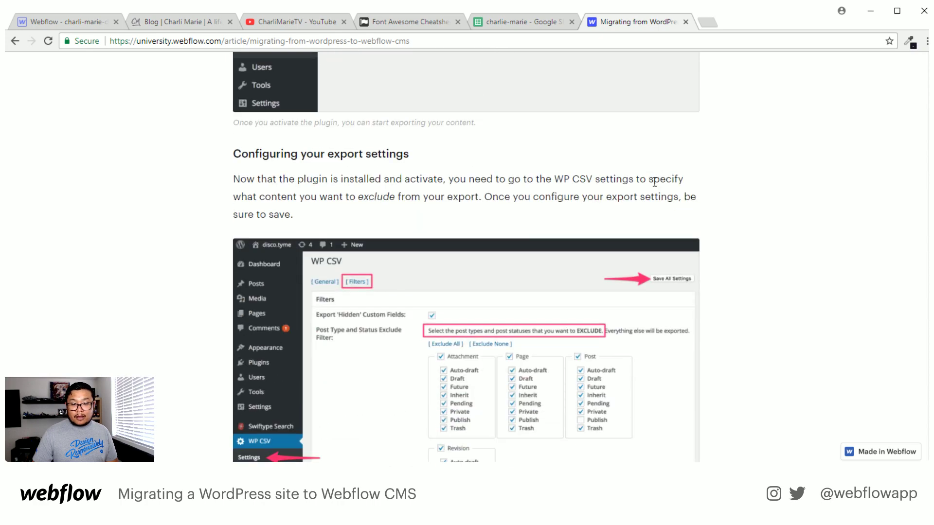
{"action": "scroll", "coordinate": [654, 182], "scroll_direction": "down", "scroll_amount": 3}
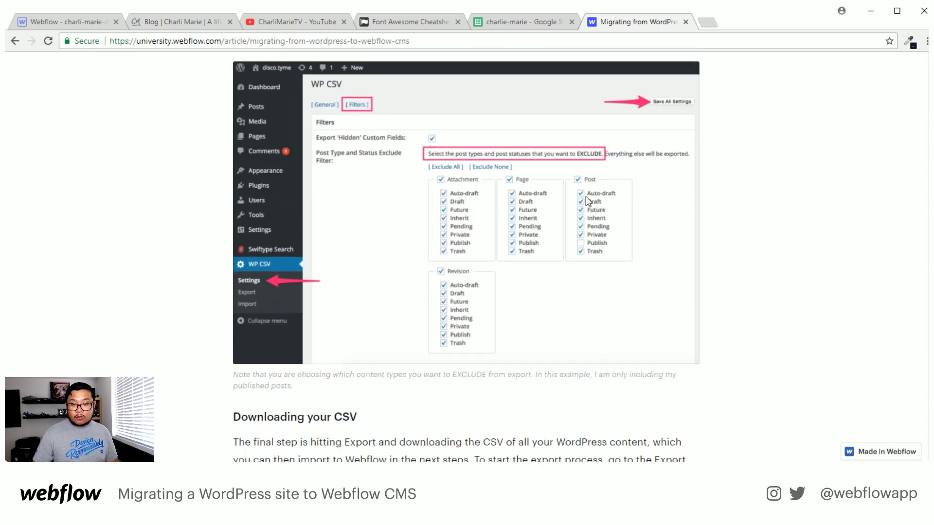
{"action": "scroll", "coordinate": [614, 182], "scroll_direction": "down", "scroll_amount": 3}
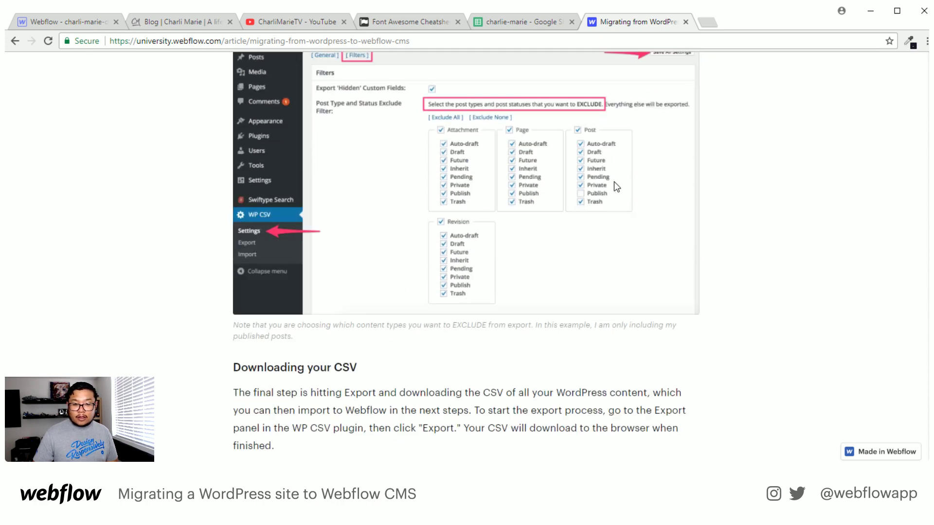
{"action": "scroll", "coordinate": [614, 182], "scroll_direction": "up", "scroll_amount": 1}
{"action": "scroll", "coordinate": [614, 182], "scroll_direction": "up", "scroll_amount": 4}
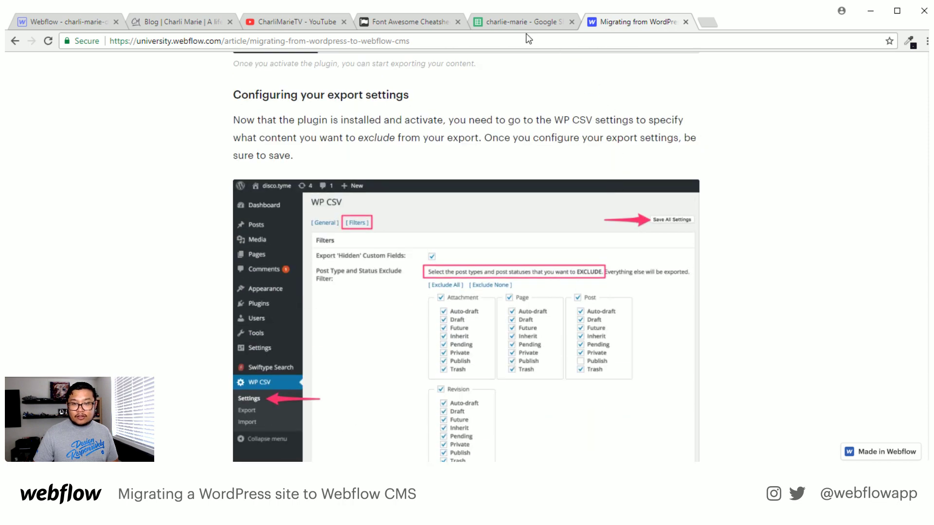
Return to the charlie-marie spreadsheet, select column A and unfreeze the header row.
{"action": "left_click", "coordinate": [506, 23]}
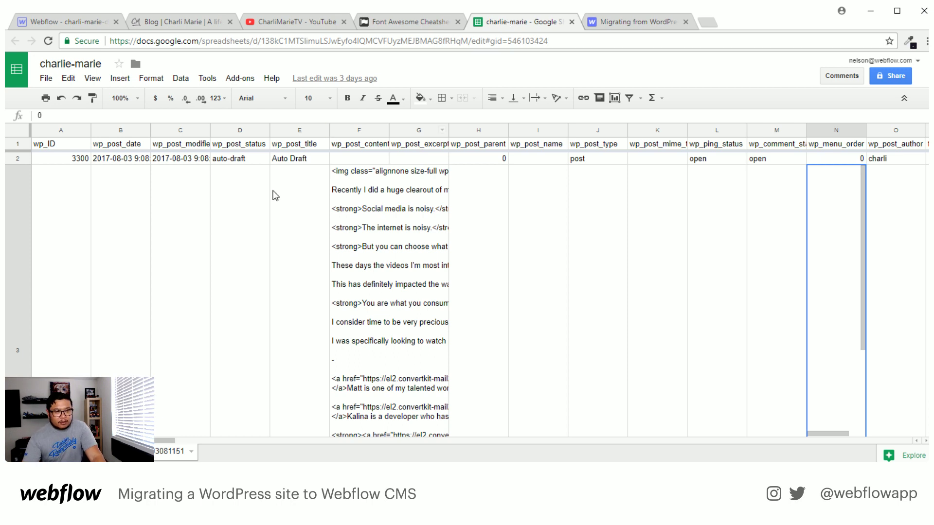
{"action": "left_click", "coordinate": [64, 130]}
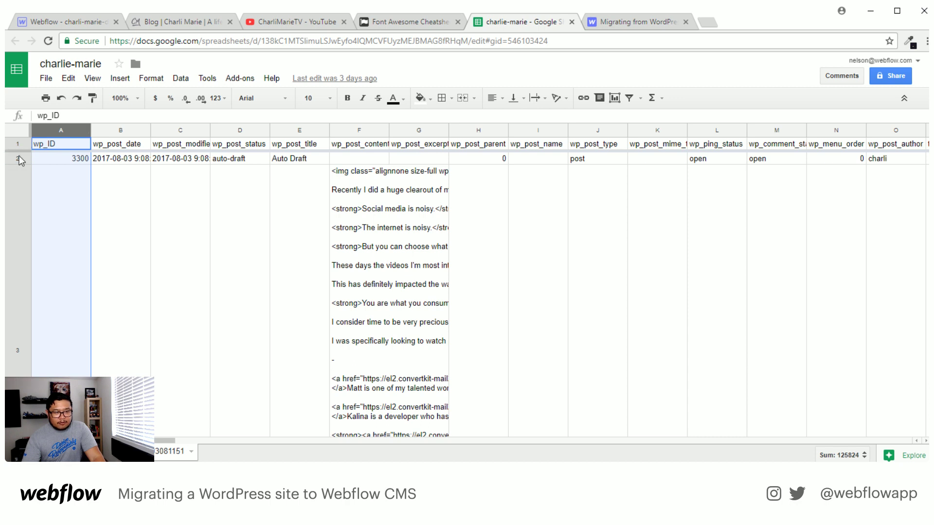
{"action": "left_click_drag", "start_coordinate": [25, 151], "coordinate": [25, 136]}
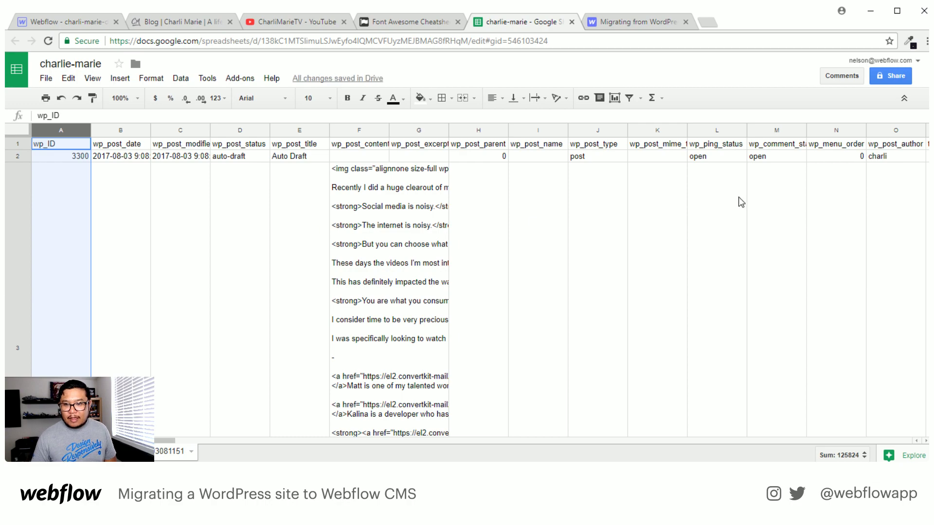
Select the last eight post rows of the spreadsheet, rows 39 to 46, and delete them.
{"action": "scroll", "coordinate": [721, 267], "scroll_direction": "down", "scroll_amount": 5}
{"action": "scroll", "coordinate": [708, 290], "scroll_direction": "down", "scroll_amount": 10}
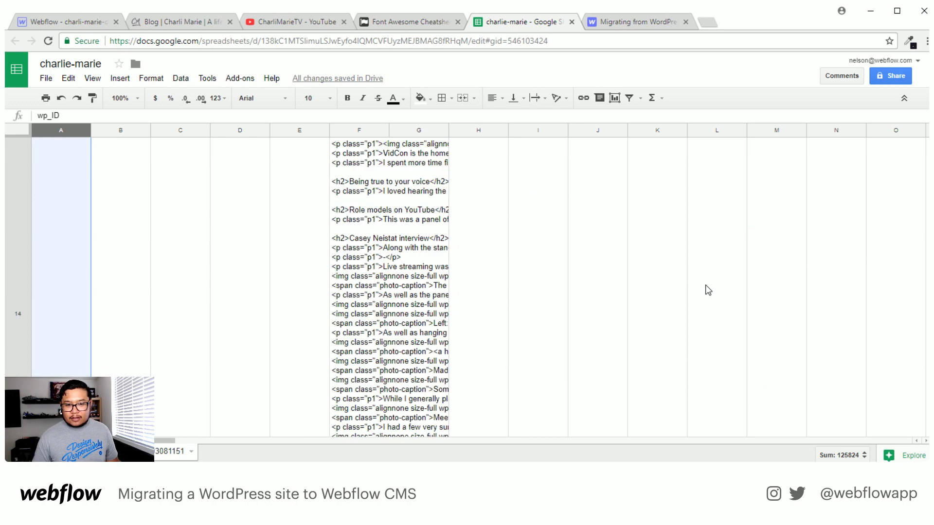
{"action": "scroll", "coordinate": [707, 290], "scroll_direction": "down", "scroll_amount": 10}
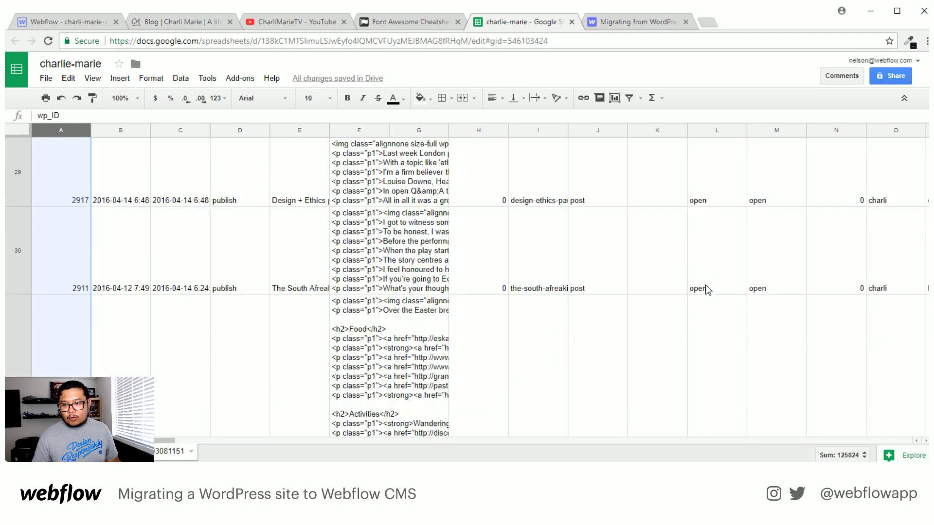
{"action": "scroll", "coordinate": [708, 291], "scroll_direction": "down", "scroll_amount": 8}
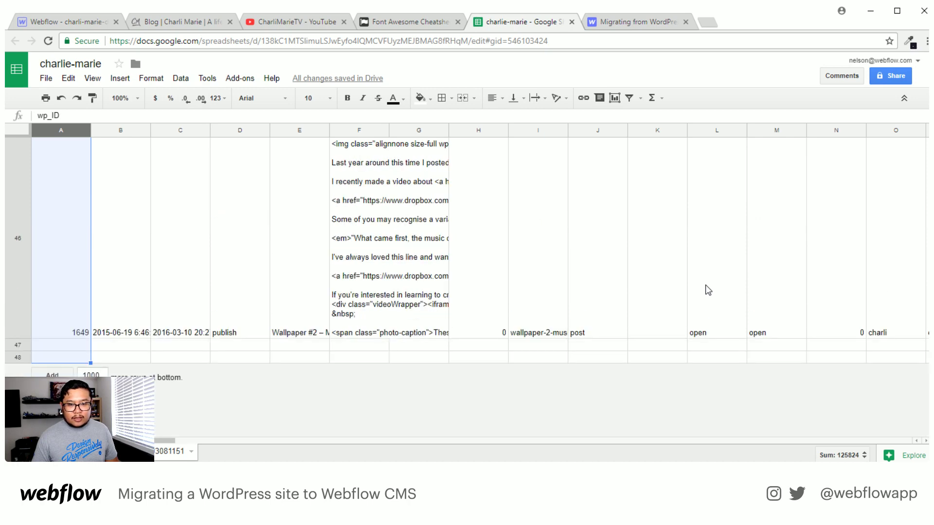
{"action": "left_click", "coordinate": [20, 266]}
{"action": "scroll", "coordinate": [467, 287], "scroll_direction": "up", "scroll_amount": 8}
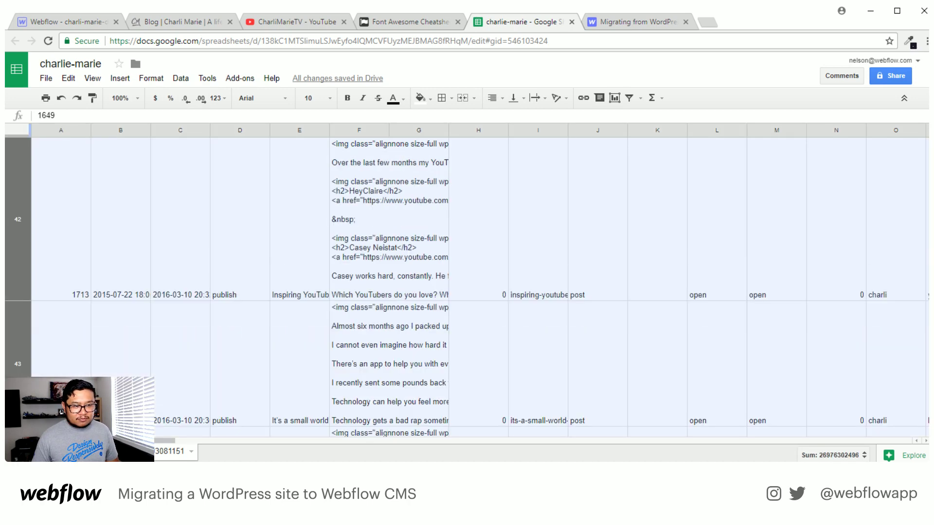
{"action": "scroll", "coordinate": [467, 287], "scroll_direction": "down", "scroll_amount": 1}
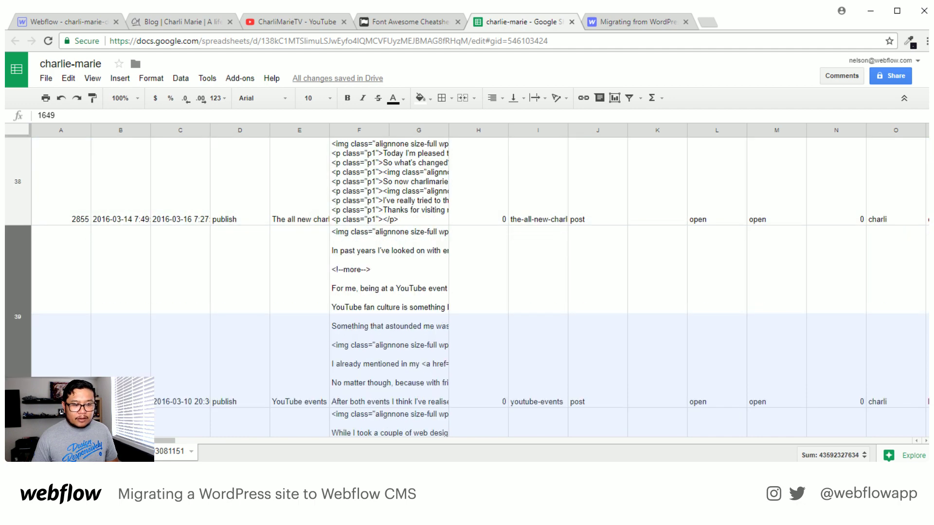
{"action": "right_click", "coordinate": [20, 287]}
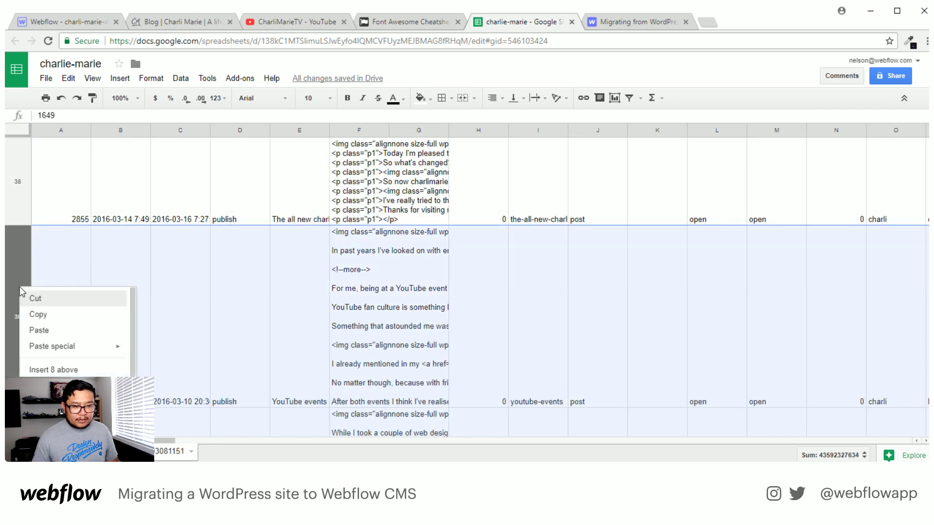
{"action": "left_click", "coordinate": [53, 402]}
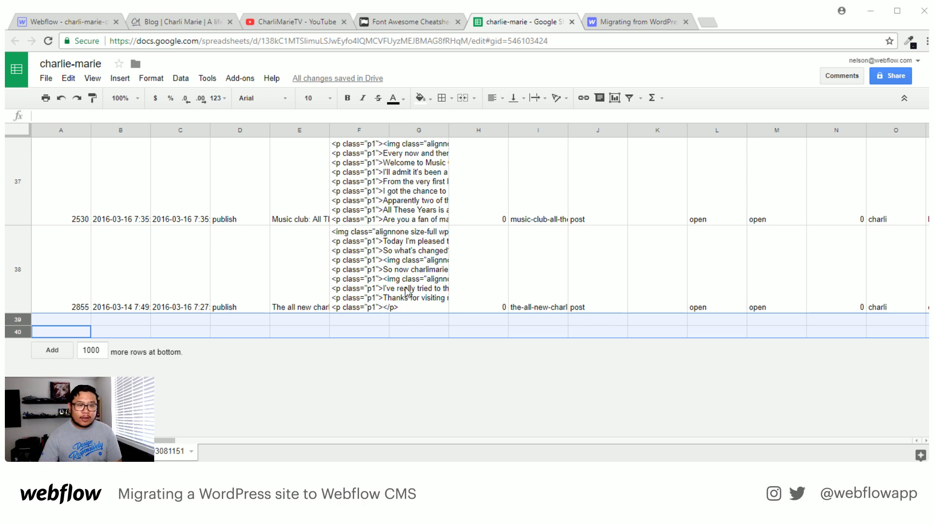
Select rows 33 to 38, the last remaining post rows, and delete them.
{"action": "scroll", "coordinate": [195, 275], "scroll_direction": "up", "scroll_amount": 3}
{"action": "left_click", "coordinate": [24, 353]}
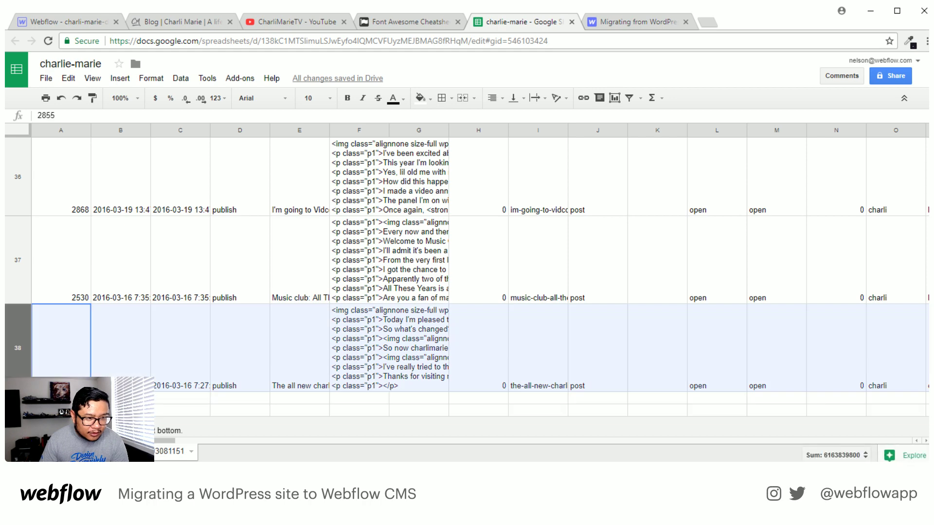
{"action": "key", "text": "shift+Up"}
{"action": "key", "text": "shift+Up"}
{"action": "key", "text": "shift+Up"}
{"action": "key", "text": "shift+Up"}
{"action": "key", "text": "shift+Up"}
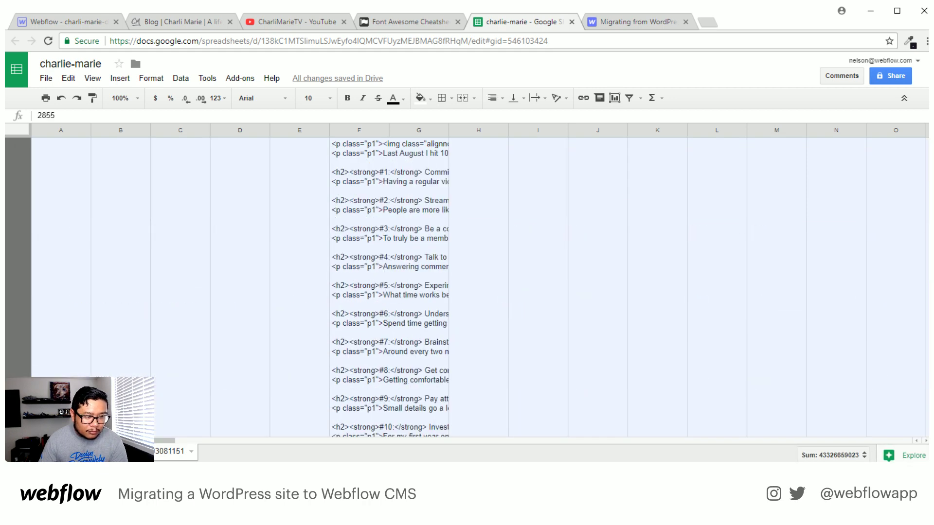
{"action": "key", "text": "shift+Up"}
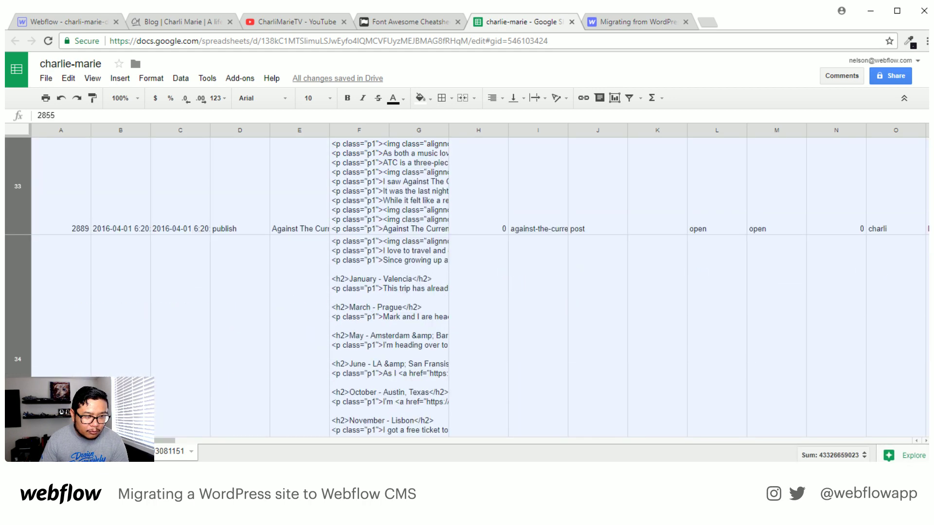
{"action": "right_click", "coordinate": [16, 222]}
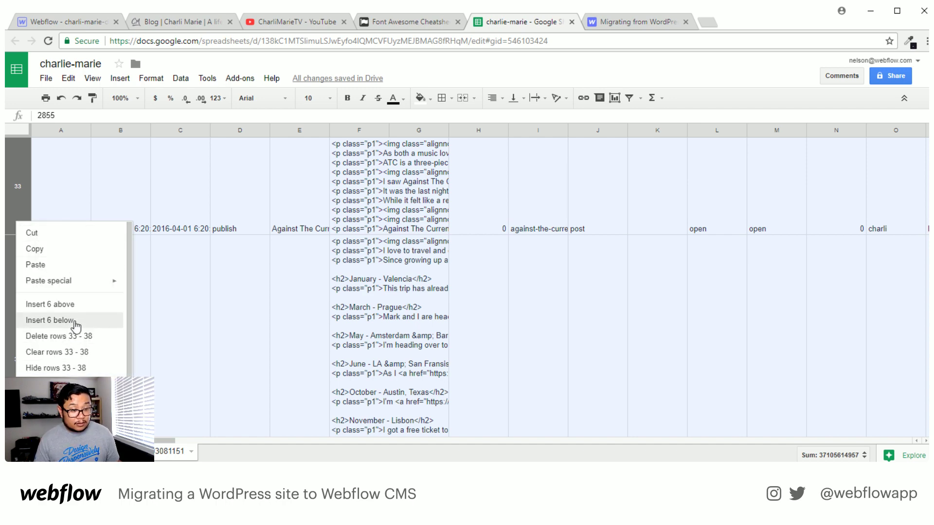
{"action": "left_click", "coordinate": [81, 335]}
Return to the start of the sheet, select the wp_post_type value in row 2 and freeze the header row.
{"action": "scroll", "coordinate": [194, 336], "scroll_direction": "up", "scroll_amount": 15}
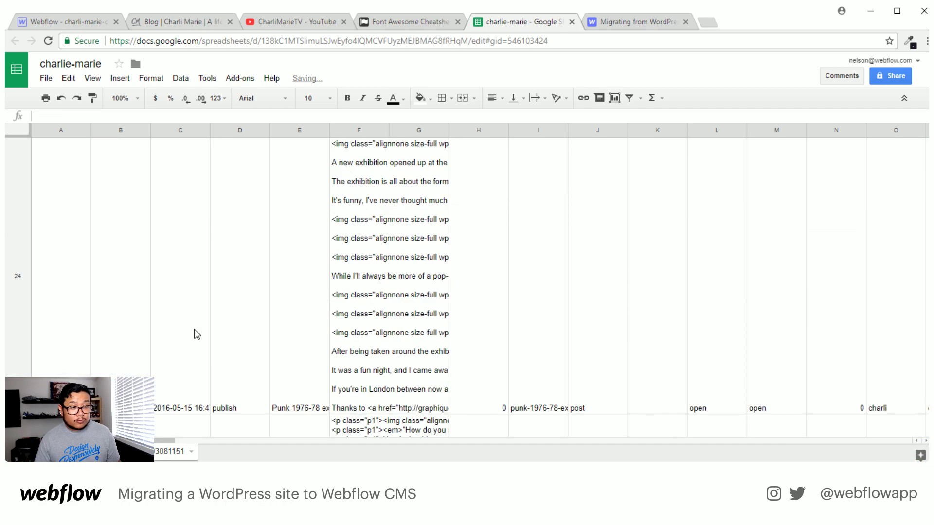
{"action": "scroll", "coordinate": [195, 335], "scroll_direction": "up", "scroll_amount": 5}
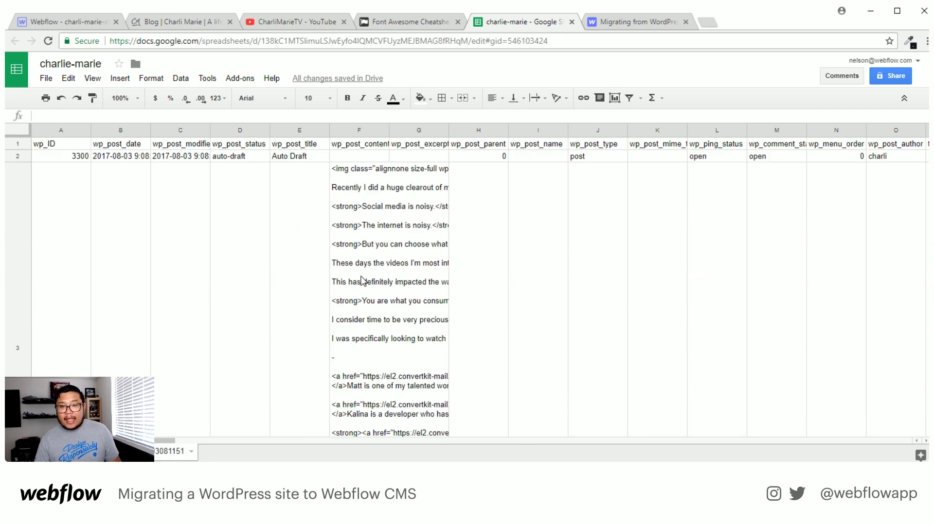
{"action": "left_click", "coordinate": [599, 145]}
{"action": "left_click", "coordinate": [603, 160]}
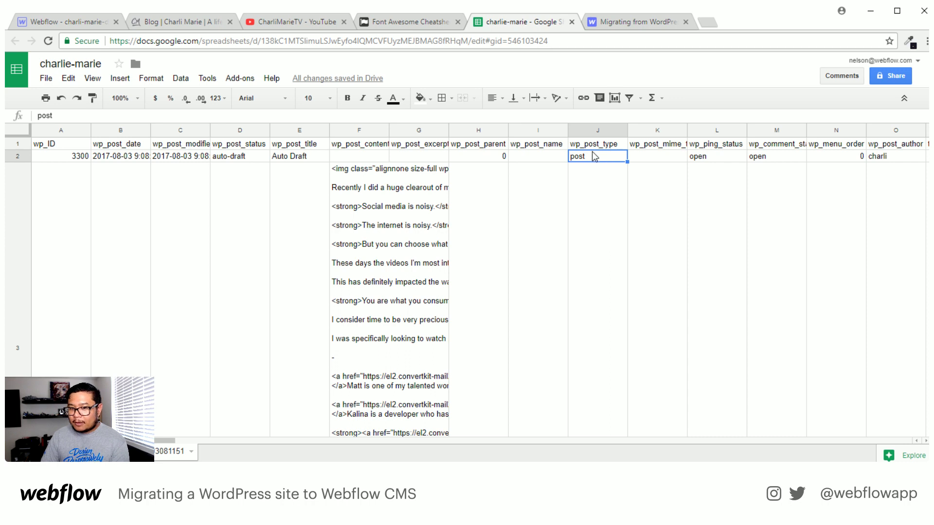
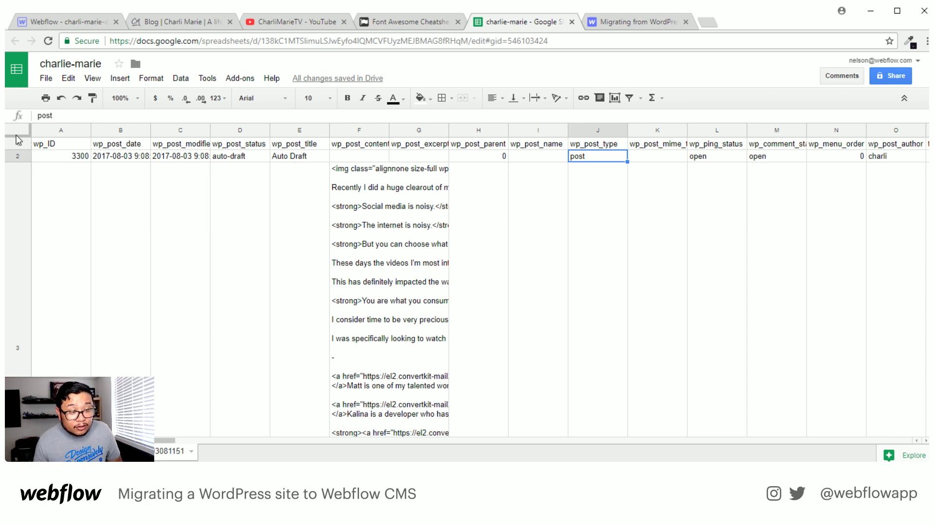
{"action": "left_click_drag", "start_coordinate": [18, 136], "coordinate": [18, 150]}
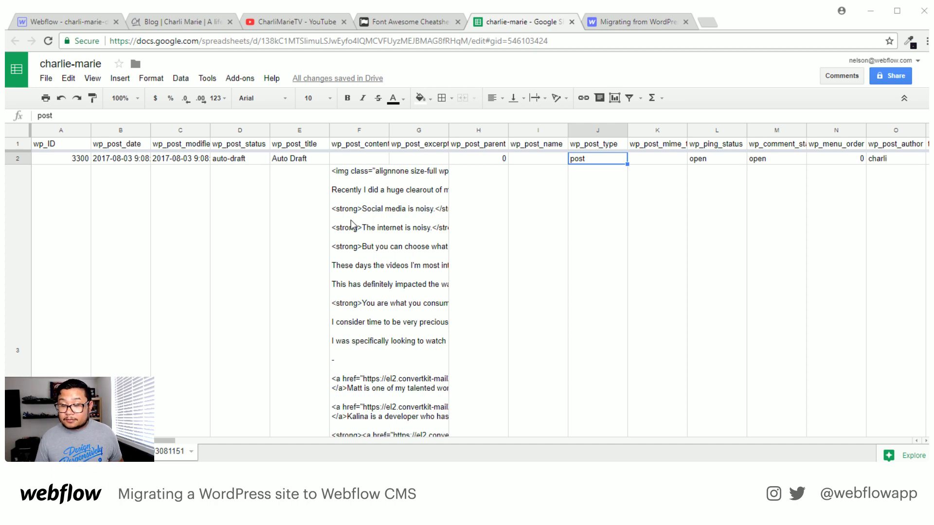
Download the current sheet as comma-separated values (.csv) and dismiss the browser's download bar.
{"action": "left_click", "coordinate": [47, 79]}
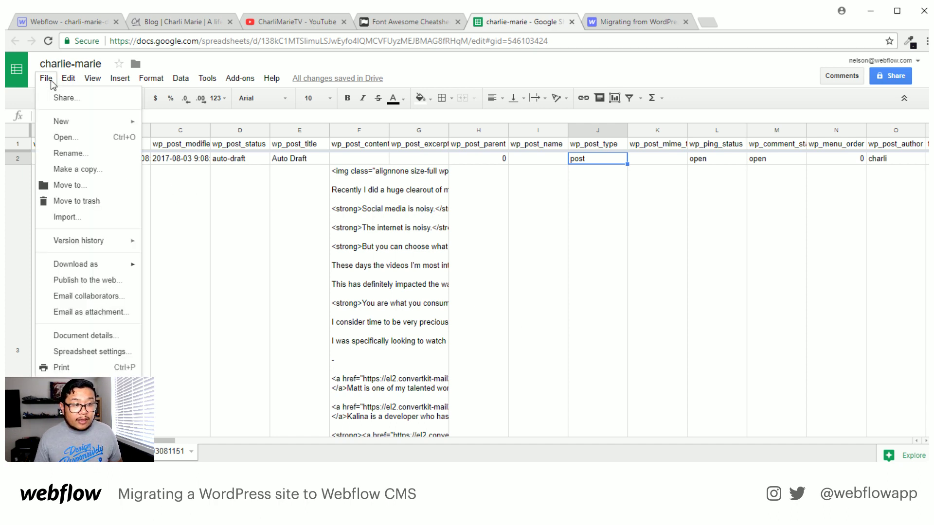
{"action": "mouse_move", "coordinate": [102, 267]}
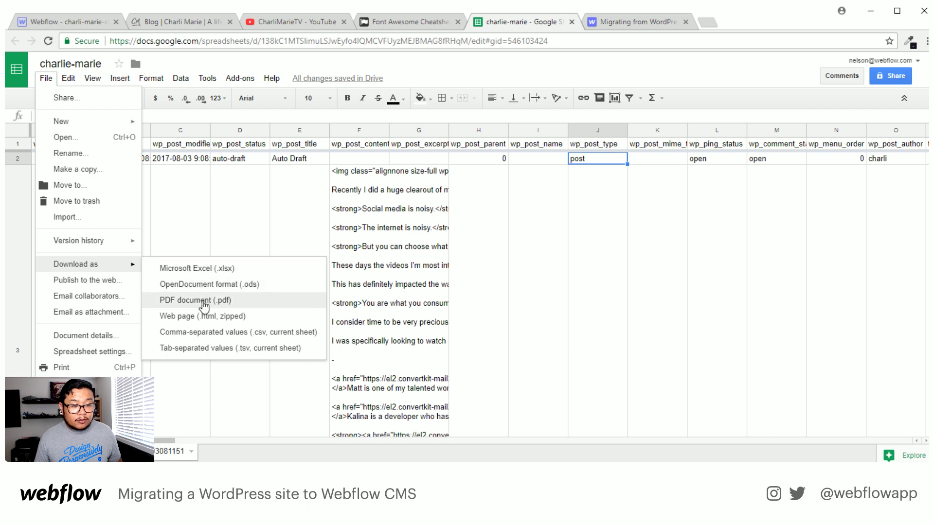
{"action": "left_click", "coordinate": [249, 334]}
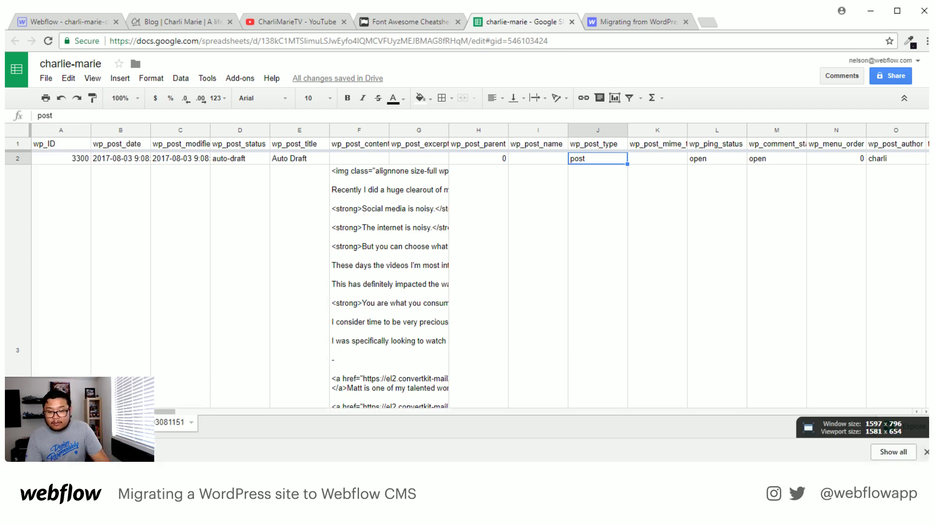
{"action": "left_click", "coordinate": [926, 453]}
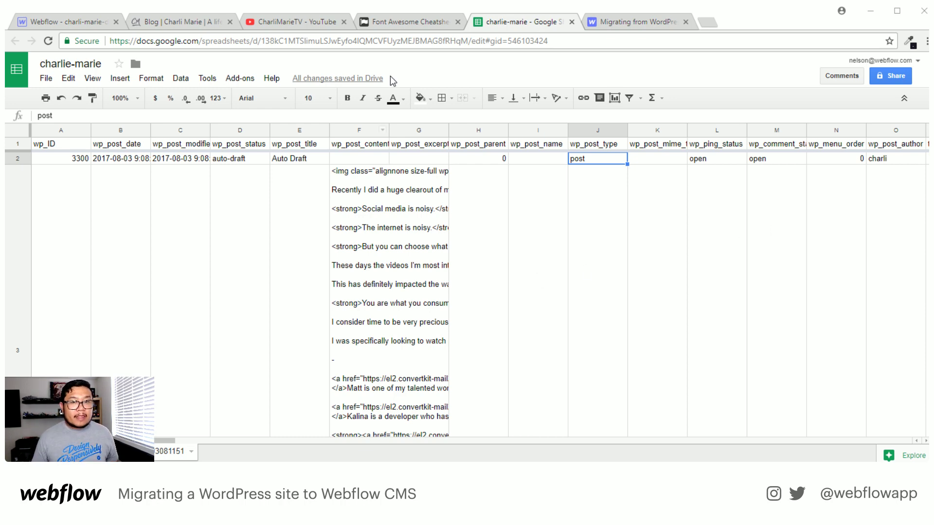
Switch to the Webflow designer and close the migration article and the CharliMarieTV YouTube page.
{"action": "left_click", "coordinate": [47, 27]}
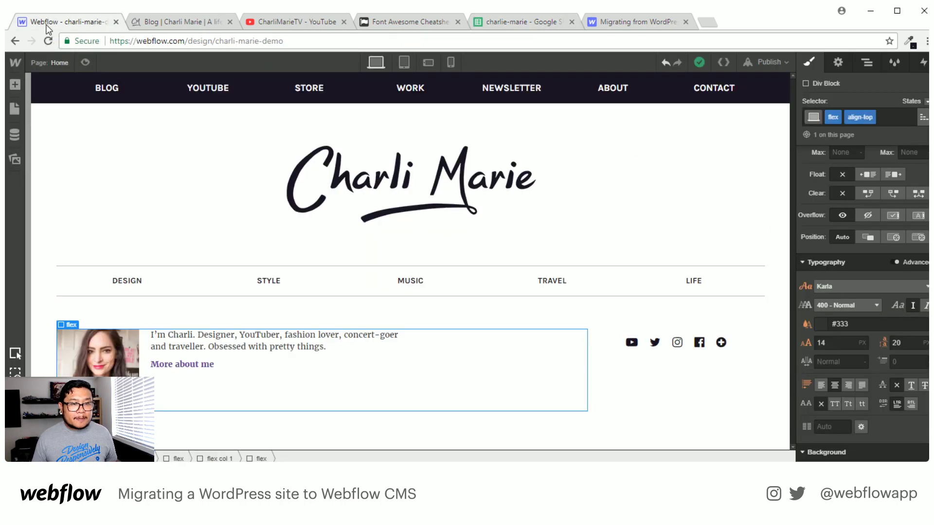
{"action": "left_click", "coordinate": [686, 22]}
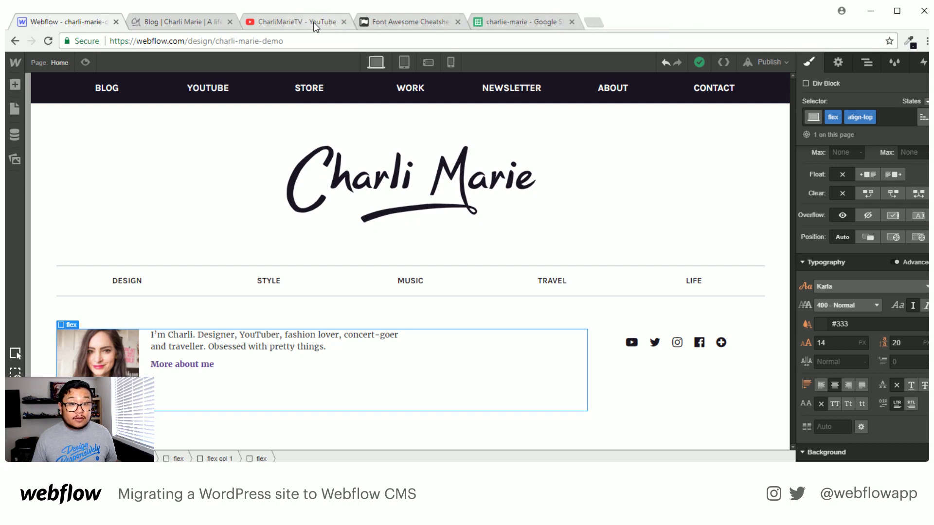
{"action": "left_click", "coordinate": [343, 22]}
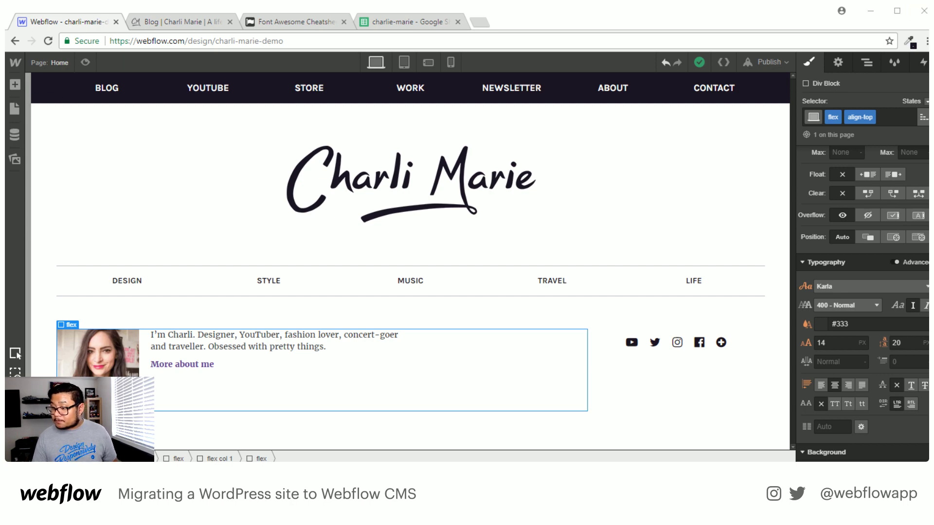
Start a new CMS collection based on the Blog Posts template.
{"action": "left_click", "coordinate": [14, 137]}
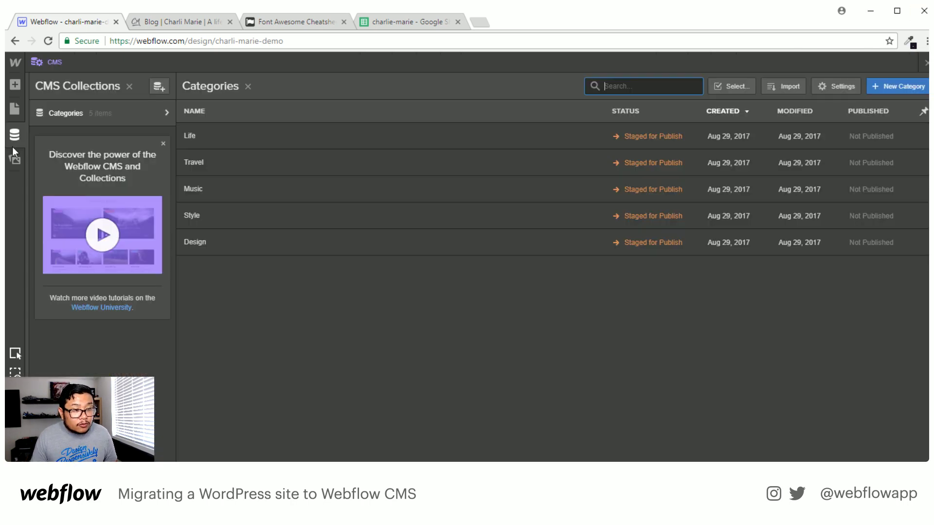
{"action": "left_click", "coordinate": [163, 85]}
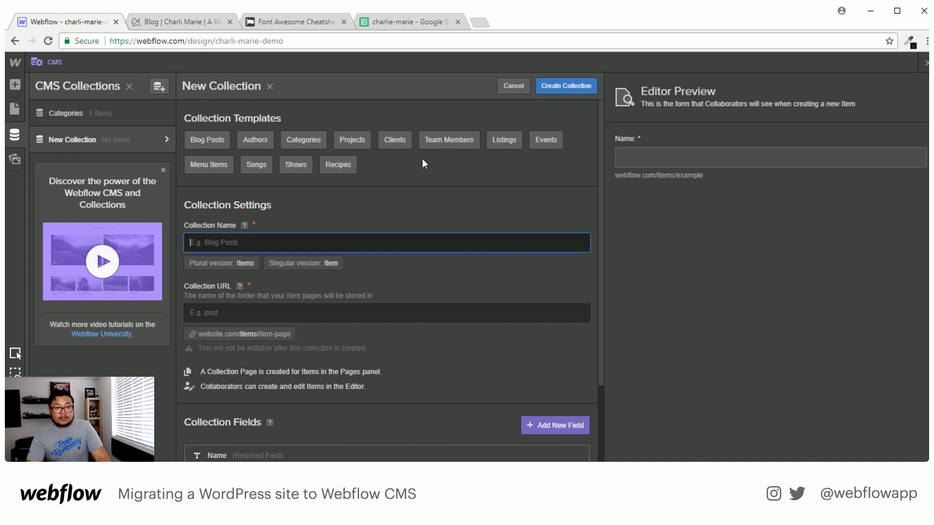
{"action": "left_click", "coordinate": [197, 141]}
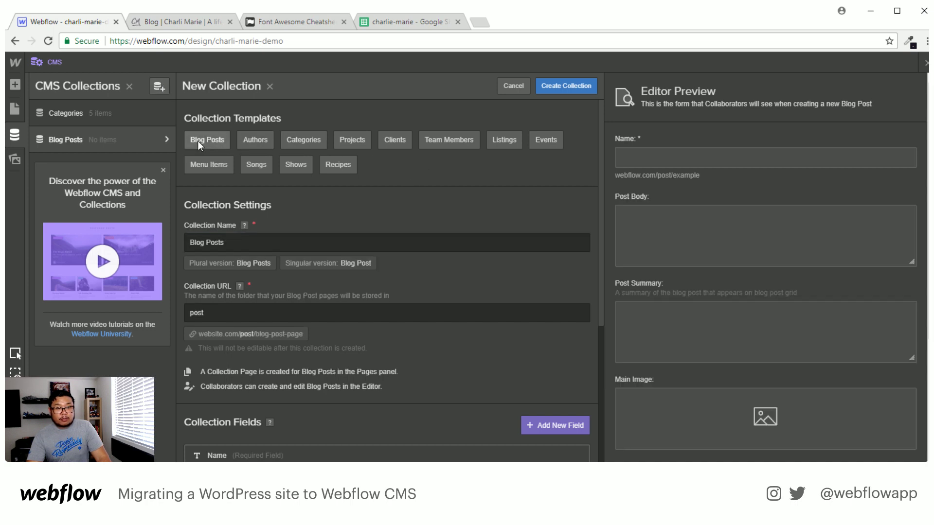
Delete the Featured? switch field from the Blog Posts collection and check the Thumbnail image field's settings without changing them.
{"action": "scroll", "coordinate": [322, 258], "scroll_direction": "down", "scroll_amount": 3}
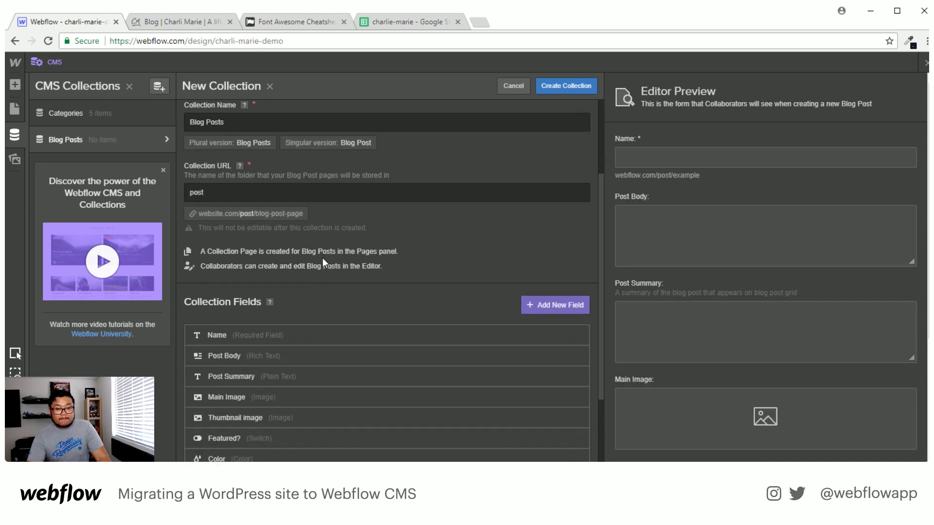
{"action": "scroll", "coordinate": [322, 258], "scroll_direction": "down", "scroll_amount": 3}
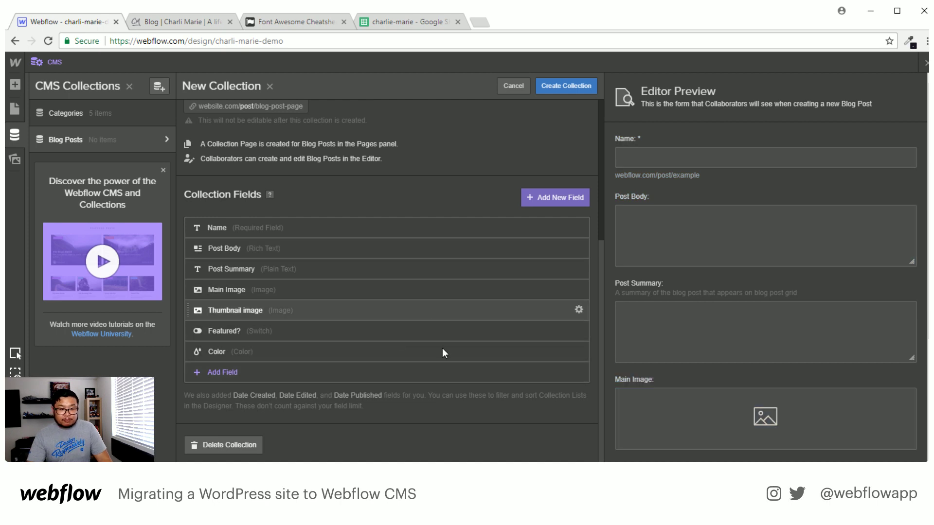
{"action": "left_click", "coordinate": [579, 331]}
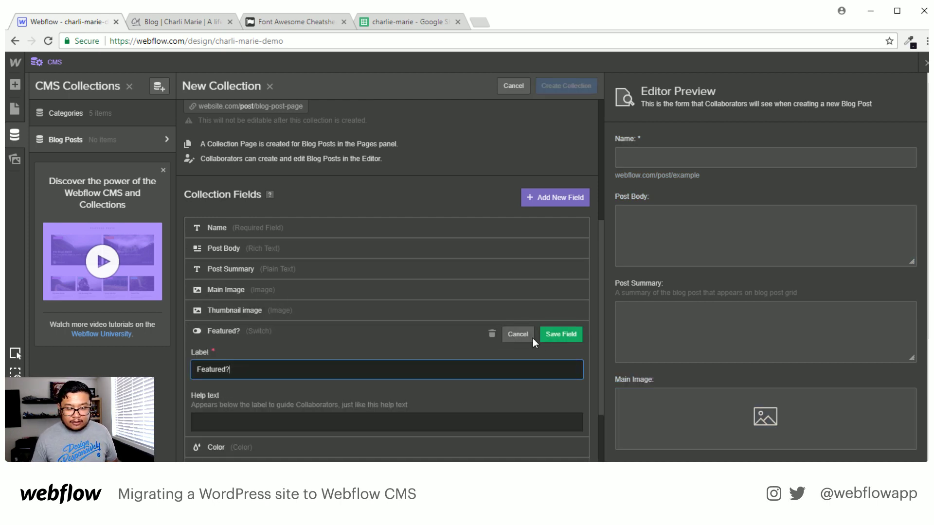
{"action": "left_click", "coordinate": [491, 334]}
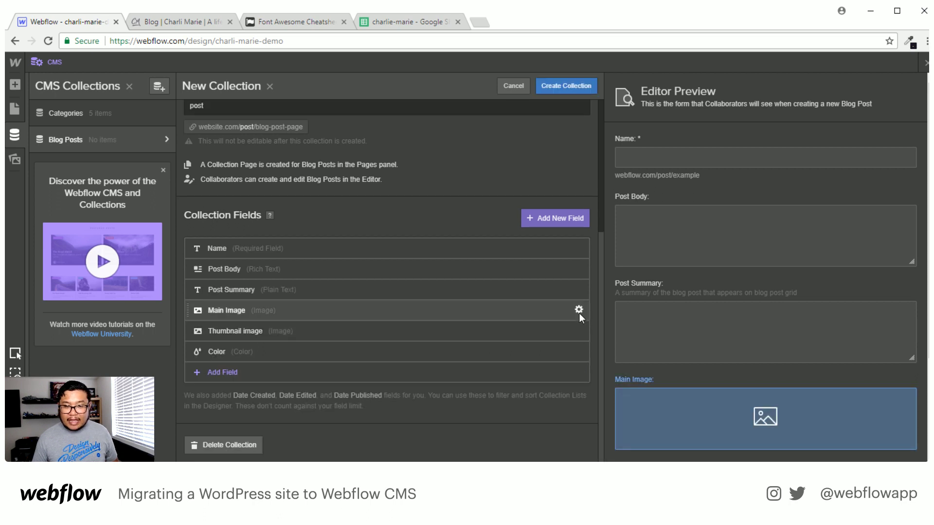
{"action": "left_click", "coordinate": [578, 330]}
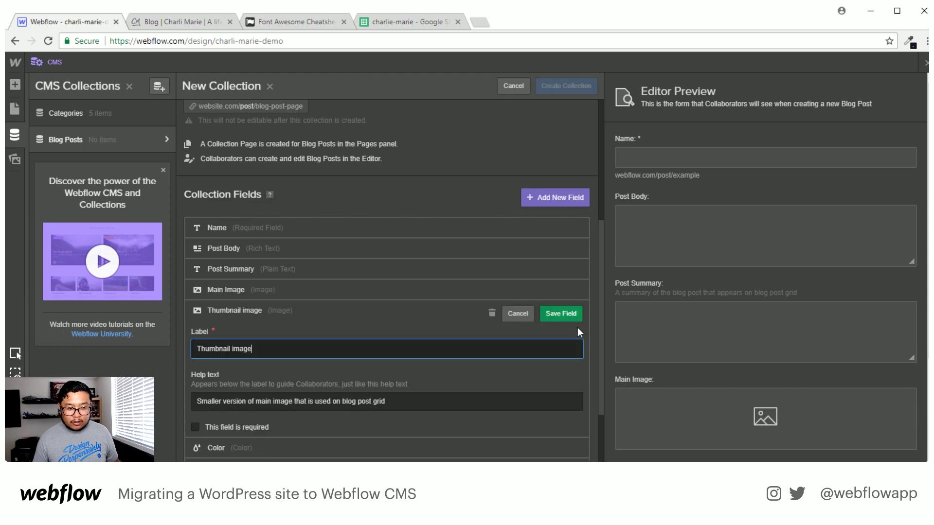
{"action": "left_click", "coordinate": [515, 319]}
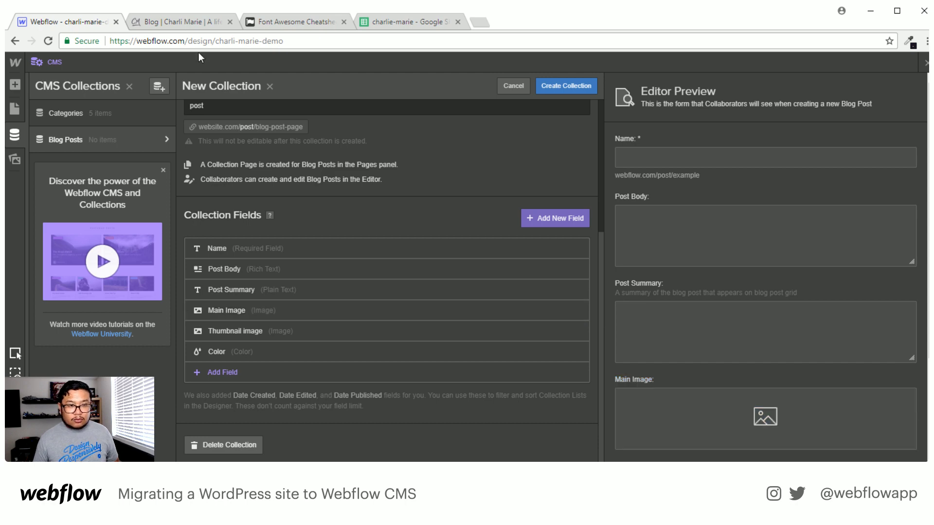
Switch to the live Charli Marie blog and view the post "Being Conscious of What You Consume" and its layout.
{"action": "left_click", "coordinate": [197, 23]}
{"action": "scroll", "coordinate": [309, 316], "scroll_direction": "down", "scroll_amount": 5}
{"action": "scroll", "coordinate": [307, 325], "scroll_direction": "down", "scroll_amount": 3}
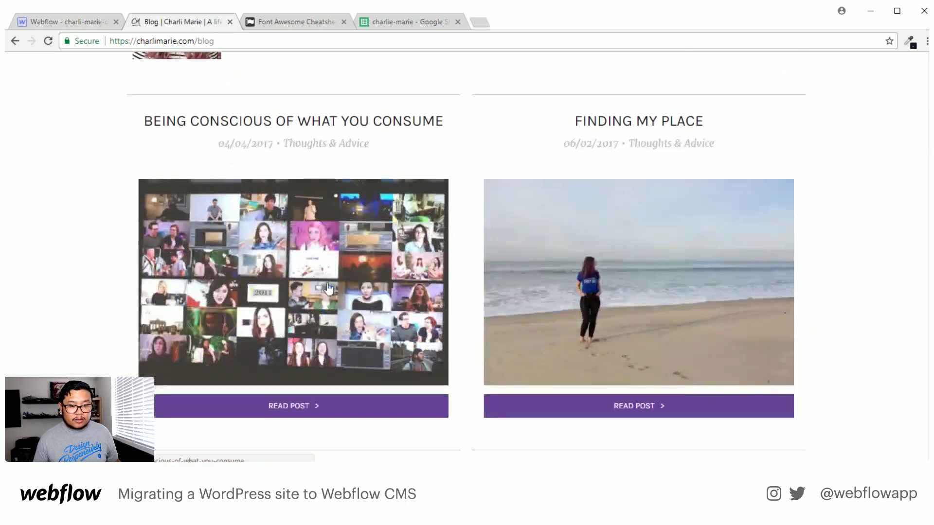
{"action": "left_click", "coordinate": [279, 282]}
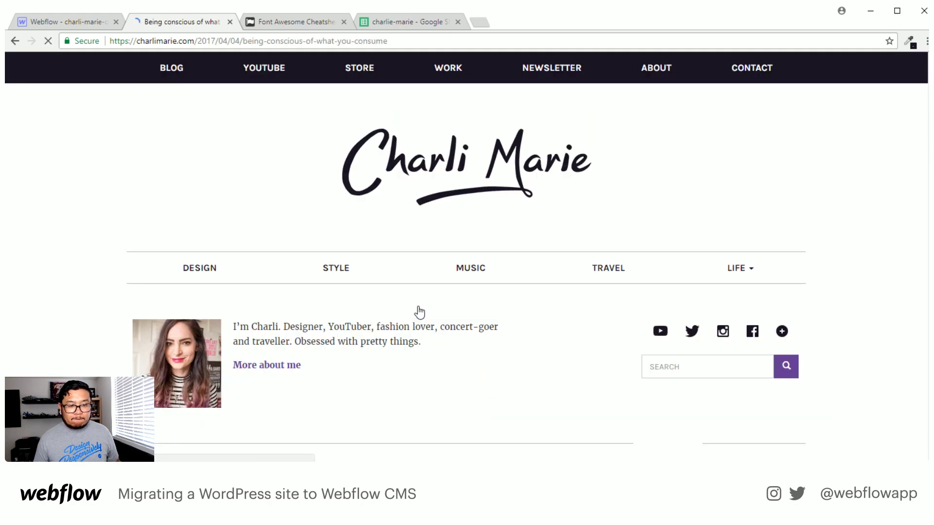
{"action": "scroll", "coordinate": [419, 312], "scroll_direction": "down", "scroll_amount": 12}
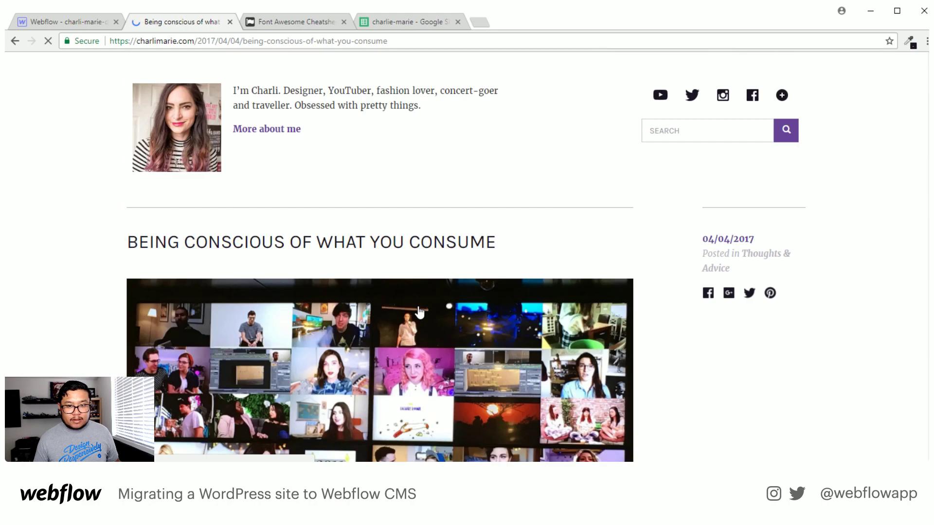
Return to the Webflow designer and delete the Color field from the new Blog Posts collection.
{"action": "scroll", "coordinate": [420, 312], "scroll_direction": "down", "scroll_amount": 7}
{"action": "scroll", "coordinate": [420, 292], "scroll_direction": "up", "scroll_amount": 10}
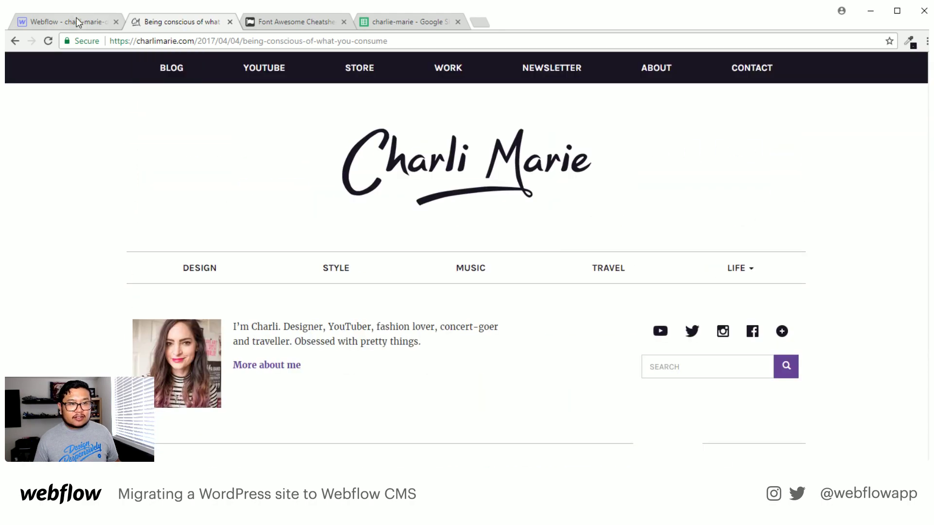
{"action": "left_click", "coordinate": [76, 23]}
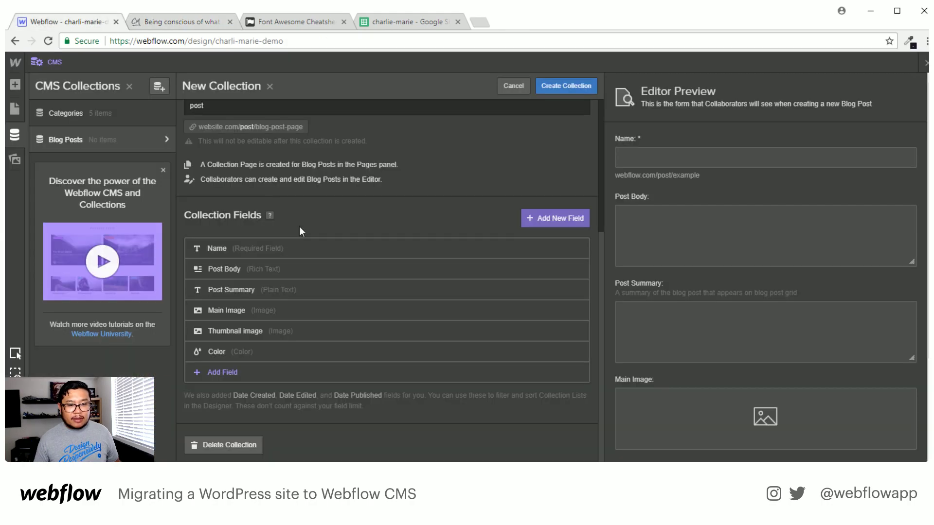
{"action": "left_click", "coordinate": [579, 351]}
{"action": "left_click", "coordinate": [494, 333]}
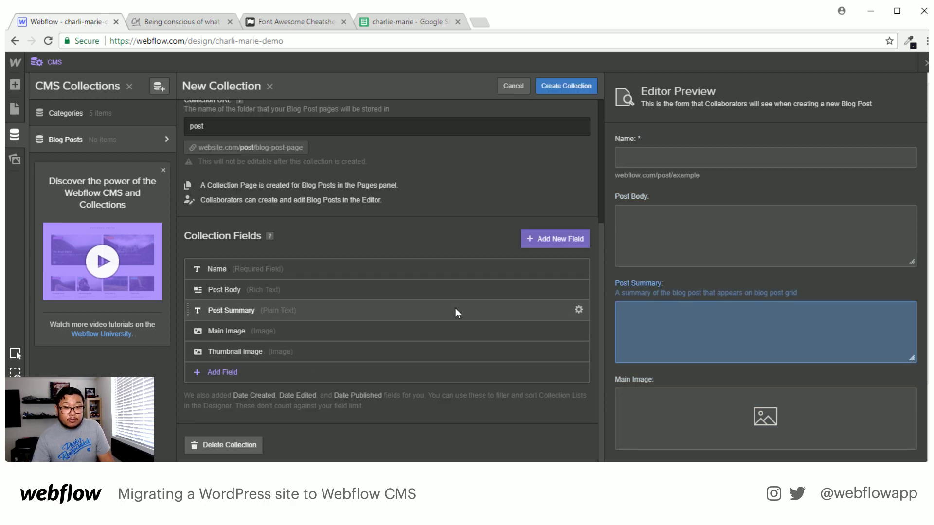
Switch to the live blog, go back to its post listing and check which details each post entry shows.
{"action": "left_click", "coordinate": [214, 22]}
{"action": "left_click", "coordinate": [15, 41]}
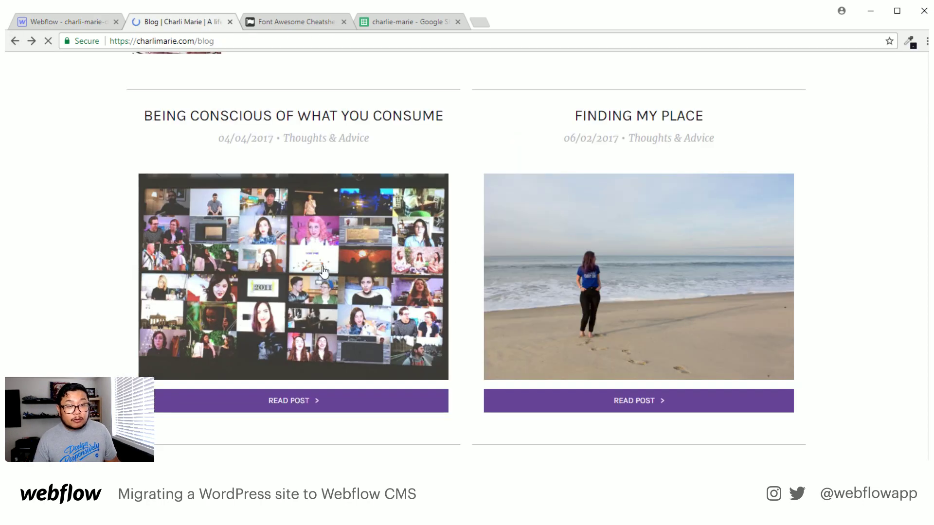
{"action": "scroll", "coordinate": [321, 271], "scroll_direction": "down", "scroll_amount": 5}
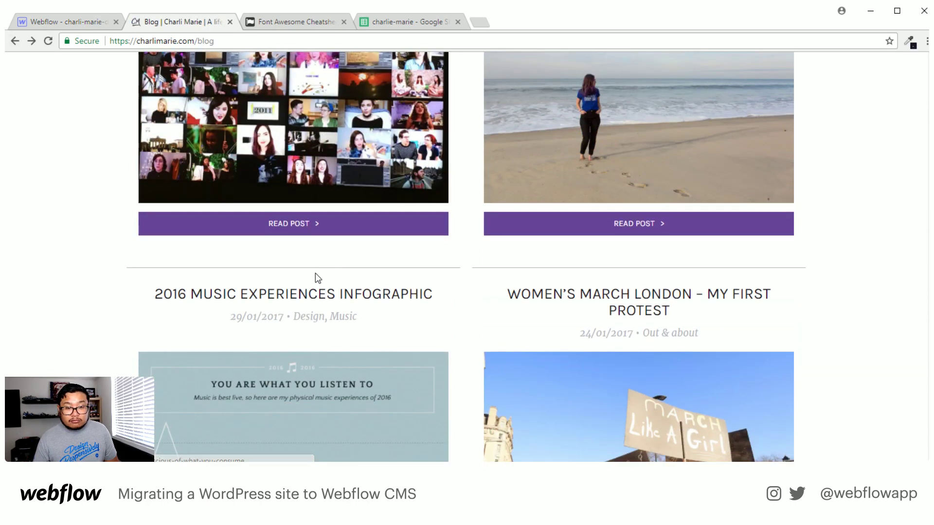
{"action": "scroll", "coordinate": [305, 290], "scroll_direction": "up", "scroll_amount": 6}
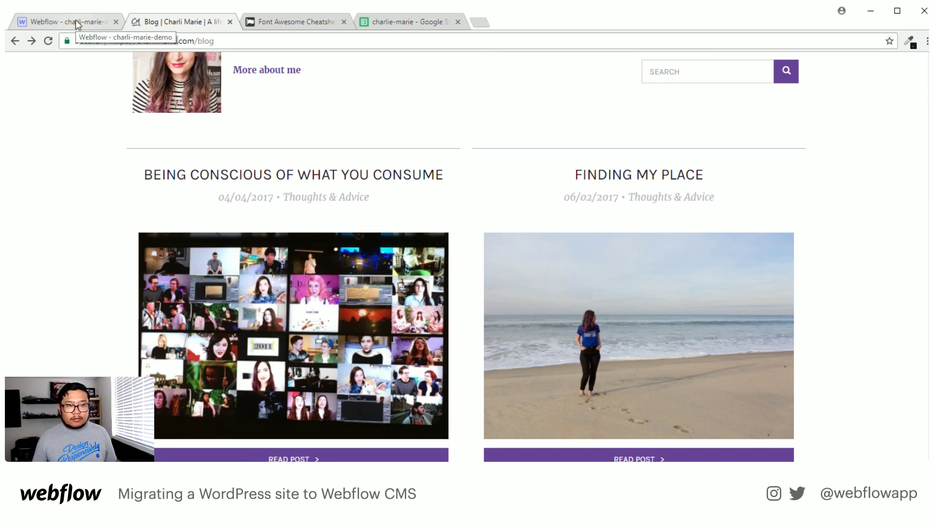
Switch to Webflow, delete the Post Summary field and create the Blog Posts collection.
{"action": "left_click", "coordinate": [75, 20]}
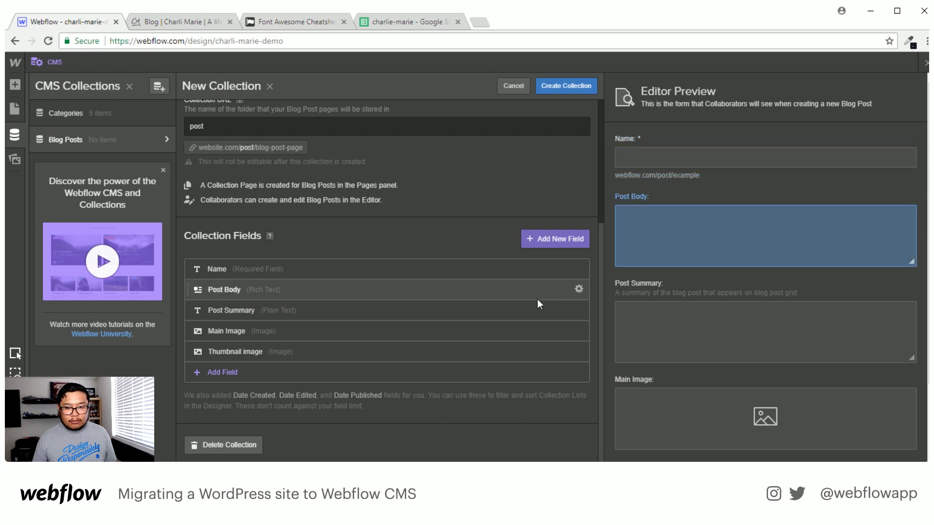
{"action": "left_click", "coordinate": [577, 308]}
{"action": "left_click", "coordinate": [491, 250]}
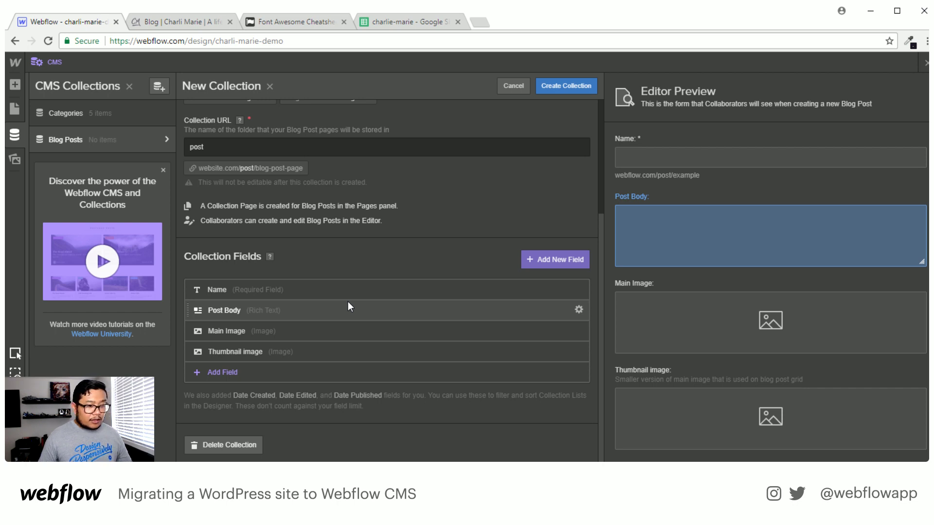
{"action": "left_click", "coordinate": [562, 84]}
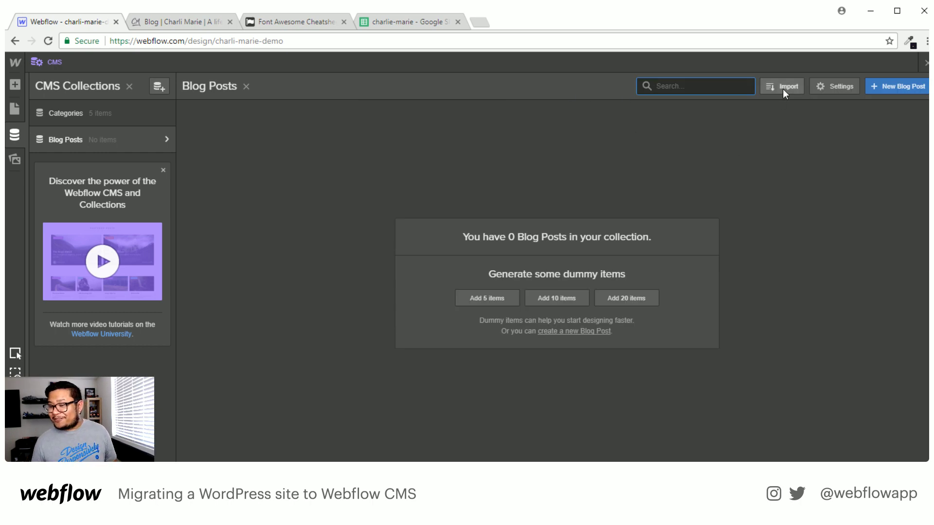
Upload the exported posts CSV to the Blog Posts collection, keeping its first row as the header.
{"action": "left_click", "coordinate": [783, 89]}
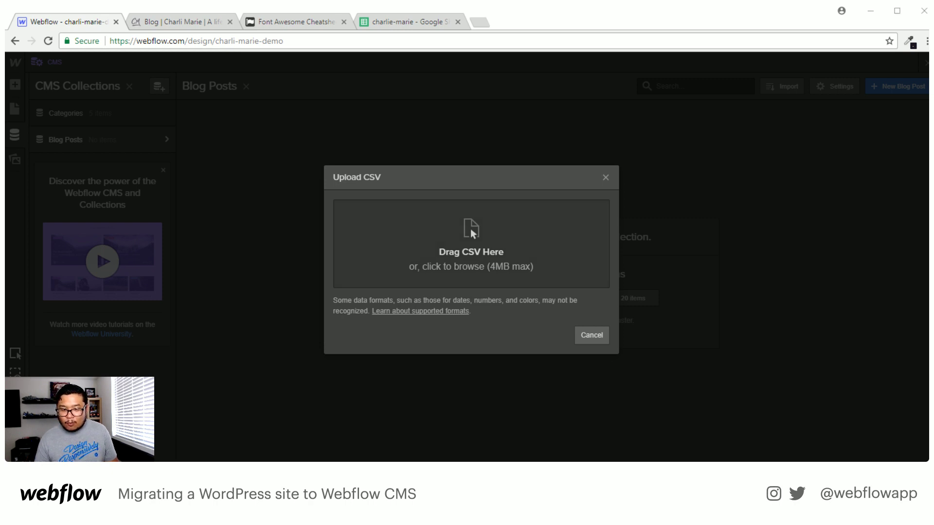
{"action": "left_click_drag", "start_coordinate": [933, 350], "coordinate": [459, 266]}
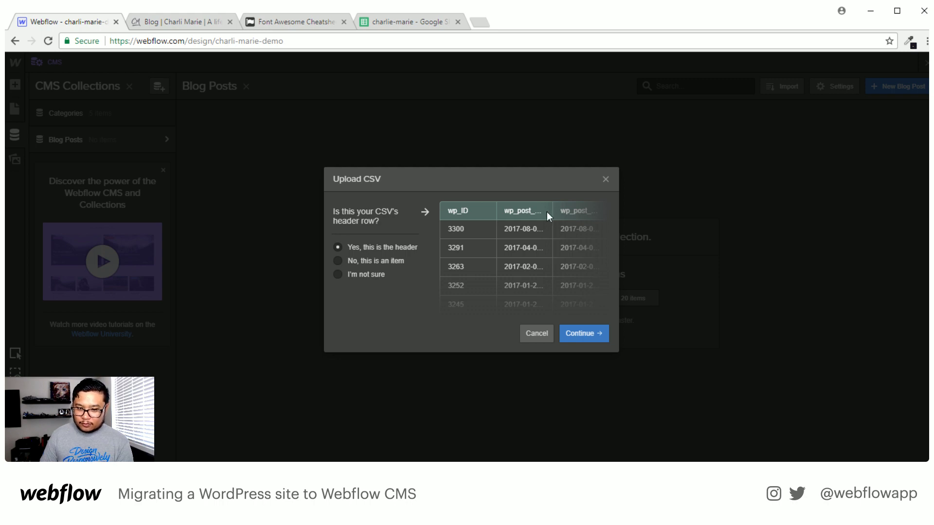
{"action": "left_click", "coordinate": [590, 333]}
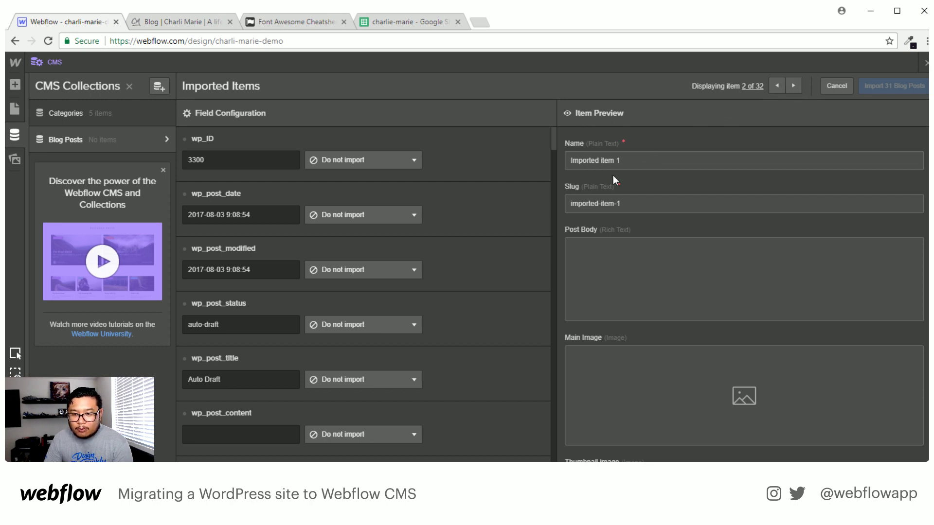
Browse several imported items back and forth and examine their source values and the collection fields in the item preview.
{"action": "left_click", "coordinate": [794, 87]}
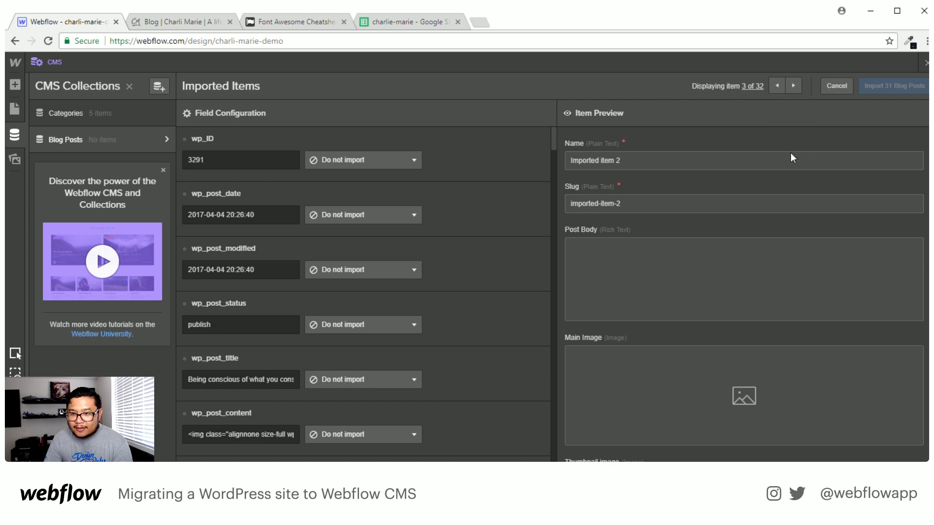
{"action": "left_click", "coordinate": [793, 86]}
{"action": "left_click", "coordinate": [794, 87]}
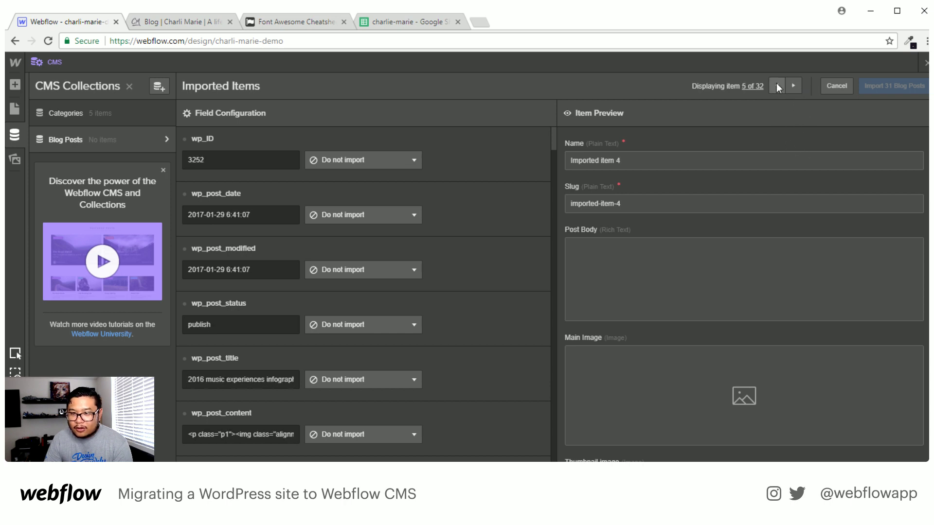
{"action": "left_click", "coordinate": [777, 86]}
{"action": "left_click", "coordinate": [776, 86]}
{"action": "left_click", "coordinate": [777, 86]}
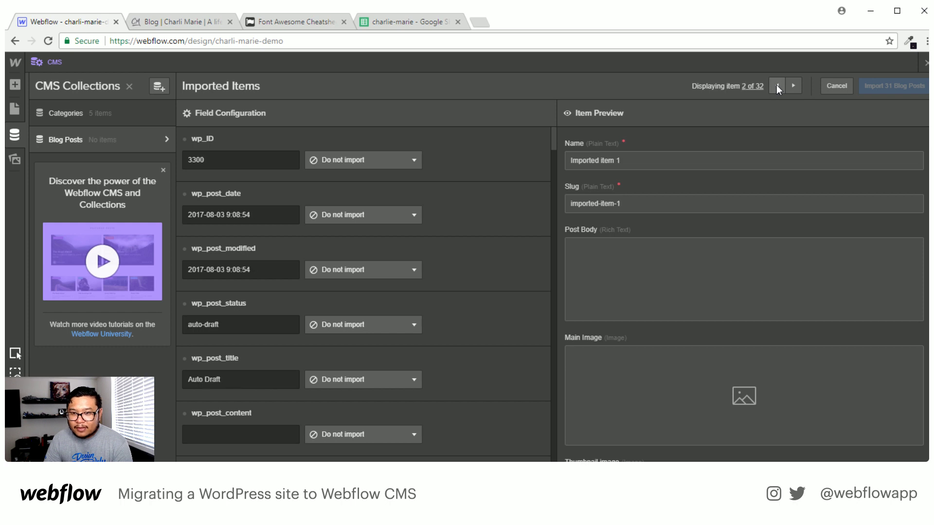
{"action": "left_click", "coordinate": [778, 86]}
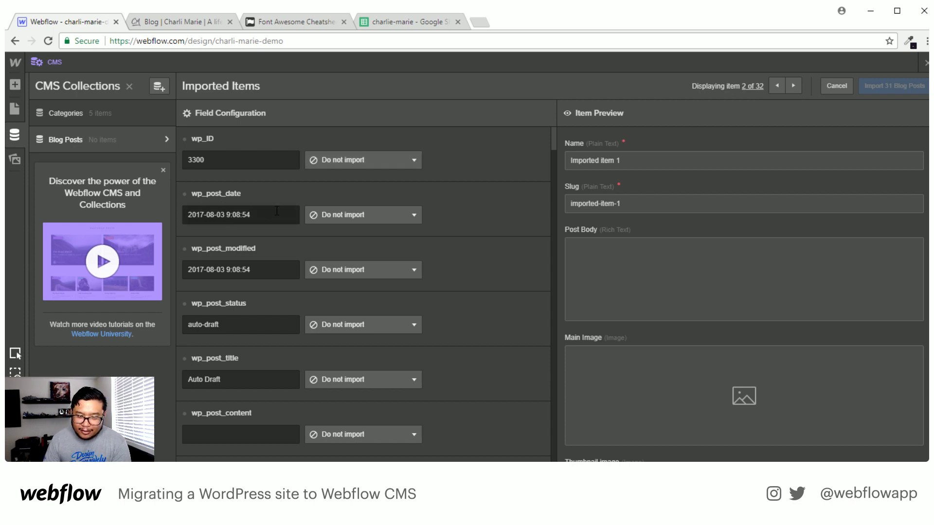
{"action": "scroll", "coordinate": [675, 267], "scroll_direction": "down", "scroll_amount": 2}
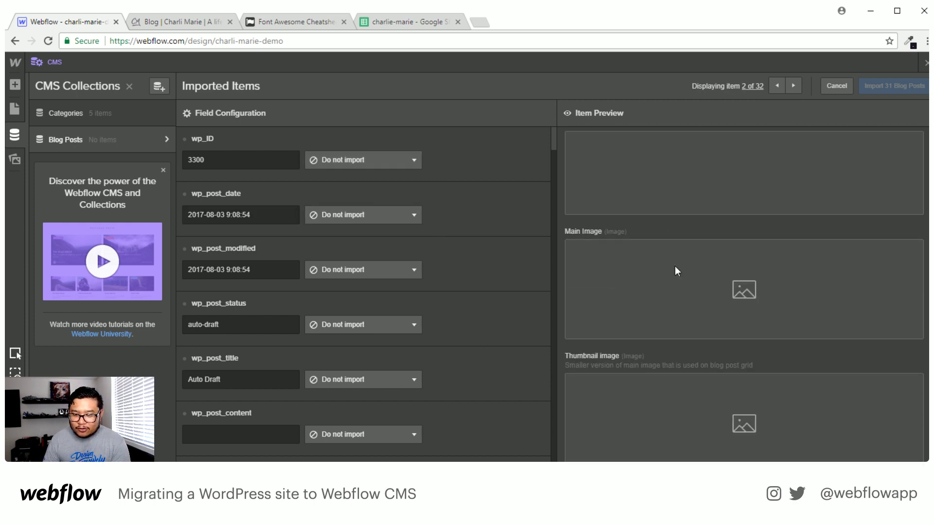
{"action": "scroll", "coordinate": [671, 342], "scroll_direction": "up", "scroll_amount": 3}
{"action": "scroll", "coordinate": [679, 404], "scroll_direction": "down", "scroll_amount": 3}
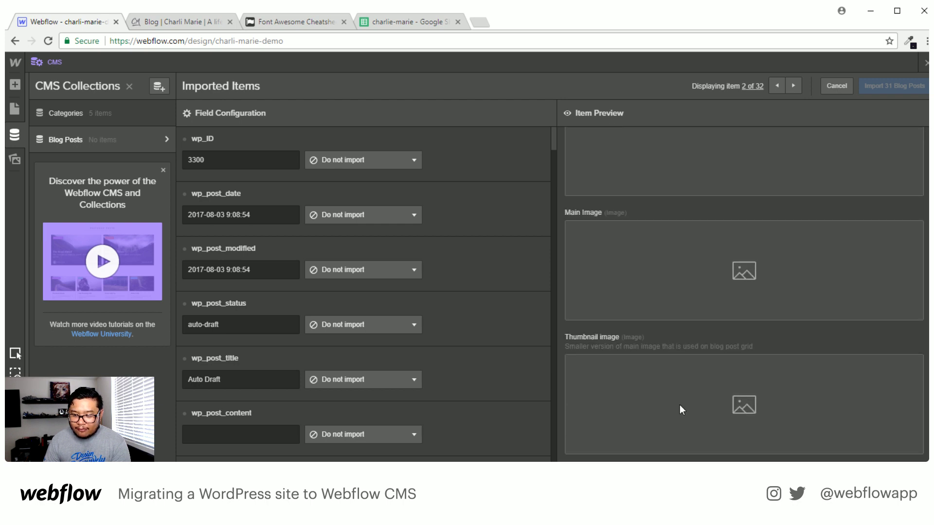
{"action": "scroll", "coordinate": [632, 413], "scroll_direction": "up", "scroll_amount": 3}
Import wp_post_date into a new Date/Time field labelled "Publish date".
{"action": "left_click", "coordinate": [333, 218]}
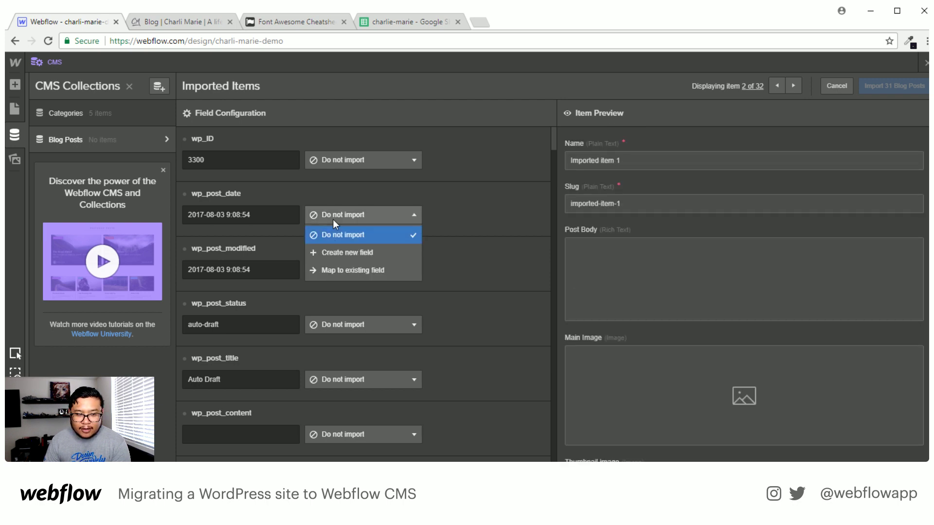
{"action": "left_click", "coordinate": [343, 254]}
{"action": "left_click", "coordinate": [471, 214]}
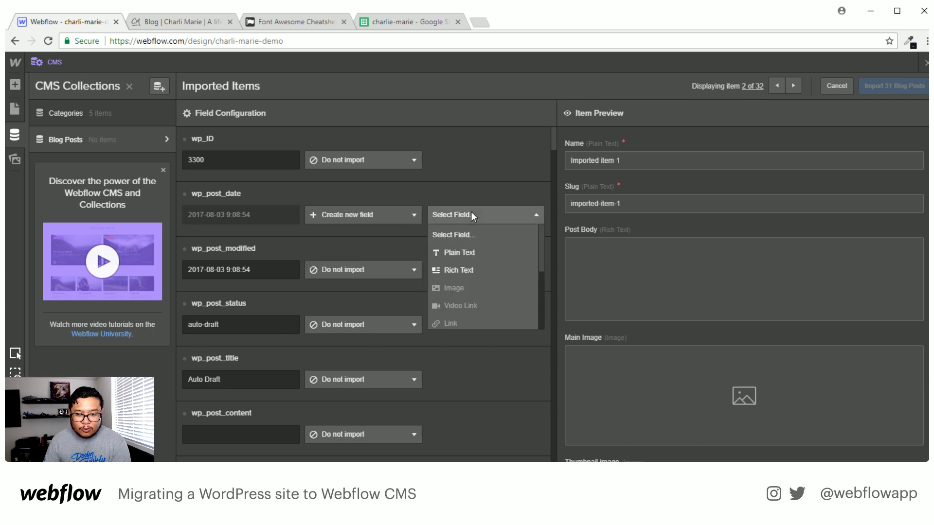
{"action": "scroll", "coordinate": [478, 294], "scroll_direction": "down", "scroll_amount": 3}
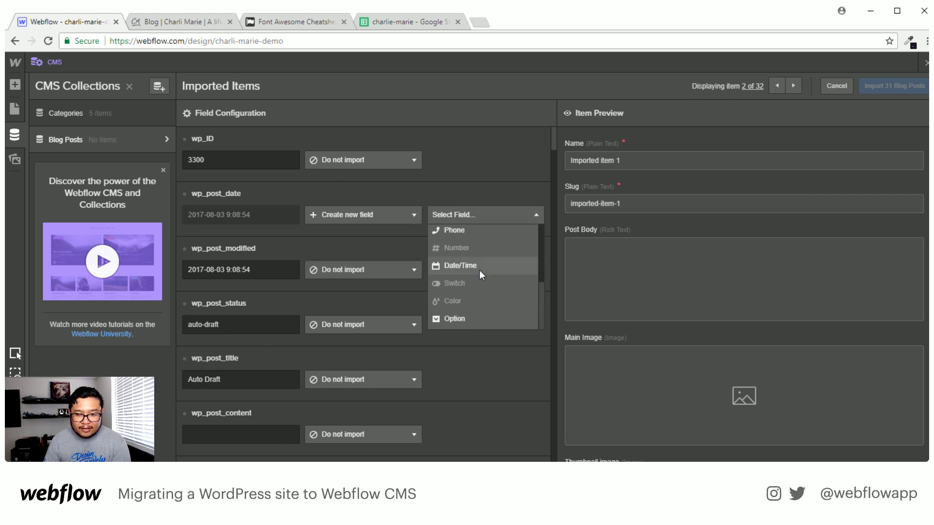
{"action": "left_click", "coordinate": [518, 266]}
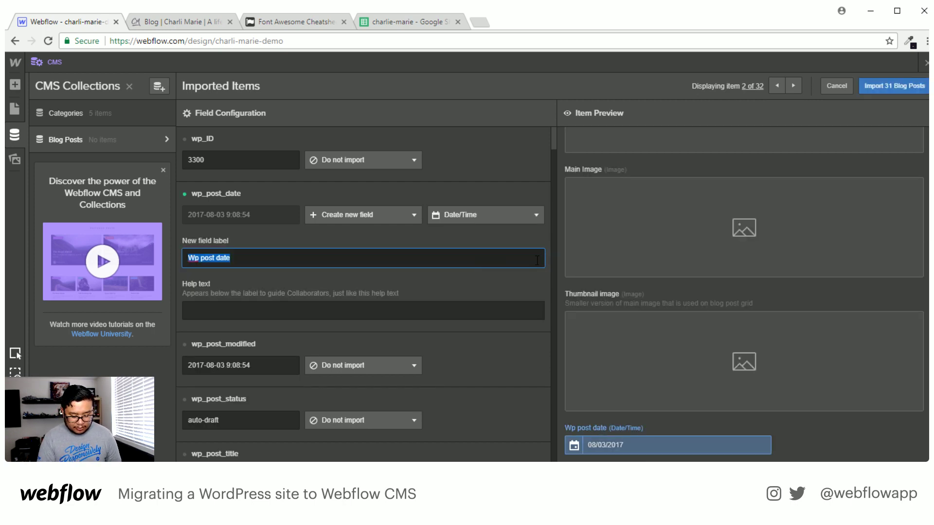
{"action": "type", "text": "Publish date"}
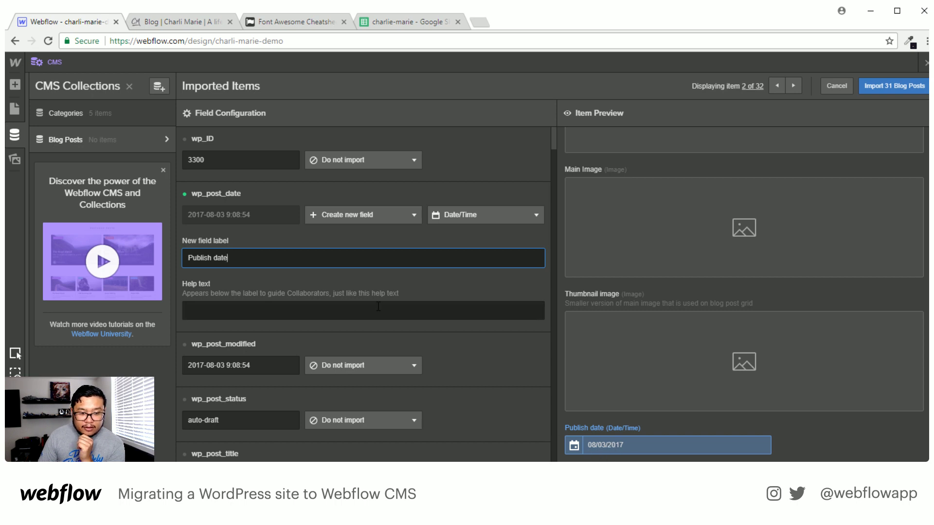
Map the wp_post_title column to the existing Name field and preview the next imported item.
{"action": "scroll", "coordinate": [378, 306], "scroll_direction": "down", "scroll_amount": 4}
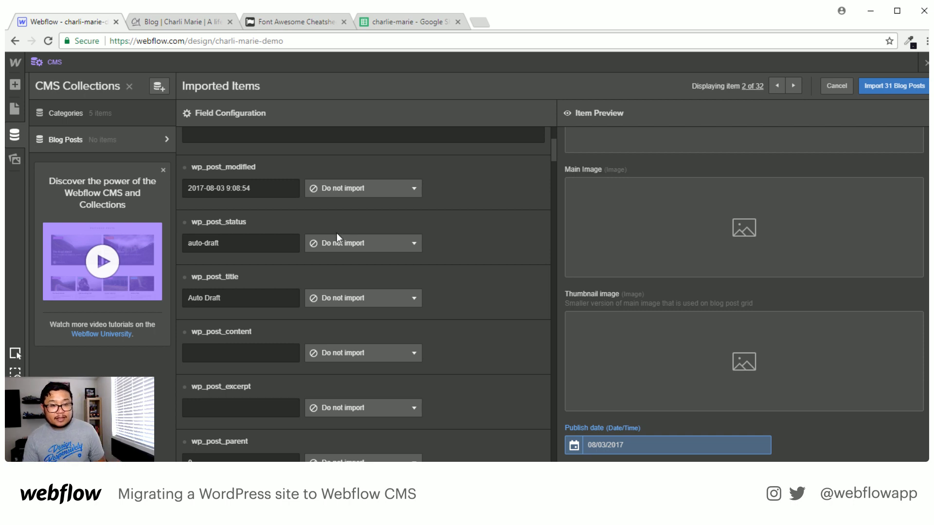
{"action": "scroll", "coordinate": [311, 287], "scroll_direction": "down", "scroll_amount": 3}
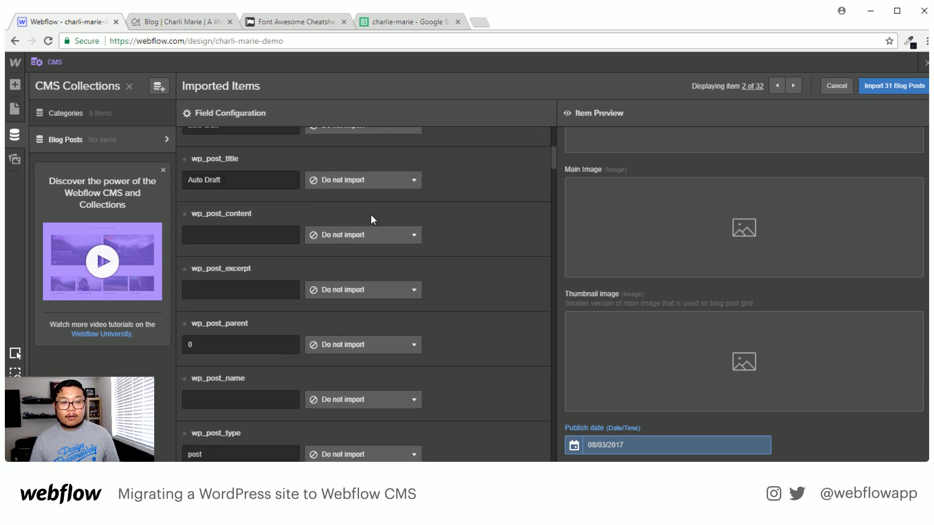
{"action": "scroll", "coordinate": [370, 215], "scroll_direction": "up", "scroll_amount": 2}
{"action": "left_click", "coordinate": [369, 242]}
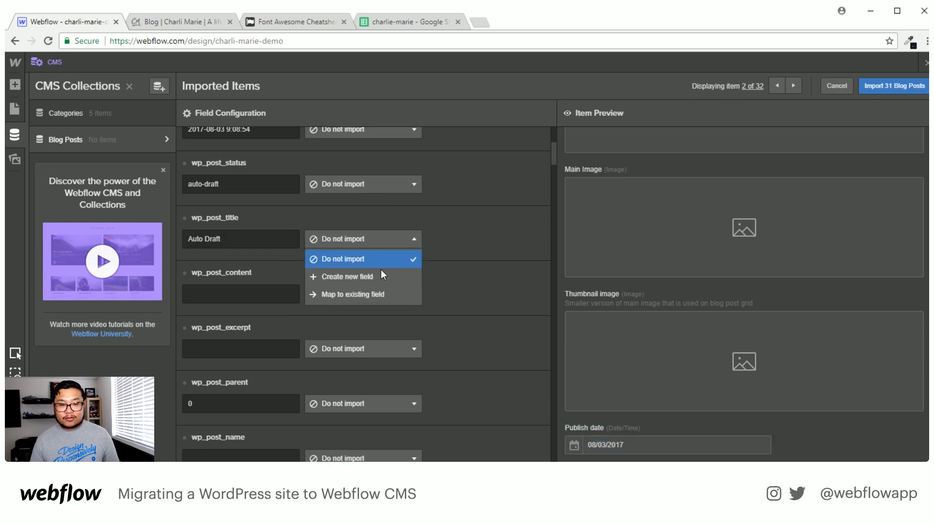
{"action": "left_click", "coordinate": [375, 295]}
{"action": "left_click", "coordinate": [466, 245]}
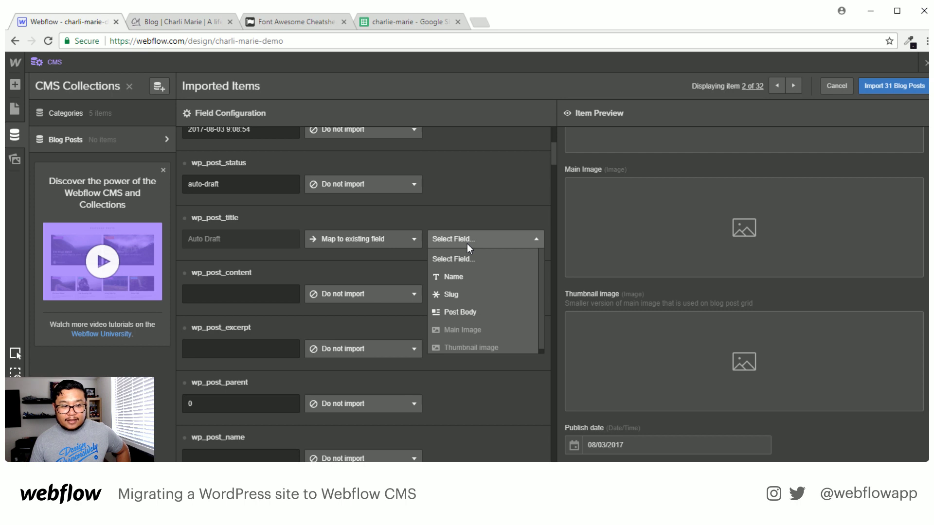
{"action": "left_click", "coordinate": [469, 277]}
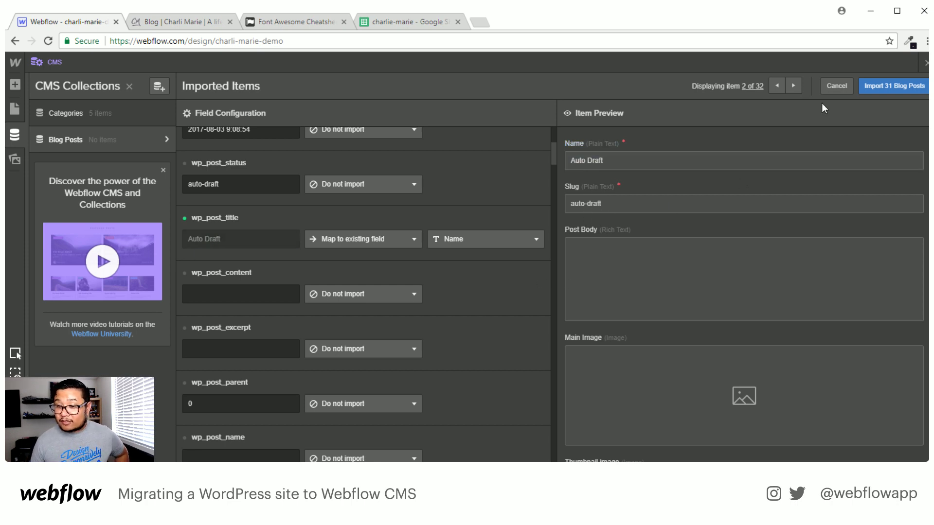
{"action": "left_click", "coordinate": [792, 86]}
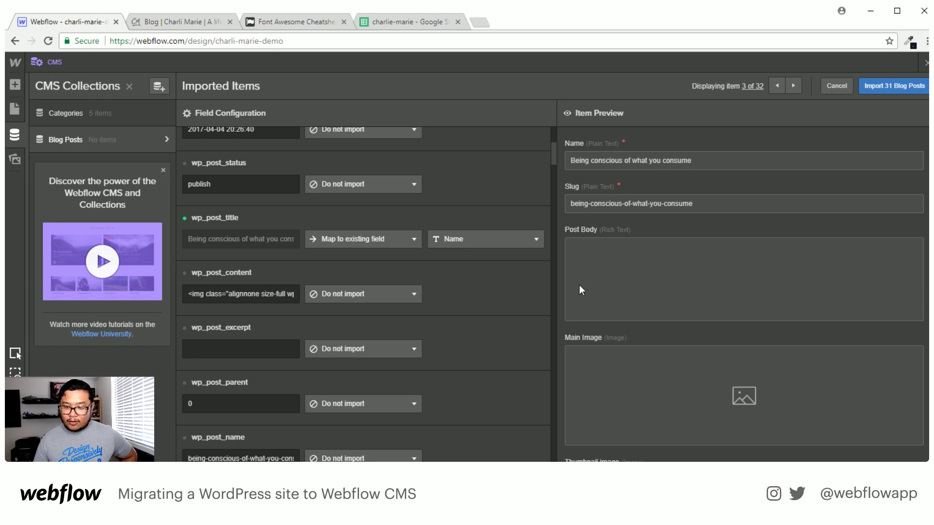
Map the wp_post_content column to the existing Post Body field.
{"action": "left_click", "coordinate": [379, 295]}
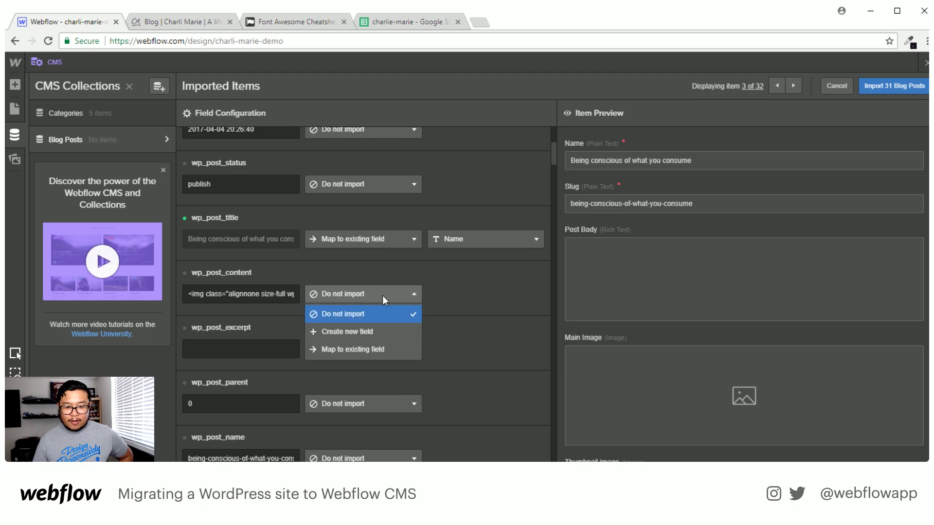
{"action": "left_click", "coordinate": [367, 349]}
{"action": "left_click", "coordinate": [479, 298]}
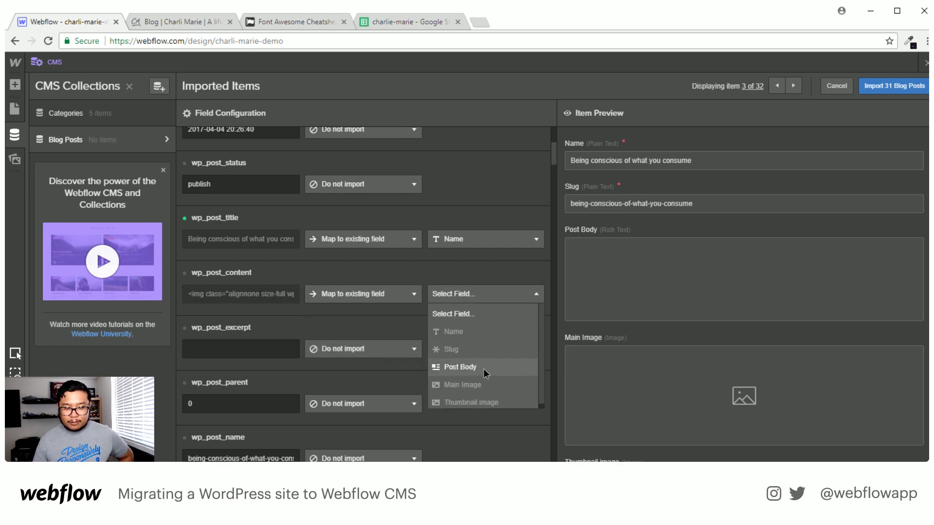
{"action": "left_click", "coordinate": [483, 369]}
Examine the full Post Body in the item preview and go on to the next imported post.
{"action": "scroll", "coordinate": [710, 364], "scroll_direction": "down", "scroll_amount": 10}
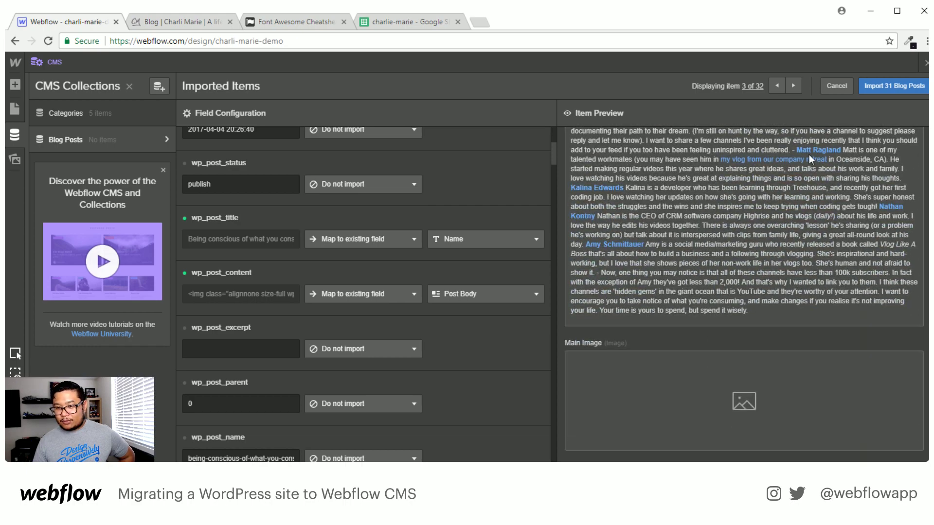
{"action": "scroll", "coordinate": [769, 260], "scroll_direction": "up", "scroll_amount": 10}
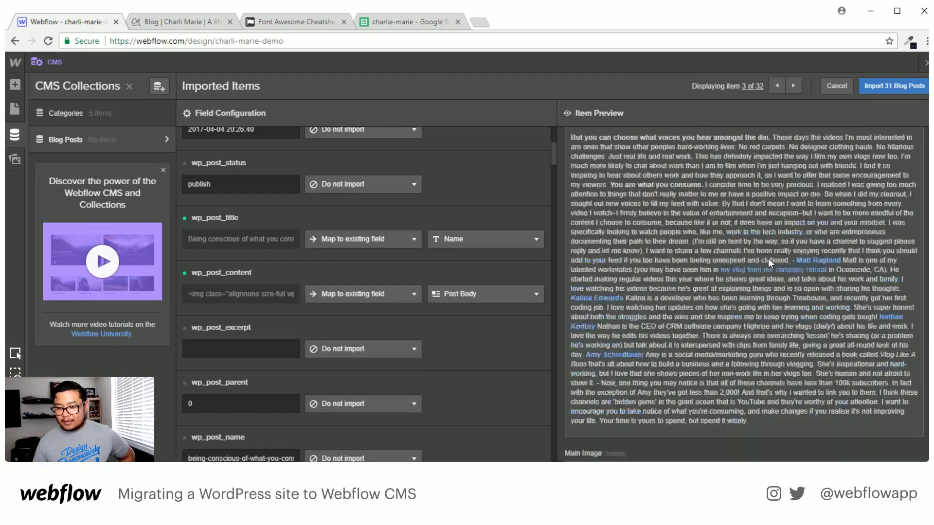
{"action": "scroll", "coordinate": [769, 262], "scroll_direction": "up", "scroll_amount": 2}
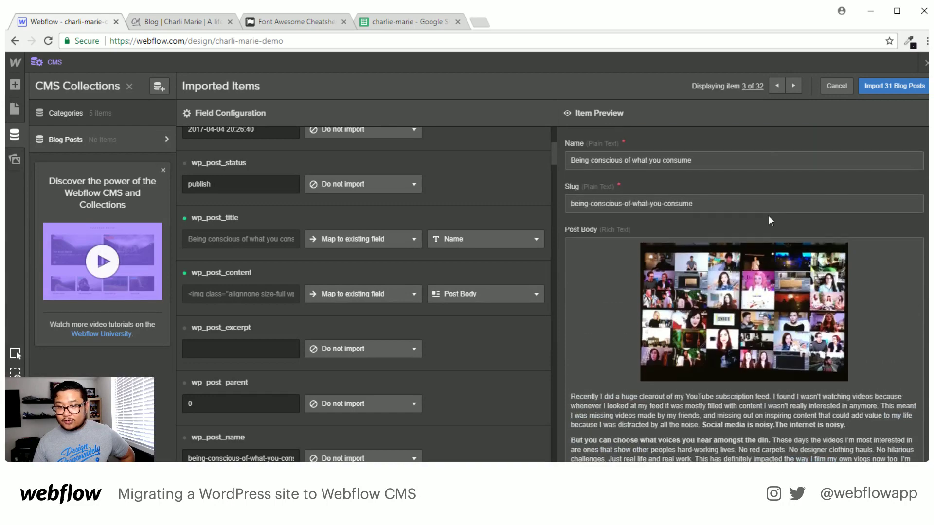
{"action": "left_click", "coordinate": [793, 85]}
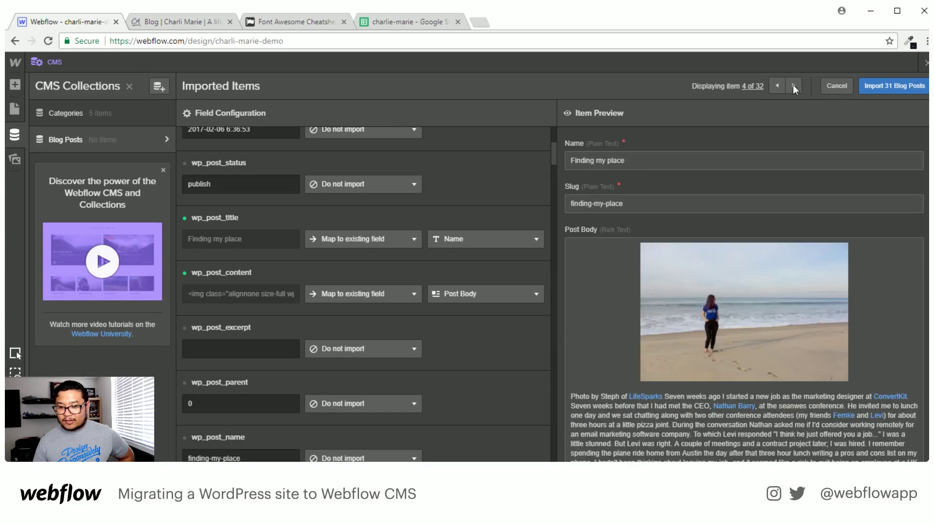
Step through the following imported posts in the item preview and examine the Post Body of the "Think bigger" post.
{"action": "left_click", "coordinate": [793, 84]}
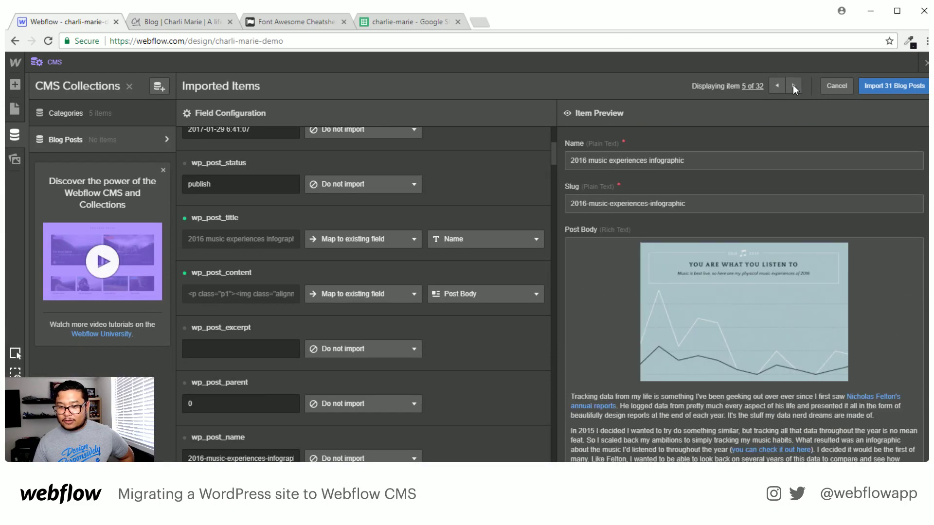
{"action": "left_click", "coordinate": [793, 84]}
{"action": "left_click", "coordinate": [793, 85]}
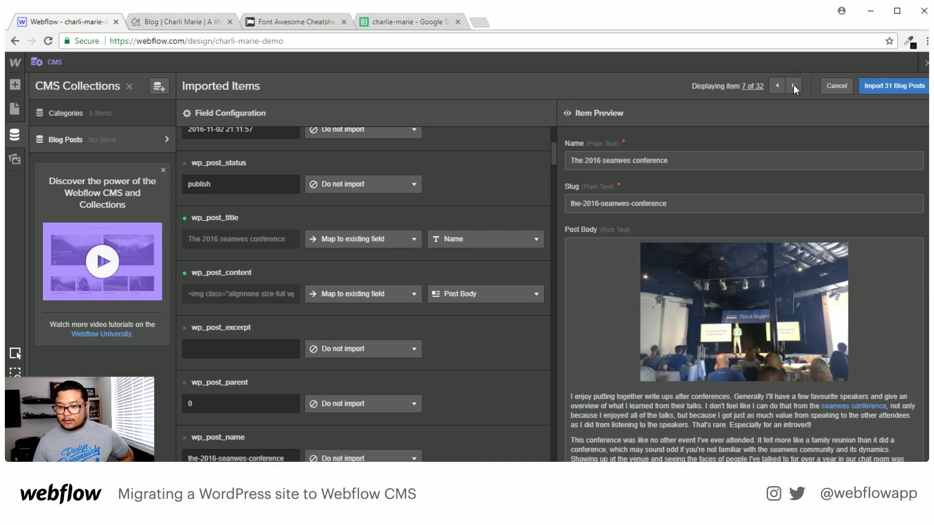
{"action": "left_click", "coordinate": [793, 85]}
{"action": "scroll", "coordinate": [790, 336], "scroll_direction": "down", "scroll_amount": 10}
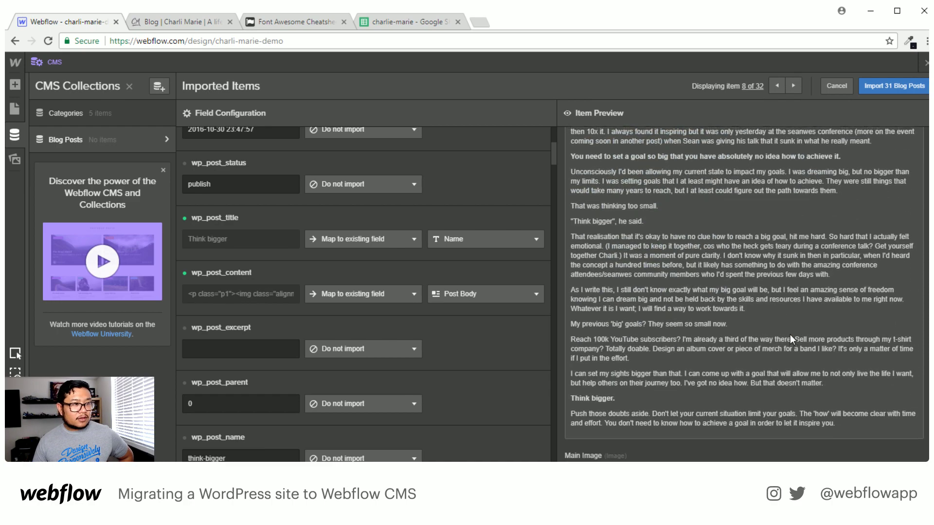
{"action": "scroll", "coordinate": [790, 335], "scroll_direction": "up", "scroll_amount": 10}
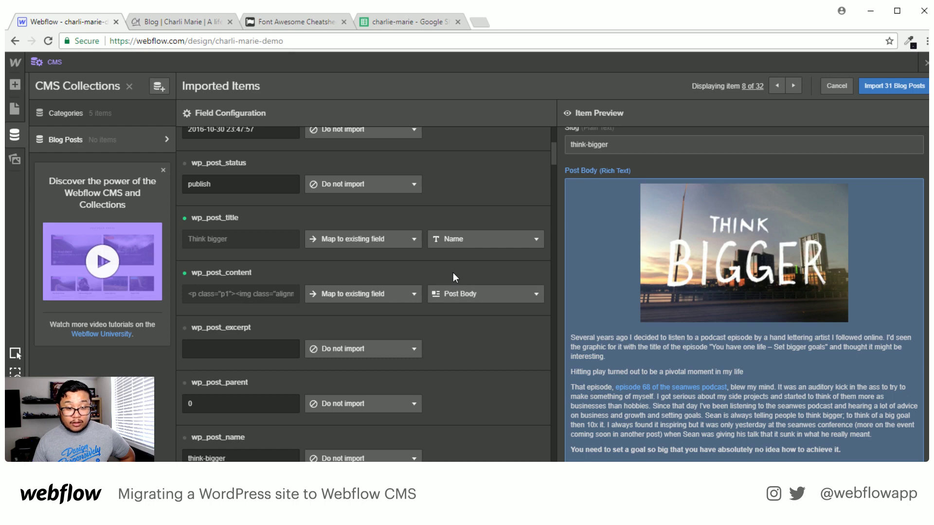
Preview the next imported post and set wp_post_name to Map to existing field, leaving its target field unselected.
{"action": "scroll", "coordinate": [453, 278], "scroll_direction": "down", "scroll_amount": 3}
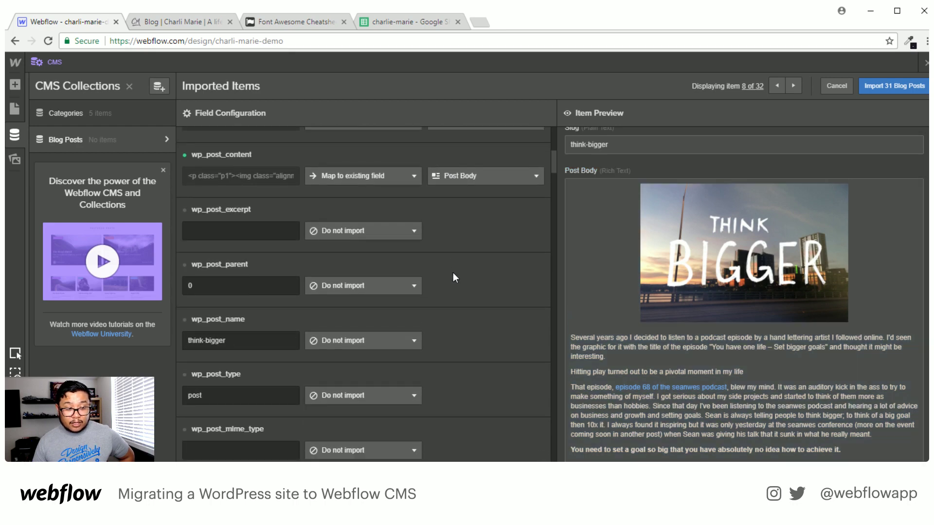
{"action": "scroll", "coordinate": [315, 281], "scroll_direction": "down", "scroll_amount": 3}
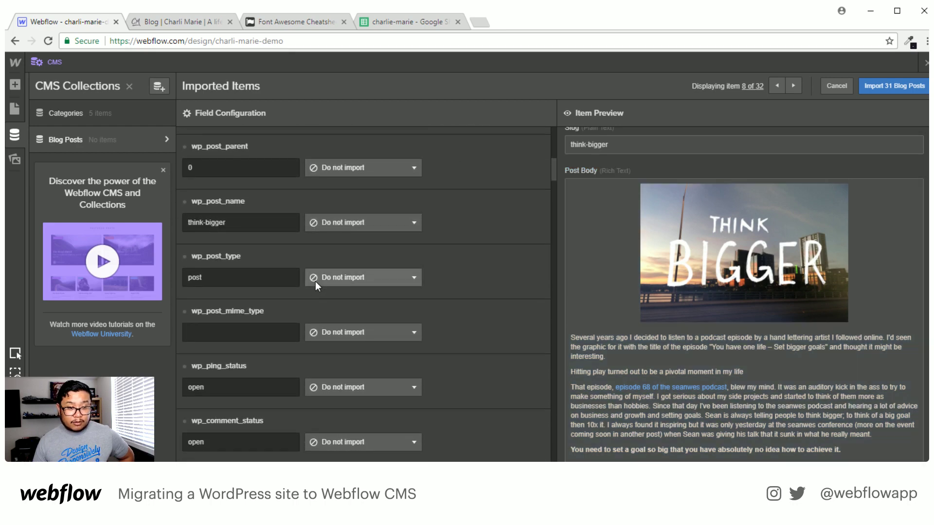
{"action": "scroll", "coordinate": [694, 326], "scroll_direction": "up", "scroll_amount": 2}
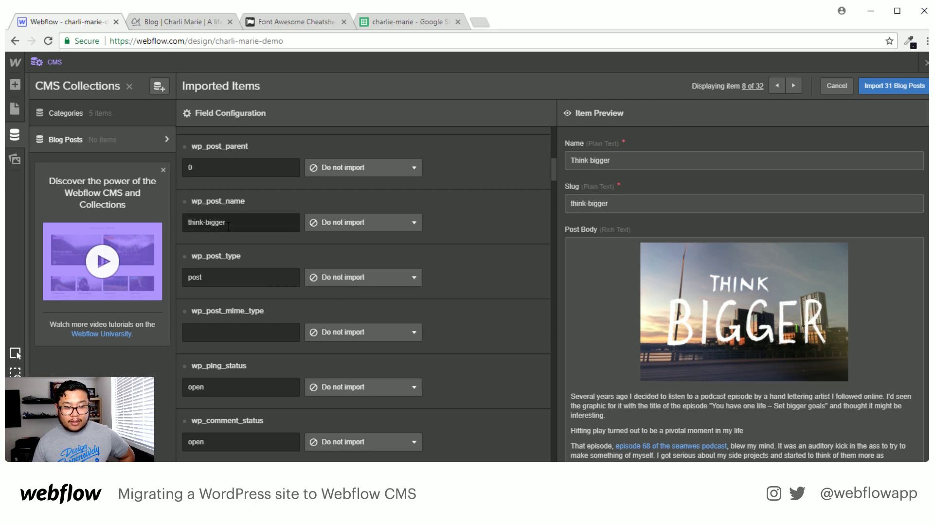
{"action": "left_click", "coordinate": [793, 86]}
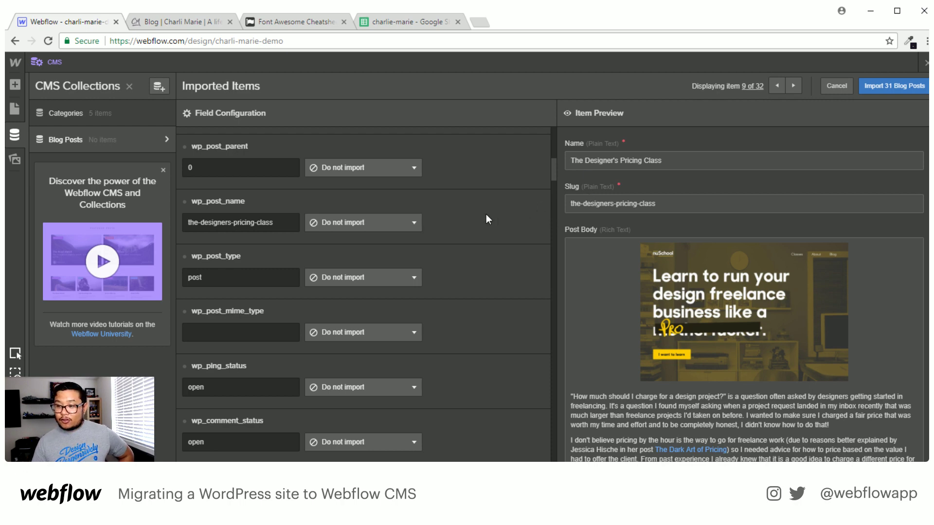
{"action": "left_click", "coordinate": [365, 221]}
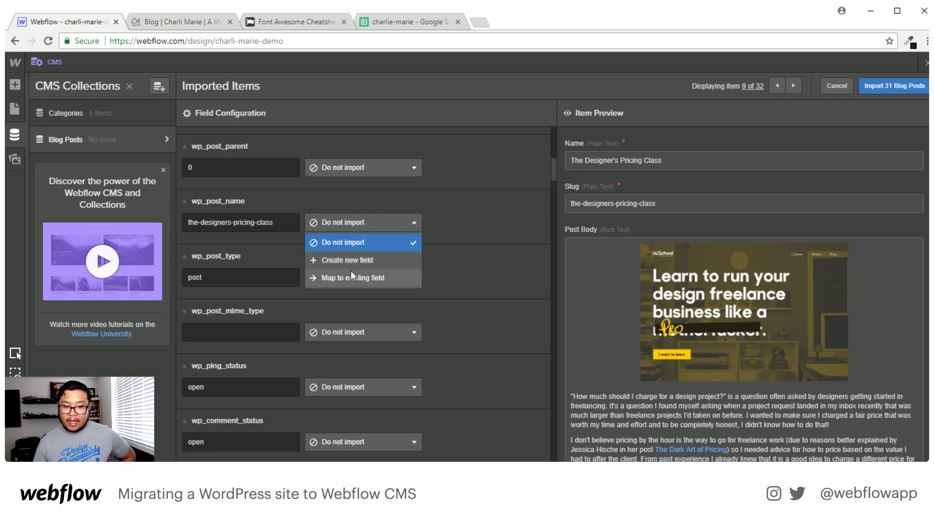
{"action": "left_click", "coordinate": [351, 275]}
{"action": "left_click", "coordinate": [472, 223]}
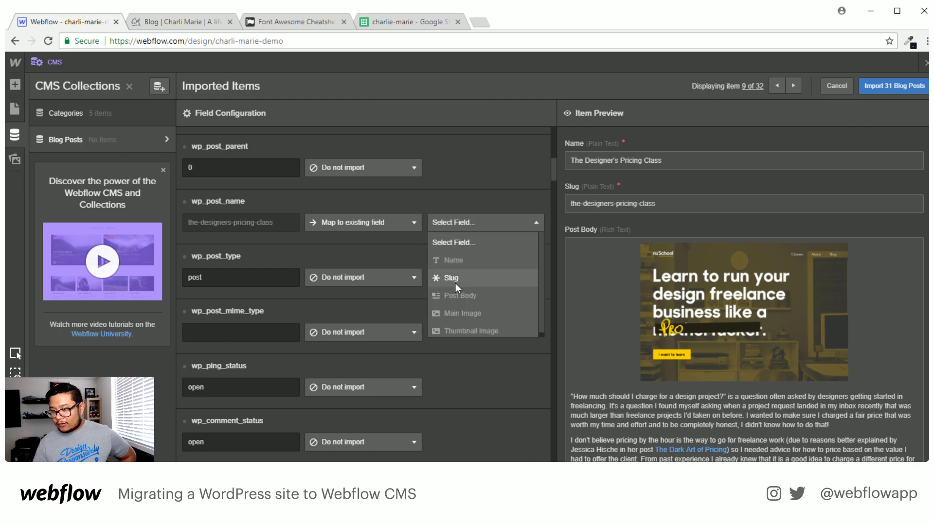
{"action": "mouse_move", "coordinate": [228, 227]}
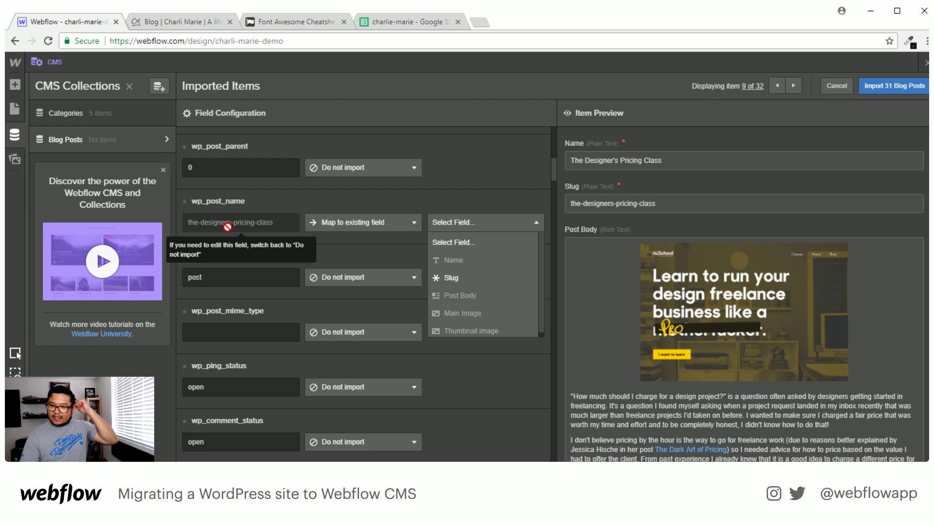
{"action": "left_click", "coordinate": [455, 198]}
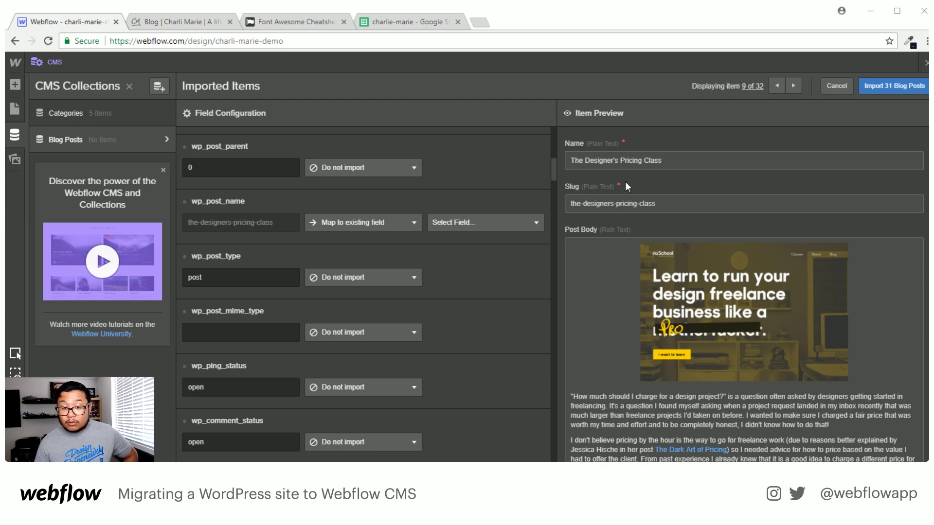
{"action": "left_click", "coordinate": [501, 291]}
Try to map the tx_category column to an existing field, and set it back to Do not import.
{"action": "scroll", "coordinate": [501, 289], "scroll_direction": "down", "scroll_amount": 1}
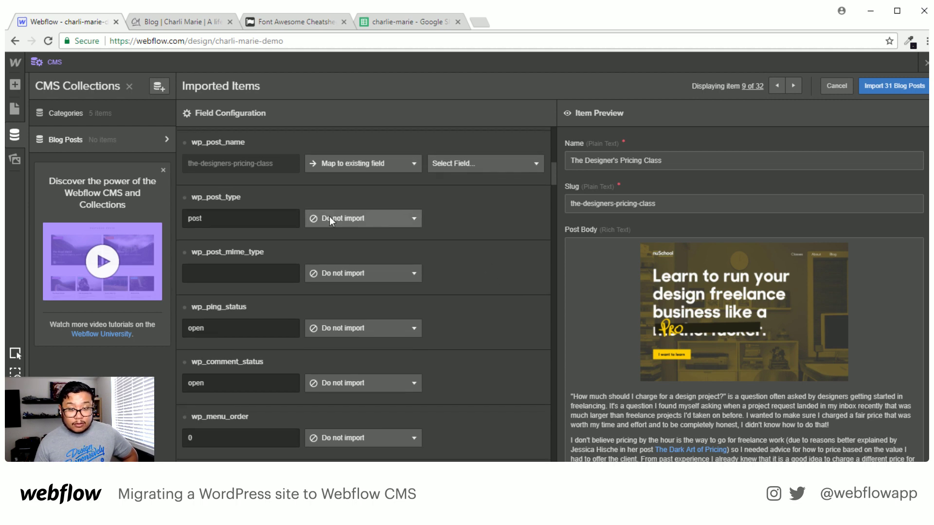
{"action": "scroll", "coordinate": [305, 324], "scroll_direction": "down", "scroll_amount": 1}
{"action": "scroll", "coordinate": [305, 324], "scroll_direction": "down", "scroll_amount": 1}
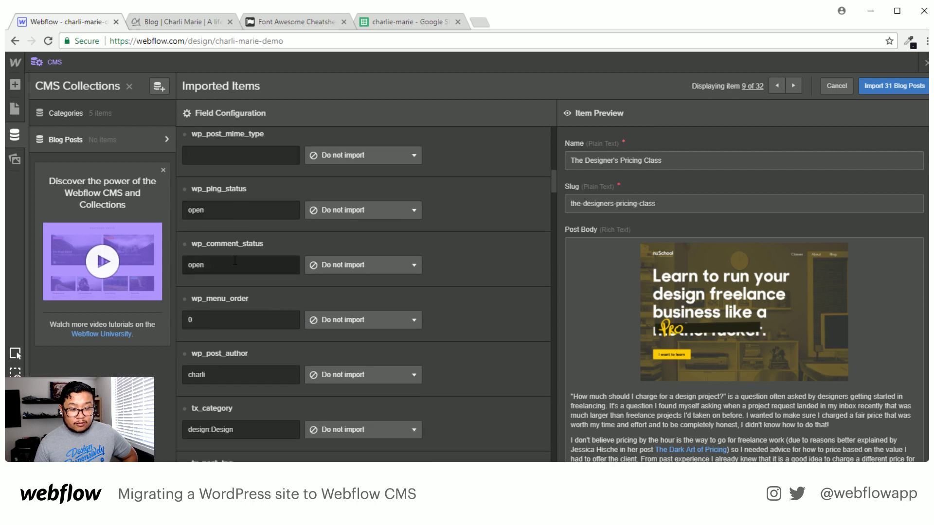
{"action": "scroll", "coordinate": [235, 263], "scroll_direction": "down", "scroll_amount": 2}
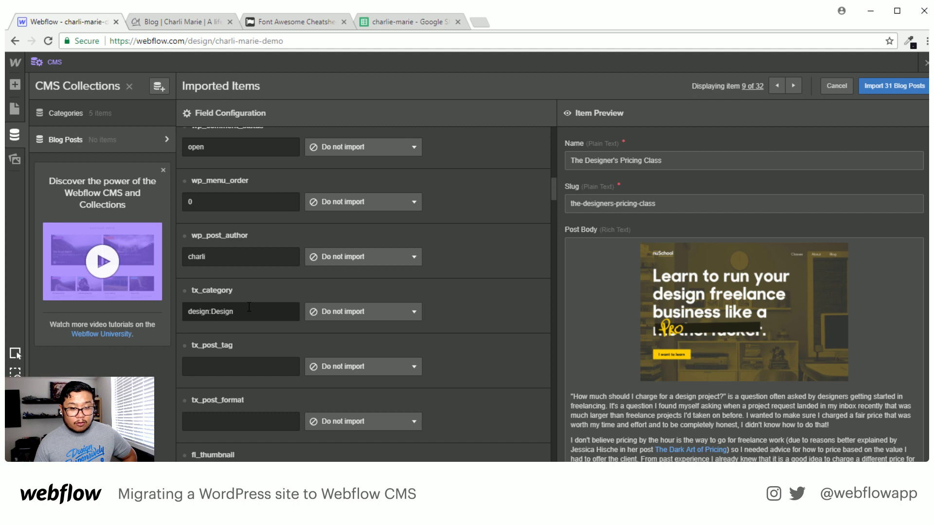
{"action": "left_click", "coordinate": [375, 314]}
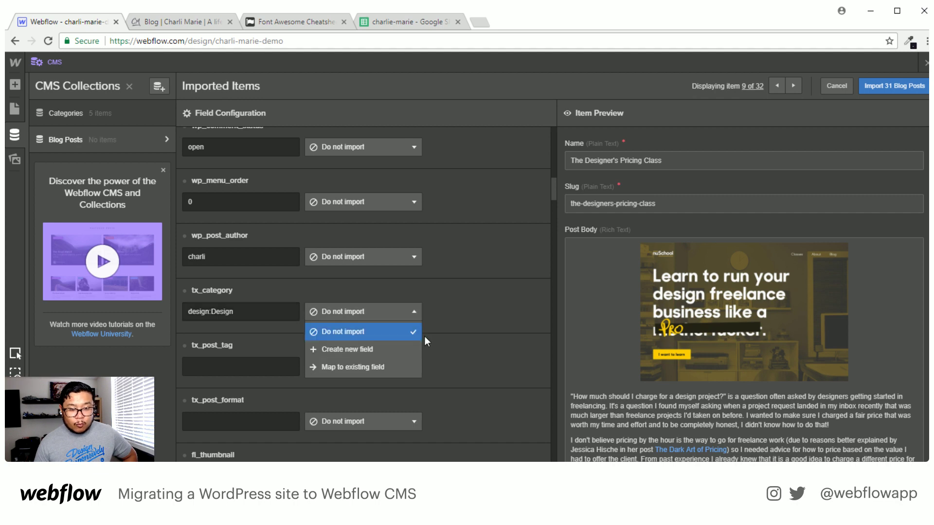
{"action": "left_click", "coordinate": [379, 364]}
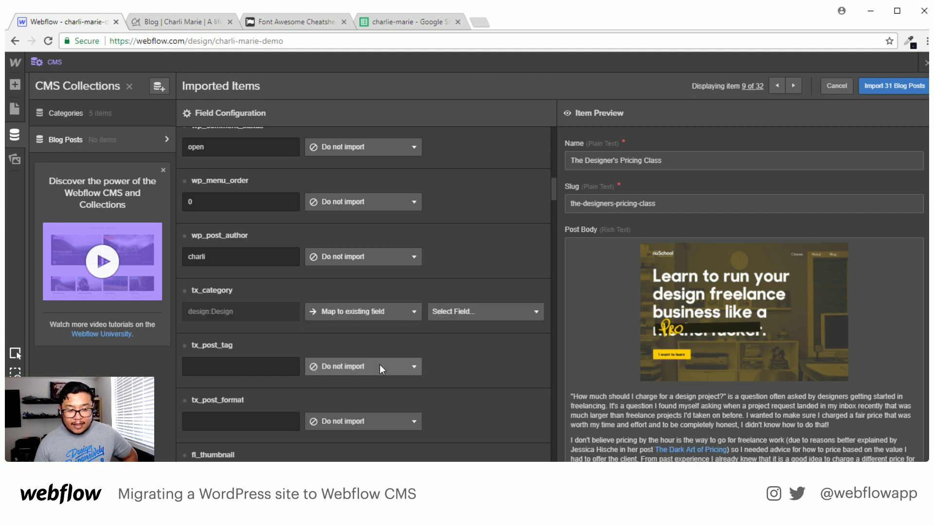
{"action": "left_click", "coordinate": [463, 312]}
{"action": "scroll", "coordinate": [513, 369], "scroll_direction": "down", "scroll_amount": 2}
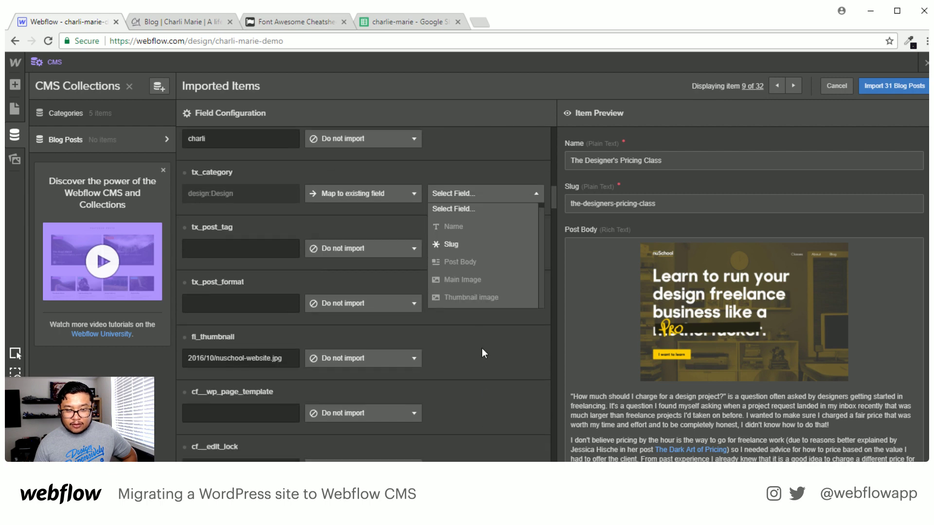
{"action": "left_click", "coordinate": [351, 193]}
{"action": "left_click", "coordinate": [345, 214]}
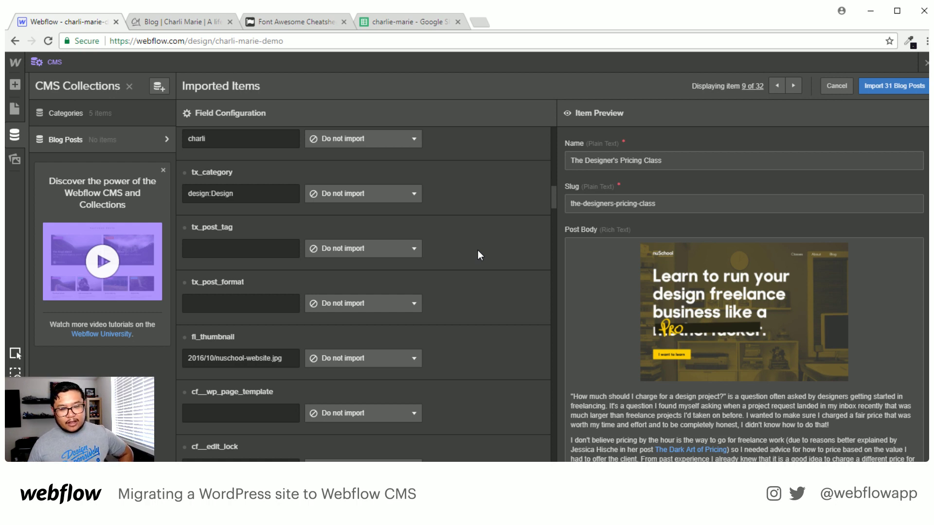
Check the image fields in the item preview and try to map fi_thumbnail to the existing Thumbnail image field.
{"action": "scroll", "coordinate": [603, 261], "scroll_direction": "down", "scroll_amount": 15}
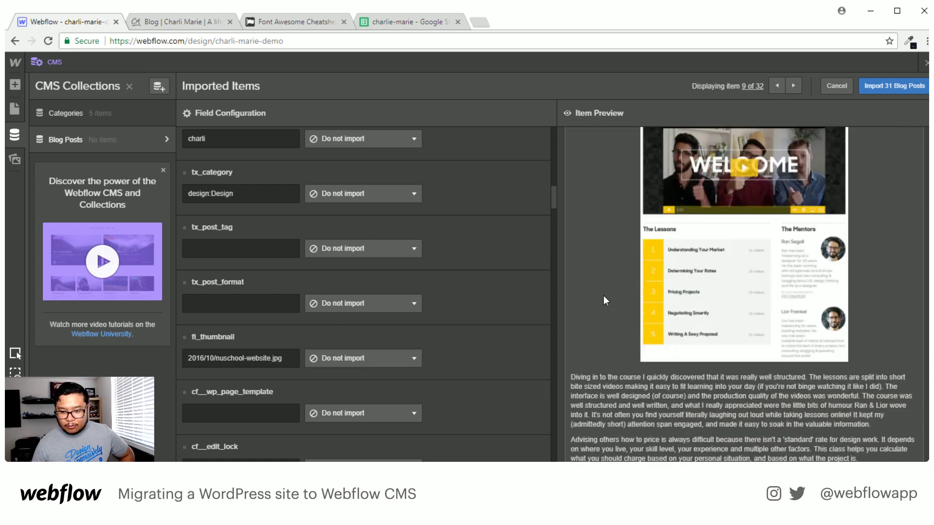
{"action": "scroll", "coordinate": [603, 296], "scroll_direction": "down", "scroll_amount": 4}
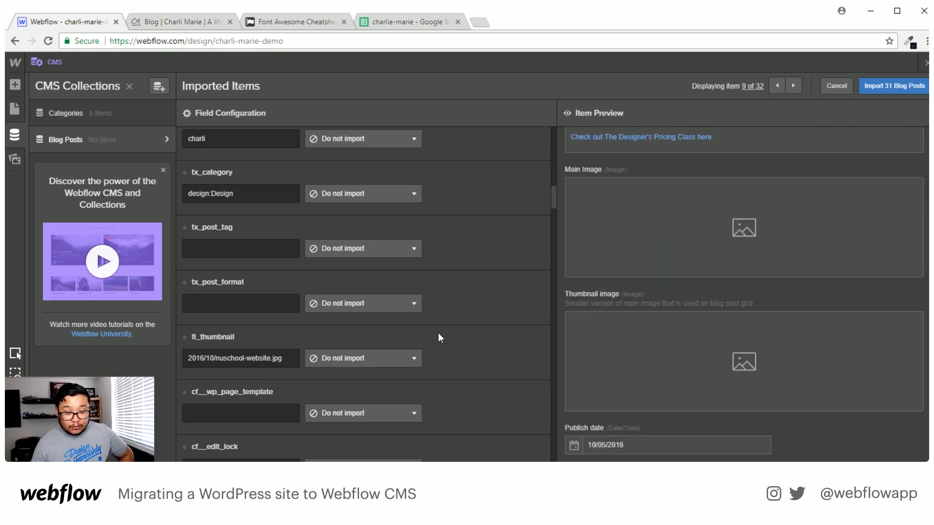
{"action": "scroll", "coordinate": [438, 338], "scroll_direction": "down", "scroll_amount": 3}
{"action": "left_click", "coordinate": [372, 240]}
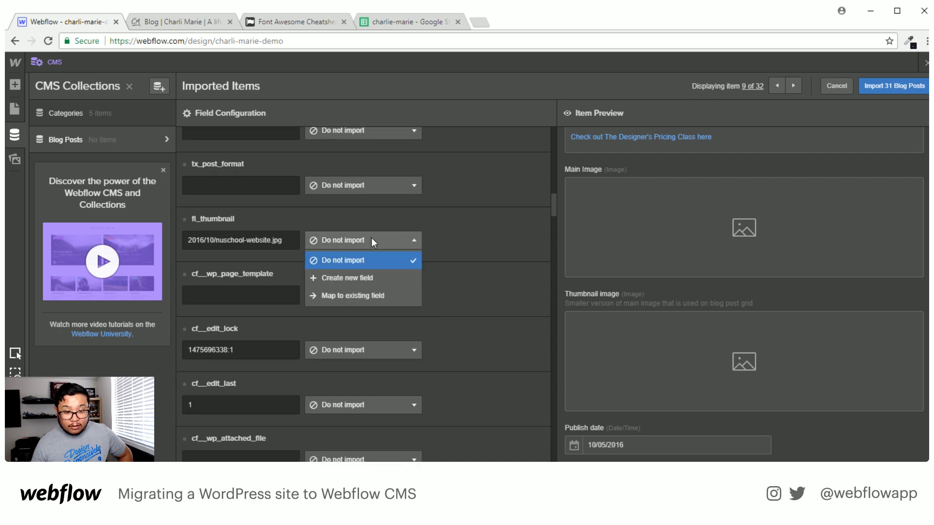
{"action": "left_click", "coordinate": [367, 296]}
{"action": "left_click", "coordinate": [475, 241]}
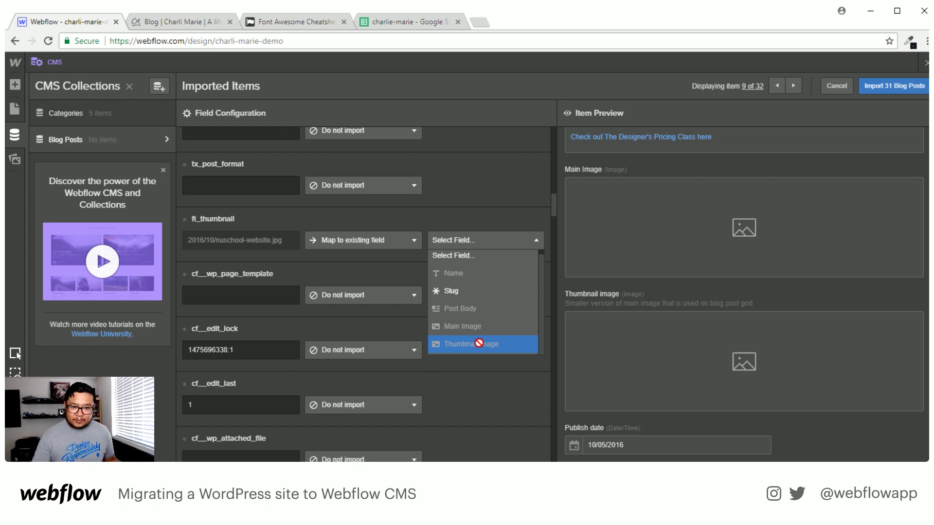
{"action": "left_click", "coordinate": [276, 265]}
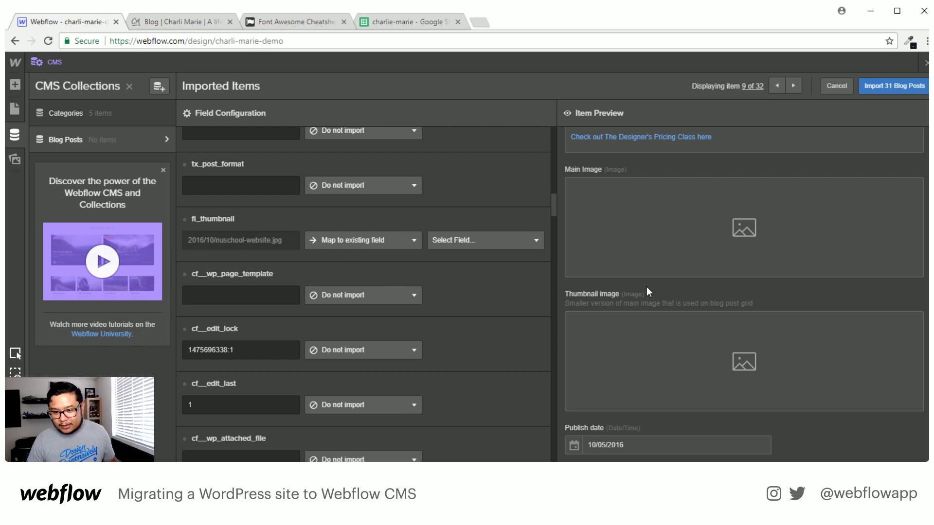
Import fi_thumbnail into a new Plain Text field labelled "Post Thumbnail".
{"action": "left_click", "coordinate": [396, 239]}
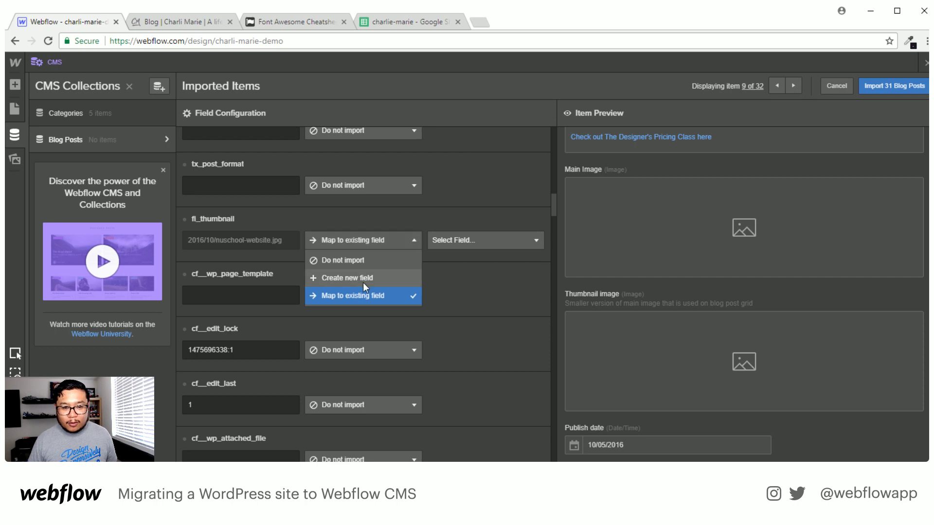
{"action": "left_click", "coordinate": [352, 278]}
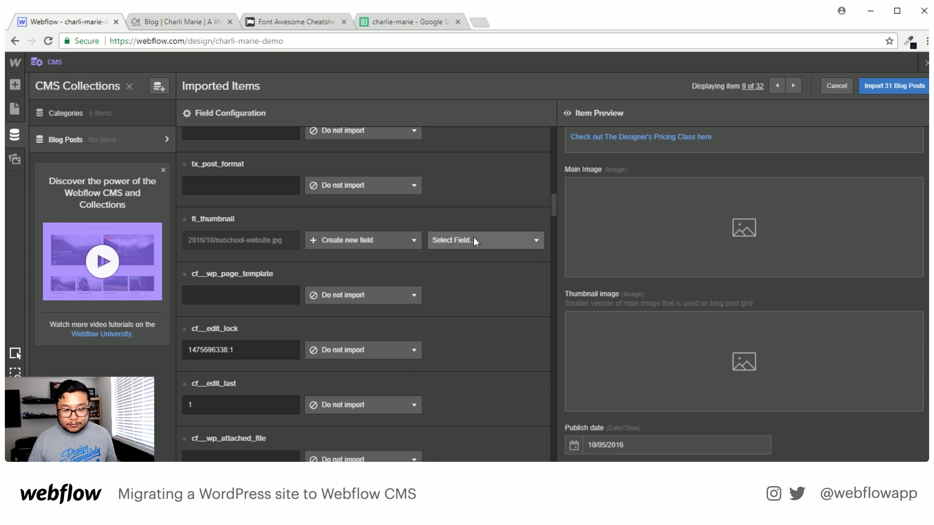
{"action": "left_click", "coordinate": [437, 239]}
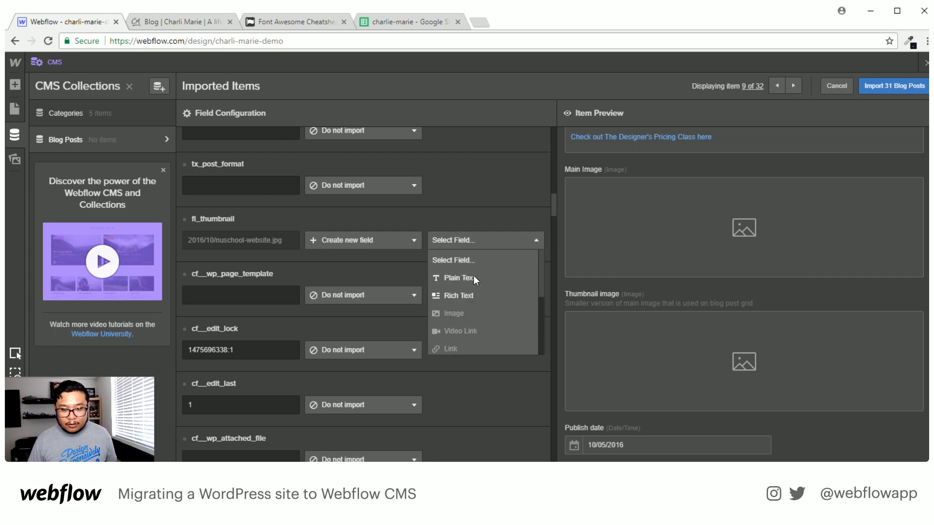
{"action": "left_click", "coordinate": [428, 278]}
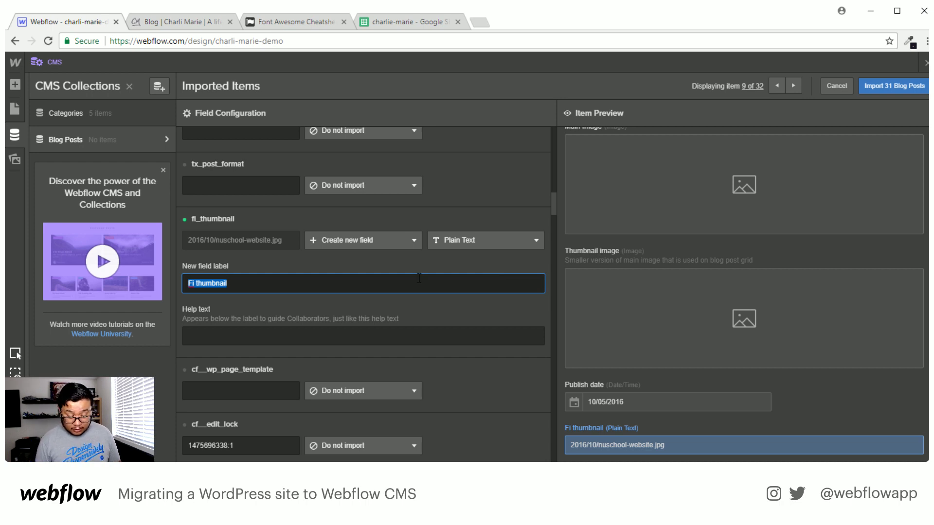
{"action": "type", "text": "Post Thumbnail"}
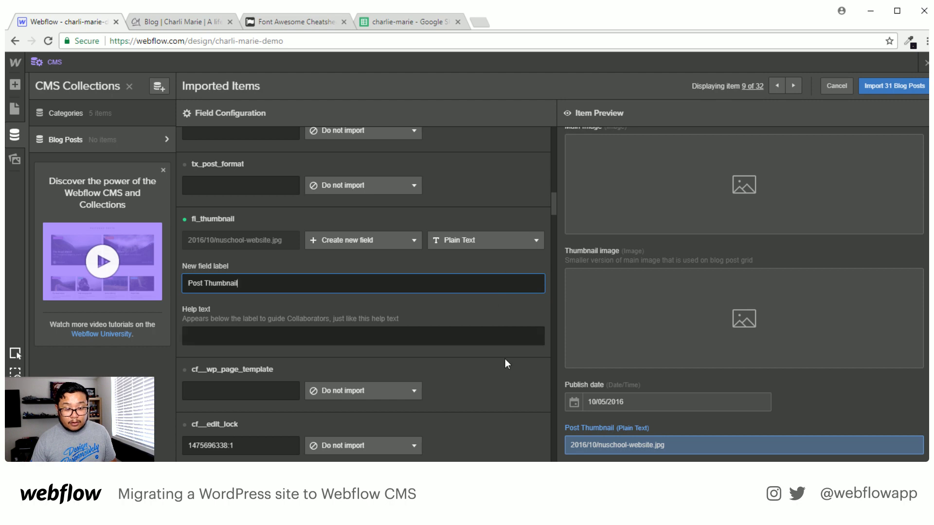
Examine the remaining CSV columns in the field configuration for anything else worth importing.
{"action": "scroll", "coordinate": [455, 378], "scroll_direction": "down", "scroll_amount": 5}
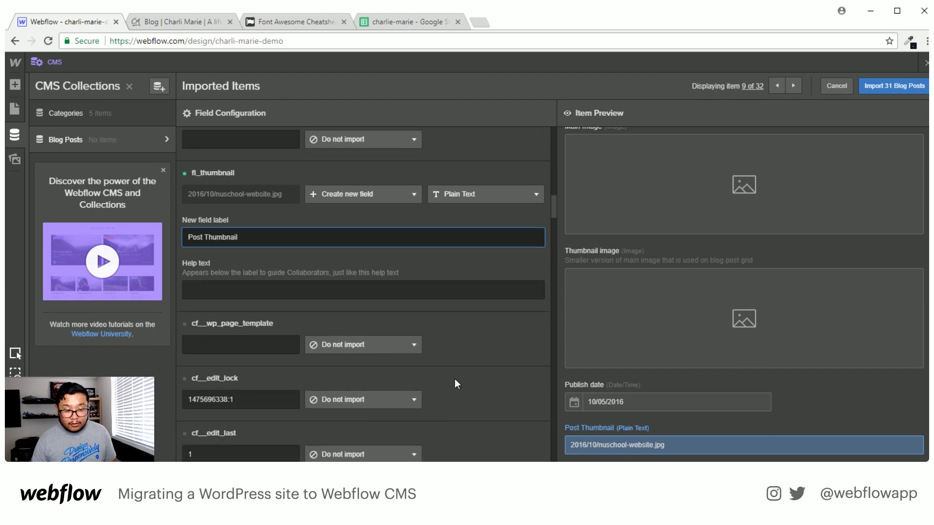
{"action": "scroll", "coordinate": [455, 378], "scroll_direction": "down", "scroll_amount": 10}
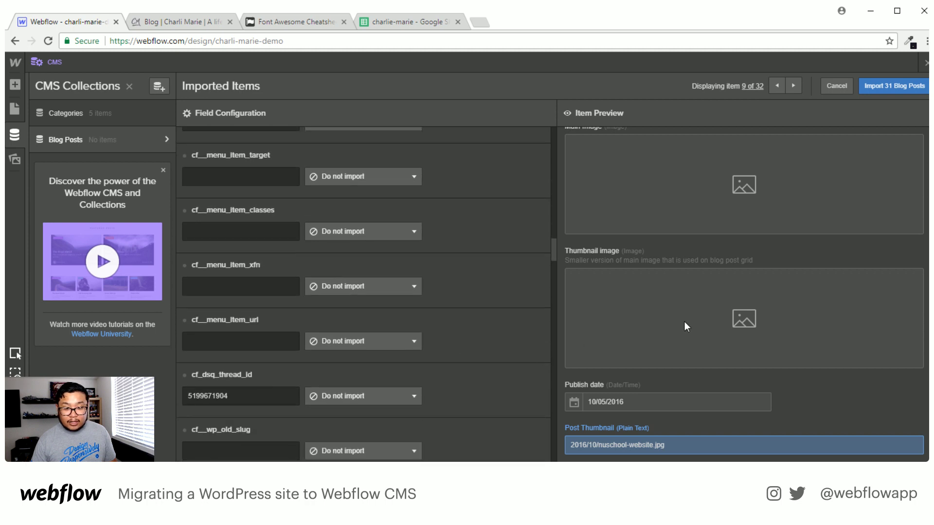
{"action": "scroll", "coordinate": [446, 365], "scroll_direction": "down", "scroll_amount": 8}
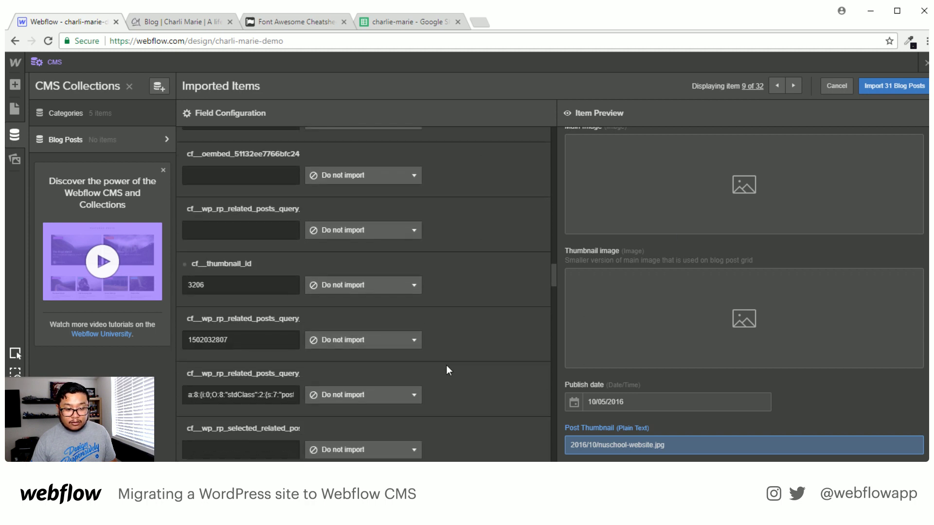
{"action": "scroll", "coordinate": [448, 370], "scroll_direction": "down", "scroll_amount": 2}
{"action": "scroll", "coordinate": [447, 366], "scroll_direction": "down", "scroll_amount": 7}
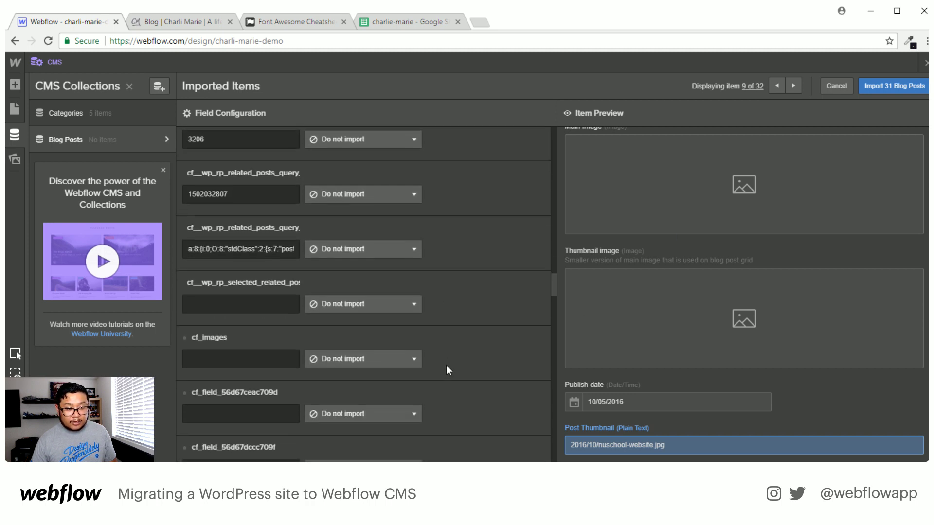
{"action": "scroll", "coordinate": [447, 366], "scroll_direction": "down", "scroll_amount": 15}
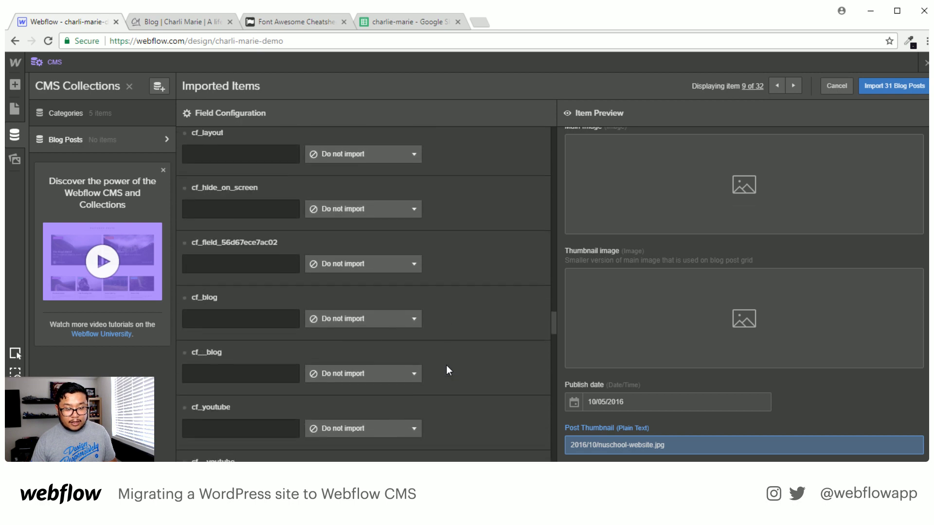
{"action": "scroll", "coordinate": [447, 366], "scroll_direction": "down", "scroll_amount": 10}
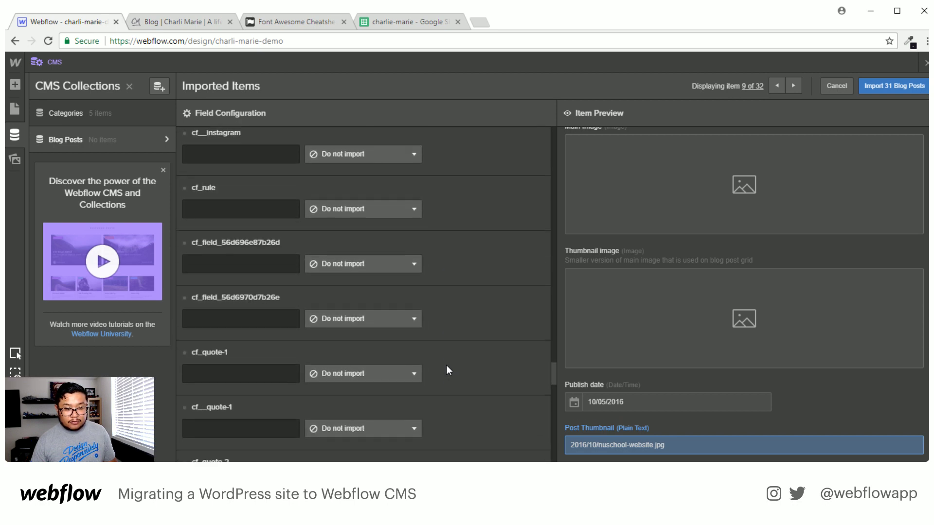
{"action": "scroll", "coordinate": [446, 367], "scroll_direction": "down", "scroll_amount": 8}
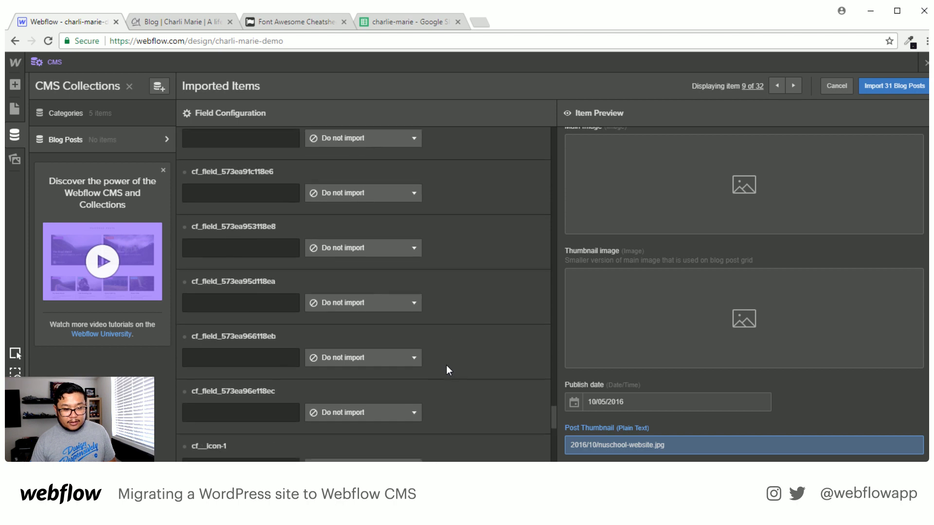
{"action": "scroll", "coordinate": [441, 379], "scroll_direction": "down", "scroll_amount": 5}
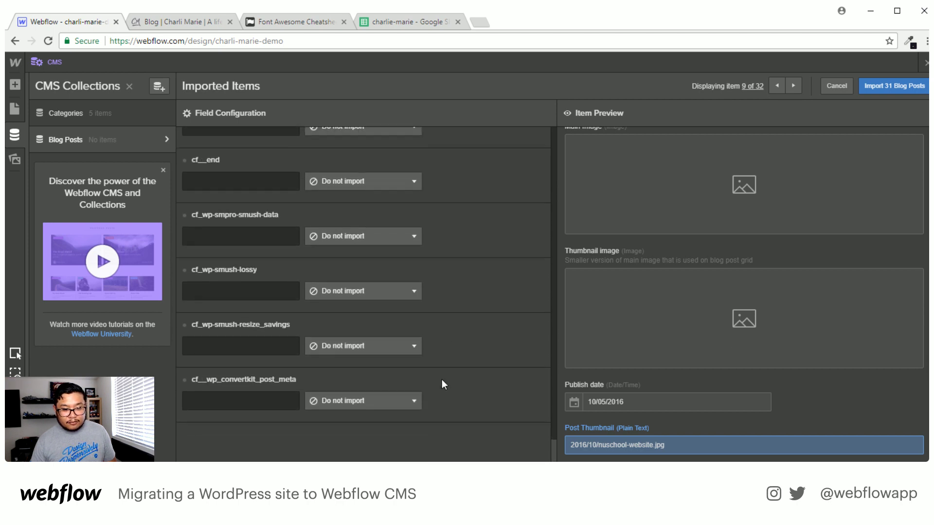
{"action": "scroll", "coordinate": [441, 380], "scroll_direction": "up", "scroll_amount": 12}
{"action": "scroll", "coordinate": [442, 379], "scroll_direction": "up", "scroll_amount": 15}
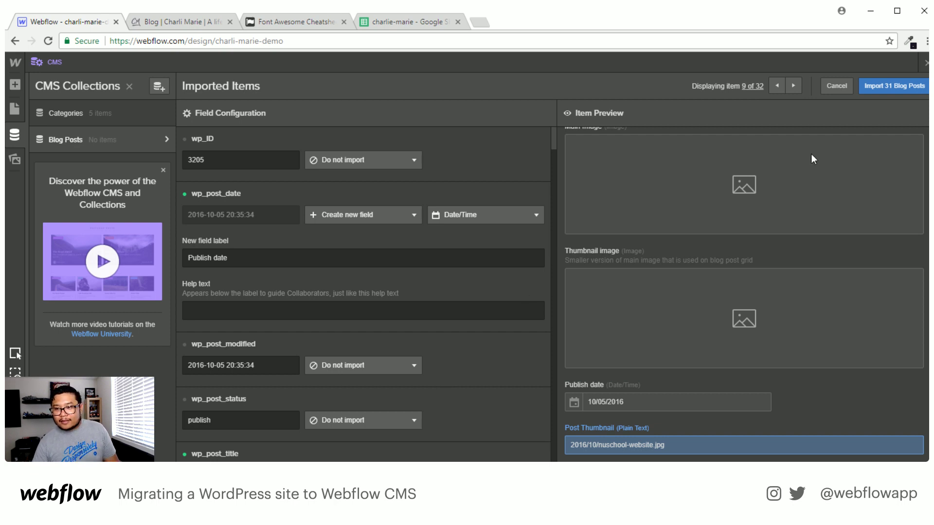
Run the import of the mapped items into the Blog Posts collection and look over the imported list.
{"action": "left_click", "coordinate": [884, 87]}
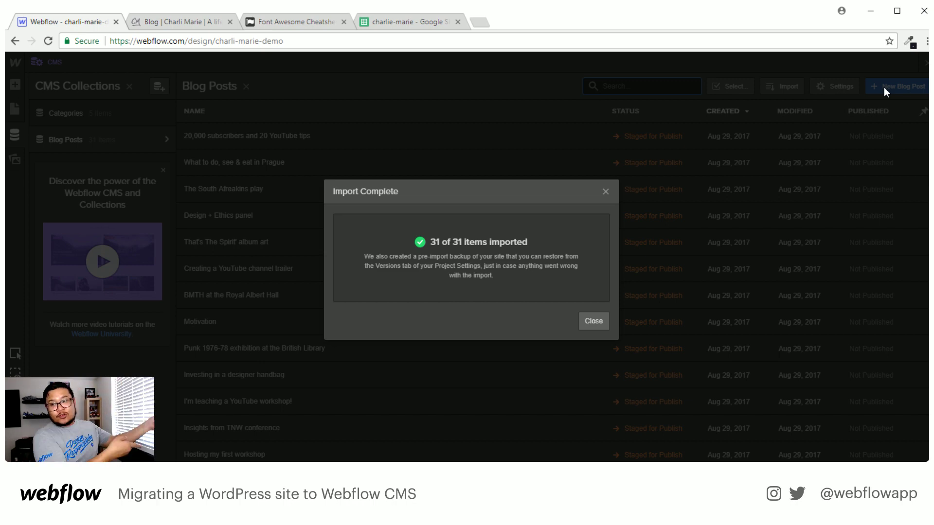
{"action": "left_click", "coordinate": [592, 321]}
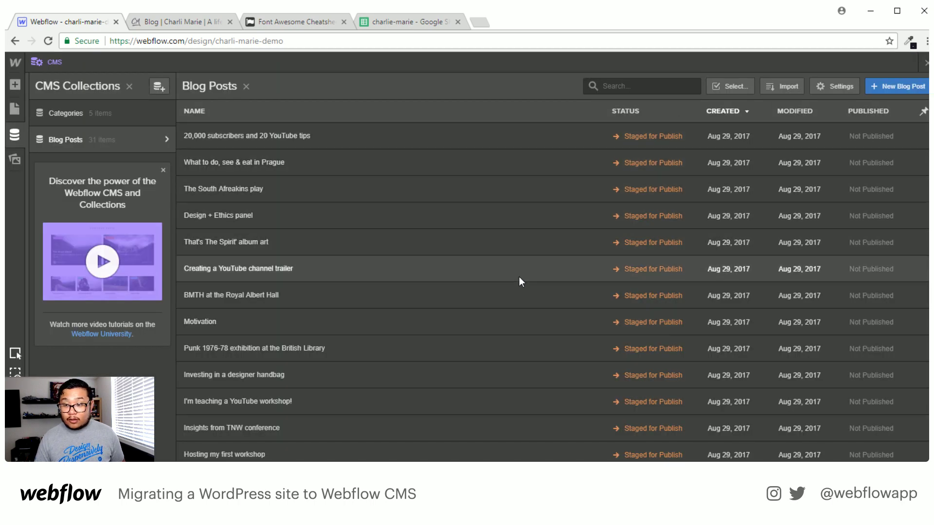
{"action": "scroll", "coordinate": [562, 291], "scroll_direction": "down", "scroll_amount": 7}
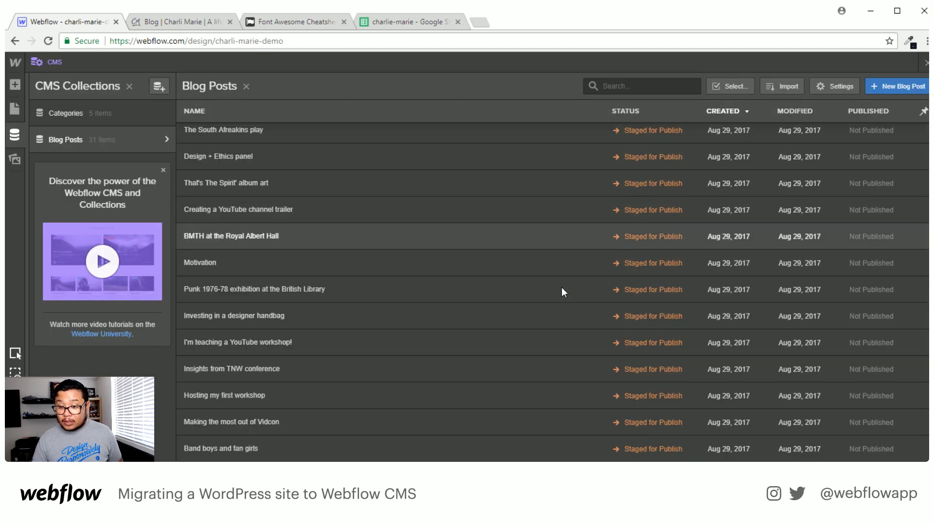
{"action": "scroll", "coordinate": [561, 287], "scroll_direction": "up", "scroll_amount": 7}
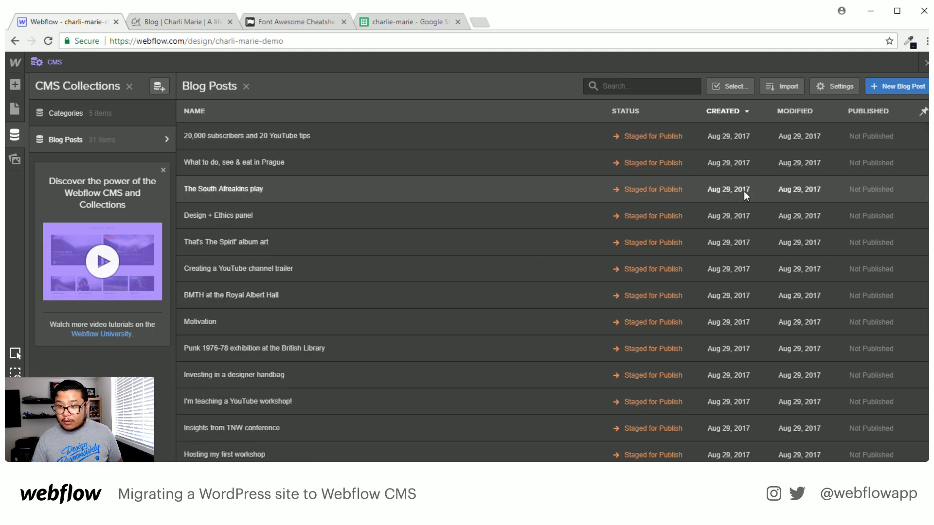
Show the Publish date column in the Blog Posts list and sort the posts by it, newest first.
{"action": "left_click", "coordinate": [922, 112]}
{"action": "left_click", "coordinate": [901, 135]}
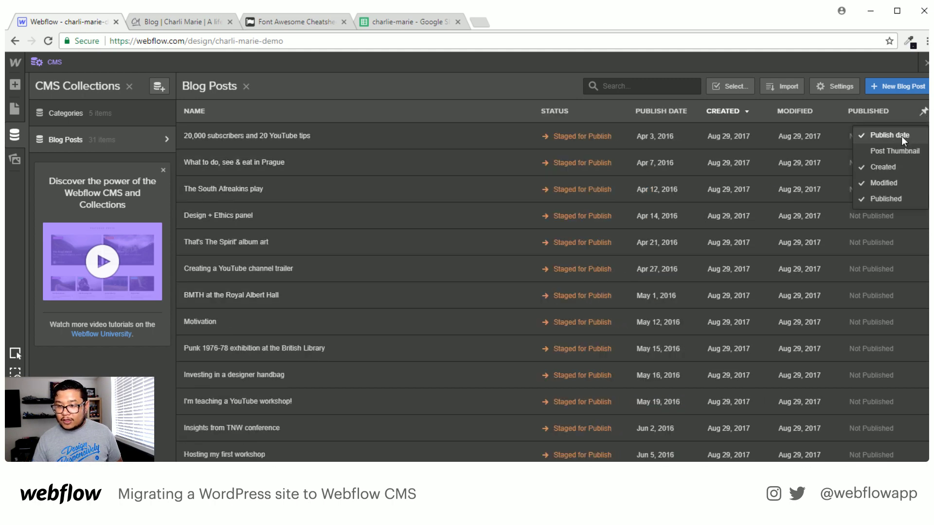
{"action": "left_click", "coordinate": [680, 111]}
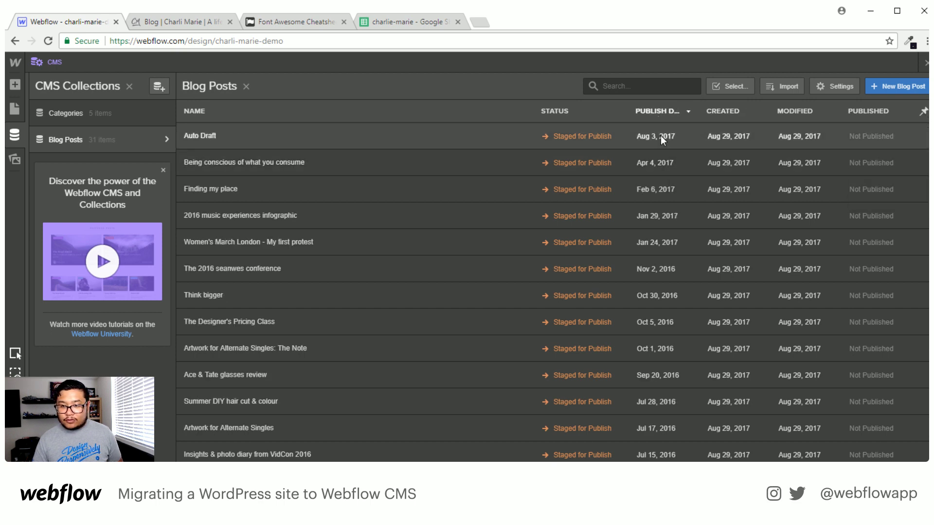
Delete the Auto Draft item from the Blog Posts collection.
{"action": "left_click", "coordinate": [370, 138]}
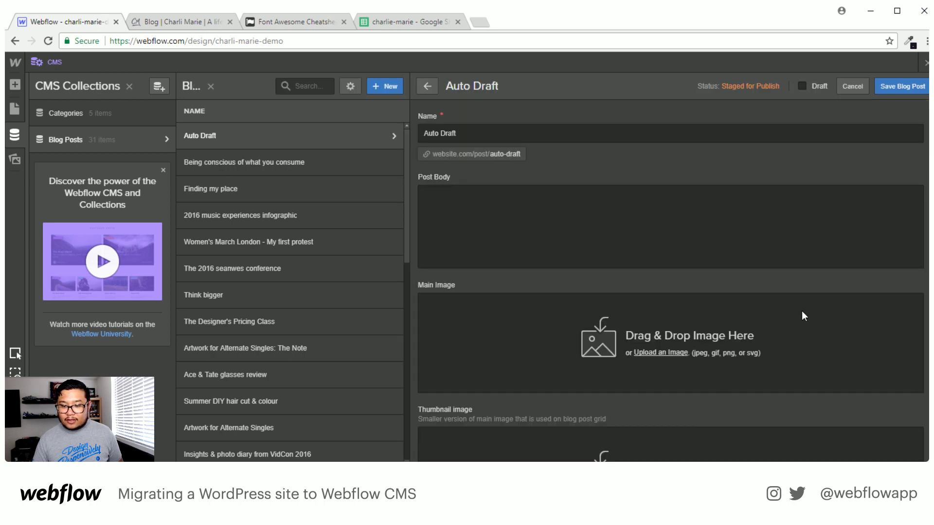
{"action": "scroll", "coordinate": [802, 315], "scroll_direction": "down", "scroll_amount": 4}
{"action": "left_click", "coordinate": [488, 445]}
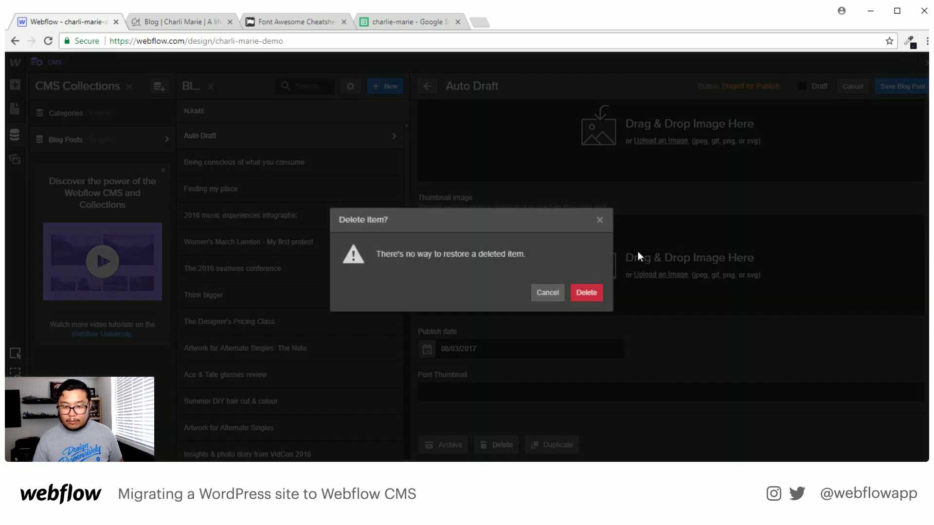
{"action": "left_click", "coordinate": [586, 292]}
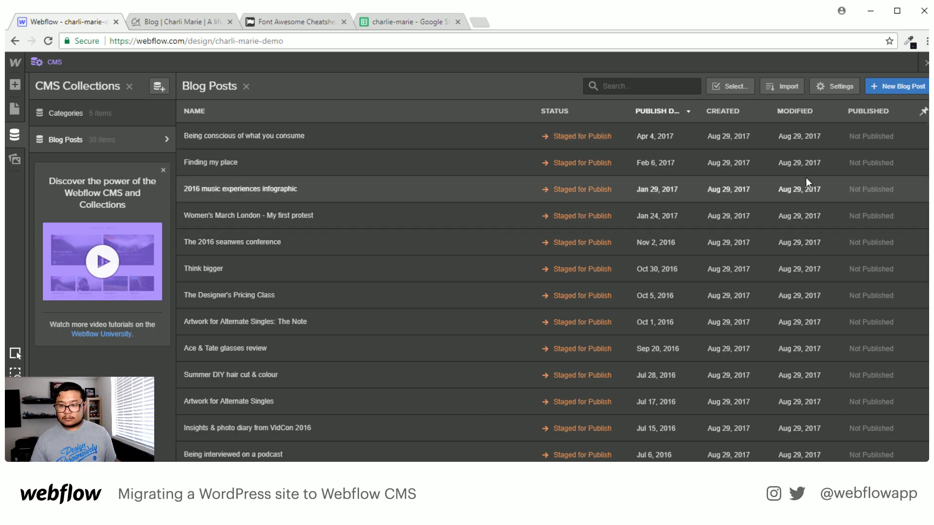
Check the fields of the "Being conscious of what you consume" post and delete the Main Image field from the Blog Posts collection.
{"action": "left_click", "coordinate": [614, 139]}
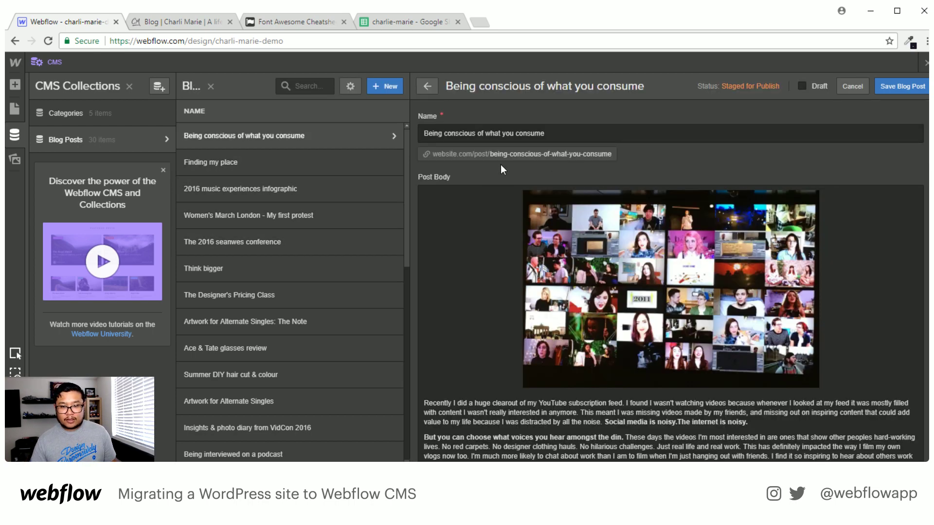
{"action": "scroll", "coordinate": [497, 206], "scroll_direction": "down", "scroll_amount": 3}
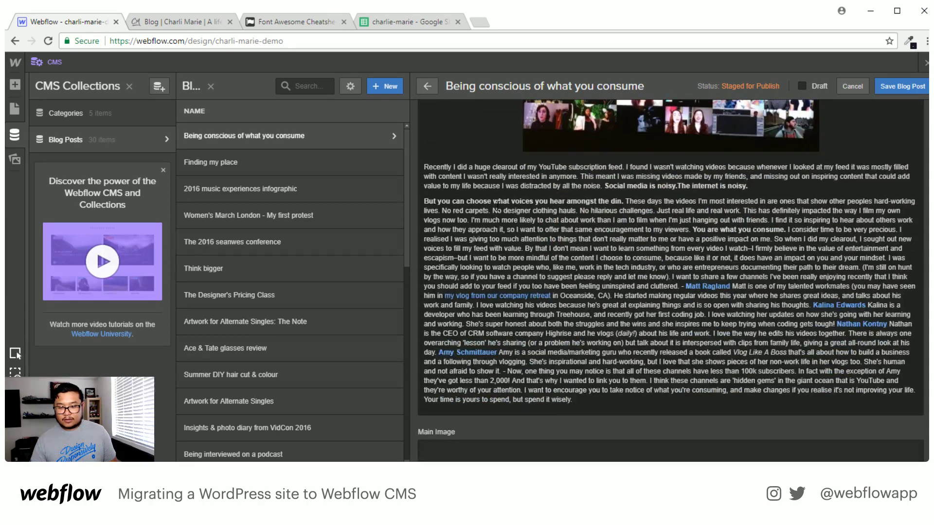
{"action": "scroll", "coordinate": [544, 320], "scroll_direction": "down", "scroll_amount": 3}
{"action": "scroll", "coordinate": [543, 320], "scroll_direction": "down", "scroll_amount": 2}
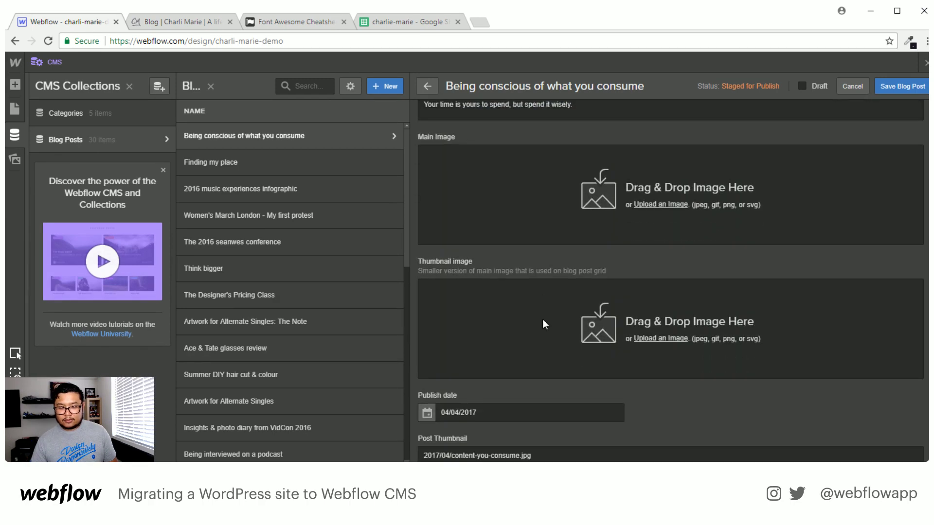
{"action": "left_click", "coordinate": [349, 87]}
{"action": "scroll", "coordinate": [428, 290], "scroll_direction": "down", "scroll_amount": 3}
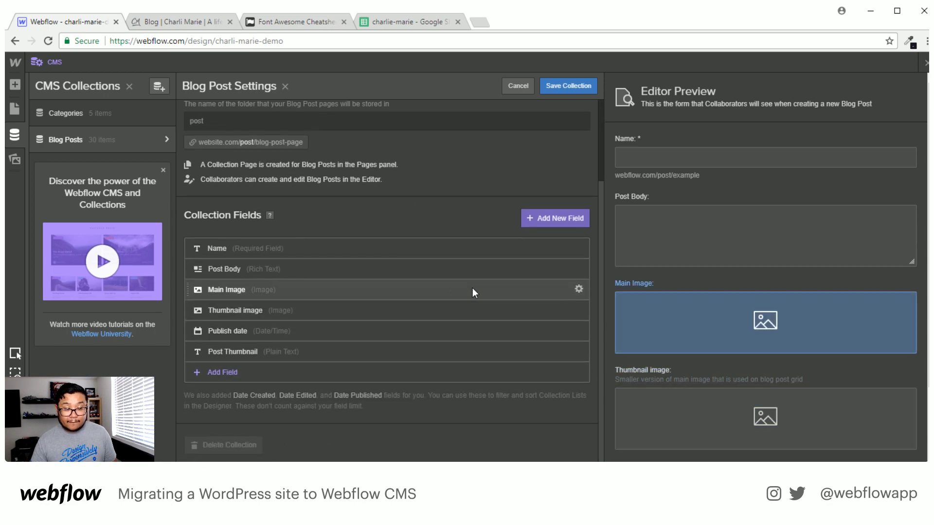
{"action": "left_click", "coordinate": [579, 289]}
{"action": "left_click", "coordinate": [493, 292]}
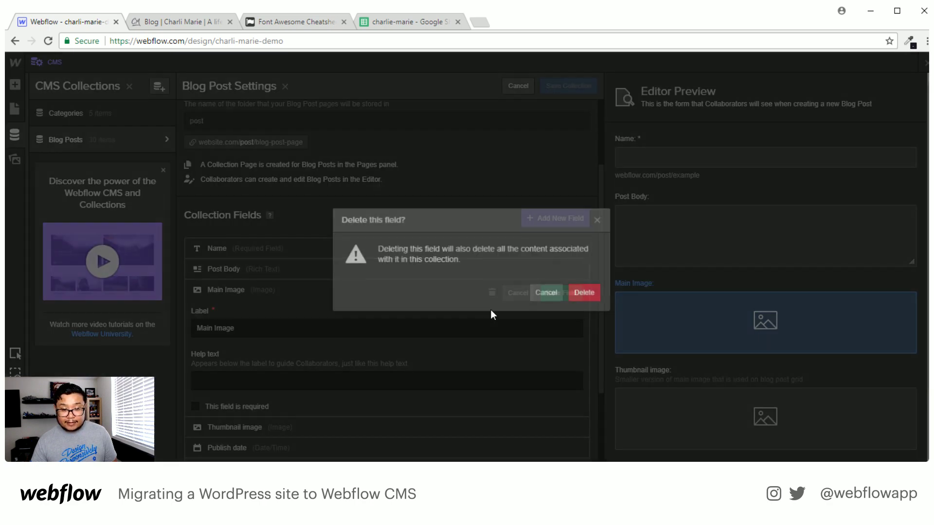
{"action": "left_click", "coordinate": [586, 292]}
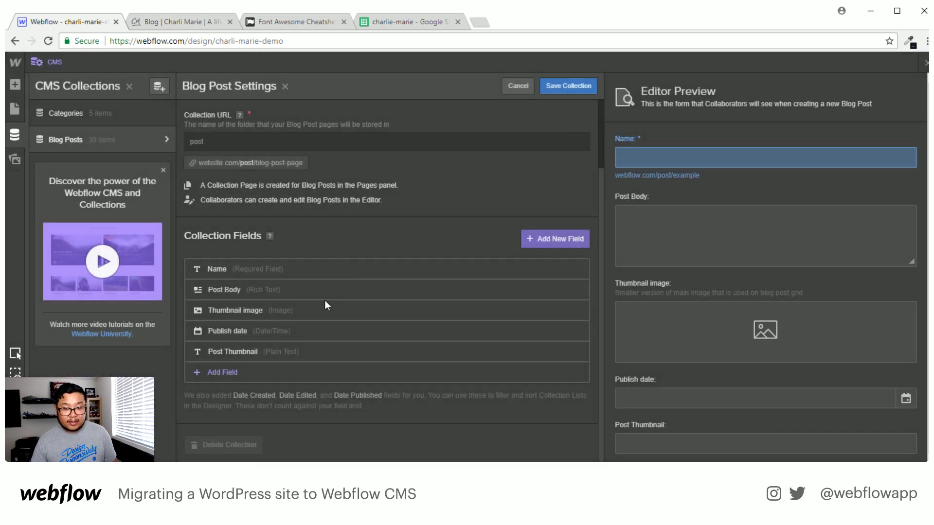
Delete the Thumbnail image field from the Blog Posts collection and save the collection.
{"action": "left_click", "coordinate": [581, 309]}
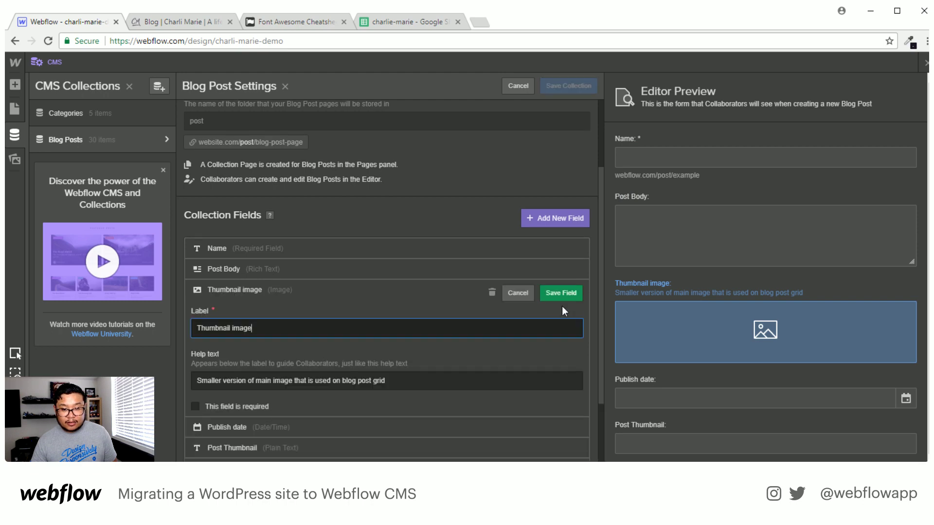
{"action": "left_click", "coordinate": [492, 292]}
{"action": "left_click", "coordinate": [589, 293]}
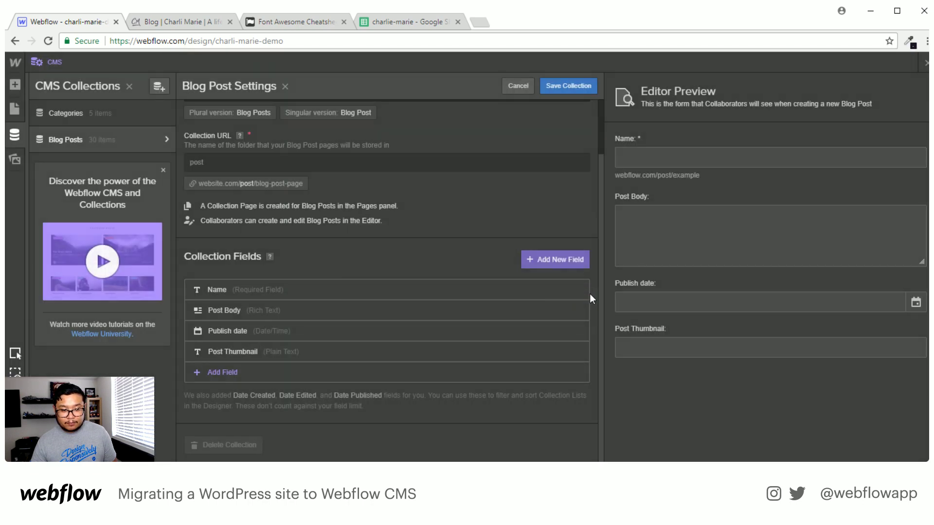
{"action": "left_click", "coordinate": [579, 88]}
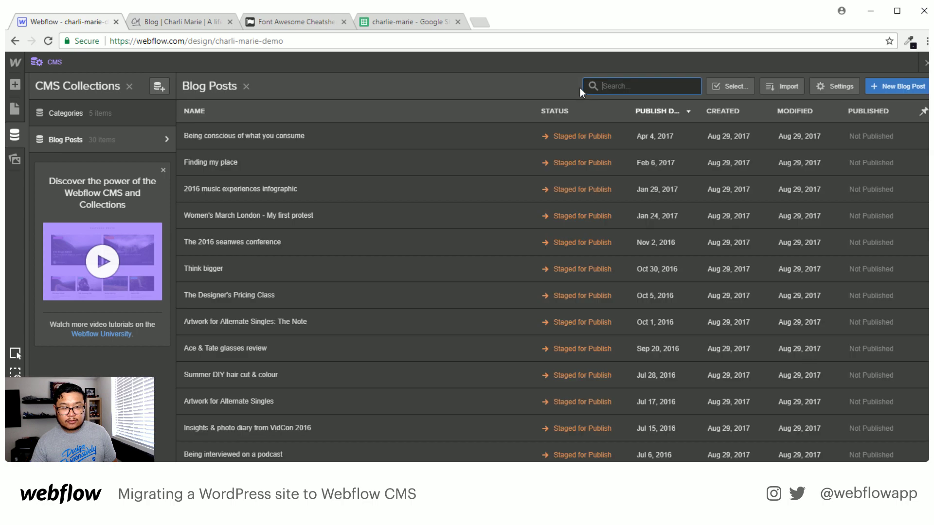
Return to the Home page canvas and add a new Section after the last section in the page structure.
{"action": "left_click", "coordinate": [926, 64]}
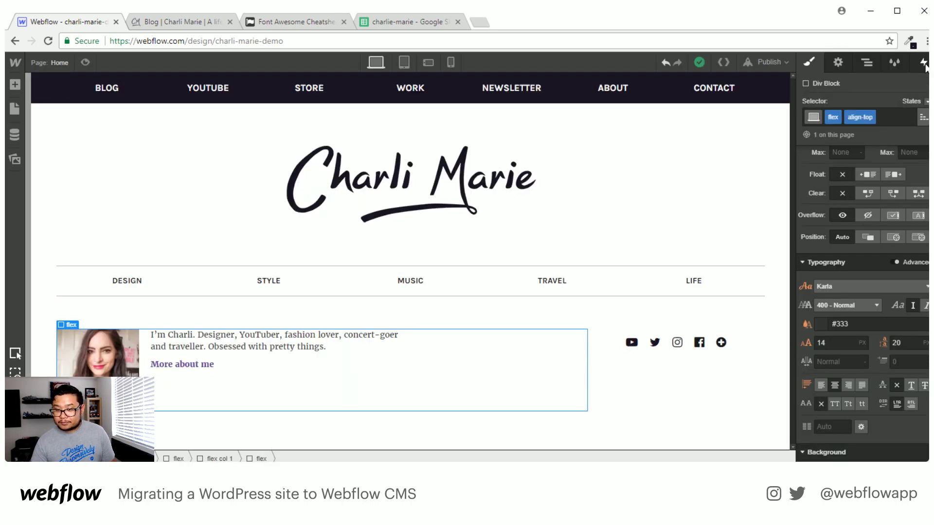
{"action": "left_click", "coordinate": [395, 366]}
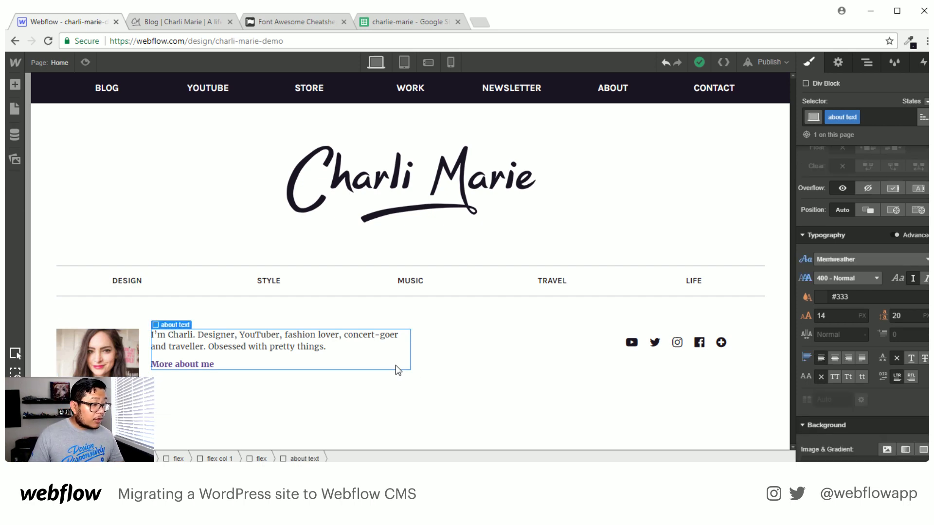
{"action": "left_click", "coordinate": [867, 62]}
{"action": "left_click", "coordinate": [805, 238]}
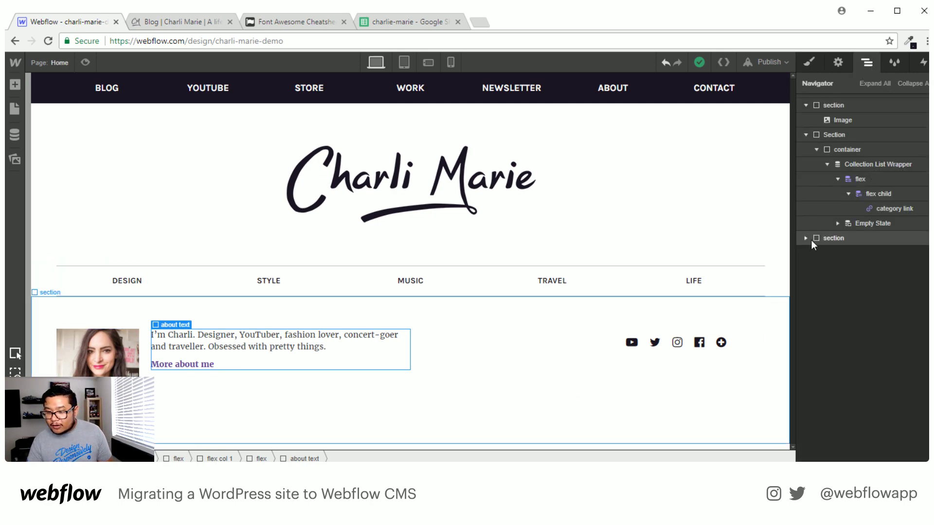
{"action": "key", "text": "a"}
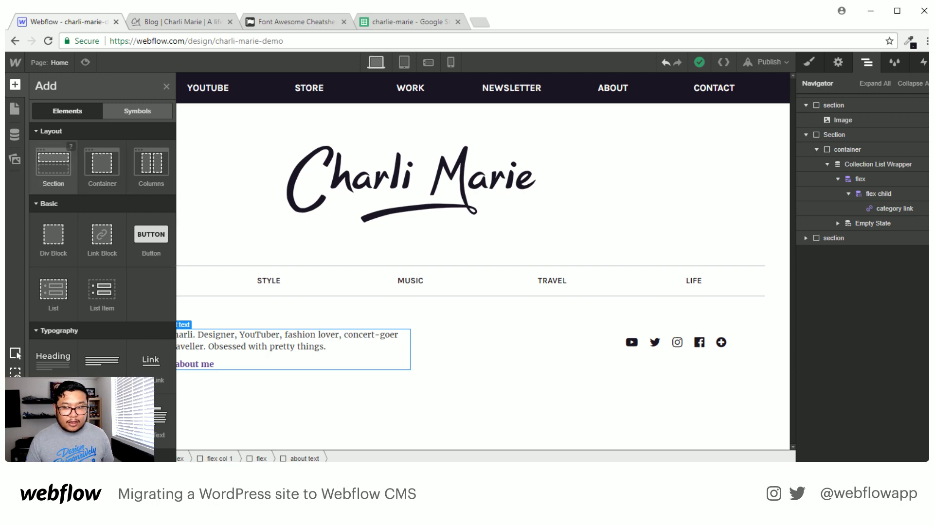
{"action": "left_click_drag", "start_coordinate": [53, 165], "coordinate": [865, 316]}
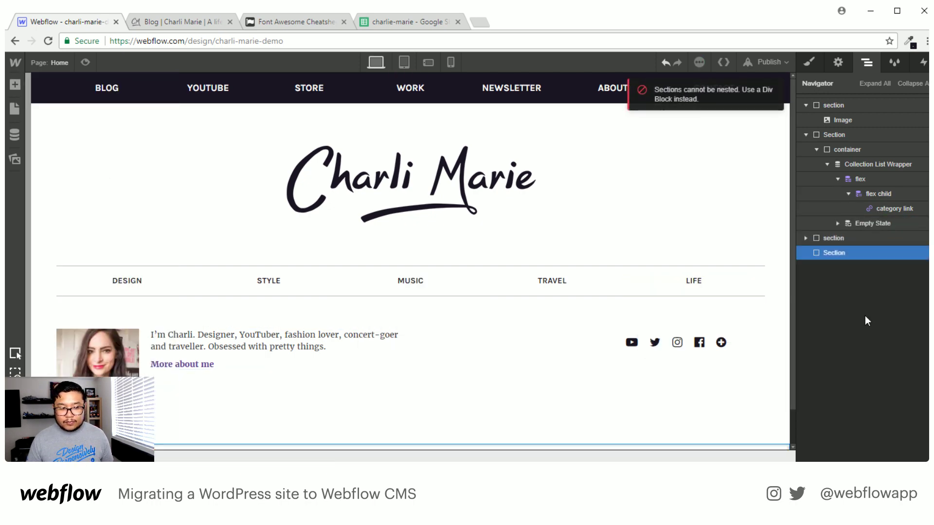
Assign the existing section class to the newly added Section.
{"action": "left_click", "coordinate": [809, 63]}
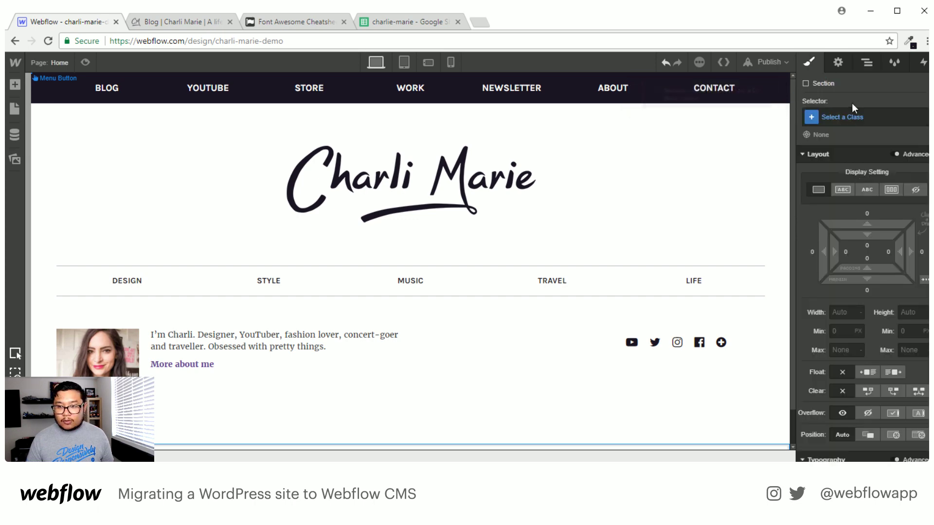
{"action": "left_click", "coordinate": [853, 111]}
{"action": "type", "text": "sec"}
{"action": "key", "text": "Return"}
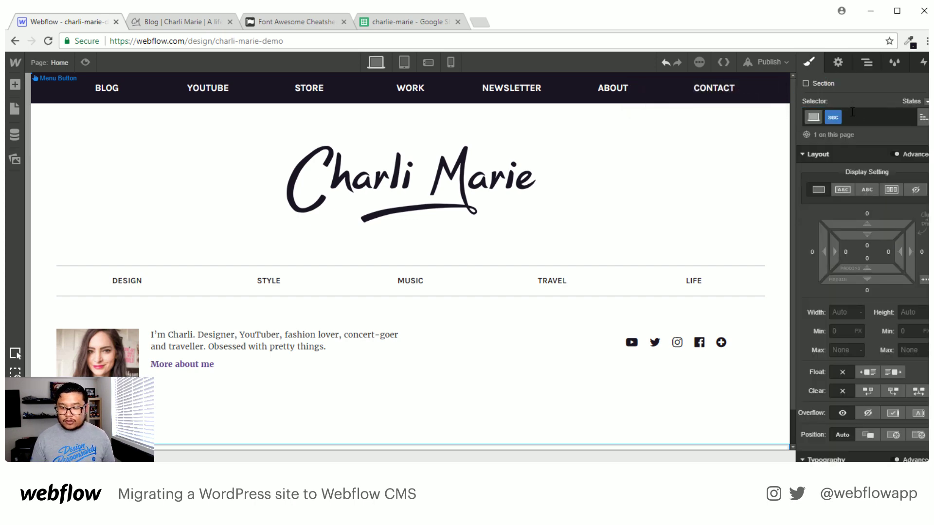
{"action": "left_click", "coordinate": [853, 111]}
{"action": "key", "text": "BackSpace"}
{"action": "type", "text": "sec"}
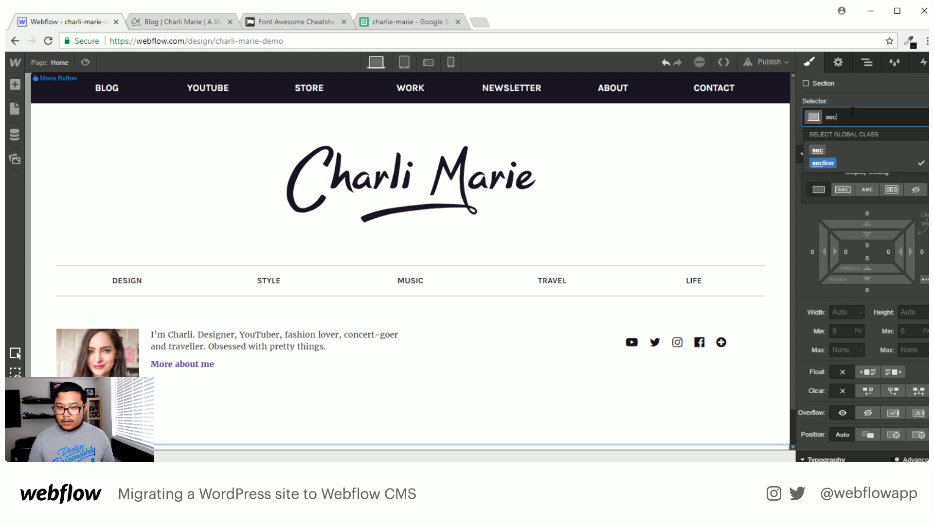
{"action": "key", "text": "Return"}
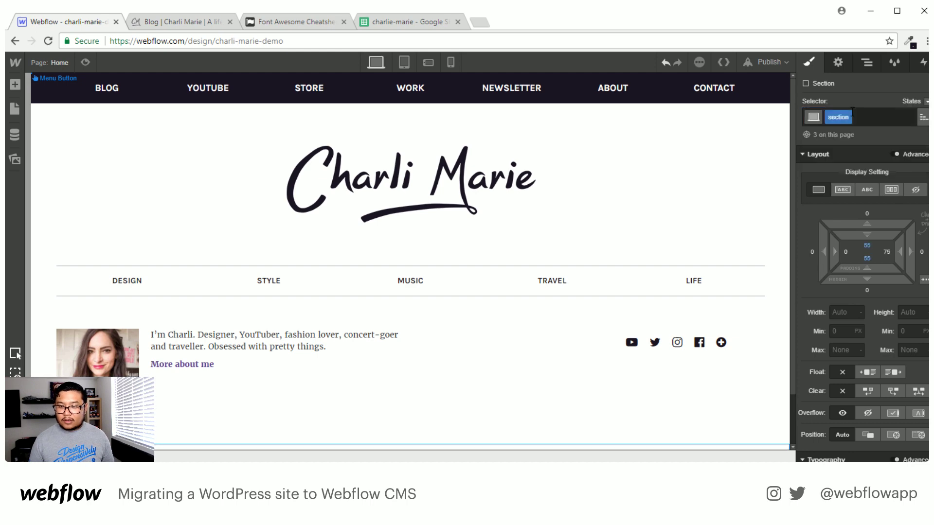
Delete the unused sec class from the site's styles.
{"action": "left_click", "coordinate": [893, 61]}
{"action": "left_click", "coordinate": [926, 452]}
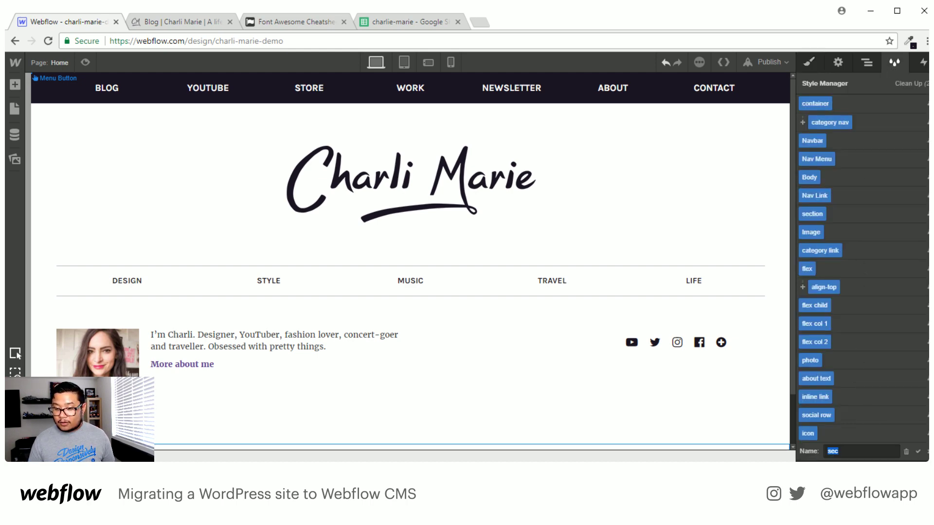
{"action": "left_click", "coordinate": [907, 452]}
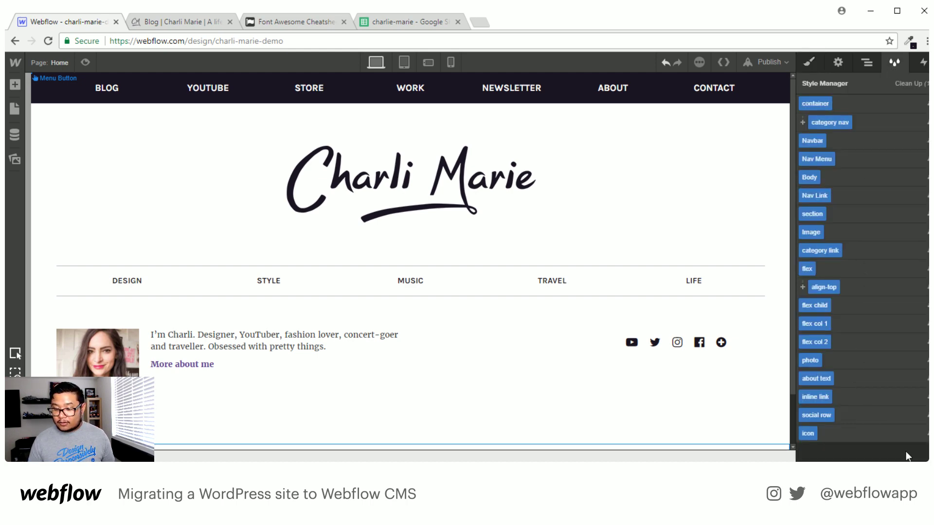
Add a Div Block inside the new section, give it the container class and show the page structure.
{"action": "left_click", "coordinate": [809, 63]}
{"action": "scroll", "coordinate": [380, 370], "scroll_direction": "down", "scroll_amount": 1}
{"action": "key", "text": "a"}
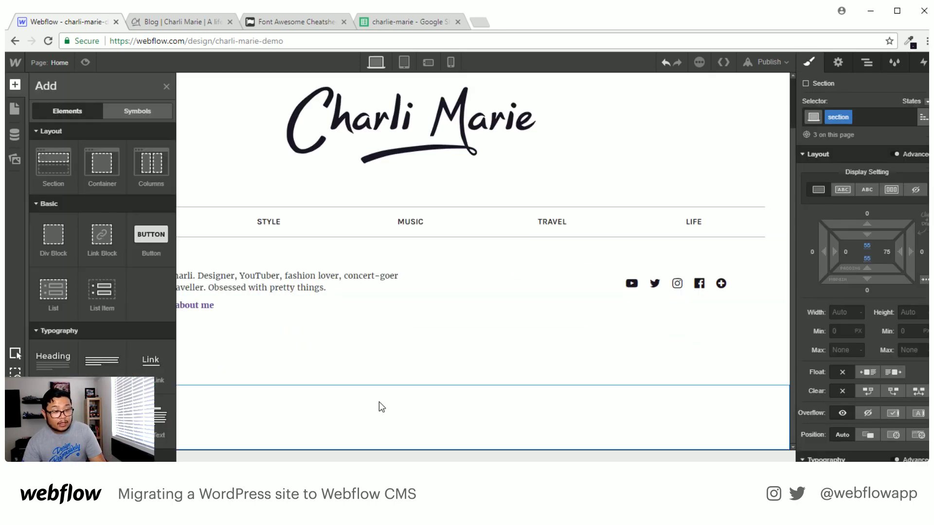
{"action": "left_click_drag", "start_coordinate": [54, 237], "coordinate": [252, 413]}
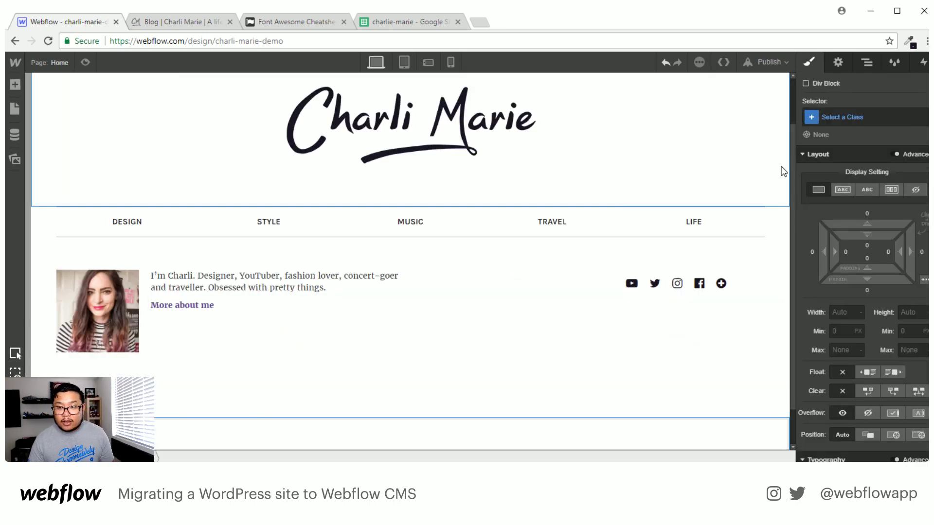
{"action": "left_click", "coordinate": [866, 113]}
{"action": "type", "text": "con"}
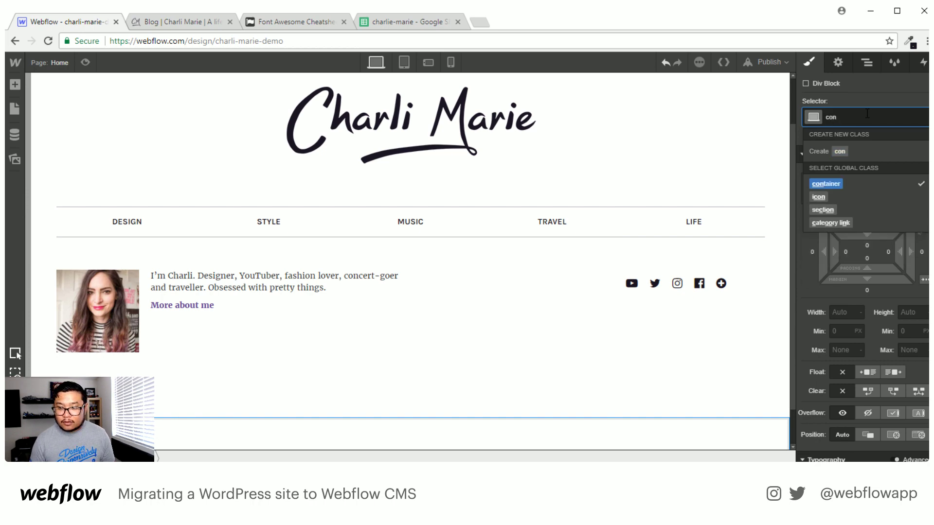
{"action": "key", "text": "Return"}
{"action": "key", "text": "z"}
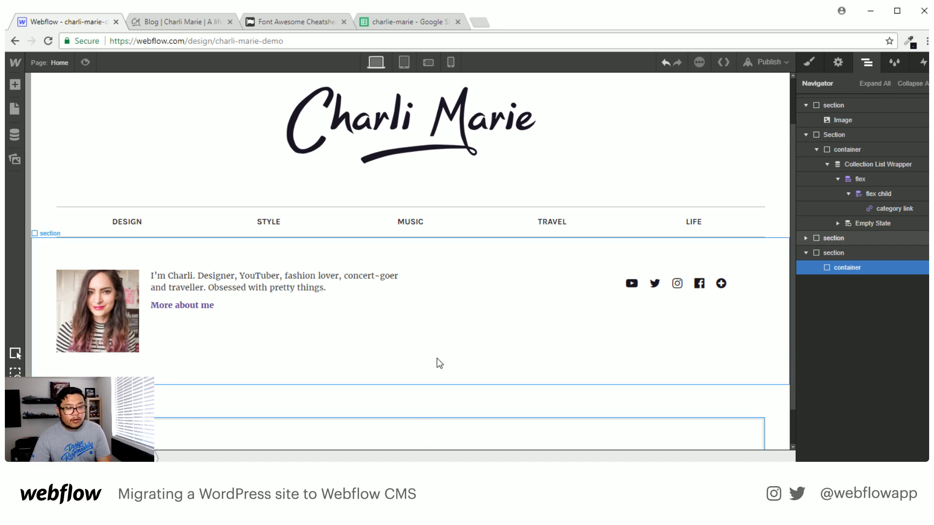
Place a Collection List inside the new section's container.
{"action": "scroll", "coordinate": [439, 363], "scroll_direction": "down", "scroll_amount": 1}
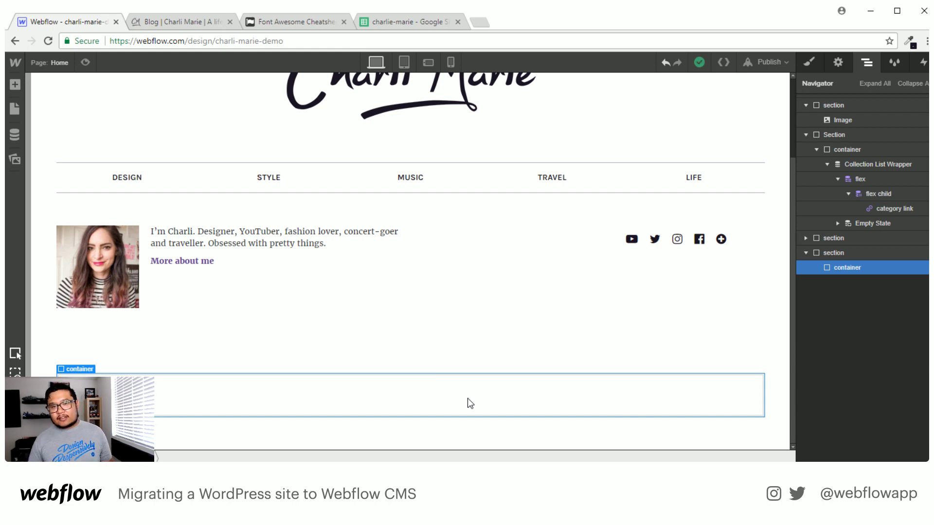
{"action": "key", "text": "a"}
{"action": "key", "text": "a"}
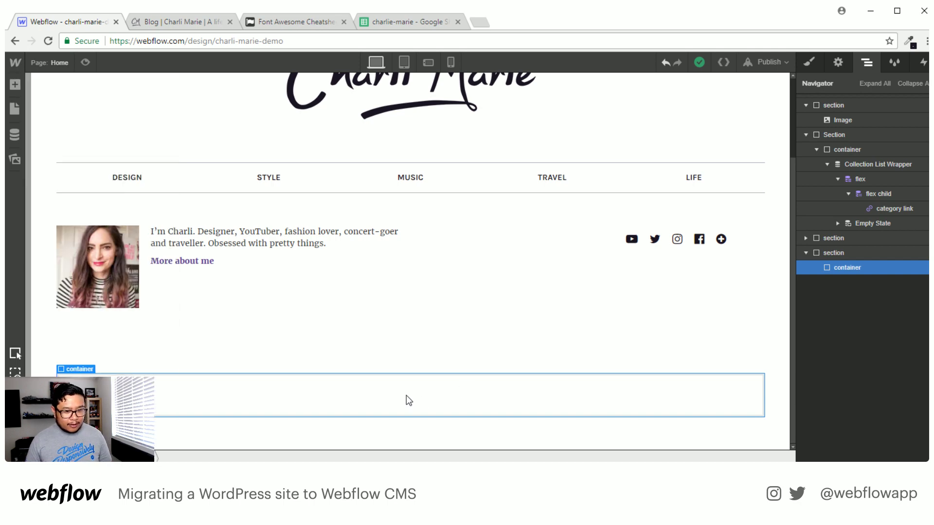
{"action": "key", "text": "a"}
{"action": "scroll", "coordinate": [129, 336], "scroll_direction": "down", "scroll_amount": 3}
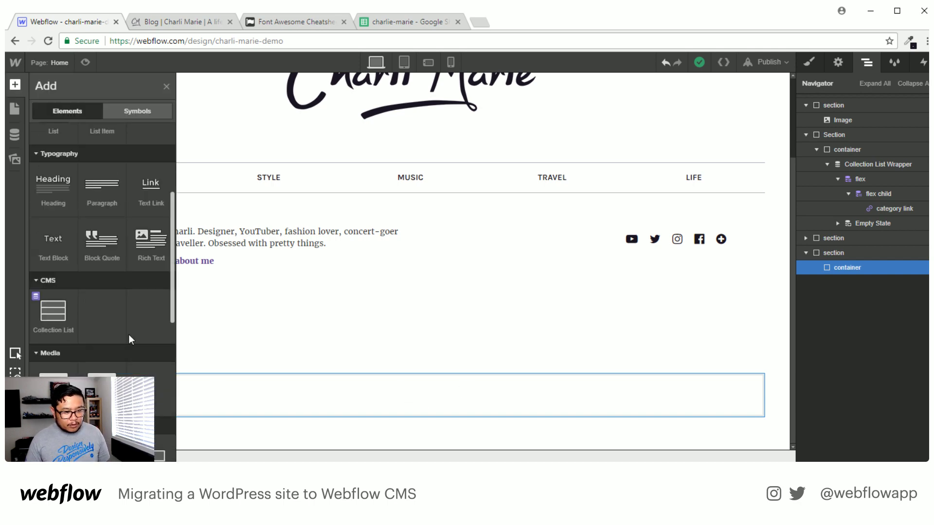
{"action": "left_click_drag", "start_coordinate": [53, 313], "coordinate": [371, 394]}
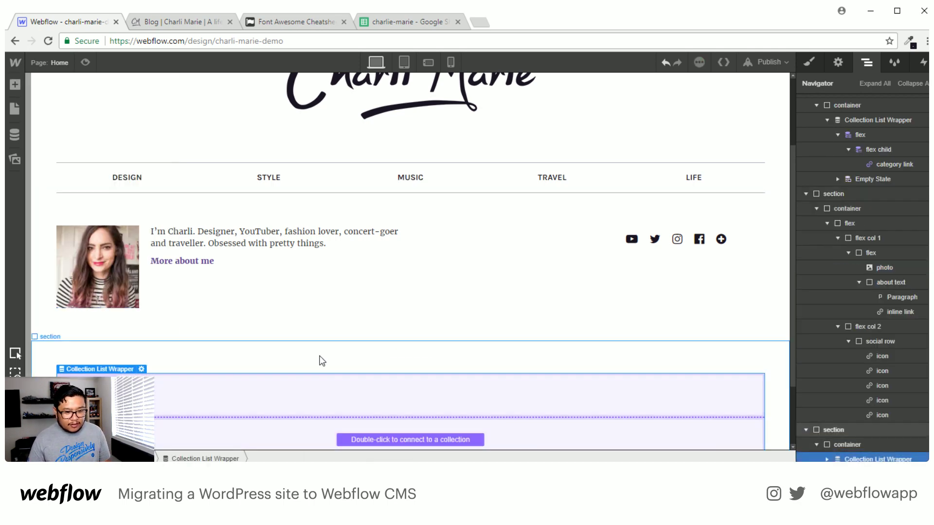
Connect the new Collection List to the Blog Posts collection and close its settings.
{"action": "scroll", "coordinate": [321, 361], "scroll_direction": "down", "scroll_amount": 2}
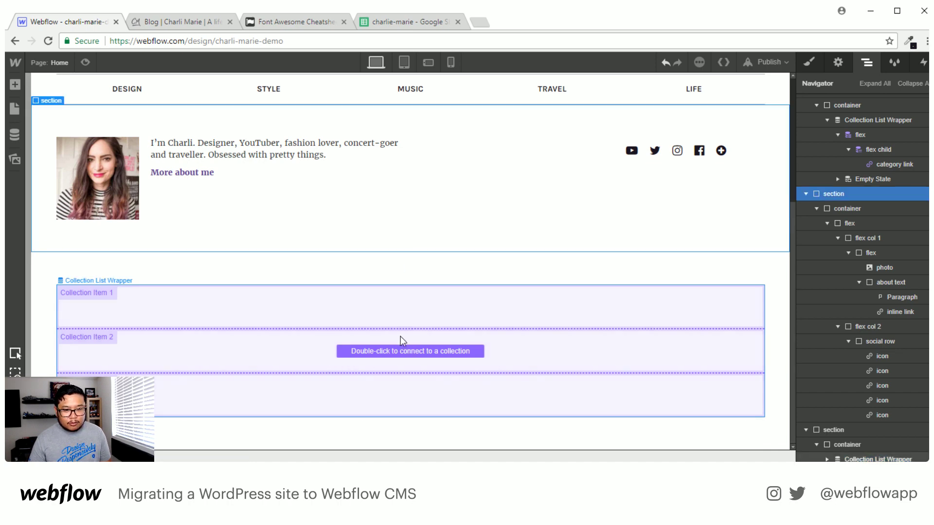
{"action": "double_click", "coordinate": [395, 348]}
{"action": "left_click", "coordinate": [178, 247]}
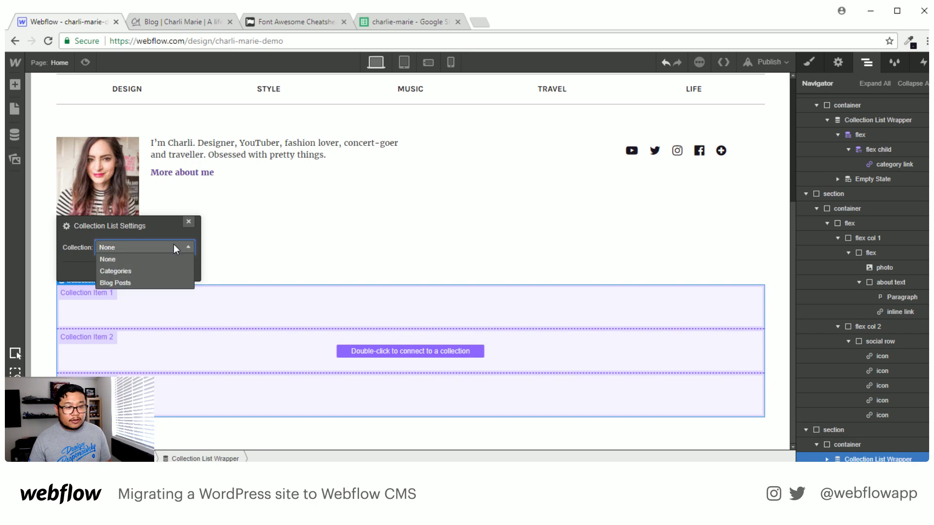
{"action": "left_click", "coordinate": [131, 284]}
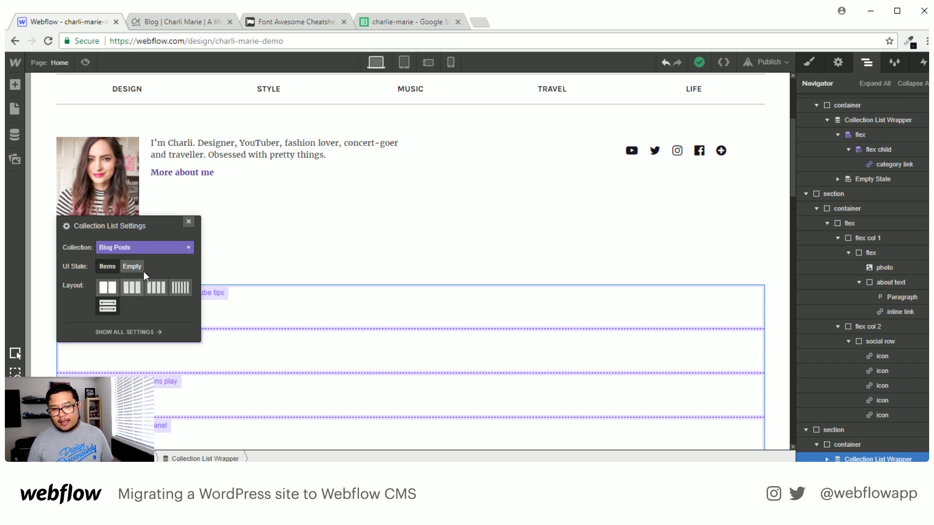
{"action": "left_click", "coordinate": [189, 223]}
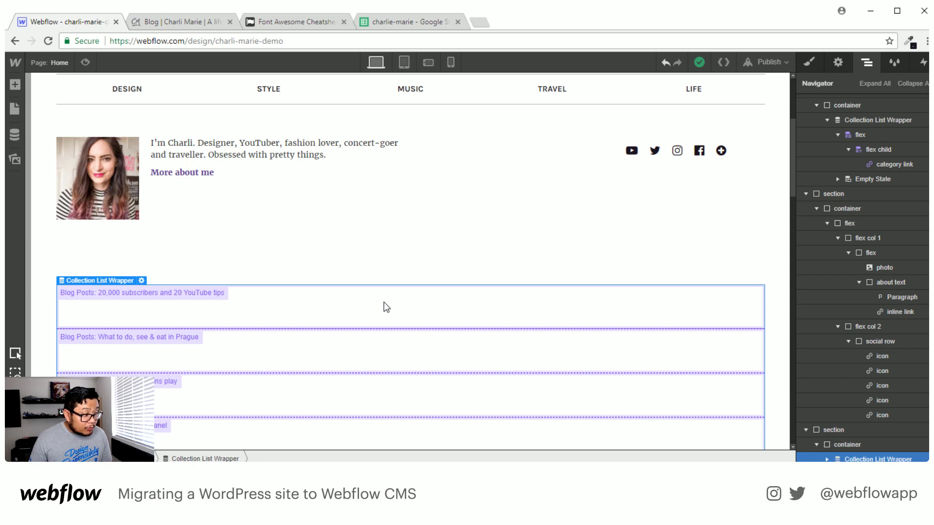
Examine how the post cards are laid out on the original Charli Marie blog page, and return to the Webflow designer.
{"action": "left_click", "coordinate": [186, 26]}
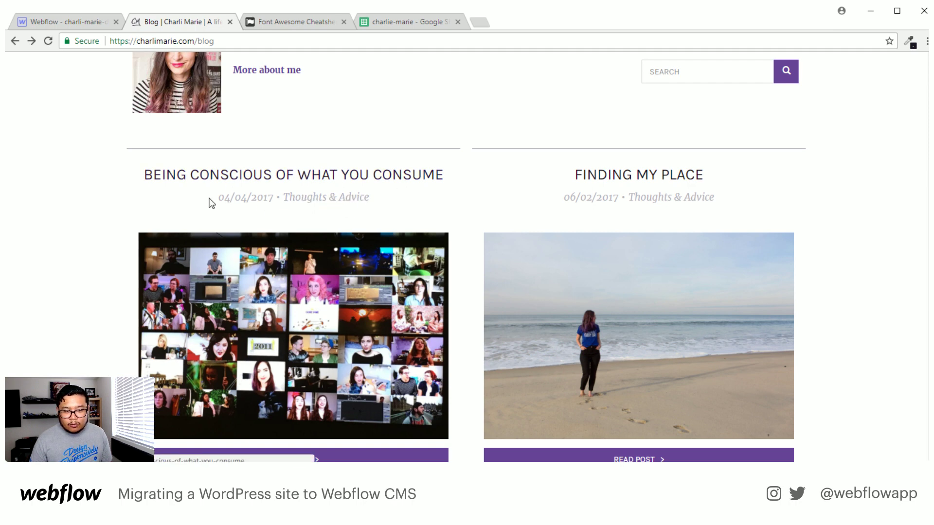
{"action": "scroll", "coordinate": [64, 258], "scroll_direction": "down", "scroll_amount": 2}
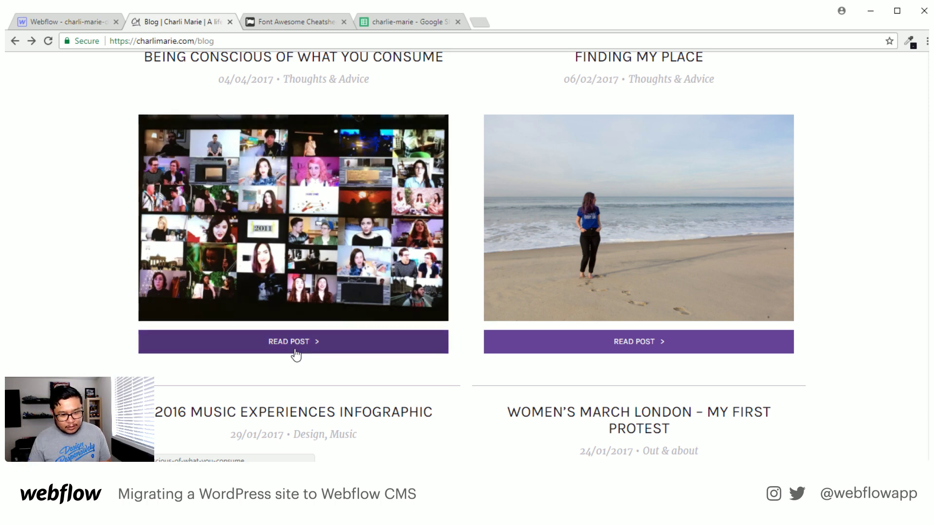
{"action": "left_click", "coordinate": [81, 22]}
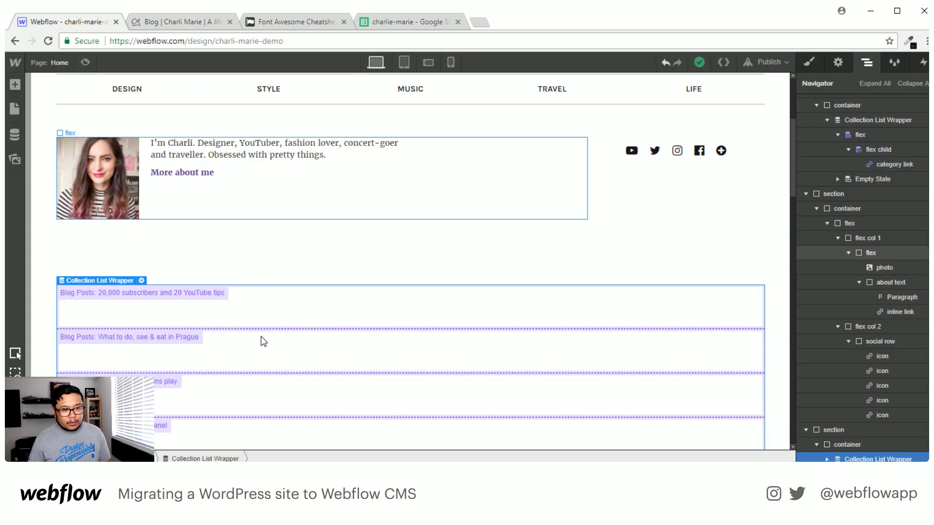
Add a Div Block inside the Blog Posts Collection Item without connecting its text to a field.
{"action": "left_click", "coordinate": [223, 312]}
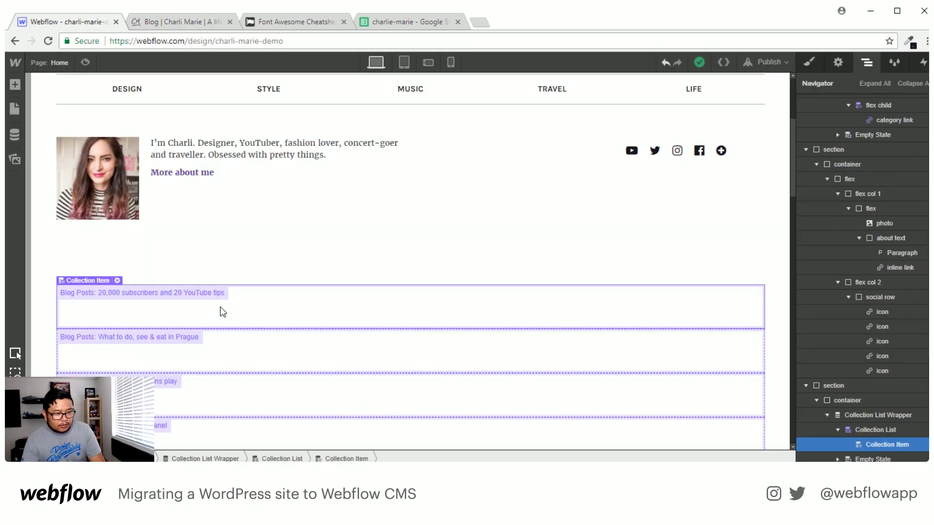
{"action": "key", "text": "a"}
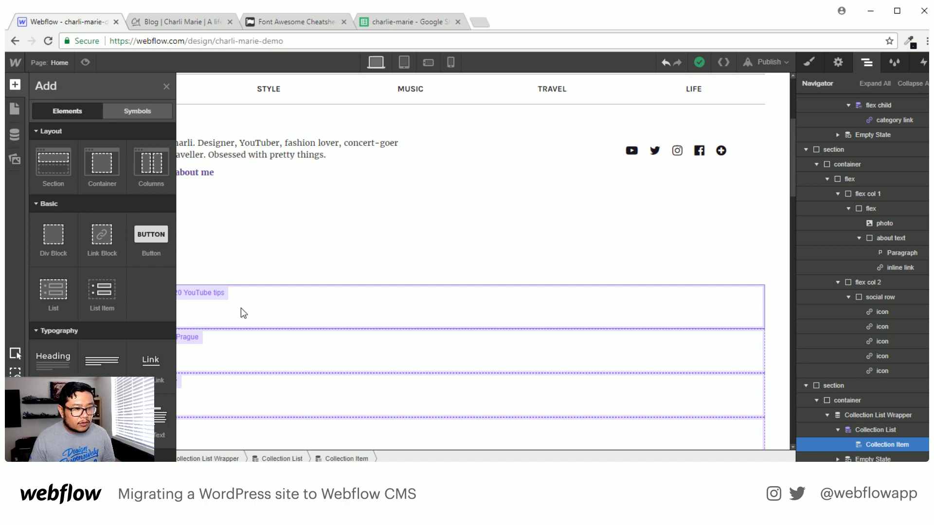
{"action": "key", "text": "a"}
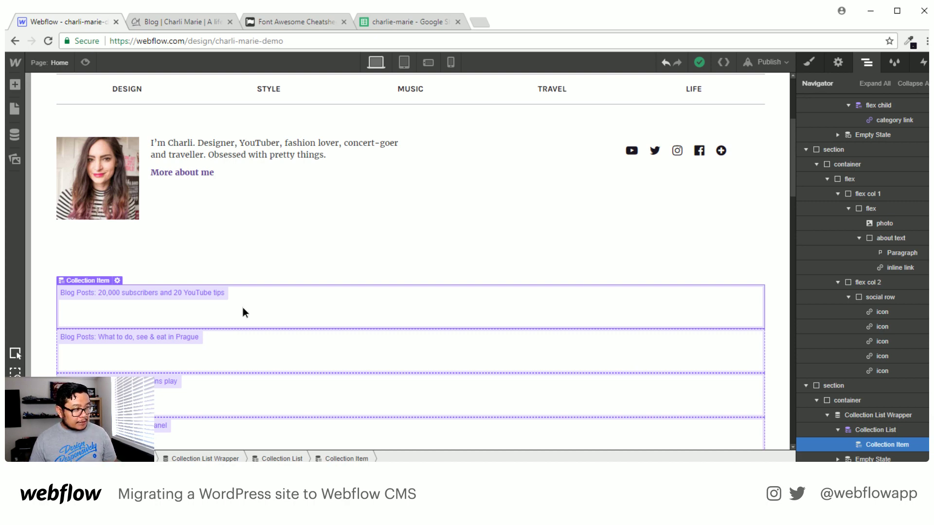
{"action": "key", "text": "a"}
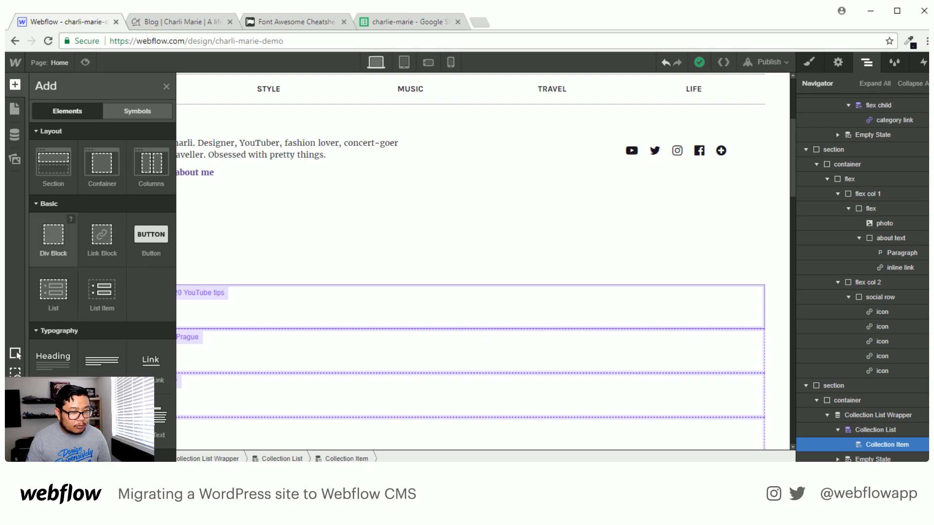
{"action": "left_click", "coordinate": [54, 245]}
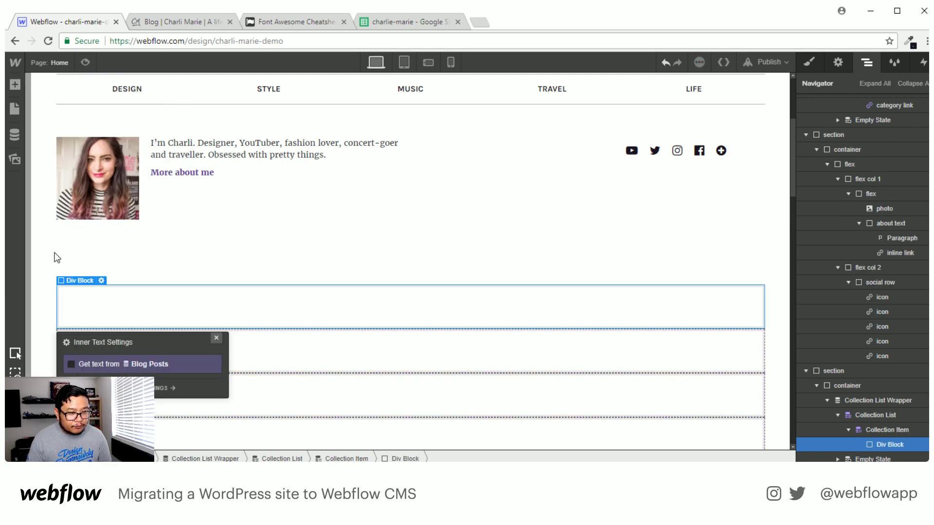
{"action": "left_click", "coordinate": [216, 338]}
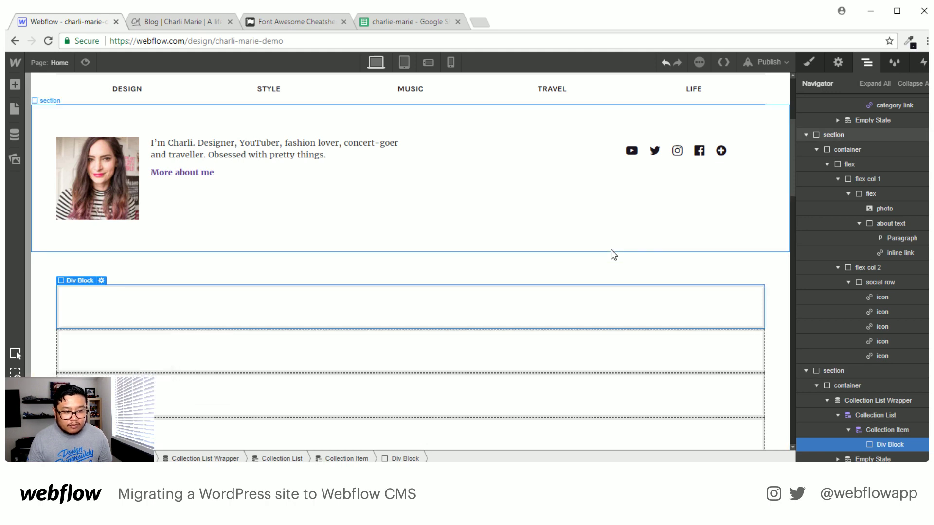
Give the Div Block a new class named post card and set its padding to 20 px on all sides.
{"action": "left_click", "coordinate": [810, 62]}
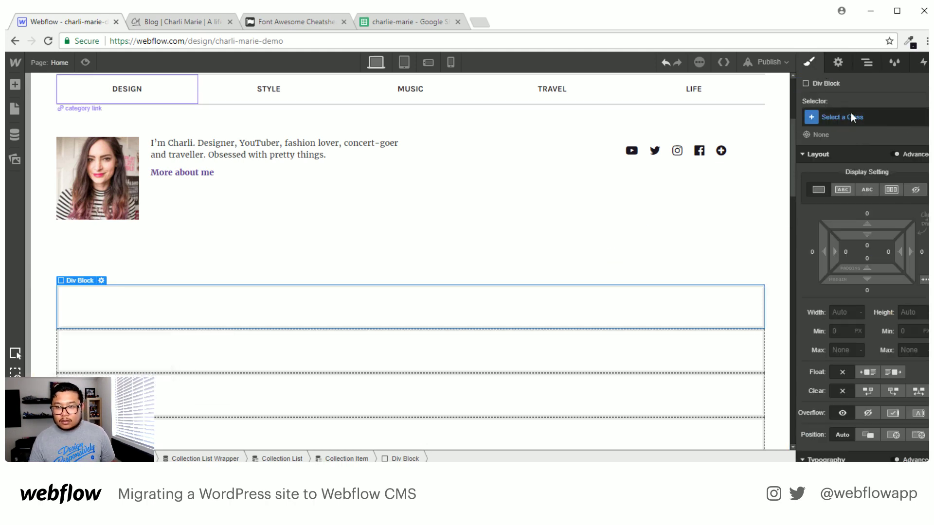
{"action": "left_click", "coordinate": [865, 119]}
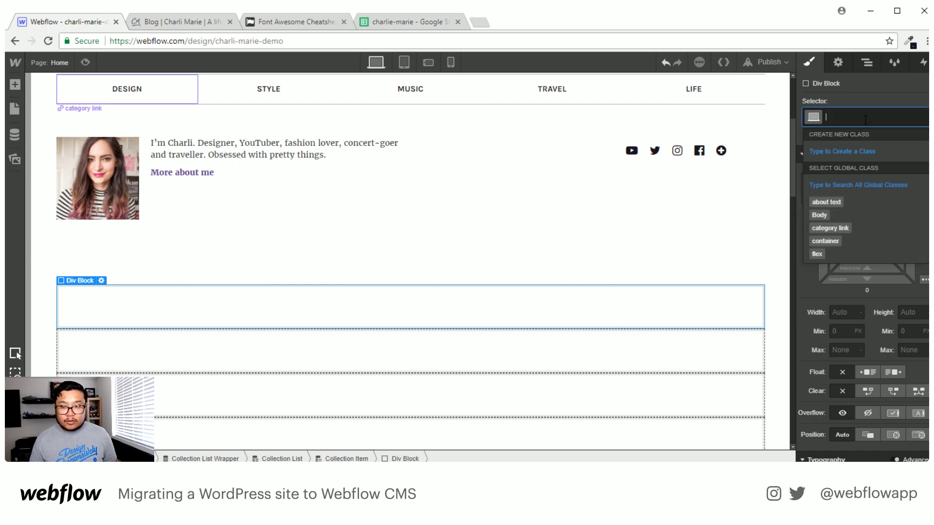
{"action": "type", "text": "post"}
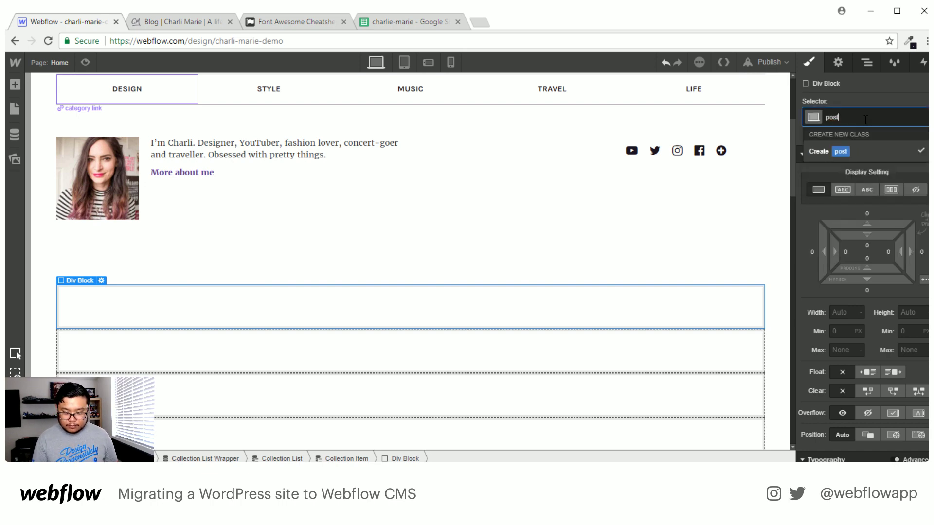
{"action": "type", "text": " card"}
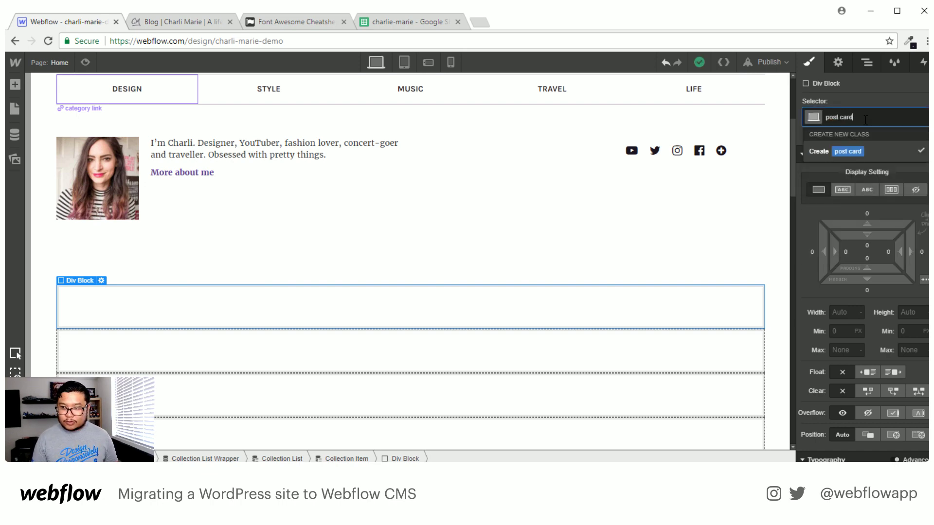
{"action": "key", "text": "Return"}
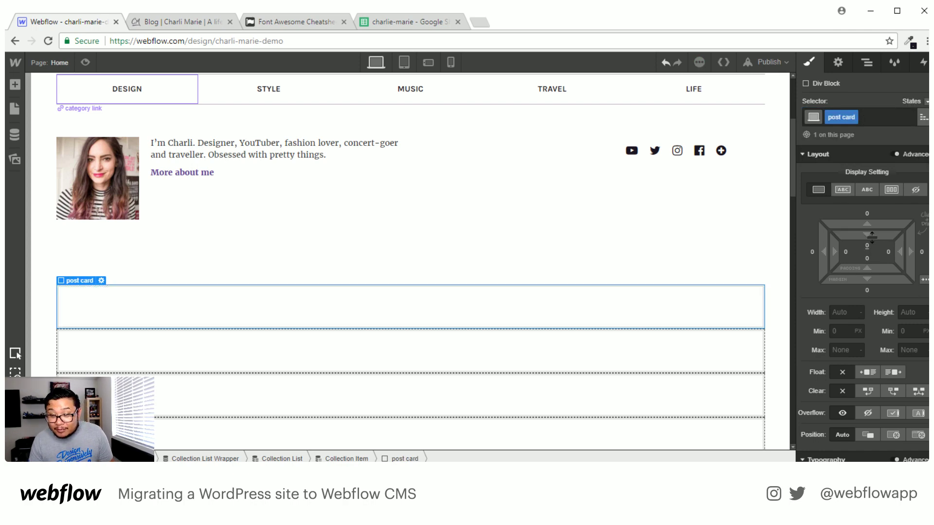
{"action": "left_click_drag", "start_coordinate": [871, 249], "coordinate": [874, 274]}
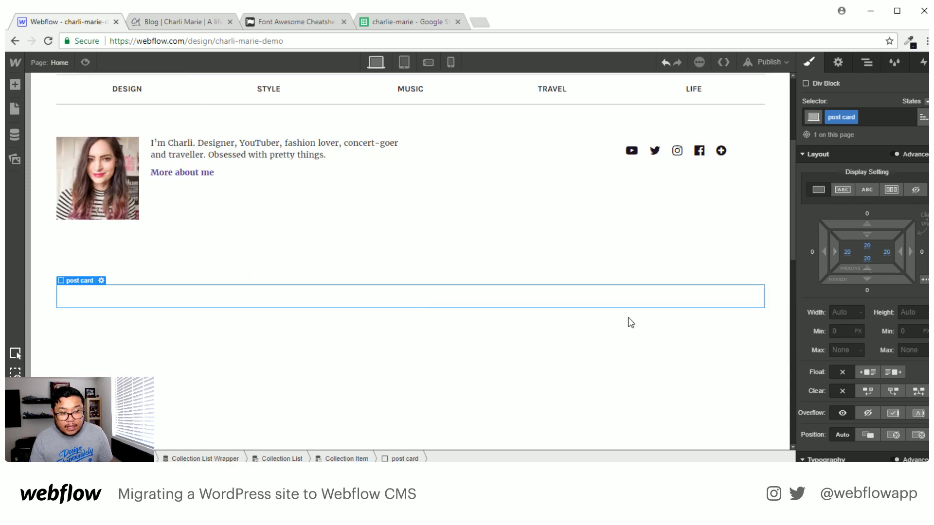
Give the post card a solid 1 px top border in the Silver swatch colour.
{"action": "scroll", "coordinate": [893, 319], "scroll_direction": "down", "scroll_amount": 6}
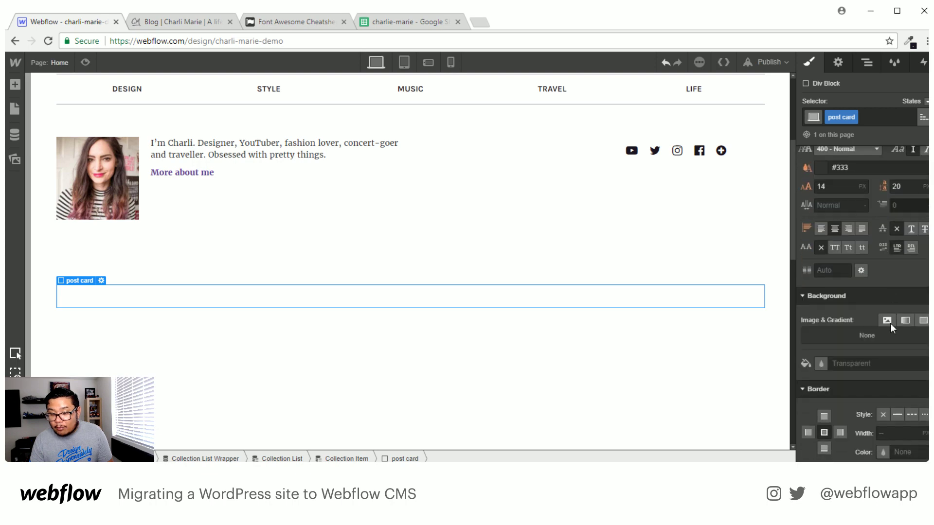
{"action": "left_click", "coordinate": [825, 416]}
{"action": "left_click", "coordinate": [899, 414]}
{"action": "left_click", "coordinate": [884, 456]}
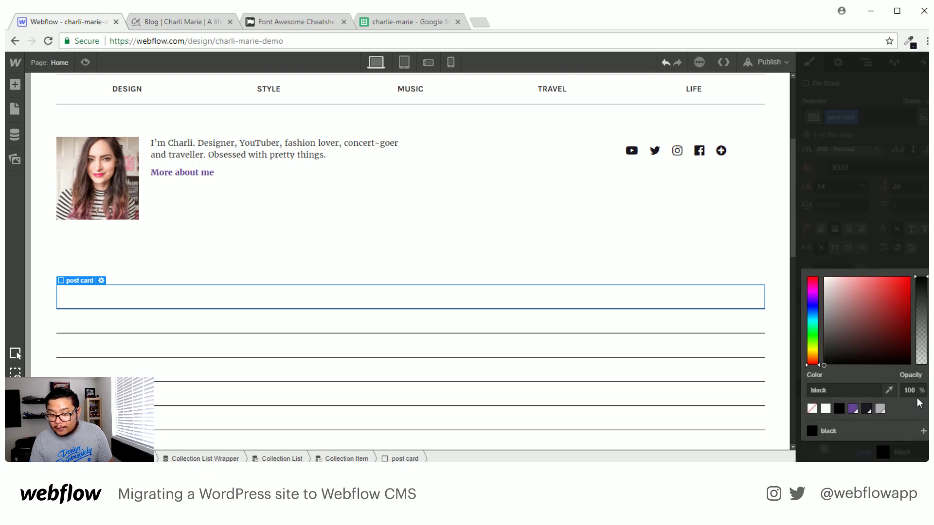
{"action": "left_click", "coordinate": [880, 409]}
{"action": "left_click", "coordinate": [894, 217]}
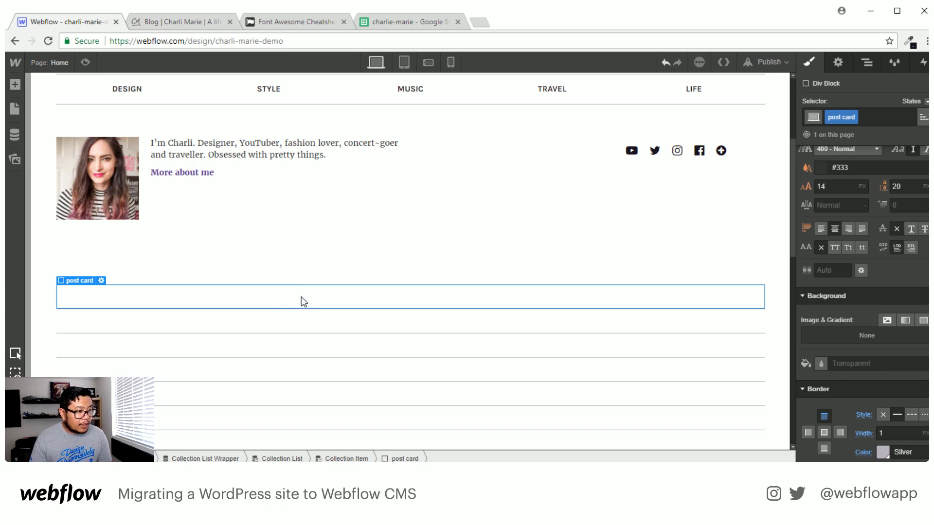
Add a Text Link inside the post card and link it to the Current Blog Post page.
{"action": "key", "text": "a"}
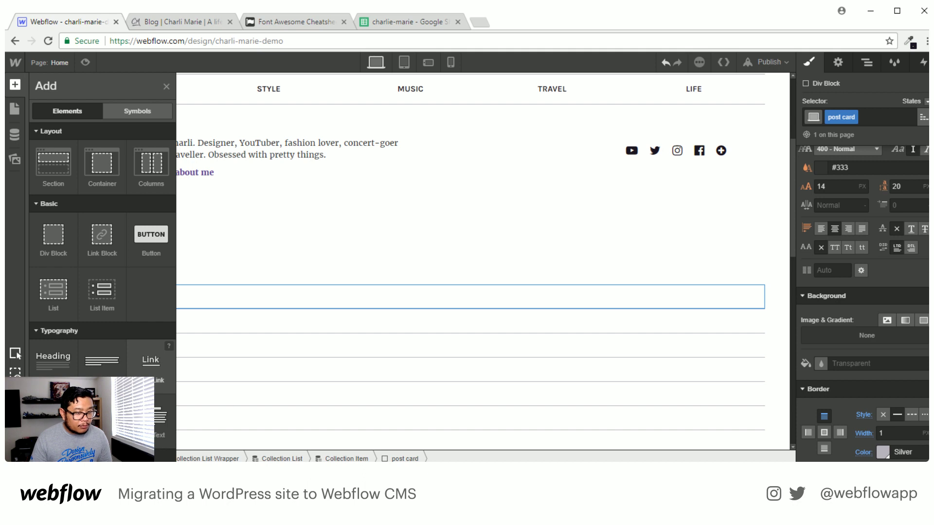
{"action": "left_click_drag", "start_coordinate": [151, 360], "coordinate": [410, 305]}
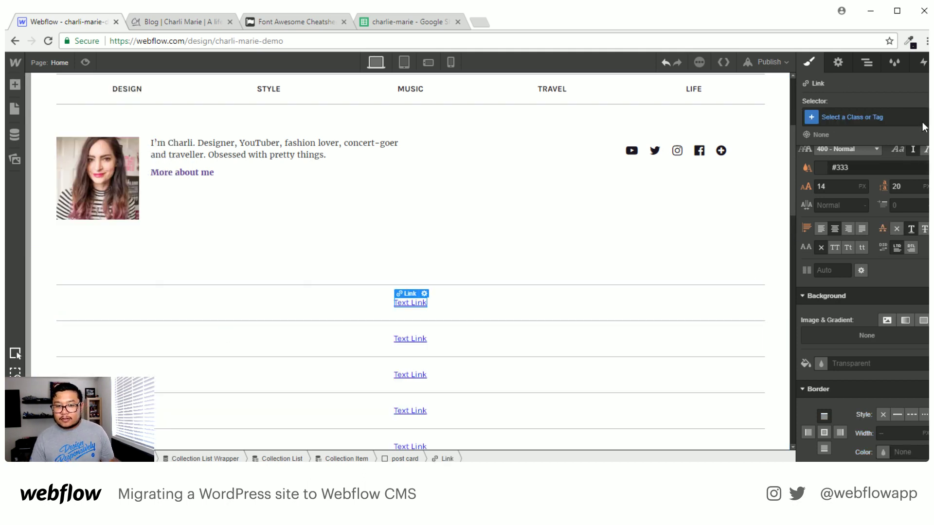
{"action": "left_click", "coordinate": [838, 62]}
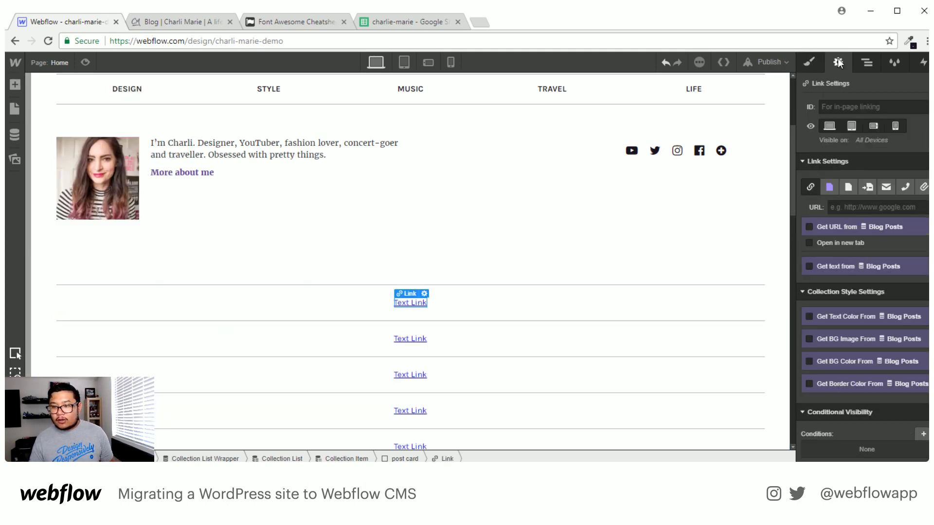
{"action": "left_click", "coordinate": [828, 189]}
{"action": "left_click", "coordinate": [866, 206]}
{"action": "left_click", "coordinate": [871, 233]}
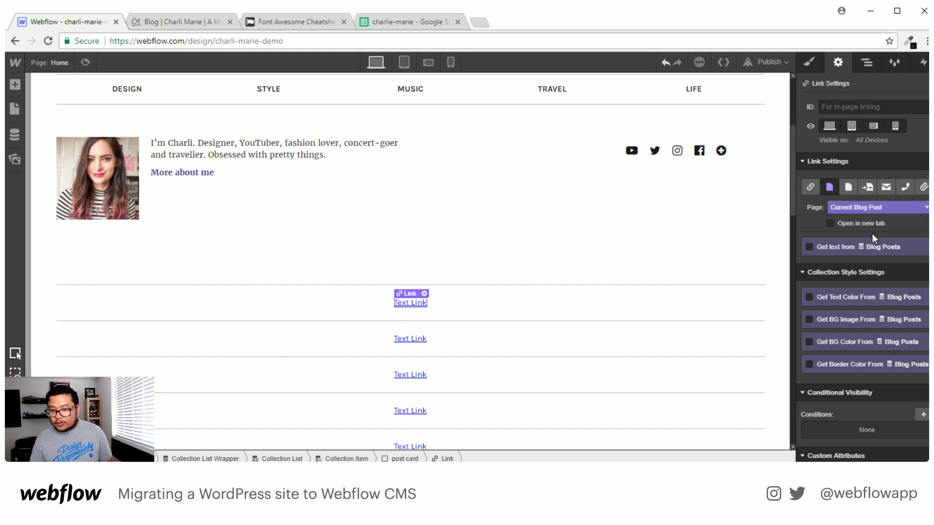
Get the link's text from the Name field of Blog Posts.
{"action": "left_click", "coordinate": [839, 247]}
{"action": "left_click", "coordinate": [845, 260]}
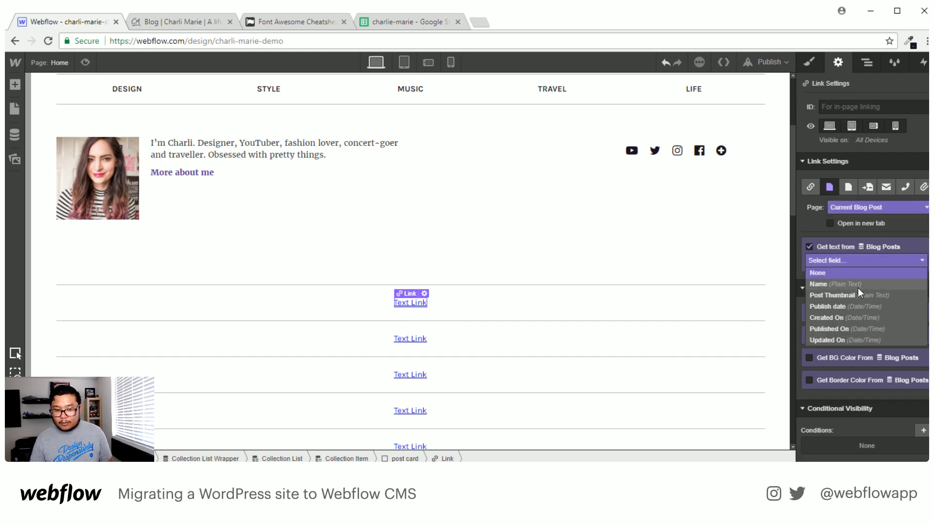
{"action": "left_click", "coordinate": [858, 288]}
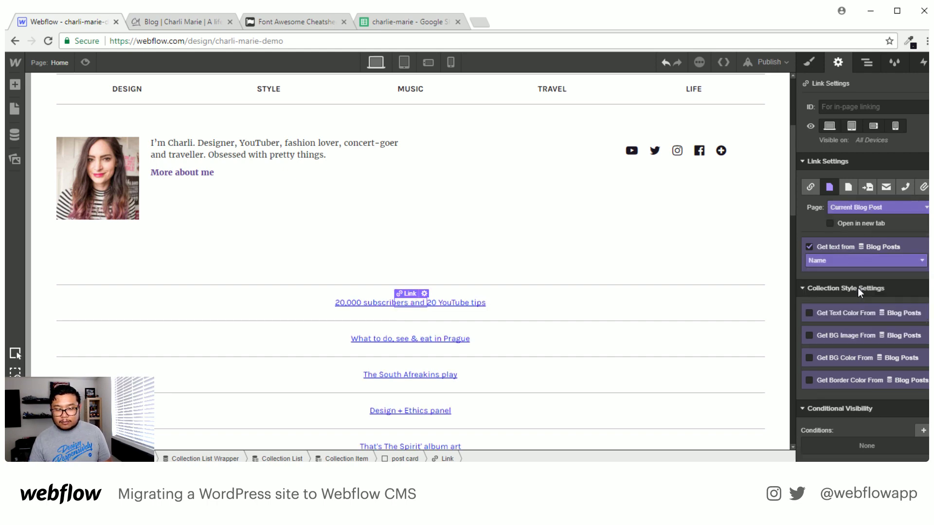
Remove the underline from the post name link and set its text colour to the Black swatch.
{"action": "left_click", "coordinate": [810, 61]}
{"action": "scroll", "coordinate": [874, 343], "scroll_direction": "down", "scroll_amount": 5}
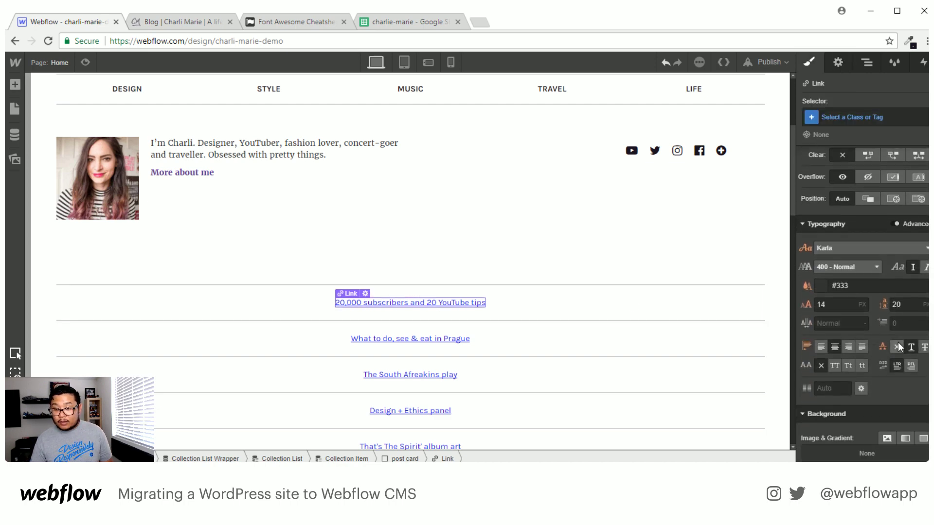
{"action": "left_click", "coordinate": [896, 347]}
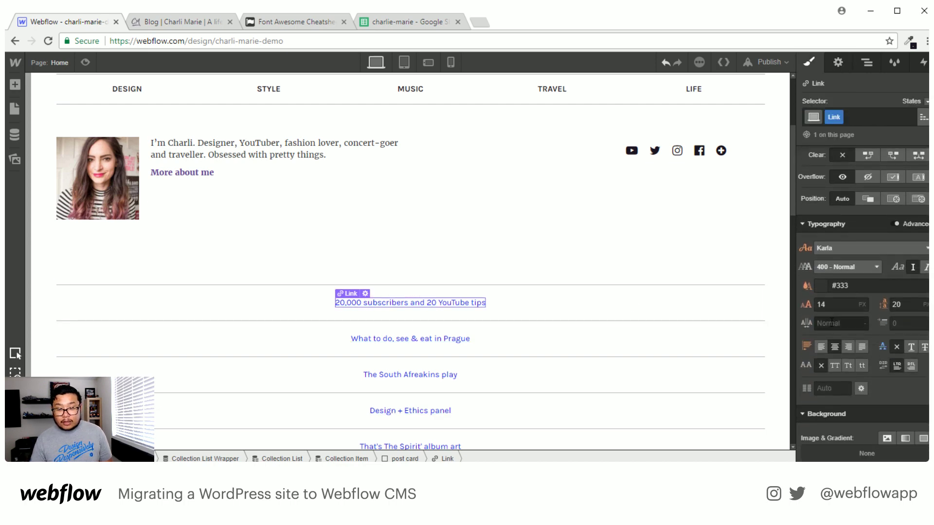
{"action": "left_click", "coordinate": [837, 285]}
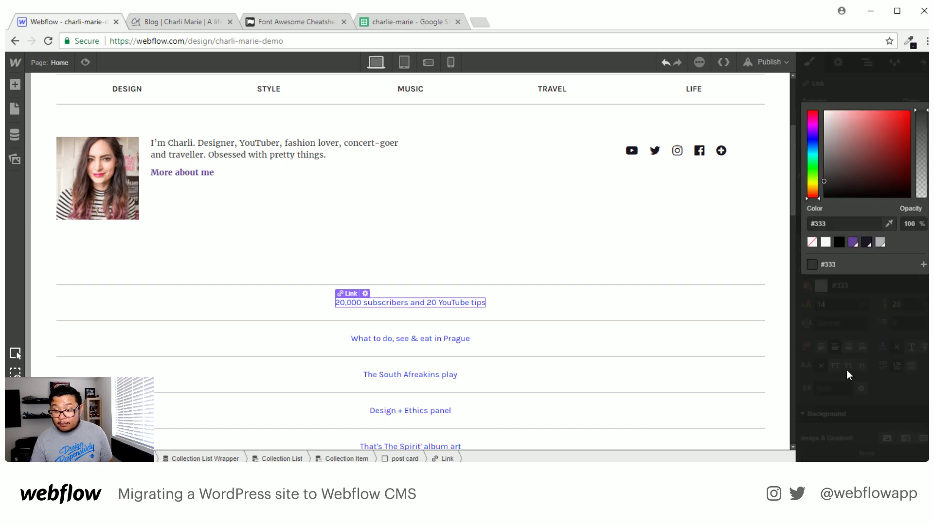
{"action": "left_click", "coordinate": [866, 243]}
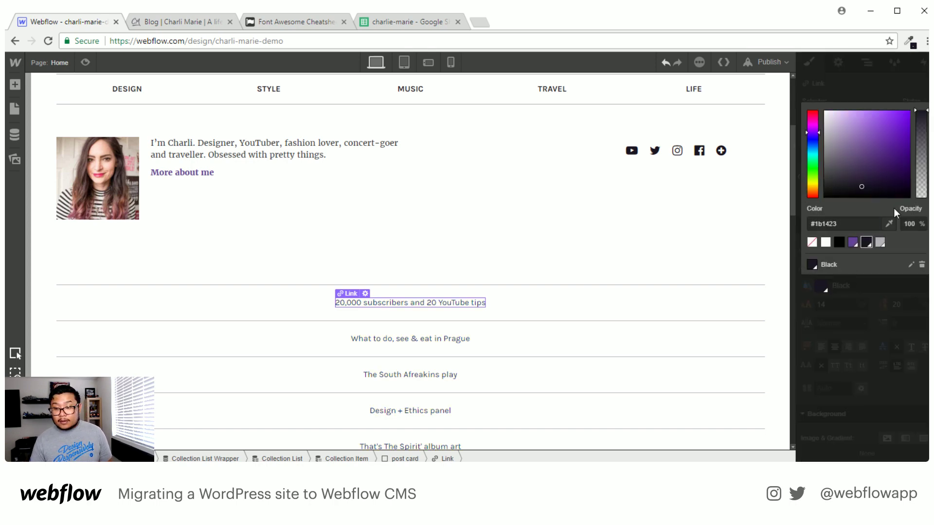
{"action": "left_click", "coordinate": [888, 294]}
Set the post name link's font size to 22 px and its line height to 28 px.
{"action": "left_click", "coordinate": [837, 304]}
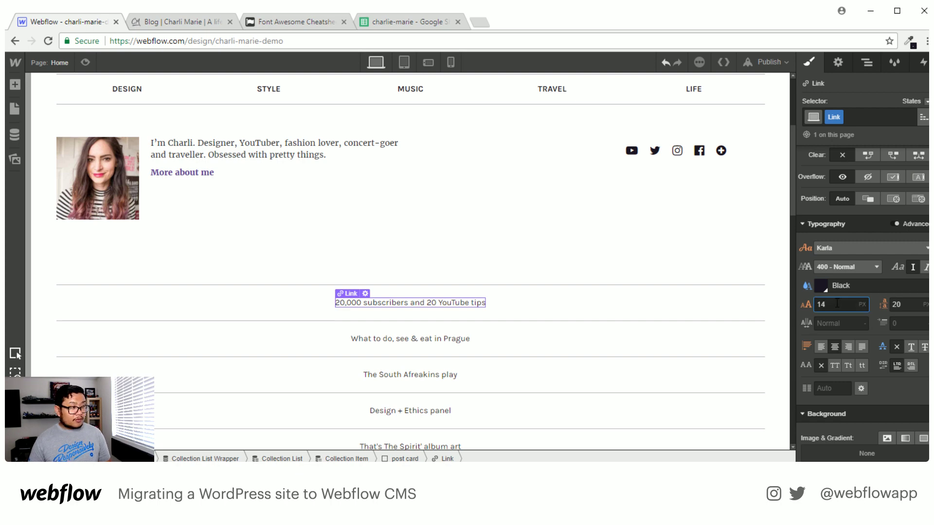
{"action": "key", "text": "Up"}
{"action": "key", "text": "Up"}
{"action": "key", "text": "Up"}
{"action": "key", "text": "Up"}
{"action": "key", "text": "Up"}
{"action": "key", "text": "Up"}
{"action": "key", "text": "Up"}
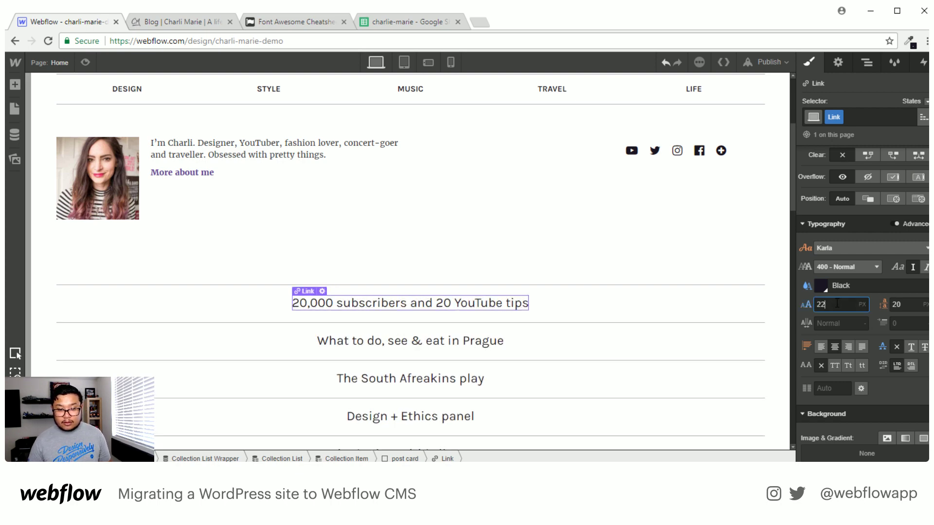
{"action": "key", "text": "Tab"}
{"action": "key", "text": "Up"}
{"action": "key", "text": "Up"}
{"action": "key", "text": "Up"}
{"action": "key", "text": "Up"}
{"action": "key", "text": "Up"}
{"action": "key", "text": "Up"}
{"action": "key", "text": "Up"}
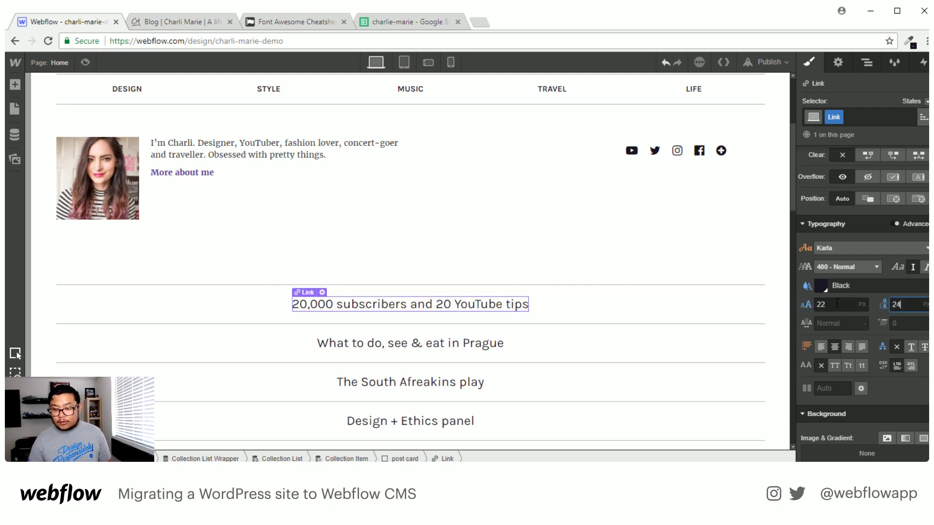
{"action": "key", "text": "Up"}
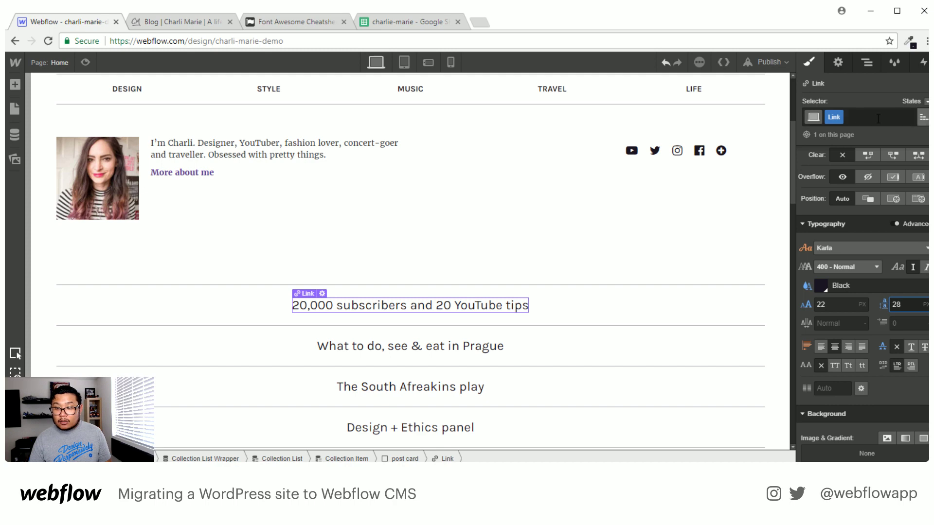
Rename the link's class from Link to post title.
{"action": "left_click", "coordinate": [832, 117]}
{"action": "left_click", "coordinate": [828, 116]}
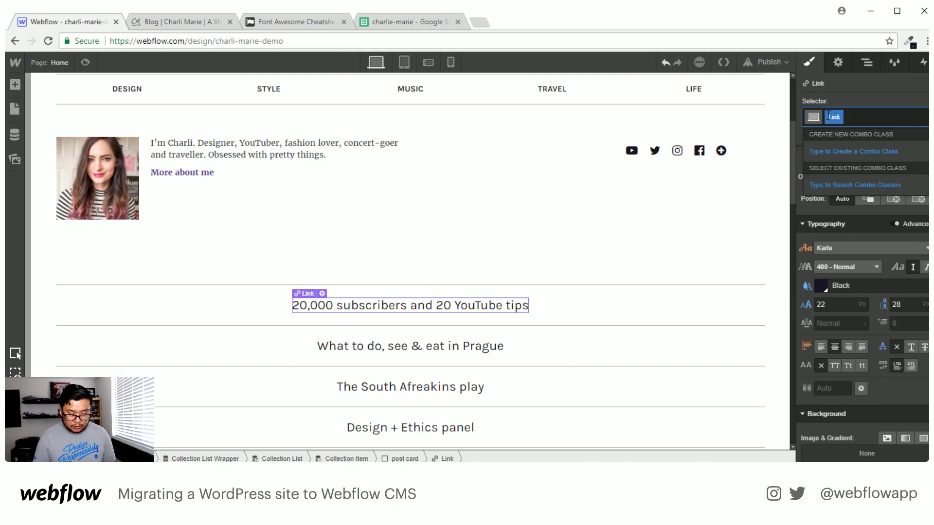
{"action": "type", "text": "1"}
{"action": "key", "text": "BackSpace"}
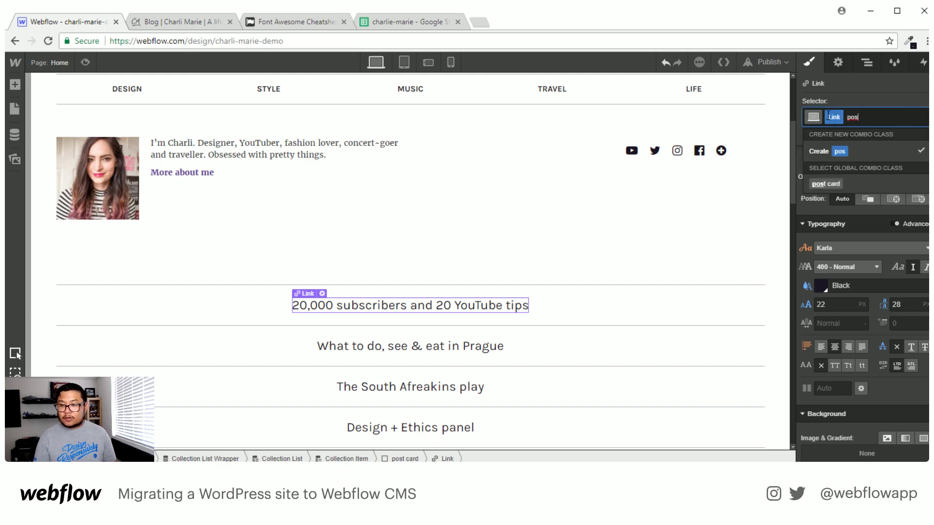
{"action": "double_click", "coordinate": [828, 116]}
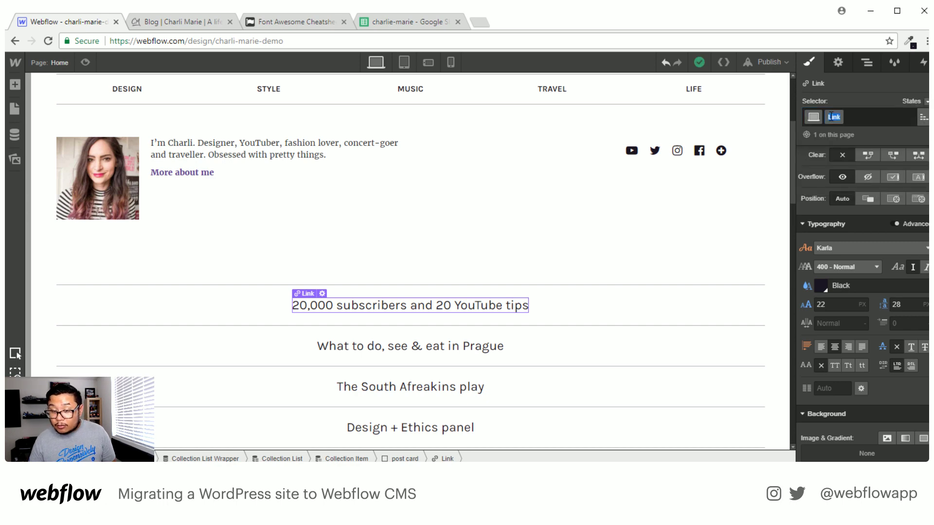
{"action": "type", "text": "post title"}
{"action": "key", "text": "Return"}
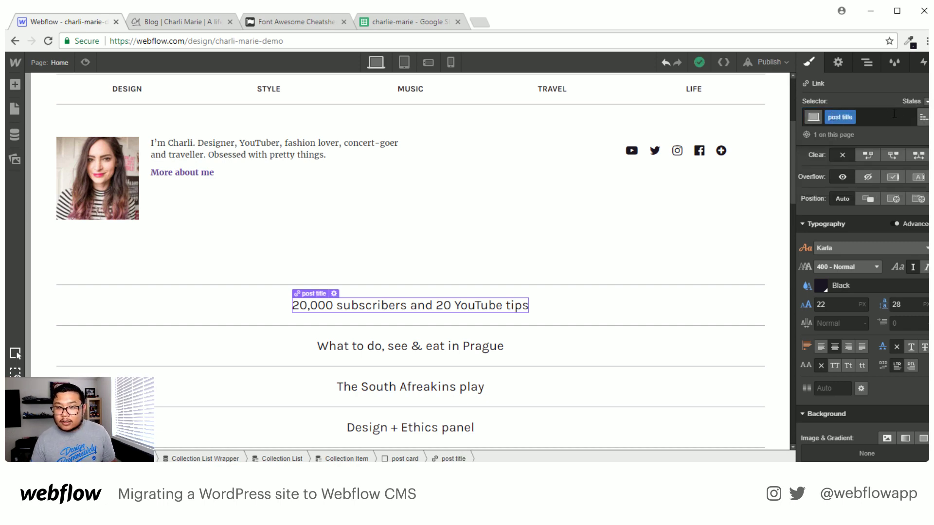
Set the post title's Hover state text colour to the purple swatch and check it on the post titles.
{"action": "left_click", "coordinate": [915, 101]}
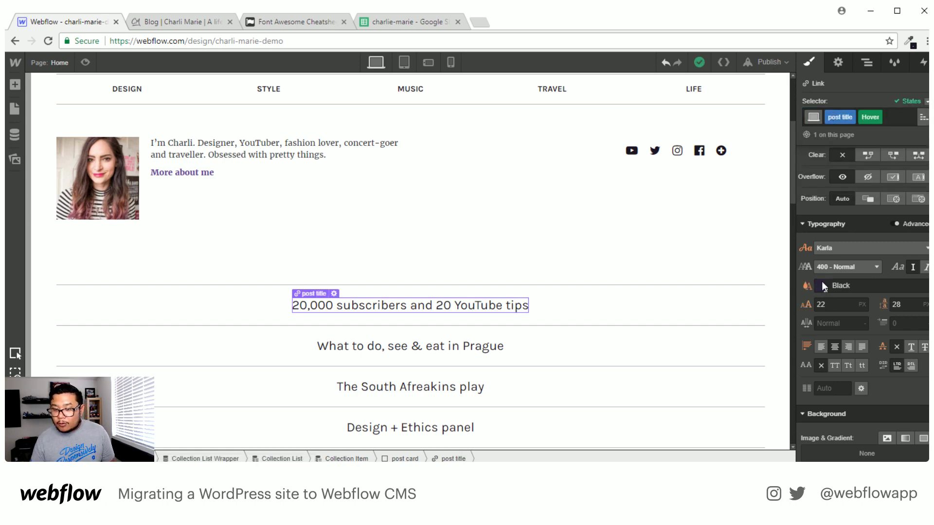
{"action": "left_click", "coordinate": [822, 284]}
{"action": "left_click", "coordinate": [870, 337]}
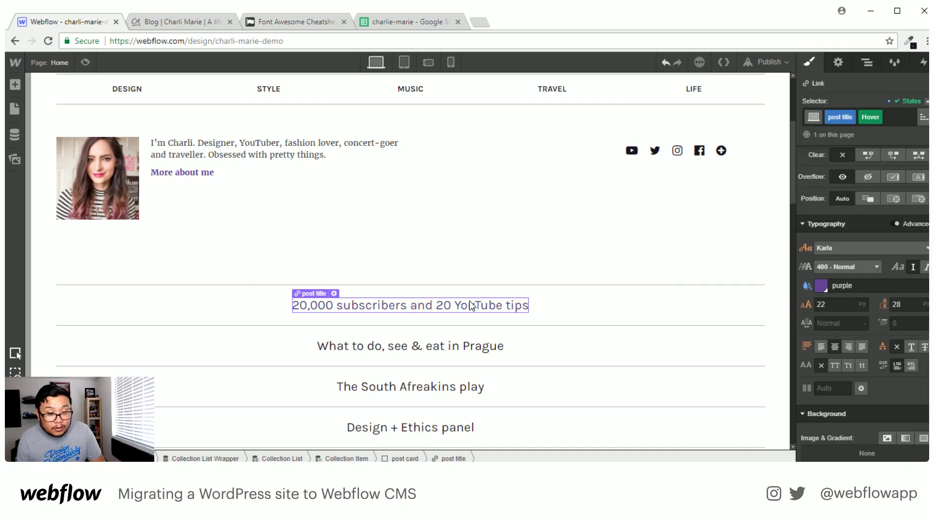
{"action": "left_click", "coordinate": [588, 304]}
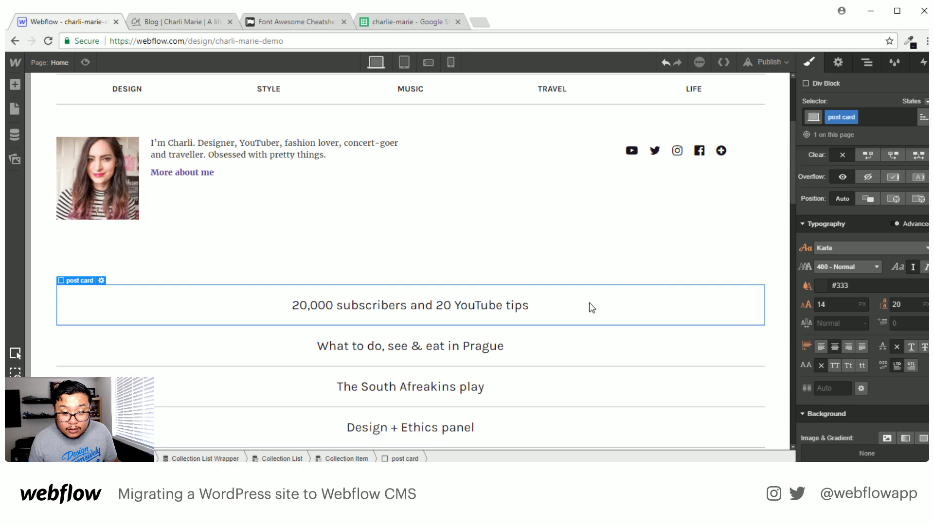
{"action": "left_click", "coordinate": [483, 309]}
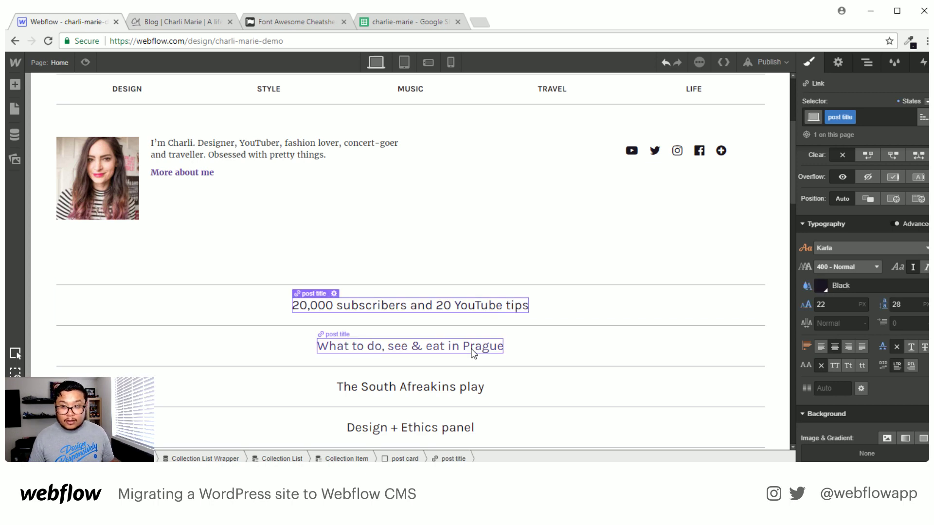
{"action": "left_click", "coordinate": [472, 352]}
{"action": "left_click", "coordinate": [473, 307]}
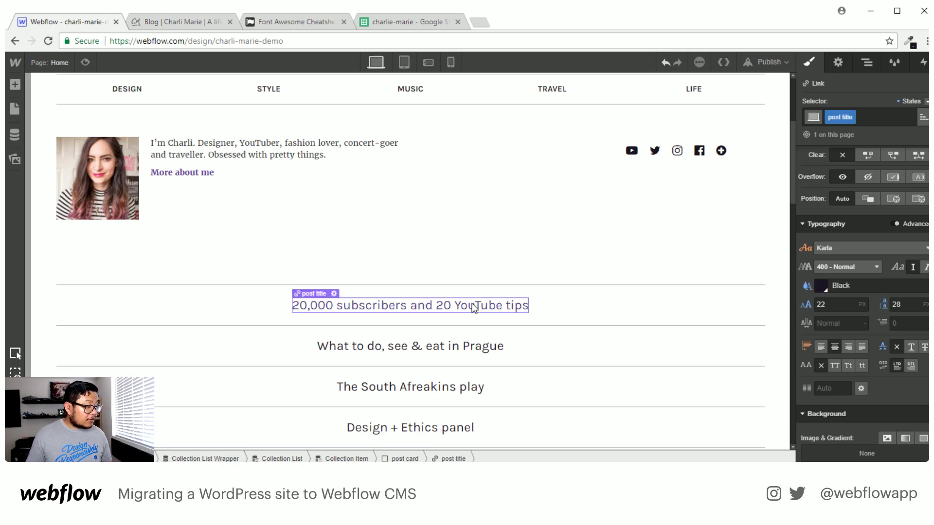
Set the post title's display to inline-block and its bottom margin to 20 px.
{"action": "scroll", "coordinate": [894, 241], "scroll_direction": "up", "scroll_amount": 4}
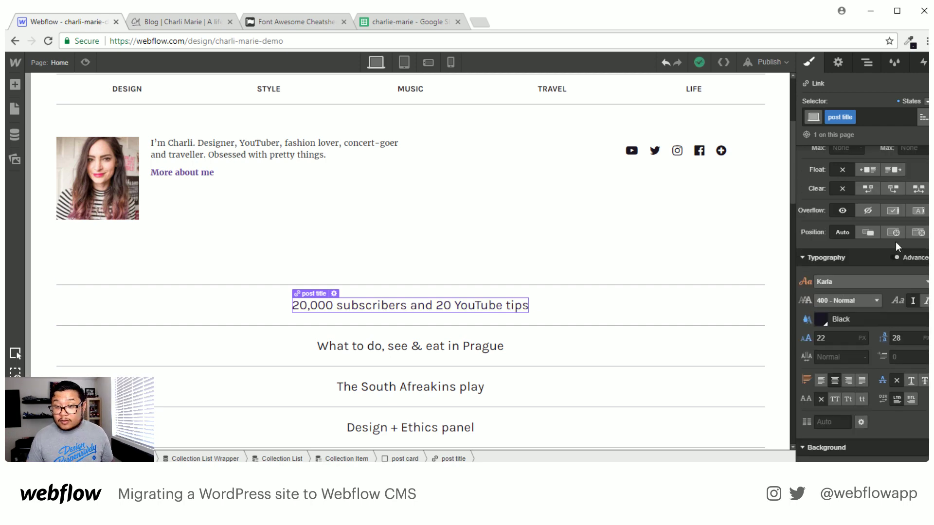
{"action": "scroll", "coordinate": [882, 222], "scroll_direction": "up", "scroll_amount": 1}
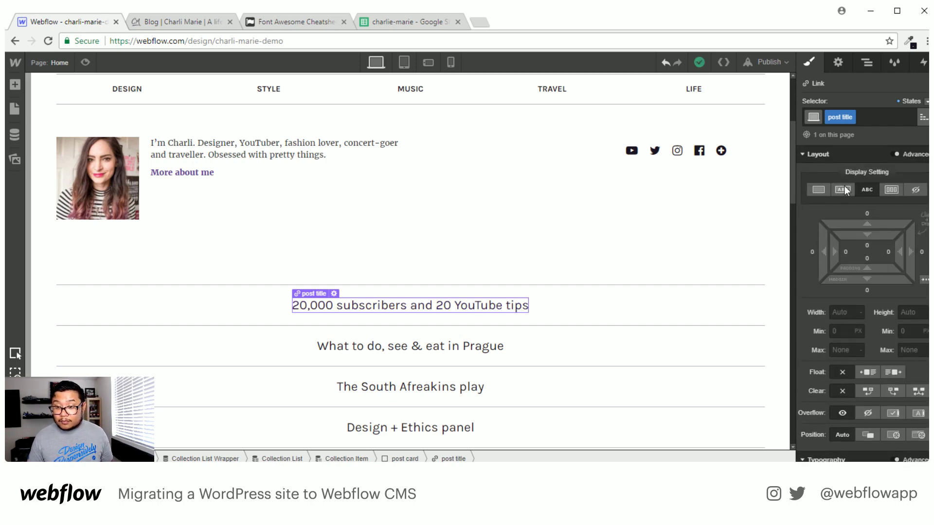
{"action": "left_click_drag", "start_coordinate": [881, 282], "coordinate": [880, 321]}
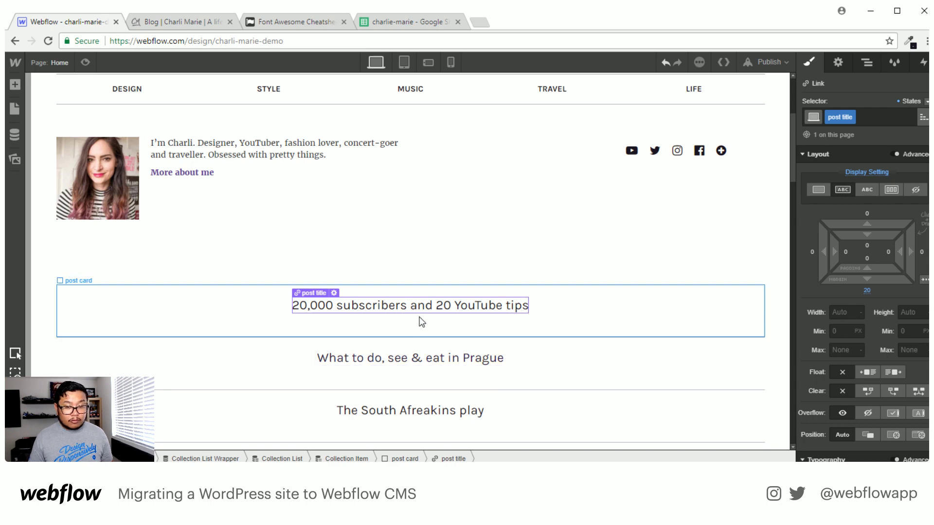
Add a second Text Link after the post title in the post card and set its display to inline-block.
{"action": "key", "text": "a"}
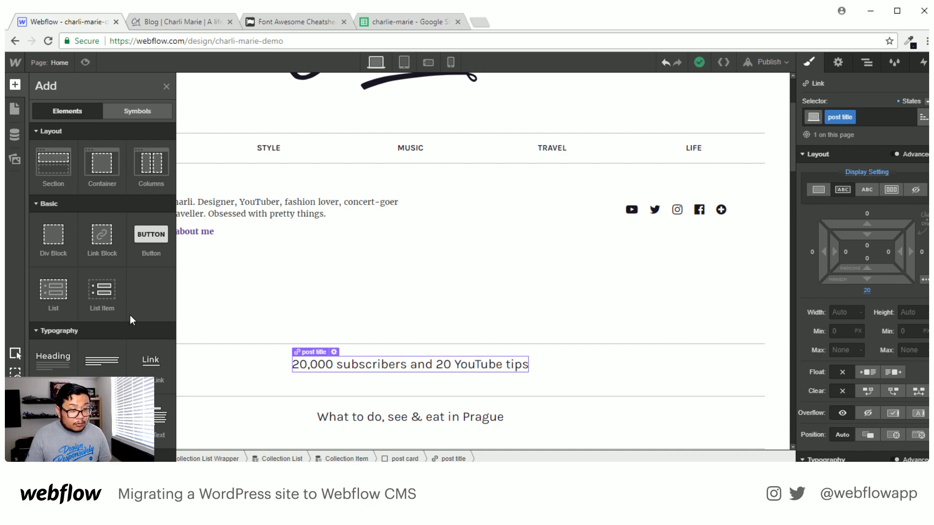
{"action": "left_click", "coordinate": [158, 381]}
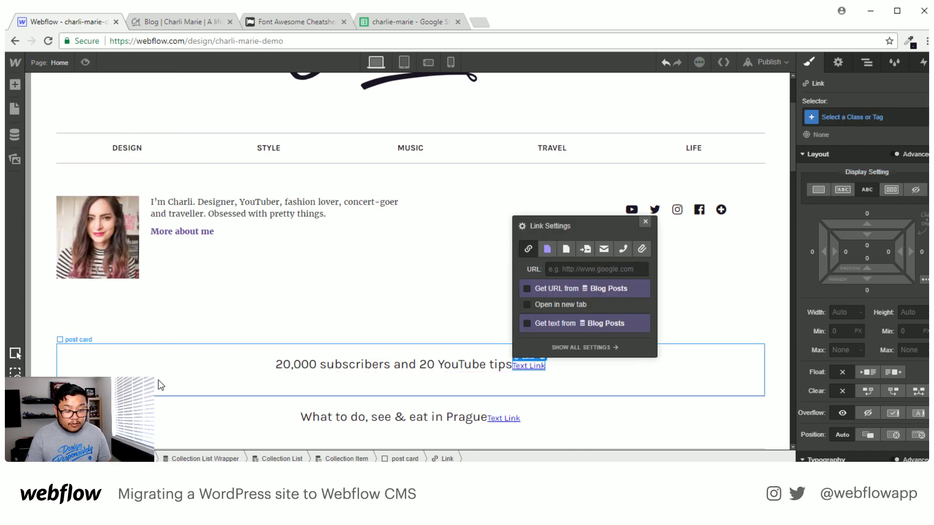
{"action": "left_click", "coordinate": [645, 222]}
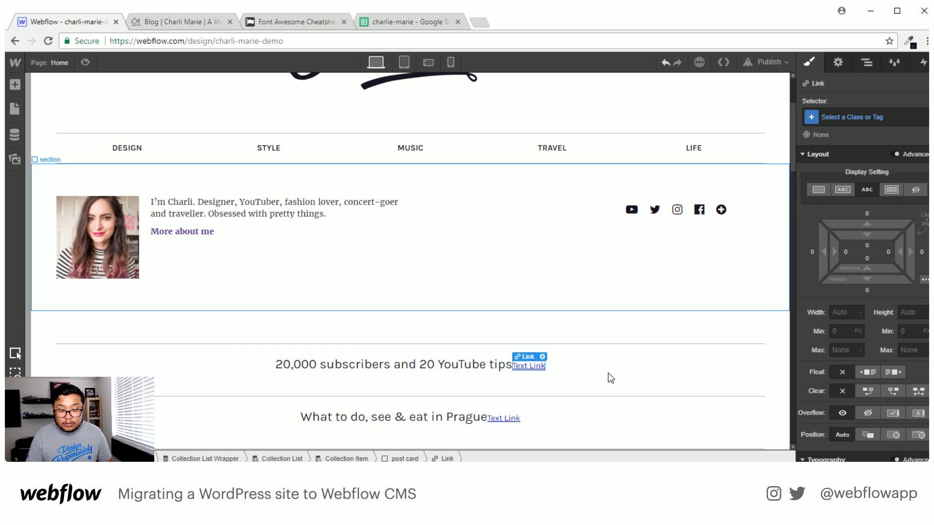
{"action": "left_click", "coordinate": [585, 360]}
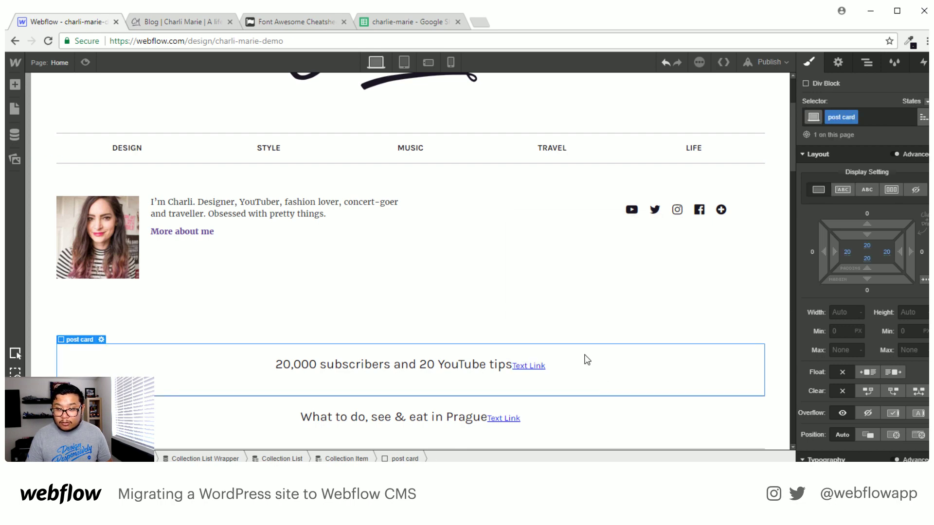
{"action": "left_click", "coordinate": [528, 366]}
{"action": "left_click", "coordinate": [461, 365]}
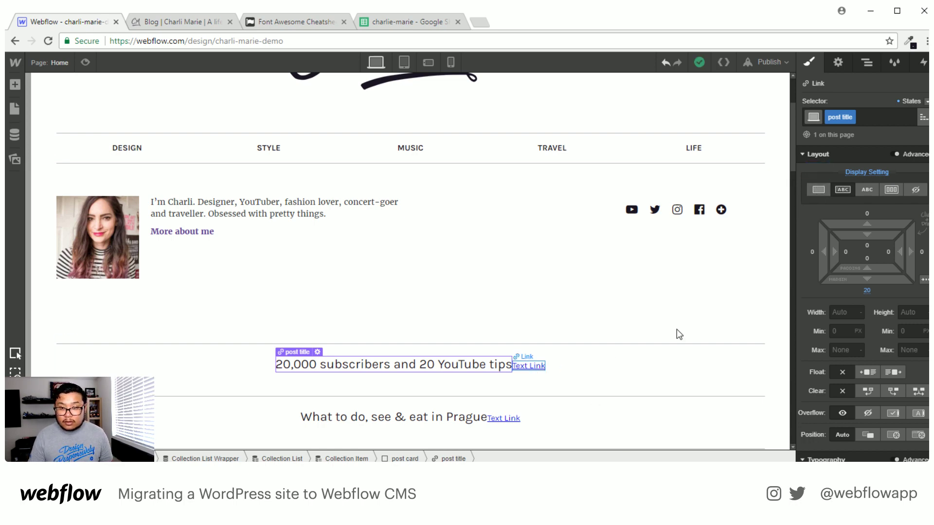
{"action": "left_click", "coordinate": [528, 366]}
{"action": "left_click", "coordinate": [841, 189]}
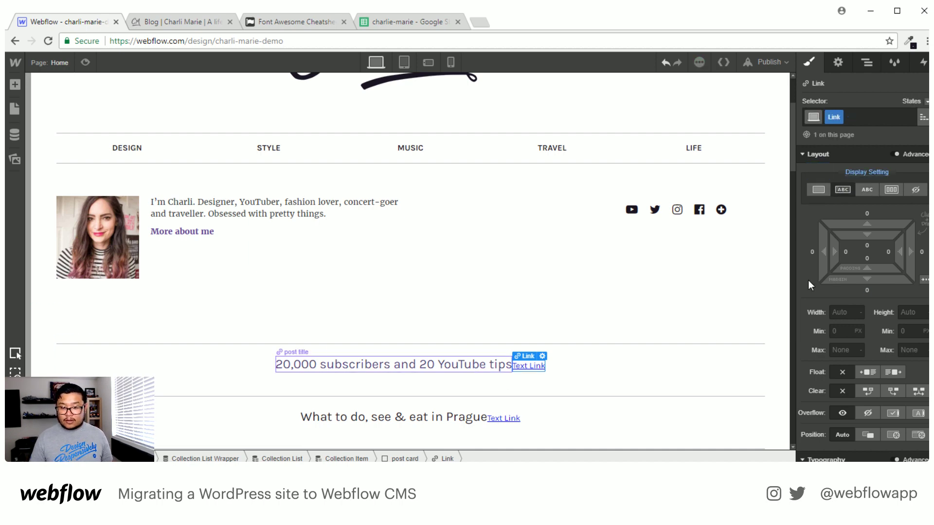
Set the post title's display to block and point the text link below it to the Current Blog Post page.
{"action": "left_click", "coordinate": [811, 190]}
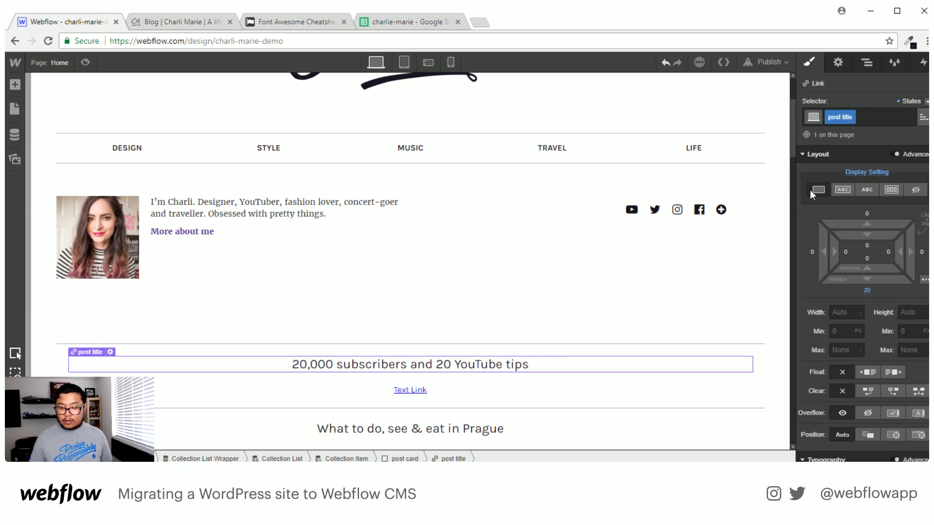
{"action": "left_click", "coordinate": [421, 390]}
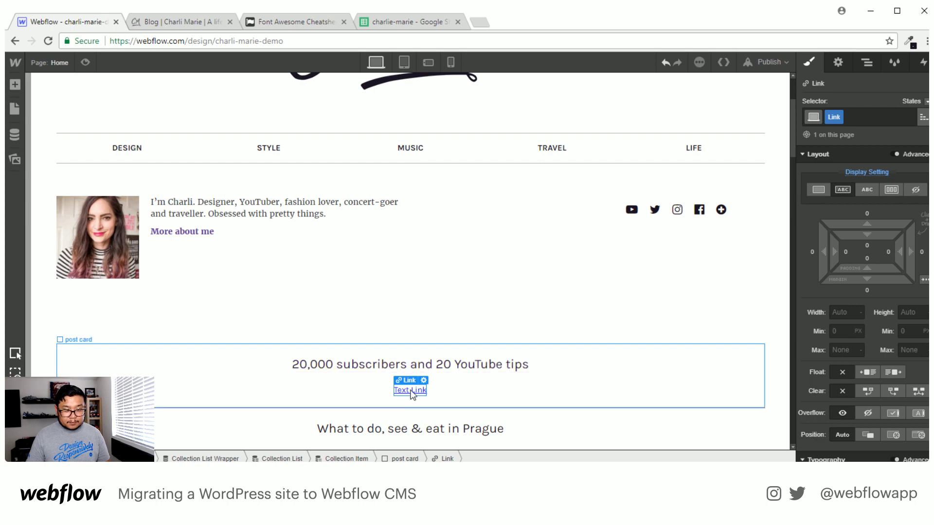
{"action": "double_click", "coordinate": [832, 116]}
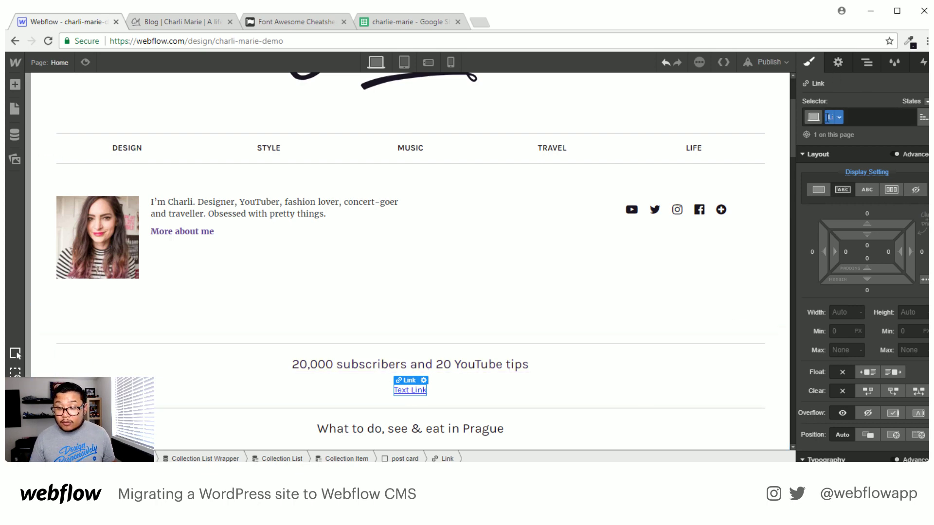
{"action": "left_click", "coordinate": [839, 71]}
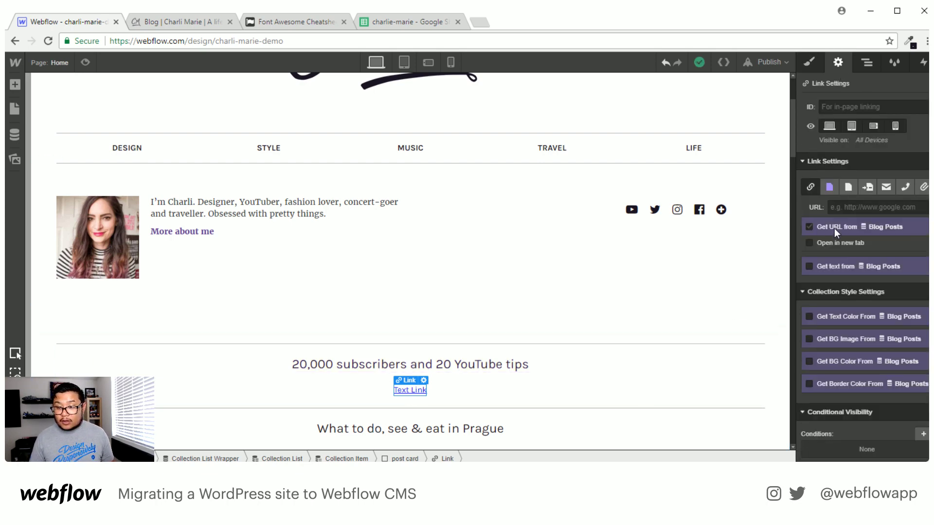
{"action": "left_click", "coordinate": [837, 207]}
{"action": "left_click", "coordinate": [856, 230]}
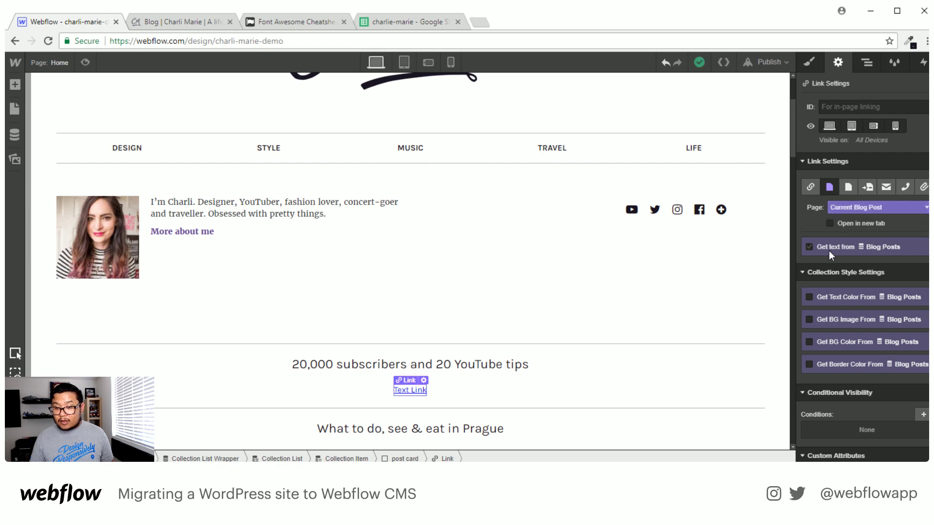
Bind the text link's text to the Blog Posts Publish date field, in the 8/29/2017 format.
{"action": "left_click", "coordinate": [818, 248]}
{"action": "left_click", "coordinate": [820, 262]}
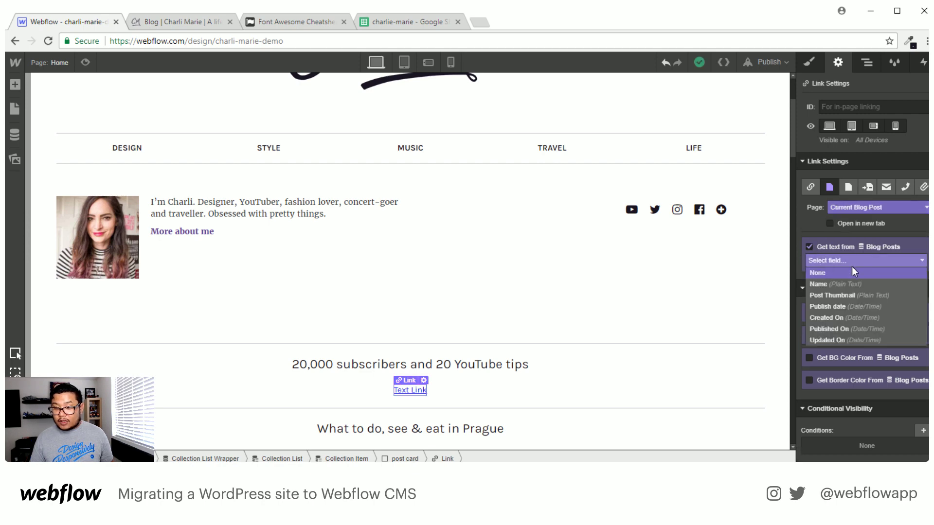
{"action": "left_click", "coordinate": [855, 309]}
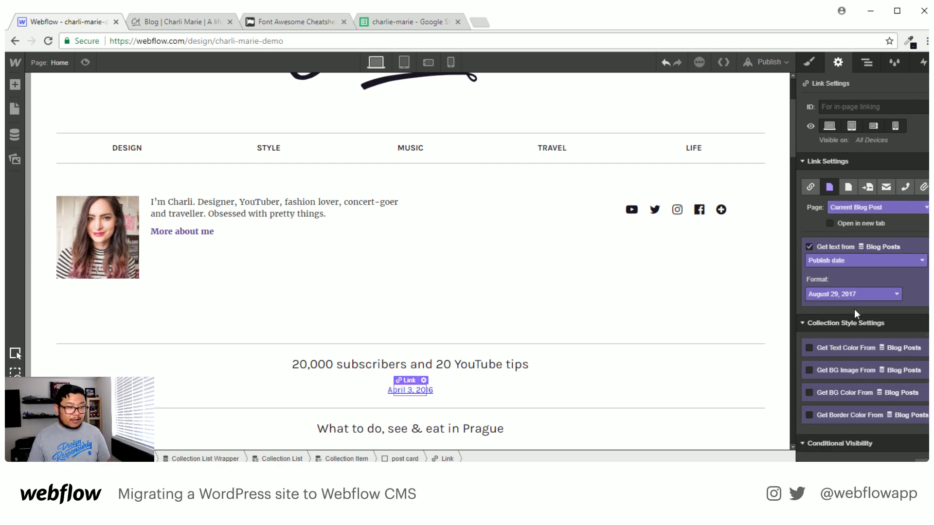
{"action": "left_click", "coordinate": [862, 291]}
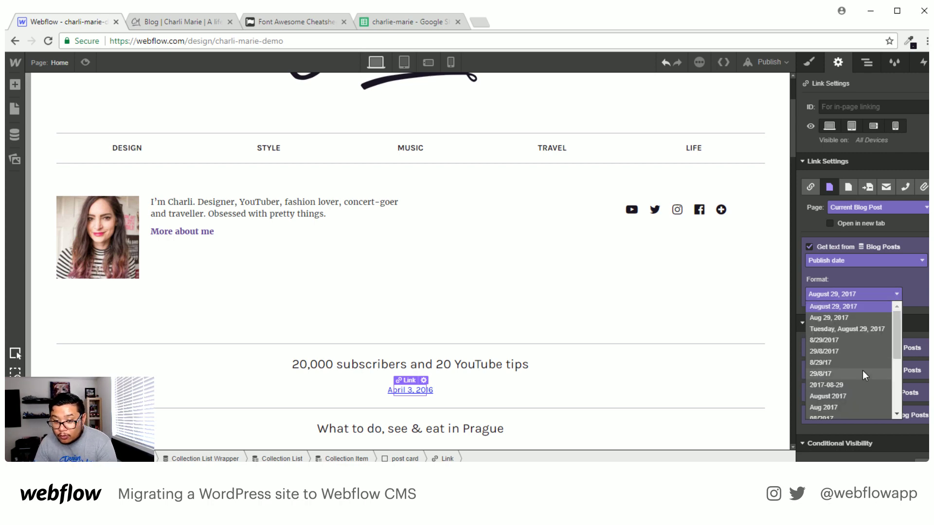
{"action": "left_click", "coordinate": [845, 340]}
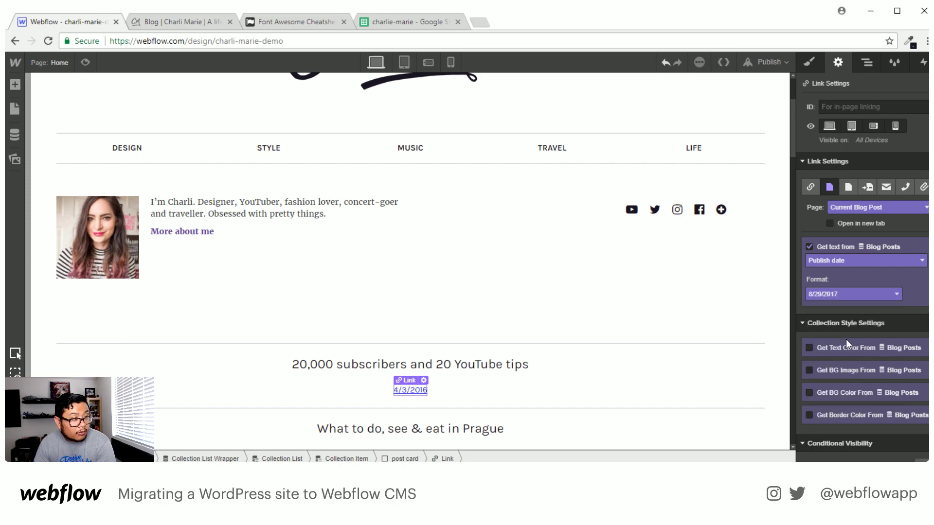
Sort the Blog Posts collection list by Publish date, newest to oldest.
{"action": "left_click", "coordinate": [631, 351]}
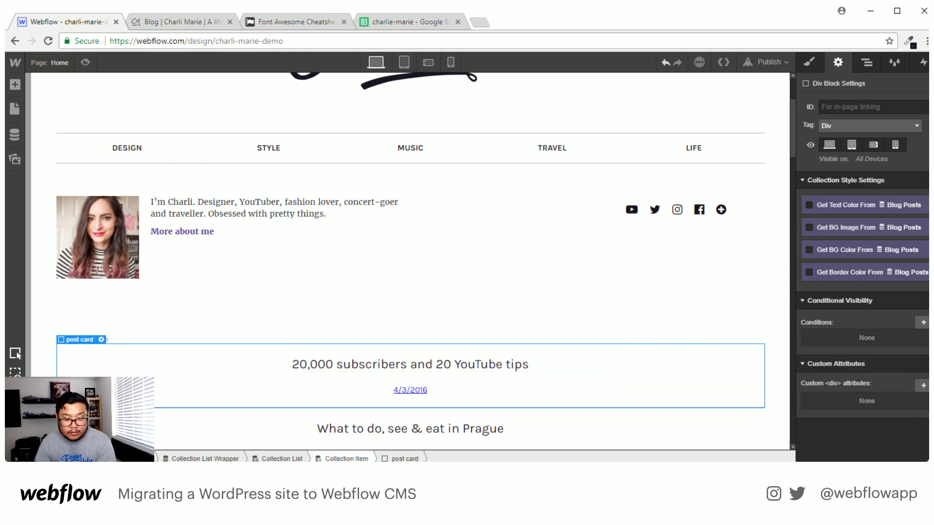
{"action": "left_click", "coordinate": [773, 360]}
{"action": "left_click", "coordinate": [923, 298]}
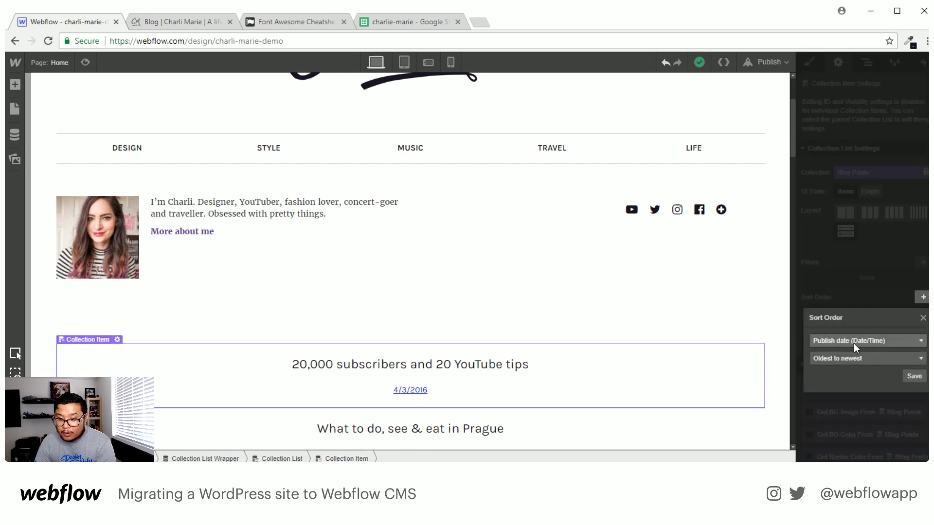
{"action": "left_click", "coordinate": [854, 358]}
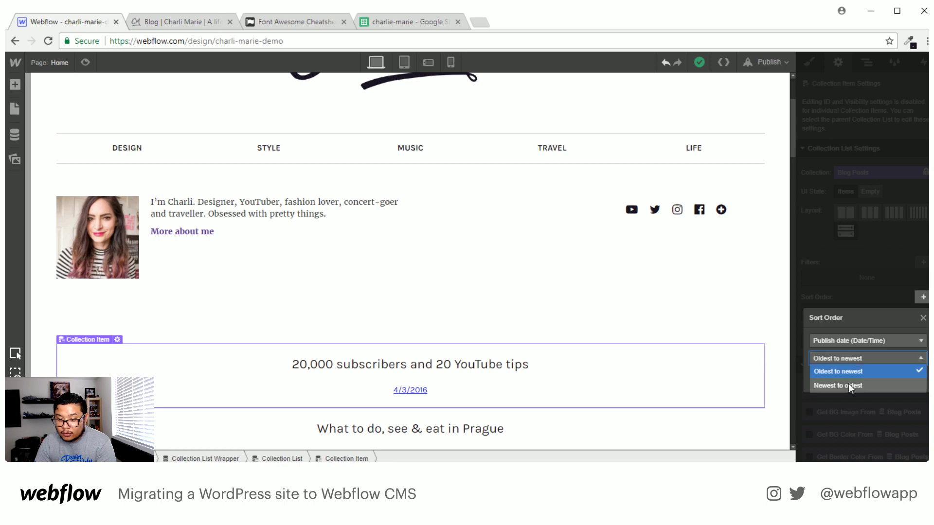
{"action": "left_click", "coordinate": [849, 385]}
{"action": "left_click", "coordinate": [914, 376]}
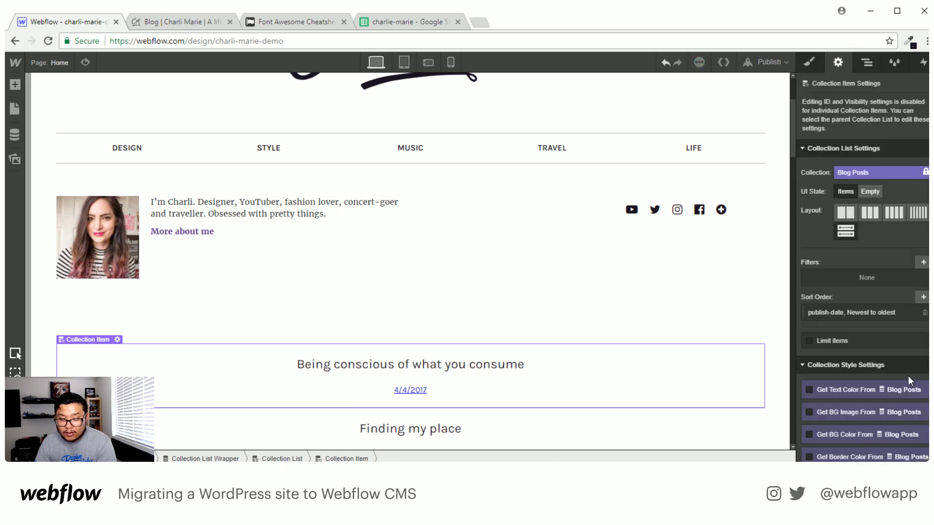
Rename the class of the publish date's text link from Link to date link.
{"action": "left_click", "coordinate": [400, 394]}
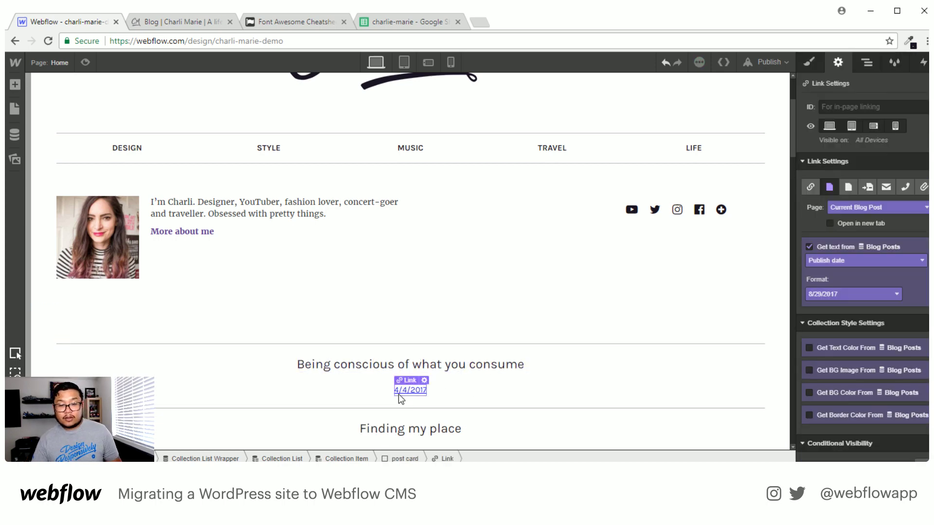
{"action": "key", "text": "s"}
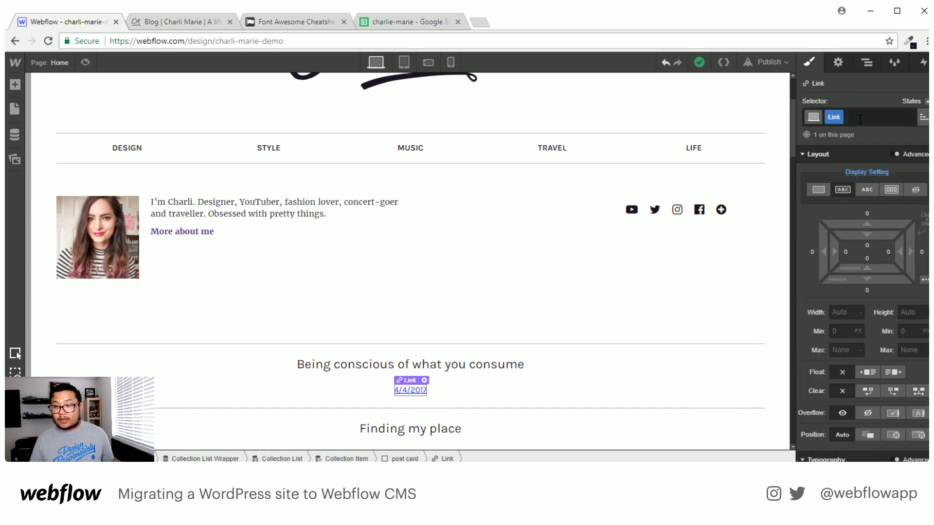
{"action": "double_click", "coordinate": [832, 115]}
{"action": "type", "text": "date link"}
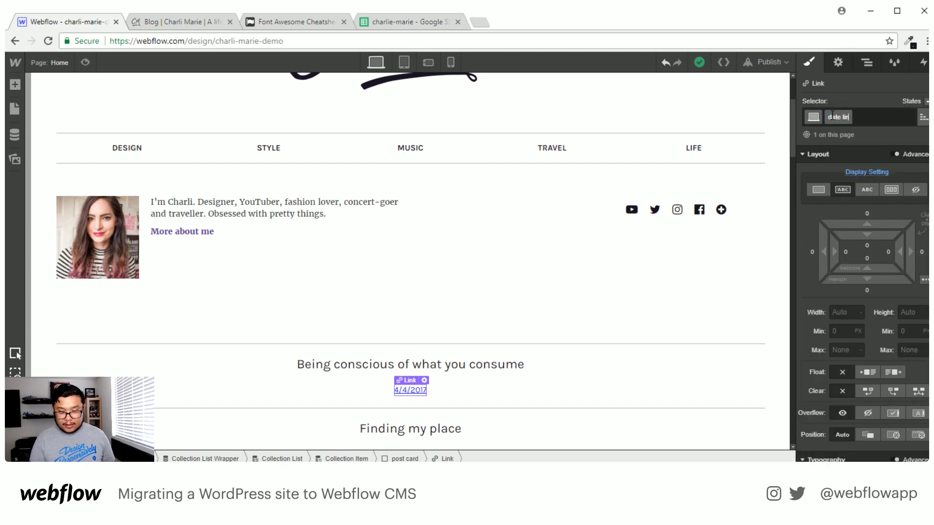
{"action": "key", "text": "Return"}
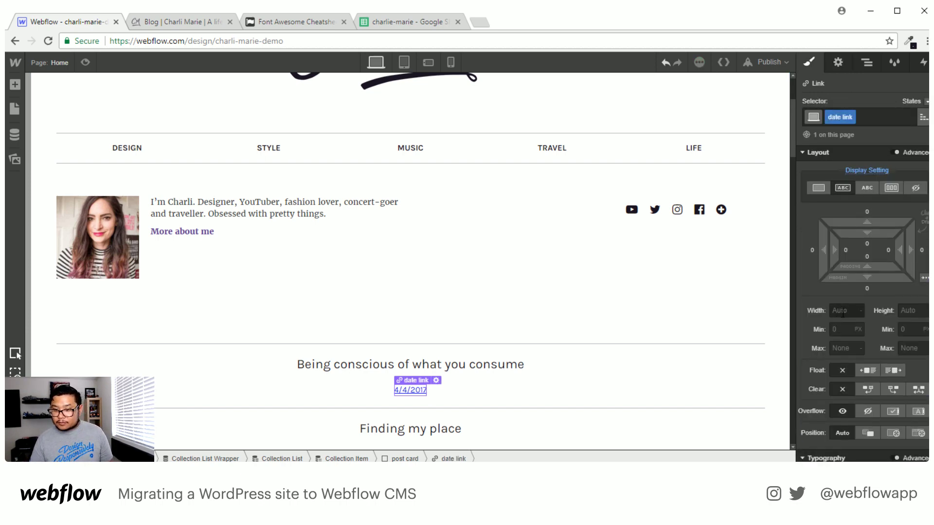
Remove the date link's underline and set its text colour to the Silver swatch.
{"action": "scroll", "coordinate": [843, 313], "scroll_direction": "down", "scroll_amount": 5}
{"action": "left_click", "coordinate": [897, 348]}
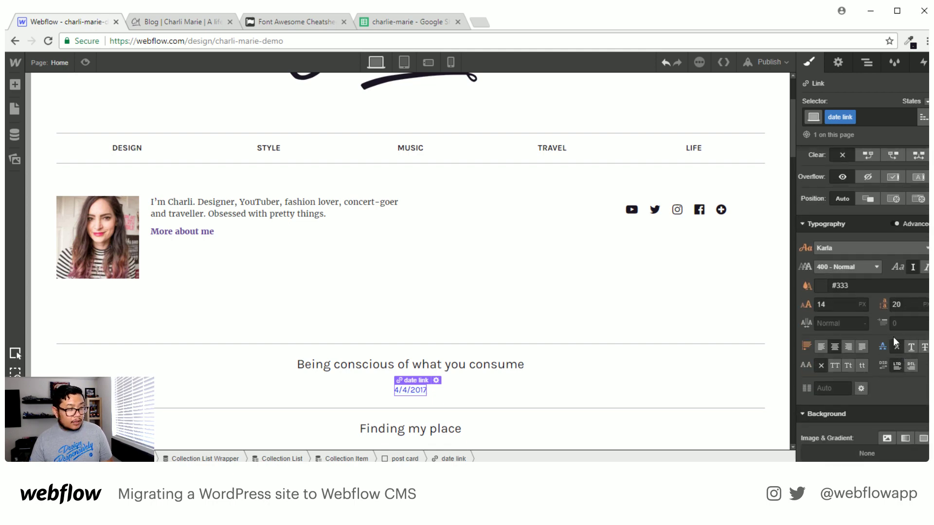
{"action": "left_click", "coordinate": [820, 289]}
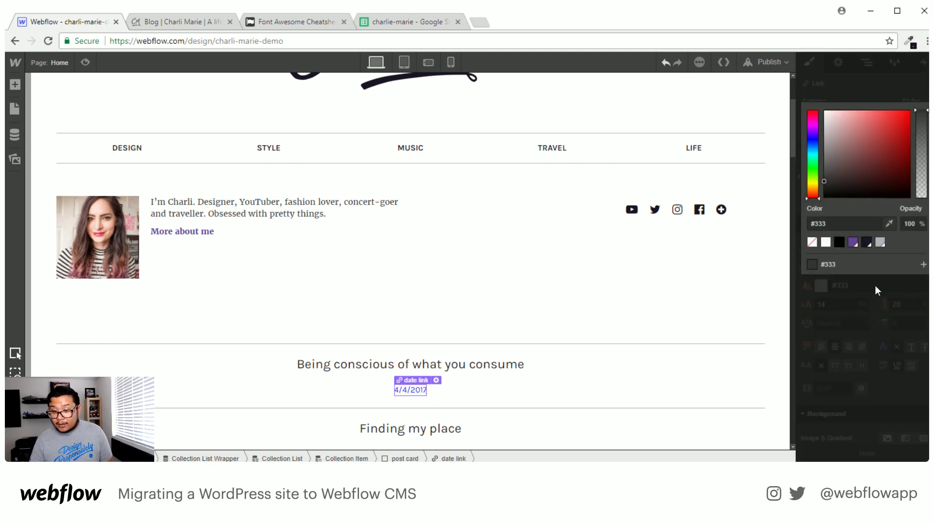
{"action": "left_click", "coordinate": [881, 242]}
{"action": "left_click", "coordinate": [882, 296]}
Set the date link's font to Merriweather and make it italic.
{"action": "left_click", "coordinate": [857, 249]}
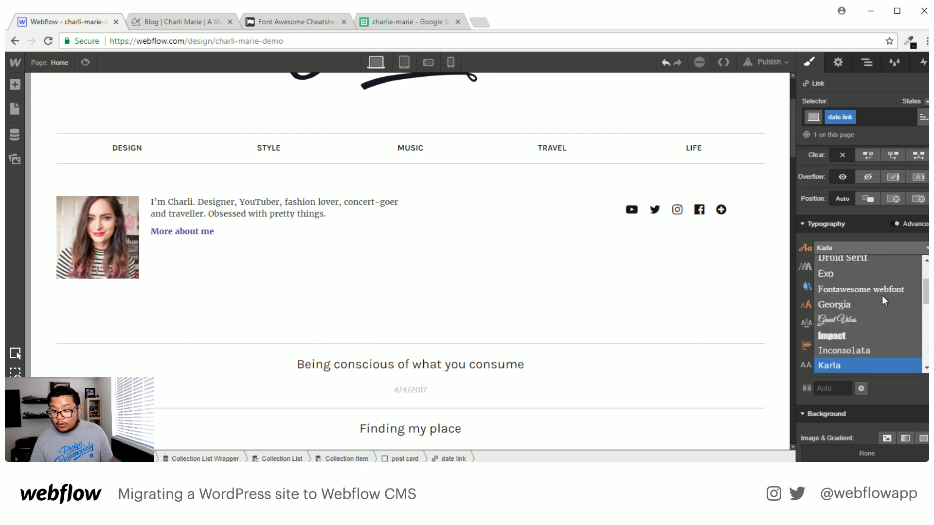
{"action": "scroll", "coordinate": [883, 340], "scroll_direction": "down", "scroll_amount": 3}
{"action": "left_click", "coordinate": [873, 279]}
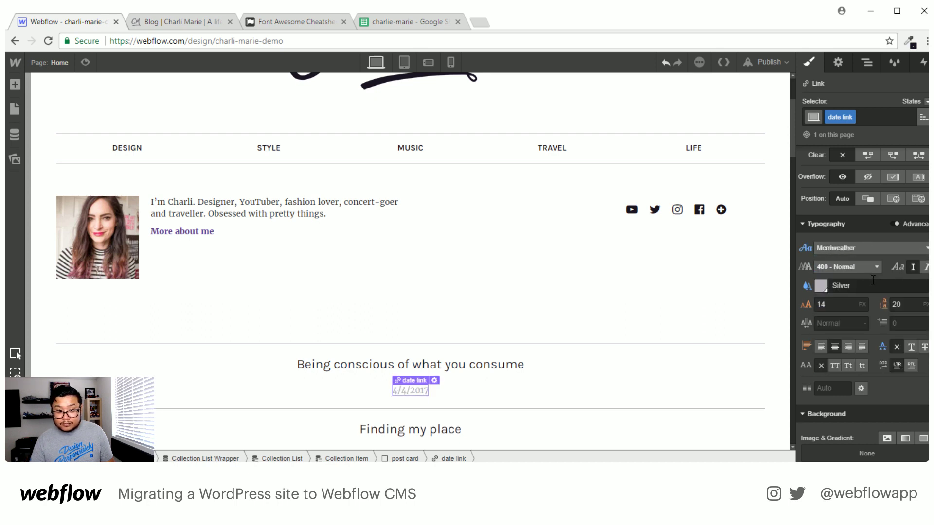
{"action": "left_click", "coordinate": [834, 268]}
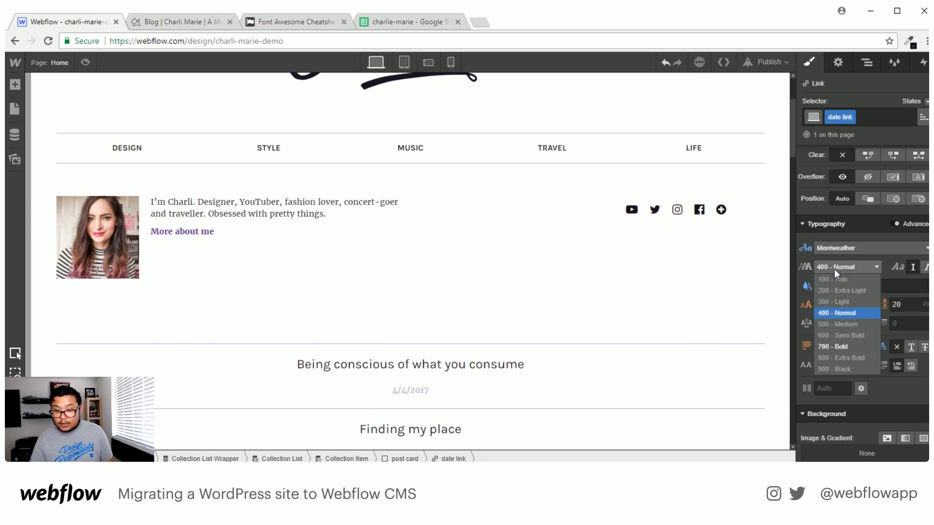
{"action": "left_click", "coordinate": [926, 268]}
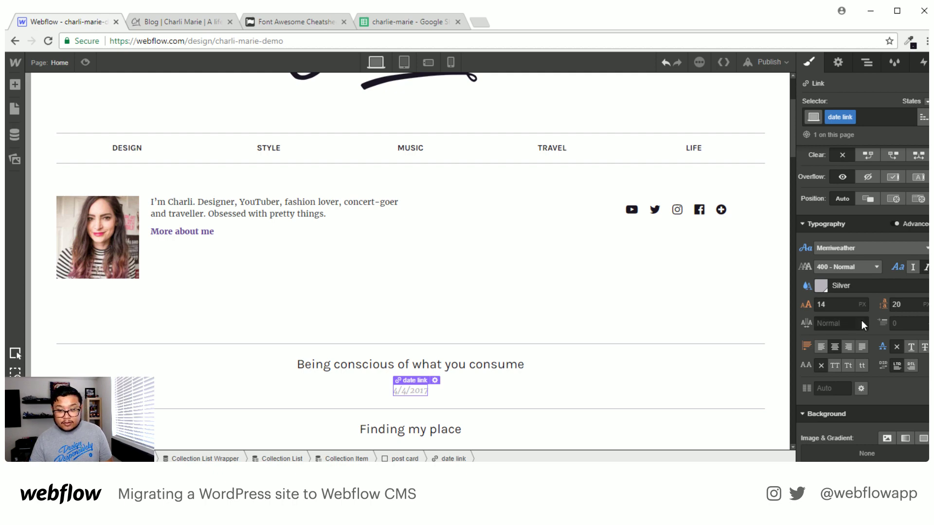
Set the date link's text to 16 px with a 22 px line height, and its bottom margin to 40 px.
{"action": "left_click", "coordinate": [835, 302]}
{"action": "key", "text": "Up"}
{"action": "key", "text": "Up"}
{"action": "key", "text": "Tab"}
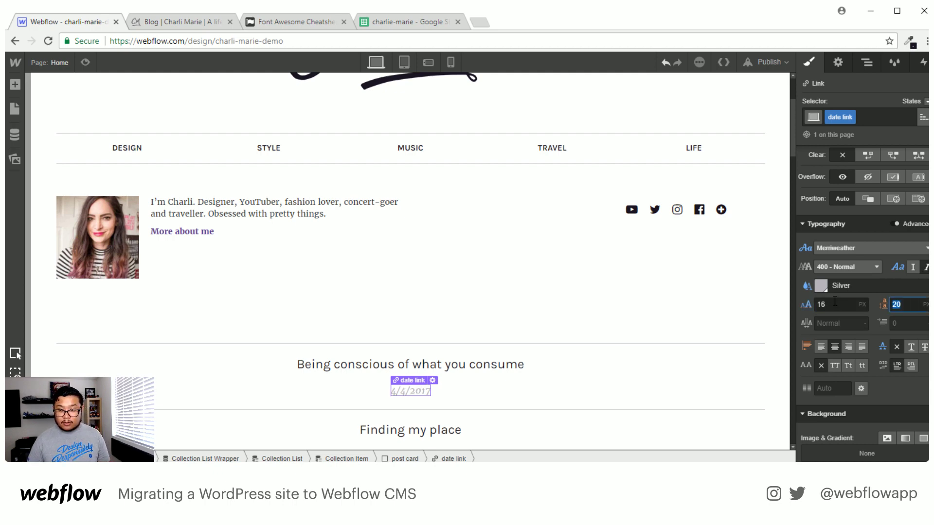
{"action": "key", "text": "Up"}
{"action": "key", "text": "Up"}
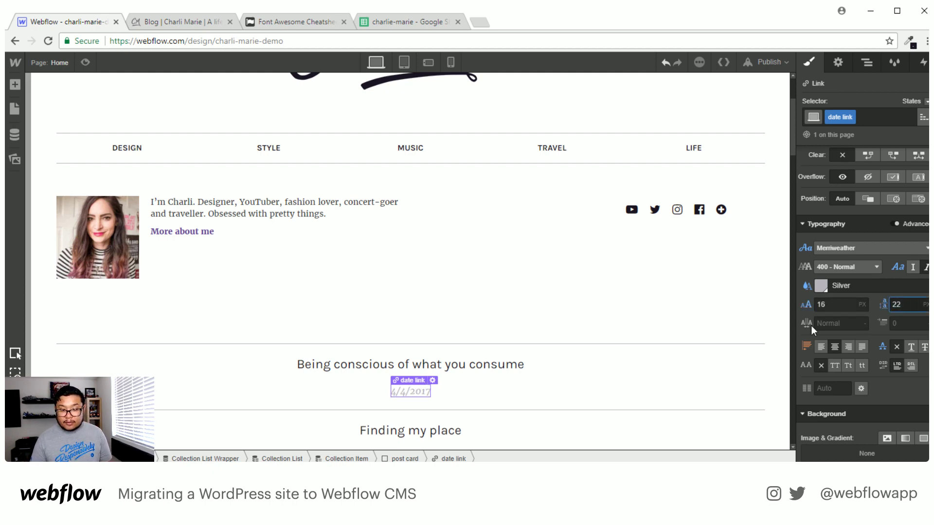
{"action": "scroll", "coordinate": [832, 257], "scroll_direction": "up", "scroll_amount": 5}
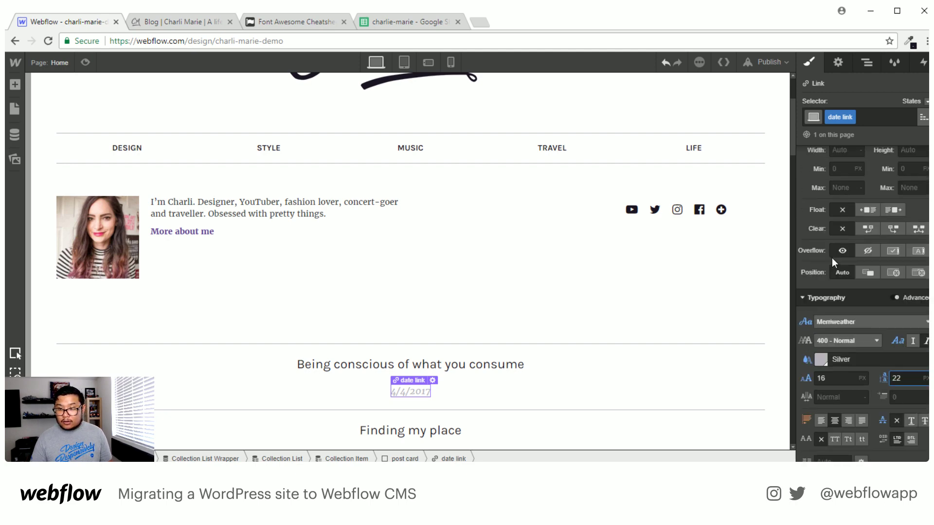
{"action": "left_click_drag", "start_coordinate": [877, 313], "coordinate": [877, 356]}
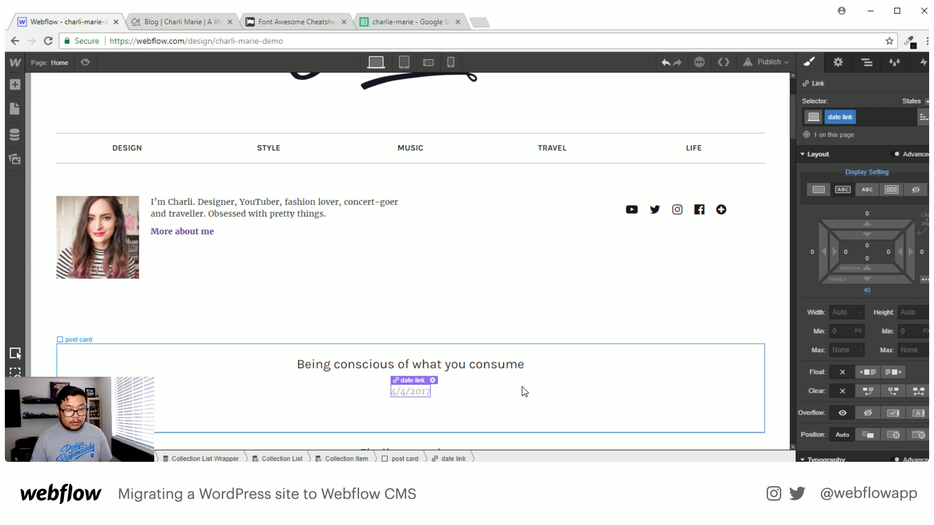
Add an HTML Embed element below the date link in the post card.
{"action": "key", "text": "a"}
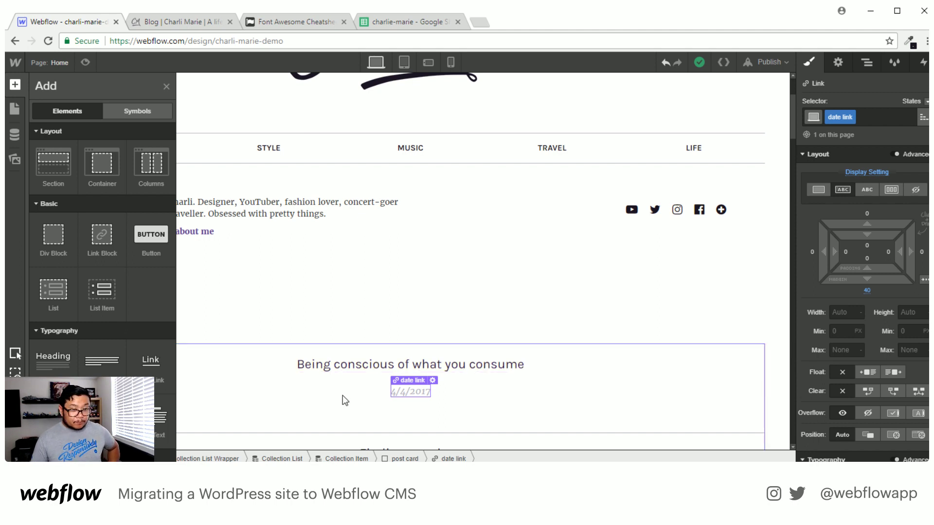
{"action": "scroll", "coordinate": [102, 357], "scroll_direction": "down", "scroll_amount": 1}
{"action": "scroll", "coordinate": [102, 358], "scroll_direction": "down", "scroll_amount": 3}
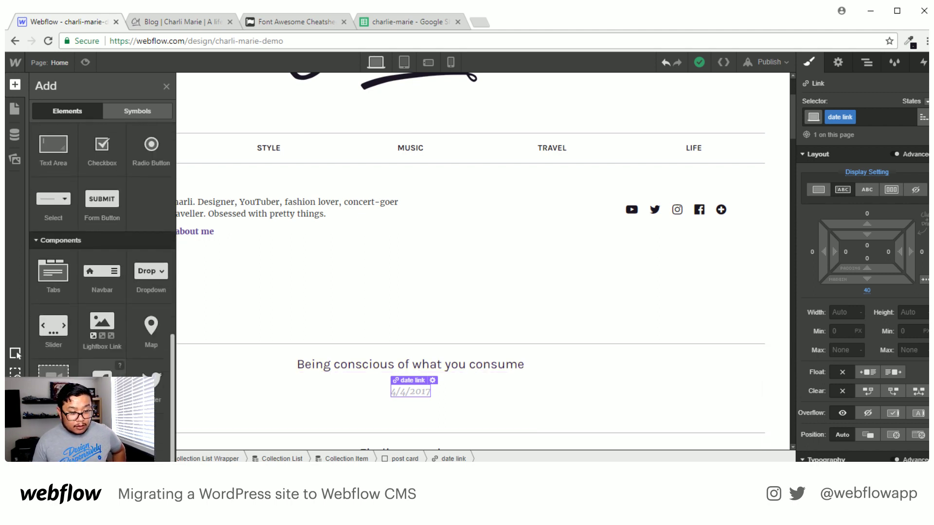
{"action": "left_click_drag", "start_coordinate": [102, 394], "coordinate": [416, 411]}
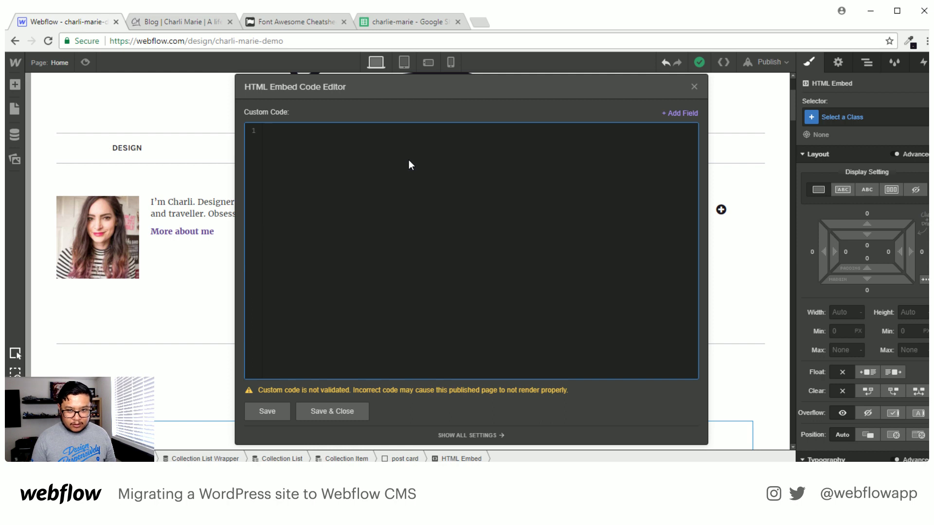
{"action": "type", "text": "<a href=\""}
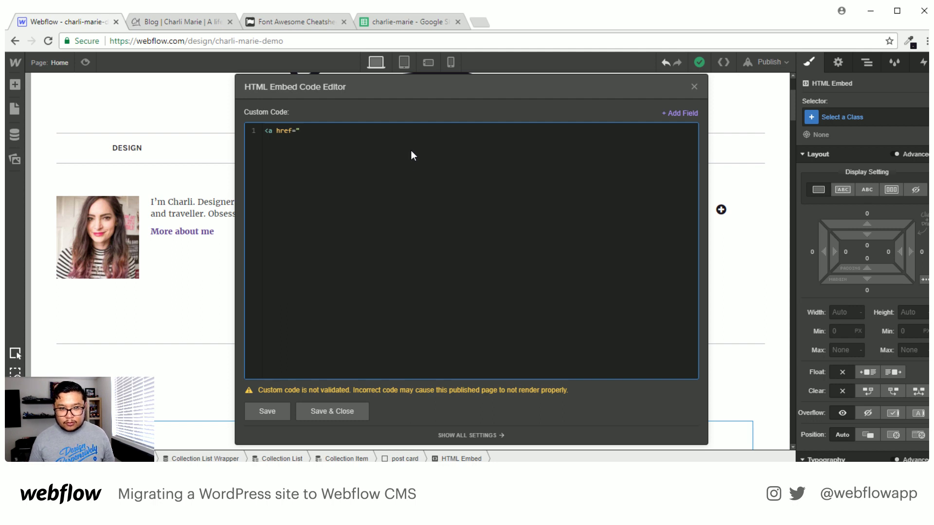
{"action": "type", "text": "http://"}
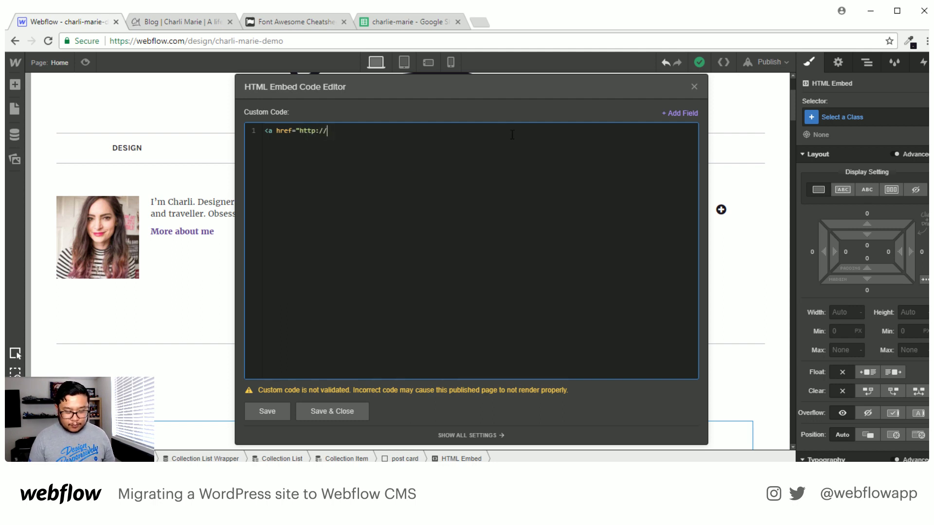
{"action": "type", "text": "charli-=ma"}
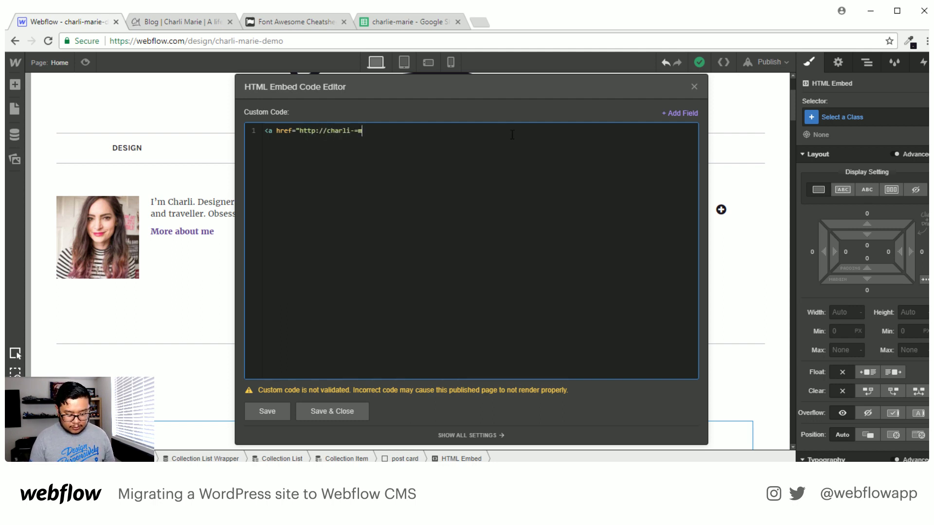
{"action": "key", "text": "BackSpace"}
{"action": "key", "text": "BackSpace"}
{"action": "key", "text": "BackSpace"}
{"action": "type", "text": "a"}
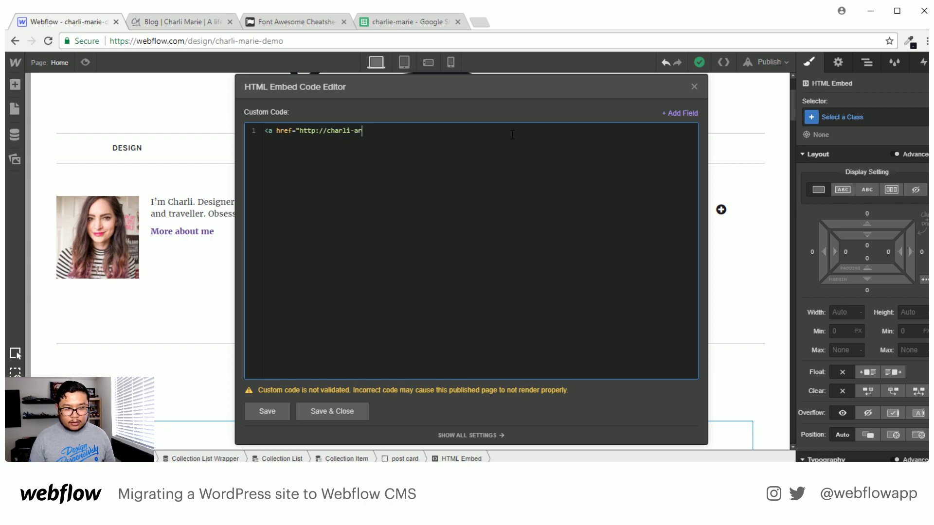
{"action": "key", "text": "BackSpace"}
{"action": "type", "text": "marie"}
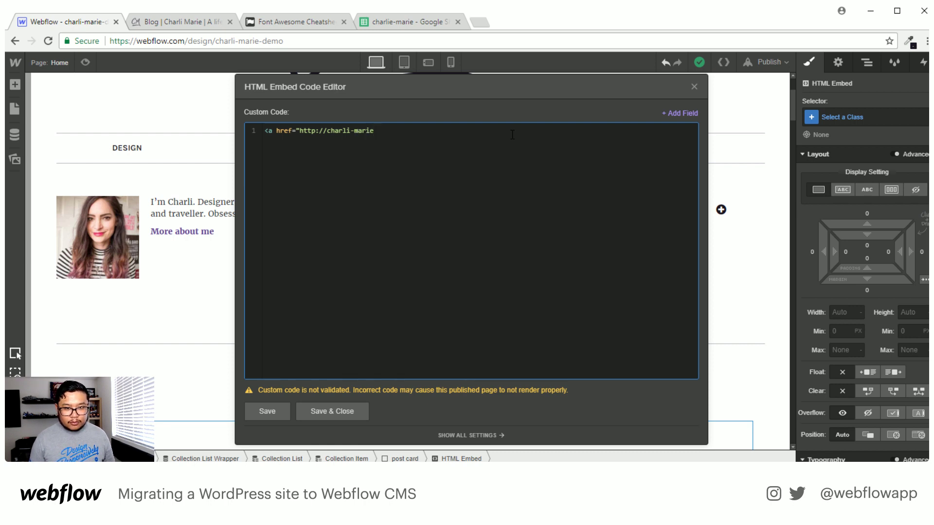
{"action": "type", "text": "-demo."}
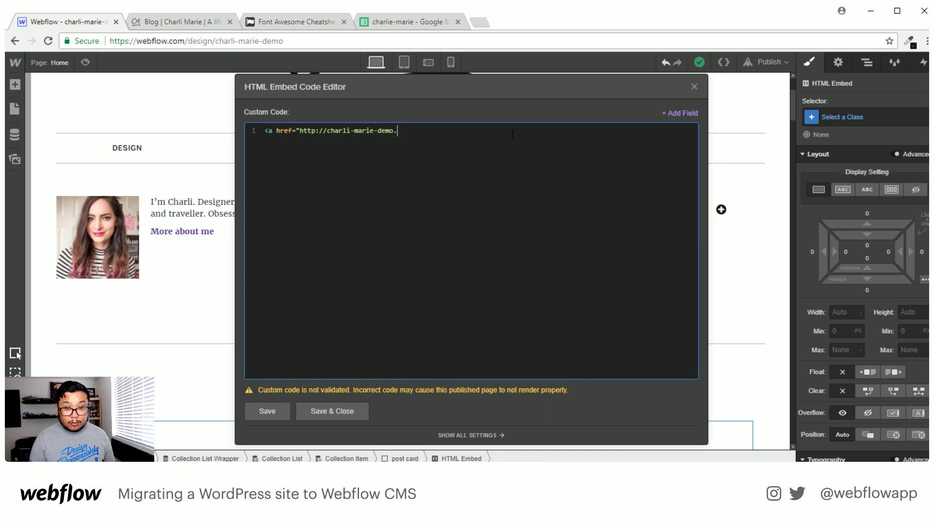
{"action": "type", "text": "webflow.io/"}
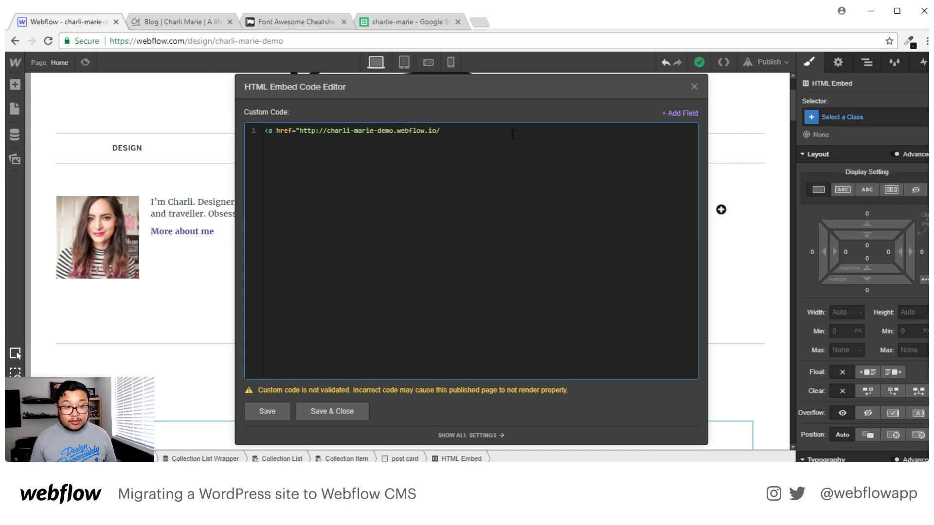
{"action": "type", "text": "post/"}
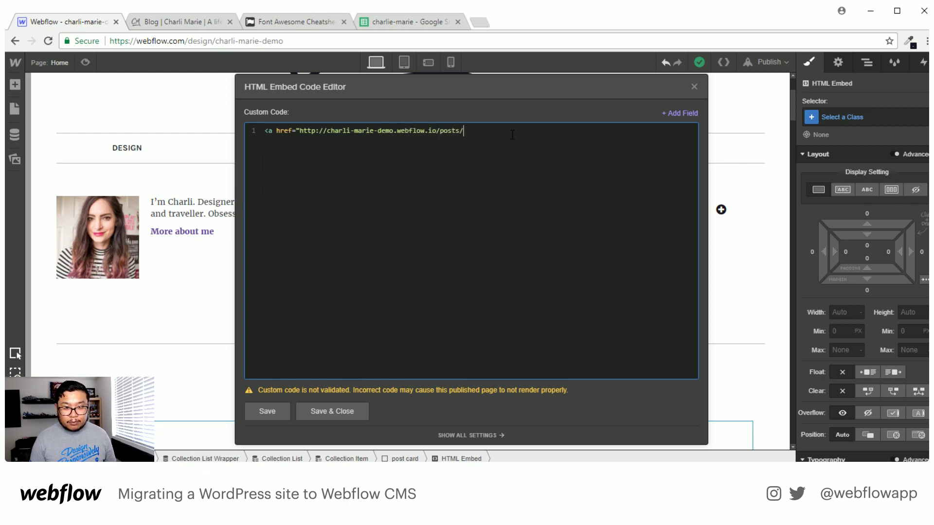
Insert the Slug field at the end of the link URL and close the opening link tag.
{"action": "left_click", "coordinate": [671, 113]}
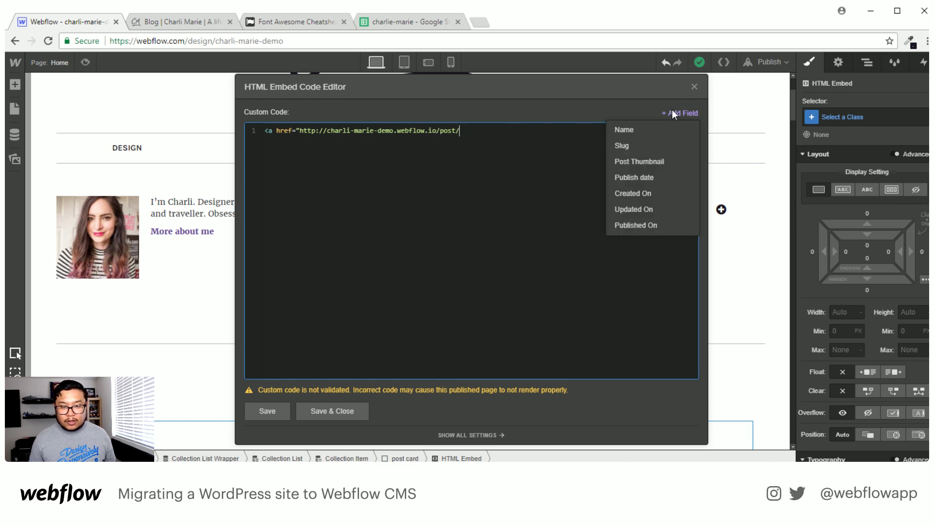
{"action": "left_click", "coordinate": [636, 148]}
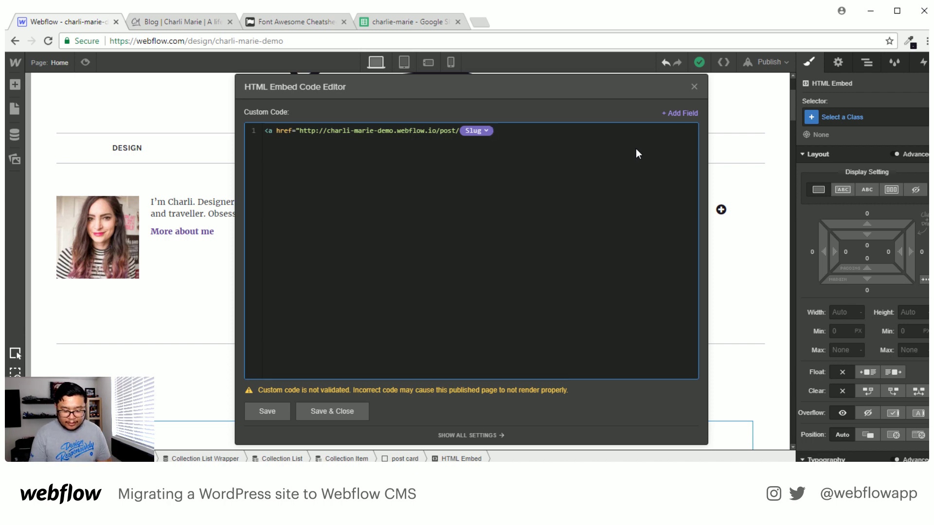
{"action": "type", "text": "\""}
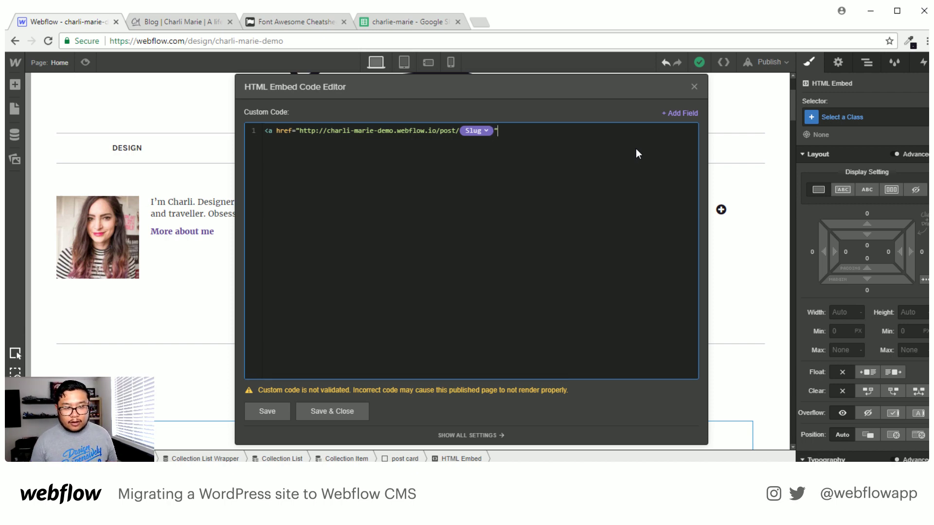
{"action": "type", "text": ">"}
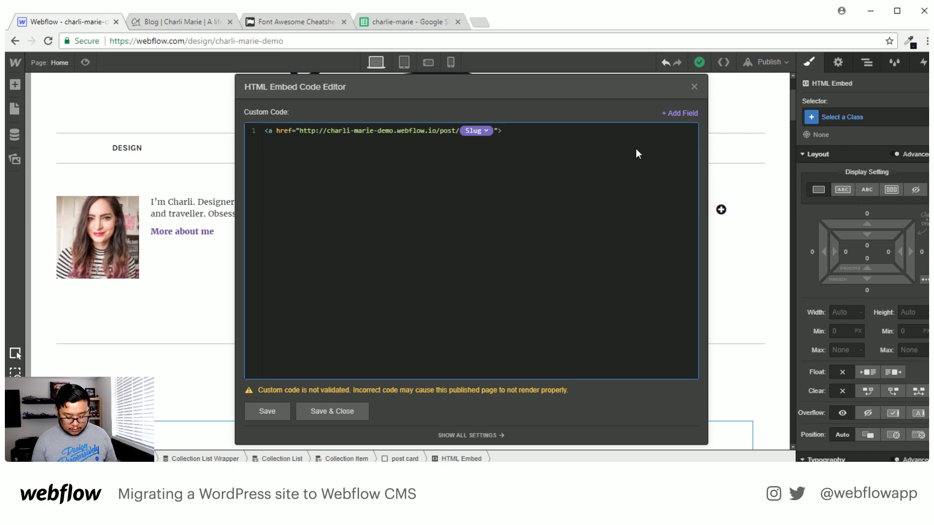
{"action": "type", "text": "<img src=\""}
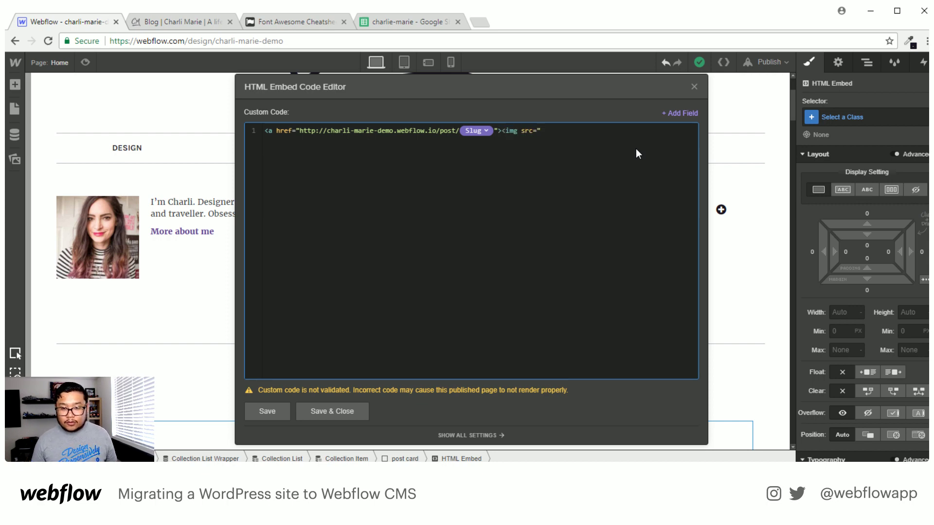
{"action": "type", "text": "http://"}
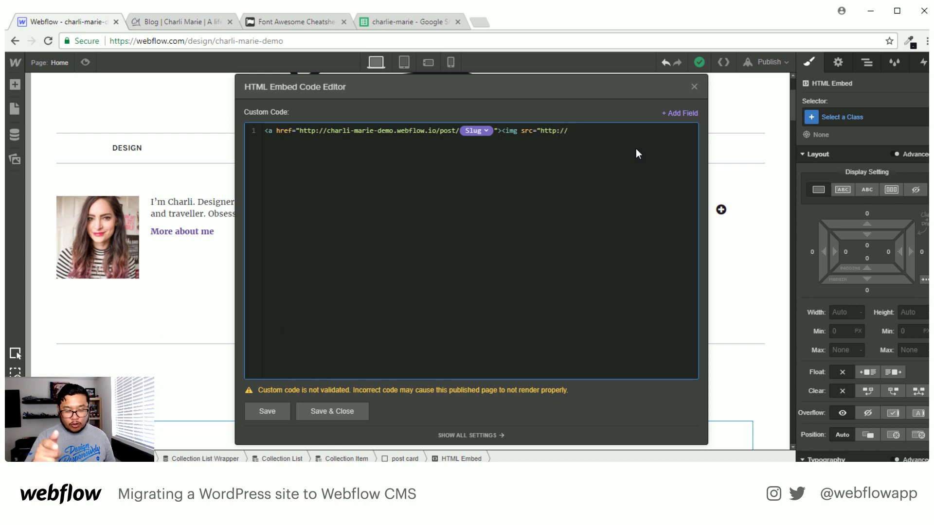
{"action": "type", "text": "charlie"}
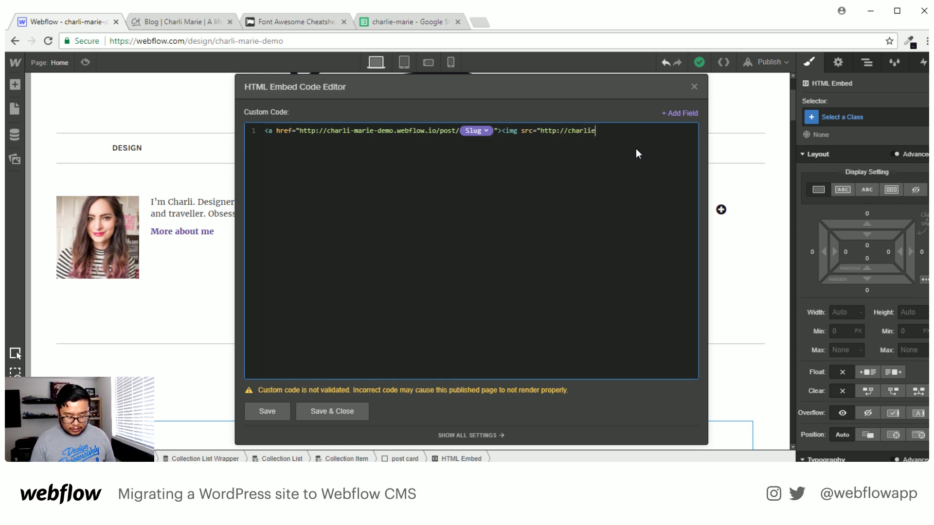
{"action": "type", "text": "marie.com/"}
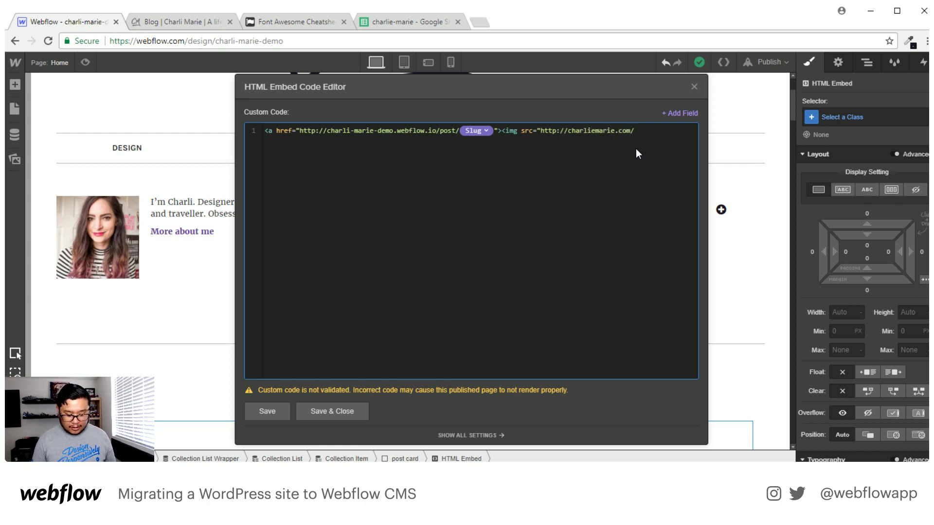
{"action": "type", "text": "wp-content/"}
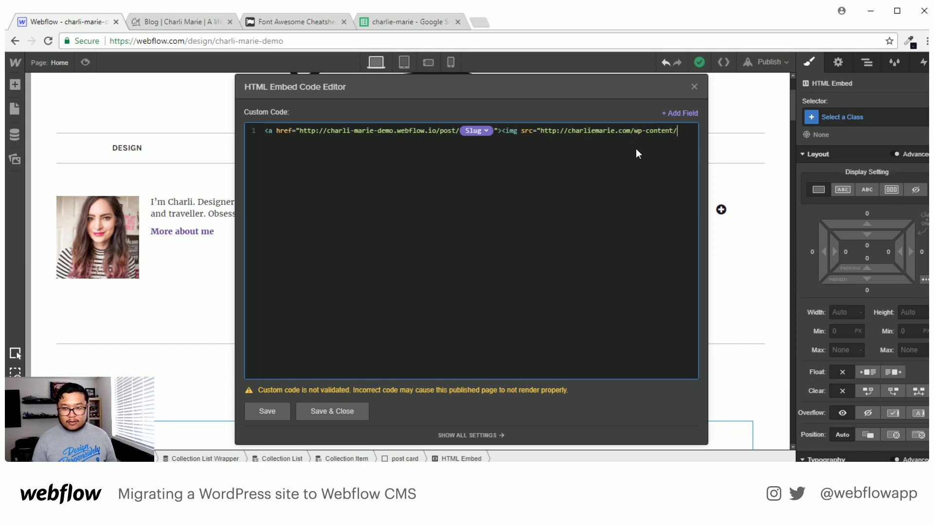
{"action": "type", "text": "uploads/"}
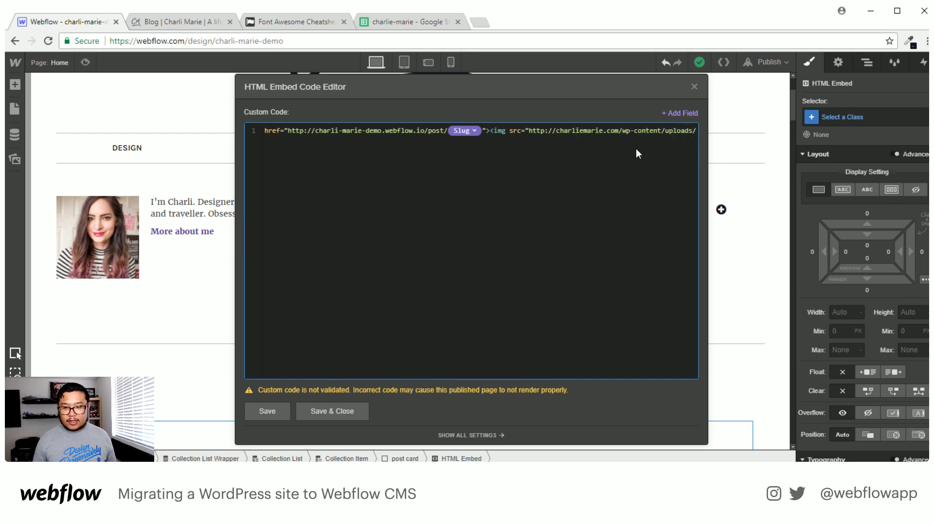
Append the Post Thumbnail field to the image source, close the image and link tags, and save the embed.
{"action": "left_click", "coordinate": [690, 113]}
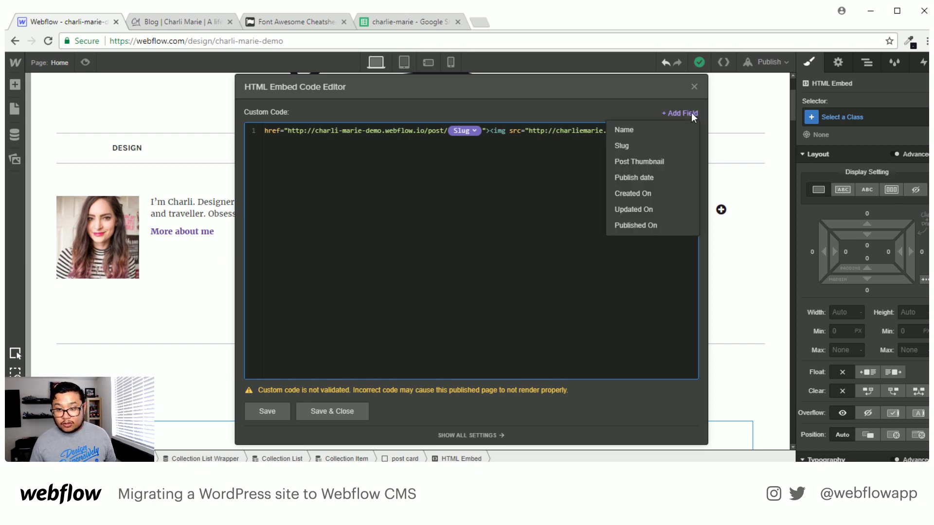
{"action": "left_click", "coordinate": [645, 163]}
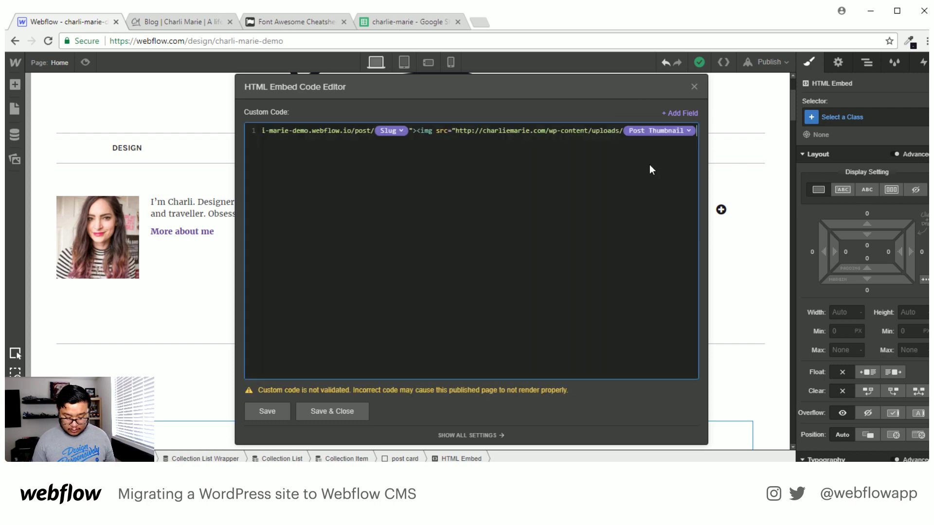
{"action": "type", "text": "\"></a>"}
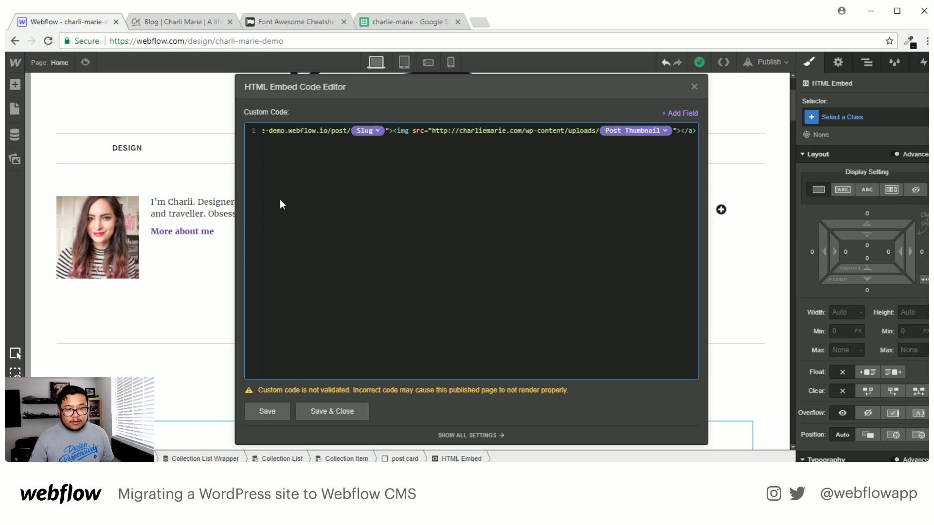
{"action": "left_click", "coordinate": [339, 413]}
{"action": "scroll", "coordinate": [355, 379], "scroll_direction": "down", "scroll_amount": 5}
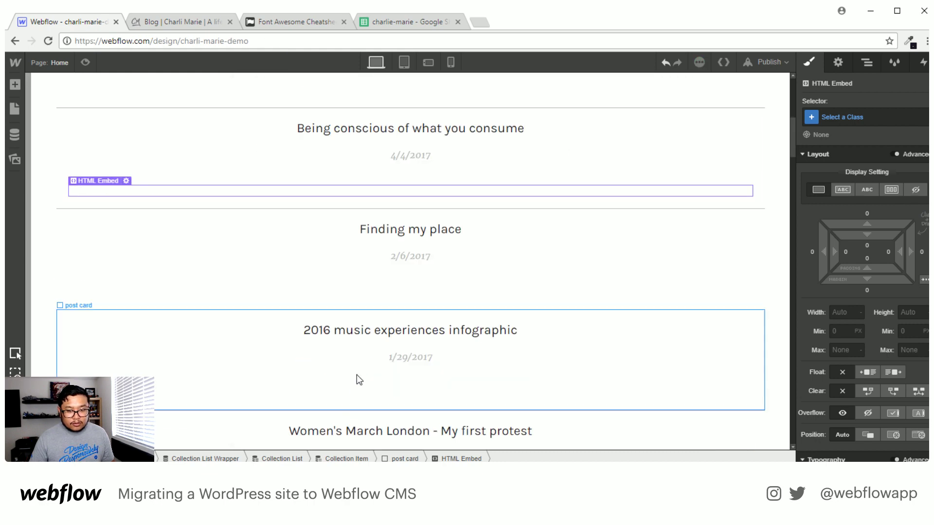
Reopen the embed code and inspect the first post's thumbnail on the original WordPress blog to compare the image URL.
{"action": "double_click", "coordinate": [228, 196]}
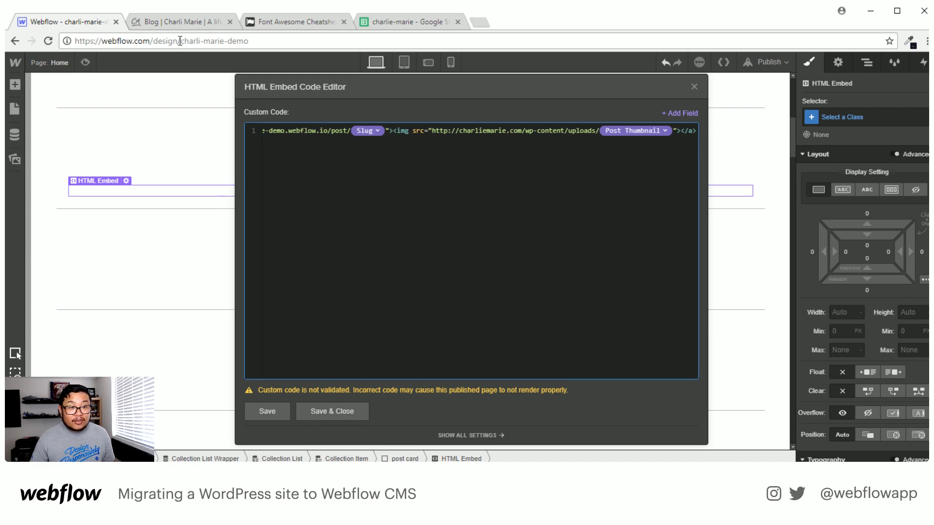
{"action": "left_click", "coordinate": [175, 21]}
{"action": "right_click", "coordinate": [241, 178]}
{"action": "left_click", "coordinate": [310, 372]}
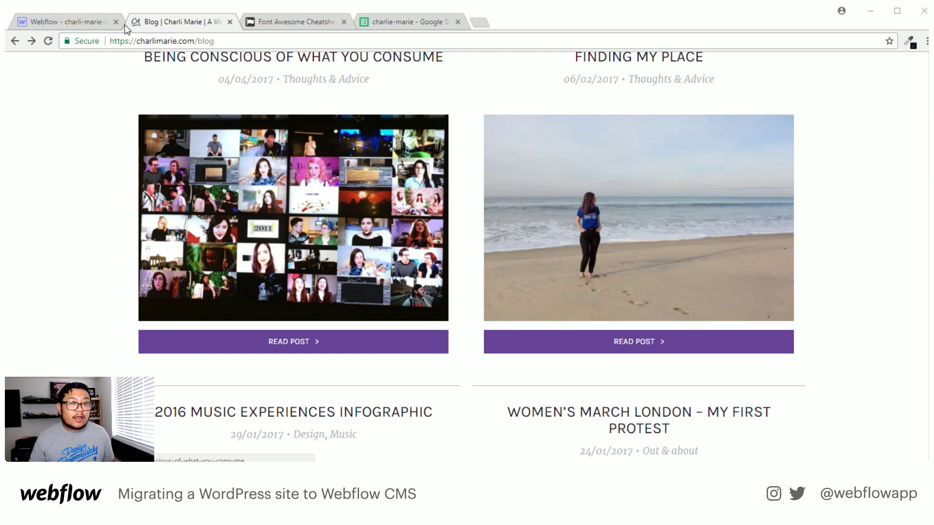
{"action": "left_click", "coordinate": [73, 21]}
Check the Post Thumbnail path of the "Being conscious of what you consume" post in the Blog Posts collection.
{"action": "key", "text": "Escape"}
{"action": "left_click", "coordinate": [15, 134]}
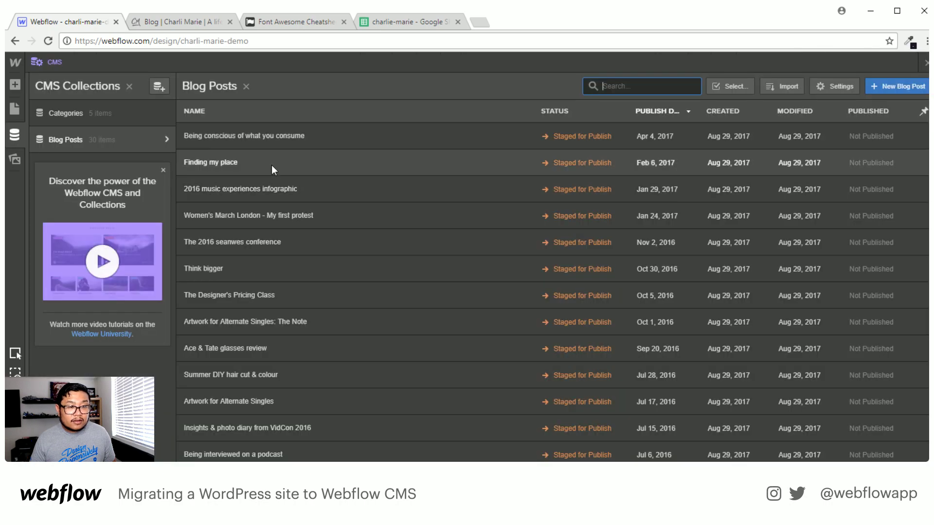
{"action": "left_click", "coordinate": [252, 144]}
{"action": "scroll", "coordinate": [434, 316], "scroll_direction": "down", "scroll_amount": 7}
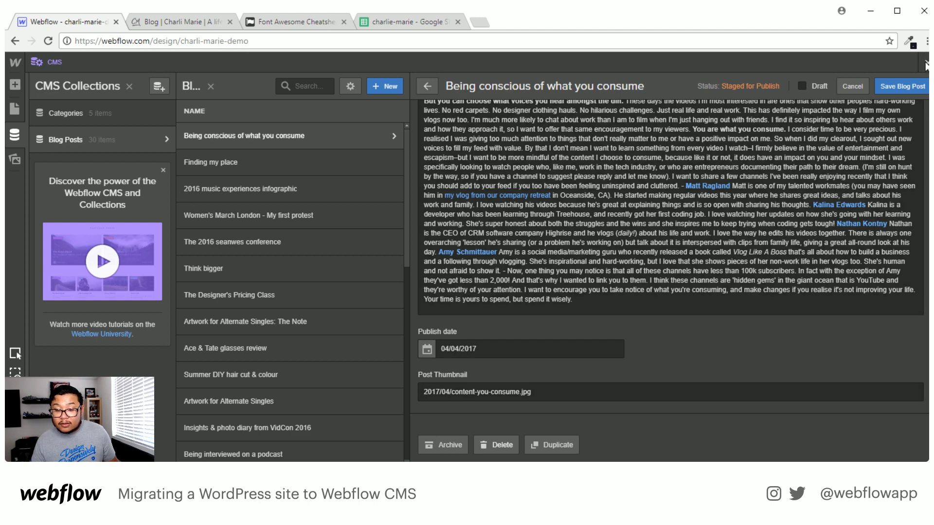
{"action": "key", "text": "Escape"}
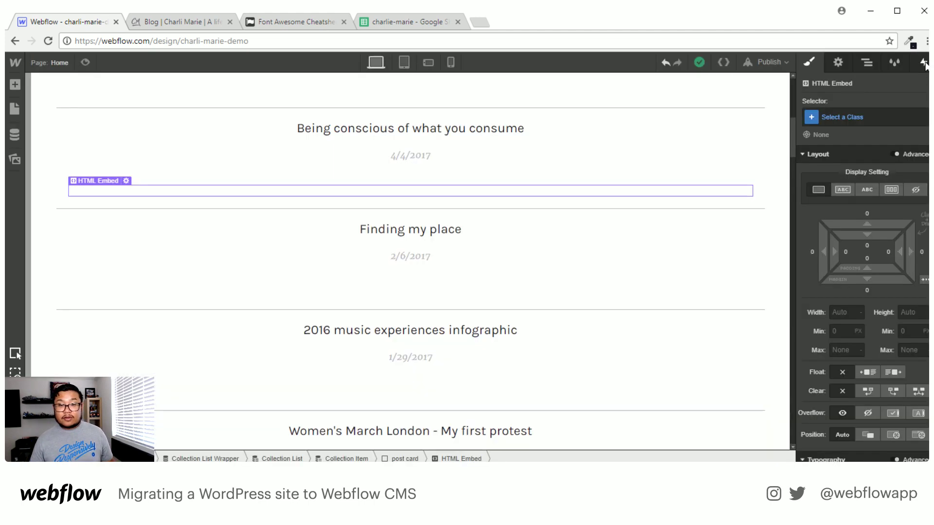
Change the image source in the HTML Embed code from http to https and save the embed.
{"action": "double_click", "coordinate": [241, 197]}
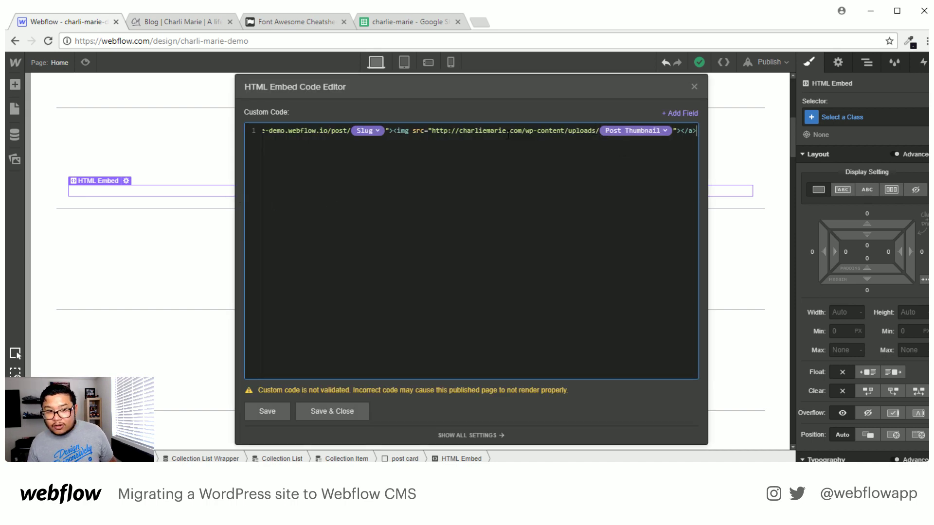
{"action": "left_click", "coordinate": [447, 132]}
{"action": "type", "text": "s"}
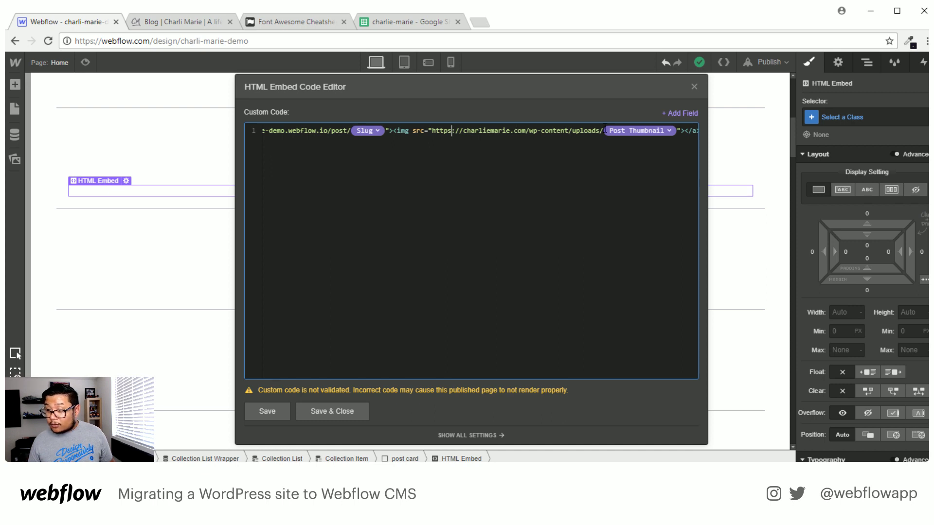
{"action": "left_click", "coordinate": [336, 412]}
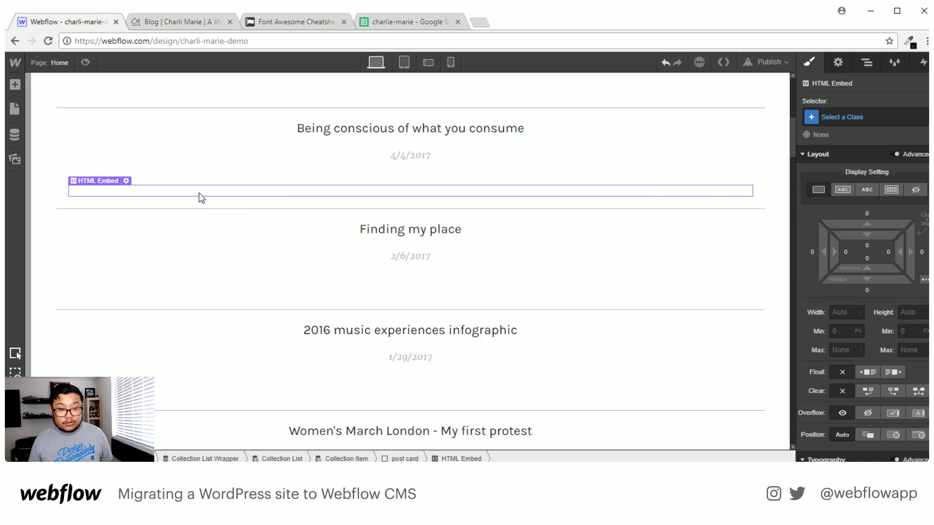
Preview the home page, then review the link and image source in the HTML Embed code of the post card.
{"action": "left_click", "coordinate": [86, 62]}
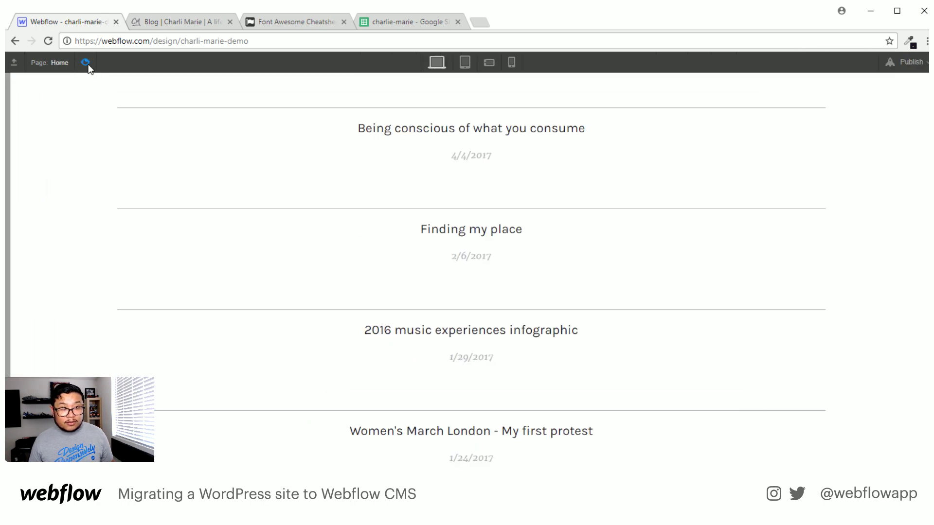
{"action": "left_click", "coordinate": [86, 62]}
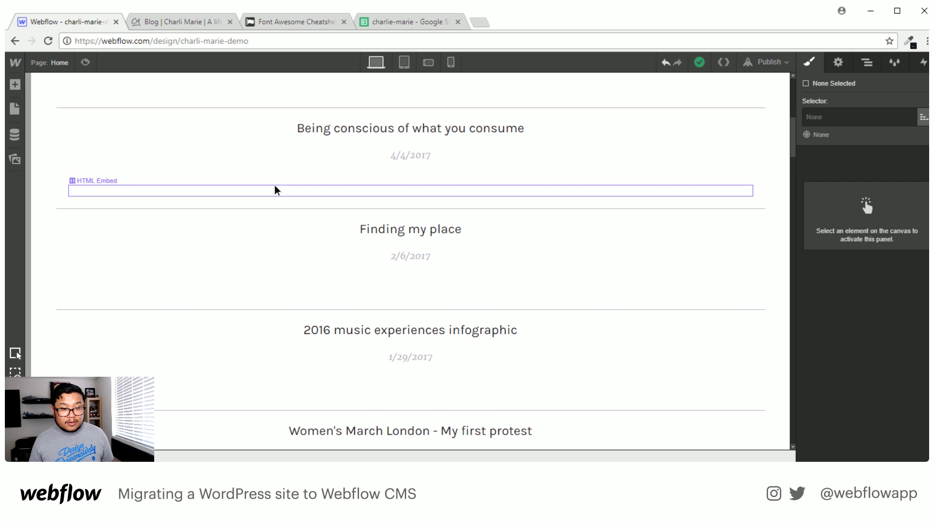
{"action": "double_click", "coordinate": [274, 188]}
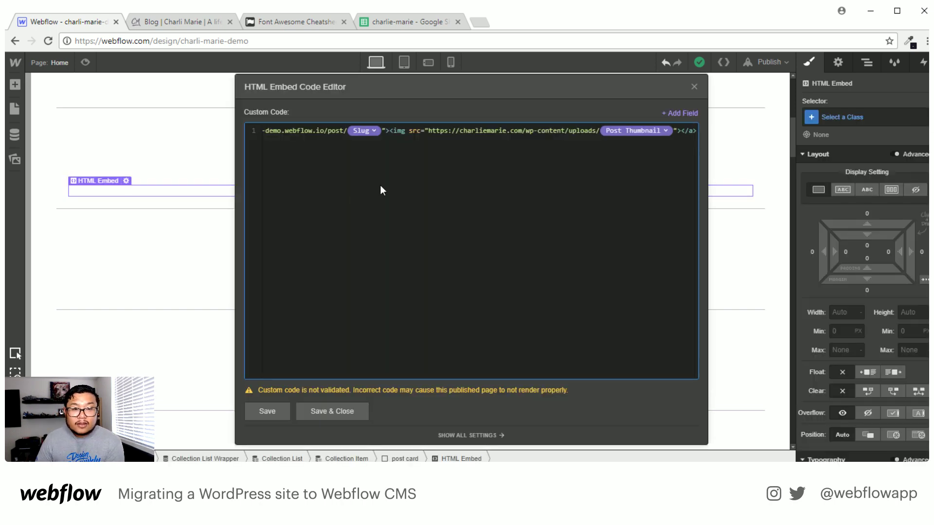
{"action": "scroll", "coordinate": [381, 186], "scroll_direction": "left", "scroll_amount": 5}
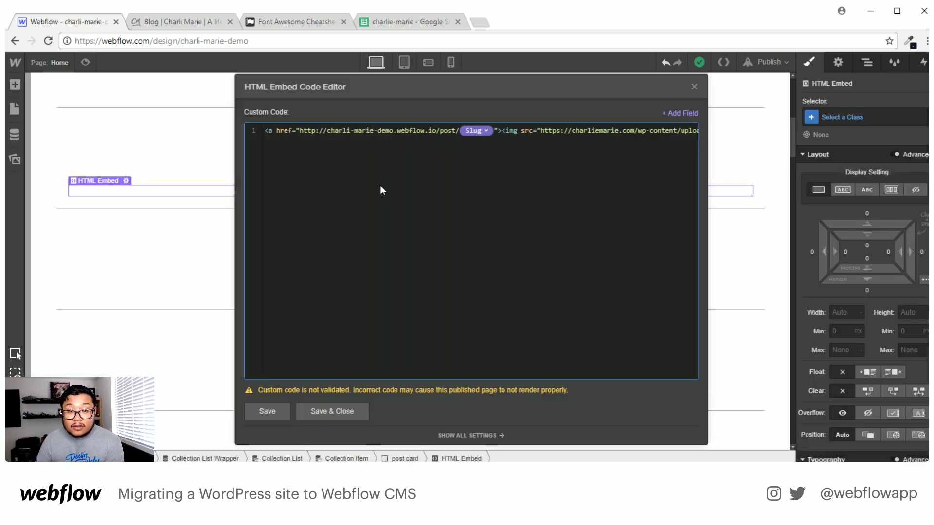
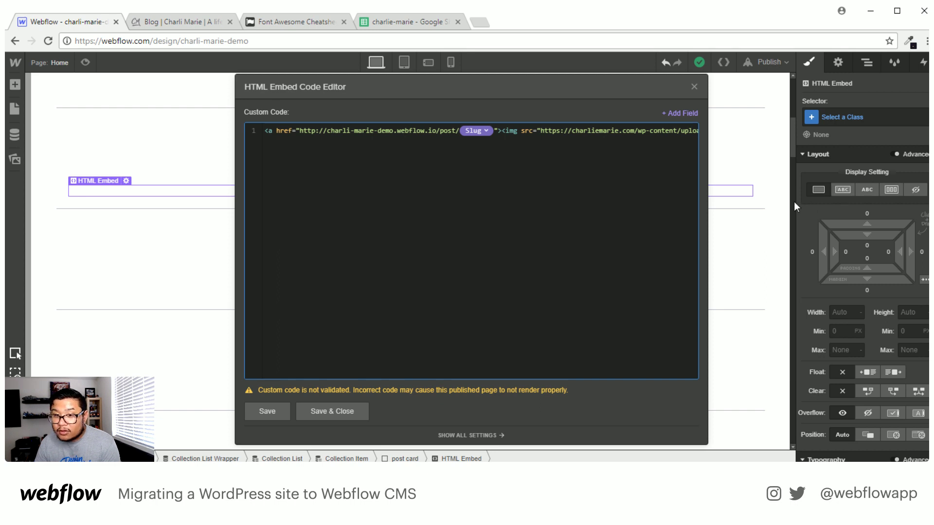
{"action": "left_click_drag", "start_coordinate": [557, 130], "coordinate": [712, 137]}
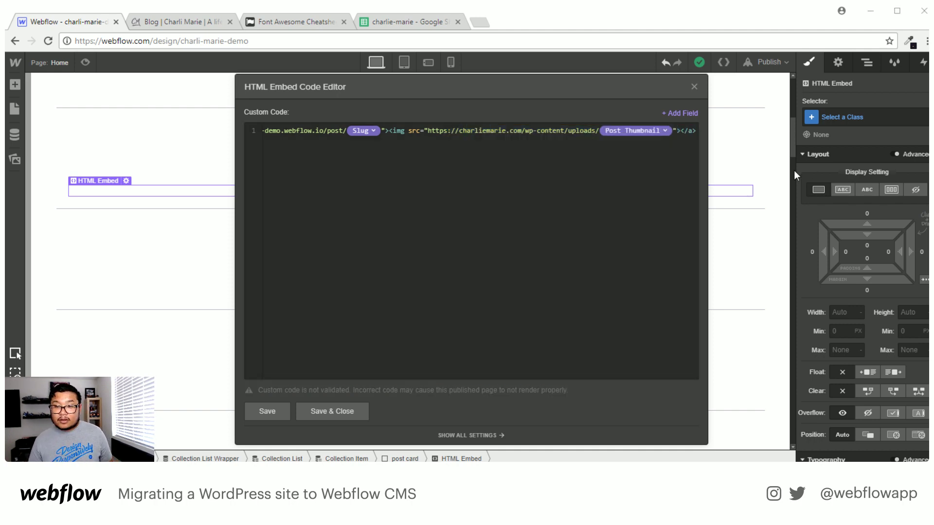
{"action": "left_click", "coordinate": [528, 220]}
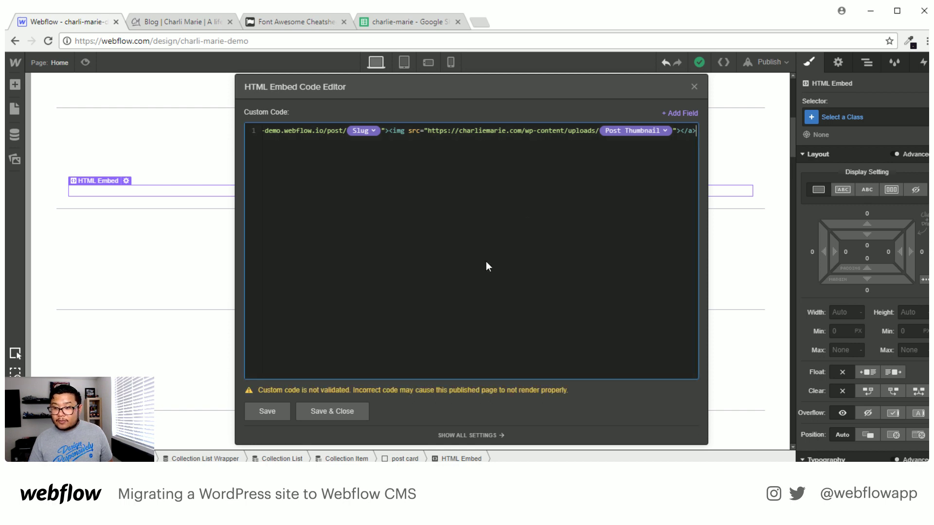
{"action": "left_click", "coordinate": [334, 409]}
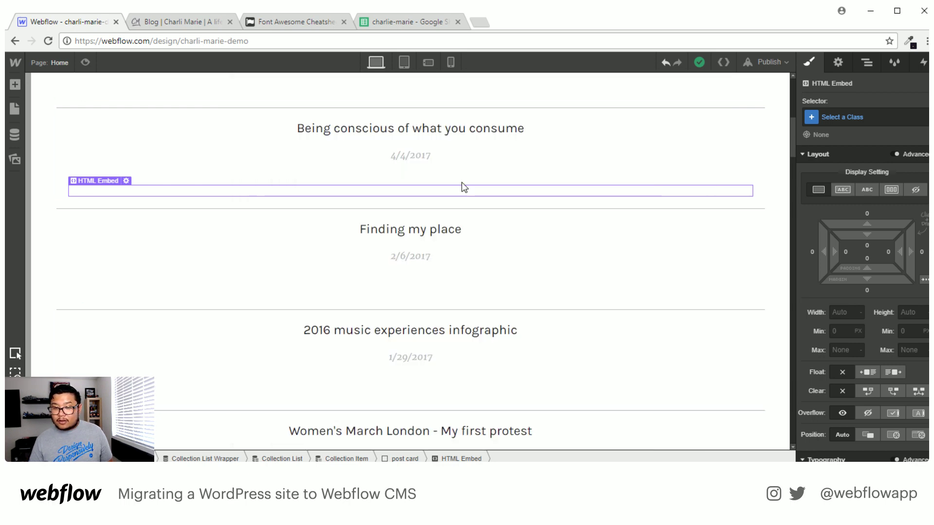
Open the first post's thumbnail from the original blog in a new tab and examine its address up to wp-content/uploads.
{"action": "left_click", "coordinate": [199, 22]}
{"action": "right_click", "coordinate": [237, 206]}
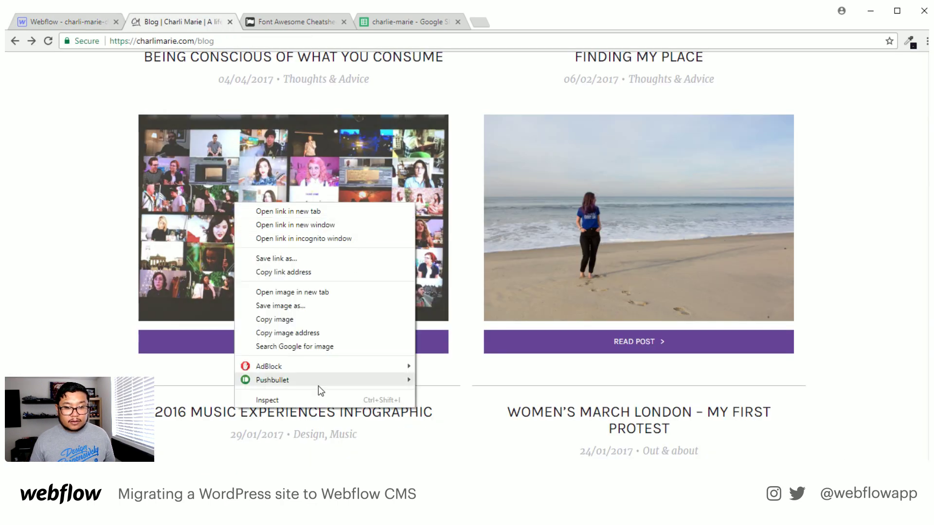
{"action": "left_click", "coordinate": [368, 333]}
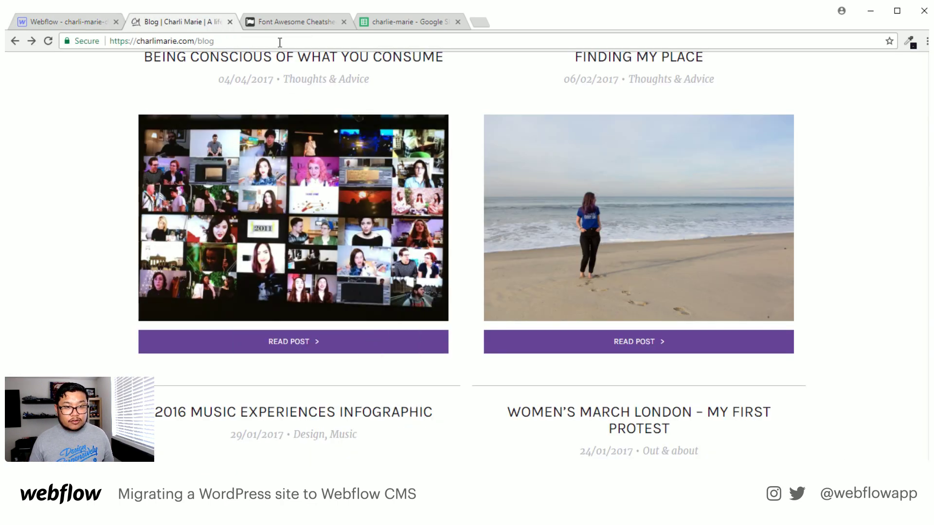
{"action": "left_click", "coordinate": [480, 22]}
{"action": "type", "text": "https://charlimarie.com/wp-content/uploads/2017/04/content-you-consume.jpg"}
{"action": "key", "text": "Return"}
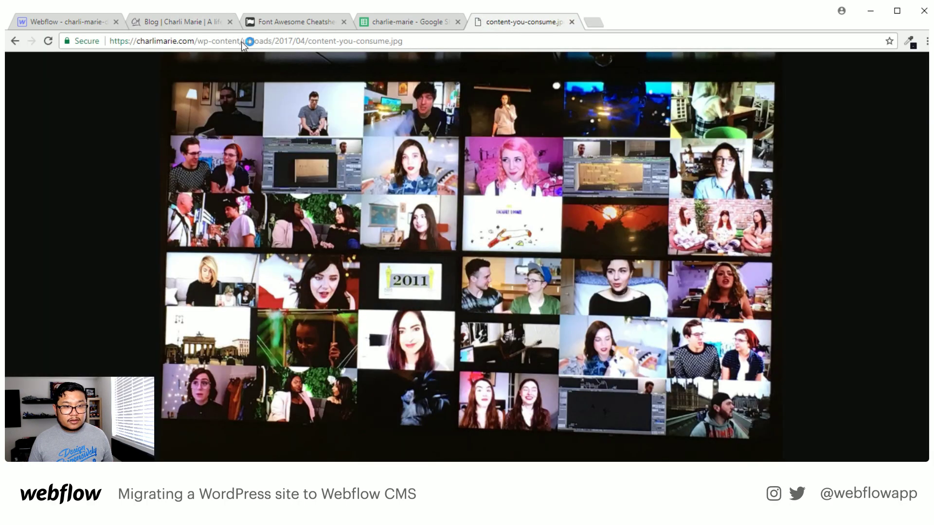
{"action": "left_click", "coordinate": [243, 41]}
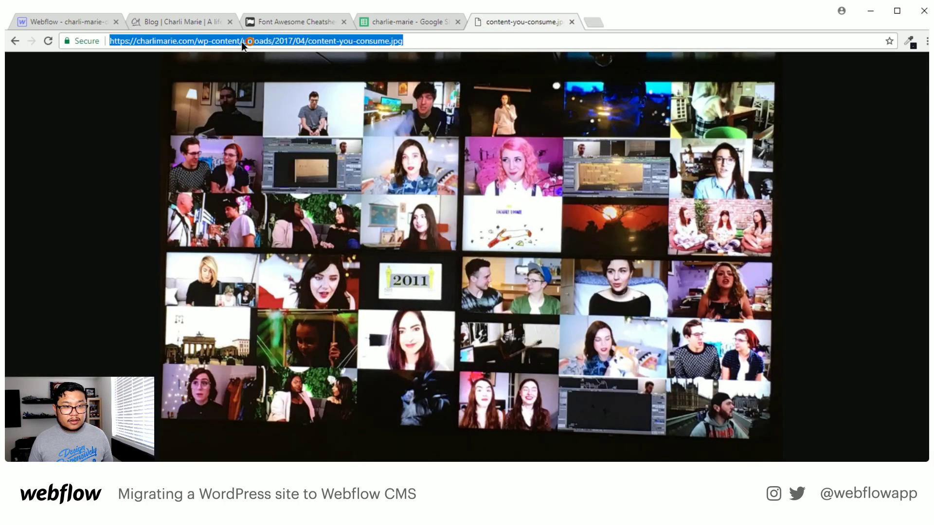
{"action": "left_click", "coordinate": [264, 40]}
{"action": "left_click_drag", "start_coordinate": [273, 41], "coordinate": [92, 34]}
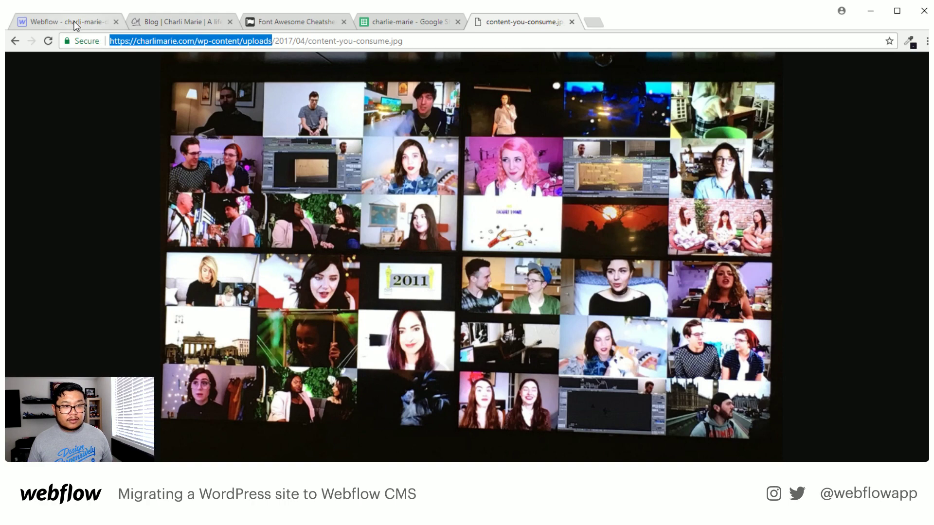
Correct the image source domain in the HTML Embed code to charlimarie.com and save the embed.
{"action": "left_click", "coordinate": [73, 22]}
{"action": "double_click", "coordinate": [130, 189]}
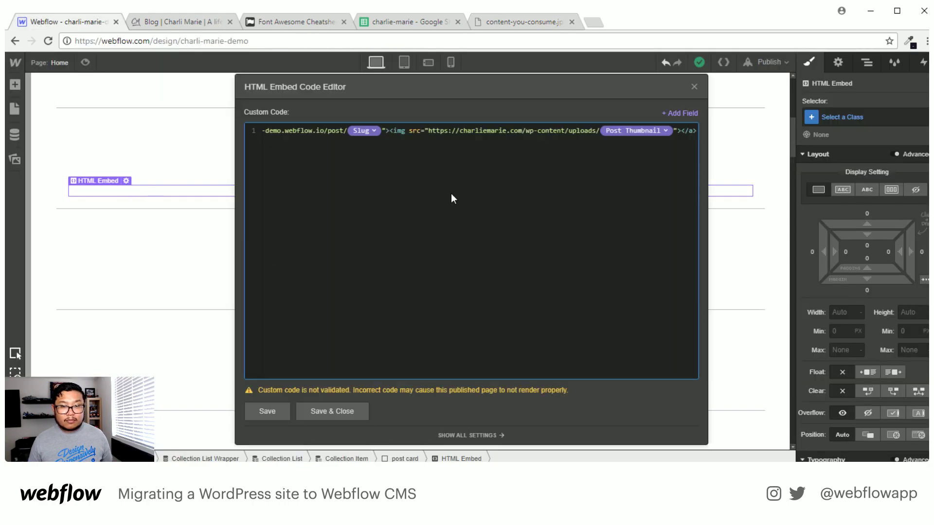
{"action": "left_click", "coordinate": [486, 130]}
{"action": "key", "text": "BackSpace"}
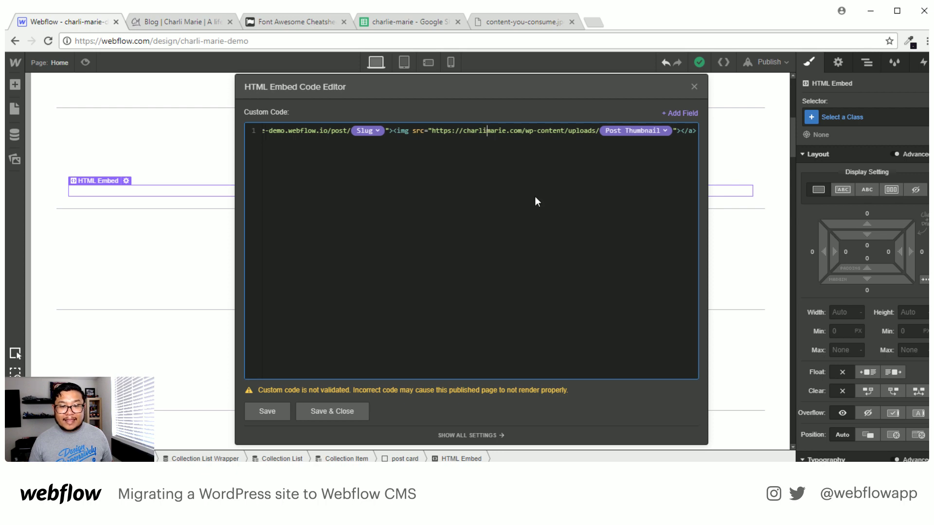
{"action": "left_click", "coordinate": [348, 411]}
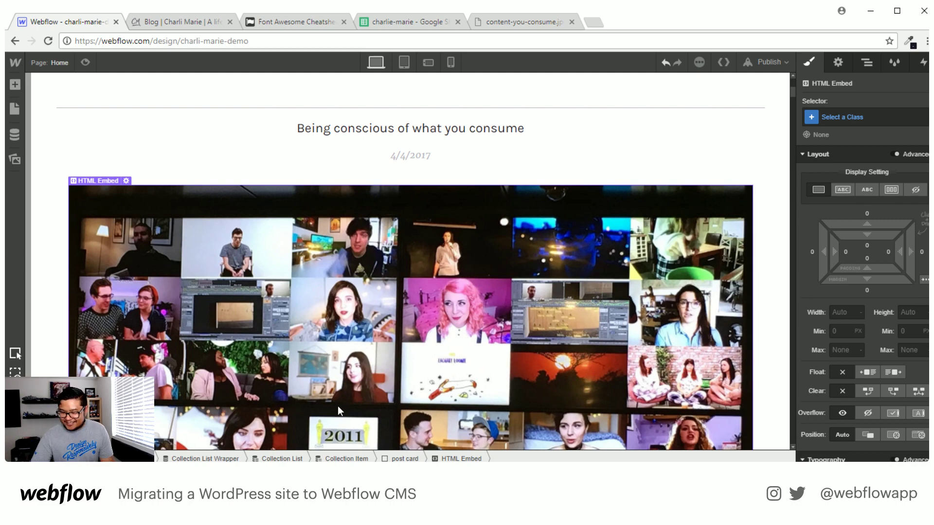
Look over the embedded thumbnails in the home page post cards and briefly view the charlie-marie spreadsheet.
{"action": "scroll", "coordinate": [421, 253], "scroll_direction": "down", "scroll_amount": 3}
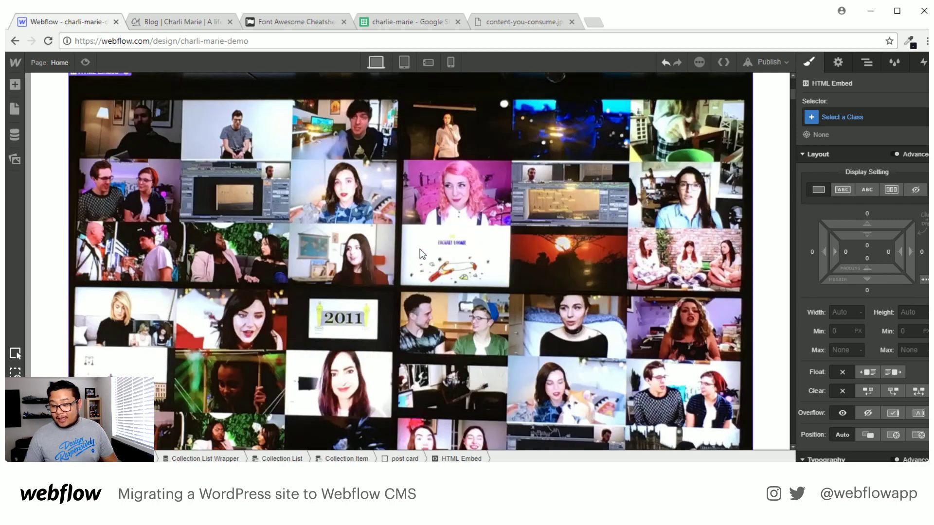
{"action": "scroll", "coordinate": [420, 249], "scroll_direction": "up", "scroll_amount": 6}
{"action": "scroll", "coordinate": [420, 249], "scroll_direction": "down", "scroll_amount": 3}
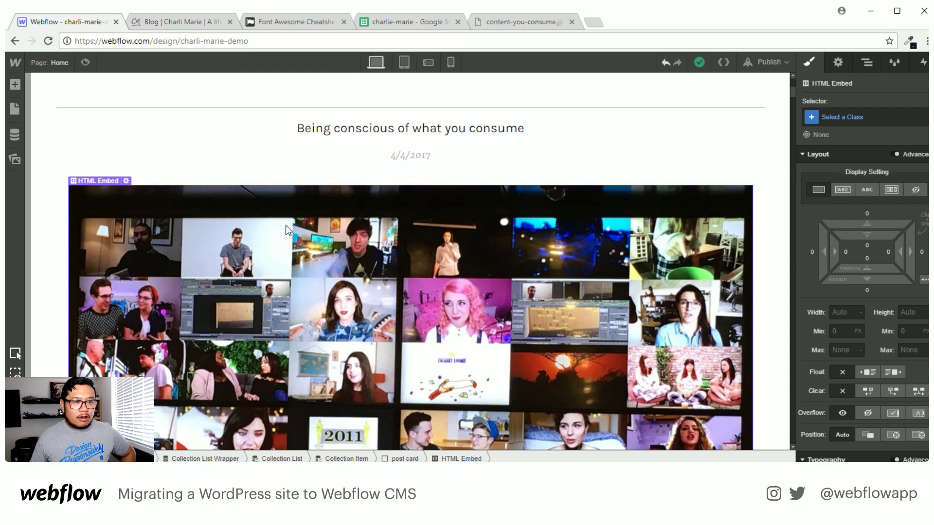
{"action": "scroll", "coordinate": [285, 225], "scroll_direction": "up", "scroll_amount": 10}
{"action": "scroll", "coordinate": [277, 210], "scroll_direction": "down", "scroll_amount": 10}
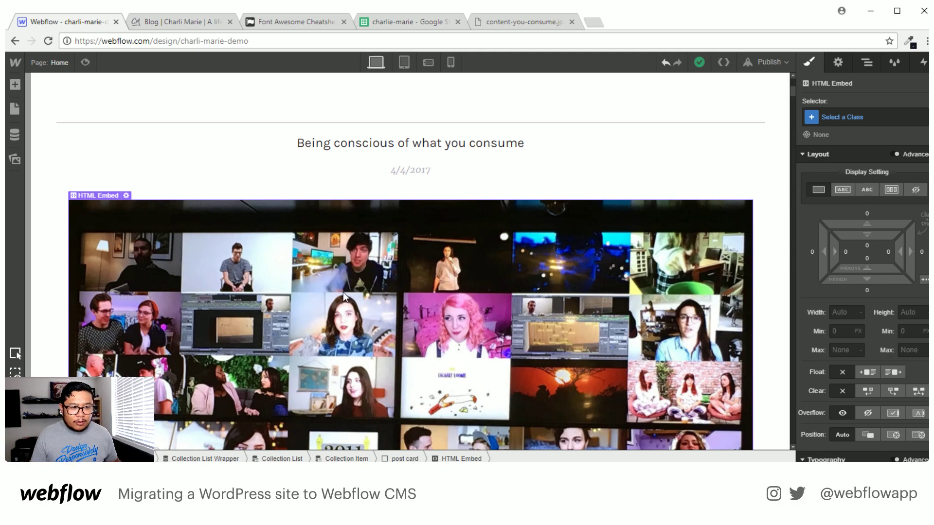
{"action": "scroll", "coordinate": [343, 292], "scroll_direction": "down", "scroll_amount": 3}
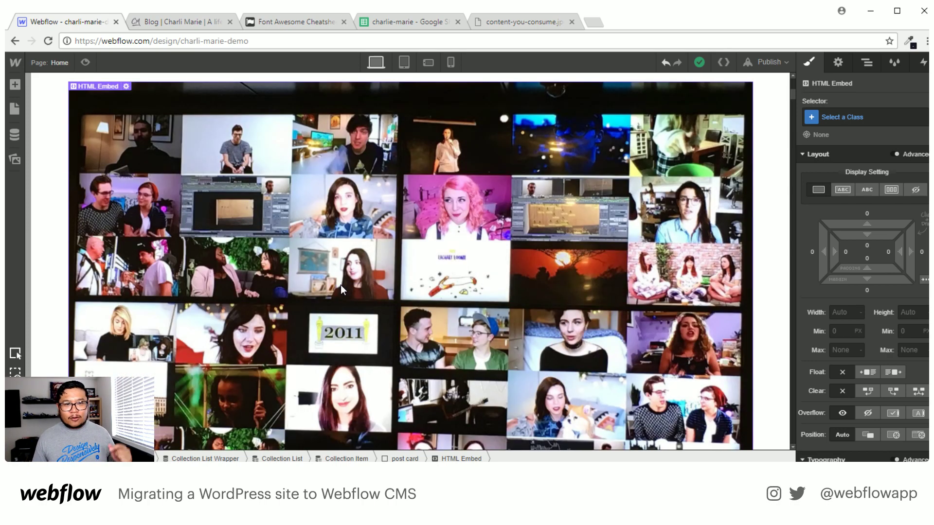
{"action": "left_click", "coordinate": [401, 22]}
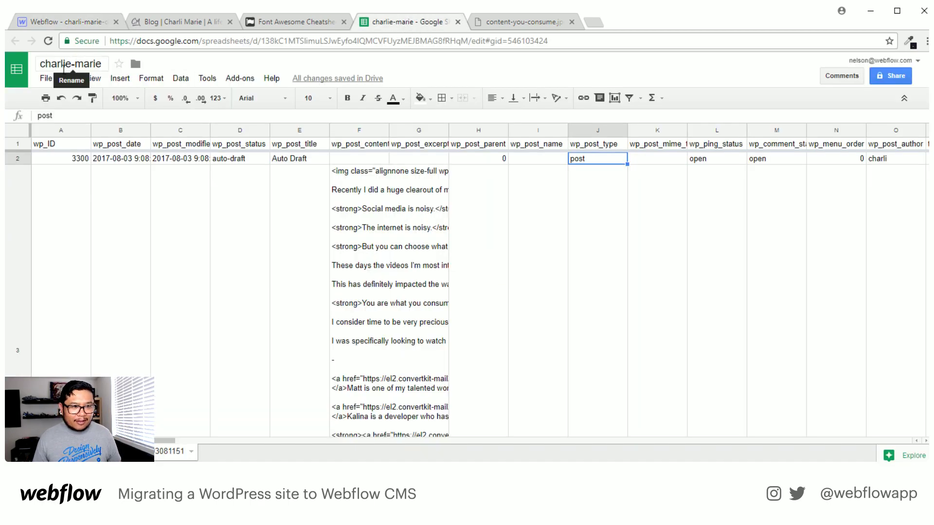
{"action": "left_click", "coordinate": [73, 23]}
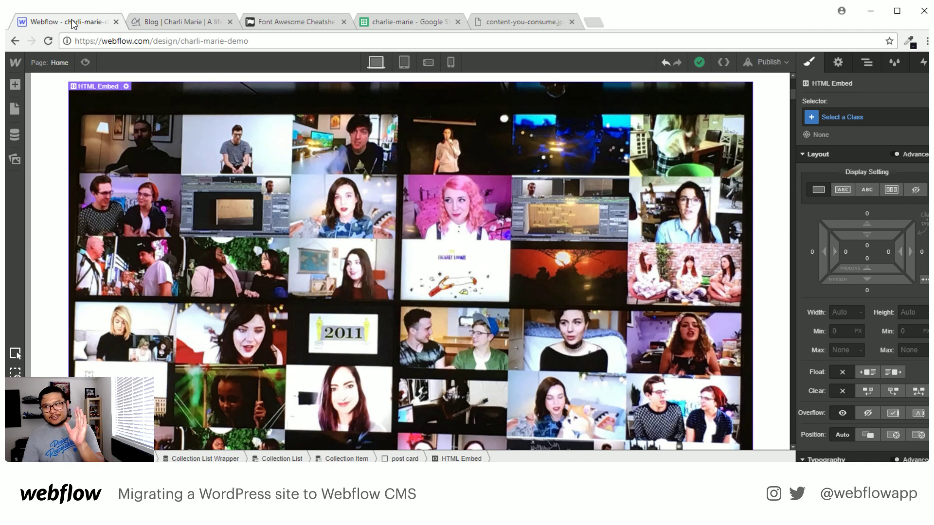
Add a button below the thumbnail embed in the post card and link it to the Current Blog Post page.
{"action": "scroll", "coordinate": [135, 218], "scroll_direction": "up", "scroll_amount": 3}
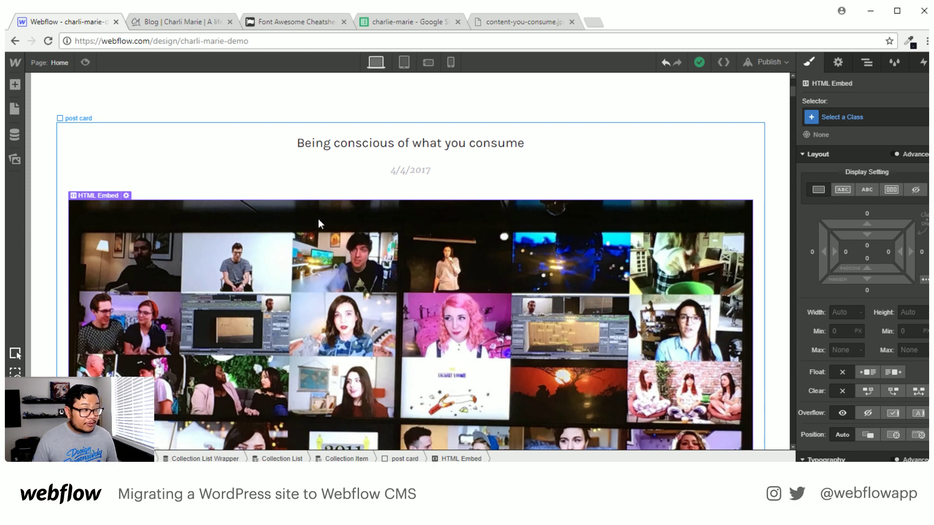
{"action": "scroll", "coordinate": [288, 320], "scroll_direction": "down", "scroll_amount": 6}
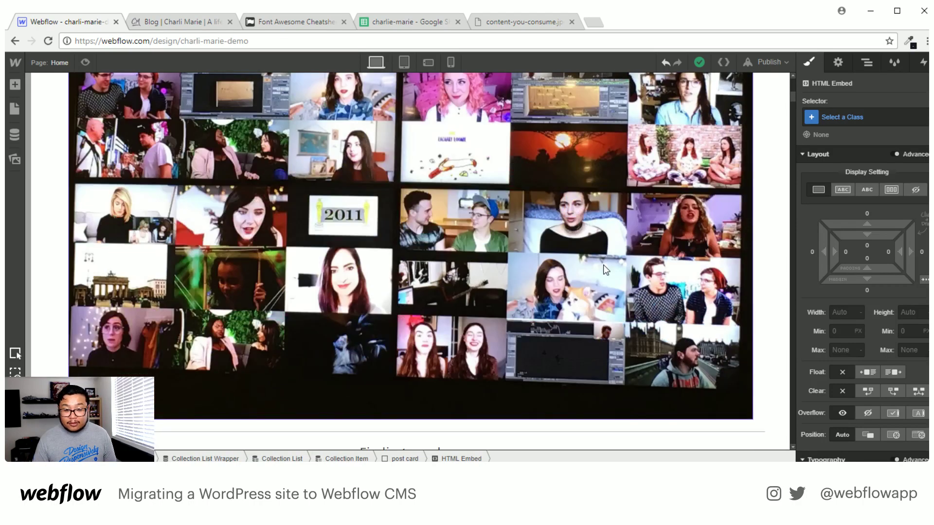
{"action": "key", "text": "a"}
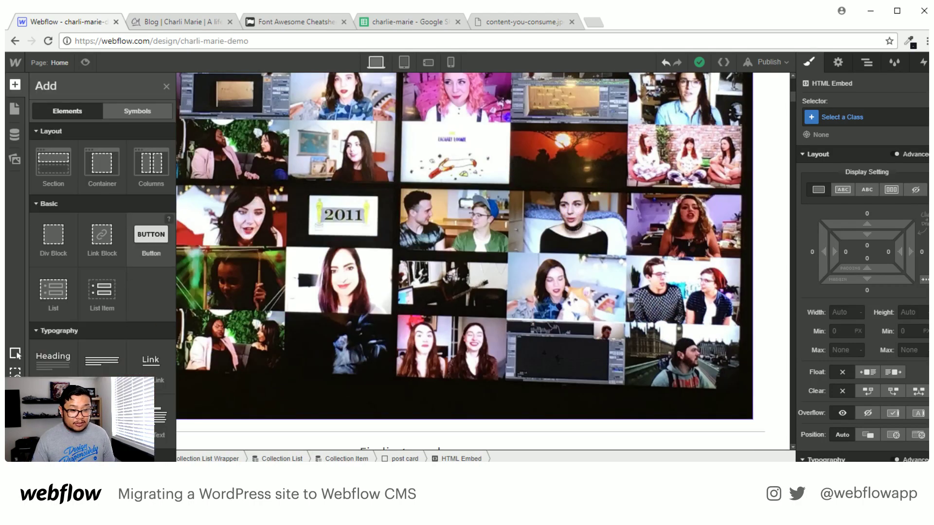
{"action": "left_click", "coordinate": [151, 238]}
{"action": "scroll", "coordinate": [296, 349], "scroll_direction": "down", "scroll_amount": 3}
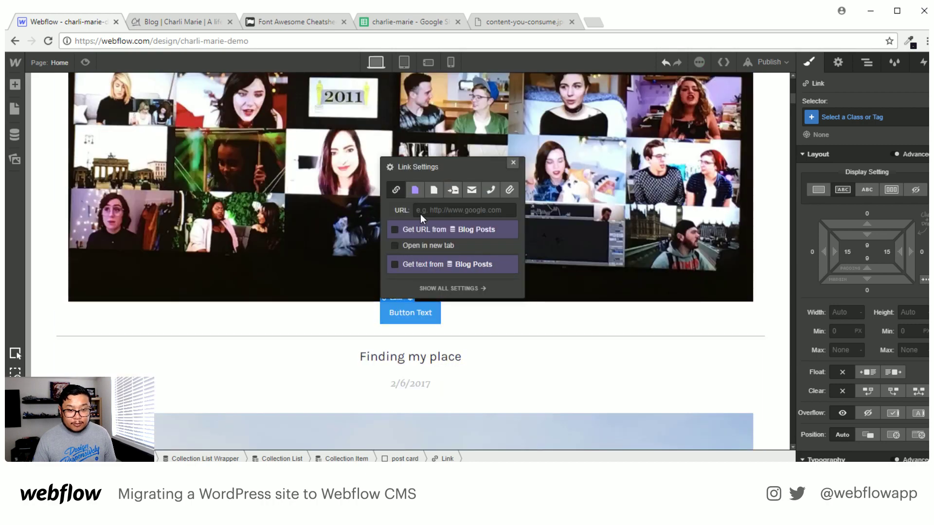
{"action": "left_click", "coordinate": [422, 229]}
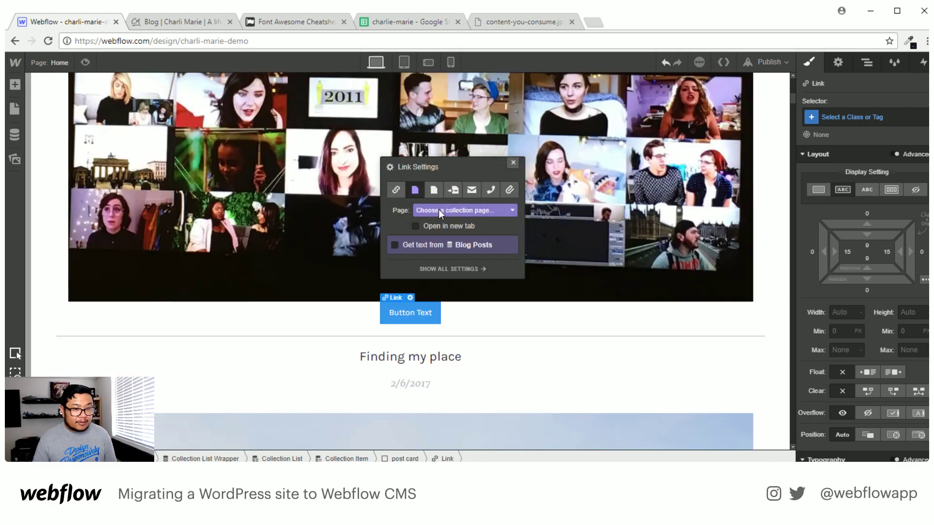
{"action": "left_click", "coordinate": [439, 209]}
{"action": "left_click", "coordinate": [445, 229]}
{"action": "left_click", "coordinate": [436, 244]}
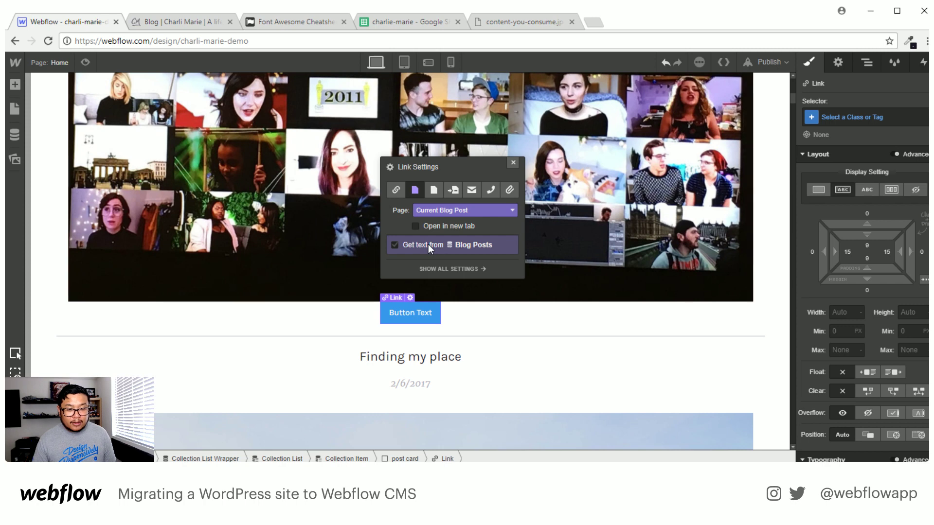
{"action": "left_click", "coordinate": [514, 163]}
Replace the new button's text with "Read Post >".
{"action": "double_click", "coordinate": [407, 313]}
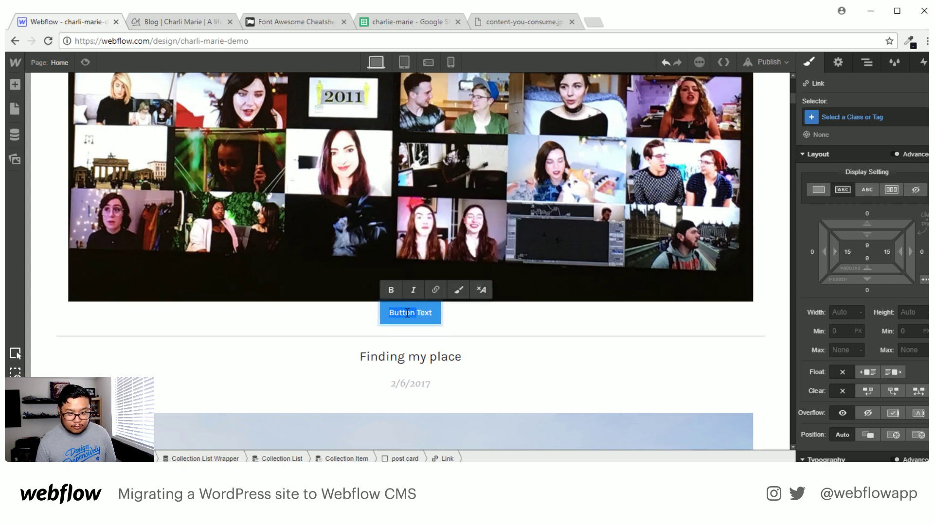
{"action": "key", "text": "ctrl+a"}
{"action": "type", "text": "Read"}
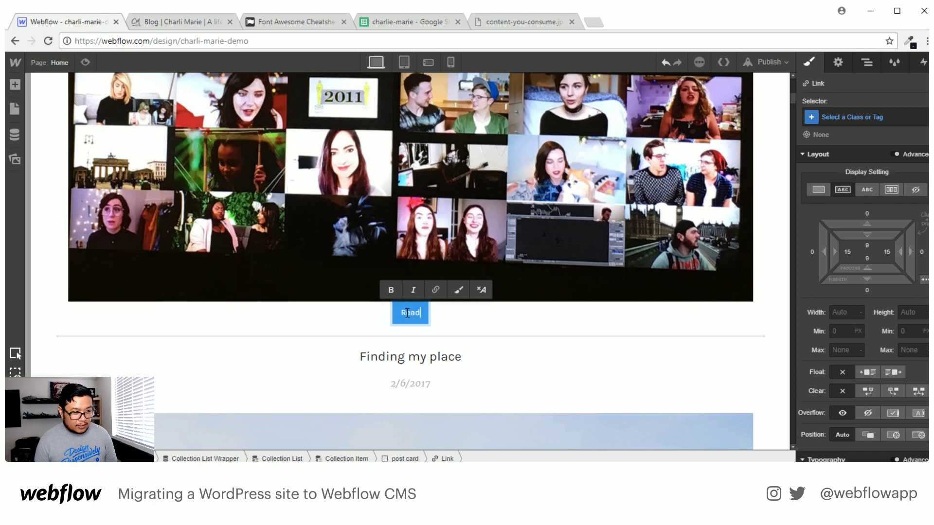
{"action": "type", "text": " Post >"}
{"action": "key", "text": "Escape"}
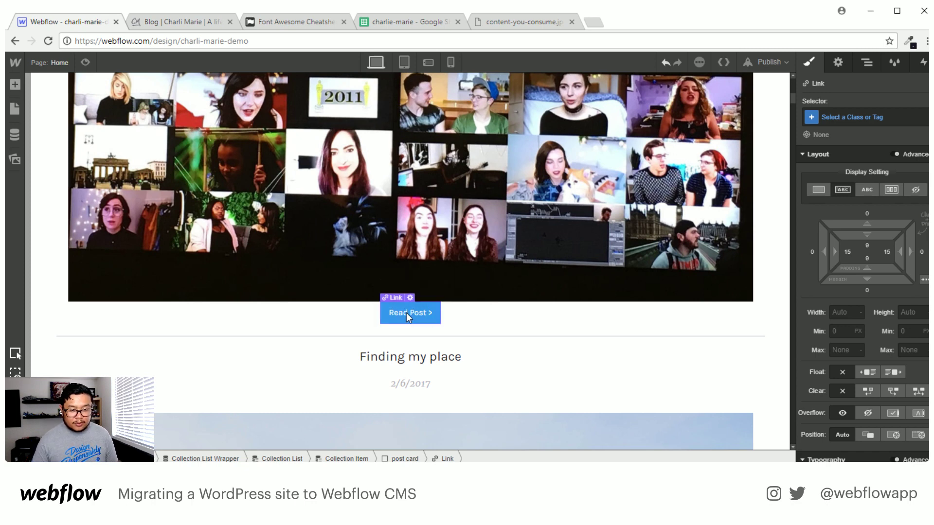
Set the Read Post button's display to block and add a top margin separating it from the thumbnail.
{"action": "left_click", "coordinate": [875, 116]}
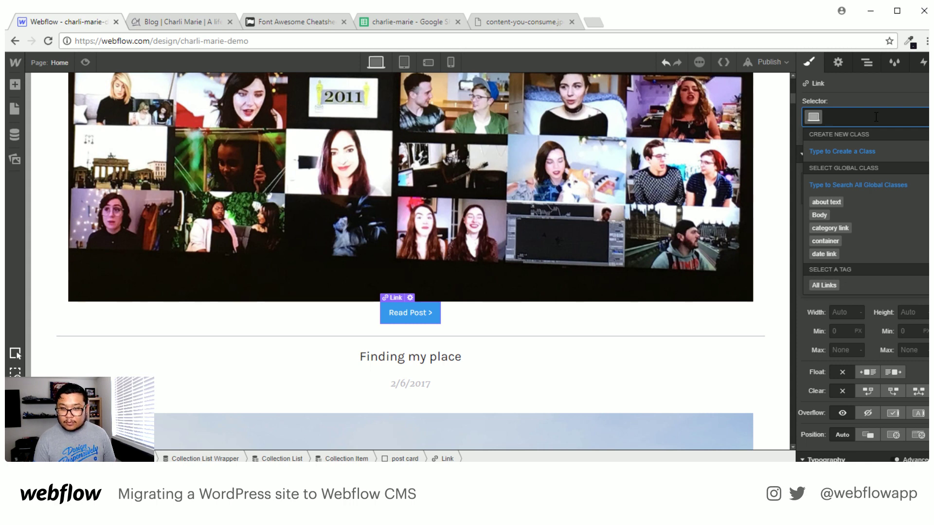
{"action": "key", "text": "Escape"}
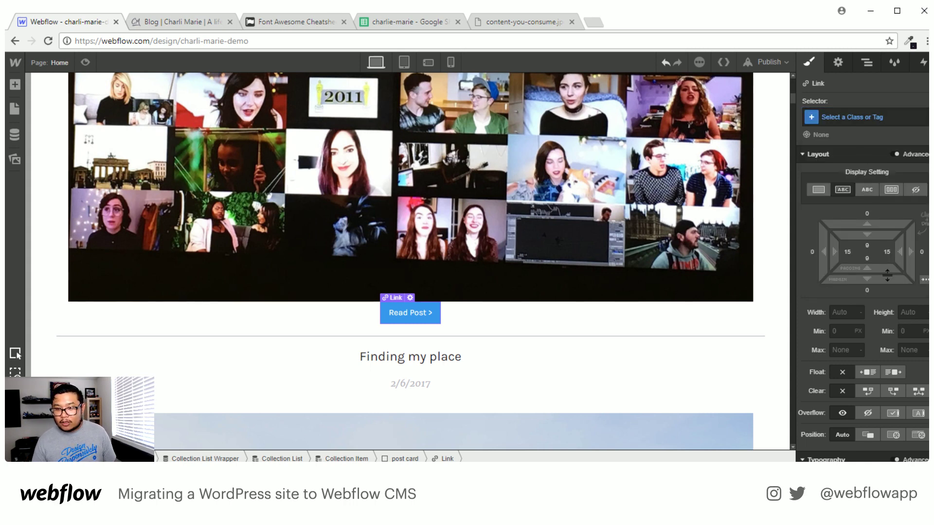
{"action": "left_click", "coordinate": [825, 190]}
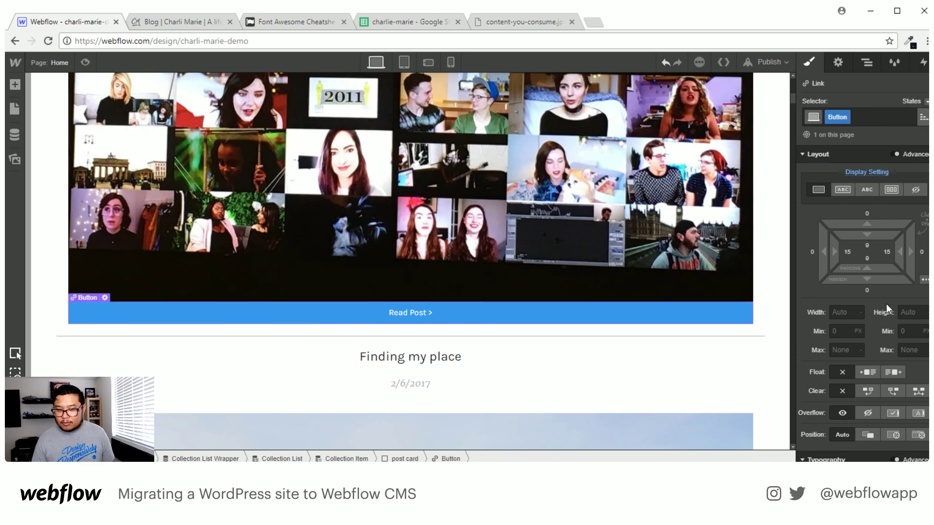
{"action": "left_click_drag", "start_coordinate": [866, 219], "coordinate": [874, 190]}
Check the Read Post button's text color and background color settings.
{"action": "scroll", "coordinate": [875, 336], "scroll_direction": "down", "scroll_amount": 4}
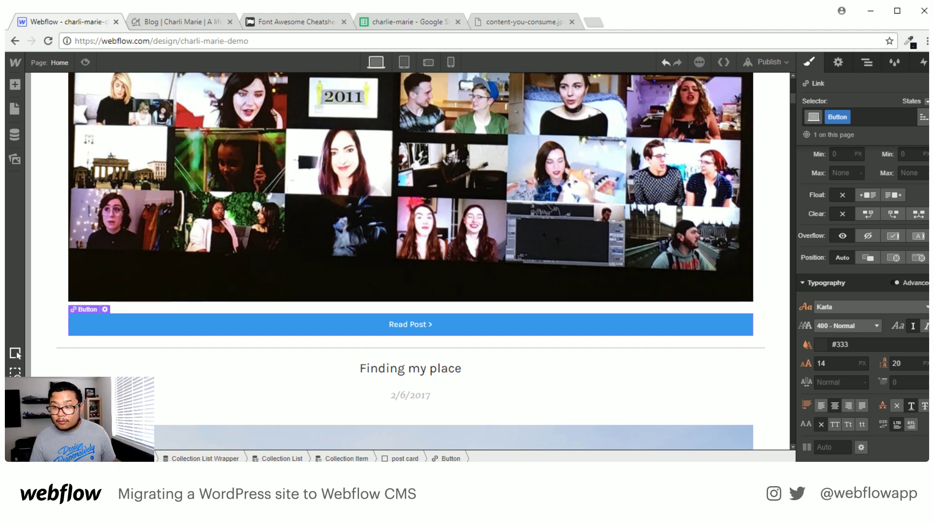
{"action": "left_click", "coordinate": [822, 344]}
{"action": "left_click", "coordinate": [859, 345]}
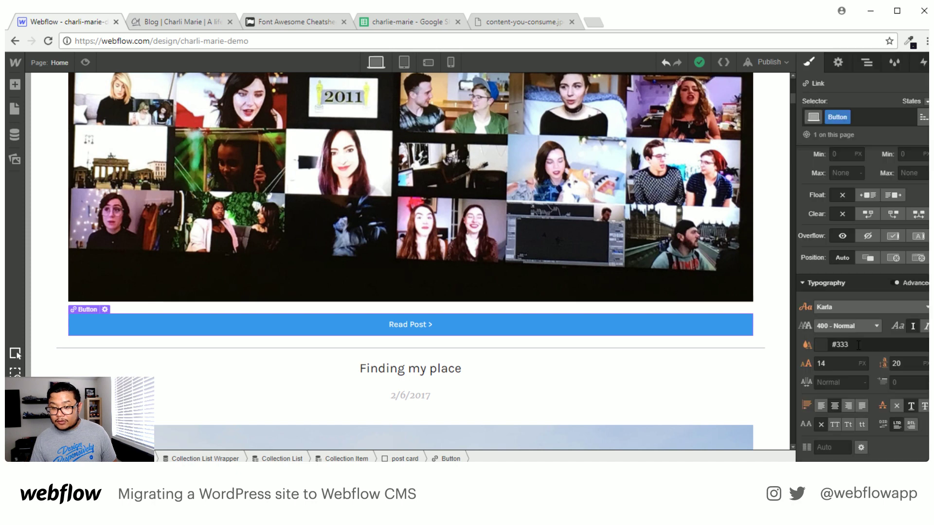
{"action": "scroll", "coordinate": [870, 384], "scroll_direction": "down", "scroll_amount": 4}
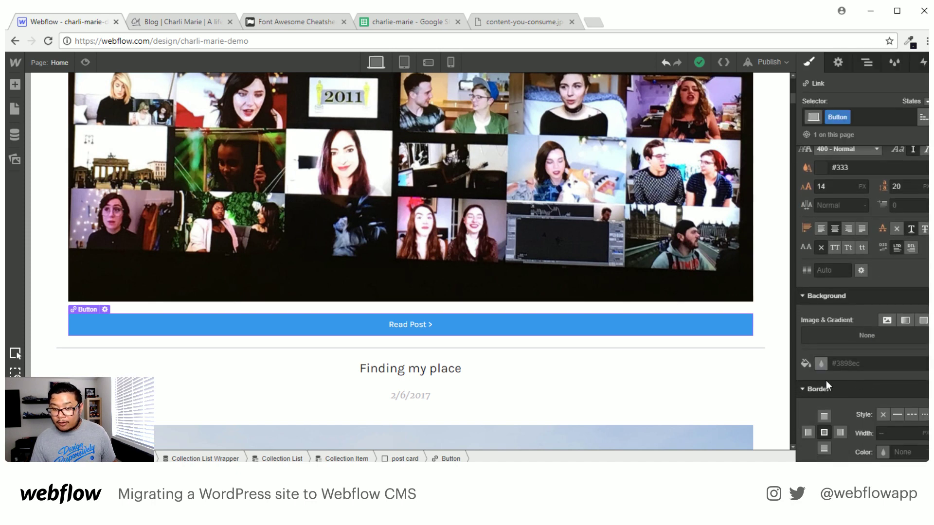
Give the Read Post button the purple swatch as background and a darker #532494 background for its hover state.
{"action": "left_click", "coordinate": [821, 363]}
{"action": "left_click", "coordinate": [857, 320]}
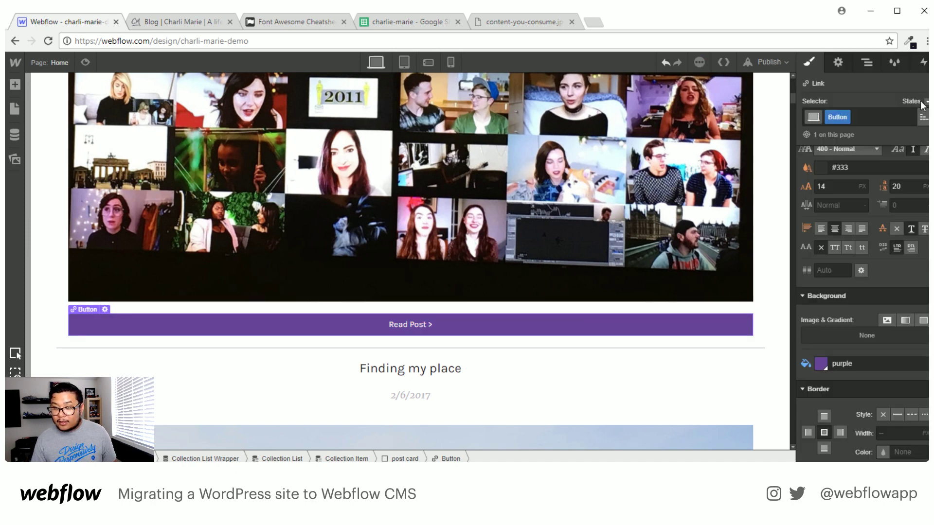
{"action": "left_click", "coordinate": [921, 104]}
{"action": "left_click", "coordinate": [904, 126]}
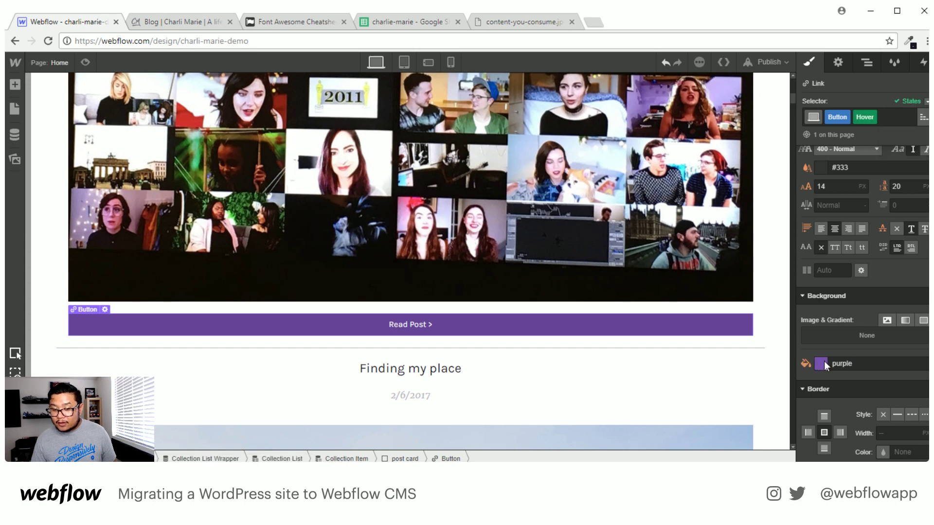
{"action": "left_click", "coordinate": [824, 361]}
{"action": "left_click", "coordinate": [890, 225]}
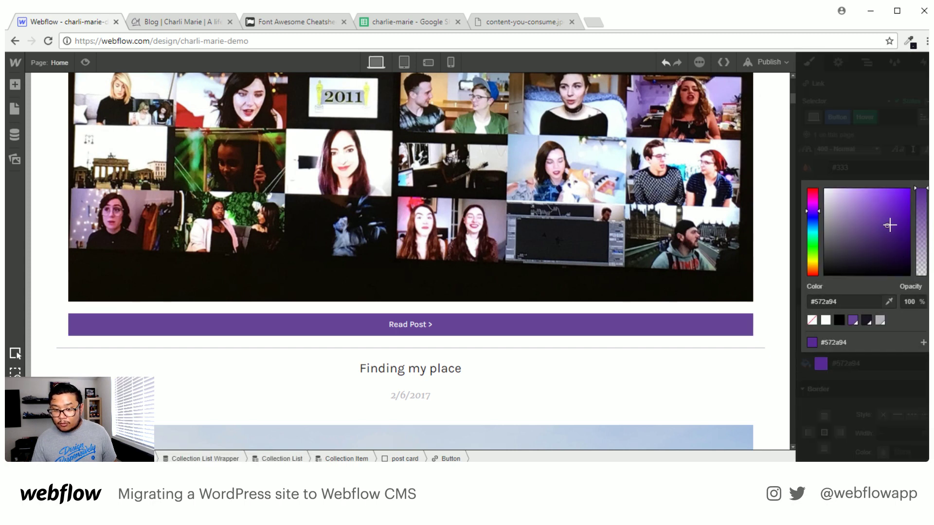
{"action": "left_click", "coordinate": [892, 224]}
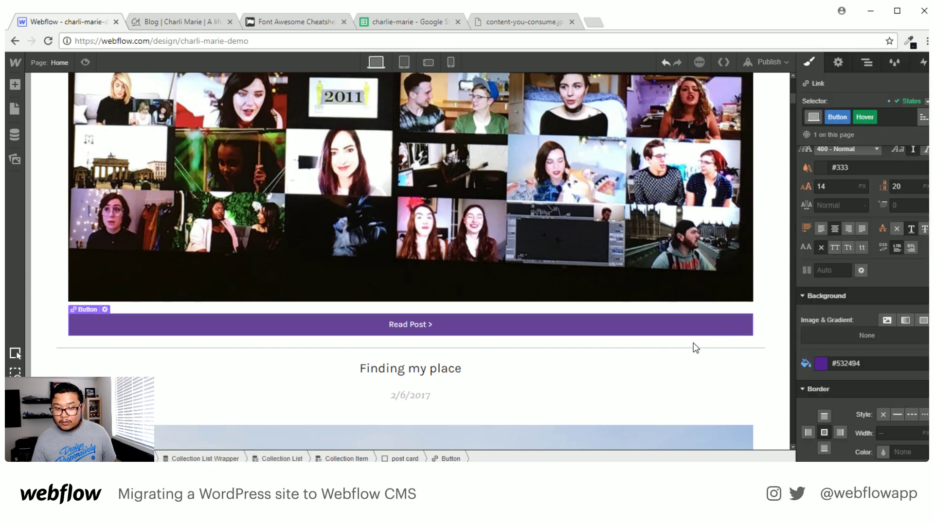
{"action": "left_click", "coordinate": [591, 402]}
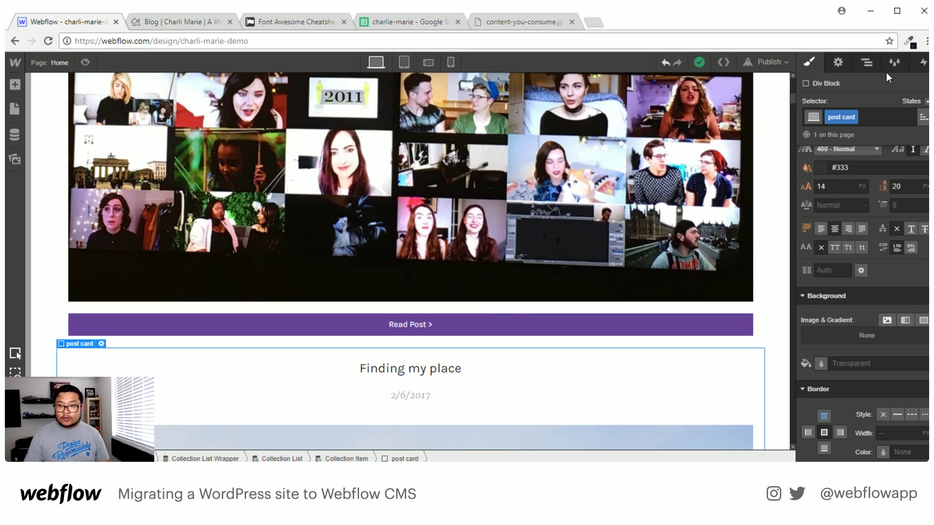
Apply the existing flex class to the Collection List that holds the post cards.
{"action": "left_click", "coordinate": [869, 63]}
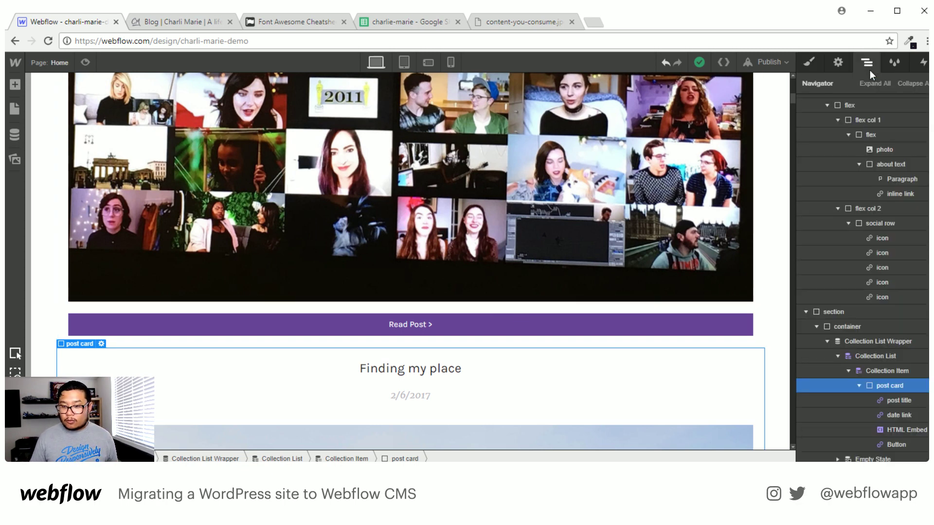
{"action": "left_click", "coordinate": [859, 387]}
{"action": "left_click", "coordinate": [849, 372]}
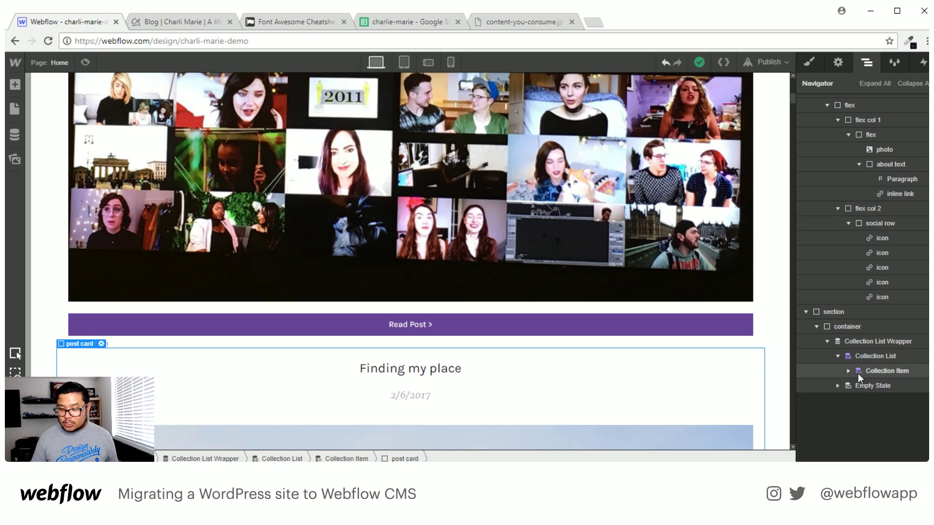
{"action": "left_click", "coordinate": [878, 367]}
{"action": "left_click", "coordinate": [882, 354]}
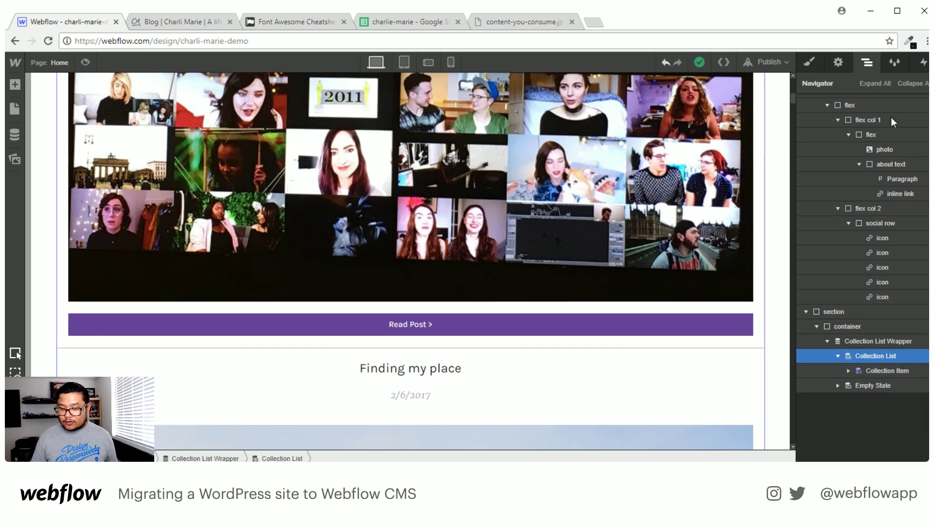
{"action": "left_click", "coordinate": [809, 62]}
{"action": "left_click", "coordinate": [871, 120]}
{"action": "type", "text": "flex"}
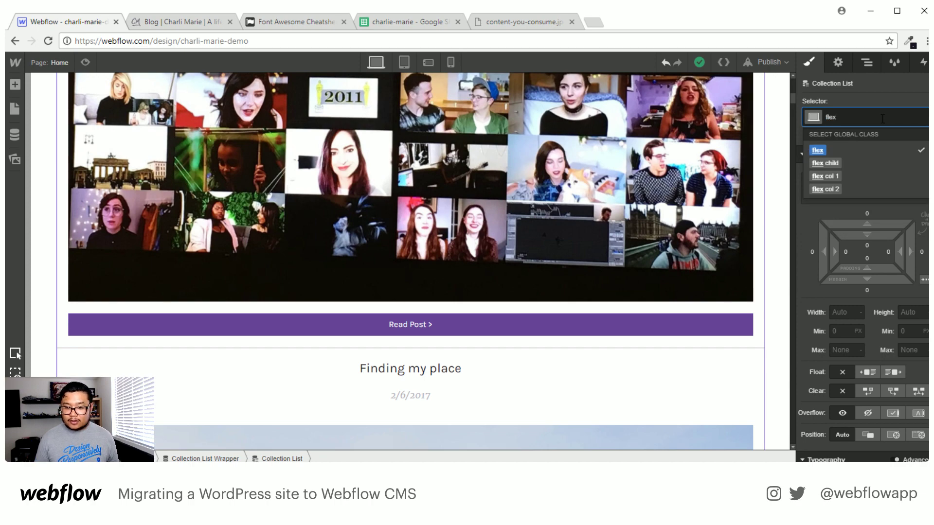
{"action": "key", "text": "Return"}
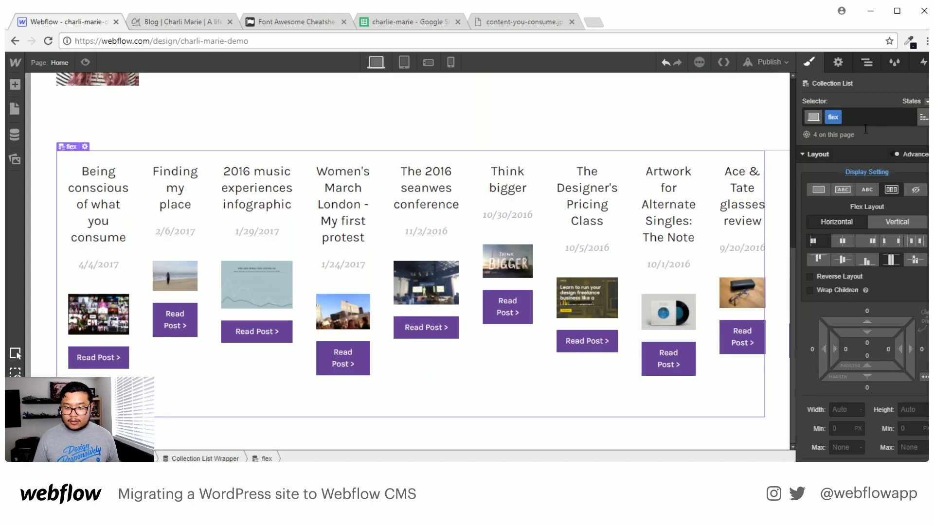
Add a wrap combo class to the Collection List and make its flex children wrap.
{"action": "left_click", "coordinate": [887, 119]}
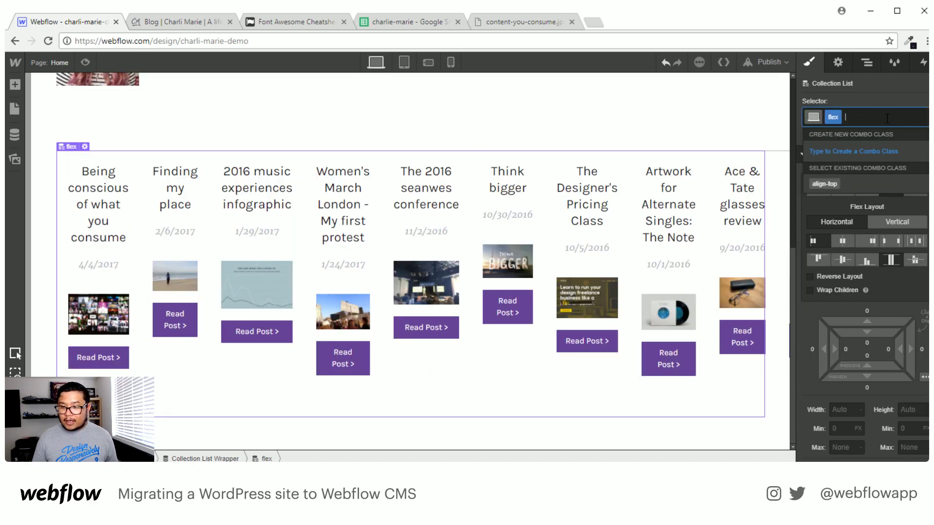
{"action": "type", "text": "wrap"}
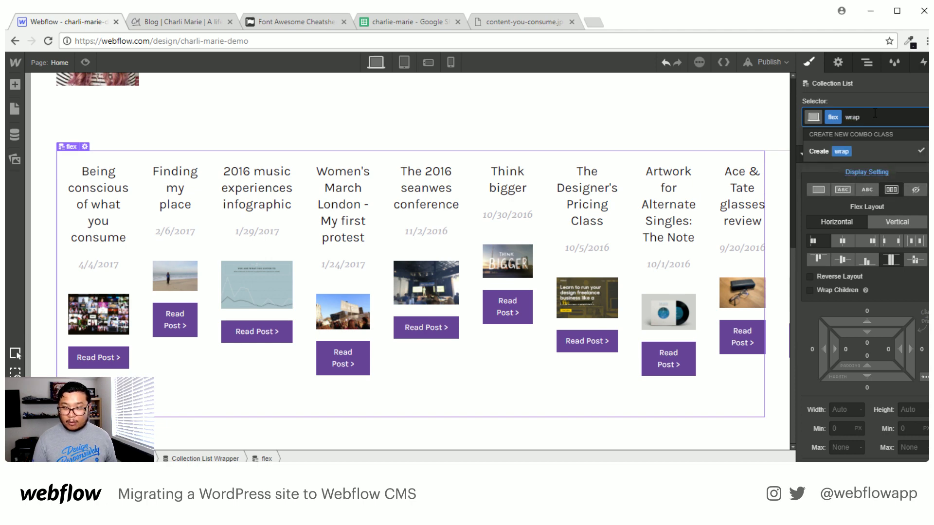
{"action": "key", "text": "Return"}
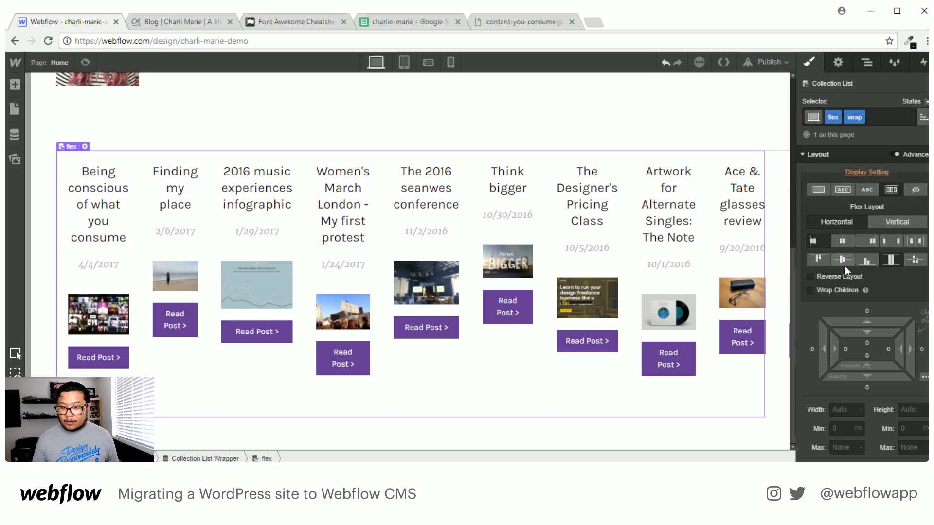
{"action": "left_click", "coordinate": [834, 290]}
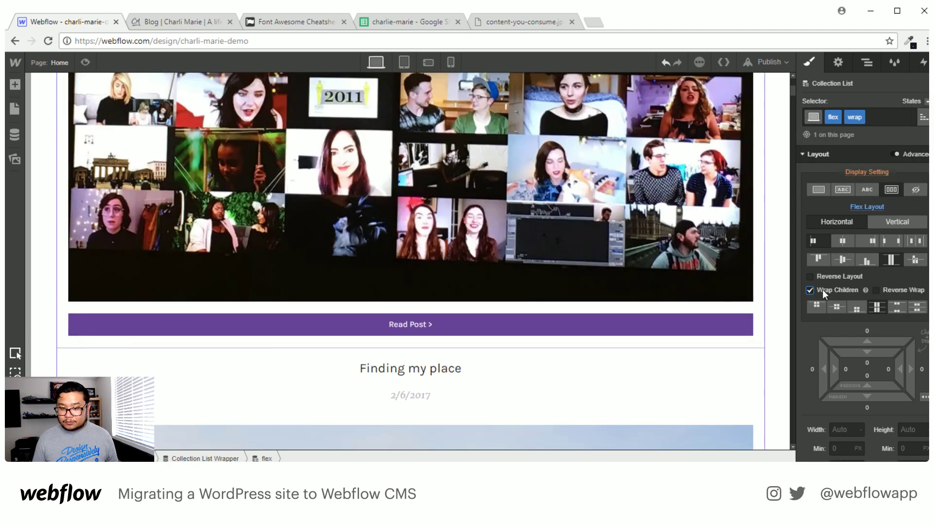
Apply the existing flex child class to the Collection Item inside the flex list.
{"action": "left_click", "coordinate": [865, 62]}
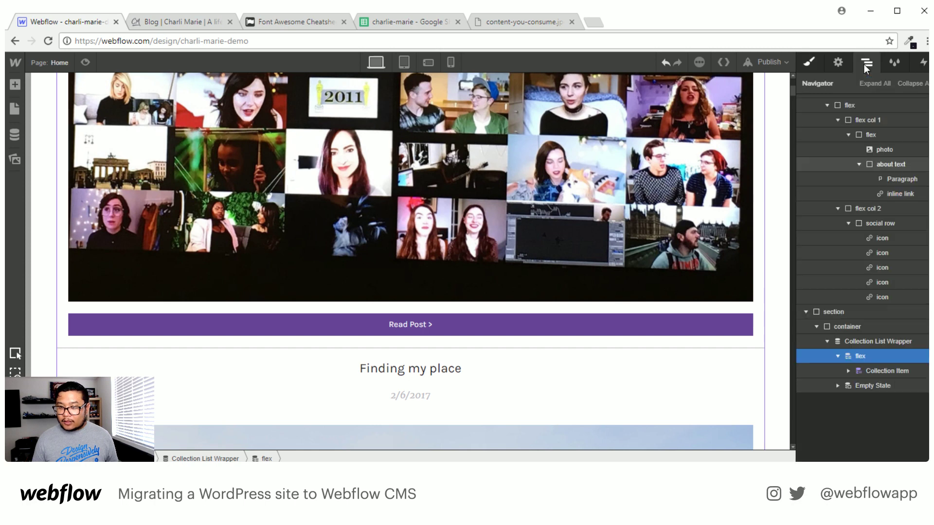
{"action": "left_click", "coordinate": [886, 372]}
{"action": "left_click", "coordinate": [809, 63]}
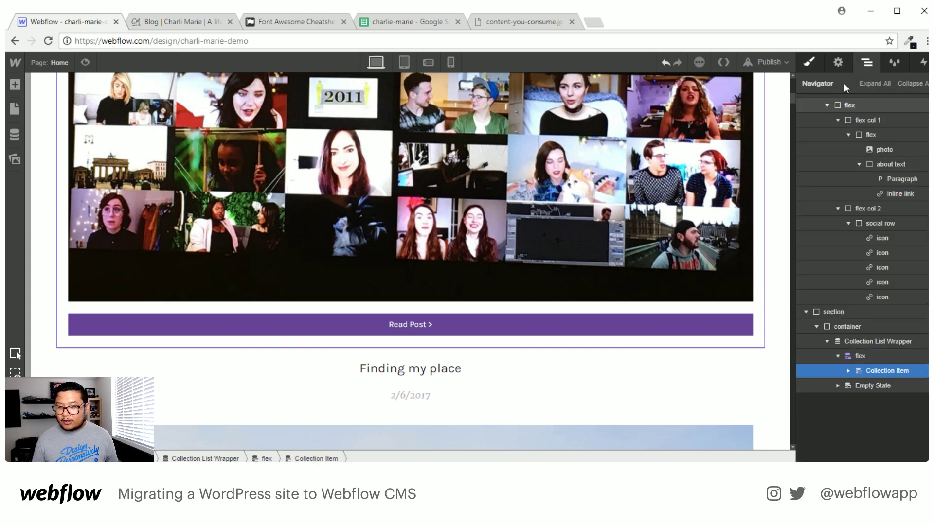
{"action": "left_click", "coordinate": [855, 116]}
{"action": "type", "text": "flex"}
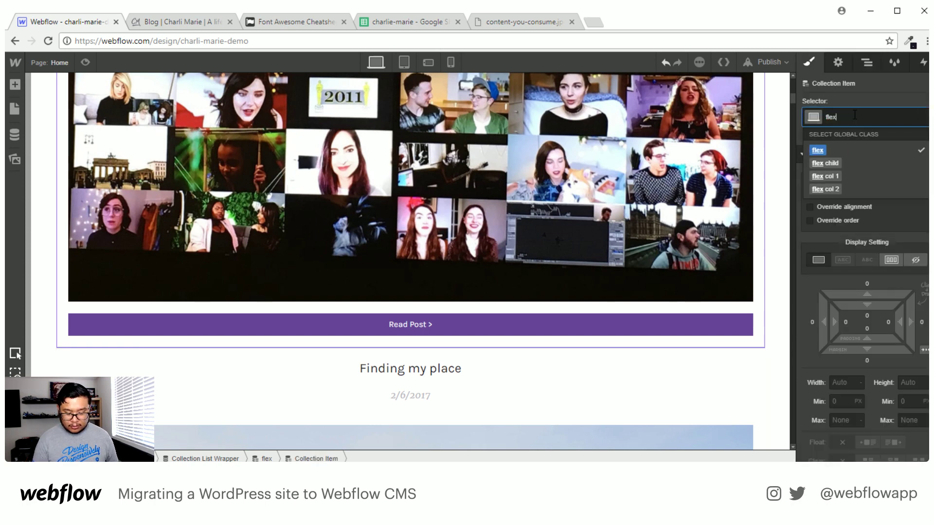
{"action": "key", "text": "Down"}
{"action": "key", "text": "Return"}
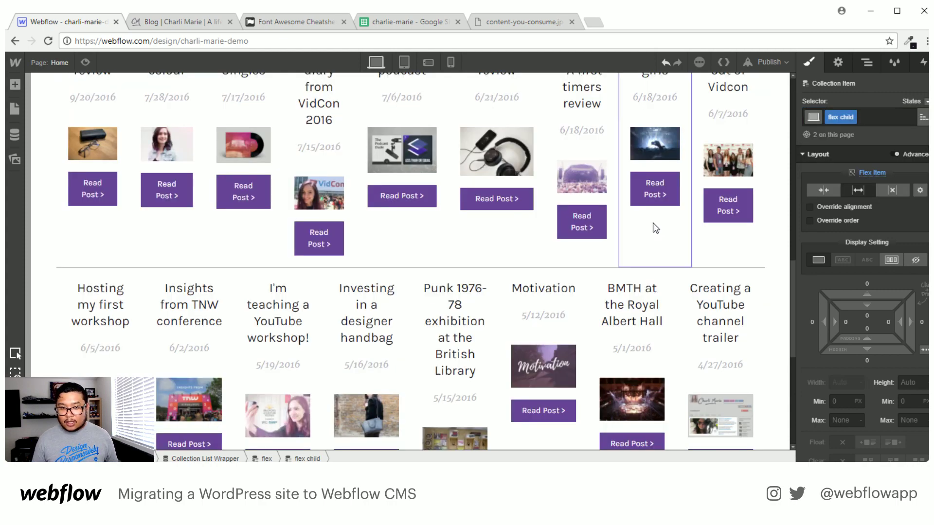
Add a combo class named 50 to the Collection Item.
{"action": "scroll", "coordinate": [653, 223], "scroll_direction": "up", "scroll_amount": 3}
{"action": "left_click", "coordinate": [888, 117]}
{"action": "type", "text": "50"}
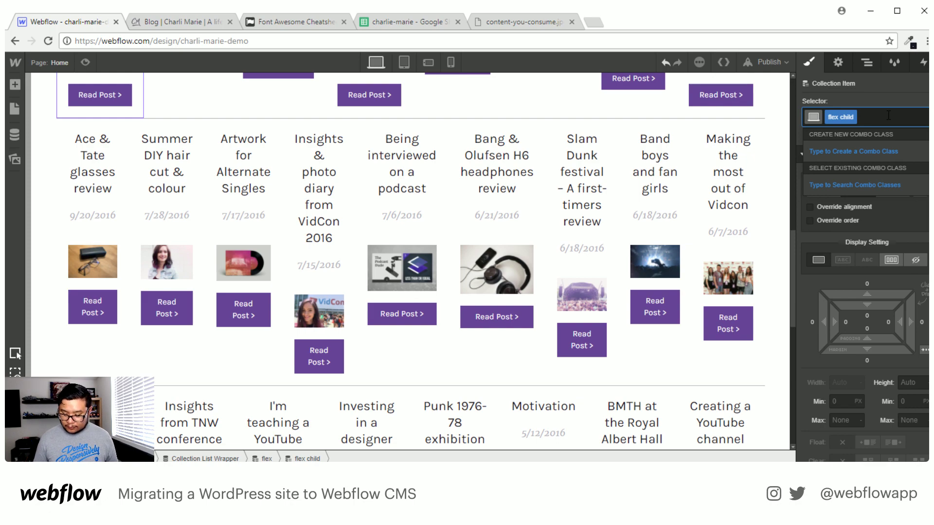
{"action": "key", "text": "Return"}
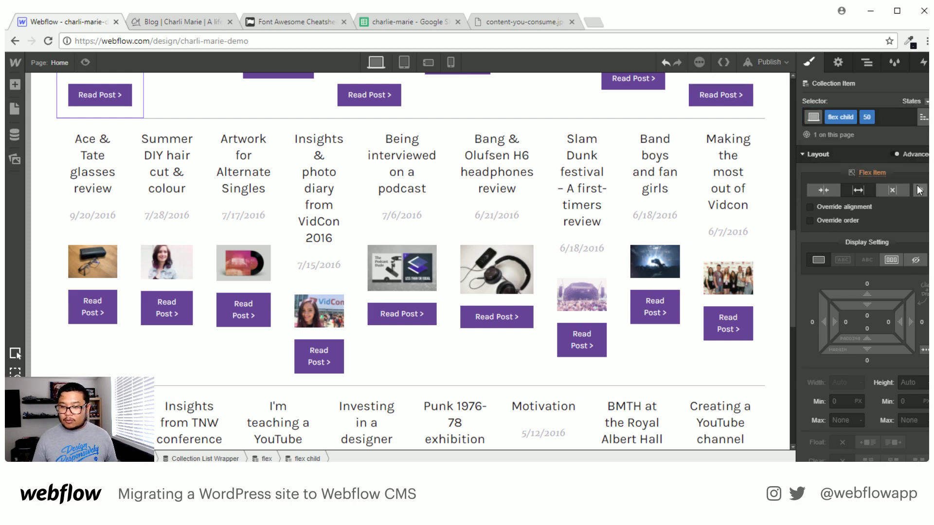
Set the flex basis of the Collection Item to 50%.
{"action": "scroll", "coordinate": [646, 267], "scroll_direction": "up", "scroll_amount": 10}
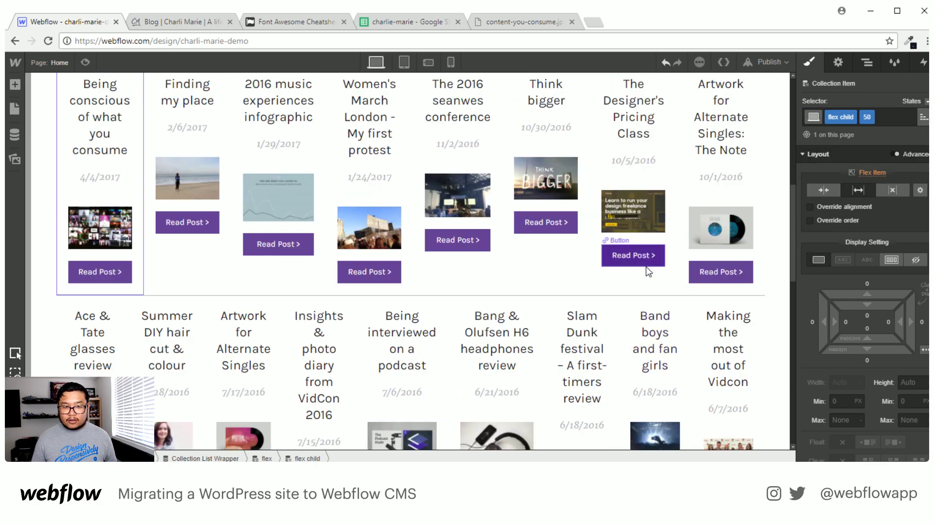
{"action": "left_click", "coordinate": [920, 189]}
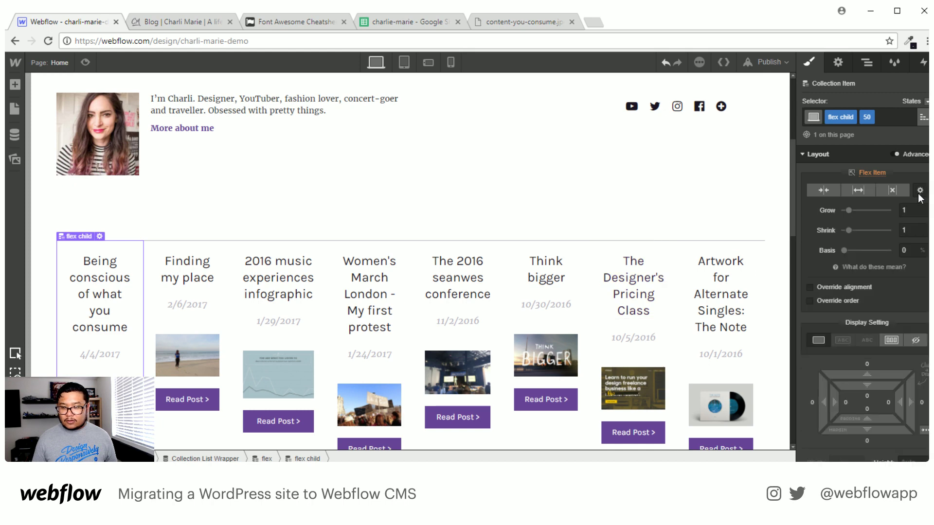
{"action": "left_click", "coordinate": [911, 250]}
{"action": "key", "text": "Return"}
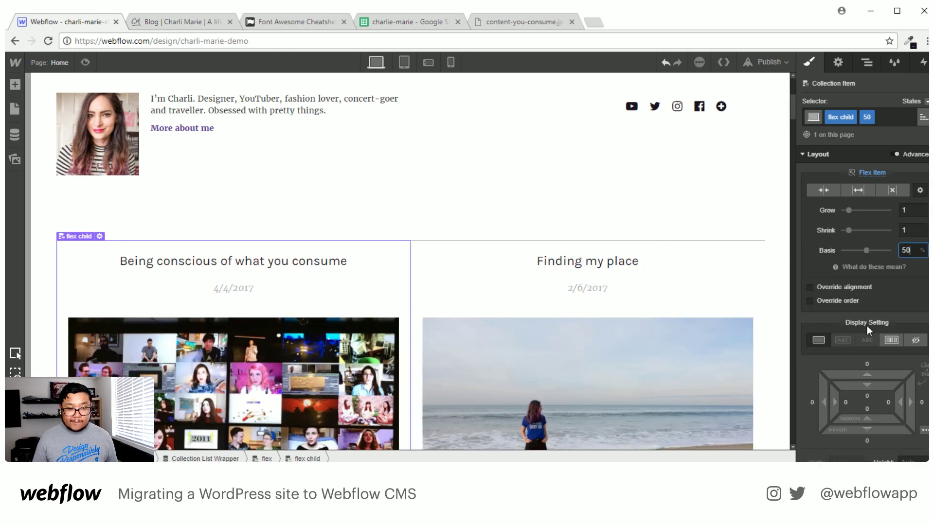
Try left and right margins of 5 on the Collection Item, and undo the margin and basis changes.
{"action": "left_click_drag", "start_coordinate": [917, 413], "coordinate": [924, 416]}
{"action": "key", "text": "ctrl+z"}
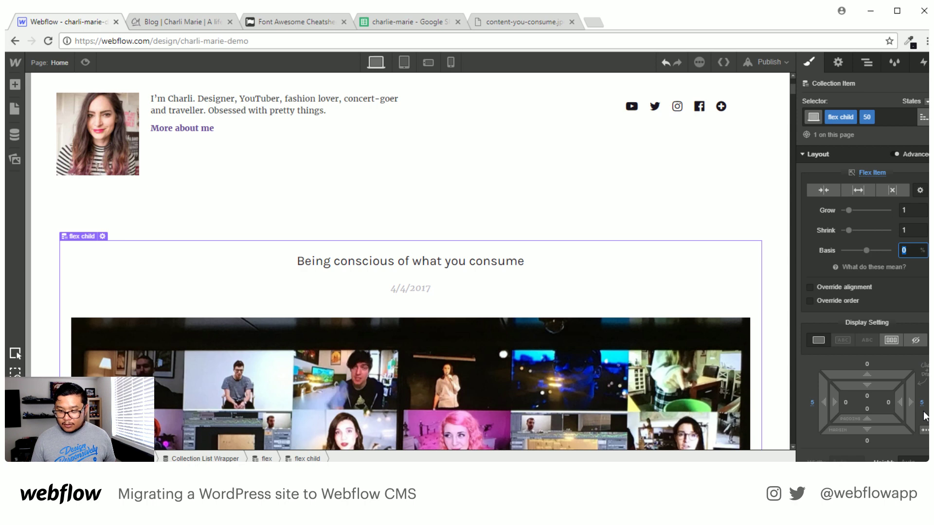
{"action": "key", "text": "ctrl+z"}
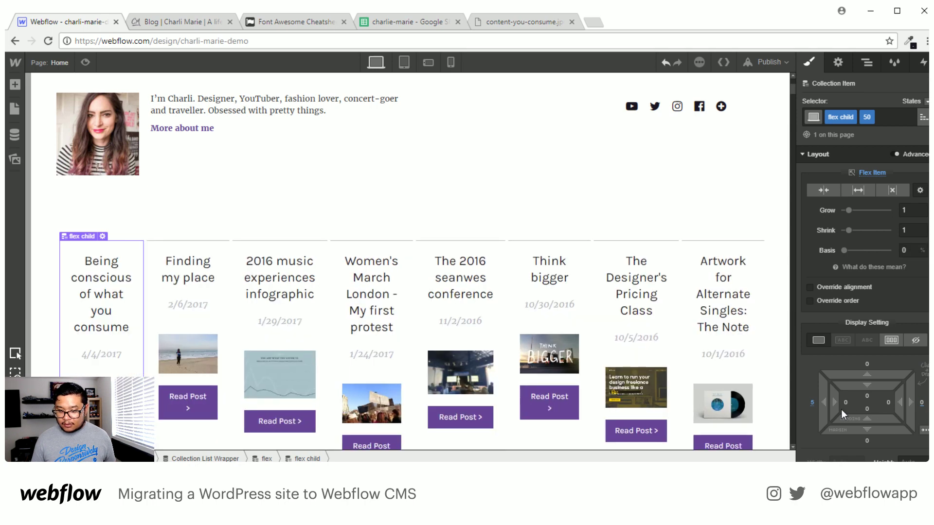
{"action": "key", "text": "ctrl+z"}
{"action": "key", "text": "ctrl+z"}
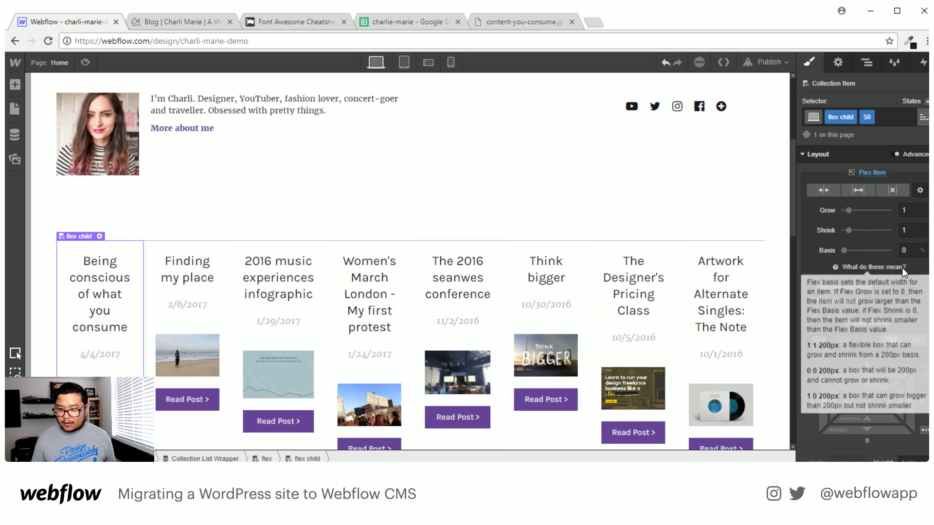
Set the Collection Item's flex basis to 45% and its left and right margins to 10 in the desktop view.
{"action": "key", "text": "4"}
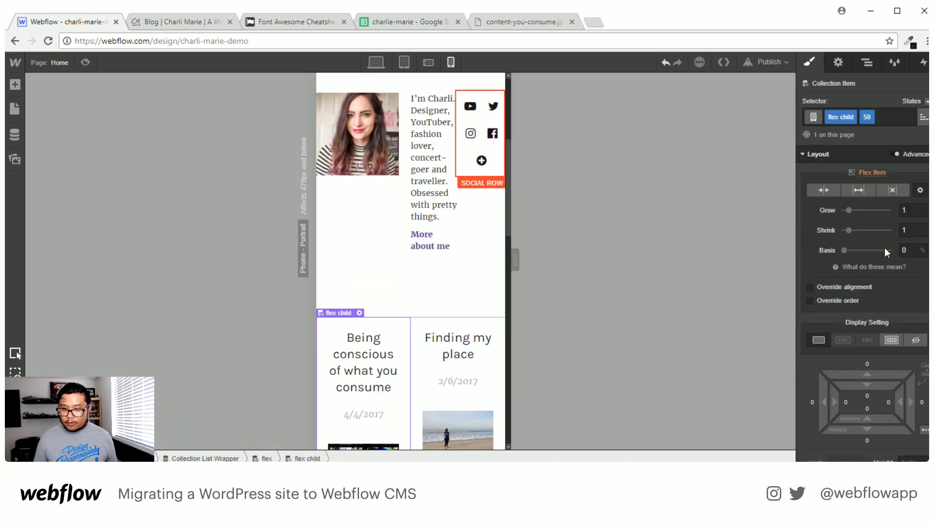
{"action": "left_click", "coordinate": [376, 63]}
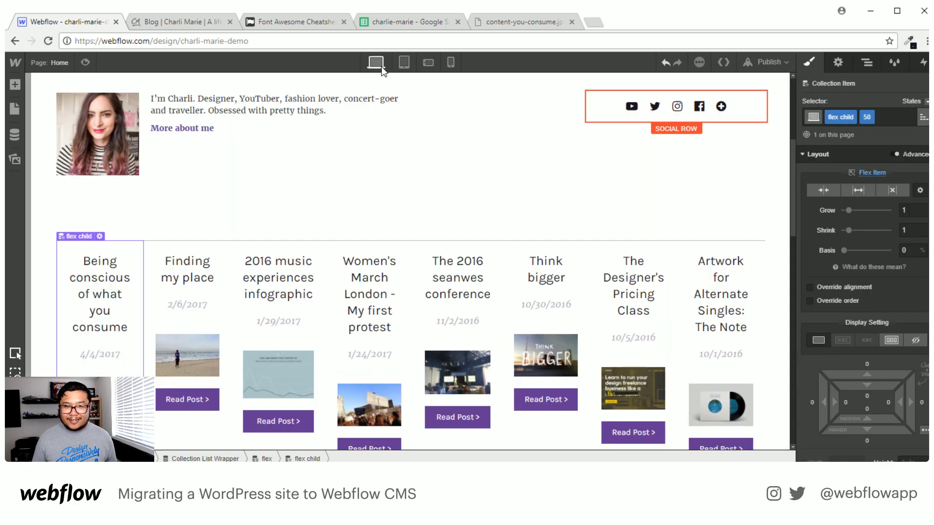
{"action": "left_click", "coordinate": [895, 249]}
{"action": "type", "text": "45"}
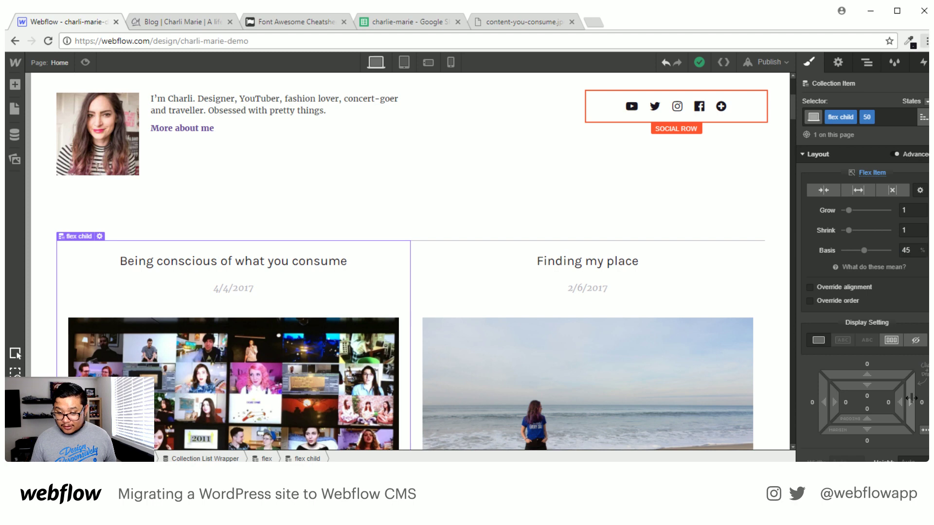
{"action": "left_click_drag", "start_coordinate": [911, 398], "coordinate": [923, 398]}
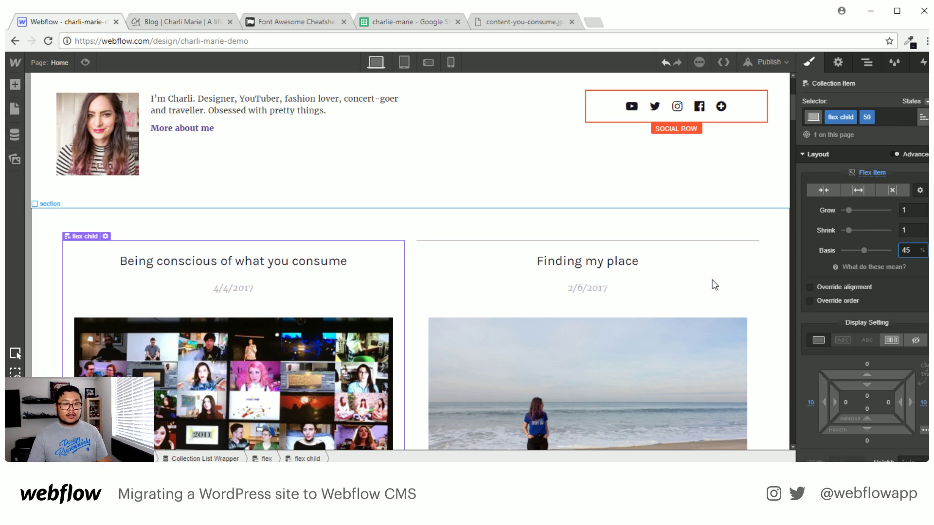
Check the layout and spacing of the post cards down the home page.
{"action": "scroll", "coordinate": [772, 326], "scroll_direction": "down", "scroll_amount": 1}
{"action": "scroll", "coordinate": [772, 323], "scroll_direction": "down", "scroll_amount": 2}
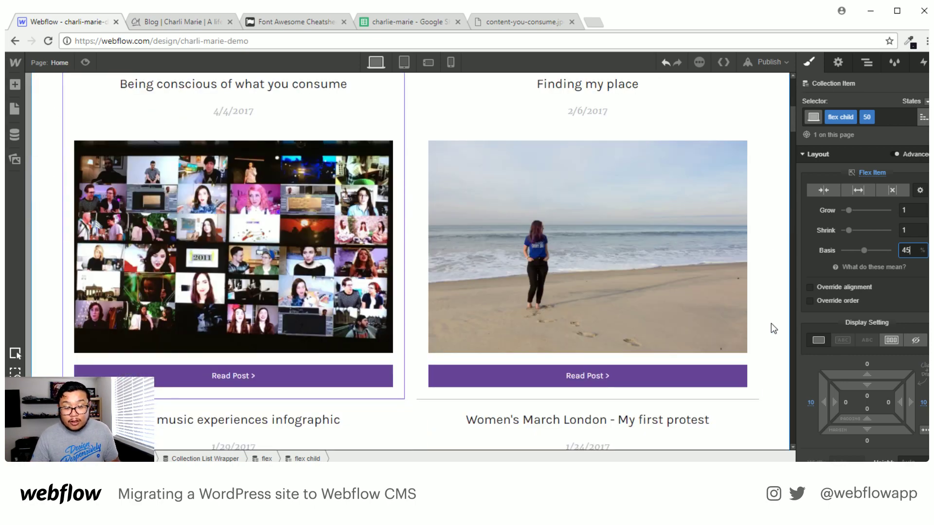
{"action": "scroll", "coordinate": [771, 323], "scroll_direction": "up", "scroll_amount": 1}
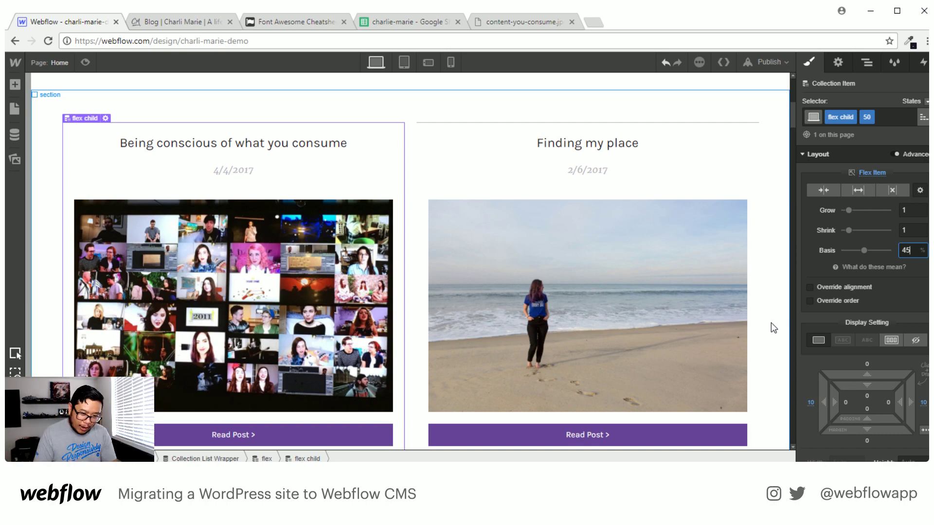
{"action": "scroll", "coordinate": [661, 304], "scroll_direction": "down", "scroll_amount": 4}
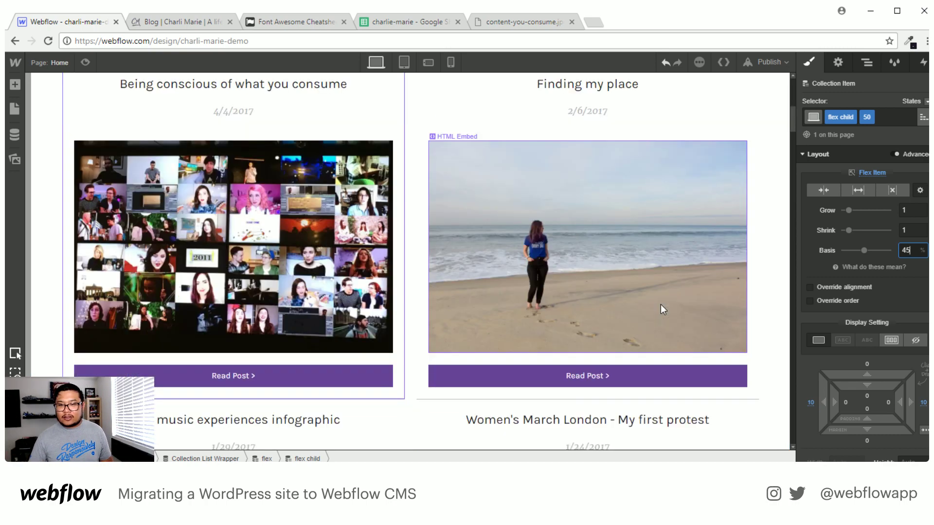
{"action": "scroll", "coordinate": [521, 281], "scroll_direction": "down", "scroll_amount": 2}
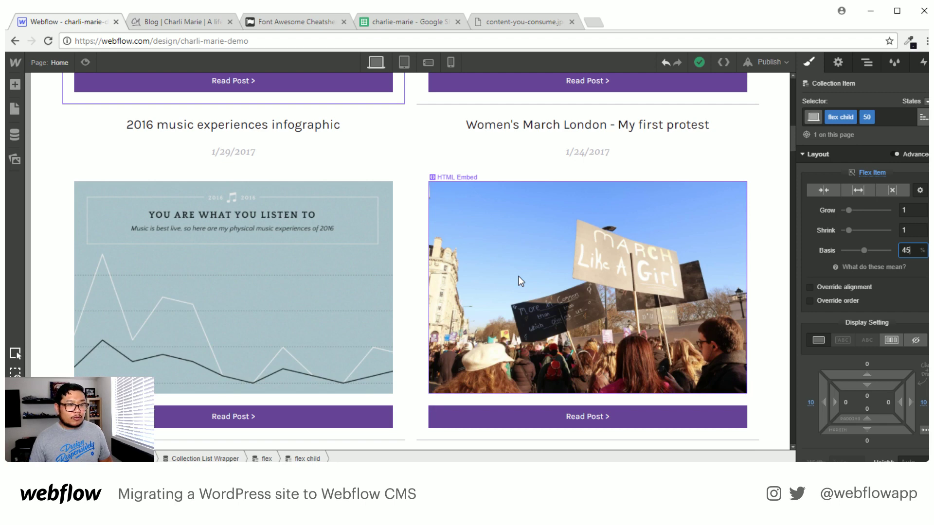
{"action": "scroll", "coordinate": [519, 281], "scroll_direction": "down", "scroll_amount": 1}
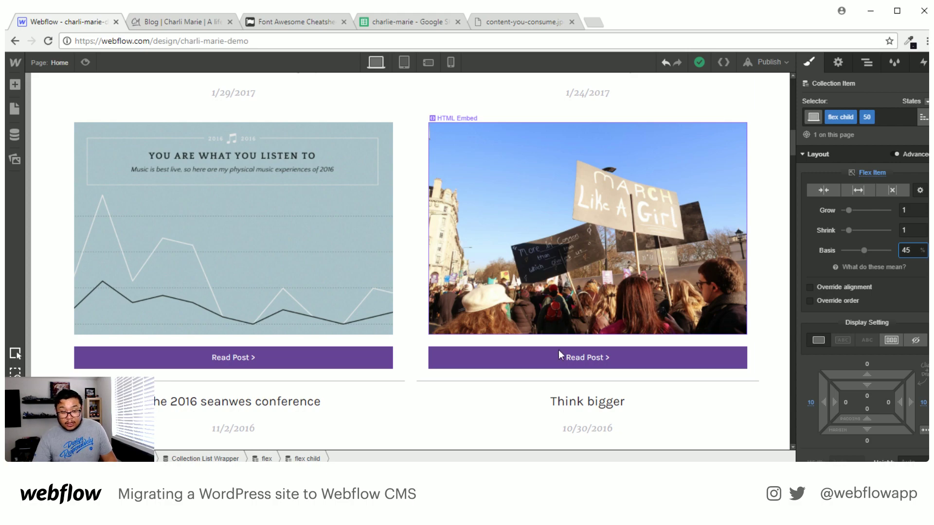
Limit the Blog Posts collection list to 12 items, starting at item 1.
{"action": "scroll", "coordinate": [555, 345], "scroll_direction": "down", "scroll_amount": 11}
{"action": "scroll", "coordinate": [550, 341], "scroll_direction": "down", "scroll_amount": 17}
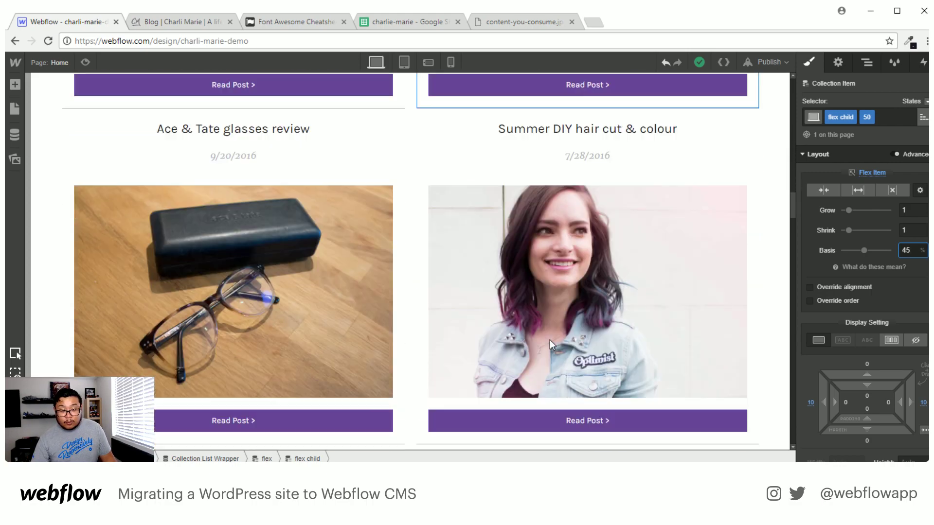
{"action": "scroll", "coordinate": [550, 340], "scroll_direction": "up", "scroll_amount": 9}
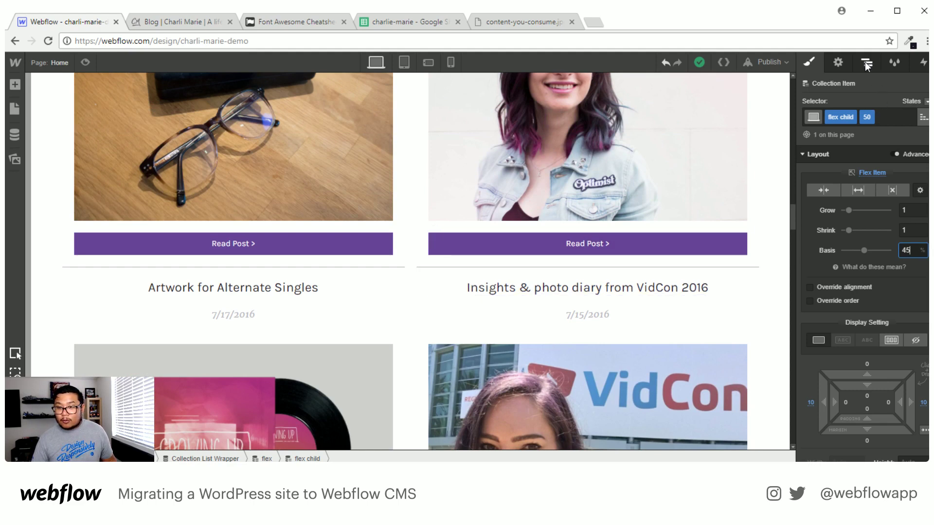
{"action": "left_click", "coordinate": [837, 62]}
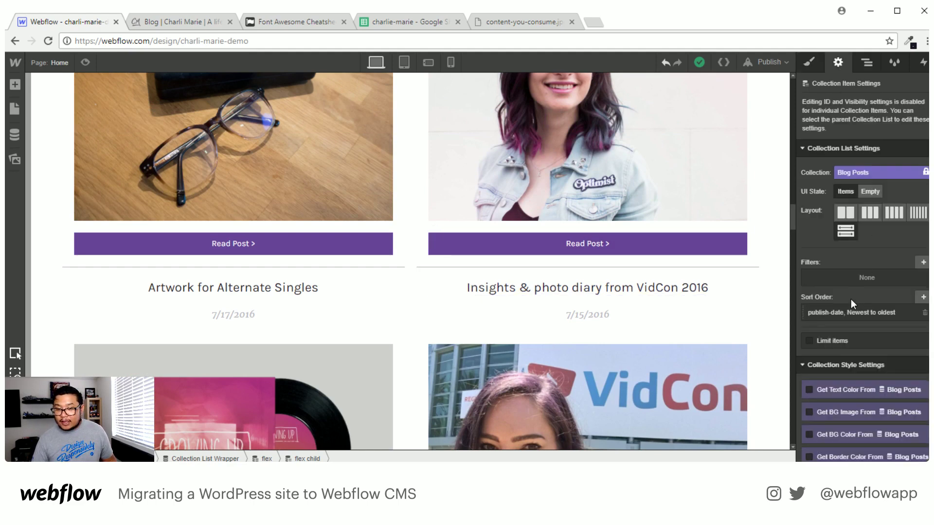
{"action": "left_click", "coordinate": [832, 342]}
{"action": "left_click", "coordinate": [854, 358]}
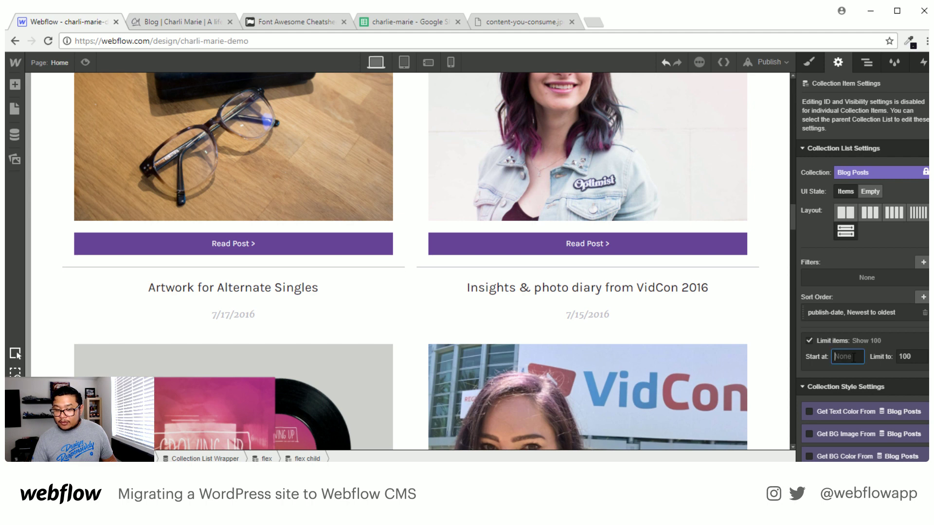
{"action": "type", "text": "1"}
{"action": "key", "text": "Tab"}
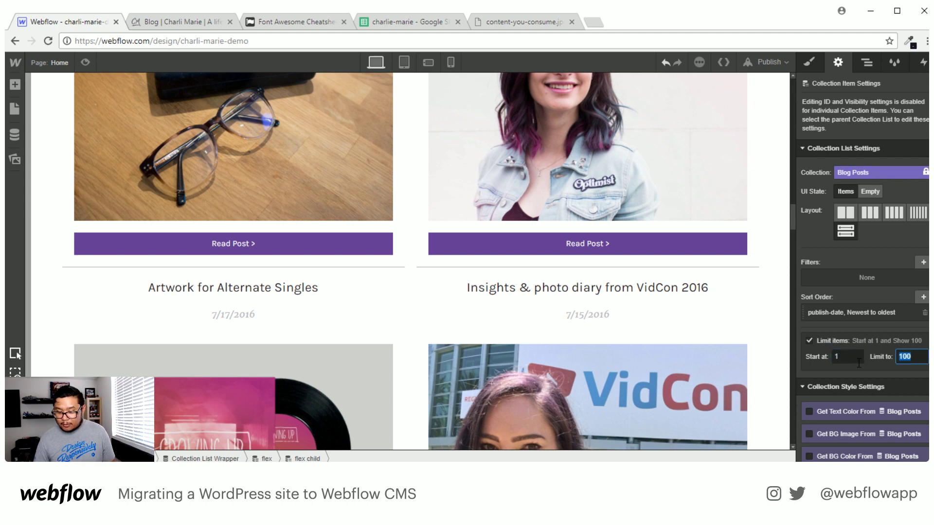
{"action": "type", "text": "12"}
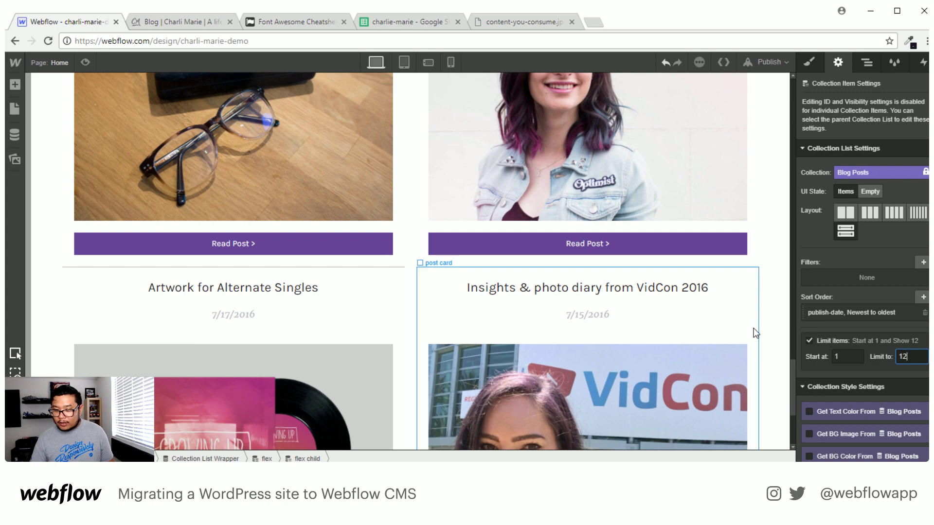
{"action": "scroll", "coordinate": [756, 334], "scroll_direction": "down", "scroll_amount": 4}
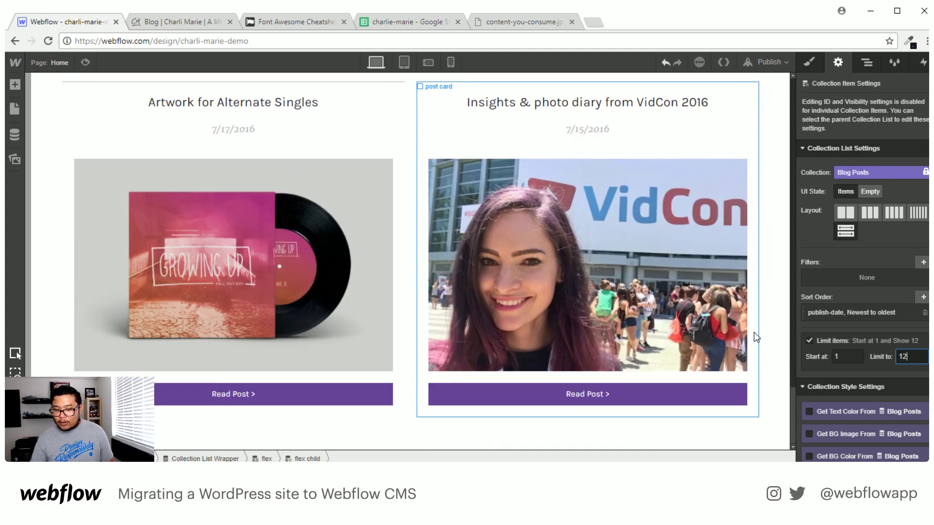
{"action": "scroll", "coordinate": [728, 430], "scroll_direction": "up", "scroll_amount": 20}
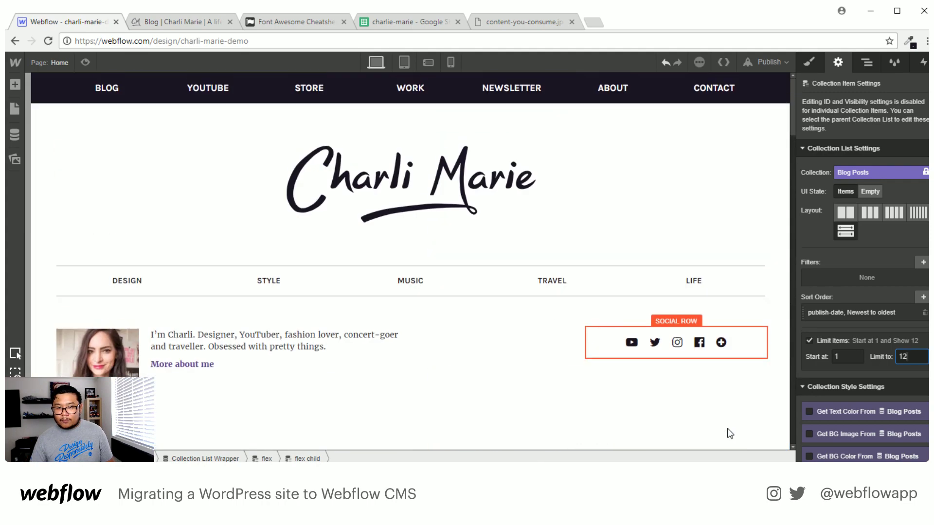
Set the left and right margins of the Collection Item in the post grid to 2.5% each.
{"action": "scroll", "coordinate": [728, 434], "scroll_direction": "down", "scroll_amount": 1}
{"action": "left_click", "coordinate": [695, 352]}
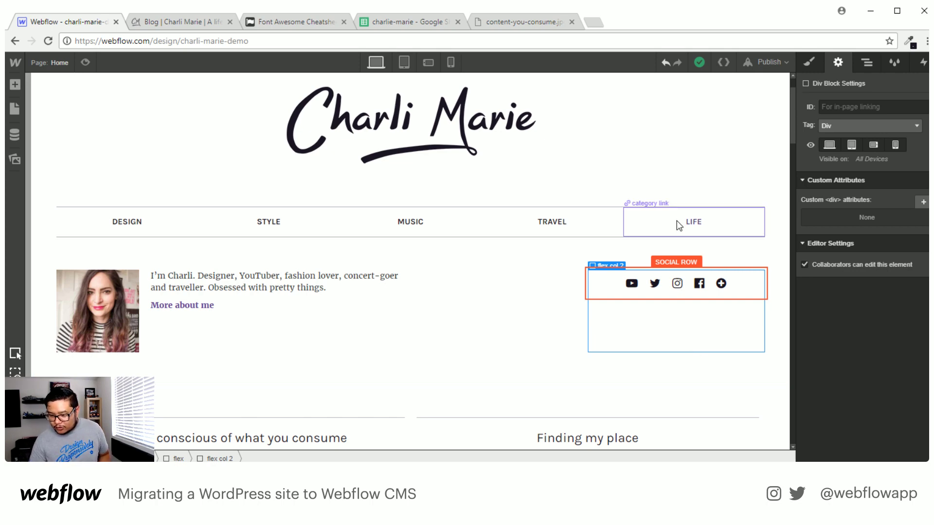
{"action": "scroll", "coordinate": [670, 302], "scroll_direction": "down", "scroll_amount": 5}
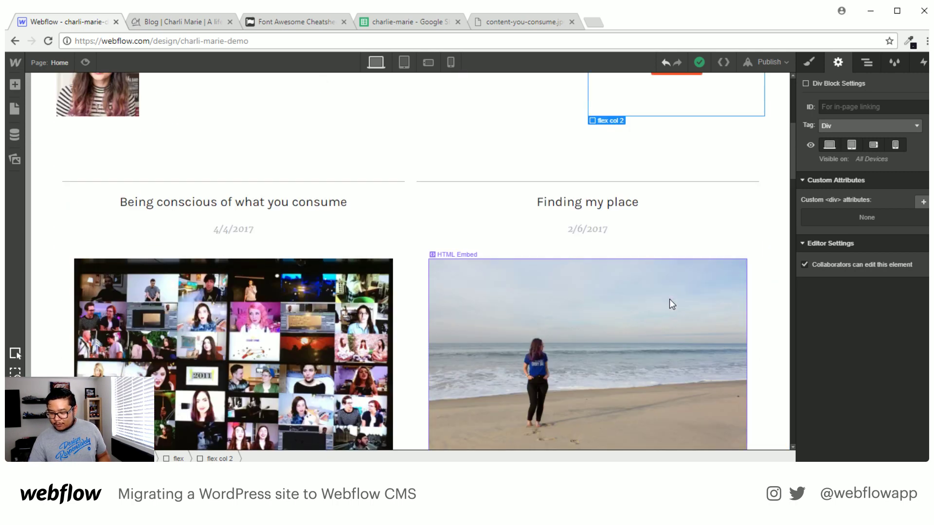
{"action": "scroll", "coordinate": [669, 299], "scroll_direction": "down", "scroll_amount": 1}
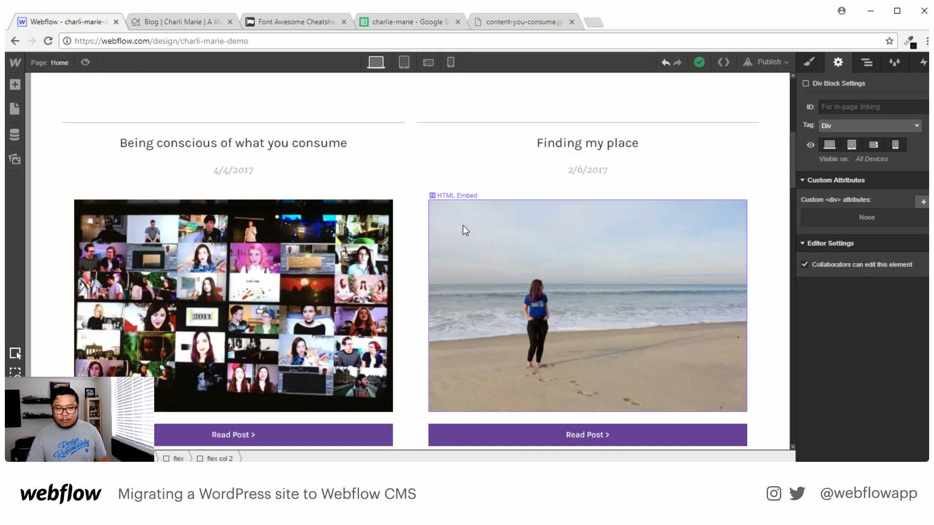
{"action": "left_click", "coordinate": [424, 223]}
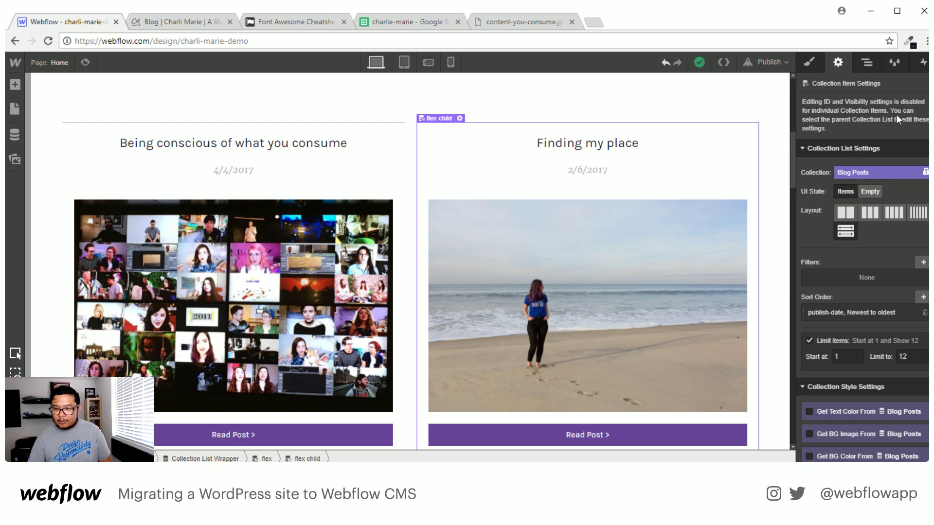
{"action": "left_click", "coordinate": [810, 63]}
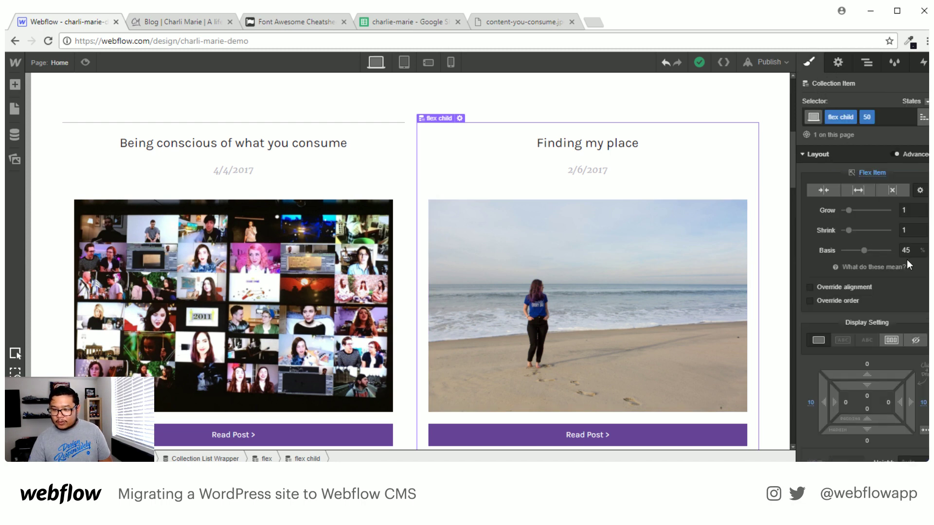
{"action": "left_click", "coordinate": [811, 407]}
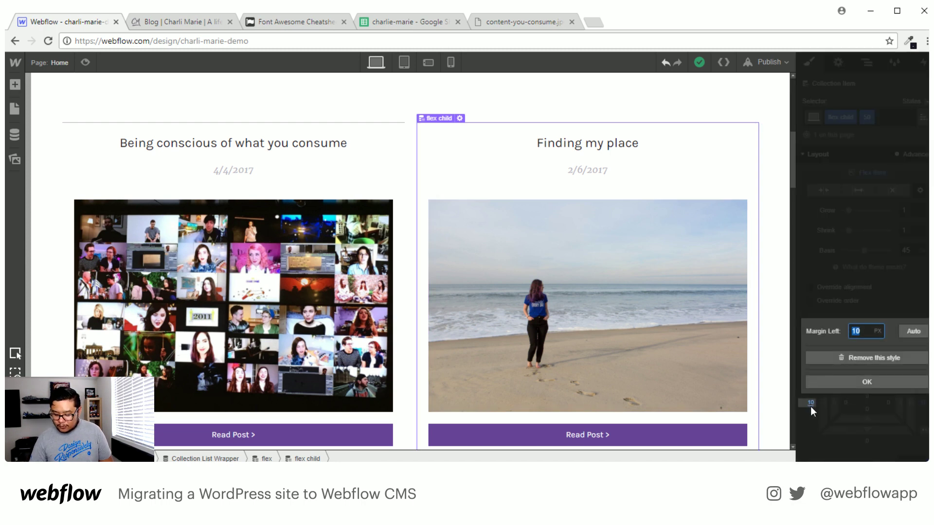
{"action": "type", "text": "2.5%"}
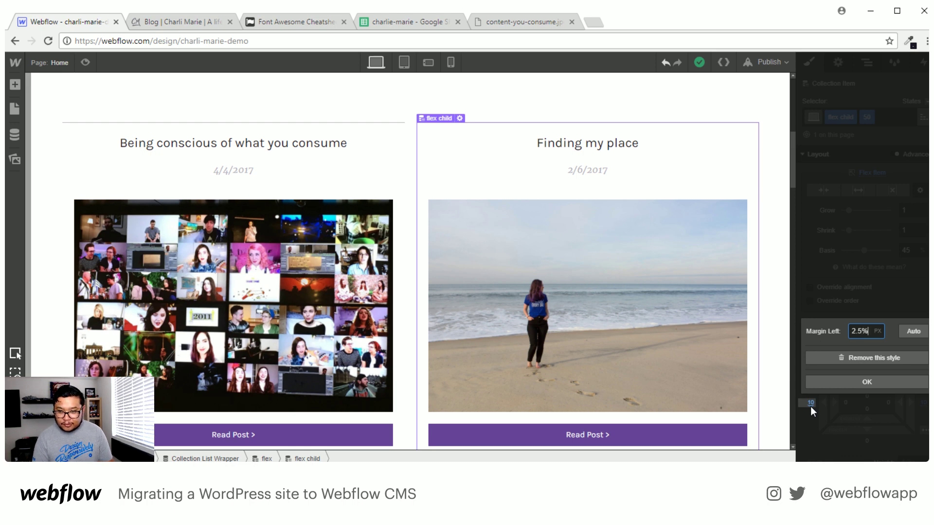
{"action": "key", "text": "Return"}
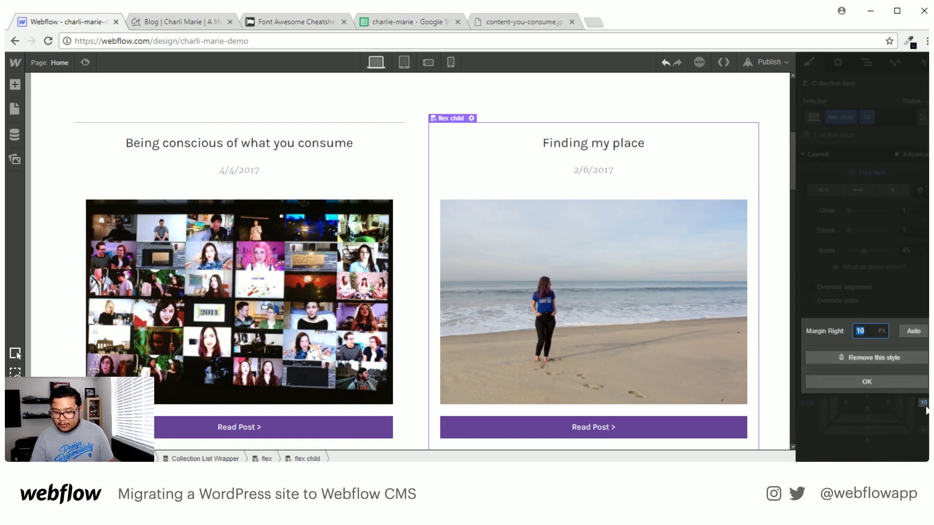
{"action": "left_click", "coordinate": [924, 403]}
{"action": "type", "text": "2.5%"}
{"action": "key", "text": "Return"}
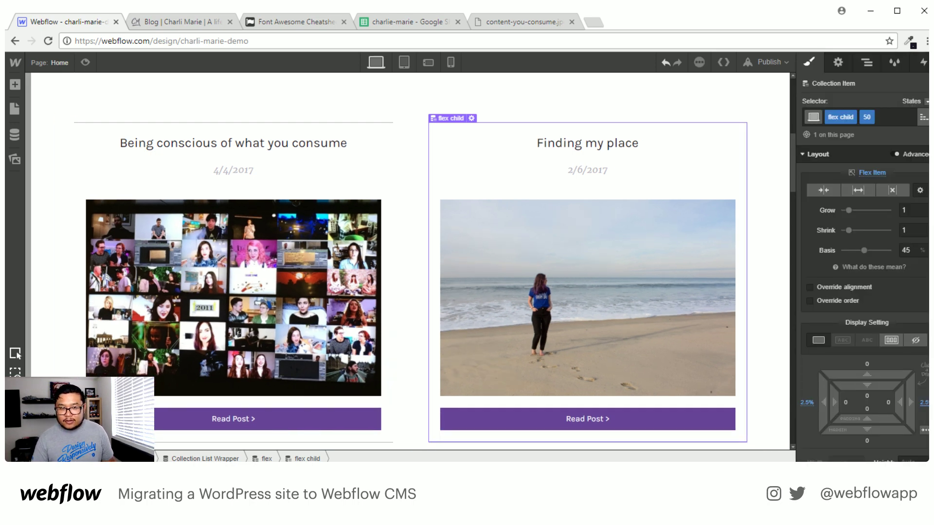
Publish the site to its webflow.io domain and open the live home page.
{"action": "left_click", "coordinate": [783, 272]}
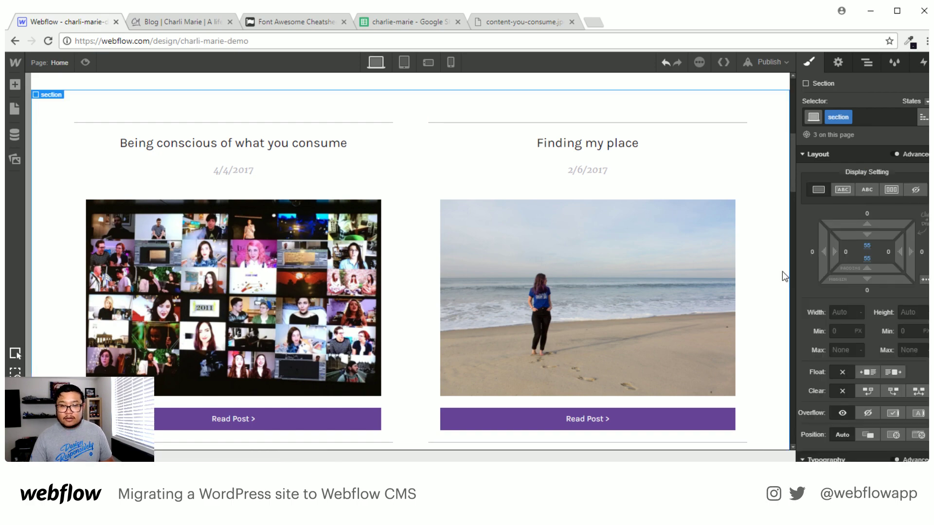
{"action": "scroll", "coordinate": [782, 271], "scroll_direction": "up", "scroll_amount": 10}
{"action": "left_click", "coordinate": [768, 62]}
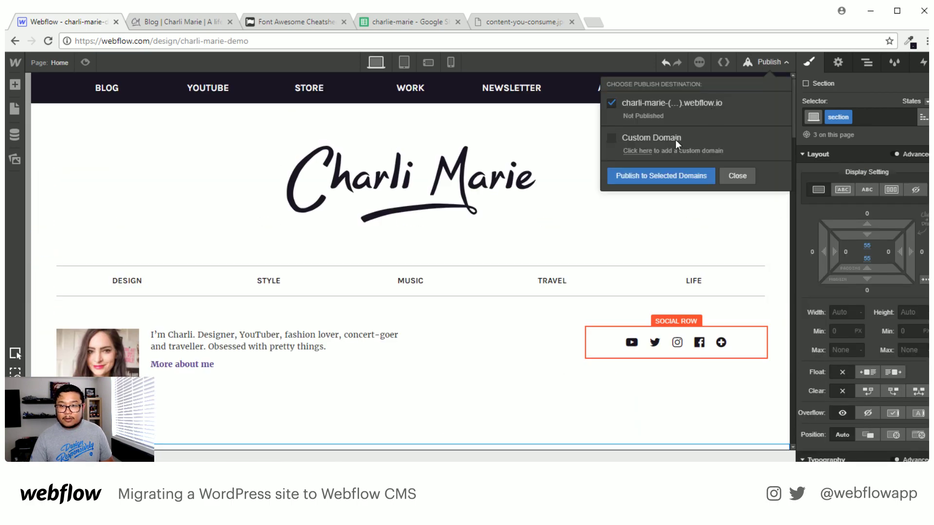
{"action": "left_click", "coordinate": [658, 175]}
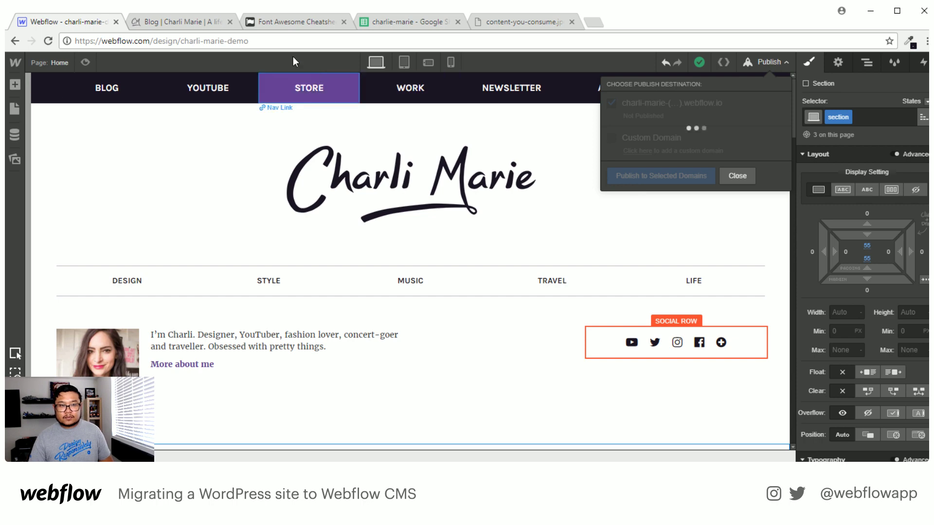
{"action": "left_click", "coordinate": [730, 103]}
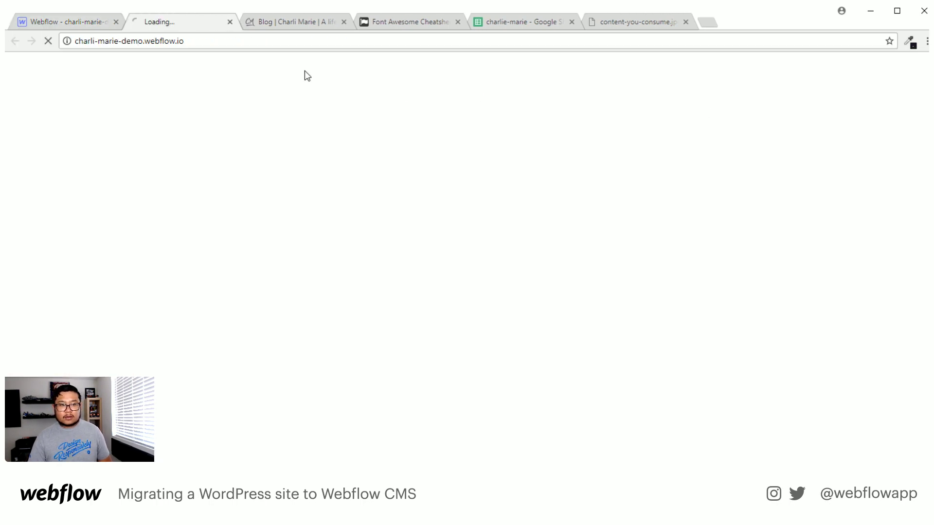
{"action": "left_click", "coordinate": [222, 40]}
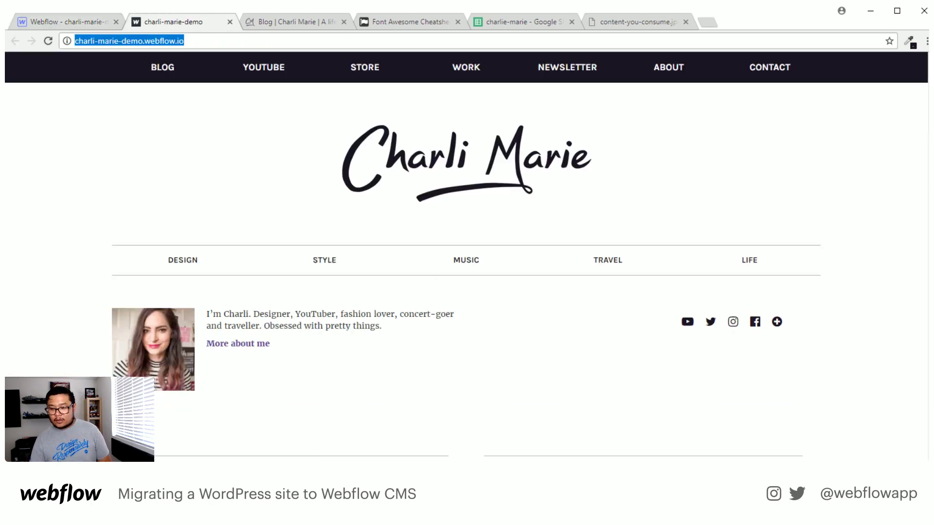
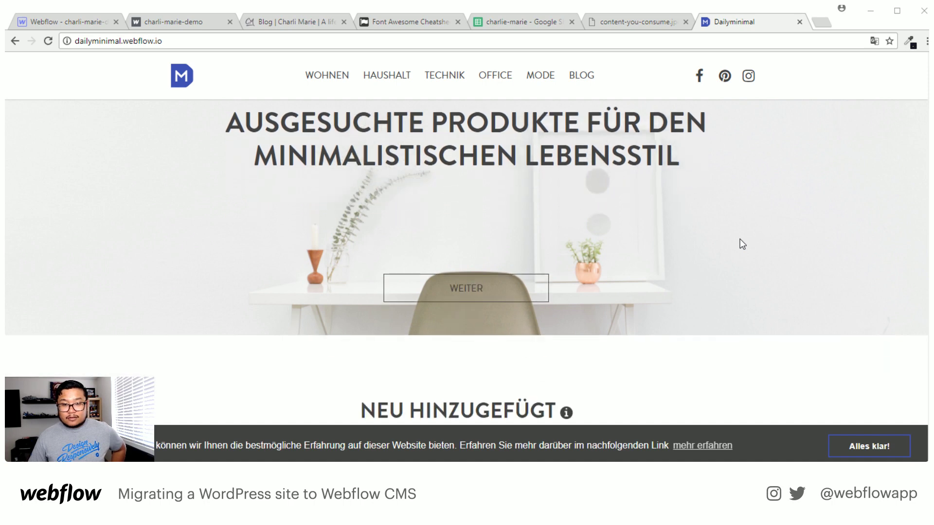
Examine the hero section and the newly added product grid on the Dailyminimal home page.
{"action": "scroll", "coordinate": [740, 239], "scroll_direction": "up", "scroll_amount": 3}
{"action": "scroll", "coordinate": [739, 240], "scroll_direction": "down", "scroll_amount": 2}
{"action": "scroll", "coordinate": [740, 239], "scroll_direction": "down", "scroll_amount": 5}
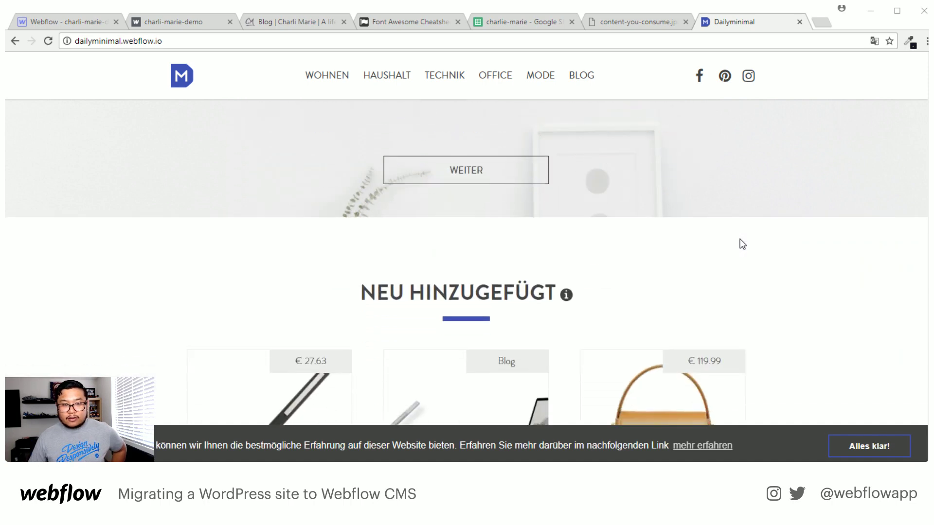
{"action": "scroll", "coordinate": [740, 239], "scroll_direction": "down", "scroll_amount": 1}
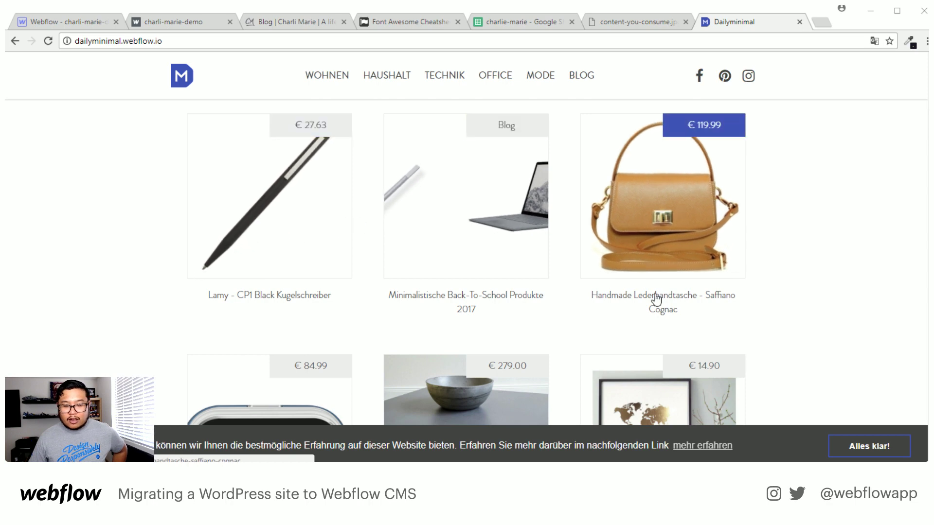
{"action": "scroll", "coordinate": [657, 298], "scroll_direction": "down", "scroll_amount": 2}
{"action": "scroll", "coordinate": [315, 329], "scroll_direction": "up", "scroll_amount": 2}
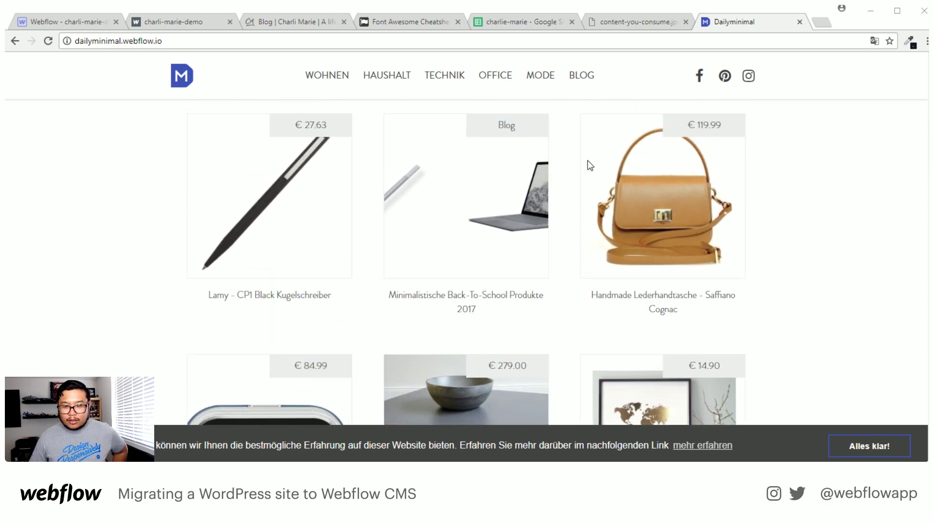
{"action": "scroll", "coordinate": [632, 219], "scroll_direction": "down", "scroll_amount": 3}
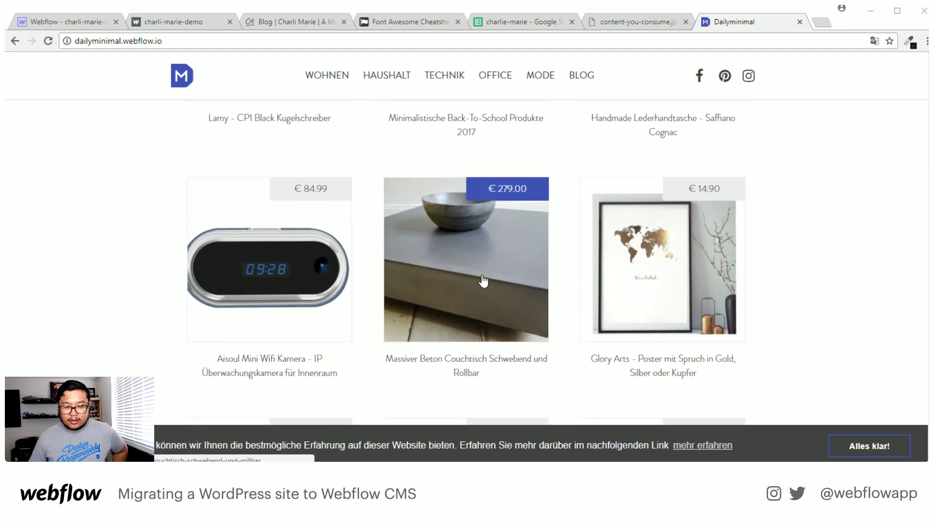
Open the Aisoul Mini Wifi Kamera product page and review its description, images and purchase section.
{"action": "left_click", "coordinate": [280, 293]}
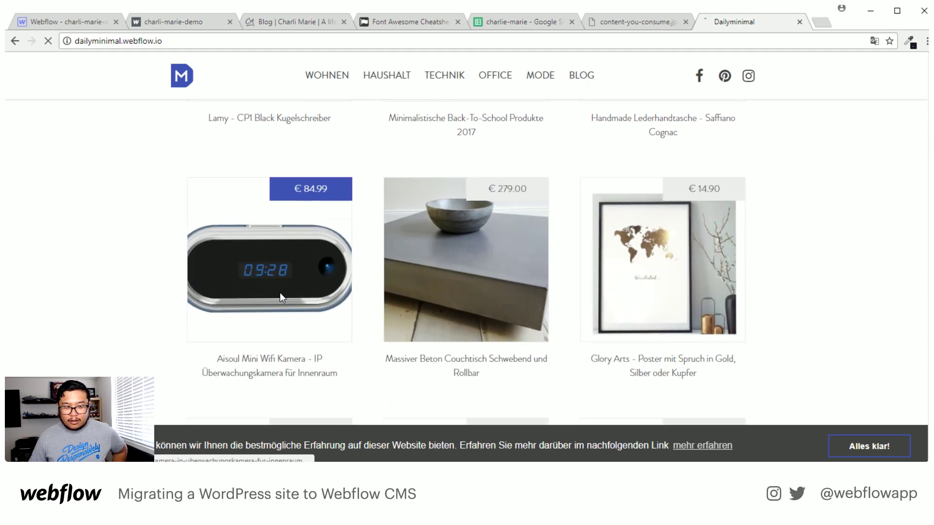
{"action": "scroll", "coordinate": [293, 300], "scroll_direction": "down", "scroll_amount": 5}
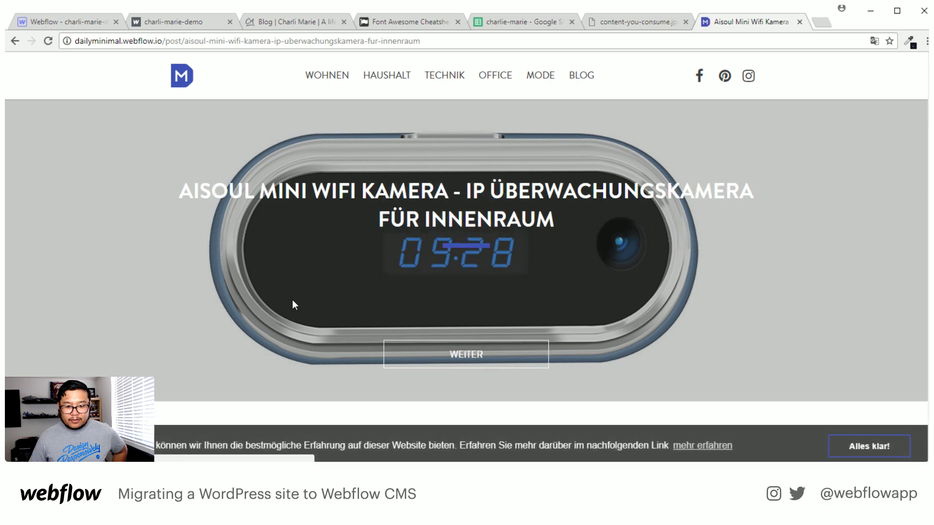
{"action": "scroll", "coordinate": [295, 304], "scroll_direction": "down", "scroll_amount": 10}
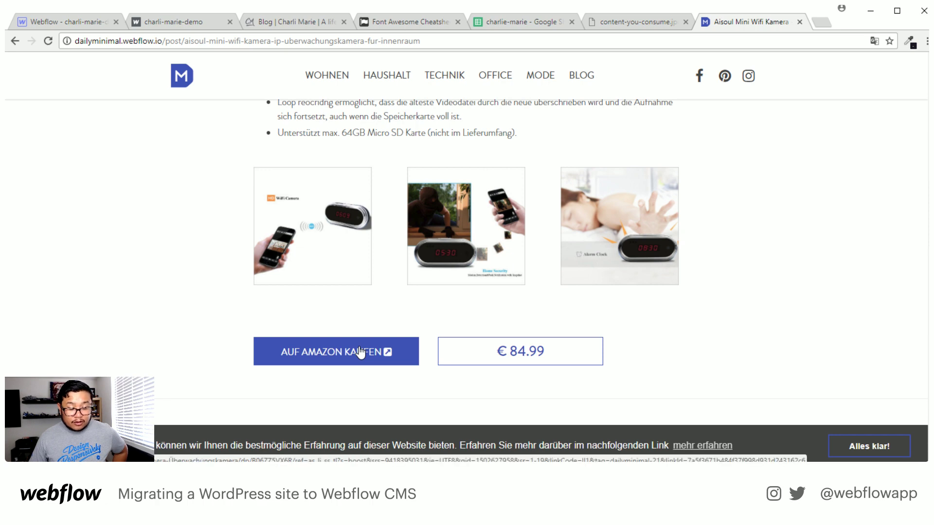
{"action": "scroll", "coordinate": [360, 351], "scroll_direction": "up", "scroll_amount": 15}
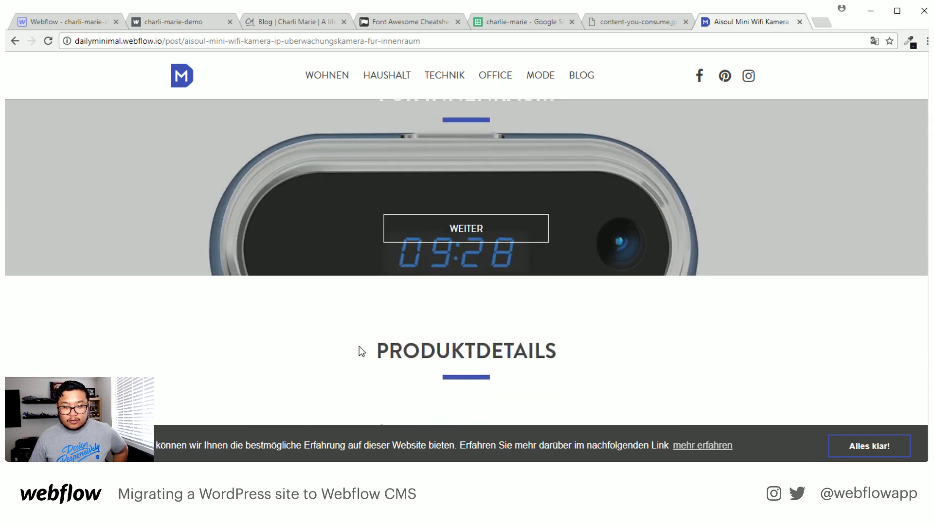
{"action": "scroll", "coordinate": [359, 347], "scroll_direction": "down", "scroll_amount": 10}
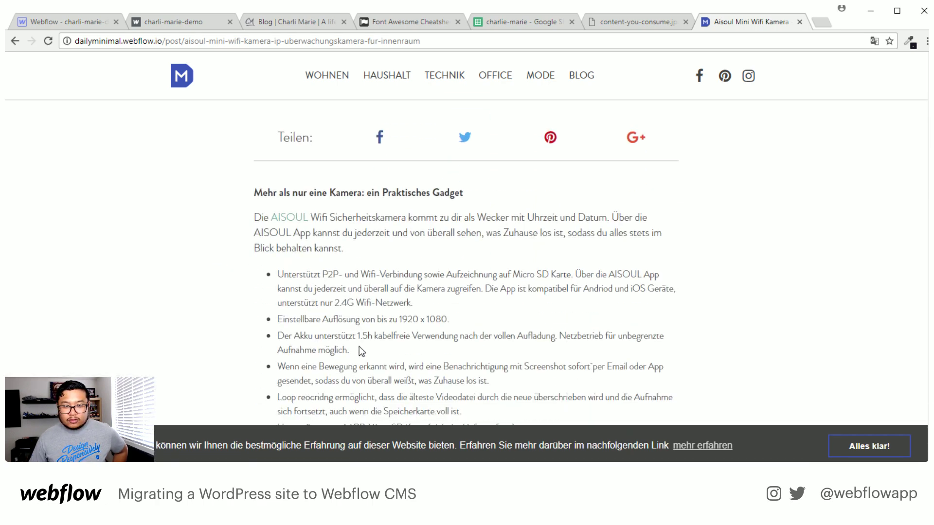
Open the Office category page of the Dailyminimal site and look through its product grid.
{"action": "left_click", "coordinate": [494, 76]}
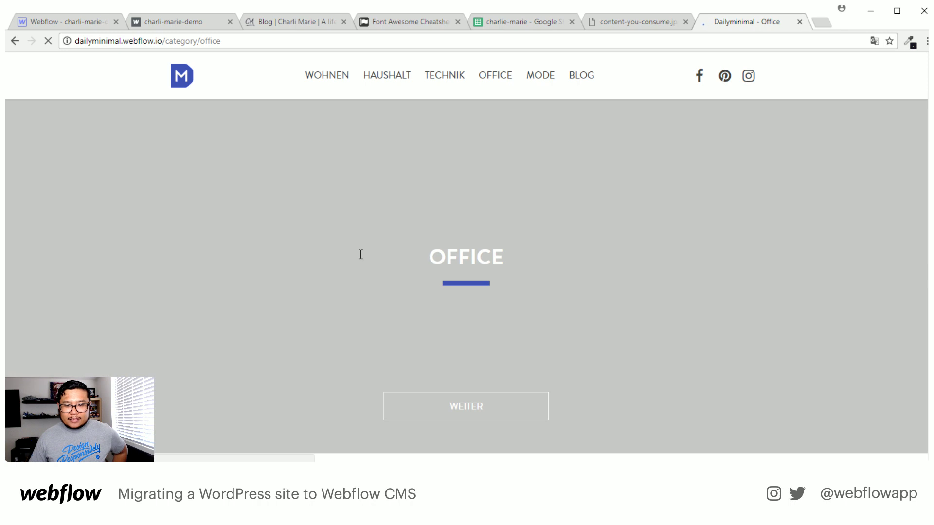
{"action": "scroll", "coordinate": [360, 254], "scroll_direction": "down", "scroll_amount": 1}
{"action": "scroll", "coordinate": [550, 173], "scroll_direction": "down", "scroll_amount": 7}
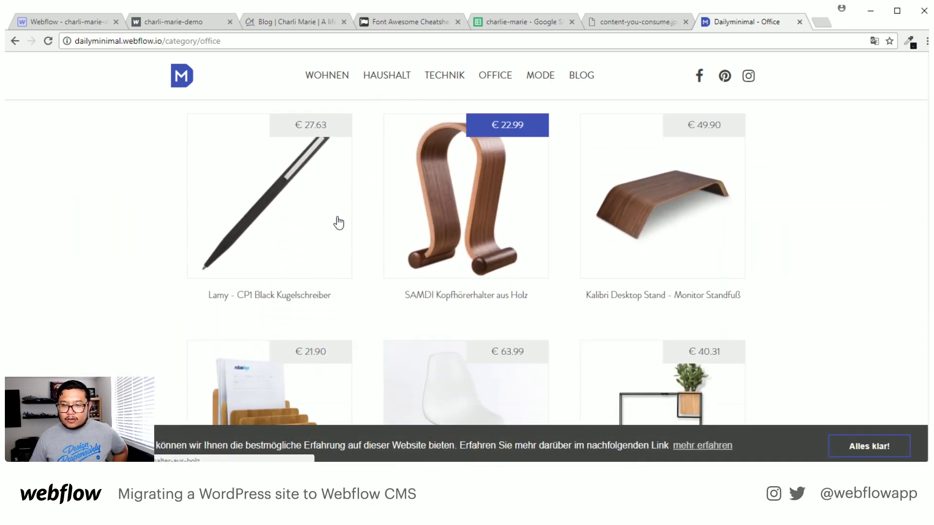
{"action": "scroll", "coordinate": [693, 225], "scroll_direction": "down", "scroll_amount": 3}
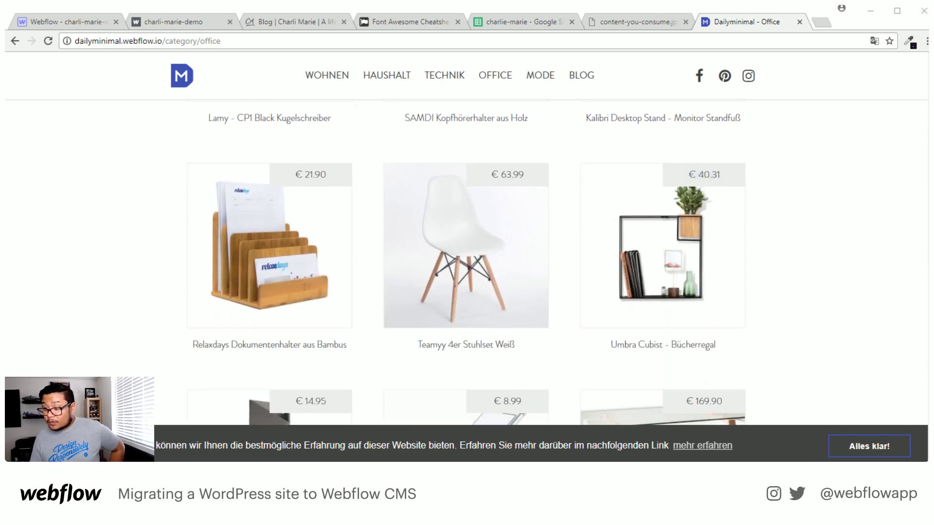
Examine the remaining product grid rows and the footer of the Dailyminimal Office category page.
{"action": "scroll", "coordinate": [758, 260], "scroll_direction": "down", "scroll_amount": 2}
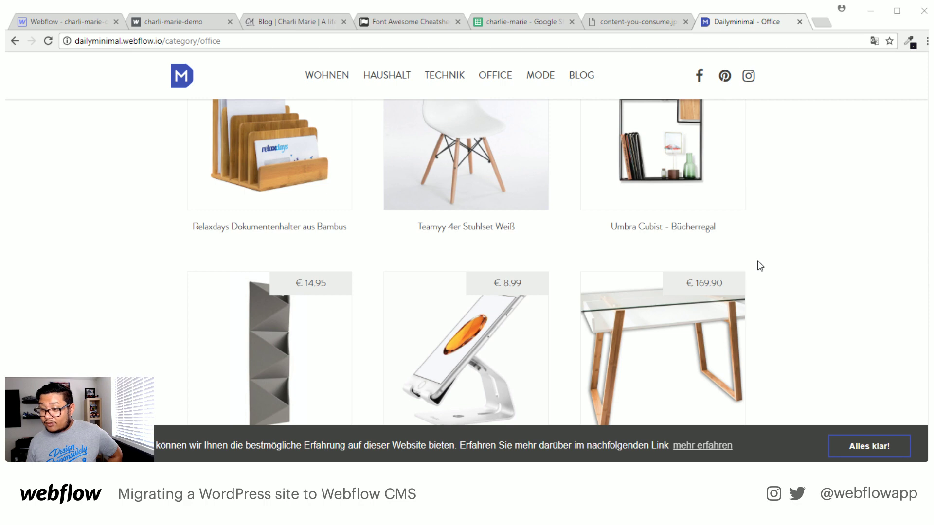
{"action": "scroll", "coordinate": [757, 261], "scroll_direction": "down", "scroll_amount": 3}
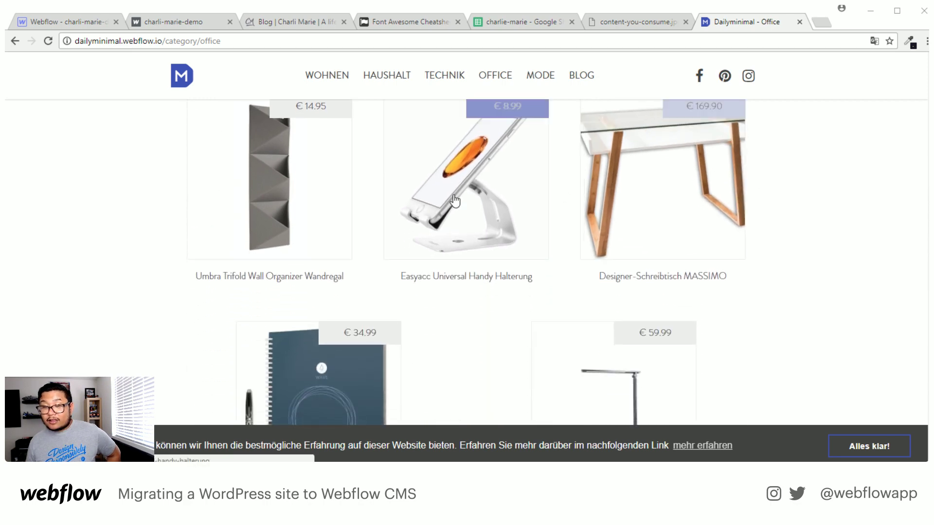
{"action": "scroll", "coordinate": [440, 212], "scroll_direction": "up", "scroll_amount": 1}
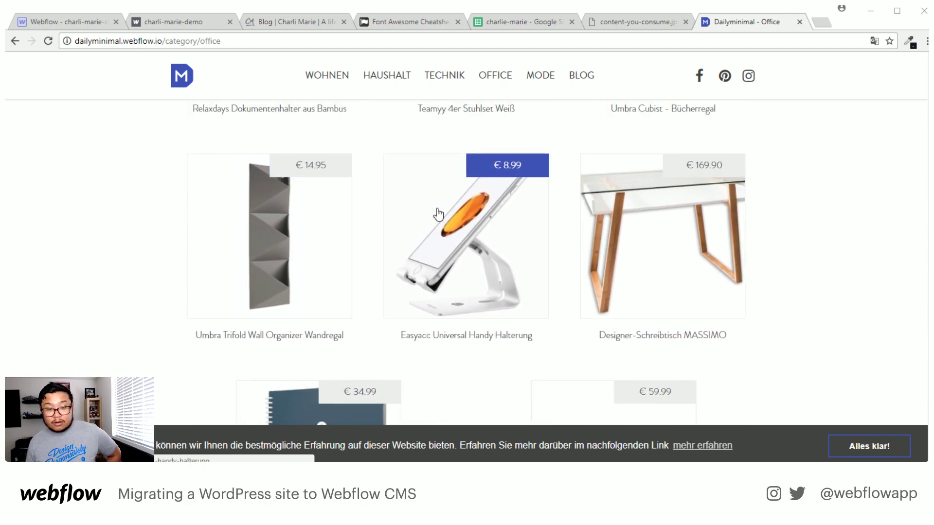
{"action": "scroll", "coordinate": [438, 214], "scroll_direction": "up", "scroll_amount": 1}
{"action": "scroll", "coordinate": [438, 214], "scroll_direction": "up", "scroll_amount": 4}
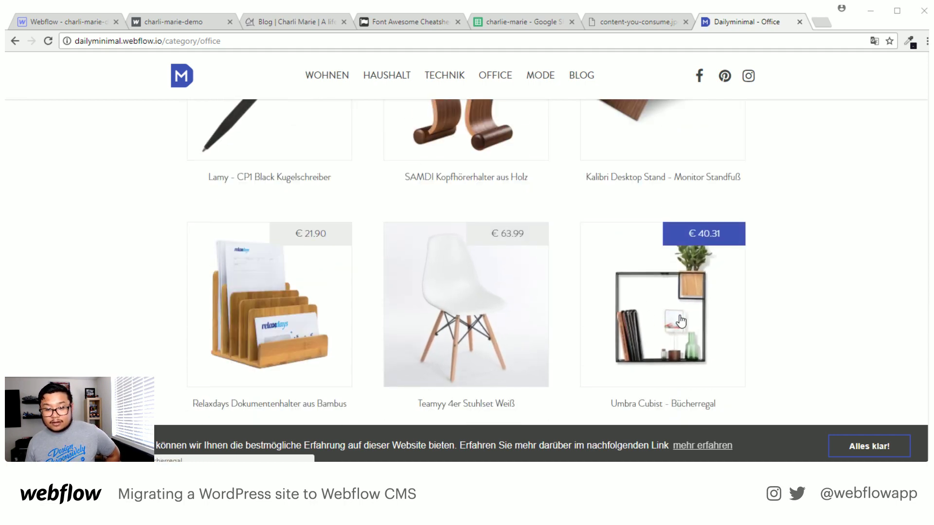
{"action": "scroll", "coordinate": [677, 319], "scroll_direction": "down", "scroll_amount": 10}
{"action": "scroll", "coordinate": [680, 321], "scroll_direction": "down", "scroll_amount": 4}
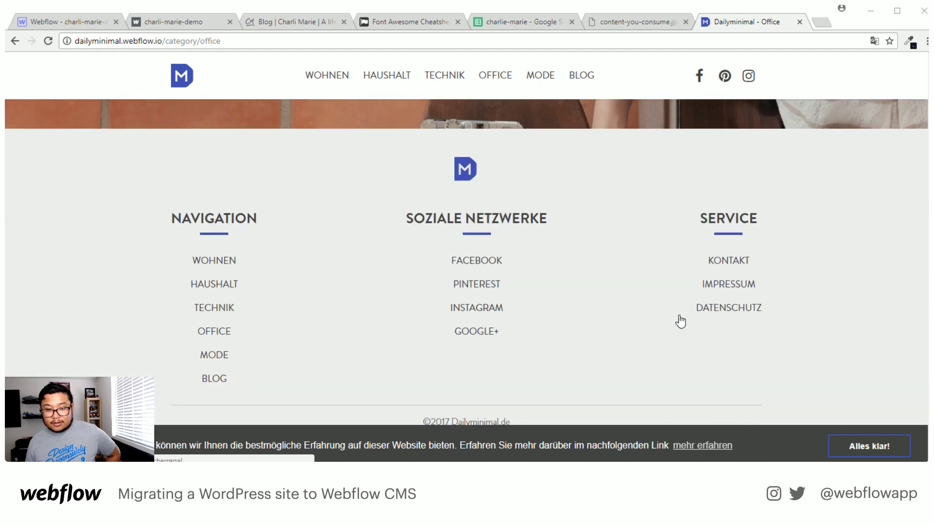
{"action": "scroll", "coordinate": [680, 321], "scroll_direction": "up", "scroll_amount": 6}
{"action": "scroll", "coordinate": [680, 321], "scroll_direction": "down", "scroll_amount": 4}
{"action": "scroll", "coordinate": [680, 322], "scroll_direction": "up", "scroll_amount": 8}
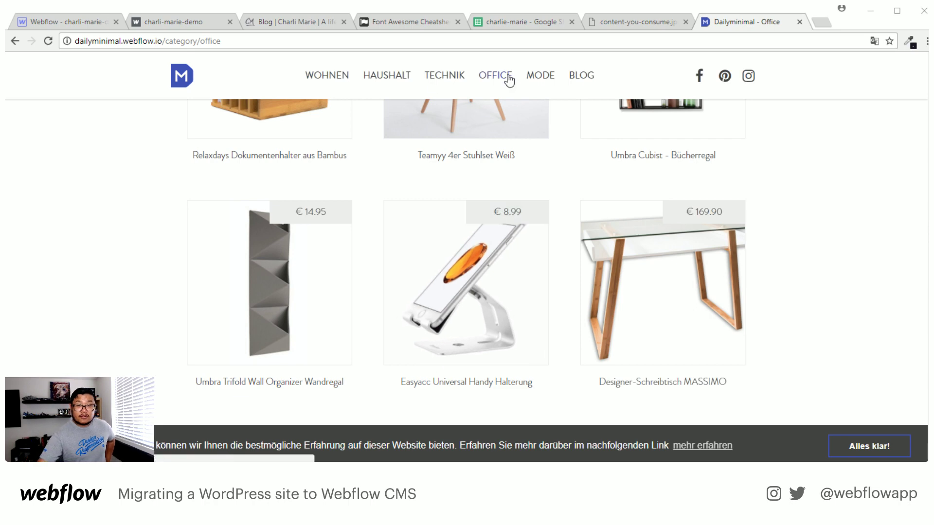
Open the Blog category page of the Dailyminimal site and look over its post grid.
{"action": "left_click", "coordinate": [584, 76]}
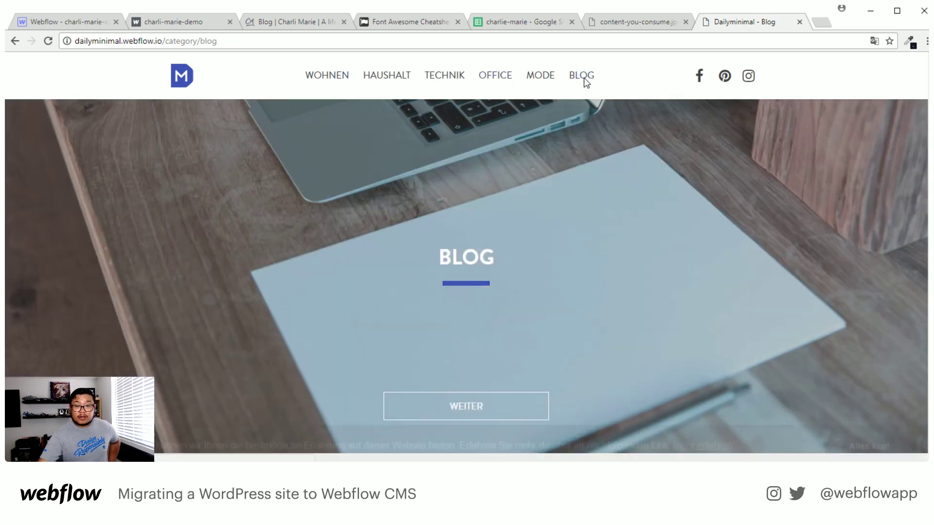
{"action": "scroll", "coordinate": [669, 296], "scroll_direction": "down", "scroll_amount": 5}
{"action": "scroll", "coordinate": [669, 296], "scroll_direction": "down", "scroll_amount": 5}
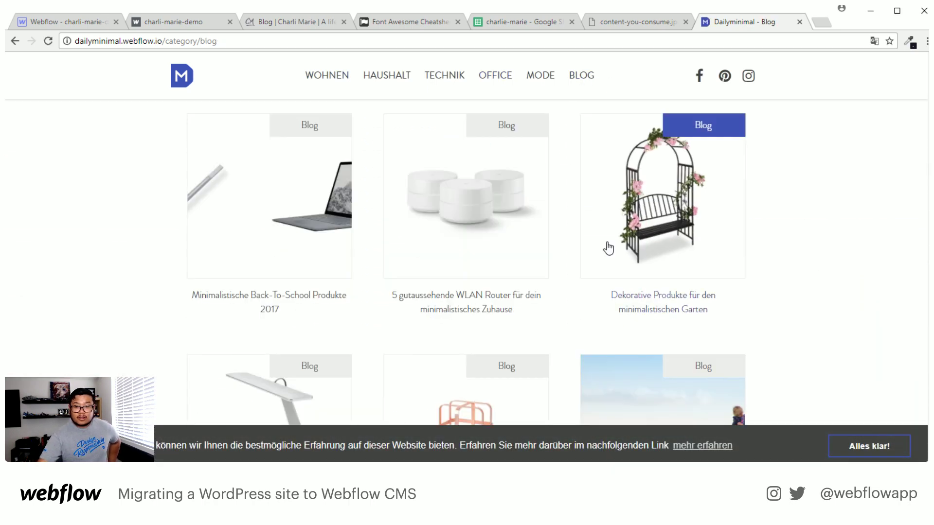
Open the "Minimalistische Back-To-School Produkte 2017" post and review its content and comments section, accepting the cookie notice.
{"action": "left_click", "coordinate": [331, 243]}
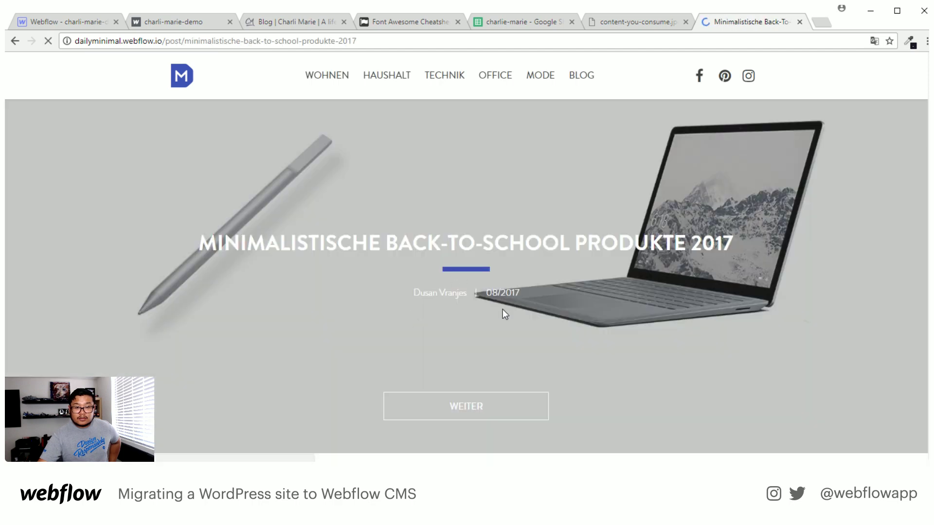
{"action": "scroll", "coordinate": [501, 312], "scroll_direction": "down", "scroll_amount": 6}
{"action": "scroll", "coordinate": [503, 310], "scroll_direction": "down", "scroll_amount": 15}
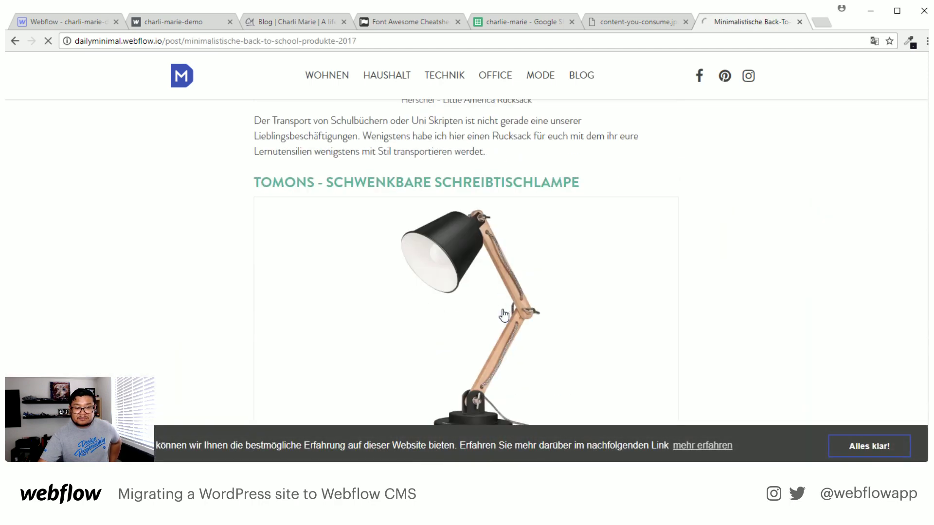
{"action": "scroll", "coordinate": [503, 314], "scroll_direction": "down", "scroll_amount": 15}
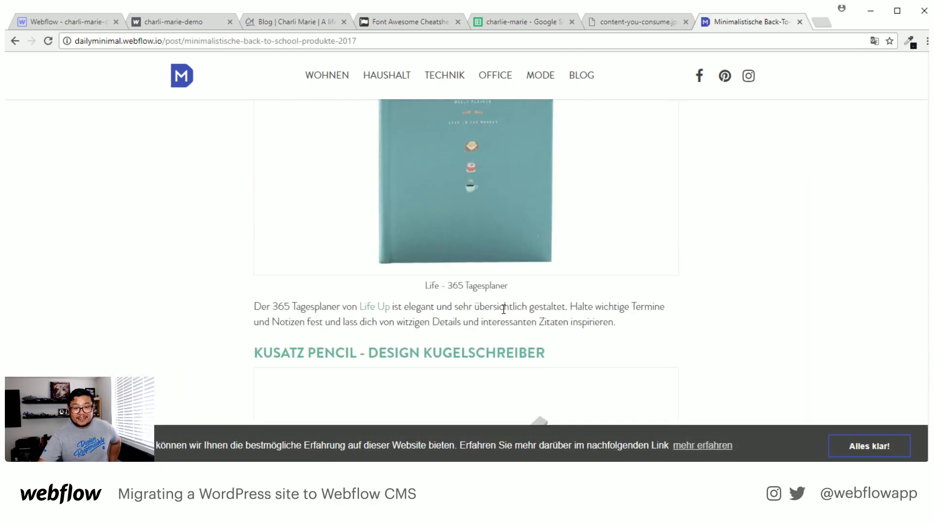
{"action": "scroll", "coordinate": [503, 315], "scroll_direction": "down", "scroll_amount": 13}
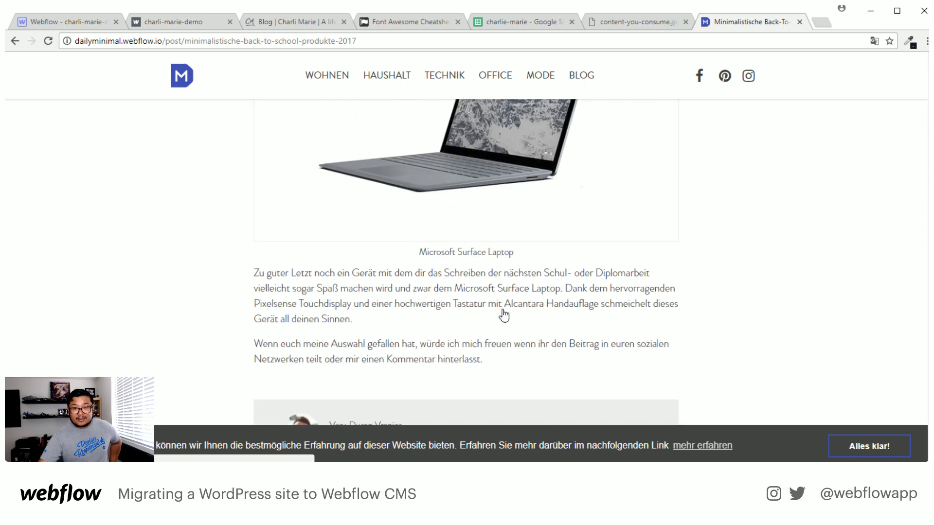
{"action": "scroll", "coordinate": [504, 314], "scroll_direction": "down", "scroll_amount": 4}
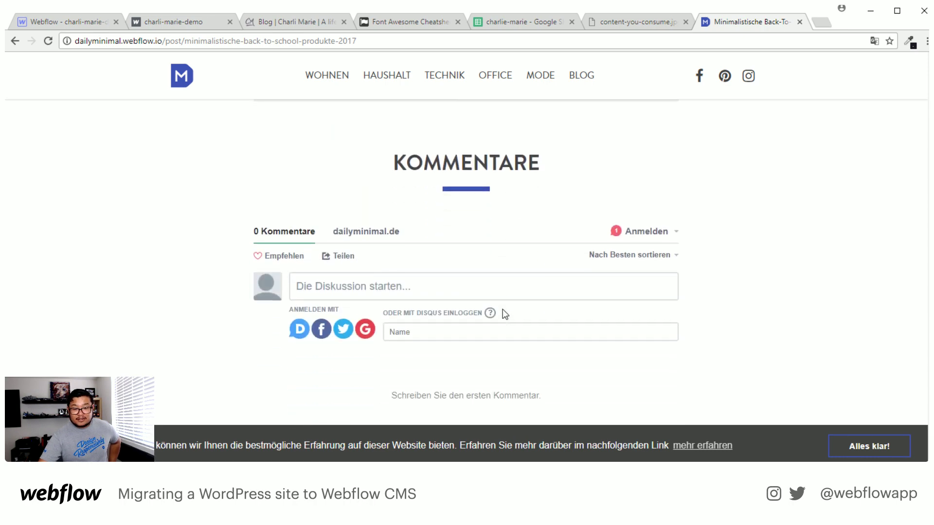
{"action": "left_click", "coordinate": [842, 443]}
{"action": "scroll", "coordinate": [711, 280], "scroll_direction": "down", "scroll_amount": 5}
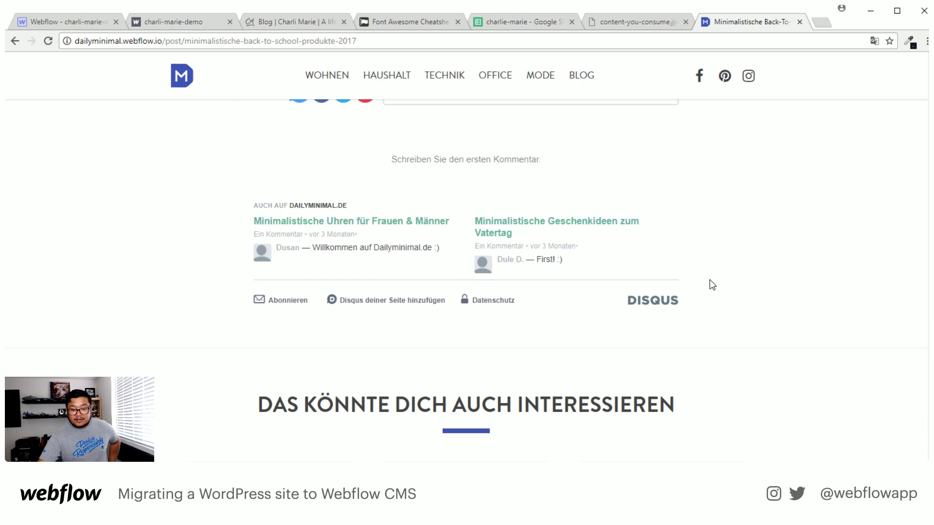
{"action": "key", "text": "Home"}
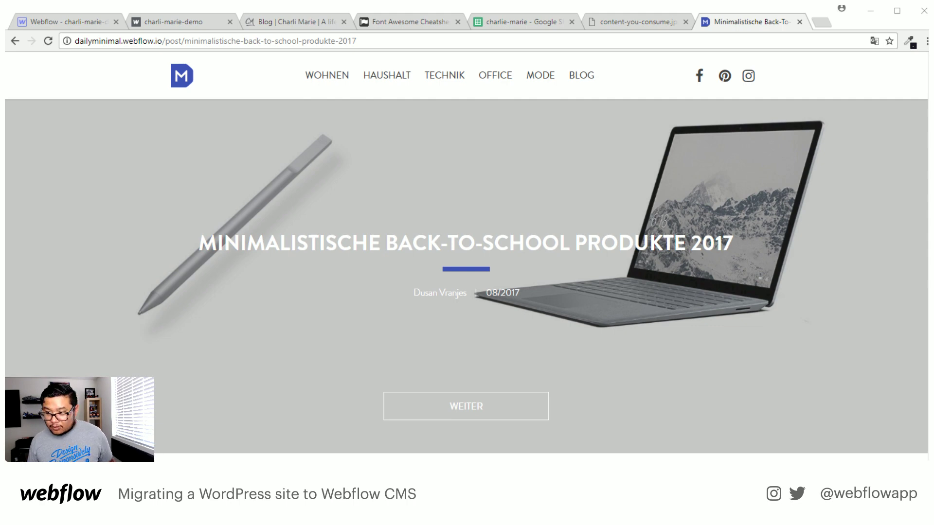
Open amkfolio.webflow.io and examine the home page's hero, logo strip and Servicios Creativos cards.
{"action": "left_click", "coordinate": [582, 36]}
{"action": "type", "text": "amkfolio.webflow.io"}
{"action": "key", "text": "Return"}
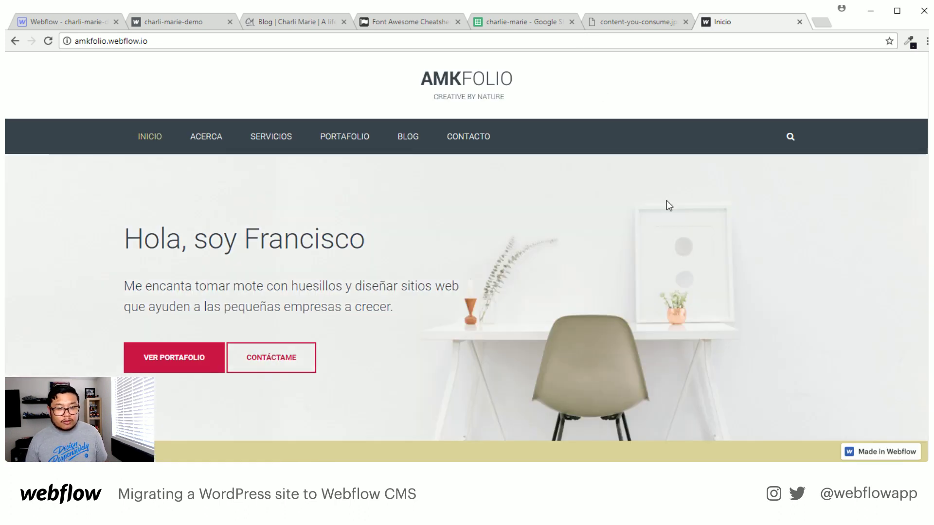
{"action": "scroll", "coordinate": [643, 276], "scroll_direction": "down", "scroll_amount": 1}
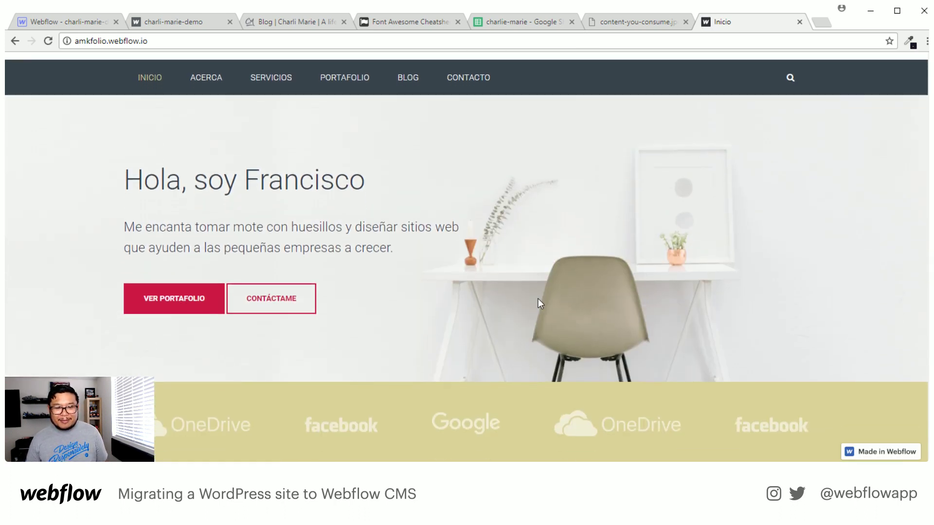
{"action": "scroll", "coordinate": [661, 254], "scroll_direction": "up", "scroll_amount": 1}
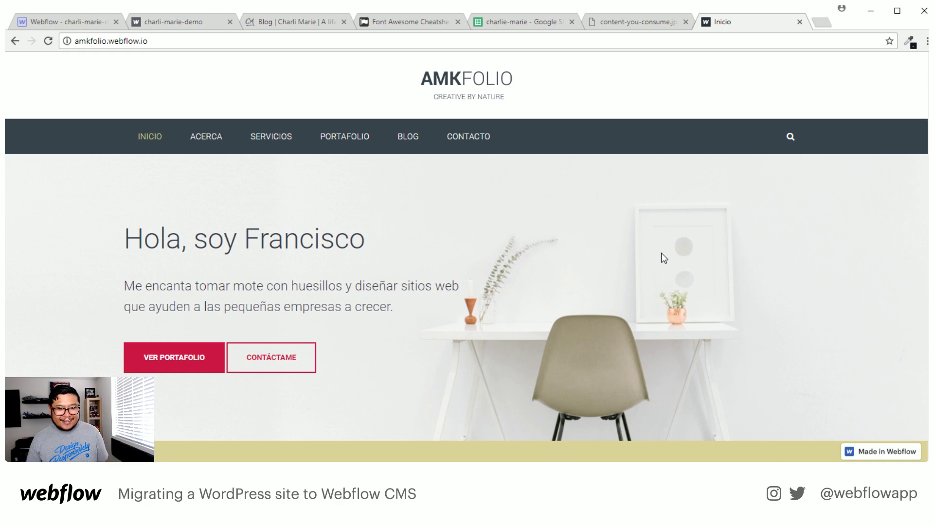
{"action": "scroll", "coordinate": [662, 254], "scroll_direction": "down", "scroll_amount": 5}
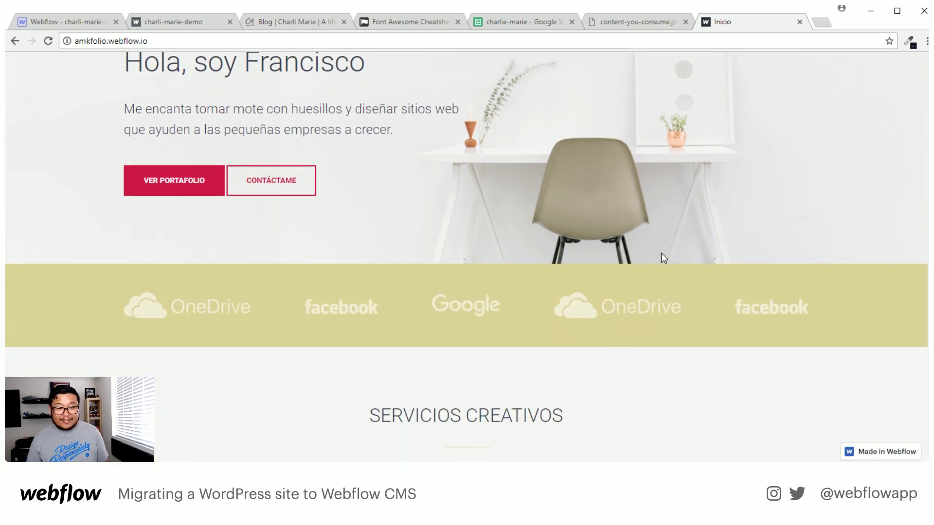
{"action": "scroll", "coordinate": [667, 308], "scroll_direction": "down", "scroll_amount": 3}
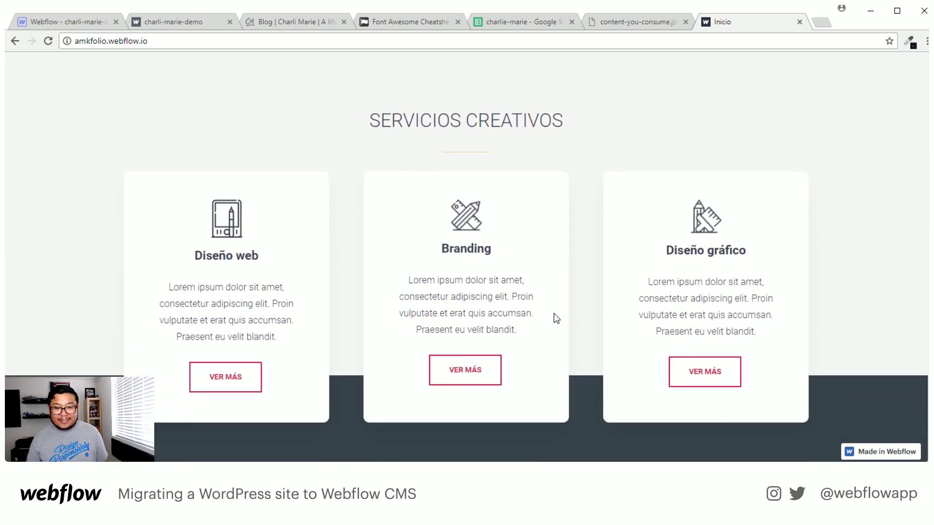
{"action": "scroll", "coordinate": [710, 382], "scroll_direction": "down", "scroll_amount": 3}
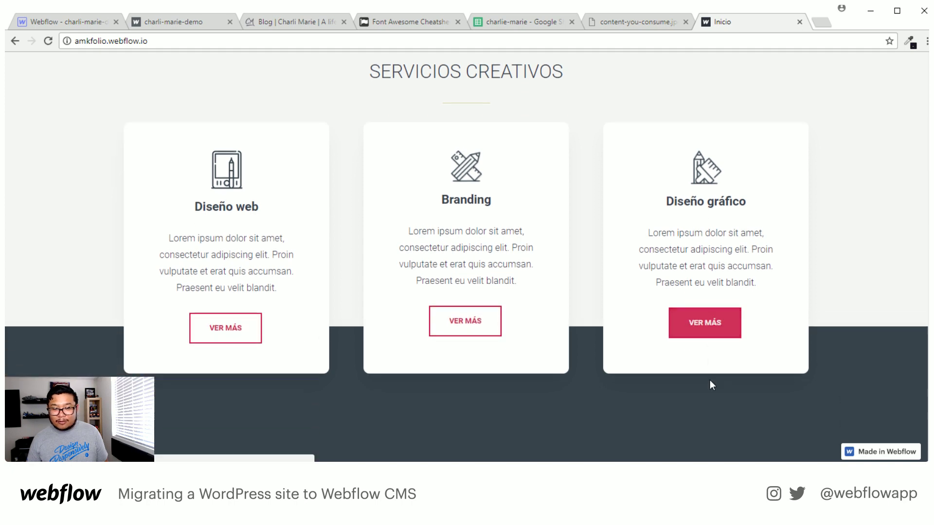
{"action": "scroll", "coordinate": [705, 382], "scroll_direction": "up", "scroll_amount": 11}
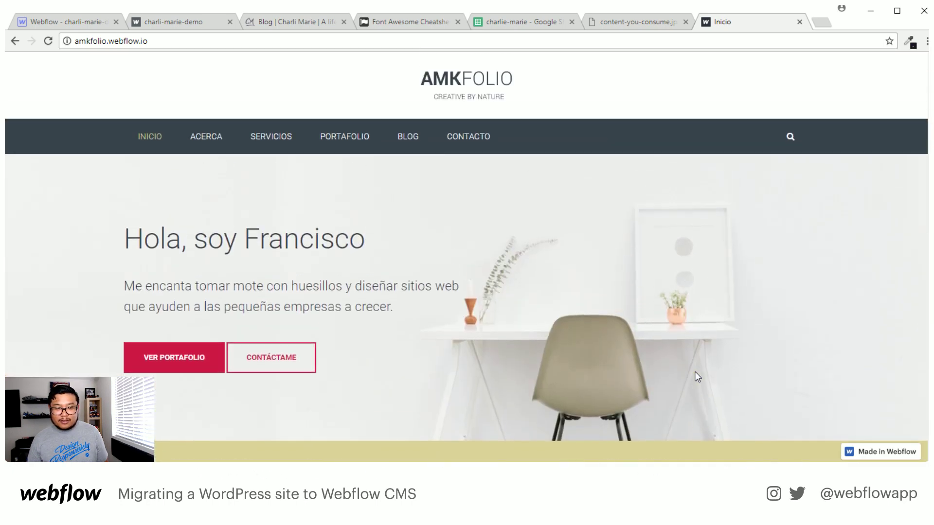
Examine the Proyectos Destacados grid, the contact call-to-action, and the blog and Twitter columns on the Amkfolio home page.
{"action": "scroll", "coordinate": [696, 372], "scroll_direction": "down", "scroll_amount": 9}
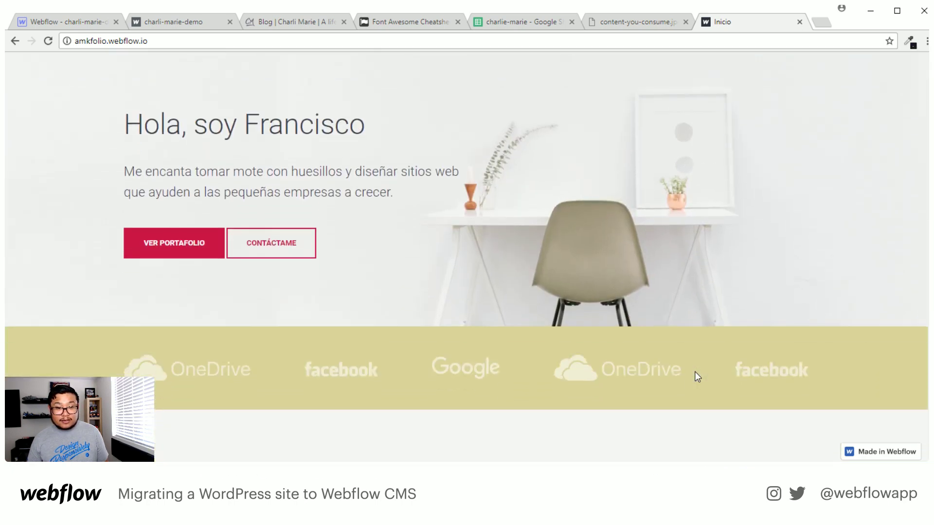
{"action": "scroll", "coordinate": [696, 375], "scroll_direction": "down", "scroll_amount": 8}
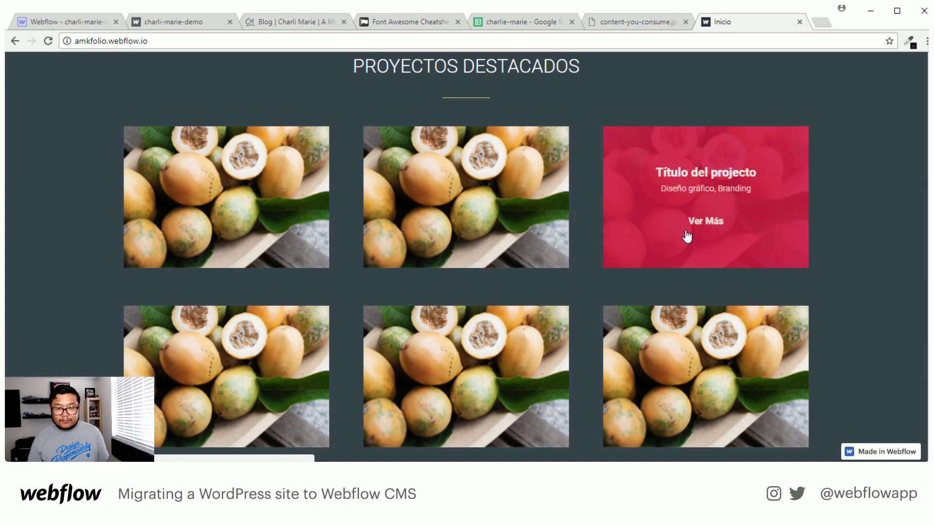
{"action": "scroll", "coordinate": [515, 359], "scroll_direction": "down", "scroll_amount": 7}
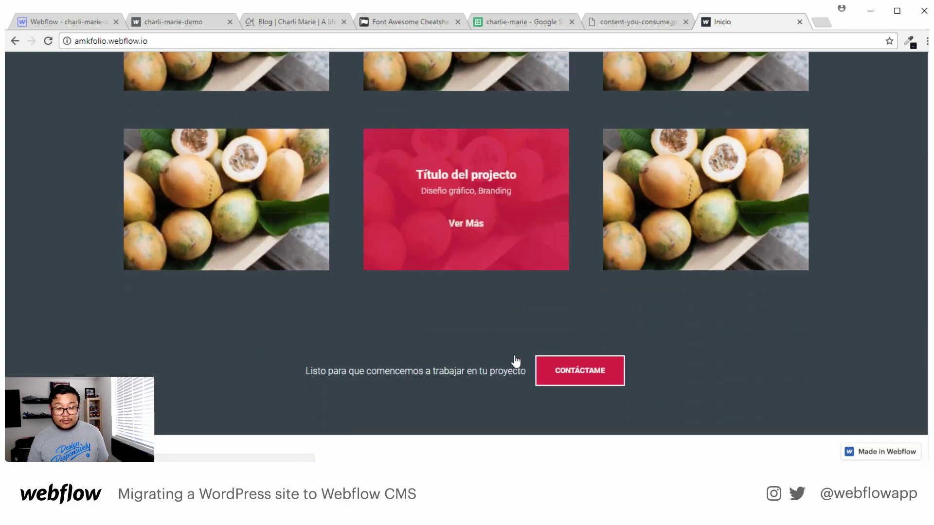
{"action": "scroll", "coordinate": [570, 333], "scroll_direction": "down", "scroll_amount": 4}
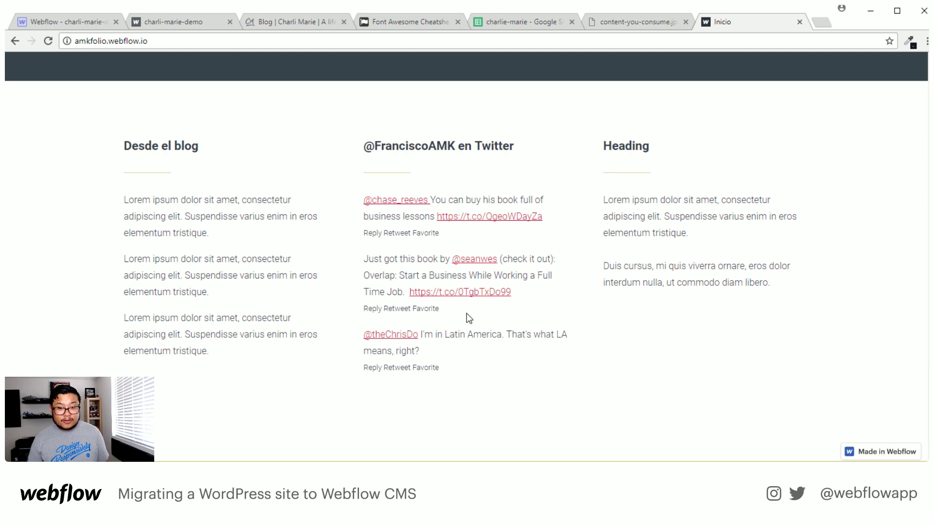
{"action": "scroll", "coordinate": [603, 300], "scroll_direction": "down", "scroll_amount": 1}
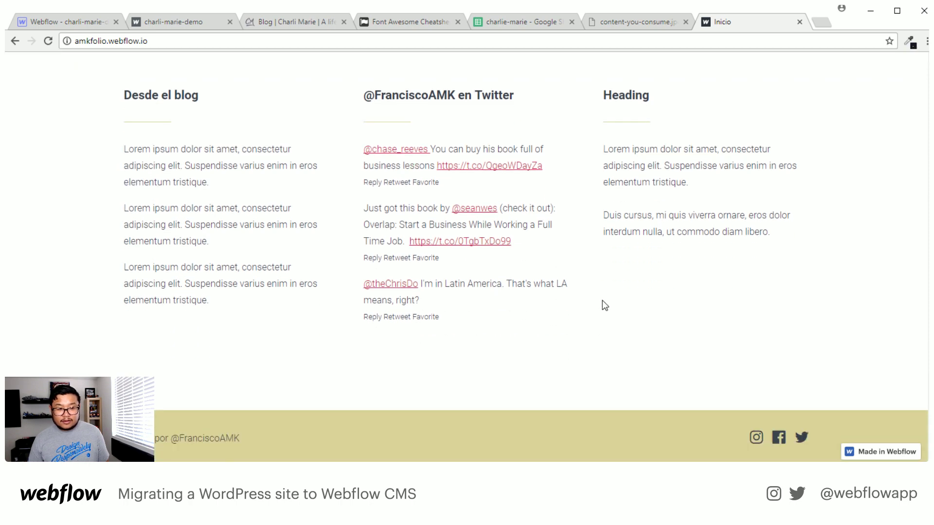
Open the Acerca page of the Amkfolio site and review its header, body text and footer.
{"action": "key", "text": "Home"}
{"action": "left_click", "coordinate": [211, 130]}
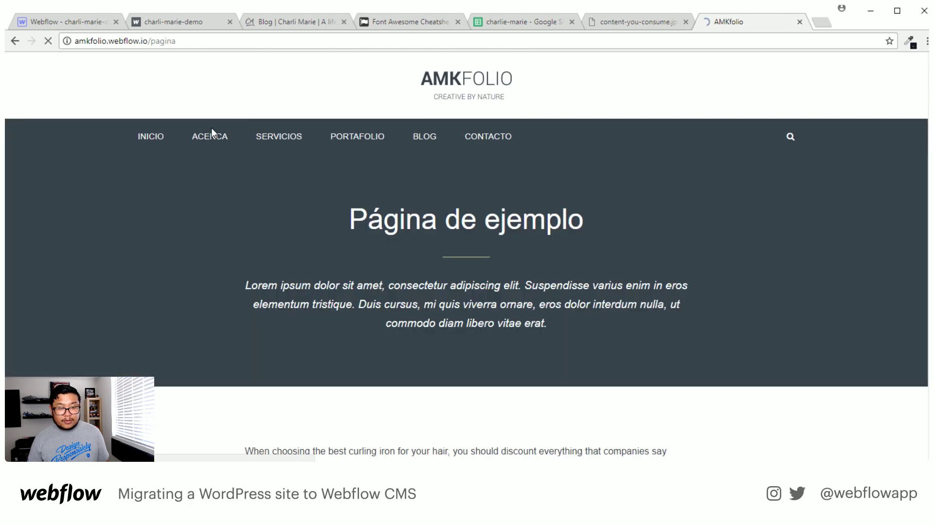
{"action": "mouse_move", "coordinate": [214, 141]}
{"action": "scroll", "coordinate": [596, 431], "scroll_direction": "down", "scroll_amount": 12}
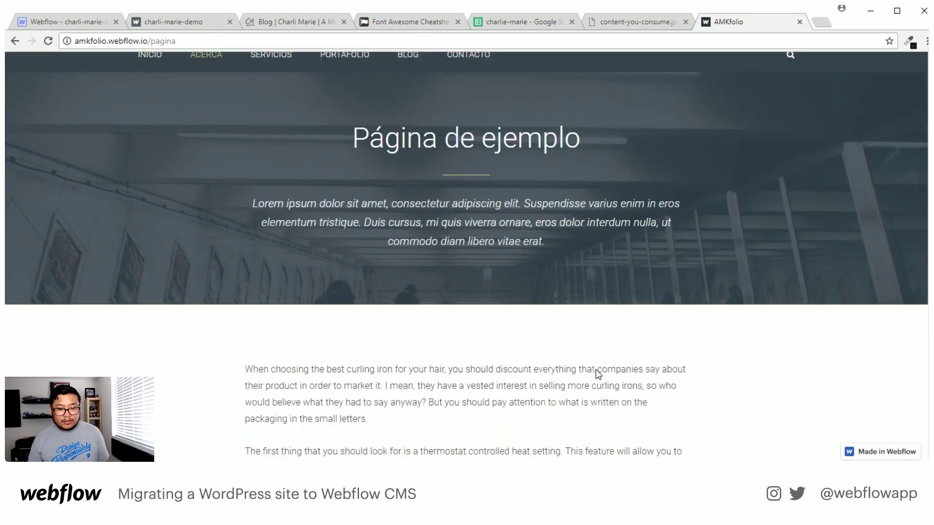
{"action": "scroll", "coordinate": [597, 370], "scroll_direction": "down", "scroll_amount": 8}
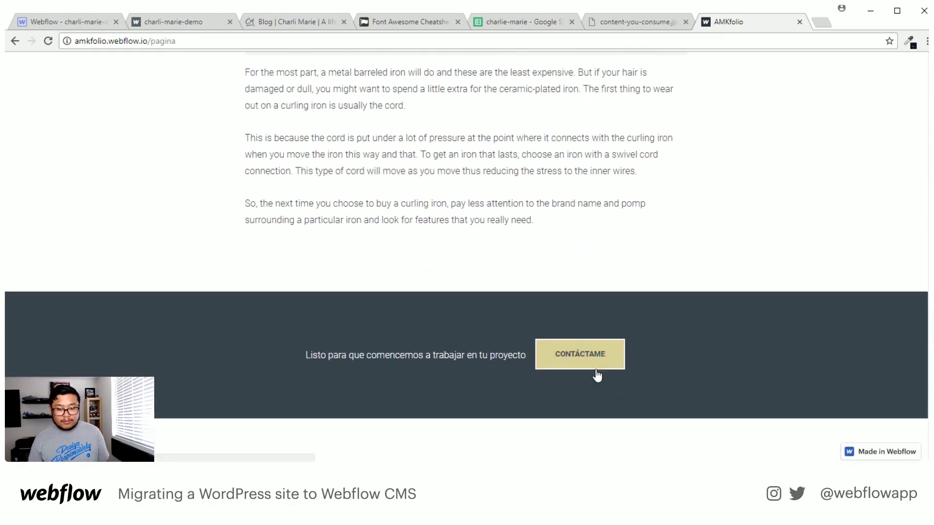
{"action": "scroll", "coordinate": [598, 375], "scroll_direction": "down", "scroll_amount": 2}
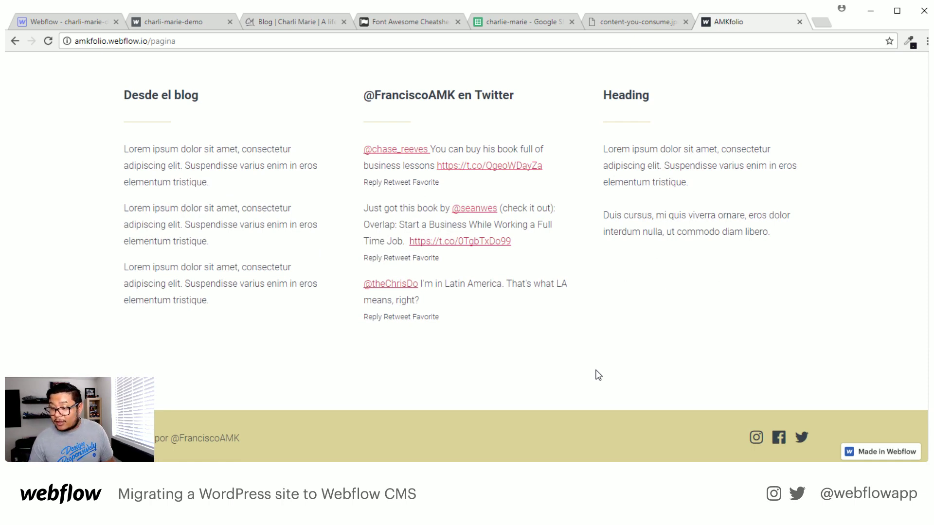
{"action": "scroll", "coordinate": [584, 354], "scroll_direction": "up", "scroll_amount": 15}
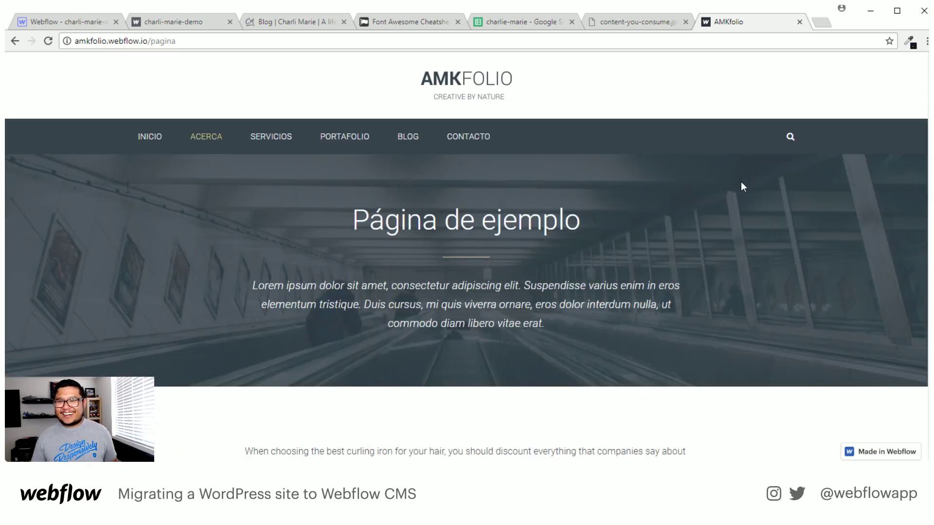
Close the AMKfolio and image browser tabs, and close the "Being conscious of what you consume" blog post in Webflow, saving its changes.
{"action": "left_click", "coordinate": [797, 23]}
{"action": "left_click", "coordinate": [87, 19]}
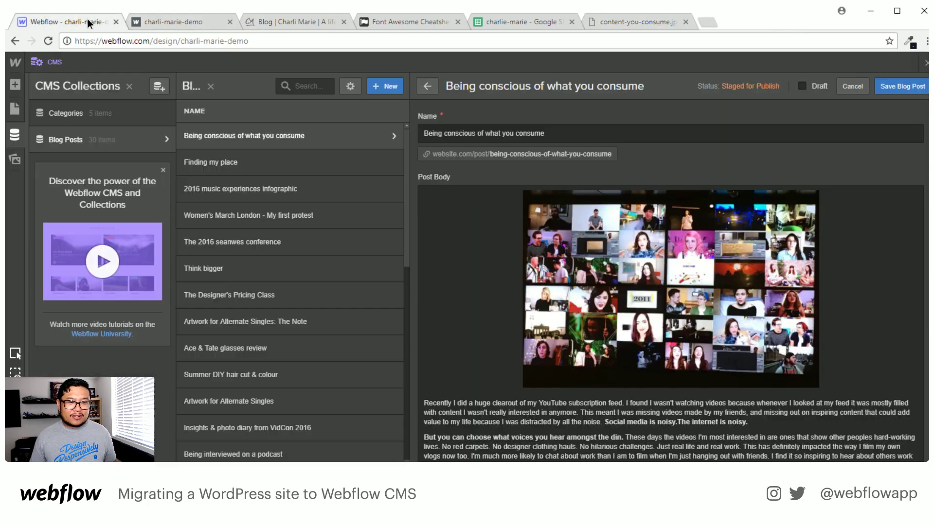
{"action": "left_click", "coordinate": [686, 22]}
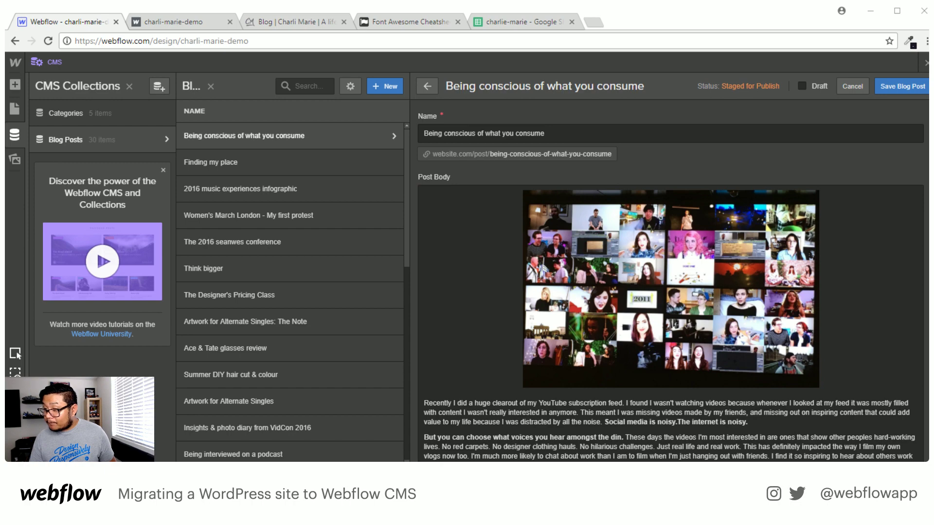
{"action": "left_click", "coordinate": [852, 86]}
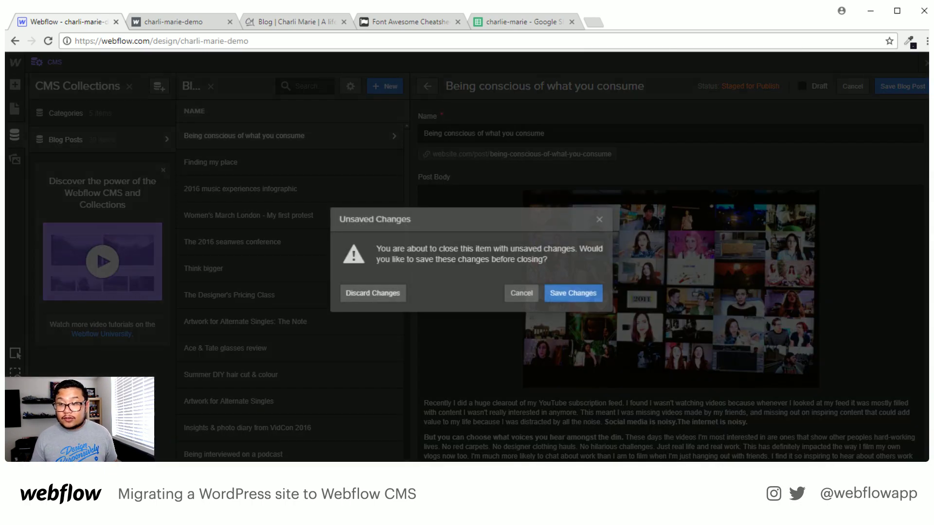
{"action": "left_click", "coordinate": [573, 293]}
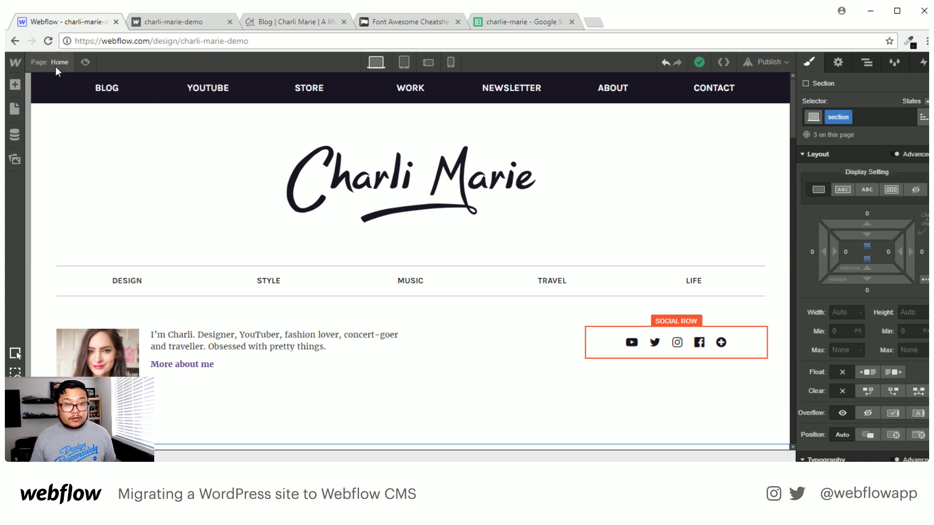
Create a new static page named "lightbox" with no parent folder.
{"action": "left_click", "coordinate": [56, 66]}
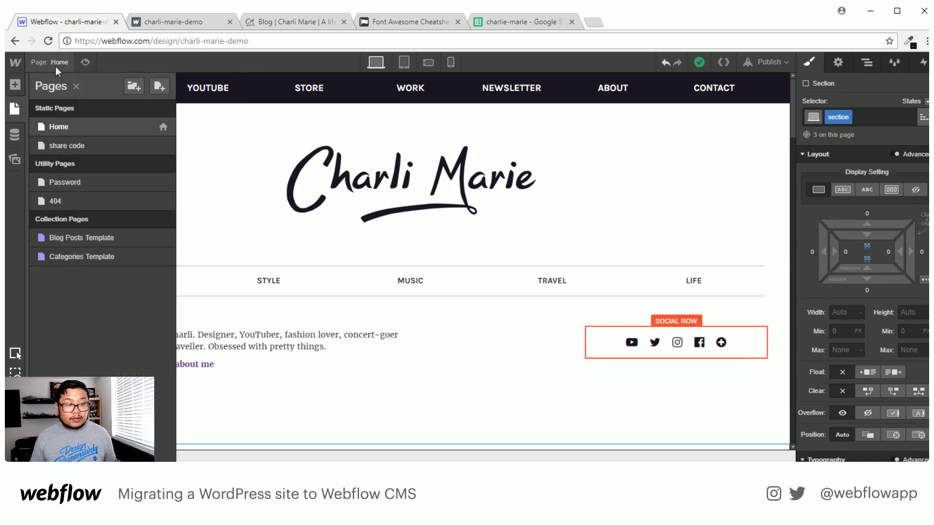
{"action": "left_click", "coordinate": [159, 87]}
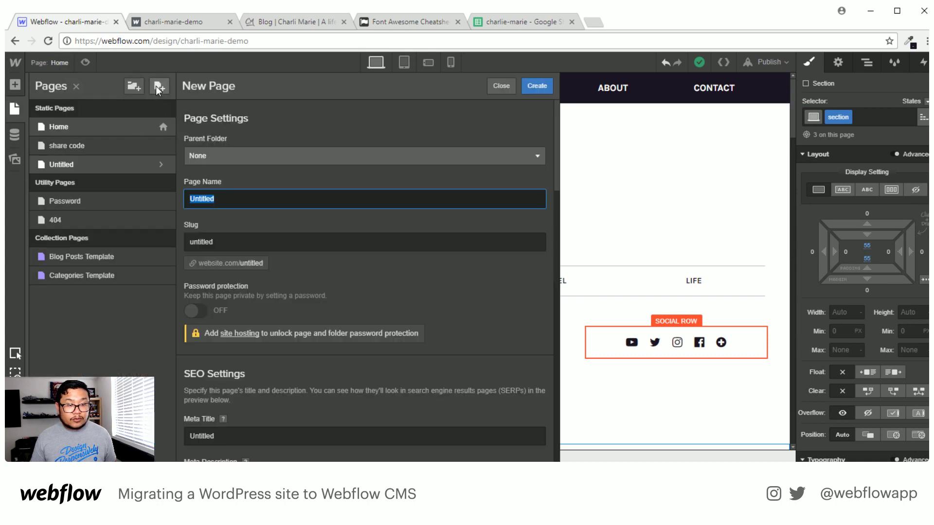
{"action": "type", "text": "lightbox"}
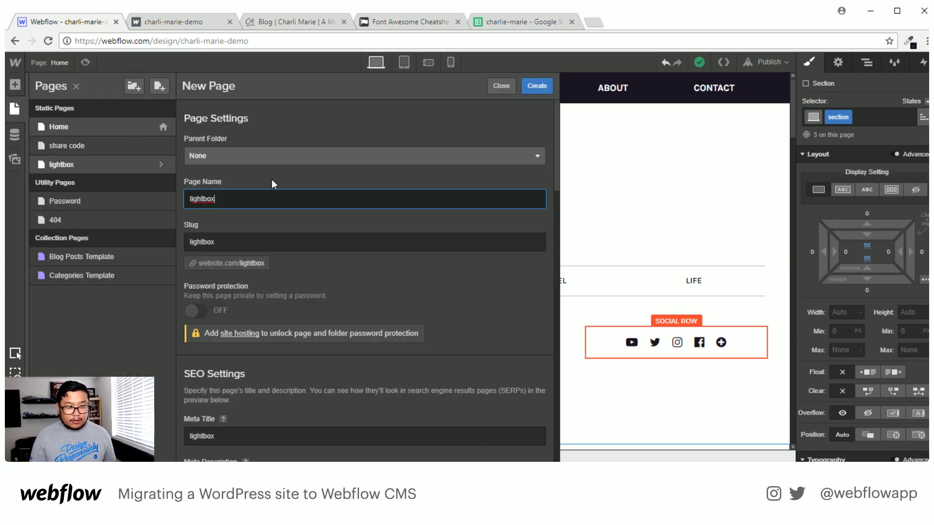
{"action": "key", "text": "Return"}
{"action": "left_click", "coordinate": [454, 260]}
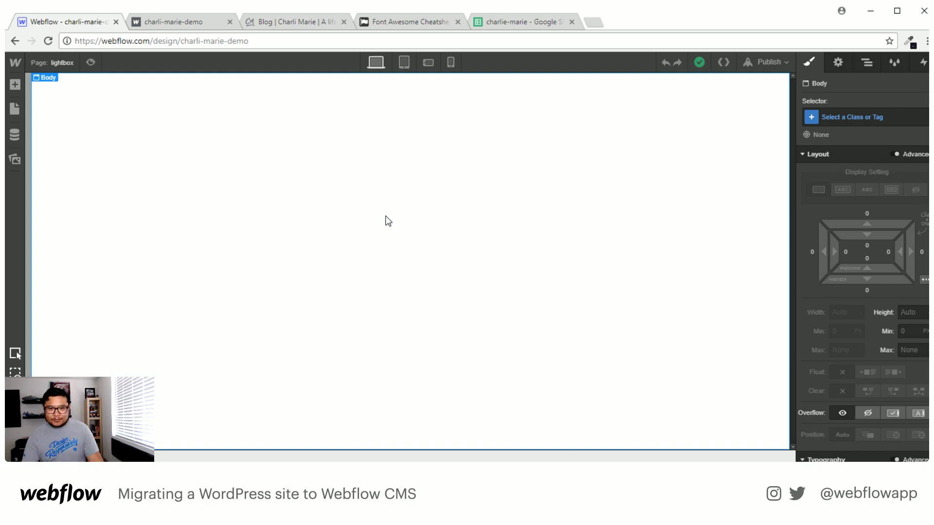
Add a container to the empty lightbox page and place a button inside it, leaving its link settings blank.
{"action": "key", "text": "a"}
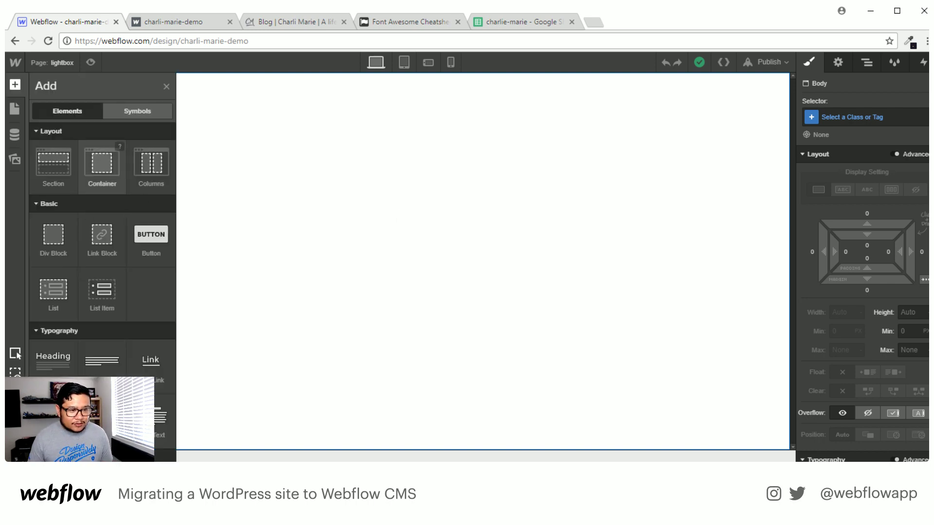
{"action": "left_click_drag", "start_coordinate": [102, 163], "coordinate": [523, 176]}
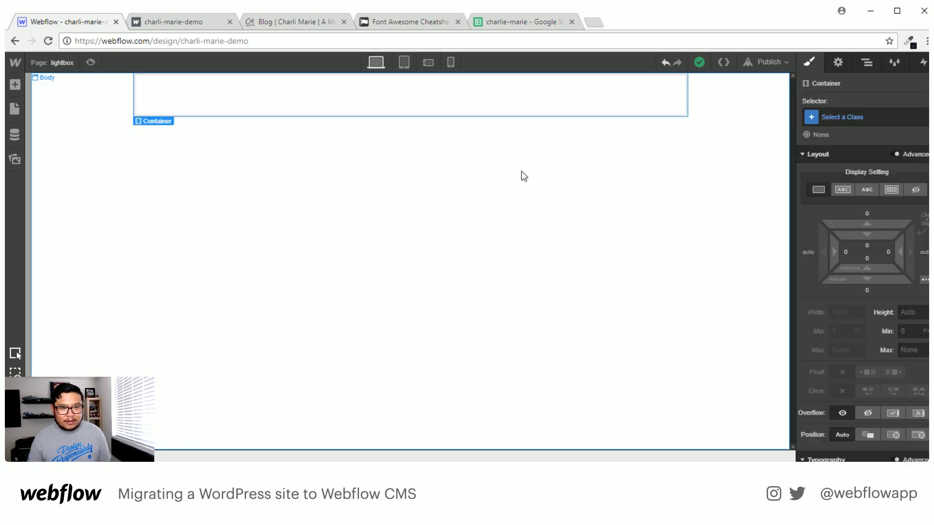
{"action": "key", "text": "a"}
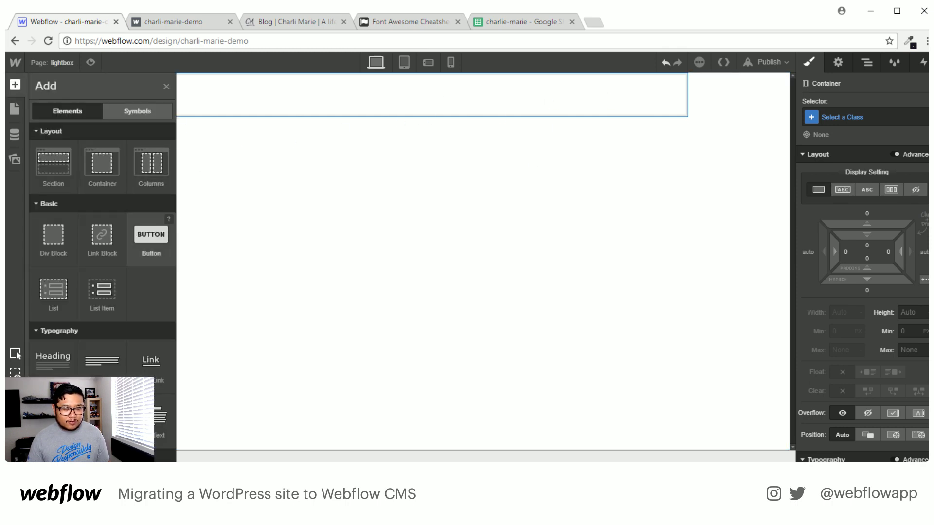
{"action": "left_click_drag", "start_coordinate": [151, 238], "coordinate": [273, 115]}
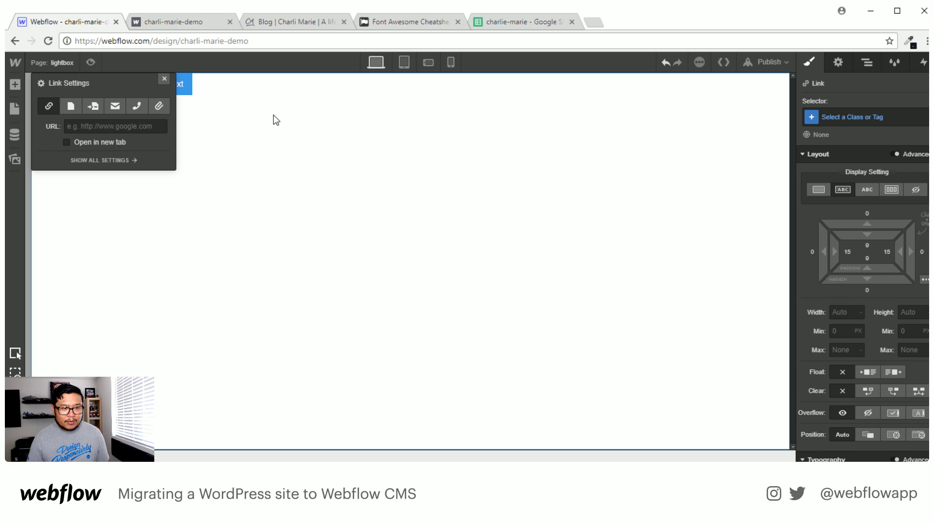
{"action": "left_click", "coordinate": [165, 80]}
Change the button's text to "Activate Lightbox!!!!".
{"action": "double_click", "coordinate": [176, 86]}
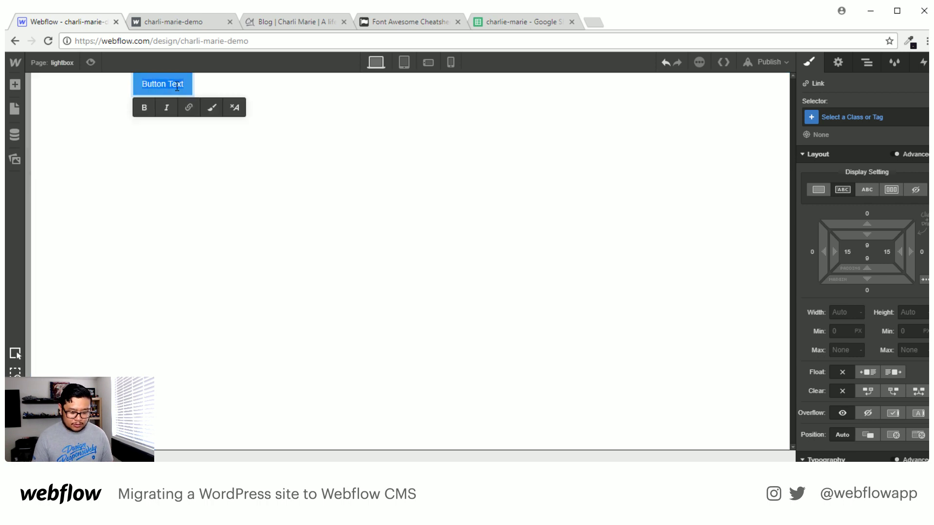
{"action": "type", "text": "Activate Ligh"}
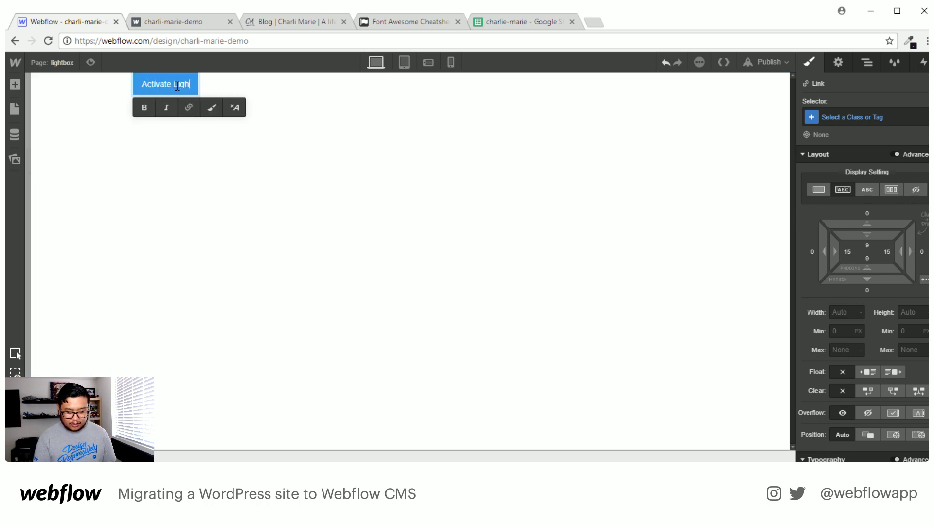
{"action": "type", "text": "tbox!!!!"}
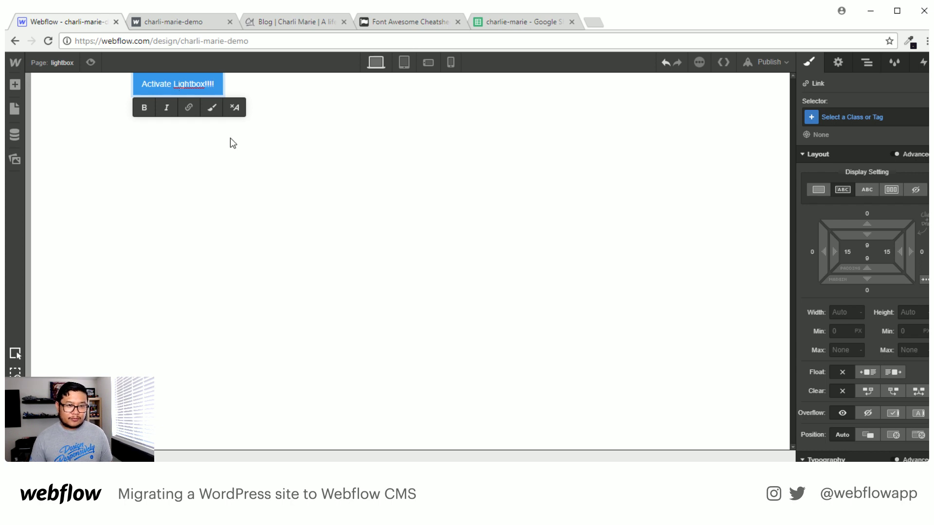
{"action": "left_click", "coordinate": [267, 178]}
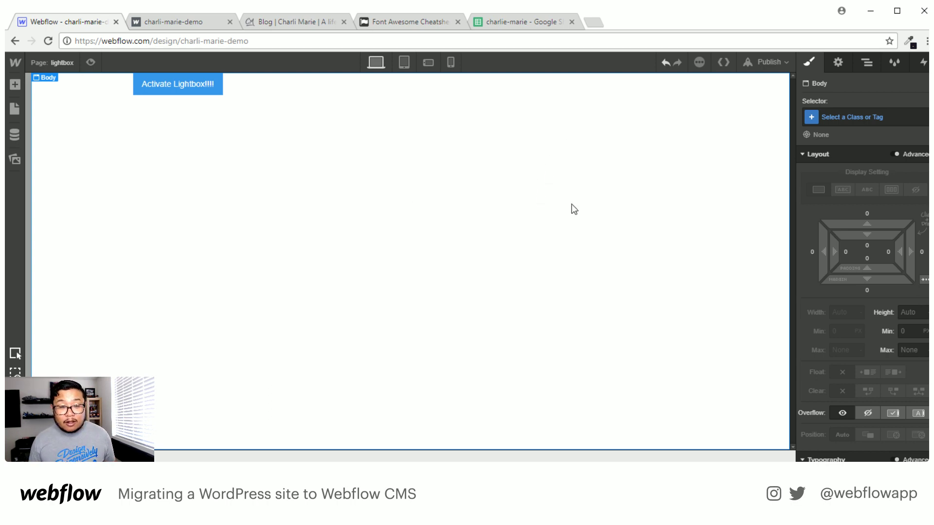
Add a div block to the page body and move it above the container in the element hierarchy.
{"action": "key", "text": "a"}
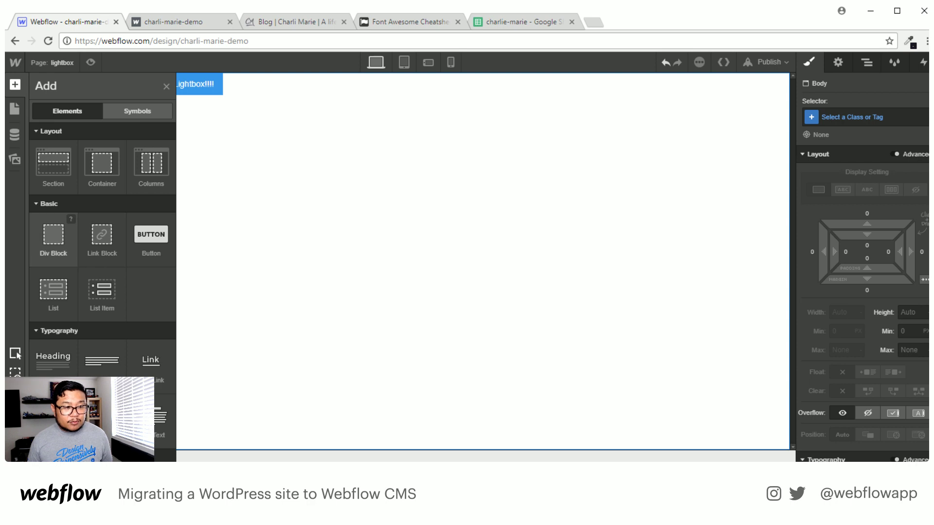
{"action": "left_click_drag", "start_coordinate": [53, 236], "coordinate": [465, 229]}
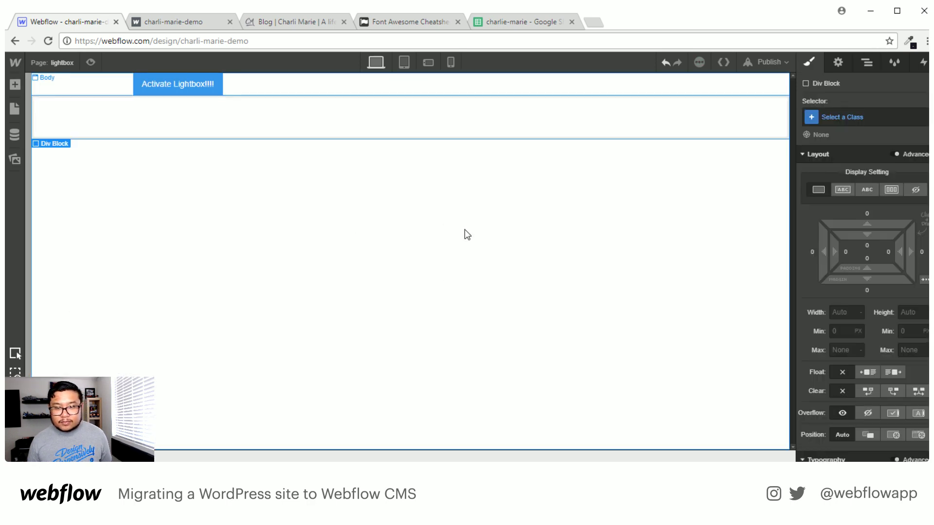
{"action": "left_click", "coordinate": [866, 66]}
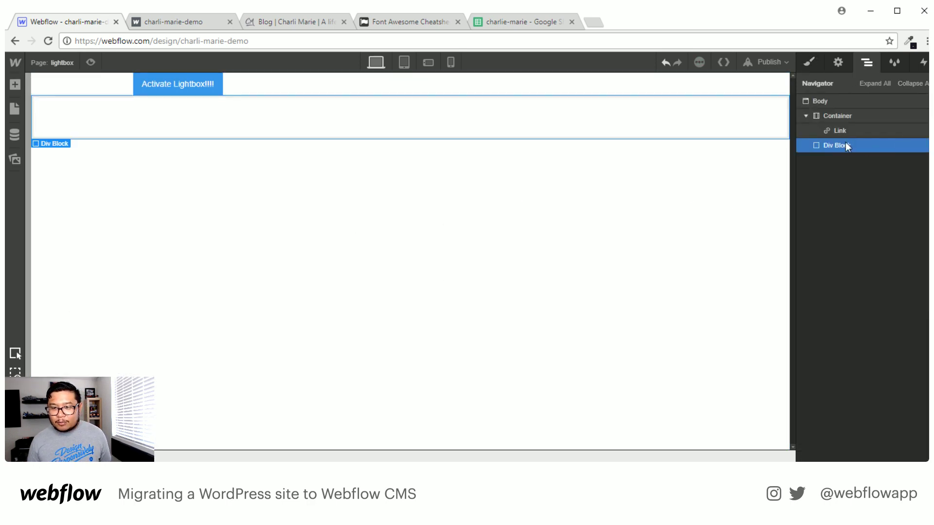
{"action": "left_click_drag", "start_coordinate": [839, 145], "coordinate": [845, 118]}
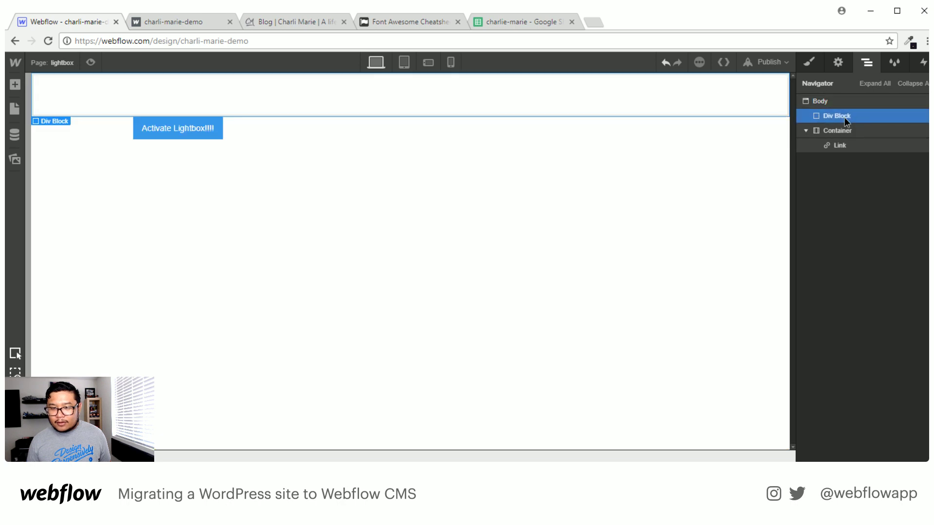
Create the class "modal wrapper" on the div block.
{"action": "left_click", "coordinate": [811, 64]}
{"action": "left_click", "coordinate": [867, 119]}
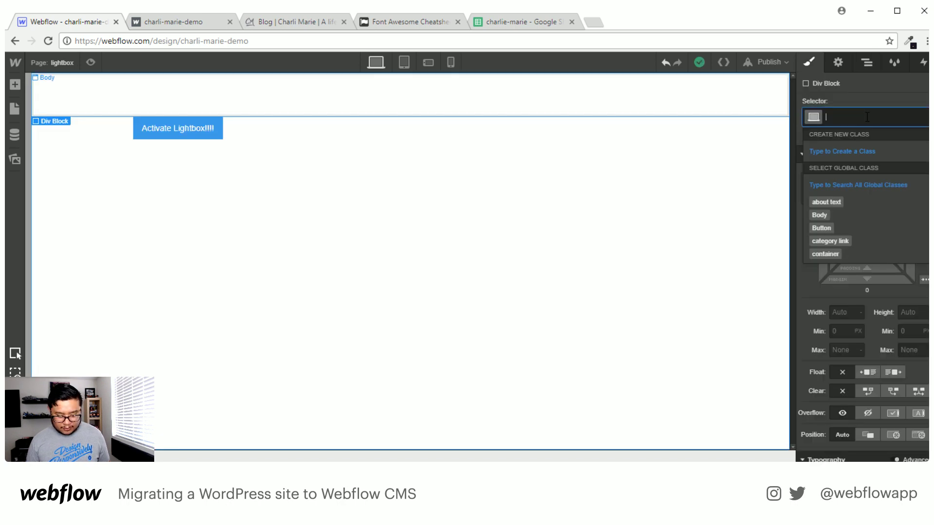
{"action": "type", "text": "modal wrapper"}
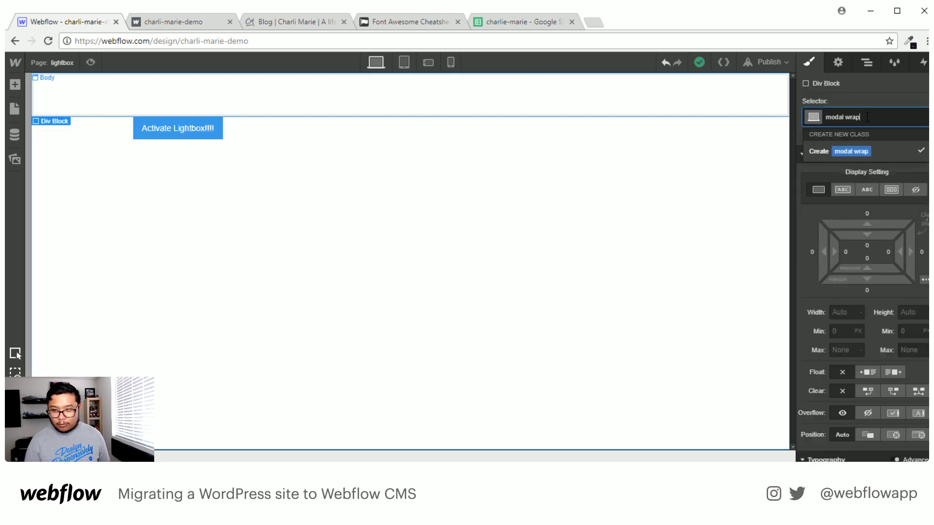
{"action": "key", "text": "Return"}
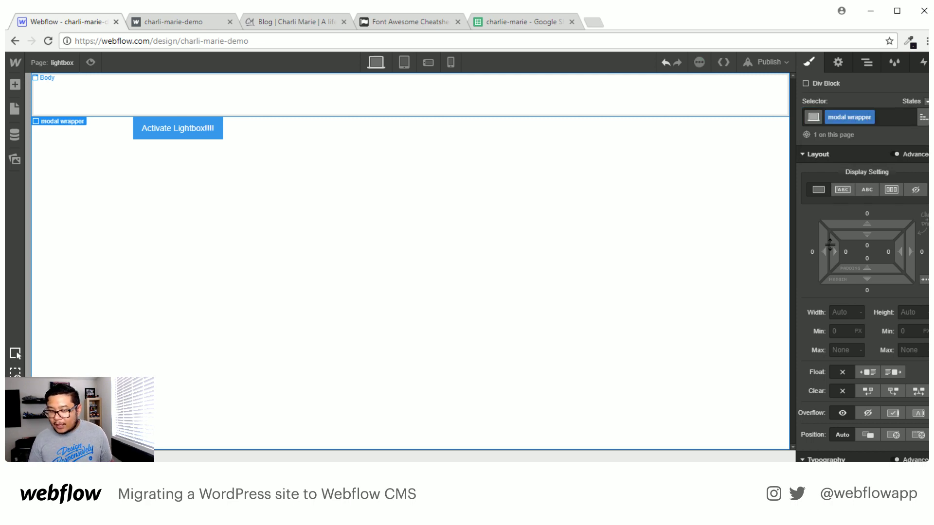
Give the modal wrapper a fixed position with a width and height of 100%.
{"action": "scroll", "coordinate": [844, 326], "scroll_direction": "down", "scroll_amount": 1}
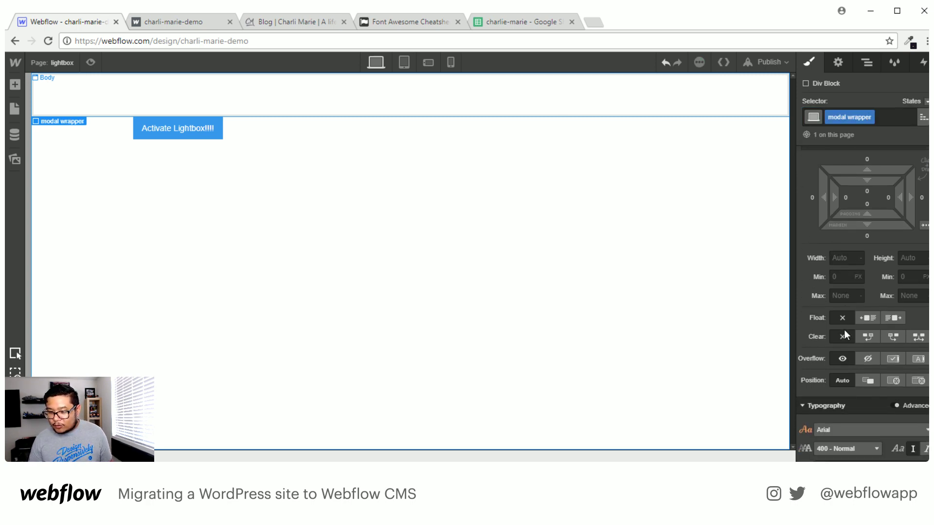
{"action": "left_click", "coordinate": [919, 377]}
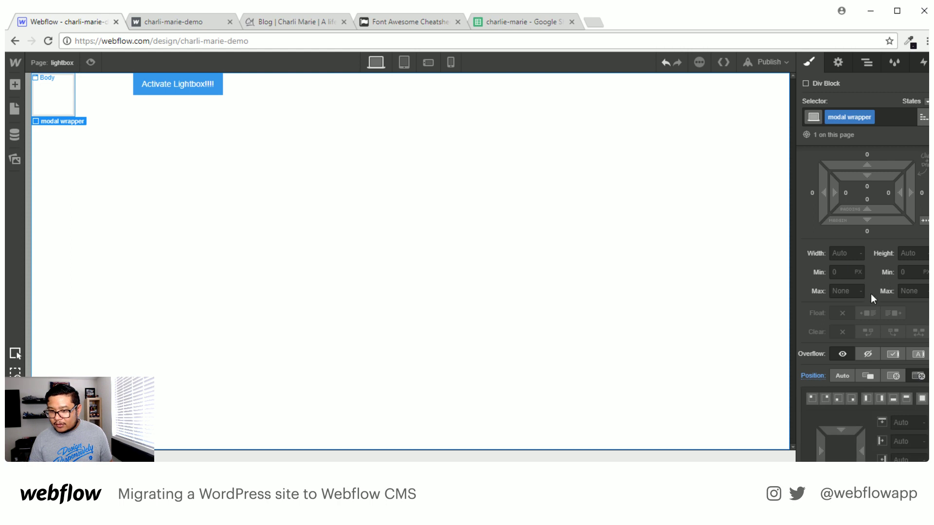
{"action": "left_click", "coordinate": [849, 253]}
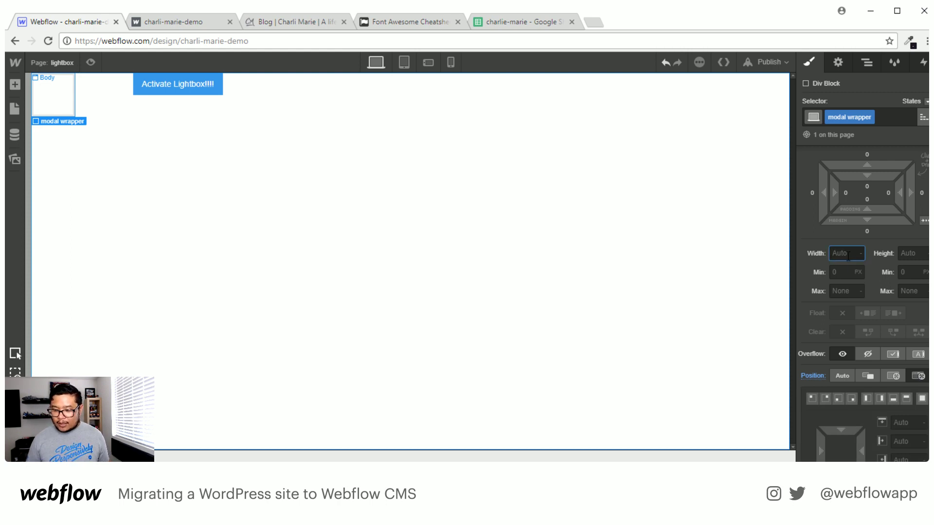
{"action": "type", "text": "100%"}
{"action": "key", "text": "Tab"}
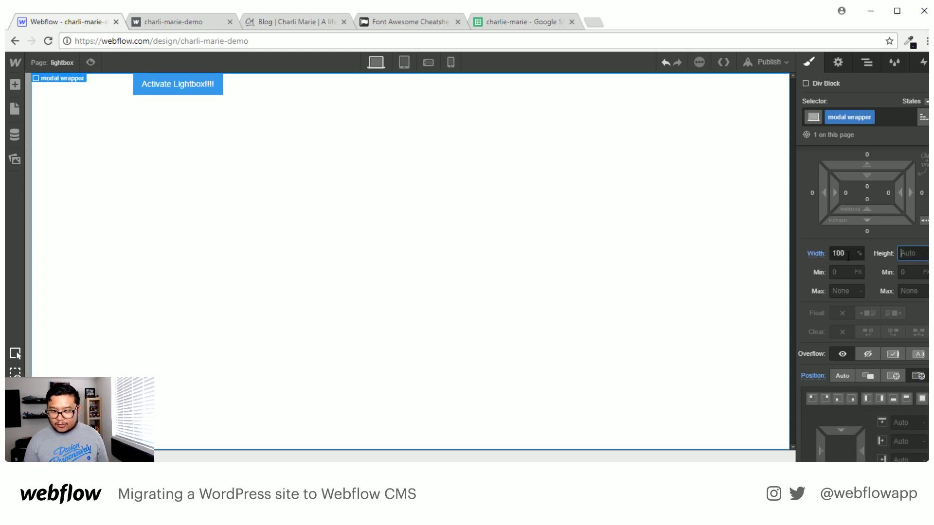
{"action": "type", "text": "100"}
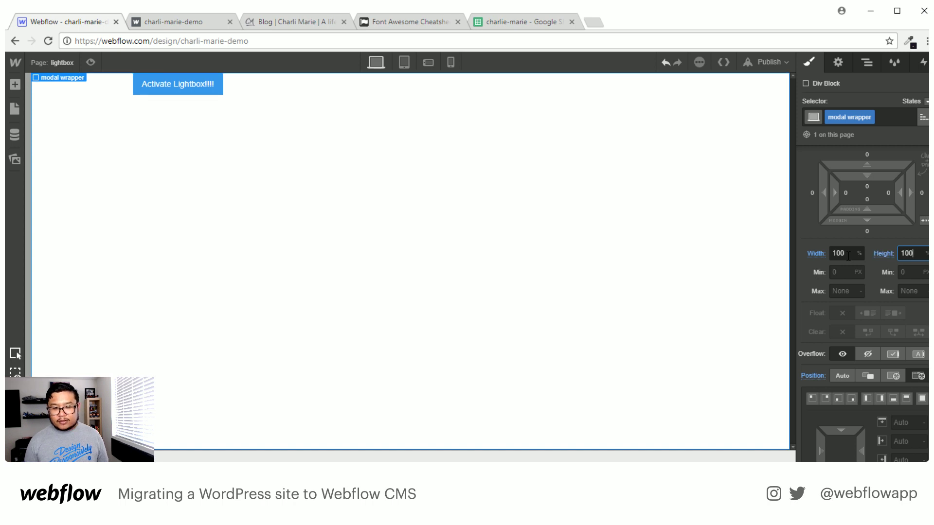
Pin the modal wrapper to all four sides with 0 px offsets and set its z-index to 99999.
{"action": "left_click", "coordinate": [922, 399]}
{"action": "scroll", "coordinate": [924, 403], "scroll_direction": "down", "scroll_amount": 3}
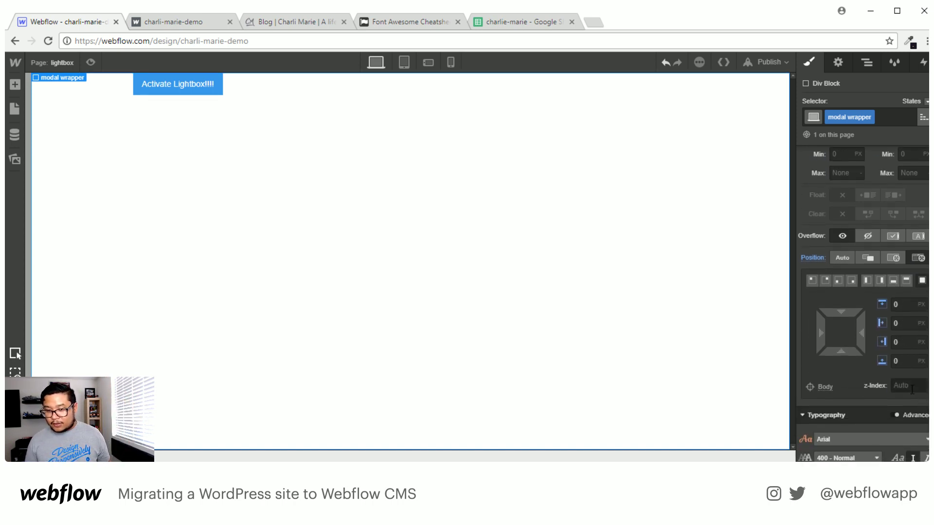
{"action": "left_click", "coordinate": [909, 387]}
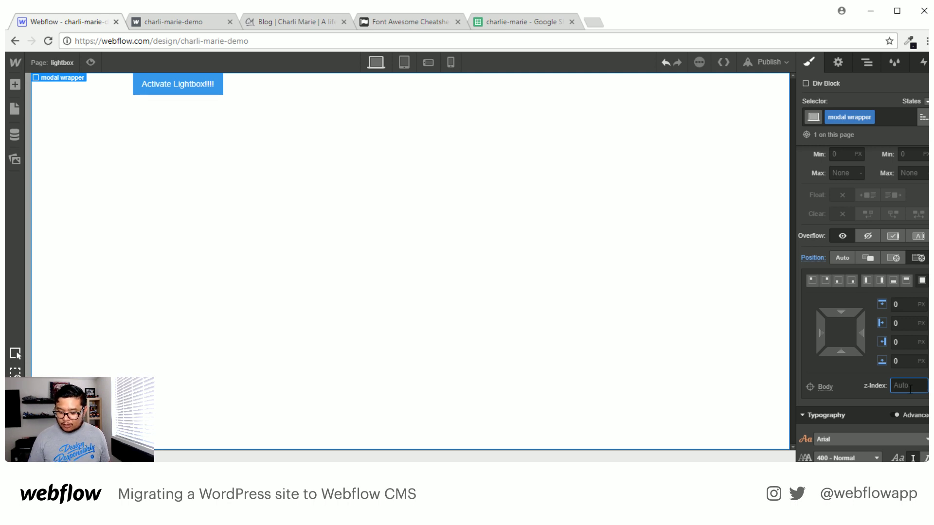
{"action": "type", "text": "99999"}
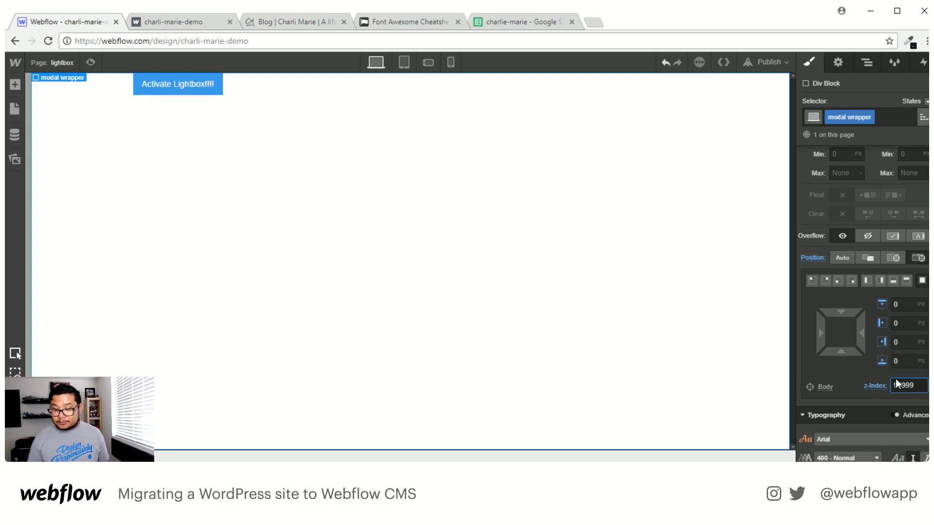
Set the modal wrapper's background color to black at 85% opacity.
{"action": "scroll", "coordinate": [856, 366], "scroll_direction": "down", "scroll_amount": 7}
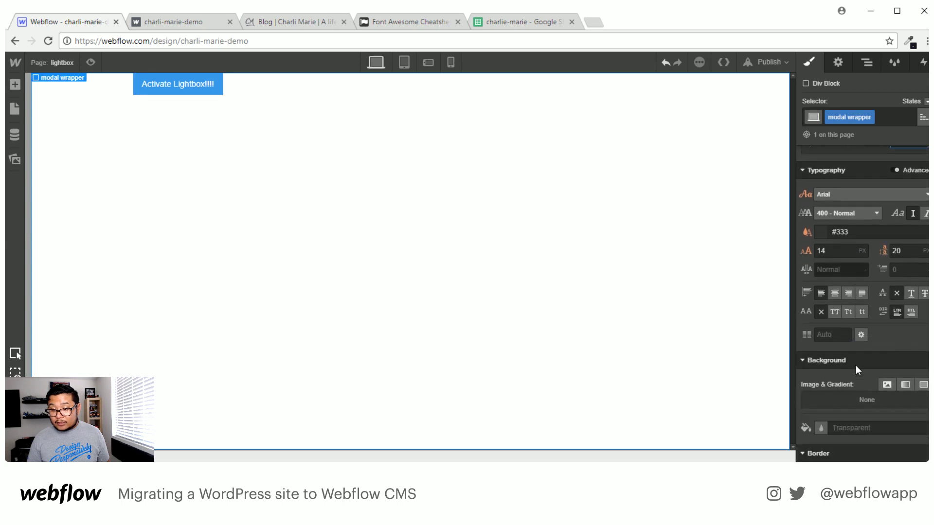
{"action": "left_click", "coordinate": [820, 379]}
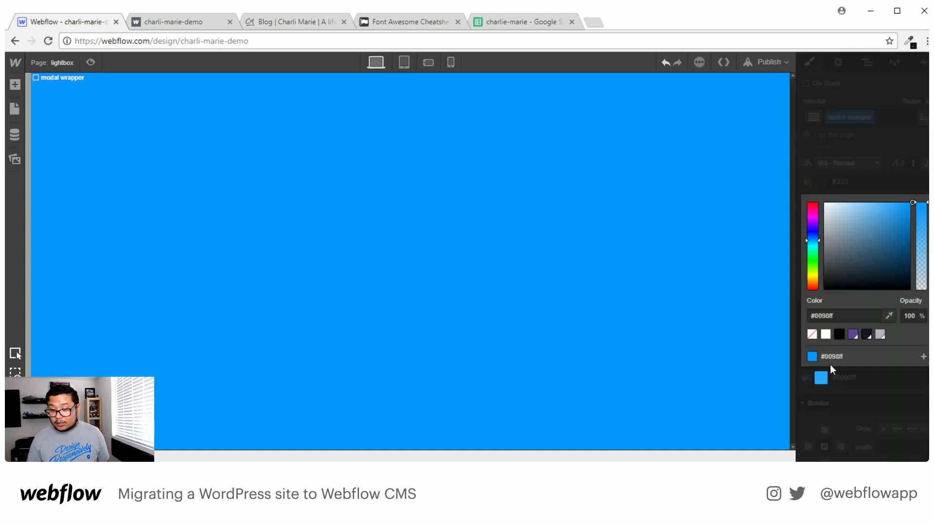
{"action": "left_click", "coordinate": [840, 334]}
{"action": "left_click", "coordinate": [908, 317]}
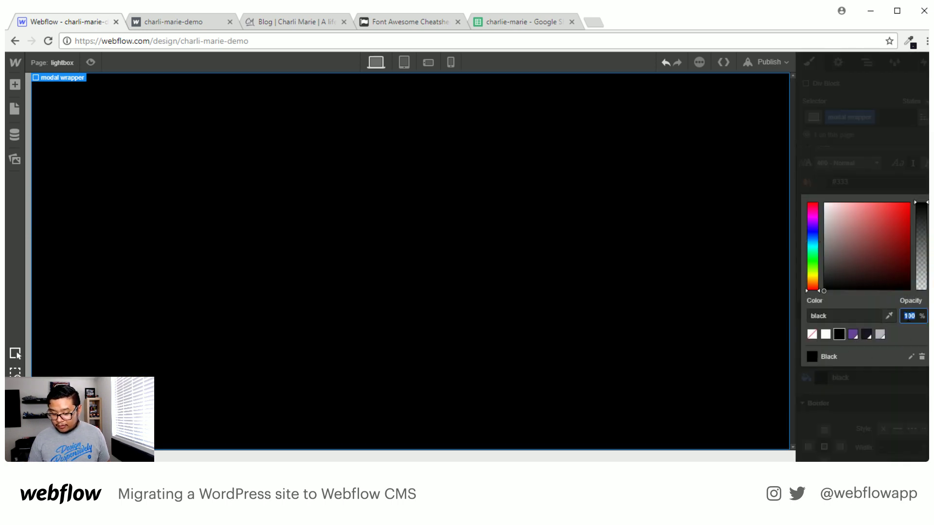
{"action": "type", "text": "85"}
{"action": "key", "text": "Return"}
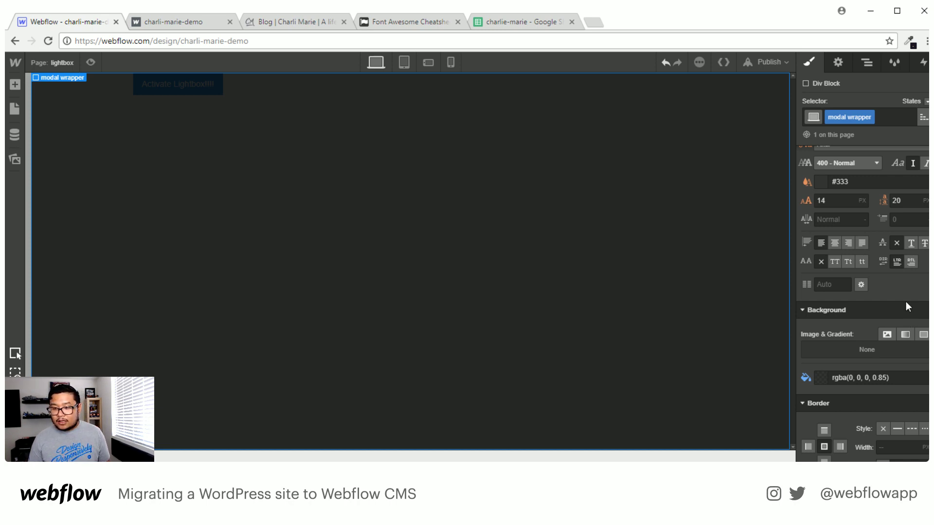
Set the modal wrapper's display to a horizontal flex layout with its content centered both horizontally and vertically.
{"action": "scroll", "coordinate": [870, 295], "scroll_direction": "up", "scroll_amount": 6}
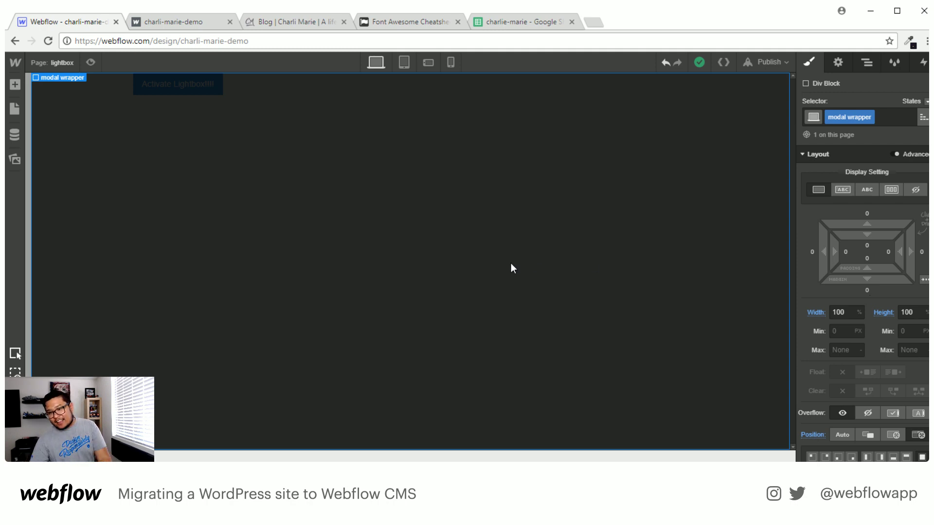
{"action": "left_click", "coordinate": [892, 190]}
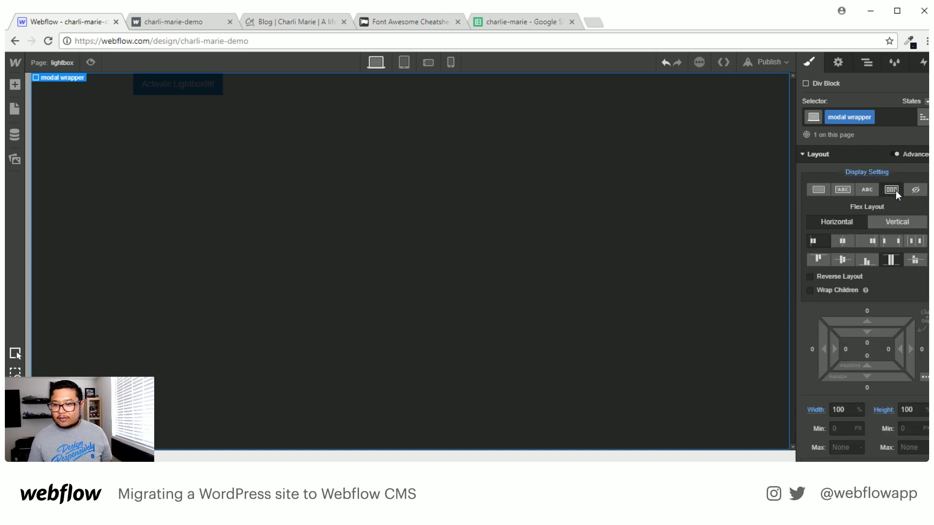
{"action": "left_click", "coordinate": [842, 241]}
{"action": "left_click", "coordinate": [844, 260]}
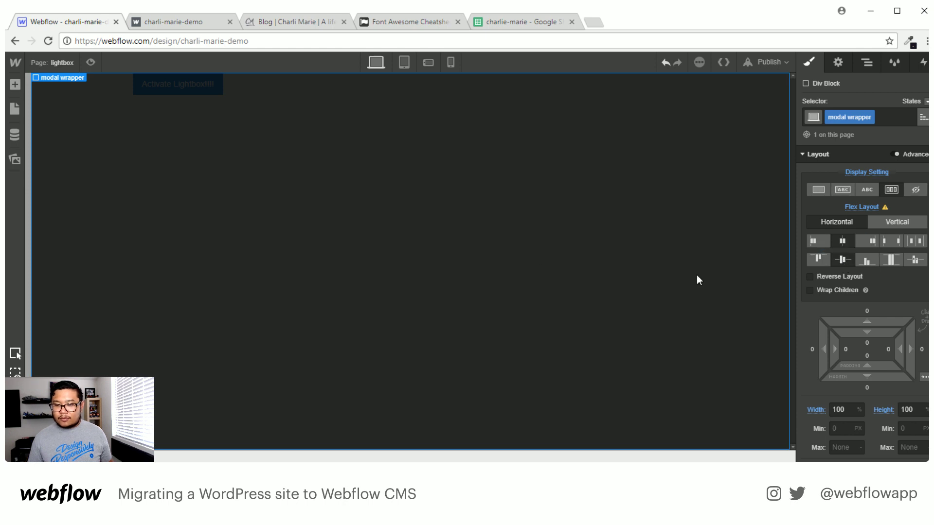
Add a div block inside the modal wrapper and give it the new class "modal".
{"action": "key", "text": "a"}
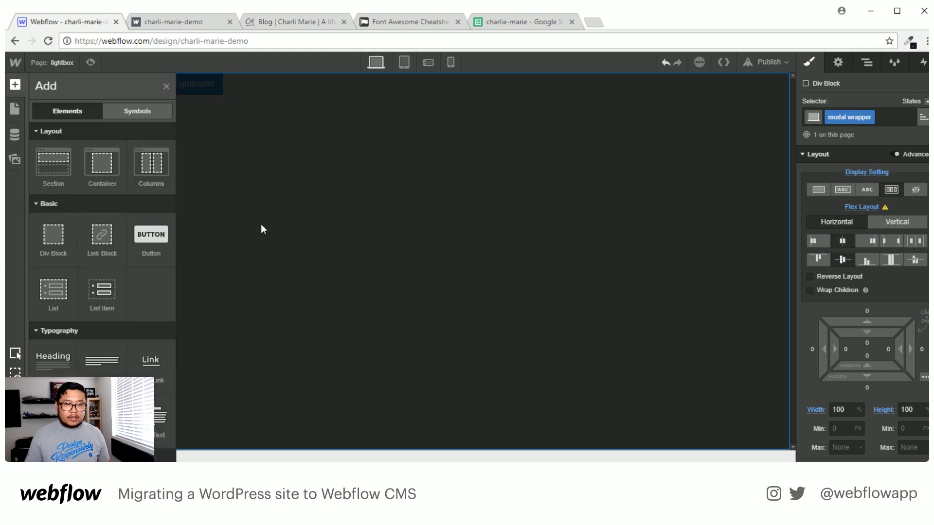
{"action": "left_click", "coordinate": [65, 249]}
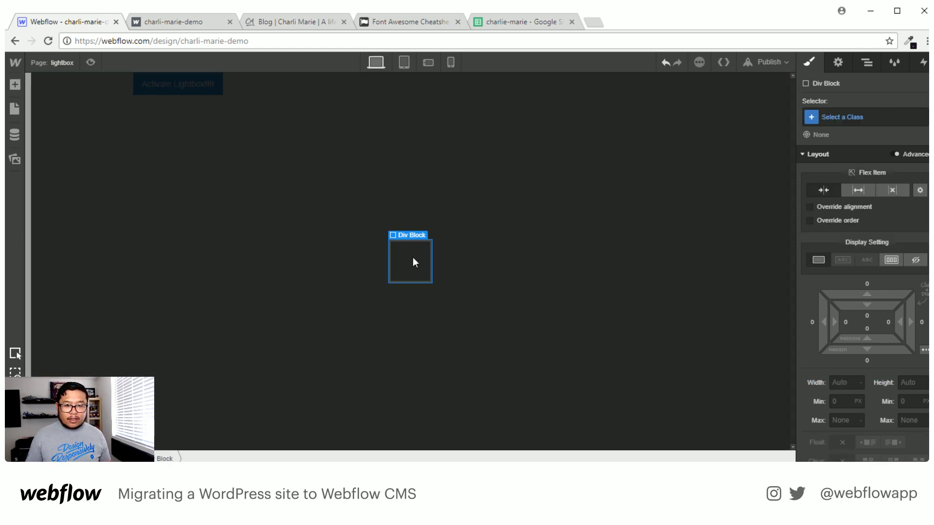
{"action": "left_click", "coordinate": [835, 116]}
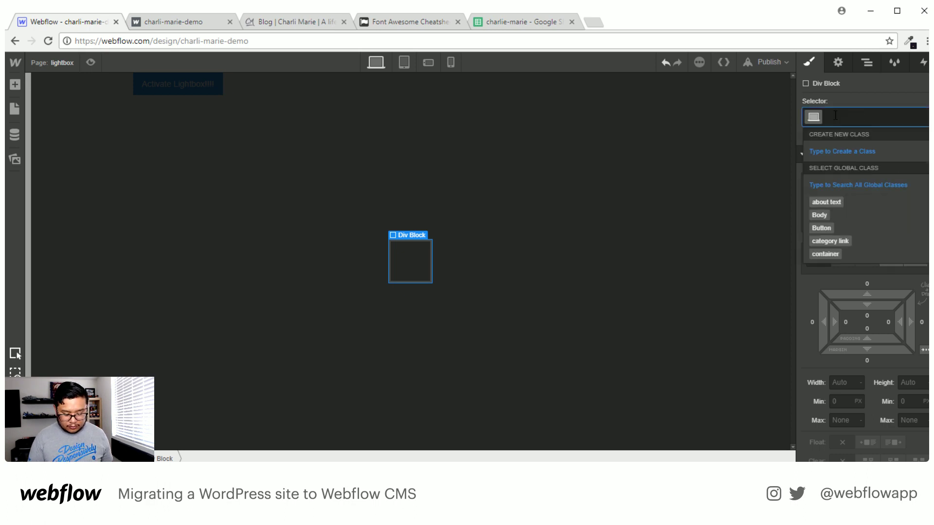
{"action": "type", "text": "modal"}
{"action": "key", "text": "Return"}
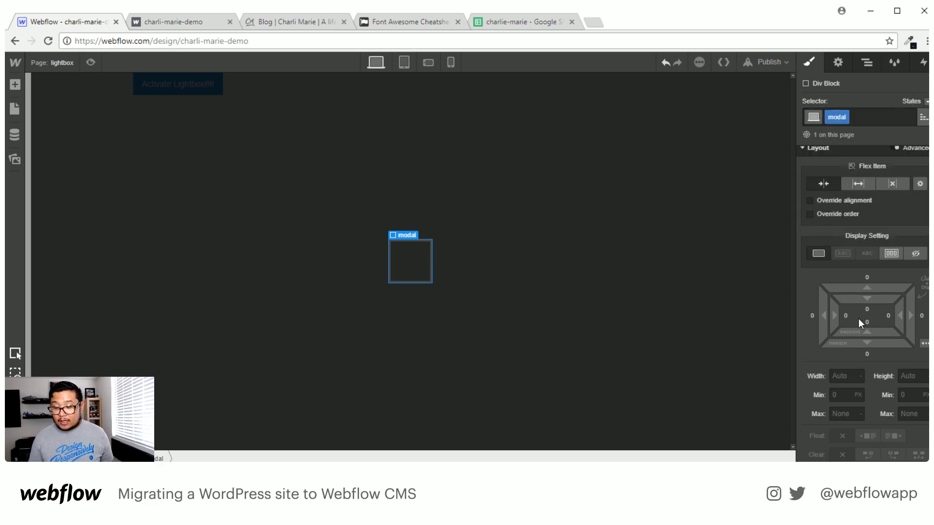
Set the modal's width to 50% and its minimum height to 50 VH.
{"action": "scroll", "coordinate": [859, 323], "scroll_direction": "down", "scroll_amount": 2}
{"action": "left_click", "coordinate": [844, 265]}
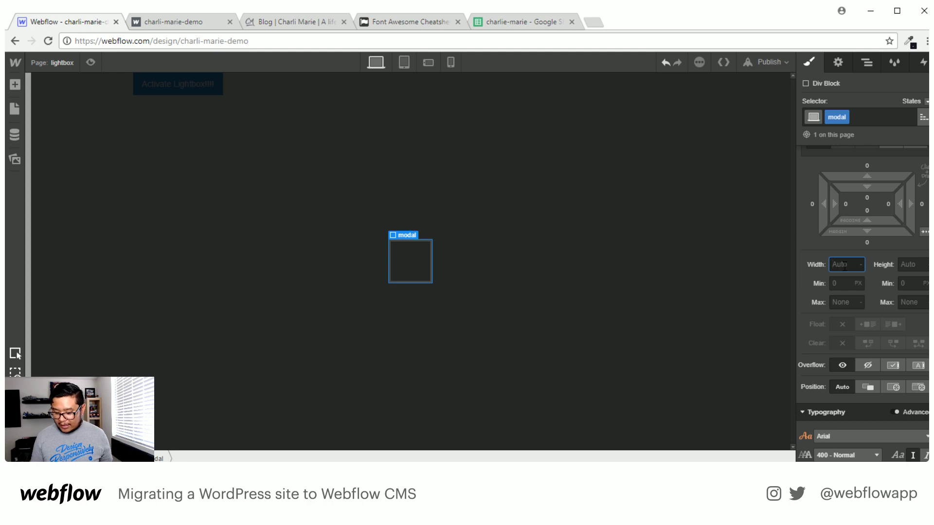
{"action": "type", "text": "50%"}
{"action": "key", "text": "Tab"}
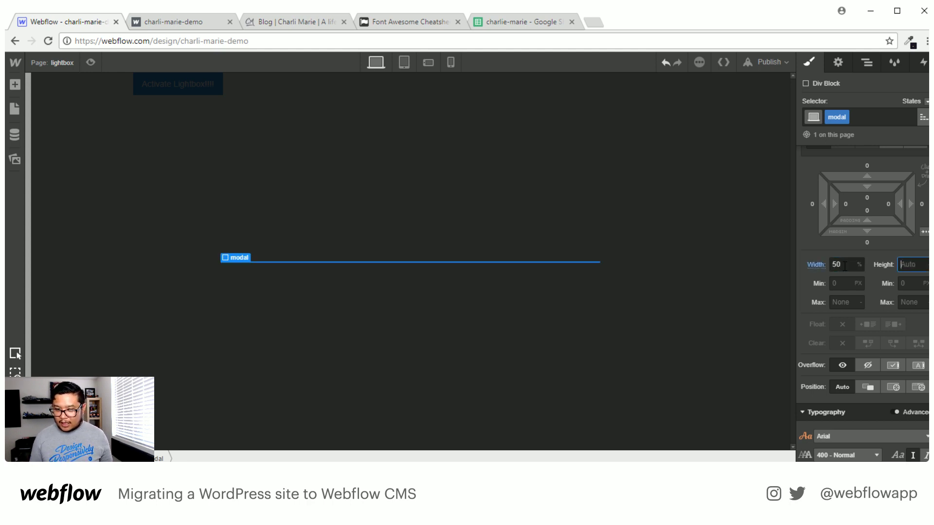
{"action": "key", "text": "Tab"}
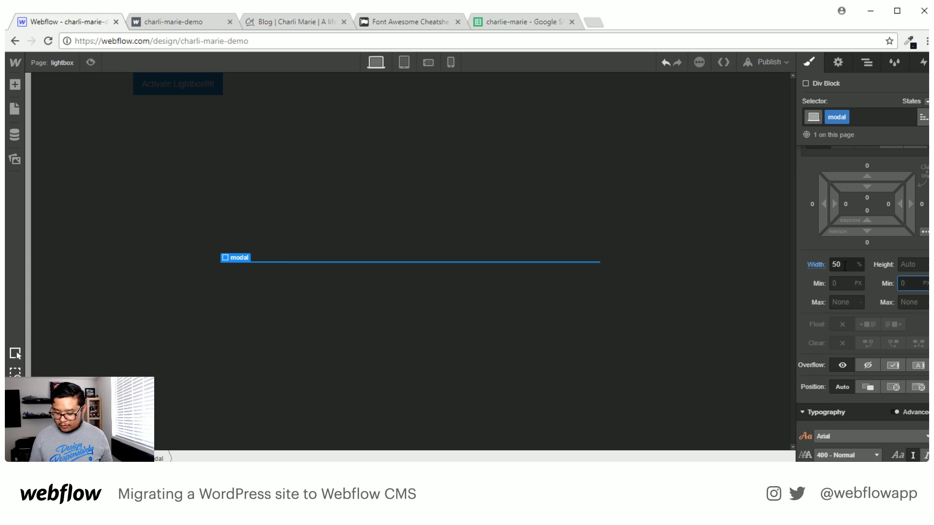
{"action": "type", "text": "500"}
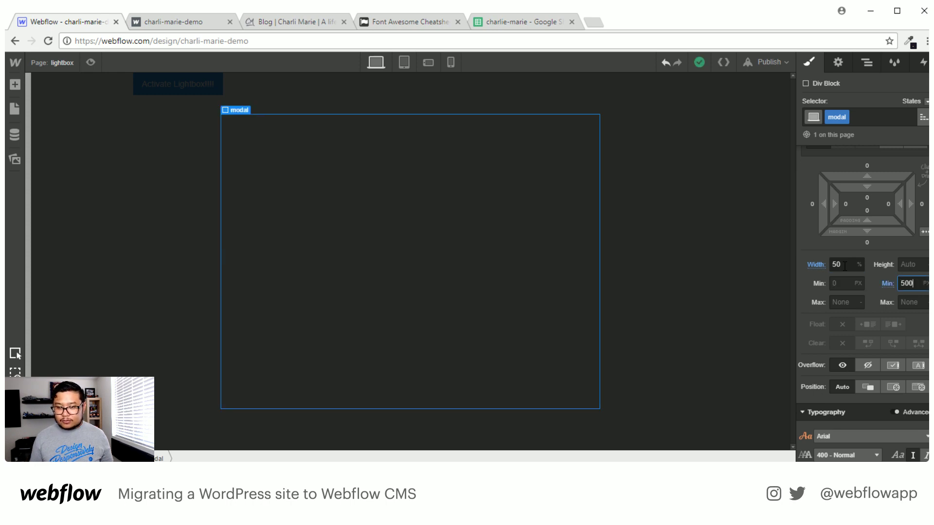
{"action": "key", "text": "BackSpace"}
{"action": "key", "text": "BackSpace"}
{"action": "key", "text": "BackSpace"}
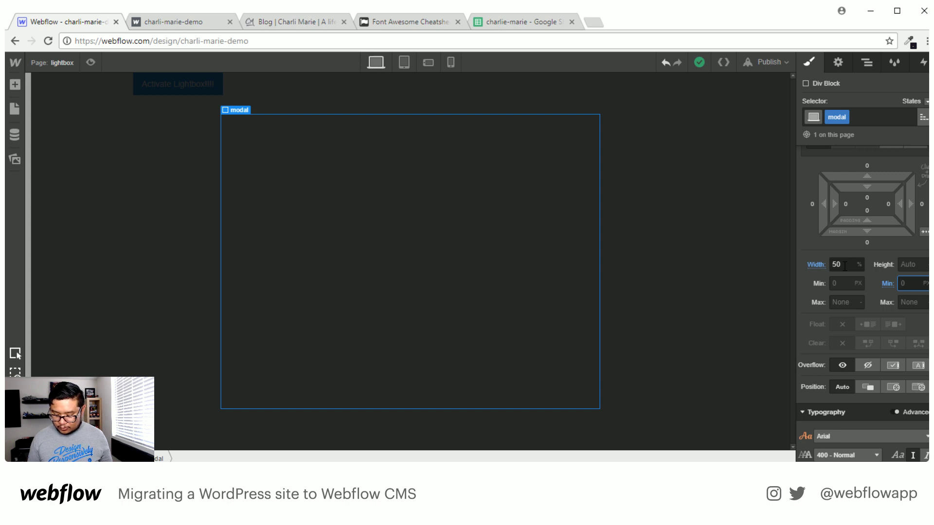
{"action": "type", "text": "50"}
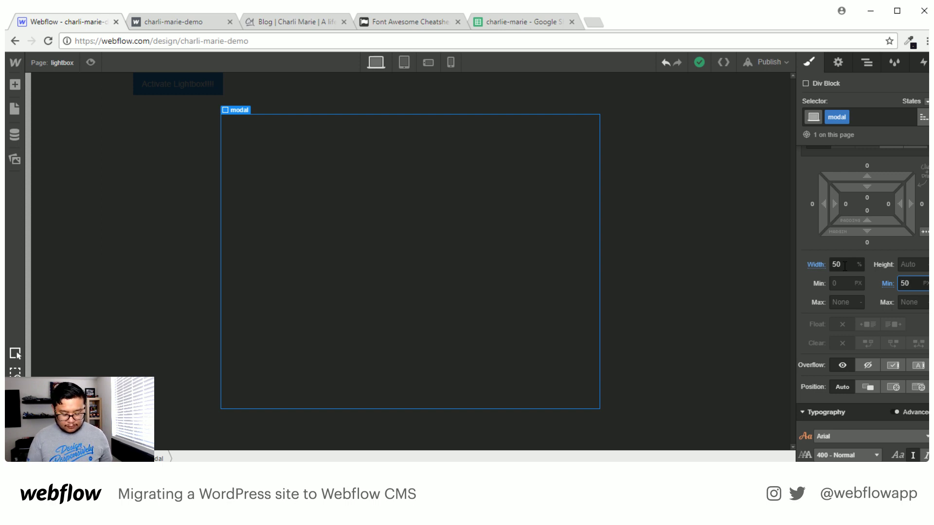
{"action": "type", "text": "vh"}
{"action": "key", "text": "Return"}
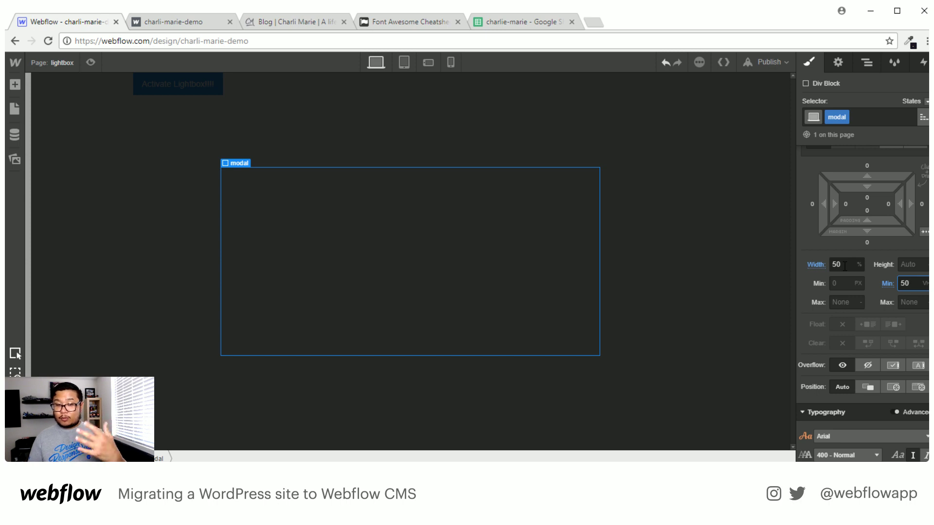
Set the modal's background color to white.
{"action": "scroll", "coordinate": [862, 303], "scroll_direction": "down", "scroll_amount": 5}
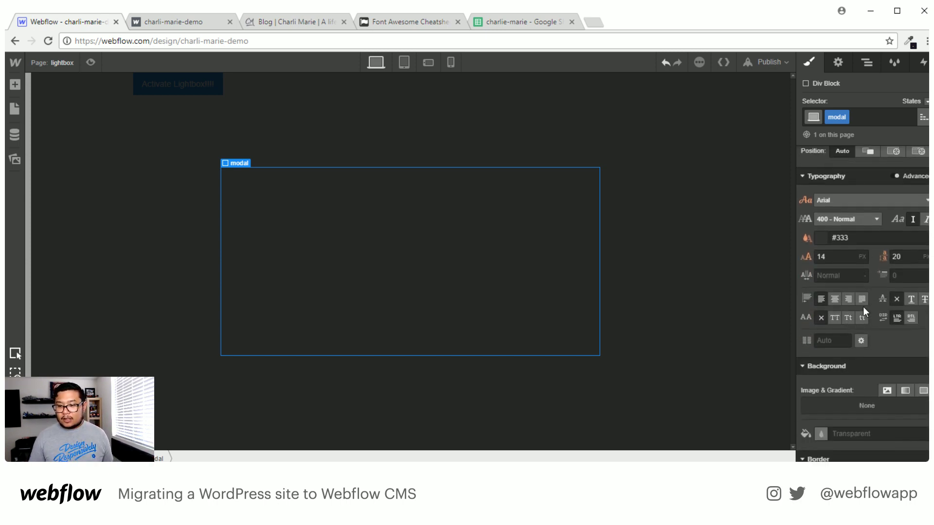
{"action": "left_click", "coordinate": [867, 435]}
{"action": "type", "text": "white"}
{"action": "key", "text": "Return"}
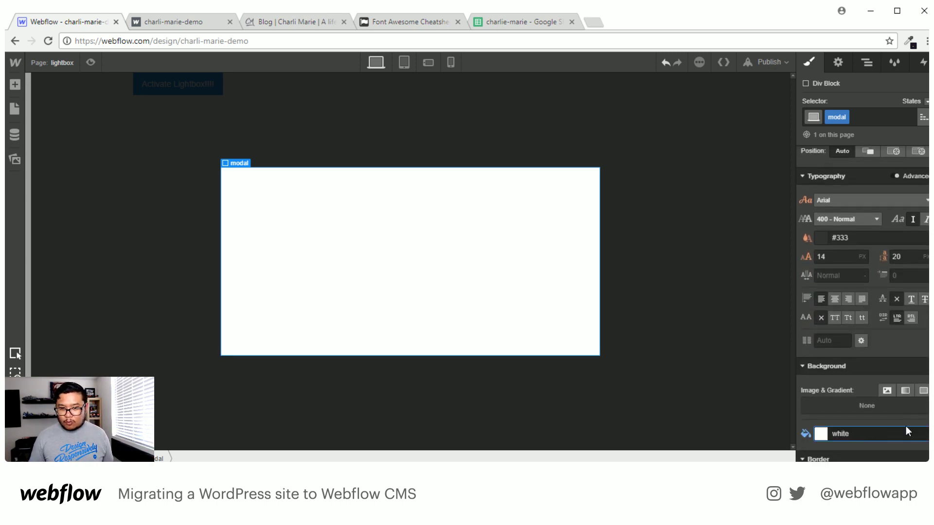
Add equal padding on all sides of the modal and round its corners with a 5 px radius.
{"action": "scroll", "coordinate": [883, 408], "scroll_direction": "up", "scroll_amount": 5}
{"action": "left_click_drag", "start_coordinate": [873, 241], "coordinate": [888, 294]}
{"action": "scroll", "coordinate": [875, 379], "scroll_direction": "down", "scroll_amount": 2}
{"action": "scroll", "coordinate": [877, 373], "scroll_direction": "down", "scroll_amount": 6}
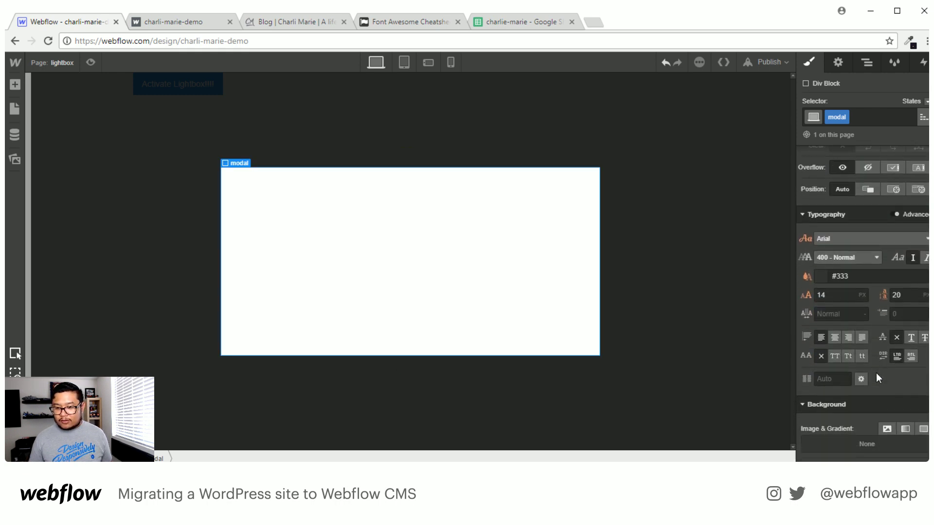
{"action": "left_click", "coordinate": [896, 323]}
{"action": "type", "text": "5"}
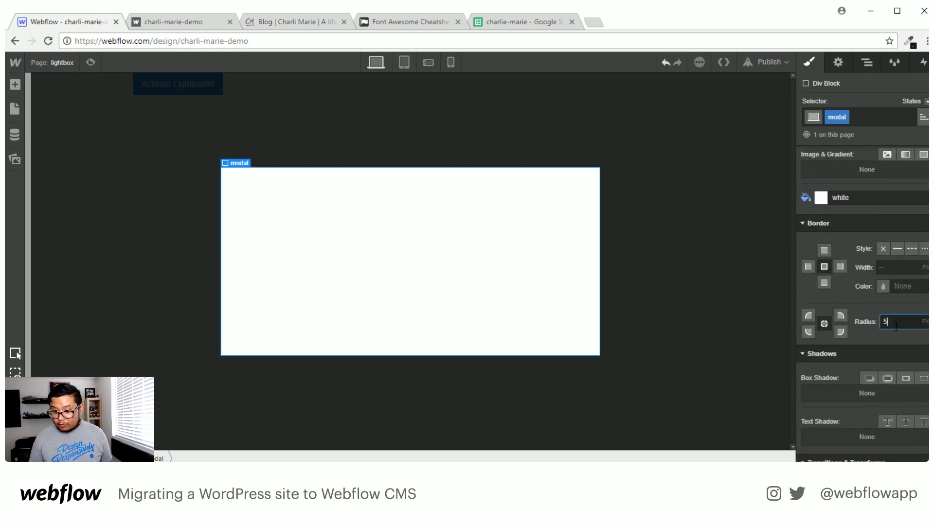
{"action": "left_click", "coordinate": [659, 290]}
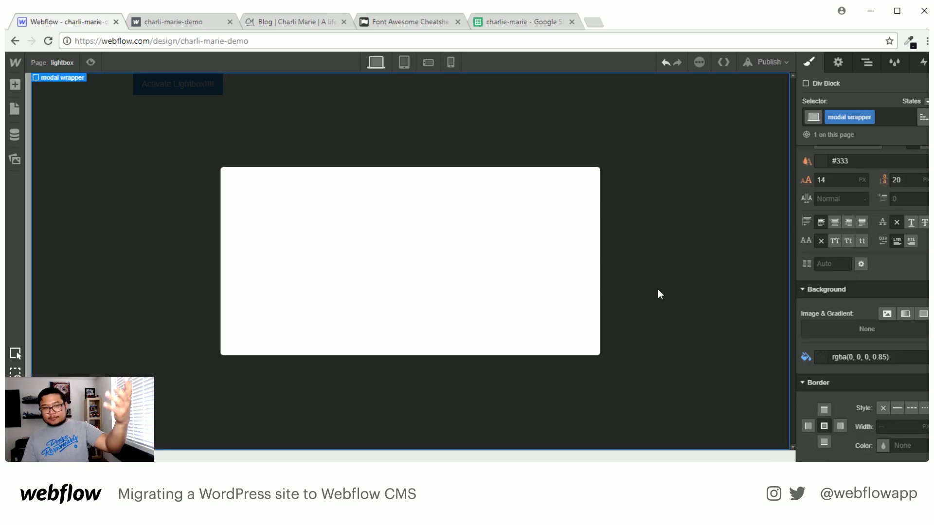
Add a heading inside the modal with the text "Hi there".
{"action": "left_click", "coordinate": [463, 284]}
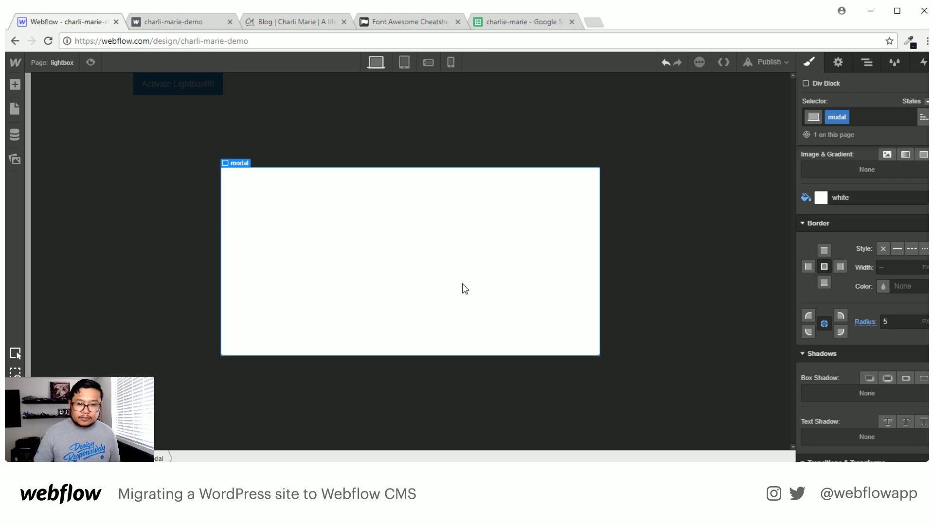
{"action": "key", "text": "a"}
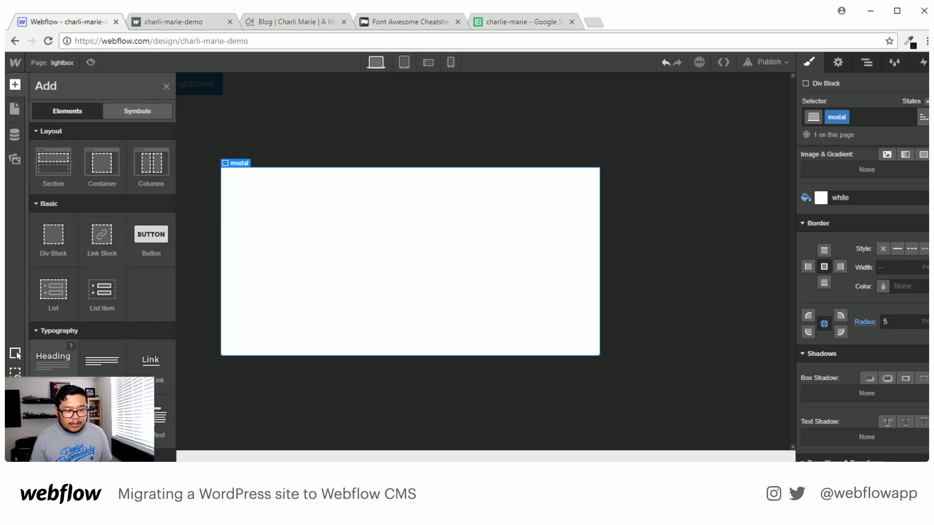
{"action": "left_click_drag", "start_coordinate": [53, 357], "coordinate": [336, 231]}
{"action": "double_click", "coordinate": [288, 208]}
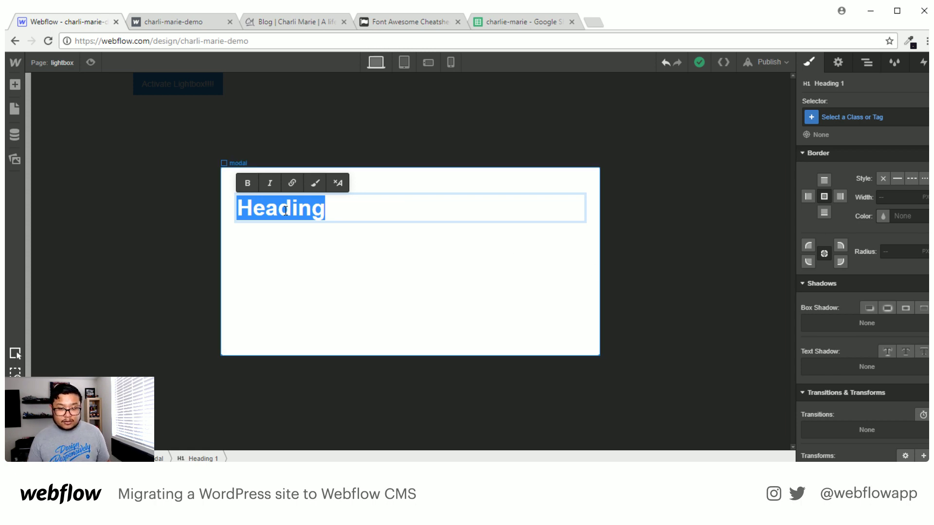
{"action": "type", "text": "Hi thereqw"}
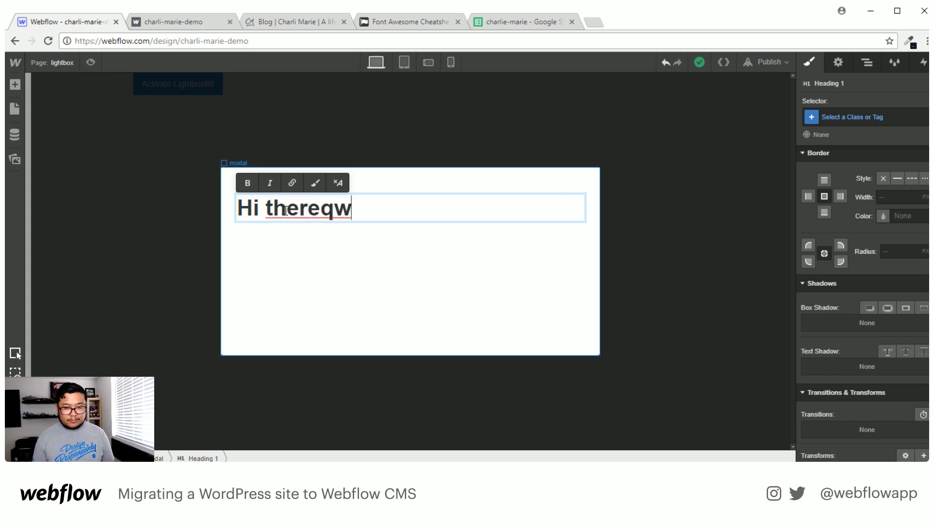
{"action": "key", "text": "BackSpace"}
{"action": "key", "text": "BackSpace"}
{"action": "key", "text": "Escape"}
Add a paragraph below the modal's heading with the text "I'm a modal".
{"action": "key", "text": "a"}
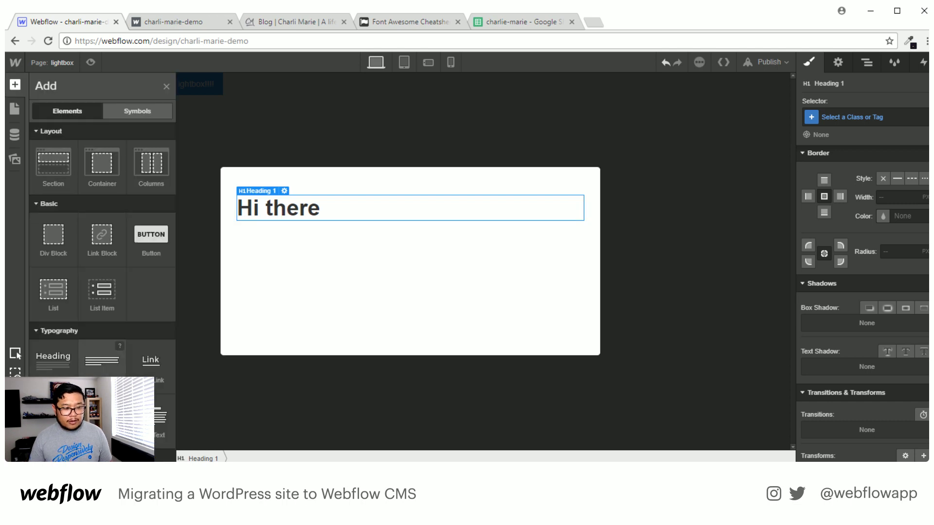
{"action": "left_click_drag", "start_coordinate": [100, 357], "coordinate": [247, 273]}
{"action": "double_click", "coordinate": [322, 249]}
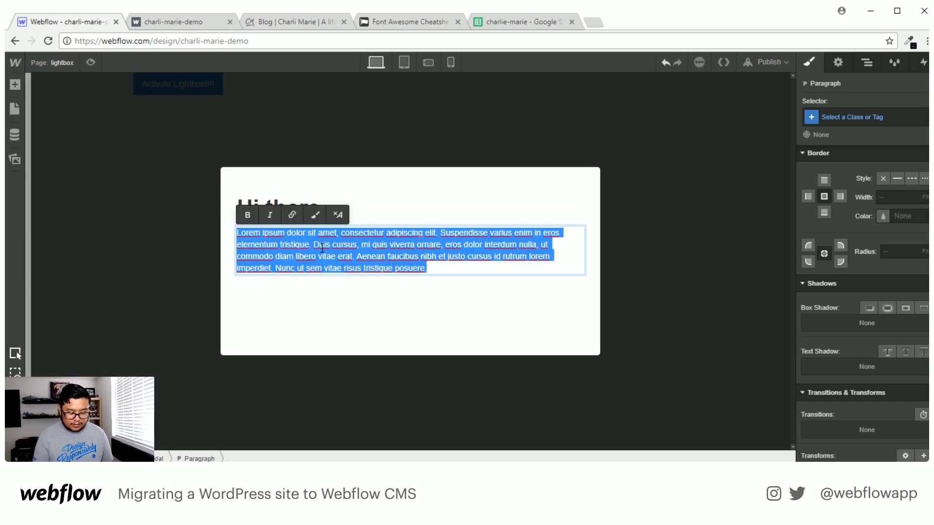
{"action": "type", "text": "I'm a modal"}
{"action": "key", "text": "Escape"}
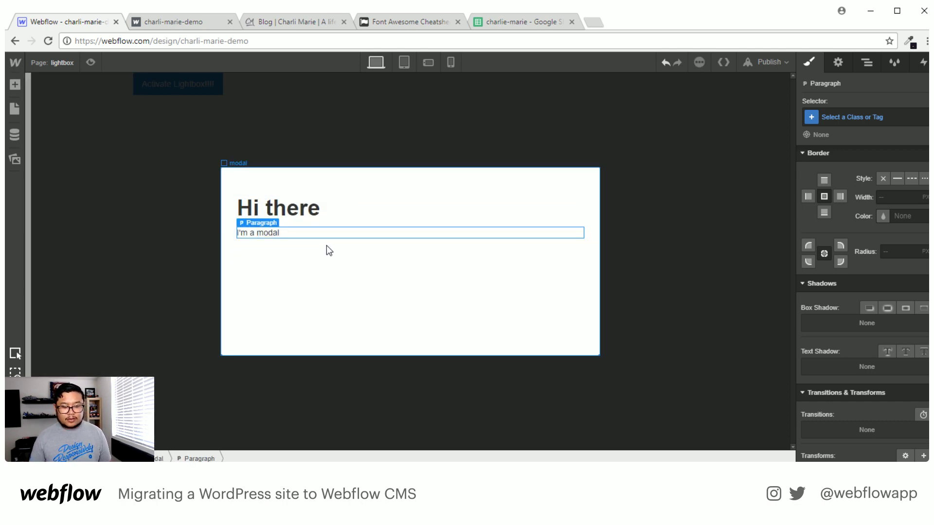
Add a text link below the modal's paragraph reading "Close Me".
{"action": "key", "text": "a"}
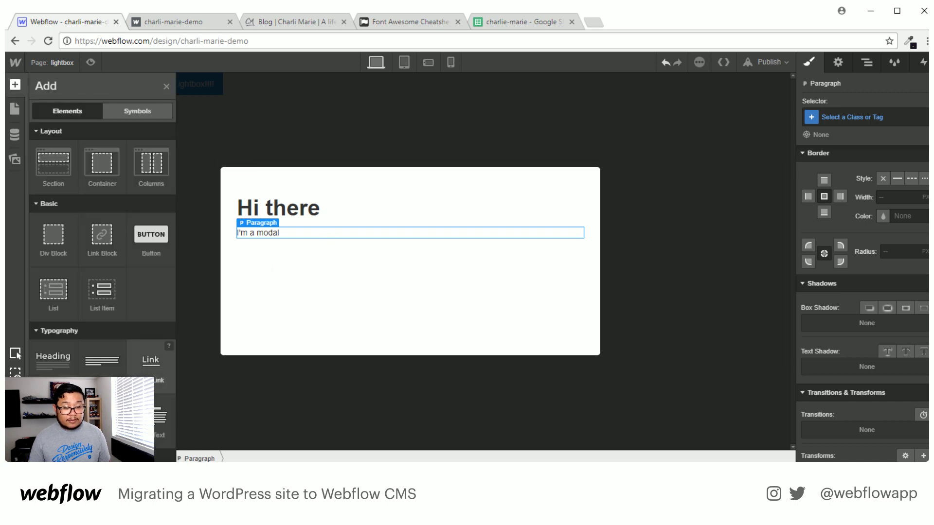
{"action": "left_click", "coordinate": [152, 368]}
{"action": "triple_click", "coordinate": [263, 251]}
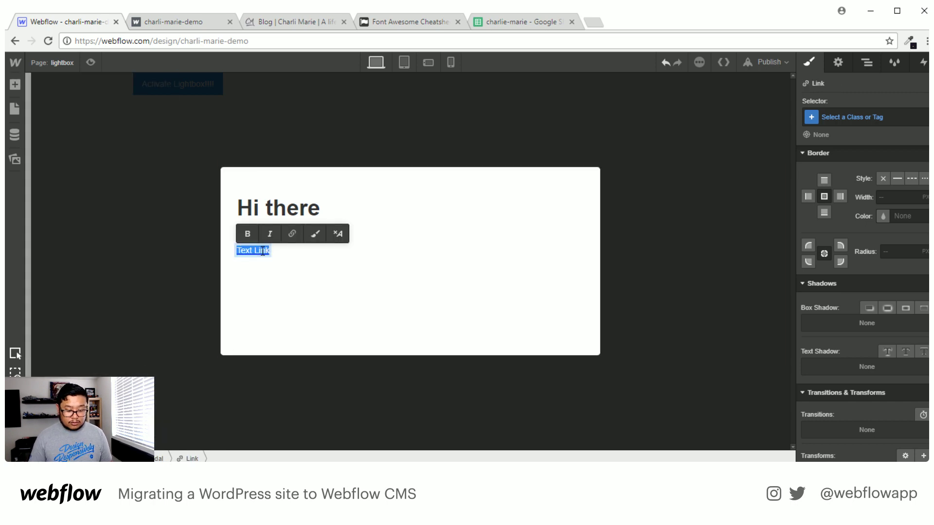
{"action": "type", "text": "Close Me"}
{"action": "key", "text": "Escape"}
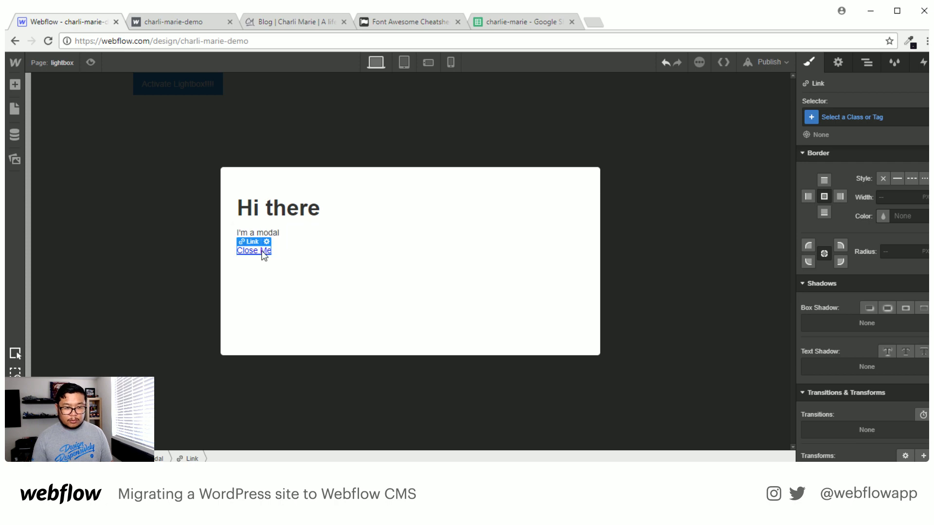
{"action": "left_click", "coordinate": [197, 322]}
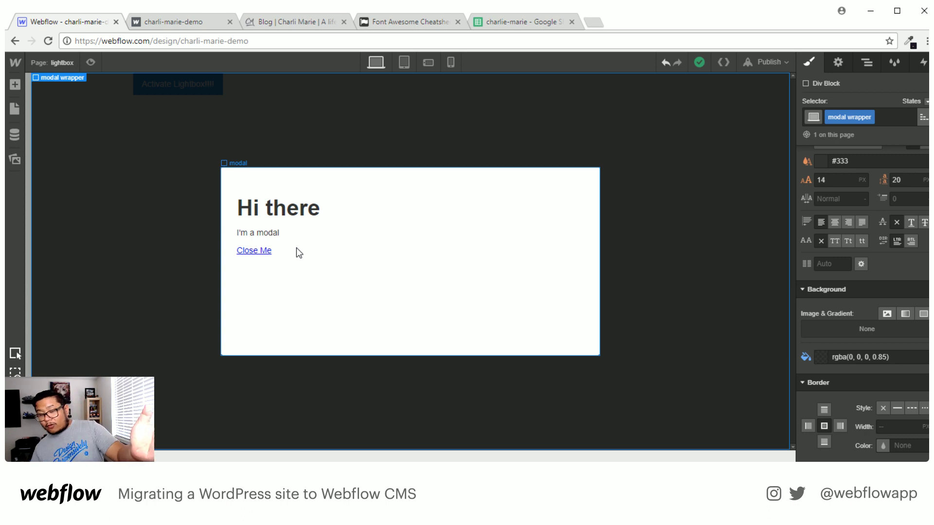
Create a new interaction on the "Close Me" link and name it "close modal".
{"action": "left_click", "coordinate": [264, 256]}
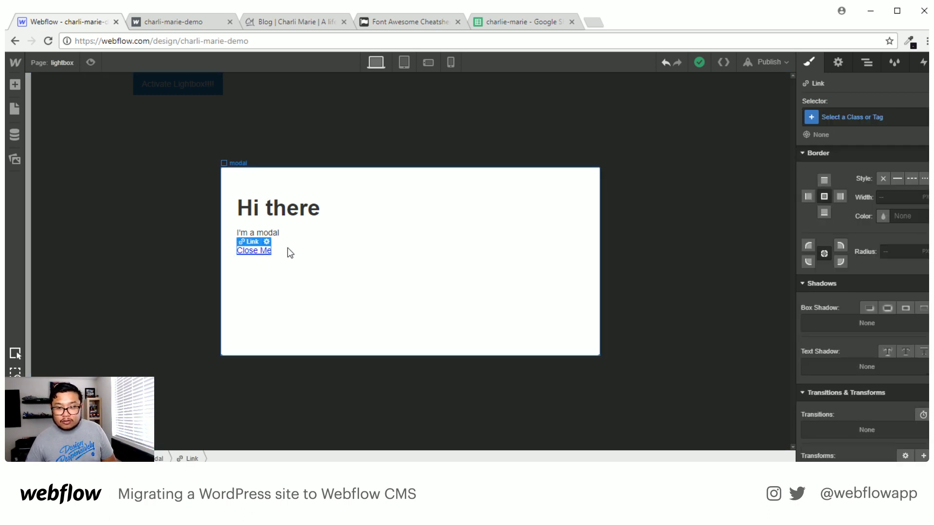
{"action": "left_click", "coordinate": [925, 65]}
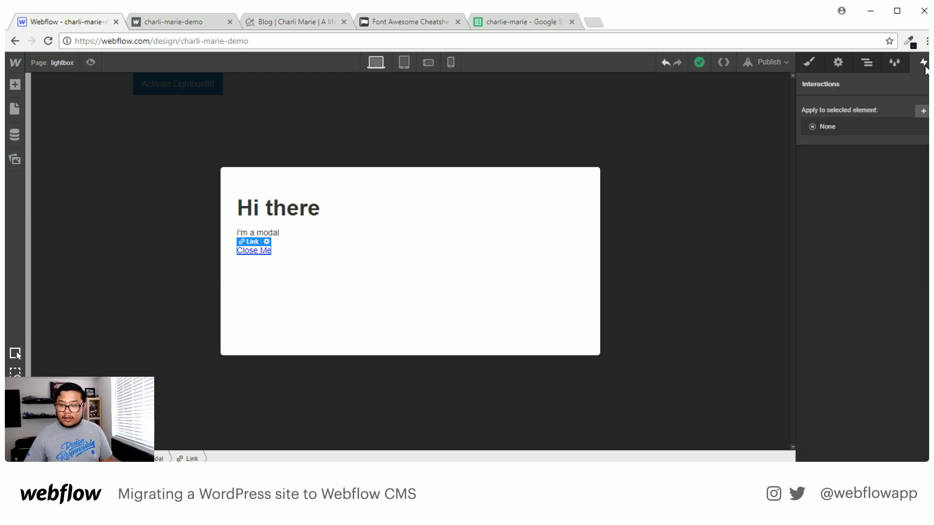
{"action": "left_click", "coordinate": [925, 112]}
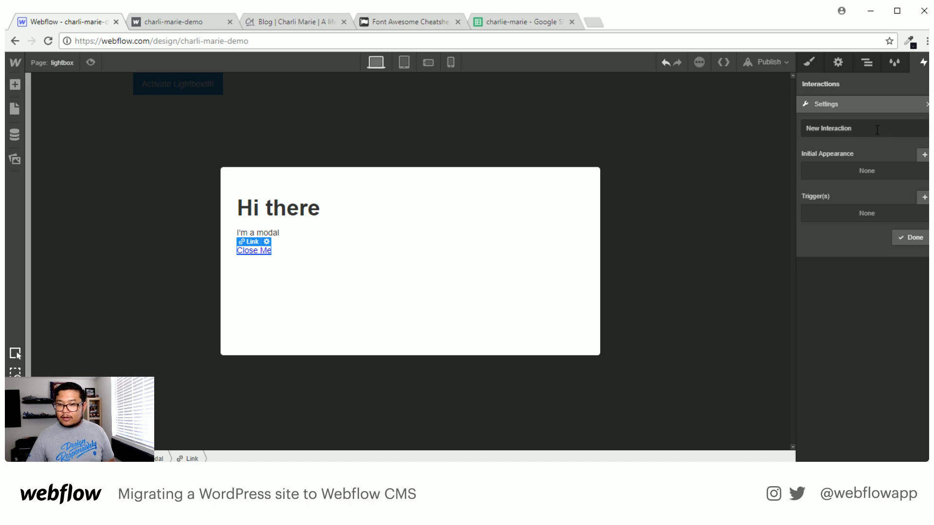
{"action": "left_click", "coordinate": [819, 131]}
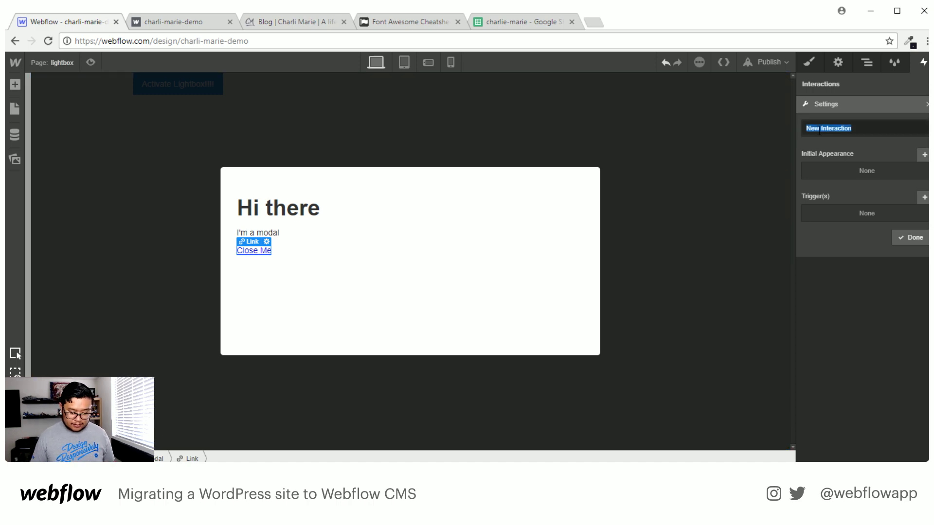
{"action": "type", "text": "close modal"}
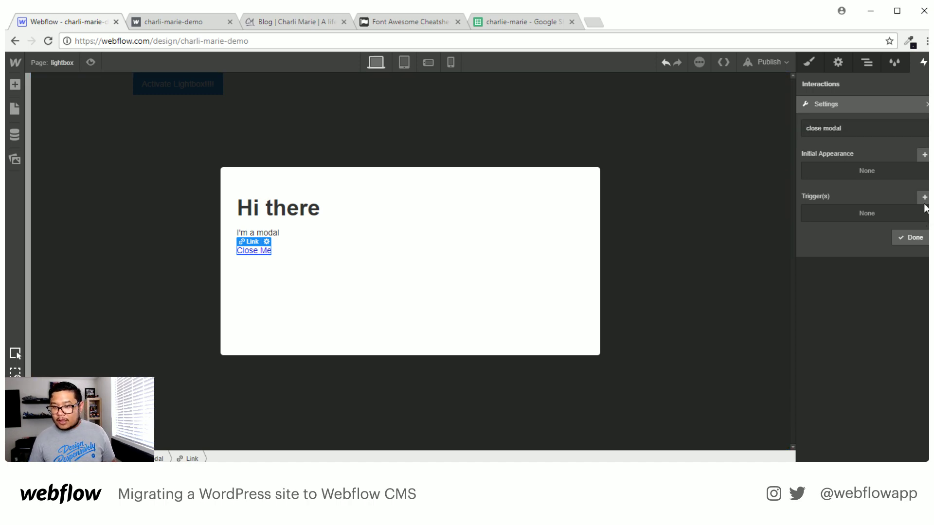
Add a Click trigger to the "close modal" interaction that affects a different element, the "modal wrapper" class.
{"action": "left_click", "coordinate": [924, 198]}
{"action": "left_click", "coordinate": [881, 248]}
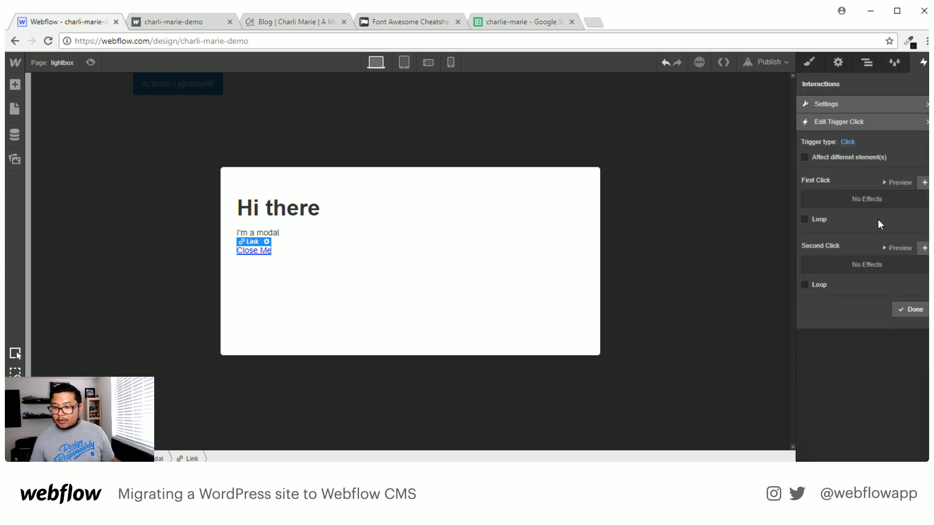
{"action": "left_click", "coordinate": [838, 157]}
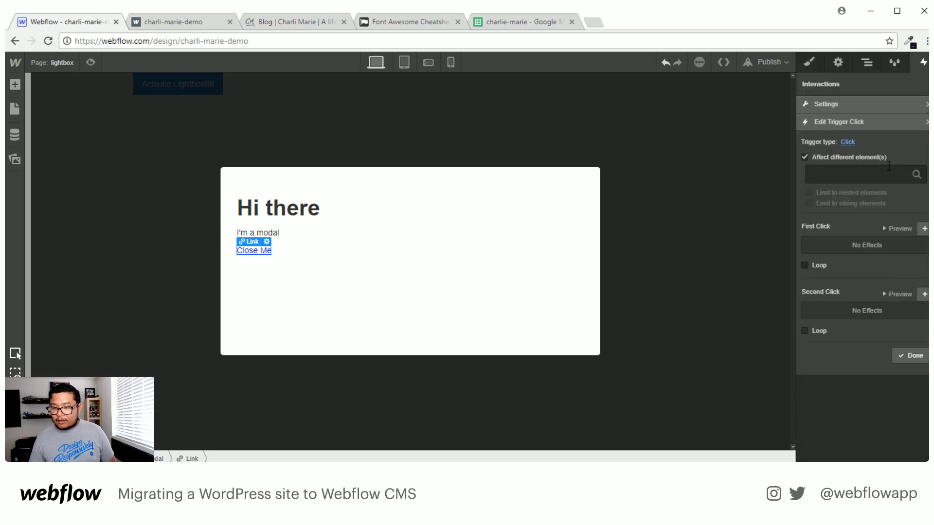
{"action": "type", "text": "modal"}
{"action": "key", "text": "Down"}
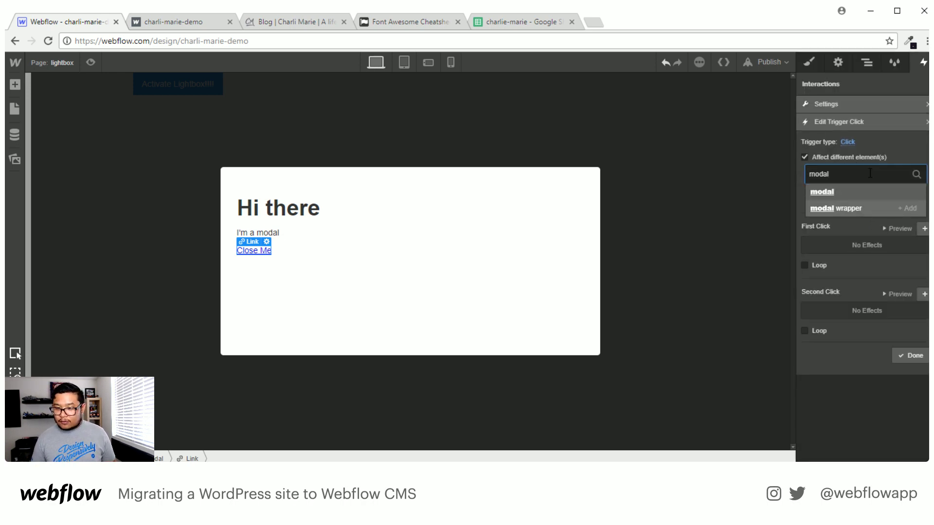
{"action": "key", "text": "Return"}
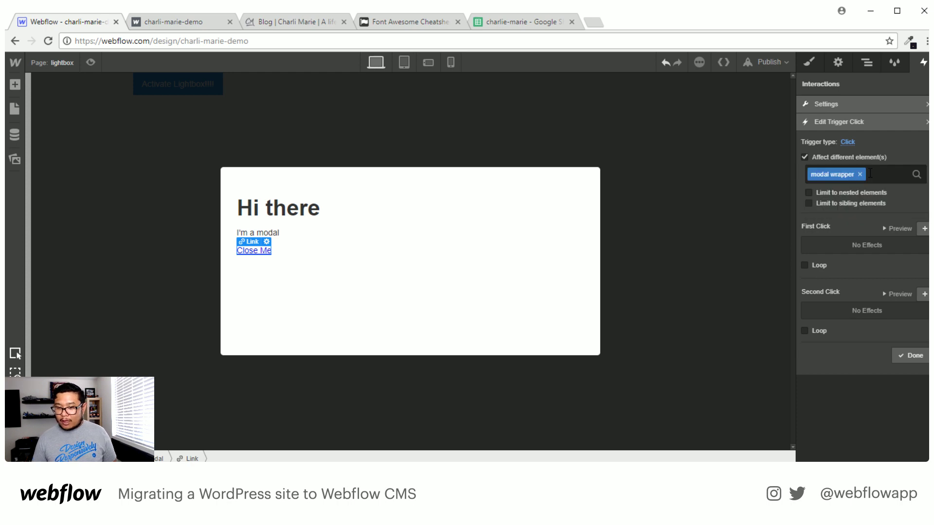
Add a first-click effect that sets the modal wrapper's display to none, and save the "close modal" interaction.
{"action": "left_click", "coordinate": [924, 228]}
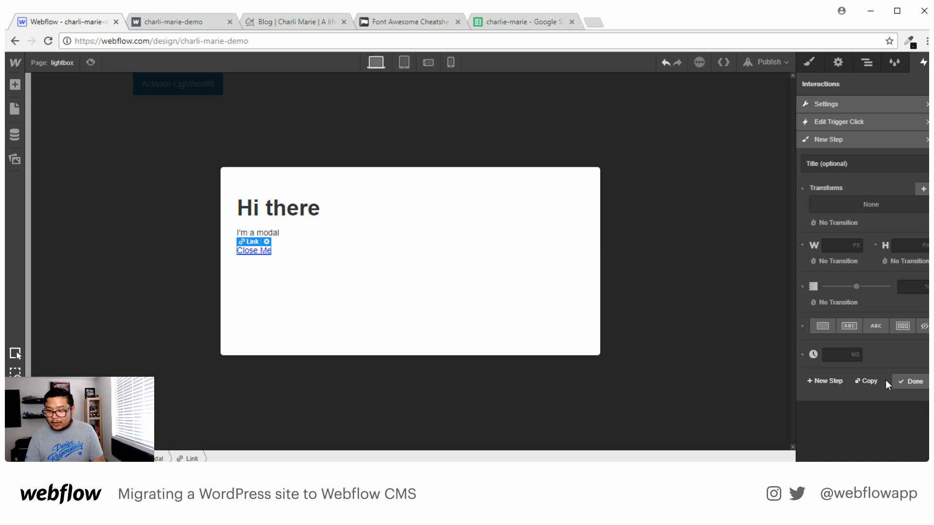
{"action": "left_click", "coordinate": [923, 326]}
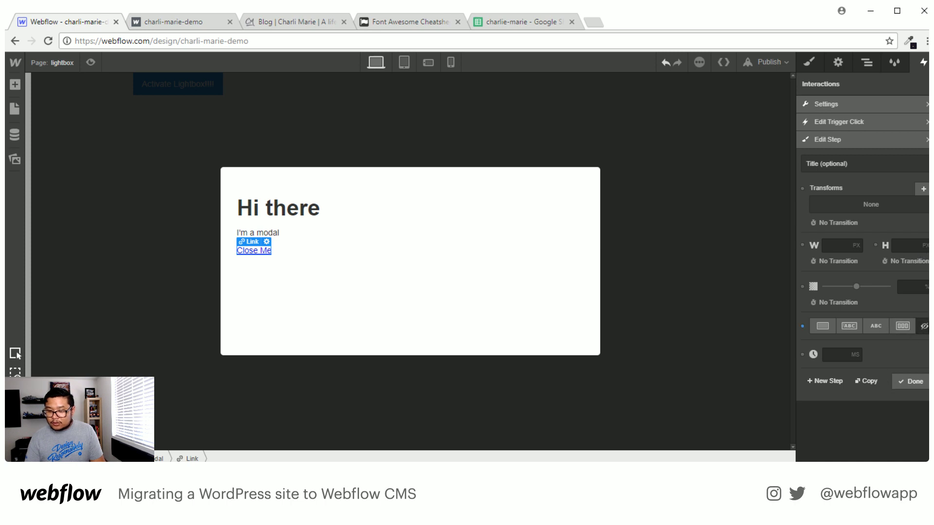
{"action": "left_click", "coordinate": [915, 382]}
{"action": "left_click", "coordinate": [913, 356]}
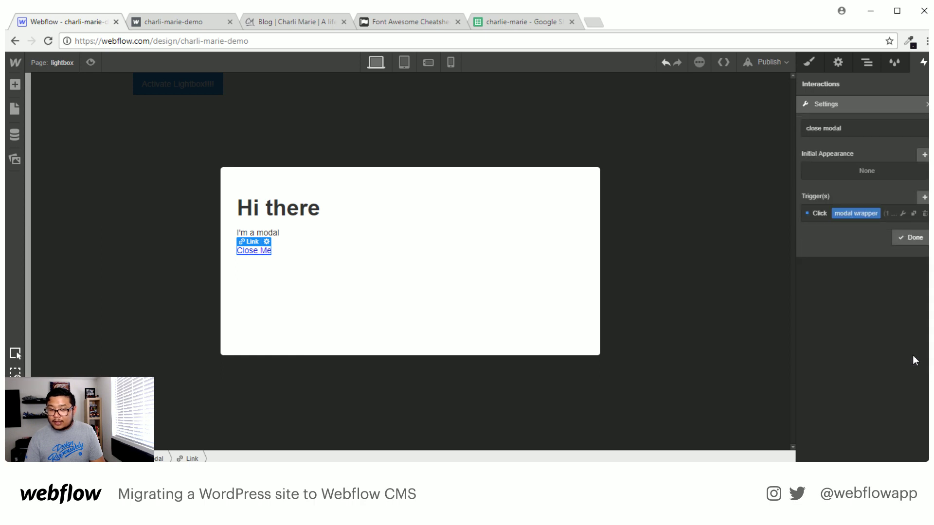
{"action": "left_click", "coordinate": [916, 240]}
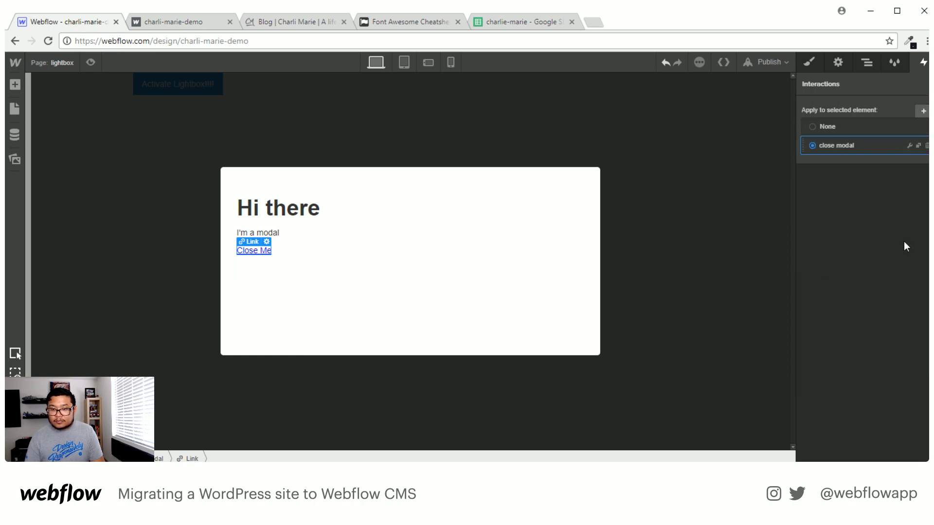
Set the modal wrapper's own display setting to none so the overlay is hidden by default.
{"action": "left_click", "coordinate": [662, 120]}
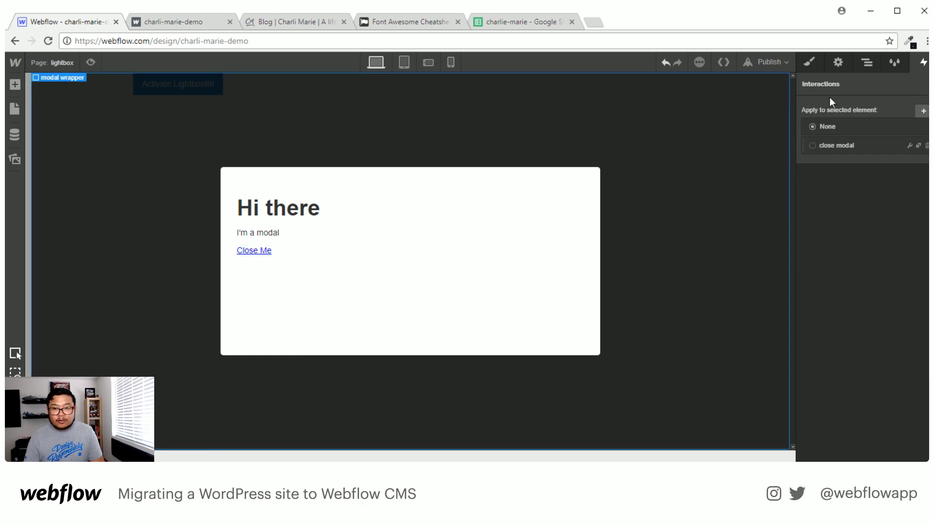
{"action": "left_click", "coordinate": [809, 62]}
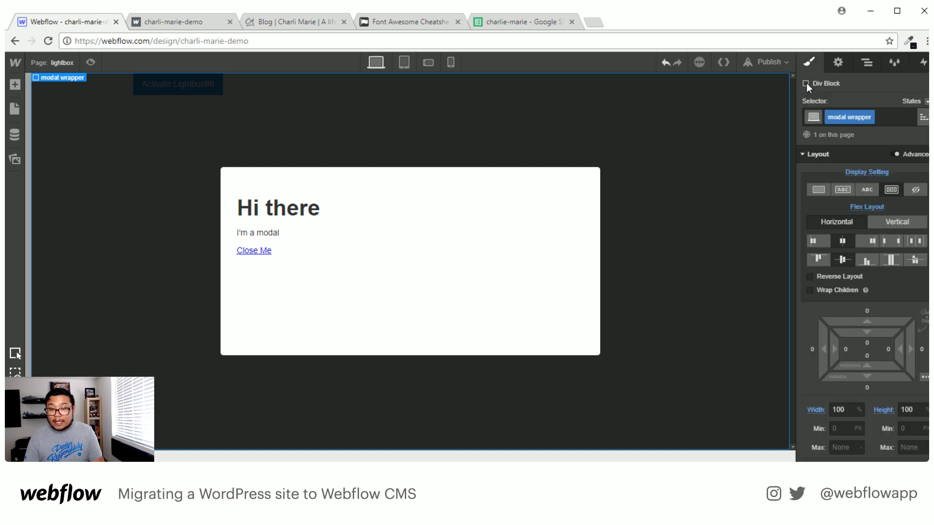
{"action": "left_click", "coordinate": [916, 190]}
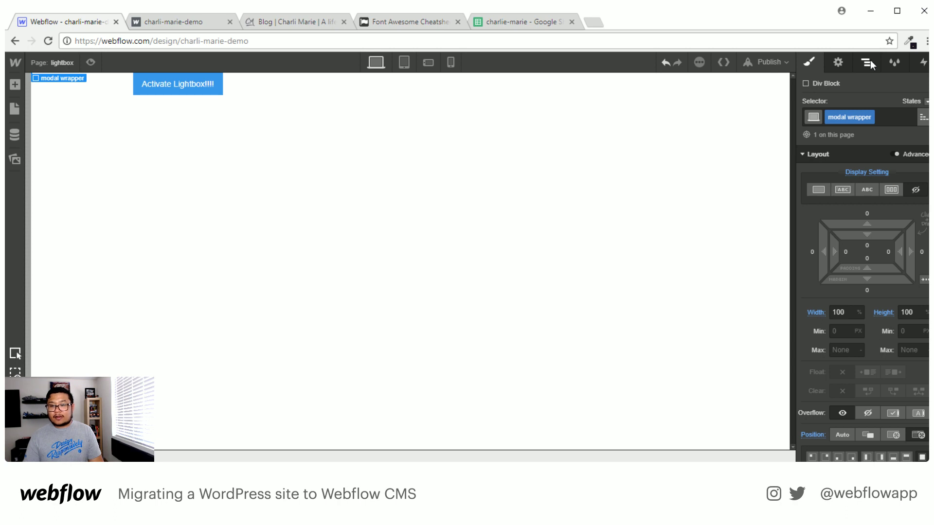
{"action": "left_click", "coordinate": [215, 215]}
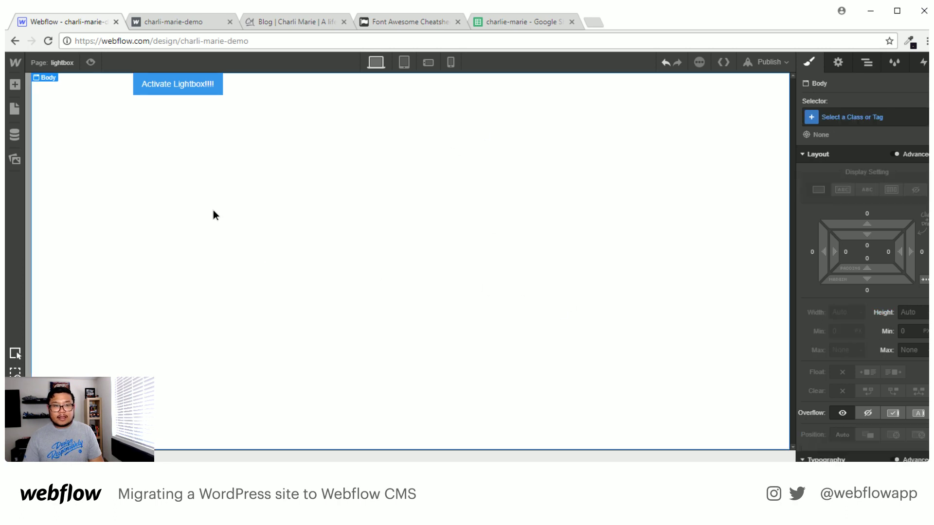
Create a new interaction on the "Activate Lightbox!!!!" button and name it "open modal".
{"action": "left_click", "coordinate": [866, 64]}
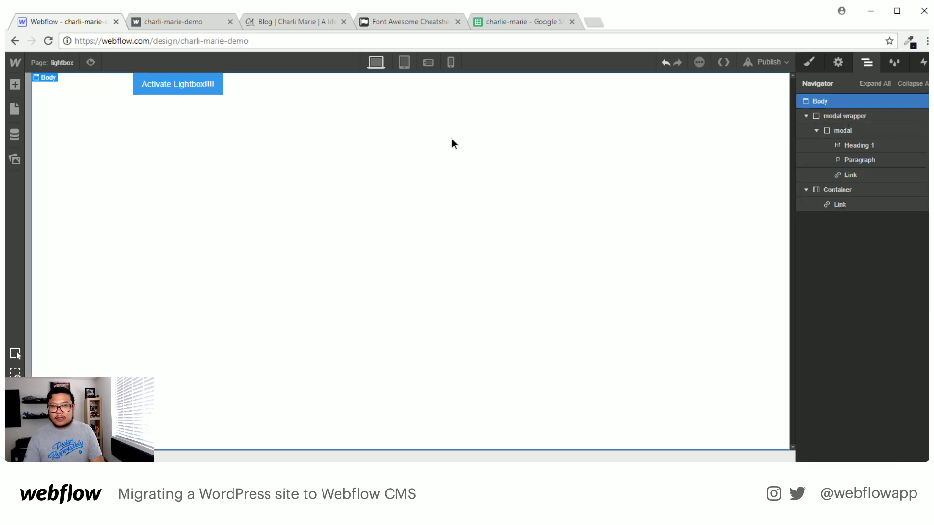
{"action": "left_click", "coordinate": [193, 84]}
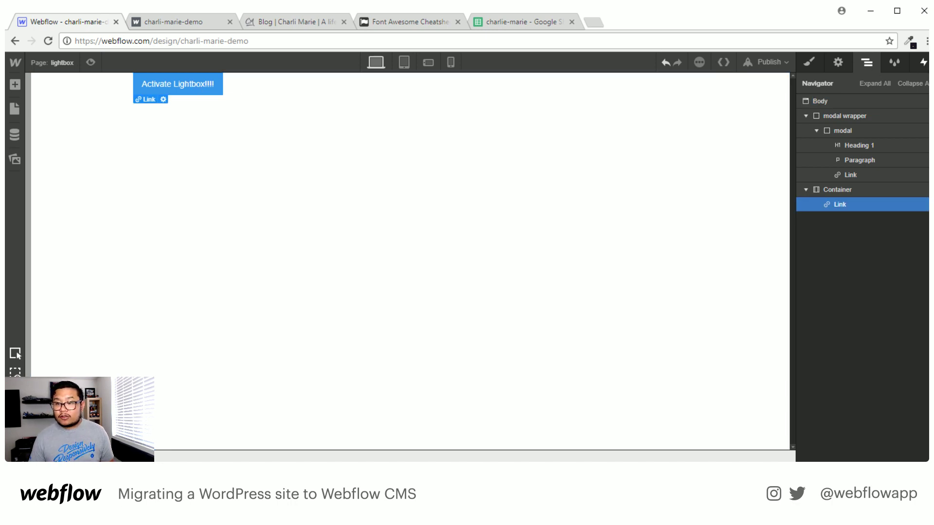
{"action": "left_click", "coordinate": [924, 62]}
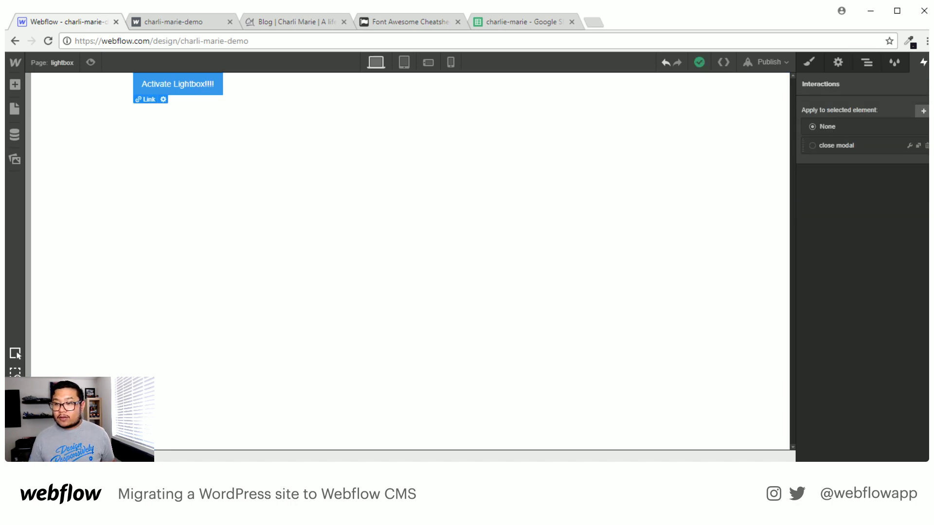
{"action": "left_click", "coordinate": [924, 112]}
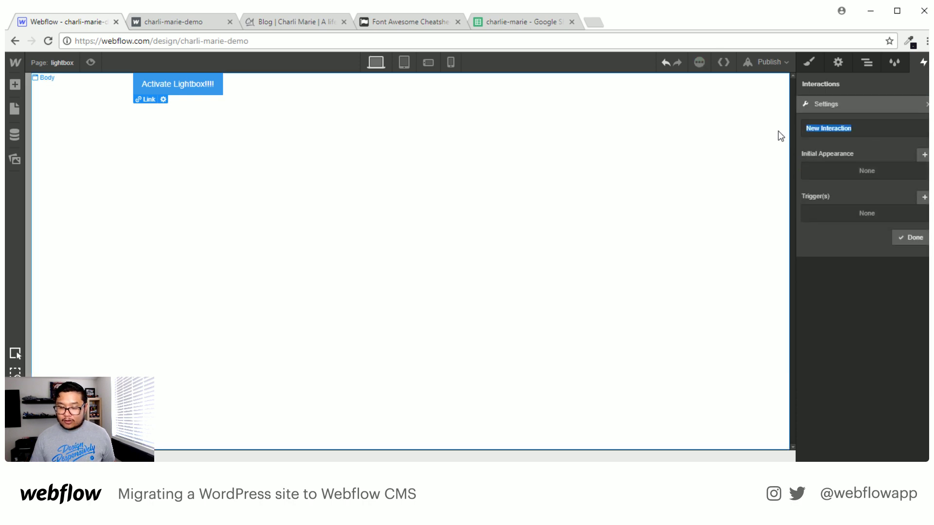
{"action": "type", "text": "open modal"}
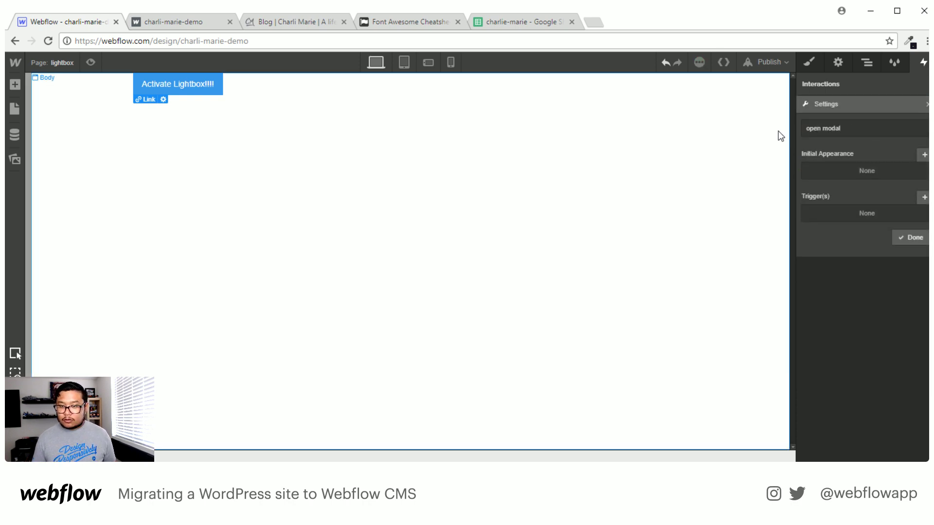
Add a Click trigger to the "open modal" interaction that affects a different element, the "modal wrapper" class.
{"action": "left_click", "coordinate": [924, 197]}
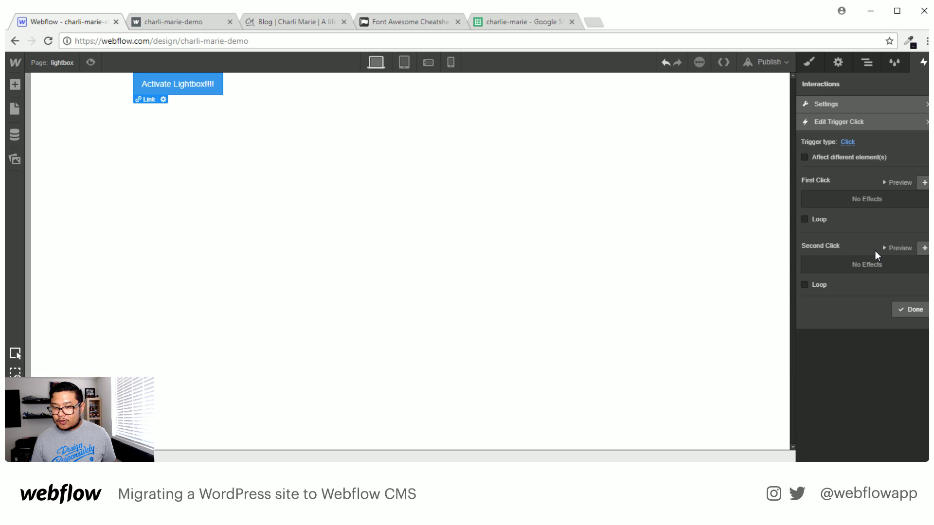
{"action": "left_click", "coordinate": [858, 158]}
{"action": "left_click", "coordinate": [837, 172]}
{"action": "type", "text": "modal"}
{"action": "key", "text": "Down"}
{"action": "key", "text": "Return"}
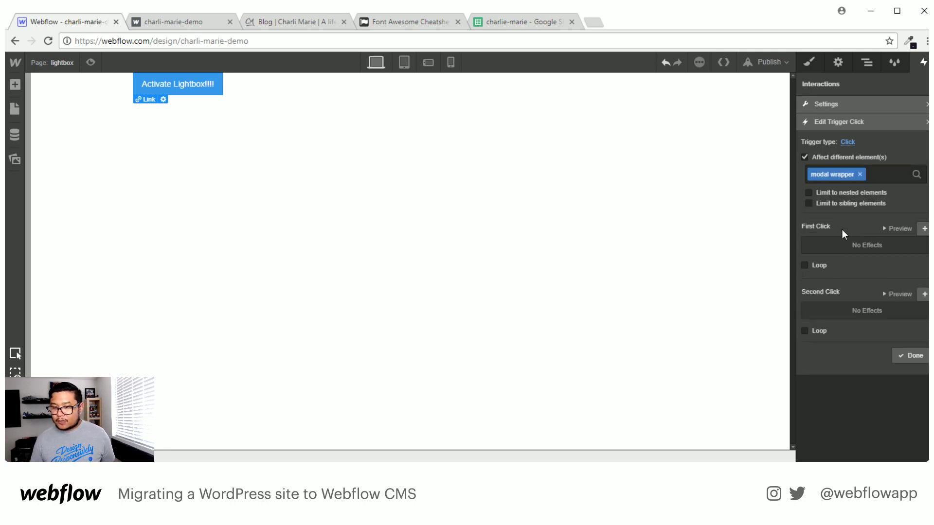
Add a first-click effect that sets the modal wrapper's display to Flex, and save the "open modal" interaction.
{"action": "left_click", "coordinate": [925, 229]}
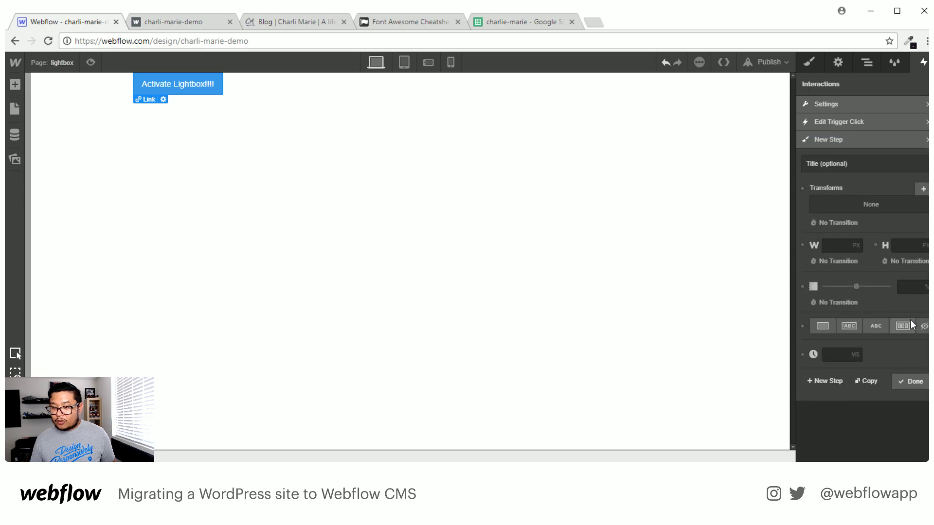
{"action": "left_click", "coordinate": [898, 327]}
{"action": "left_click", "coordinate": [901, 383]}
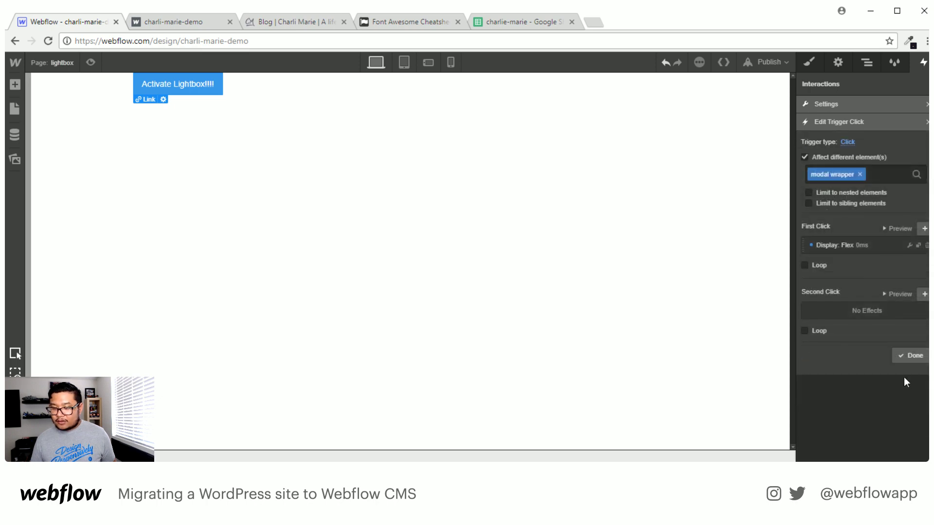
{"action": "left_click", "coordinate": [912, 359]}
{"action": "left_click", "coordinate": [911, 237]}
{"action": "left_click", "coordinate": [599, 247]}
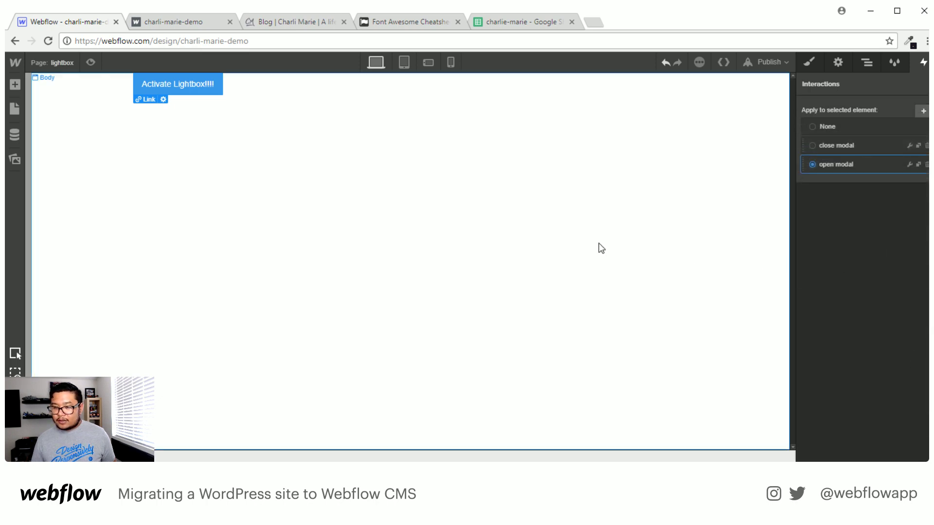
Test the lightbox button in the page preview and check the click trigger settings of the "open modal" interaction.
{"action": "left_click", "coordinate": [90, 62]}
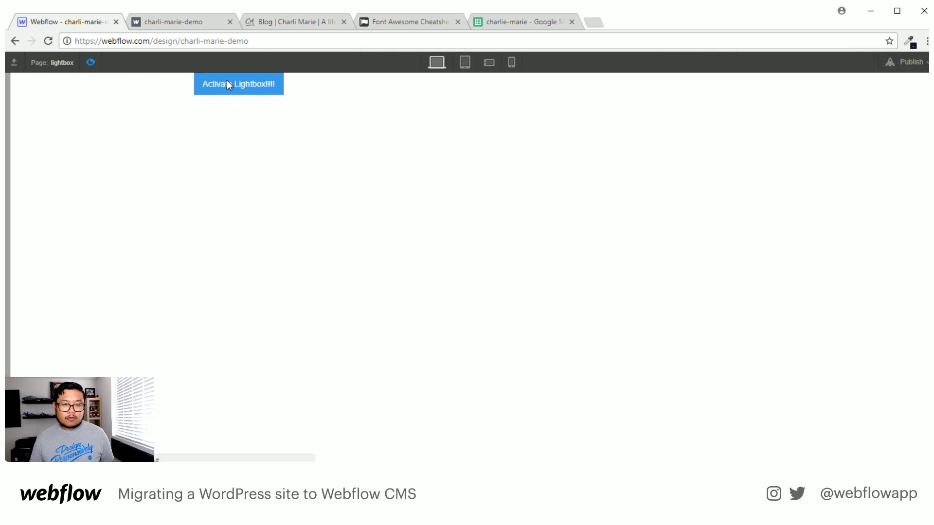
{"action": "left_click", "coordinate": [90, 63]}
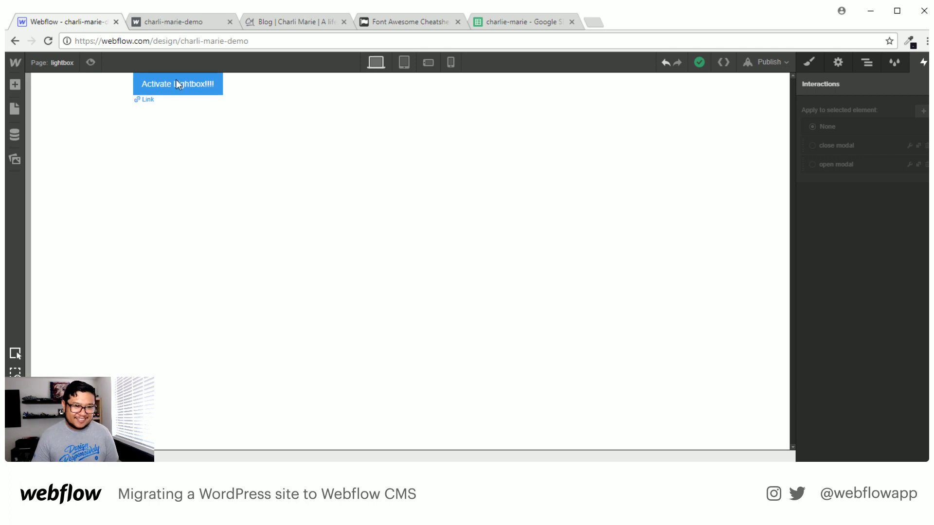
{"action": "left_click", "coordinate": [907, 164]}
{"action": "left_click", "coordinate": [886, 215]}
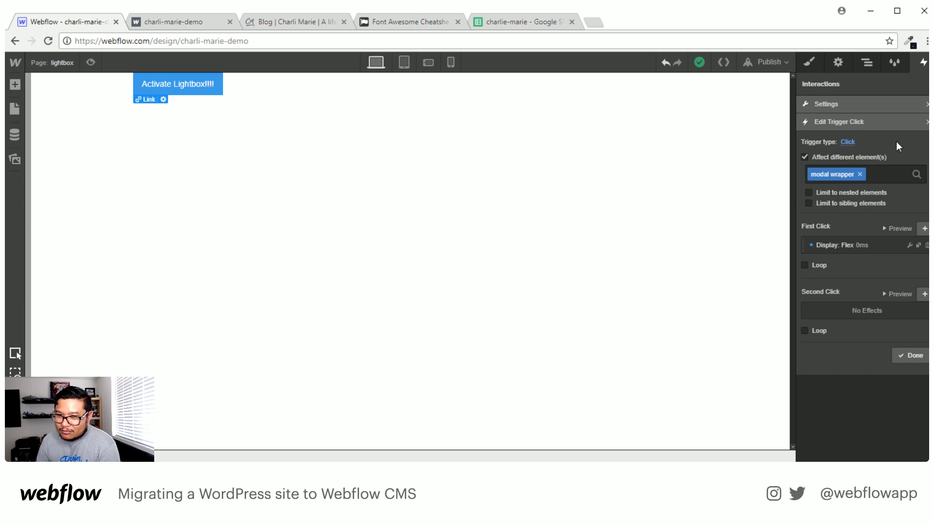
{"action": "left_click", "coordinate": [926, 121]}
{"action": "left_click", "coordinate": [910, 238]}
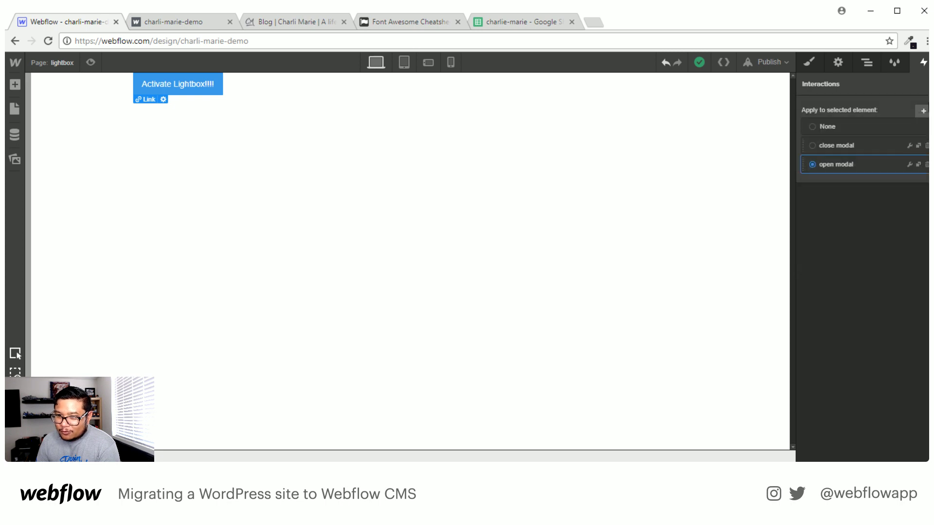
Check the modal wrapper's display by switching it to Flex and back to none.
{"action": "left_click", "coordinate": [867, 62]}
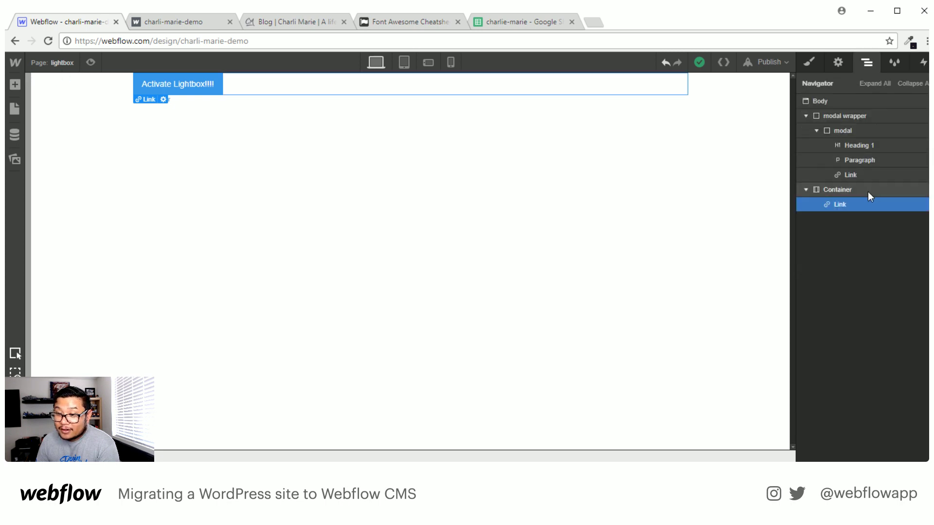
{"action": "left_click", "coordinate": [851, 117]}
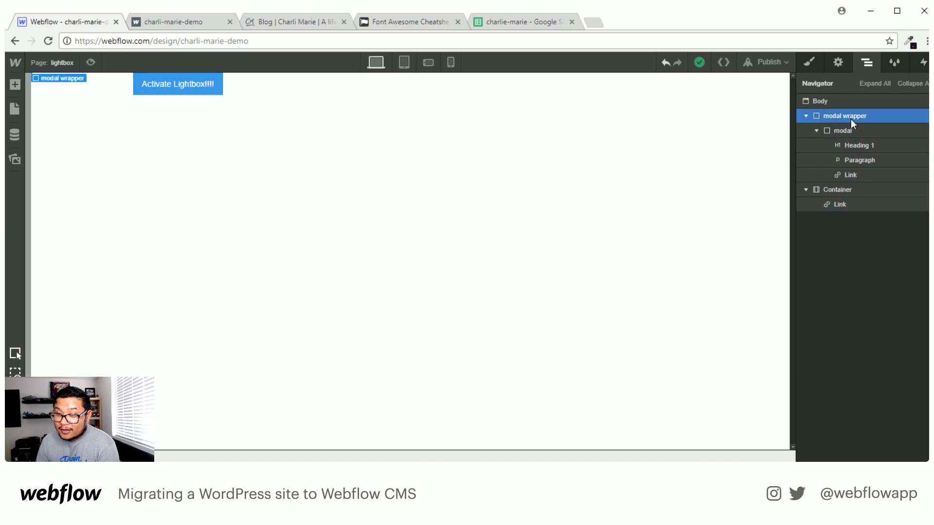
{"action": "left_click", "coordinate": [803, 61]}
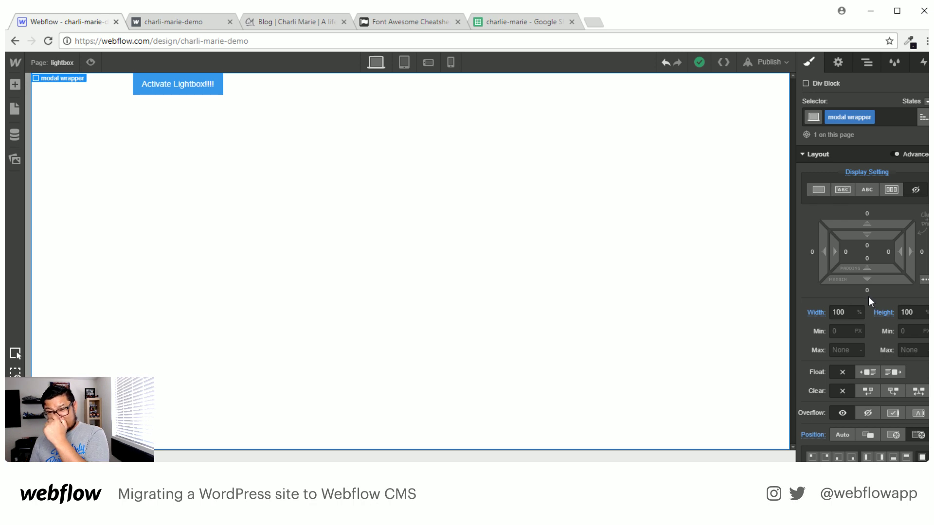
{"action": "left_click", "coordinate": [891, 191]}
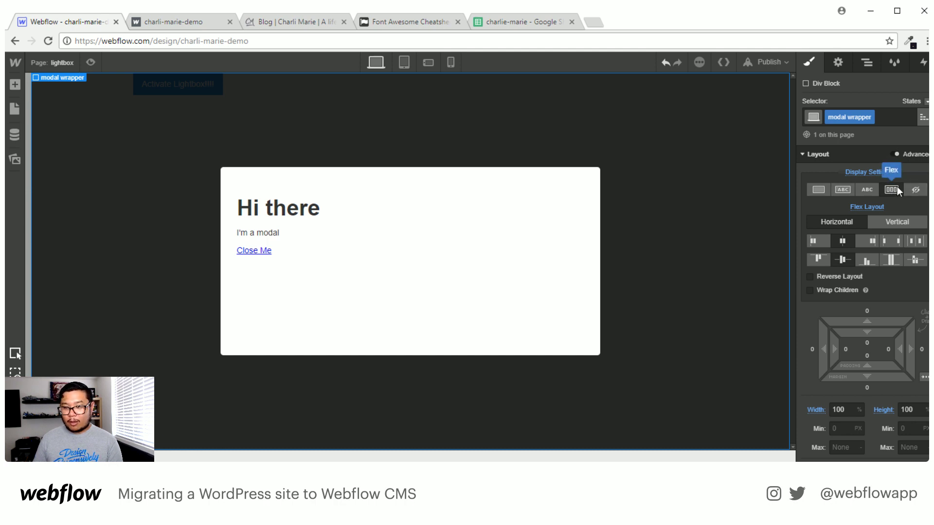
{"action": "left_click", "coordinate": [915, 190]}
Review the first-click effect in the "open modal" interaction on the "Activate Lightbox!!!!" button.
{"action": "left_click", "coordinate": [209, 85]}
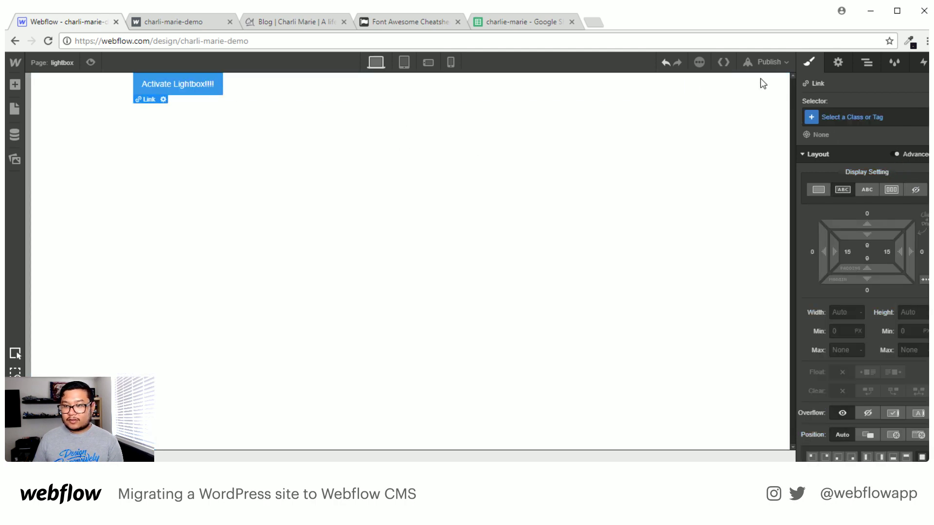
{"action": "left_click", "coordinate": [922, 63]}
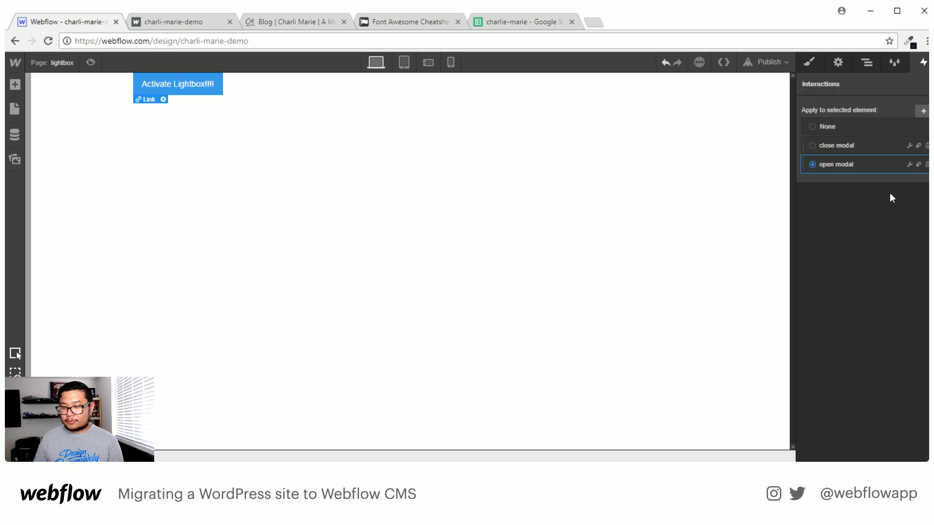
{"action": "left_click", "coordinate": [909, 164]}
{"action": "left_click", "coordinate": [867, 214]}
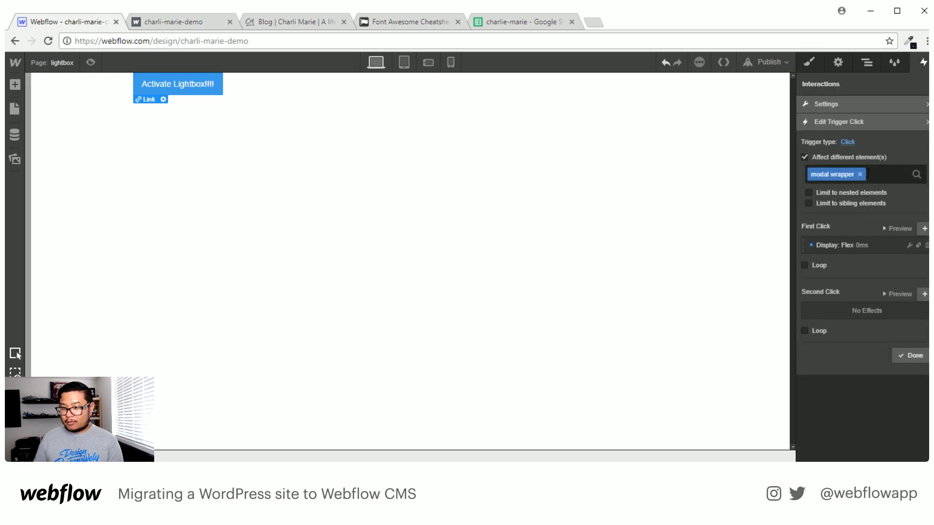
{"action": "left_click", "coordinate": [855, 247]}
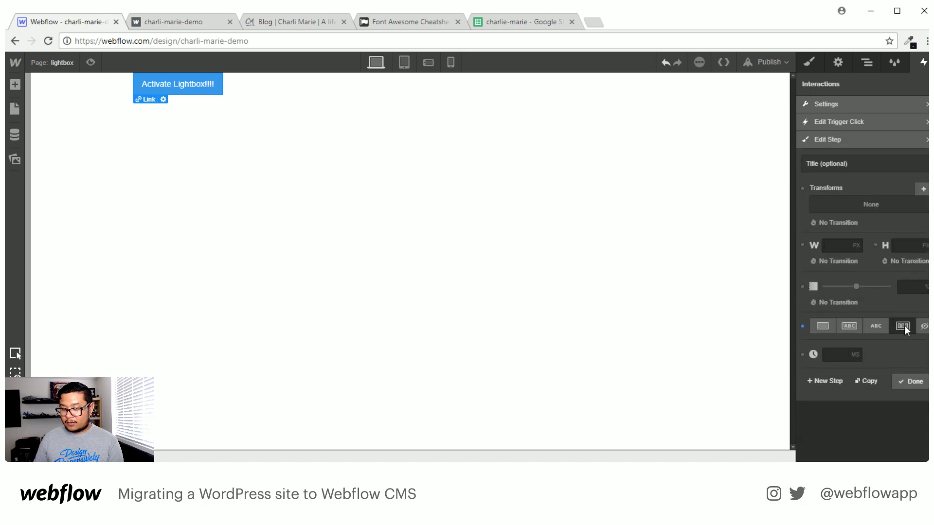
{"action": "left_click", "coordinate": [909, 383]}
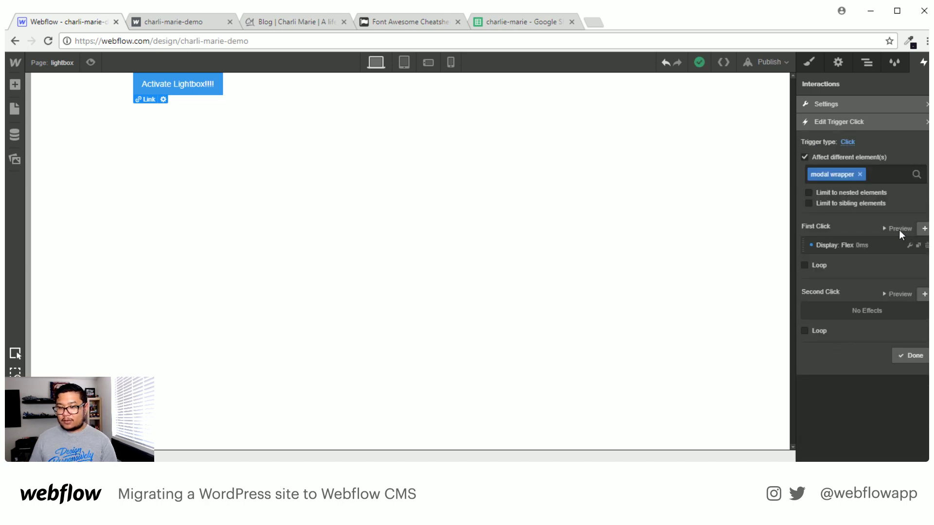
Preview the first-click effect on the modal wrapper and close the "open modal" interaction settings.
{"action": "left_click", "coordinate": [896, 229]}
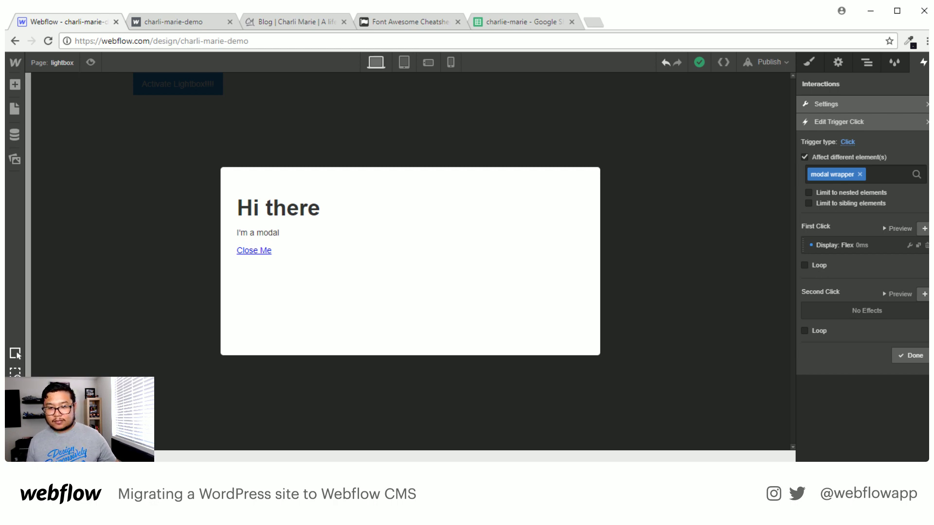
{"action": "left_click", "coordinate": [917, 356]}
{"action": "left_click", "coordinate": [906, 238]}
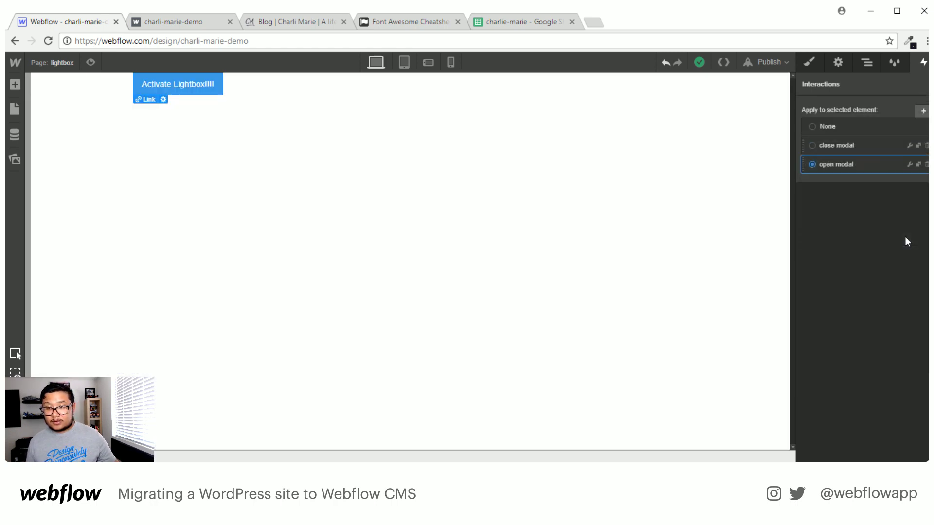
Check the lightbox page in preview mode, return to editing, and select the "Activate Lightbox!!!!" button.
{"action": "left_click", "coordinate": [92, 64]}
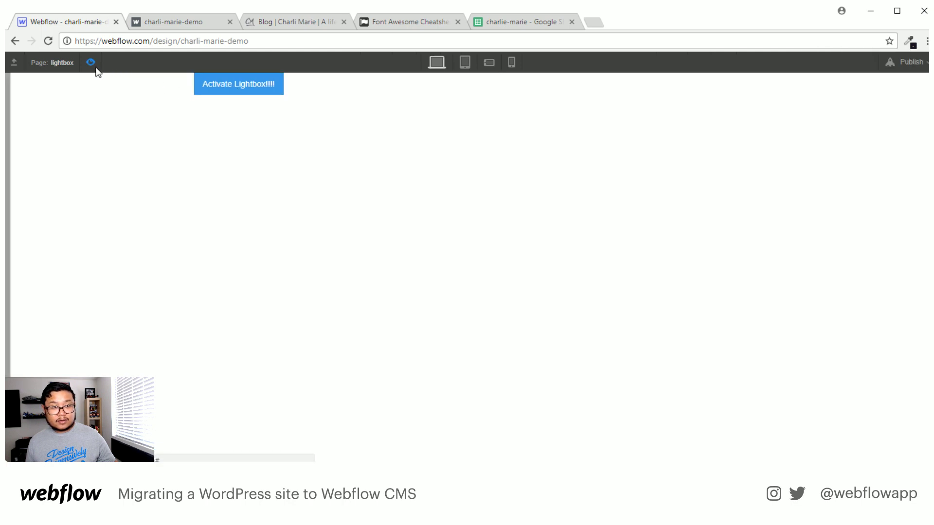
{"action": "left_click", "coordinate": [91, 62]}
{"action": "left_click", "coordinate": [90, 63]}
{"action": "left_click", "coordinate": [91, 62]}
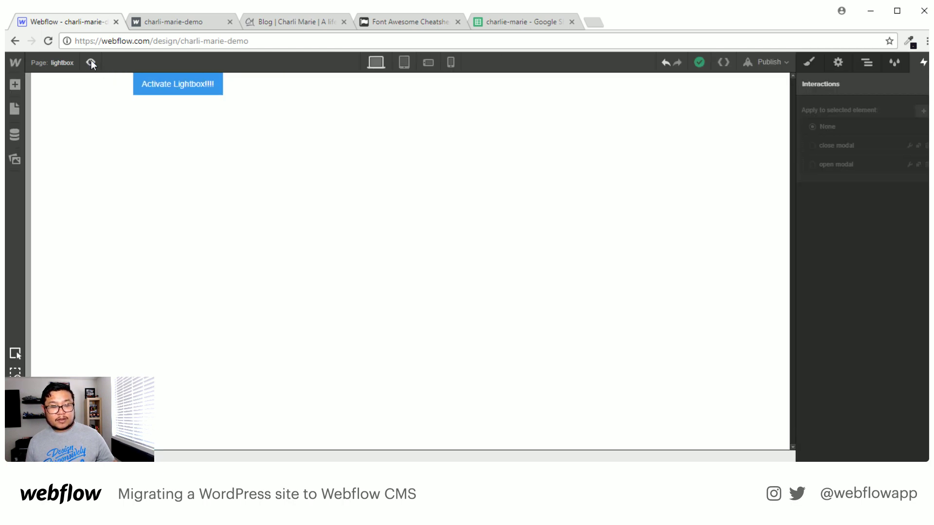
{"action": "left_click", "coordinate": [181, 93]}
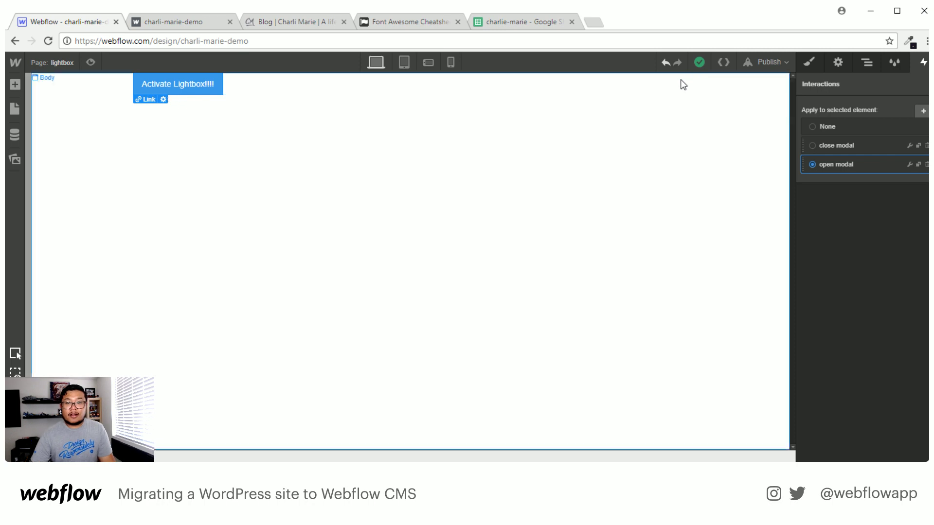
Publish the site to its webflow.io domain and open the live page charli-marie-demo.webflow.io/lightbox.
{"action": "left_click", "coordinate": [753, 65]}
{"action": "left_click", "coordinate": [659, 168]}
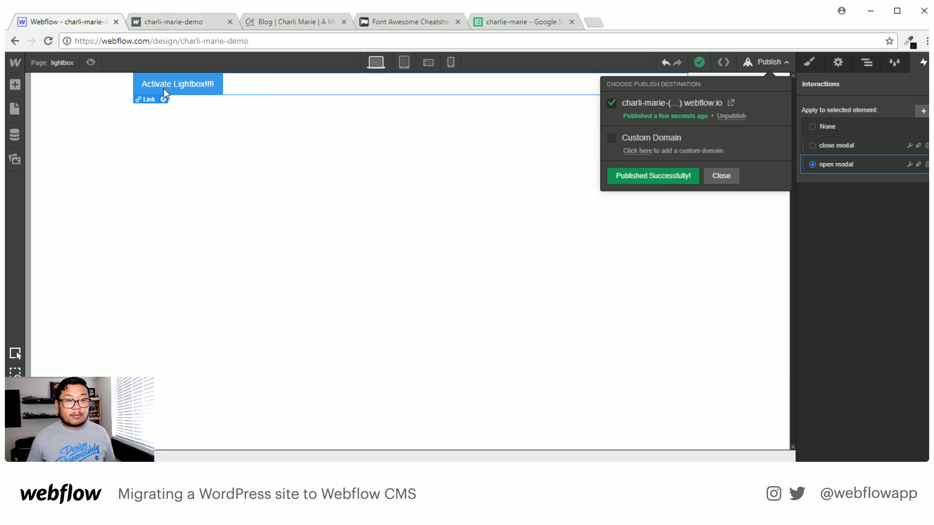
{"action": "left_click", "coordinate": [180, 19]}
{"action": "left_click", "coordinate": [209, 41]}
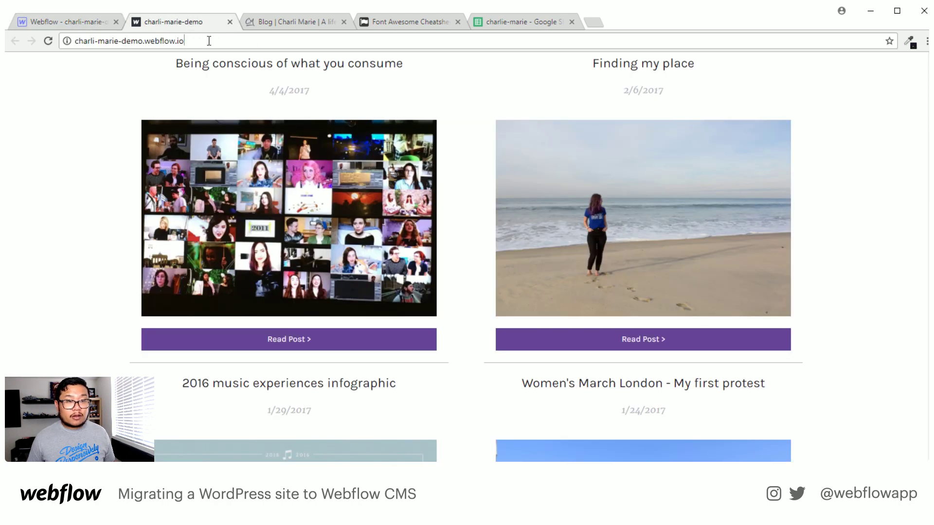
{"action": "type", "text": "/lightbox"}
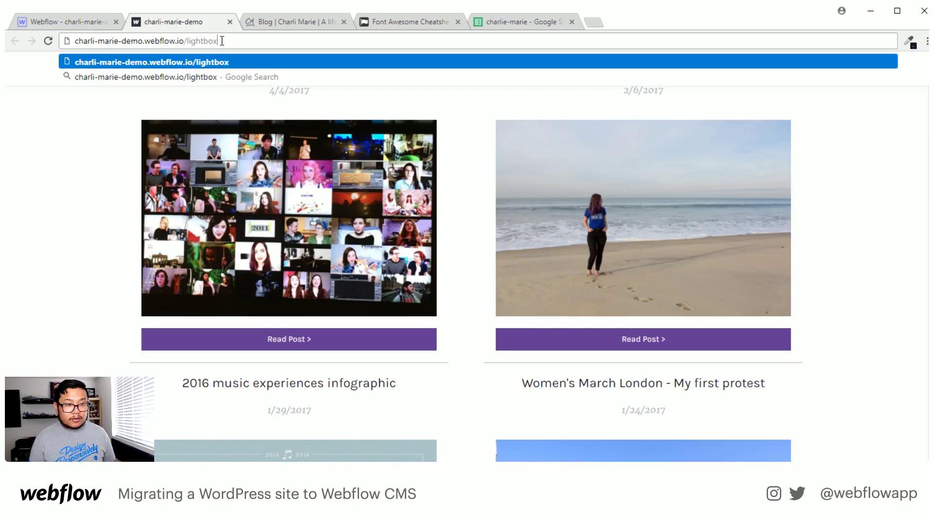
{"action": "key", "text": "Return"}
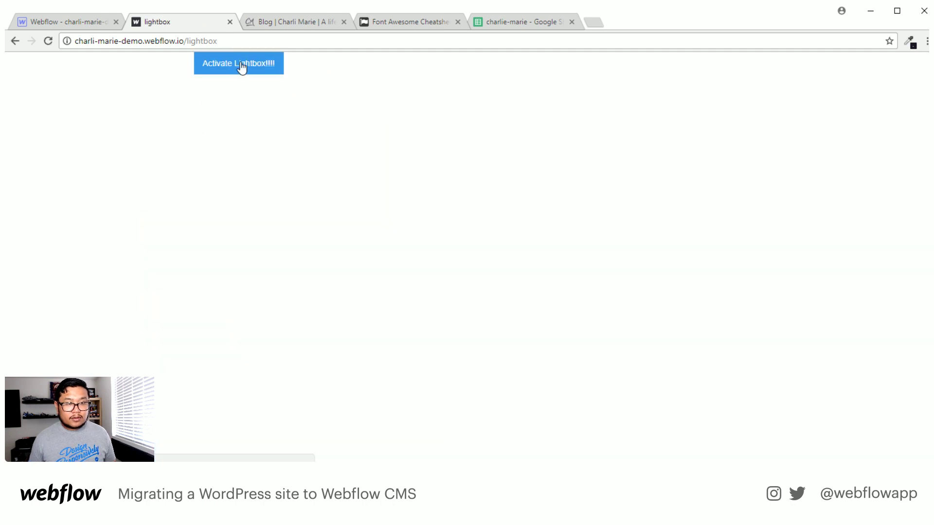
Test the published lightbox by repeatedly opening the modal with "Activate Lightbox!!!!" and closing it with "Close Me".
{"action": "left_click", "coordinate": [240, 64]}
{"action": "left_click", "coordinate": [268, 238]}
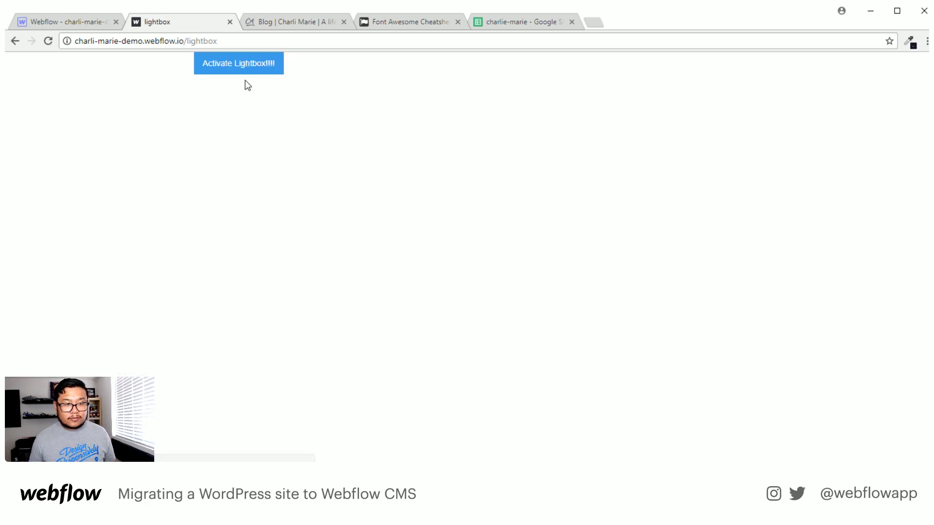
{"action": "left_click", "coordinate": [242, 68]}
{"action": "left_click", "coordinate": [268, 239]}
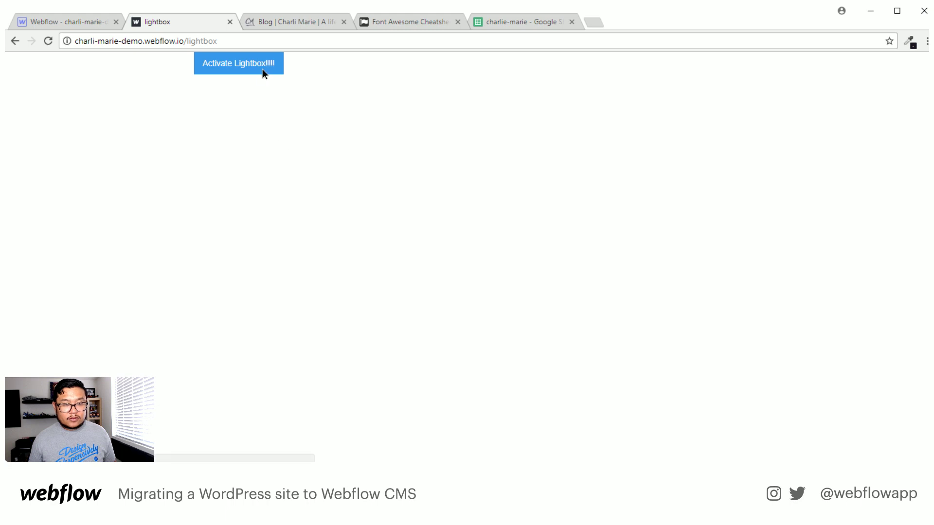
{"action": "left_click", "coordinate": [261, 68]}
{"action": "left_click", "coordinate": [280, 239]}
{"action": "left_click", "coordinate": [265, 65]}
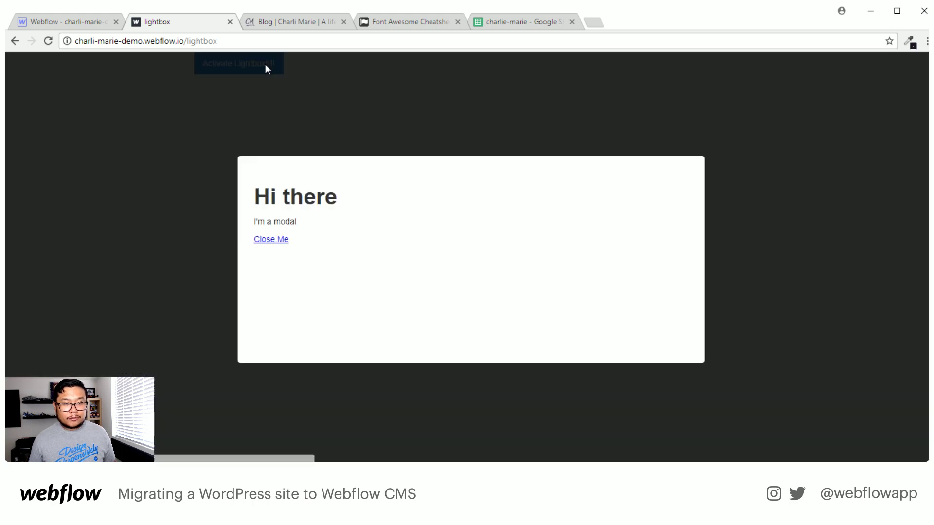
{"action": "left_click", "coordinate": [271, 240]}
{"action": "left_click", "coordinate": [272, 67]}
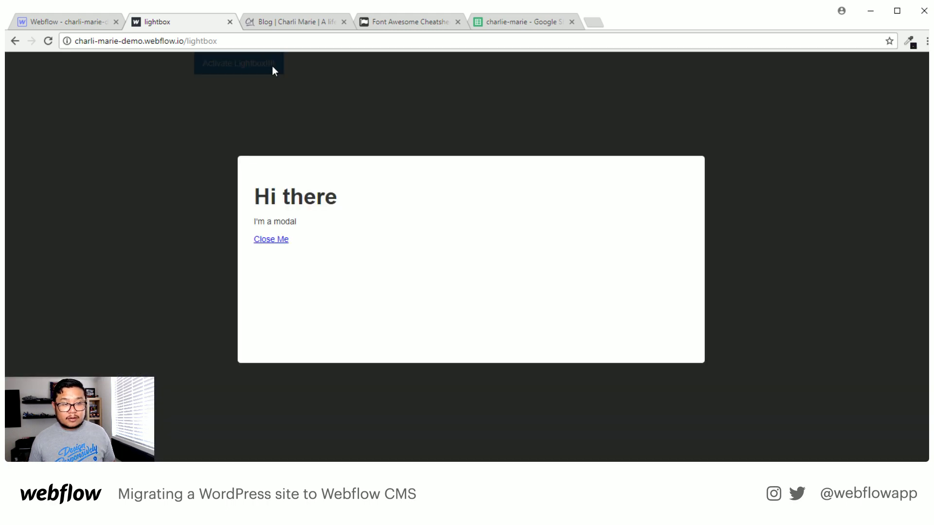
{"action": "left_click", "coordinate": [274, 240]}
{"action": "left_click", "coordinate": [249, 69]}
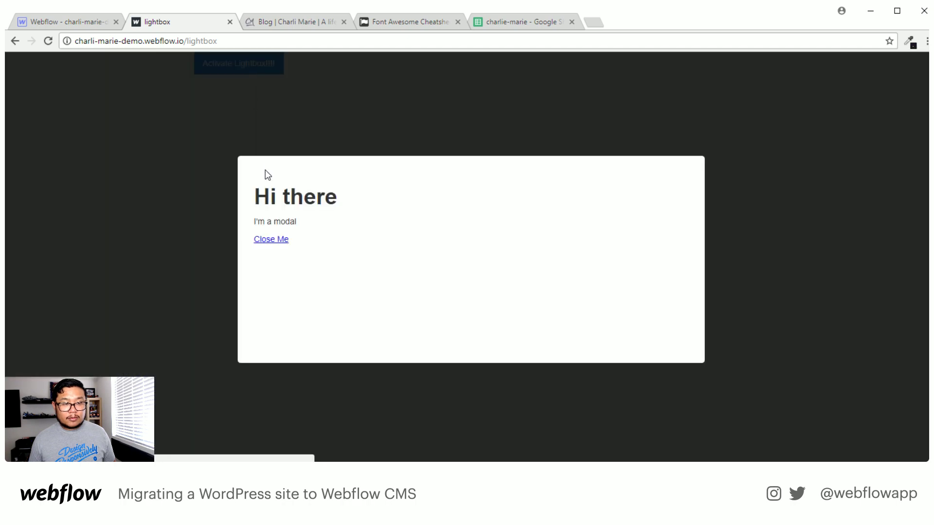
{"action": "left_click", "coordinate": [270, 240]}
Compare the end of the Home page in the Webflow Designer with the footer of the original charlimarie.com blog.
{"action": "left_click", "coordinate": [70, 28]}
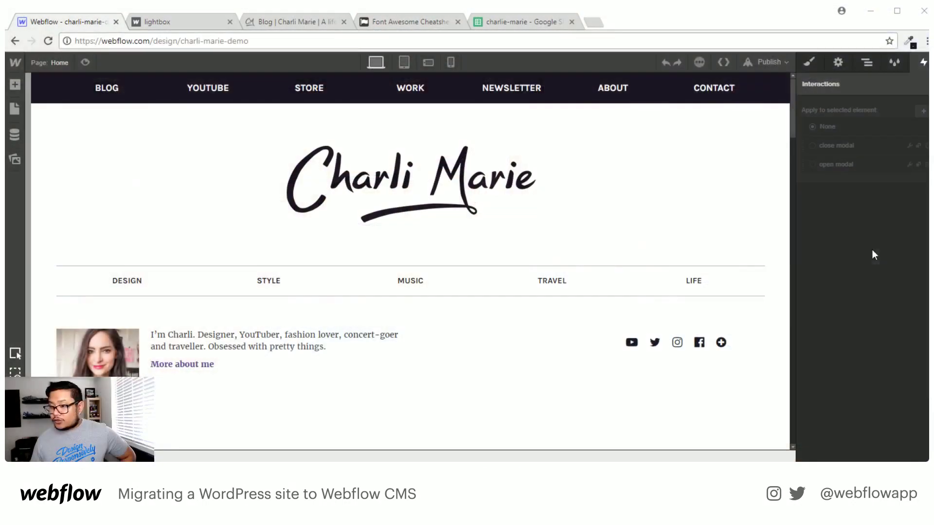
{"action": "scroll", "coordinate": [560, 263], "scroll_direction": "down", "scroll_amount": 2}
{"action": "scroll", "coordinate": [559, 263], "scroll_direction": "down", "scroll_amount": 20}
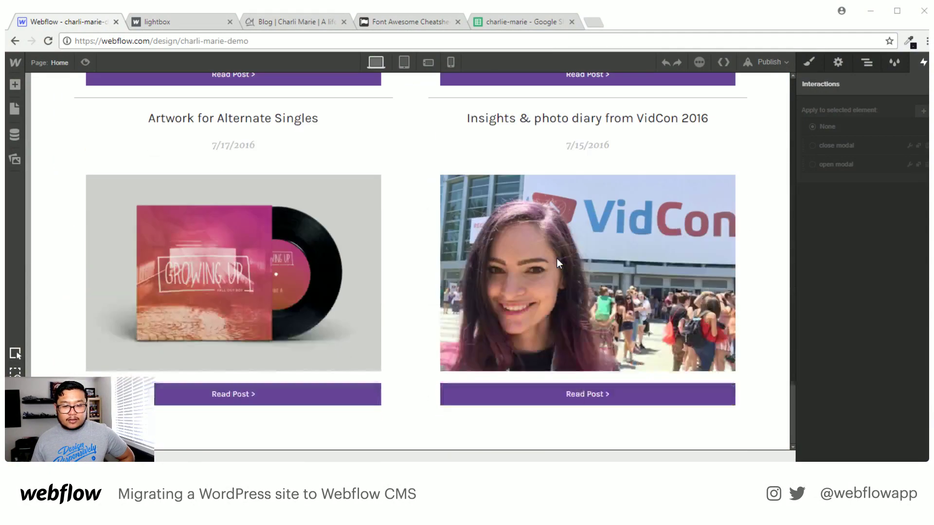
{"action": "left_click", "coordinate": [296, 23]}
{"action": "scroll", "coordinate": [458, 253], "scroll_direction": "down", "scroll_amount": 20}
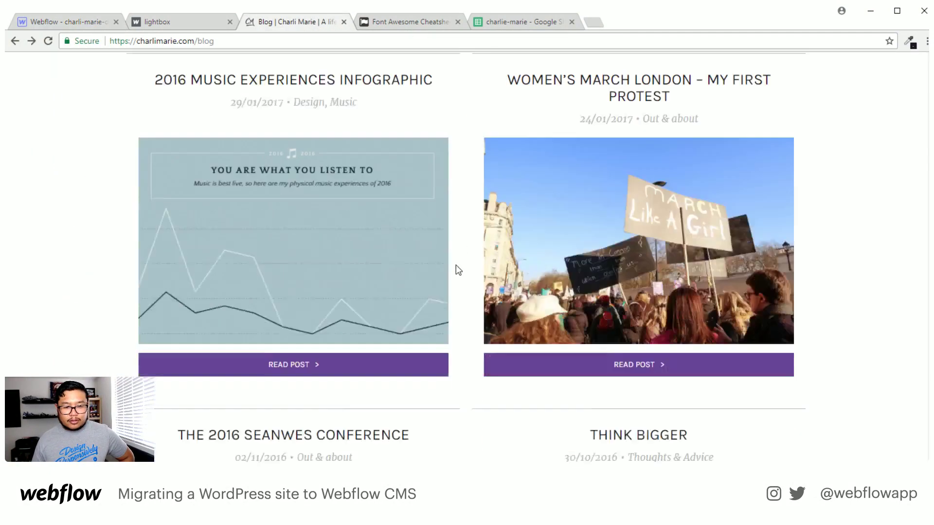
{"action": "scroll", "coordinate": [455, 271], "scroll_direction": "down", "scroll_amount": 15}
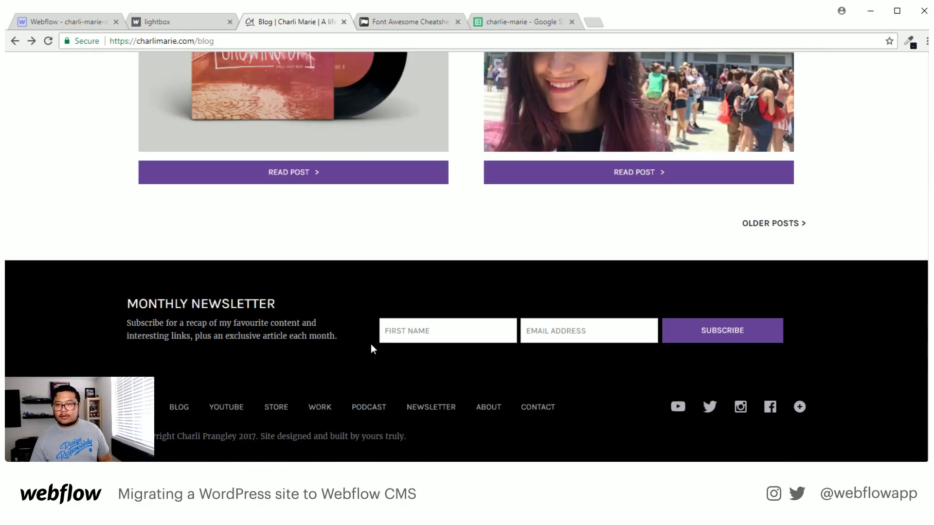
Switch back to the Webflow Designer and add a Section below the blog posts on the Home page.
{"action": "left_click", "coordinate": [86, 22]}
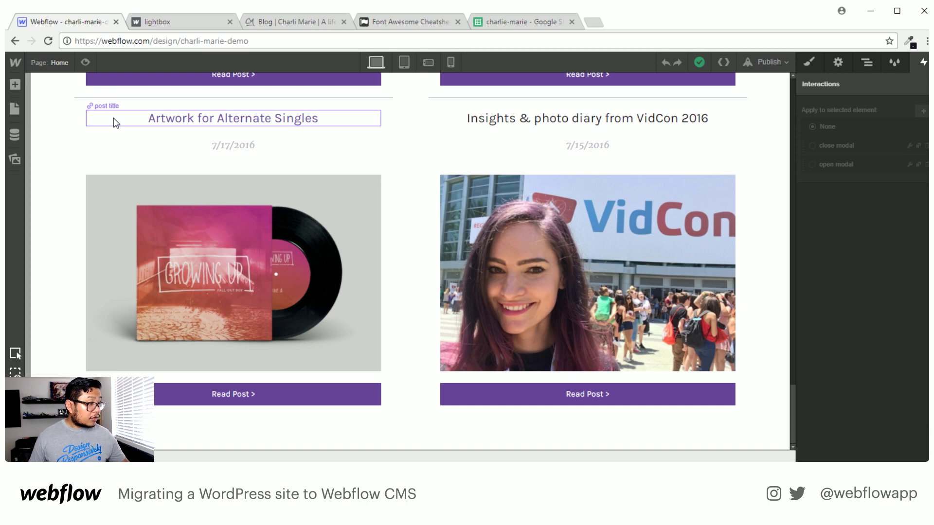
{"action": "key", "text": "a"}
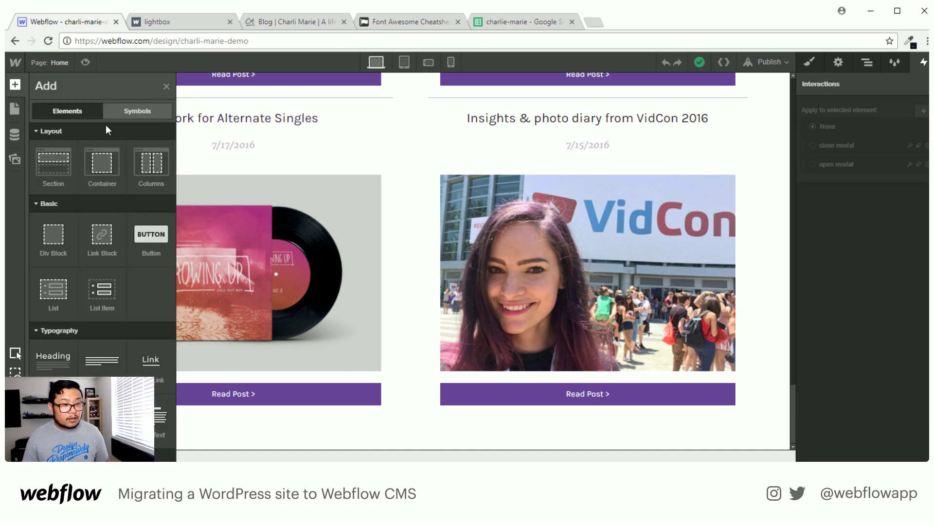
{"action": "left_click", "coordinate": [40, 170]}
{"action": "scroll", "coordinate": [156, 302], "scroll_direction": "down", "scroll_amount": 1}
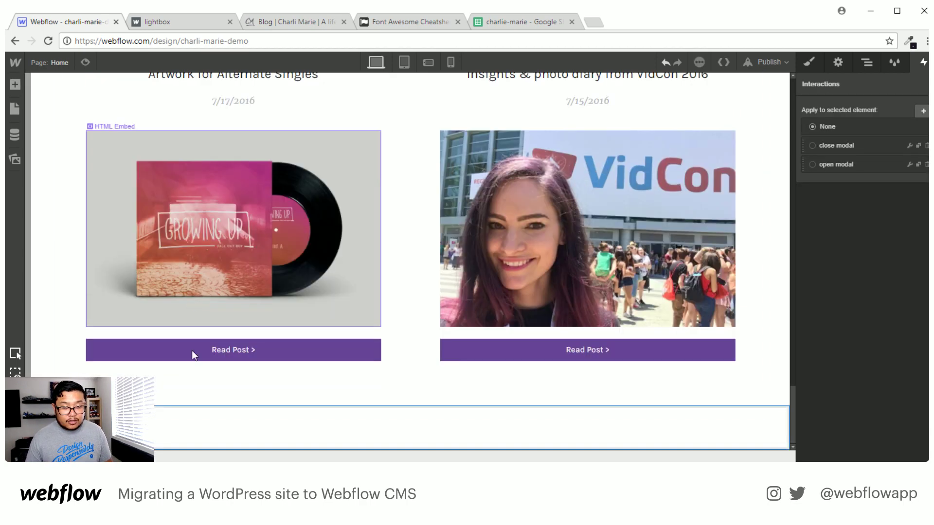
{"action": "key", "text": "a"}
{"action": "key", "text": "a"}
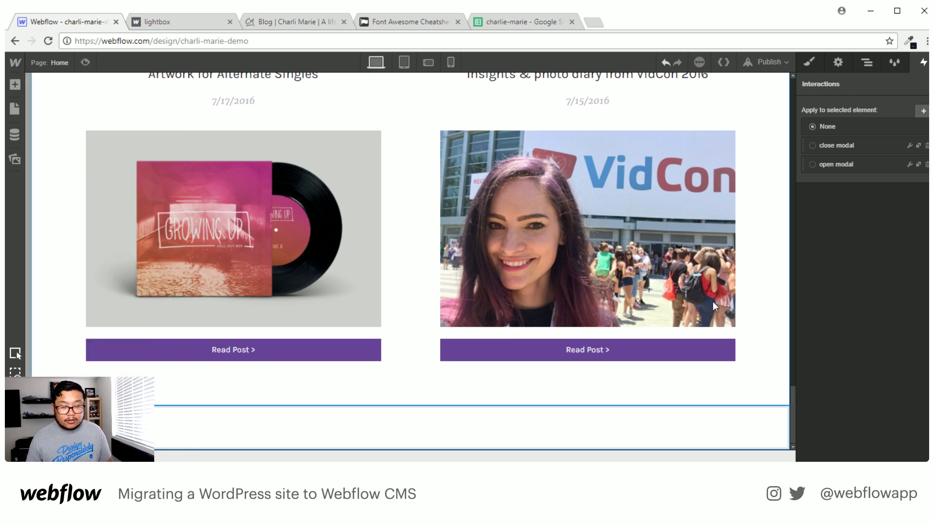
Give the new section the existing "section" class and a "footer" combo class.
{"action": "key", "text": "s"}
{"action": "left_click", "coordinate": [871, 116]}
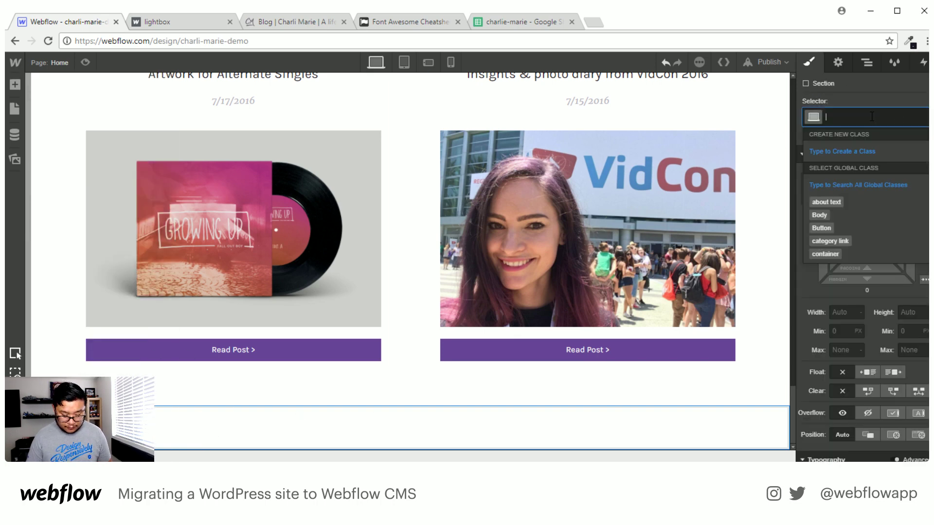
{"action": "type", "text": "fot"}
{"action": "key", "text": "BackSpace"}
{"action": "key", "text": "BackSpace"}
{"action": "key", "text": "BackSpace"}
{"action": "type", "text": "sec"}
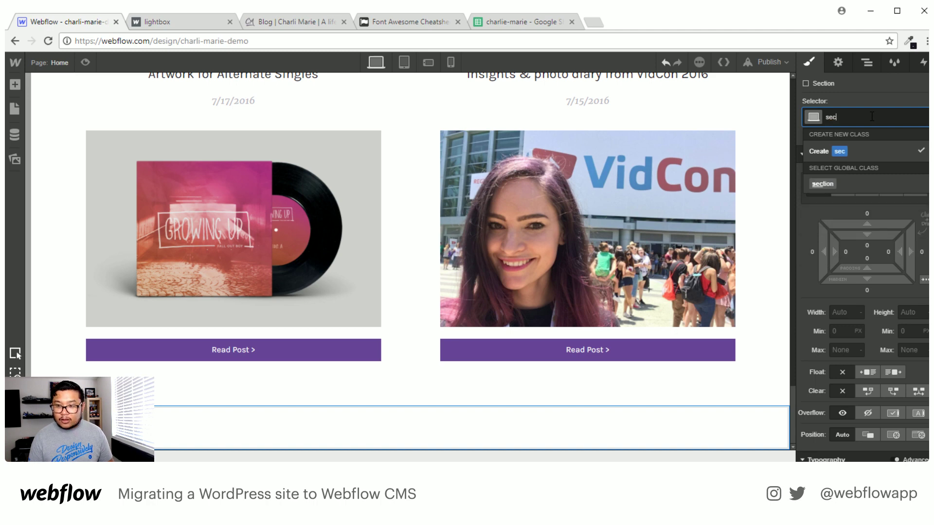
{"action": "key", "text": "Return"}
{"action": "type", "text": "footer"}
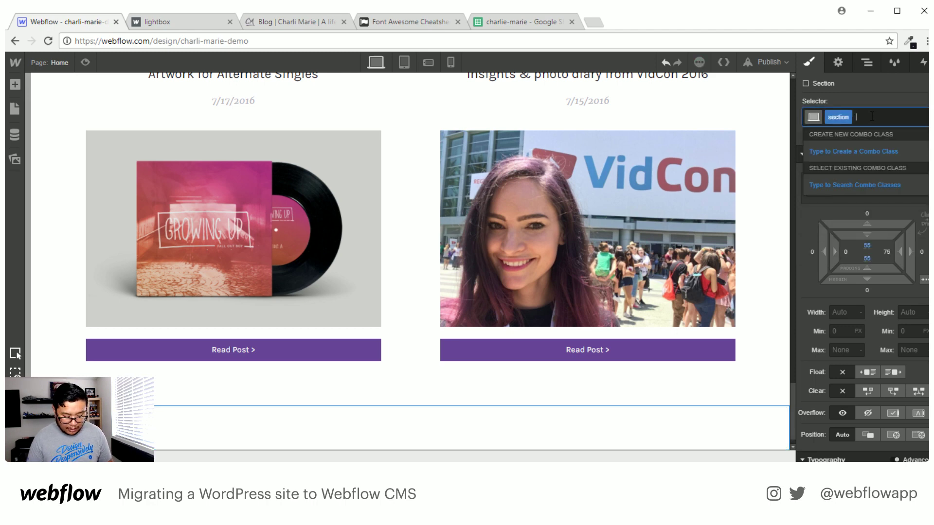
{"action": "key", "text": "Return"}
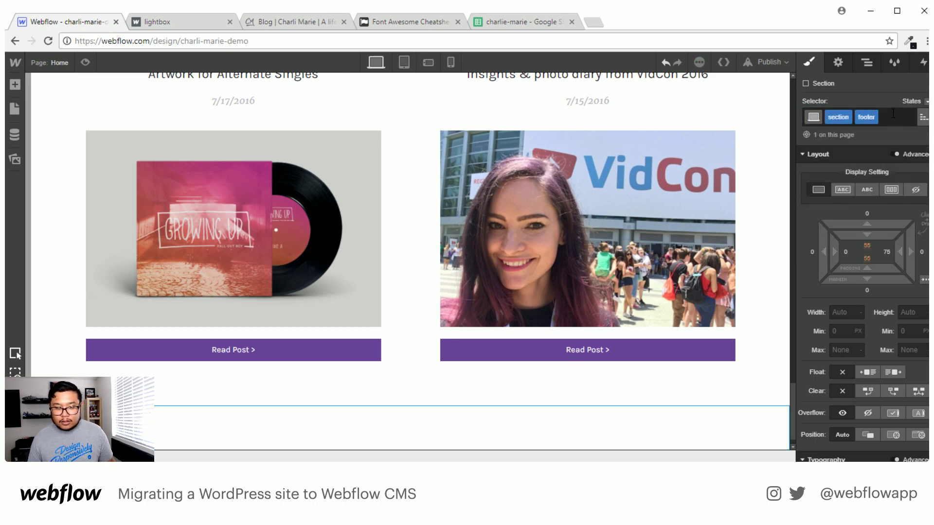
Set the footer section's background color to the saved "Black" swatch (#1b1423).
{"action": "scroll", "coordinate": [886, 310], "scroll_direction": "down", "scroll_amount": 10}
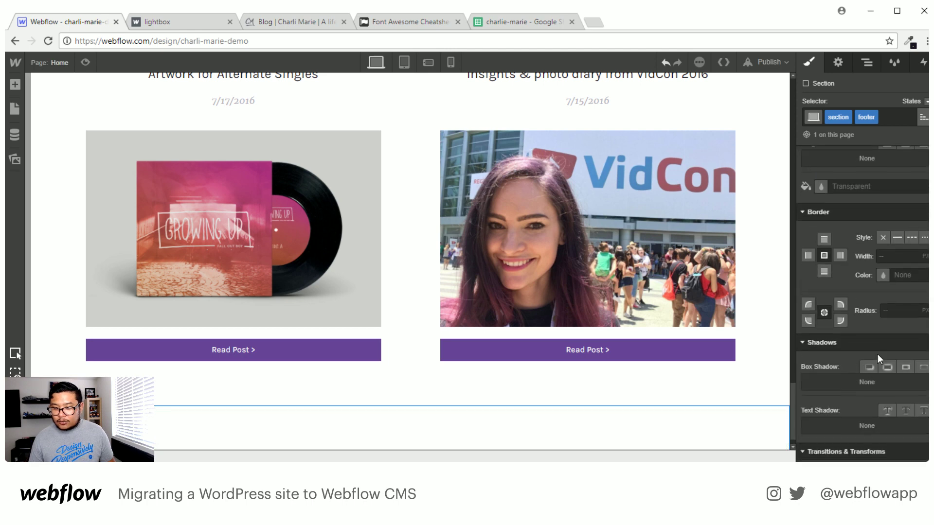
{"action": "left_click", "coordinate": [854, 187]}
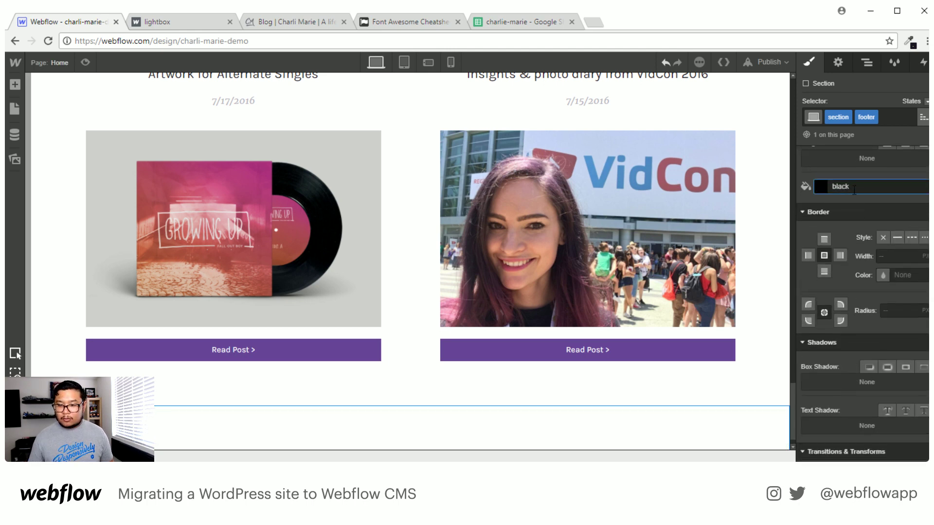
{"action": "key", "text": "Return"}
{"action": "left_click", "coordinate": [822, 183]}
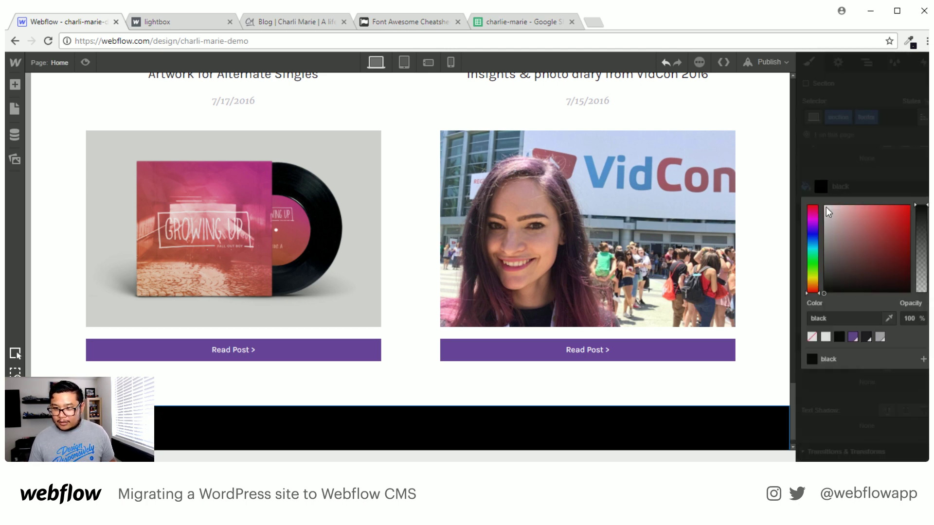
{"action": "left_click", "coordinate": [866, 338]}
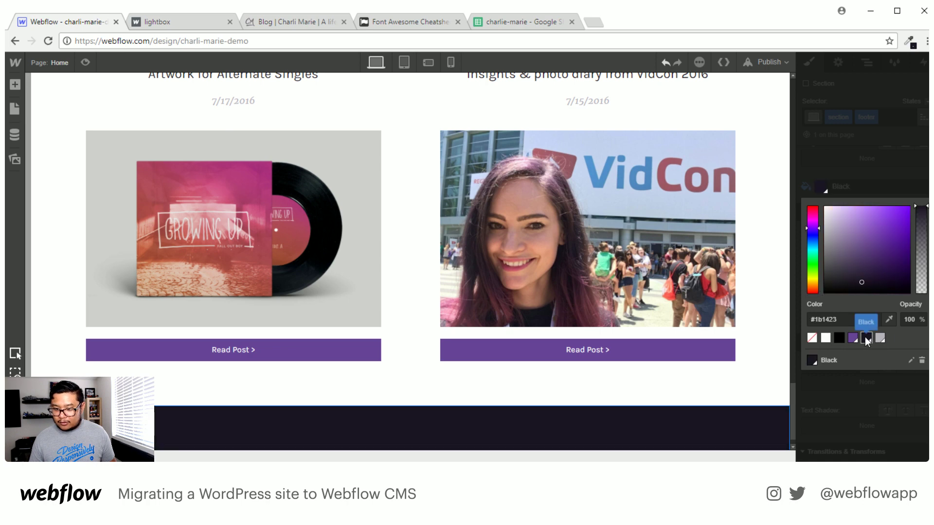
{"action": "left_click", "coordinate": [884, 167]}
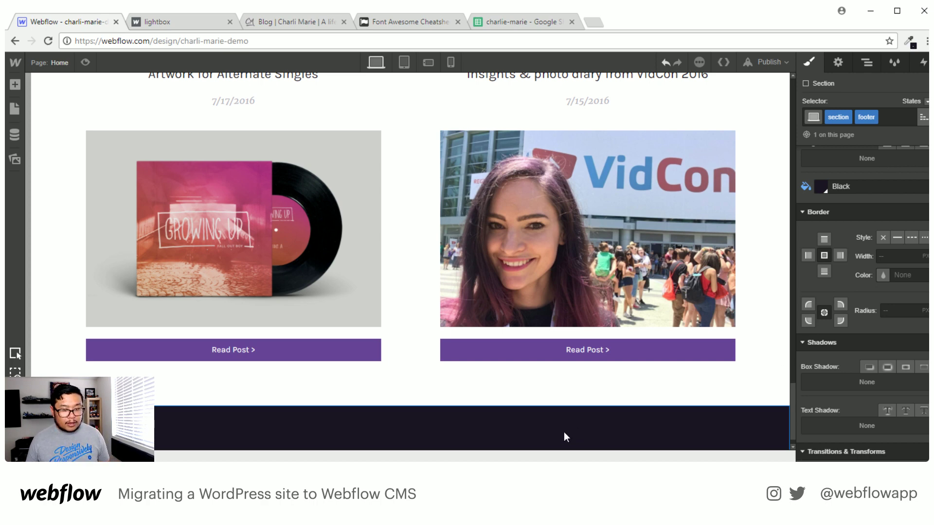
Add a Div Block inside the footer section and give it the existing "container" class.
{"action": "key", "text": "a"}
{"action": "left_click_drag", "start_coordinate": [53, 238], "coordinate": [292, 438]}
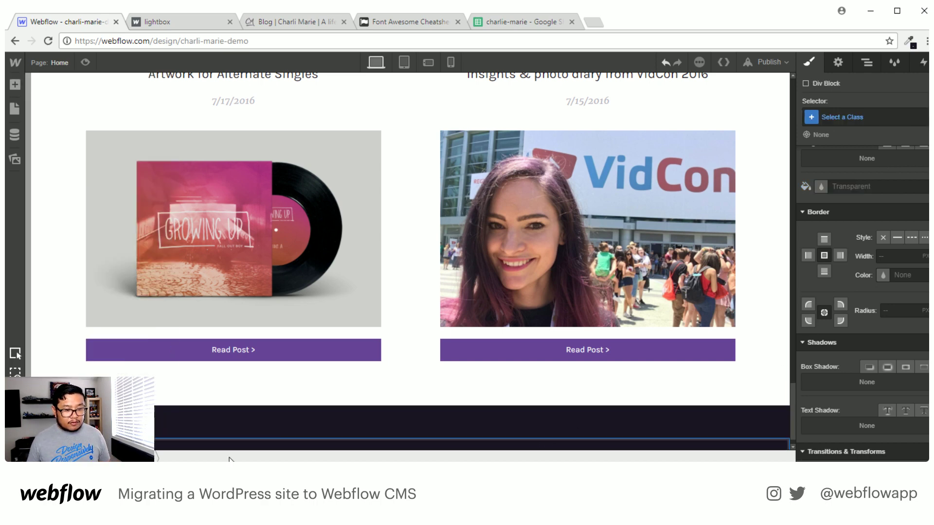
{"action": "left_click", "coordinate": [840, 118]}
{"action": "type", "text": "conta"}
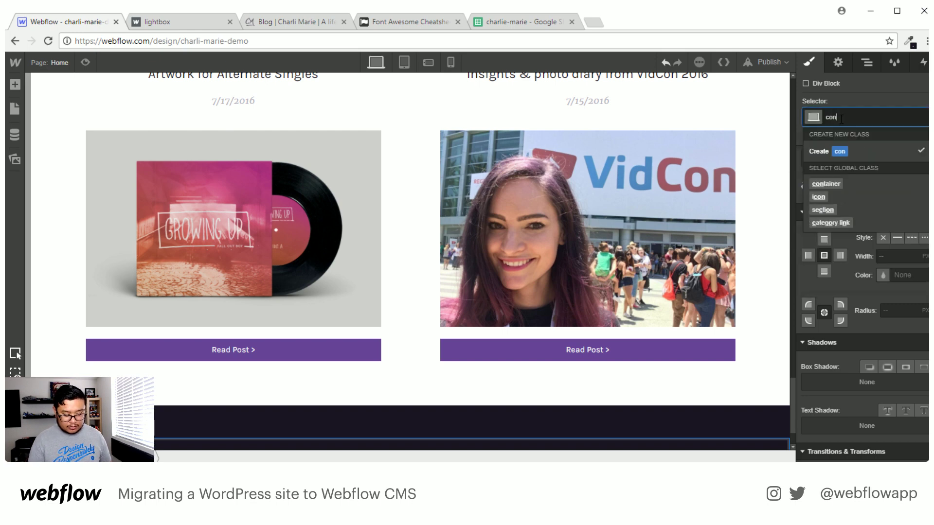
{"action": "key", "text": "Return"}
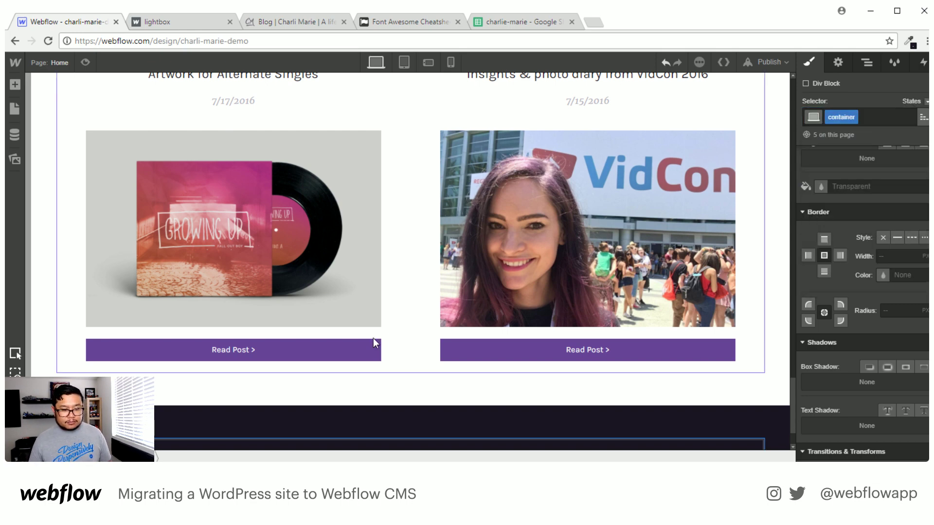
{"action": "scroll", "coordinate": [292, 438], "scroll_direction": "down", "scroll_amount": 1}
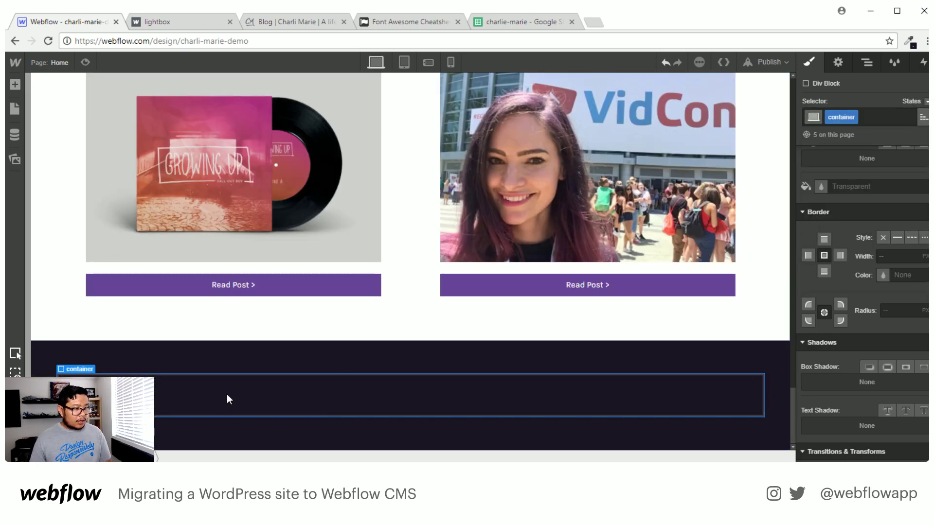
Add a Div Block inside the footer's container and give it the existing "flex" class.
{"action": "key", "text": "a"}
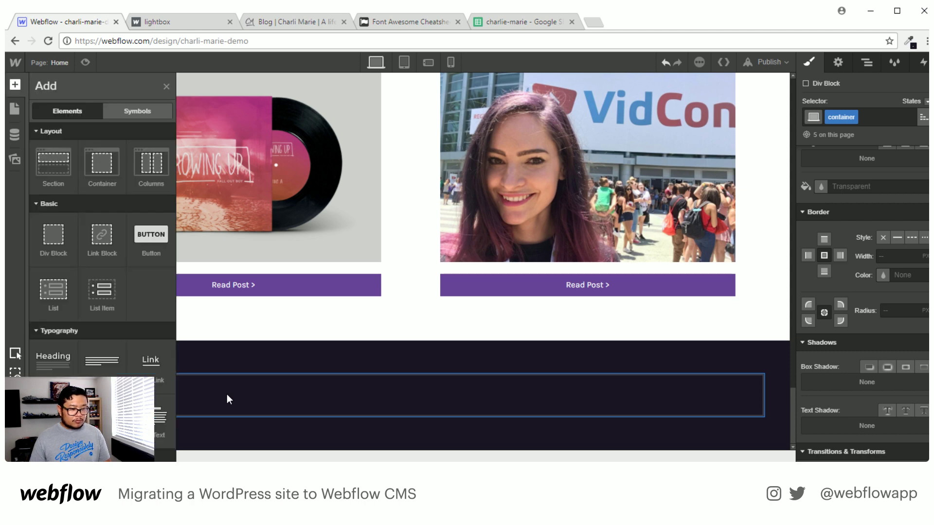
{"action": "left_click_drag", "start_coordinate": [54, 238], "coordinate": [387, 378]}
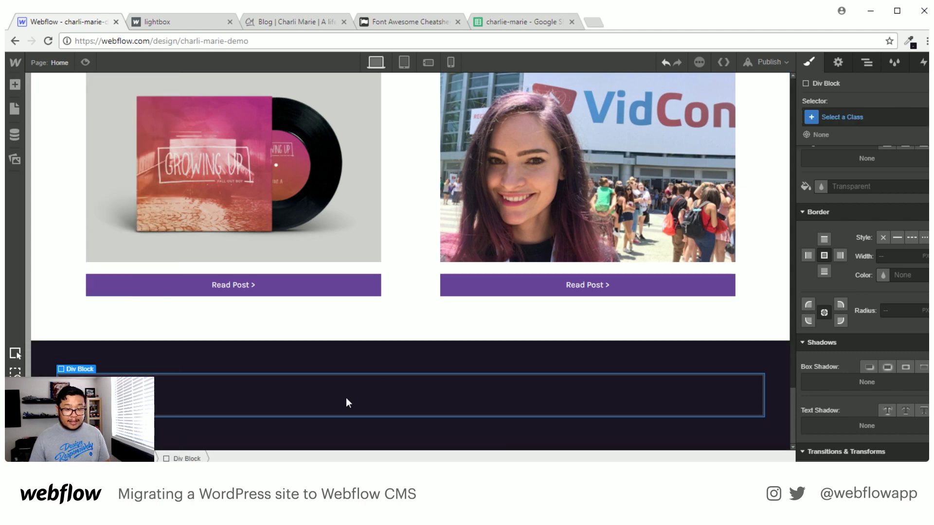
{"action": "left_click", "coordinate": [852, 115]}
{"action": "type", "text": "flex"}
{"action": "key", "text": "Return"}
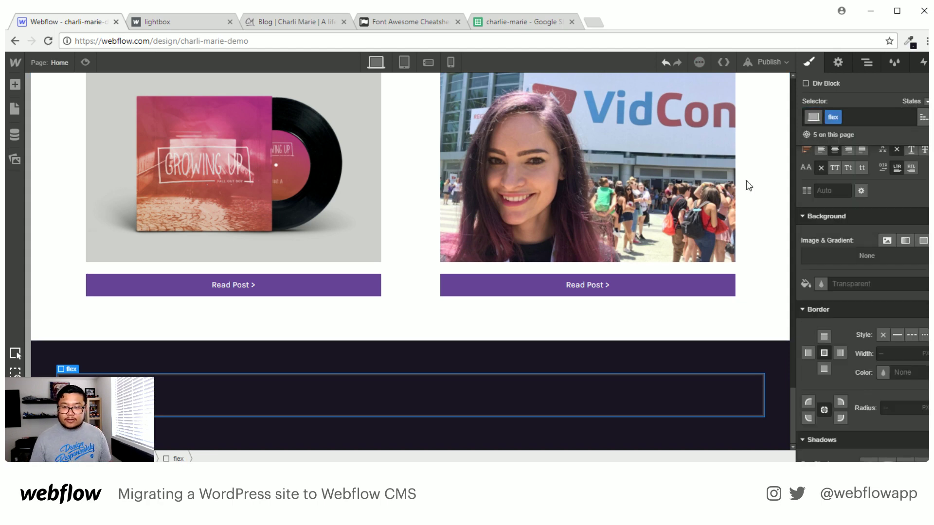
Add a Div Block with the existing "flex child" class inside the footer's flex block and duplicate it to make two columns.
{"action": "key", "text": "a"}
{"action": "left_click_drag", "start_coordinate": [52, 240], "coordinate": [171, 436]}
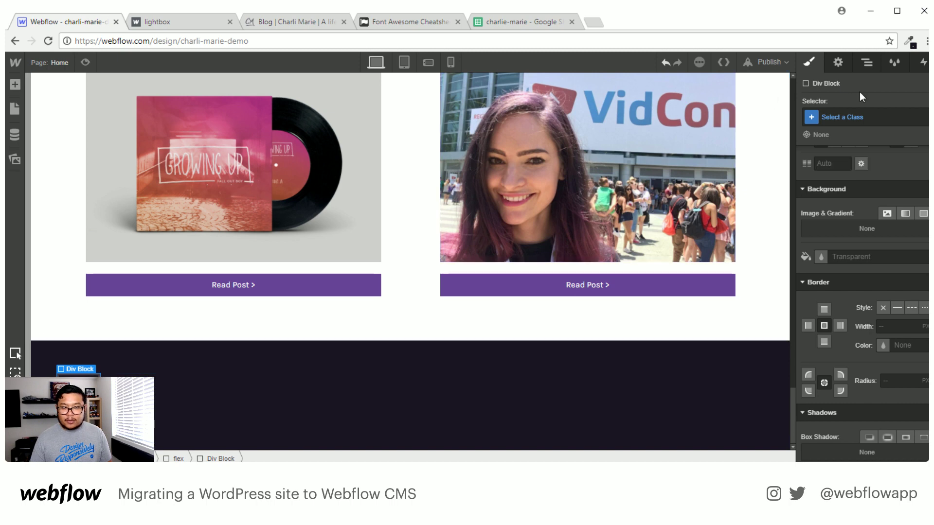
{"action": "left_click", "coordinate": [874, 115]}
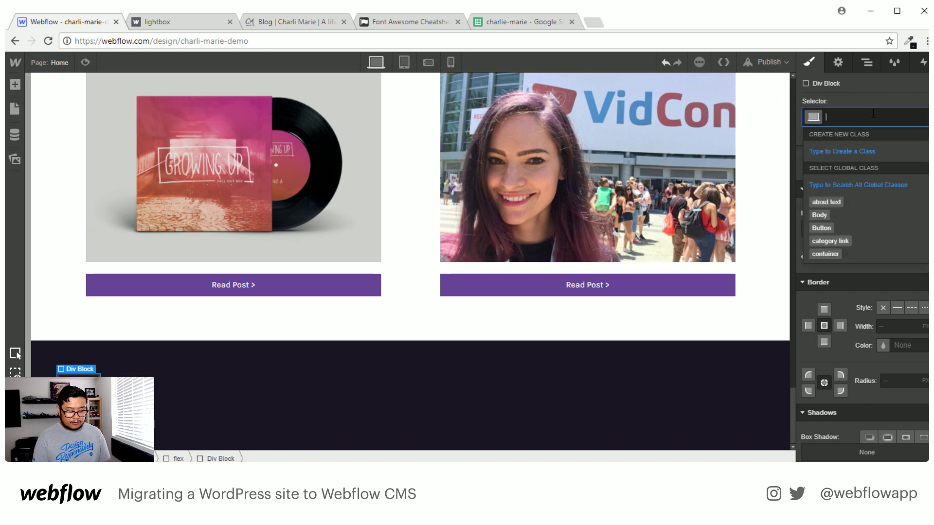
{"action": "type", "text": "flex"}
{"action": "key", "text": "Down"}
{"action": "key", "text": "Return"}
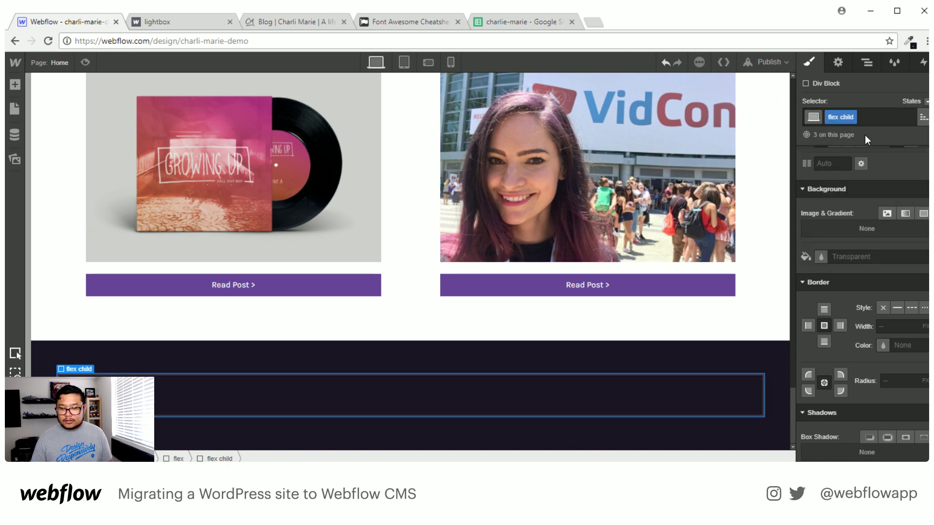
{"action": "key", "text": "ctrl+c"}
{"action": "key", "text": "ctrl+v"}
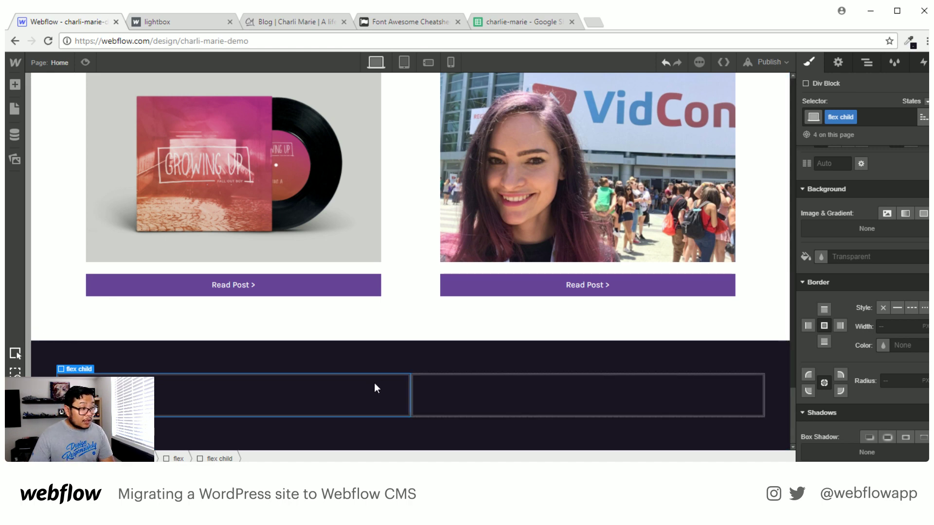
Add a Text Block to the first footer column and set its text to "Monthly Newsletter".
{"action": "key", "text": "a"}
{"action": "left_click_drag", "start_coordinate": [151, 418], "coordinate": [185, 378]}
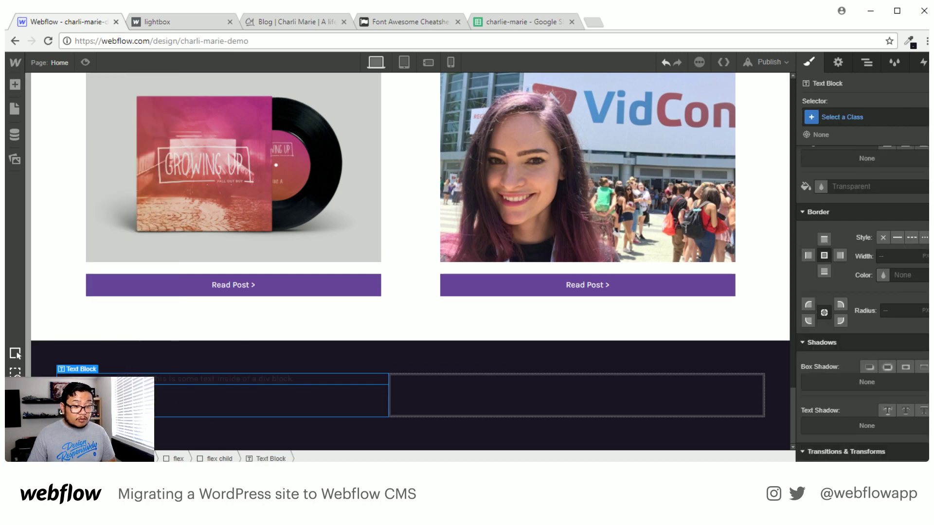
{"action": "double_click", "coordinate": [186, 379]}
{"action": "type", "text": "Monthly"}
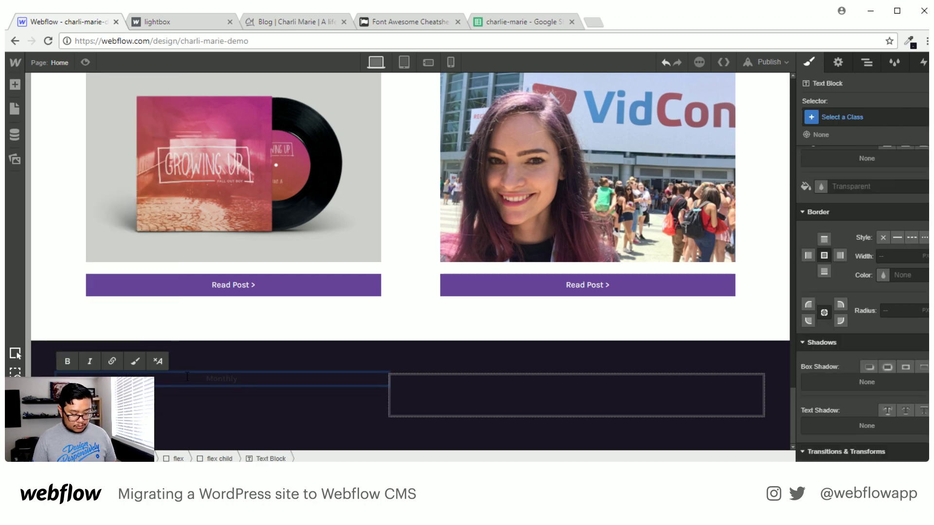
{"action": "type", "text": " Newsletter"}
{"action": "key", "text": "Escape"}
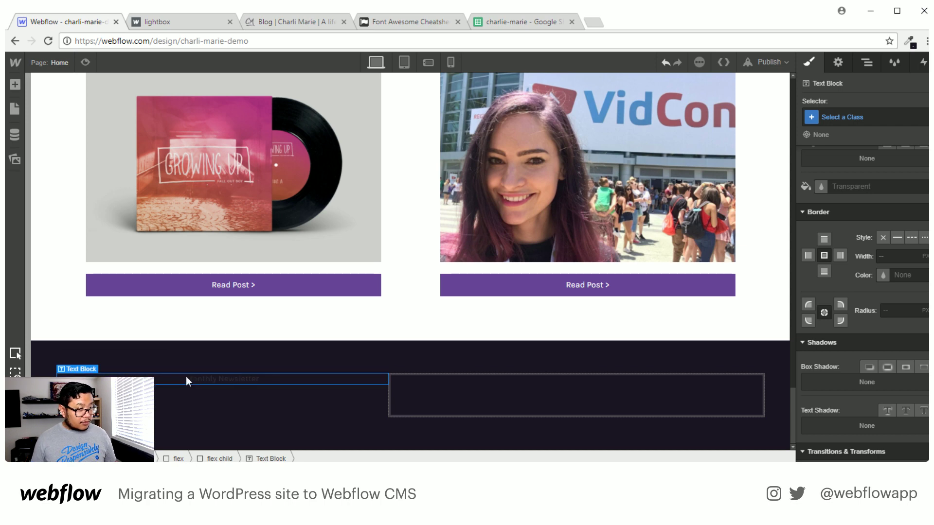
Give the first footer column a "footer col 1" combo class and align its text left.
{"action": "left_click", "coordinate": [237, 418]}
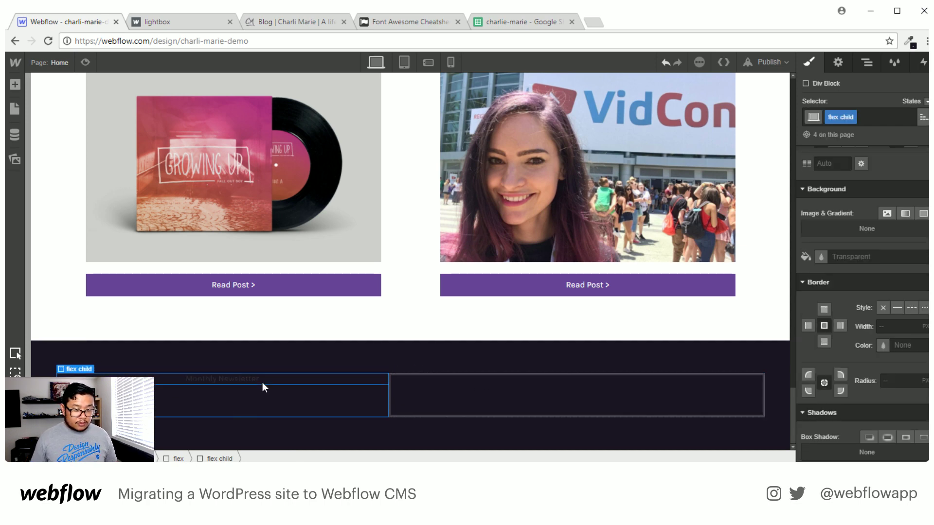
{"action": "left_click", "coordinate": [883, 120]}
{"action": "type", "text": "footer col 1"}
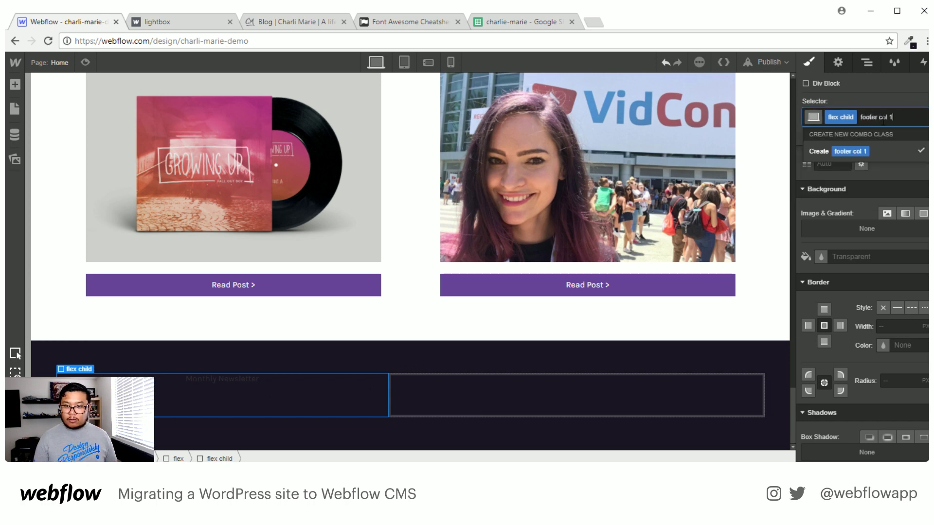
{"action": "key", "text": "Return"}
{"action": "scroll", "coordinate": [874, 366], "scroll_direction": "up", "scroll_amount": 4}
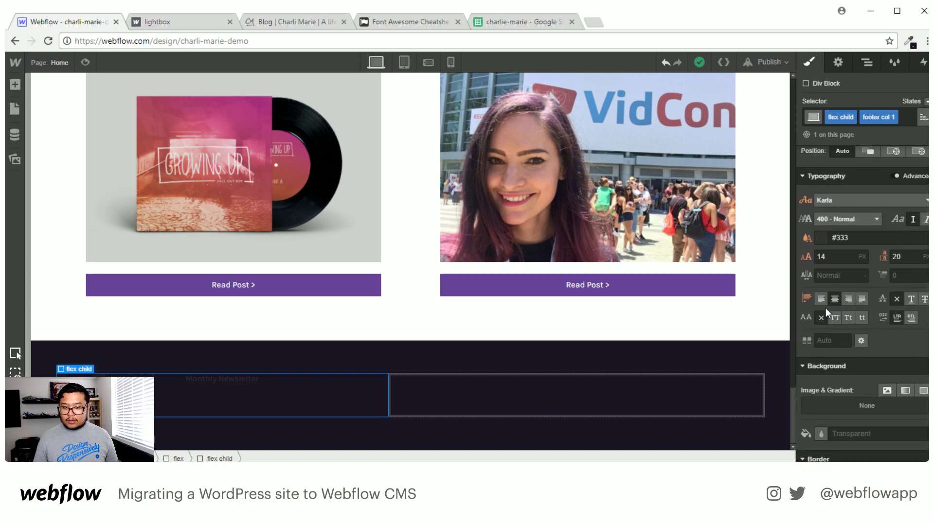
{"action": "left_click", "coordinate": [835, 237]}
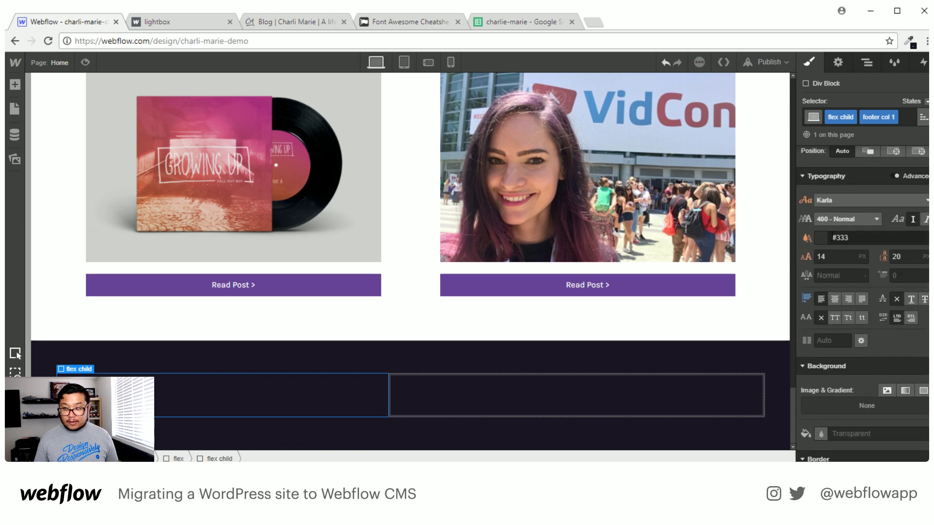
{"action": "left_click", "coordinate": [879, 390]}
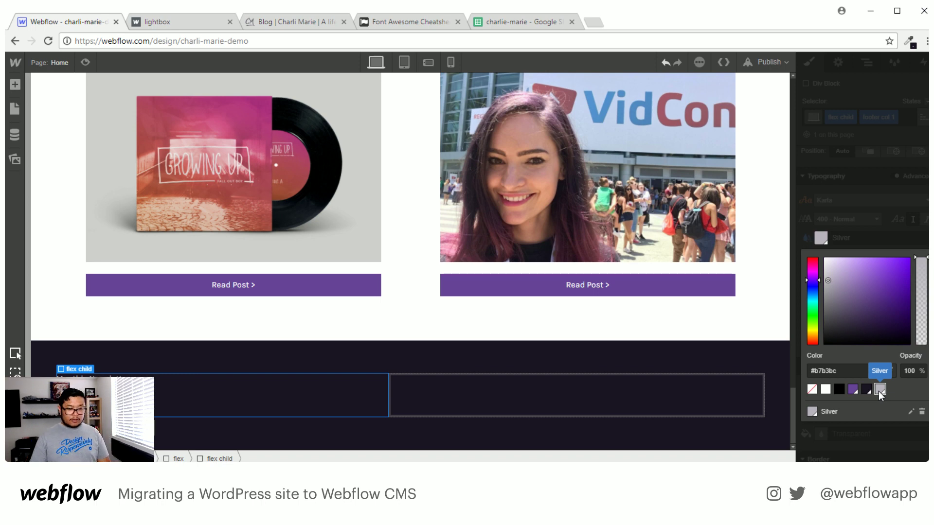
{"action": "left_click", "coordinate": [857, 224]}
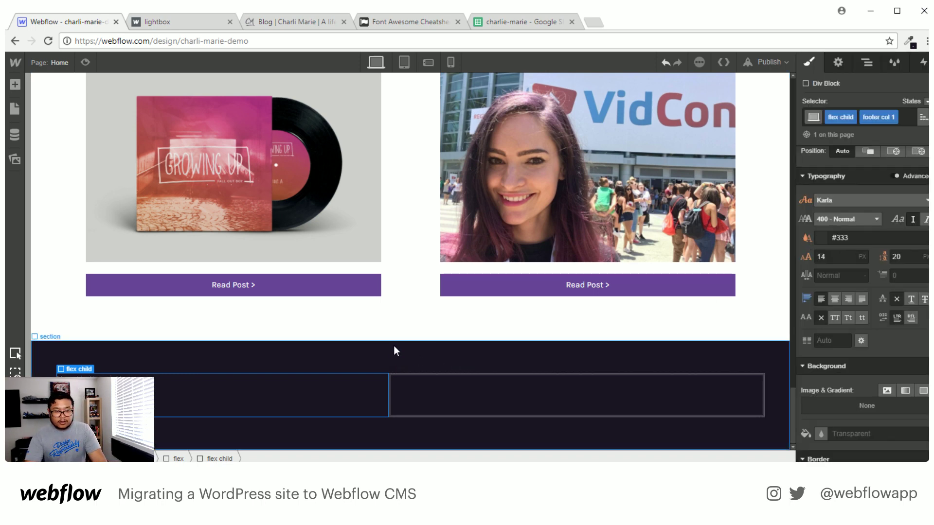
Set the font color of the whole footer section to the saved "Silver" swatch (#b7b3bc).
{"action": "left_click", "coordinate": [462, 371]}
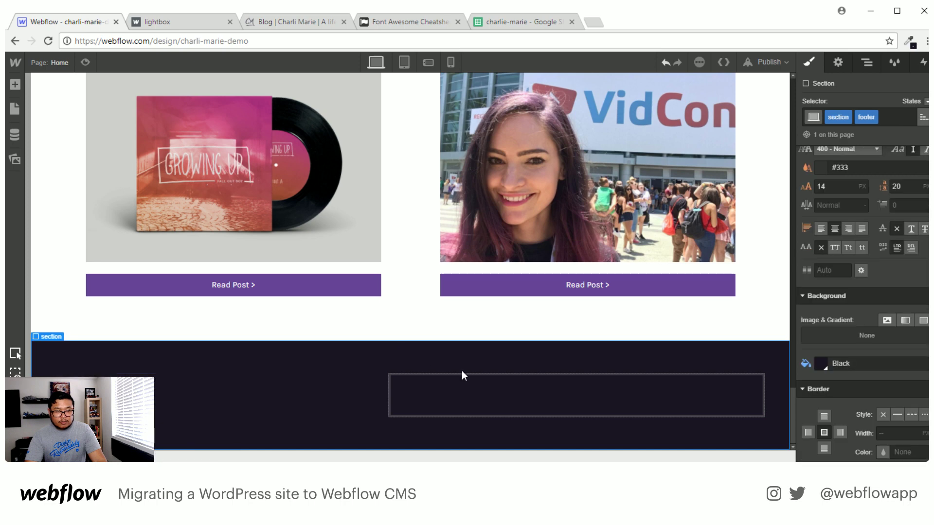
{"action": "left_click", "coordinate": [822, 168]}
{"action": "left_click", "coordinate": [880, 319]}
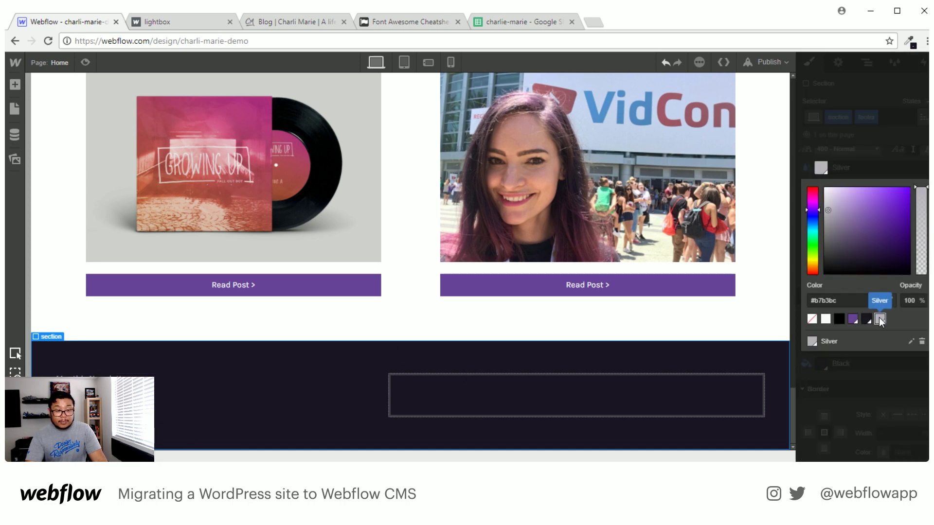
Give the "Monthly Newsletter" text block a new "newsletter title" class.
{"action": "left_click", "coordinate": [244, 379]}
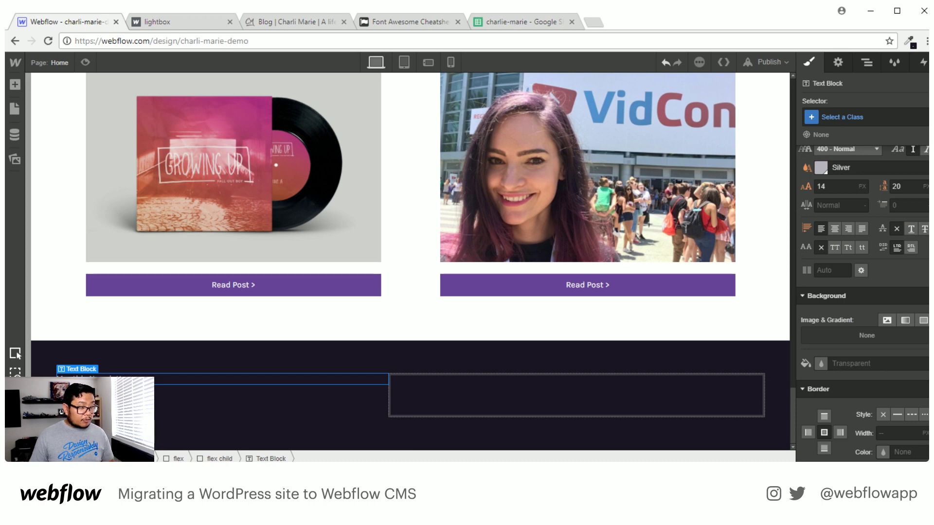
{"action": "left_click", "coordinate": [845, 109]}
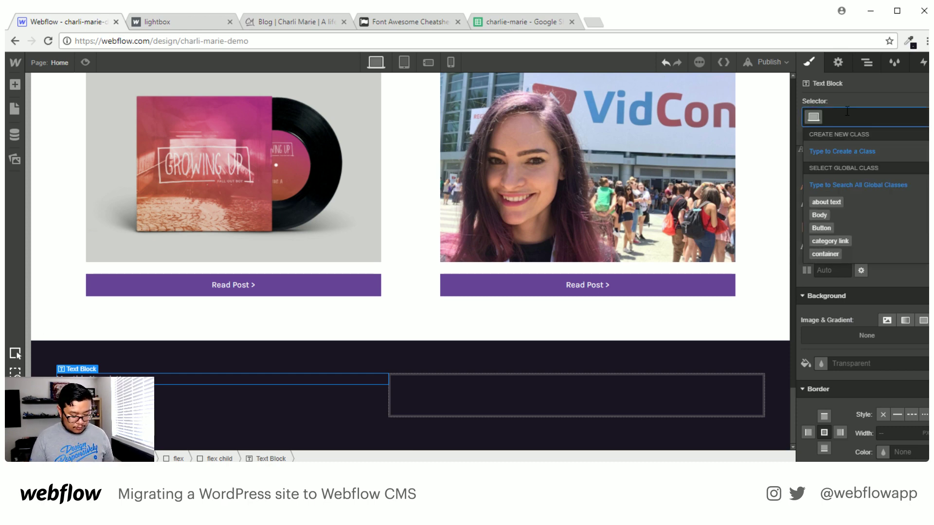
{"action": "type", "text": "newsletter title"}
{"action": "key", "text": "Return"}
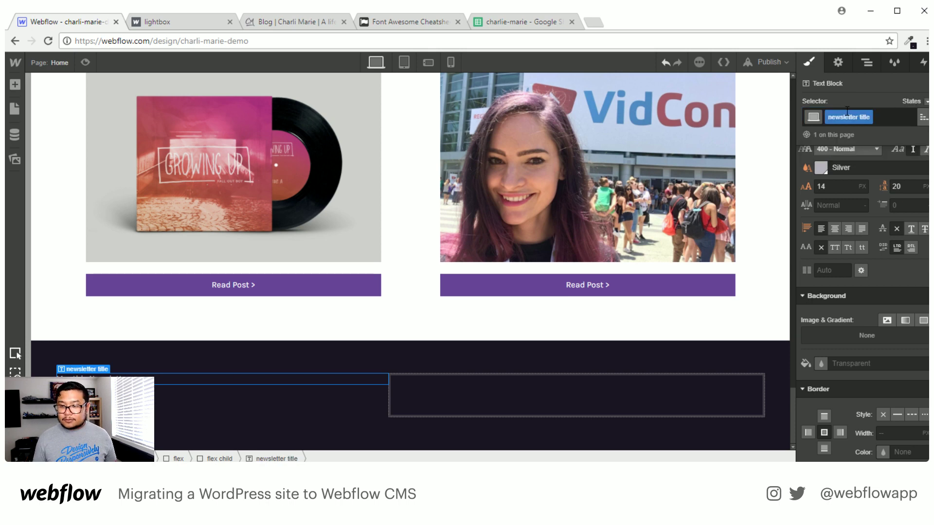
Style the newsletter title with a 20 px font size, 26 px line height and all-uppercase text.
{"action": "left_click", "coordinate": [837, 188]}
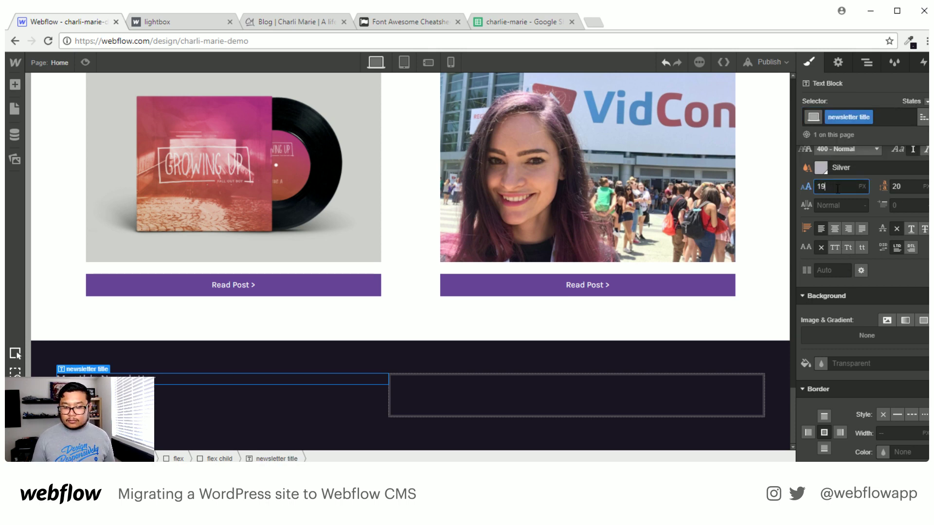
{"action": "key", "text": "Tab"}
{"action": "type", "text": "26"}
{"action": "key", "text": "Return"}
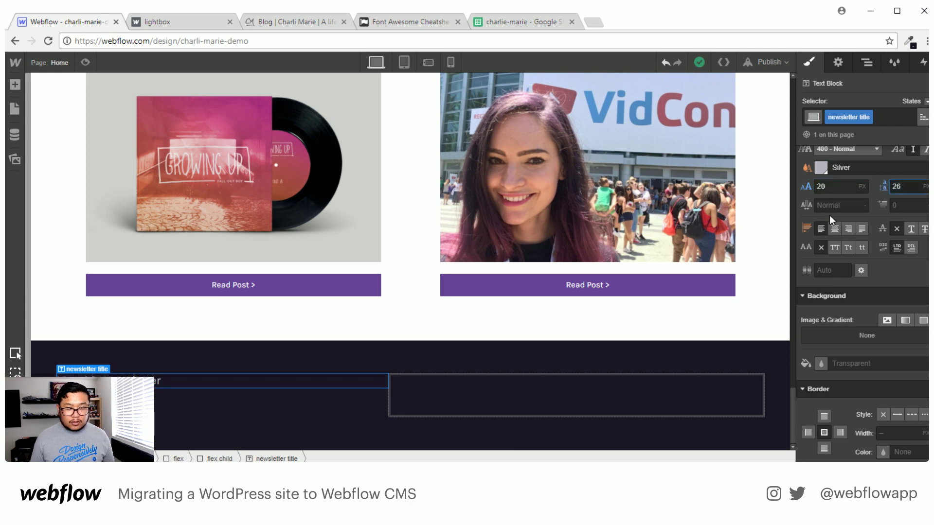
{"action": "left_click", "coordinate": [834, 248]}
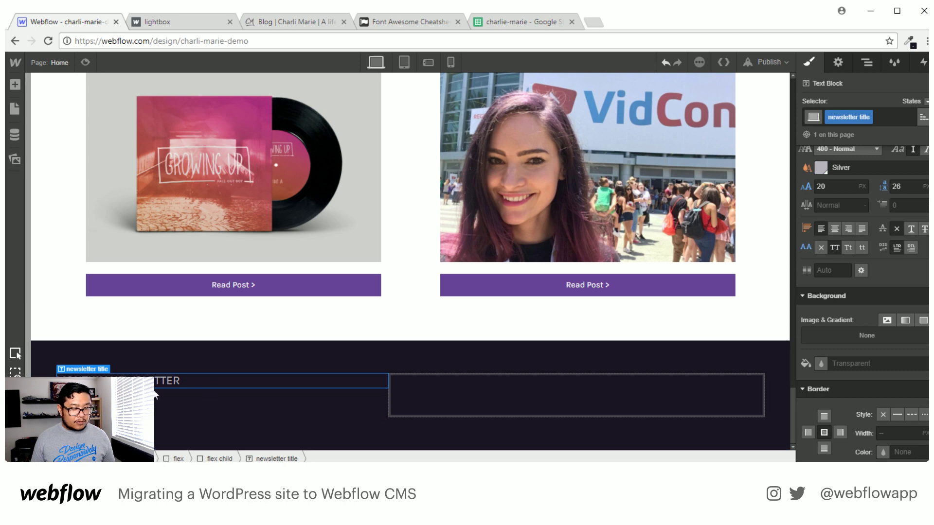
Add a Paragraph below the newsletter title and replace its text with the newsletter description copied from the original blog's footer.
{"action": "key", "text": "a"}
{"action": "left_click_drag", "start_coordinate": [102, 359], "coordinate": [181, 407]}
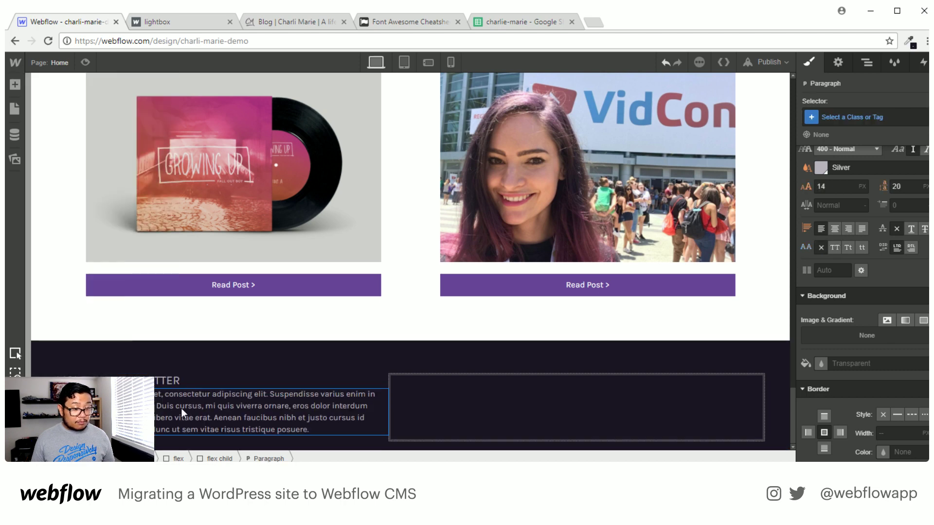
{"action": "left_click", "coordinate": [287, 20]}
{"action": "triple_click", "coordinate": [226, 328]}
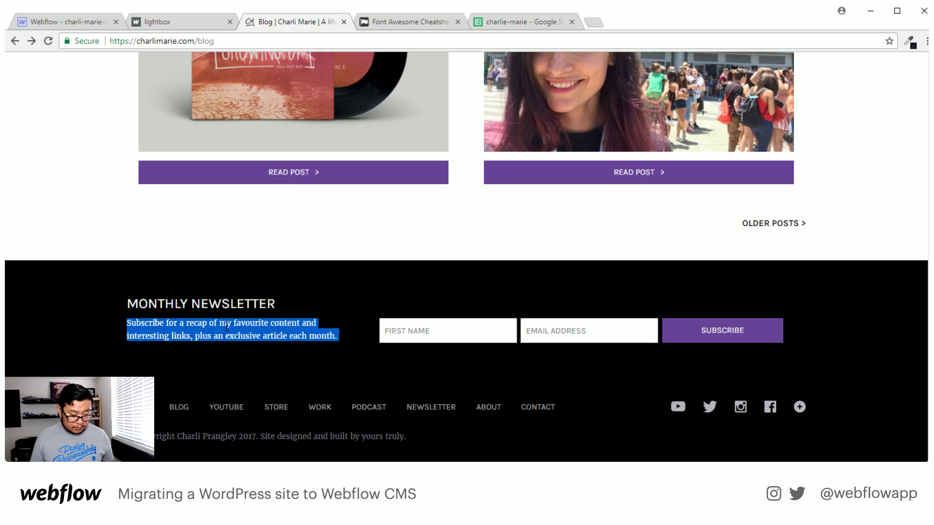
{"action": "key", "text": "ctrl+1"}
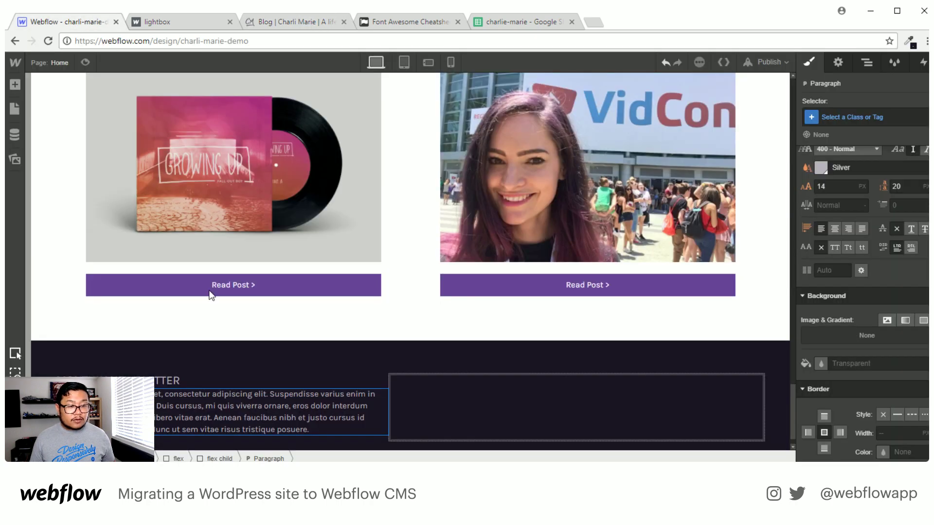
{"action": "triple_click", "coordinate": [186, 396]}
{"action": "key", "text": "ctrl+v"}
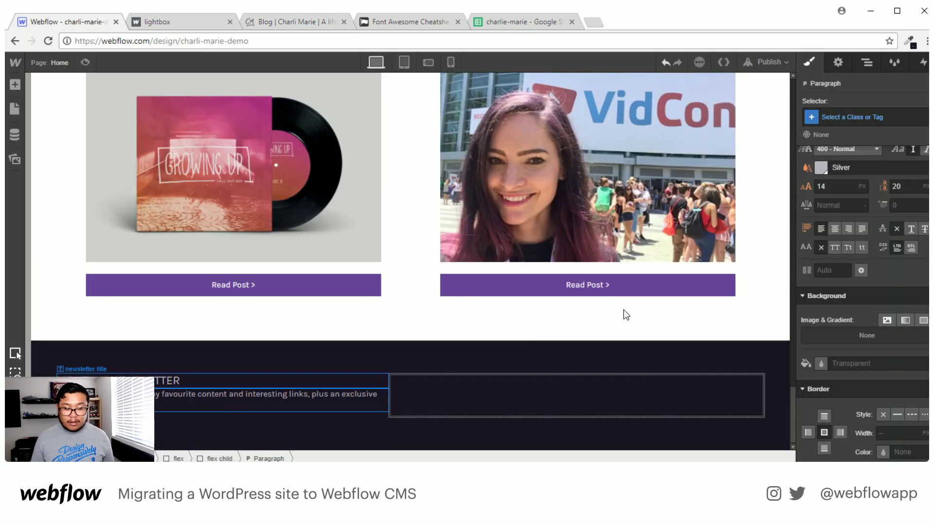
Set the newsletter paragraph's font to Merriweather.
{"action": "scroll", "coordinate": [876, 194], "scroll_direction": "up", "scroll_amount": 3}
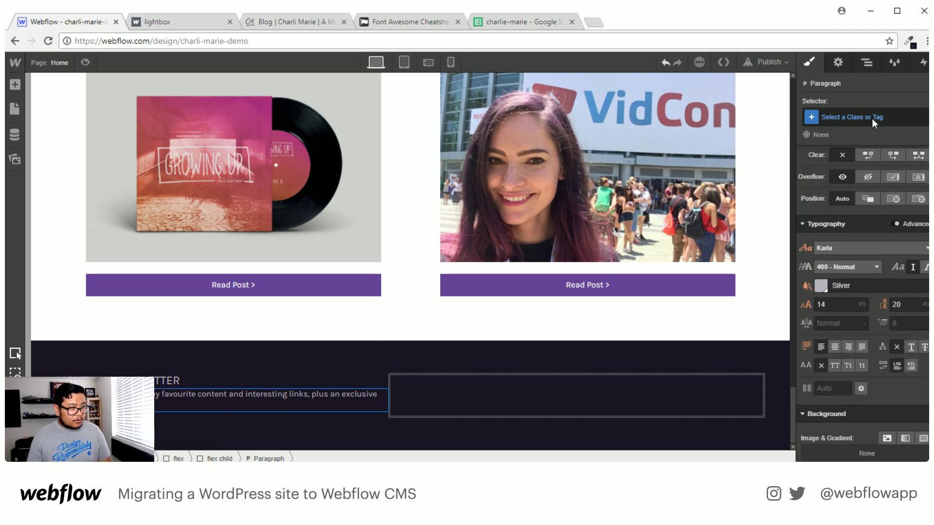
{"action": "left_click", "coordinate": [860, 245]}
{"action": "scroll", "coordinate": [877, 297], "scroll_direction": "down", "scroll_amount": 2}
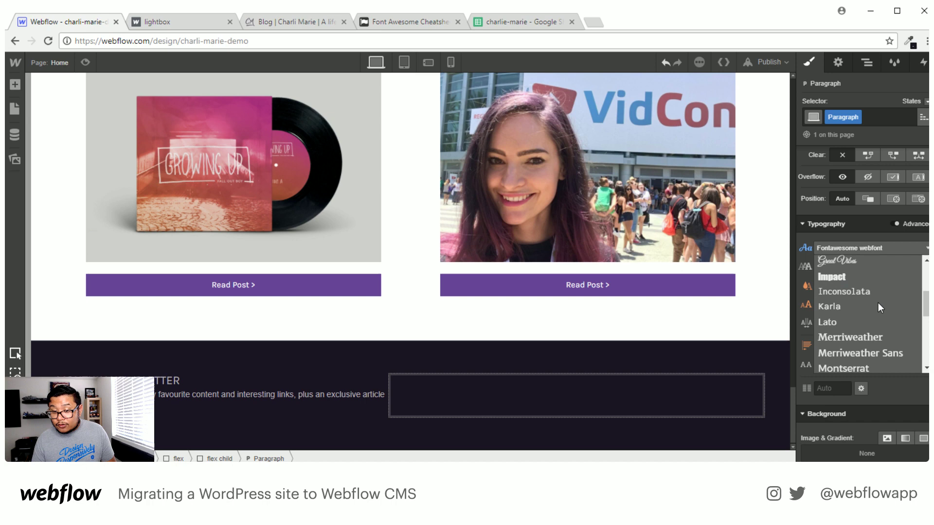
{"action": "left_click", "coordinate": [874, 338]}
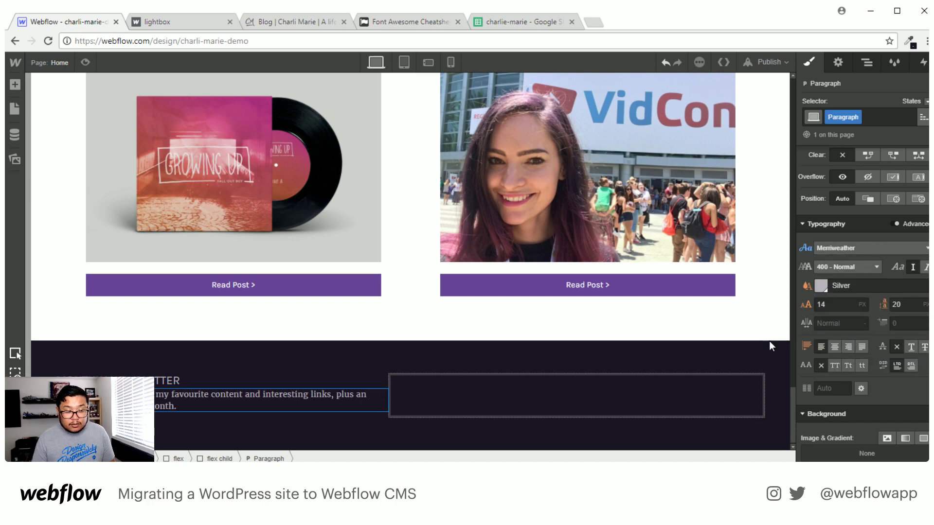
Give the newsletter title a bottom margin of 10 px.
{"action": "left_click", "coordinate": [107, 381]}
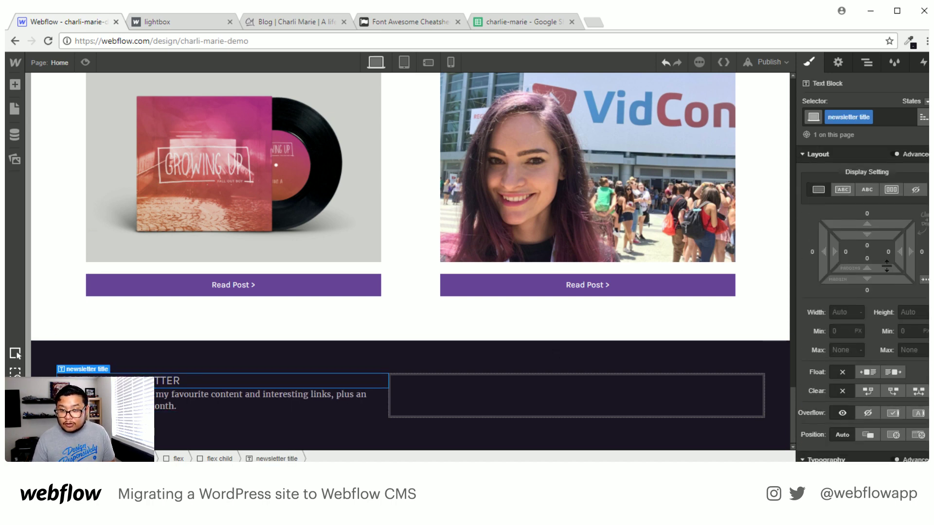
{"action": "left_click_drag", "start_coordinate": [874, 281], "coordinate": [875, 294]}
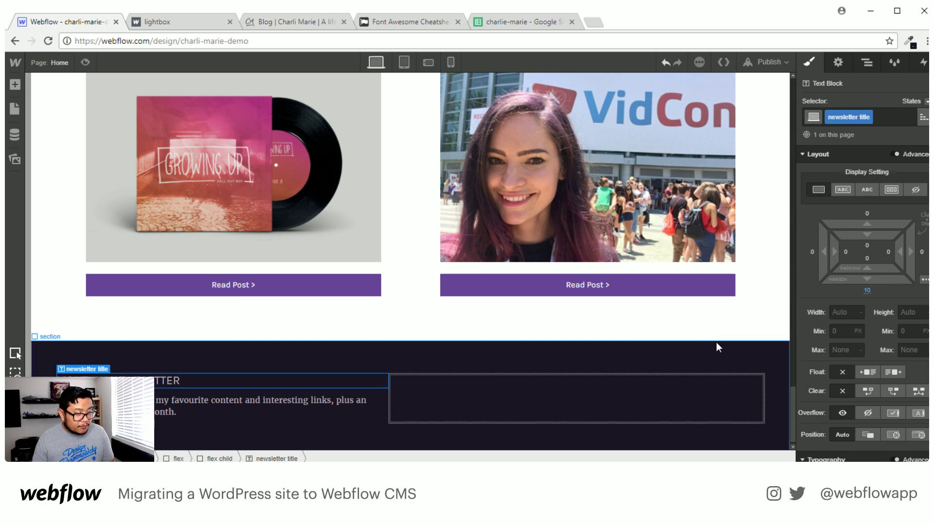
Add a Form Block to the empty flex child beside the newsletter text in the footer.
{"action": "left_click", "coordinate": [479, 406]}
{"action": "key", "text": "a"}
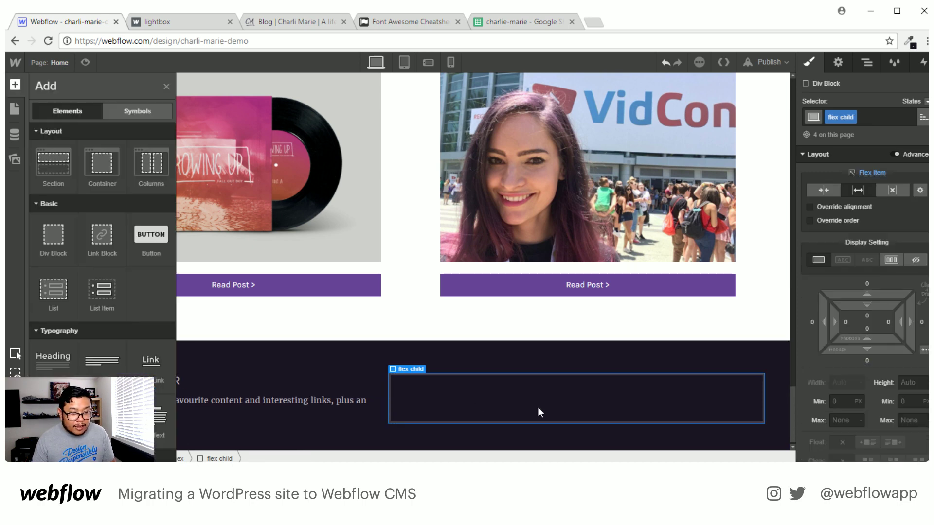
{"action": "scroll", "coordinate": [86, 357], "scroll_direction": "down", "scroll_amount": 6}
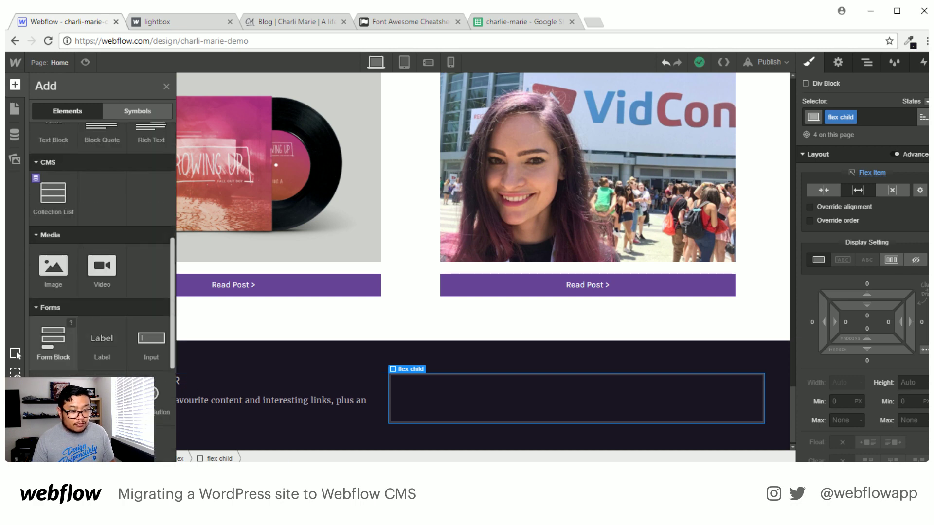
{"action": "left_click", "coordinate": [53, 340]}
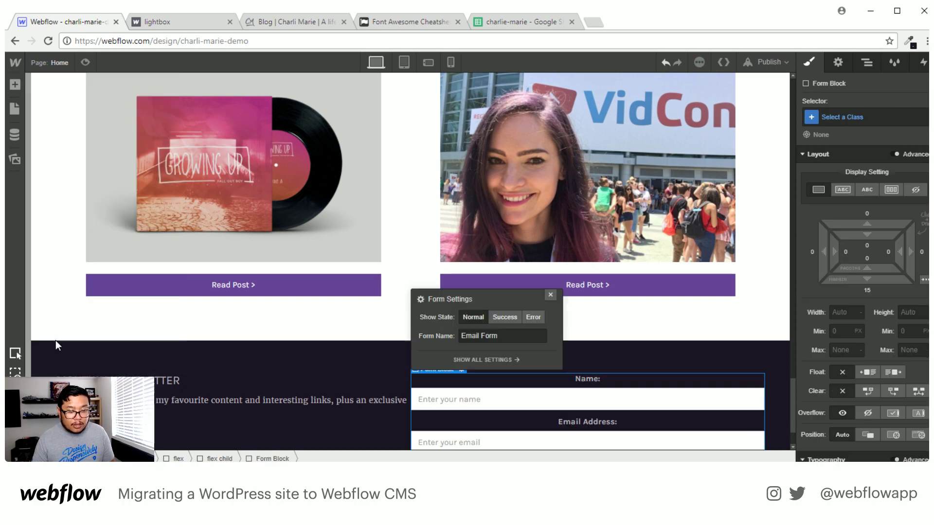
{"action": "left_click", "coordinate": [552, 296]}
Delete the Name and Email Address labels from the newsletter form.
{"action": "scroll", "coordinate": [490, 381], "scroll_direction": "down", "scroll_amount": 2}
{"action": "left_click", "coordinate": [518, 306]}
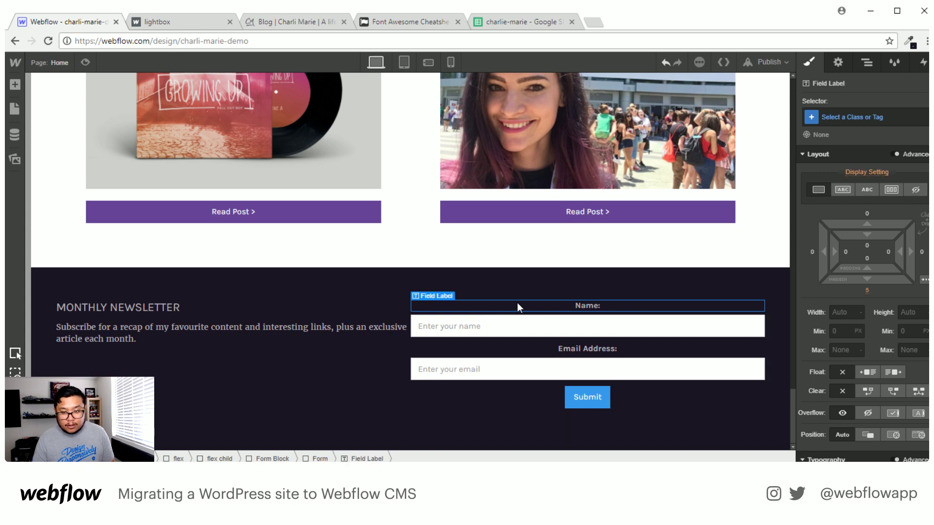
{"action": "key", "text": "Delete"}
{"action": "left_click", "coordinate": [584, 350]}
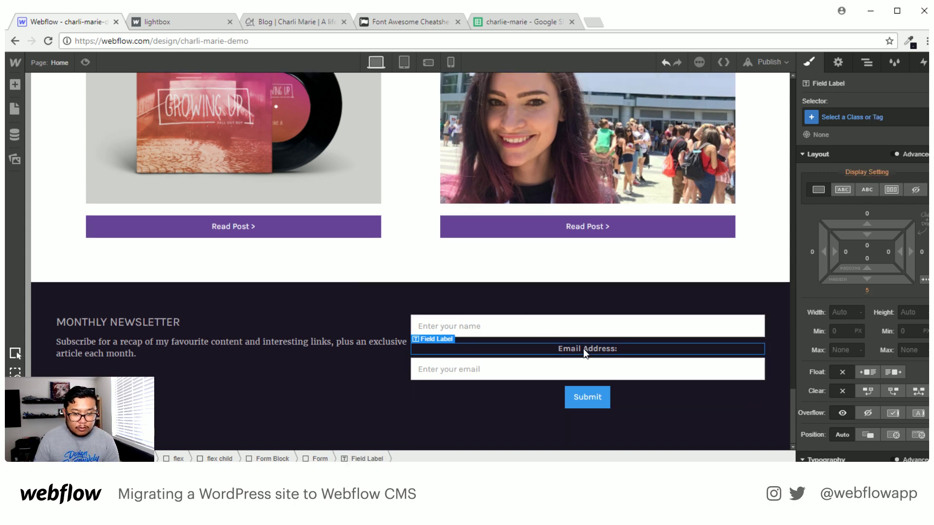
{"action": "key", "text": "Delete"}
Name the form's first text field first-name and set its placeholder to FIRST NAME.
{"action": "left_click", "coordinate": [467, 344]}
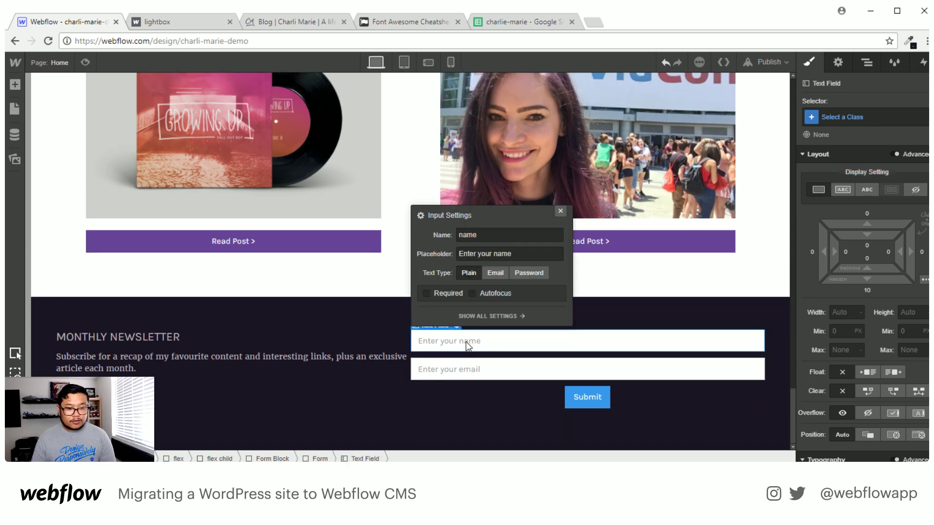
{"action": "left_click", "coordinate": [438, 235]}
{"action": "type", "text": "f"}
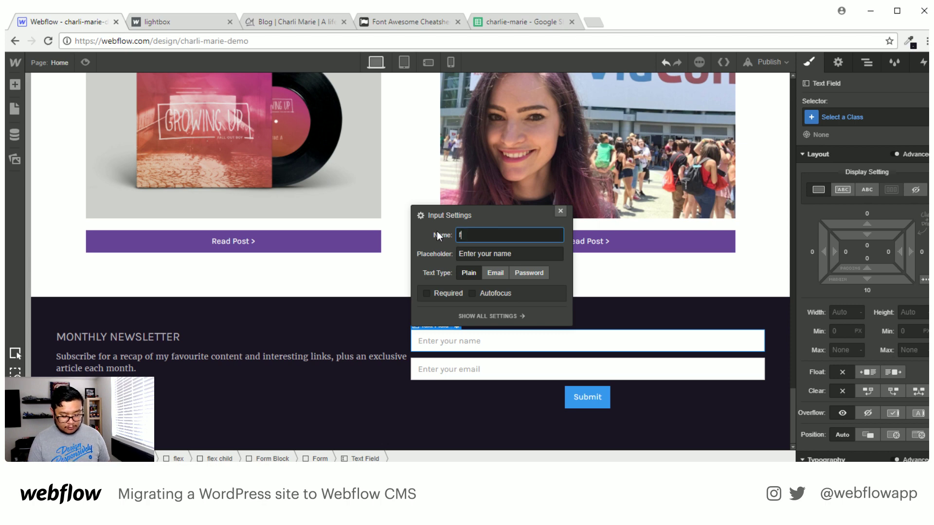
{"action": "type", "text": "irst-name"}
{"action": "key", "text": "Tab"}
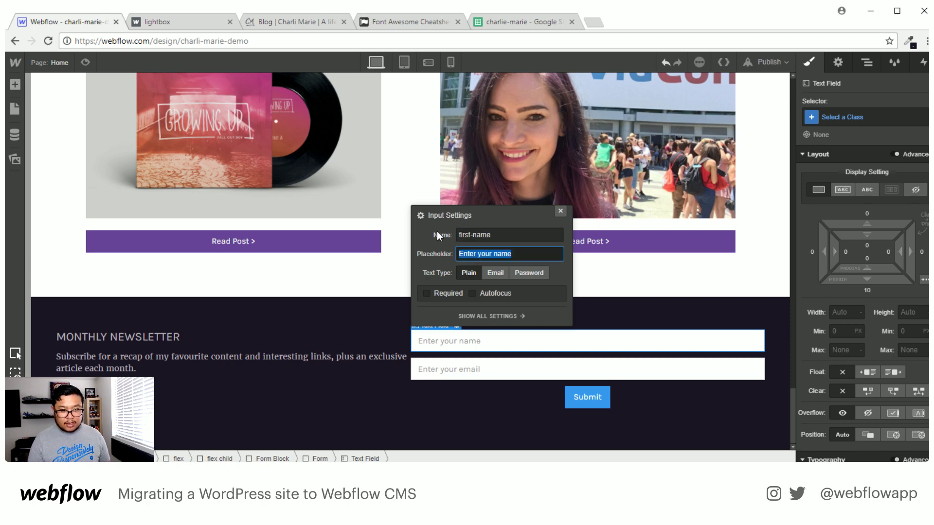
{"action": "type", "text": "Fir"}
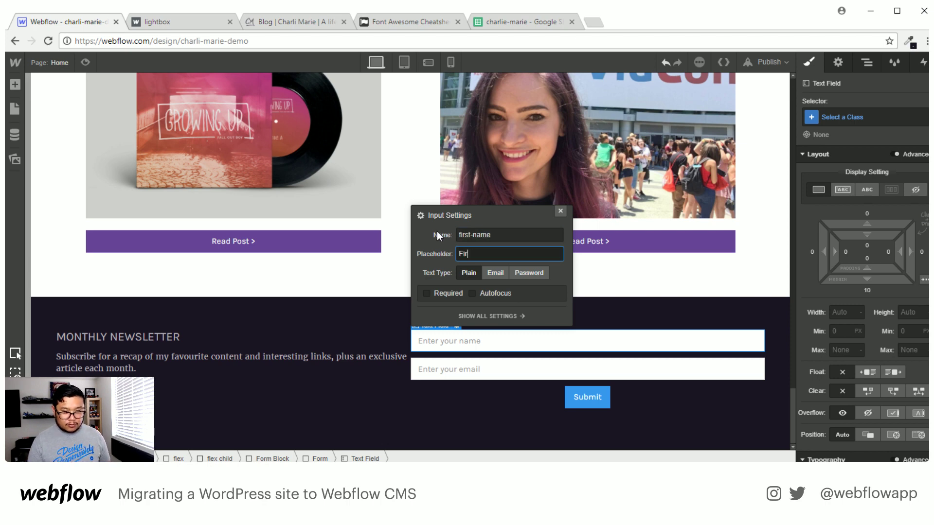
{"action": "key", "text": "BackSpace"}
{"action": "key", "text": "BackSpace"}
{"action": "type", "text": "IRST NAME"}
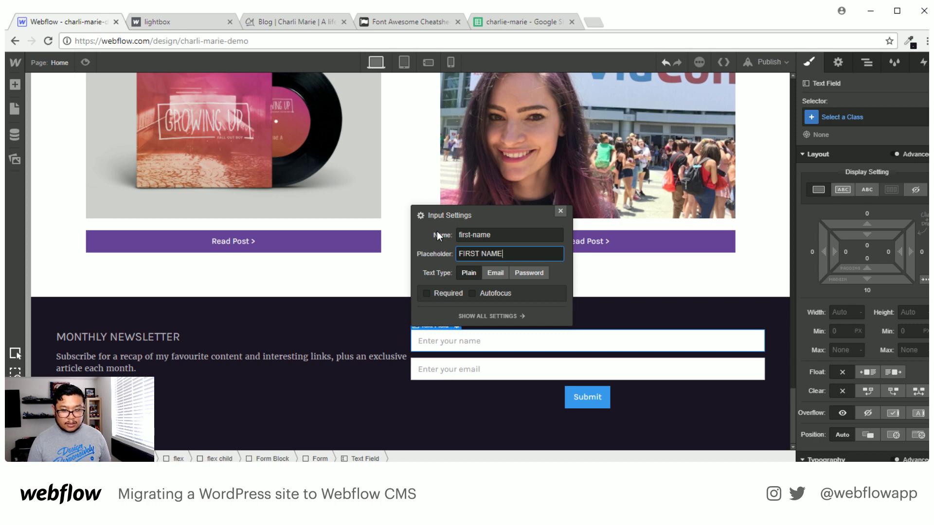
{"action": "left_click", "coordinate": [560, 211]}
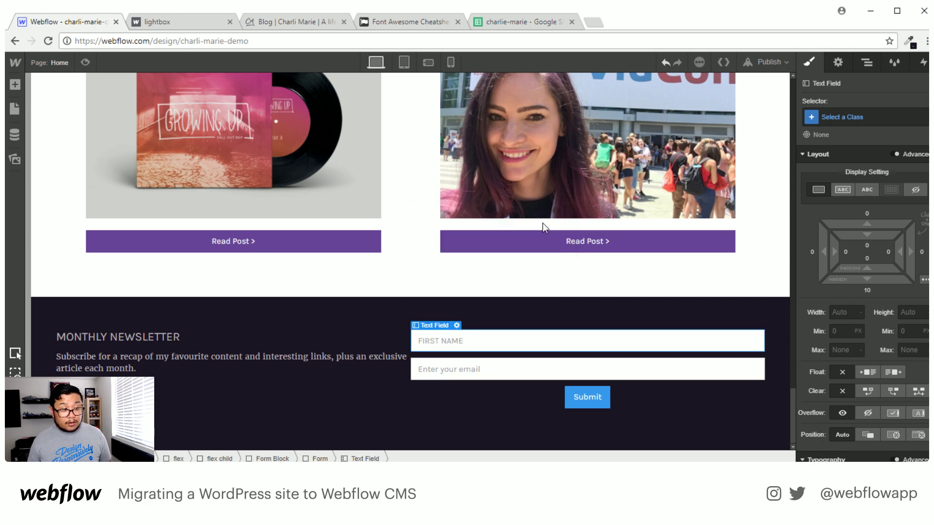
Set the email field's placeholder to EMAIL ADDRESS.
{"action": "double_click", "coordinate": [448, 372]}
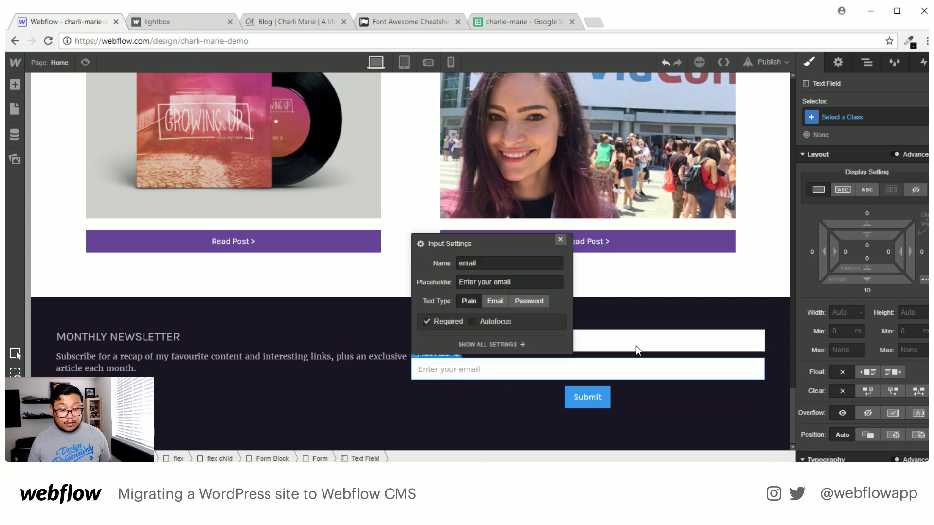
{"action": "triple_click", "coordinate": [510, 281]}
{"action": "type", "text": "EMAIL ADDRES"}
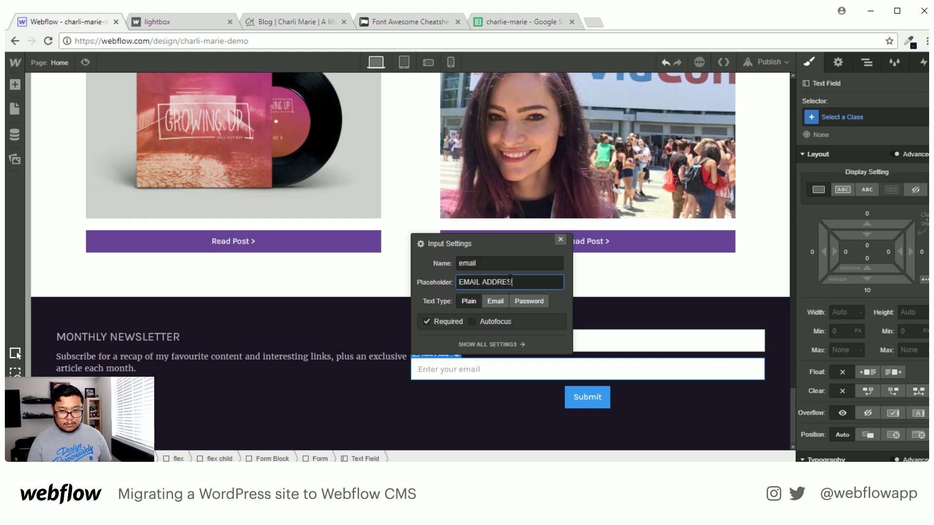
{"action": "type", "text": "S"}
{"action": "left_click", "coordinate": [561, 240]}
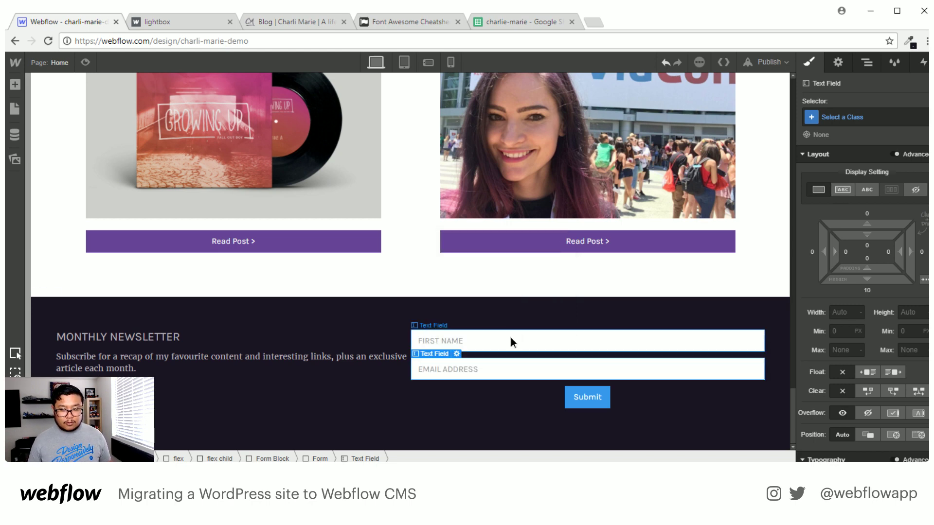
{"action": "left_click", "coordinate": [513, 342]}
Change the form's submit button text to SUBSCRIBE.
{"action": "double_click", "coordinate": [587, 398]}
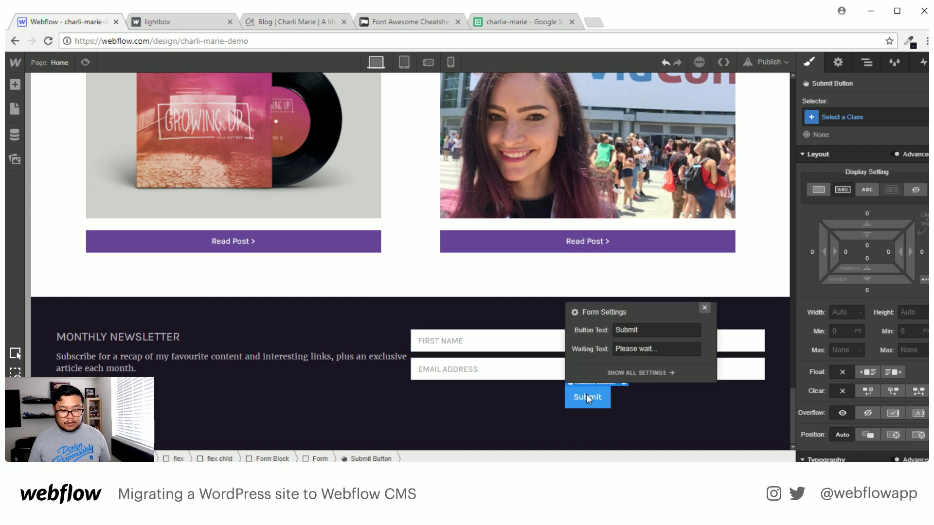
{"action": "double_click", "coordinate": [631, 331]}
{"action": "type", "text": "Sub"}
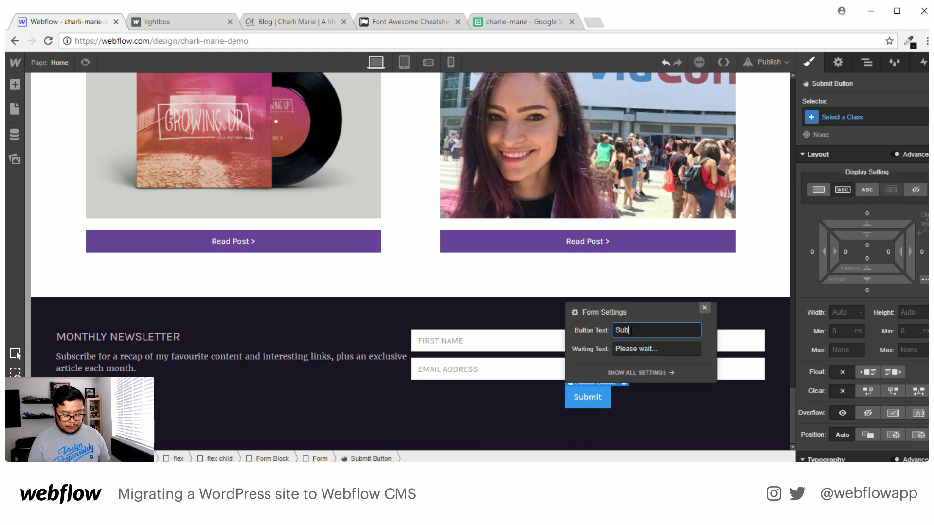
{"action": "type", "text": "SCRIB"}
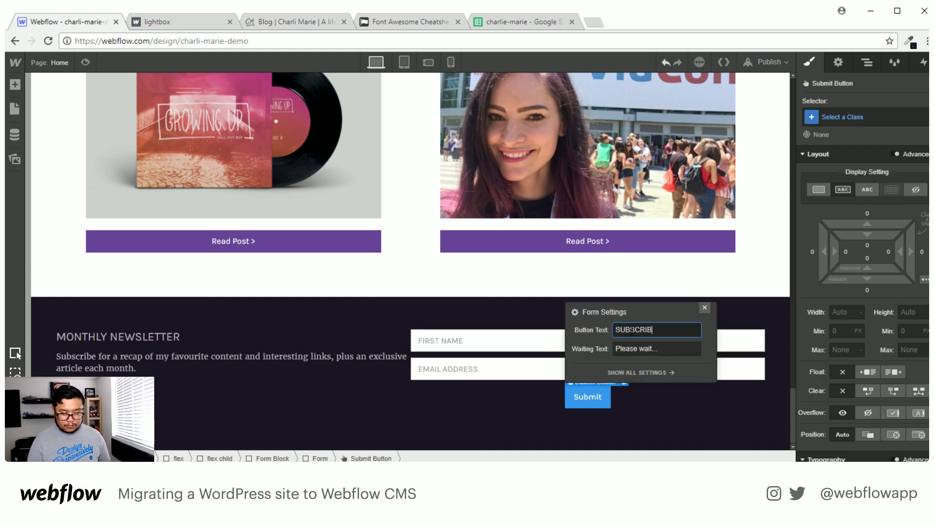
{"action": "type", "text": "E"}
{"action": "left_click", "coordinate": [706, 308]}
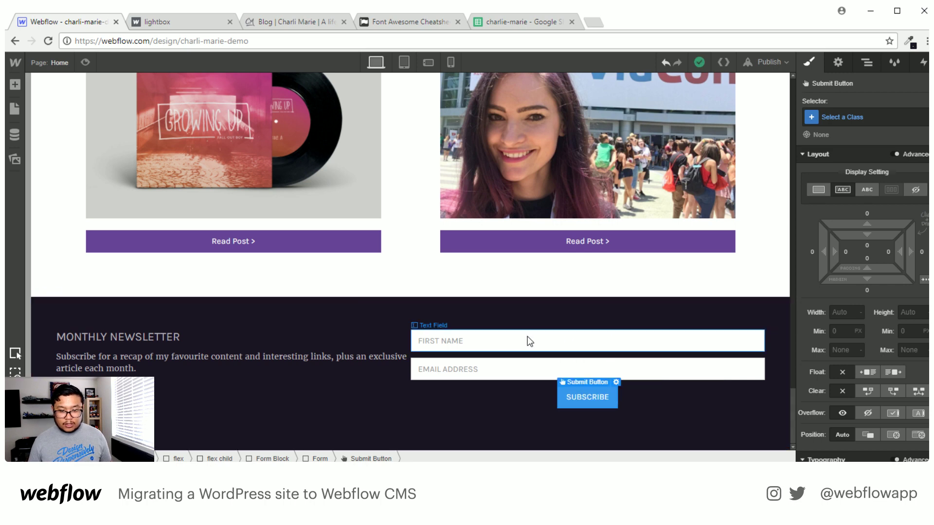
Give the Form element inside the Form Block a horizontal flex layout with its children aligned to the top.
{"action": "left_click", "coordinate": [528, 337]}
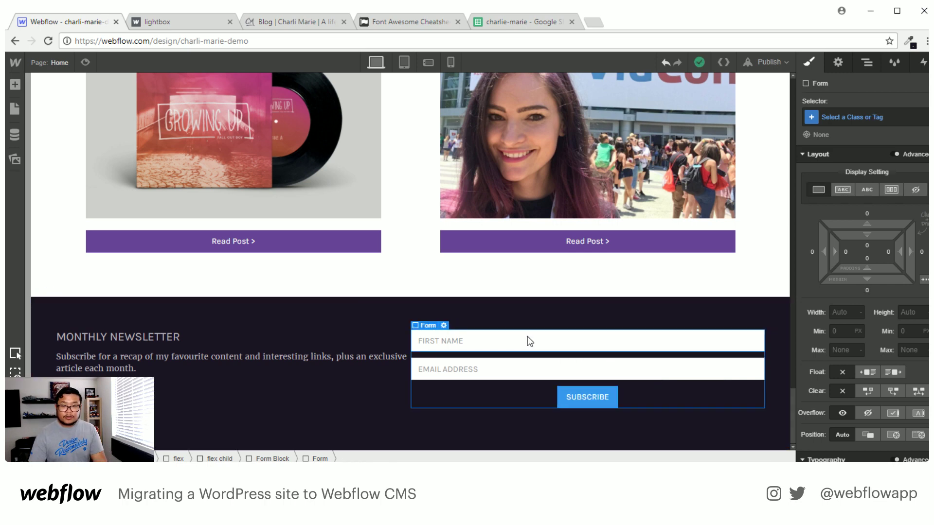
{"action": "left_click", "coordinate": [270, 459]}
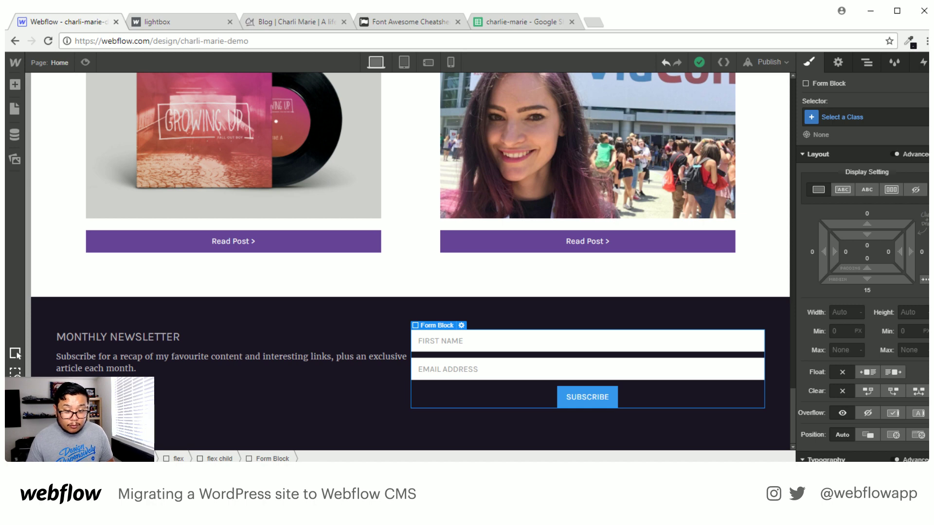
{"action": "left_click", "coordinate": [866, 62]}
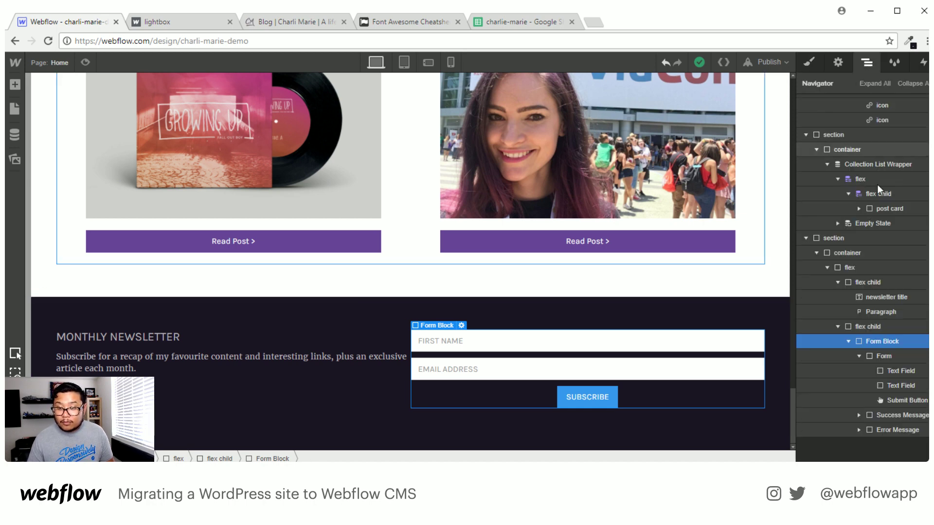
{"action": "left_click", "coordinate": [878, 357]}
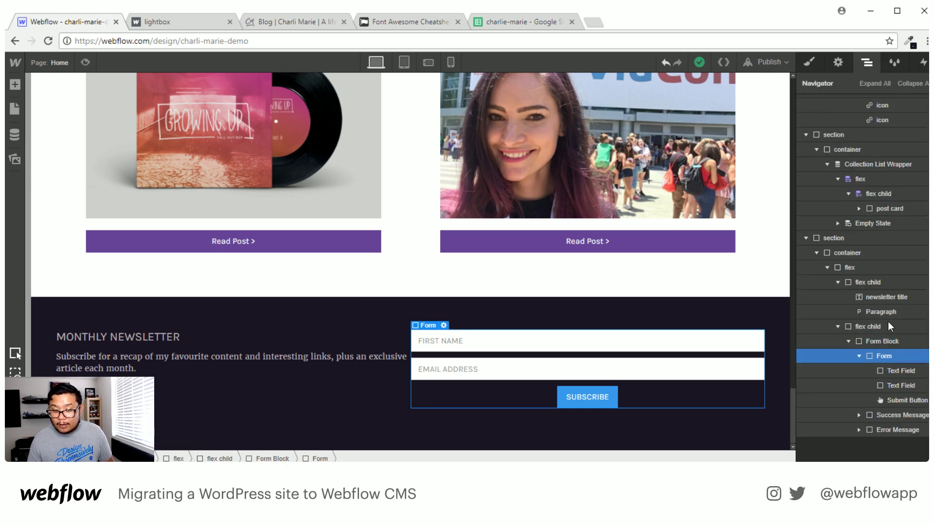
{"action": "left_click", "coordinate": [808, 63]}
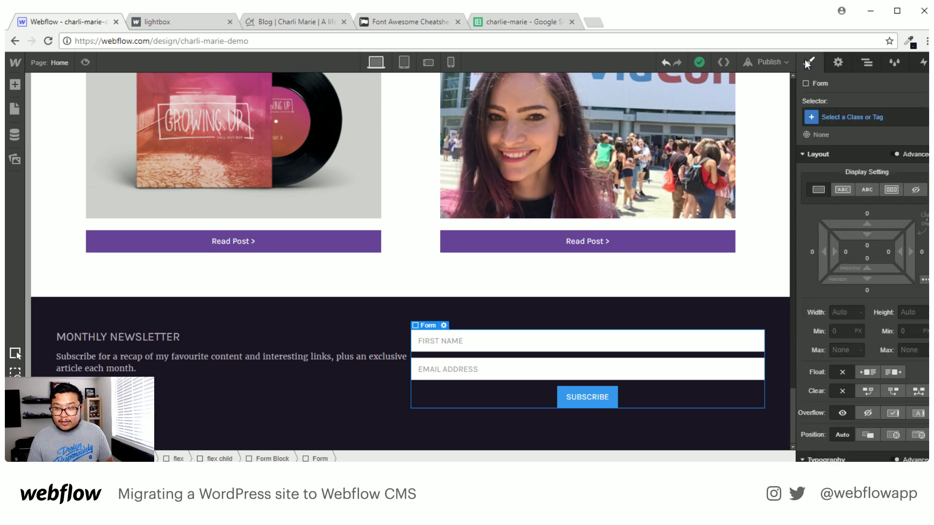
{"action": "left_click", "coordinate": [892, 190]}
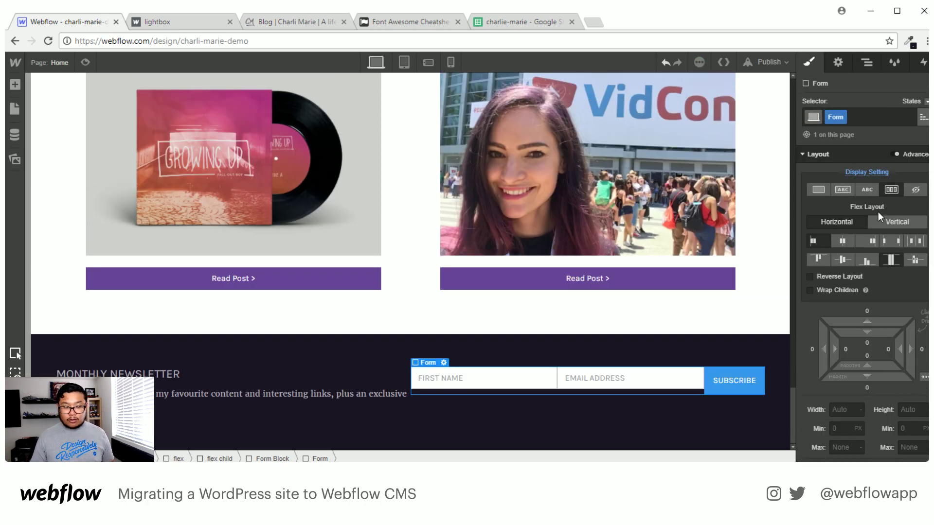
{"action": "left_click", "coordinate": [844, 256]}
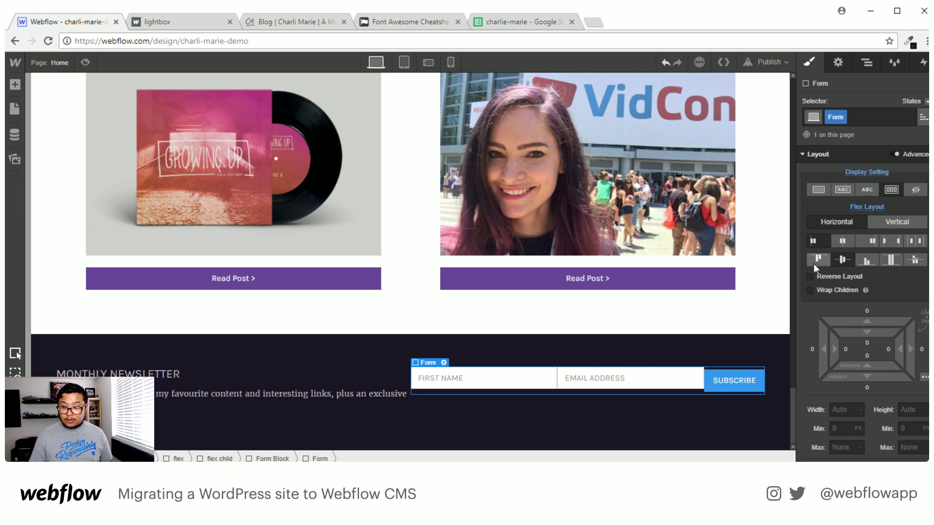
{"action": "left_click", "coordinate": [826, 261]}
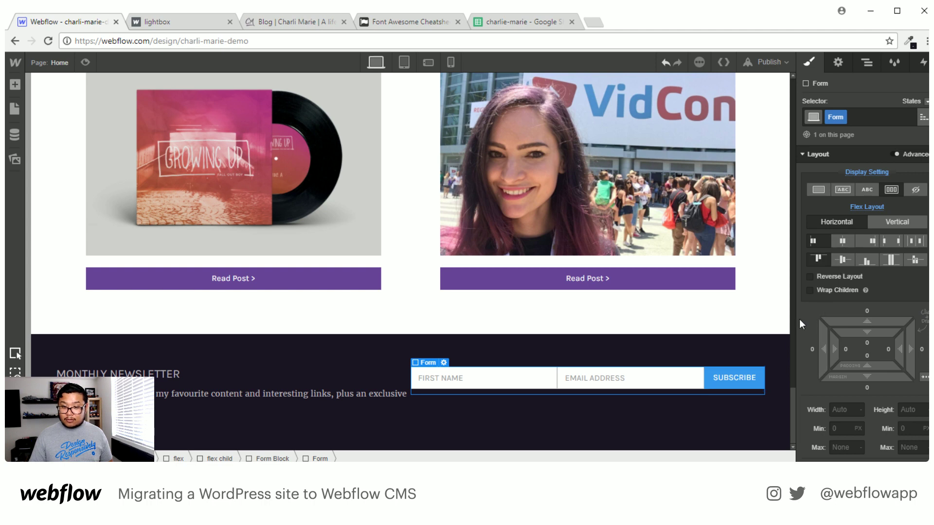
Give the form a top margin of 34 px and a left margin of 40 px.
{"action": "left_click", "coordinate": [514, 377]}
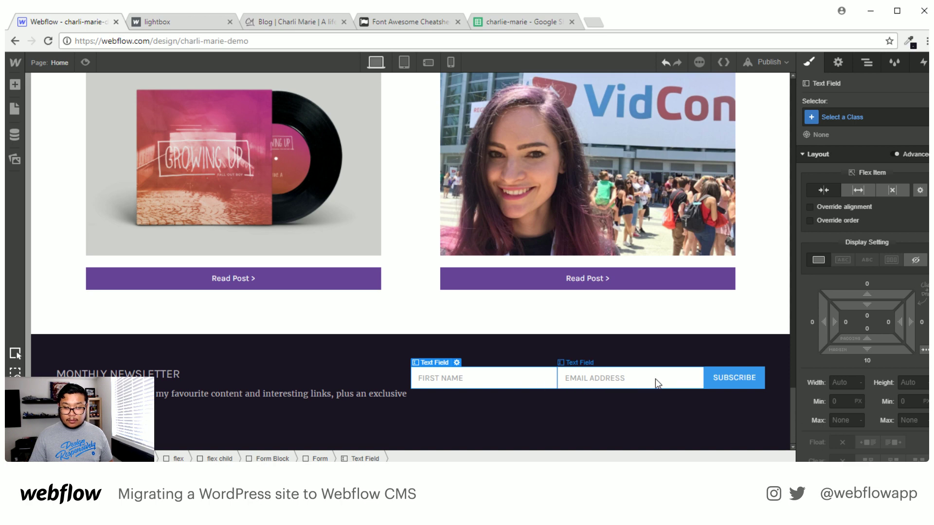
{"action": "left_click", "coordinate": [440, 378]}
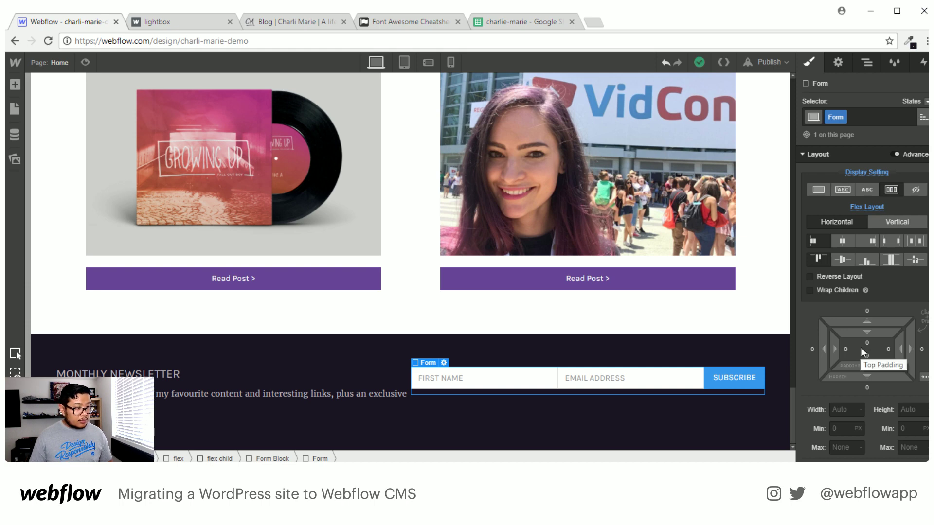
{"action": "left_click_drag", "start_coordinate": [868, 322], "coordinate": [856, 261]}
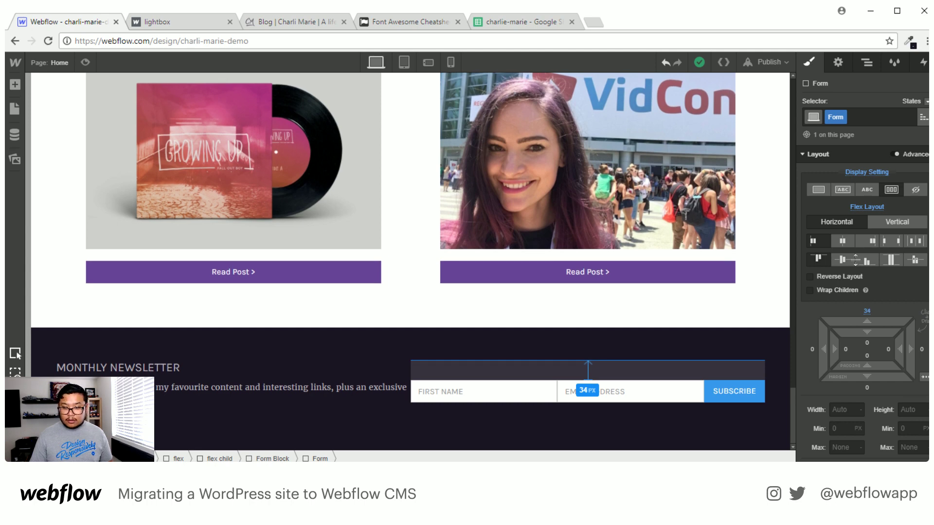
{"action": "left_click_drag", "start_coordinate": [856, 260], "coordinate": [856, 261]}
{"action": "left_click_drag", "start_coordinate": [824, 349], "coordinate": [754, 346]}
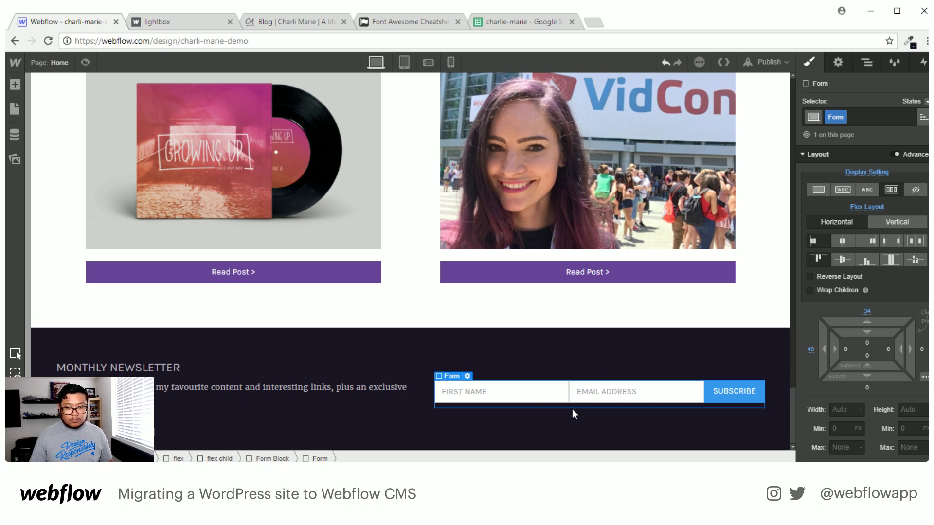
Add a small right margin to the first name field to separate it from the email field.
{"action": "left_click", "coordinate": [539, 399]}
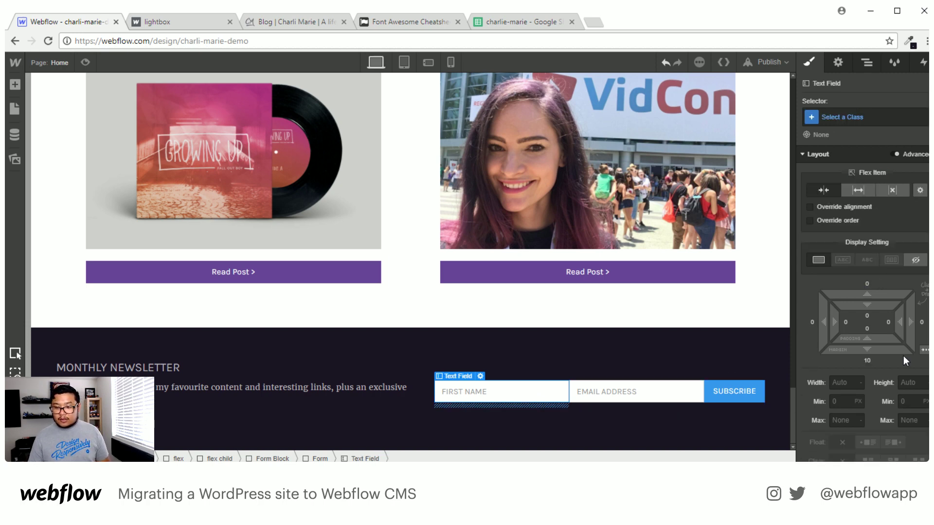
{"action": "left_click_drag", "start_coordinate": [911, 321], "coordinate": [923, 322]}
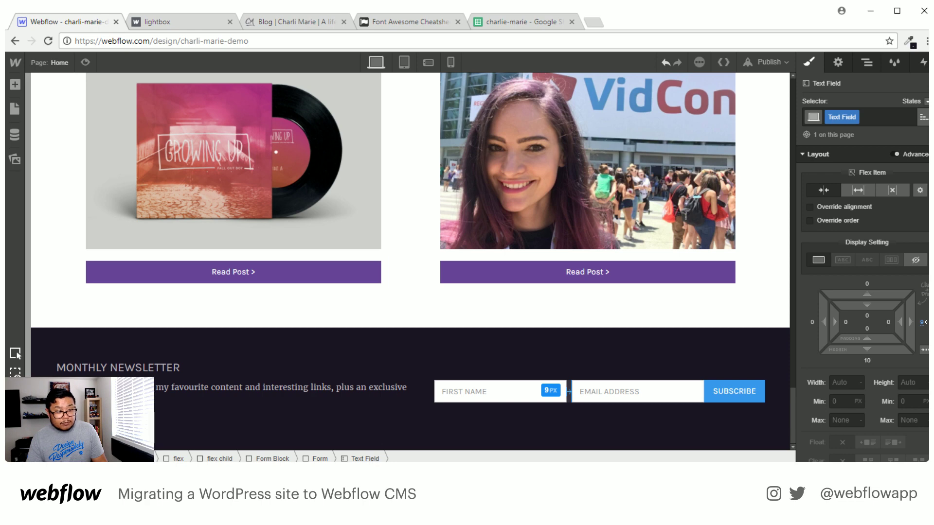
{"action": "left_click_drag", "start_coordinate": [924, 322], "coordinate": [923, 322]}
Apply the existing Text Field class to the email address field so it shares the first name field's styling.
{"action": "left_click", "coordinate": [678, 395]}
{"action": "left_click", "coordinate": [848, 117]}
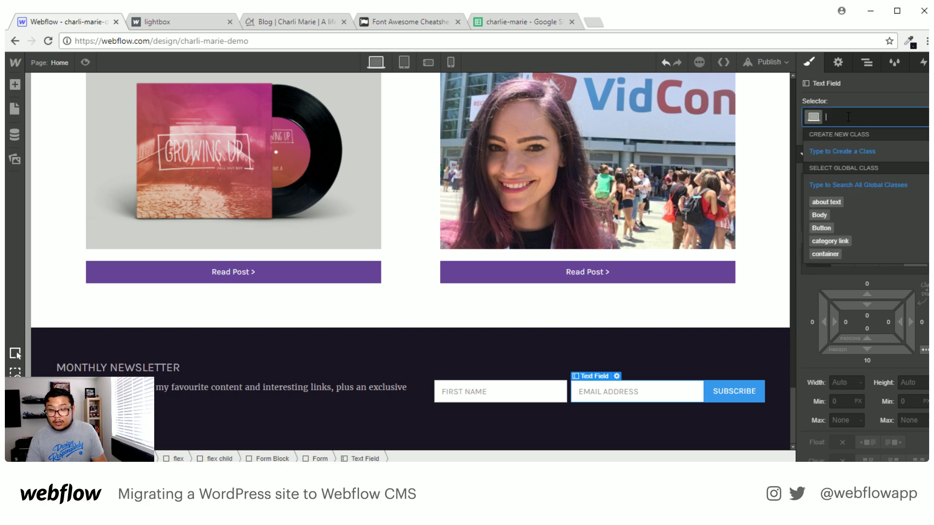
{"action": "left_click", "coordinate": [542, 390]}
{"action": "left_click", "coordinate": [671, 388]}
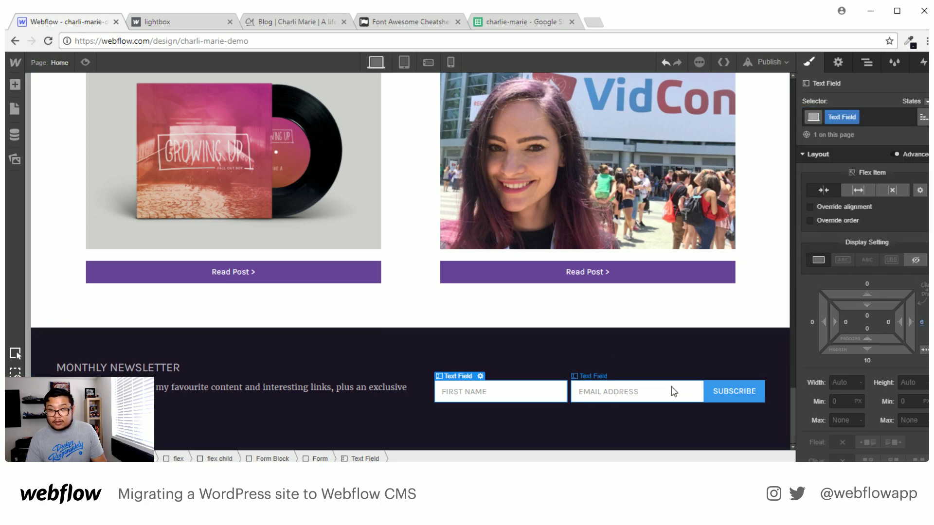
{"action": "left_click", "coordinate": [845, 117]}
{"action": "type", "text": "text"}
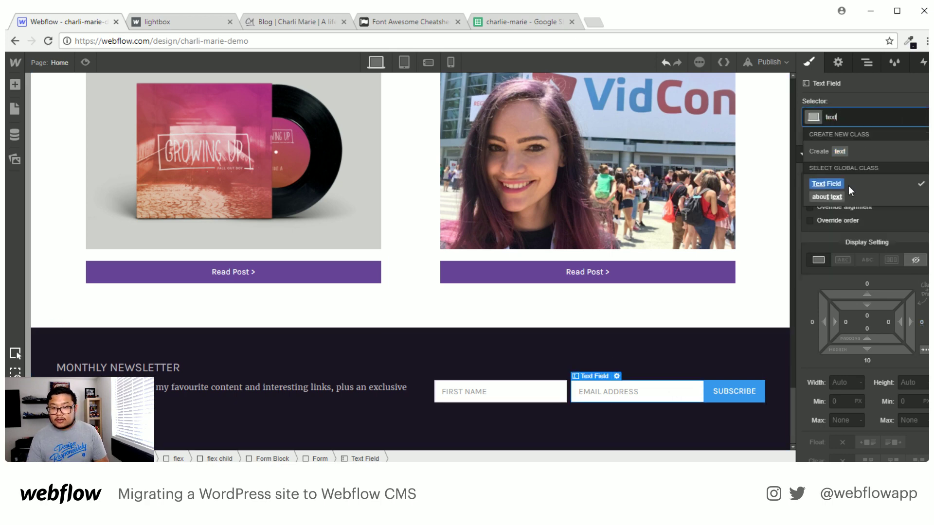
{"action": "left_click", "coordinate": [847, 184]}
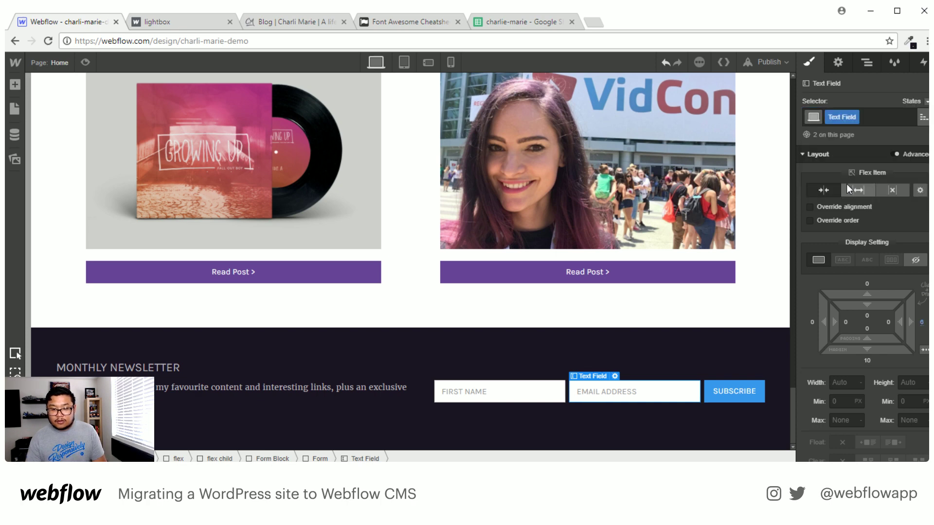
Set the SUBSCRIBE button's background colour to the purple swatch.
{"action": "left_click", "coordinate": [738, 393]}
{"action": "scroll", "coordinate": [898, 287], "scroll_direction": "down", "scroll_amount": 10}
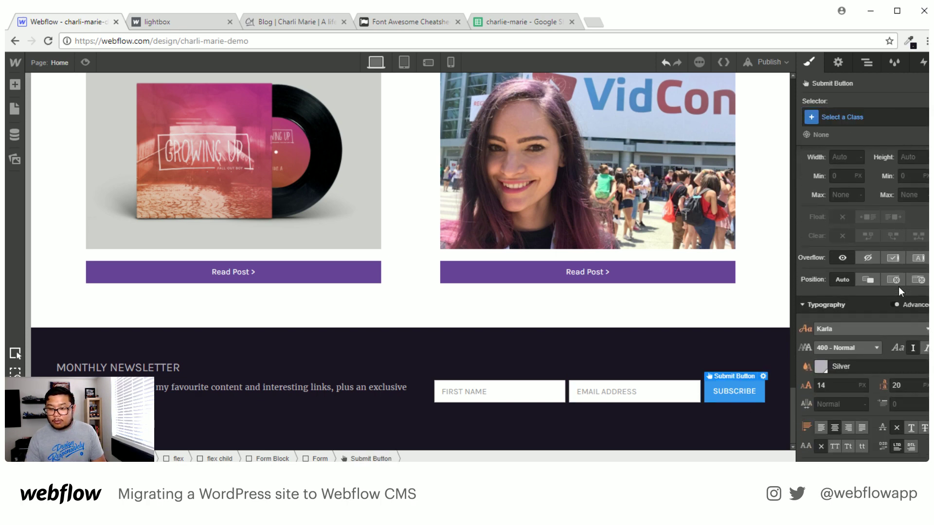
{"action": "left_click", "coordinate": [843, 421]}
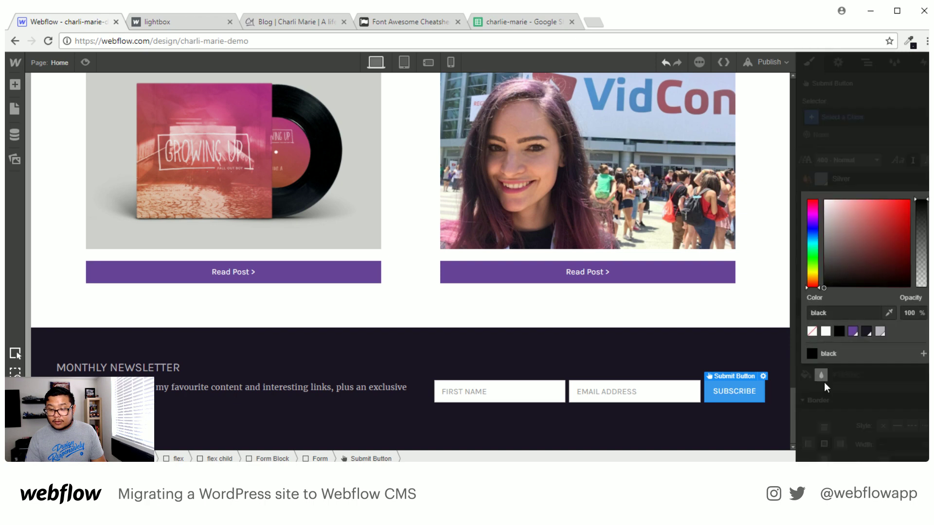
{"action": "left_click", "coordinate": [858, 332]}
{"action": "left_click", "coordinate": [884, 155]}
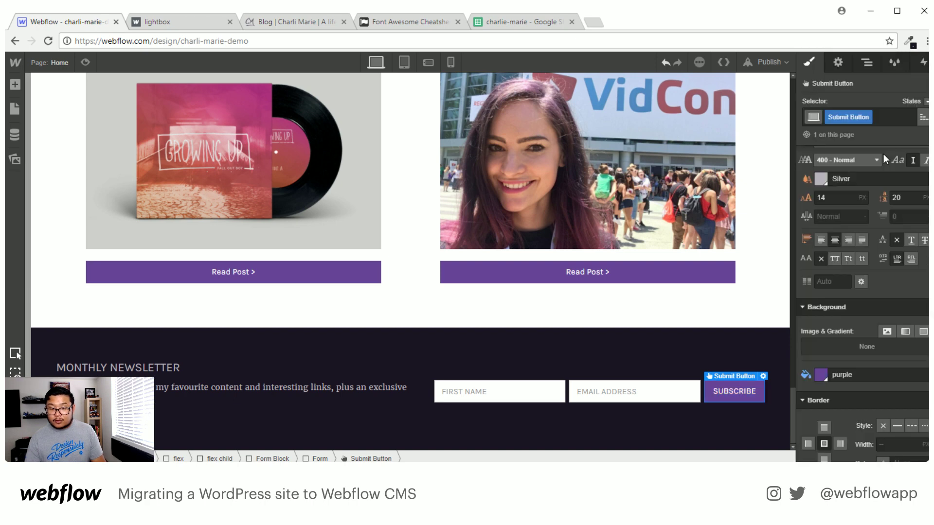
Duplicate the footer section's container, placing the copy directly below the original, and select the copy.
{"action": "left_click", "coordinate": [699, 435]}
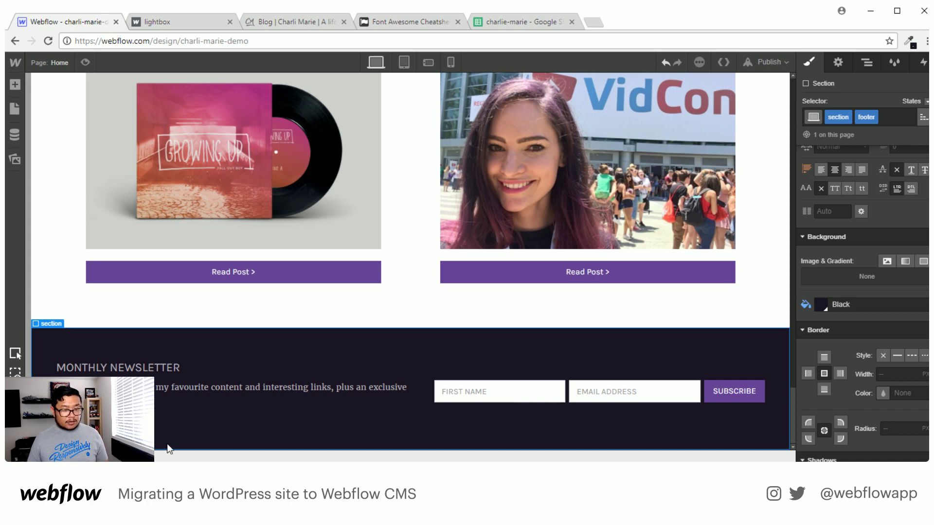
{"action": "key", "text": "a"}
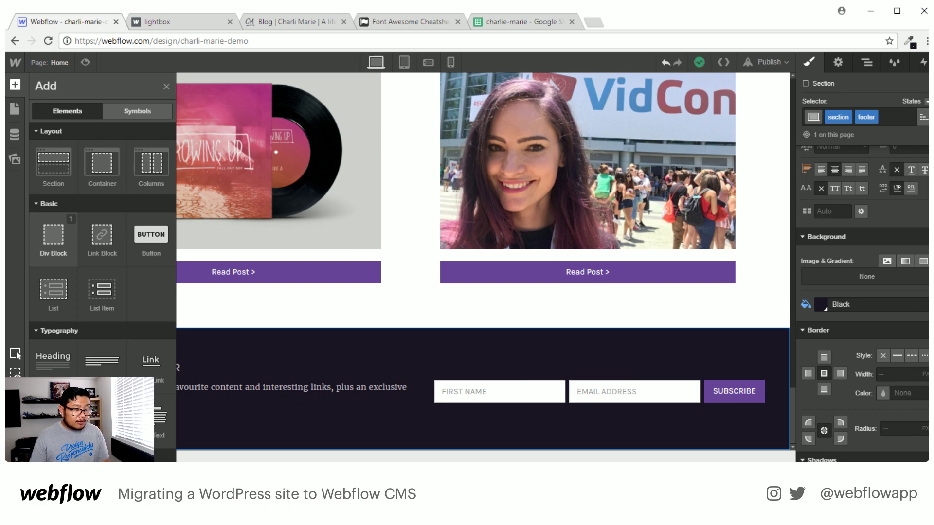
{"action": "left_click", "coordinate": [871, 62]}
{"action": "left_click", "coordinate": [829, 268]}
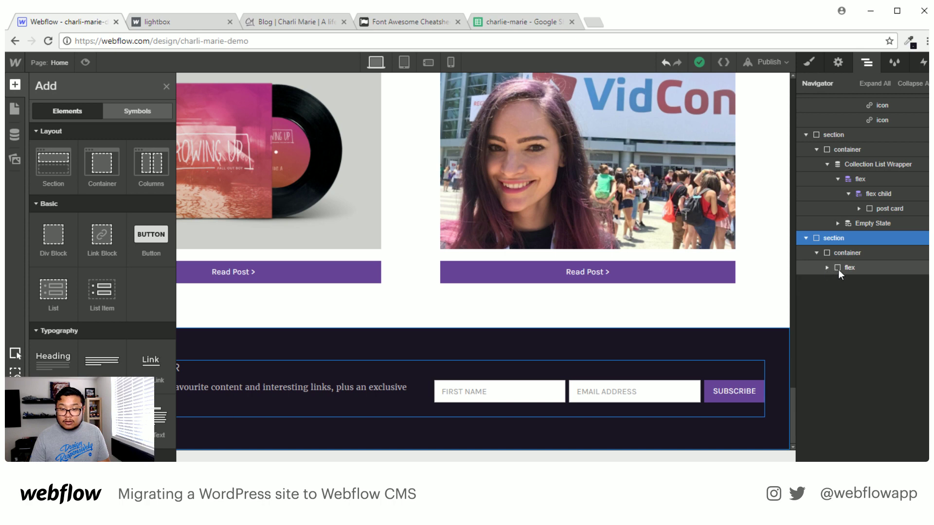
{"action": "left_click", "coordinate": [840, 270]}
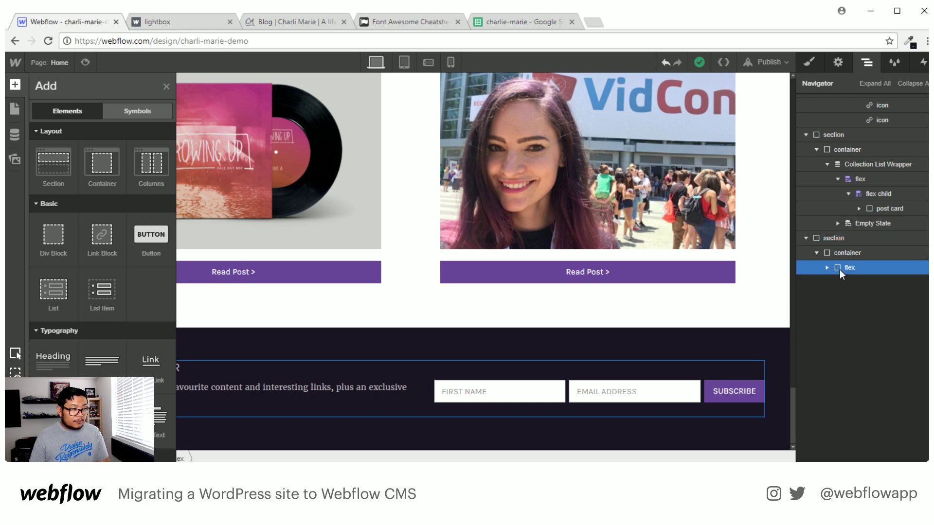
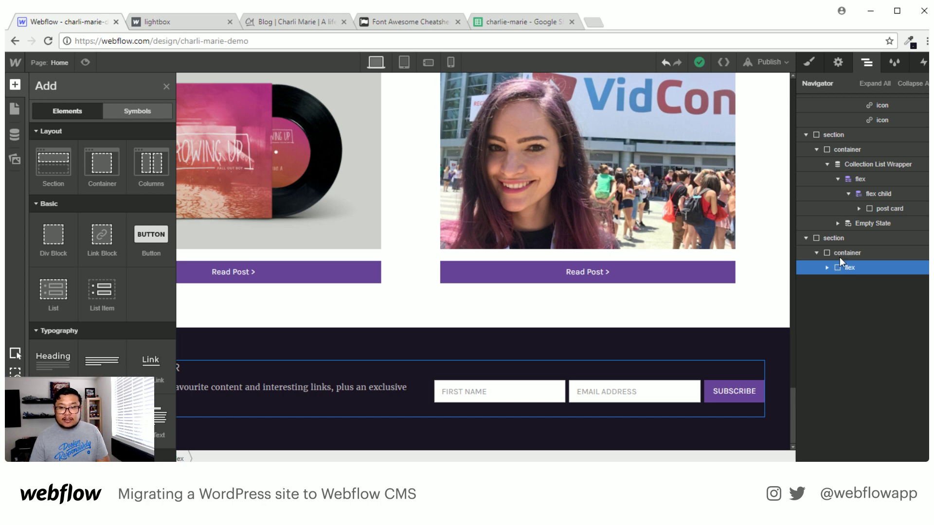
{"action": "left_click", "coordinate": [840, 258]}
{"action": "key", "text": "ctrl+v"}
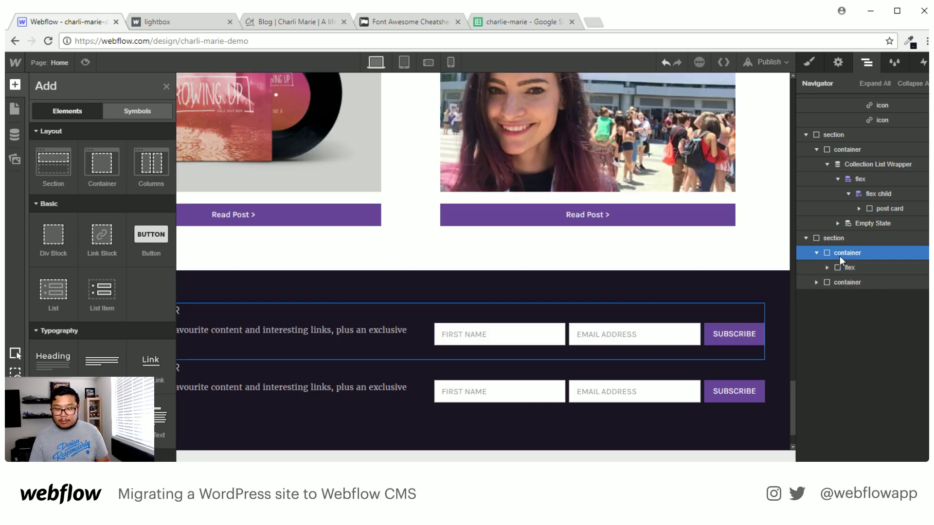
{"action": "left_click", "coordinate": [842, 285]}
Check the original blog's footer, and empty the copied container's two flex children by deleting the newsletter title, form block and paragraph.
{"action": "left_click", "coordinate": [342, 403]}
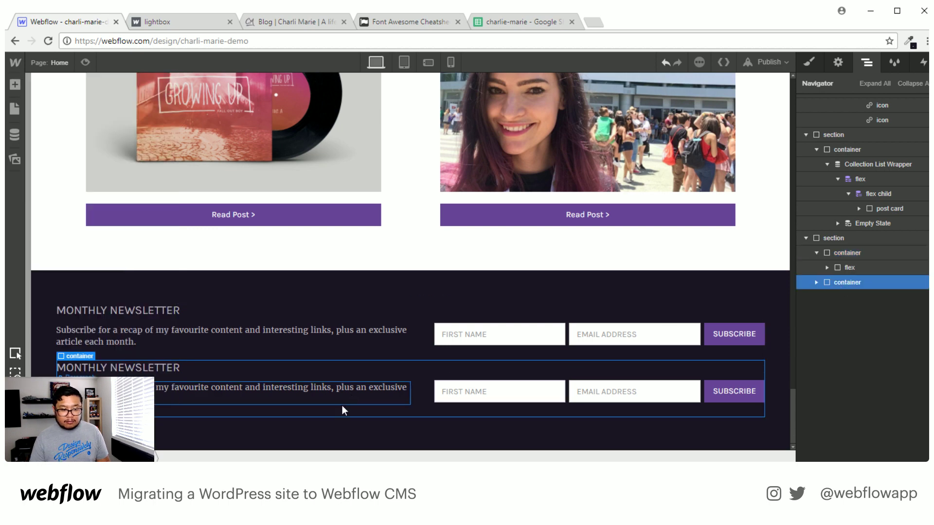
{"action": "left_click", "coordinate": [304, 21]}
{"action": "left_click", "coordinate": [569, 424]}
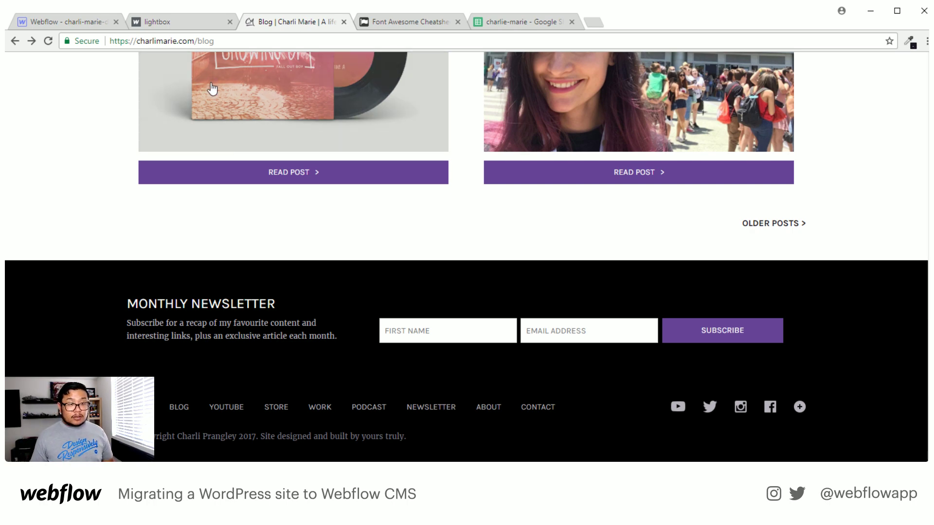
{"action": "left_click", "coordinate": [87, 24]}
{"action": "left_click", "coordinate": [136, 368]}
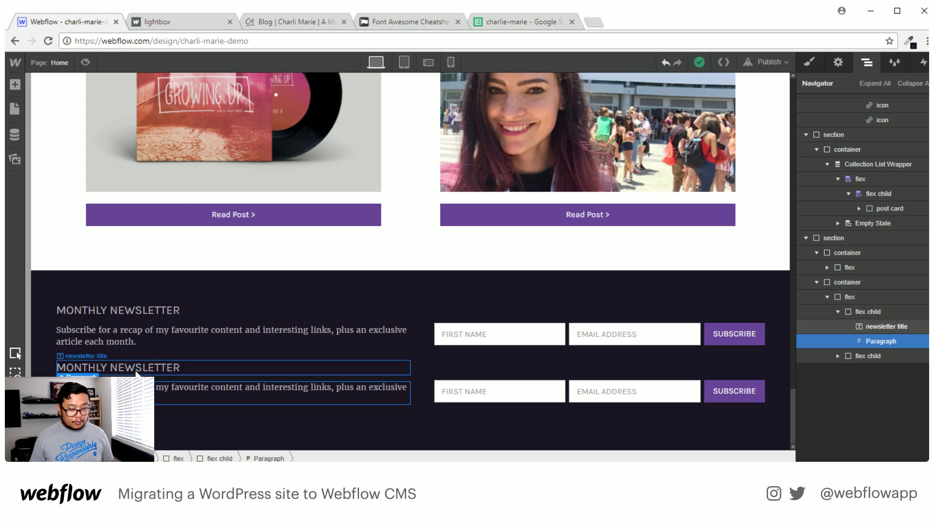
{"action": "key", "text": "Delete"}
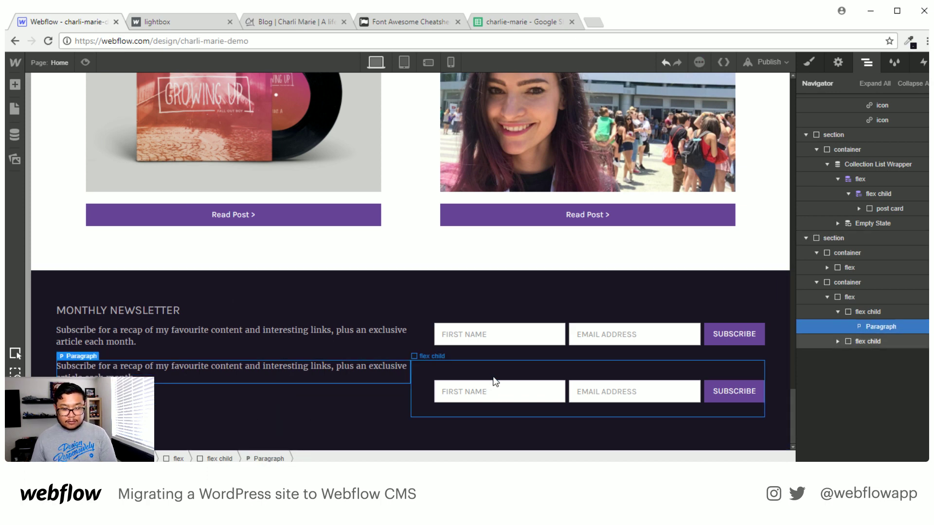
{"action": "left_click", "coordinate": [497, 387]}
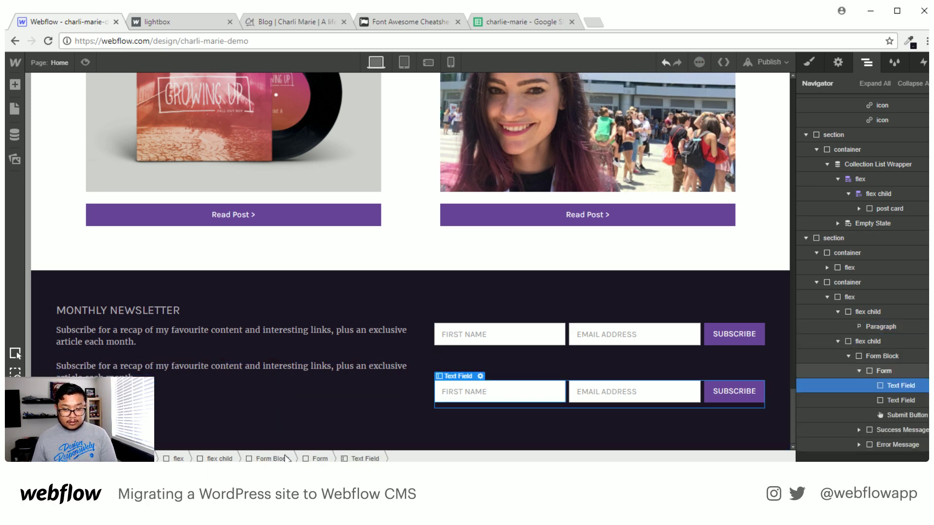
{"action": "left_click", "coordinate": [265, 458]}
{"action": "key", "text": "Delete"}
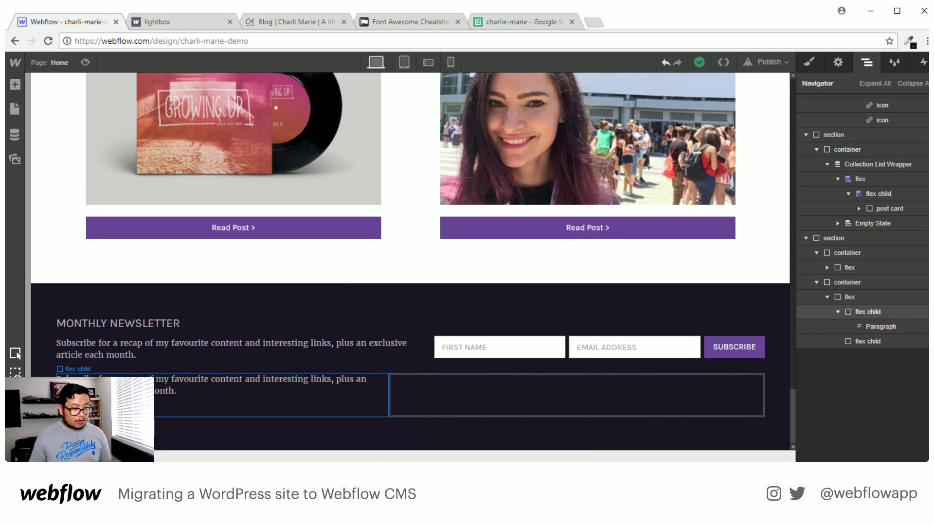
{"action": "left_click", "coordinate": [112, 385]}
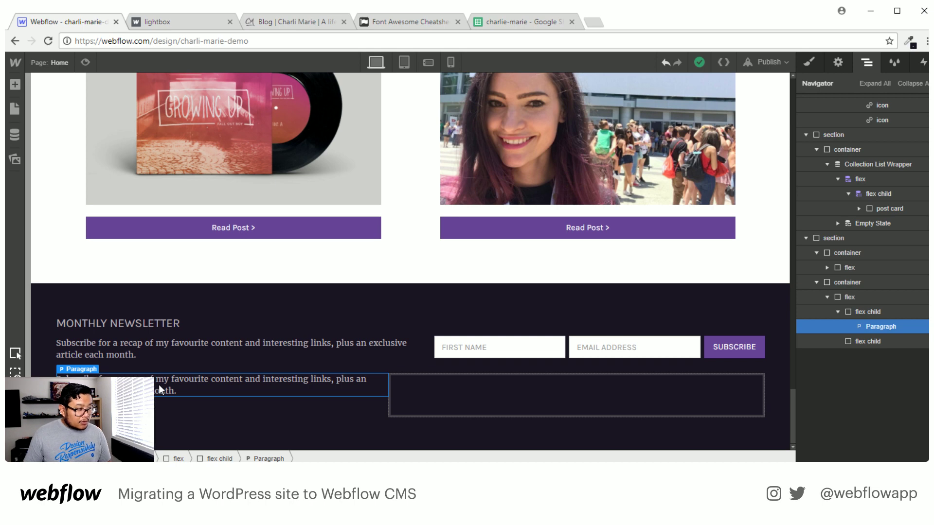
{"action": "key", "text": "Delete"}
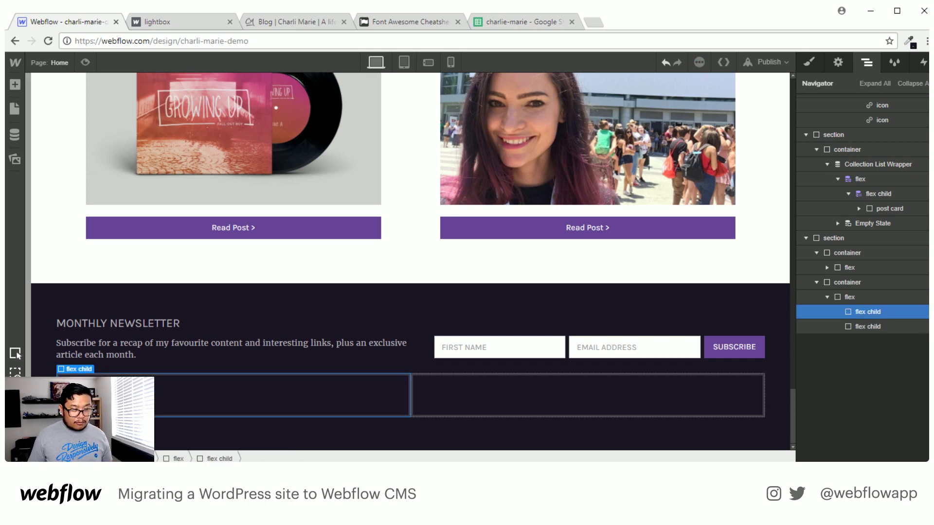
Add a text link reading Home inside the copied container's first flex child.
{"action": "key", "text": "a"}
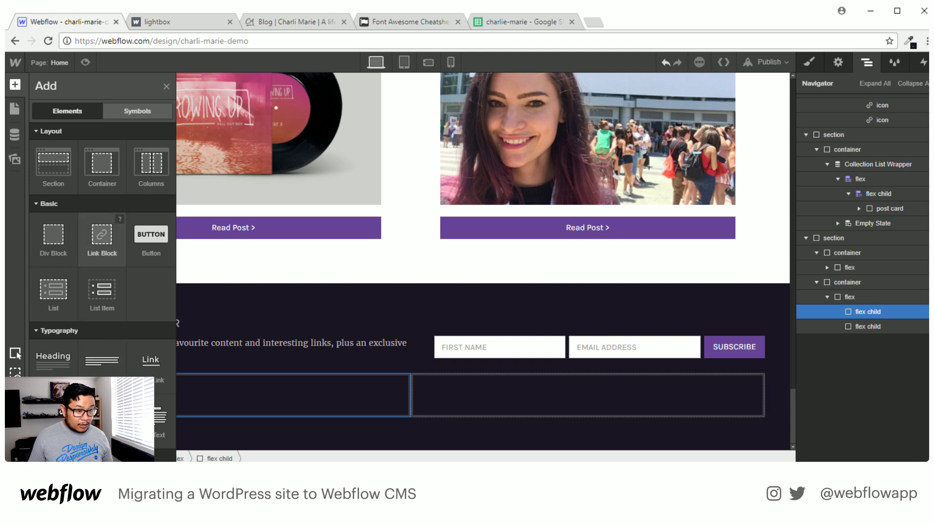
{"action": "left_click_drag", "start_coordinate": [102, 236], "coordinate": [205, 395]}
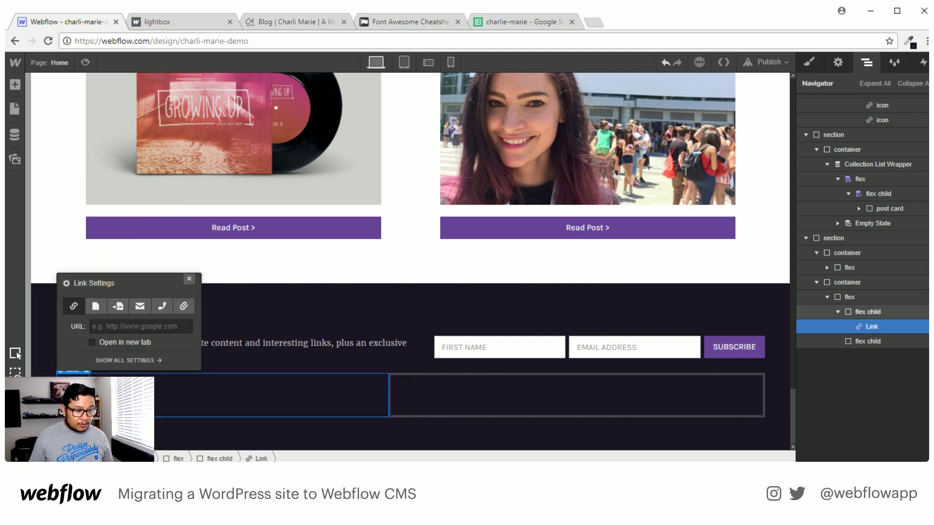
{"action": "left_click", "coordinate": [190, 279]}
{"action": "key", "text": "Return"}
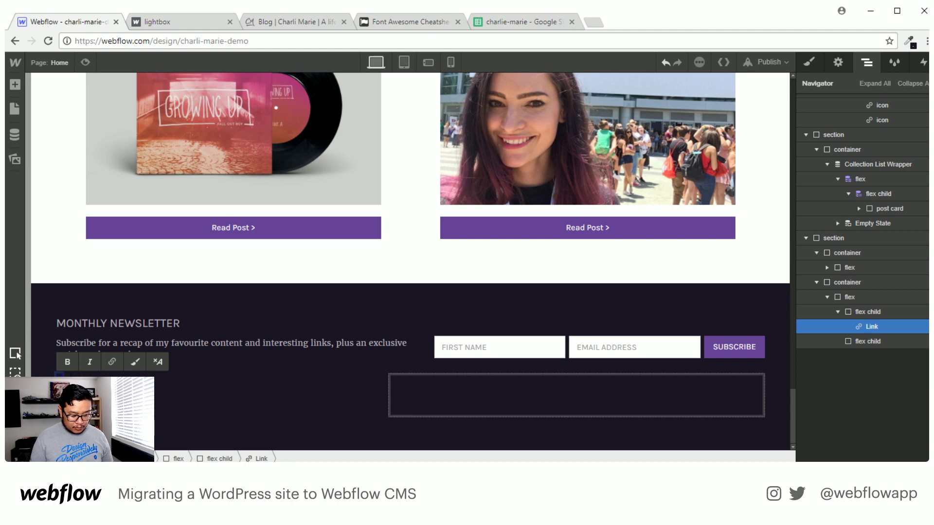
{"action": "key", "text": "Escape"}
Give the Home link a new class named footer link, with inline-block display and added padding.
{"action": "key", "text": "s"}
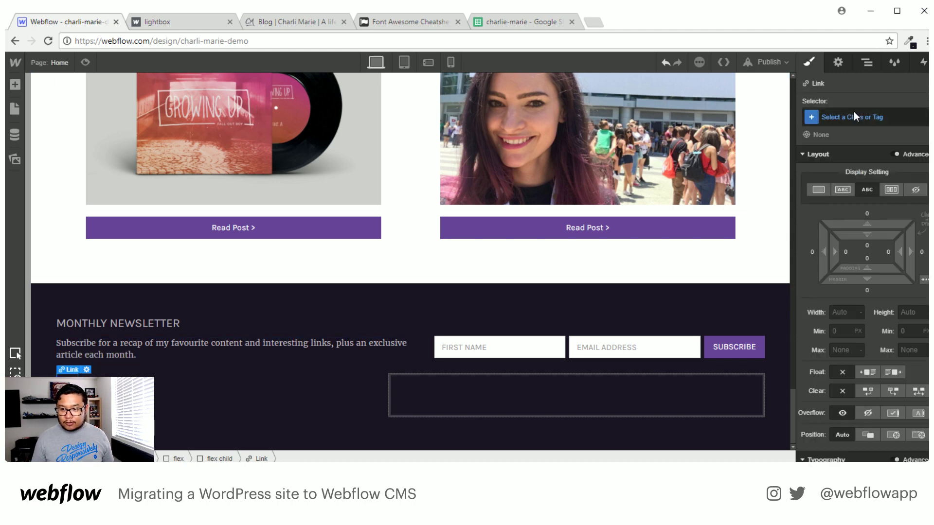
{"action": "left_click", "coordinate": [863, 118]}
{"action": "type", "text": "footer link"}
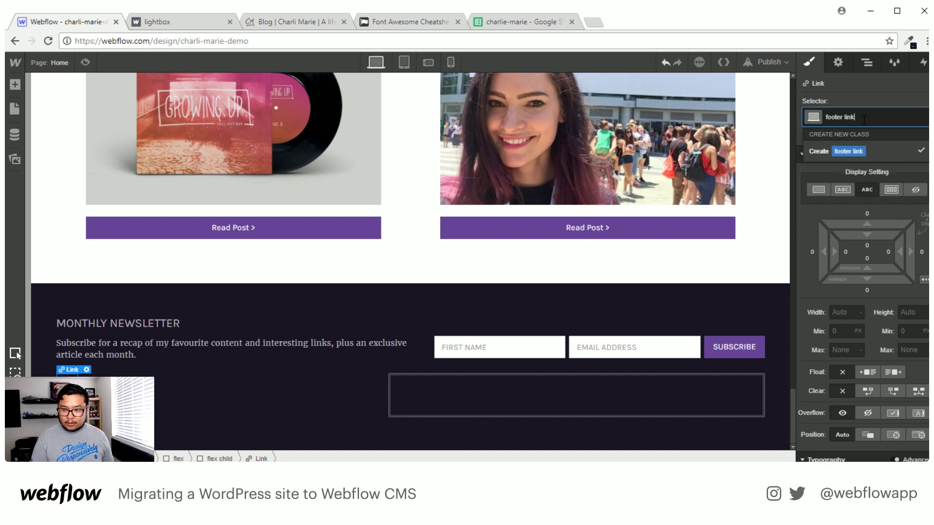
{"action": "key", "text": "Return"}
{"action": "left_click", "coordinate": [841, 189]}
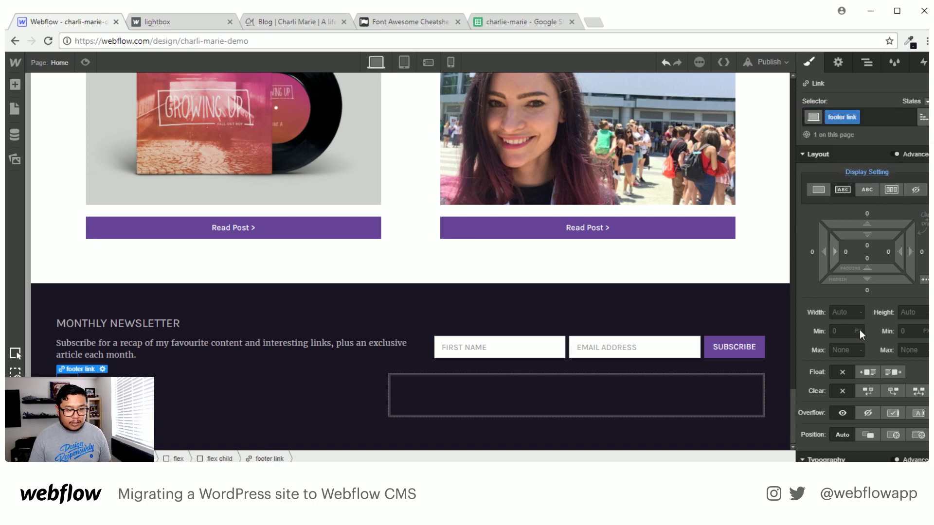
{"action": "left_click_drag", "start_coordinate": [880, 240], "coordinate": [871, 268]}
Style the footer link's text with the Silver colour, no underline and all capitals.
{"action": "scroll", "coordinate": [871, 416], "scroll_direction": "down", "scroll_amount": 5}
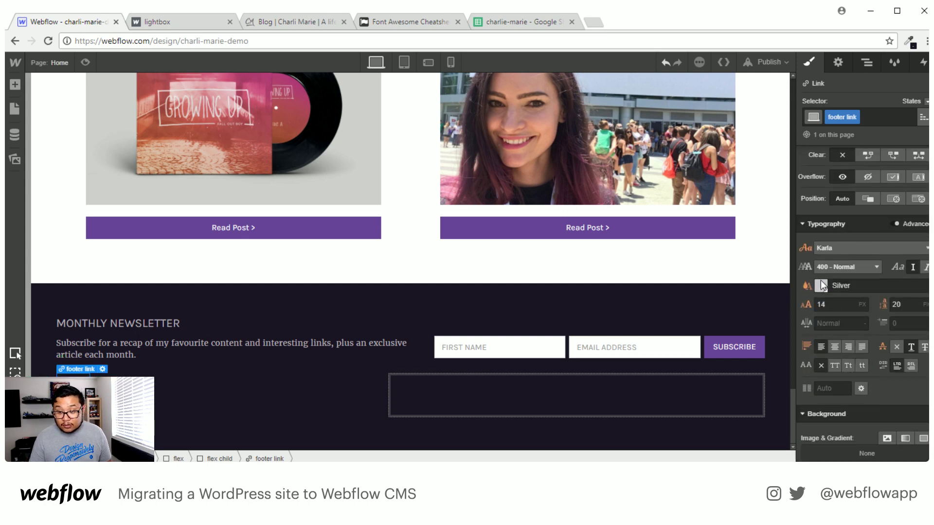
{"action": "left_click", "coordinate": [821, 286]}
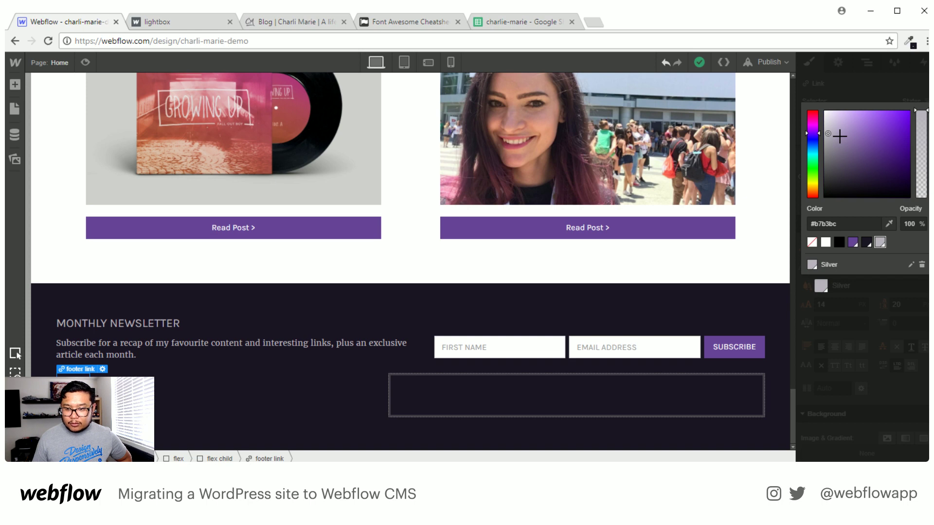
{"action": "left_click_drag", "start_coordinate": [895, 159], "coordinate": [850, 155]}
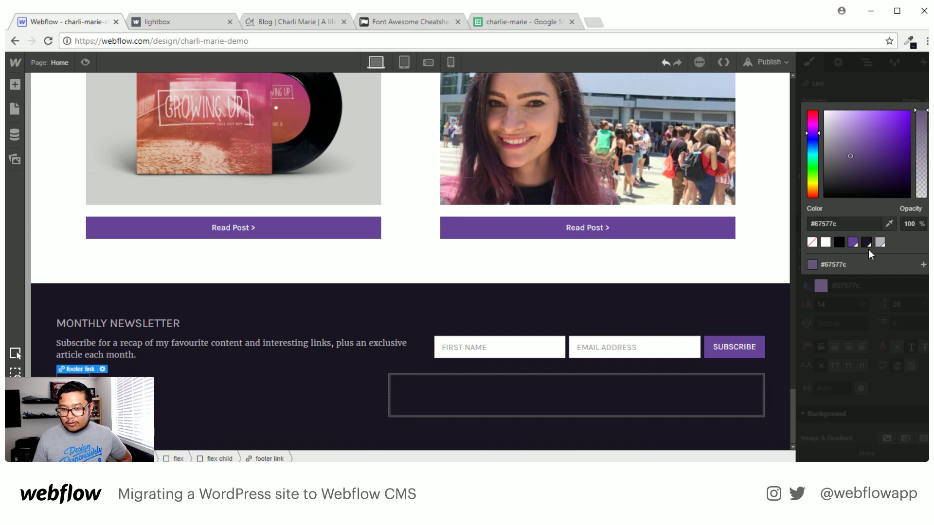
{"action": "left_click", "coordinate": [879, 242]}
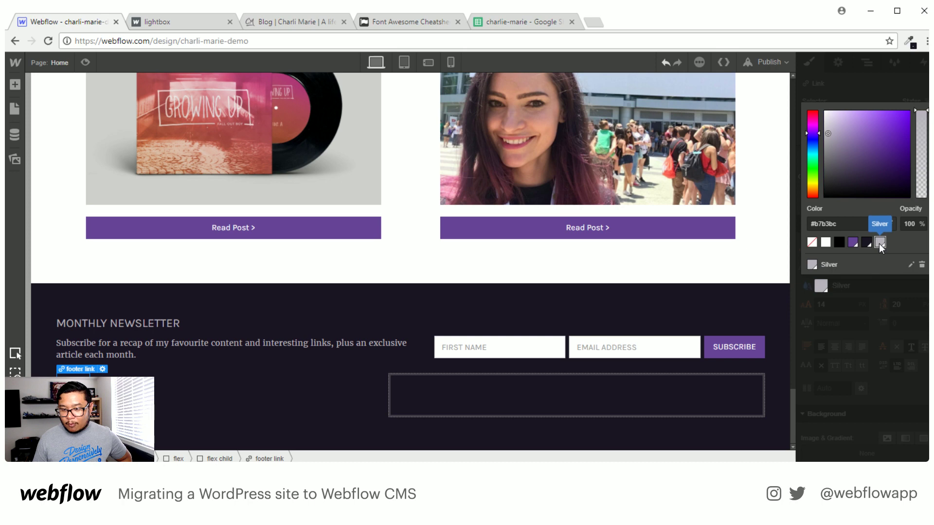
{"action": "left_click", "coordinate": [882, 308]}
{"action": "left_click", "coordinate": [897, 346]}
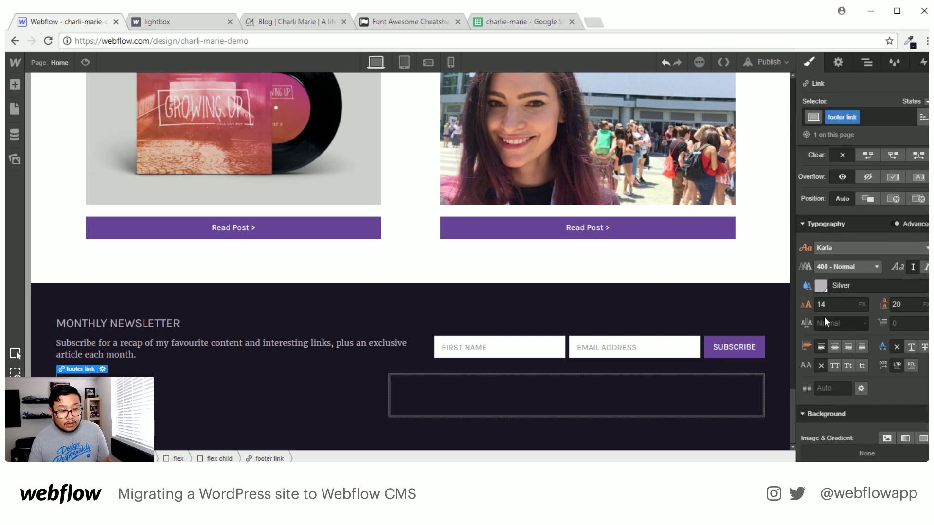
{"action": "left_click", "coordinate": [834, 366]}
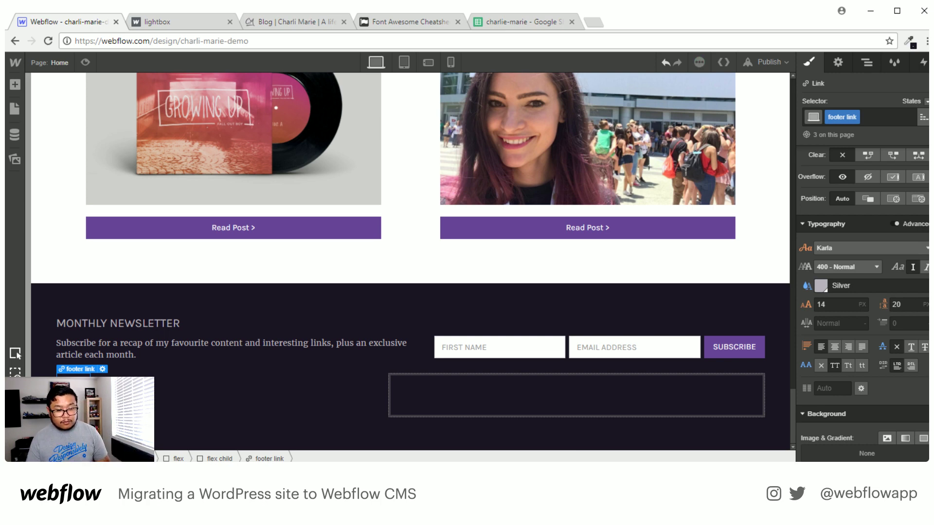
Paste six more copies of the footer link into the copied container's first flex child.
{"action": "key", "text": "ctrl+v"}
{"action": "key", "text": "ctrl+v"}
{"action": "key", "text": "ctrl+v"}
{"action": "key", "text": "ctrl+v"}
{"action": "key", "text": "ctrl+v"}
{"action": "key", "text": "ctrl+v"}
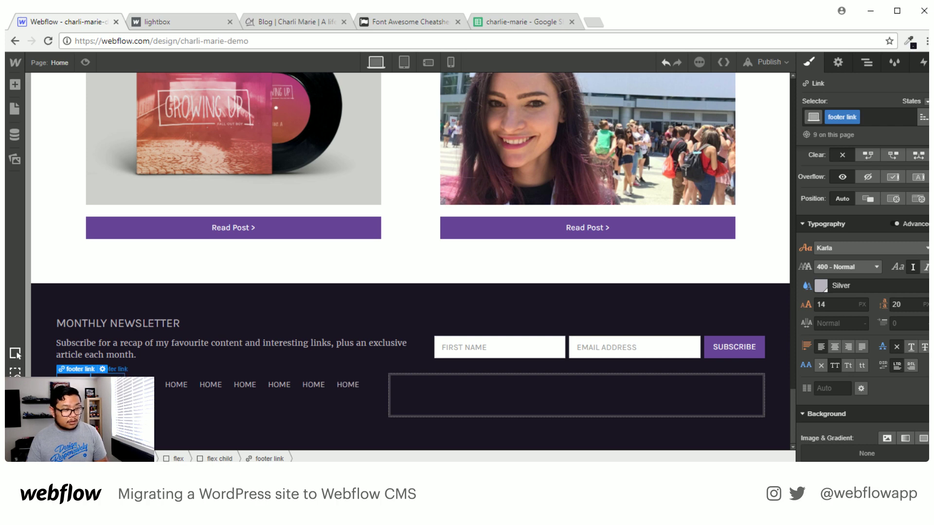
Relabel the four footer links after Home as Blog, YouTube, Store and Work.
{"action": "key", "text": "Return"}
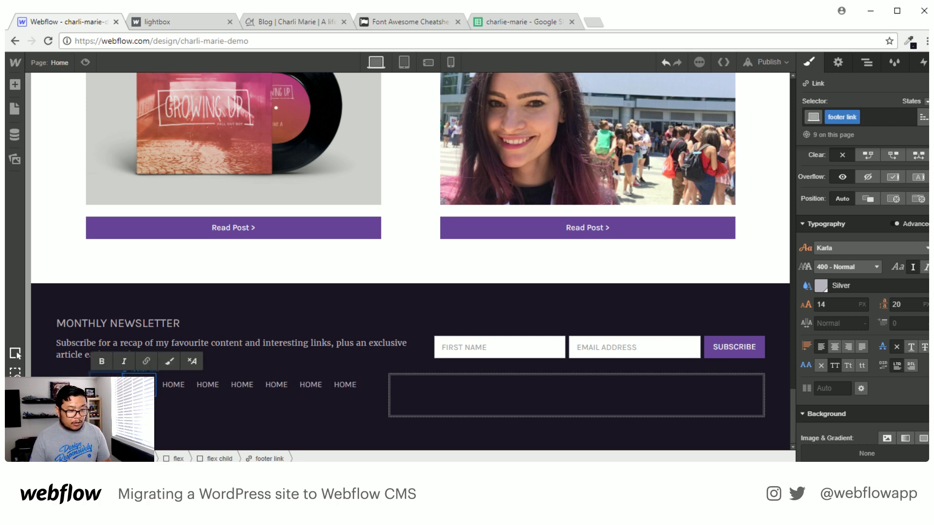
{"action": "type", "text": "About"}
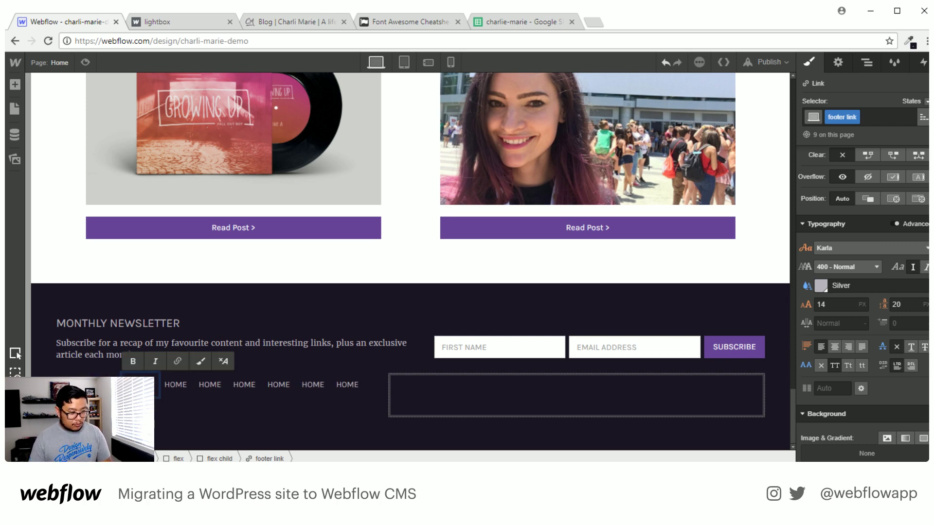
{"action": "type", "text": "be"}
{"action": "left_click", "coordinate": [188, 385]}
{"action": "double_click", "coordinate": [188, 384]}
{"action": "type", "text": "Store"}
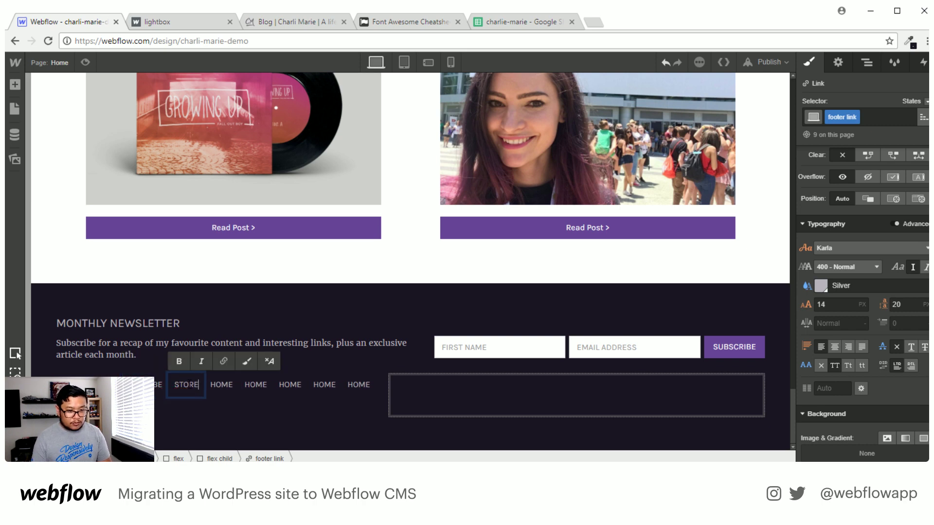
{"action": "left_click", "coordinate": [217, 384]}
{"action": "double_click", "coordinate": [217, 385]}
{"action": "type", "text": "Work"}
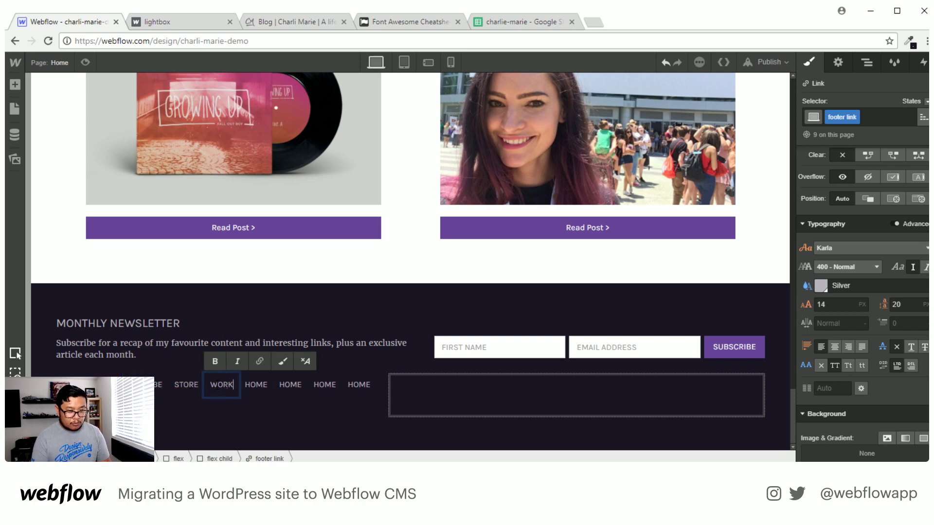
Relabel the remaining four footer links as Podcast, Newsletter, About and Contact.
{"action": "left_click", "coordinate": [250, 386]}
{"action": "double_click", "coordinate": [250, 386]}
{"action": "type", "text": "Podcast"}
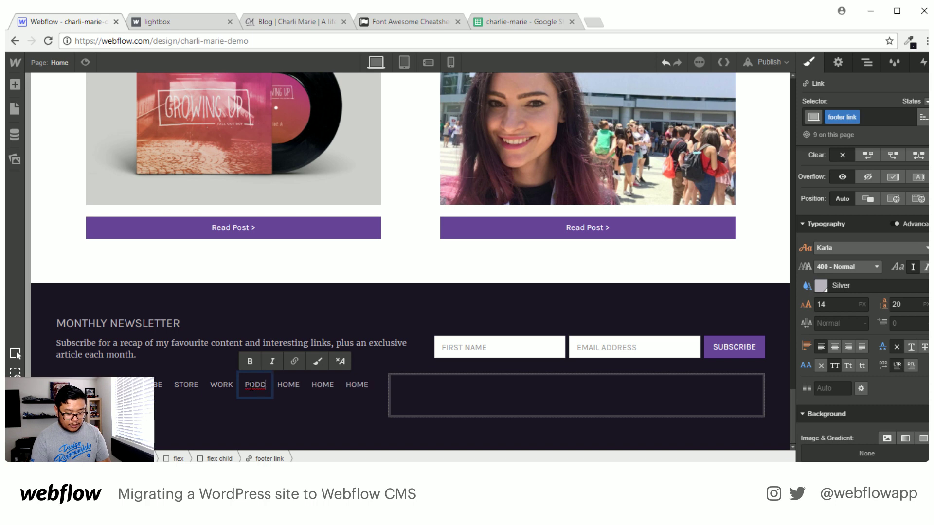
{"action": "left_click", "coordinate": [312, 392]}
{"action": "double_click", "coordinate": [312, 392]}
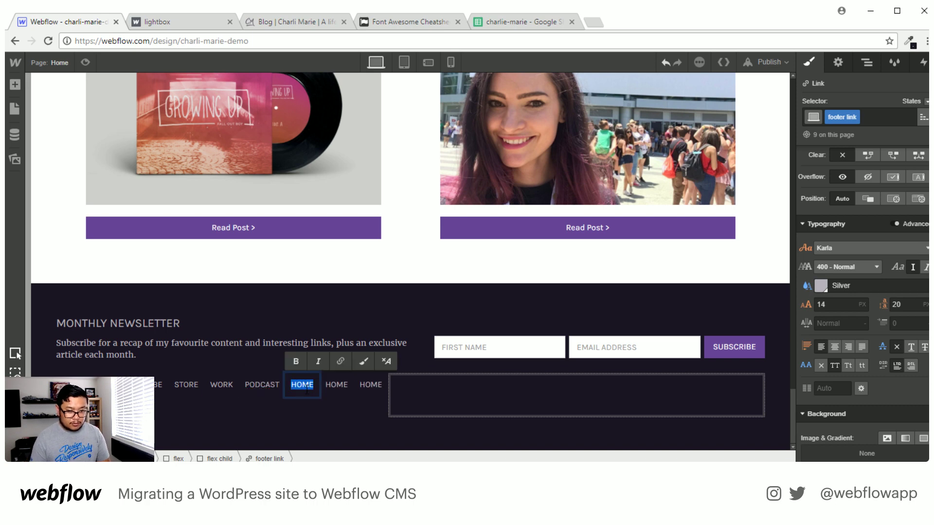
{"action": "type", "text": "Newle"}
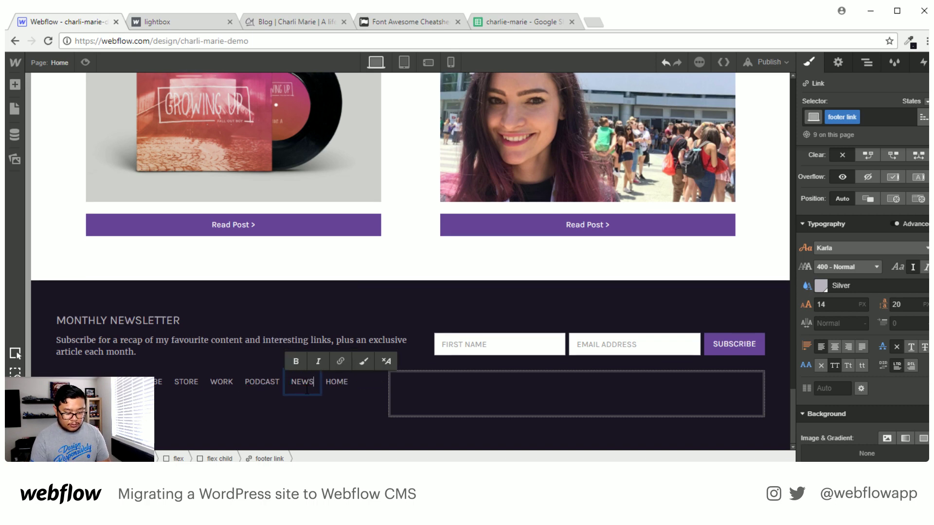
{"action": "key", "text": "BackSpace"}
{"action": "key", "text": "BackSpace"}
{"action": "type", "text": "sletter"}
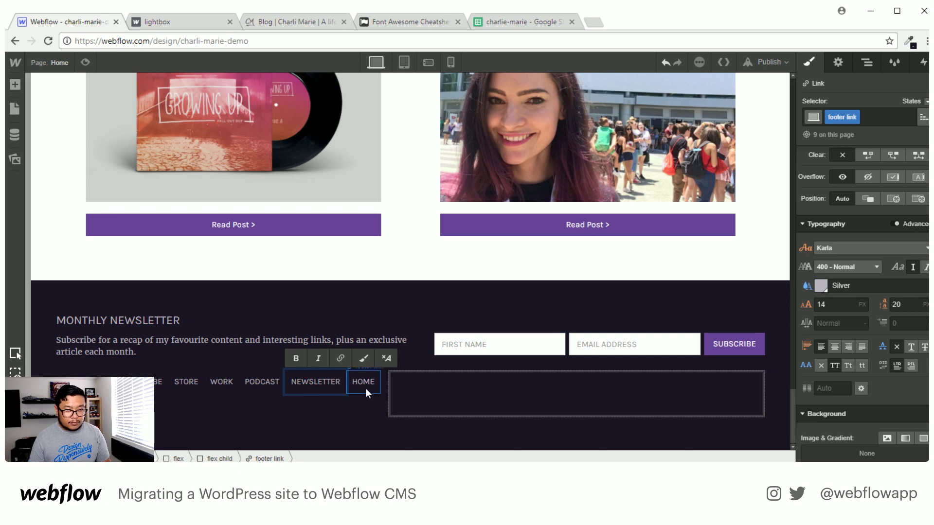
{"action": "left_click", "coordinate": [365, 382]}
{"action": "double_click", "coordinate": [366, 381]}
{"action": "type", "text": "ABOUT"}
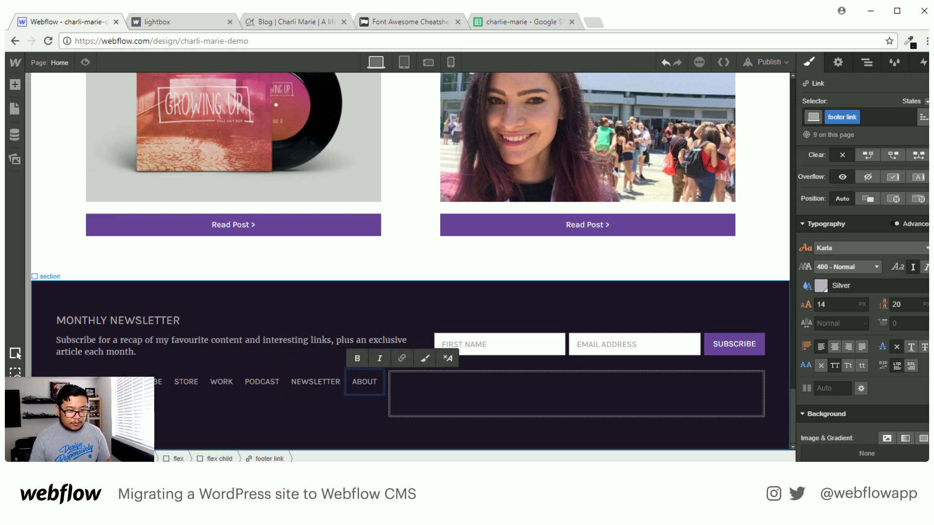
{"action": "double_click", "coordinate": [73, 405]}
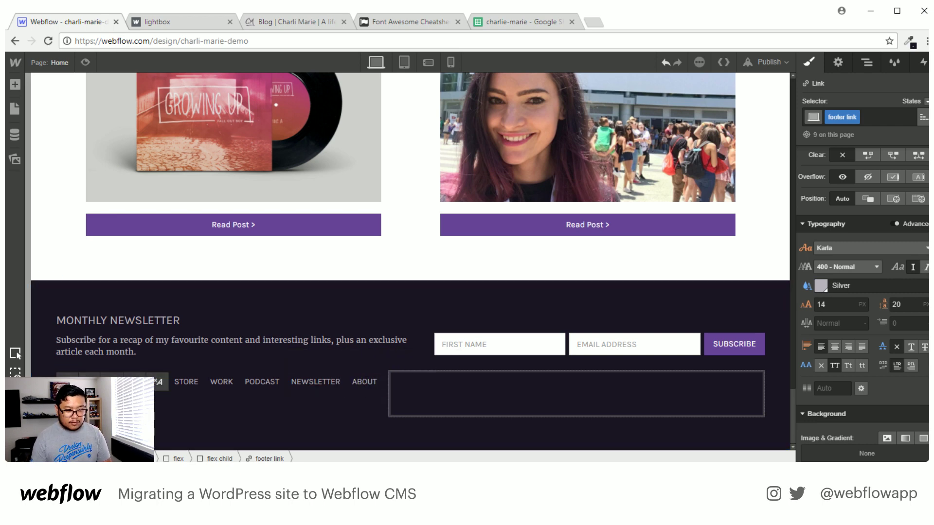
{"action": "type", "text": "c"}
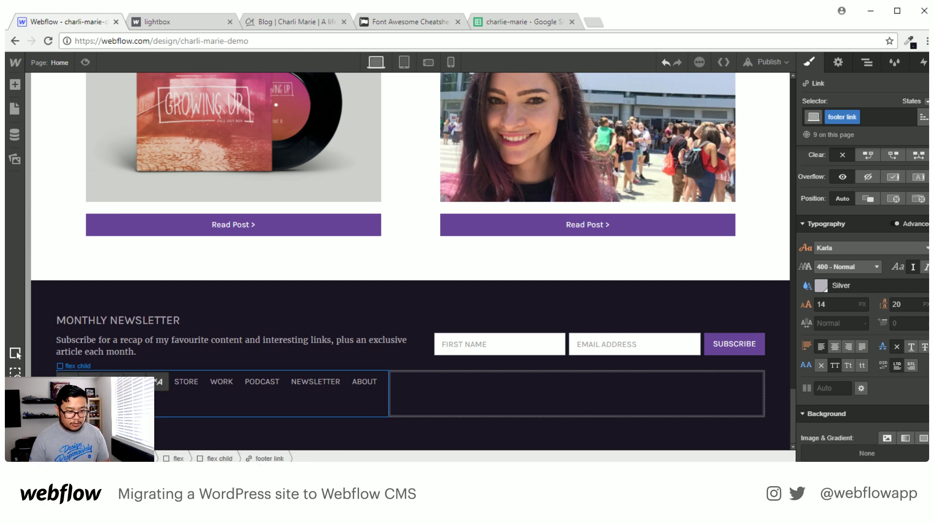
Replace the flex child and footer col 1 classes on the footer links' container with the flex col 1 class.
{"action": "left_click", "coordinate": [171, 402]}
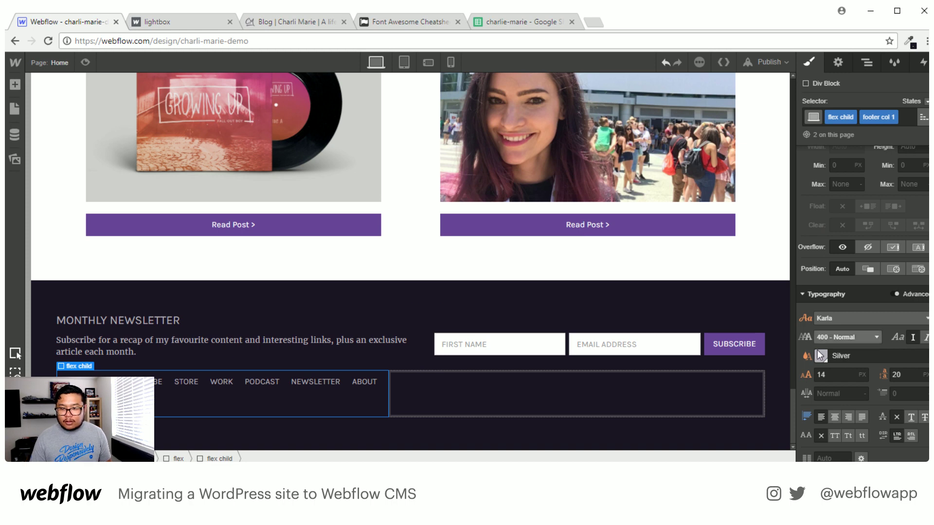
{"action": "scroll", "coordinate": [904, 333], "scroll_direction": "up", "scroll_amount": 5}
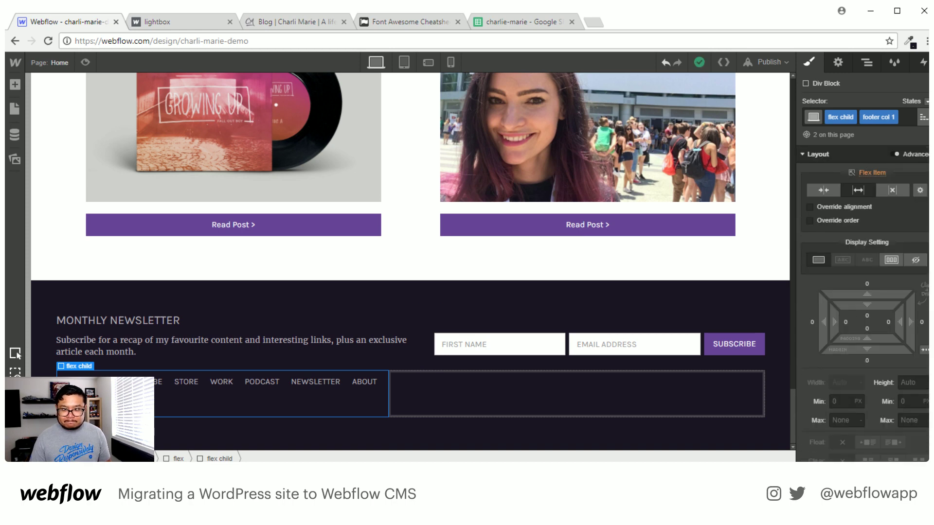
{"action": "left_click", "coordinate": [895, 120]}
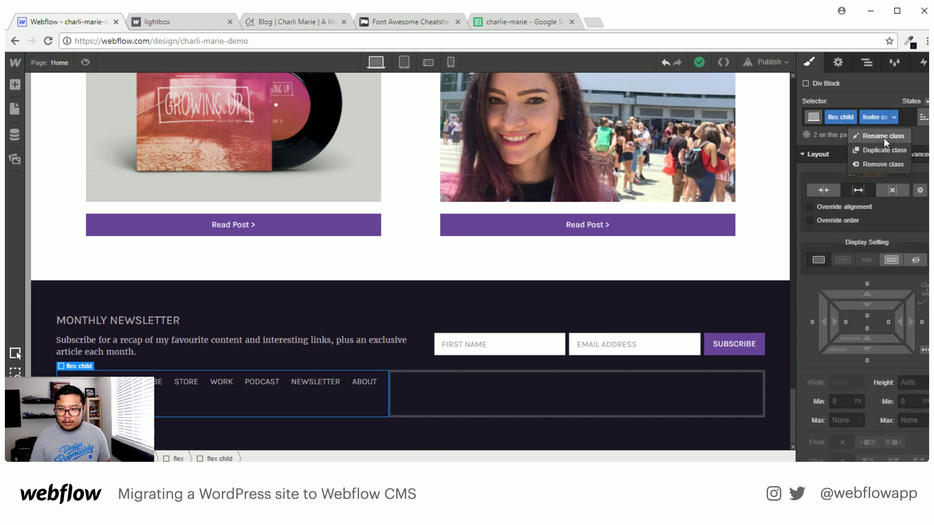
{"action": "left_click", "coordinate": [877, 162]}
{"action": "left_click", "coordinate": [869, 115]}
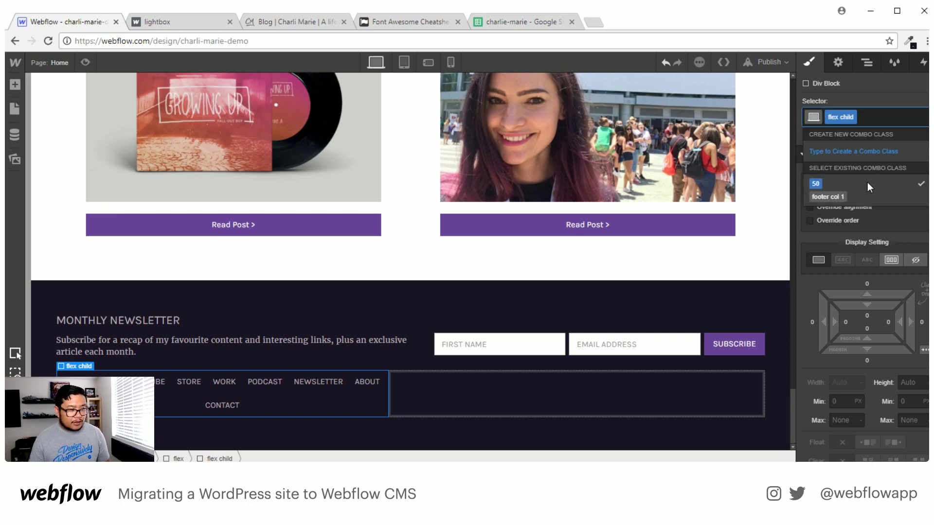
{"action": "key", "text": "Escape"}
{"action": "left_click", "coordinate": [878, 120]}
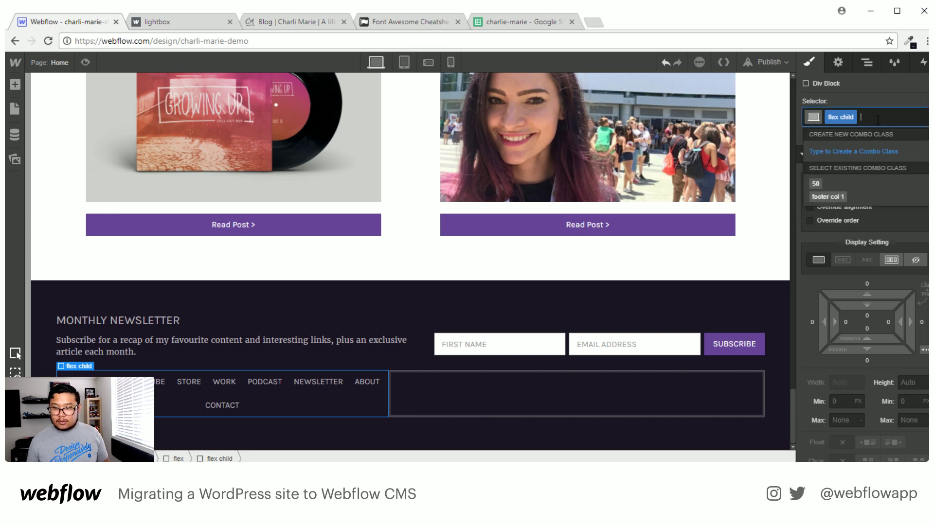
{"action": "key", "text": "BackSpace"}
{"action": "type", "text": "flex"}
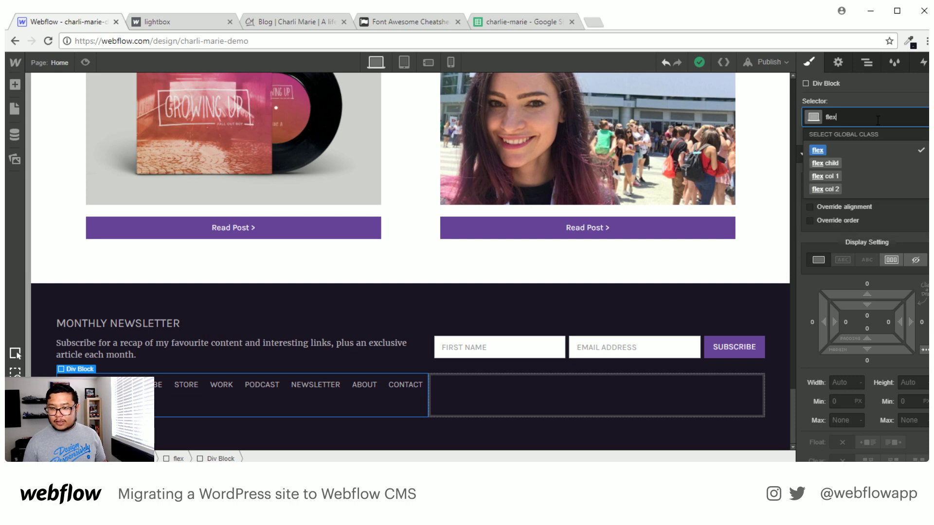
{"action": "key", "text": "Down"}
{"action": "key", "text": "Down"}
{"action": "key", "text": "Return"}
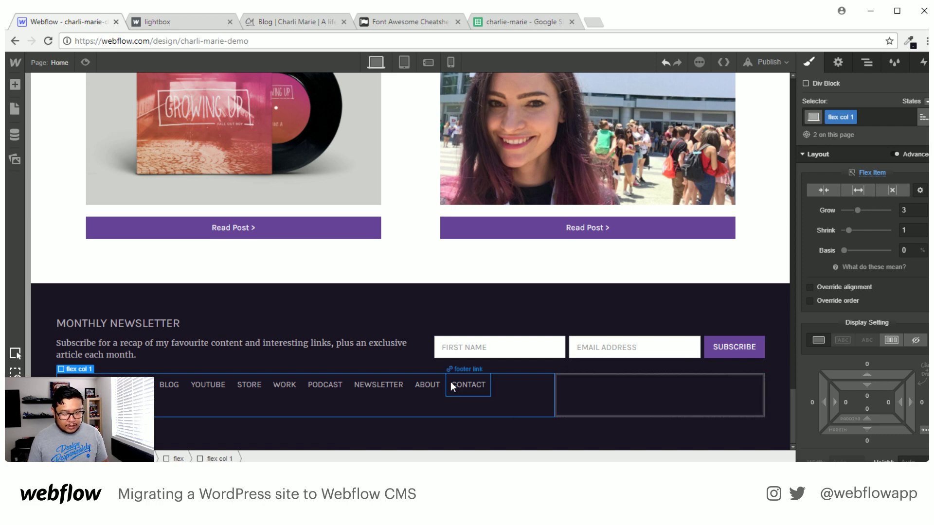
Add a combo class named left to the footer links' container and align its text to the left.
{"action": "left_click", "coordinate": [866, 116]}
{"action": "type", "text": "left"}
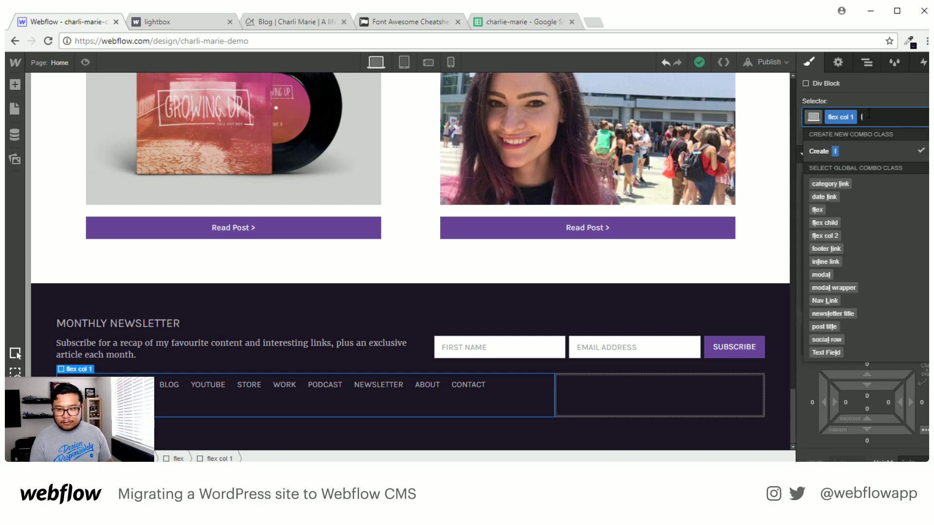
{"action": "key", "text": "Return"}
{"action": "scroll", "coordinate": [834, 348], "scroll_direction": "down", "scroll_amount": 4}
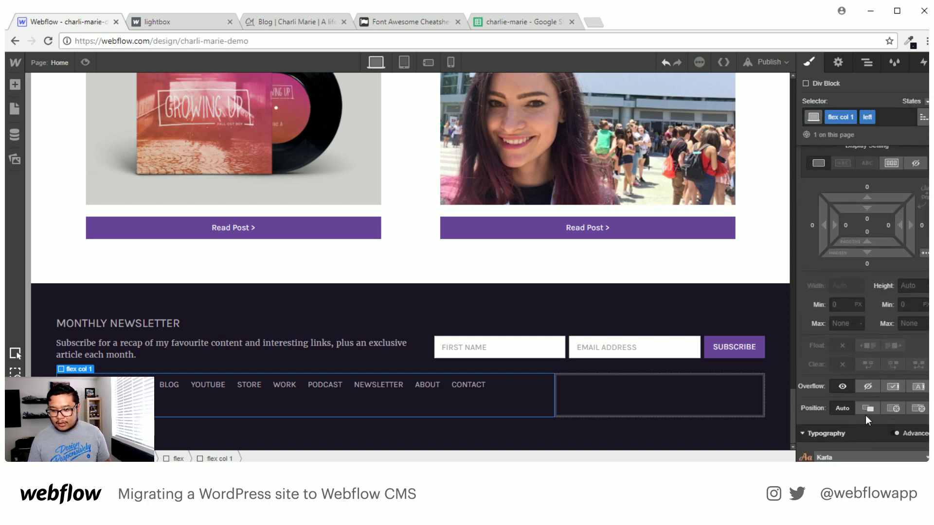
{"action": "scroll", "coordinate": [866, 414], "scroll_direction": "down", "scroll_amount": 3}
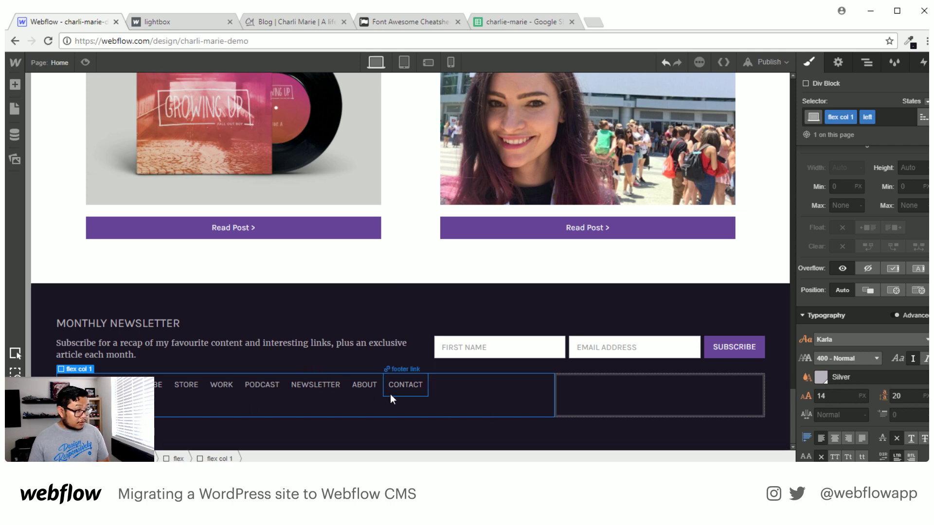
Remove the footer link class's left padding and set its right margin to 20 px.
{"action": "left_click", "coordinate": [73, 384]}
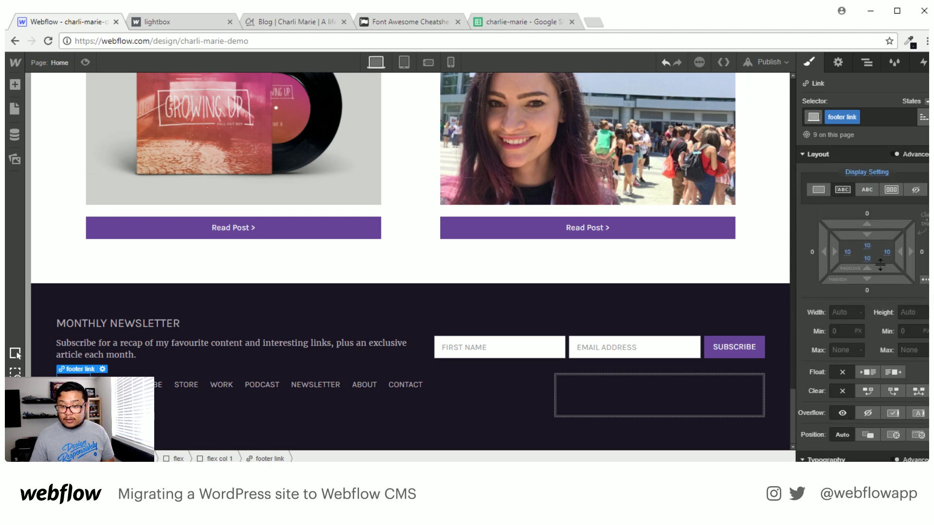
{"action": "left_click", "coordinate": [847, 252]}
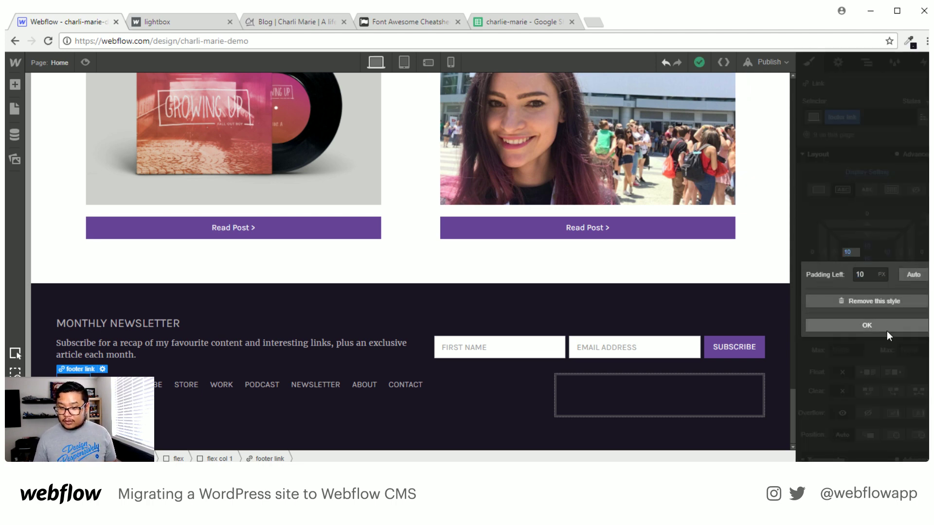
{"action": "left_click", "coordinate": [873, 301]}
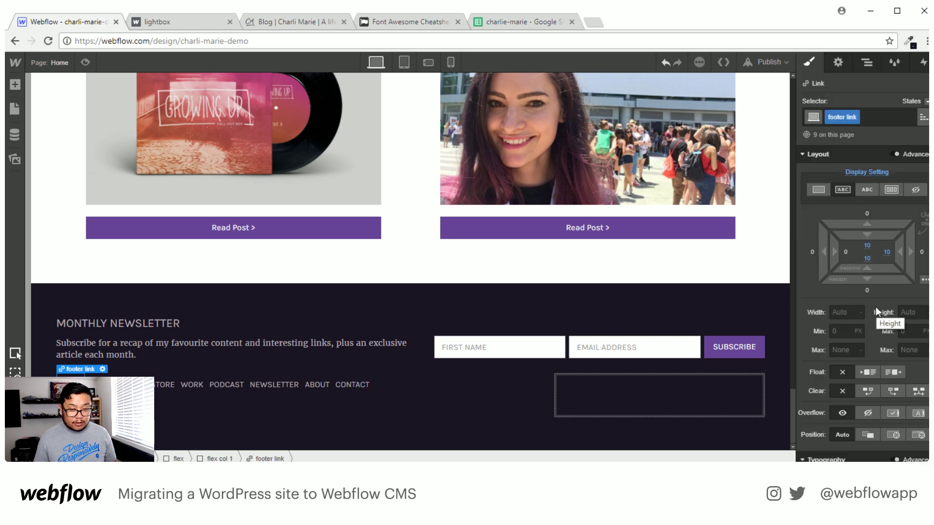
{"action": "left_click", "coordinate": [887, 252]}
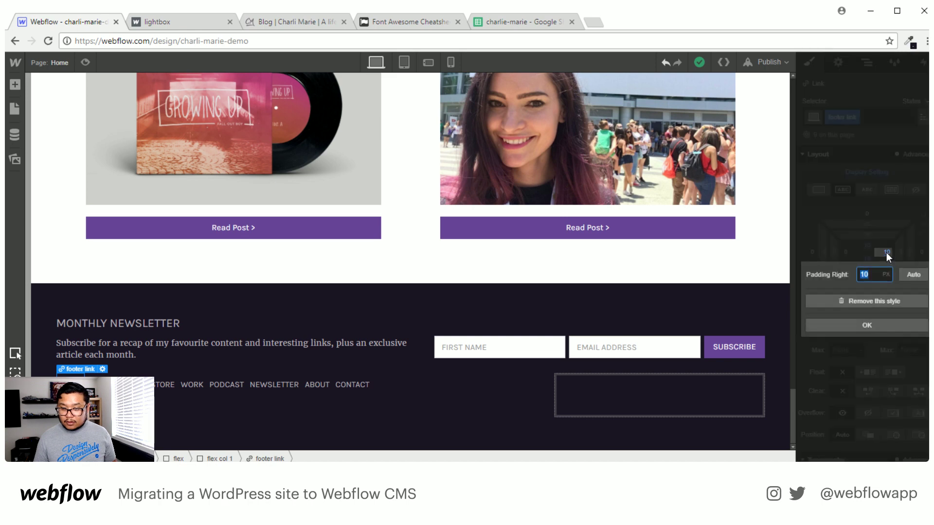
{"action": "left_click", "coordinate": [912, 241]}
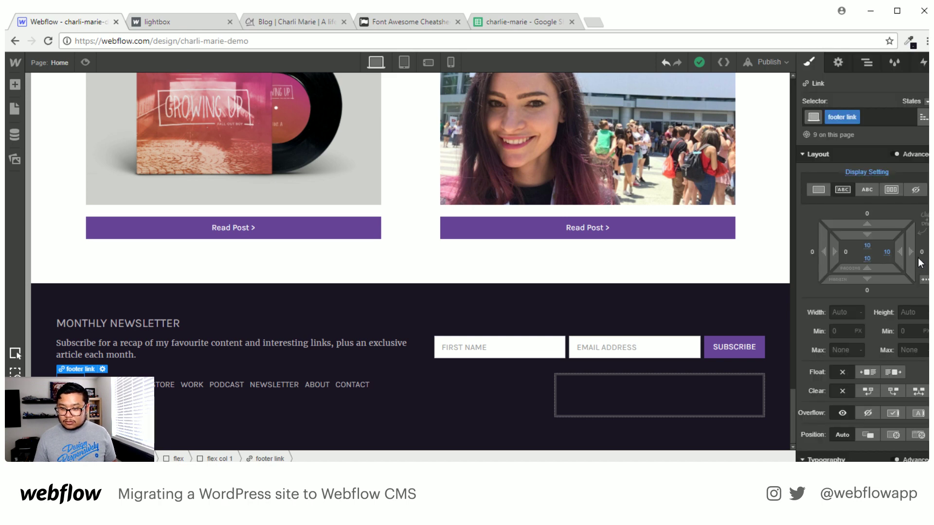
{"action": "left_click_drag", "start_coordinate": [908, 252], "coordinate": [919, 253]}
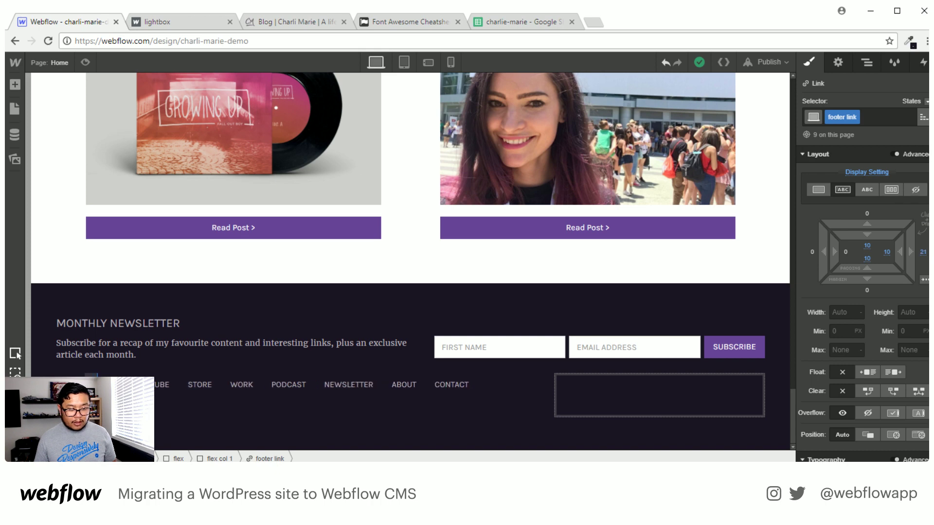
{"action": "left_click_drag", "start_coordinate": [911, 252], "coordinate": [911, 252]}
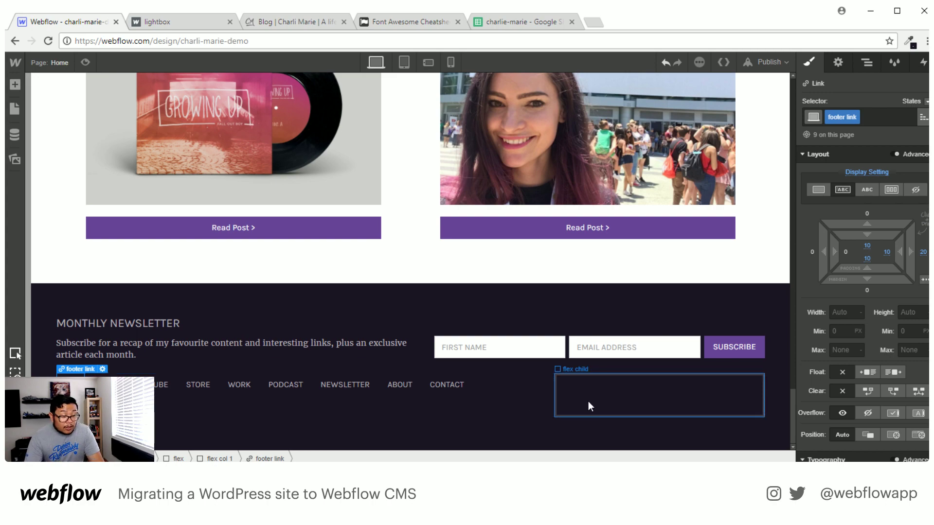
Copy the social row of icons from the page's intro section into the footer's empty flex child beside the links.
{"action": "scroll", "coordinate": [588, 401], "scroll_direction": "up", "scroll_amount": 20}
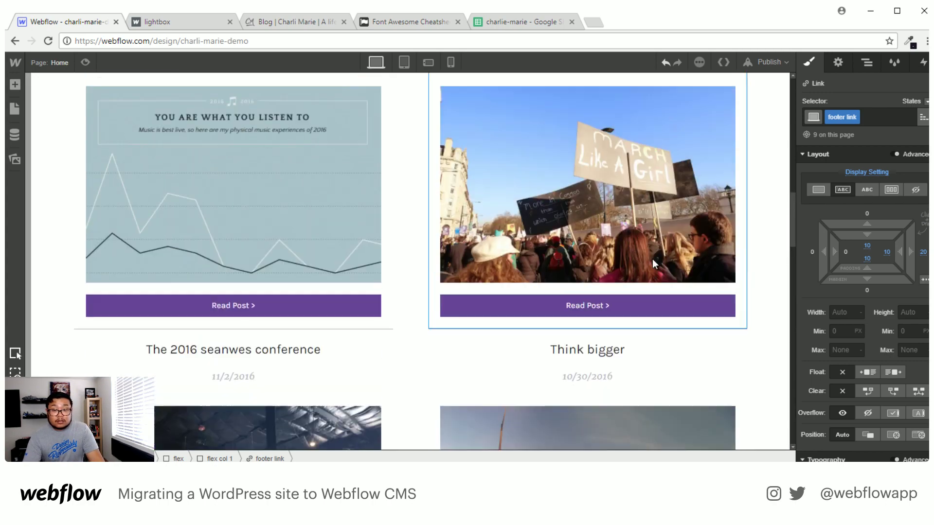
{"action": "scroll", "coordinate": [655, 257], "scroll_direction": "up", "scroll_amount": 10}
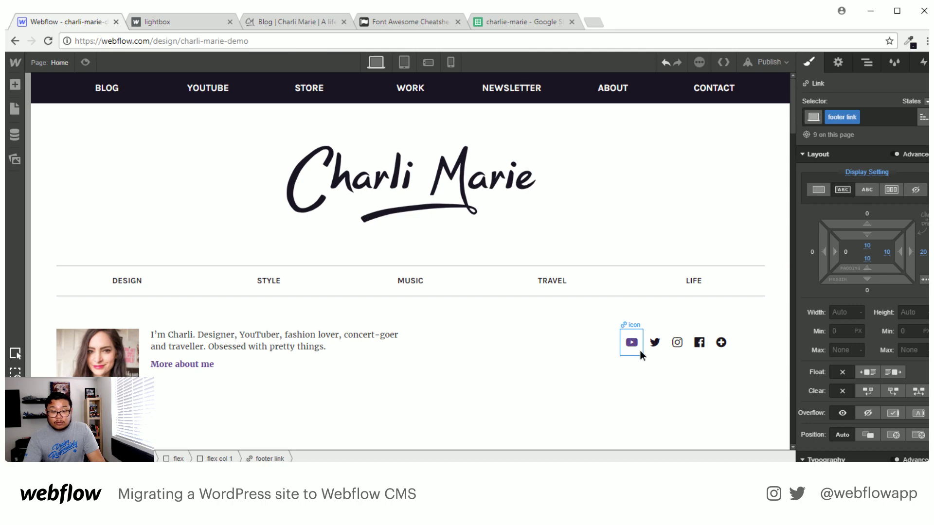
{"action": "left_click", "coordinate": [640, 350]}
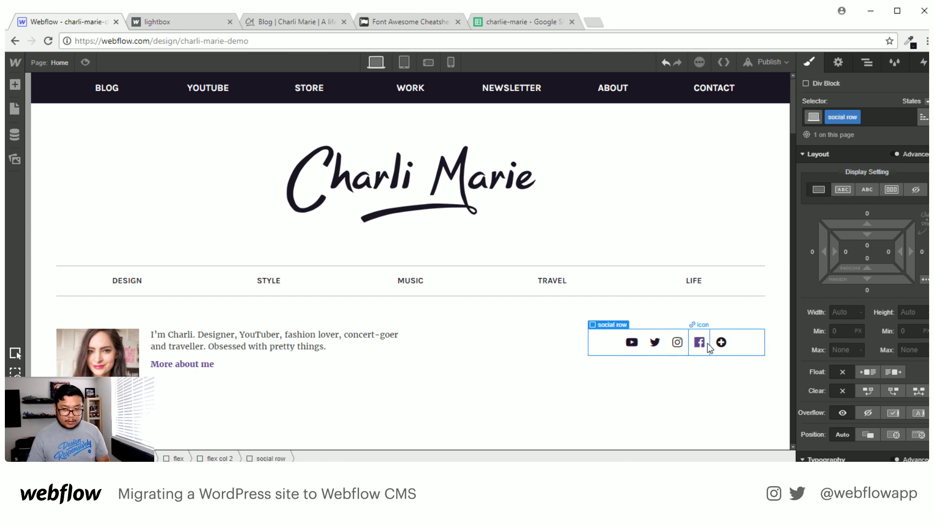
{"action": "scroll", "coordinate": [707, 343], "scroll_direction": "down", "scroll_amount": 20}
{"action": "left_click", "coordinate": [617, 393]}
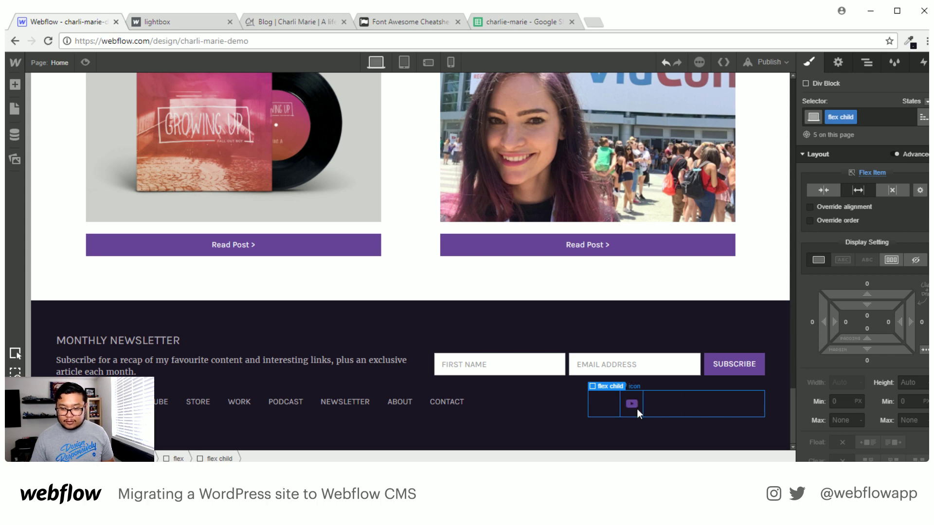
Add a combo class named silver to the YouTube icon in the footer's social row.
{"action": "left_click", "coordinate": [638, 410]}
{"action": "left_click", "coordinate": [871, 117]}
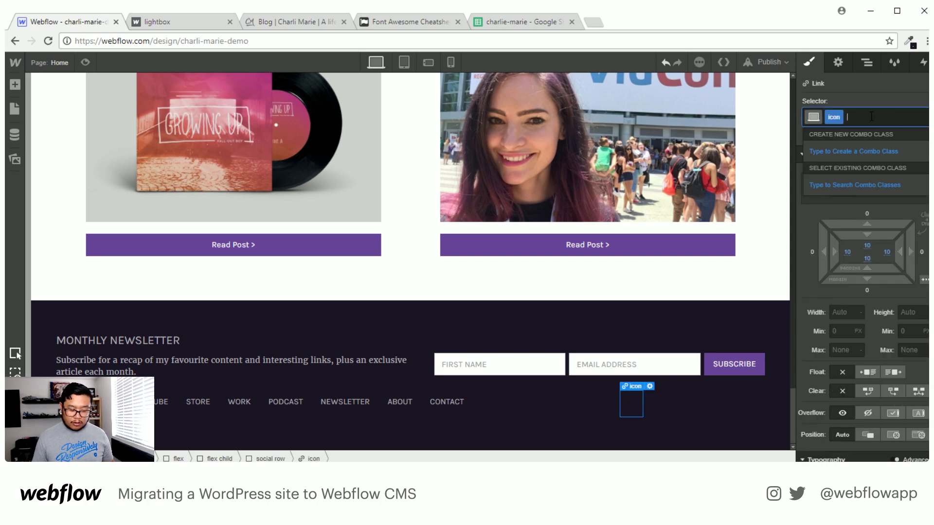
{"action": "type", "text": "silver"}
{"action": "key", "text": "Return"}
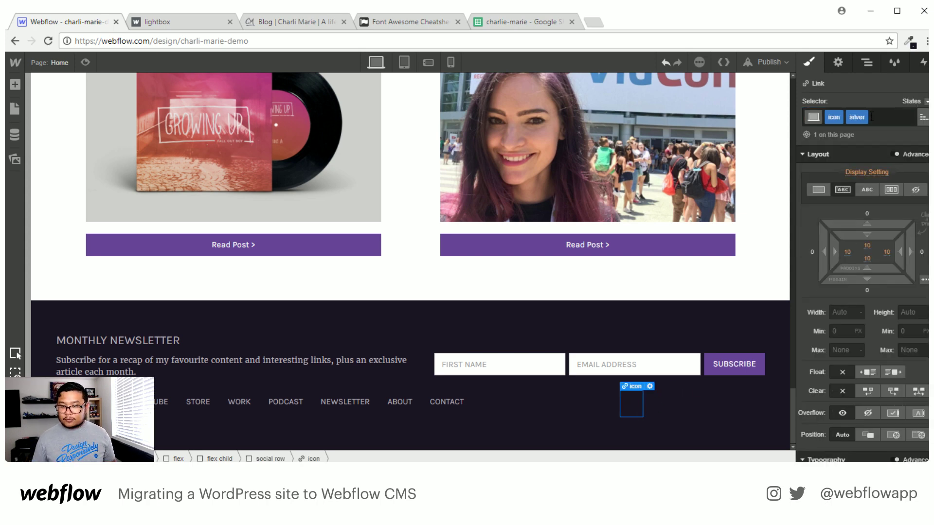
Set the text color of the footer YouTube icon's silver combo class to the Silver swatch.
{"action": "scroll", "coordinate": [876, 305], "scroll_direction": "down", "scroll_amount": 5}
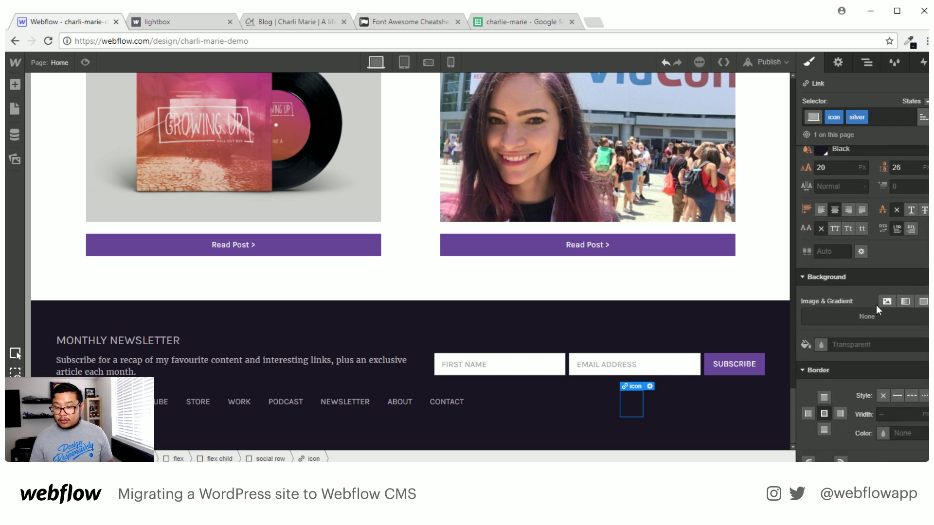
{"action": "scroll", "coordinate": [870, 276], "scroll_direction": "up", "scroll_amount": 1}
{"action": "left_click", "coordinate": [820, 285]}
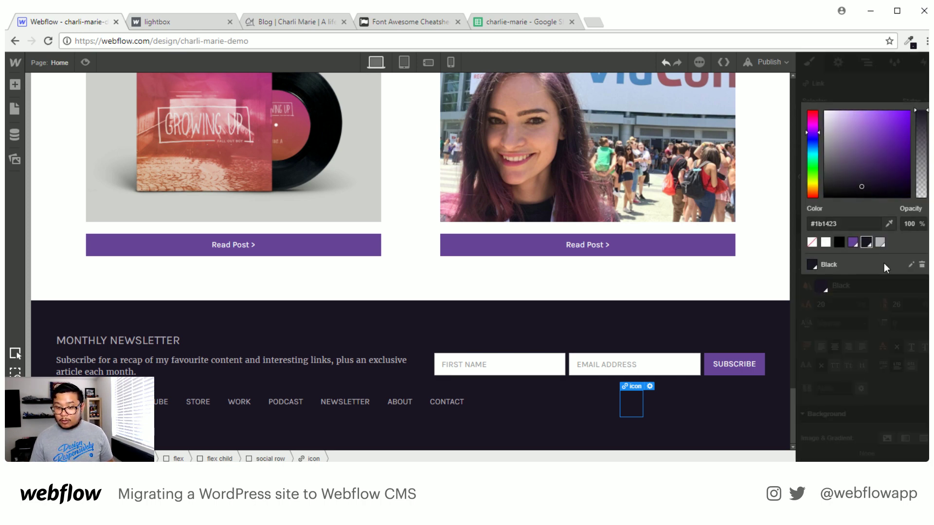
{"action": "left_click", "coordinate": [881, 242]}
{"action": "left_click", "coordinate": [883, 89]}
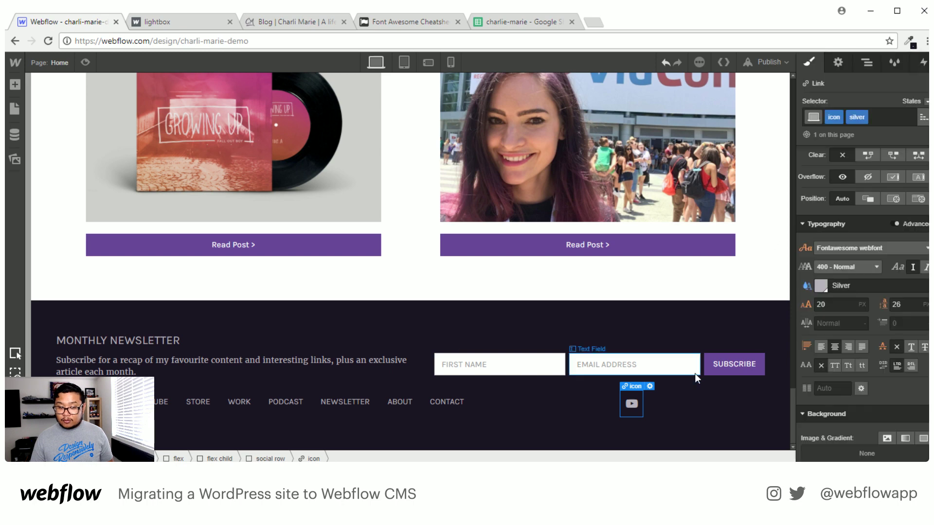
Set the hover state text color of the footer YouTube icon's silver combo class to the purple swatch.
{"action": "left_click", "coordinate": [620, 411]}
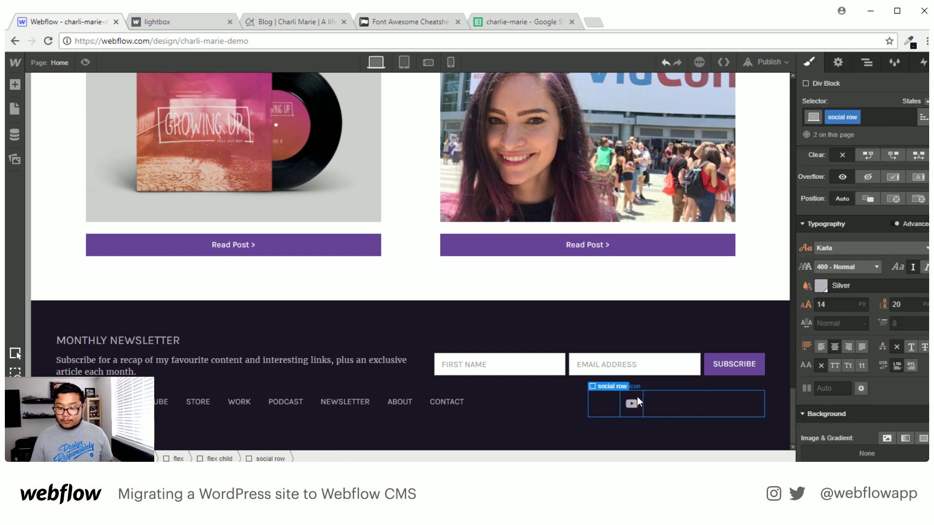
{"action": "left_click", "coordinate": [632, 410]}
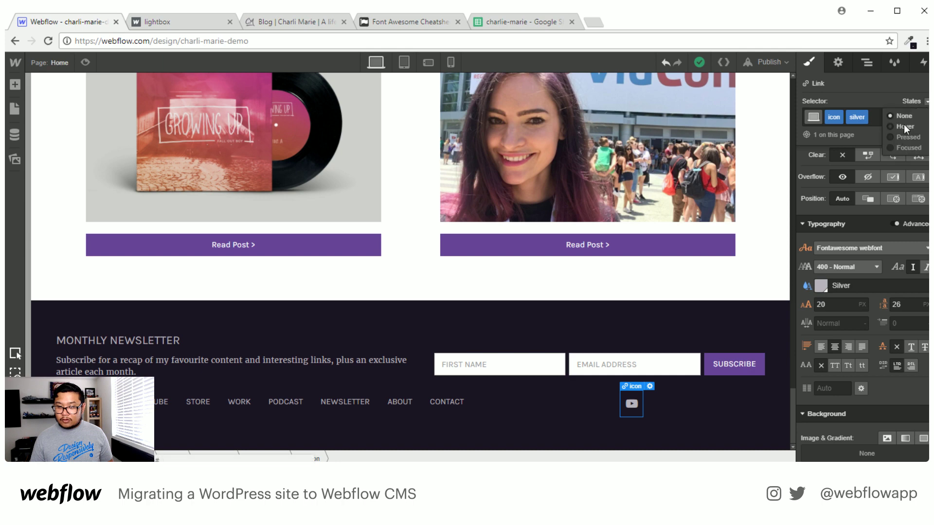
{"action": "left_click", "coordinate": [904, 126]}
{"action": "scroll", "coordinate": [873, 363], "scroll_direction": "down", "scroll_amount": 3}
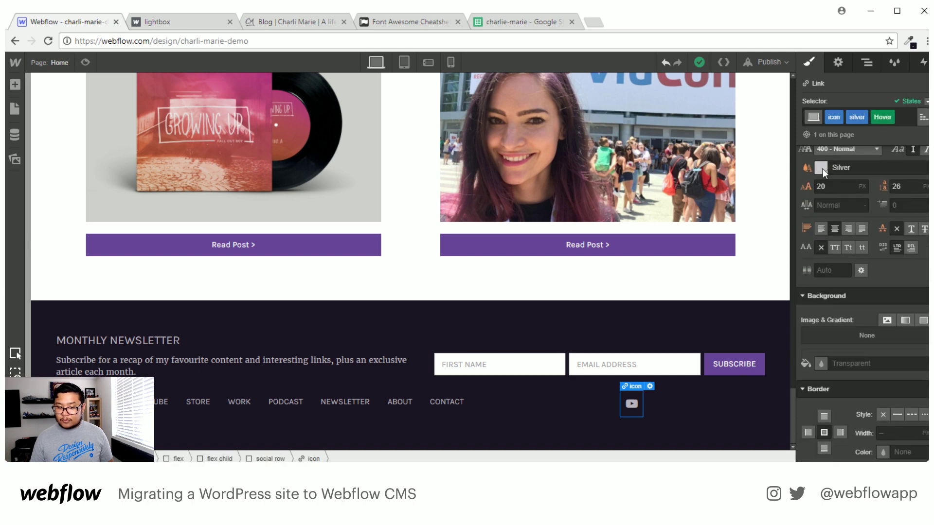
{"action": "left_click", "coordinate": [821, 168]}
{"action": "left_click", "coordinate": [851, 154]}
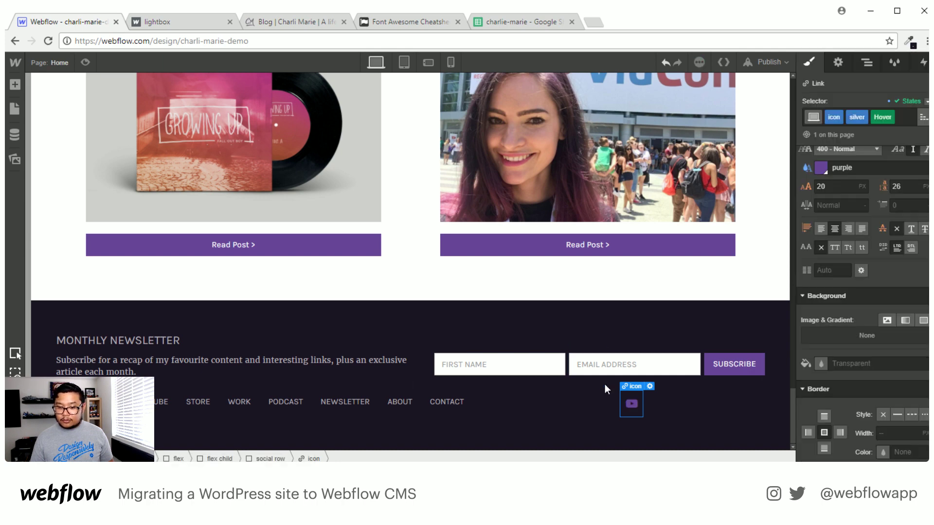
{"action": "left_click", "coordinate": [557, 413]}
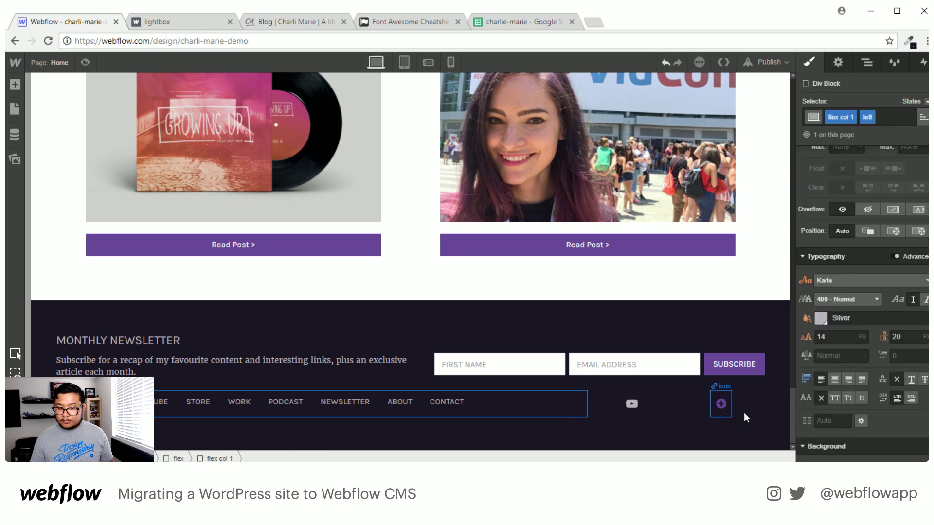
Apply the silver combo class to the Twitter and Instagram icons in the footer's social row.
{"action": "left_click", "coordinate": [653, 405]}
{"action": "left_click", "coordinate": [888, 116]}
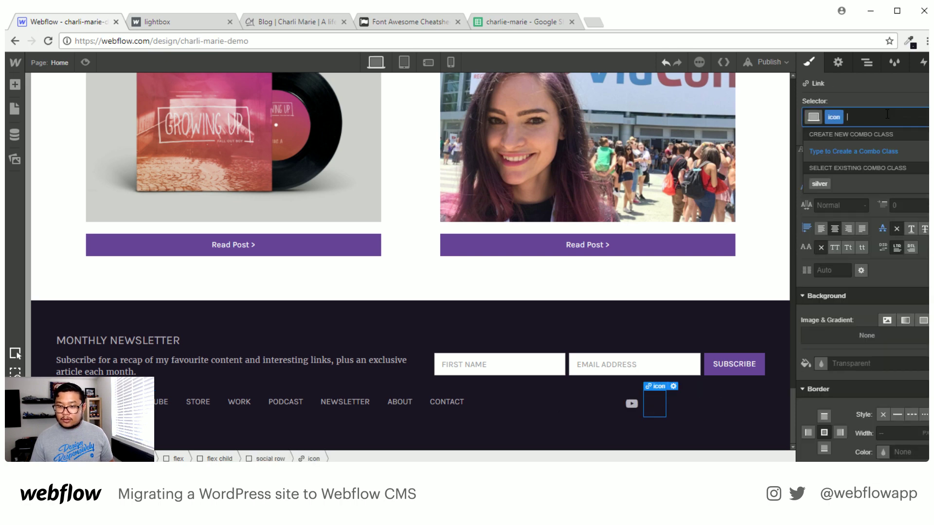
{"action": "type", "text": "silver"}
{"action": "key", "text": "Return"}
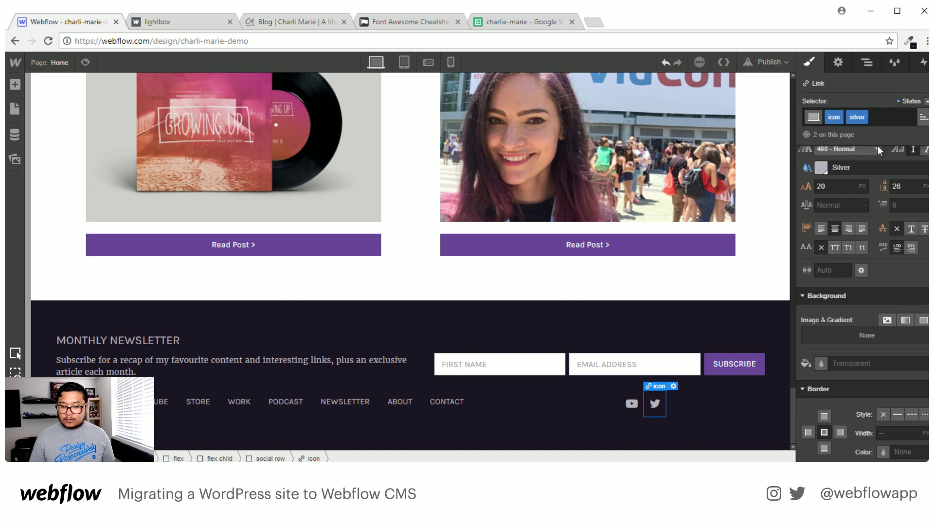
{"action": "key", "text": "ctrl+v"}
{"action": "left_click", "coordinate": [873, 115]}
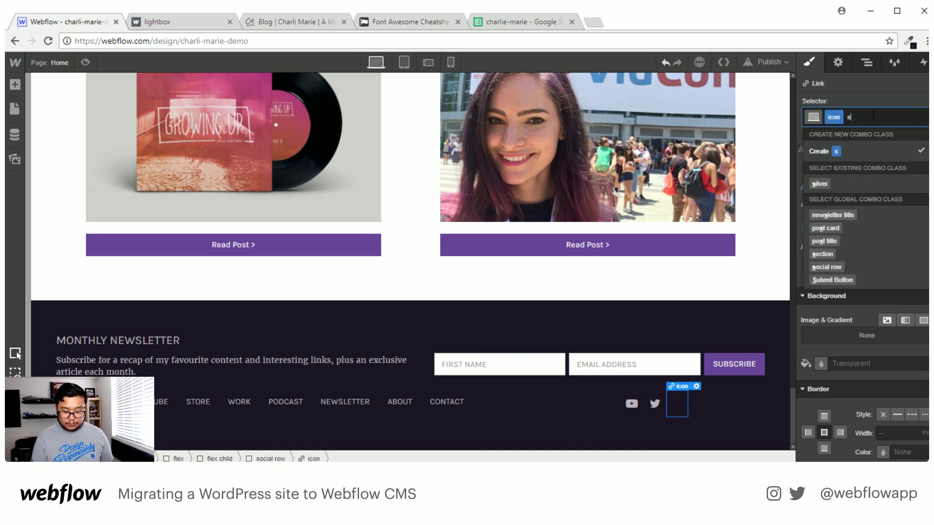
{"action": "type", "text": "silver"}
{"action": "key", "text": "Return"}
Apply the existing silver combo class to the footer's Facebook icon and the plus icon beside it.
{"action": "key", "text": "ctrl+v"}
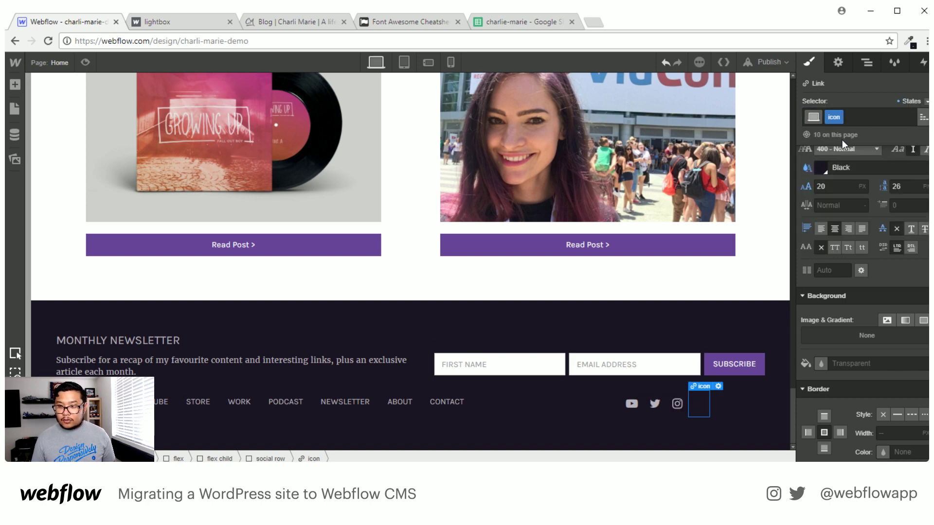
{"action": "left_click", "coordinate": [879, 117]}
{"action": "type", "text": "silv"}
{"action": "key", "text": "Down"}
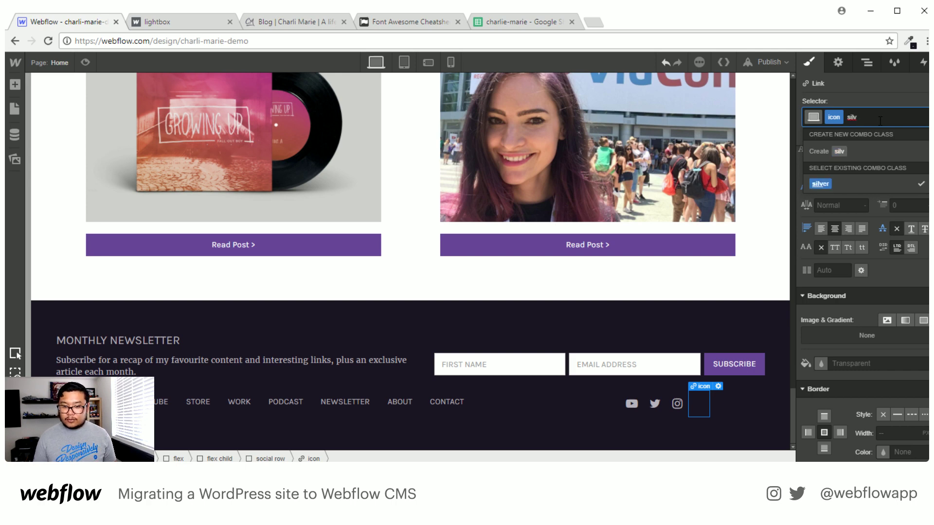
{"action": "key", "text": "Return"}
{"action": "key", "text": "ctrl+v"}
{"action": "left_click", "coordinate": [864, 121]}
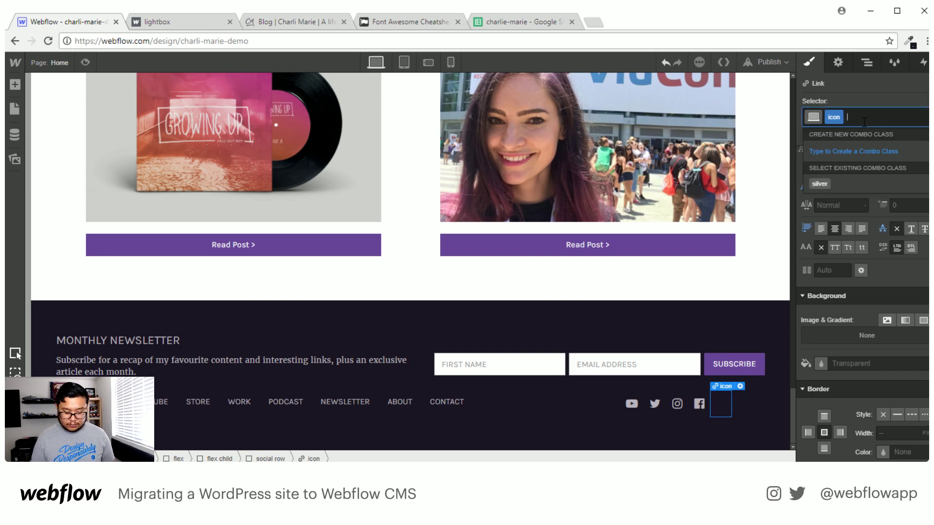
{"action": "type", "text": "silver"}
{"action": "key", "text": "Return"}
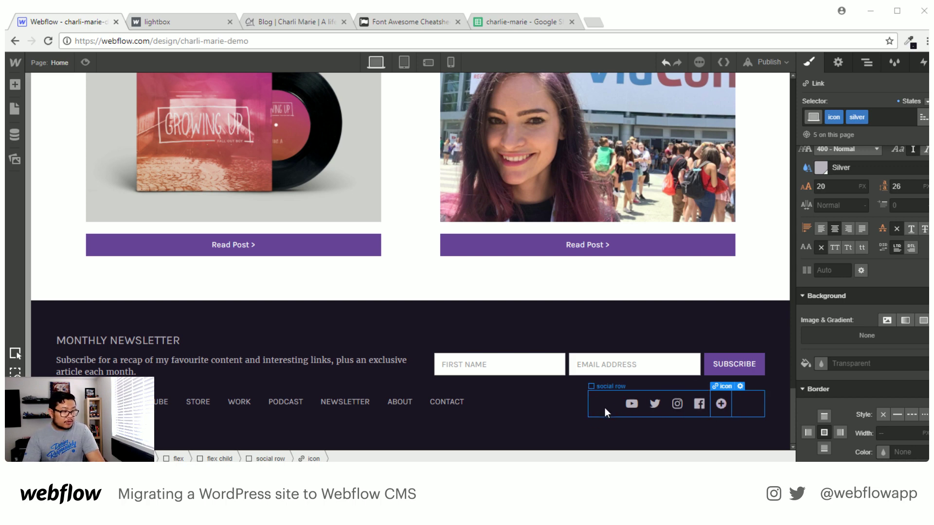
Select the footer section and display it in the page's element hierarchy.
{"action": "left_click", "coordinate": [562, 424]}
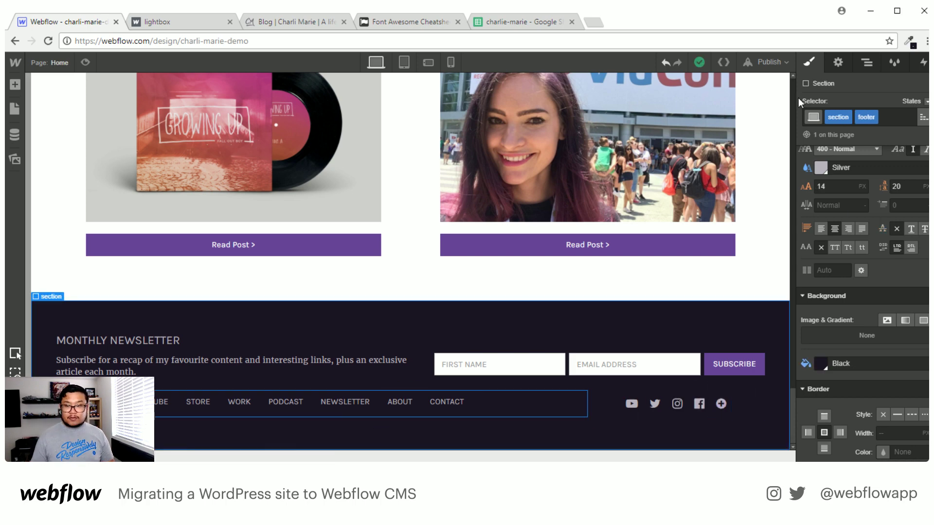
{"action": "left_click", "coordinate": [866, 63]}
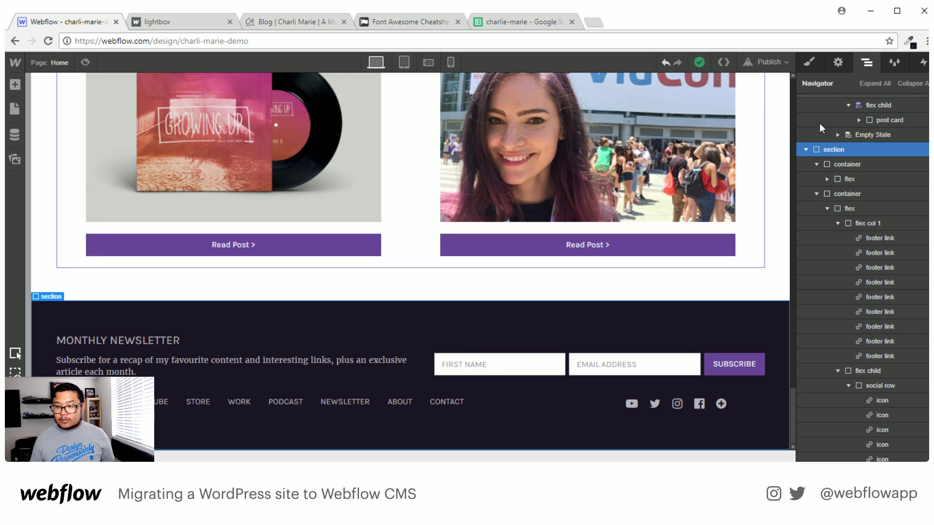
Add a text block to the footer's second container, directly below the flex row of links and social icons.
{"action": "left_click", "coordinate": [817, 193]}
{"action": "left_click", "coordinate": [818, 165]}
{"action": "left_click", "coordinate": [816, 179]}
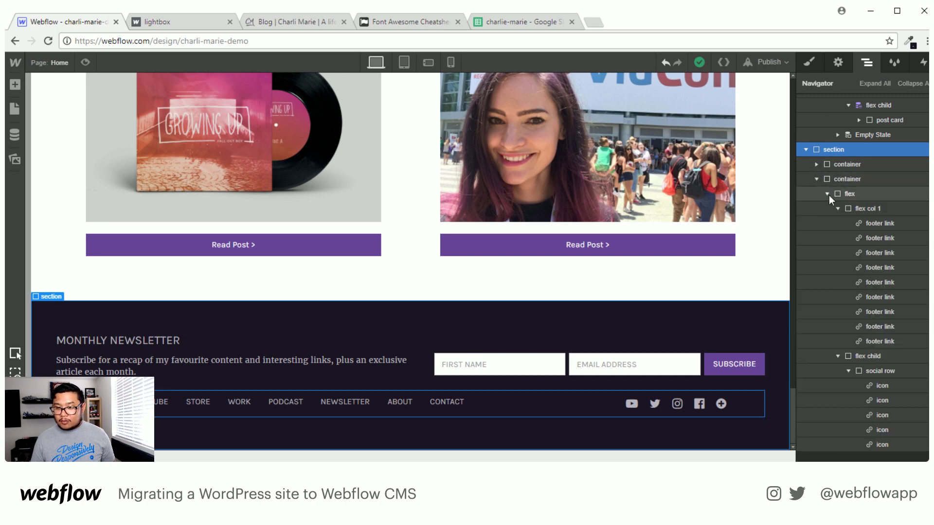
{"action": "left_click", "coordinate": [827, 193]}
{"action": "left_click", "coordinate": [850, 194]}
{"action": "key", "text": "a"}
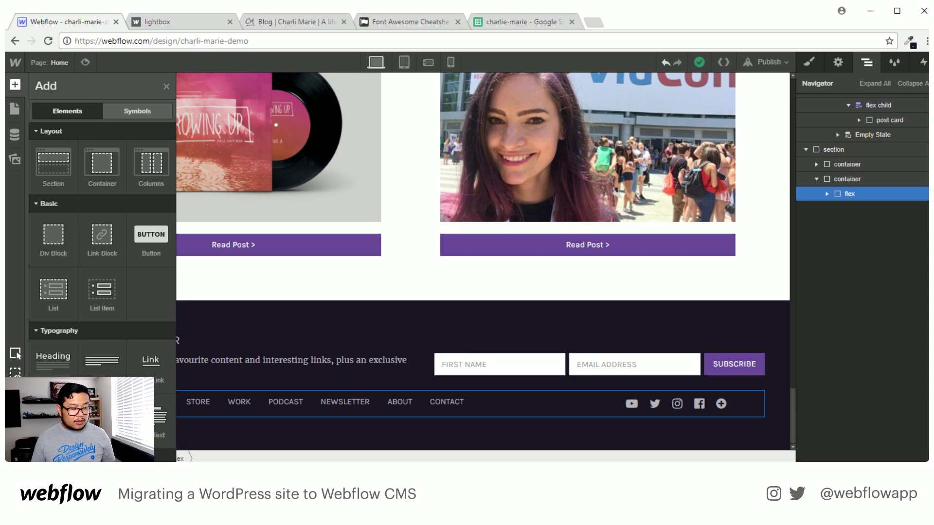
{"action": "left_click_drag", "start_coordinate": [161, 424], "coordinate": [859, 389]}
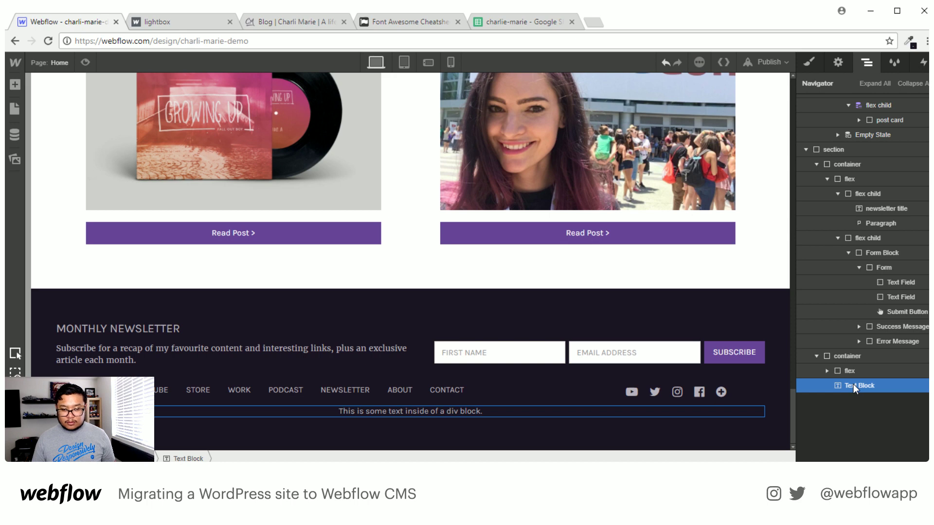
Create the class "footer text" on the new footer text block.
{"action": "left_click", "coordinate": [809, 64]}
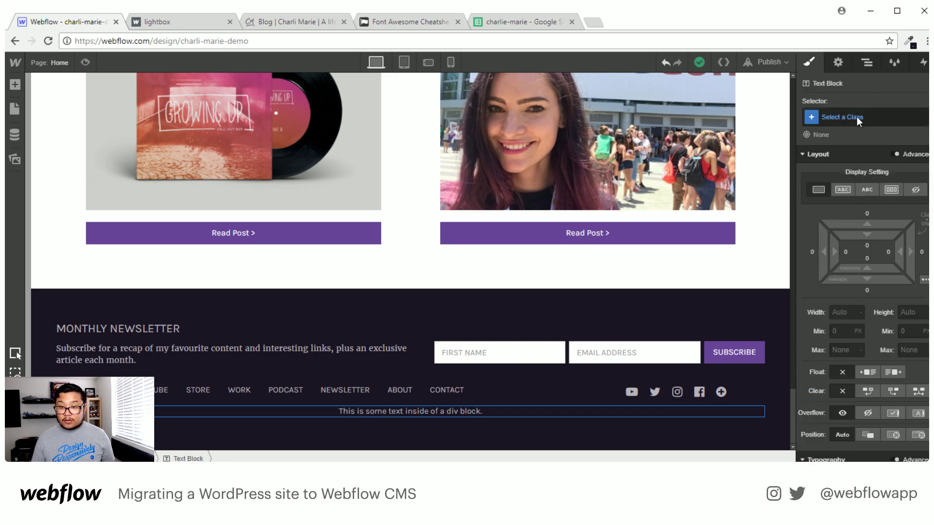
{"action": "left_click", "coordinate": [853, 117]}
{"action": "type", "text": "footer text"}
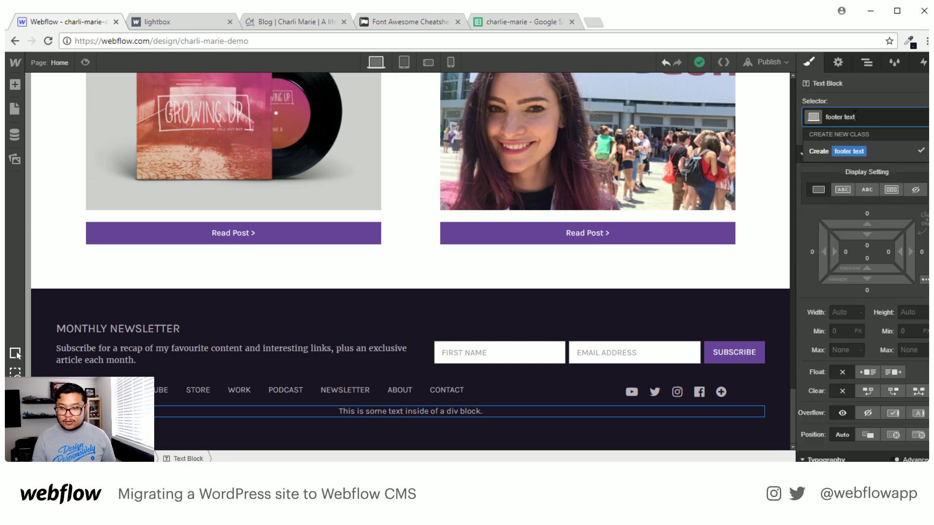
{"action": "key", "text": "Return"}
Left-align the footer text and set its top margin to 20.
{"action": "scroll", "coordinate": [846, 341], "scroll_direction": "down", "scroll_amount": 4}
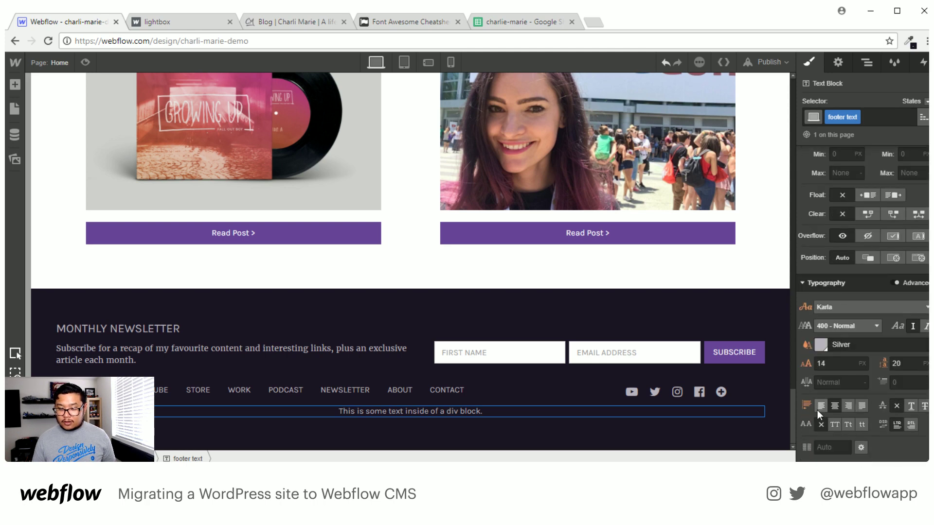
{"action": "scroll", "coordinate": [846, 340], "scroll_direction": "up", "scroll_amount": 4}
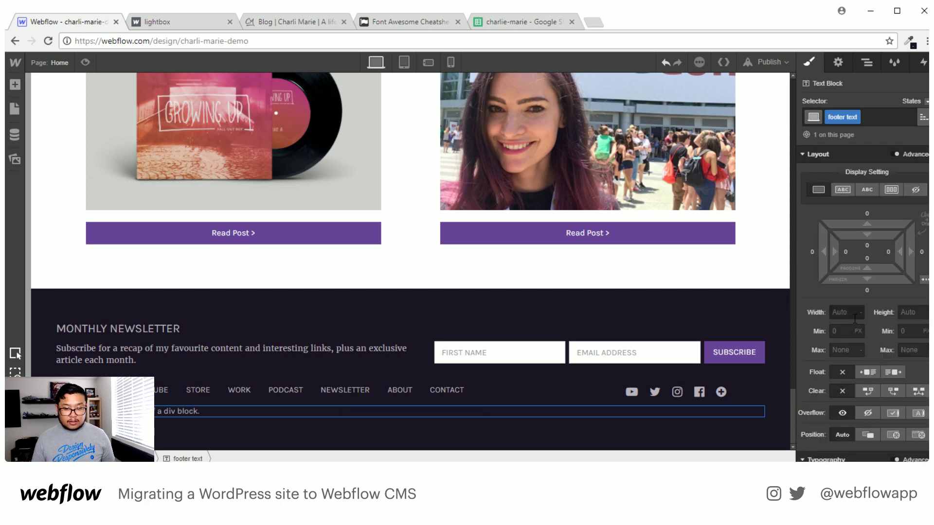
{"action": "left_click_drag", "start_coordinate": [867, 224], "coordinate": [868, 193]}
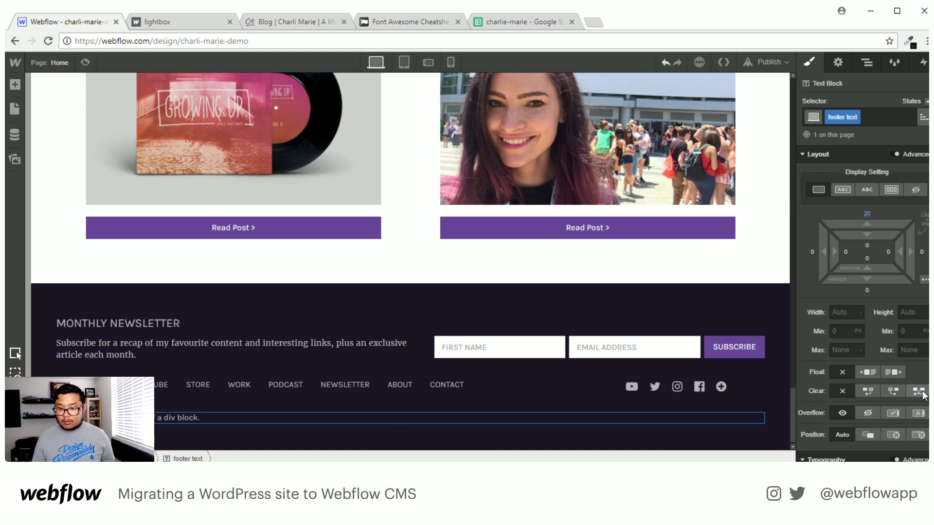
Make the footer text italic and set its font to Merriweather.
{"action": "scroll", "coordinate": [923, 395], "scroll_direction": "down", "scroll_amount": 5}
{"action": "left_click", "coordinate": [926, 267]}
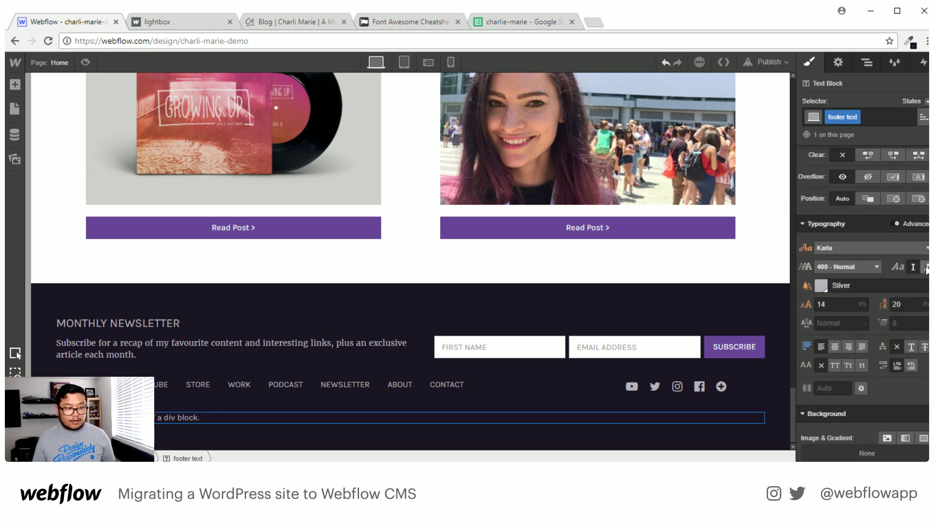
{"action": "left_click", "coordinate": [830, 250]}
{"action": "scroll", "coordinate": [865, 337], "scroll_direction": "down", "scroll_amount": 2}
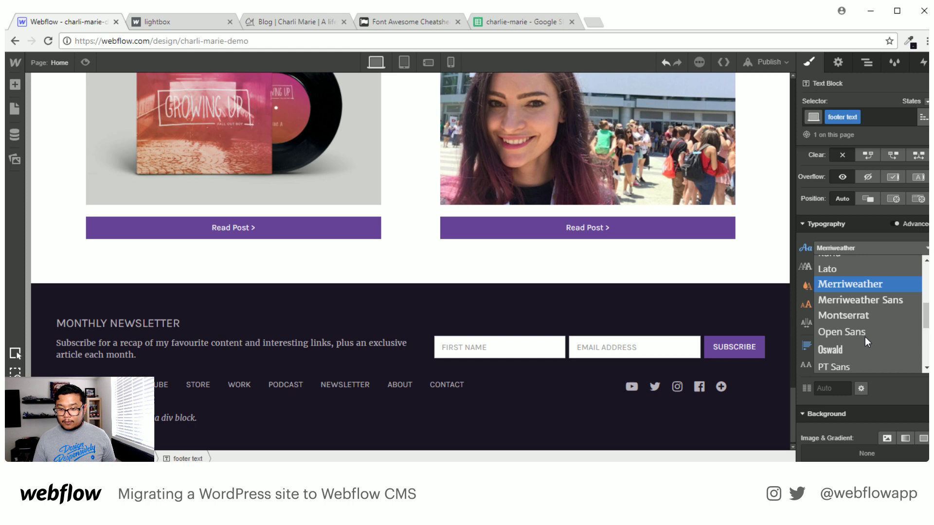
{"action": "left_click", "coordinate": [863, 284]}
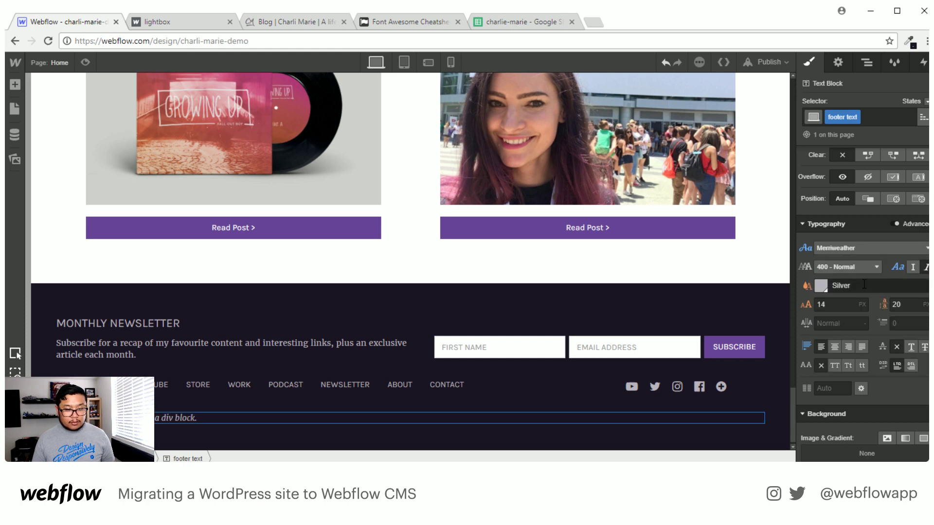
Set the footer text's font size to 12 px and its line height to 18 px.
{"action": "left_click", "coordinate": [838, 306]}
{"action": "key", "text": "Down"}
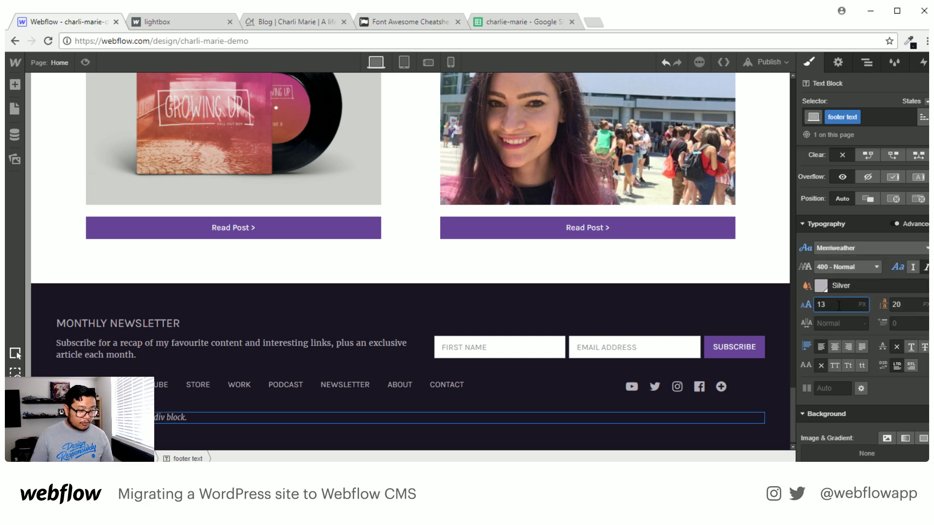
{"action": "key", "text": "Down"}
{"action": "key", "text": "Tab"}
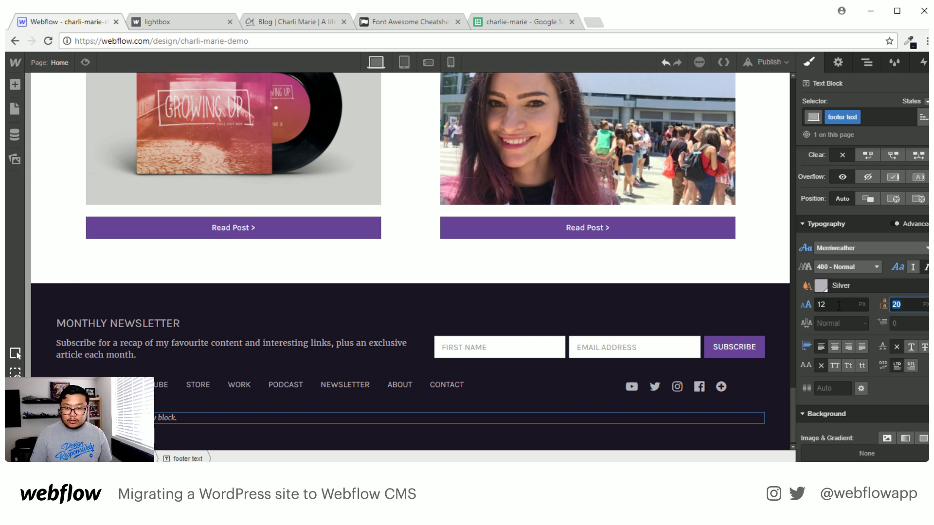
{"action": "key", "text": "Down"}
{"action": "key", "text": "Down"}
Copy the copyright line from the live blog's footer and replace the footer text block's placeholder with it.
{"action": "left_click", "coordinate": [272, 24]}
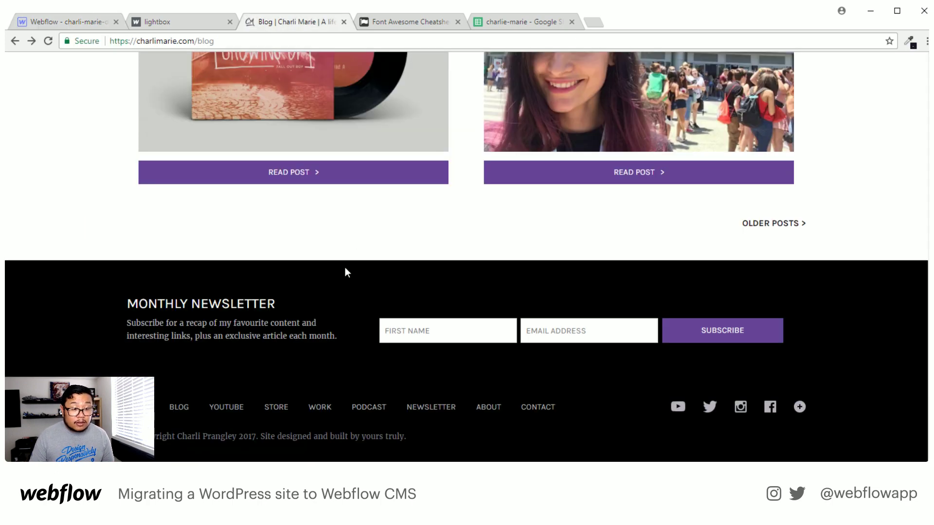
{"action": "triple_click", "coordinate": [261, 437]}
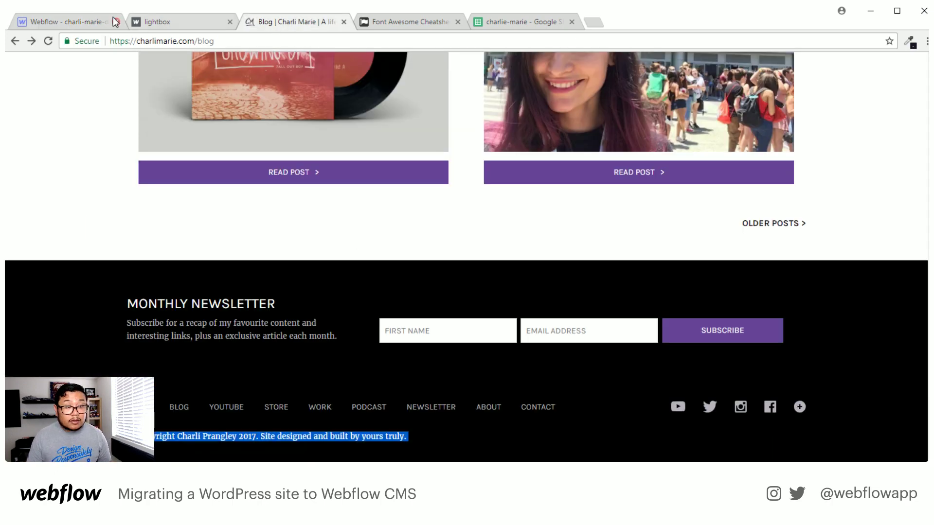
{"action": "key", "text": "ctrl+1"}
{"action": "key", "text": "ctrl+a"}
{"action": "key", "text": "ctrl+v"}
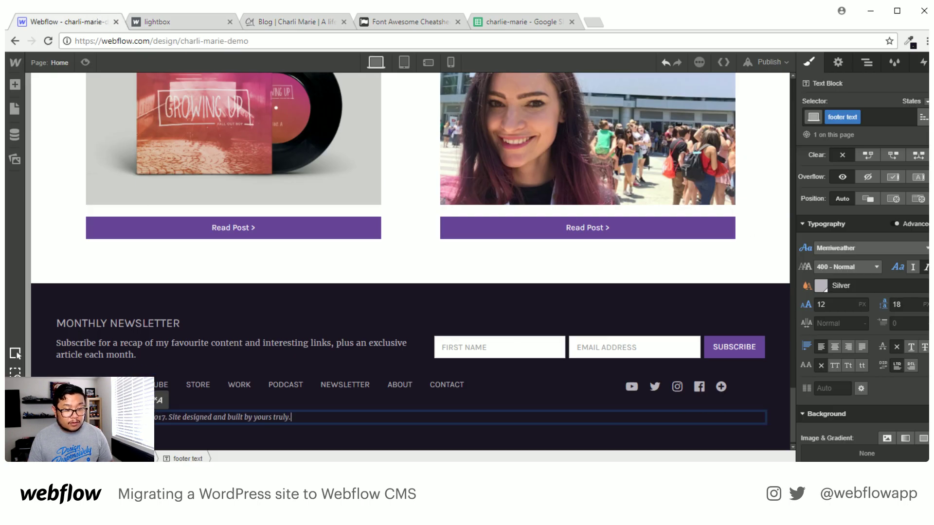
{"action": "left_click", "coordinate": [211, 427]}
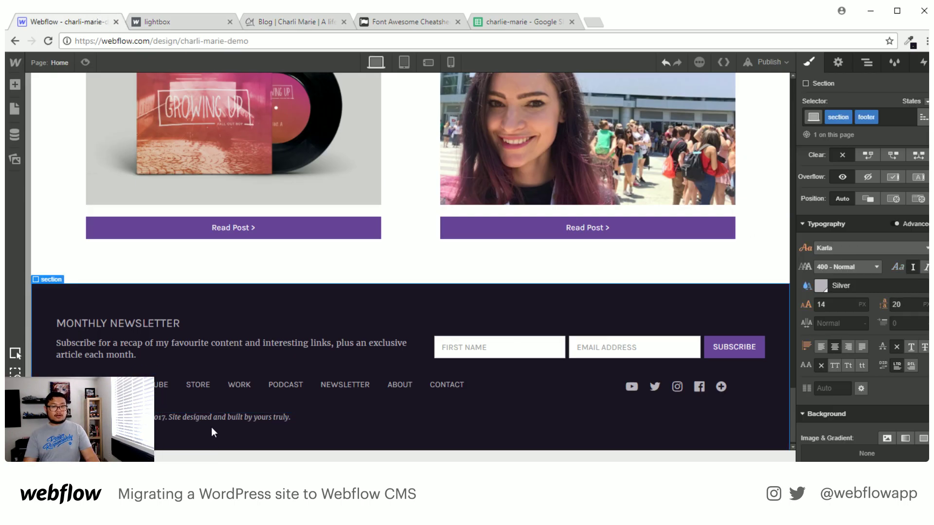
Return to the page header and publish the site.
{"action": "scroll", "coordinate": [238, 356], "scroll_direction": "up", "scroll_amount": 10}
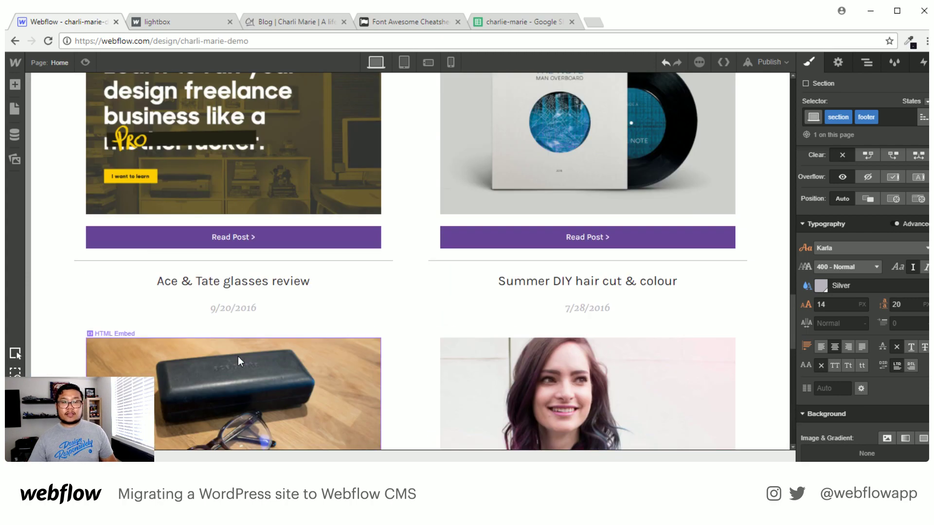
{"action": "scroll", "coordinate": [238, 357], "scroll_direction": "up", "scroll_amount": 15}
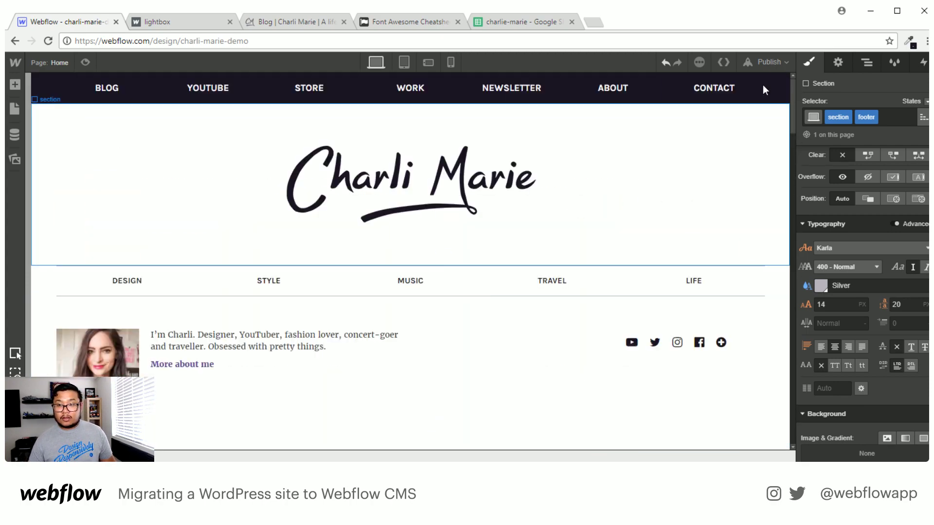
{"action": "left_click", "coordinate": [768, 62]}
{"action": "left_click", "coordinate": [690, 176]}
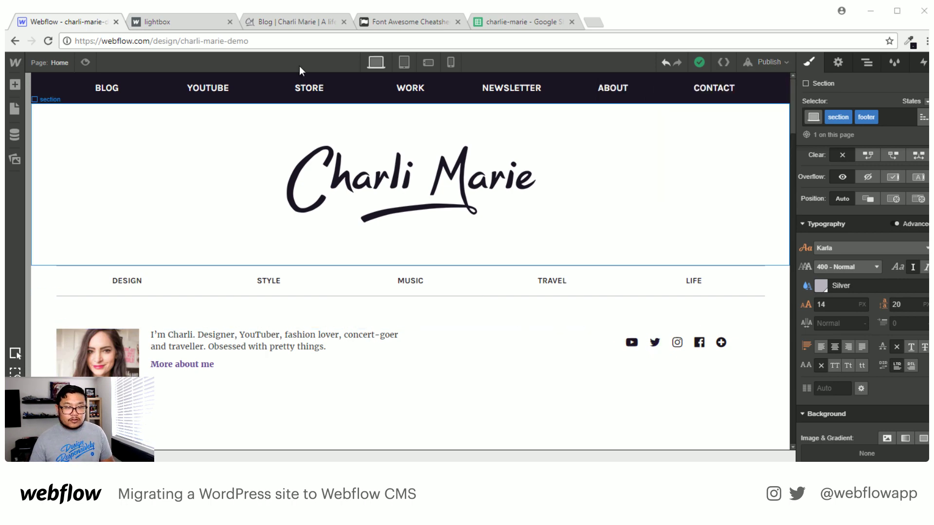
Switch the canvas to the tablet view and set the navbar menu button's colour to the Silver swatch.
{"action": "left_click", "coordinate": [409, 63]}
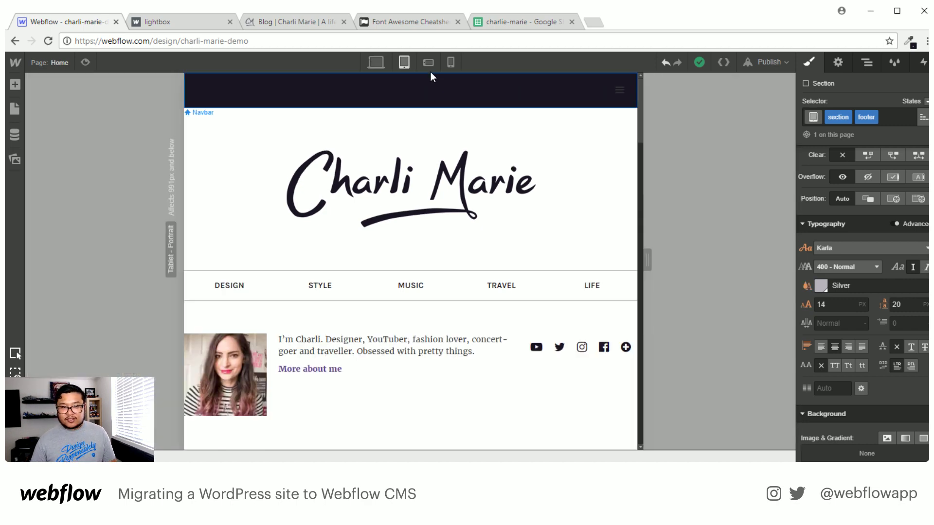
{"action": "left_click", "coordinate": [376, 63]}
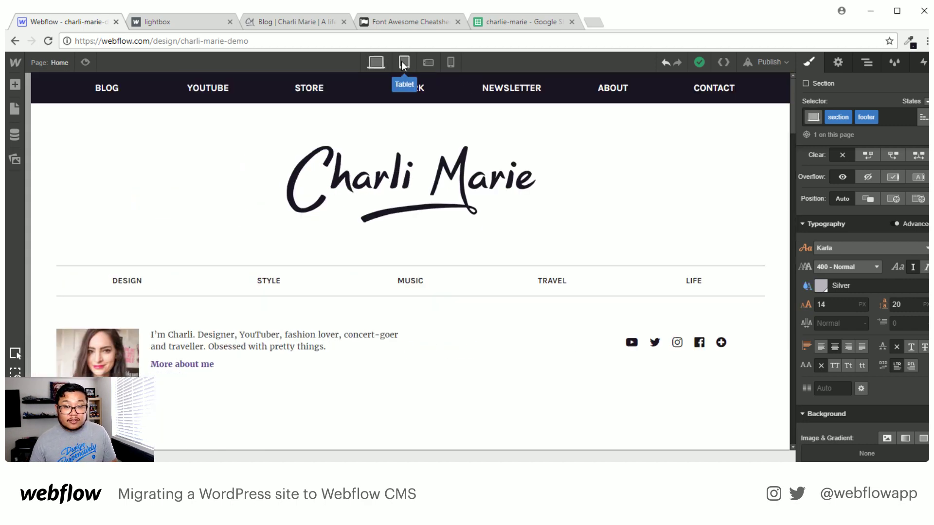
{"action": "left_click", "coordinate": [404, 64]}
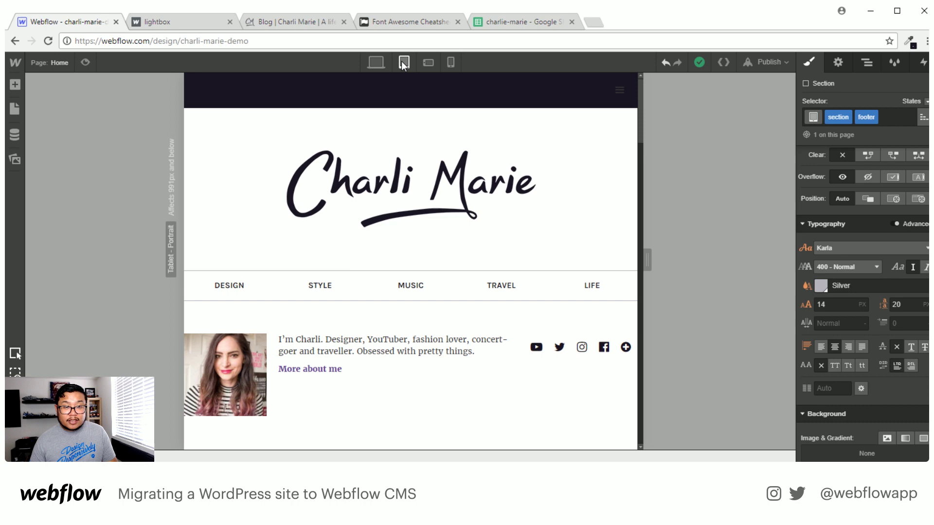
{"action": "left_click", "coordinate": [623, 98]}
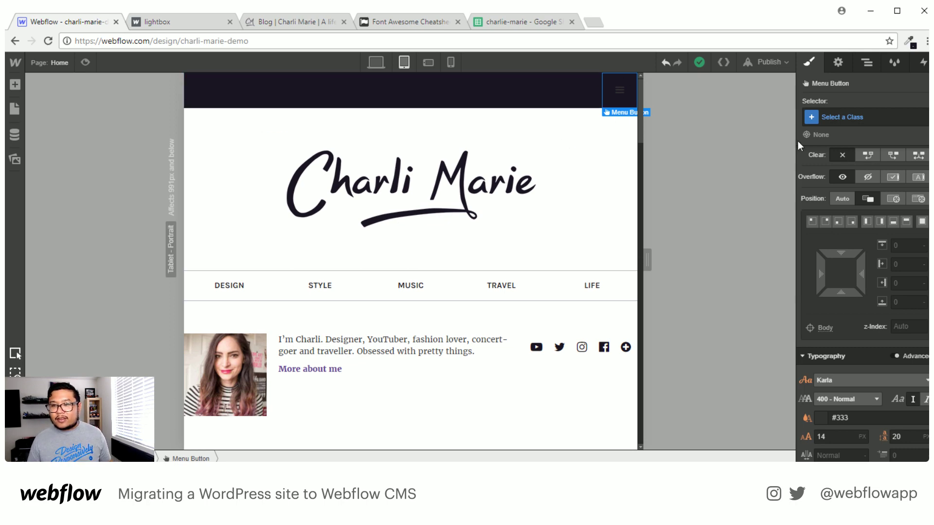
{"action": "scroll", "coordinate": [875, 313], "scroll_direction": "down", "scroll_amount": 3}
{"action": "left_click", "coordinate": [840, 299]}
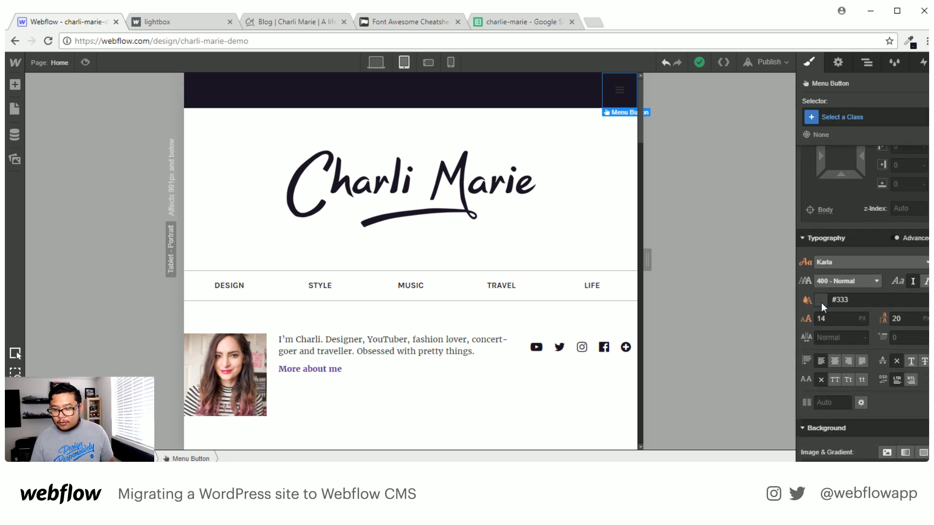
{"action": "left_click", "coordinate": [821, 300]}
{"action": "left_click", "coordinate": [881, 256]}
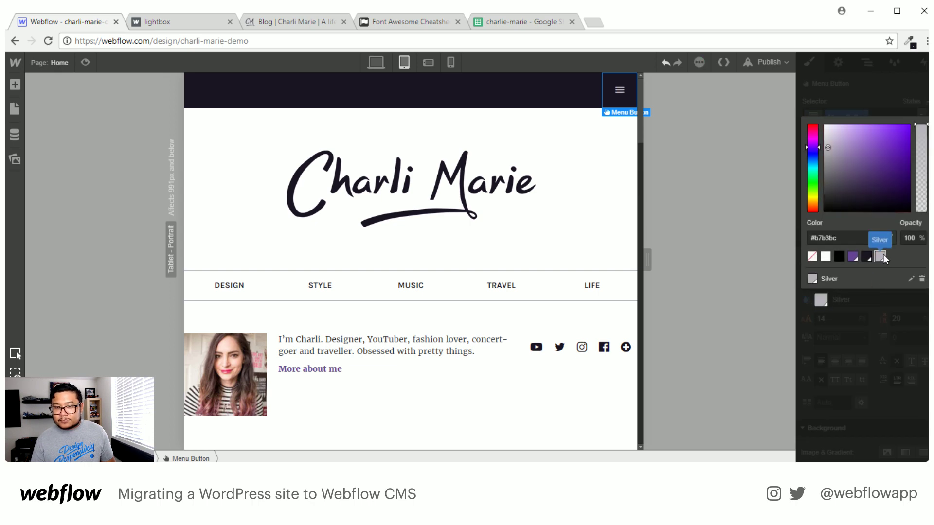
{"action": "left_click", "coordinate": [886, 90]}
Open the navbar's dropdown menu on the canvas and set the Menu Button's background colour to transparent.
{"action": "left_click", "coordinate": [837, 65]}
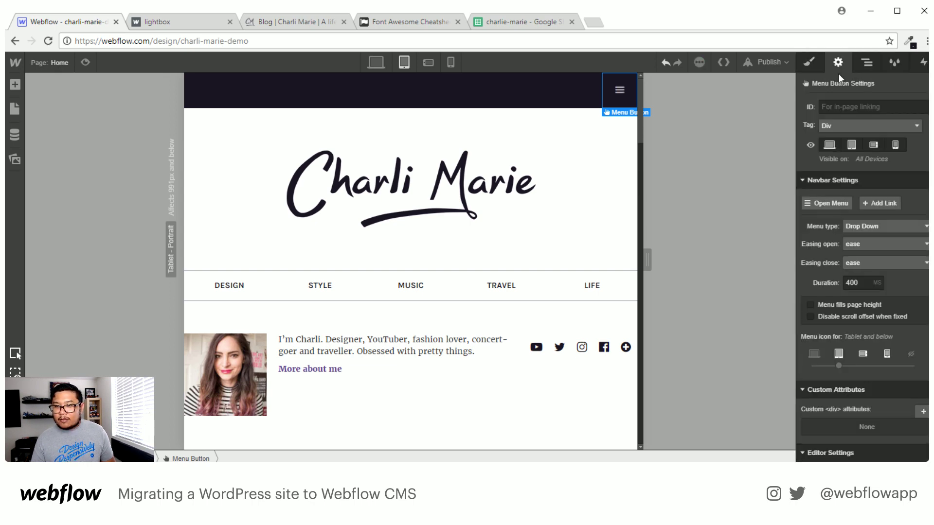
{"action": "left_click", "coordinate": [834, 211]}
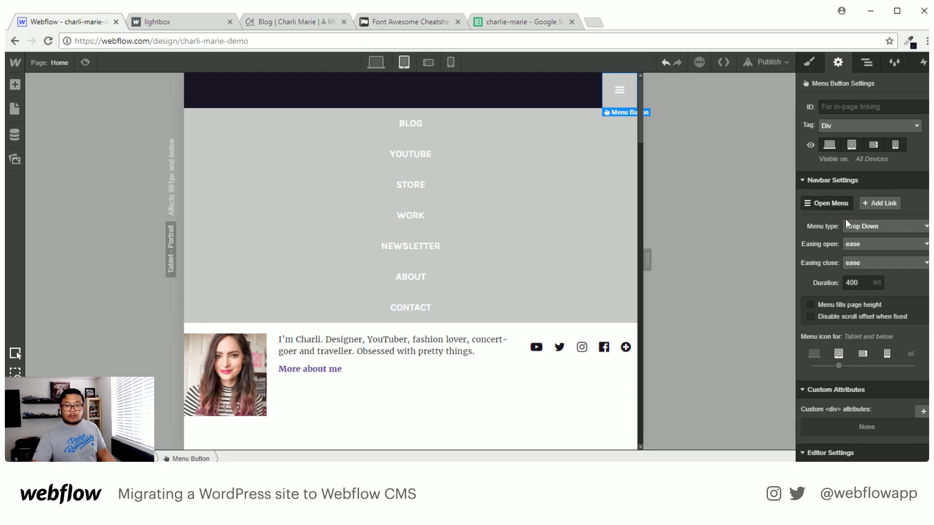
{"action": "left_click", "coordinate": [817, 64]}
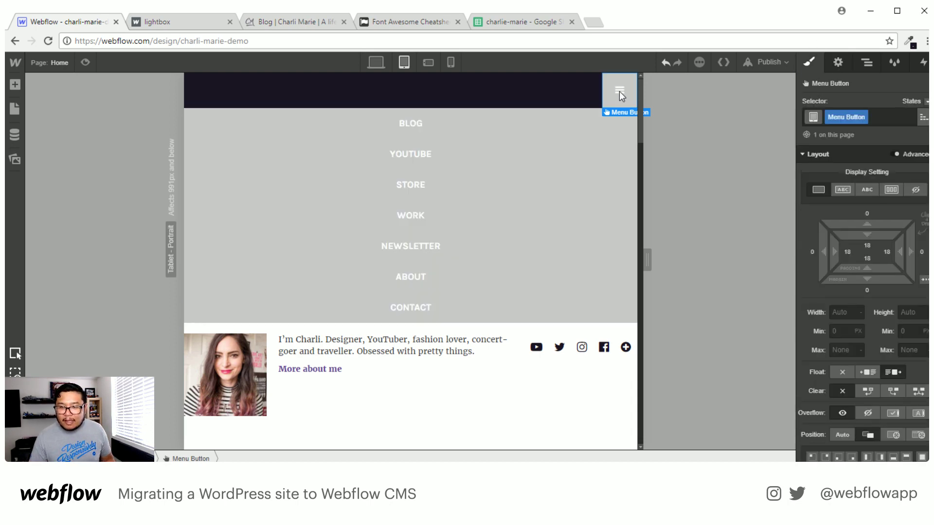
{"action": "scroll", "coordinate": [886, 318], "scroll_direction": "down", "scroll_amount": 6}
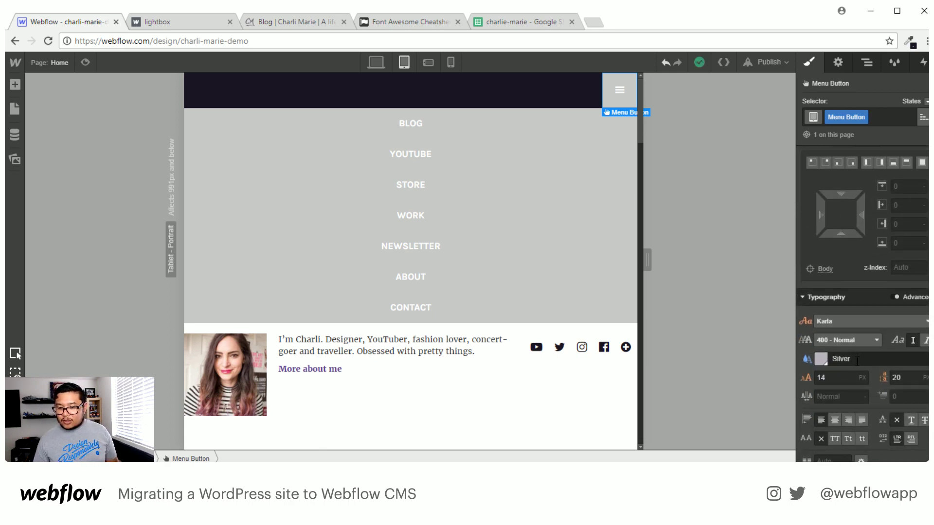
{"action": "scroll", "coordinate": [857, 361], "scroll_direction": "down", "scroll_amount": 4}
{"action": "left_click", "coordinate": [822, 377]}
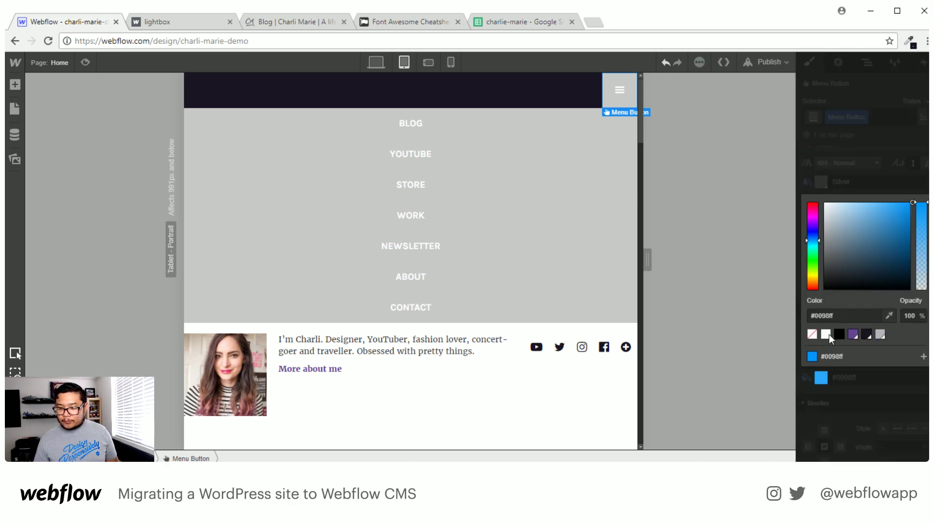
{"action": "left_click", "coordinate": [812, 334]}
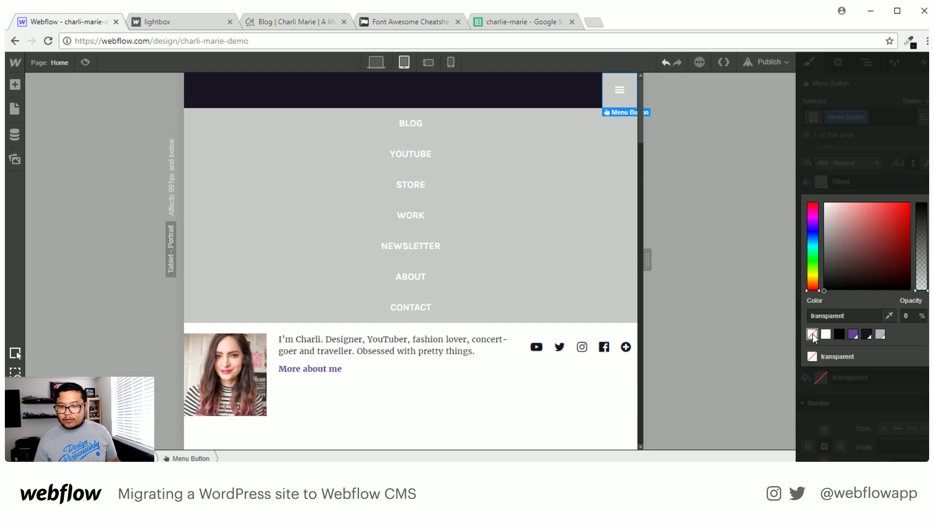
{"action": "left_click", "coordinate": [875, 151]}
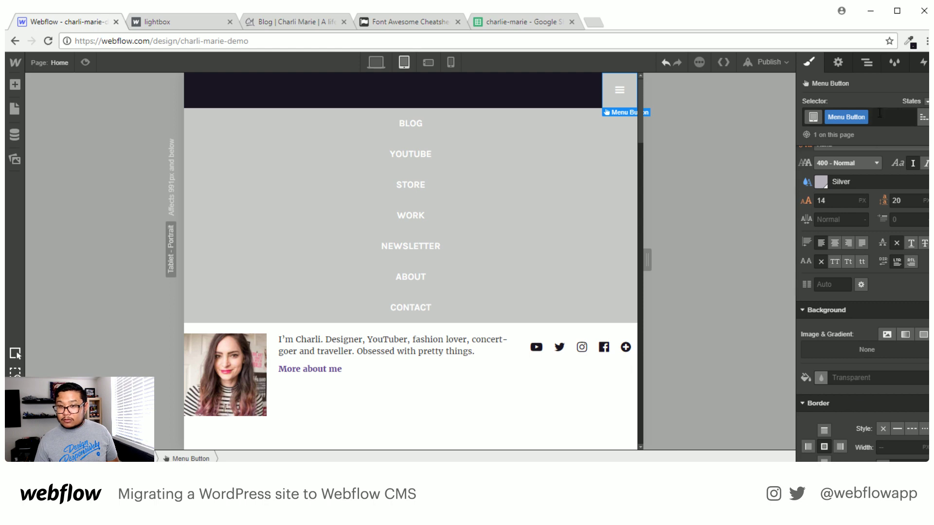
Set the background colour of the Menu Button's Open state to transparent.
{"action": "left_click", "coordinate": [868, 63]}
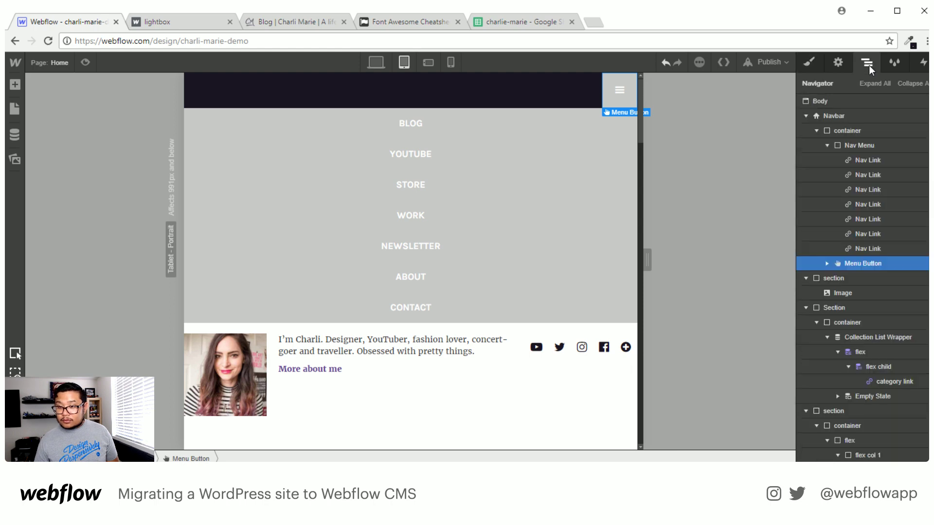
{"action": "left_click", "coordinate": [827, 263]}
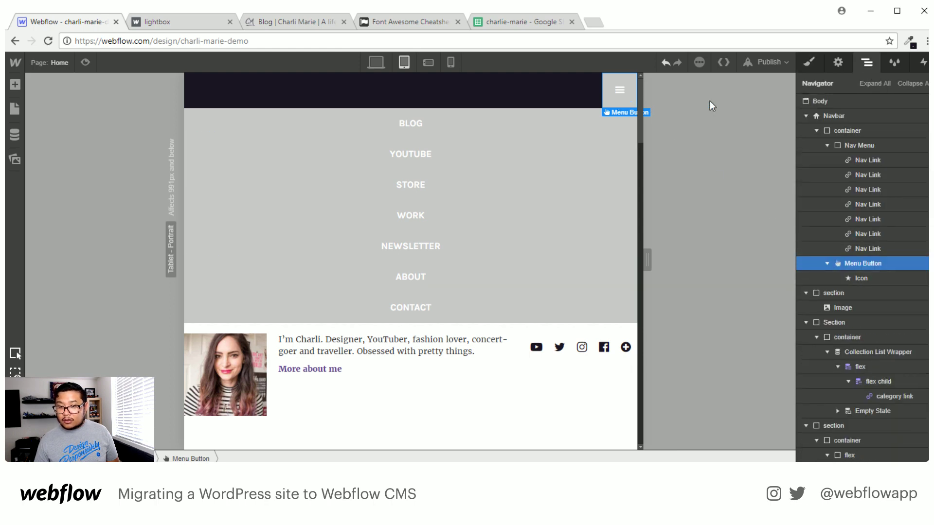
{"action": "left_click", "coordinate": [809, 63]}
{"action": "scroll", "coordinate": [845, 317], "scroll_direction": "down", "scroll_amount": 8}
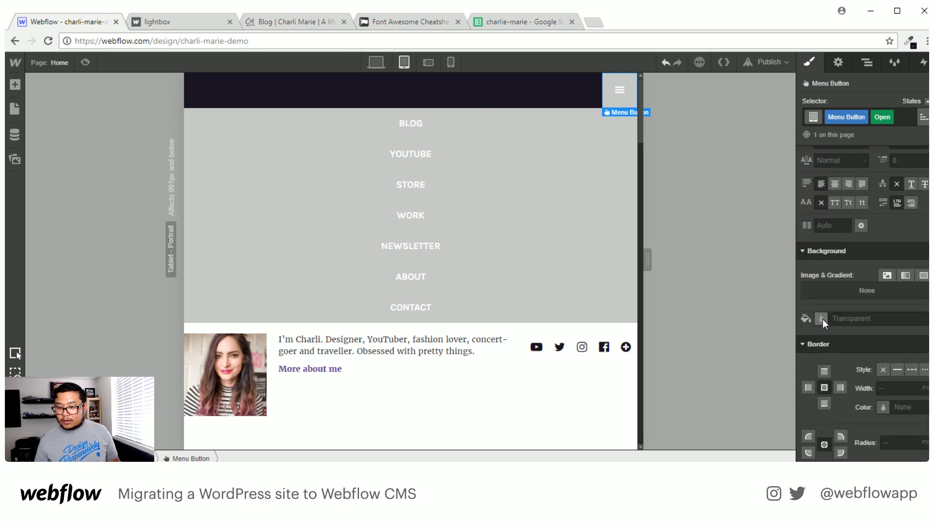
{"action": "left_click", "coordinate": [822, 319]}
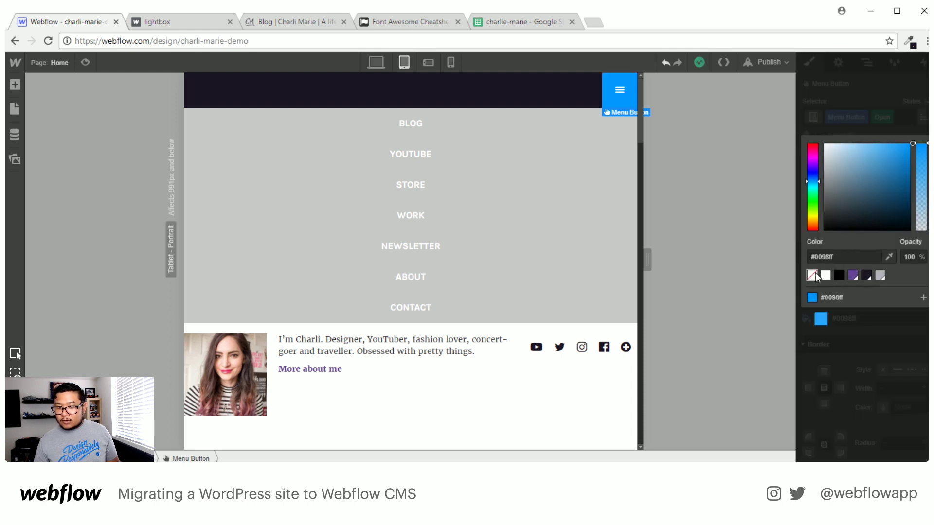
{"action": "left_click", "coordinate": [812, 275]}
{"action": "left_click", "coordinate": [883, 343]}
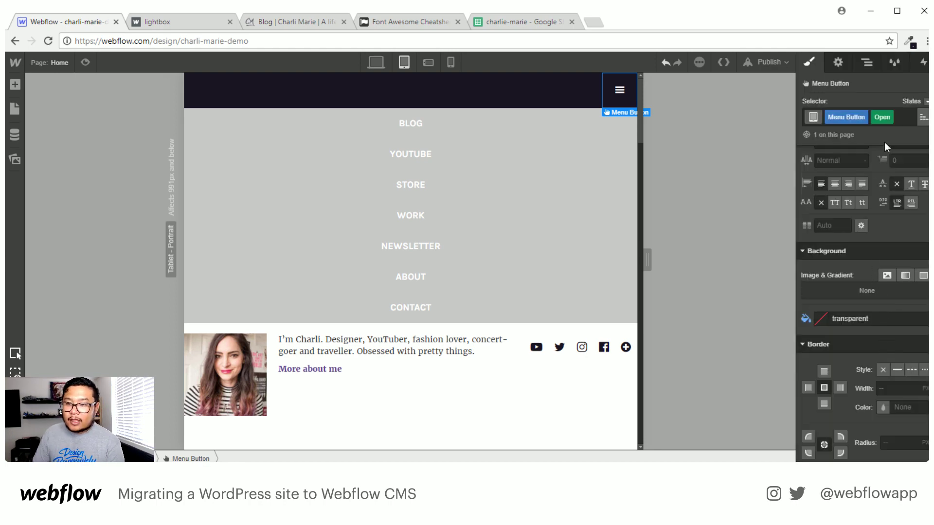
Set the text colour of the Menu Button's Open state to white.
{"action": "left_click", "coordinate": [619, 91]}
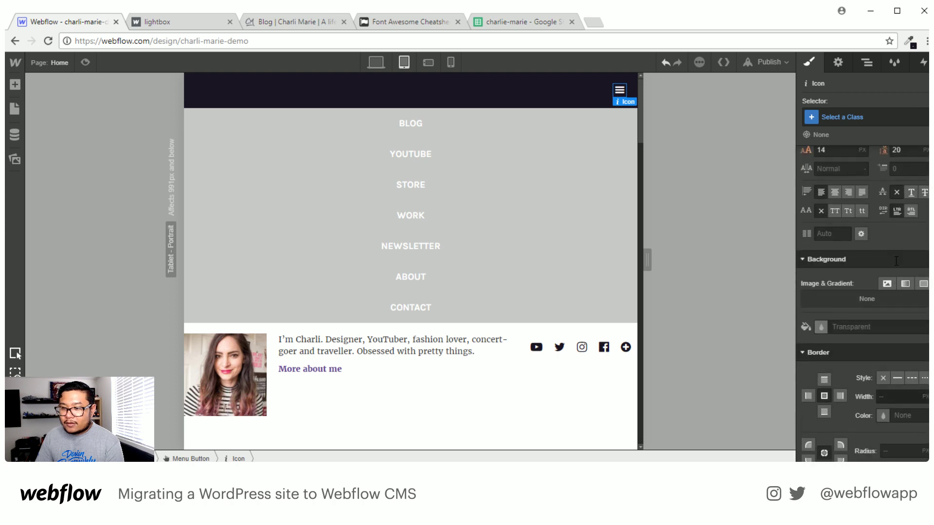
{"action": "left_click", "coordinate": [630, 84]}
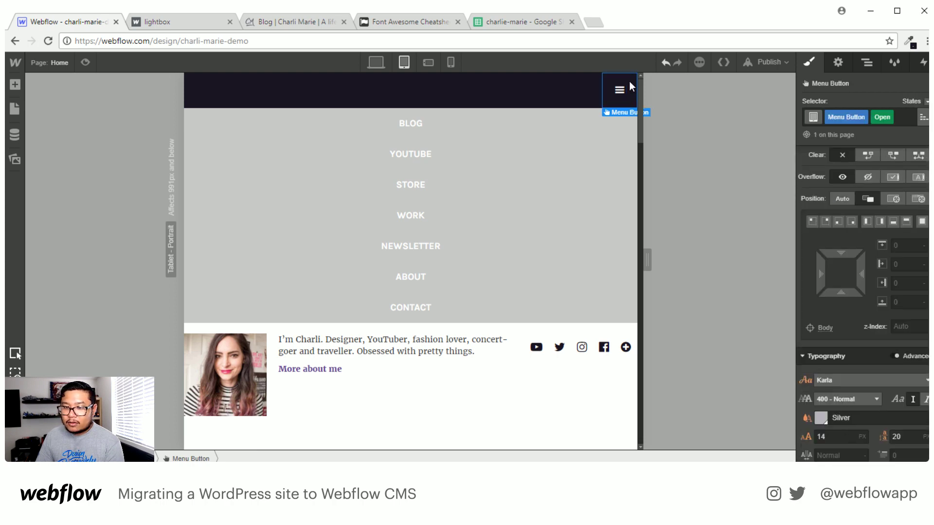
{"action": "left_click", "coordinate": [847, 418]}
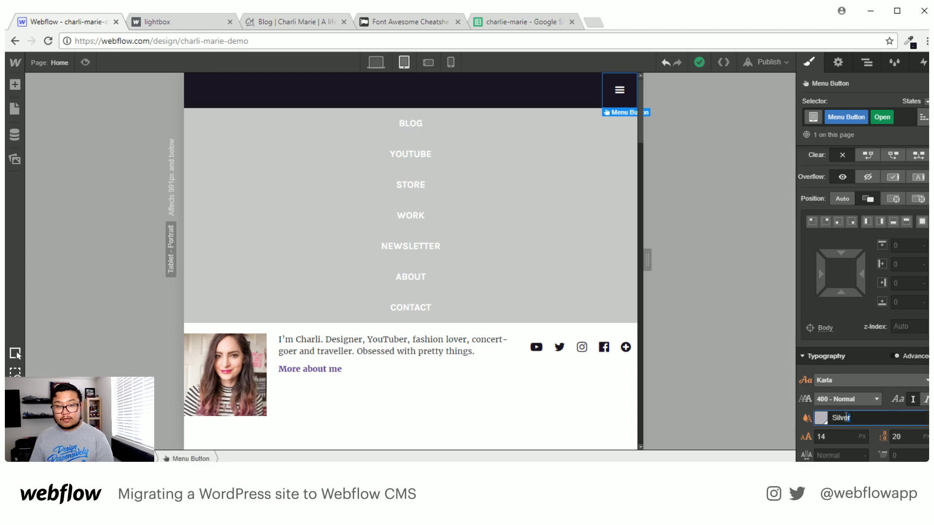
{"action": "double_click", "coordinate": [847, 418]}
{"action": "type", "text": "white"}
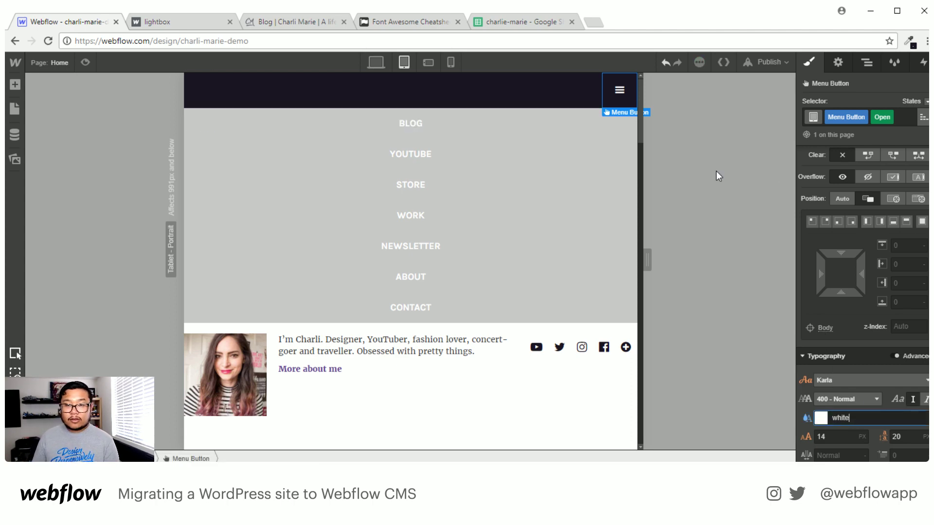
Select the Nav Menu and set its background colour to dark grey #464646, after trying the Silver and Black swatches.
{"action": "left_click", "coordinate": [875, 63]}
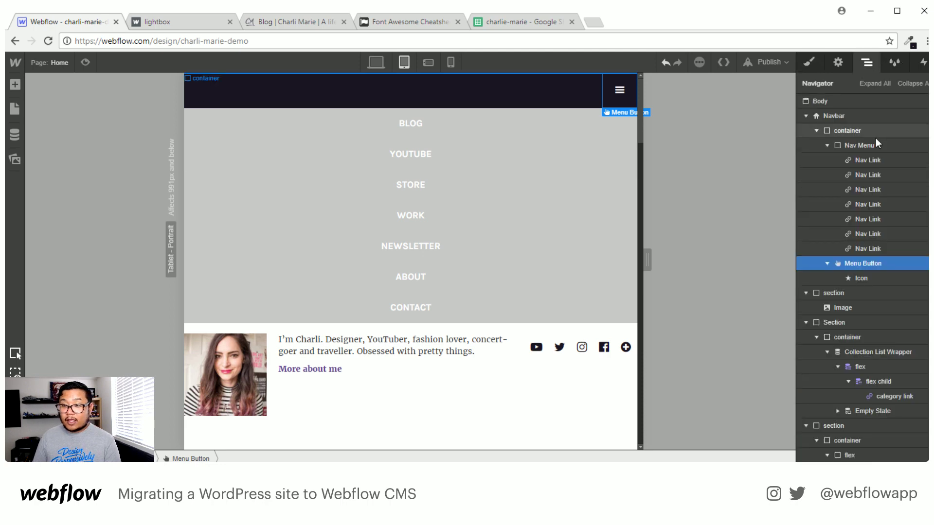
{"action": "left_click", "coordinate": [866, 145]}
{"action": "left_click", "coordinate": [810, 62]}
{"action": "scroll", "coordinate": [865, 340], "scroll_direction": "down", "scroll_amount": 10}
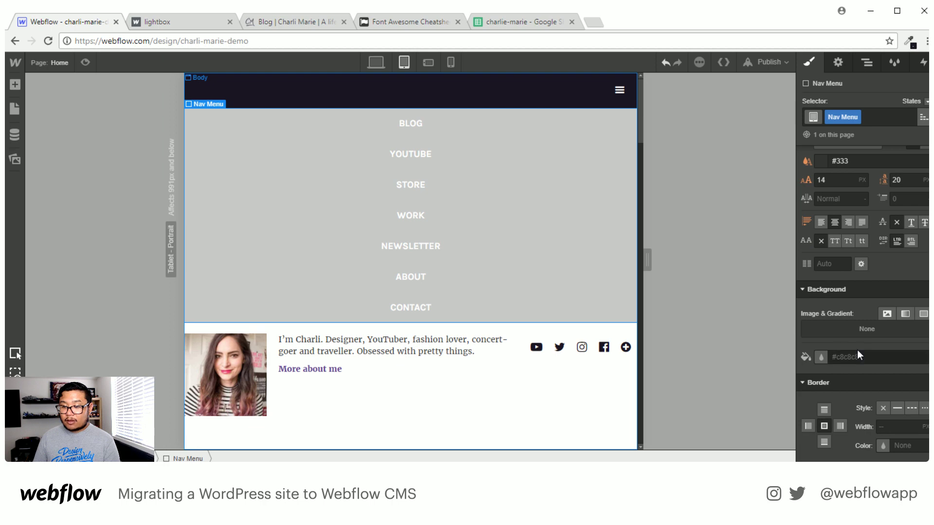
{"action": "left_click", "coordinate": [820, 357]}
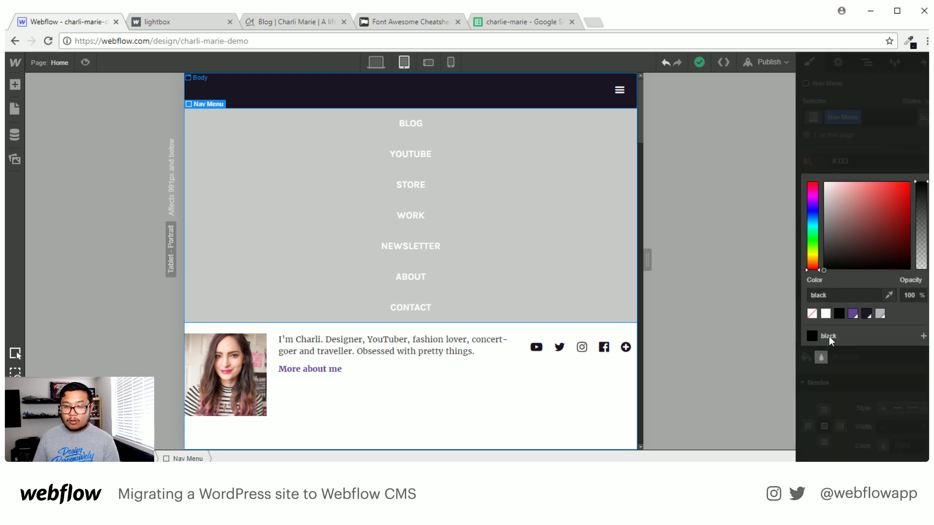
{"action": "left_click", "coordinate": [879, 314]}
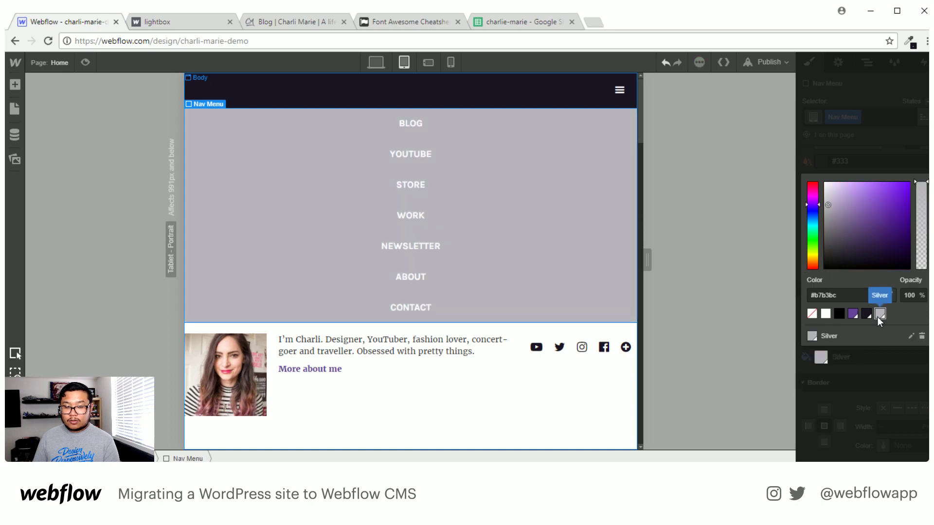
{"action": "left_click", "coordinate": [867, 315]}
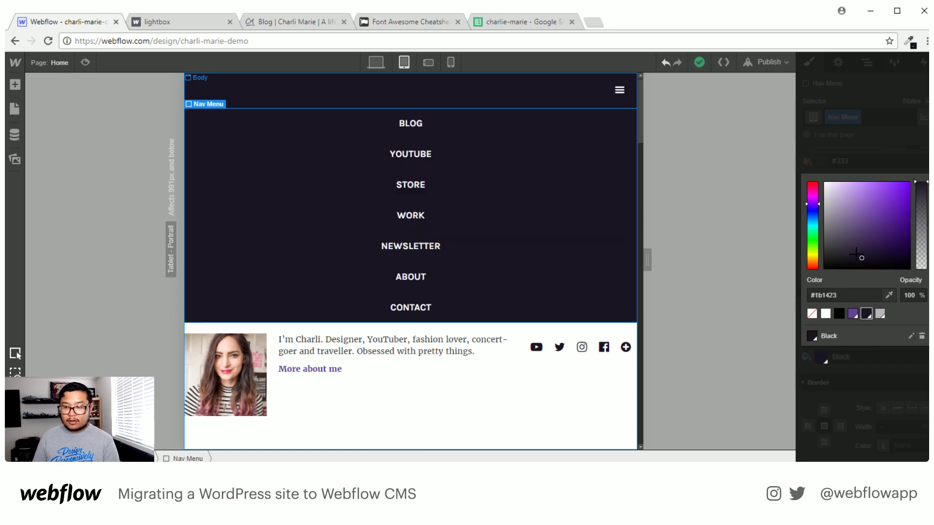
{"action": "left_click_drag", "start_coordinate": [856, 253], "coordinate": [811, 246]}
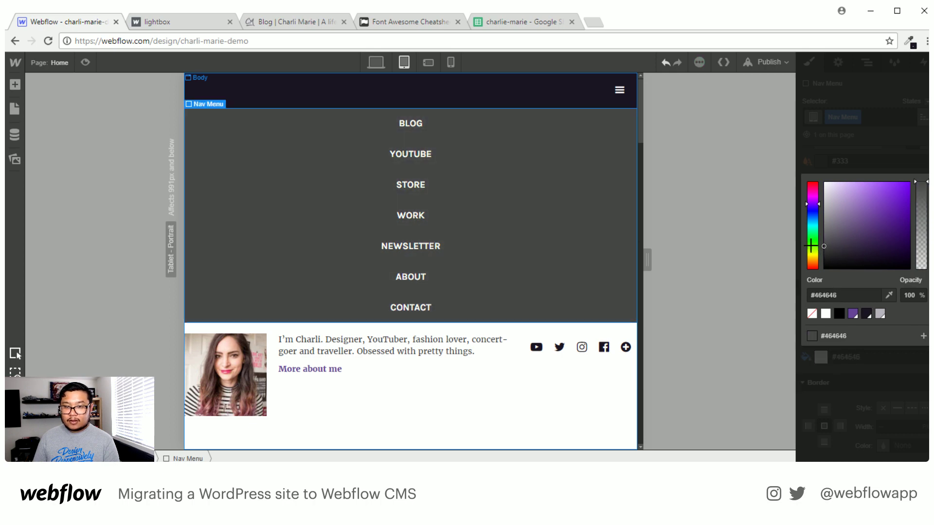
{"action": "left_click", "coordinate": [887, 126]}
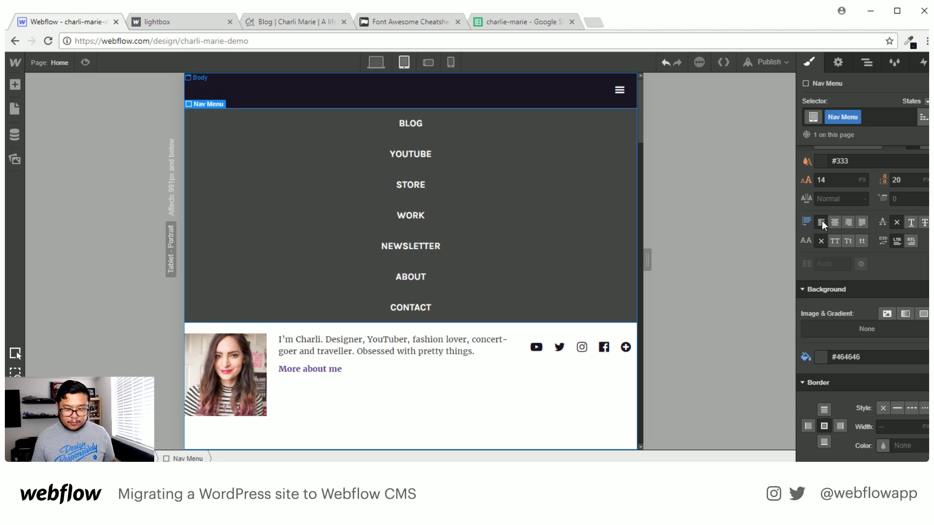
Left-align the text of the Nav Link class in the open menu.
{"action": "left_click", "coordinate": [433, 123]}
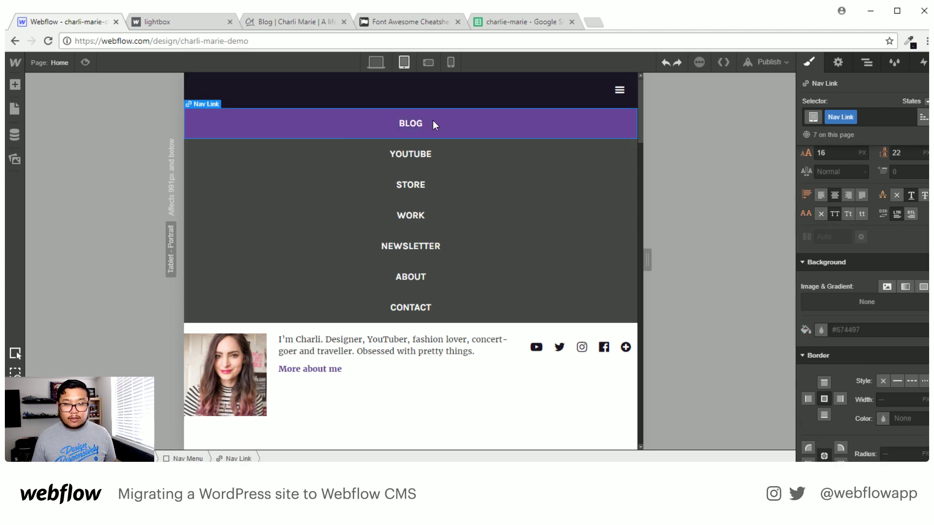
{"action": "left_click", "coordinate": [823, 195]}
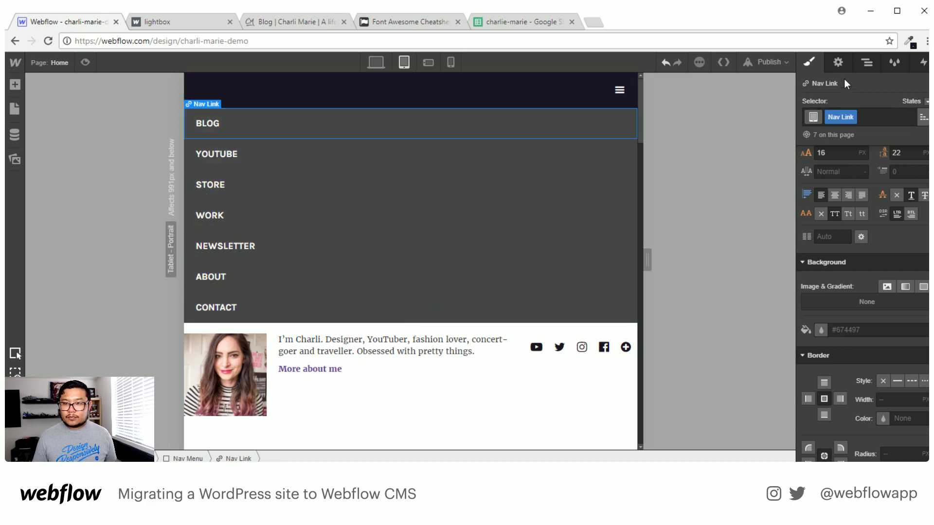
Try the Over Right menu type for the navbar, set it to Over Left, and close the open menu.
{"action": "left_click", "coordinate": [838, 63]}
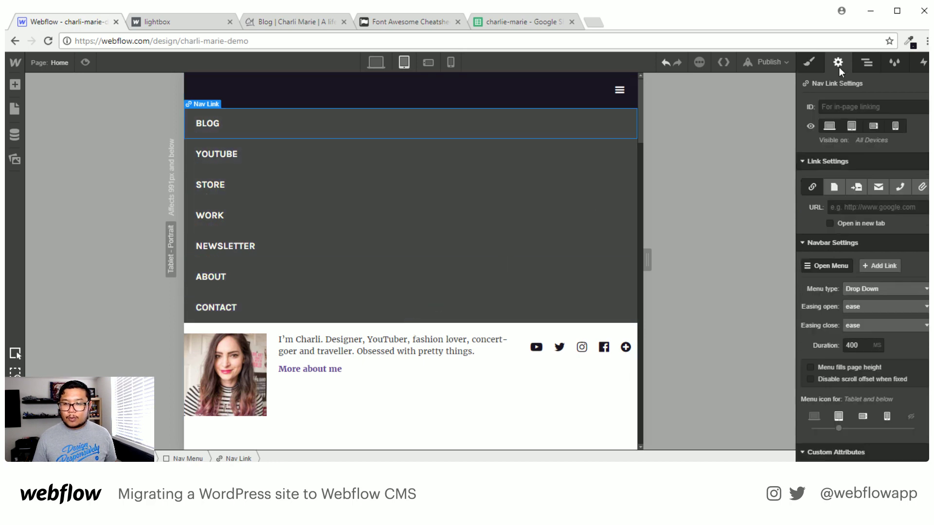
{"action": "left_click", "coordinate": [858, 291]}
{"action": "left_click", "coordinate": [871, 311]}
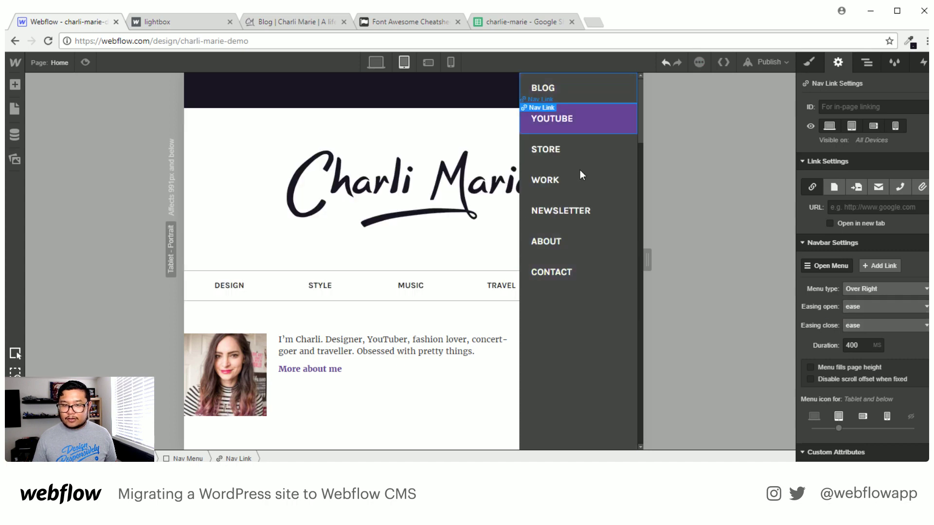
{"action": "left_click", "coordinate": [871, 289]}
{"action": "left_click", "coordinate": [885, 323]}
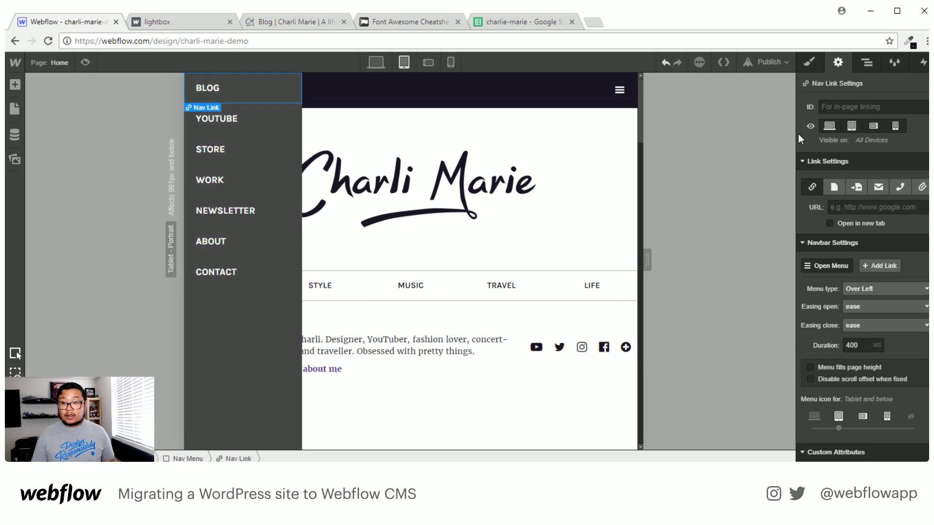
{"action": "left_click", "coordinate": [833, 262]}
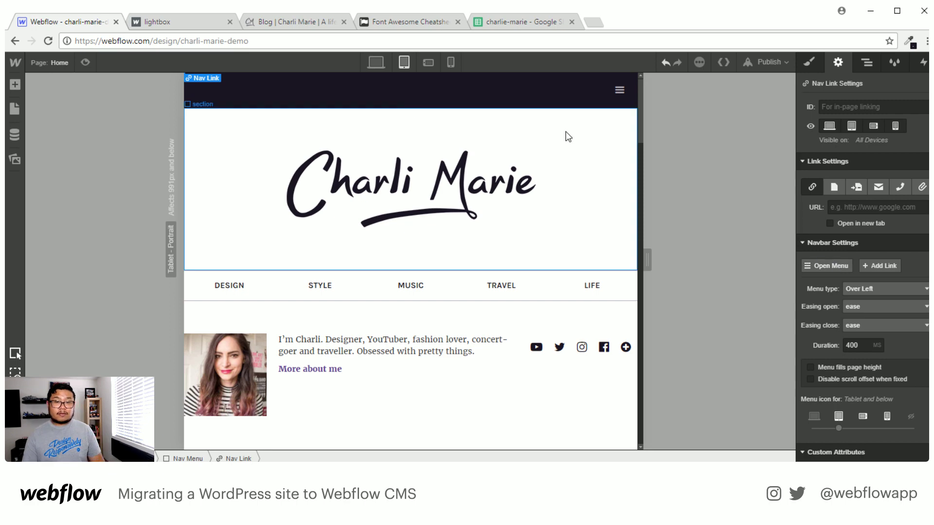
Check the logo image's sizing and how the header responds as the tablet canvas is narrowed.
{"action": "left_click", "coordinate": [368, 200]}
{"action": "left_click", "coordinate": [808, 65]}
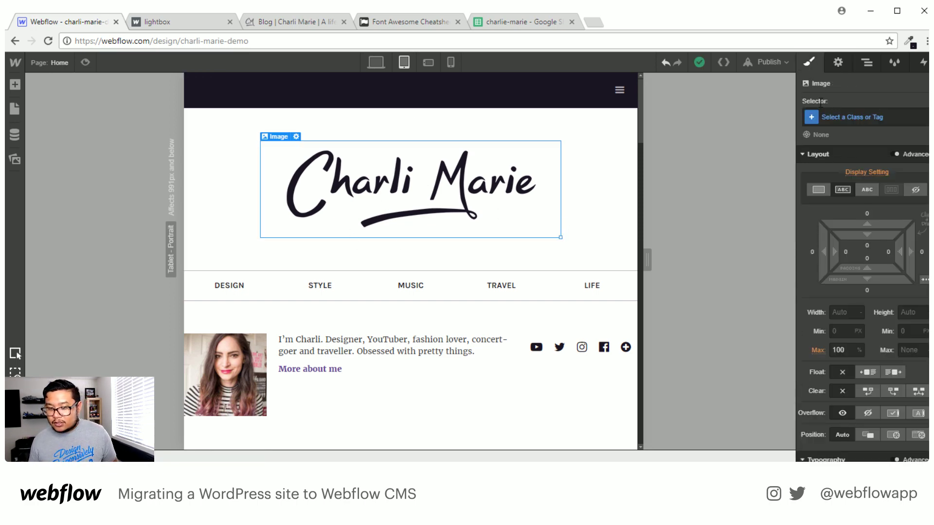
{"action": "left_click", "coordinate": [852, 350]}
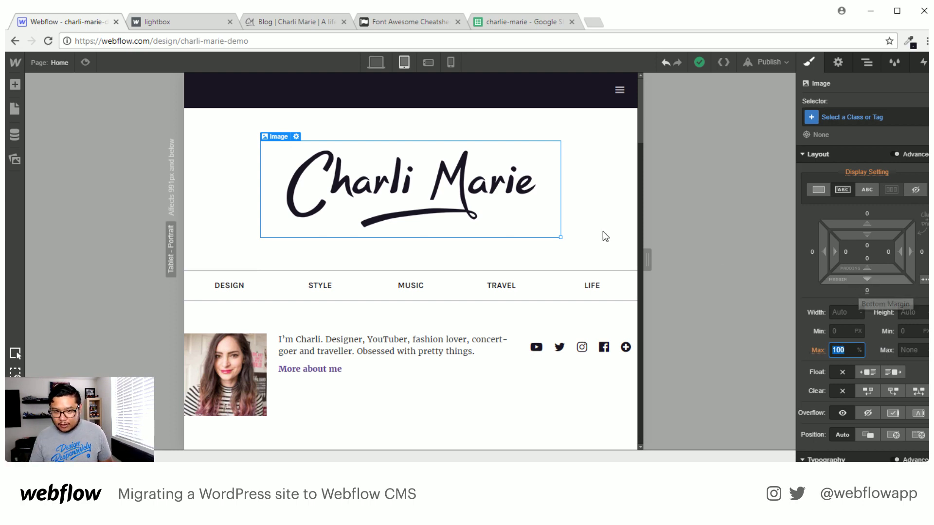
{"action": "left_click", "coordinate": [612, 215]}
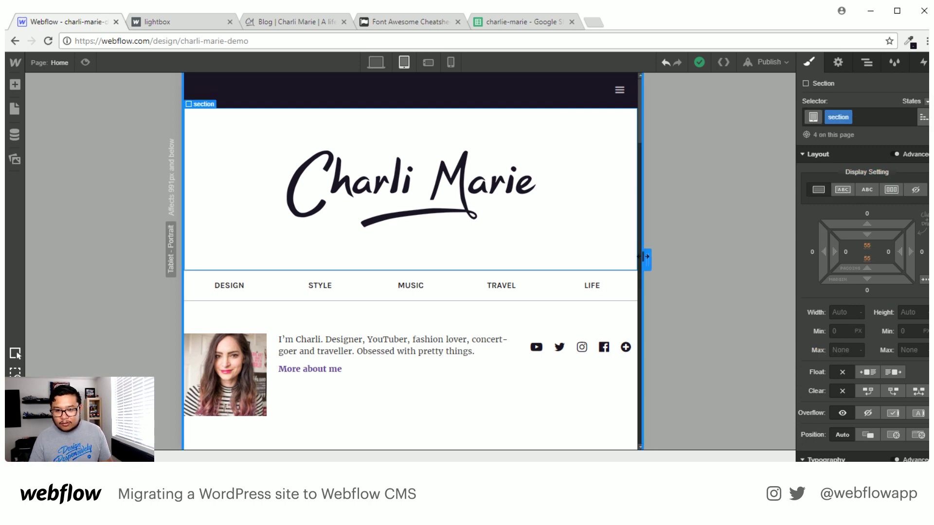
{"action": "left_click_drag", "start_coordinate": [646, 259], "coordinate": [569, 256]}
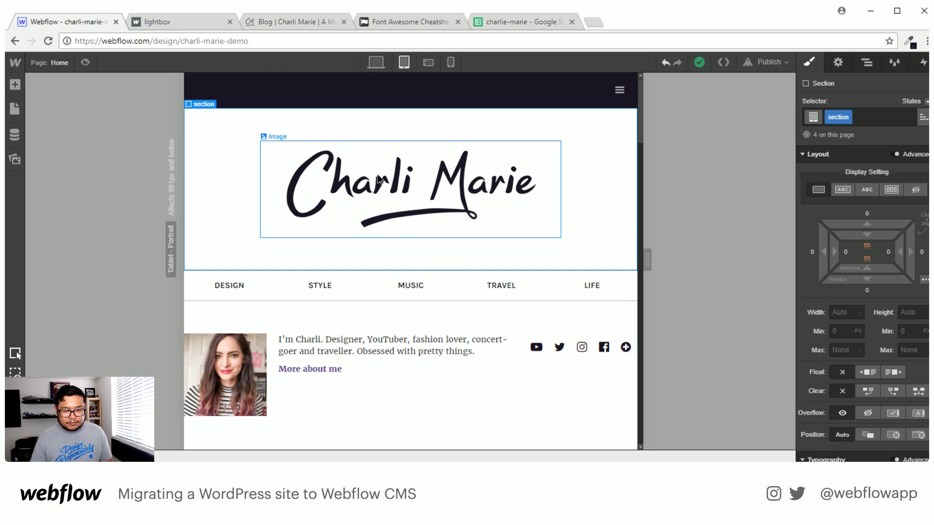
{"action": "left_click", "coordinate": [341, 210]}
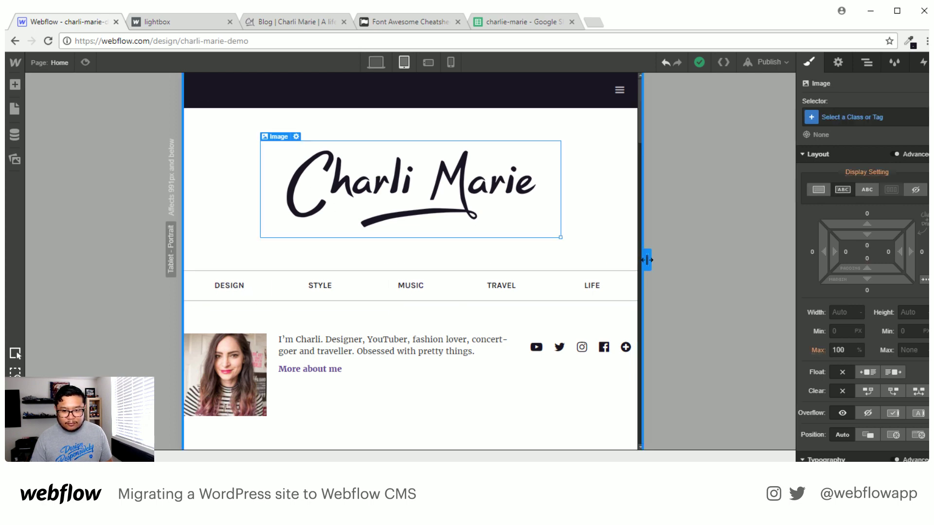
{"action": "left_click_drag", "start_coordinate": [647, 260], "coordinate": [611, 244]}
Select the container around the about section and set its left and right padding to 20.
{"action": "scroll", "coordinate": [516, 309], "scroll_direction": "down", "scroll_amount": 3}
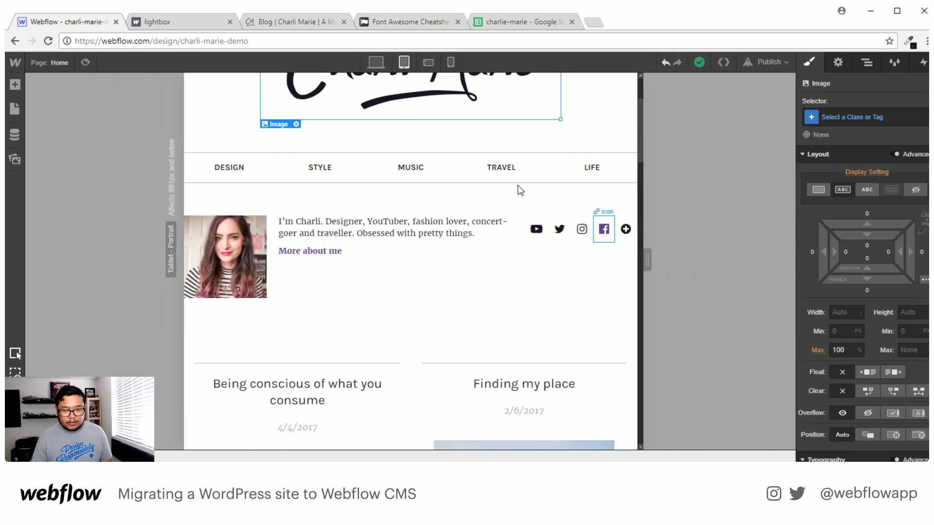
{"action": "left_click", "coordinate": [260, 202]}
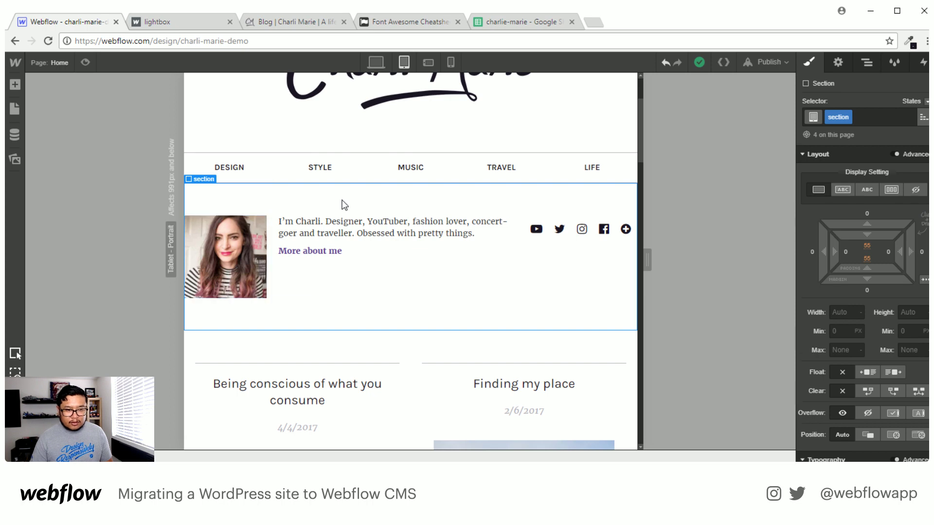
{"action": "left_click", "coordinate": [337, 267]}
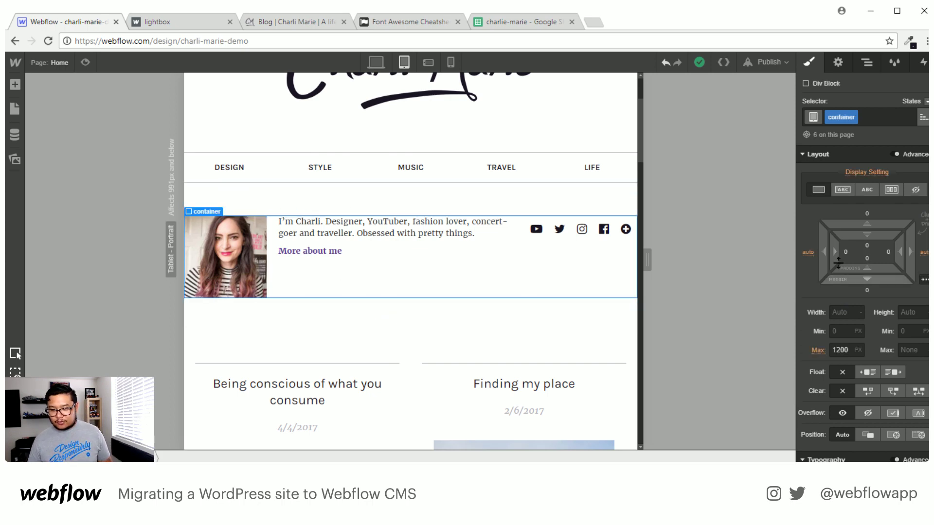
{"action": "left_click_drag", "start_coordinate": [838, 263], "coordinate": [871, 257]}
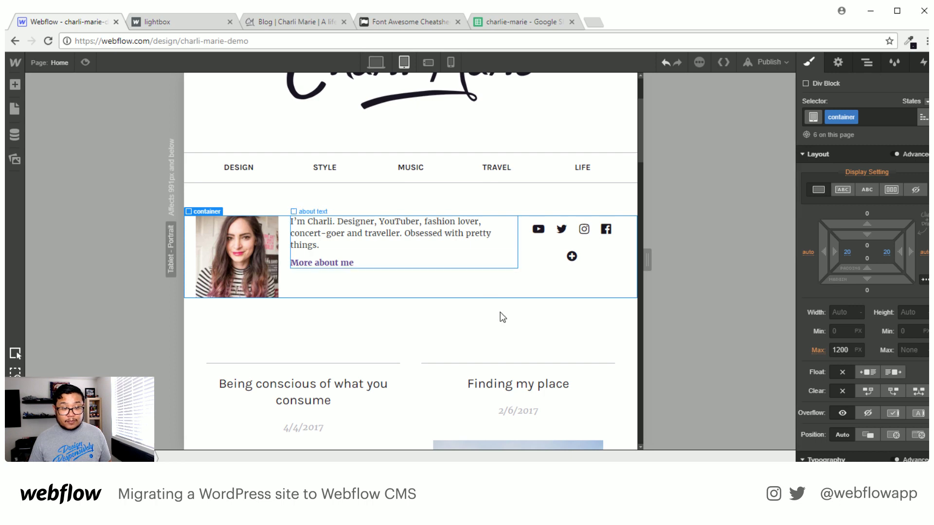
Set the left and right margins of the post list's collection items to 0.5%.
{"action": "scroll", "coordinate": [501, 317], "scroll_direction": "down", "scroll_amount": 2}
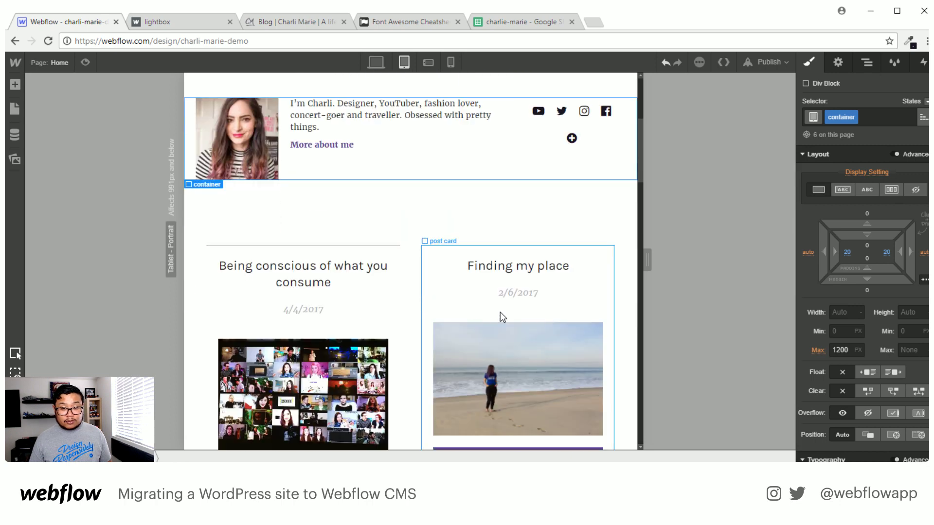
{"action": "left_click", "coordinate": [416, 285]}
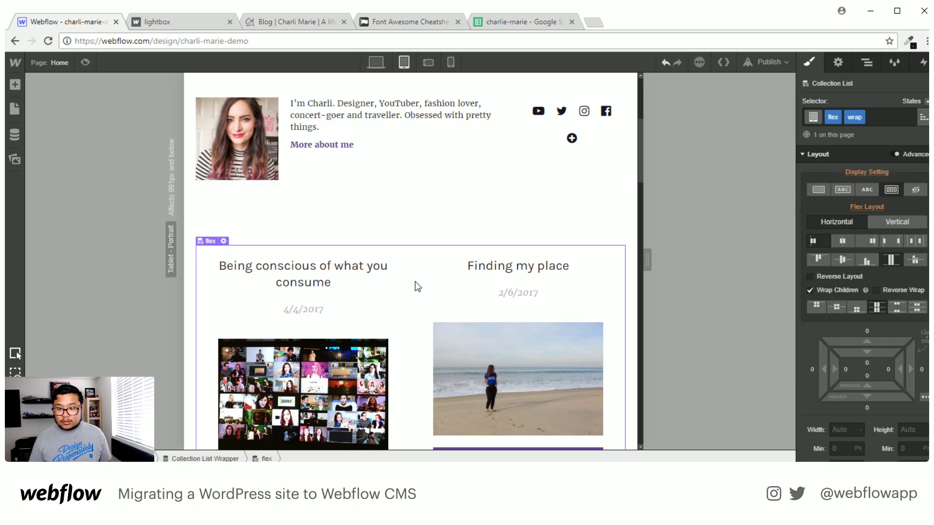
{"action": "key", "text": "Up"}
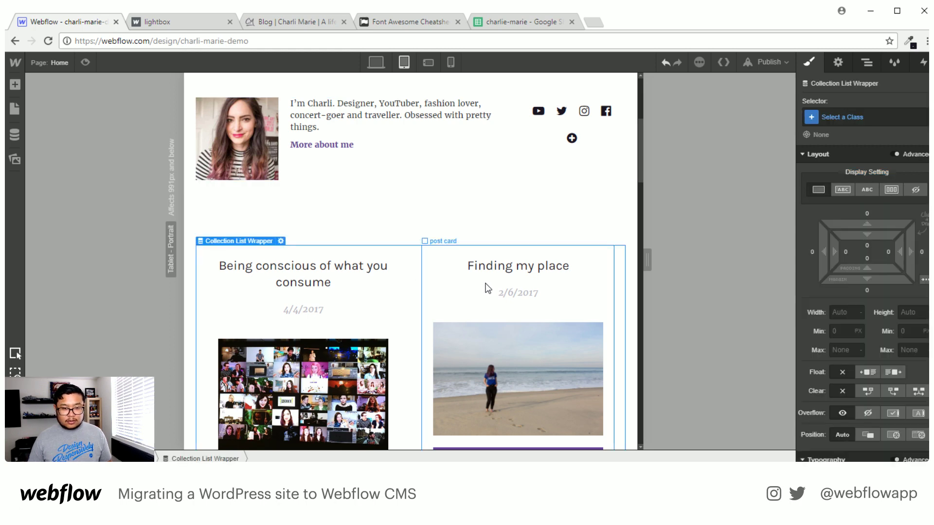
{"action": "left_click", "coordinate": [214, 301]}
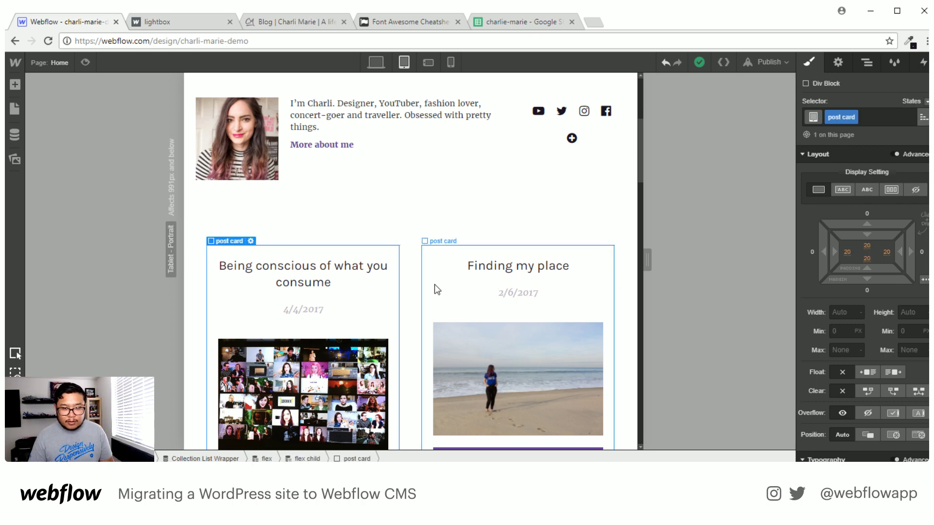
{"action": "scroll", "coordinate": [842, 350], "scroll_direction": "down", "scroll_amount": 2}
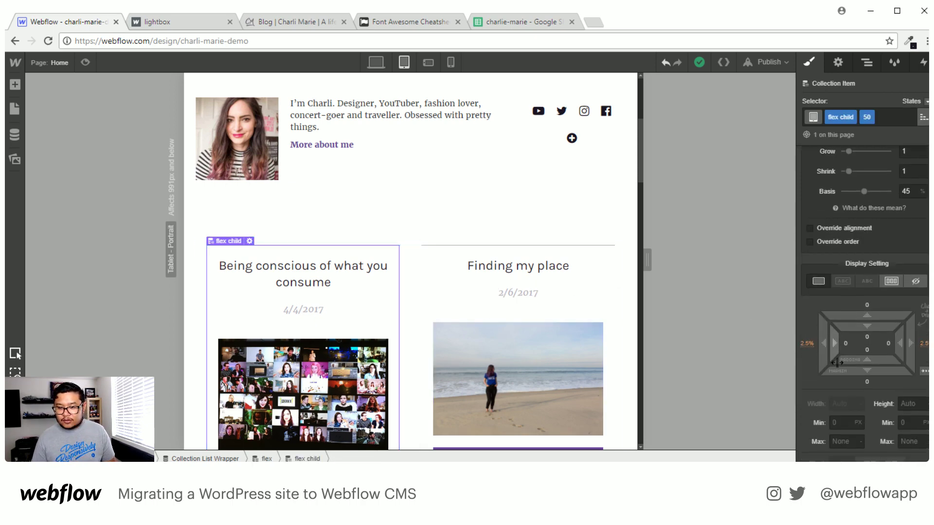
{"action": "left_click_drag", "start_coordinate": [822, 354], "coordinate": [826, 354]}
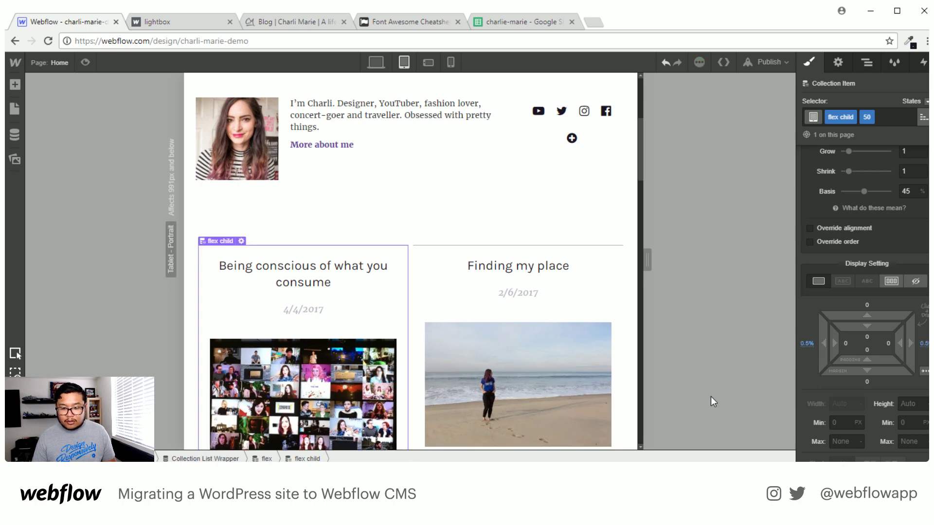
Review the two-column post list in the tablet view all the way down to the footer.
{"action": "left_click", "coordinate": [633, 278]}
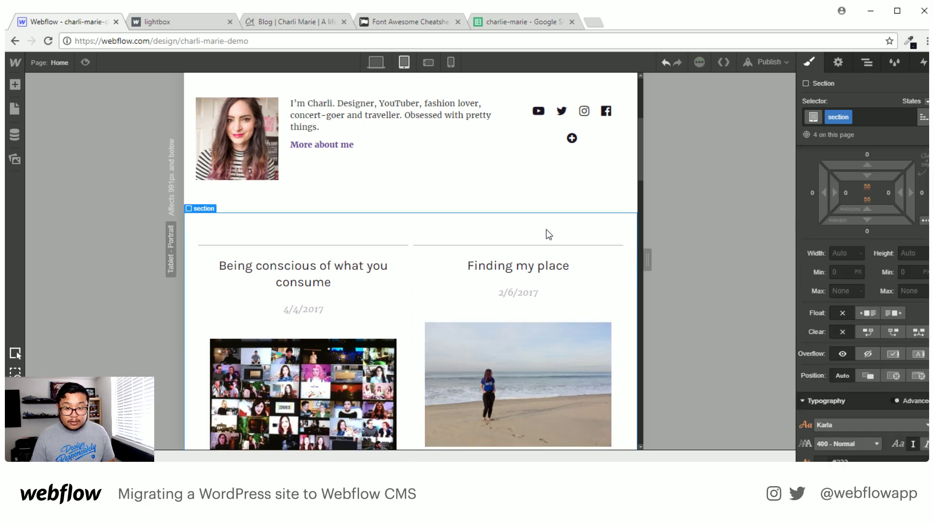
{"action": "scroll", "coordinate": [443, 289], "scroll_direction": "down", "scroll_amount": 4}
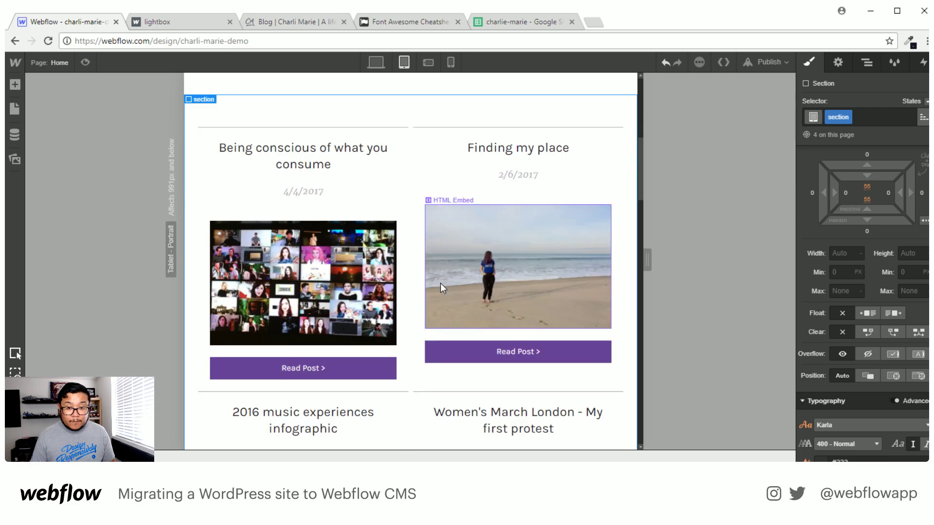
{"action": "scroll", "coordinate": [441, 288], "scroll_direction": "up", "scroll_amount": 1}
{"action": "scroll", "coordinate": [441, 288], "scroll_direction": "down", "scroll_amount": 6}
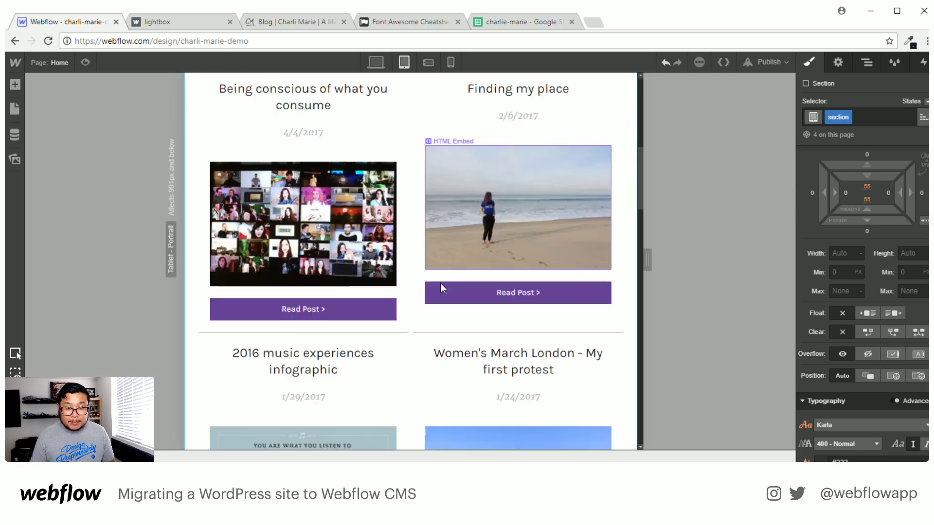
{"action": "scroll", "coordinate": [440, 284], "scroll_direction": "up", "scroll_amount": 5}
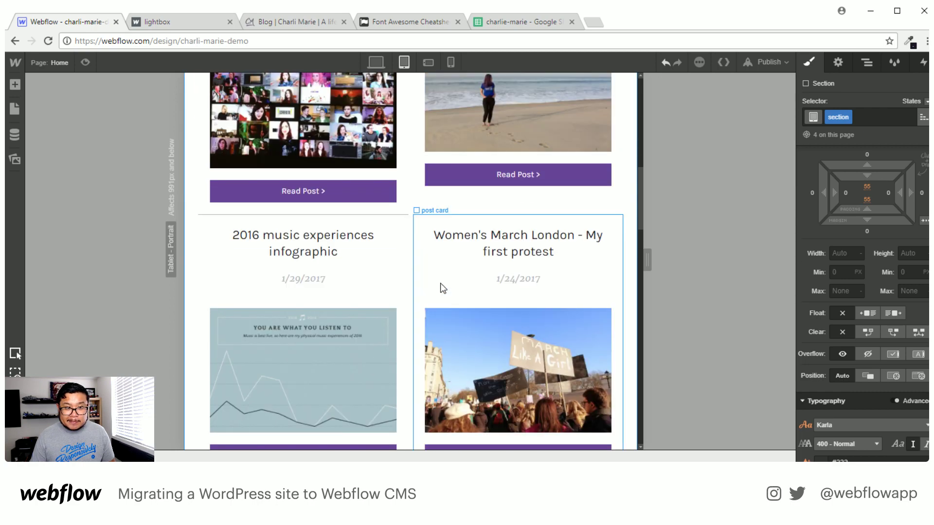
{"action": "scroll", "coordinate": [442, 288], "scroll_direction": "down", "scroll_amount": 6}
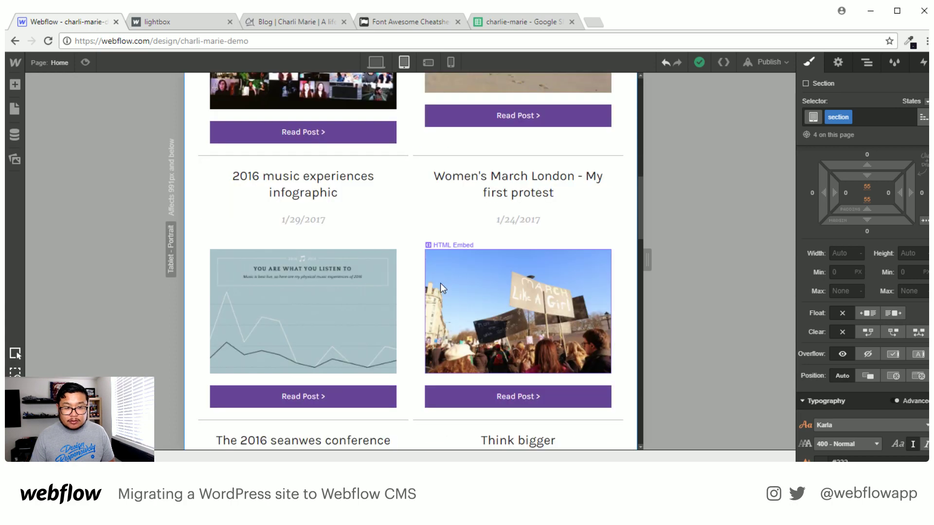
{"action": "scroll", "coordinate": [440, 285], "scroll_direction": "down", "scroll_amount": 9}
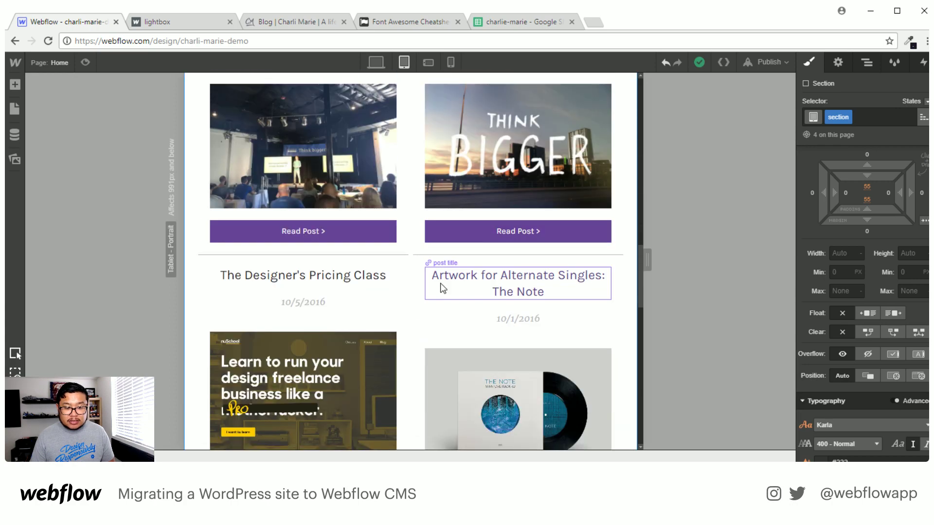
{"action": "scroll", "coordinate": [440, 284], "scroll_direction": "down", "scroll_amount": 9}
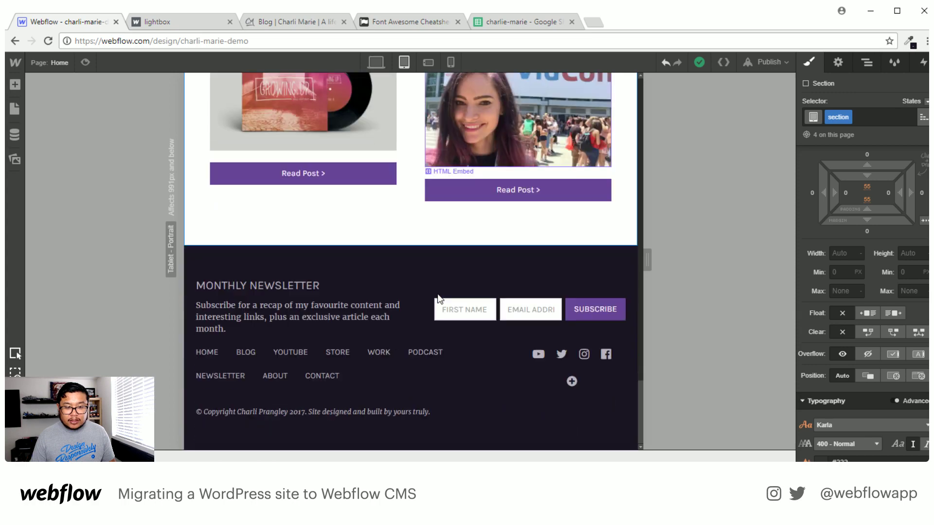
Add the combo class footer flex to the footer's newsletter row and make its flex layout vertical.
{"action": "left_click", "coordinate": [408, 282]}
{"action": "key", "text": "ctrl+Up"}
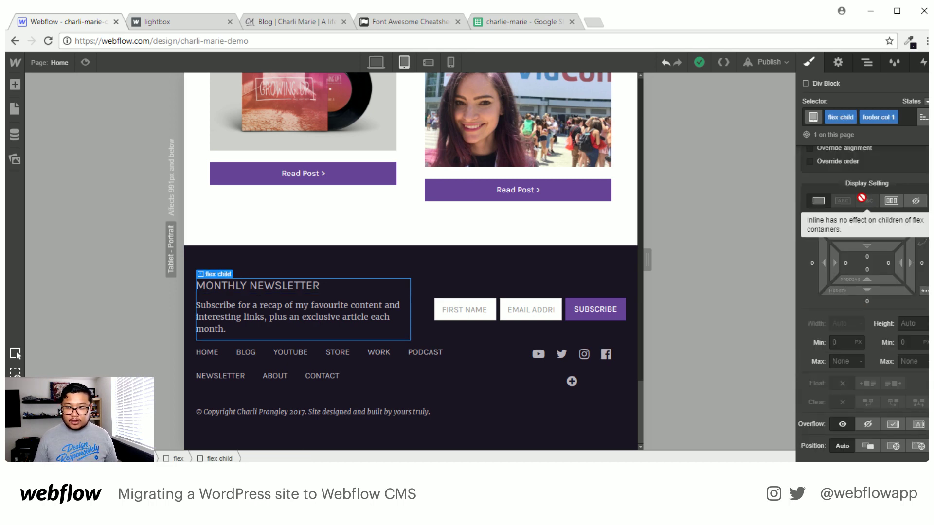
{"action": "key", "text": "ctrl+Up"}
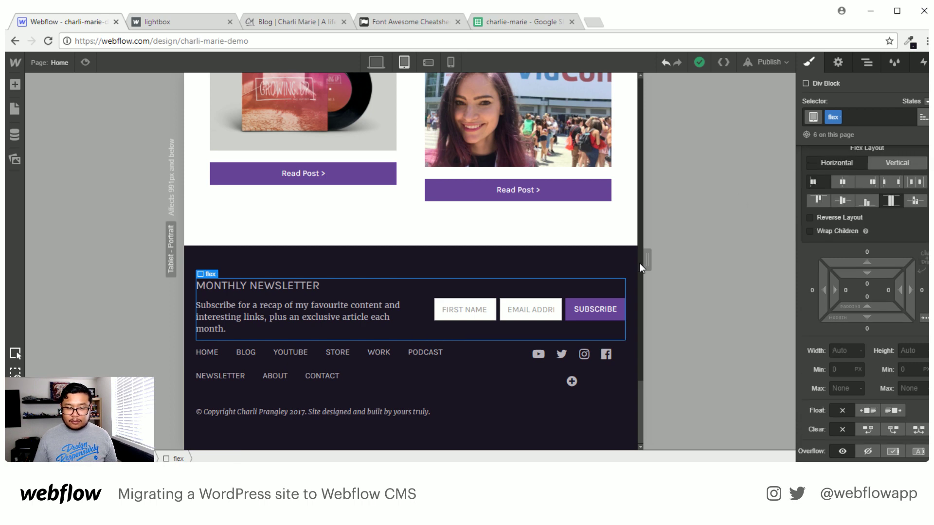
{"action": "left_click", "coordinate": [867, 119]}
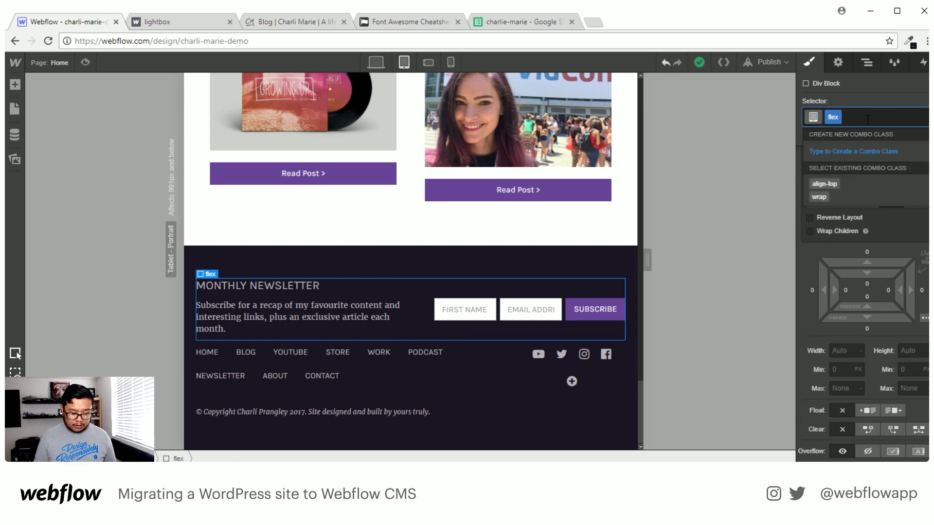
{"action": "type", "text": "footer flex"}
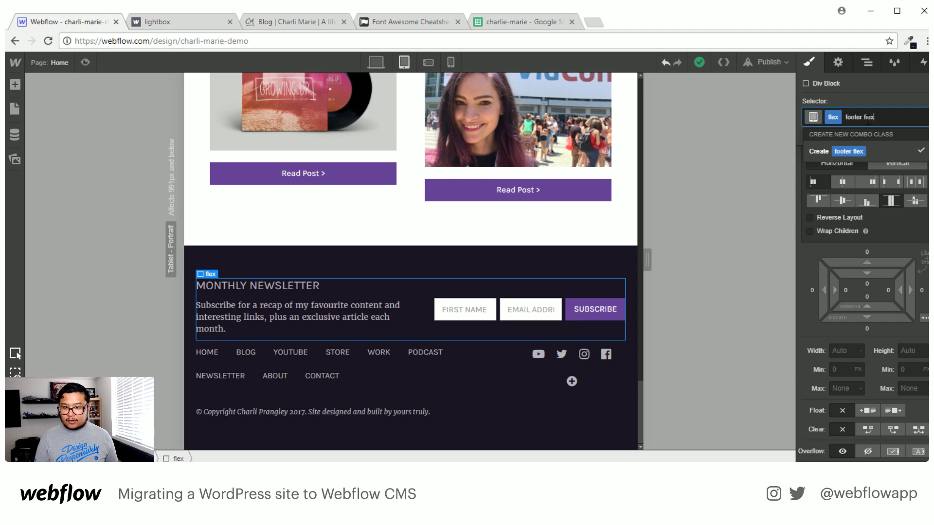
{"action": "key", "text": "Return"}
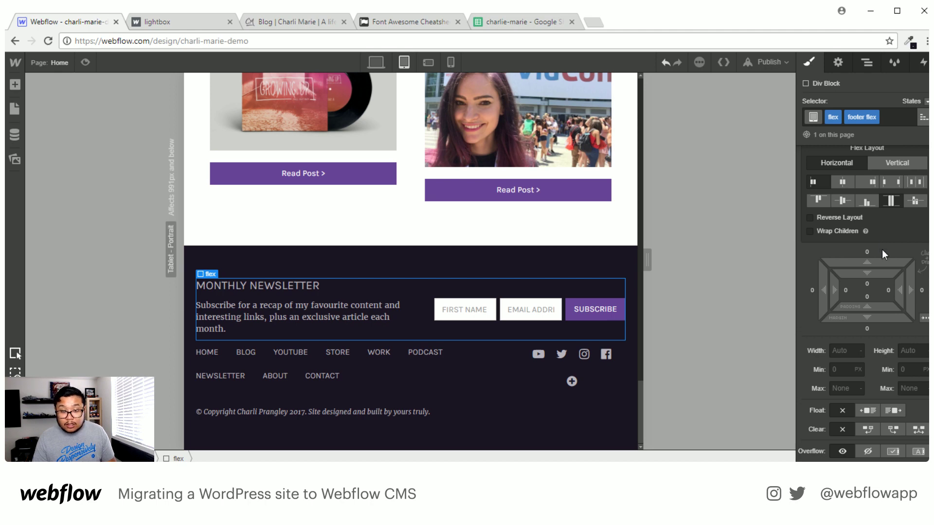
{"action": "scroll", "coordinate": [882, 250], "scroll_direction": "up", "scroll_amount": 1}
{"action": "left_click", "coordinate": [895, 222]}
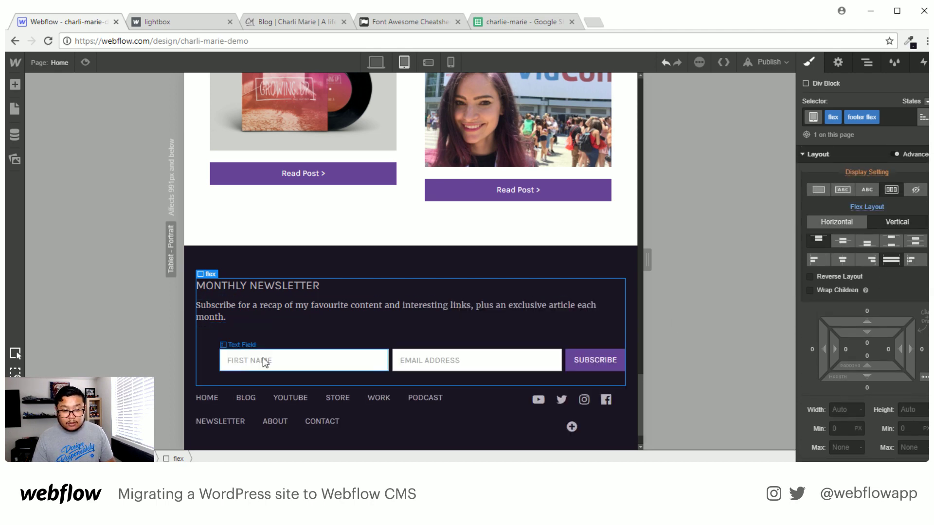
Set the newsletter form's left margin to 0 and its top margin to 10.
{"action": "left_click", "coordinate": [214, 353]}
{"action": "left_click", "coordinate": [214, 353]}
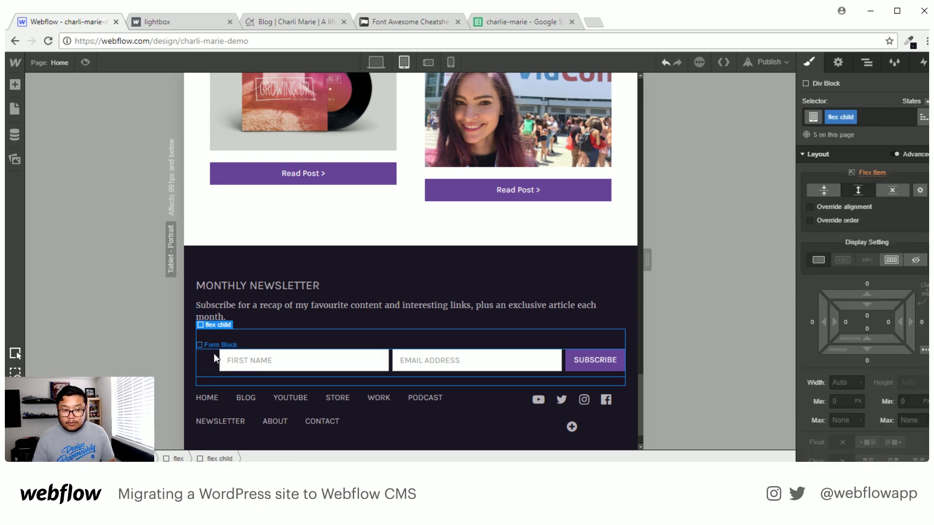
{"action": "scroll", "coordinate": [827, 340], "scroll_direction": "down", "scroll_amount": 3}
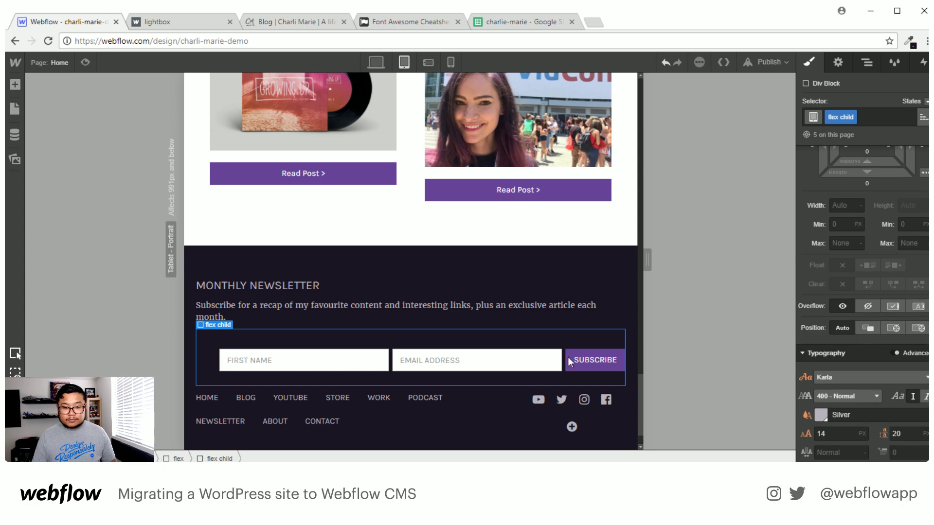
{"action": "left_click", "coordinate": [460, 357]}
{"action": "left_click", "coordinate": [460, 357]}
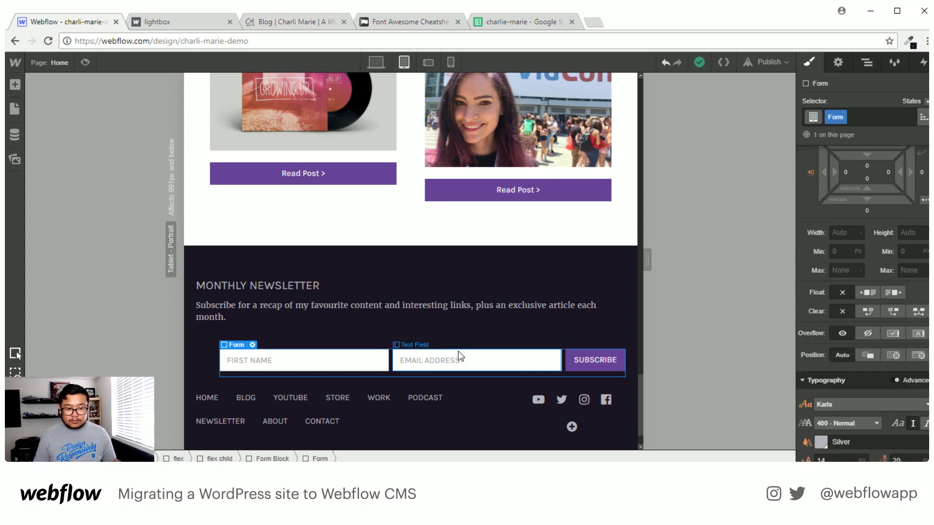
{"action": "scroll", "coordinate": [839, 293], "scroll_direction": "up", "scroll_amount": 3}
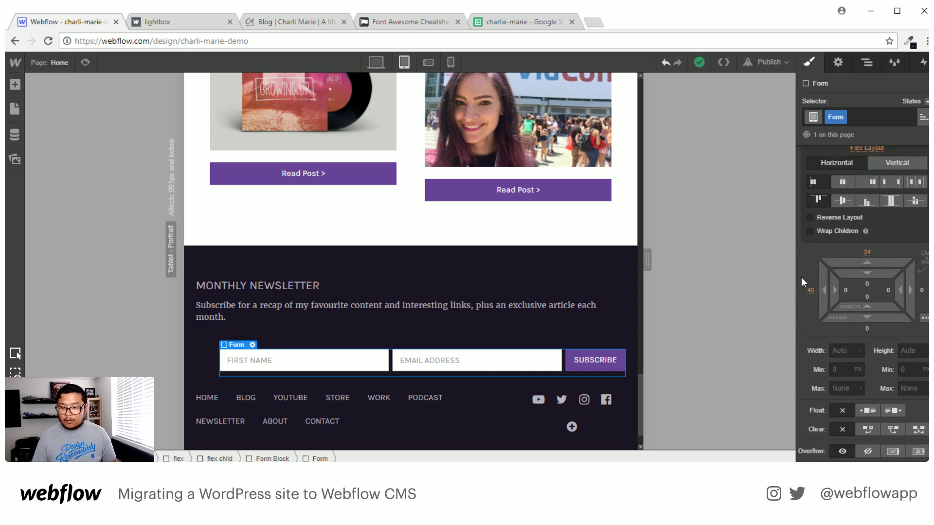
{"action": "left_click", "coordinate": [812, 291]}
{"action": "type", "text": "0"}
{"action": "key", "text": "Return"}
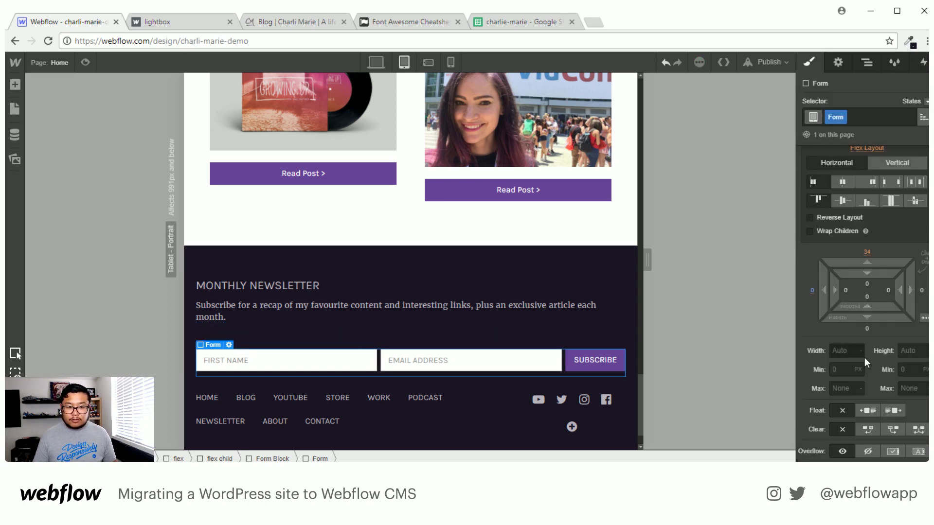
{"action": "left_click_drag", "start_coordinate": [867, 267], "coordinate": [865, 307]}
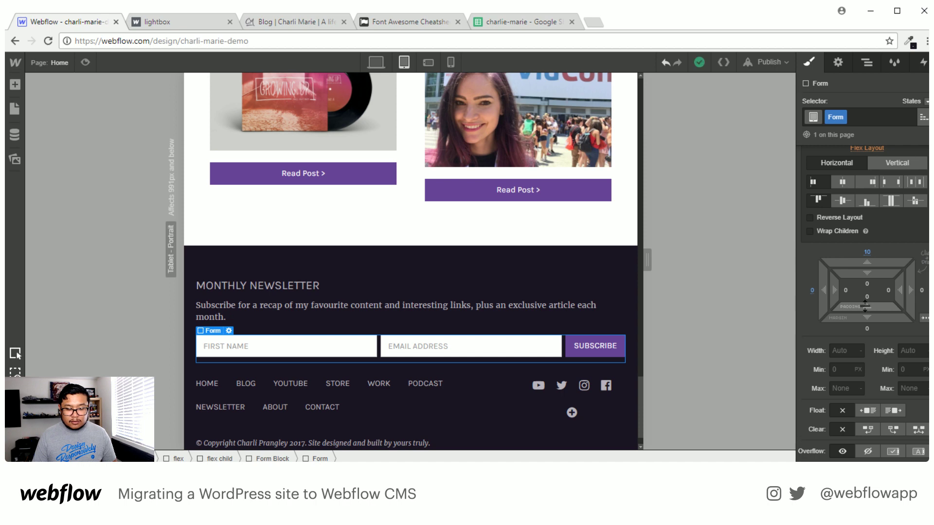
Apply the footer flex combo class to the flex row holding the footer links and social icons.
{"action": "left_click", "coordinate": [376, 407]}
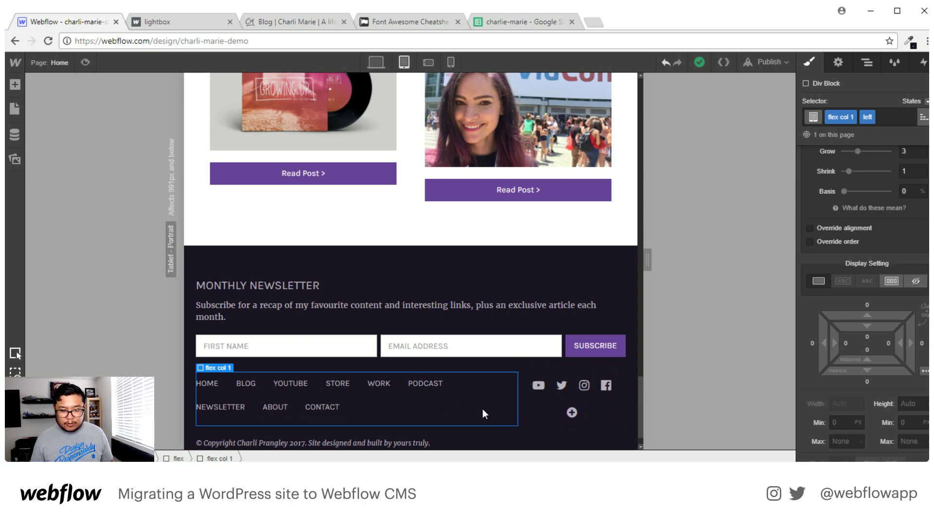
{"action": "key", "text": "Up"}
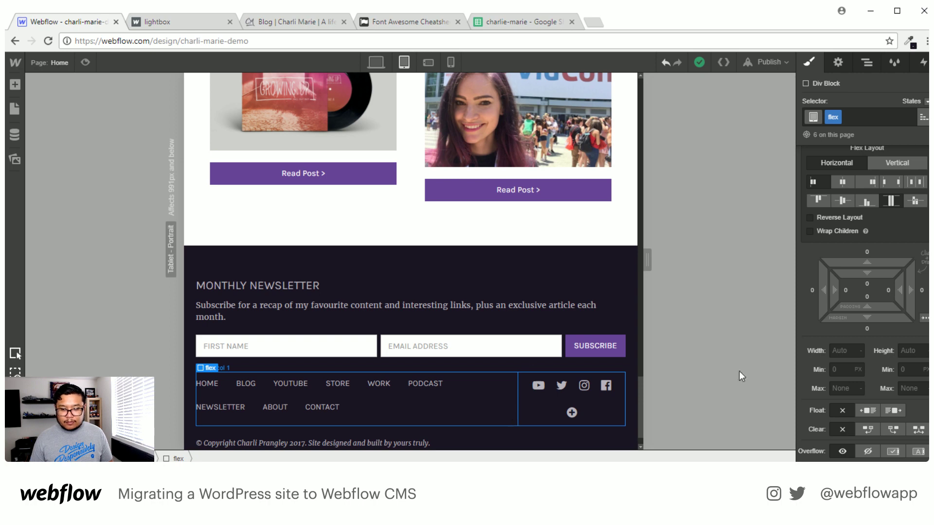
{"action": "left_click", "coordinate": [875, 117]}
{"action": "left_click", "coordinate": [827, 196]}
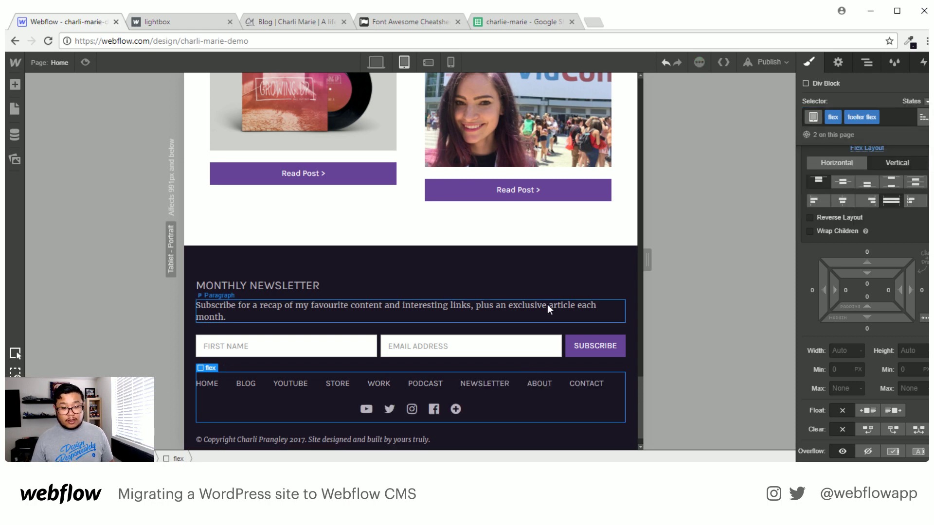
Center-align the copyright text at the end of the footer.
{"action": "scroll", "coordinate": [529, 377], "scroll_direction": "down", "scroll_amount": 1}
{"action": "left_click", "coordinate": [478, 412]}
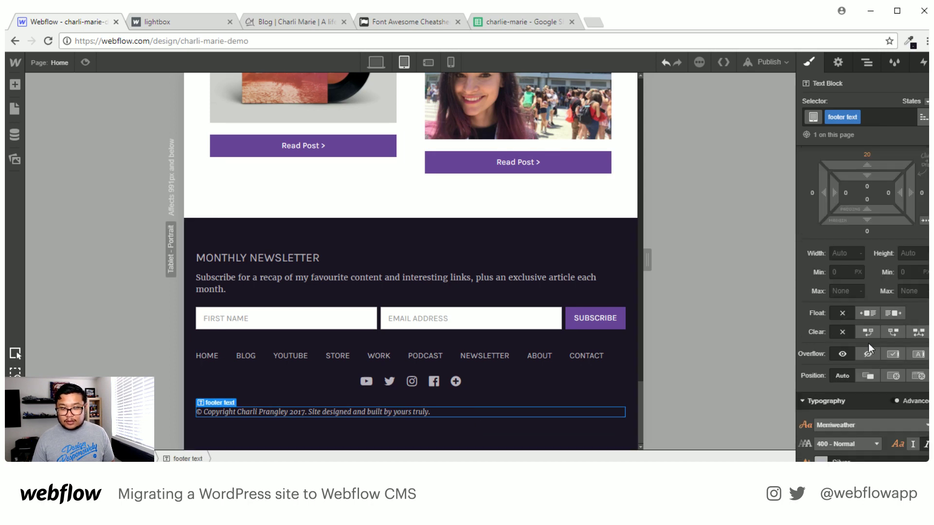
{"action": "scroll", "coordinate": [874, 342], "scroll_direction": "down", "scroll_amount": 5}
{"action": "left_click", "coordinate": [835, 347]}
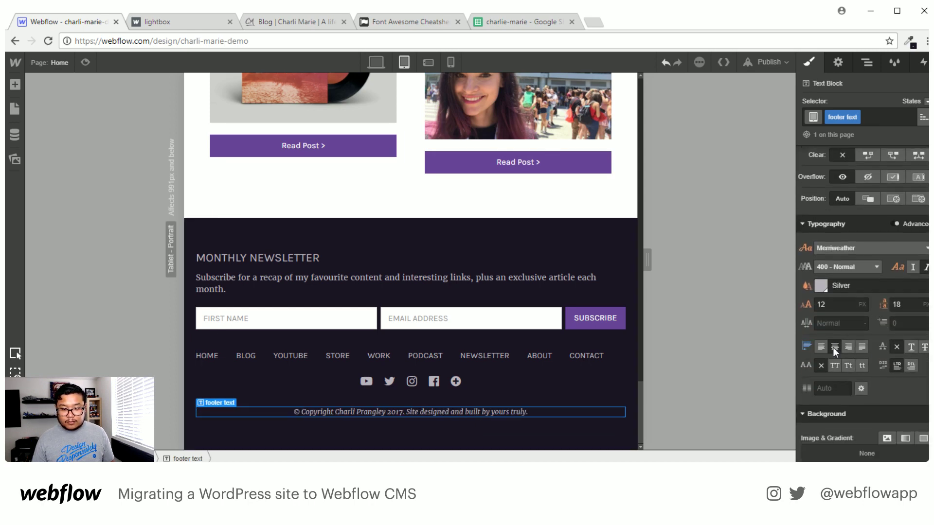
Replace the footer link class's right margin with small equal margins on the left and right.
{"action": "left_click", "coordinate": [622, 355]}
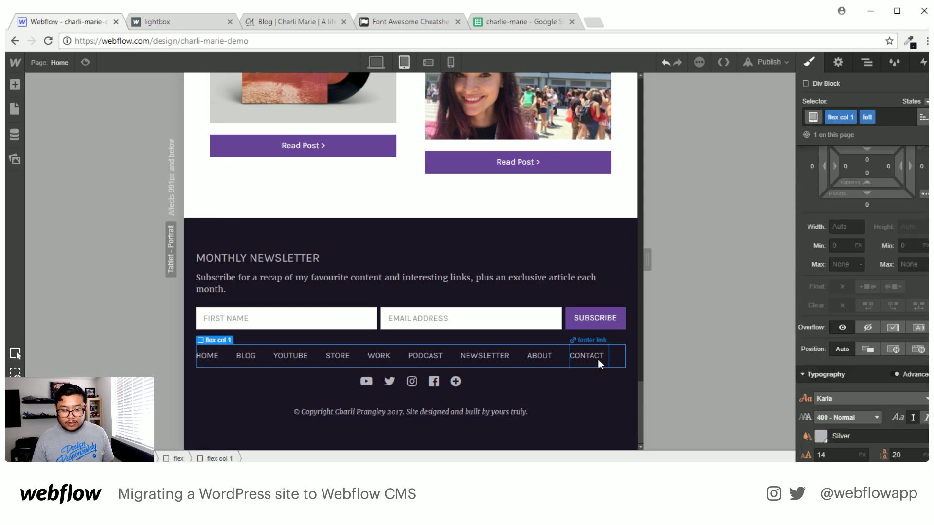
{"action": "left_click", "coordinate": [590, 364]}
{"action": "scroll", "coordinate": [888, 302], "scroll_direction": "up", "scroll_amount": 5}
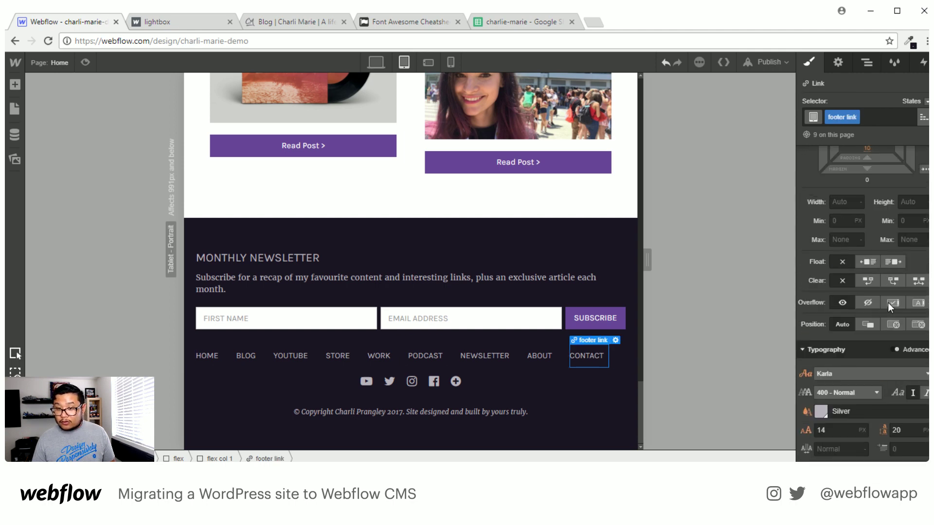
{"action": "left_click", "coordinate": [923, 253]}
{"action": "type", "text": "0"}
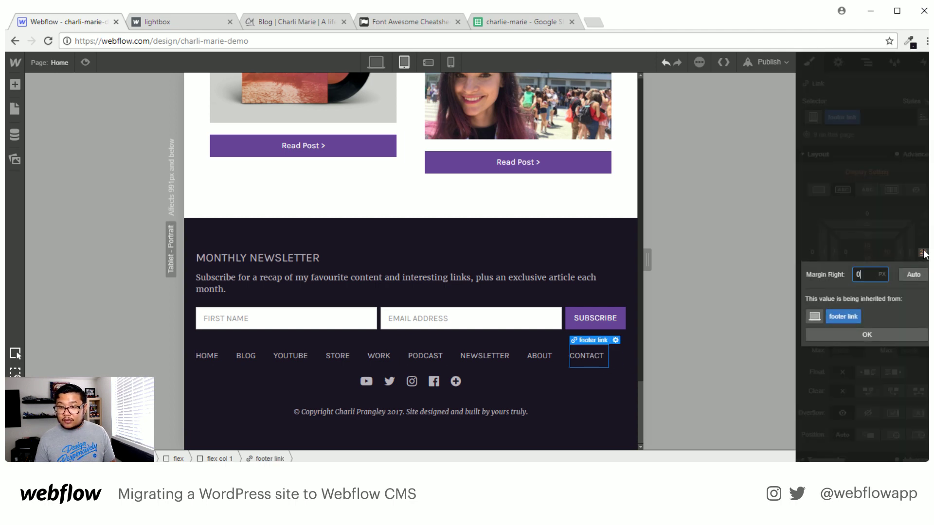
{"action": "key", "text": "Return"}
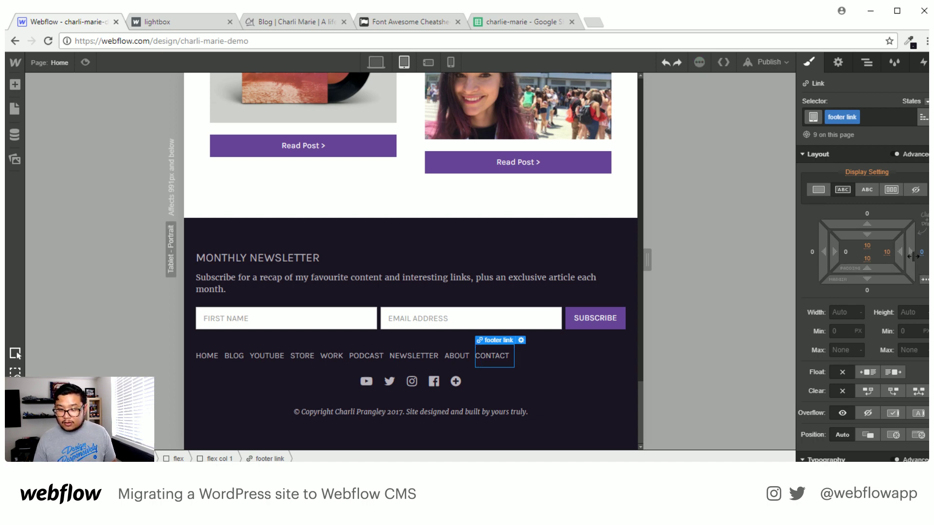
{"action": "left_click_drag", "start_coordinate": [920, 259], "coordinate": [925, 261]}
{"action": "left_click_drag", "start_coordinate": [925, 261], "coordinate": [924, 265]}
{"action": "scroll", "coordinate": [871, 331], "scroll_direction": "down", "scroll_amount": 4}
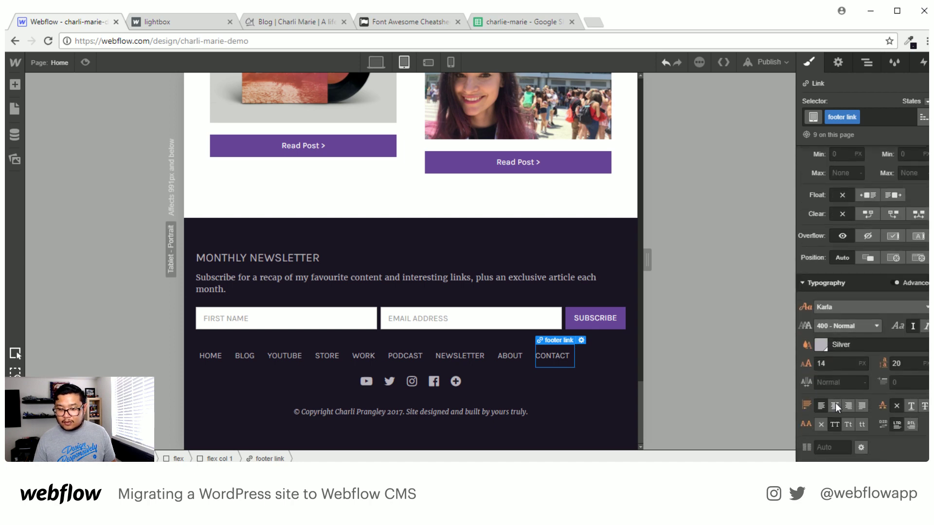
Set the footer link class's left padding to 10 and reduce its left and right margins to 3.
{"action": "scroll", "coordinate": [871, 368], "scroll_direction": "up", "scroll_amount": 4}
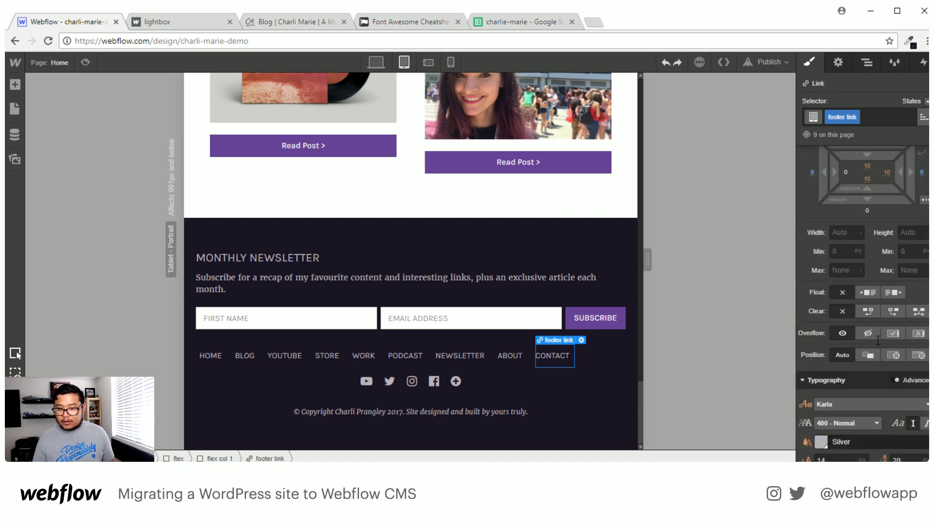
{"action": "left_click", "coordinate": [848, 253]}
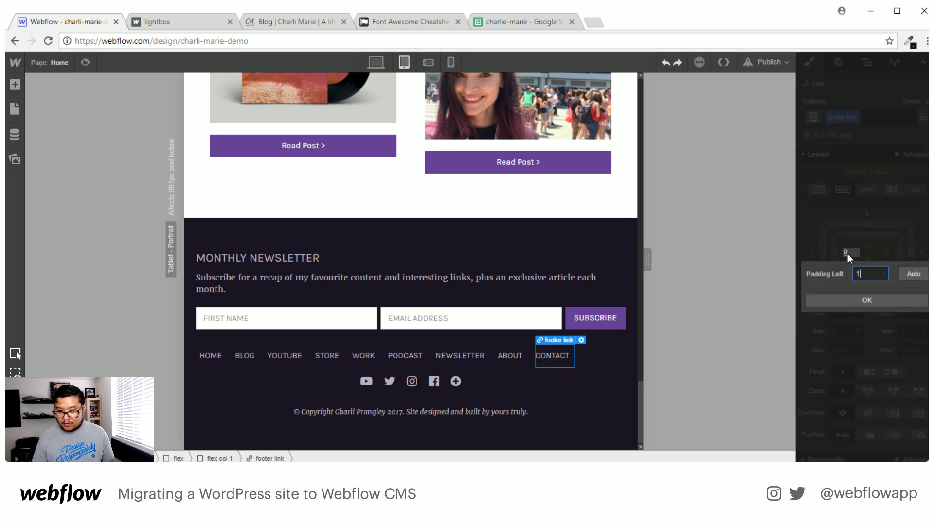
{"action": "type", "text": "10"}
{"action": "key", "text": "Return"}
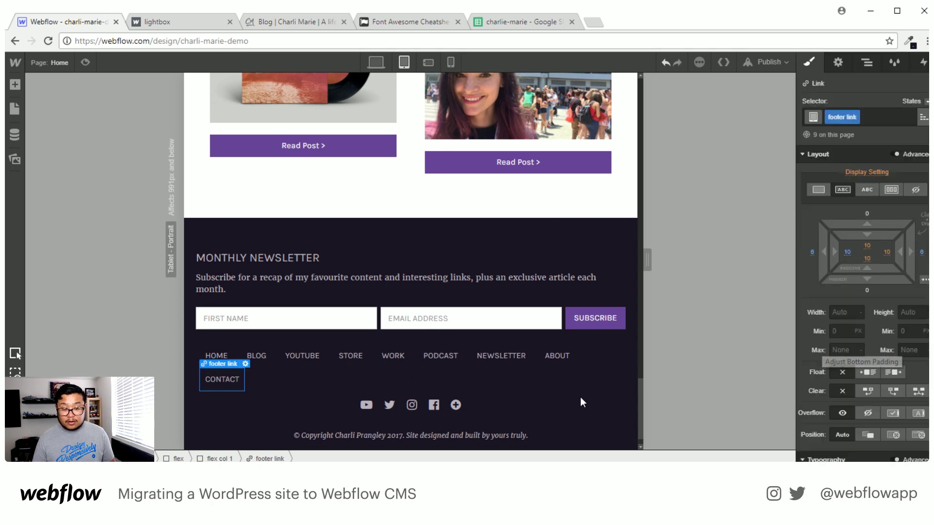
{"action": "left_click", "coordinate": [571, 354]}
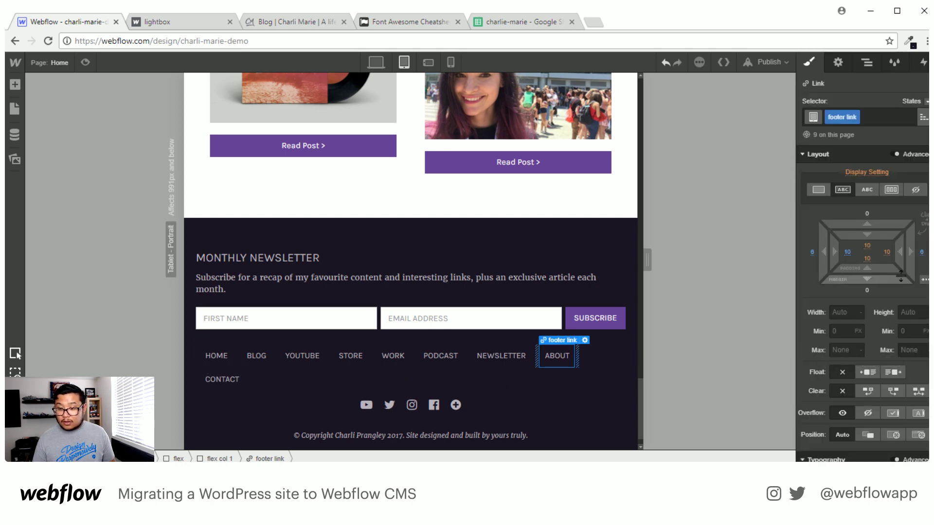
{"action": "left_click_drag", "start_coordinate": [911, 256], "coordinate": [905, 256]}
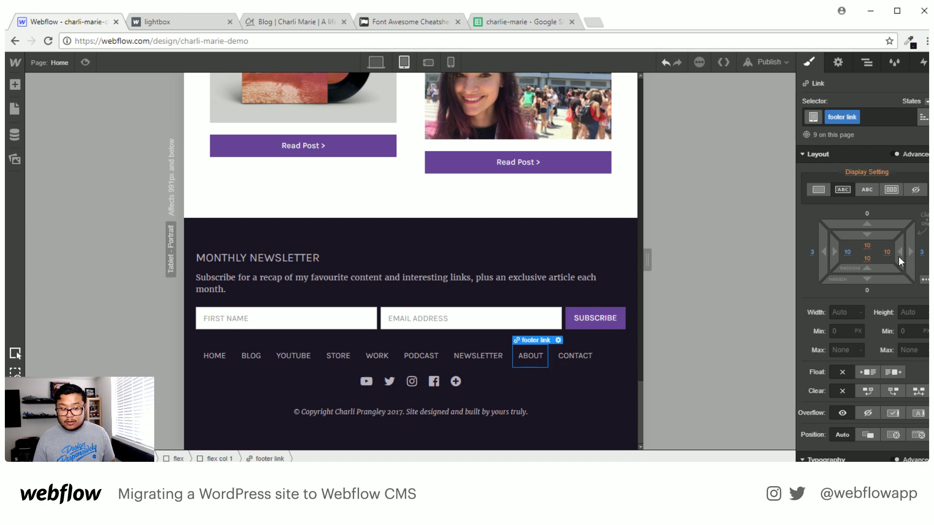
Center-align the text of the flex column that holds the footer links.
{"action": "left_click", "coordinate": [608, 356]}
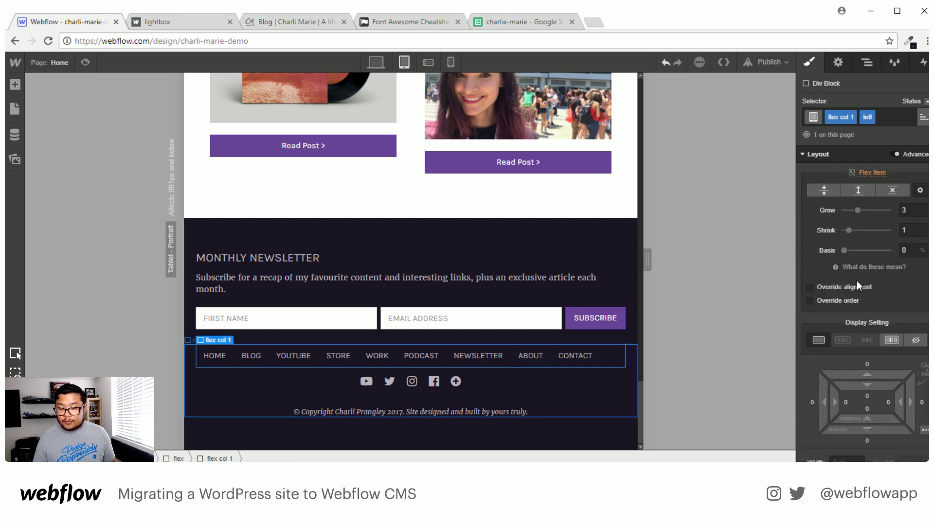
{"action": "scroll", "coordinate": [871, 326], "scroll_direction": "down", "scroll_amount": 5}
{"action": "scroll", "coordinate": [869, 325], "scroll_direction": "down", "scroll_amount": 3}
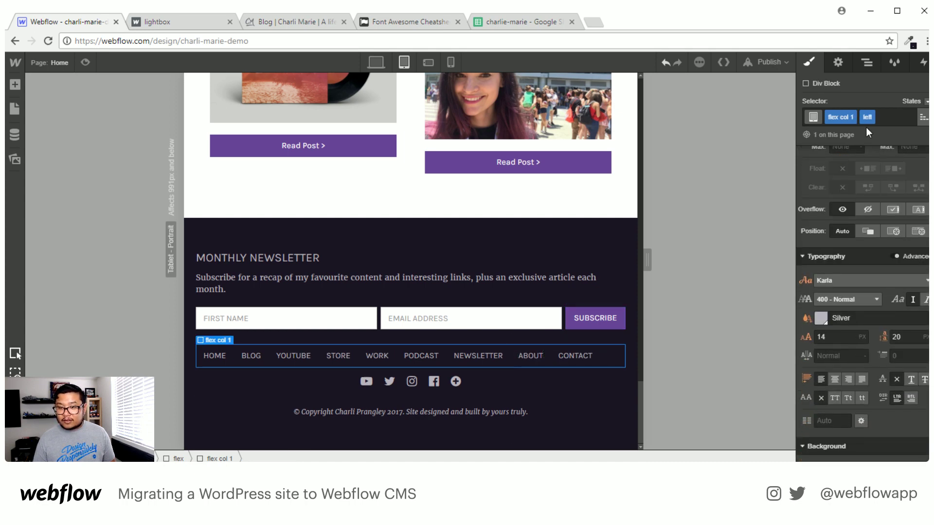
{"action": "left_click", "coordinate": [834, 379]}
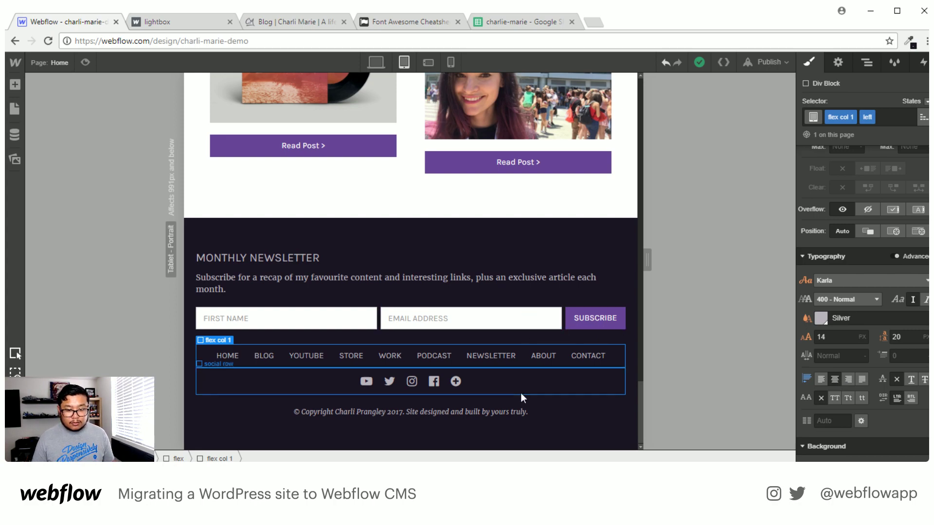
Switch to the phone landscape view and narrow the canvas to check how the homepage reflows.
{"action": "scroll", "coordinate": [521, 393], "scroll_direction": "up", "scroll_amount": 20}
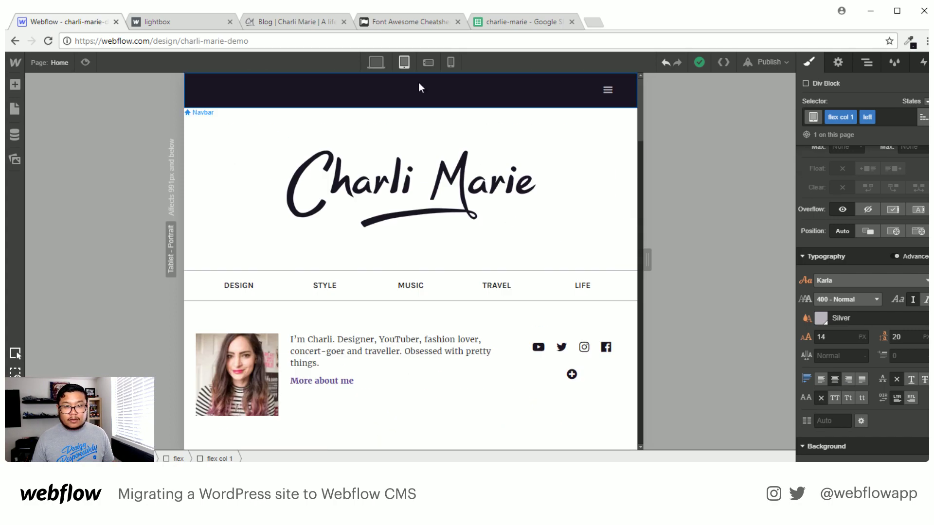
{"action": "left_click", "coordinate": [427, 62]}
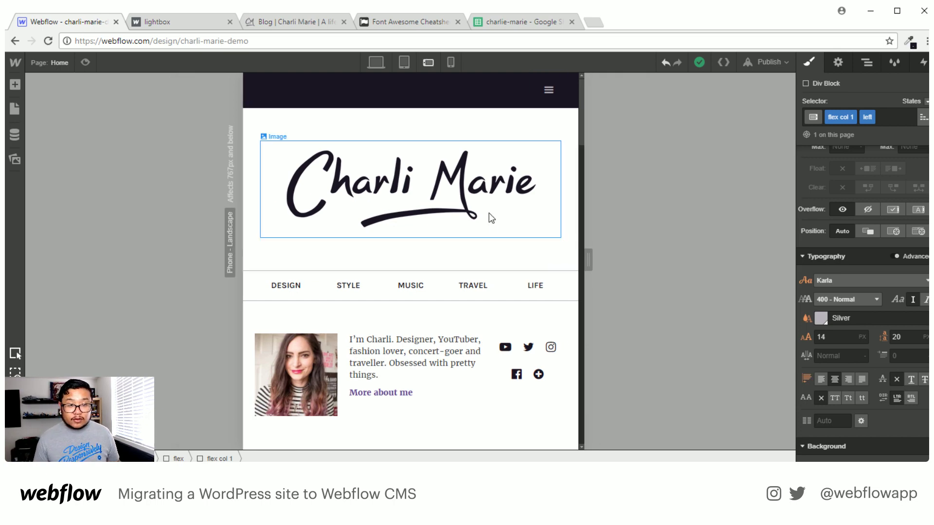
{"action": "left_click_drag", "start_coordinate": [588, 259], "coordinate": [497, 245]}
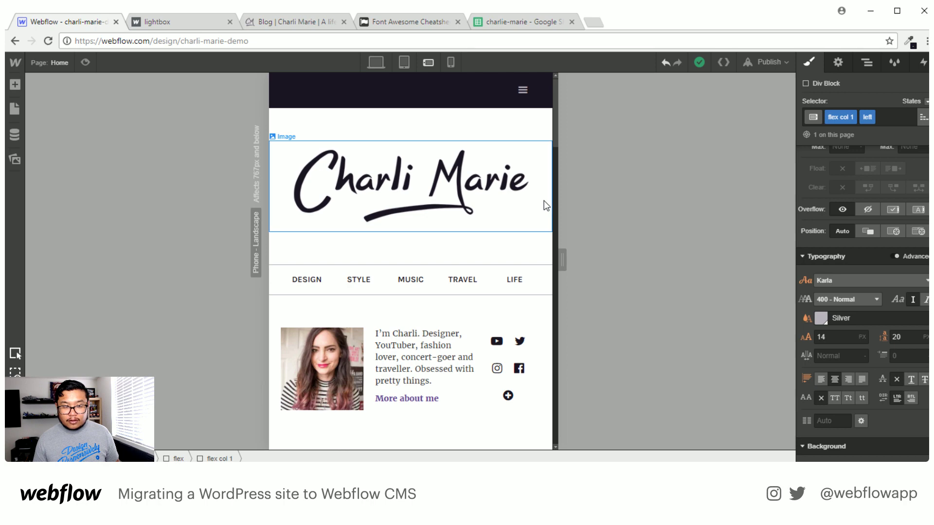
{"action": "scroll", "coordinate": [622, 252], "scroll_direction": "down", "scroll_amount": 7}
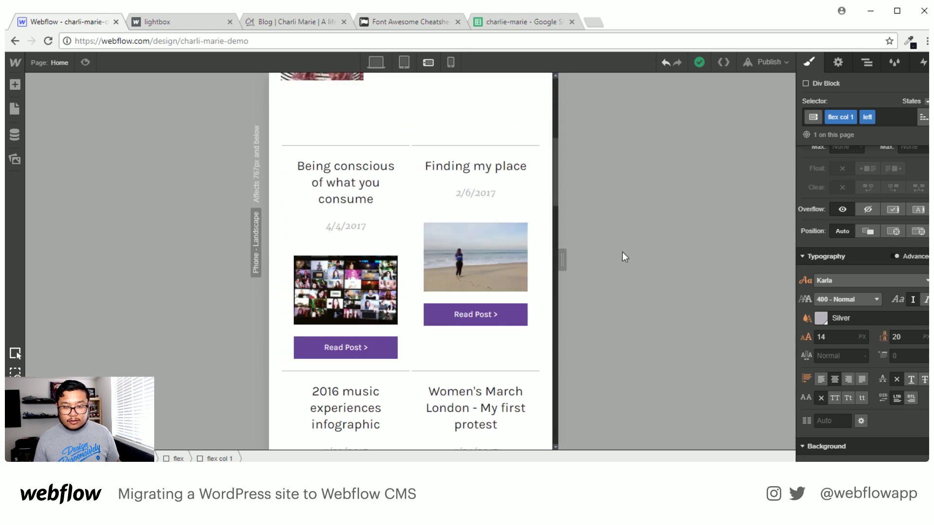
{"action": "scroll", "coordinate": [484, 228], "scroll_direction": "up", "scroll_amount": 7}
{"action": "scroll", "coordinate": [483, 229], "scroll_direction": "down", "scroll_amount": 4}
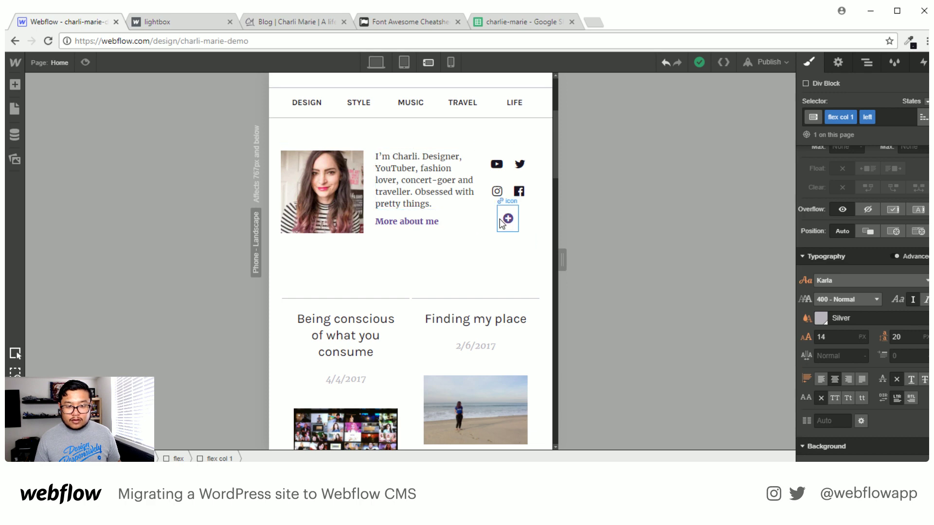
Add an "about flex" combo class to the flex row holding the about text and social icons.
{"action": "left_click", "coordinate": [468, 227]}
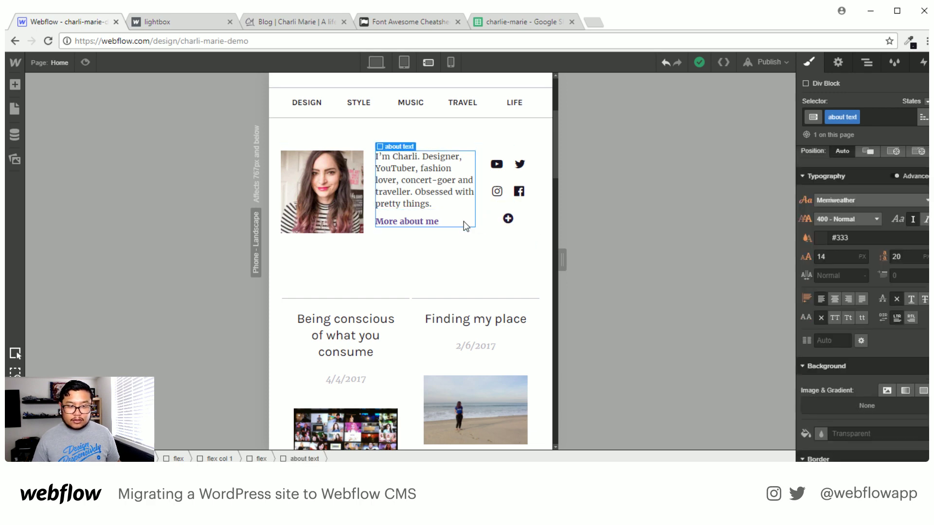
{"action": "left_click", "coordinate": [467, 227]}
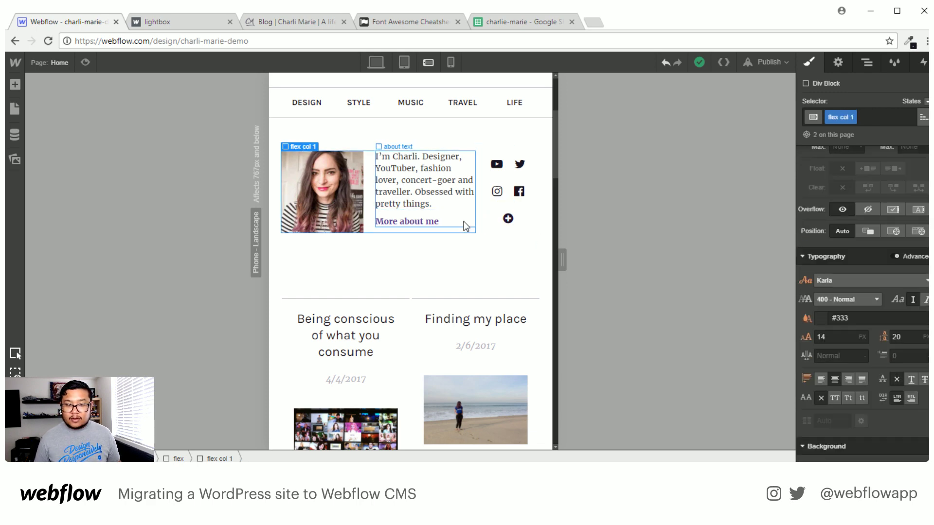
{"action": "left_click", "coordinate": [466, 226]}
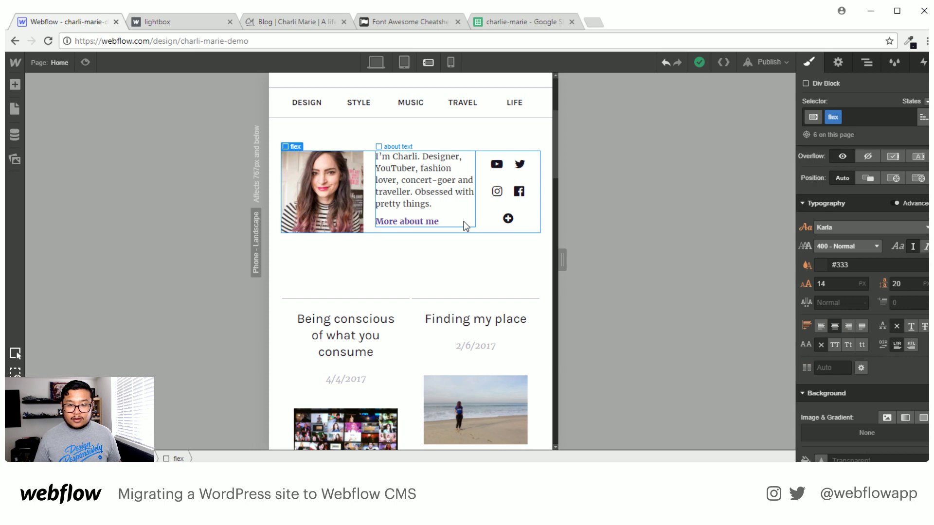
{"action": "left_click", "coordinate": [861, 120]}
{"action": "type", "text": "about f"}
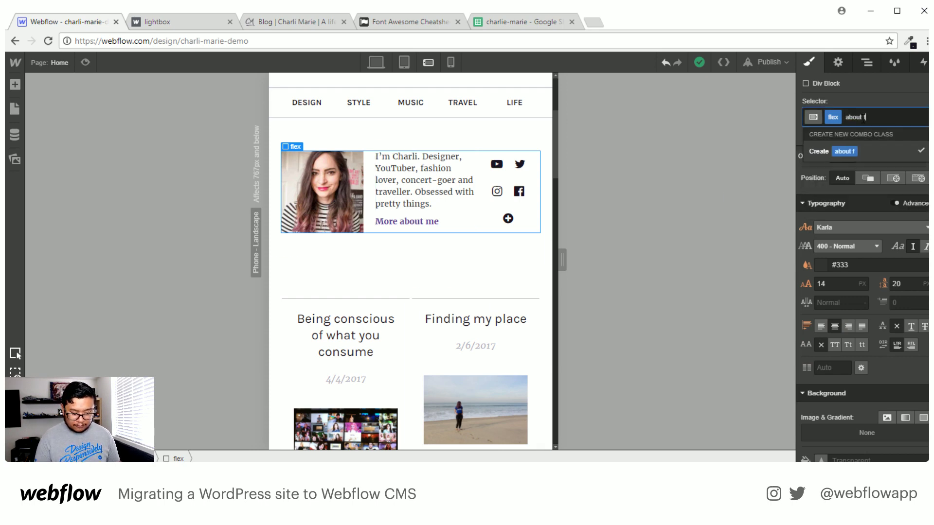
{"action": "type", "text": "lex"}
{"action": "key", "text": "Return"}
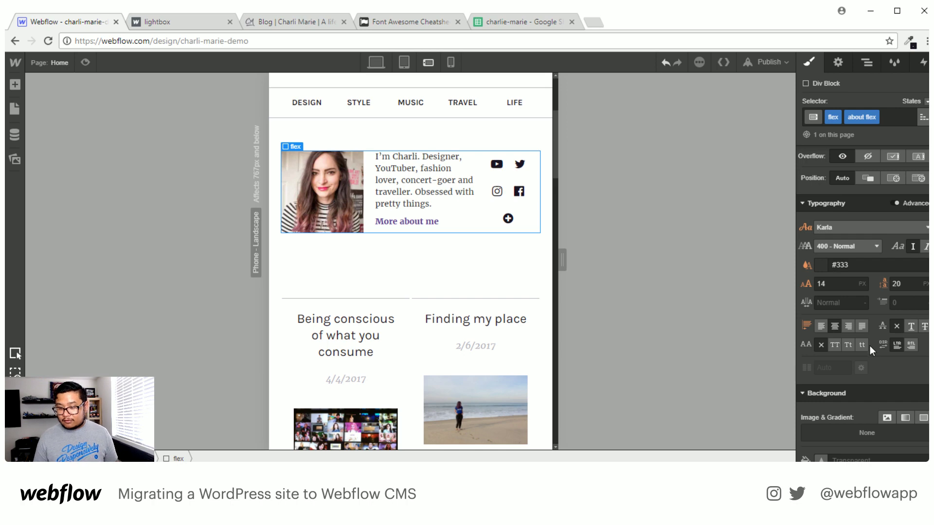
Change the about row's flex layout to vertical.
{"action": "scroll", "coordinate": [870, 346], "scroll_direction": "up", "scroll_amount": 4}
{"action": "scroll", "coordinate": [870, 346], "scroll_direction": "up", "scroll_amount": 3}
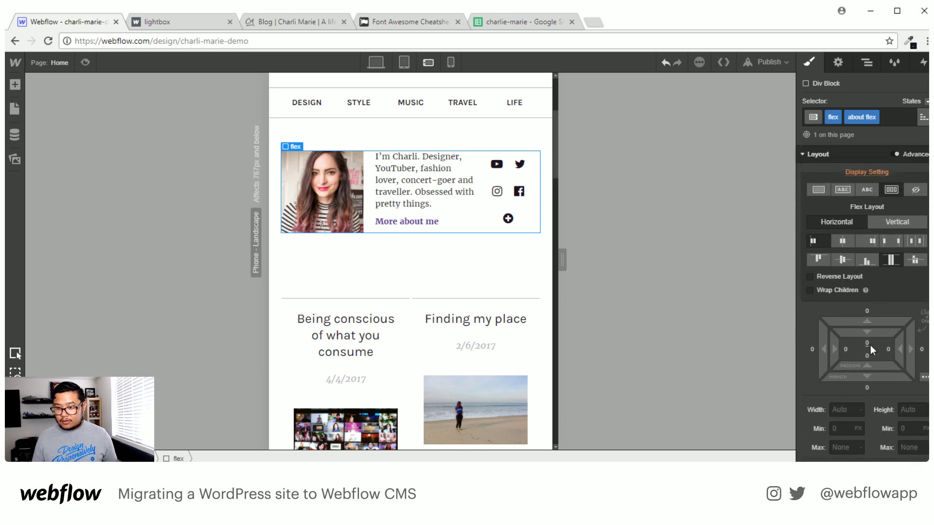
{"action": "left_click", "coordinate": [903, 221]}
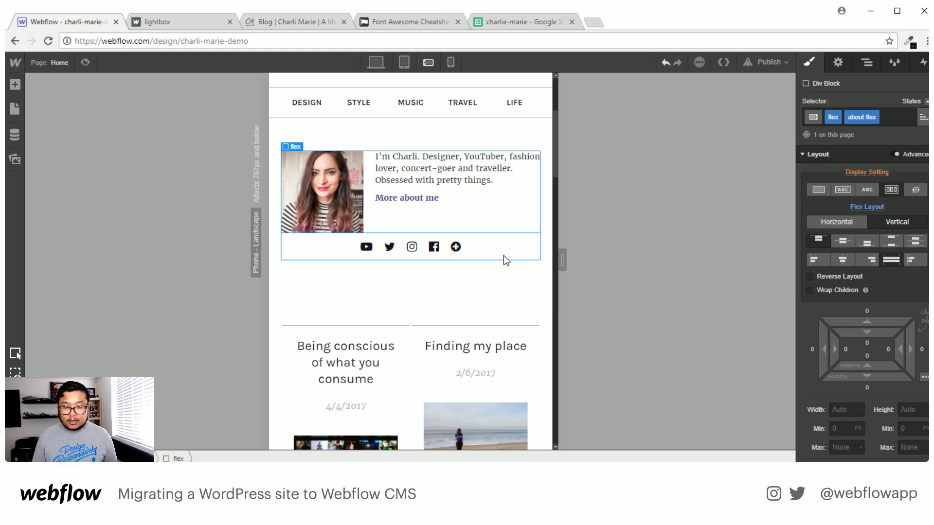
Give the inner flex row with the portrait and about text a bottom margin of 16.
{"action": "left_click", "coordinate": [492, 244]}
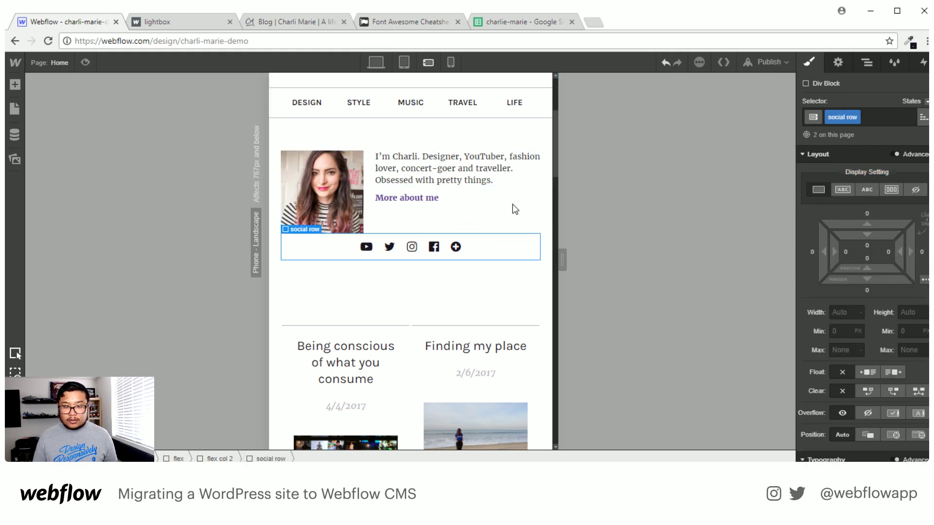
{"action": "left_click", "coordinate": [504, 218]}
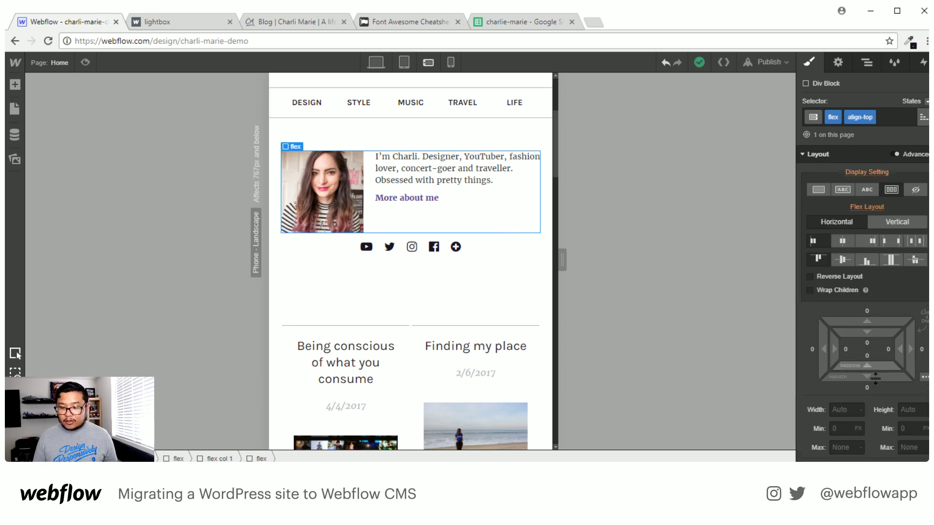
{"action": "left_click_drag", "start_coordinate": [875, 379], "coordinate": [875, 409]}
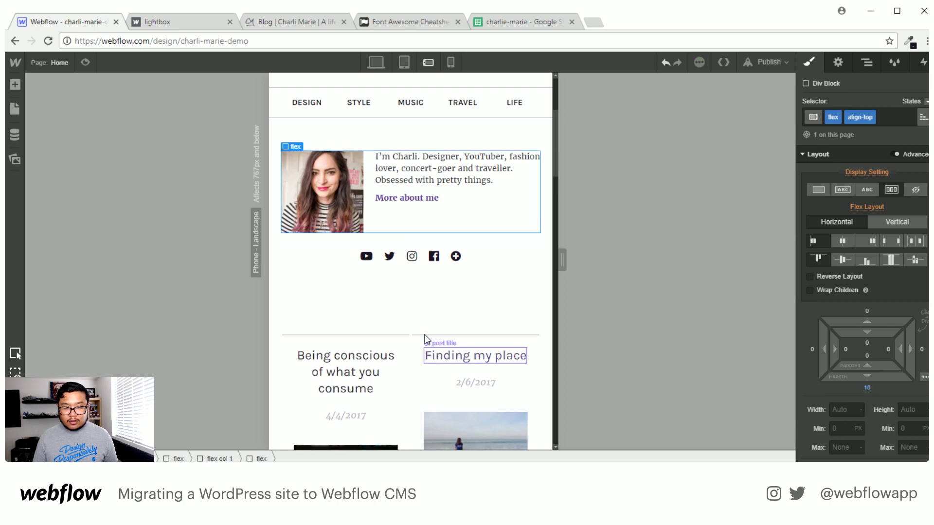
Set the flex basis of the post list's collection items to 100% and check the posts down to the footer.
{"action": "left_click", "coordinate": [463, 286]}
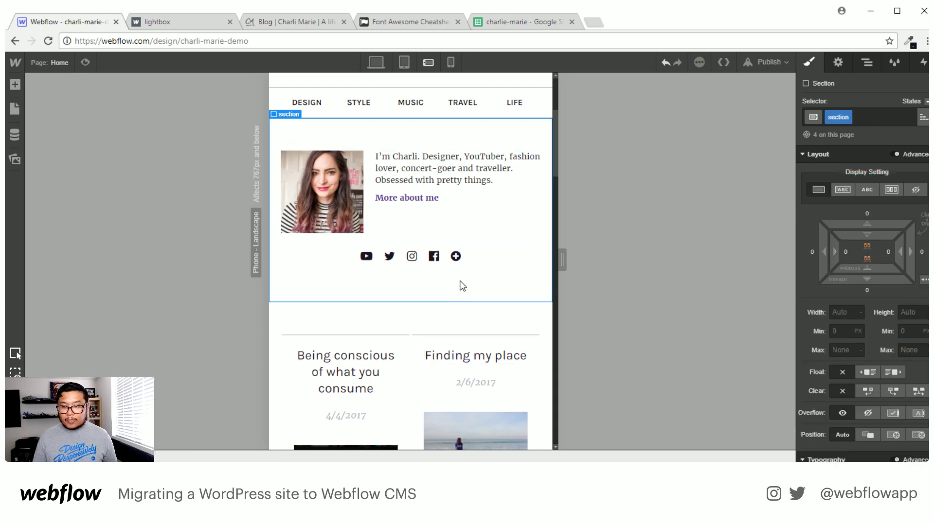
{"action": "scroll", "coordinate": [462, 286], "scroll_direction": "down", "scroll_amount": 3}
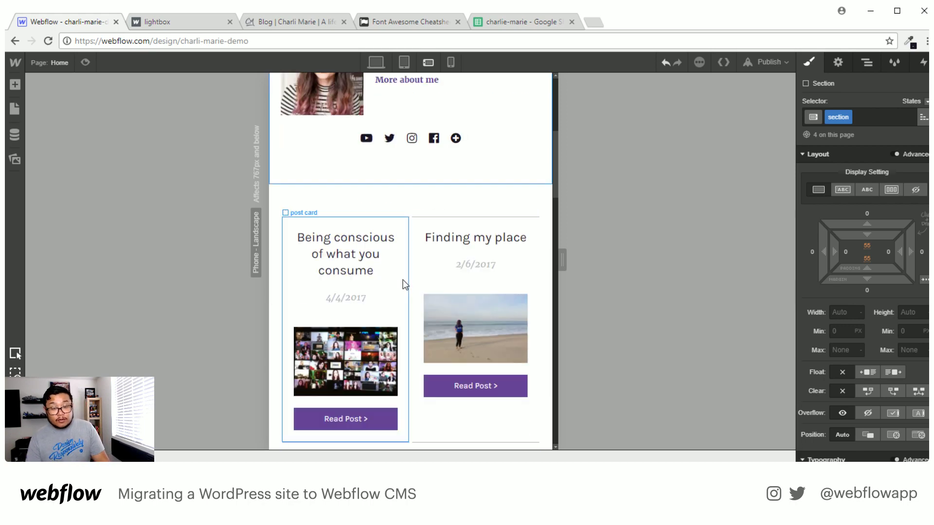
{"action": "scroll", "coordinate": [467, 302], "scroll_direction": "down", "scroll_amount": 4}
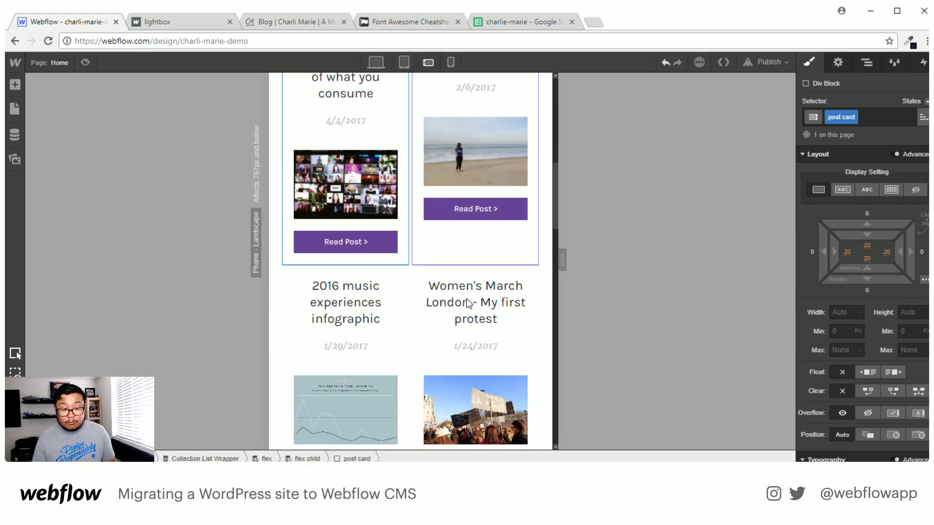
{"action": "left_click", "coordinate": [466, 308]}
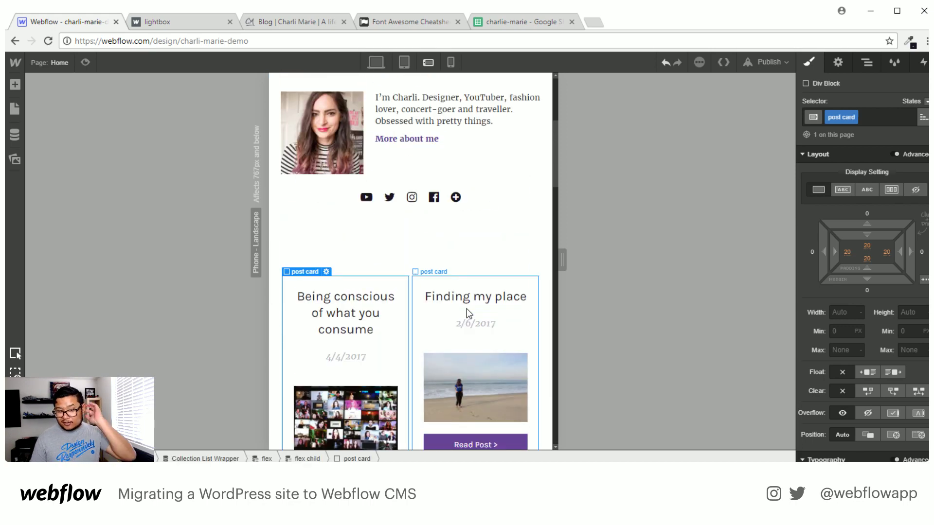
{"action": "left_click", "coordinate": [550, 374]}
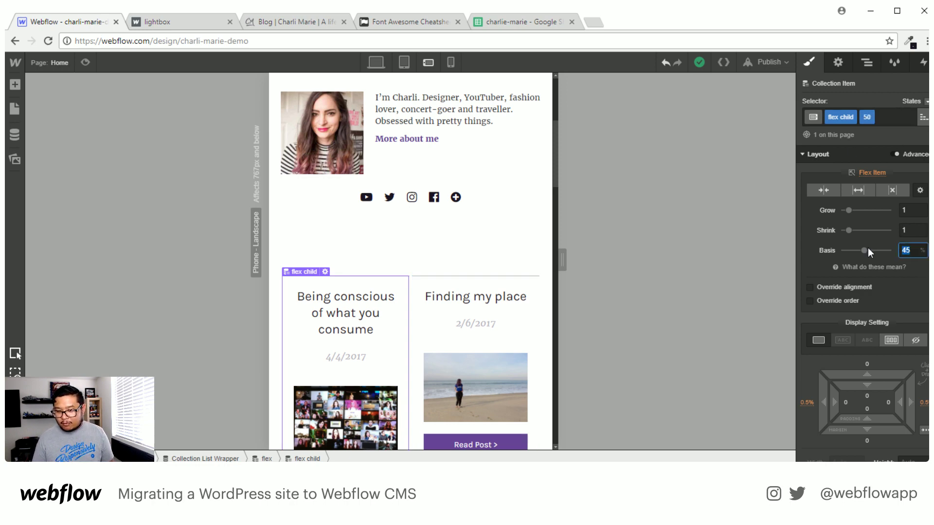
{"action": "type", "text": "100"}
{"action": "key", "text": "Return"}
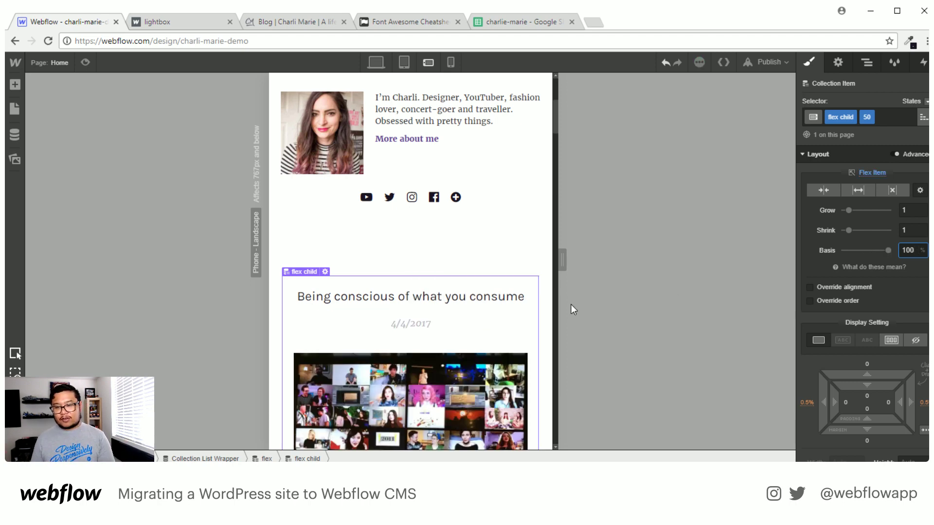
{"action": "scroll", "coordinate": [395, 280], "scroll_direction": "down", "scroll_amount": 6}
{"action": "scroll", "coordinate": [395, 279], "scroll_direction": "down", "scroll_amount": 20}
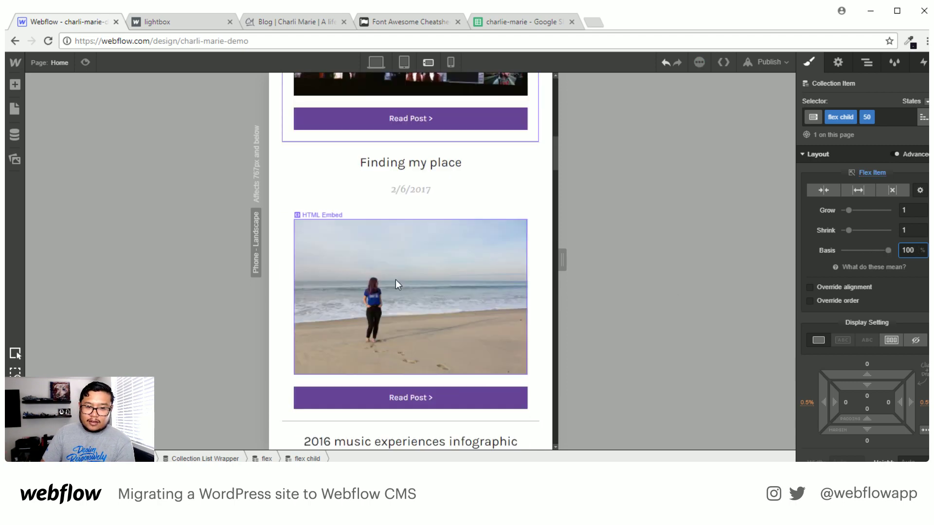
{"action": "scroll", "coordinate": [395, 280], "scroll_direction": "down", "scroll_amount": 20}
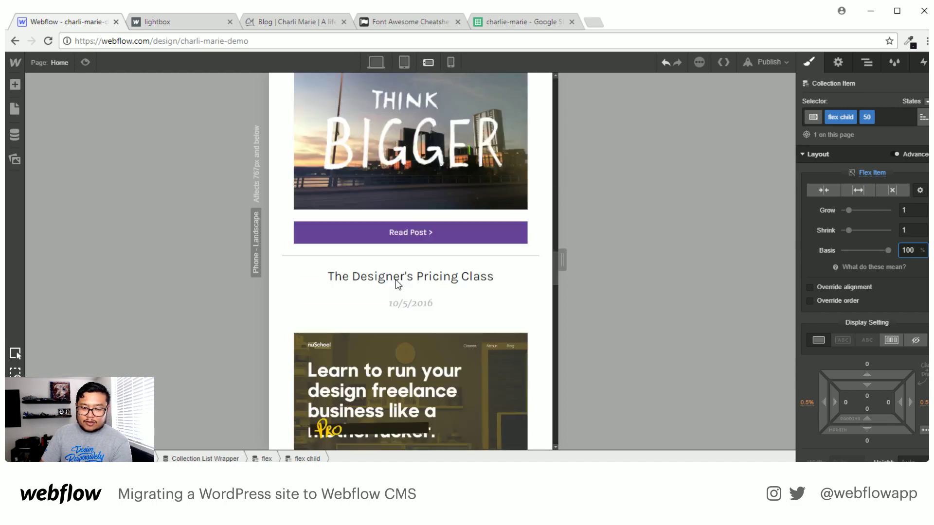
{"action": "scroll", "coordinate": [395, 280], "scroll_direction": "down", "scroll_amount": 10}
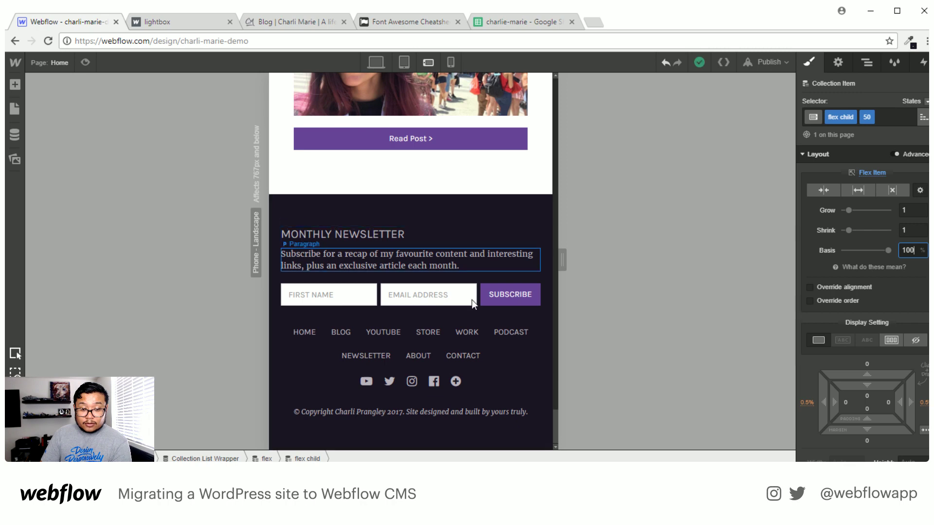
Switch to the phone portrait view, widen the canvas to fit the category row, and select the Life category link.
{"action": "left_click", "coordinate": [450, 64]}
{"action": "scroll", "coordinate": [460, 273], "scroll_direction": "up", "scroll_amount": 15}
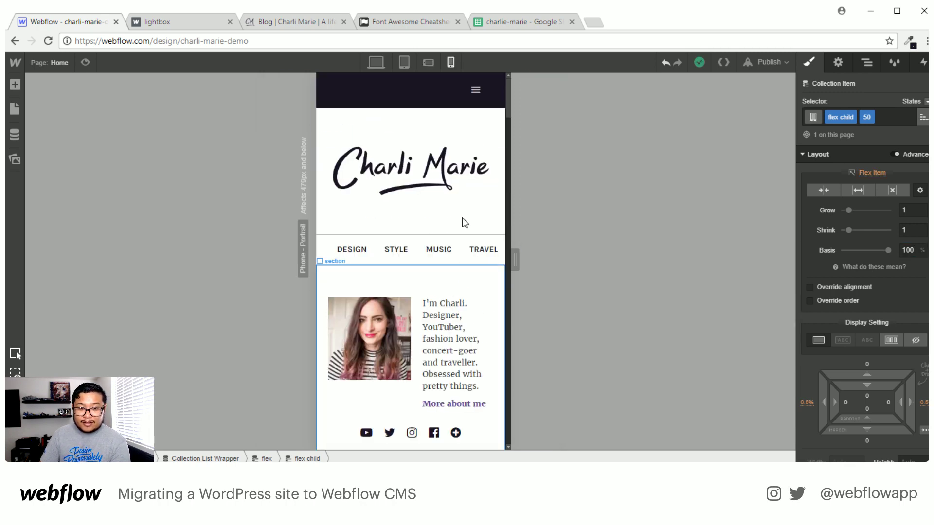
{"action": "left_click_drag", "start_coordinate": [524, 261], "coordinate": [547, 260]}
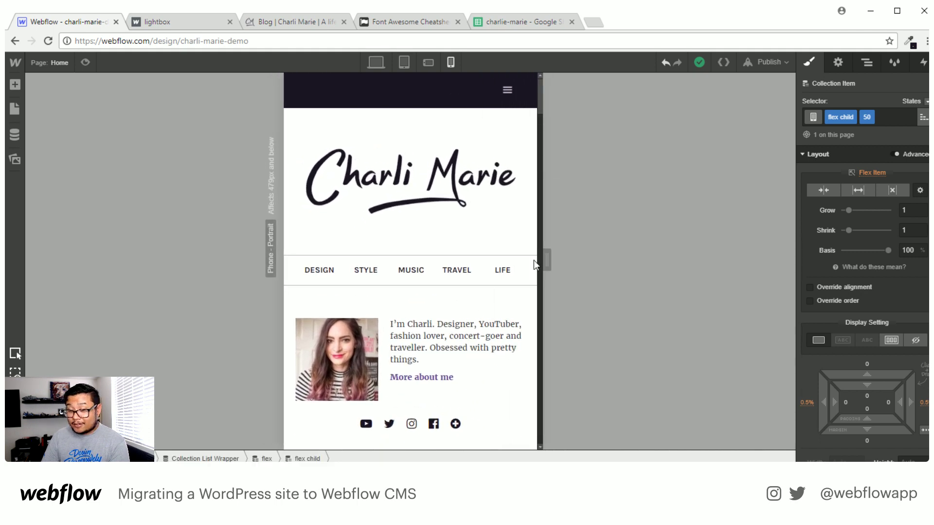
{"action": "left_click", "coordinate": [516, 279]}
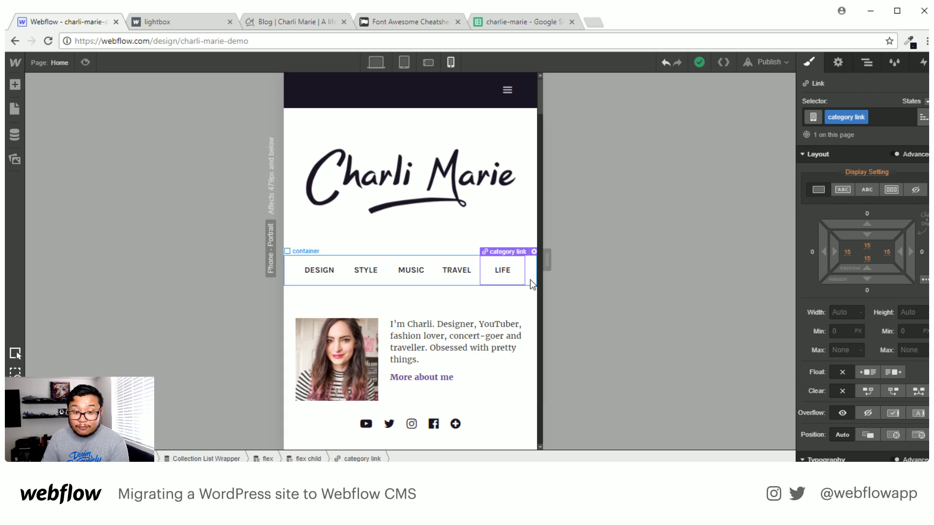
Add the wrap combo class to the category links' collection list and check the row in phone portrait, tablet and phone landscape views.
{"action": "left_click", "coordinate": [291, 281]}
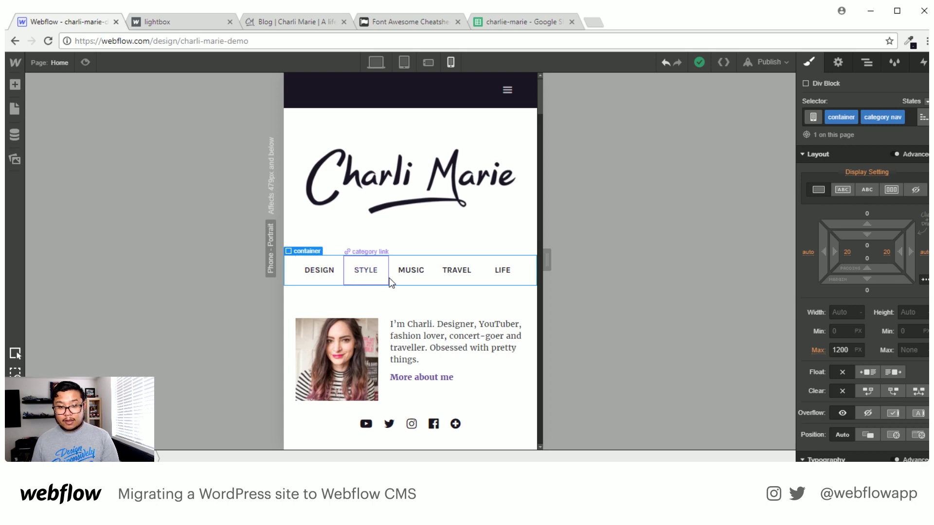
{"action": "left_click", "coordinate": [327, 283]}
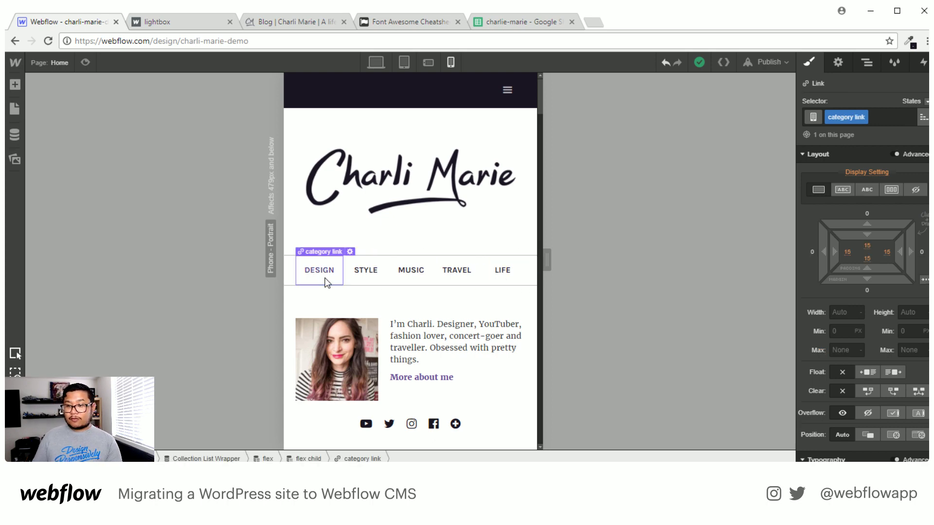
{"action": "key", "text": "Escape"}
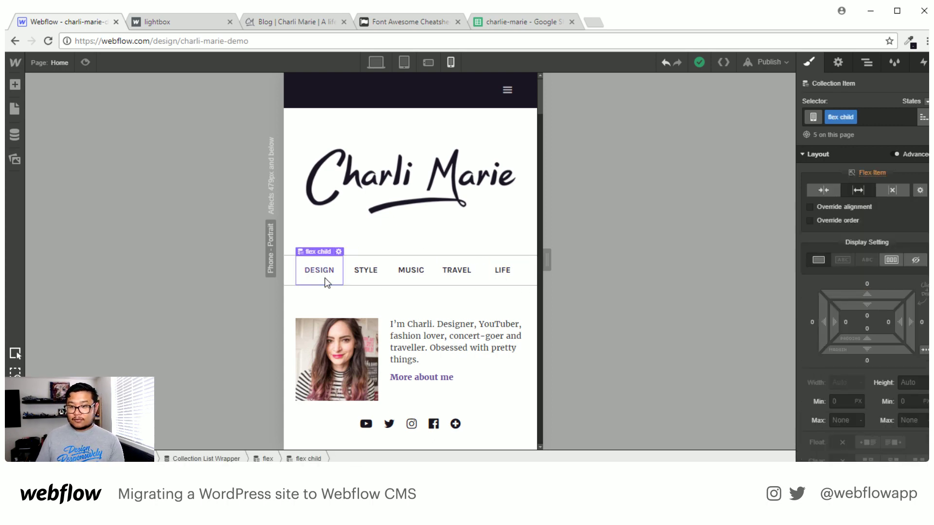
{"action": "key", "text": "Escape"}
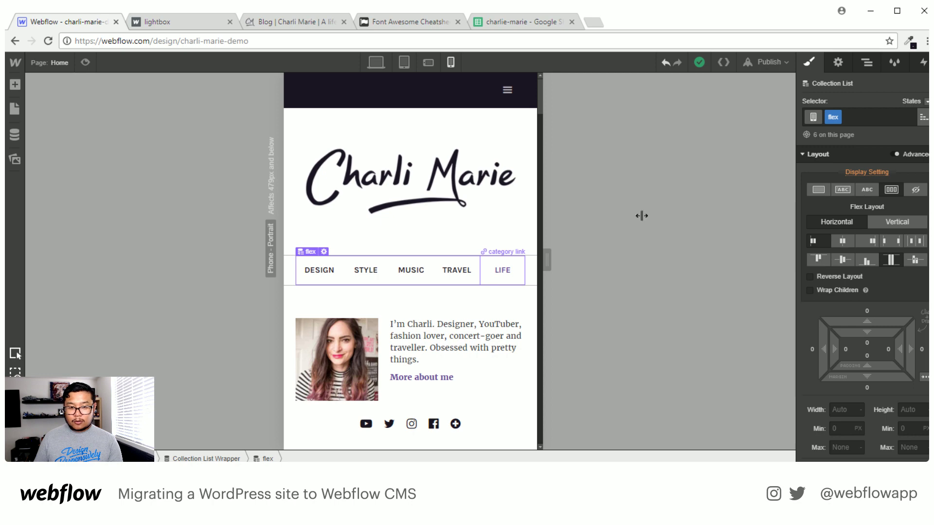
{"action": "left_click", "coordinate": [871, 116]}
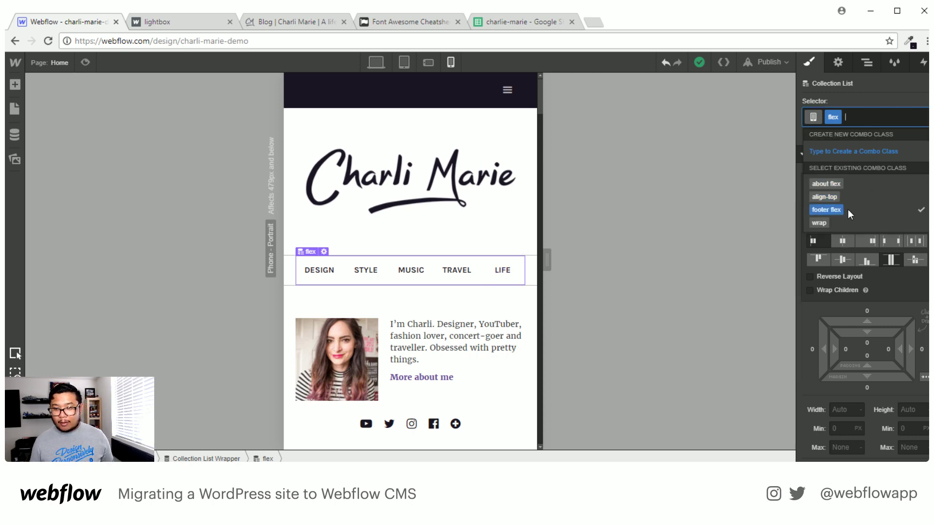
{"action": "left_click", "coordinate": [843, 224]}
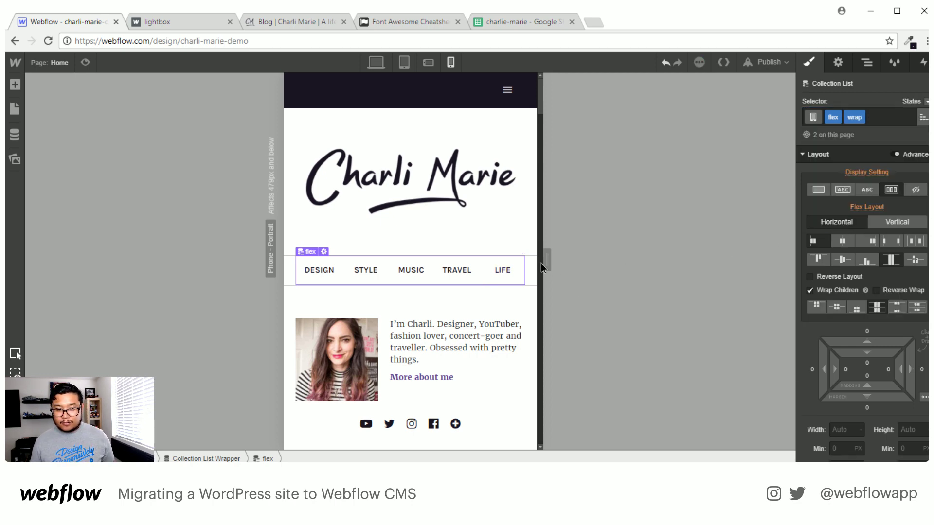
{"action": "mouse_move", "coordinate": [541, 264]}
{"action": "left_mouse_down"}
{"action": "mouse_move", "coordinate": [476, 258]}
{"action": "mouse_move", "coordinate": [546, 260]}
{"action": "left_mouse_up"}
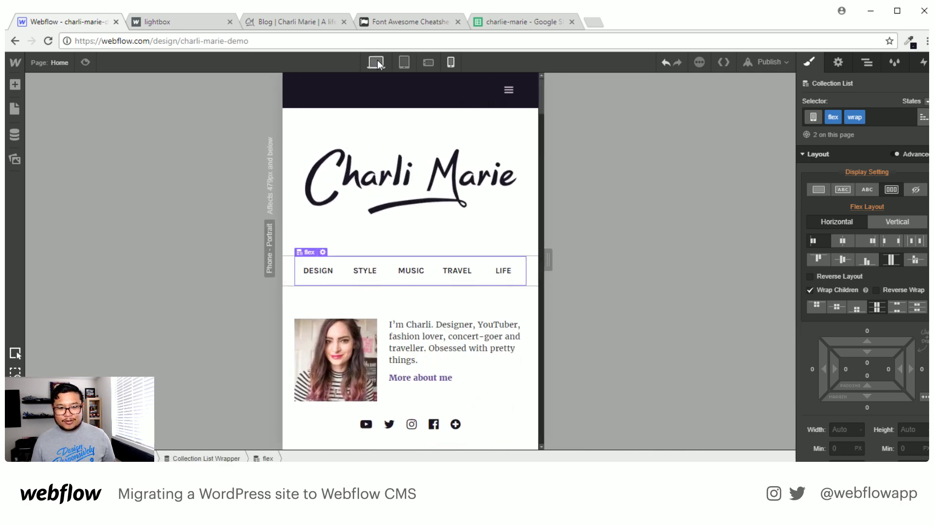
{"action": "left_click", "coordinate": [378, 60]}
{"action": "left_click", "coordinate": [404, 62]}
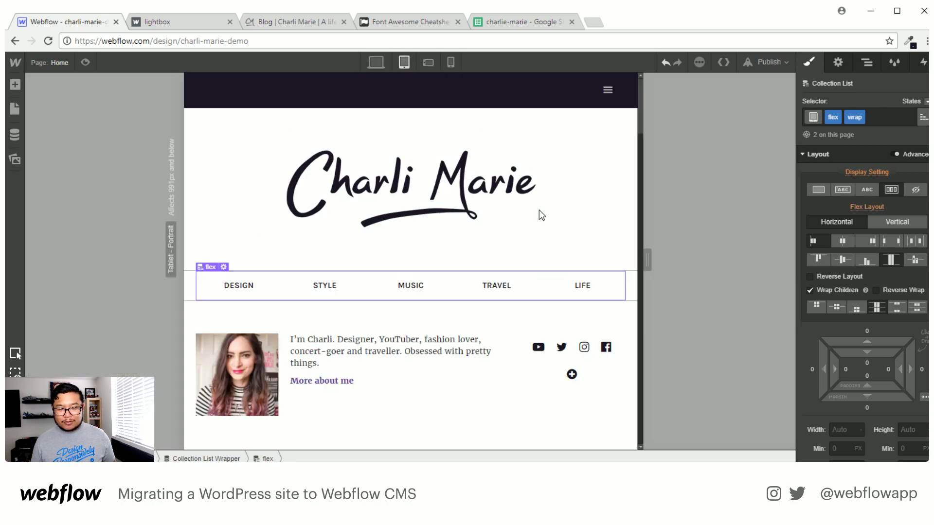
{"action": "mouse_move", "coordinate": [648, 260]}
{"action": "left_mouse_down"}
{"action": "mouse_move", "coordinate": [732, 250]}
{"action": "mouse_move", "coordinate": [643, 258]}
{"action": "left_mouse_up"}
{"action": "left_click", "coordinate": [428, 62]}
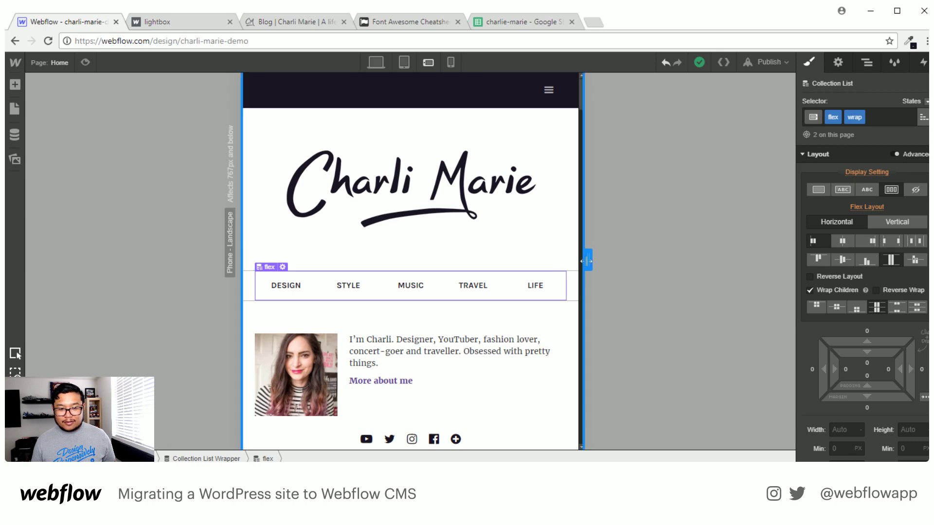
{"action": "left_click_drag", "start_coordinate": [586, 261], "coordinate": [562, 261]}
Set the category link's left and right padding to 10 px for the phone portrait view.
{"action": "left_click", "coordinate": [307, 284]}
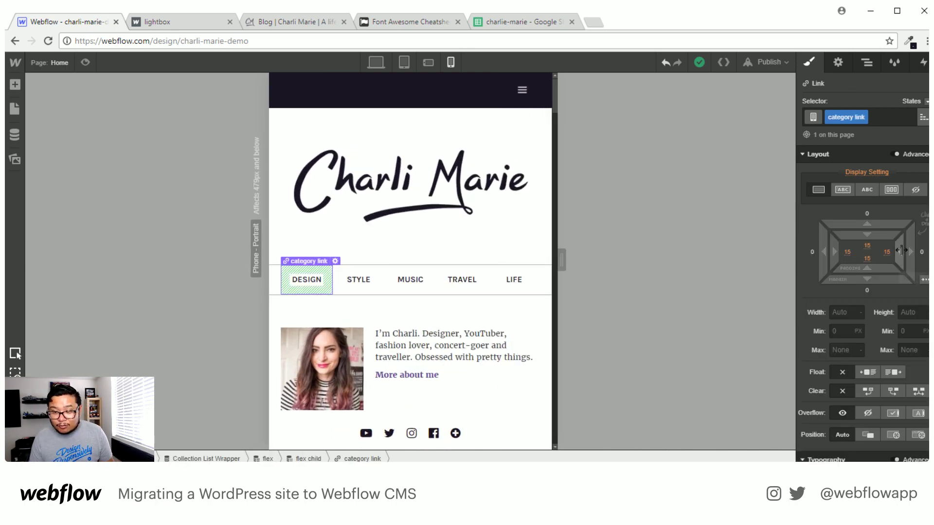
{"action": "left_click_drag", "start_coordinate": [901, 250], "coordinate": [910, 251]}
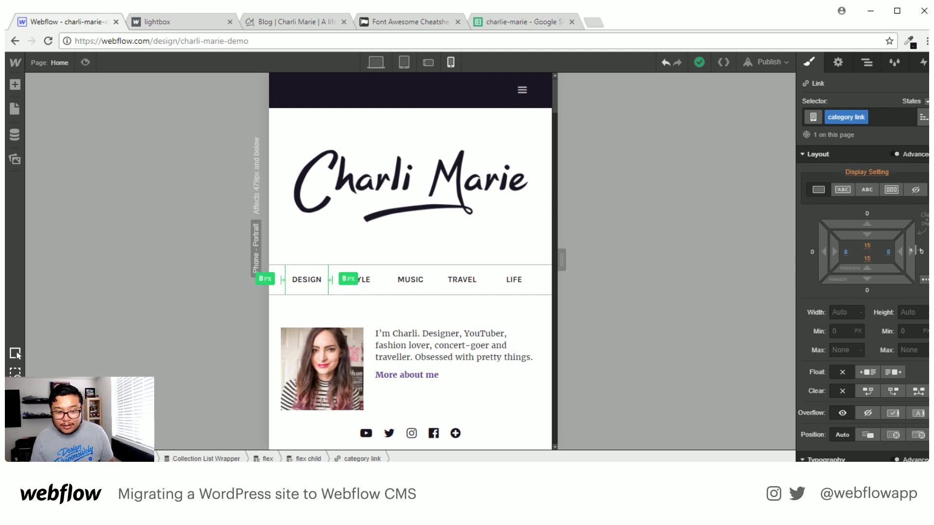
{"action": "left_click_drag", "start_coordinate": [919, 251], "coordinate": [921, 254]}
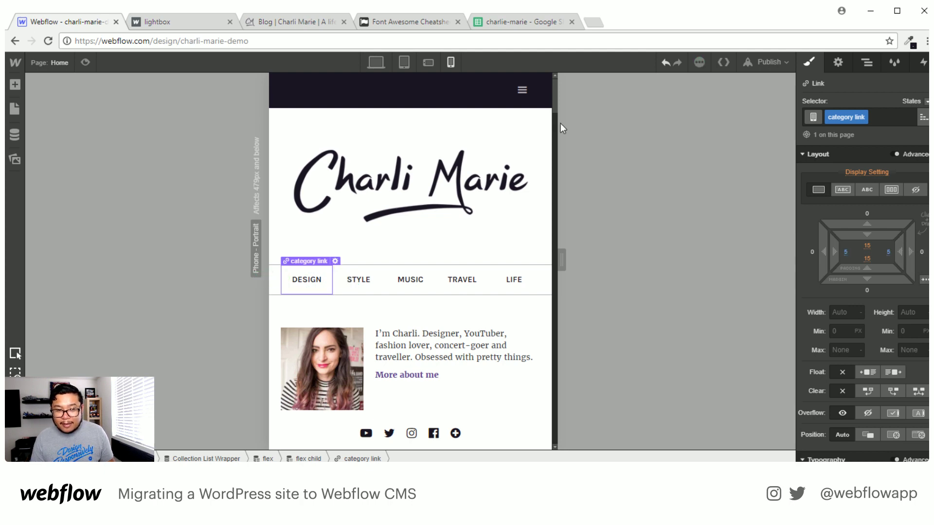
{"action": "left_click_drag", "start_coordinate": [562, 255], "coordinate": [531, 255]}
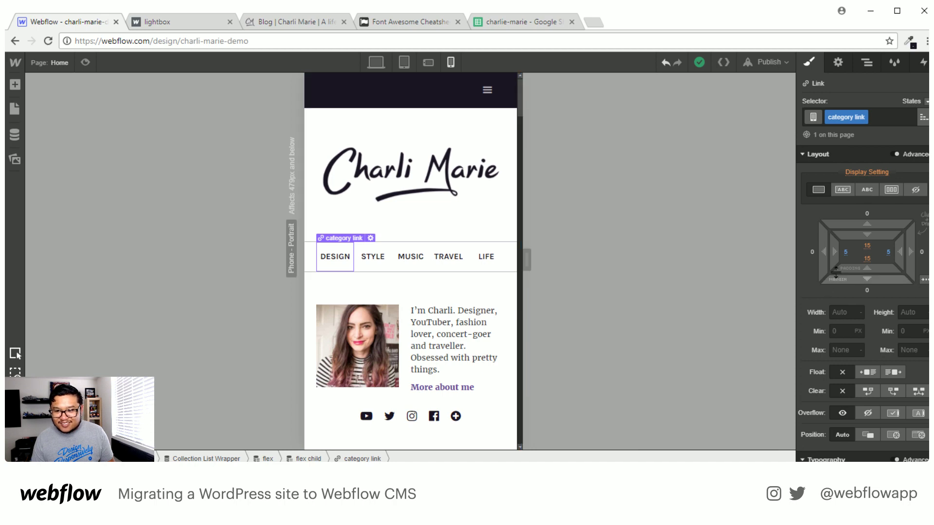
{"action": "left_click_drag", "start_coordinate": [905, 250], "coordinate": [895, 256]}
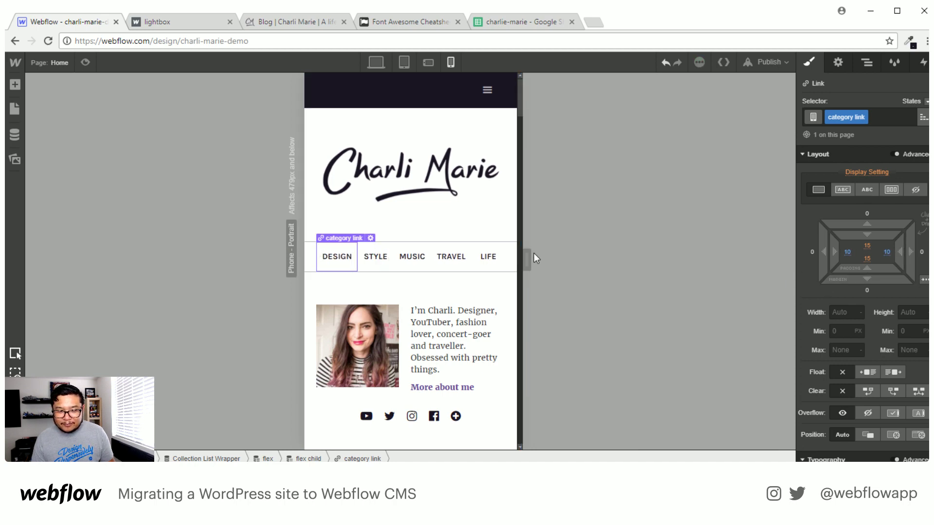
Examine the category row at a wider canvas width and the about section and post list in phone portrait view.
{"action": "left_click_drag", "start_coordinate": [527, 257], "coordinate": [548, 257]}
{"action": "scroll", "coordinate": [442, 310], "scroll_direction": "down", "scroll_amount": 2}
{"action": "left_click", "coordinate": [449, 62]}
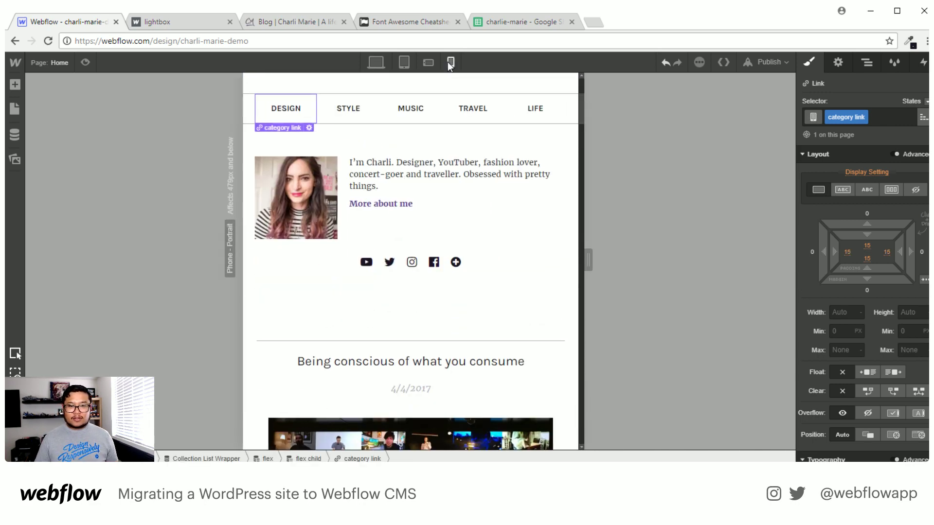
{"action": "scroll", "coordinate": [462, 243], "scroll_direction": "down", "scroll_amount": 8}
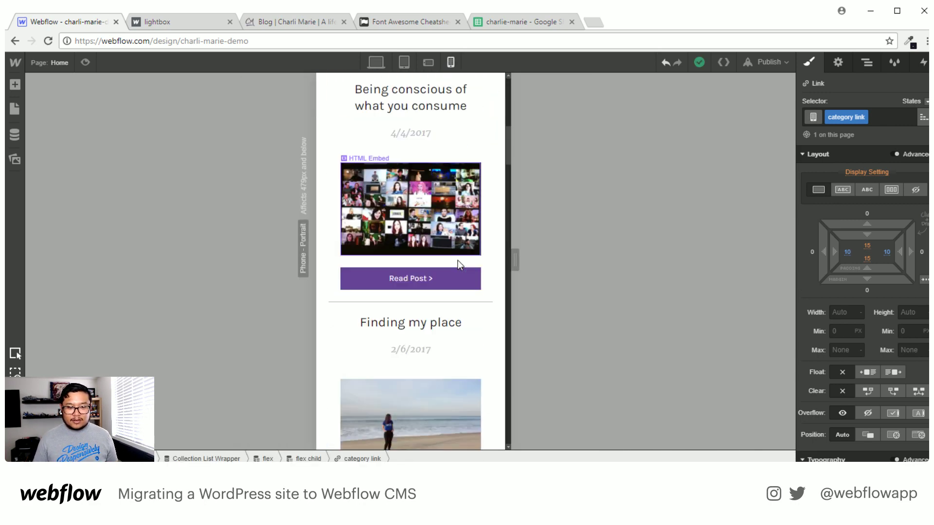
{"action": "scroll", "coordinate": [459, 265], "scroll_direction": "down", "scroll_amount": 10}
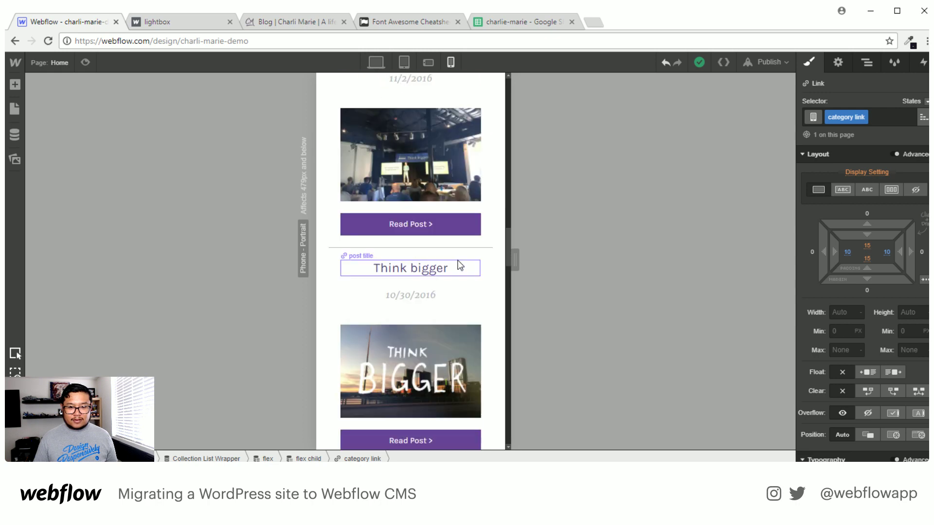
{"action": "scroll", "coordinate": [458, 261], "scroll_direction": "up", "scroll_amount": 20}
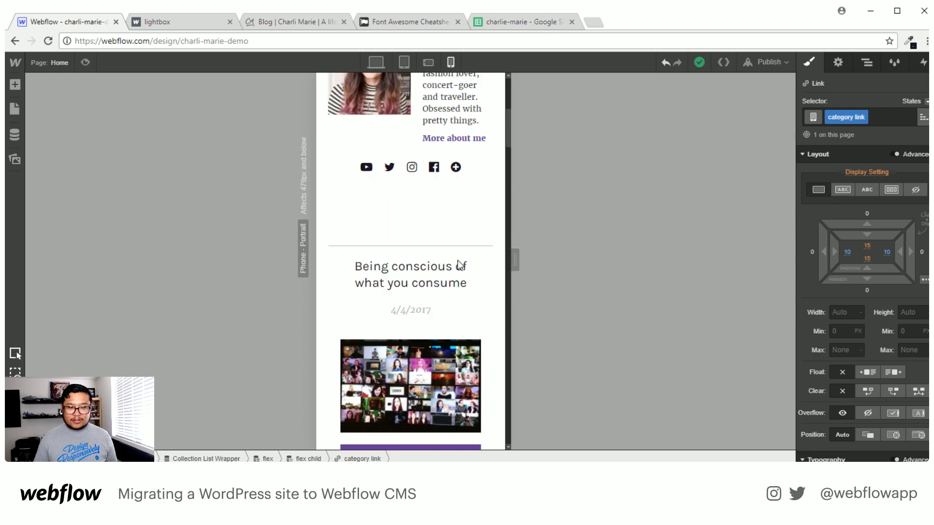
{"action": "scroll", "coordinate": [460, 265], "scroll_direction": "down", "scroll_amount": 5}
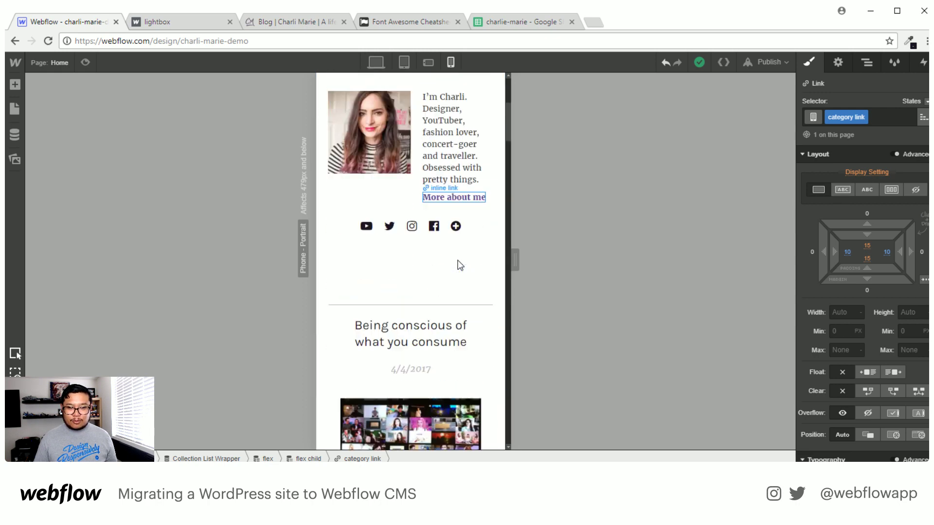
In the phone landscape view, set the left and right margins of the post list's collection items to 0%.
{"action": "left_click", "coordinate": [335, 328]}
{"action": "left_click", "coordinate": [428, 62]}
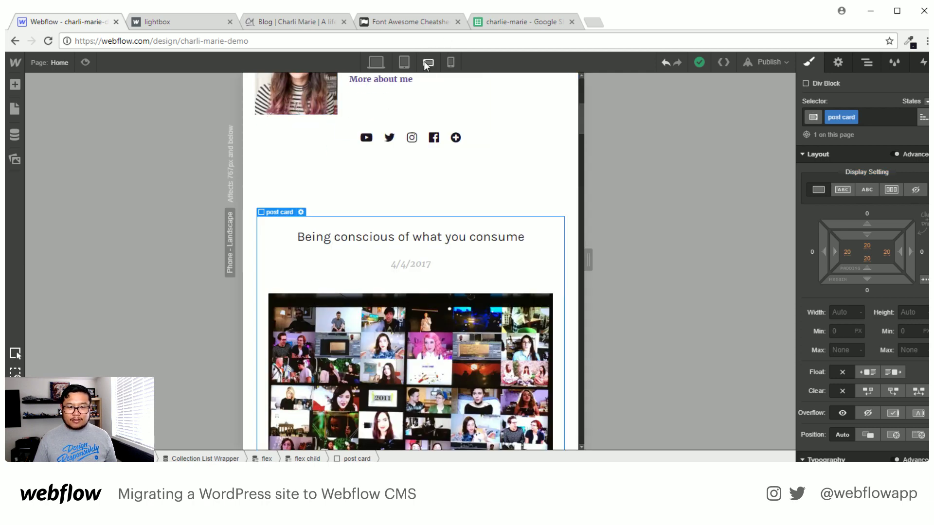
{"action": "left_click", "coordinate": [285, 269]}
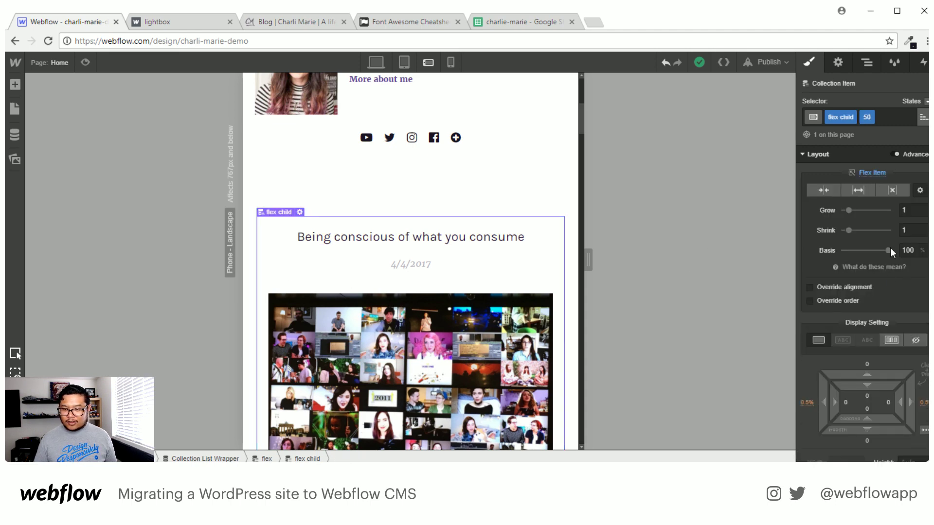
{"action": "scroll", "coordinate": [827, 301], "scroll_direction": "down", "scroll_amount": 3}
{"action": "left_click", "coordinate": [806, 285]}
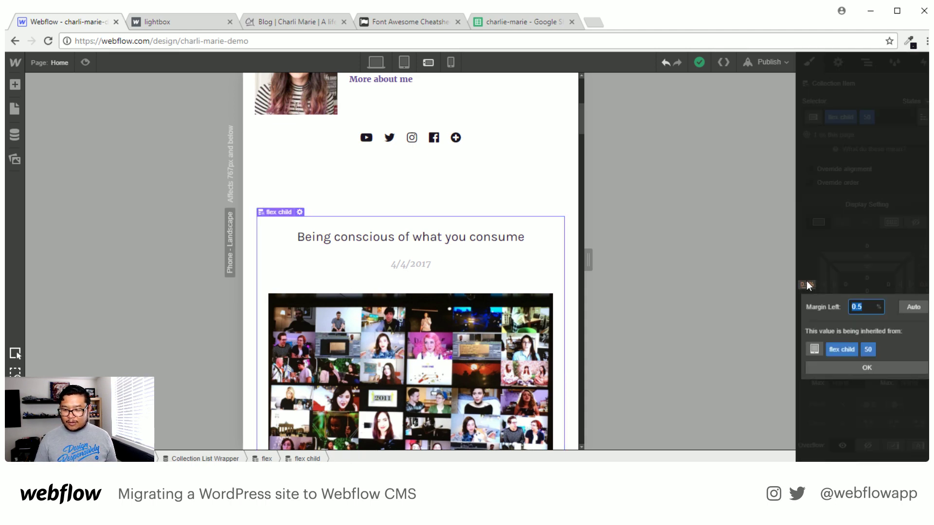
{"action": "left_click", "coordinate": [922, 285]}
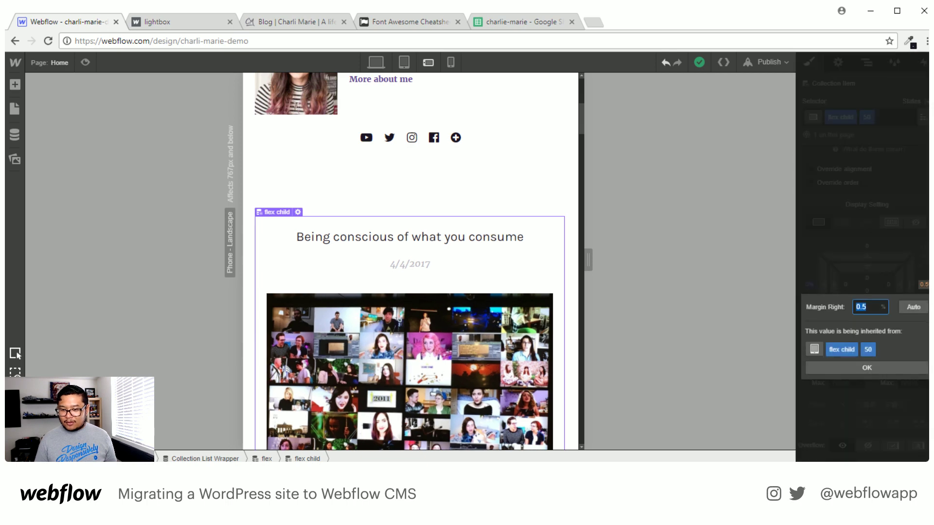
{"action": "type", "text": "0"}
{"action": "key", "text": "Return"}
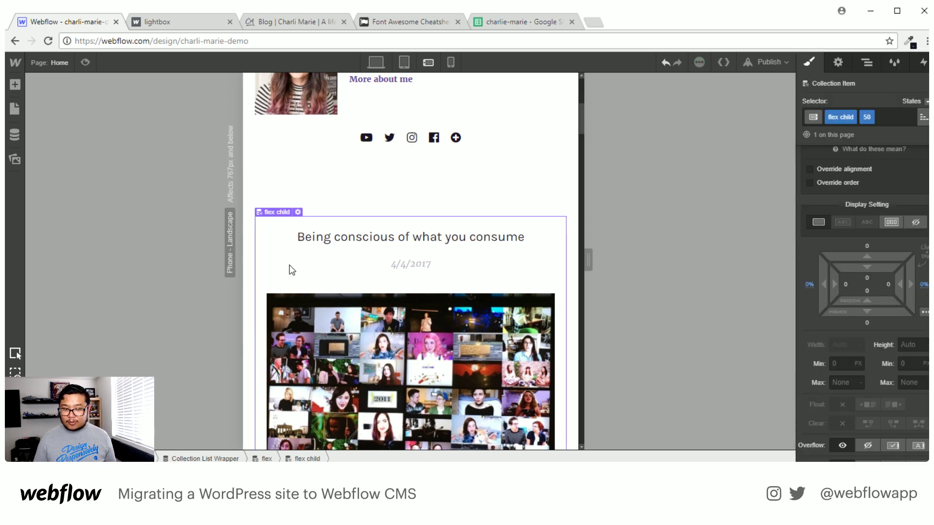
Set the post card's left and right padding to 0 and check the posts in phone portrait view down to the footer.
{"action": "left_click", "coordinate": [316, 271]}
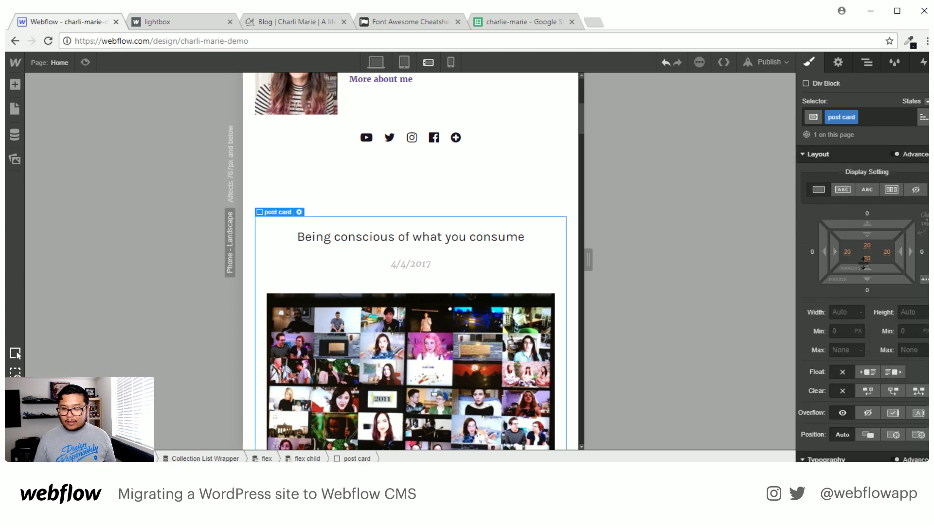
{"action": "left_click_drag", "start_coordinate": [834, 248], "coordinate": [793, 254]}
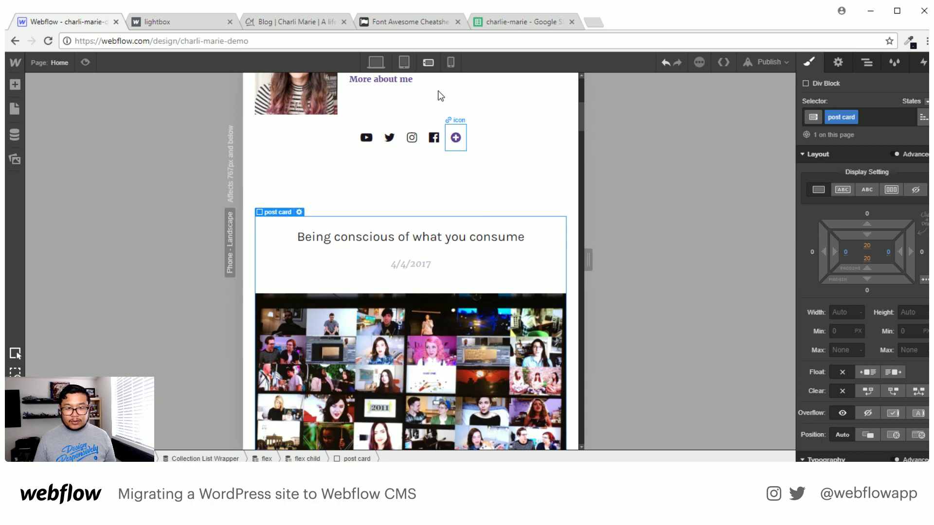
{"action": "left_click", "coordinate": [447, 63]}
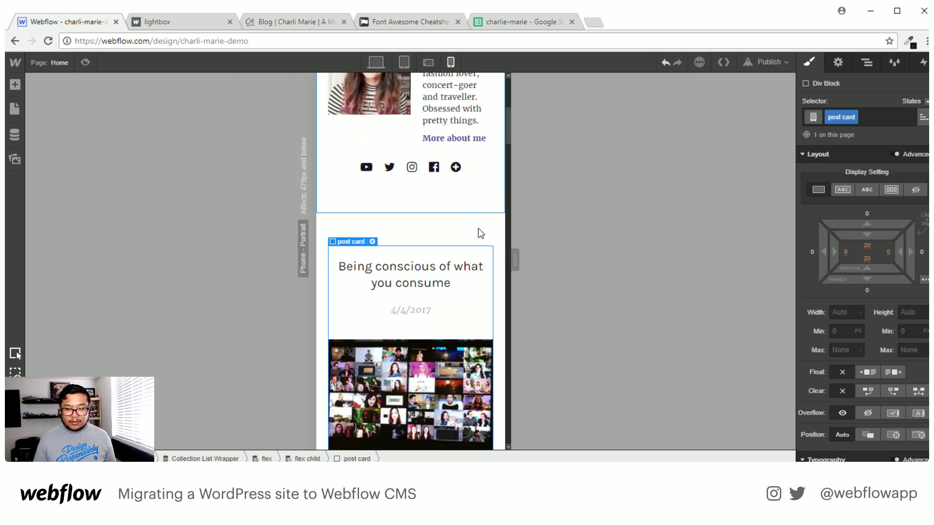
{"action": "left_click", "coordinate": [478, 229]}
{"action": "scroll", "coordinate": [483, 269], "scroll_direction": "down", "scroll_amount": 2}
{"action": "scroll", "coordinate": [482, 292], "scroll_direction": "down", "scroll_amount": 15}
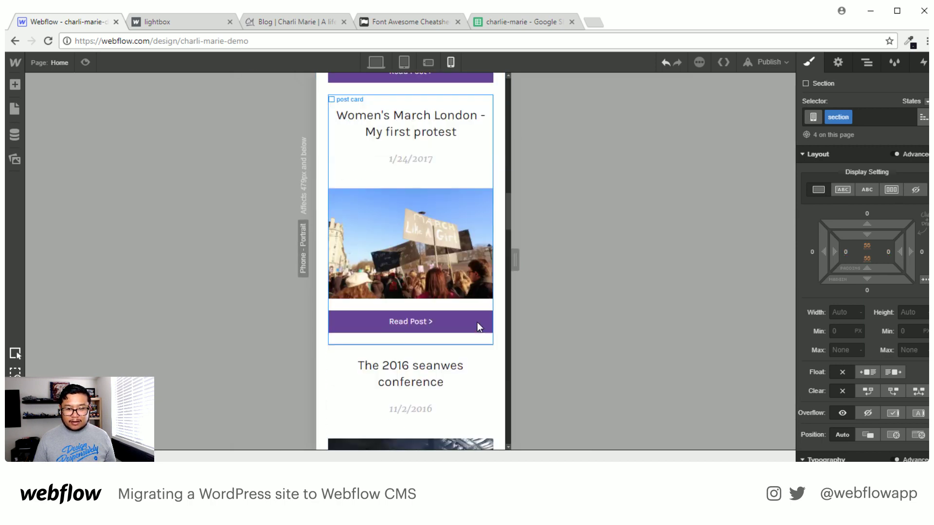
{"action": "scroll", "coordinate": [479, 327], "scroll_direction": "down", "scroll_amount": 15}
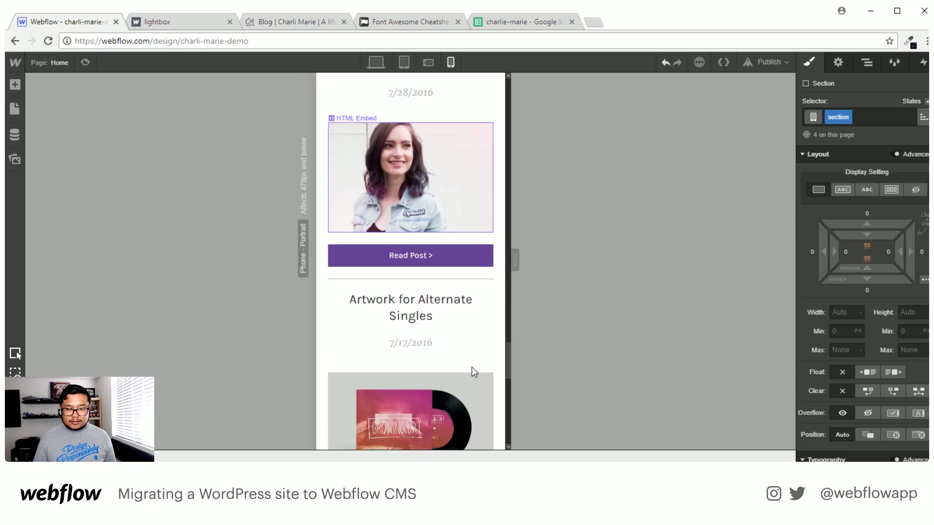
{"action": "scroll", "coordinate": [474, 373], "scroll_direction": "down", "scroll_amount": 4}
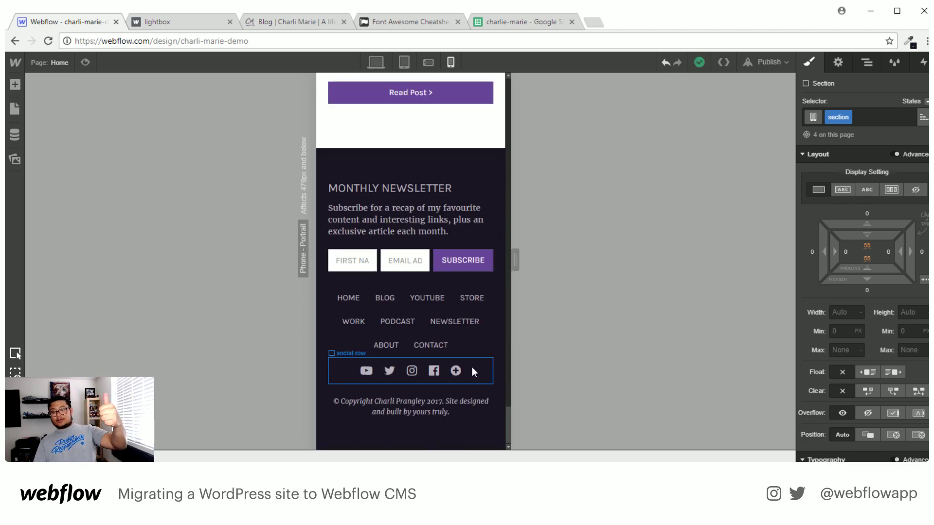
Check the footer at a narrower phone landscape width, and change the newsletter form's flex layout to vertical in phone portrait view.
{"action": "left_click", "coordinate": [428, 62]}
{"action": "left_click_drag", "start_coordinate": [587, 260], "coordinate": [566, 251]}
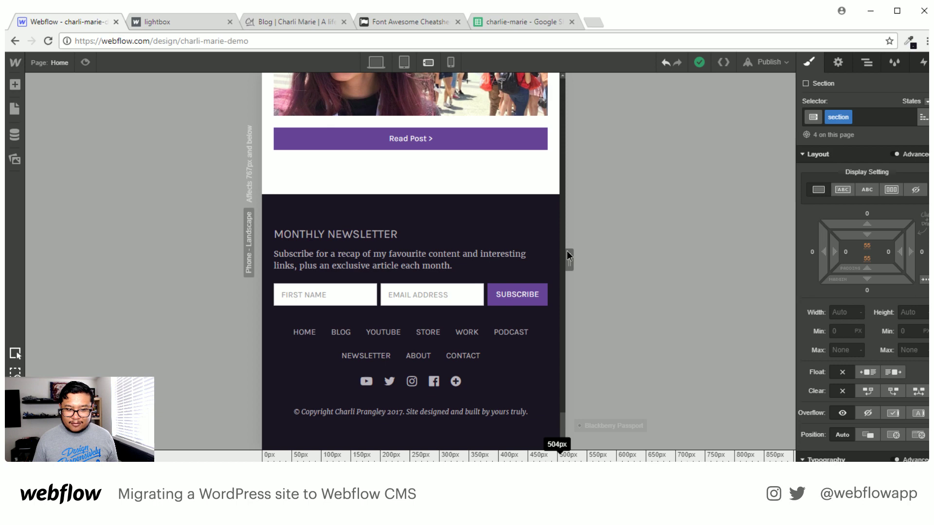
{"action": "left_click", "coordinate": [453, 60]}
{"action": "left_click", "coordinate": [375, 278]}
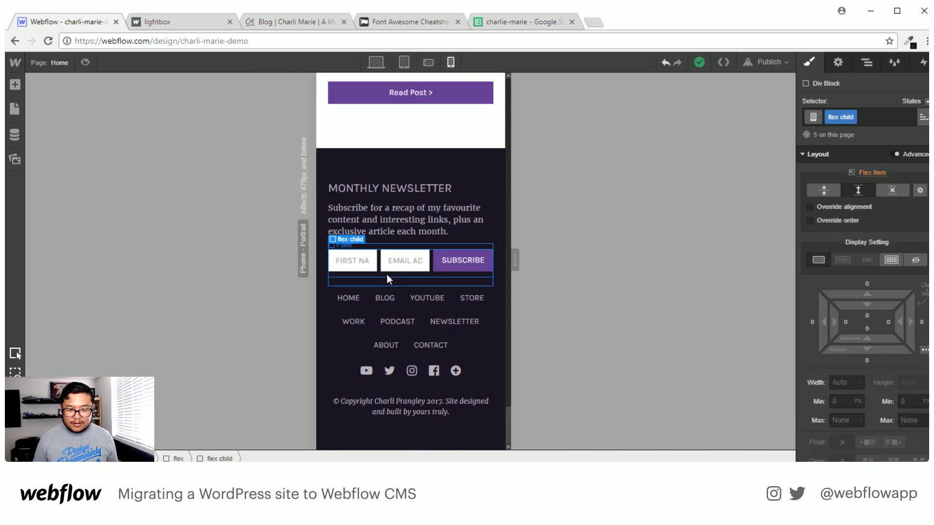
{"action": "left_click", "coordinate": [386, 274]}
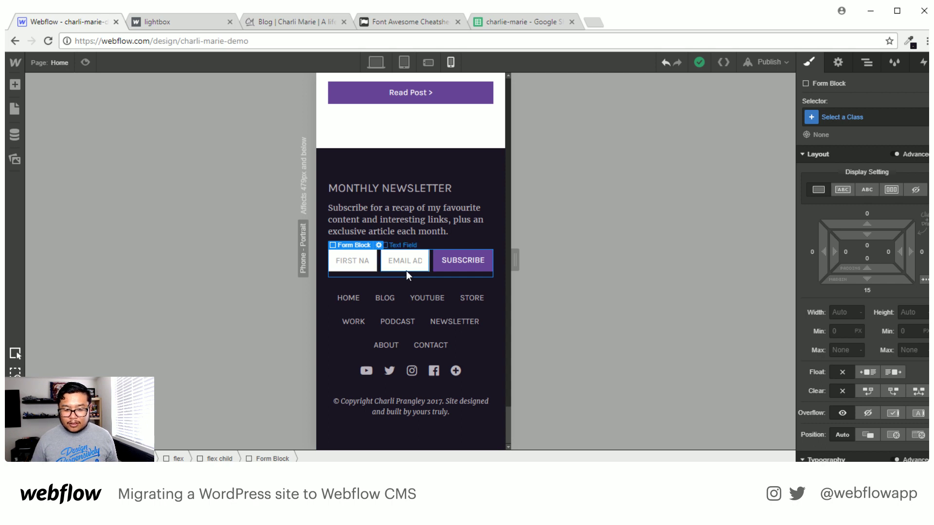
{"action": "left_click", "coordinate": [406, 271]}
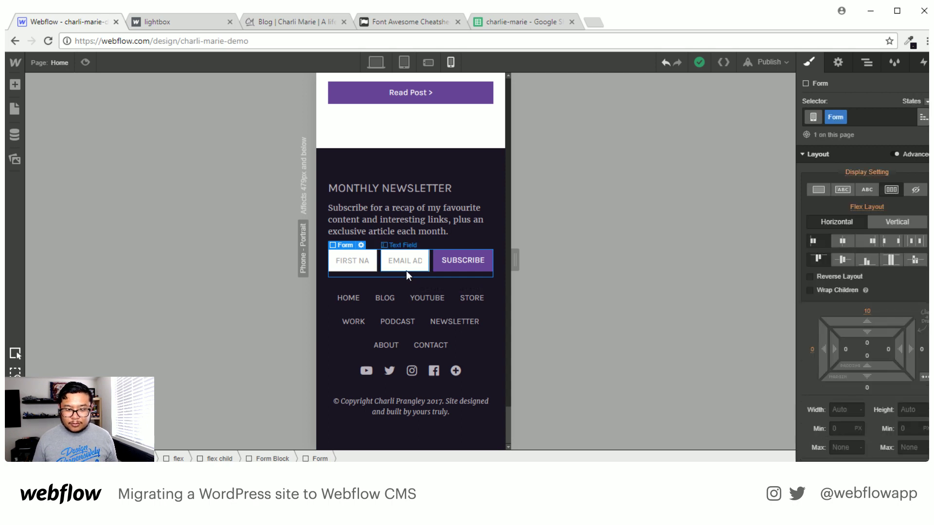
{"action": "left_click", "coordinate": [890, 222]}
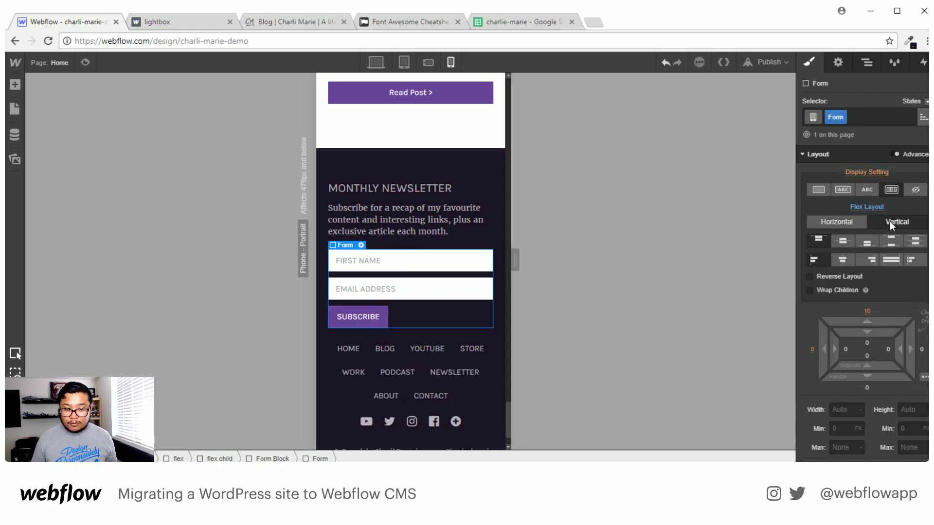
Set the newsletter form's Subscribe button width to 100% in phone portrait view.
{"action": "left_click", "coordinate": [366, 320]}
{"action": "left_click", "coordinate": [818, 260]}
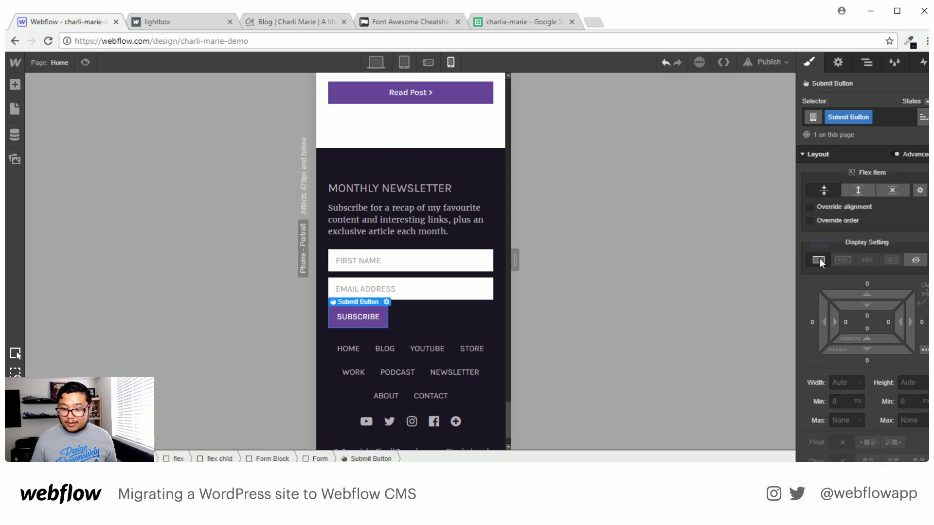
{"action": "left_click", "coordinate": [846, 382]}
{"action": "type", "text": "100%"}
{"action": "key", "text": "Return"}
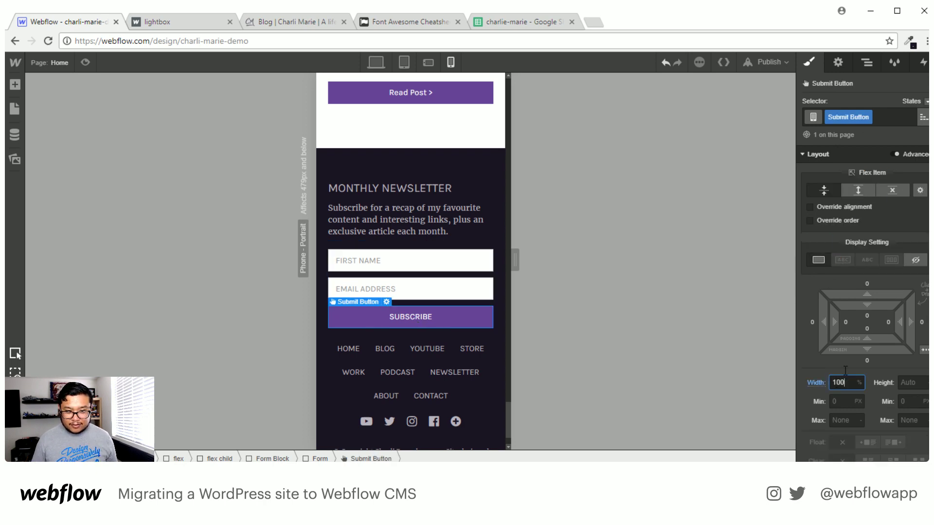
{"action": "scroll", "coordinate": [475, 346], "scroll_direction": "down", "scroll_amount": 1}
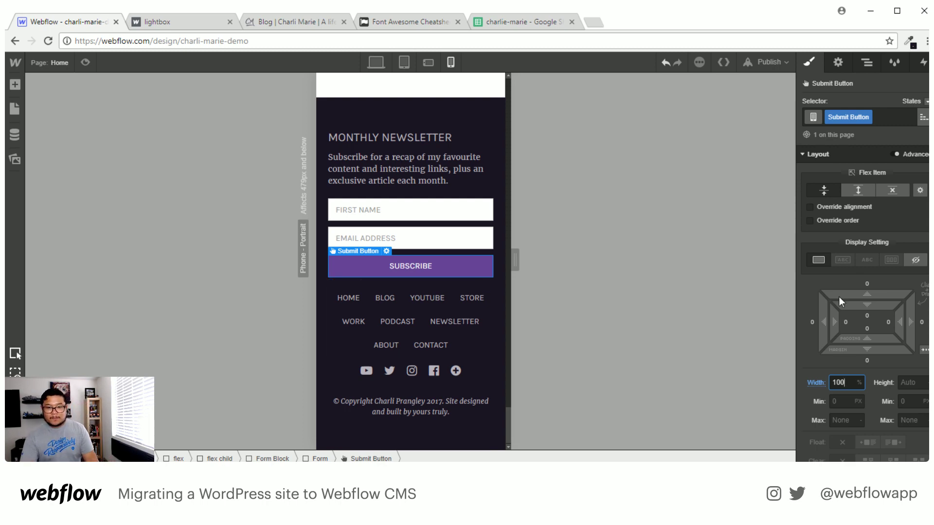
Set the newsletter form's bottom margin to 40 px in phone portrait view and 30 px in phone landscape view.
{"action": "left_click", "coordinate": [469, 255]}
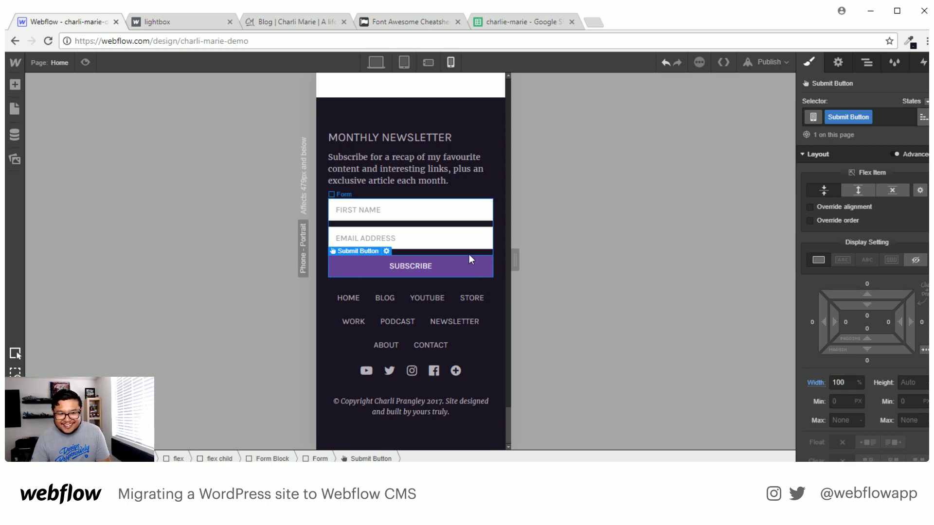
{"action": "left_click_drag", "start_coordinate": [877, 388], "coordinate": [880, 429]}
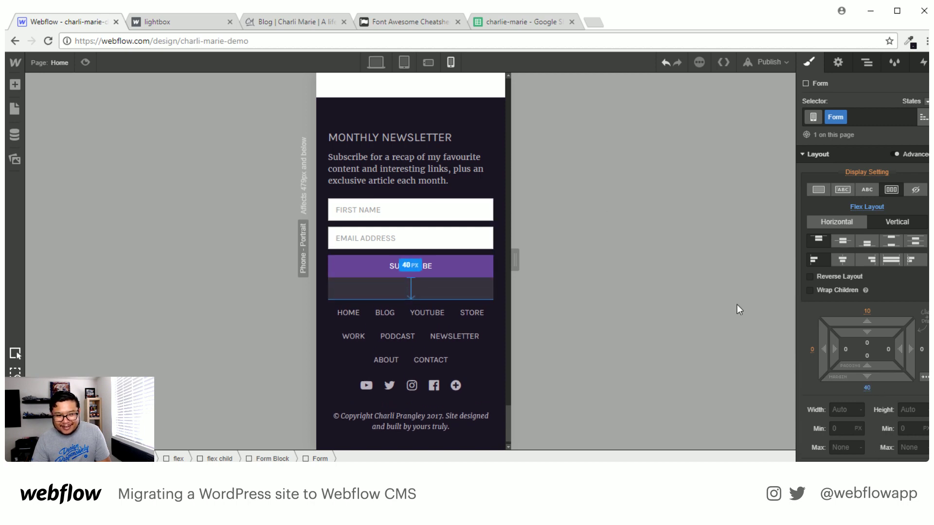
{"action": "left_click", "coordinate": [428, 62]}
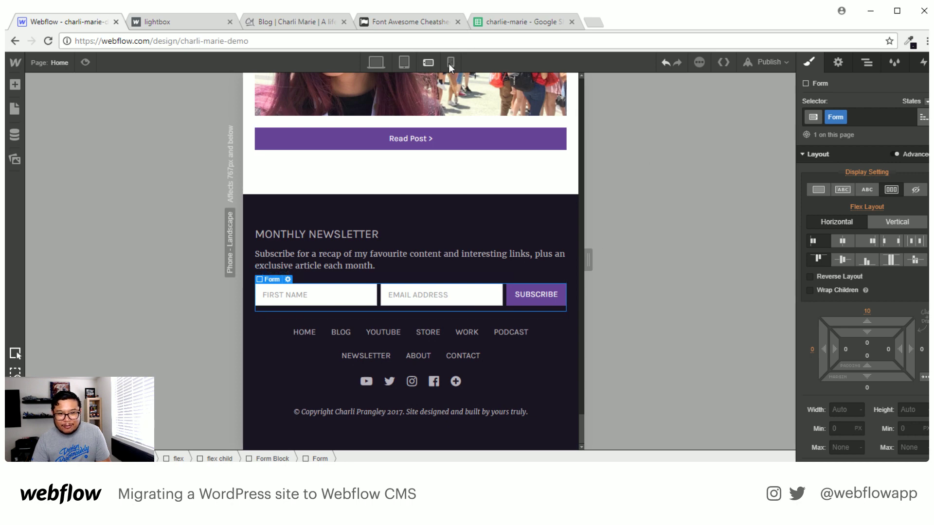
{"action": "left_click", "coordinate": [868, 387]}
{"action": "type", "text": "30"}
{"action": "key", "text": "Return"}
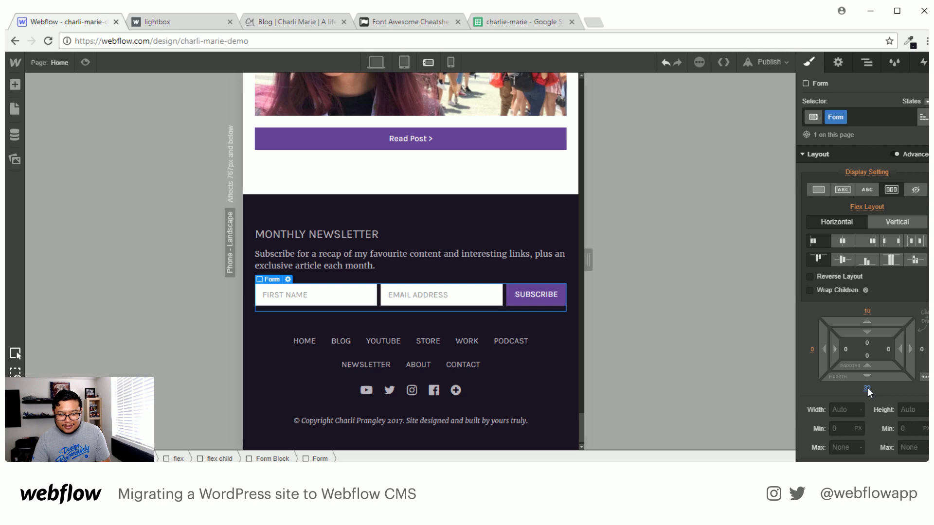
{"action": "left_click", "coordinate": [451, 66]}
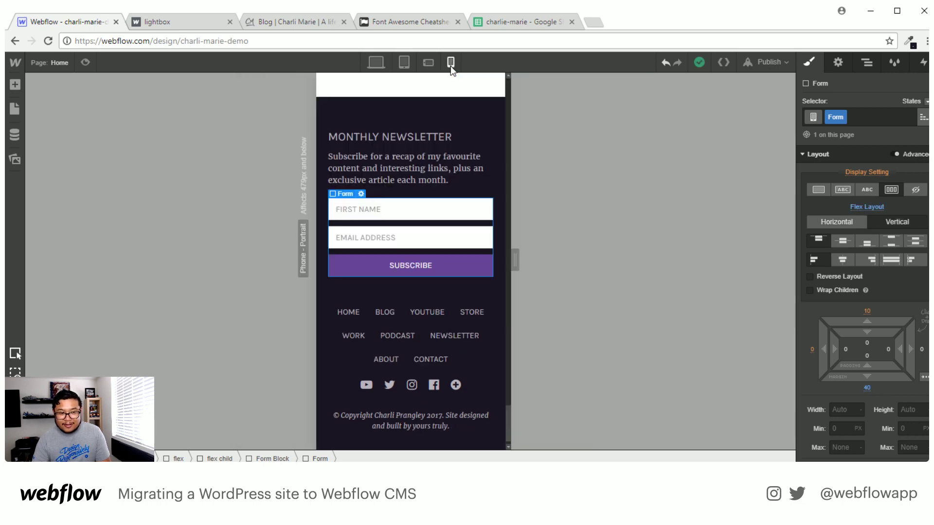
{"action": "left_click_drag", "start_coordinate": [515, 260], "coordinate": [538, 195]}
Publish the site to its webflow.io subdomain and close the publishing options.
{"action": "left_click", "coordinate": [766, 62]}
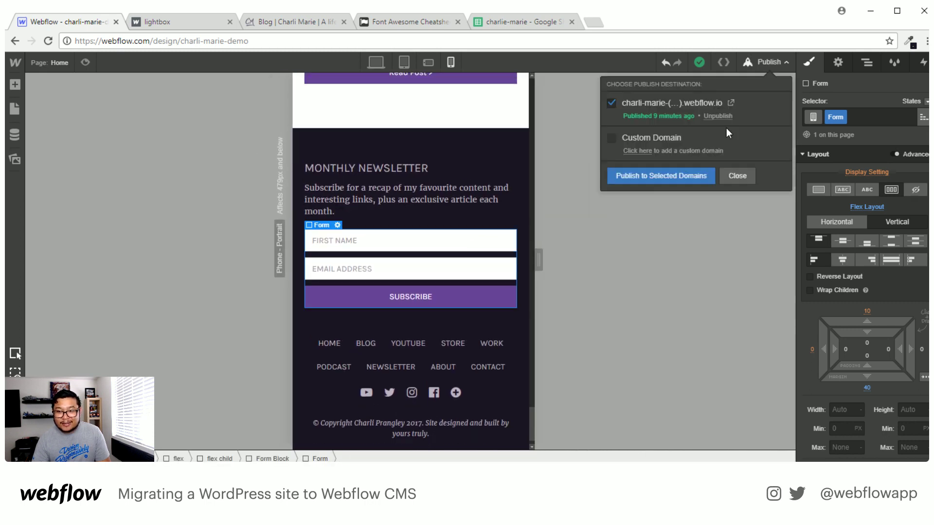
{"action": "left_click", "coordinate": [647, 168]}
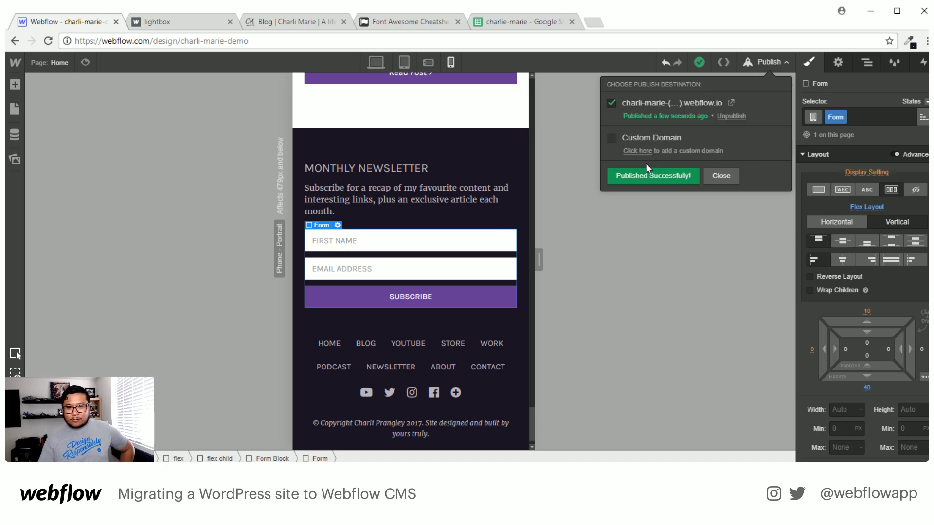
{"action": "left_click", "coordinate": [724, 178]}
Return to the desktop view and check the site's list of static and collection pages.
{"action": "scroll", "coordinate": [463, 264], "scroll_direction": "up", "scroll_amount": 15}
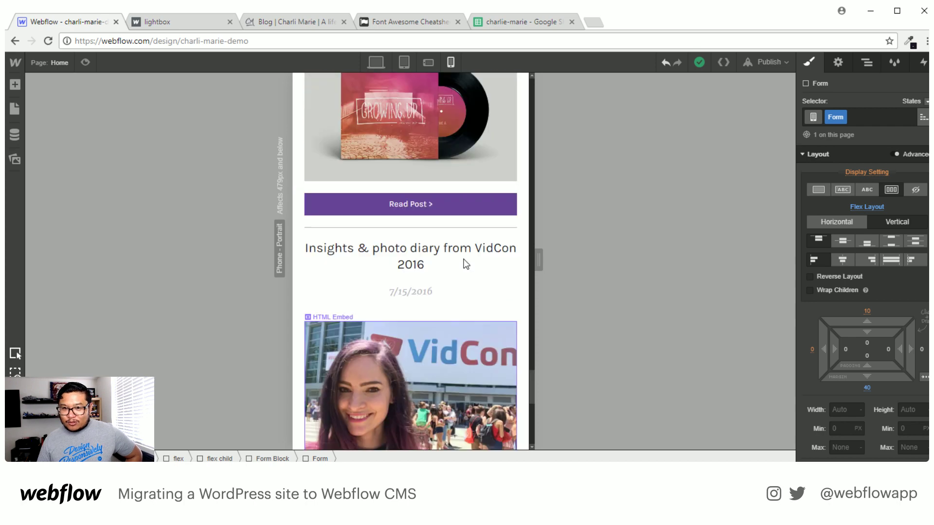
{"action": "left_click_drag", "start_coordinate": [538, 260], "coordinate": [703, 259]}
{"action": "left_click", "coordinate": [382, 65]}
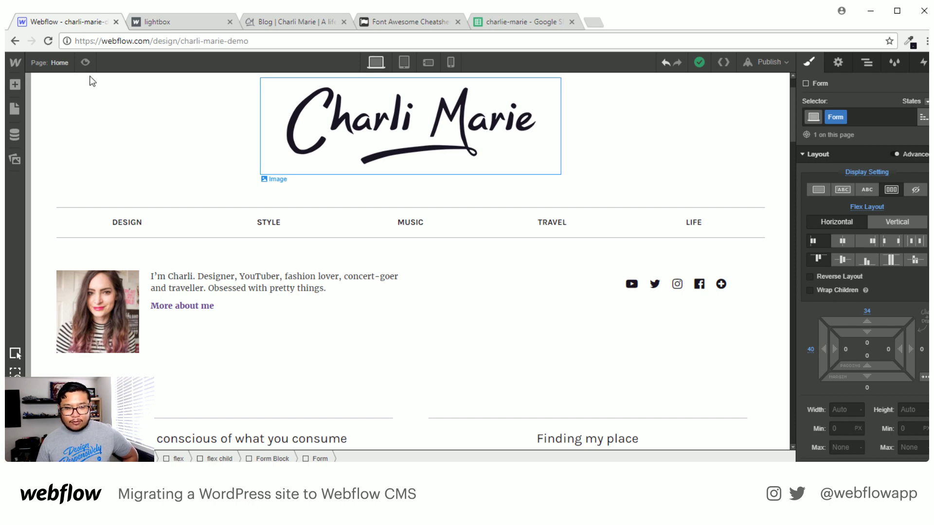
{"action": "left_click", "coordinate": [45, 66]}
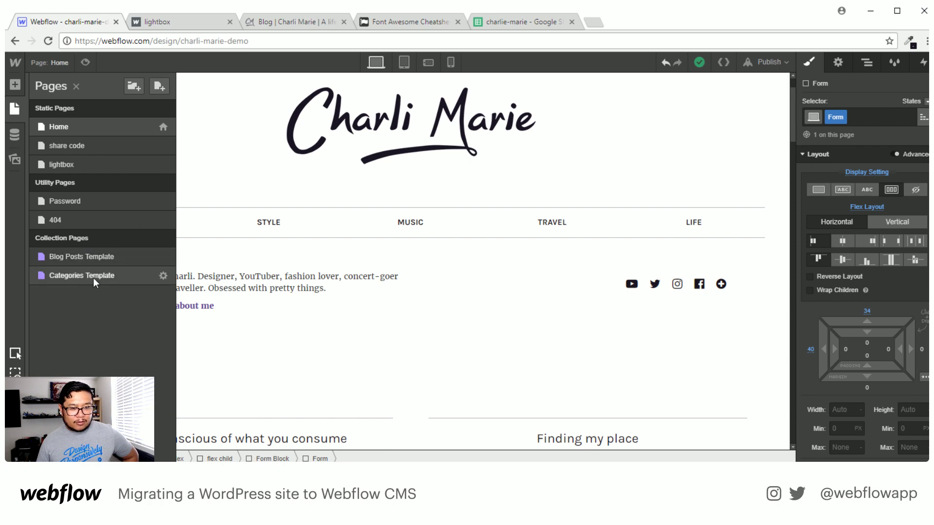
{"action": "left_click", "coordinate": [442, 183]}
{"action": "scroll", "coordinate": [252, 168], "scroll_direction": "up", "scroll_amount": 2}
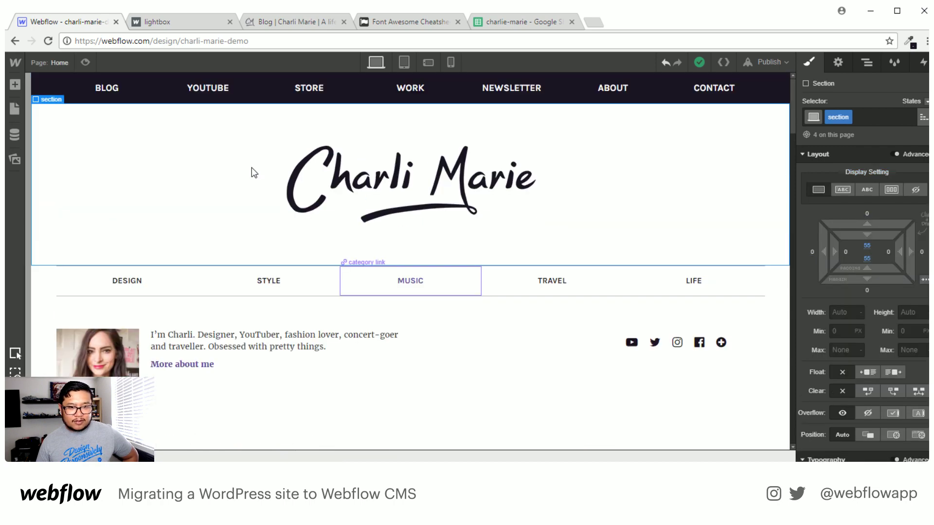
Create a symbol named "navbar" from the navigation bar.
{"action": "left_click", "coordinate": [51, 88]}
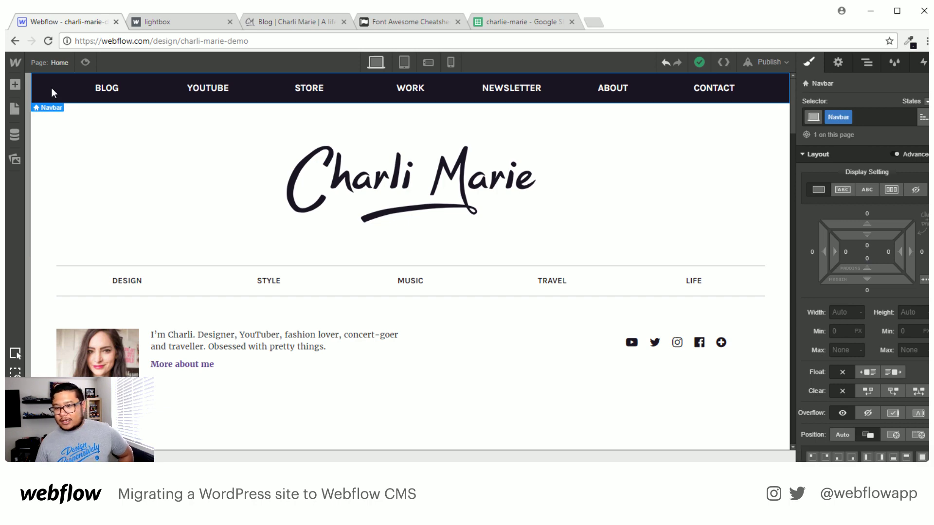
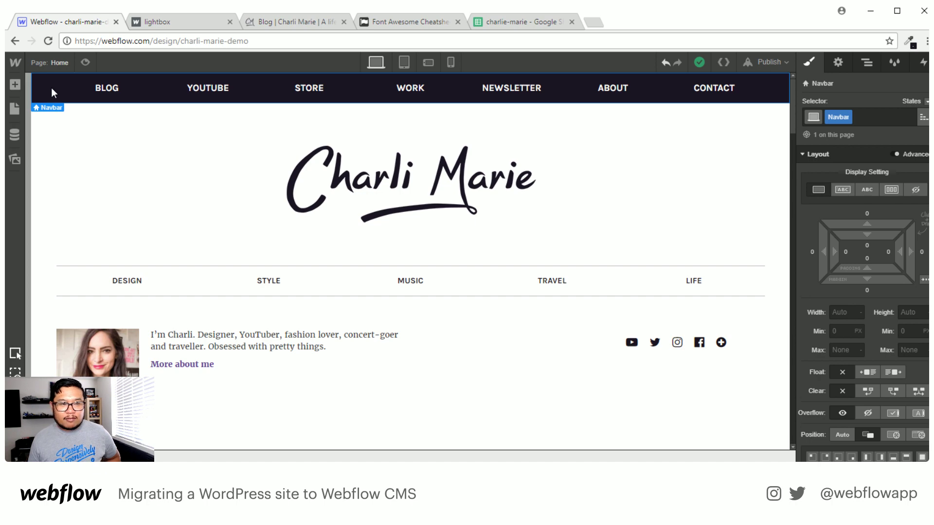
{"action": "right_click", "coordinate": [51, 88]}
{"action": "left_click", "coordinate": [96, 238]}
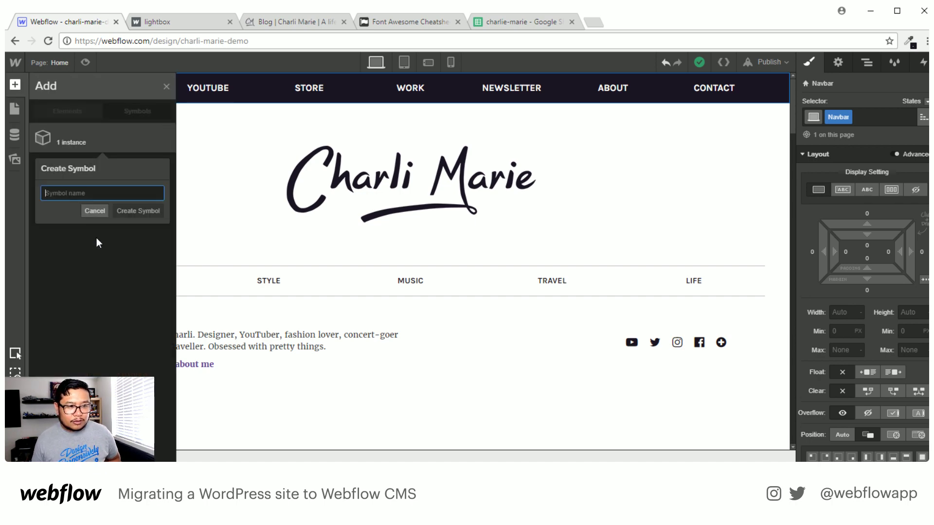
{"action": "type", "text": "navbar"}
{"action": "key", "text": "Return"}
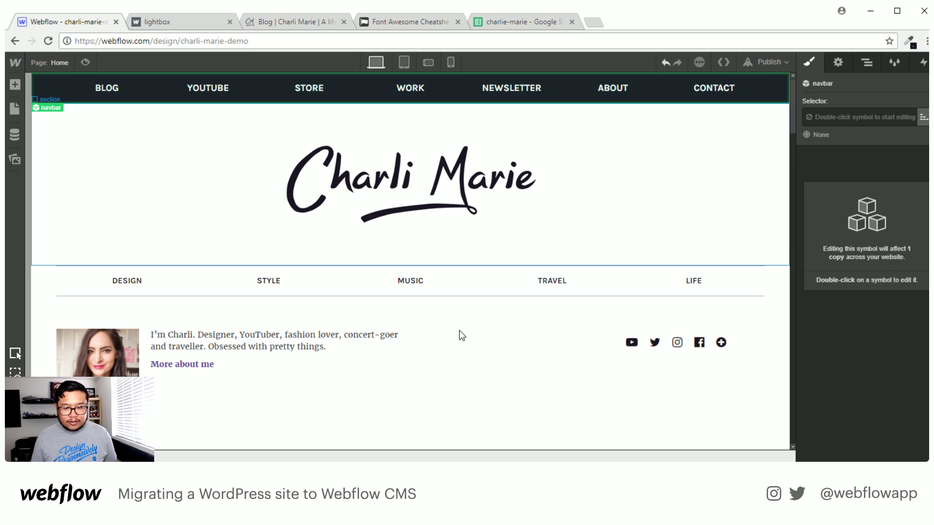
Review the header, about section and first posts, and undo the navbar symbol.
{"action": "scroll", "coordinate": [708, 396], "scroll_direction": "down", "scroll_amount": 3}
{"action": "scroll", "coordinate": [715, 365], "scroll_direction": "up", "scroll_amount": 2}
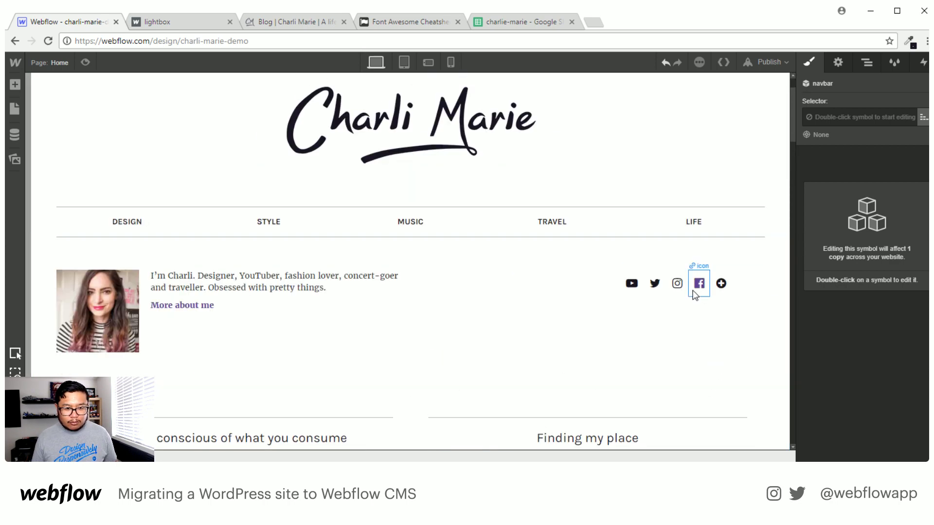
{"action": "scroll", "coordinate": [613, 392], "scroll_direction": "down", "scroll_amount": 4}
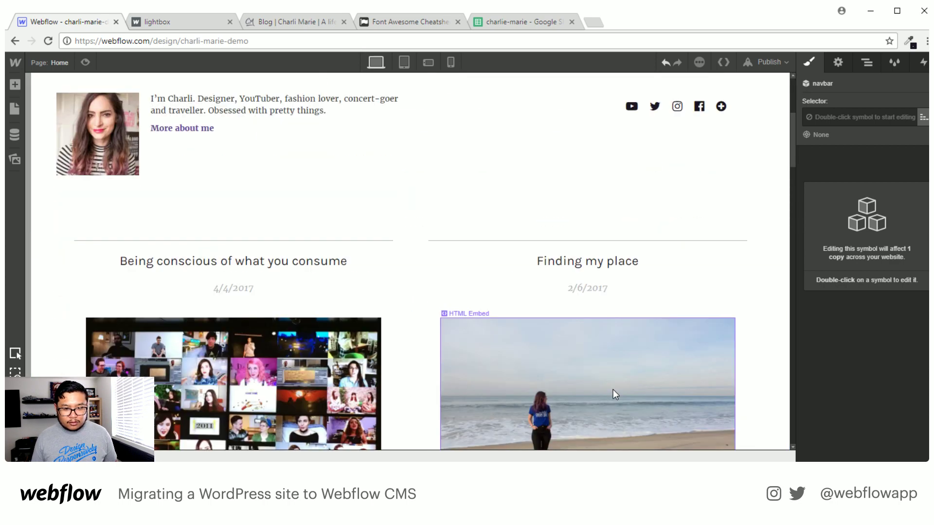
{"action": "scroll", "coordinate": [613, 390], "scroll_direction": "up", "scroll_amount": 5}
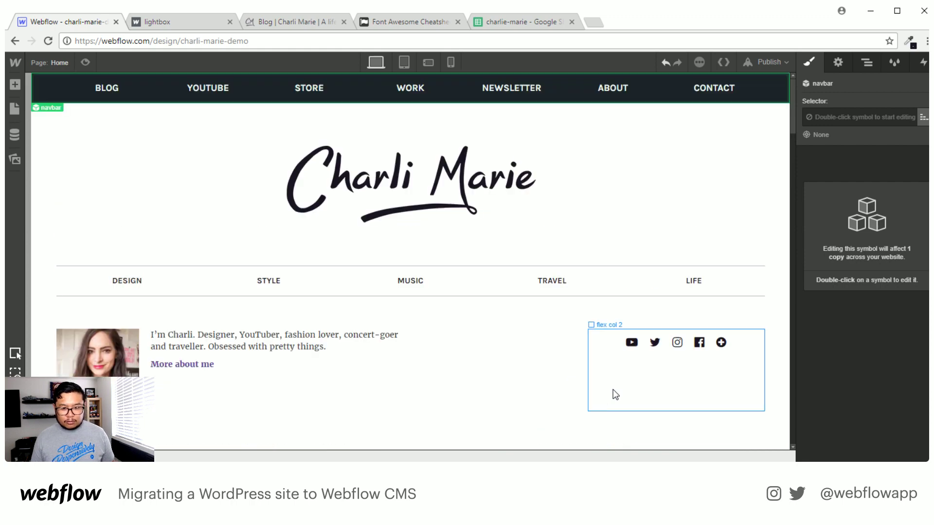
{"action": "key", "text": "ctrl+z"}
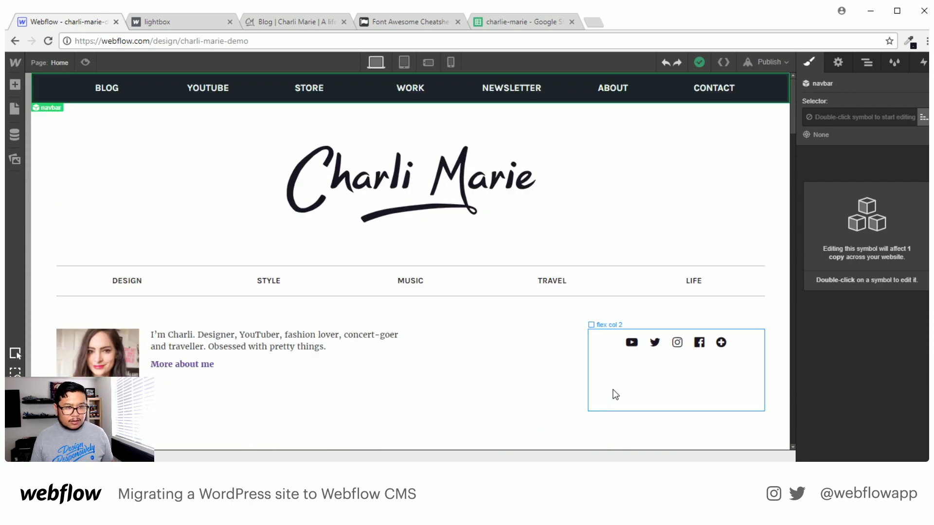
Add a div block at the top of the body and nest the navbar, logo section and category section inside it.
{"action": "left_click", "coordinate": [865, 64]}
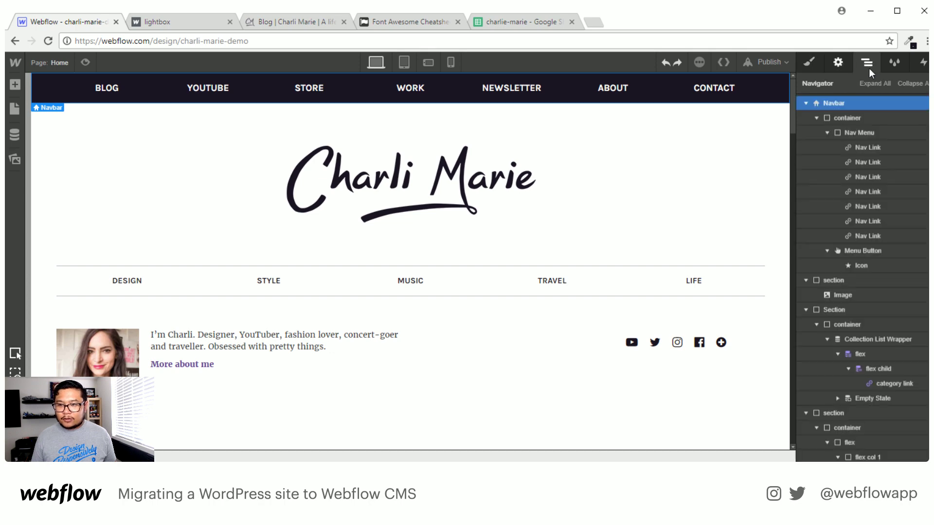
{"action": "left_click", "coordinate": [807, 103]}
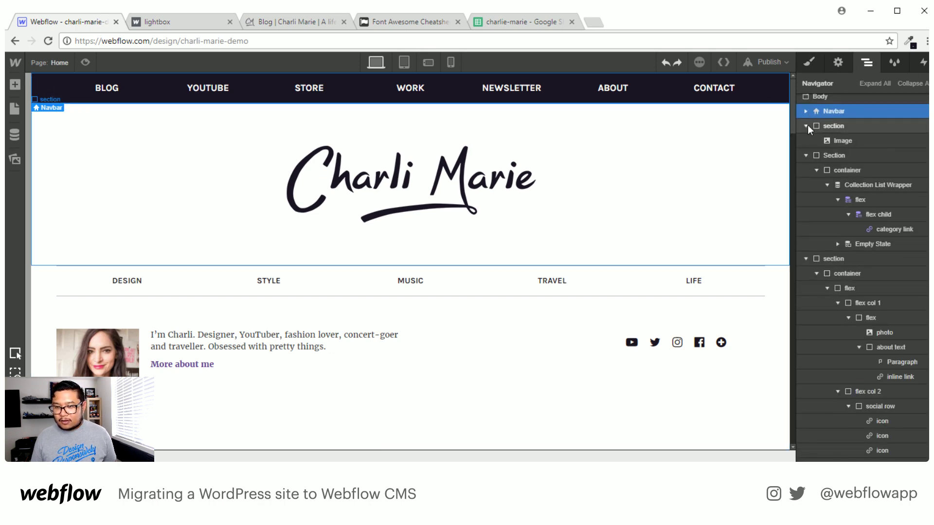
{"action": "left_click", "coordinate": [807, 125]}
{"action": "left_click", "coordinate": [806, 141]}
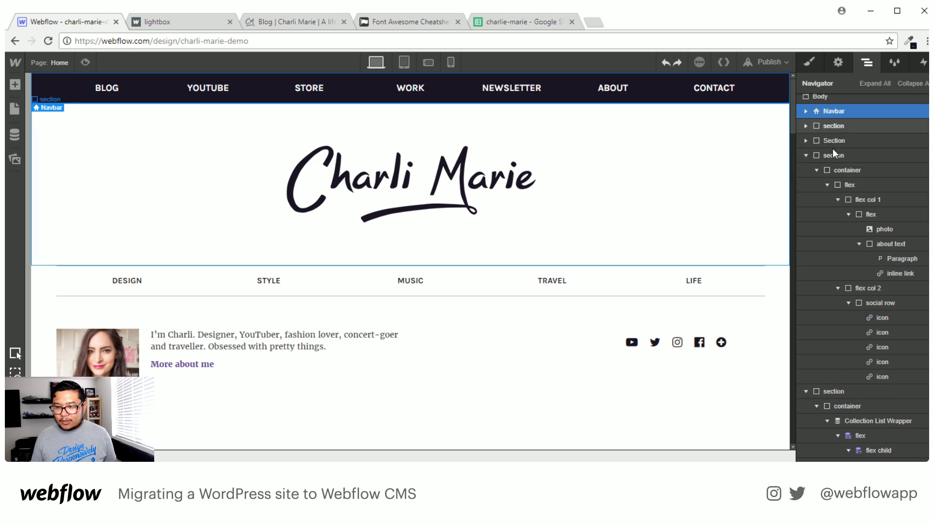
{"action": "key", "text": "a"}
{"action": "left_click_drag", "start_coordinate": [53, 235], "coordinate": [886, 154]}
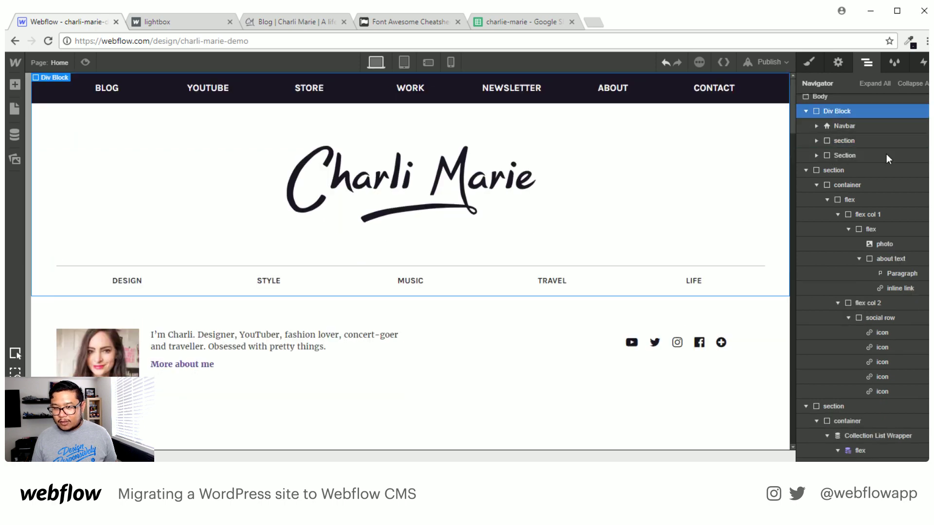
Move the about section into the div block after the category section, and check where the posts section begins.
{"action": "left_click", "coordinate": [806, 171]}
{"action": "left_click", "coordinate": [846, 156]}
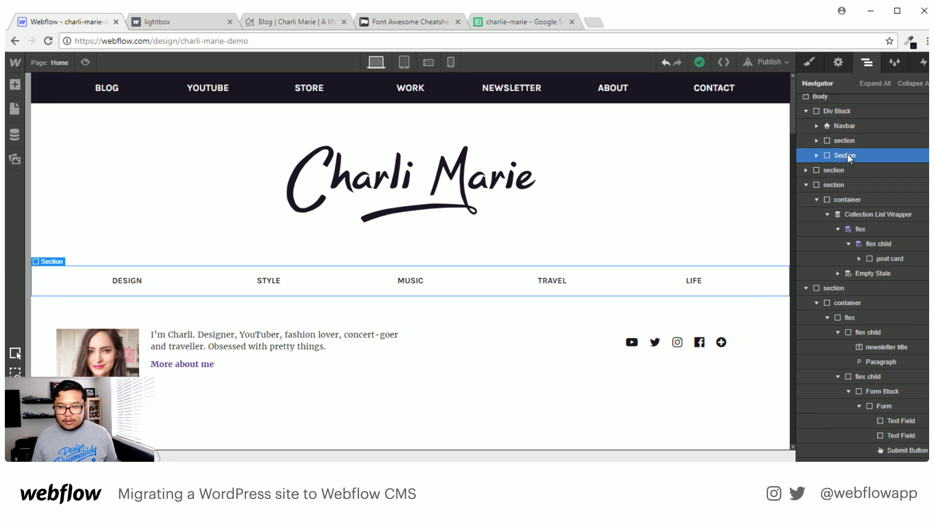
{"action": "left_click_drag", "start_coordinate": [830, 171], "coordinate": [881, 168]}
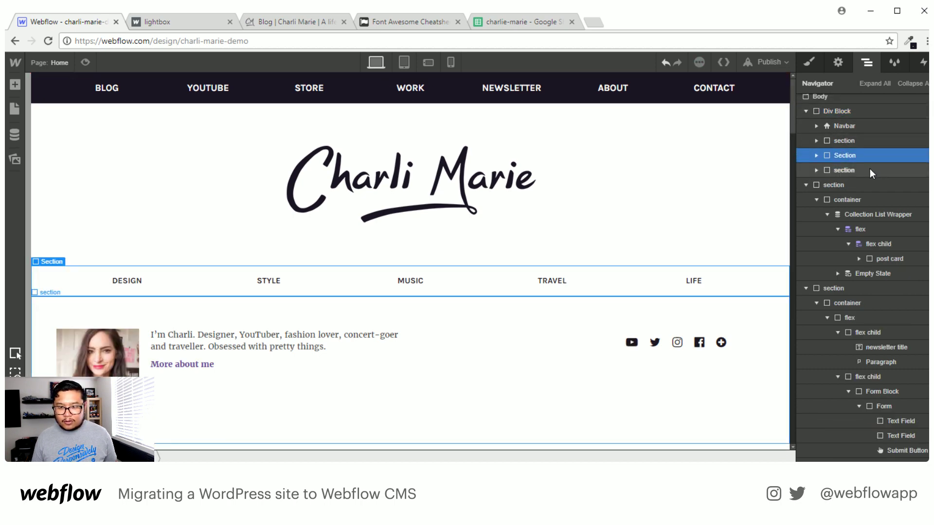
{"action": "scroll", "coordinate": [556, 223], "scroll_direction": "down", "scroll_amount": 5}
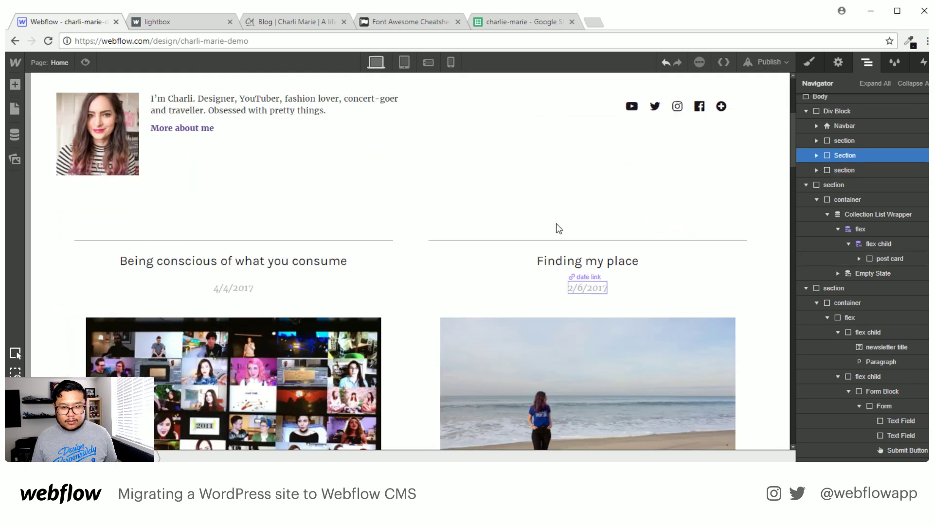
{"action": "left_click", "coordinate": [509, 187]}
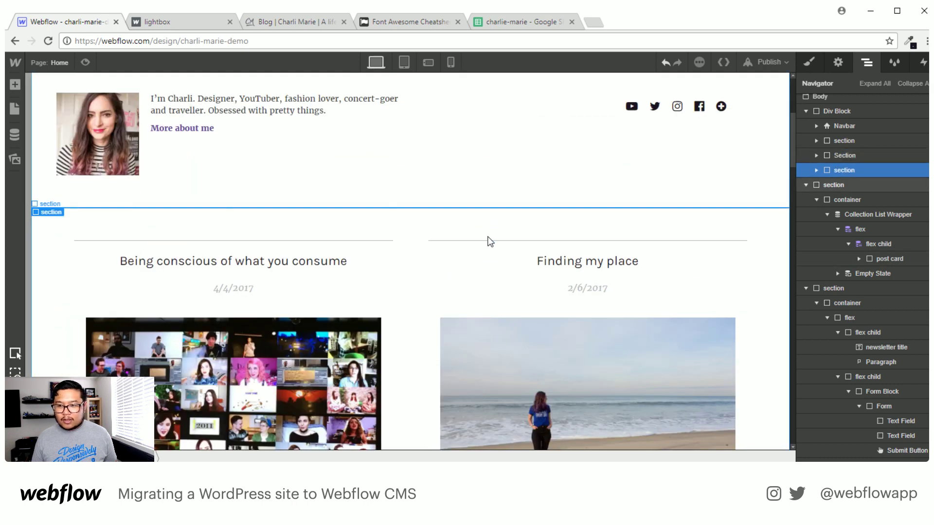
{"action": "scroll", "coordinate": [565, 283], "scroll_direction": "down", "scroll_amount": 7}
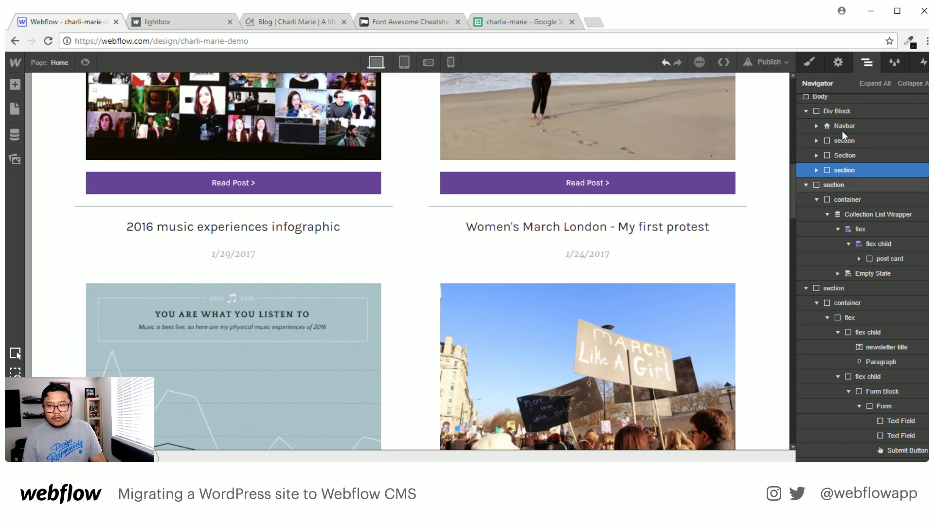
Create a symbol named "header content" from the top div block, then enter and exit its symbol editing mode.
{"action": "left_click", "coordinate": [832, 113]}
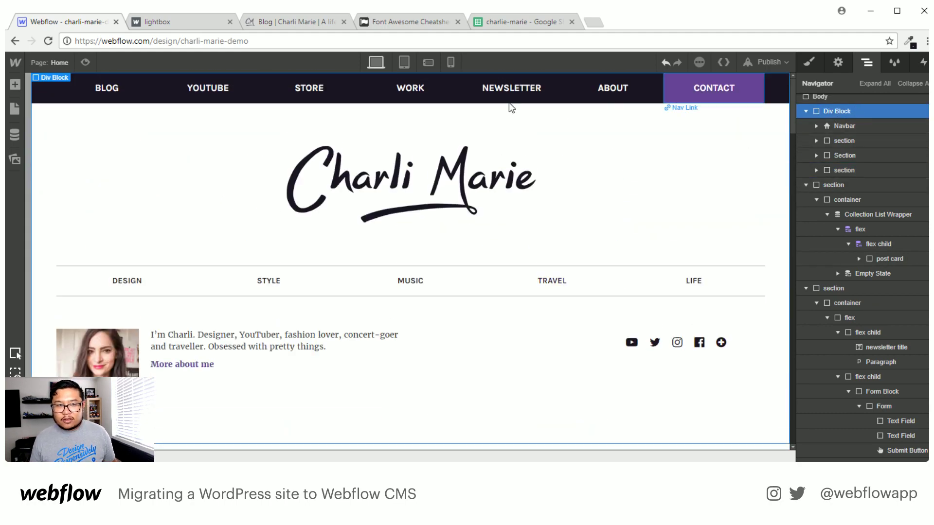
{"action": "right_click", "coordinate": [53, 79]}
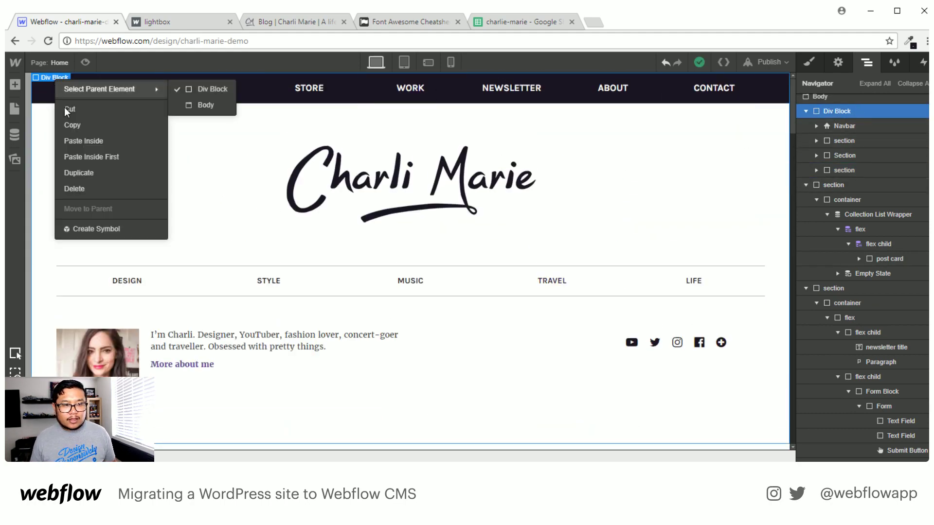
{"action": "left_click", "coordinate": [96, 230]}
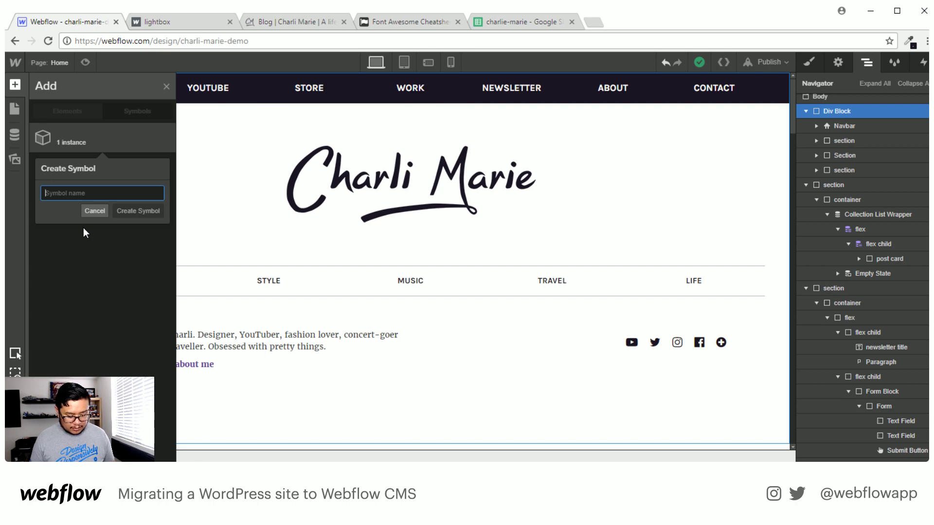
{"action": "type", "text": "head c"}
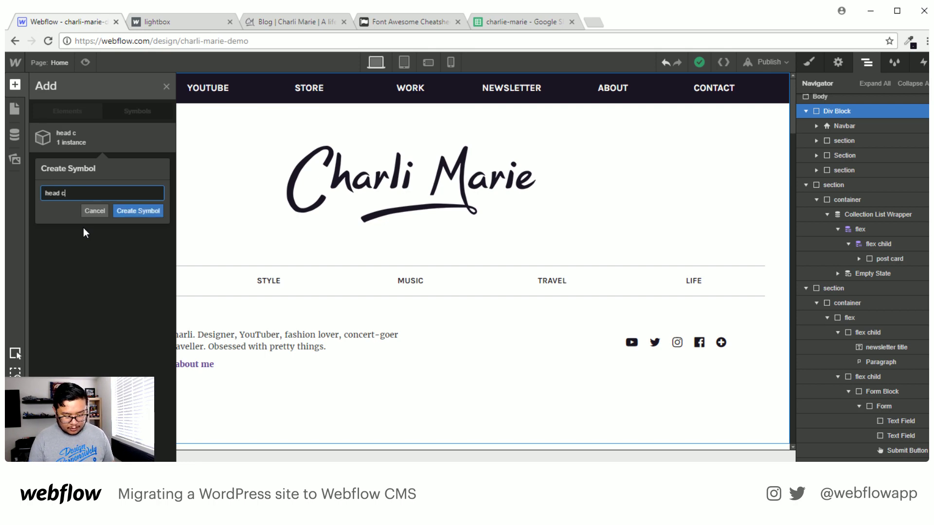
{"action": "key", "text": "BackSpace"}
{"action": "key", "text": "BackSpace"}
{"action": "type", "text": "er content"}
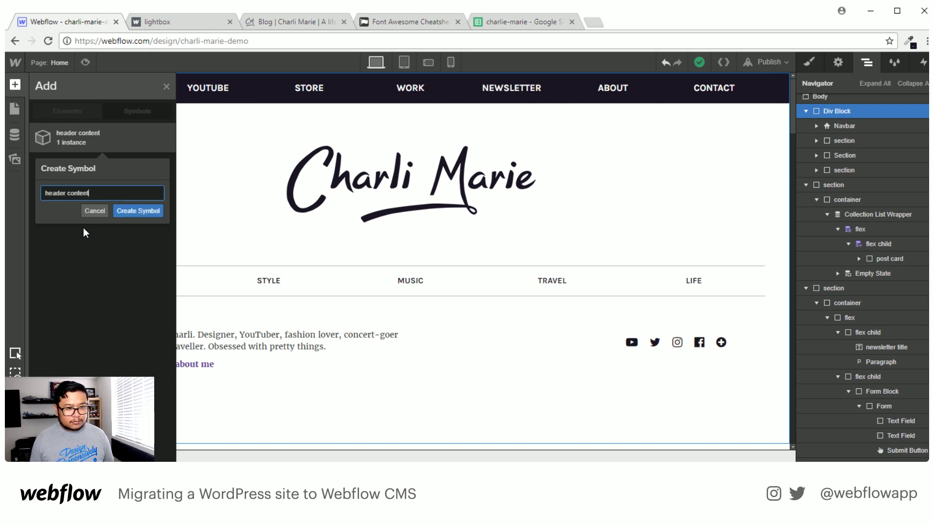
{"action": "key", "text": "Return"}
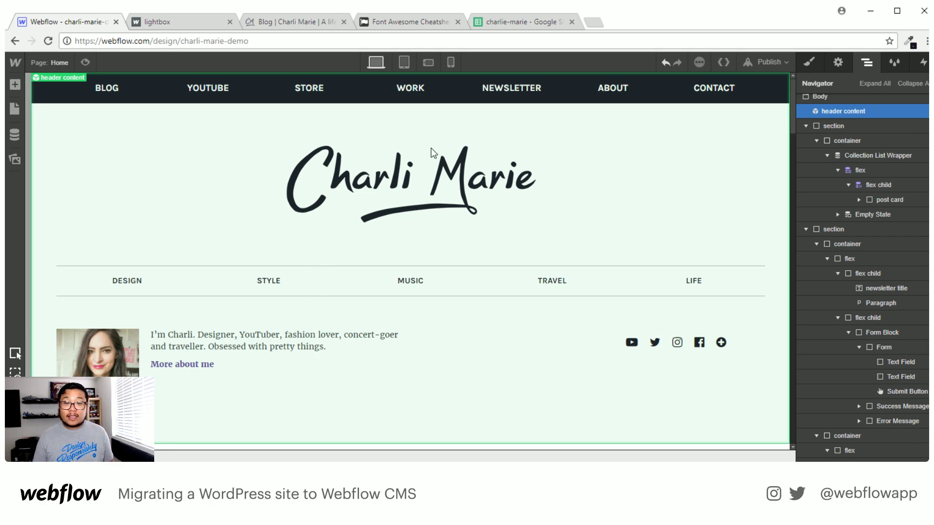
{"action": "double_click", "coordinate": [657, 209]}
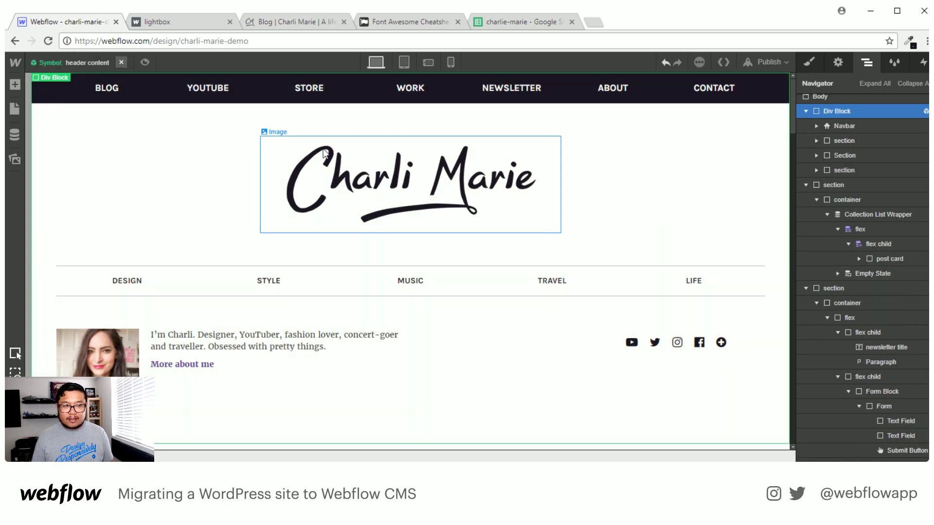
{"action": "left_click", "coordinate": [122, 62]}
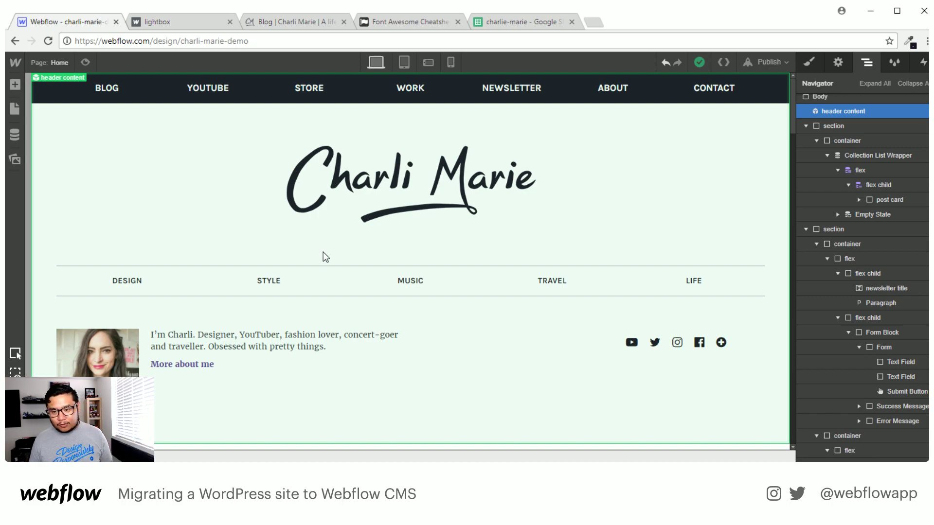
Create a symbol named "footer" from the newsletter and footer section at the end of the homepage.
{"action": "scroll", "coordinate": [606, 355], "scroll_direction": "down", "scroll_amount": 15}
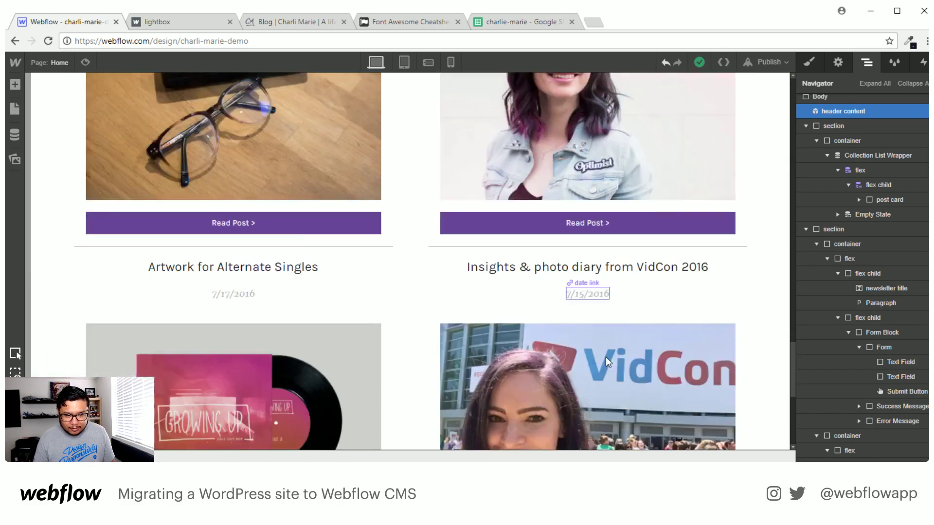
{"action": "scroll", "coordinate": [605, 357], "scroll_direction": "down", "scroll_amount": 5}
{"action": "left_click", "coordinate": [151, 295]}
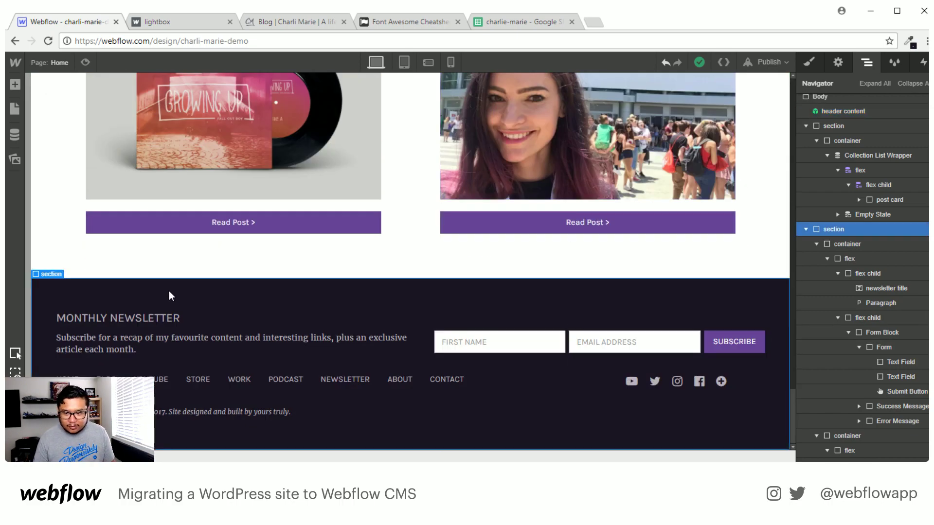
{"action": "right_click", "coordinate": [168, 291]}
{"action": "left_click", "coordinate": [214, 440]}
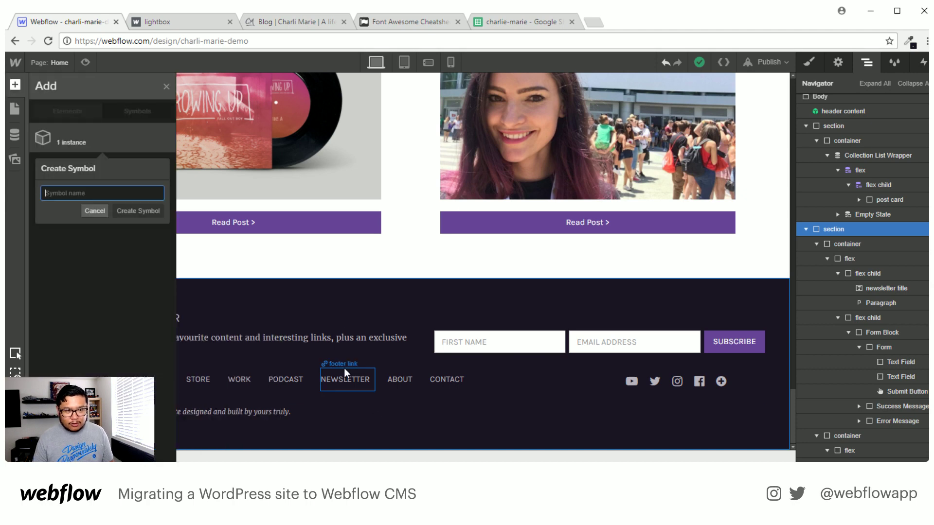
{"action": "type", "text": "footer"}
{"action": "key", "text": "Return"}
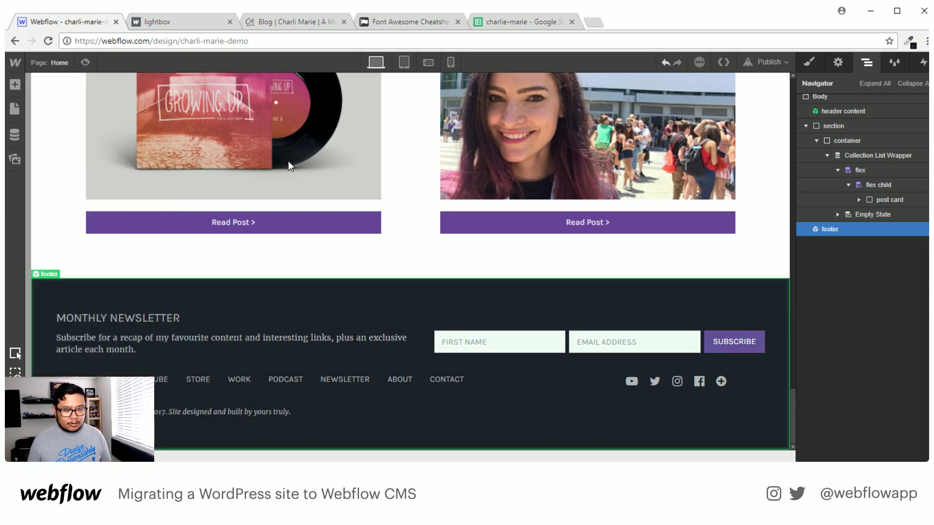
Open the Categories template page and place the header content symbol in its empty body.
{"action": "left_click", "coordinate": [16, 103]}
{"action": "left_click", "coordinate": [100, 276]}
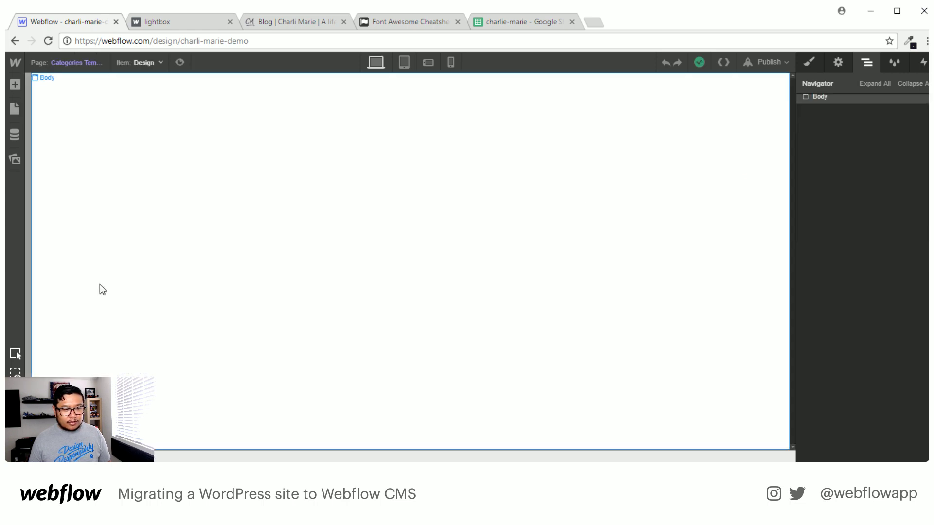
{"action": "left_click", "coordinate": [671, 225]}
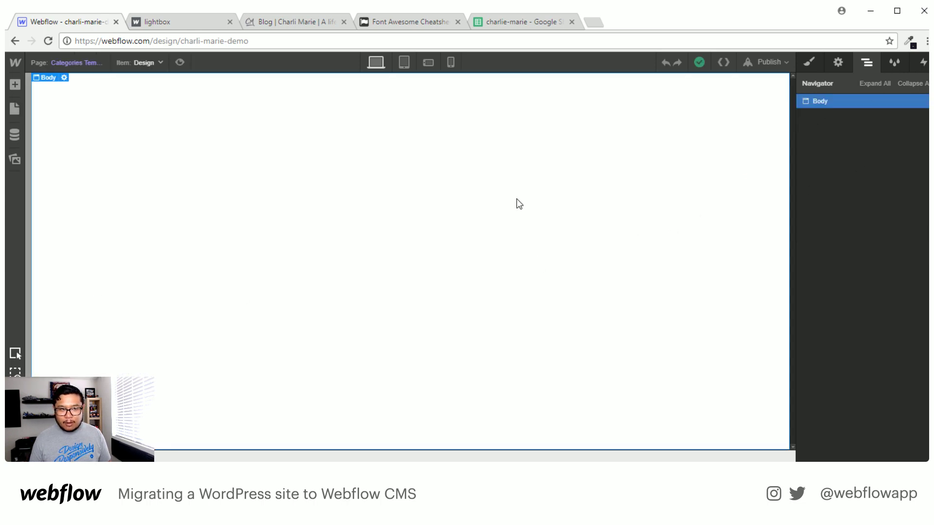
{"action": "key", "text": "a"}
{"action": "left_click", "coordinate": [144, 115]}
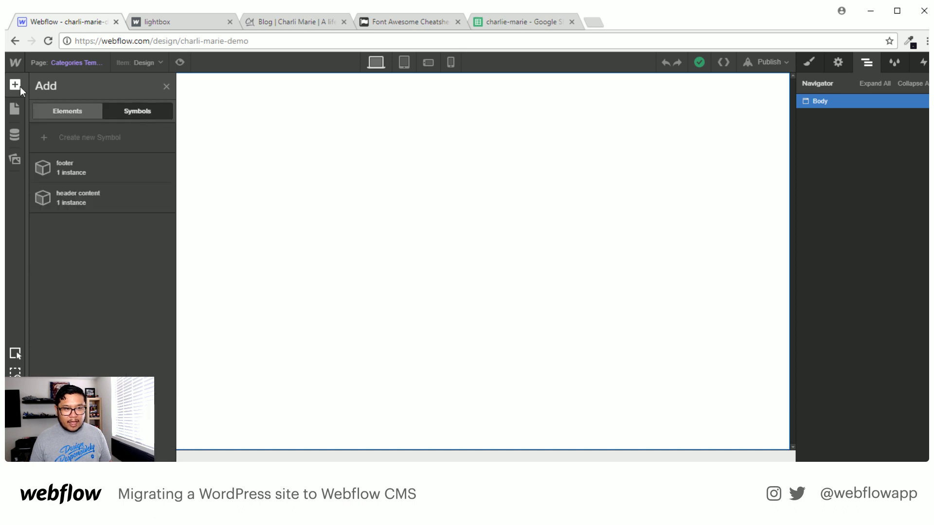
{"action": "left_click_drag", "start_coordinate": [78, 198], "coordinate": [300, 196]}
Add the footer symbol below the header content symbol and insert a section between the two.
{"action": "key", "text": "a"}
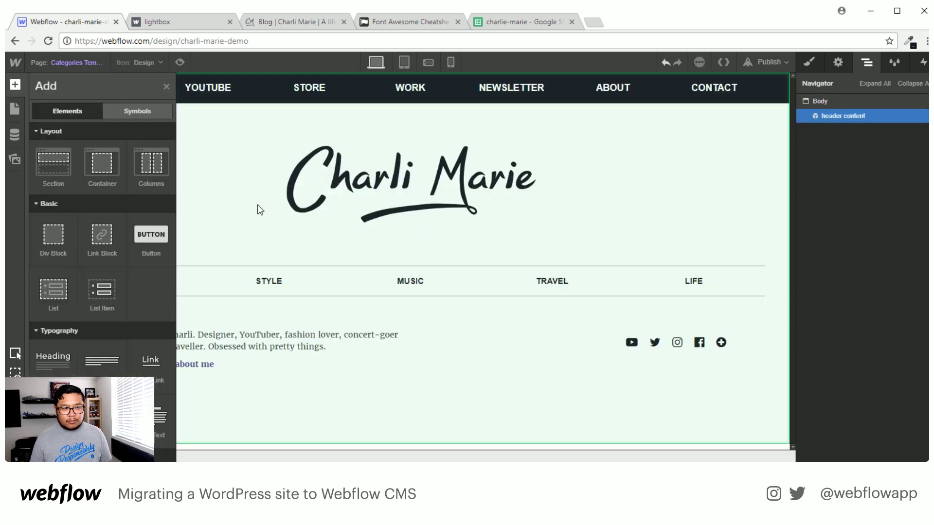
{"action": "left_click", "coordinate": [138, 117]}
{"action": "left_click_drag", "start_coordinate": [73, 165], "coordinate": [863, 132]}
{"action": "left_click", "coordinate": [851, 115]}
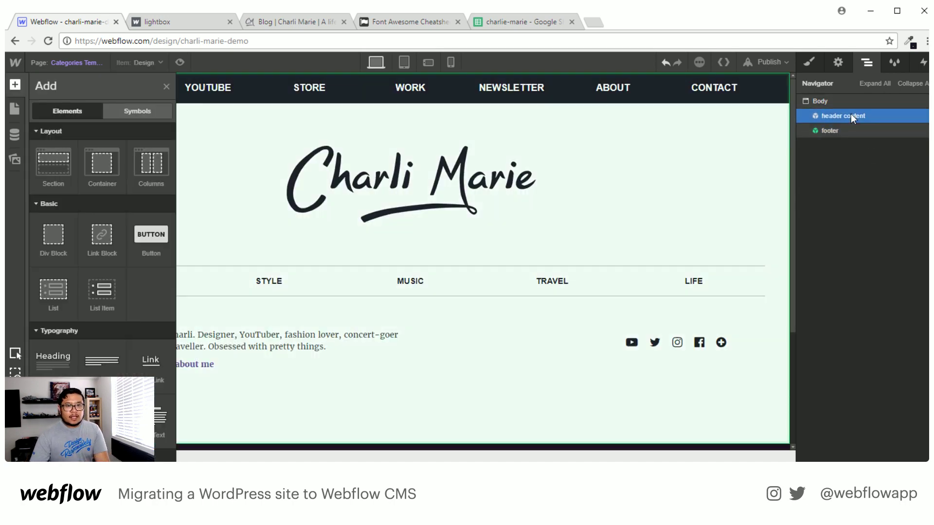
{"action": "left_click", "coordinate": [44, 182]}
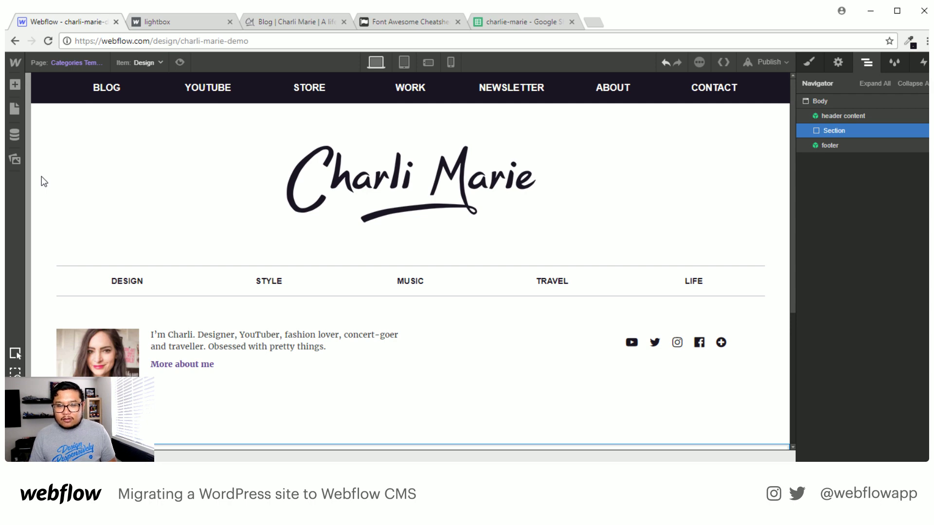
{"action": "key", "text": "a"}
{"action": "left_click", "coordinate": [104, 177]}
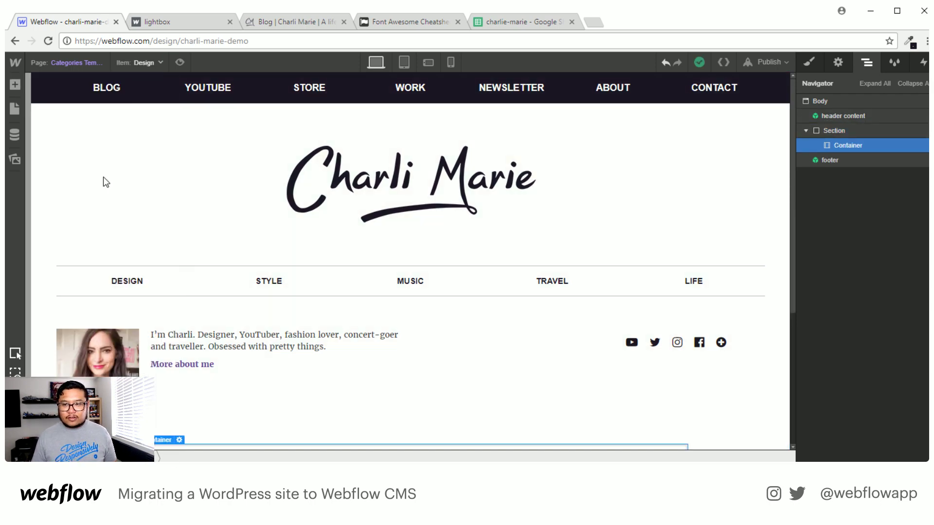
{"action": "key", "text": "ctrl+z"}
Nest a div block inside the new section and apply the "container" class to it.
{"action": "key", "text": "a"}
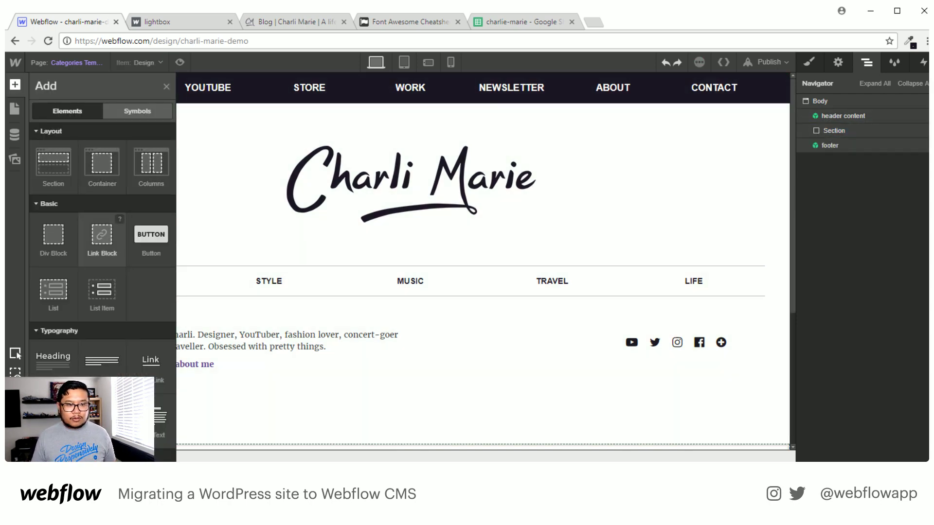
{"action": "left_click_drag", "start_coordinate": [54, 236], "coordinate": [857, 144]}
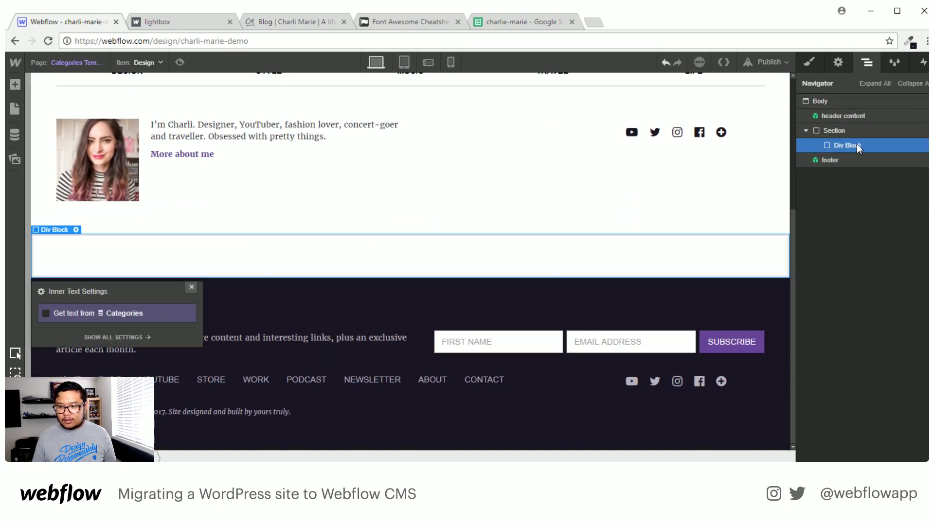
{"action": "left_click", "coordinate": [192, 287]}
{"action": "left_click", "coordinate": [813, 62]}
{"action": "left_click", "coordinate": [848, 116]}
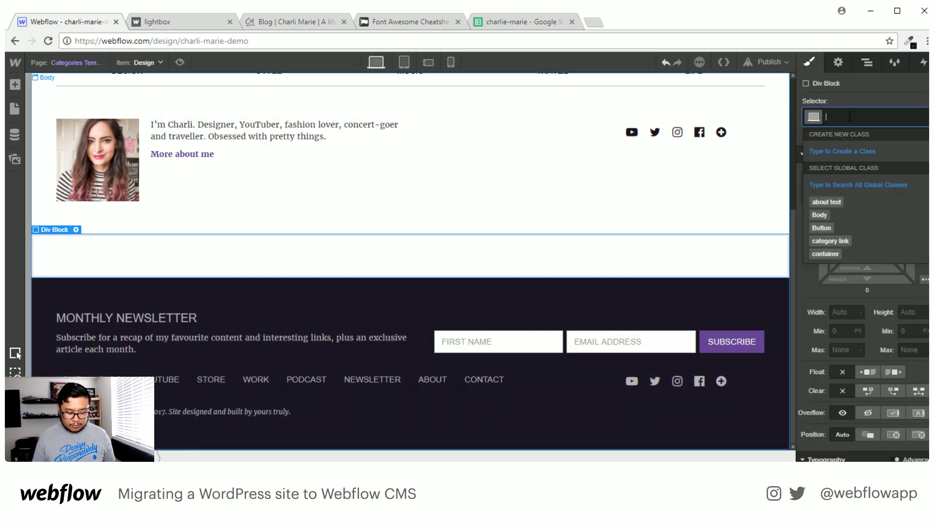
{"action": "type", "text": "cont"}
{"action": "key", "text": "Return"}
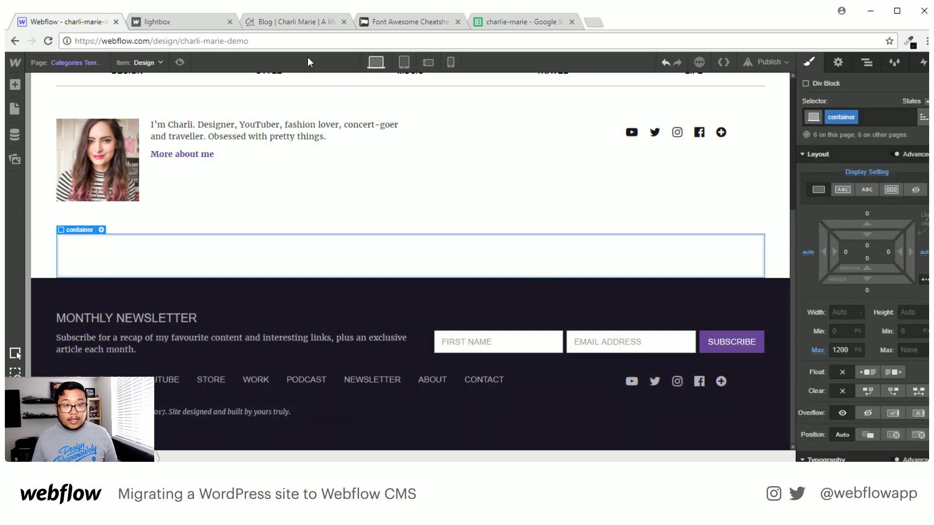
Open the "Being conscious of what you consume" post on the original blog and examine its title, image and side column layout.
{"action": "left_click", "coordinate": [293, 19]}
{"action": "scroll", "coordinate": [324, 153], "scroll_direction": "up", "scroll_amount": 15}
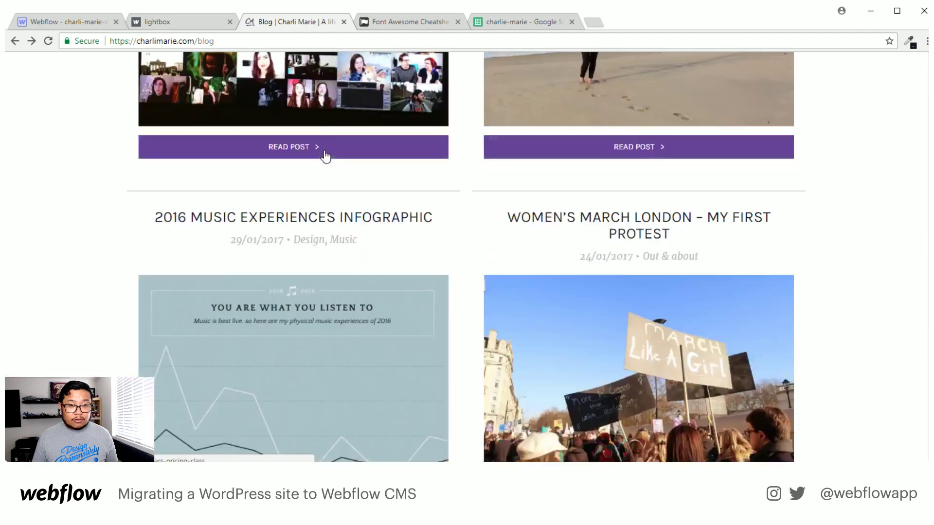
{"action": "scroll", "coordinate": [290, 316], "scroll_direction": "down", "scroll_amount": 5}
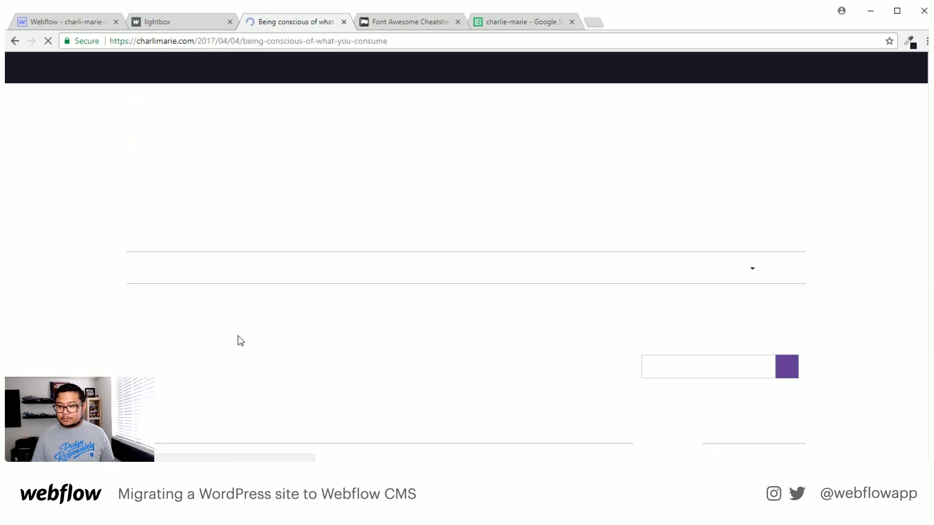
{"action": "scroll", "coordinate": [234, 331], "scroll_direction": "down", "scroll_amount": 4}
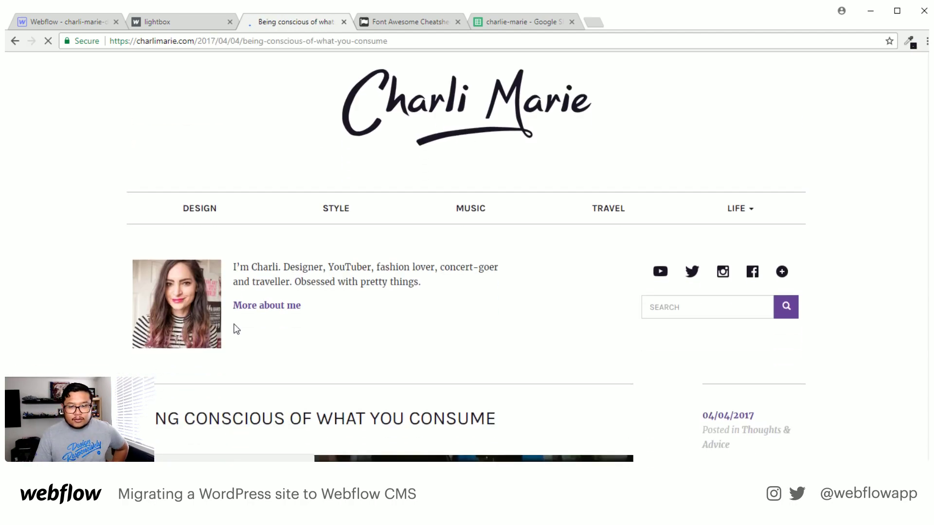
{"action": "scroll", "coordinate": [533, 139], "scroll_direction": "down", "scroll_amount": 5}
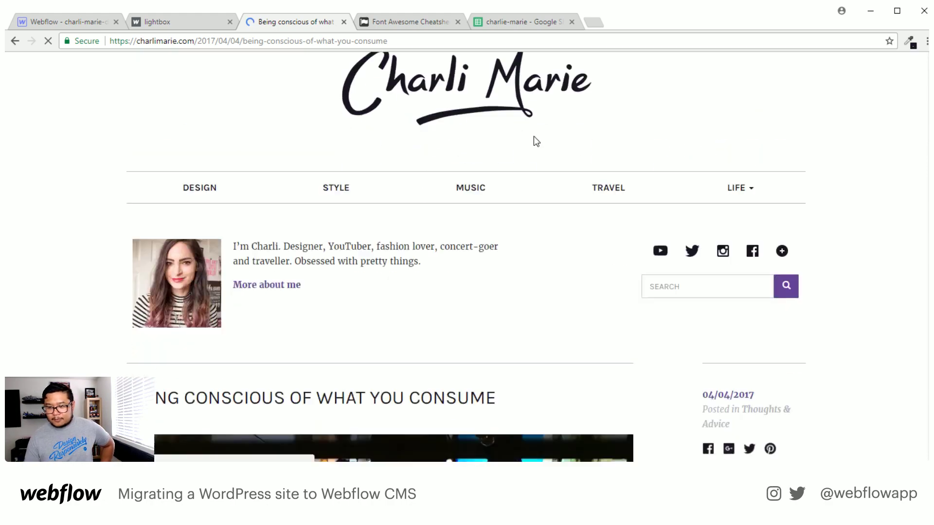
{"action": "scroll", "coordinate": [696, 187], "scroll_direction": "down", "scroll_amount": 5}
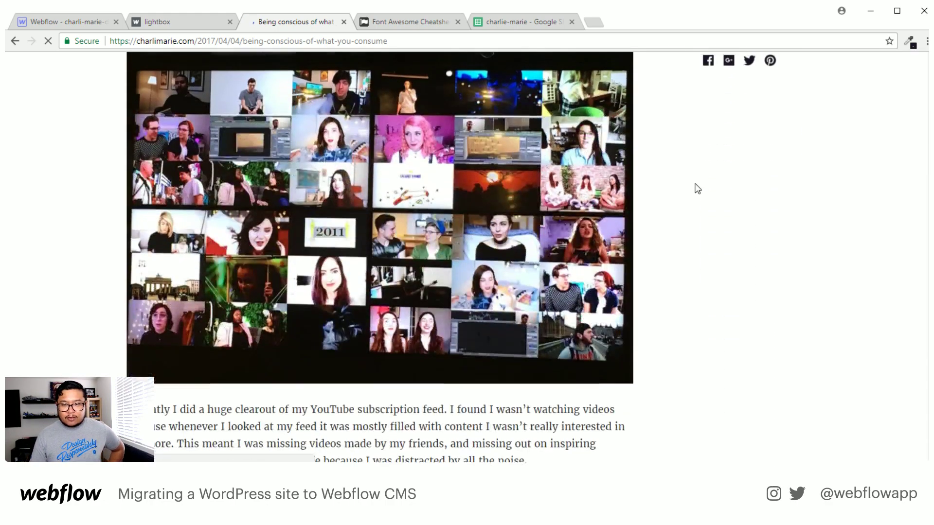
{"action": "scroll", "coordinate": [776, 128], "scroll_direction": "up", "scroll_amount": 2}
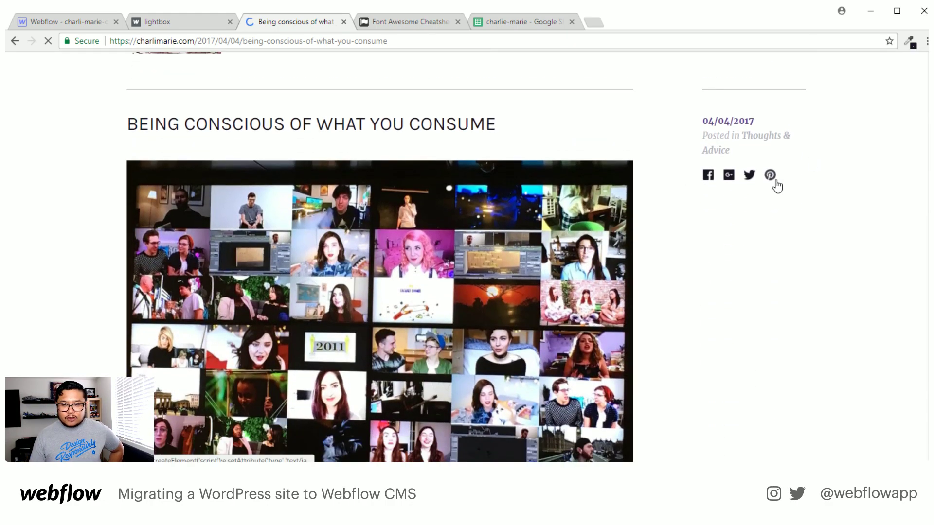
{"action": "left_click_drag", "start_coordinate": [133, 129], "coordinate": [483, 123]}
{"action": "left_click", "coordinate": [484, 124]}
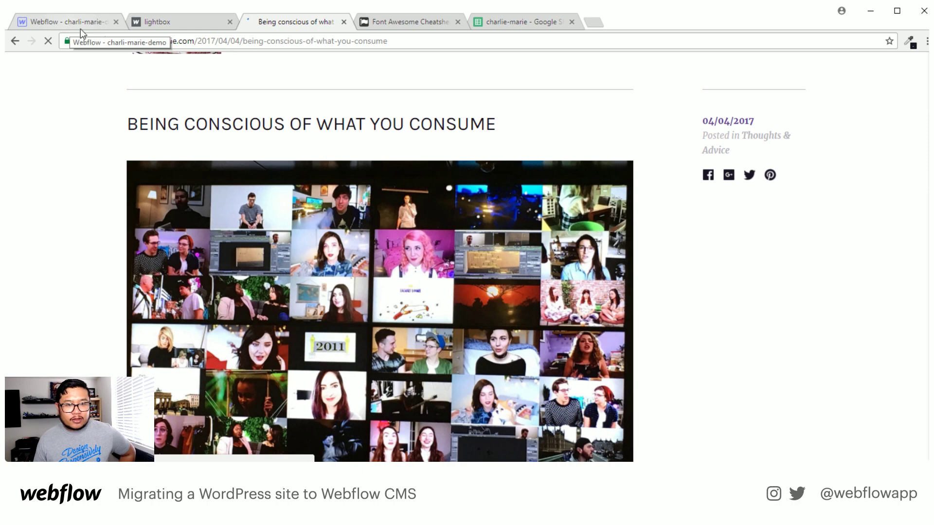
Return to Webflow, add a div block inside the container and apply the "flex" class to it.
{"action": "key", "text": "ctrl+1"}
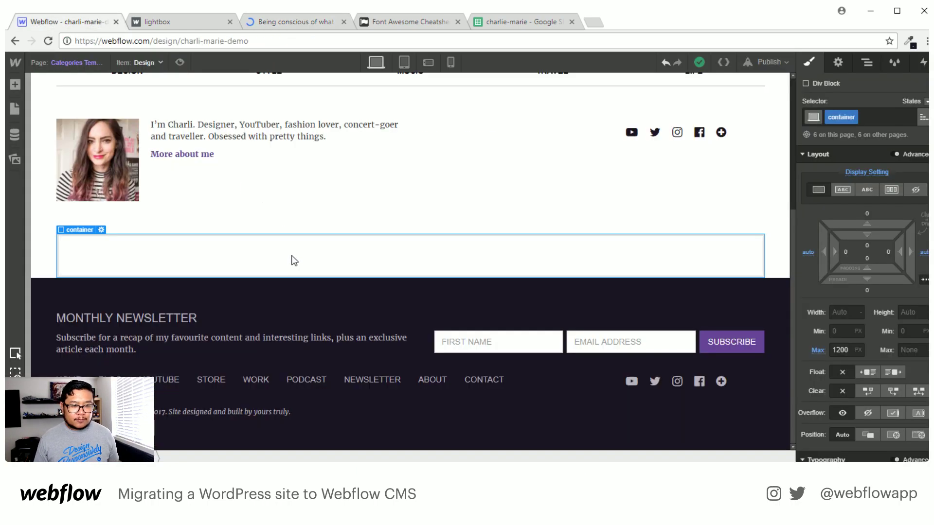
{"action": "key", "text": "a"}
{"action": "left_click_drag", "start_coordinate": [53, 239], "coordinate": [398, 273]}
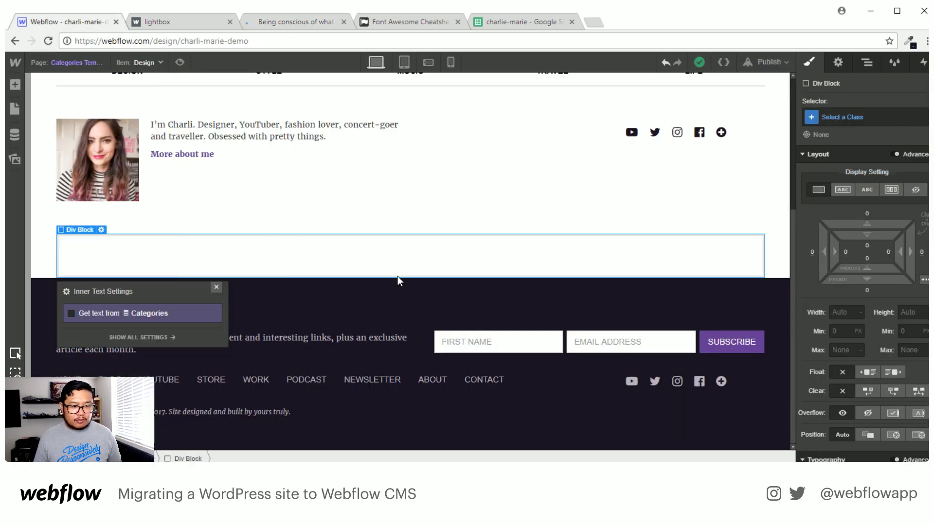
{"action": "left_click", "coordinate": [857, 117]}
{"action": "type", "text": "flex"}
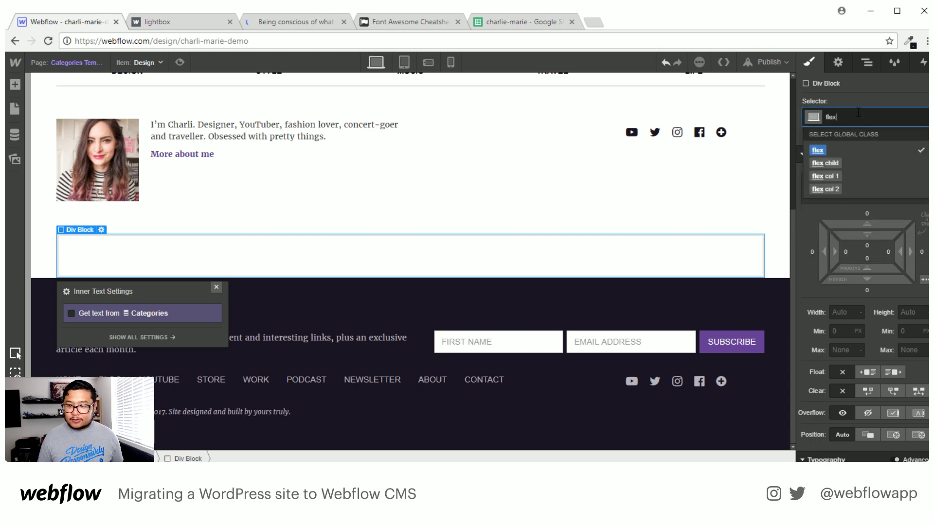
{"action": "key", "text": "Return"}
Nest a div block inside the "flex" div and apply the "flex col 1" class to it.
{"action": "key", "text": "a"}
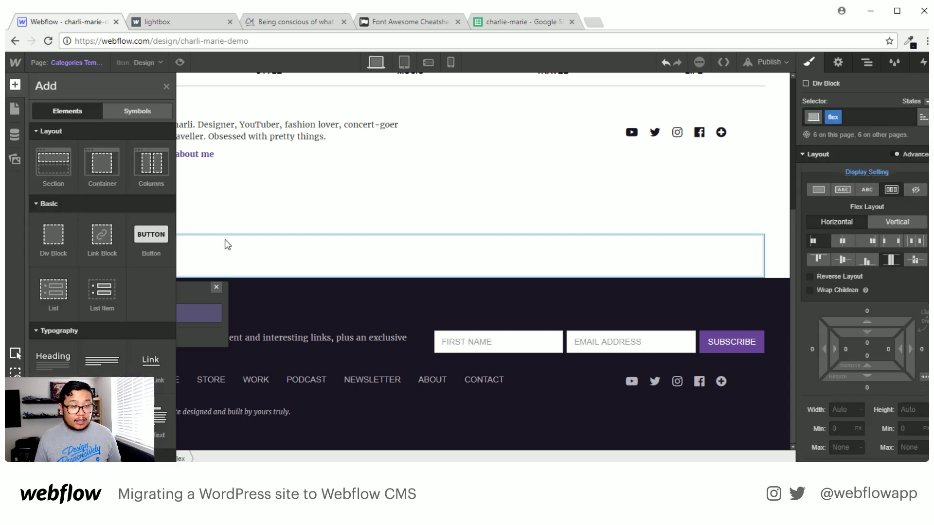
{"action": "left_click_drag", "start_coordinate": [54, 238], "coordinate": [111, 261]}
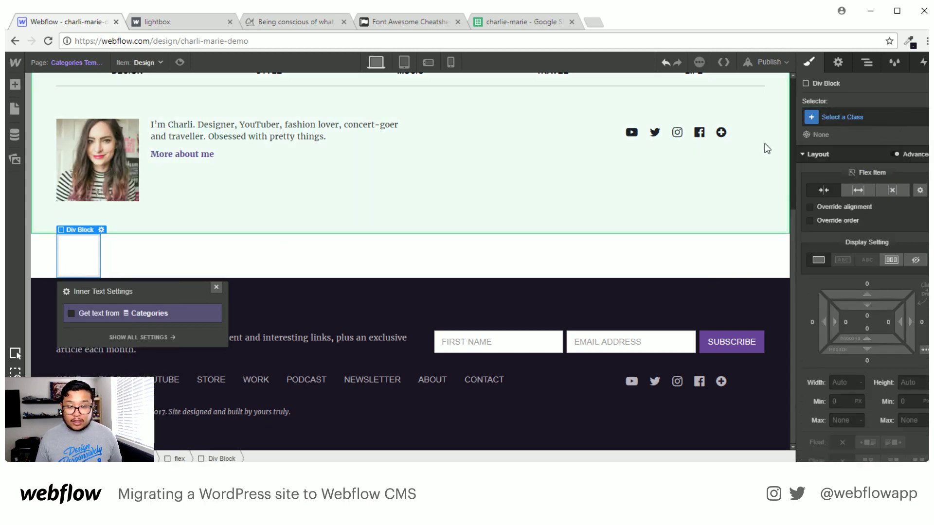
{"action": "left_click", "coordinate": [859, 118]}
{"action": "type", "text": "flex"}
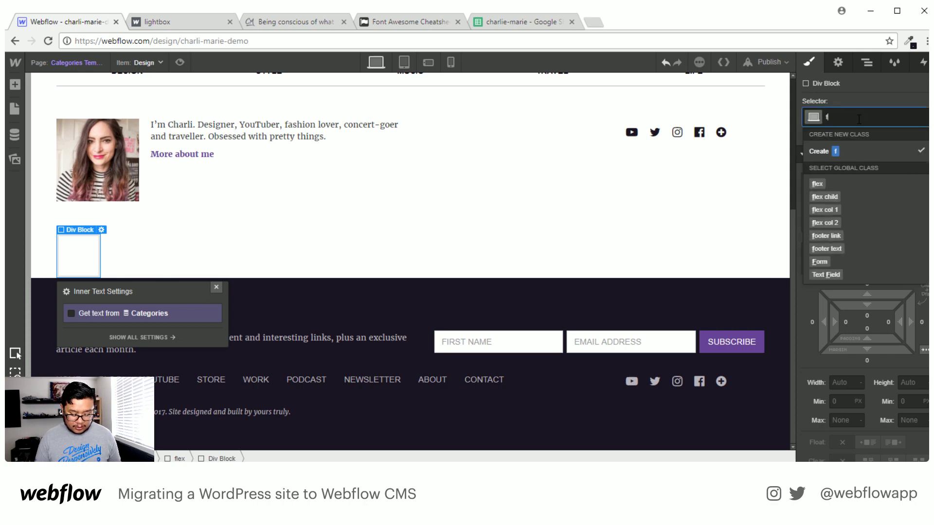
{"action": "key", "text": "Down"}
{"action": "key", "text": "Down"}
{"action": "key", "text": "Return"}
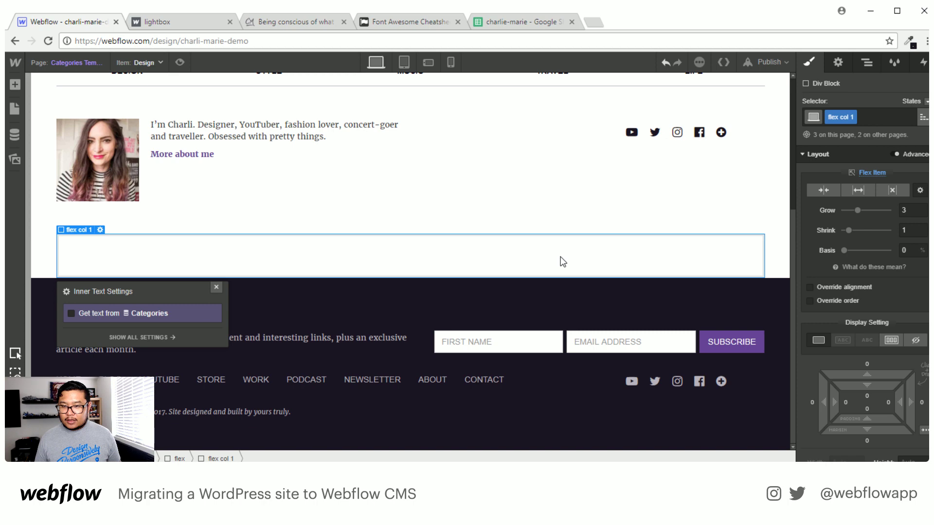
Add another div block and move it out of "flex col 1" so it sits beside it within the "flex" div.
{"action": "key", "text": "a"}
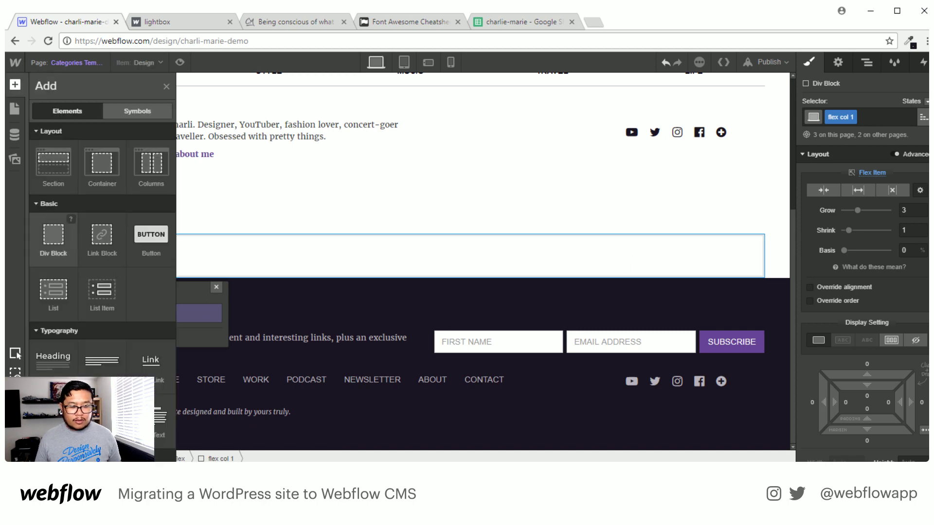
{"action": "left_click", "coordinate": [51, 239]}
{"action": "left_click", "coordinate": [866, 62]}
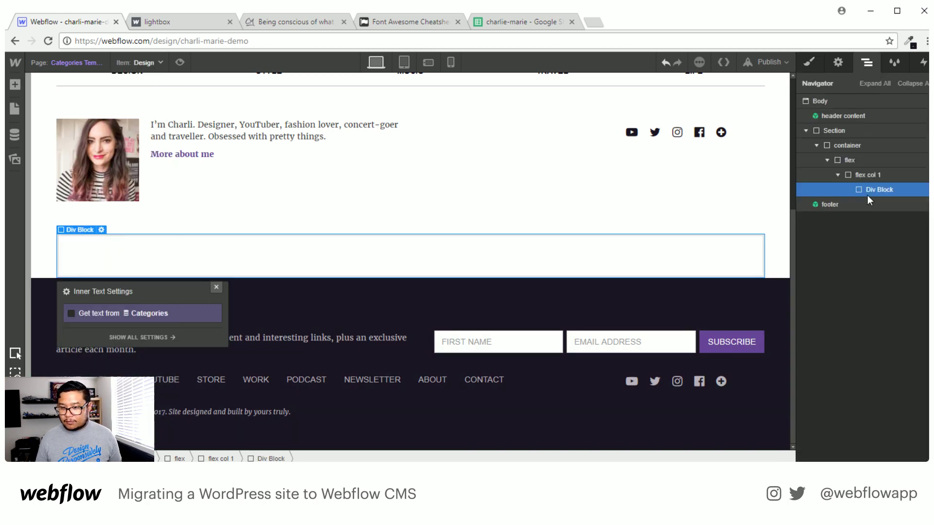
{"action": "left_click_drag", "start_coordinate": [849, 188], "coordinate": [853, 160]}
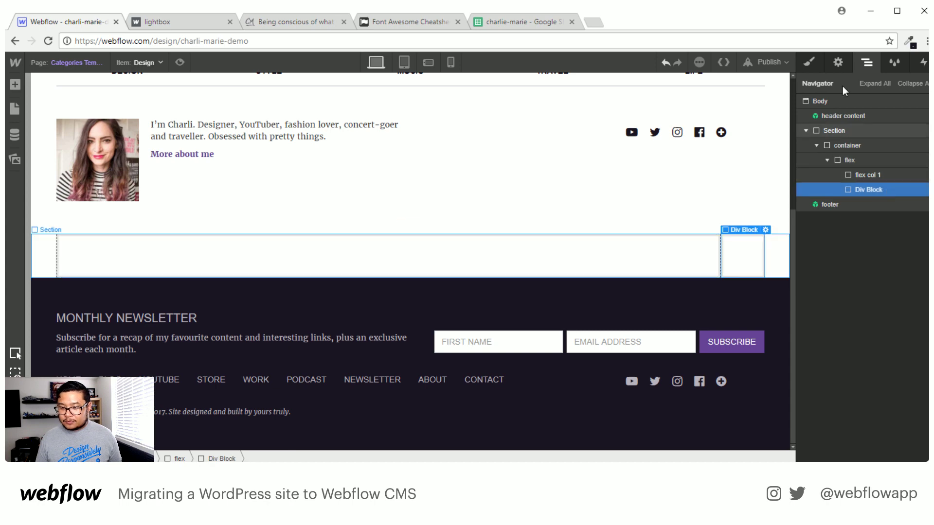
Apply the existing "flex col 2" class to the new div block beside "flex col 1".
{"action": "key", "text": "s"}
{"action": "left_click", "coordinate": [862, 118]}
{"action": "type", "text": "fclex"}
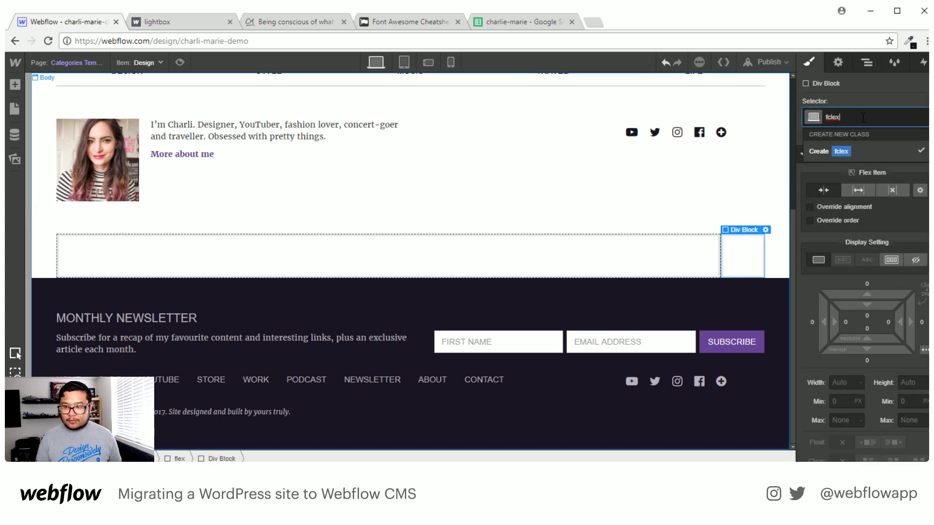
{"action": "key", "text": "BackSpace"}
{"action": "key", "text": "BackSpace"}
{"action": "key", "text": "BackSpace"}
{"action": "type", "text": "l"}
{"action": "key", "text": "Down"}
{"action": "key", "text": "Down"}
{"action": "key", "text": "Down"}
{"action": "key", "text": "Down"}
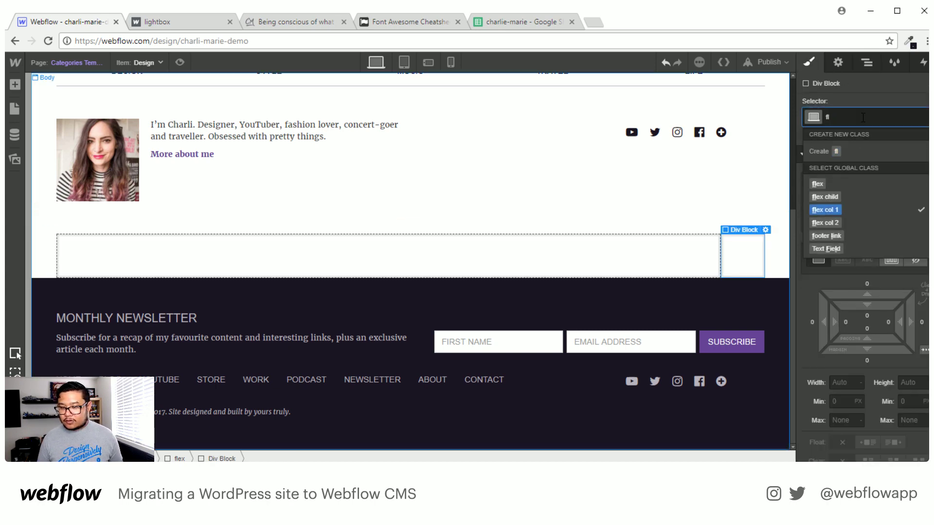
{"action": "key", "text": "Return"}
Insert a Rich Text element into the "flex col 1" column and try to get its text from the Categories collection.
{"action": "left_click", "coordinate": [426, 253]}
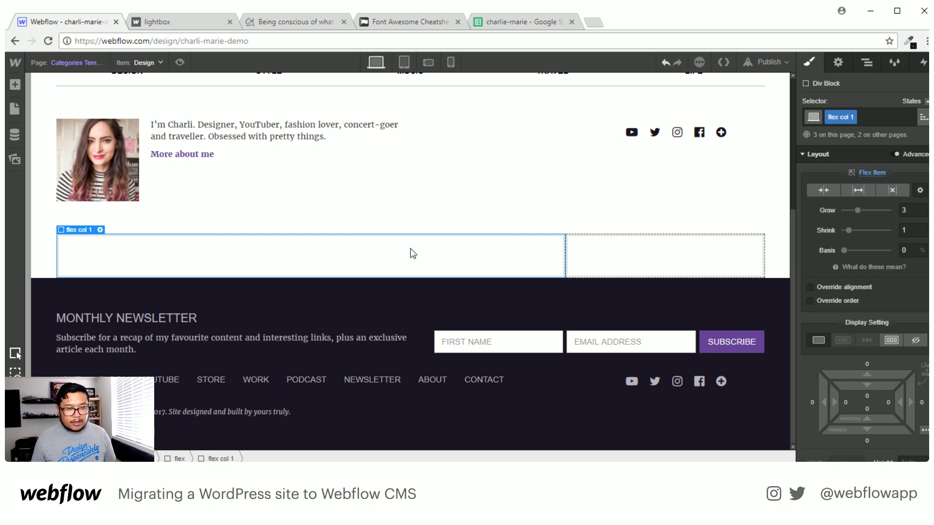
{"action": "key", "text": "a"}
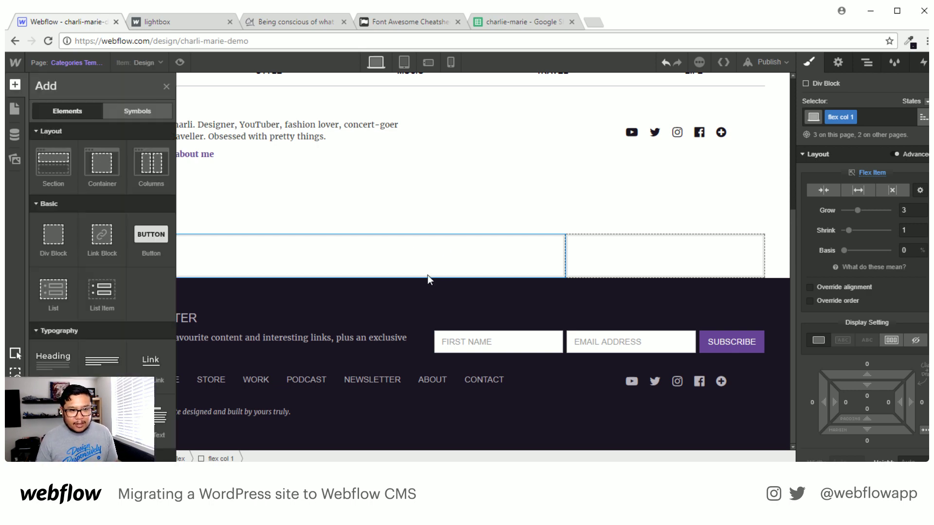
{"action": "scroll", "coordinate": [123, 346], "scroll_direction": "down", "scroll_amount": 3}
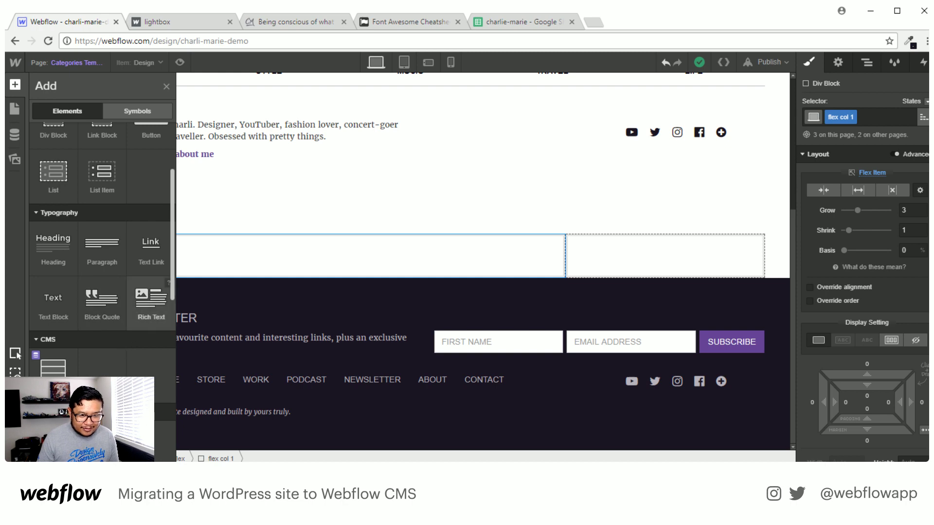
{"action": "left_click_drag", "start_coordinate": [149, 302], "coordinate": [343, 273]}
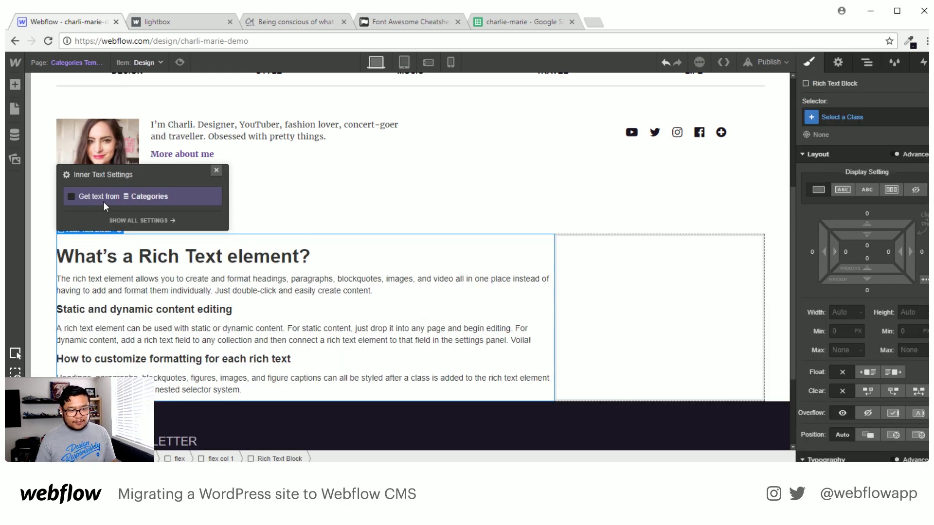
{"action": "left_click", "coordinate": [122, 211]}
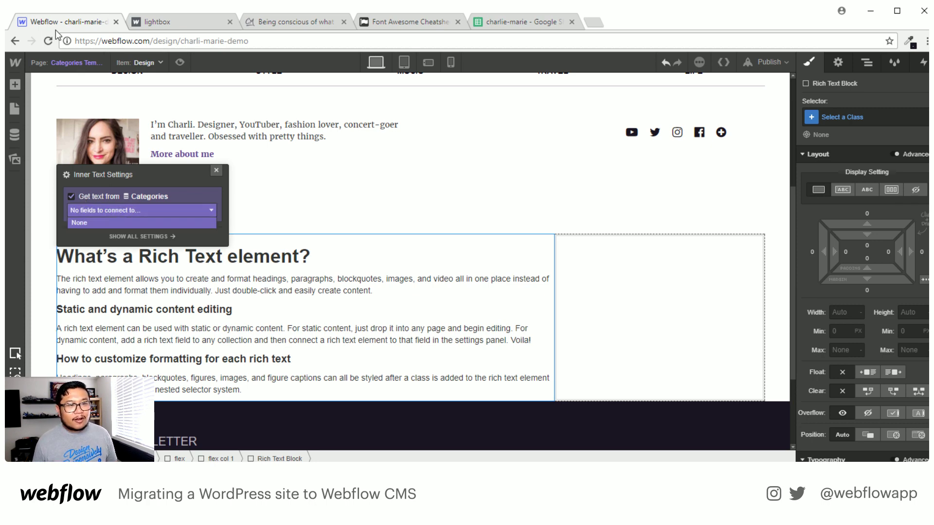
{"action": "left_click", "coordinate": [215, 169]}
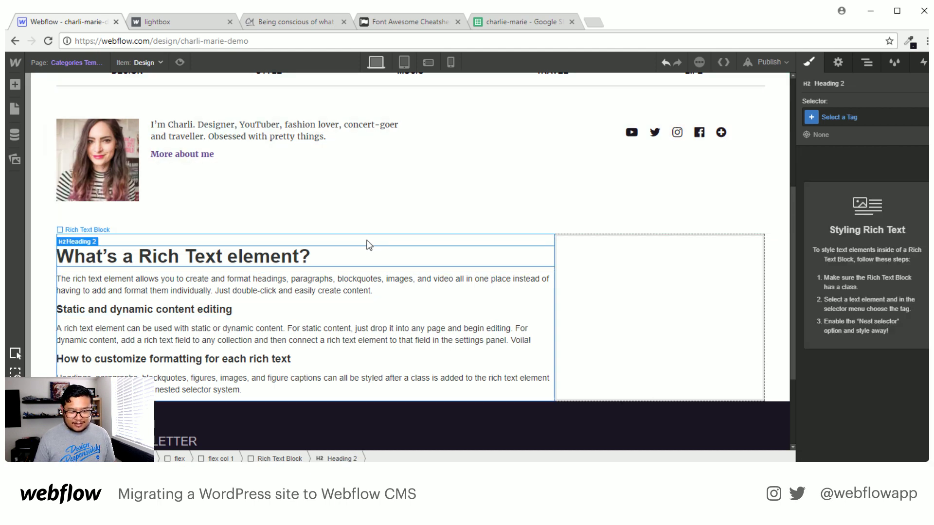
Open the Blog Posts Template page and place the header content symbol with the footer symbol below it.
{"action": "scroll", "coordinate": [243, 208], "scroll_direction": "up", "scroll_amount": 4}
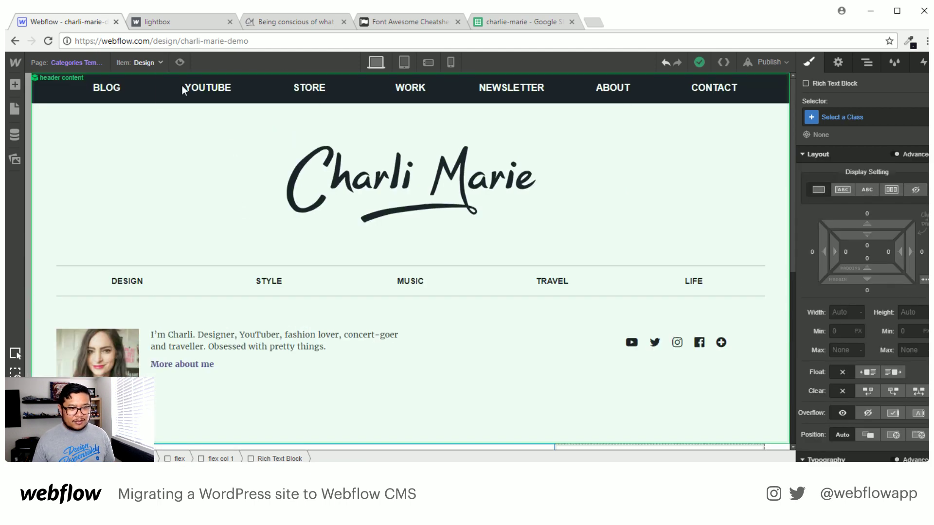
{"action": "left_click", "coordinate": [111, 133]}
{"action": "left_click", "coordinate": [81, 61]}
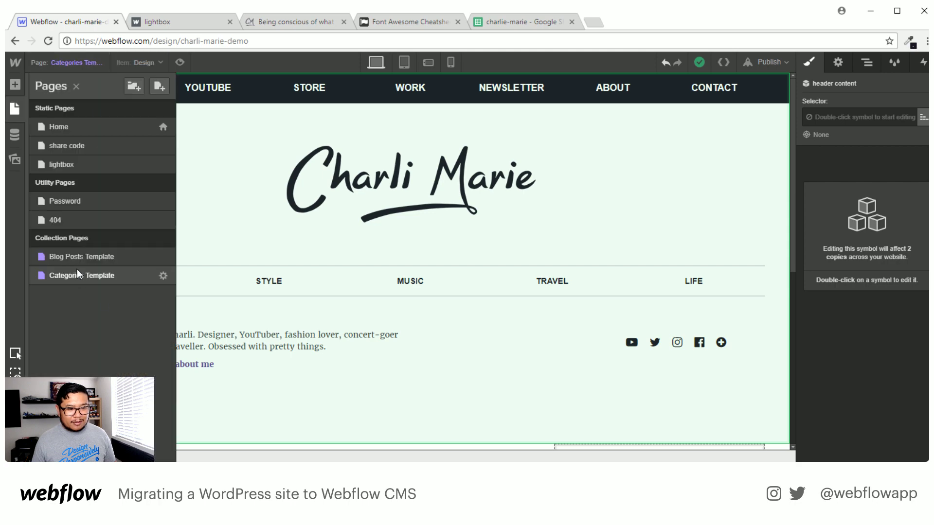
{"action": "left_click", "coordinate": [83, 255]}
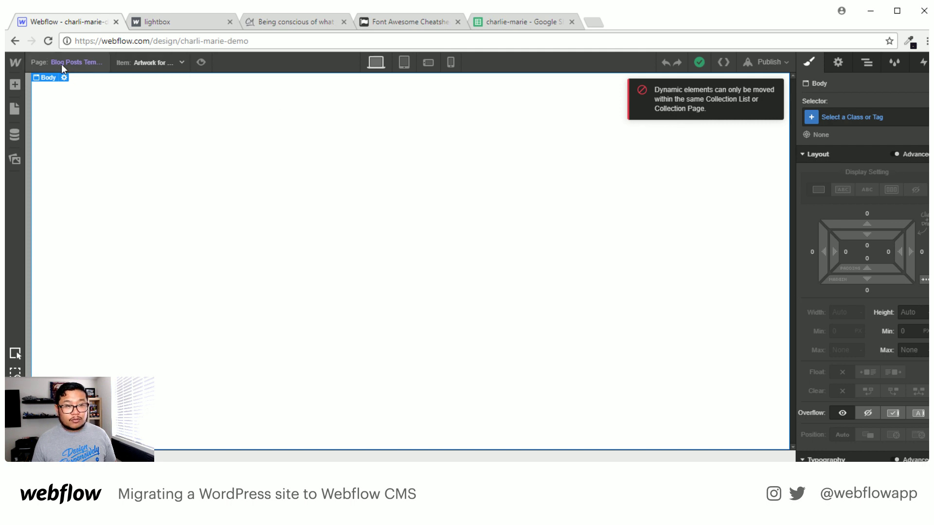
{"action": "left_click", "coordinate": [15, 86]}
{"action": "left_click", "coordinate": [139, 118]}
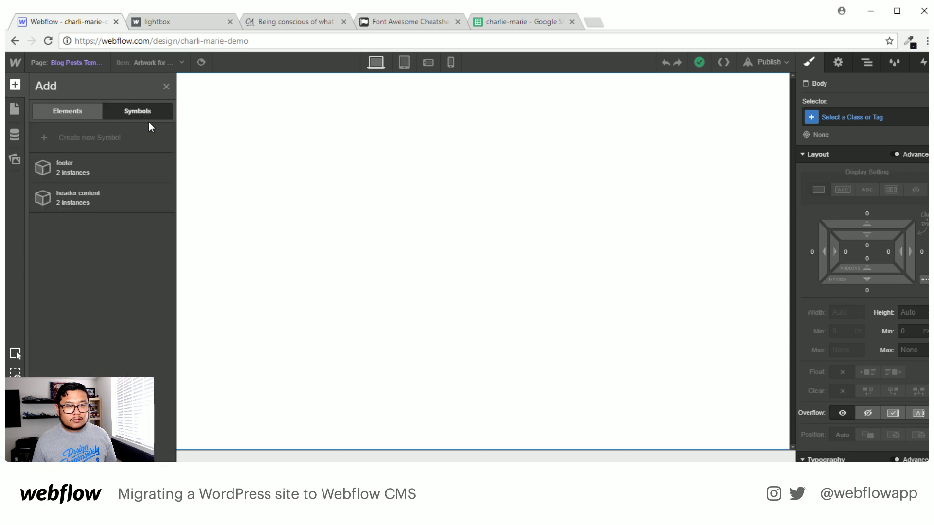
{"action": "left_click_drag", "start_coordinate": [97, 201], "coordinate": [327, 183]}
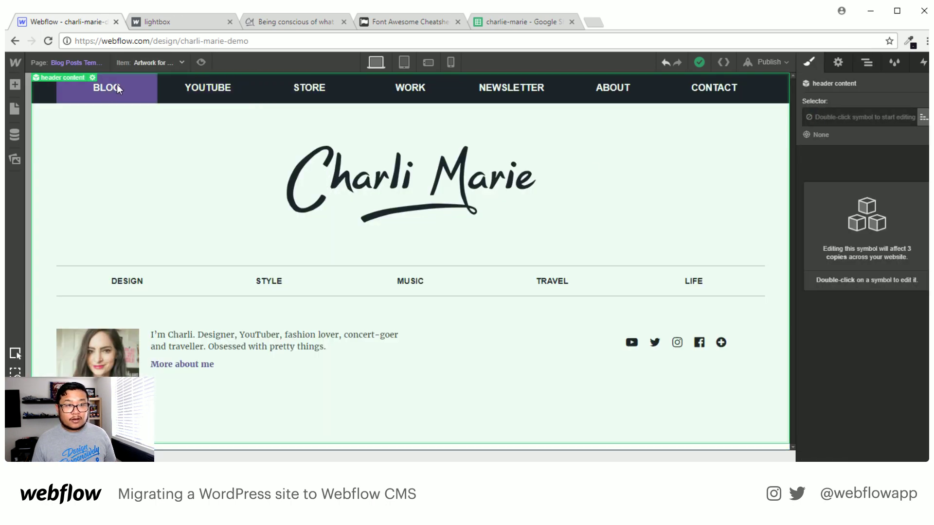
{"action": "key", "text": "a"}
{"action": "left_click", "coordinate": [117, 115]}
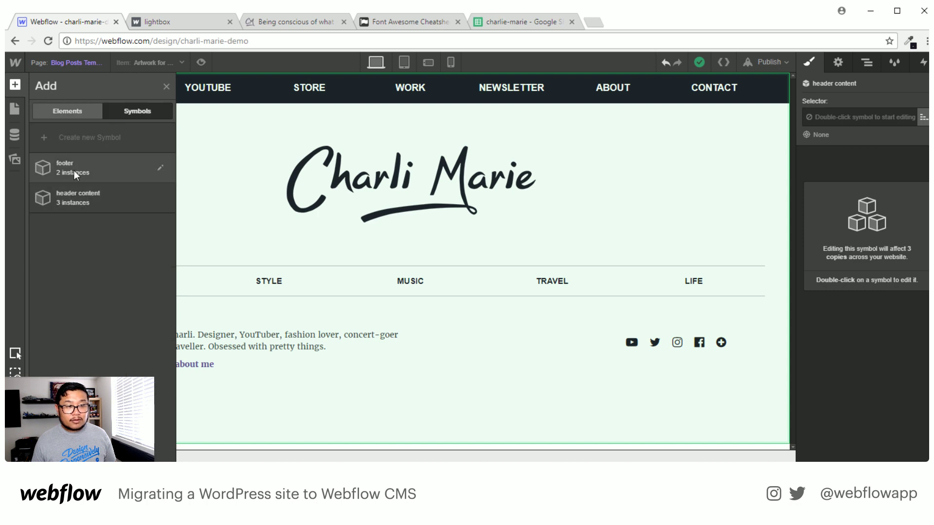
{"action": "left_click_drag", "start_coordinate": [75, 173], "coordinate": [348, 199]}
Return to the Categories Template page and cut the section containing the two-column layout.
{"action": "left_click", "coordinate": [870, 62]}
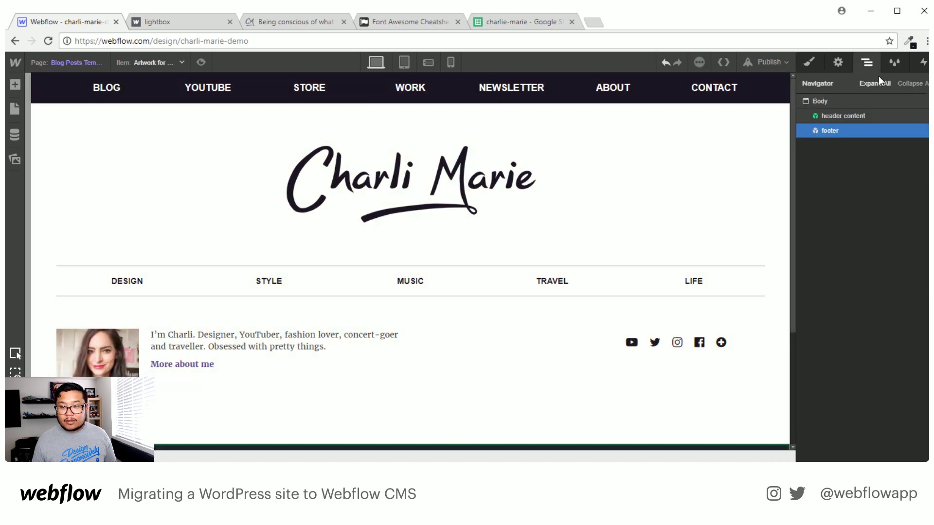
{"action": "left_click", "coordinate": [849, 118]}
{"action": "key", "text": "p"}
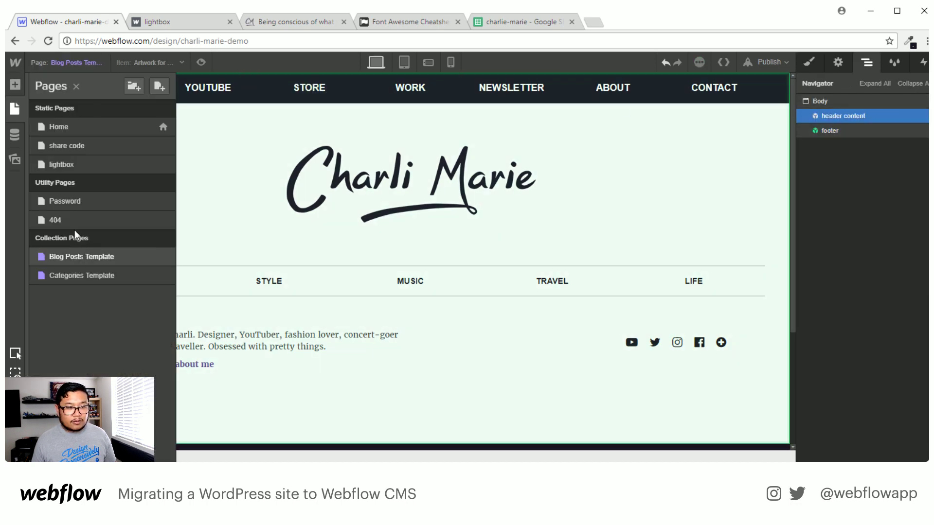
{"action": "left_click", "coordinate": [81, 275]}
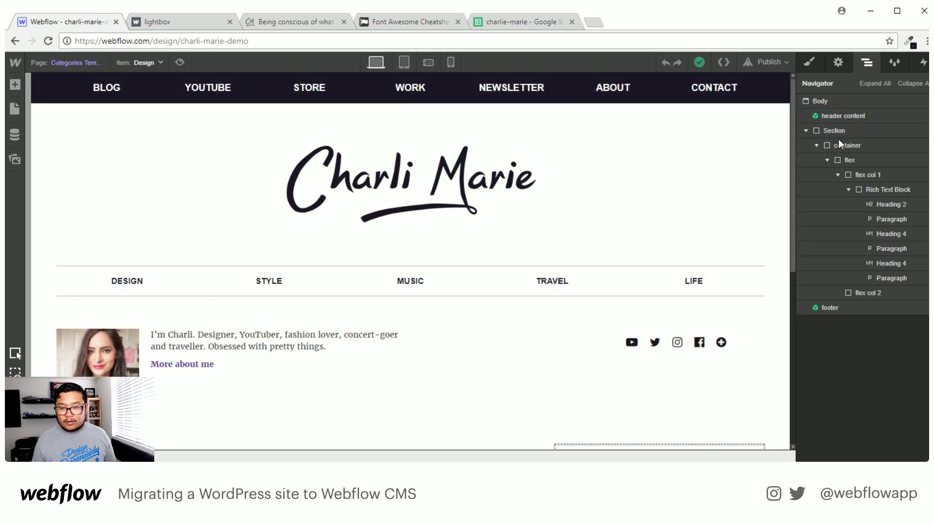
{"action": "left_click", "coordinate": [837, 130]}
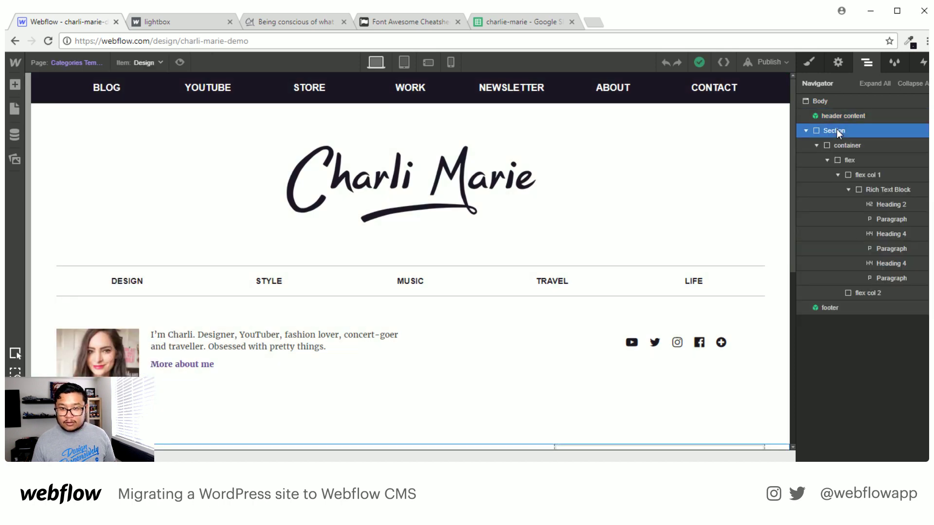
{"action": "key", "text": "Delete"}
Paste the cut section into the Blog Posts Template between the header content and footer symbols.
{"action": "left_click", "coordinate": [80, 63]}
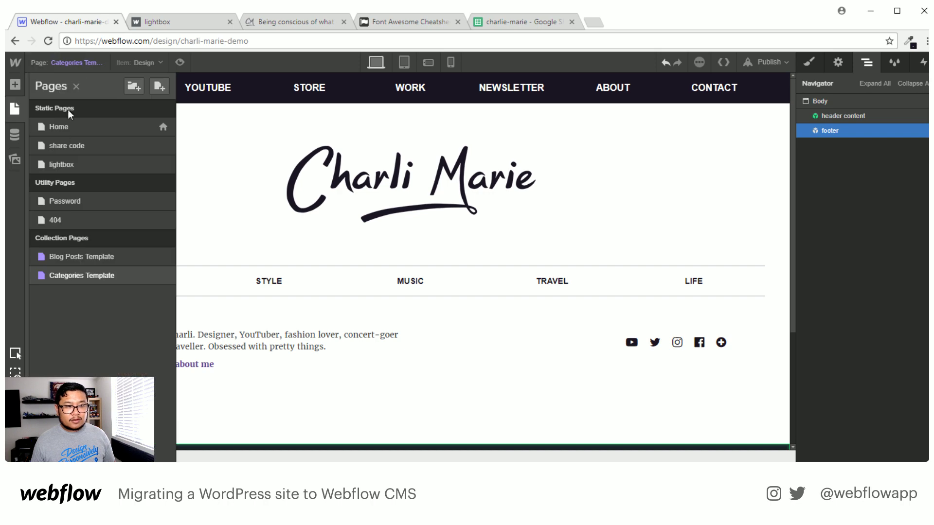
{"action": "left_click", "coordinate": [82, 257]}
{"action": "left_click", "coordinate": [837, 115]}
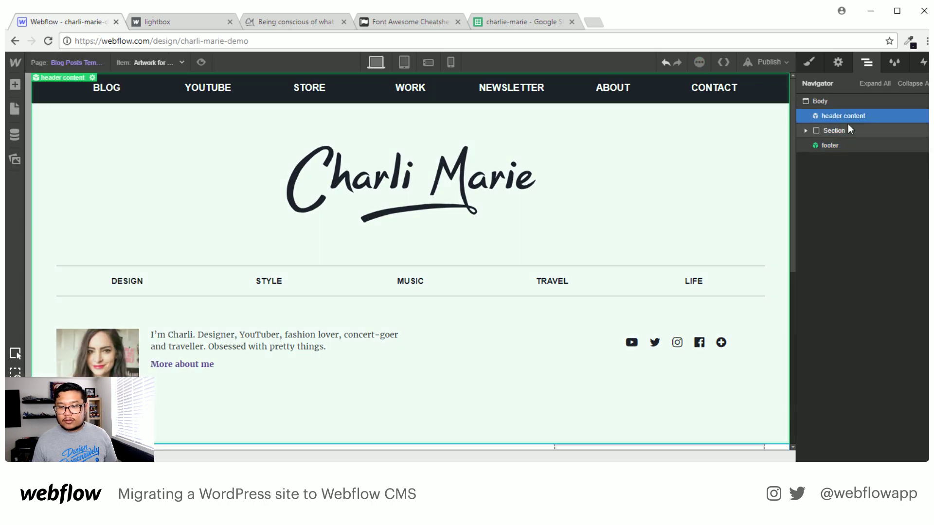
{"action": "left_click", "coordinate": [837, 131]}
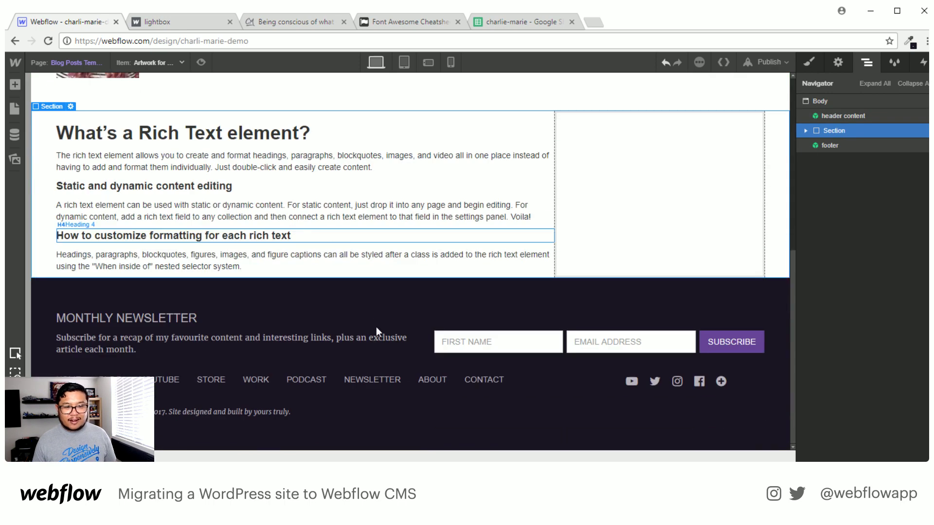
Set the Rich Text Block to get its text from the Blog Posts "Post Body" field and review the post content.
{"action": "left_click", "coordinate": [354, 133]}
{"action": "left_click", "coordinate": [908, 190]}
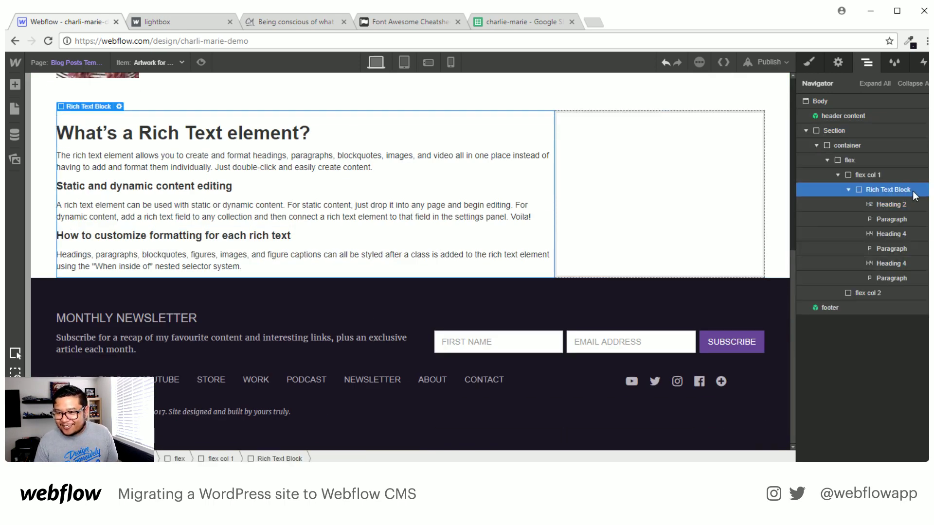
{"action": "left_click", "coordinate": [838, 62]}
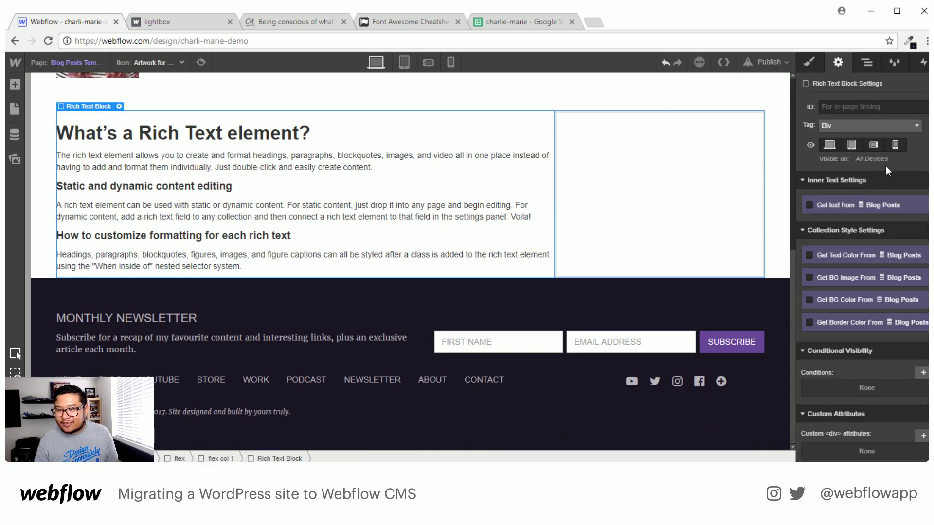
{"action": "left_click", "coordinate": [836, 202]}
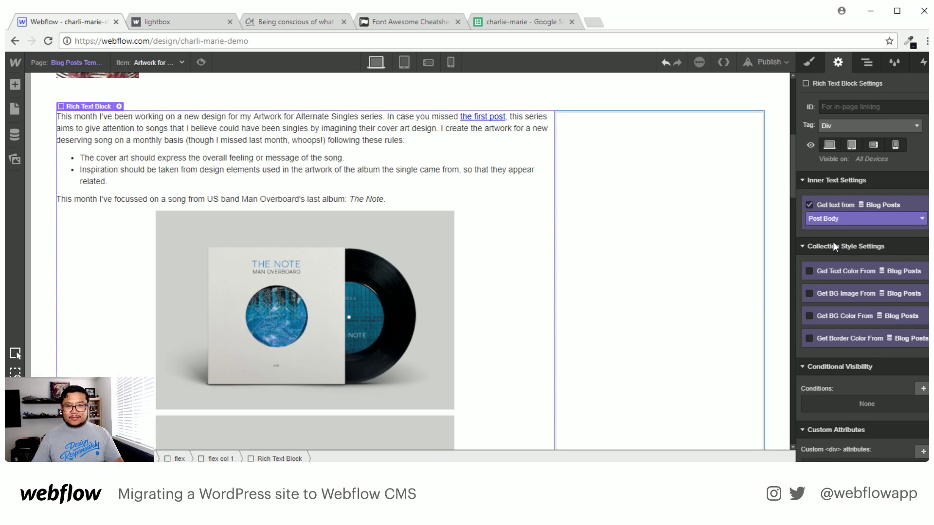
{"action": "scroll", "coordinate": [525, 276], "scroll_direction": "down", "scroll_amount": 10}
{"action": "scroll", "coordinate": [532, 307], "scroll_direction": "down", "scroll_amount": 10}
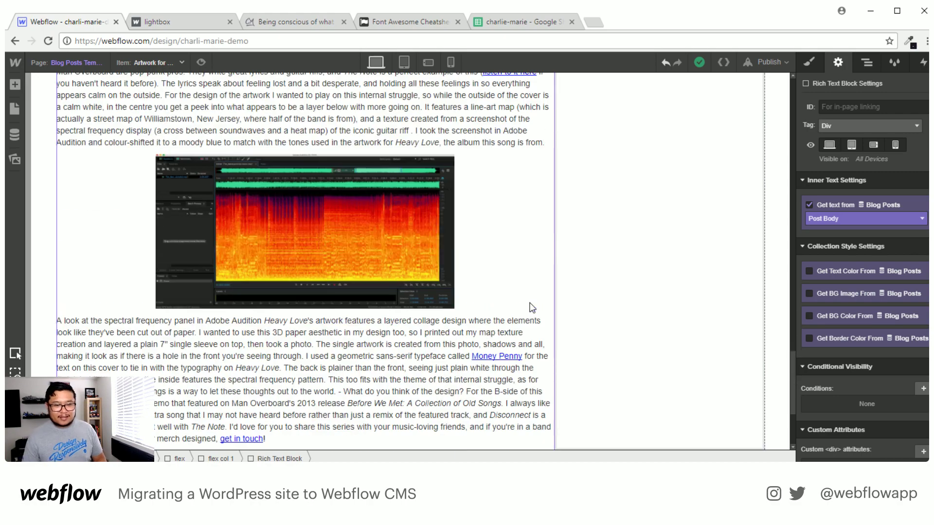
{"action": "scroll", "coordinate": [532, 307], "scroll_direction": "up", "scroll_amount": 20}
{"action": "scroll", "coordinate": [530, 307], "scroll_direction": "down", "scroll_amount": 2}
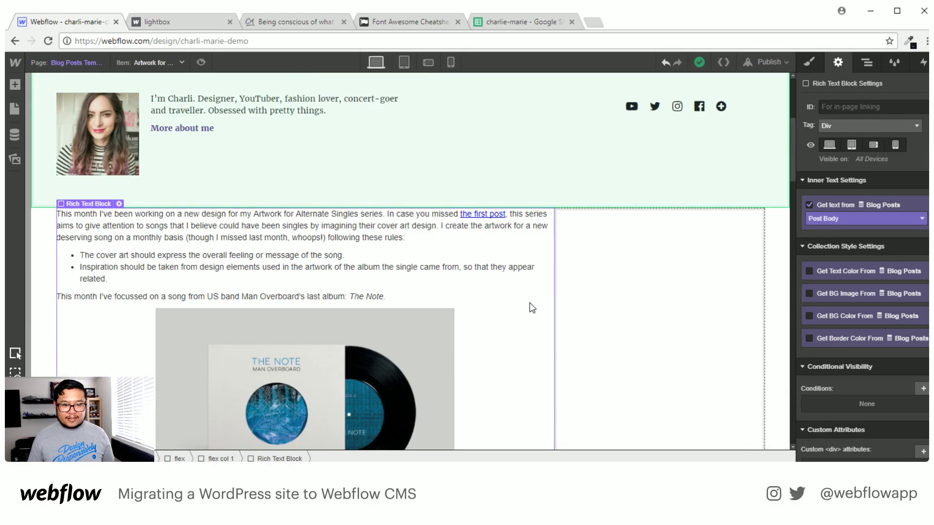
Add a "blog post" combo class to the flex col 1 div that holds the rich text.
{"action": "left_click", "coordinate": [868, 63]}
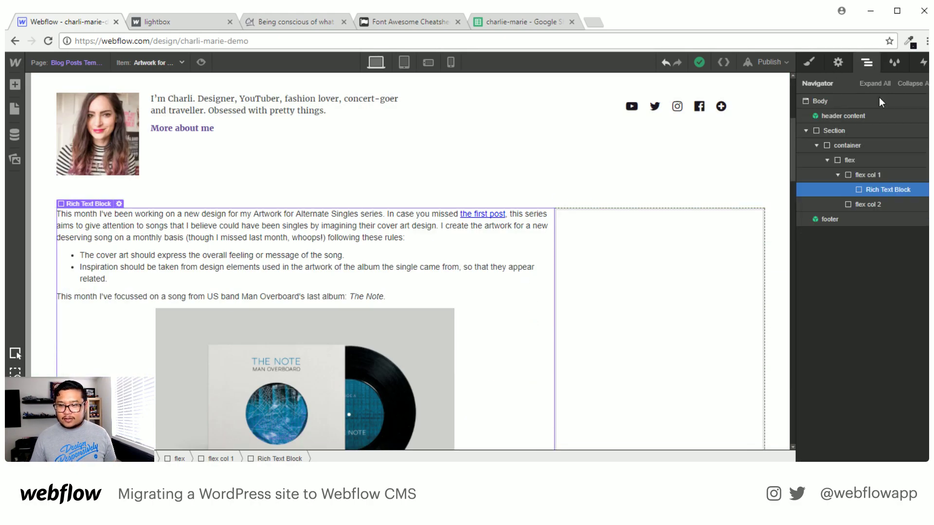
{"action": "left_click", "coordinate": [887, 175]}
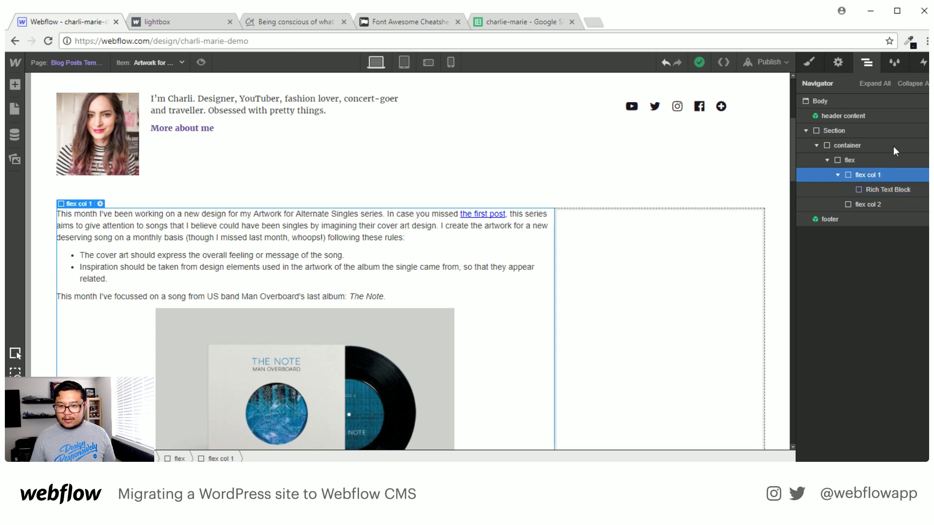
{"action": "left_click", "coordinate": [809, 62]}
{"action": "left_click", "coordinate": [883, 118]}
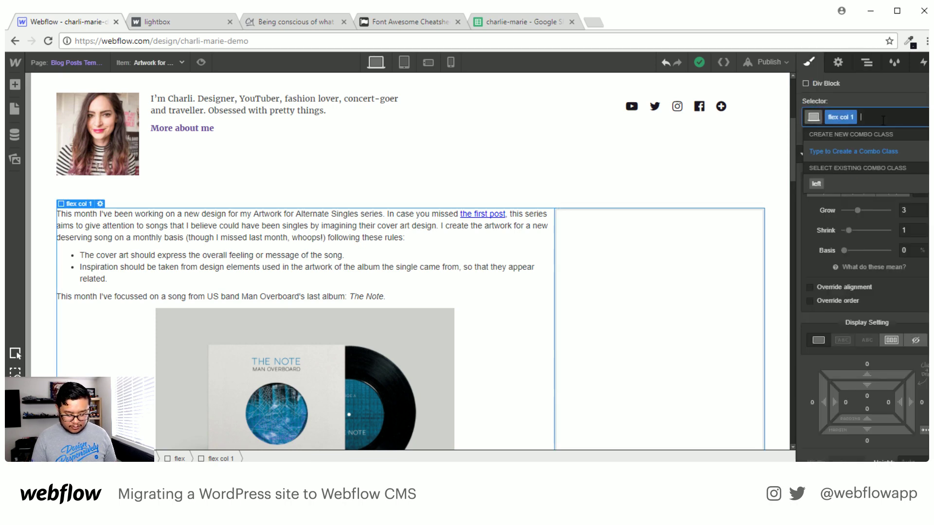
{"action": "type", "text": "blog post"}
{"action": "key", "text": "Return"}
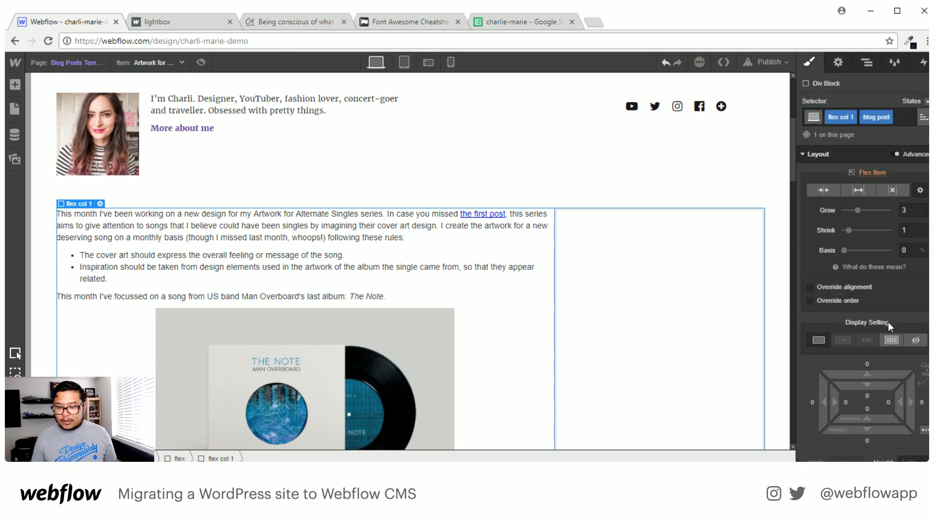
Set the blog post column's top, bottom and right padding to 40 while leaving no padding on its left side.
{"action": "scroll", "coordinate": [871, 330], "scroll_direction": "down", "scroll_amount": 4}
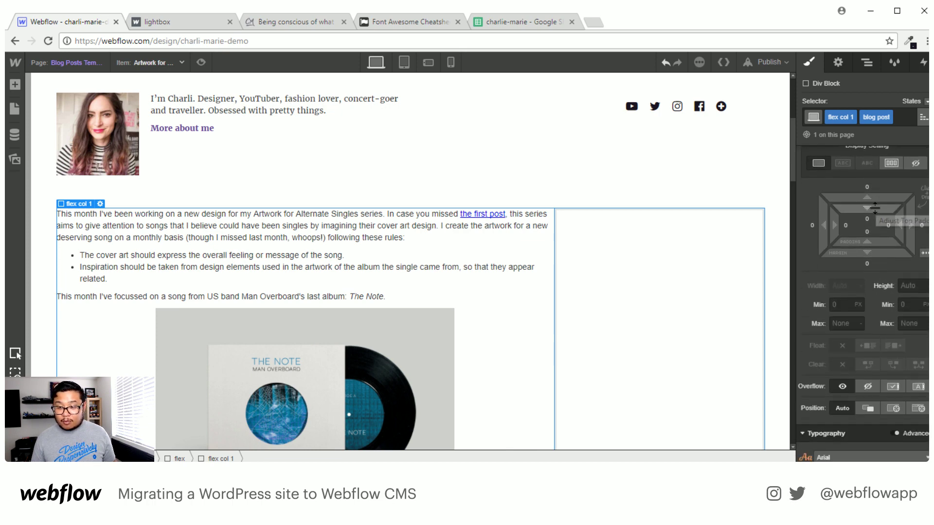
{"action": "mouse_move", "coordinate": [874, 209]}
{"action": "left_mouse_down"}
{"action": "mouse_move", "coordinate": [881, 266]}
{"action": "mouse_move", "coordinate": [895, 287]}
{"action": "mouse_move", "coordinate": [895, 276]}
{"action": "left_mouse_up"}
{"action": "scroll", "coordinate": [877, 343], "scroll_direction": "down", "scroll_amount": 6}
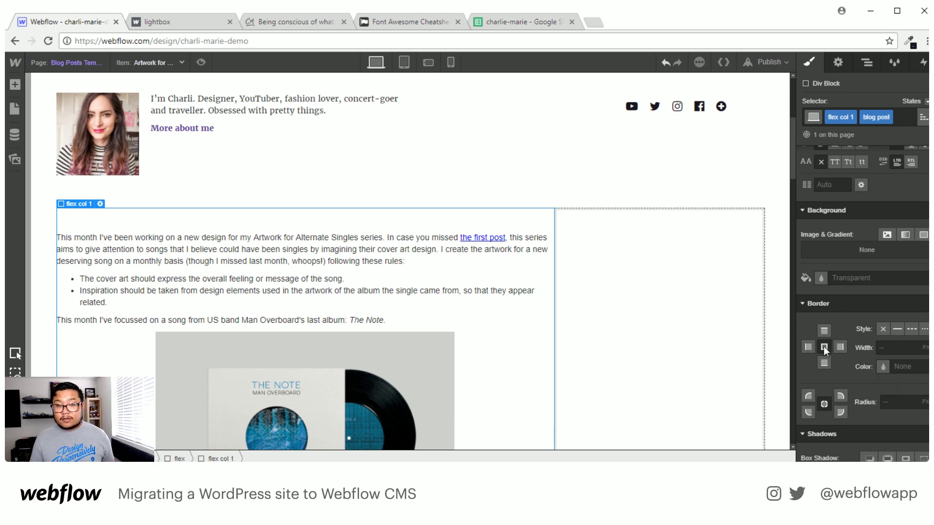
{"action": "scroll", "coordinate": [888, 396], "scroll_direction": "up", "scroll_amount": 8}
{"action": "scroll", "coordinate": [879, 389], "scroll_direction": "down", "scroll_amount": 1}
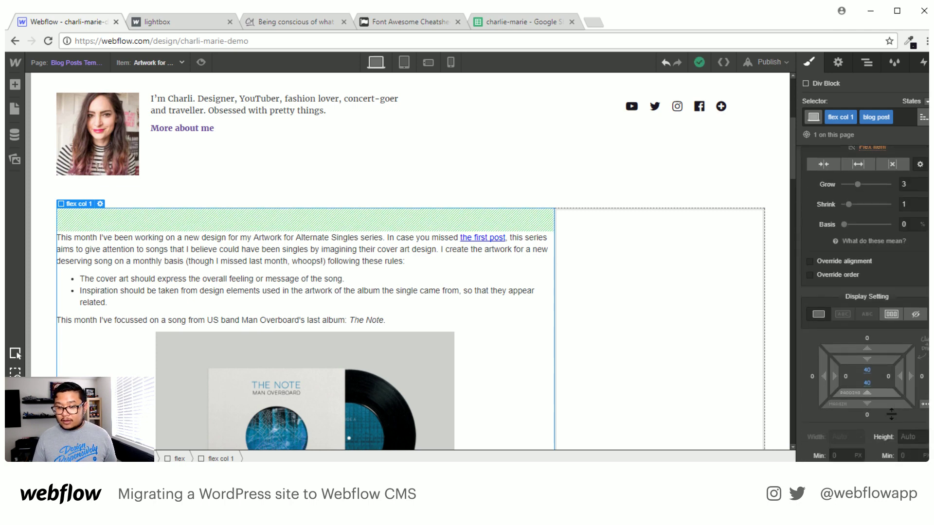
{"action": "left_click_drag", "start_coordinate": [889, 344], "coordinate": [860, 344]}
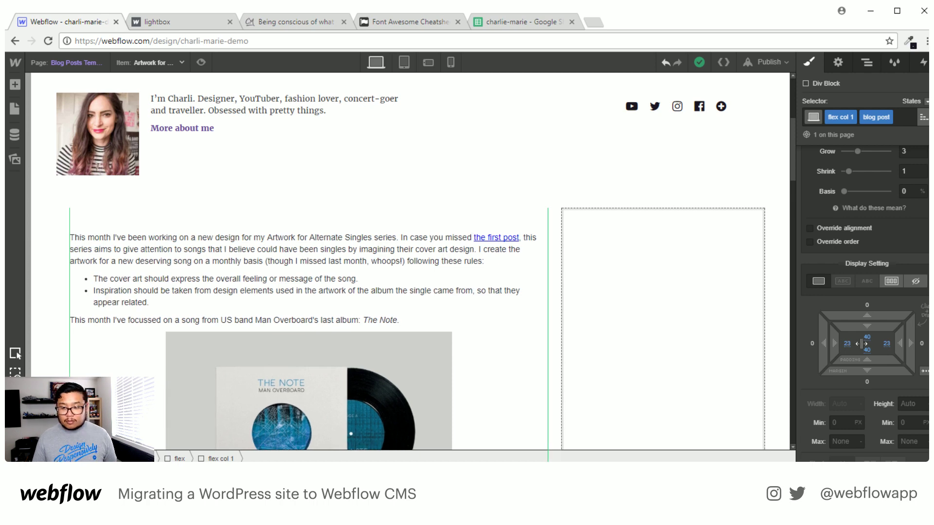
{"action": "left_click_drag", "start_coordinate": [865, 343], "coordinate": [889, 340]}
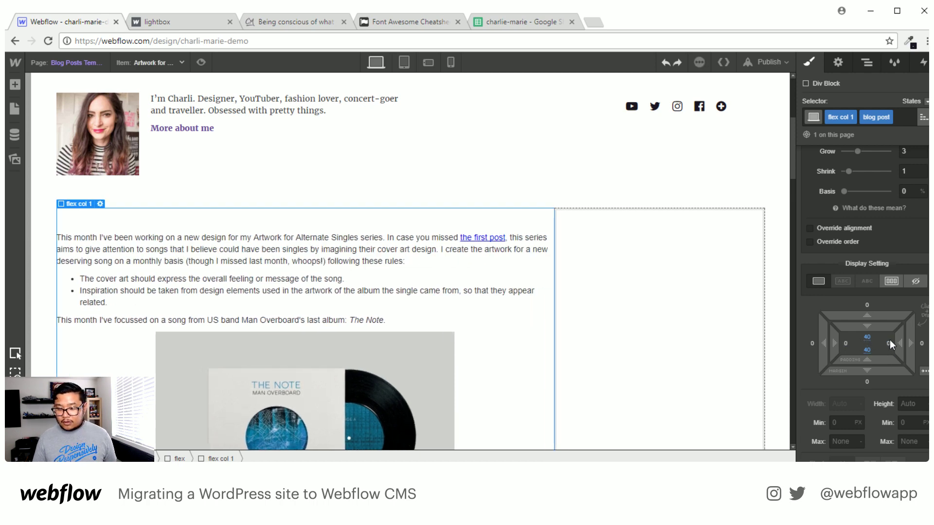
{"action": "left_click", "coordinate": [890, 340]}
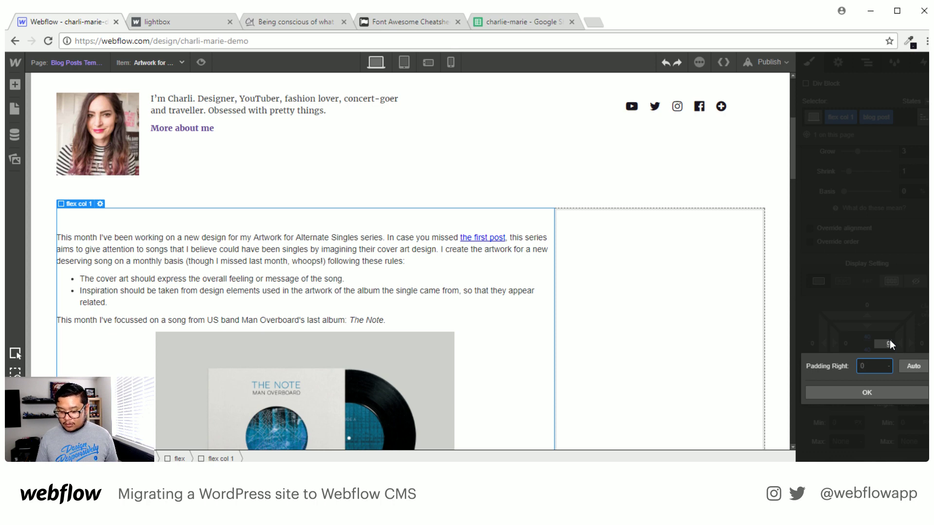
{"action": "type", "text": "40"}
{"action": "key", "text": "Return"}
Give the blog post column a solid top border in the saved light grey swatch and check the result on the page.
{"action": "scroll", "coordinate": [889, 343], "scroll_direction": "down", "scroll_amount": 5}
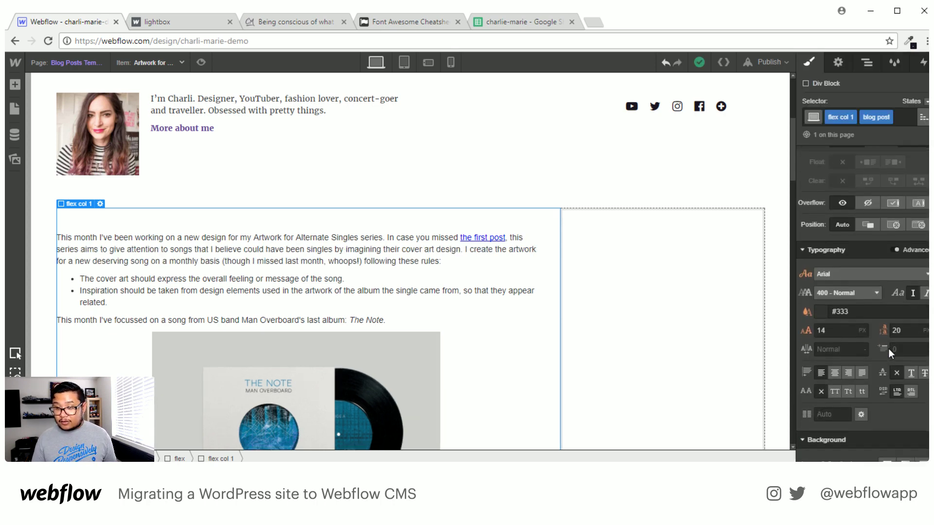
{"action": "scroll", "coordinate": [889, 349], "scroll_direction": "down", "scroll_amount": 5}
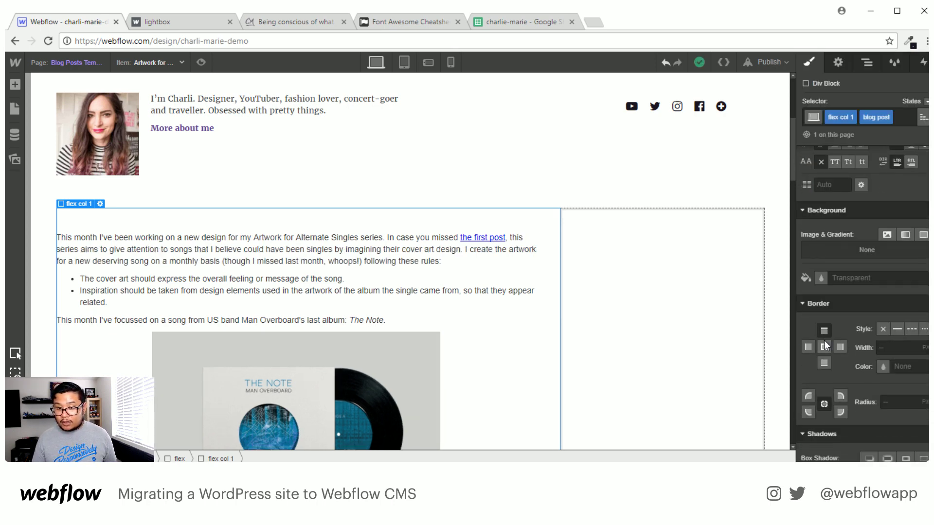
{"action": "left_click", "coordinate": [898, 329]}
{"action": "left_click", "coordinate": [882, 368]}
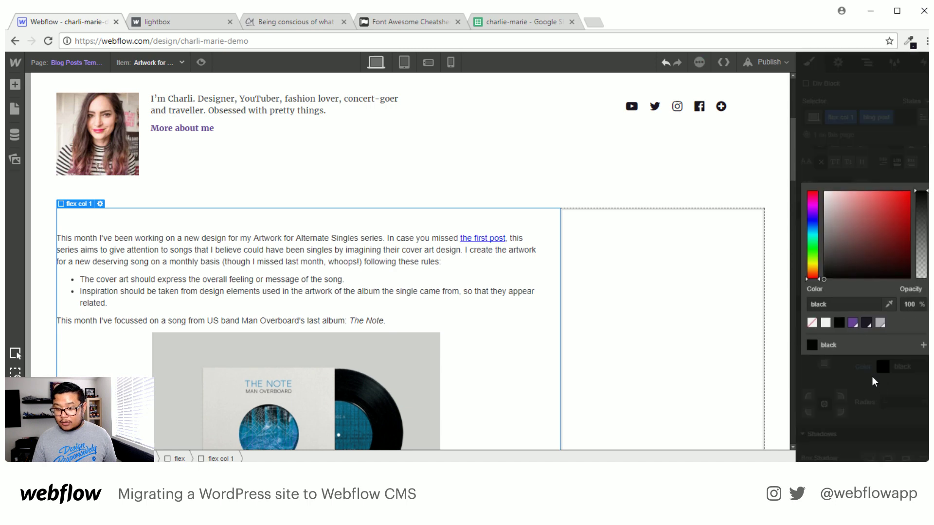
{"action": "left_click", "coordinate": [879, 324]}
{"action": "left_click", "coordinate": [678, 188]}
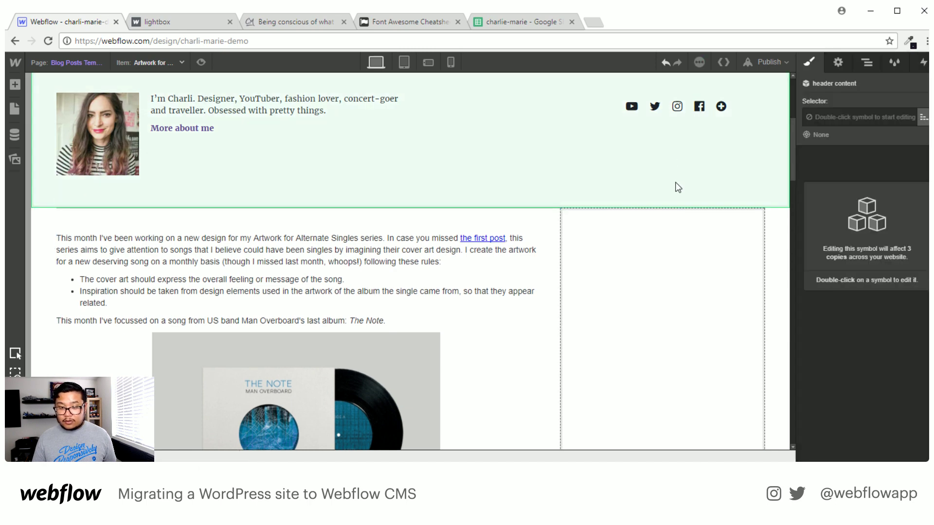
{"action": "left_click", "coordinate": [779, 258]}
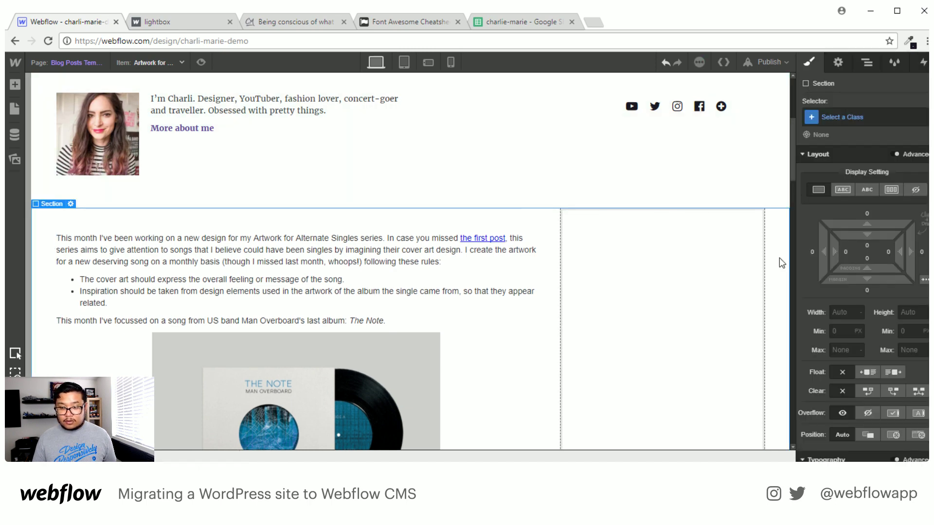
{"action": "left_click", "coordinate": [200, 63]}
{"action": "left_click", "coordinate": [199, 63]}
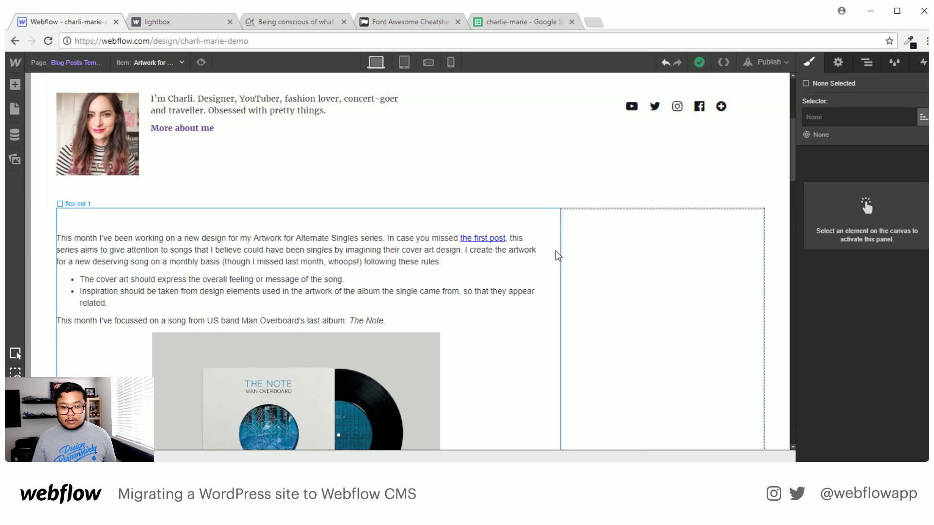
{"action": "left_click", "coordinate": [417, 281]}
{"action": "scroll", "coordinate": [440, 346], "scroll_direction": "down", "scroll_amount": 5}
{"action": "scroll", "coordinate": [437, 343], "scroll_direction": "up", "scroll_amount": 5}
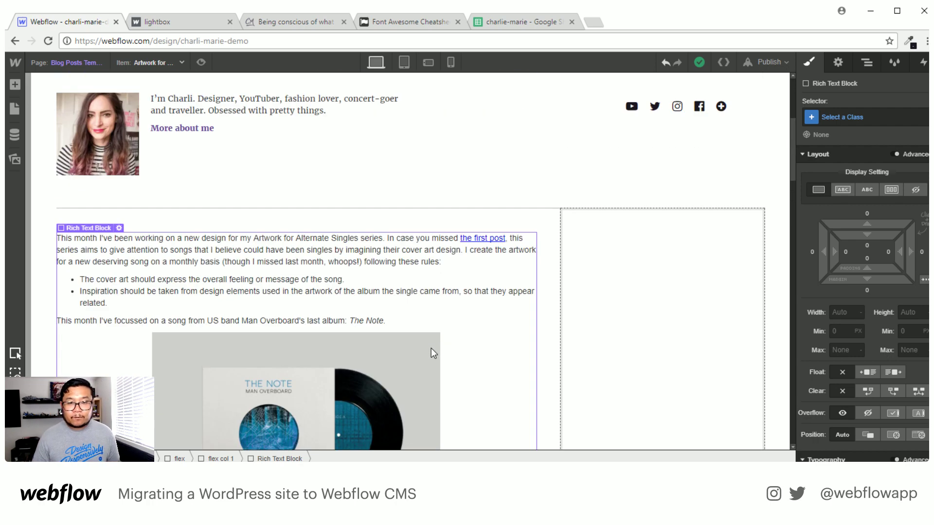
Give the empty flex col 2 div a "blog details" combo class instead of "blog post".
{"action": "left_click", "coordinate": [678, 299]}
{"action": "left_click", "coordinate": [878, 118]}
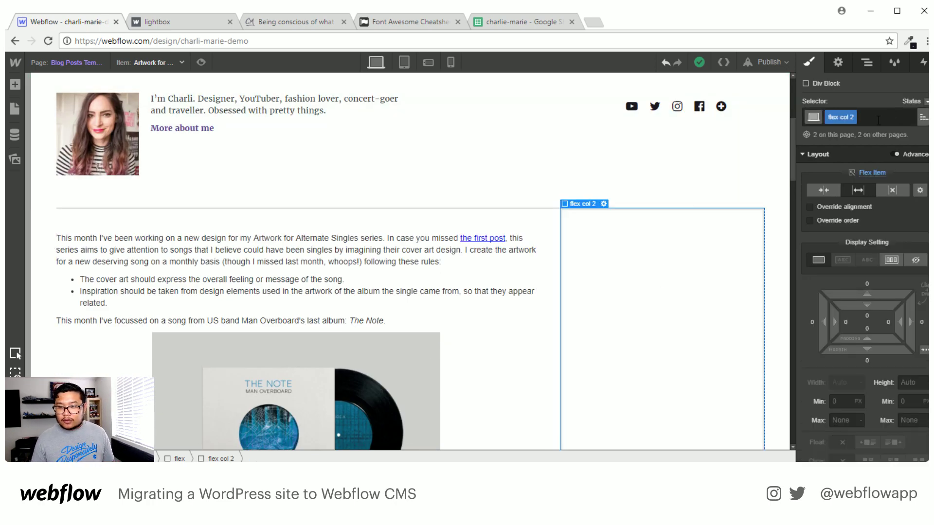
{"action": "type", "text": "blog post"}
{"action": "key", "text": "Return"}
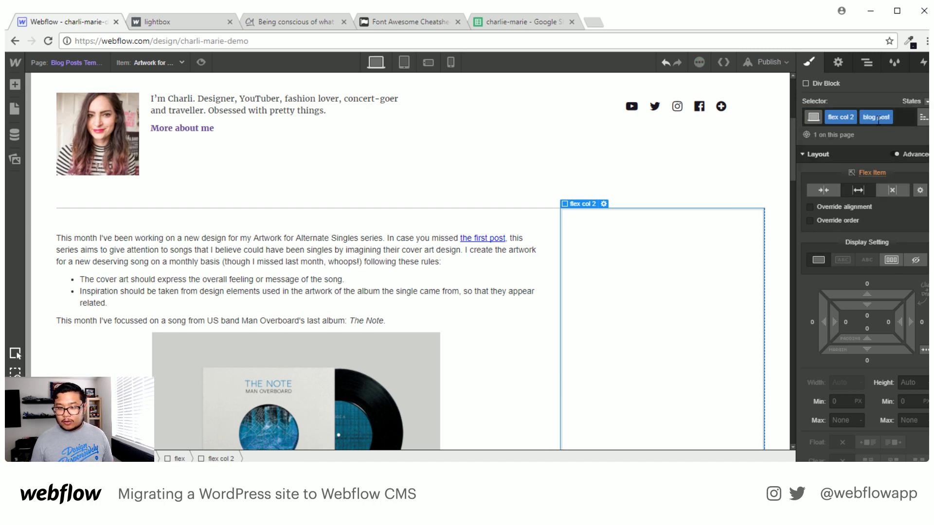
{"action": "scroll", "coordinate": [862, 329], "scroll_direction": "down", "scroll_amount": 6}
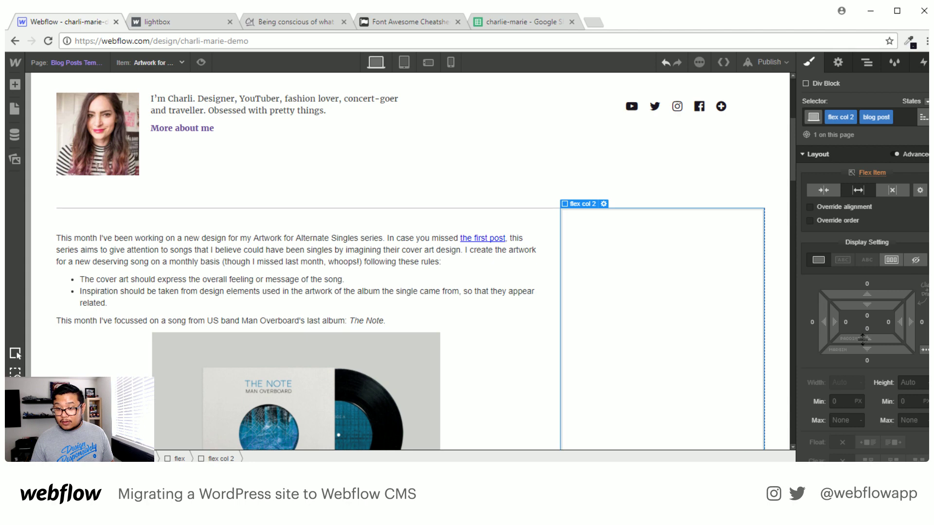
{"action": "left_click", "coordinate": [884, 119]}
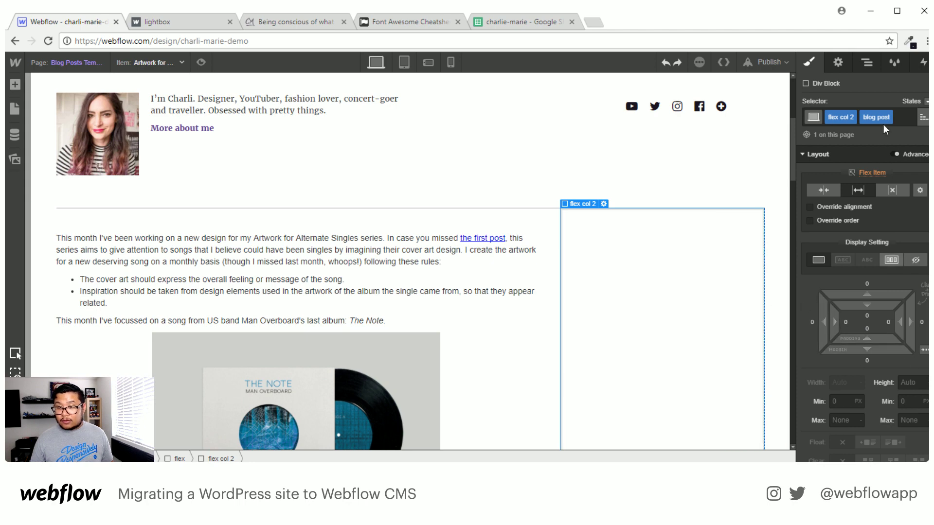
{"action": "key", "text": "BackSpace"}
{"action": "type", "text": "blog details"}
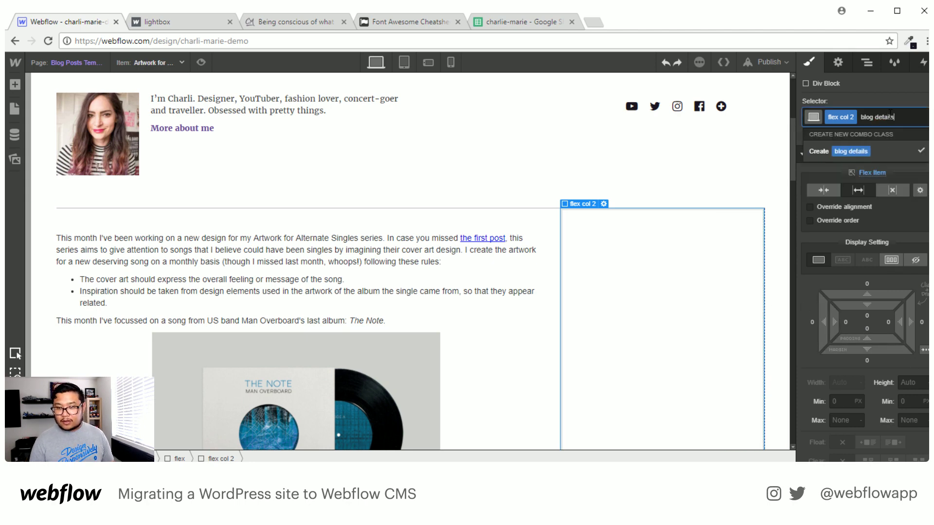
{"action": "key", "text": "Return"}
Set the top padding of the blog details column to 40.
{"action": "scroll", "coordinate": [883, 272], "scroll_direction": "down", "scroll_amount": 4}
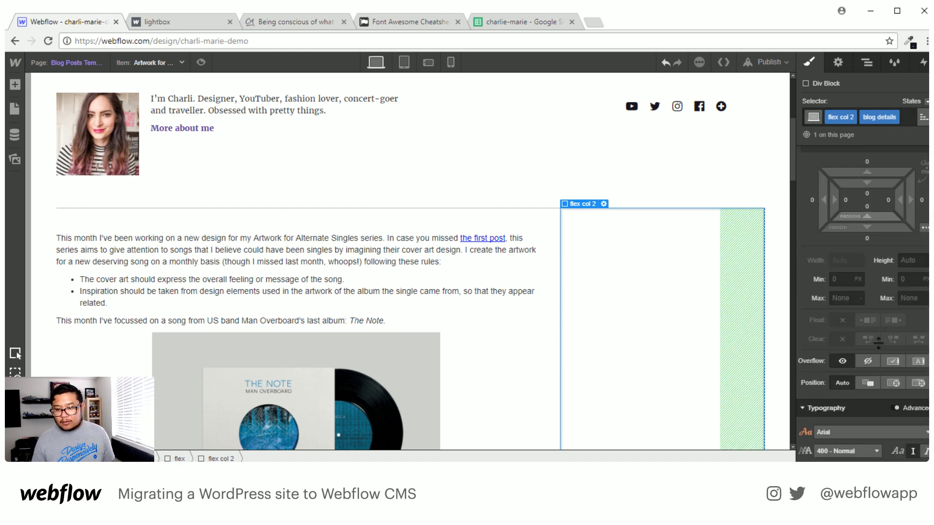
{"action": "scroll", "coordinate": [880, 331], "scroll_direction": "up", "scroll_amount": 4}
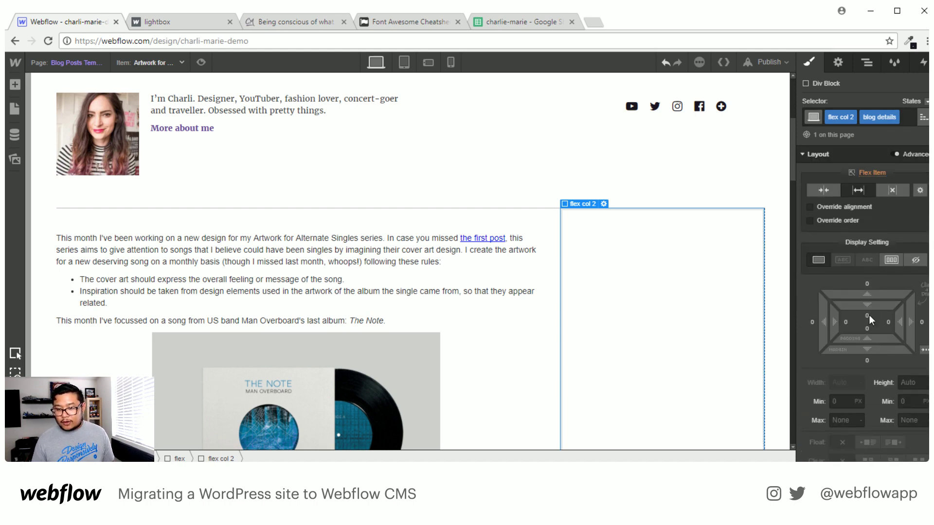
{"action": "left_click", "coordinate": [867, 316]}
{"action": "type", "text": "40"}
{"action": "key", "text": "Return"}
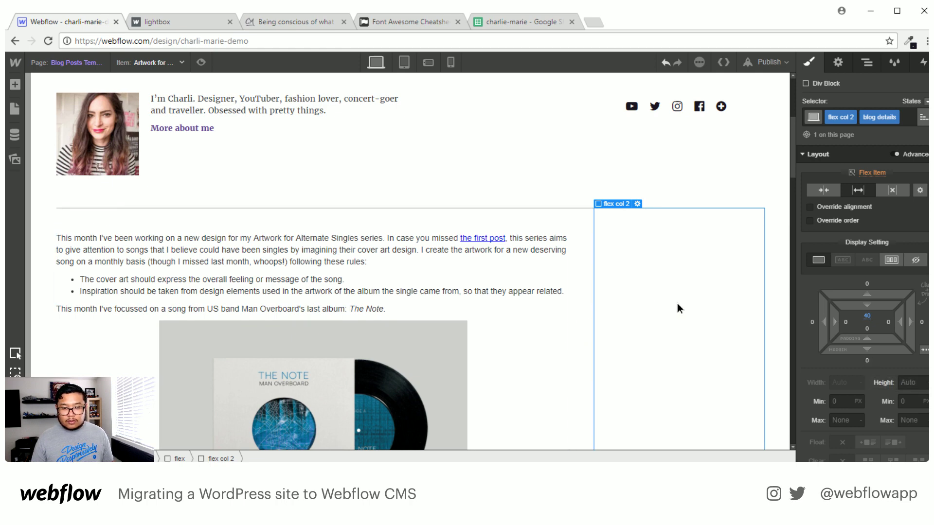
Add a Text Block to the blog details column and get its text from the Blog Posts "Publish date" field.
{"action": "key", "text": "a"}
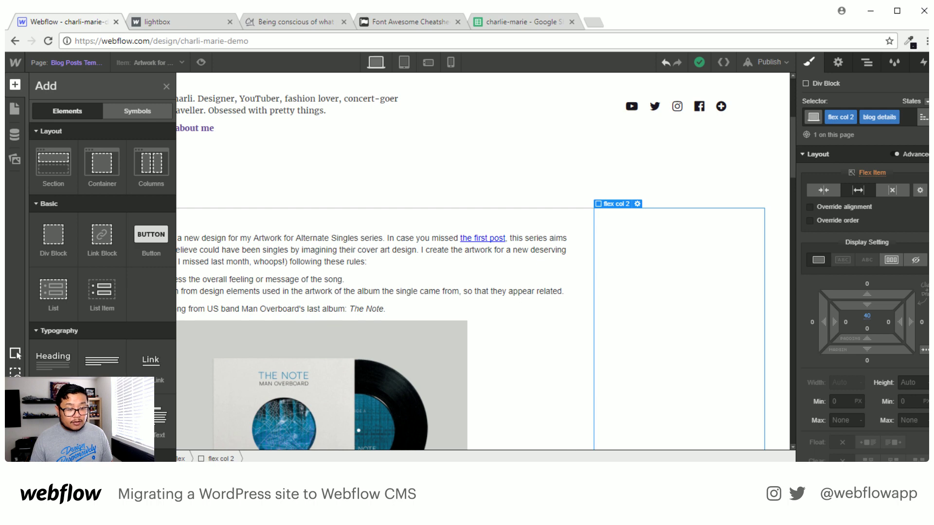
{"action": "left_click_drag", "start_coordinate": [151, 417], "coordinate": [631, 339]}
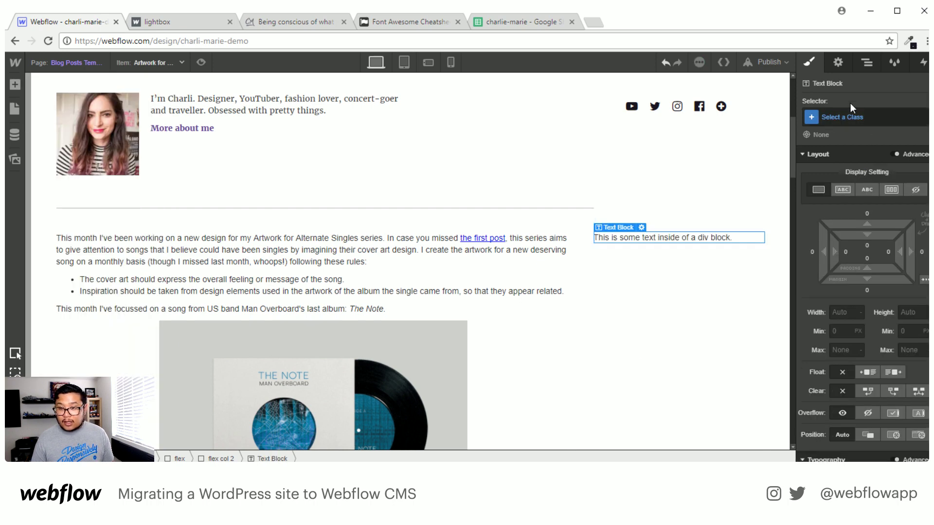
{"action": "left_click", "coordinate": [844, 67]}
{"action": "left_click", "coordinate": [827, 184]}
{"action": "left_click", "coordinate": [839, 199]}
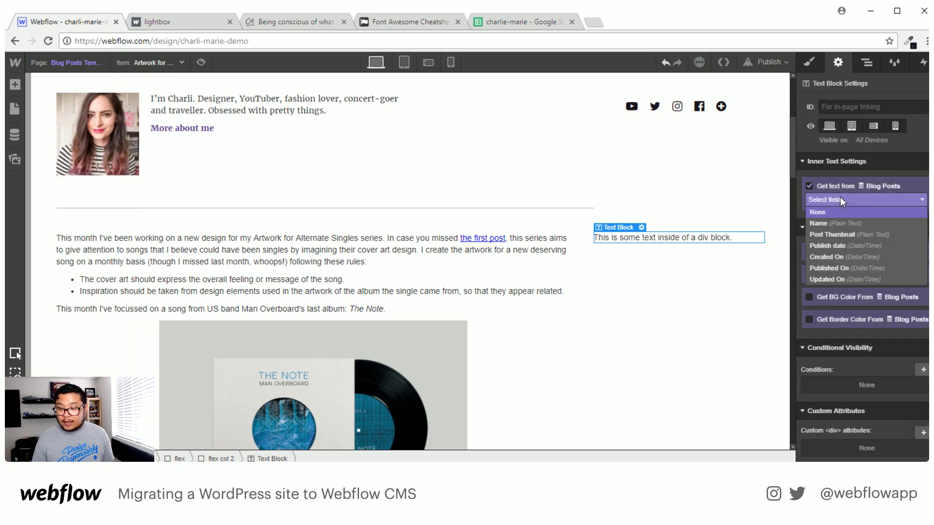
{"action": "left_click", "coordinate": [827, 245]}
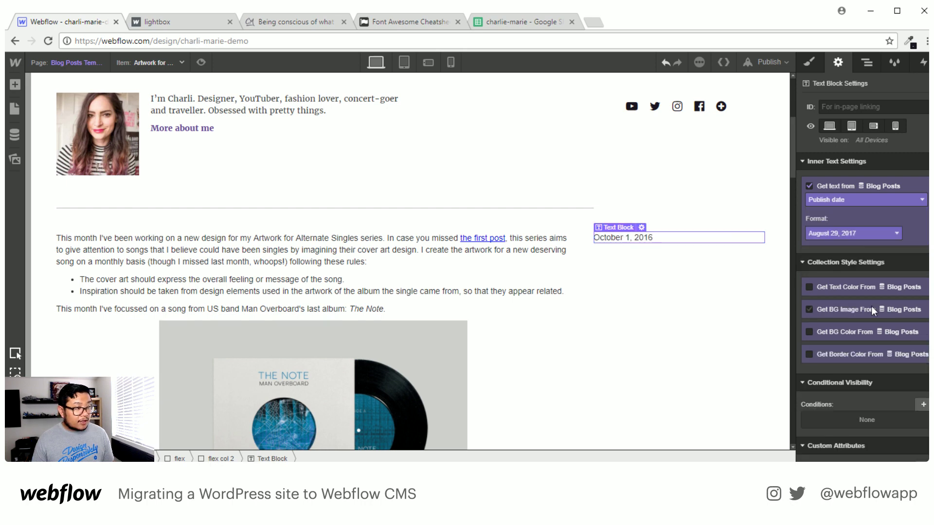
Set the publish date's format to 29/8/2017 and keep its text block selected.
{"action": "left_click", "coordinate": [854, 233]}
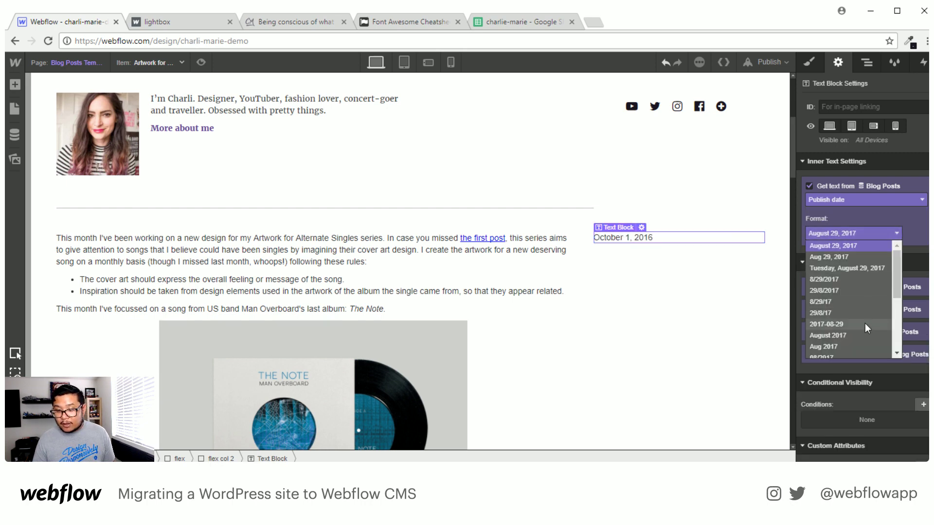
{"action": "left_click", "coordinate": [845, 294]}
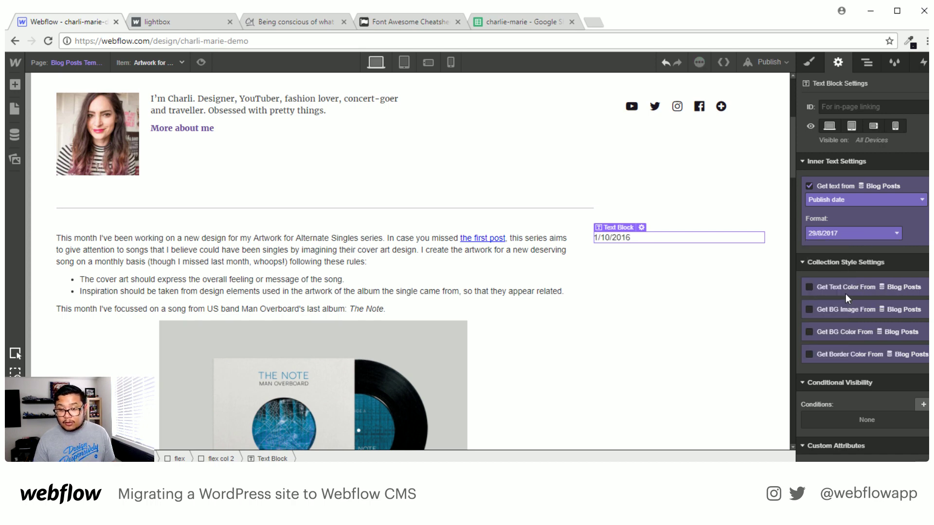
{"action": "left_click", "coordinate": [631, 275]}
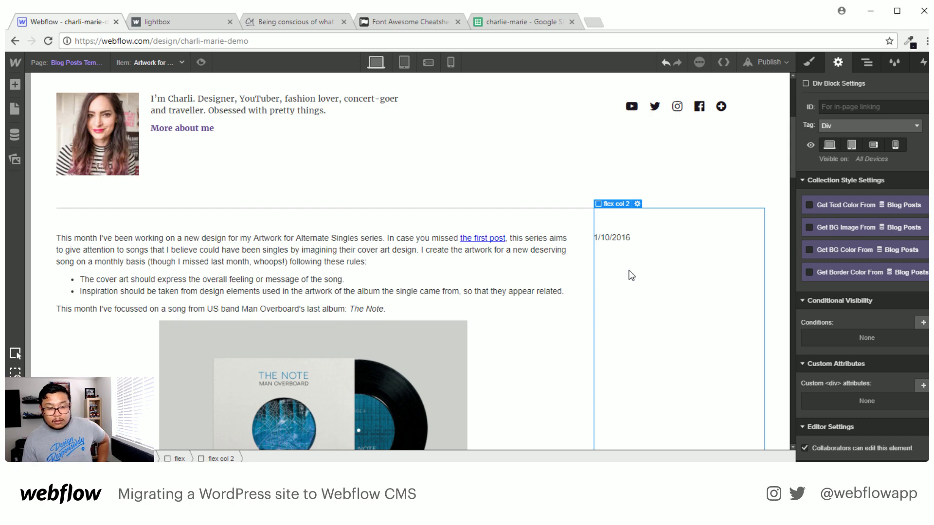
{"action": "left_click", "coordinate": [627, 240]}
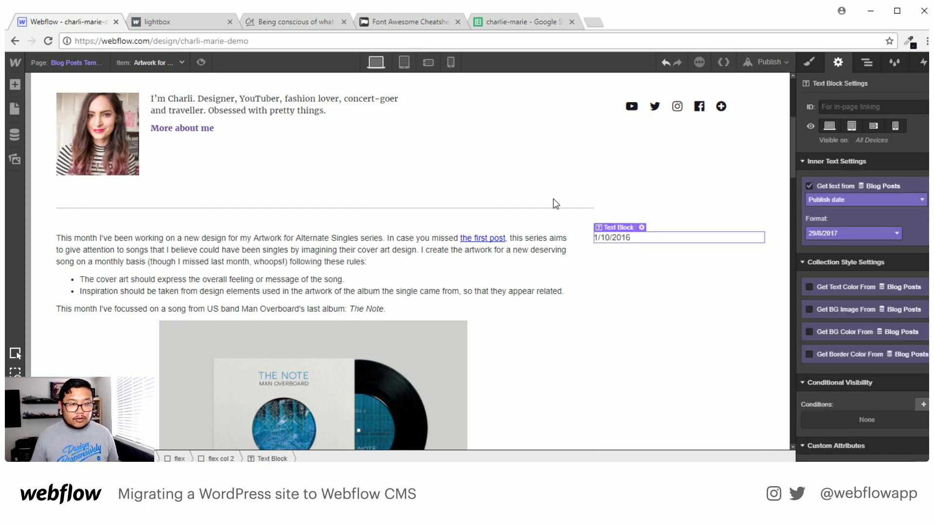
Examine the Facebook, Google Plus, Twitter and Pinterest share links in the code of the share code page's HTML Embed.
{"action": "left_click", "coordinate": [43, 61]}
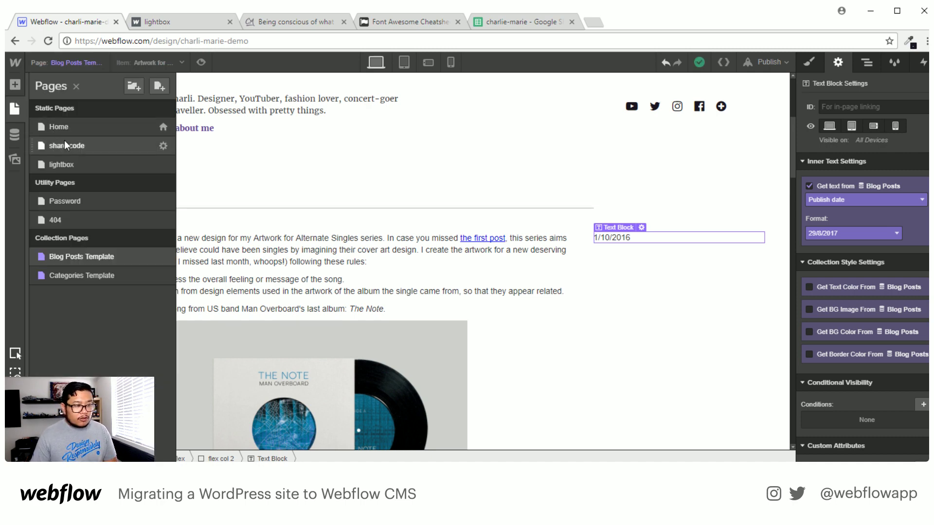
{"action": "left_click", "coordinate": [65, 142]}
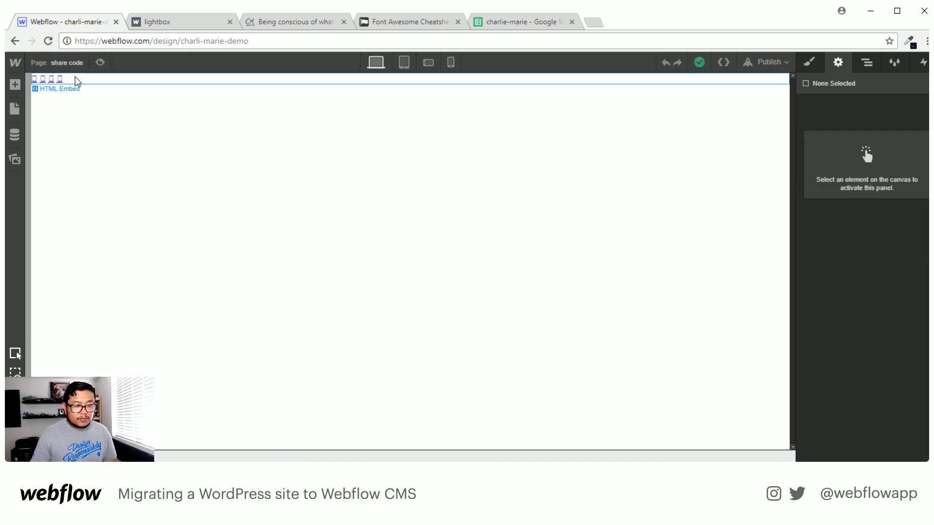
{"action": "left_click", "coordinate": [75, 78]}
{"action": "left_click", "coordinate": [860, 185]}
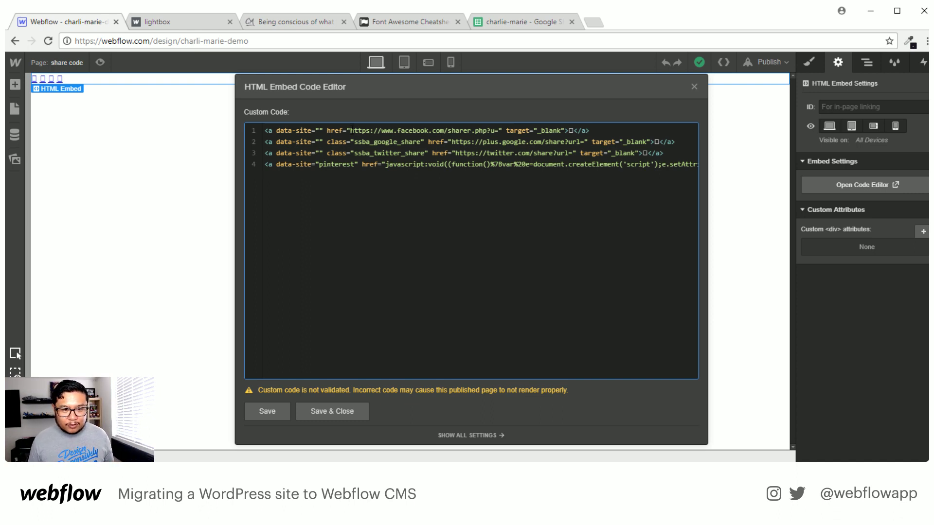
{"action": "left_click_drag", "start_coordinate": [352, 130], "coordinate": [537, 141]}
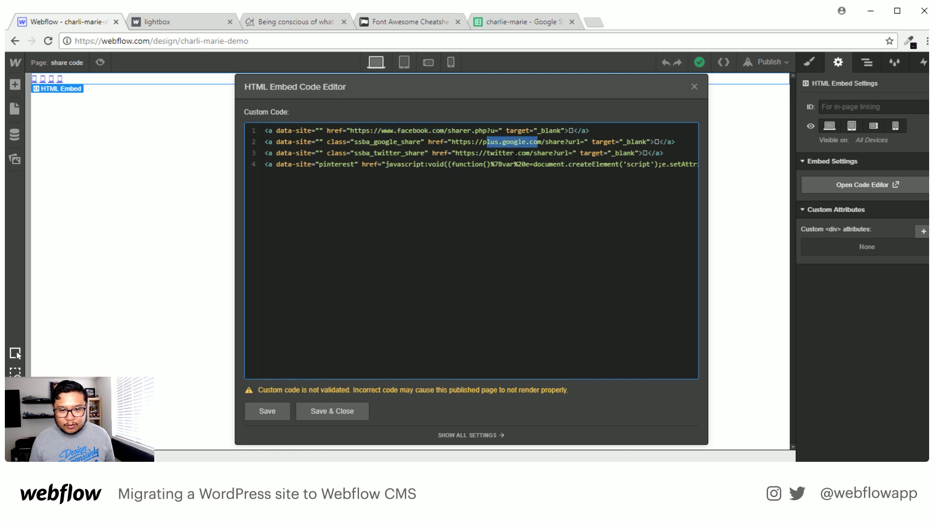
{"action": "left_click_drag", "start_coordinate": [467, 153], "coordinate": [528, 152]}
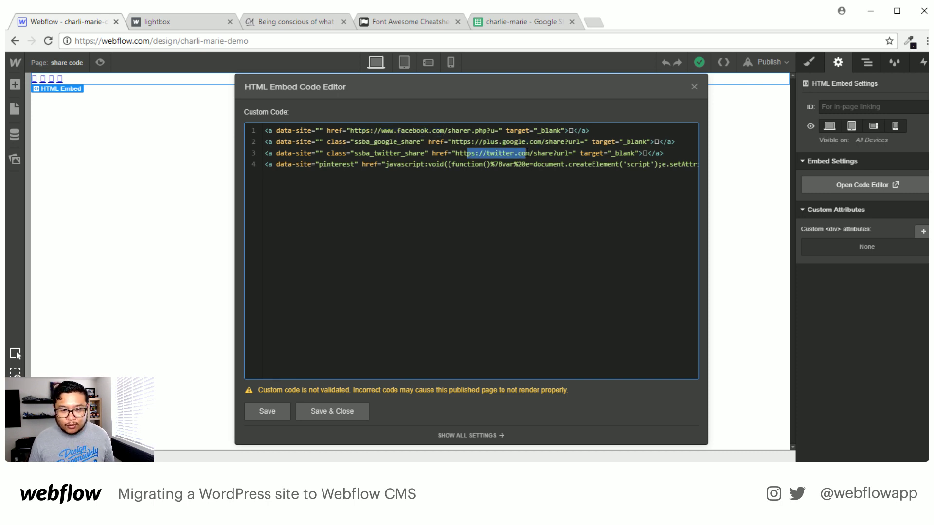
{"action": "left_click_drag", "start_coordinate": [397, 164], "coordinate": [532, 164]}
{"action": "left_click", "coordinate": [624, 153]}
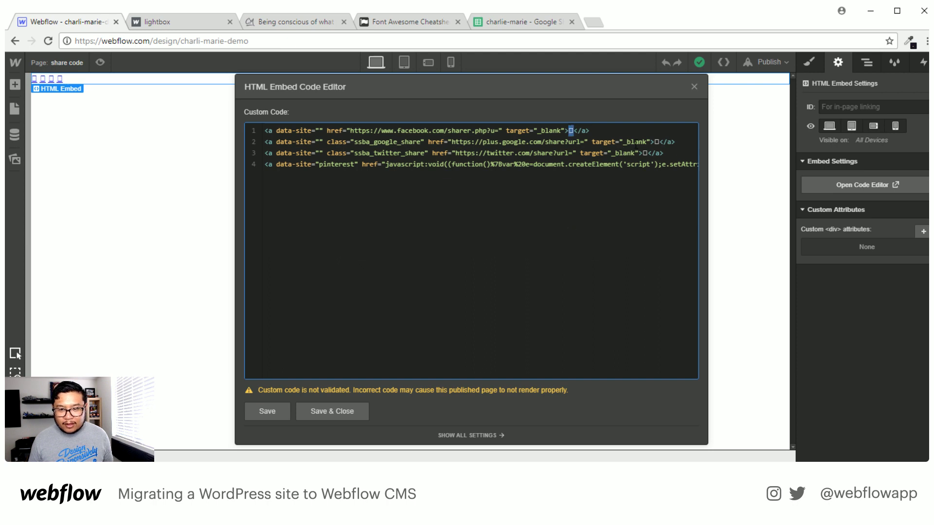
{"action": "double_click", "coordinate": [656, 141]}
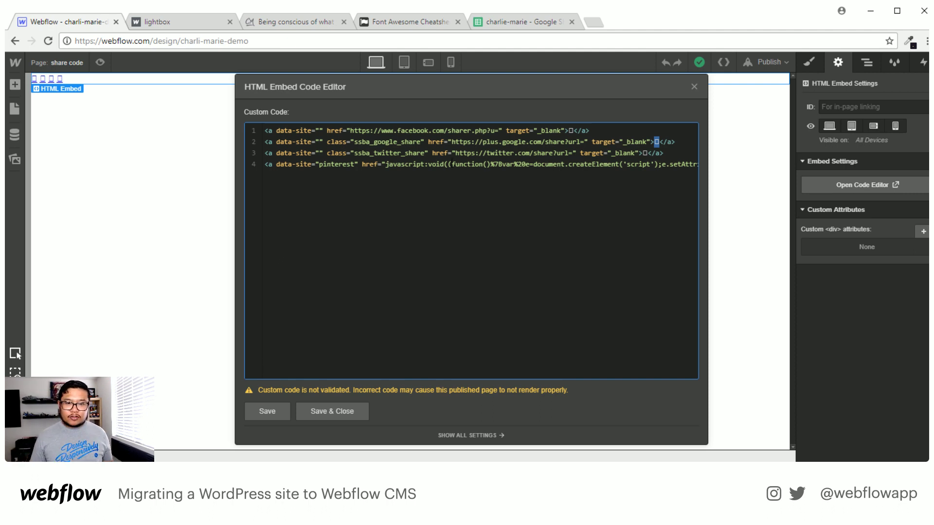
{"action": "left_click", "coordinate": [465, 150]}
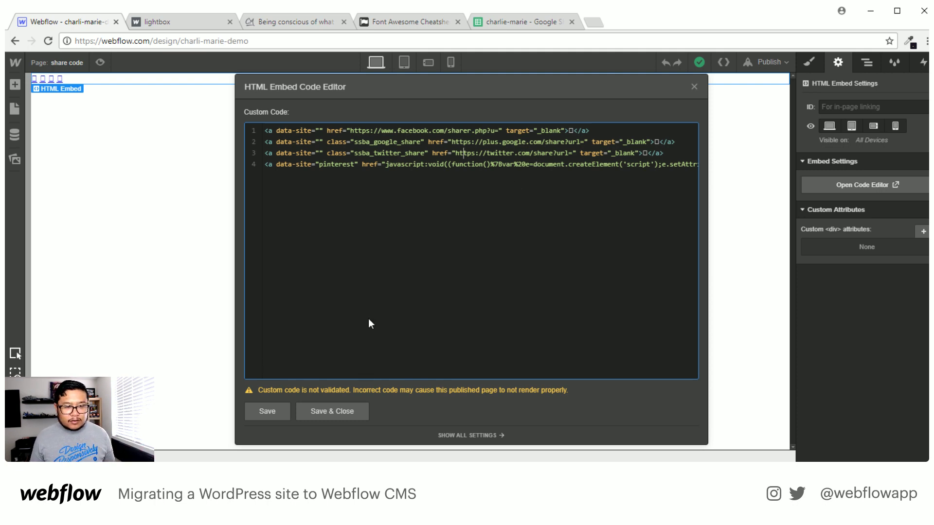
{"action": "left_click", "coordinate": [695, 87]}
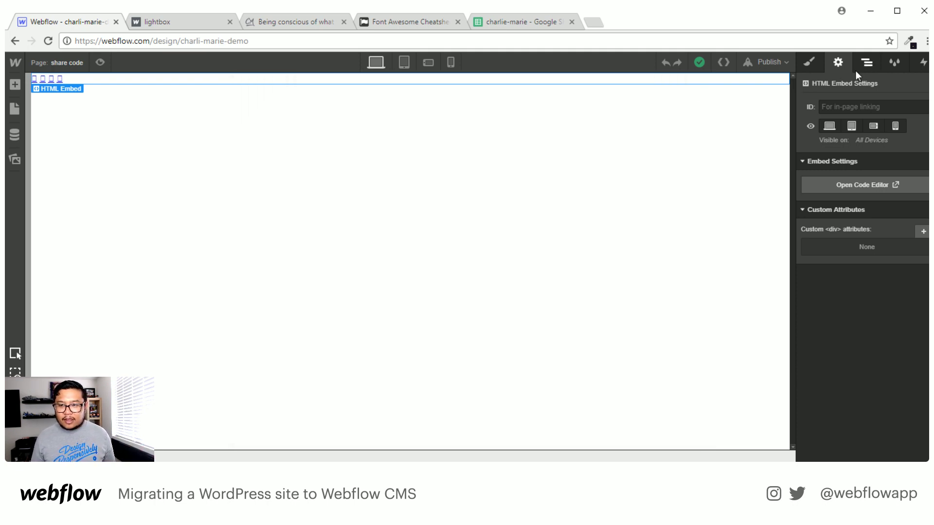
Copy the share code page's HTML Embed and paste it below the publish date in the Blog Posts Template.
{"action": "left_click", "coordinate": [14, 108]}
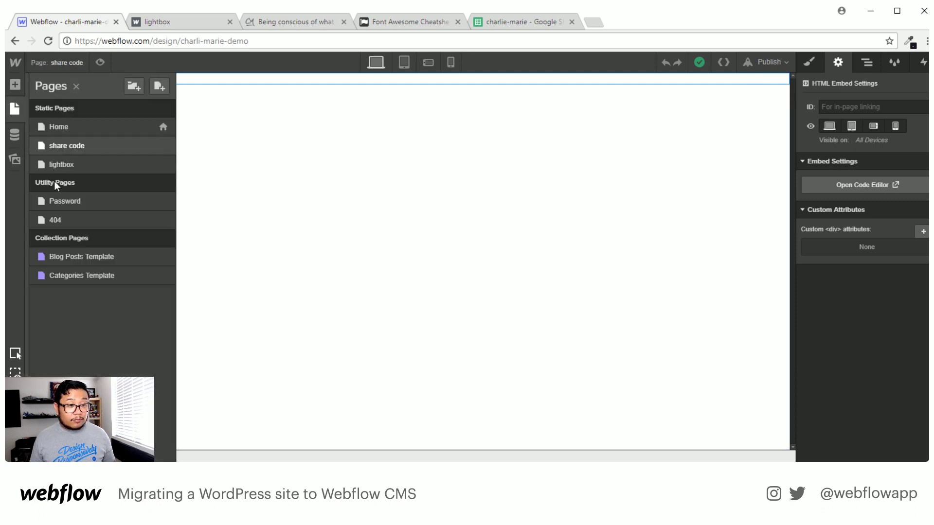
{"action": "left_click", "coordinate": [75, 256]}
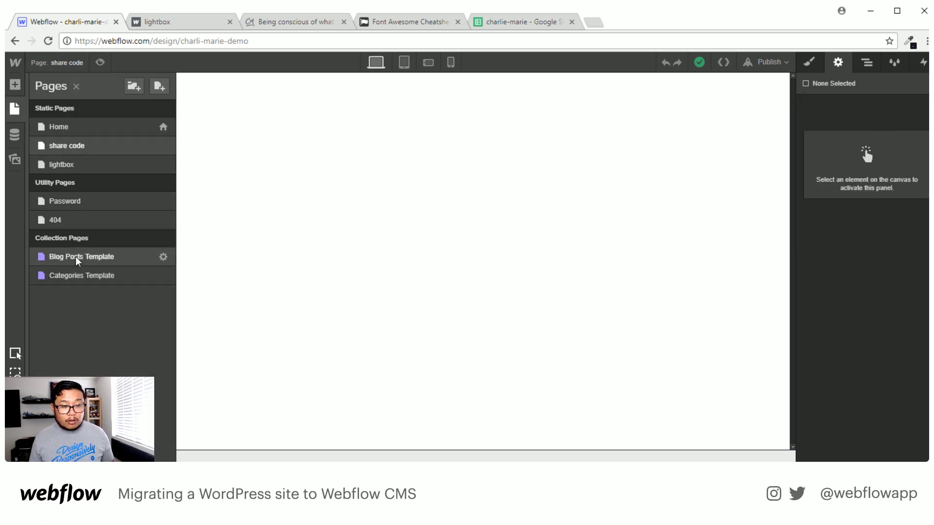
{"action": "scroll", "coordinate": [704, 348], "scroll_direction": "down", "scroll_amount": 5}
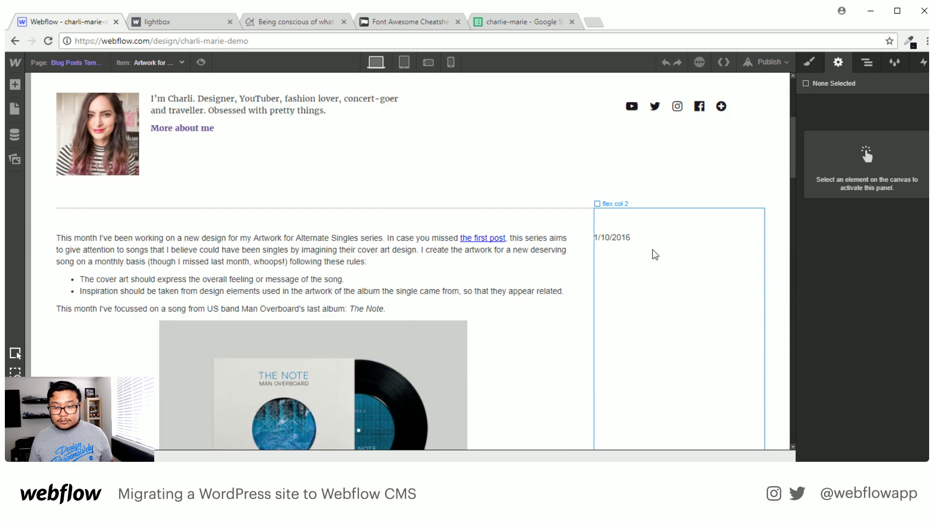
{"action": "left_click", "coordinate": [628, 238]}
Set the font of the share links HTML Embed below the publish date to Fontawesome webfont.
{"action": "left_click", "coordinate": [640, 251]}
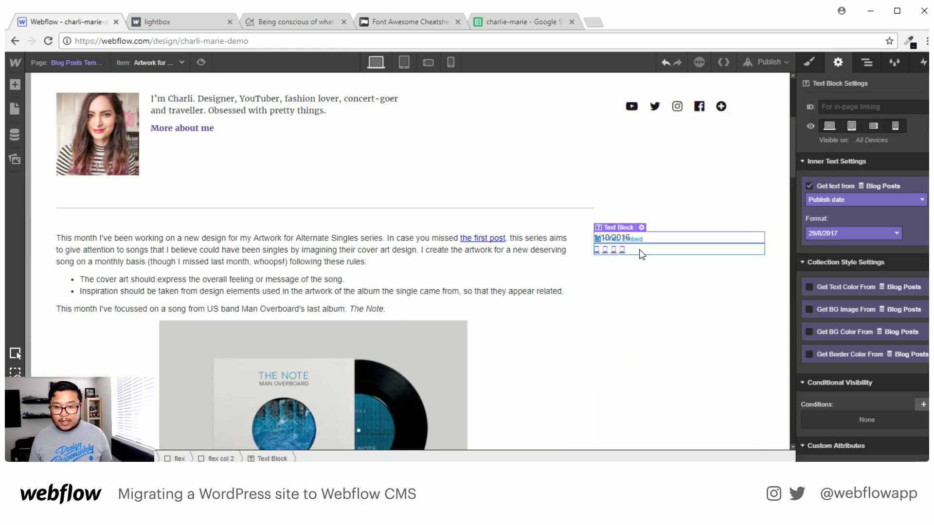
{"action": "left_click", "coordinate": [809, 62]}
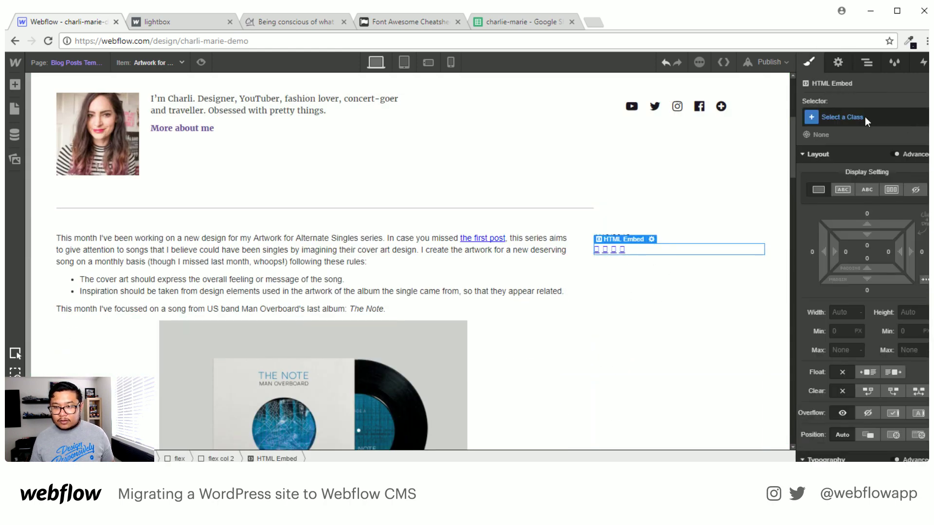
{"action": "left_click", "coordinate": [865, 116]}
{"action": "left_click", "coordinate": [891, 97]}
{"action": "scroll", "coordinate": [888, 297], "scroll_direction": "down", "scroll_amount": 3}
{"action": "scroll", "coordinate": [888, 297], "scroll_direction": "down", "scroll_amount": 3}
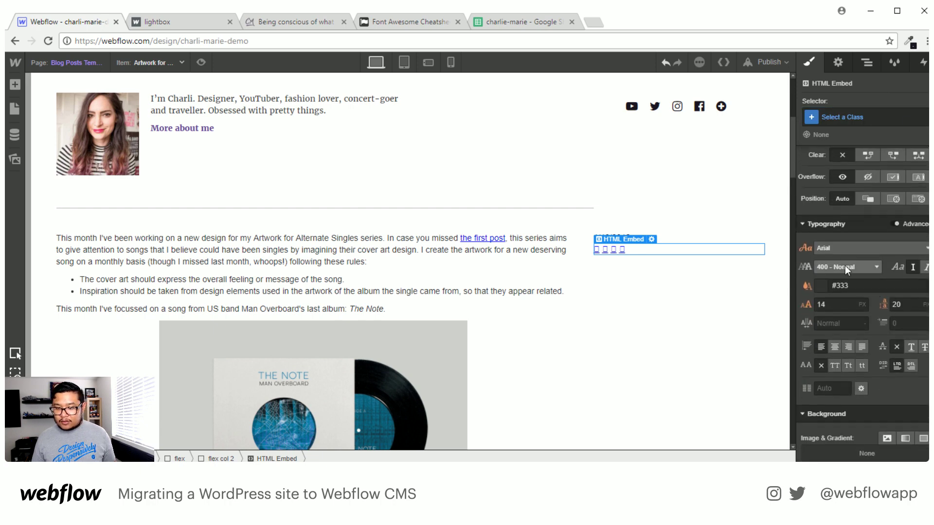
{"action": "left_click", "coordinate": [858, 248]}
{"action": "left_click", "coordinate": [864, 354]}
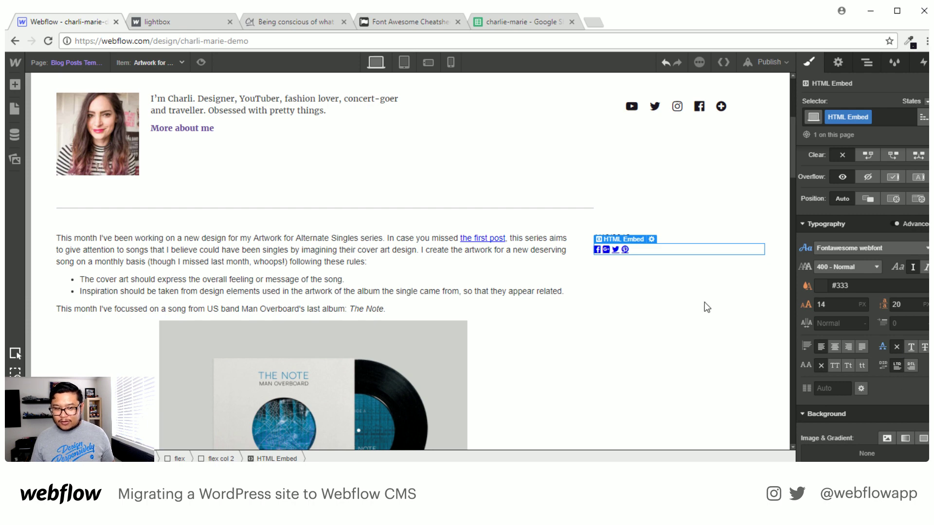
Replace the classes of the Google Plus and Twitter links in the share embed's code with "icon".
{"action": "double_click", "coordinate": [619, 250]}
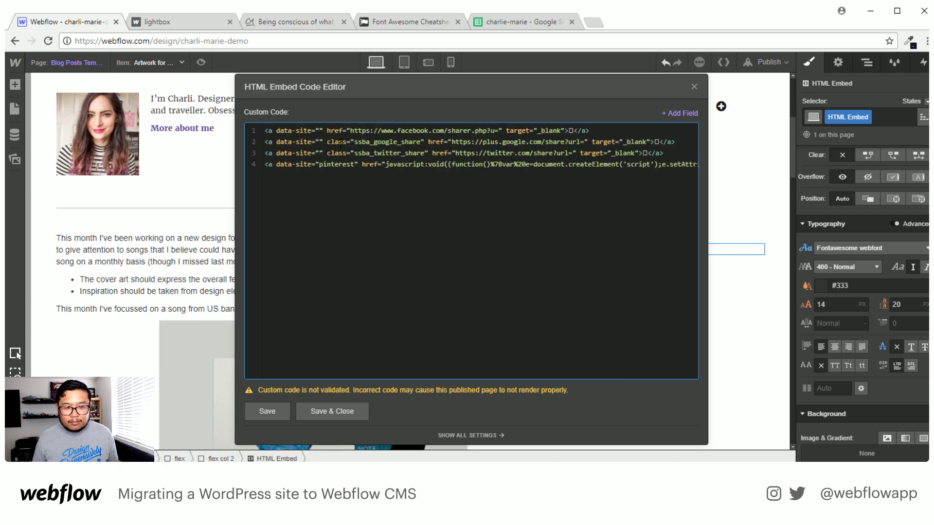
{"action": "double_click", "coordinate": [373, 141]}
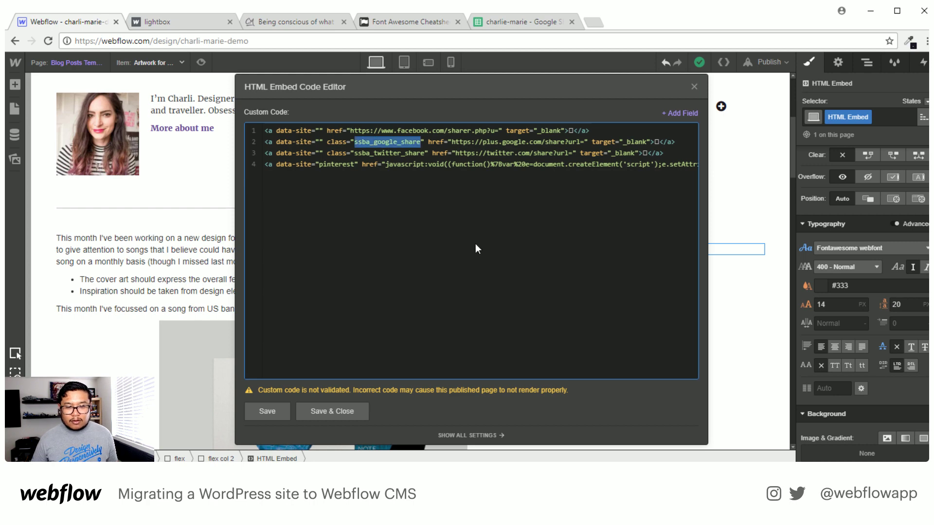
{"action": "key", "text": "BackSpace"}
{"action": "double_click", "coordinate": [371, 154]}
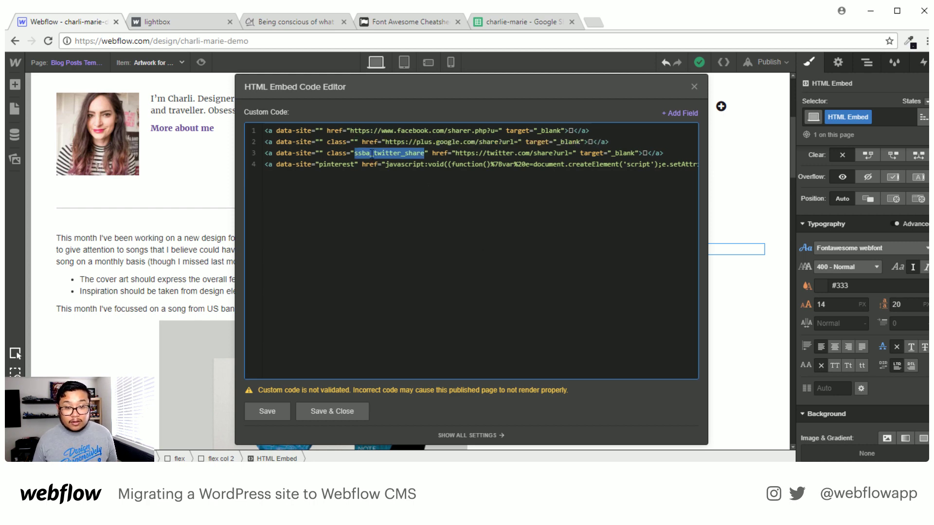
{"action": "key", "text": "BackSpace"}
{"action": "key", "text": "Up"}
{"action": "type", "text": "icon"}
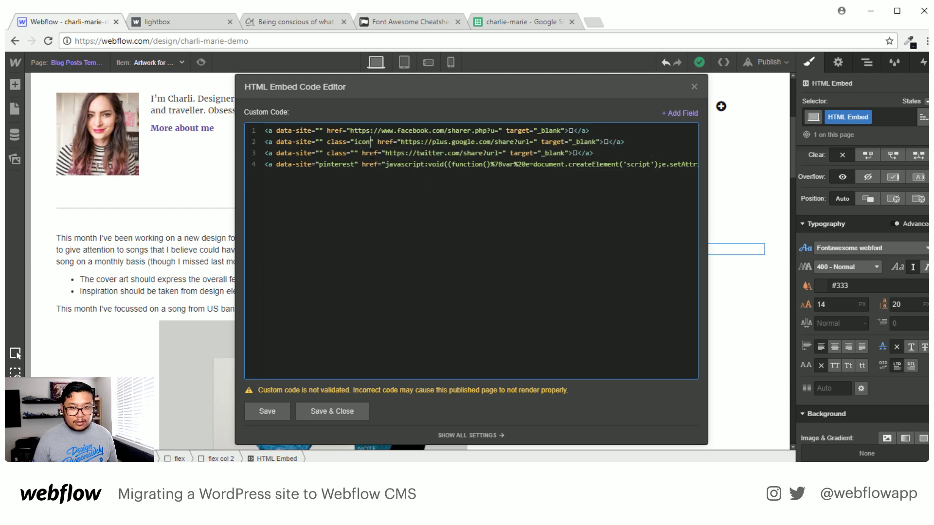
{"action": "key", "text": "Down"}
{"action": "key", "text": "Left"}
{"action": "key", "text": "Left"}
{"action": "key", "text": "Left"}
{"action": "key", "text": "Left"}
{"action": "type", "text": "icon"}
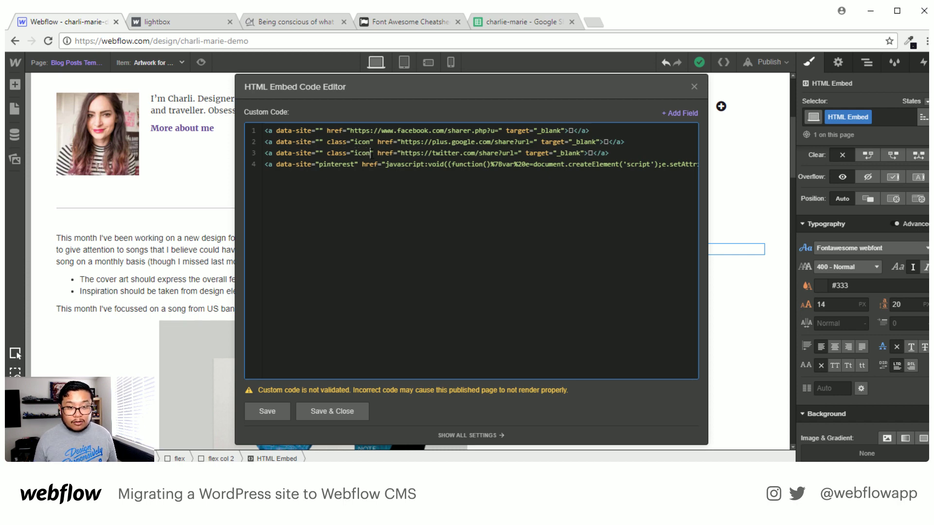
Add class="icon" to the Facebook and Pinterest links in the share embed's code and save it.
{"action": "left_click", "coordinate": [325, 131]}
{"action": "type", "text": "class"}
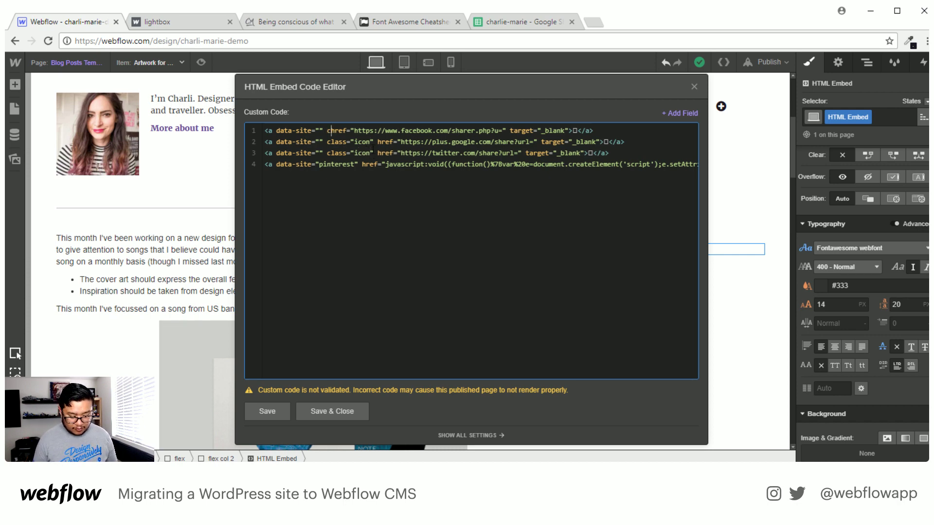
{"action": "type", "text": "=\"icon\""}
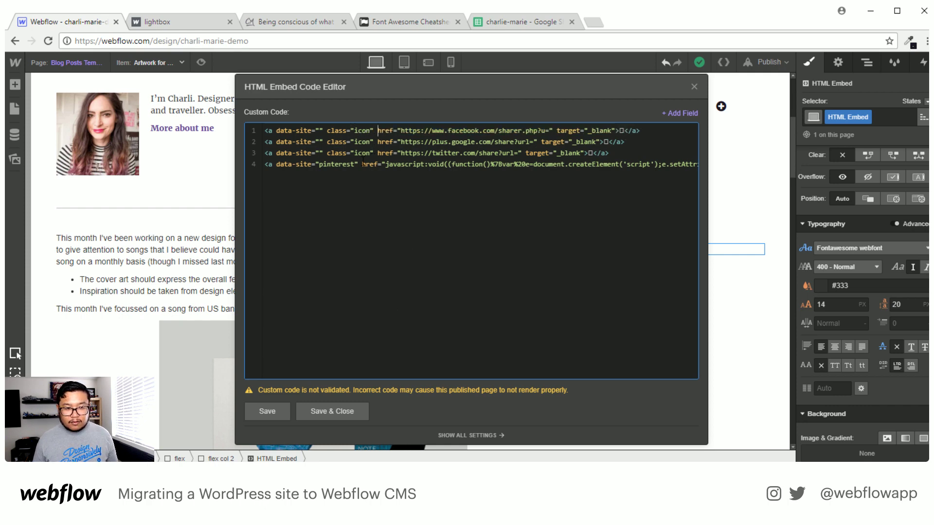
{"action": "left_click_drag", "start_coordinate": [374, 153], "coordinate": [327, 153]}
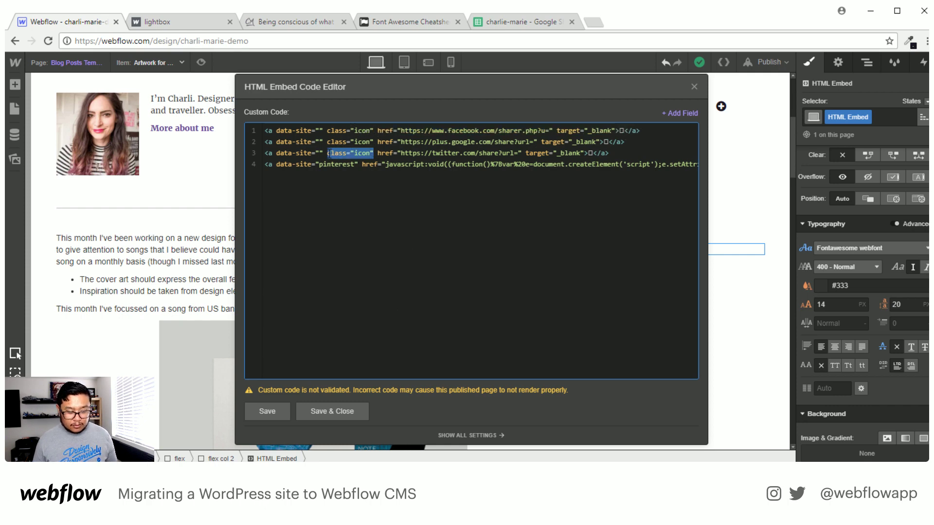
{"action": "key", "text": "ctrl+c"}
{"action": "left_click", "coordinate": [363, 164]}
{"action": "key", "text": "ctrl+v"}
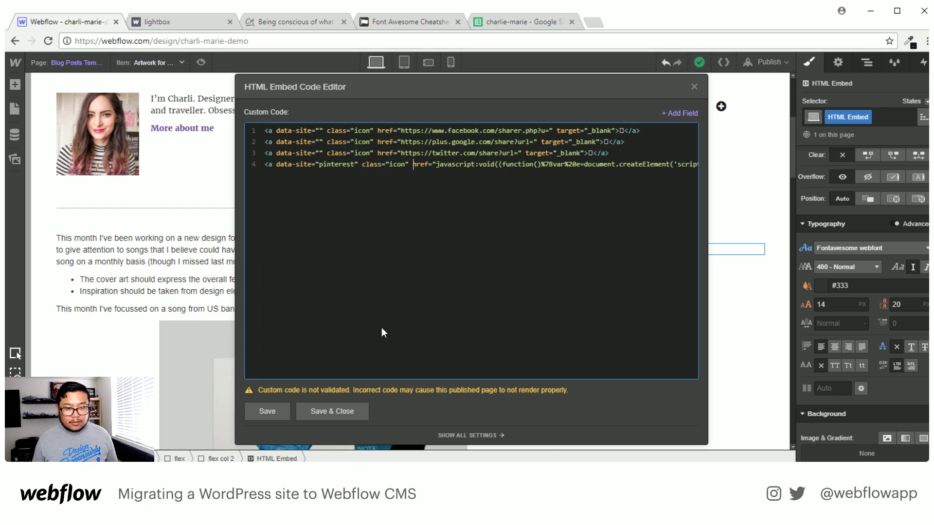
{"action": "left_click", "coordinate": [328, 411]}
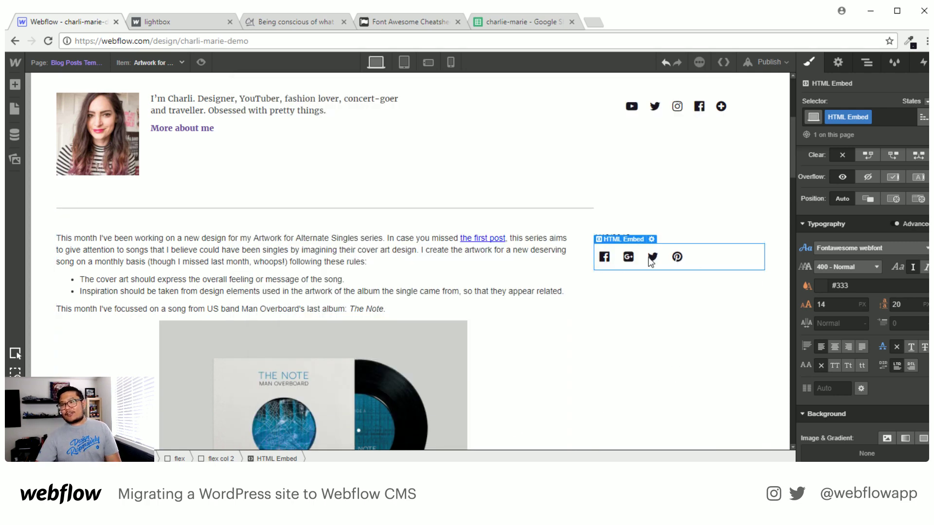
{"action": "double_click", "coordinate": [605, 261]}
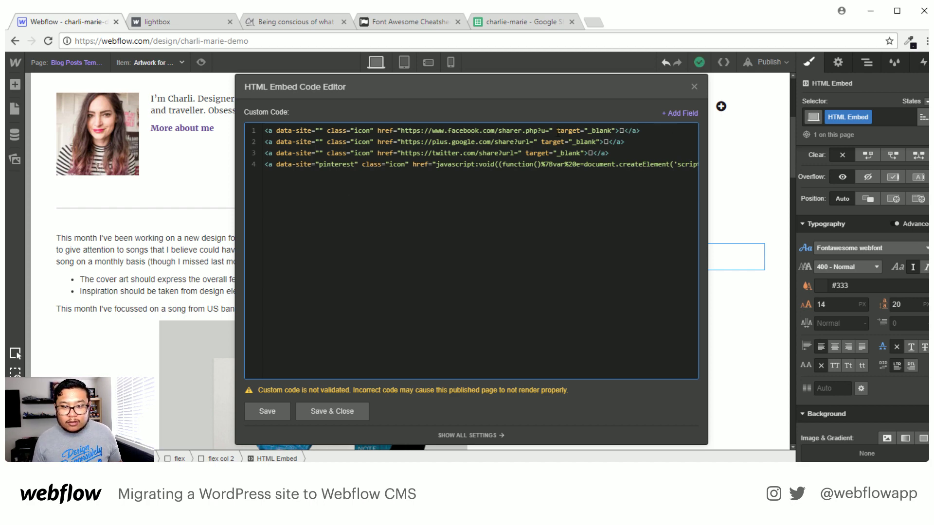
{"action": "left_click", "coordinate": [552, 130]}
{"action": "type", "text": "http"}
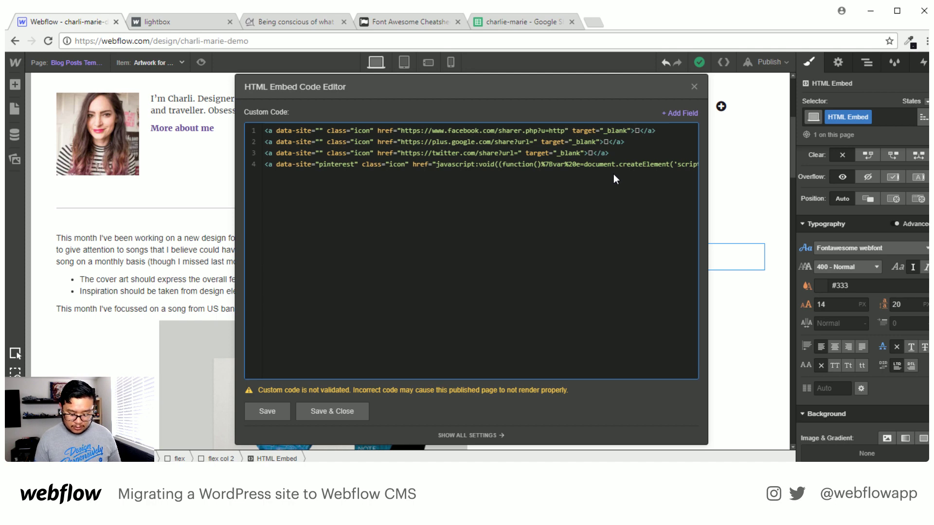
{"action": "type", "text": "s"}
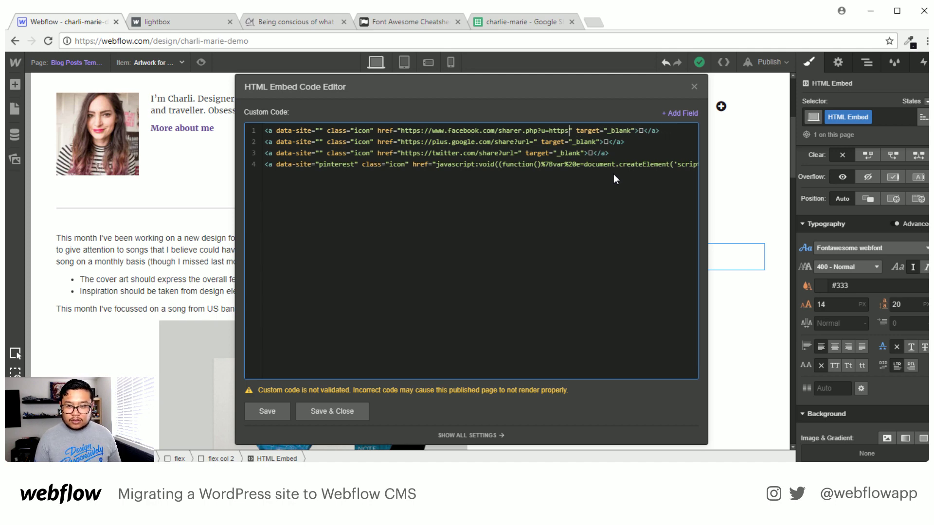
{"action": "key", "text": "BackSpace"}
{"action": "type", "text": "://cha"}
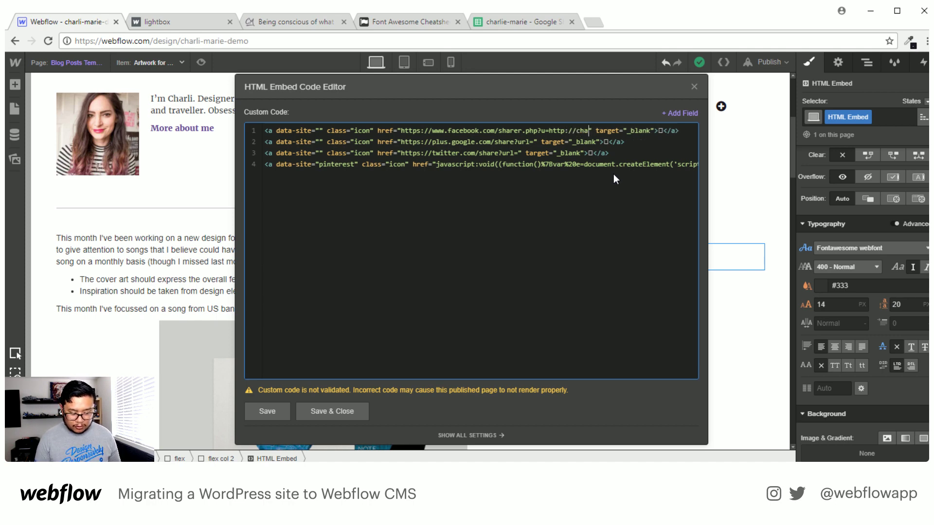
{"action": "type", "text": "rli-"}
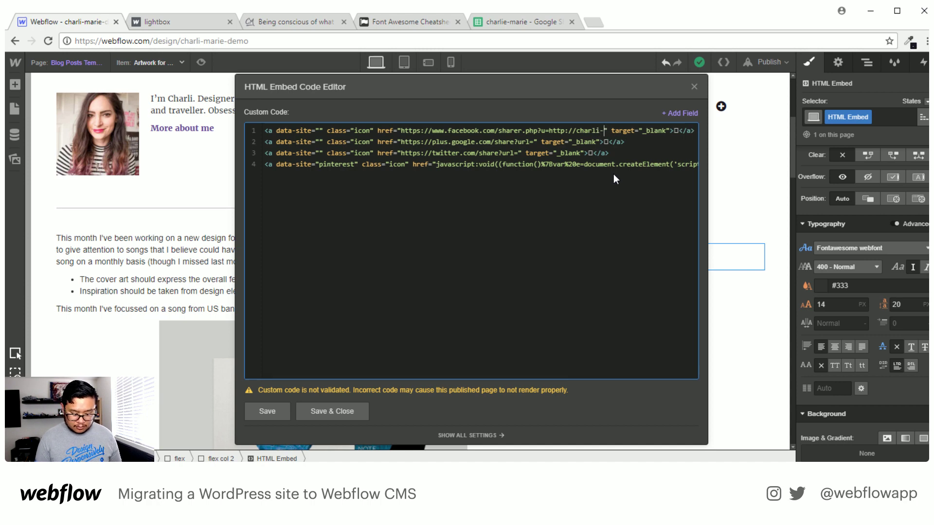
{"action": "type", "text": "mario"}
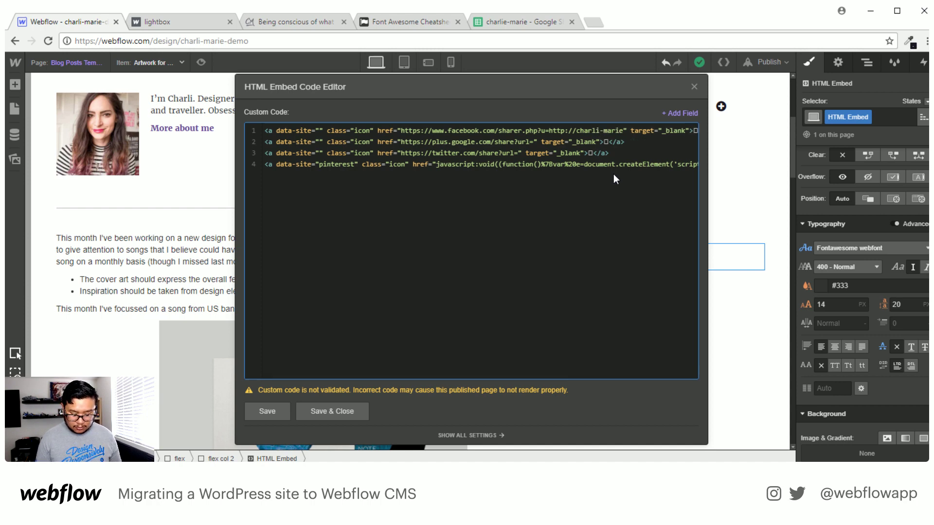
{"action": "type", "text": "-demo.webflow"}
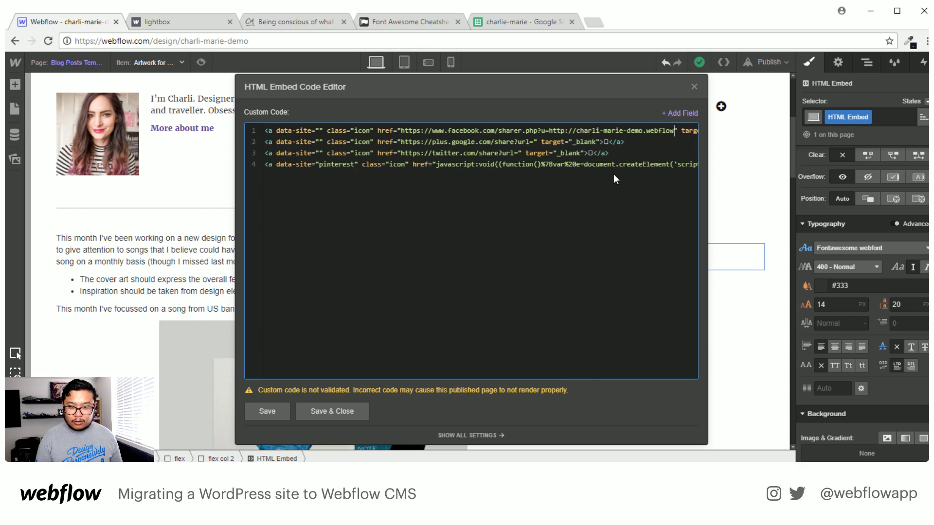
{"action": "type", "text": ".io/post"}
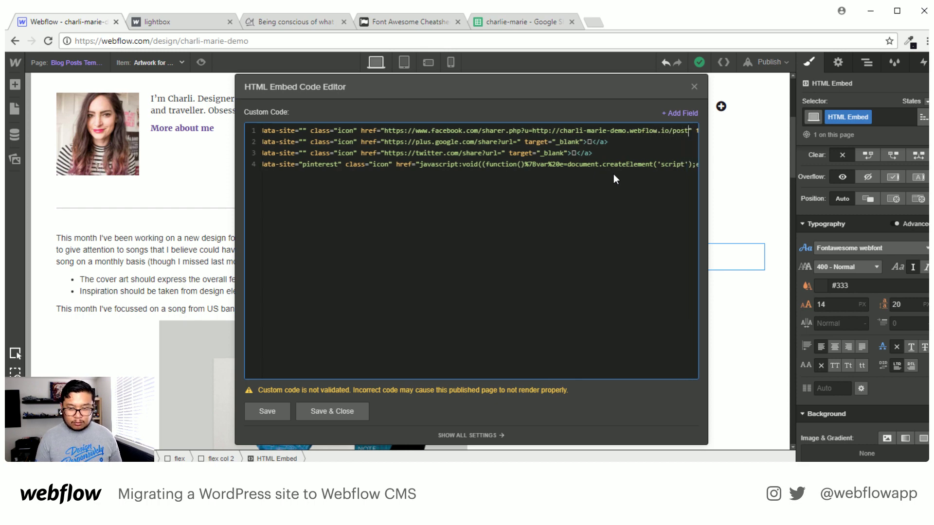
{"action": "type", "text": "/"}
{"action": "left_click", "coordinate": [686, 113]}
{"action": "left_click", "coordinate": [649, 143]}
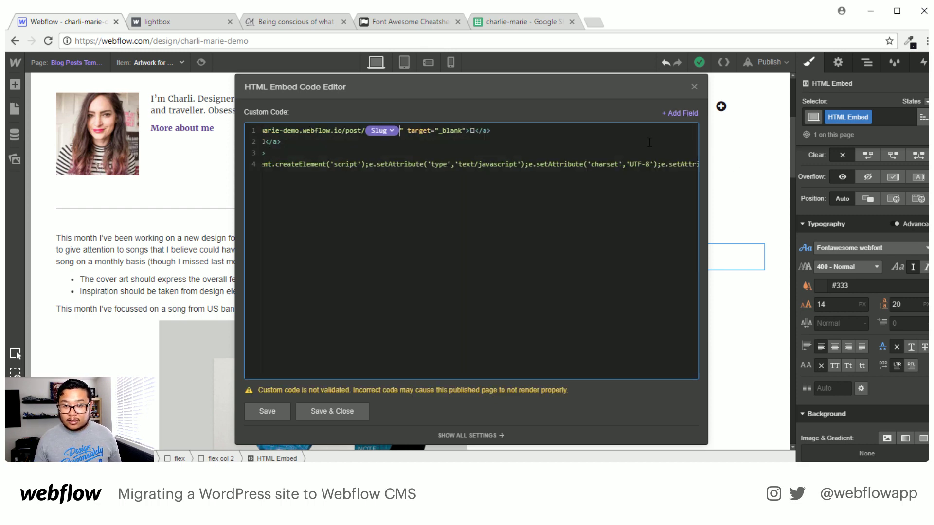
Copy the post URL with its Slug field from the Facebook share link into the url parameters of the Google Plus and Twitter links.
{"action": "key", "text": "shift+Home"}
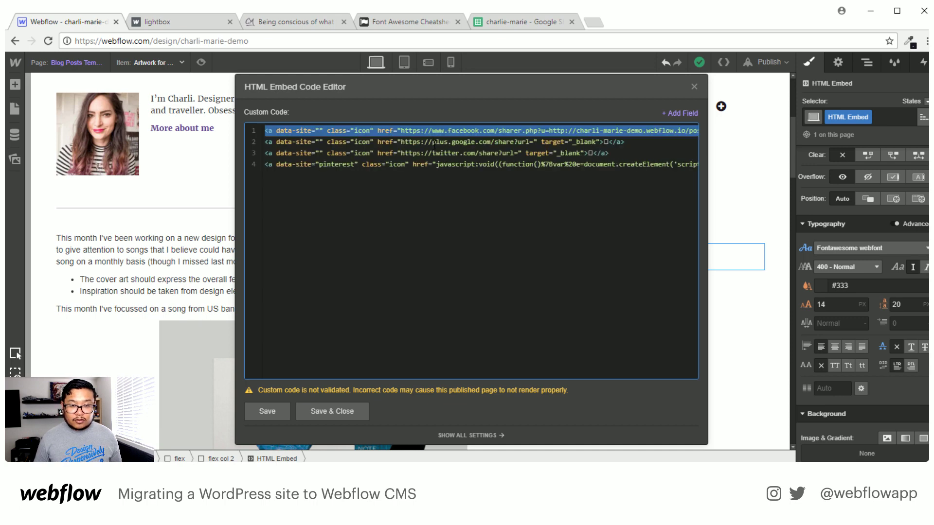
{"action": "key", "text": "ctrl+shift+Right"}
{"action": "key", "text": "ctrl+shift+Right"}
{"action": "key", "text": "ctrl+shift+Right"}
{"action": "key", "text": "ctrl+shift+Right"}
{"action": "key", "text": "ctrl+shift+Right"}
{"action": "key", "text": "ctrl+shift+Right"}
{"action": "key", "text": "ctrl+shift+Right"}
{"action": "key", "text": "ctrl+shift+Right"}
{"action": "key", "text": "ctrl+shift+Right"}
{"action": "key", "text": "ctrl+shift+Right"}
{"action": "key", "text": "ctrl+shift+Right"}
{"action": "key", "text": "ctrl+shift+Right"}
{"action": "key", "text": "ctrl+shift+Right"}
{"action": "key", "text": "ctrl+shift+Right"}
{"action": "key", "text": "ctrl+shift+Right"}
{"action": "key", "text": "ctrl+shift+Right"}
{"action": "key", "text": "ctrl+shift+Right"}
{"action": "key", "text": "ctrl+shift+Right"}
{"action": "key", "text": "ctrl+shift+Right"}
{"action": "key", "text": "ctrl+shift+Right"}
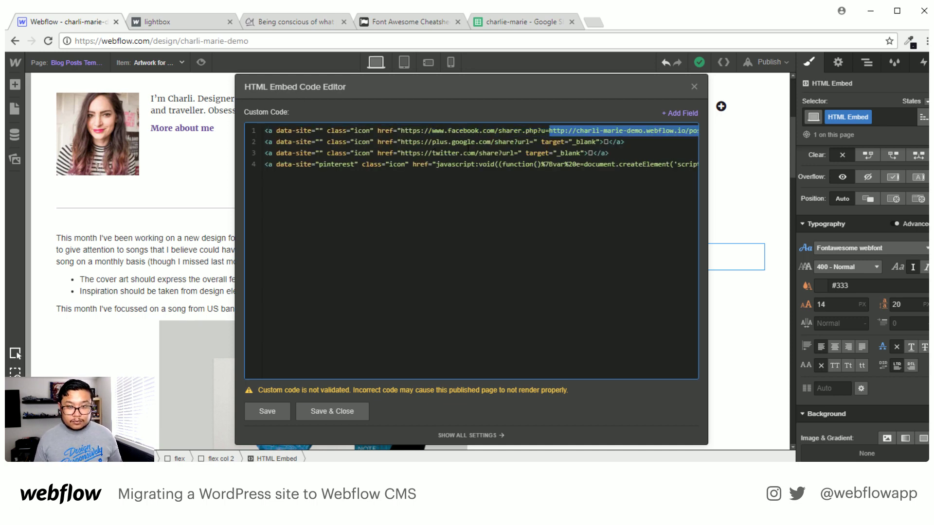
{"action": "left_click", "coordinate": [535, 142]}
{"action": "key", "text": "ctrl+v"}
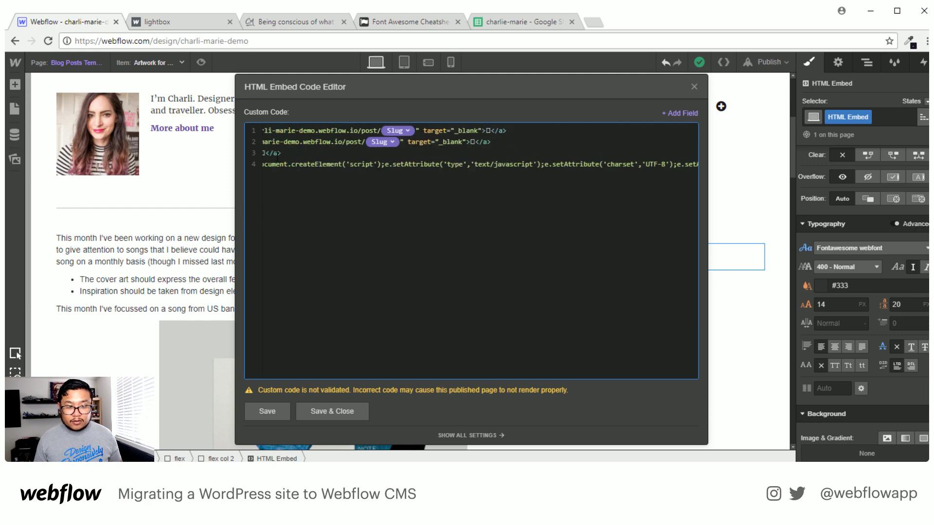
{"action": "key", "text": "Home"}
{"action": "left_click", "coordinate": [519, 154]}
{"action": "key", "text": "ctrl+v"}
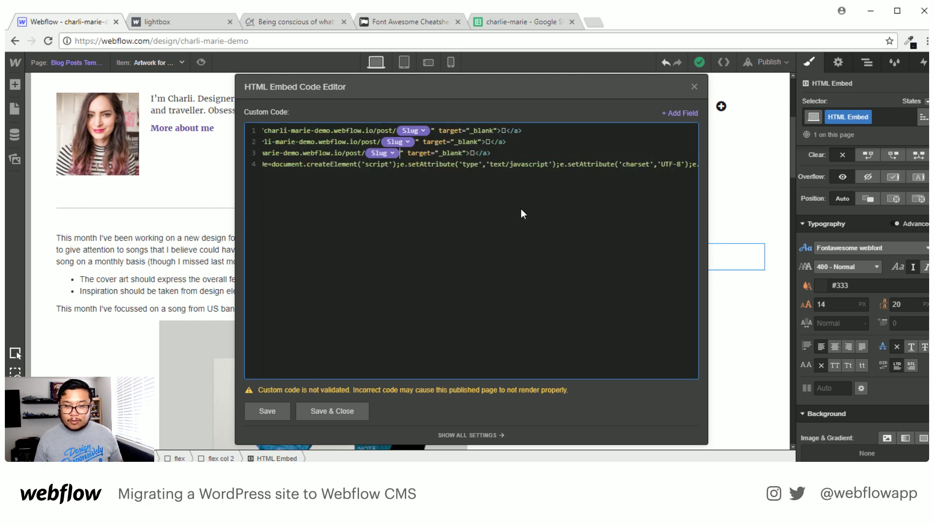
Review the URLs across all lines of the share embed's code, and save and close the embed.
{"action": "scroll", "coordinate": [605, 213], "scroll_direction": "right", "scroll_amount": 10}
{"action": "scroll", "coordinate": [605, 208], "scroll_direction": "right", "scroll_amount": 5}
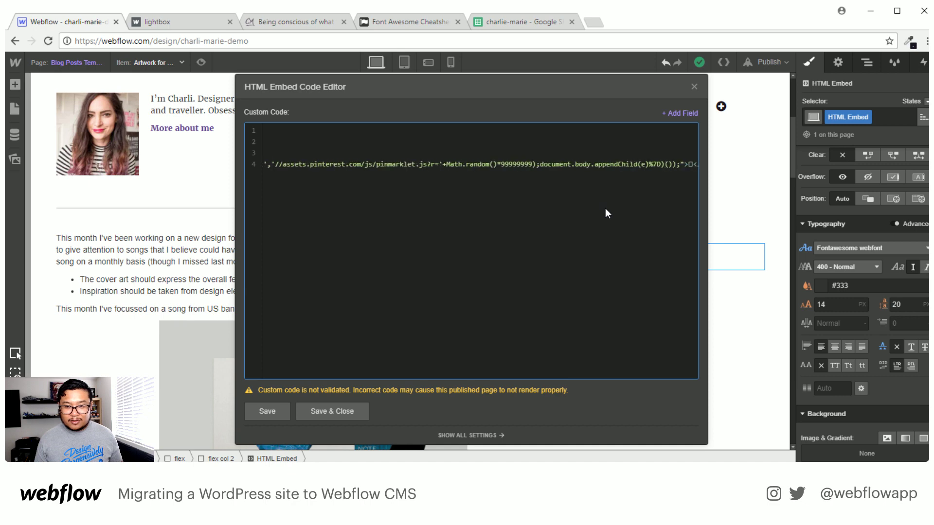
{"action": "scroll", "coordinate": [605, 208], "scroll_direction": "left", "scroll_amount": 15}
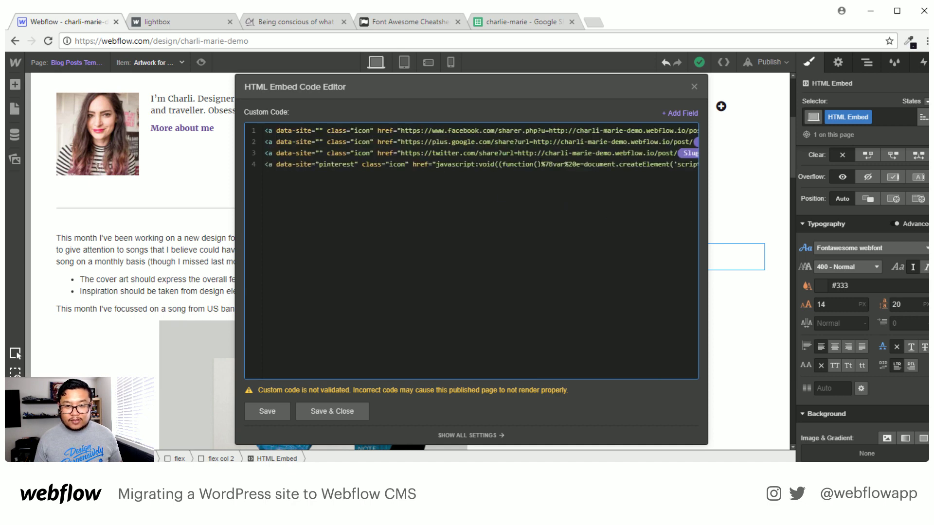
{"action": "scroll", "coordinate": [549, 166], "scroll_direction": "right", "scroll_amount": 3}
{"action": "scroll", "coordinate": [547, 165], "scroll_direction": "right", "scroll_amount": 8}
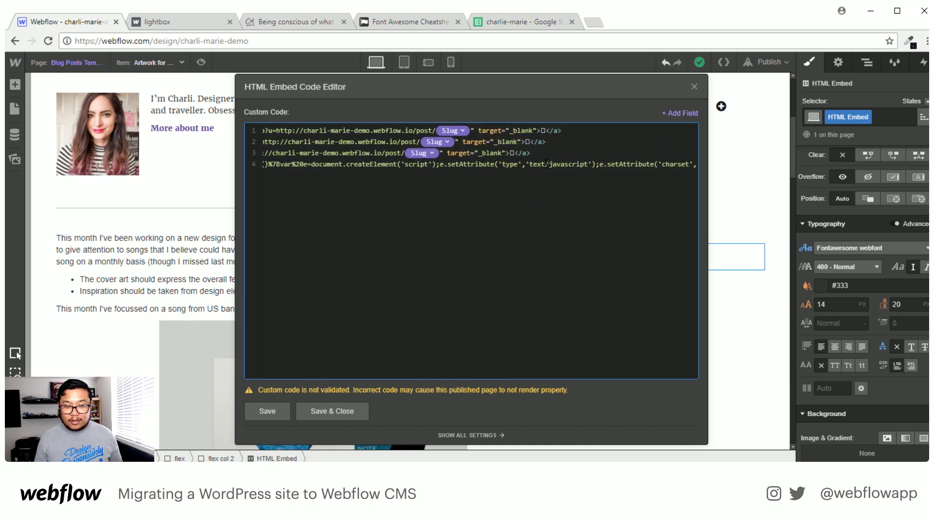
{"action": "scroll", "coordinate": [547, 165], "scroll_direction": "left", "scroll_amount": 10}
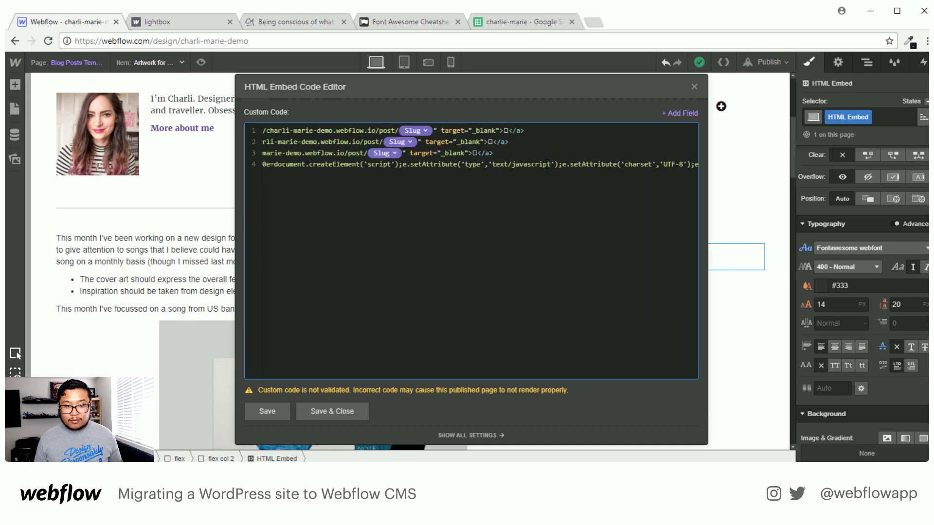
{"action": "scroll", "coordinate": [547, 164], "scroll_direction": "left", "scroll_amount": 5}
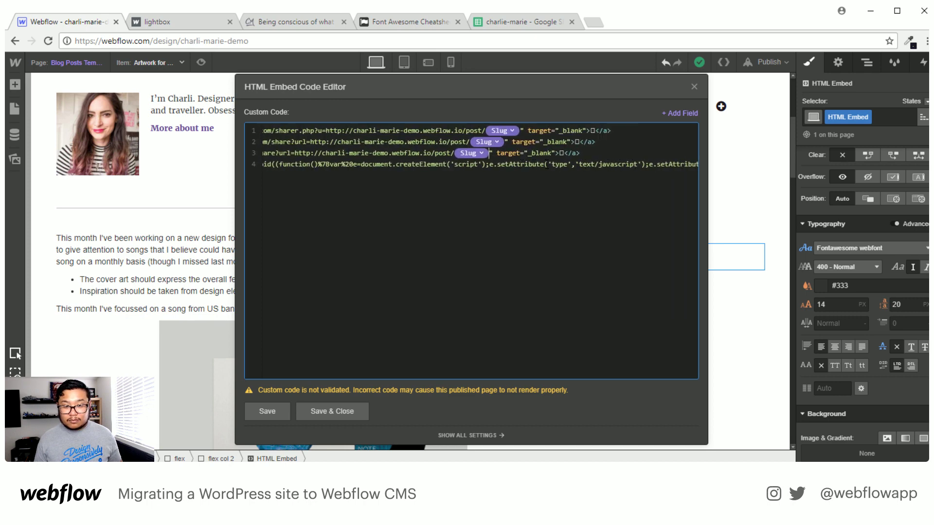
{"action": "scroll", "coordinate": [547, 165], "scroll_direction": "right", "scroll_amount": 10}
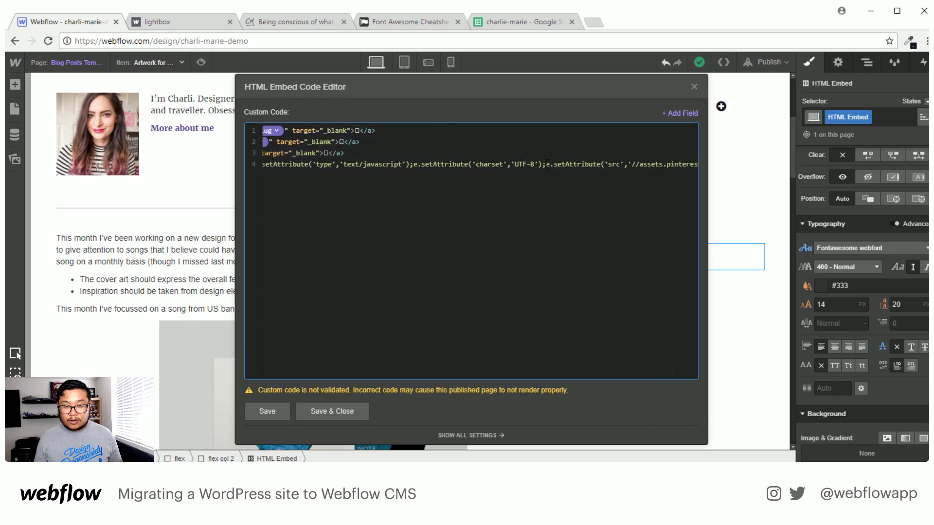
{"action": "scroll", "coordinate": [546, 164], "scroll_direction": "right", "scroll_amount": 5}
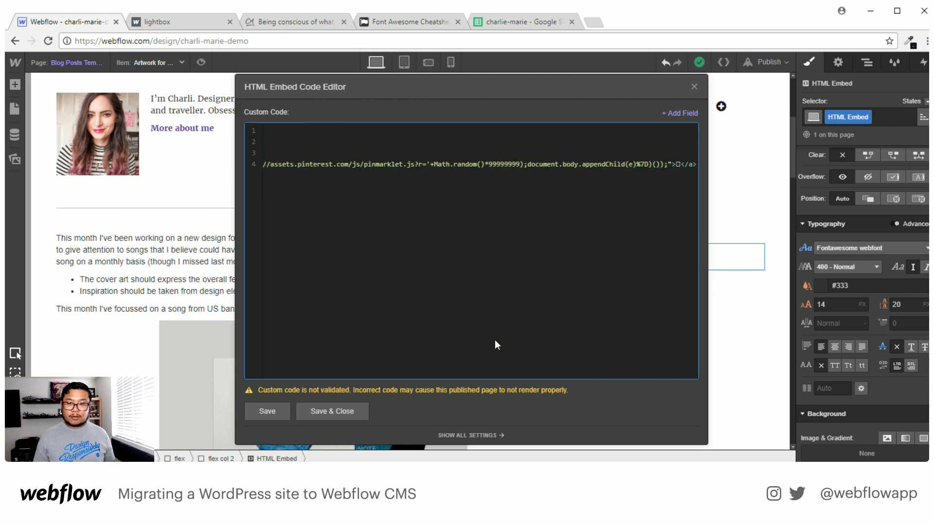
{"action": "left_click", "coordinate": [323, 413]}
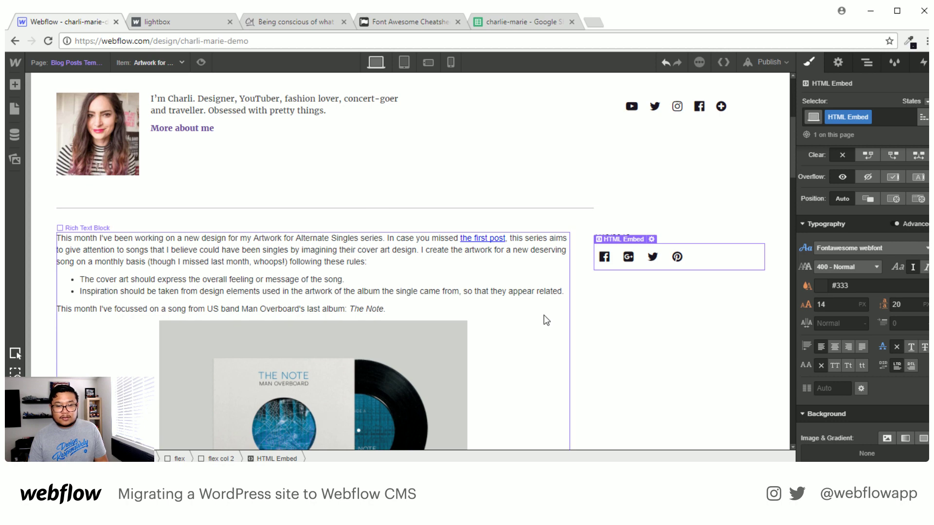
At the phone landscape breakpoint, set the flex basis of the post body's flex col 1 block to 100%.
{"action": "scroll", "coordinate": [596, 336], "scroll_direction": "down", "scroll_amount": 2}
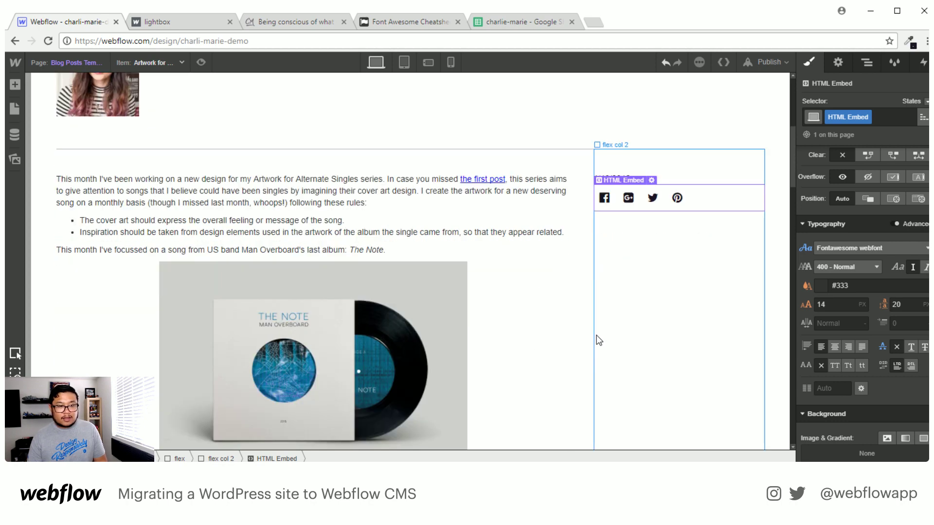
{"action": "left_click", "coordinate": [403, 63]}
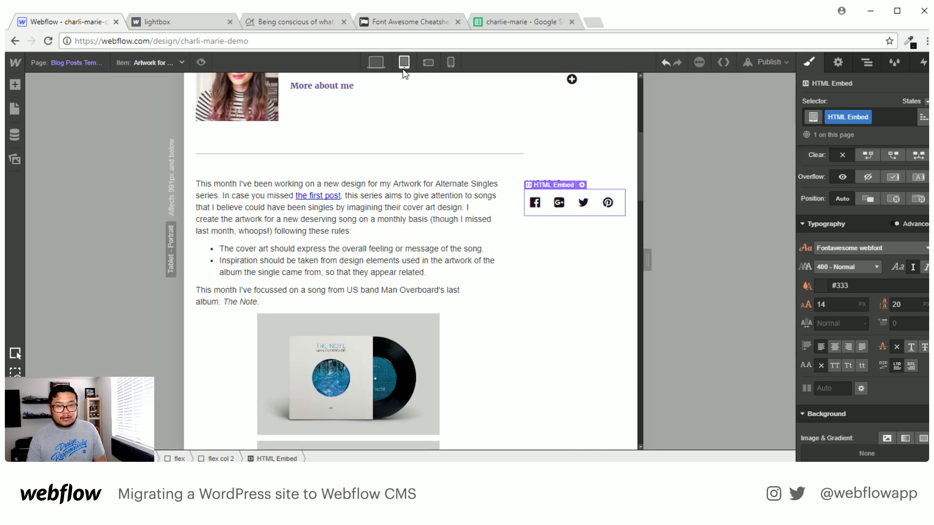
{"action": "left_click", "coordinate": [429, 63]}
{"action": "scroll", "coordinate": [485, 313], "scroll_direction": "down", "scroll_amount": 5}
{"action": "scroll", "coordinate": [488, 315], "scroll_direction": "up", "scroll_amount": 12}
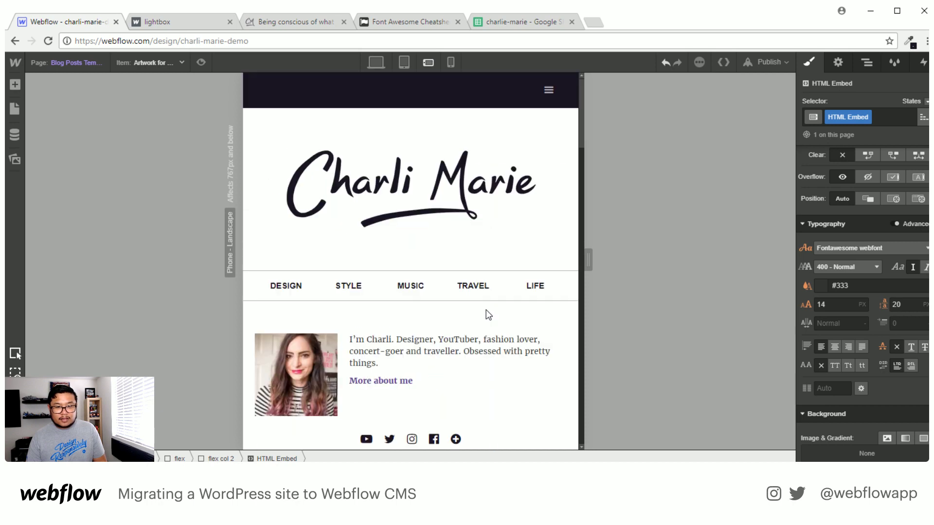
{"action": "scroll", "coordinate": [489, 315], "scroll_direction": "down", "scroll_amount": 10}
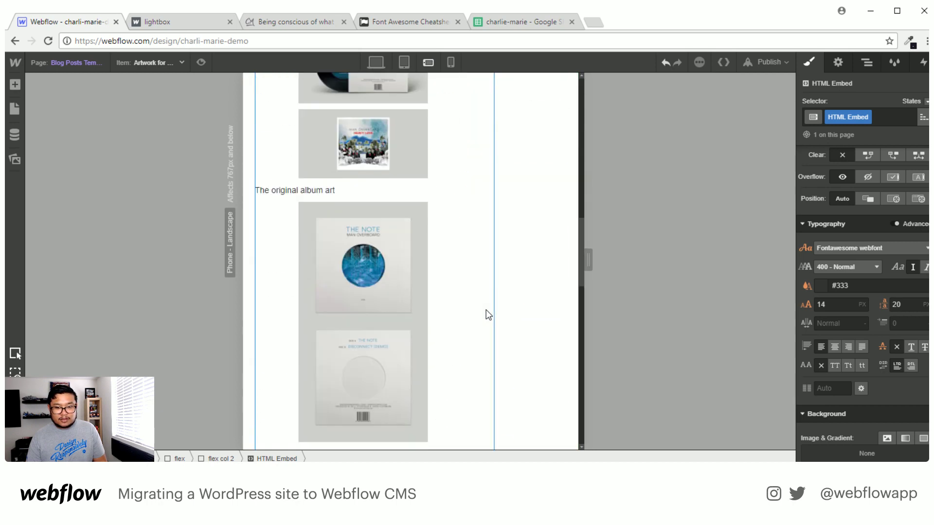
{"action": "scroll", "coordinate": [488, 315], "scroll_direction": "up", "scroll_amount": 6}
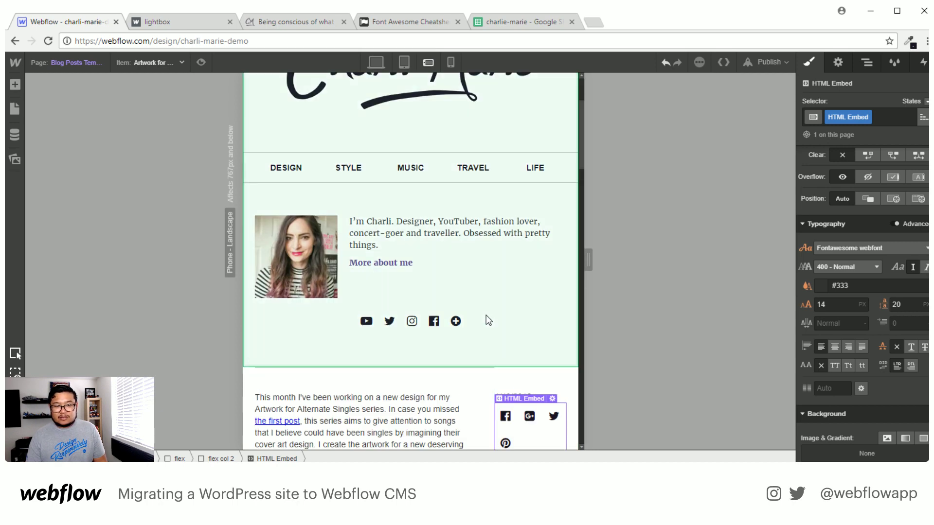
{"action": "left_click", "coordinate": [481, 408]}
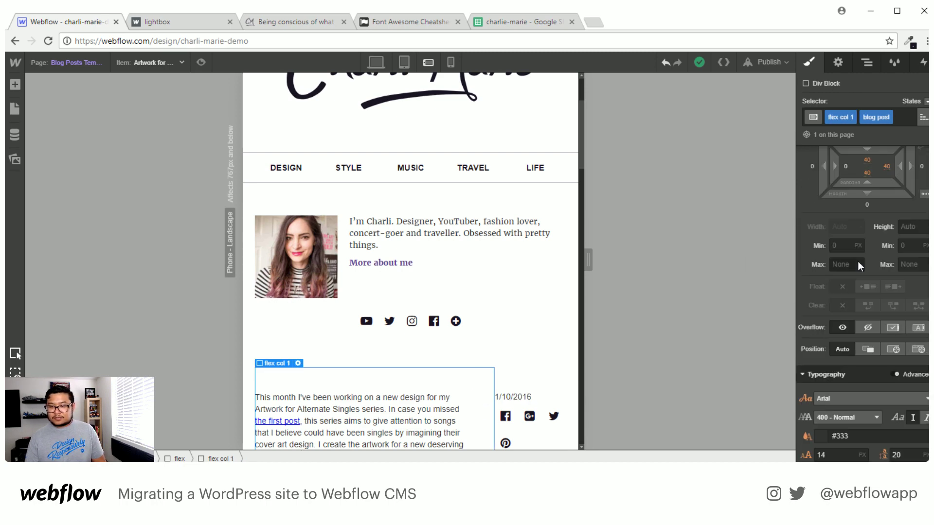
{"action": "scroll", "coordinate": [862, 262], "scroll_direction": "up", "scroll_amount": 5}
{"action": "left_click", "coordinate": [921, 251]}
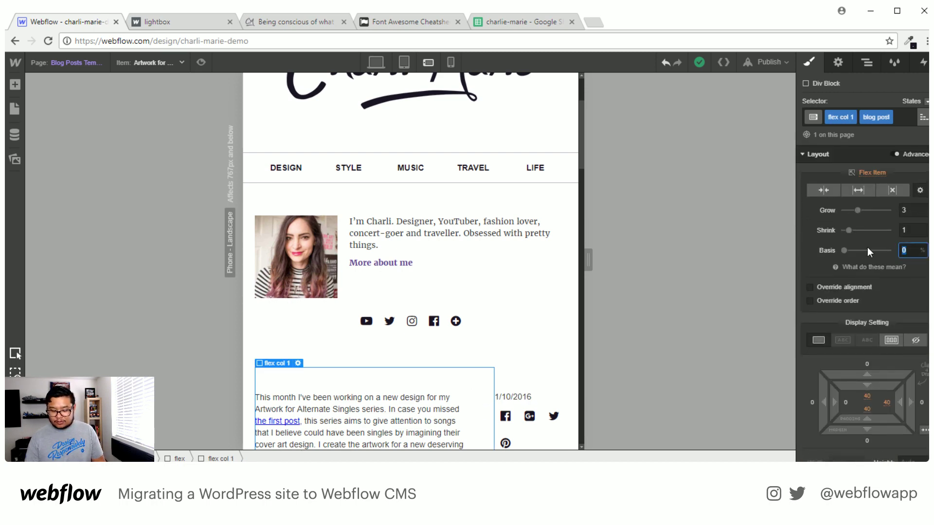
{"action": "type", "text": "100"}
{"action": "key", "text": "Return"}
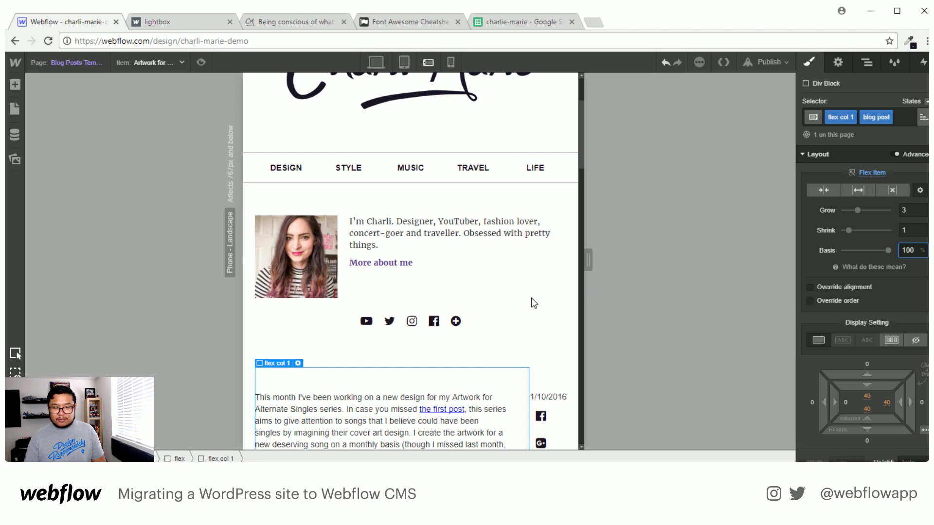
Add the existing combo class "wrap" to the flex container around the post body and share column.
{"action": "left_click", "coordinate": [180, 459]}
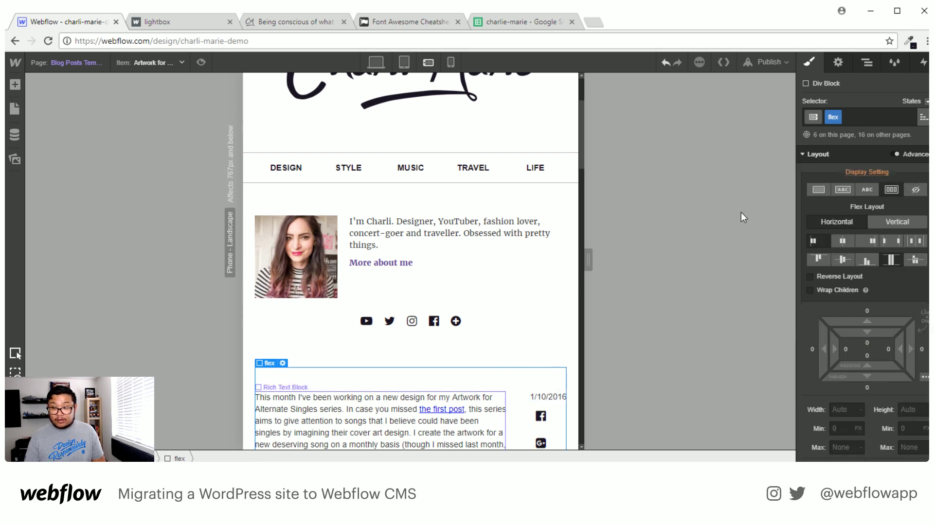
{"action": "left_click", "coordinate": [854, 117]}
{"action": "type", "text": "wrap"}
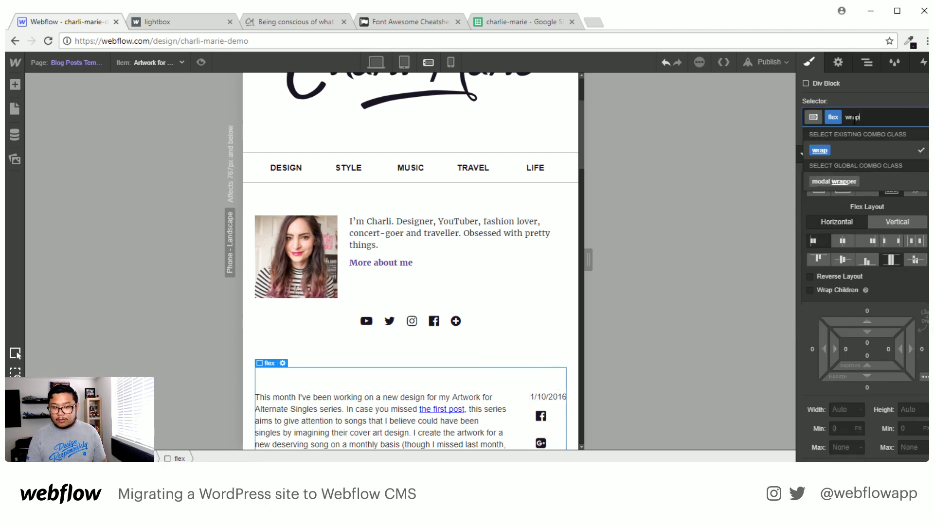
{"action": "key", "text": "Return"}
{"action": "scroll", "coordinate": [499, 364], "scroll_direction": "down", "scroll_amount": 10}
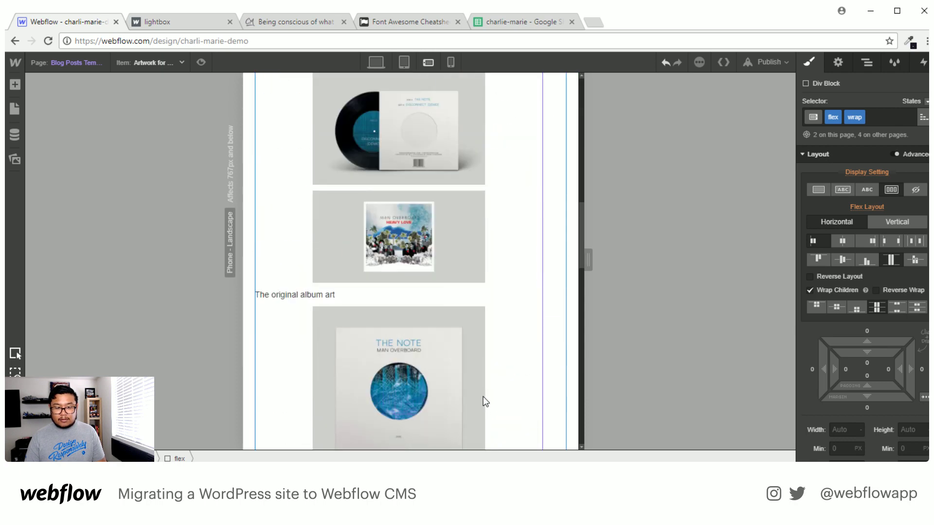
{"action": "scroll", "coordinate": [483, 396], "scroll_direction": "up", "scroll_amount": 7}
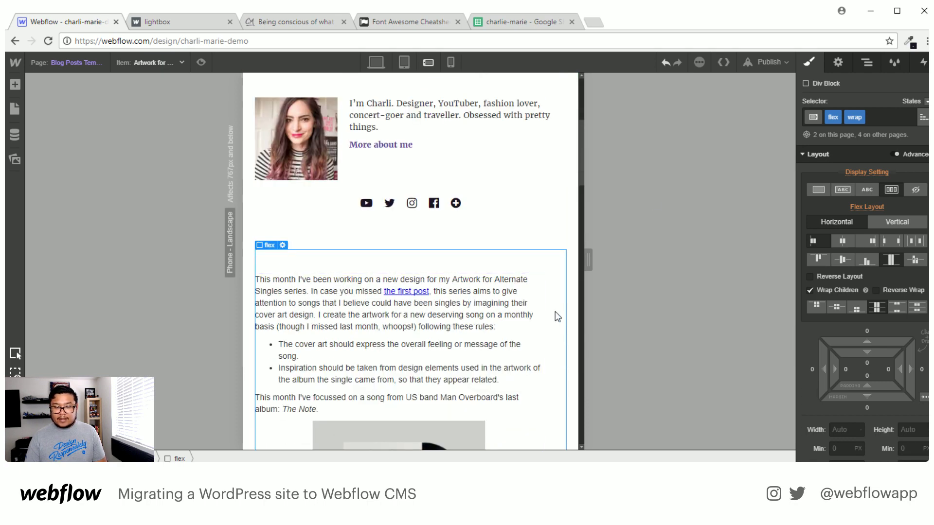
Set the right padding of the post body's flex col 1 block to 0 at the phone landscape breakpoint.
{"action": "left_click", "coordinate": [555, 313]}
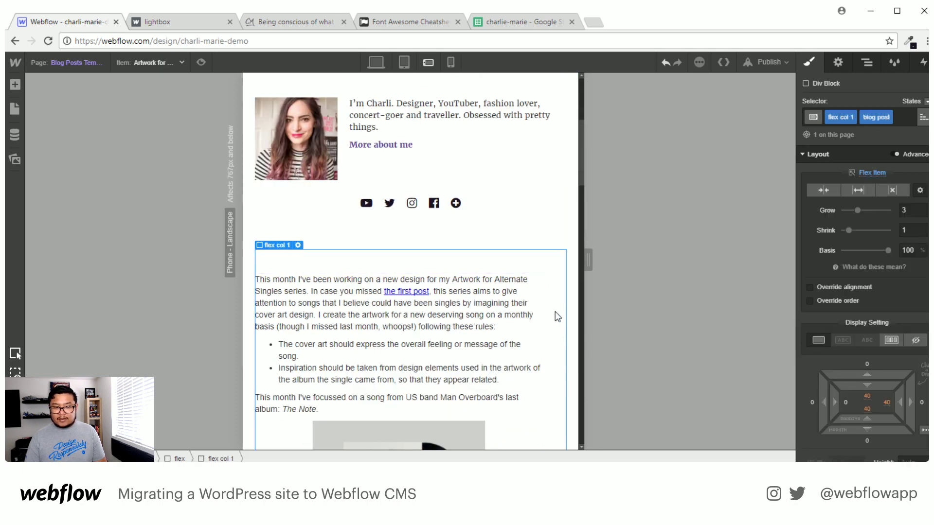
{"action": "left_click", "coordinate": [884, 403]}
{"action": "type", "text": "0"}
{"action": "key", "text": "Return"}
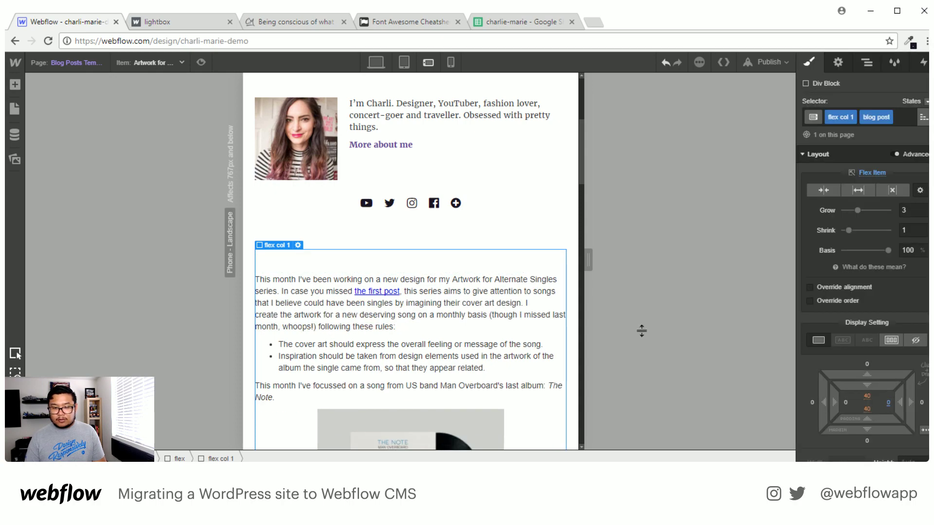
{"action": "scroll", "coordinate": [509, 314], "scroll_direction": "down", "scroll_amount": 20}
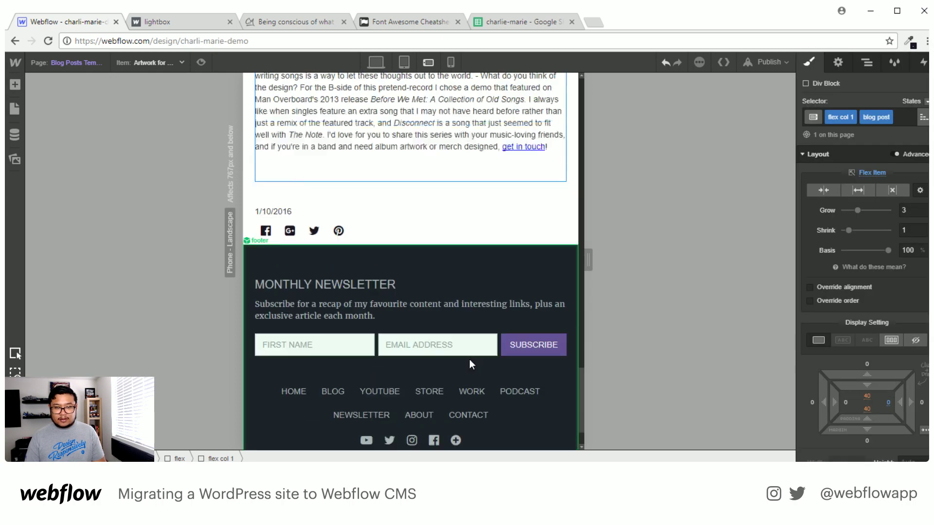
{"action": "scroll", "coordinate": [467, 352], "scroll_direction": "up", "scroll_amount": 5}
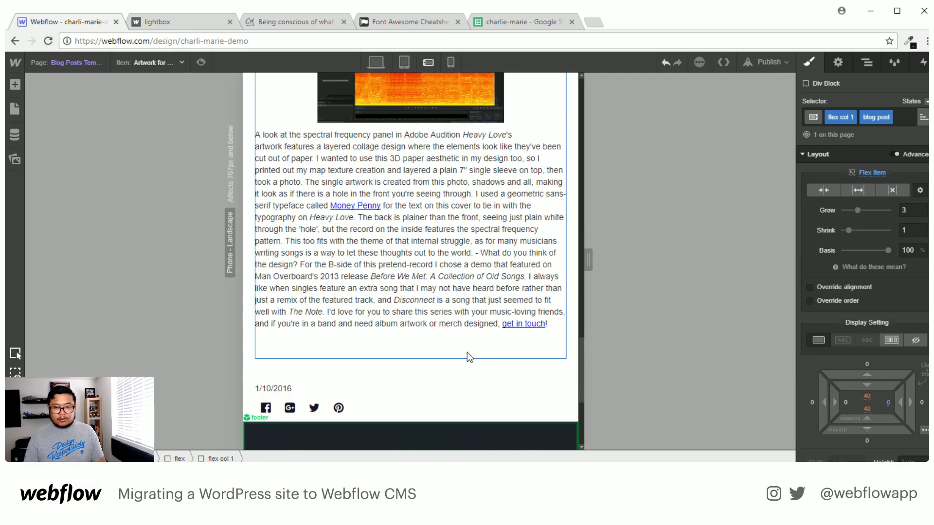
Check the post template at the phone portrait breakpoint and publish the site to its webflow.io domain.
{"action": "left_click", "coordinate": [450, 63]}
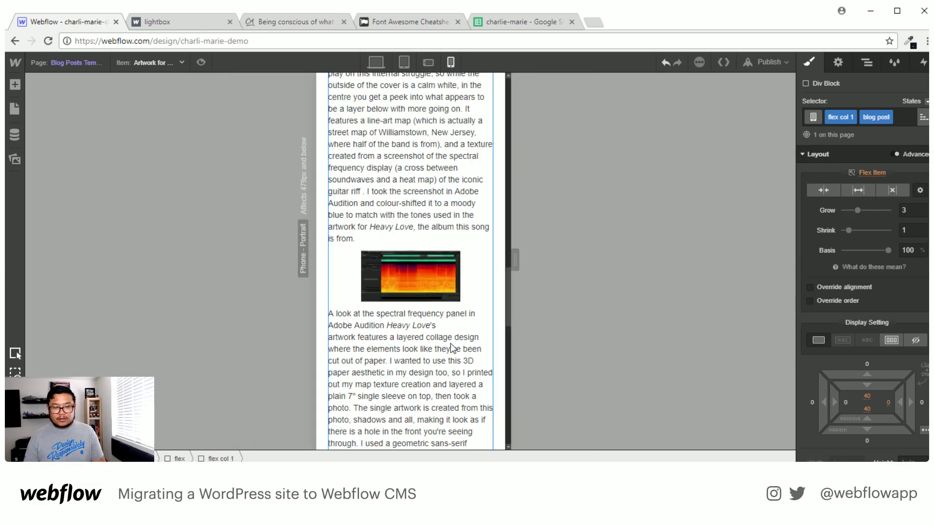
{"action": "scroll", "coordinate": [449, 343], "scroll_direction": "down", "scroll_amount": 10}
{"action": "scroll", "coordinate": [449, 342], "scroll_direction": "down", "scroll_amount": 15}
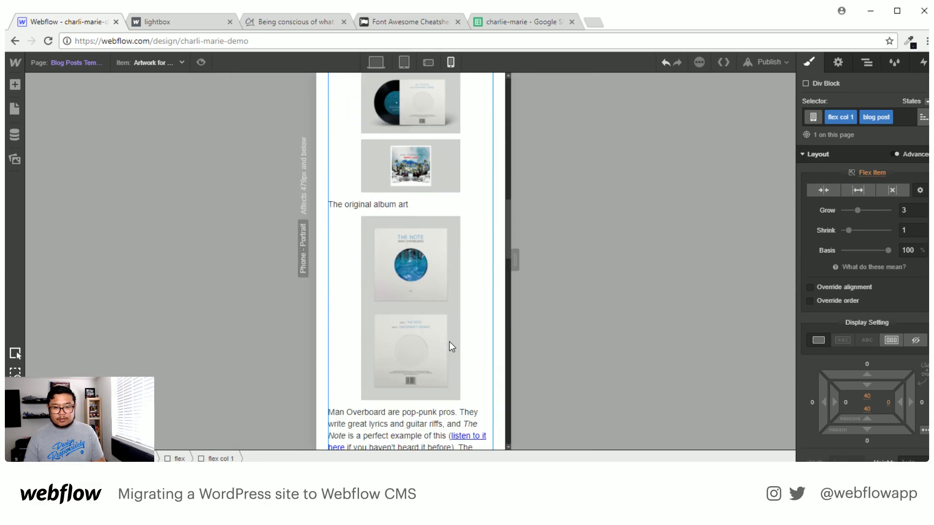
{"action": "scroll", "coordinate": [448, 341], "scroll_direction": "up", "scroll_amount": 5}
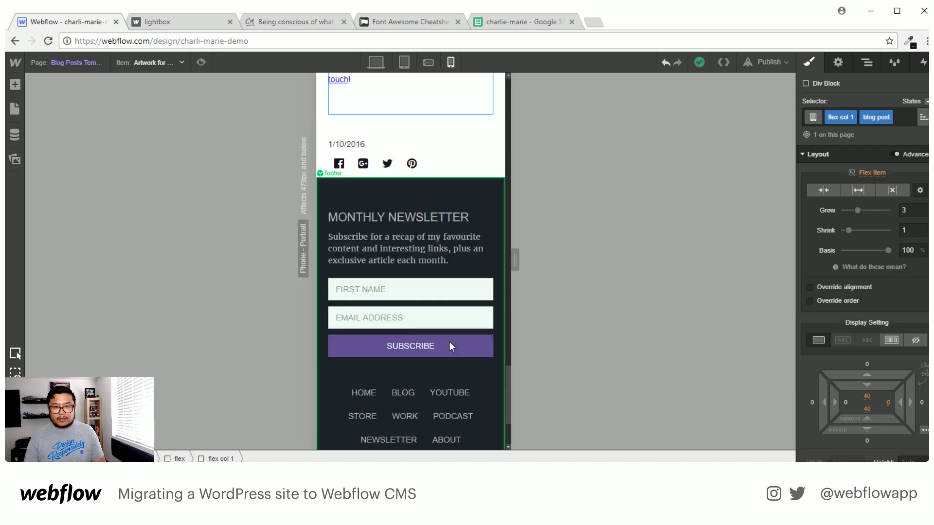
{"action": "left_click", "coordinate": [766, 62]}
{"action": "left_click", "coordinate": [645, 175]}
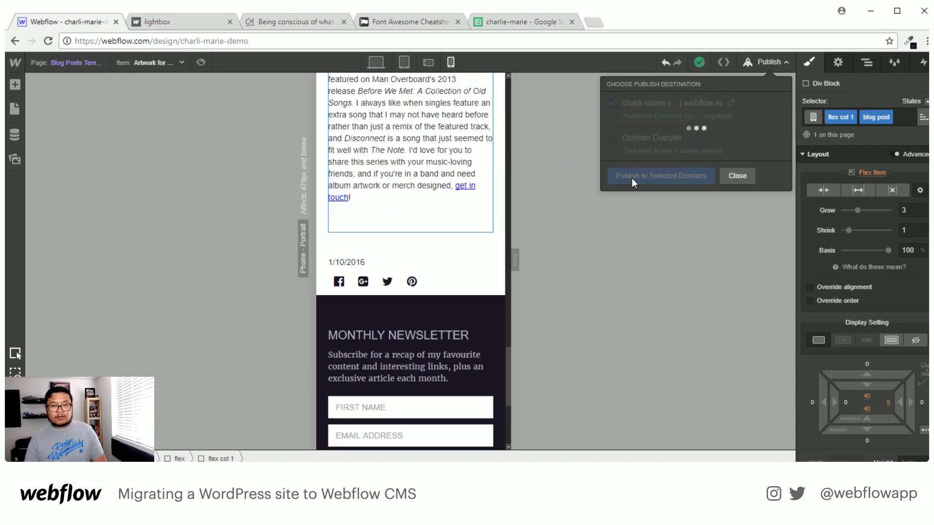
Open the published home page at charli-marie-demo.webflow.io in place of the lightbox page and browse down to its blog posts.
{"action": "left_click", "coordinate": [192, 24]}
{"action": "left_click_drag", "start_coordinate": [184, 41], "coordinate": [269, 36]}
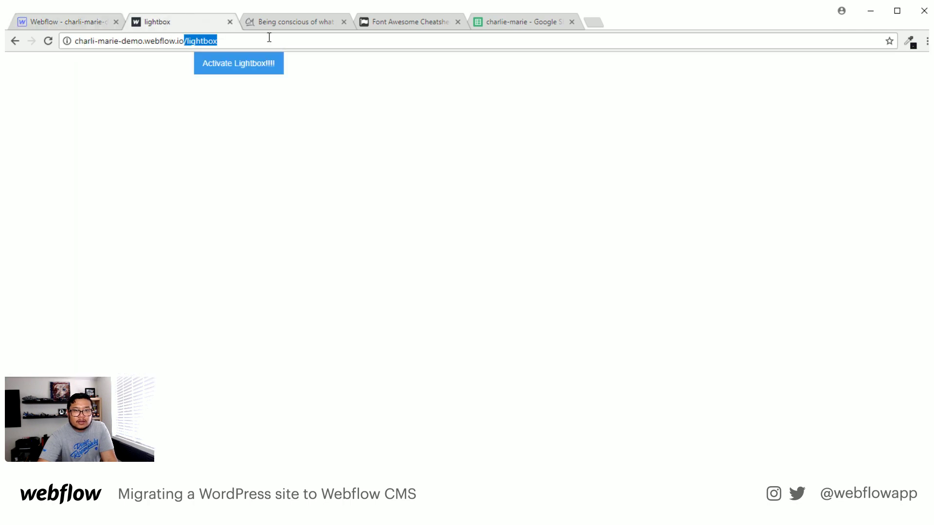
{"action": "key", "text": "BackSpace"}
{"action": "key", "text": "Return"}
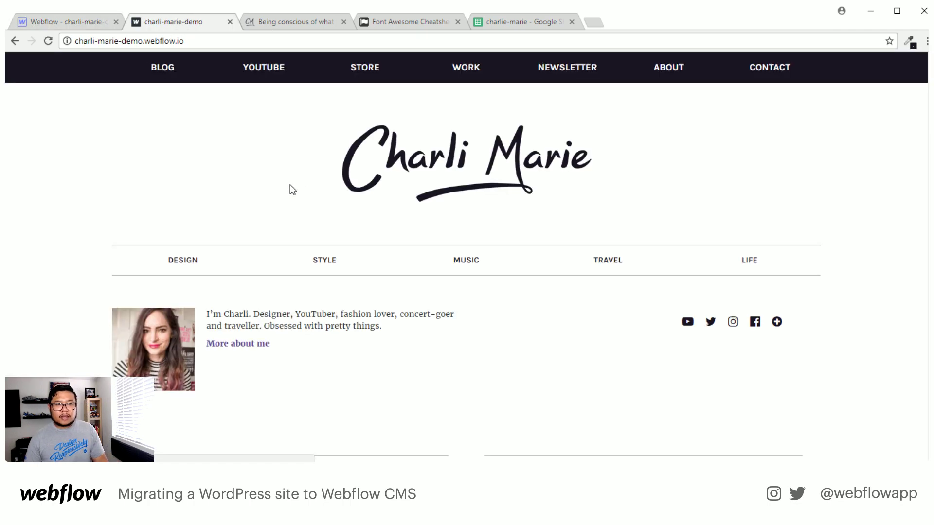
{"action": "scroll", "coordinate": [296, 191], "scroll_direction": "down", "scroll_amount": 8}
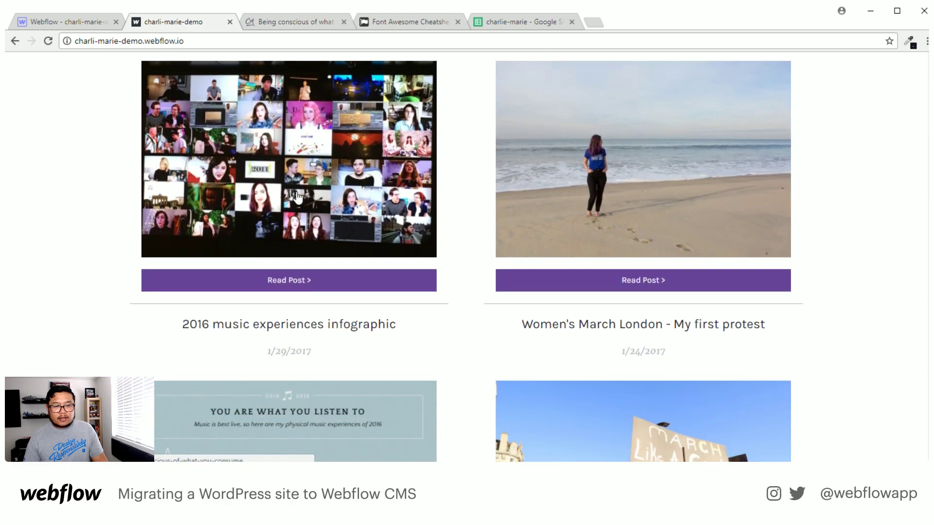
Open the "Being conscious of what you consume" post on the published site and review its layout down to the footer.
{"action": "left_click", "coordinate": [296, 193]}
{"action": "scroll", "coordinate": [296, 192], "scroll_direction": "down", "scroll_amount": 2}
{"action": "scroll", "coordinate": [296, 192], "scroll_direction": "down", "scroll_amount": 8}
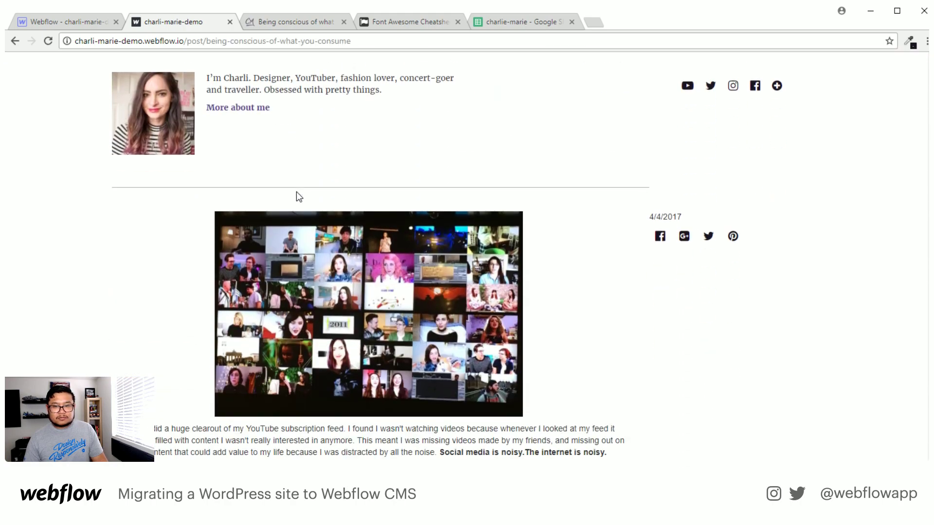
{"action": "scroll", "coordinate": [296, 192], "scroll_direction": "down", "scroll_amount": 4}
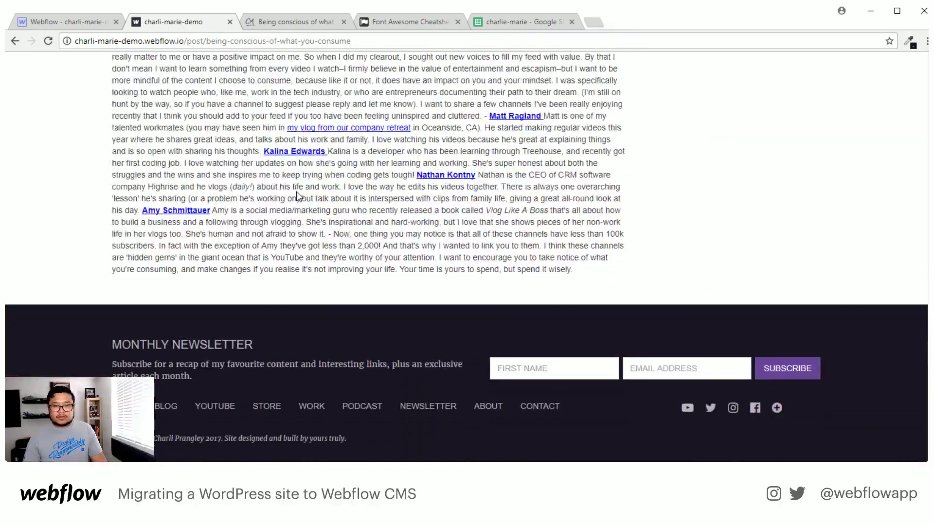
{"action": "scroll", "coordinate": [338, 260], "scroll_direction": "up", "scroll_amount": 1}
{"action": "scroll", "coordinate": [338, 260], "scroll_direction": "up", "scroll_amount": 15}
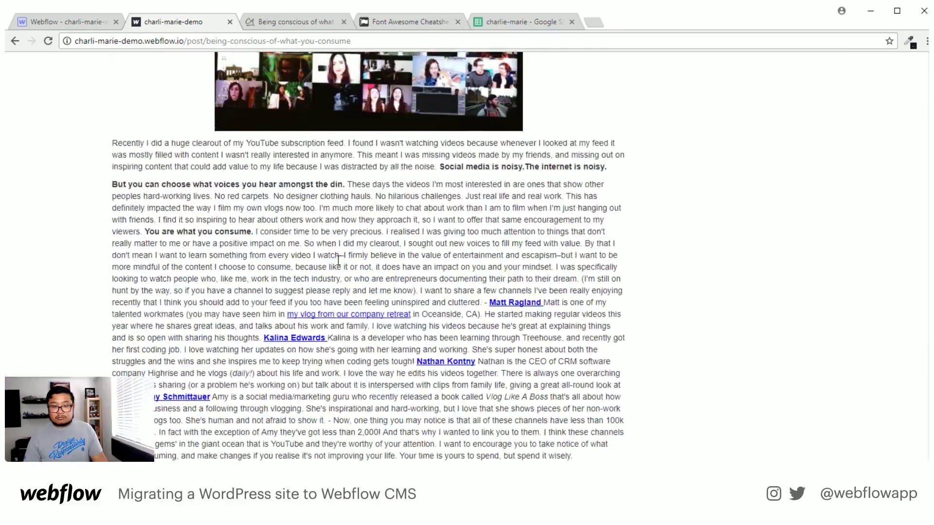
{"action": "scroll", "coordinate": [338, 260], "scroll_direction": "up", "scroll_amount": 2}
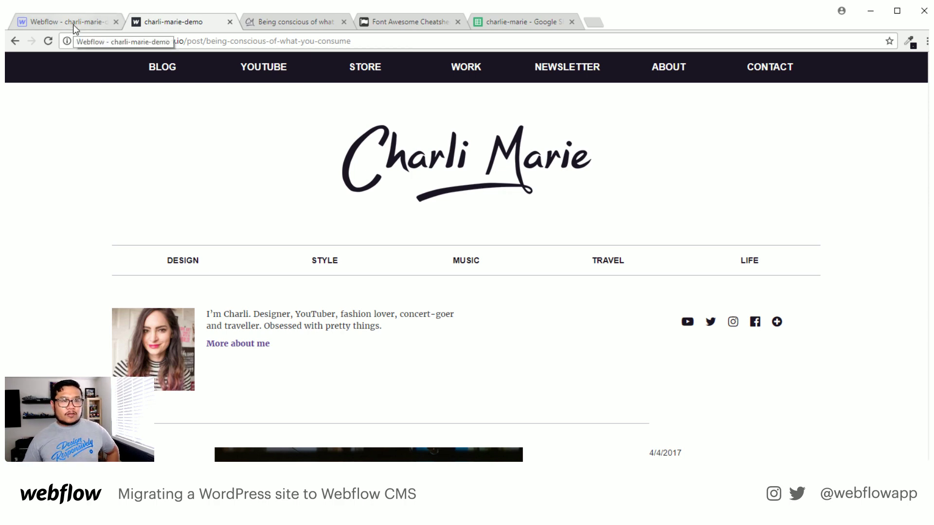
Switch to the Webflow Designer, open the Home page and look over its header and first blog post cards.
{"action": "left_click", "coordinate": [105, 25]}
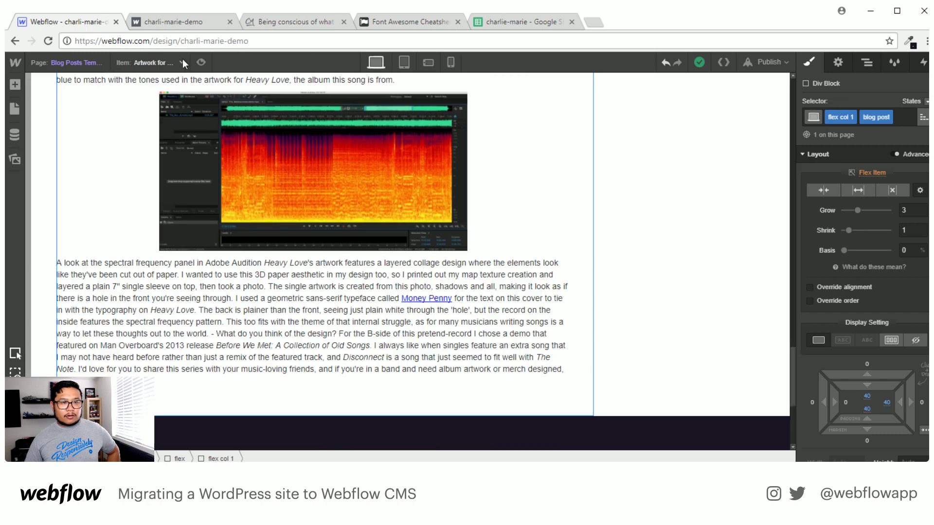
{"action": "left_click", "coordinate": [14, 109]}
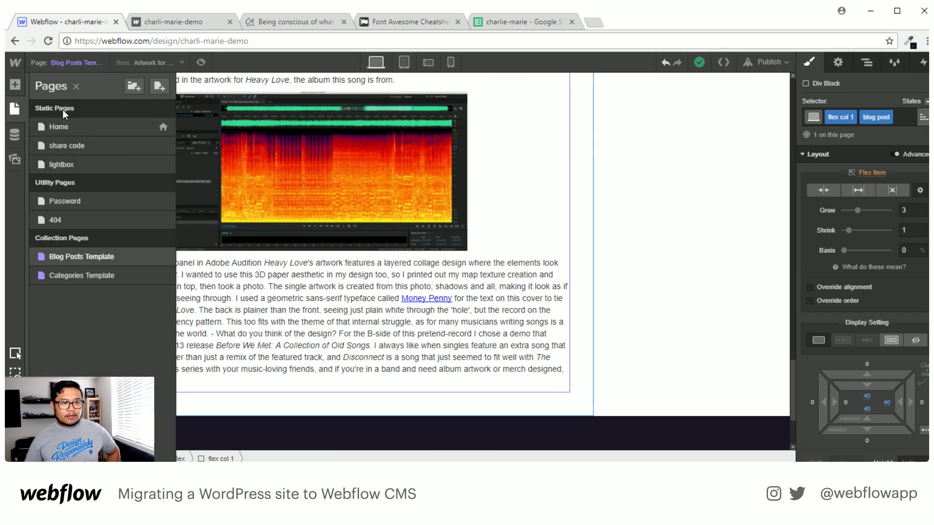
{"action": "left_click", "coordinate": [66, 126]}
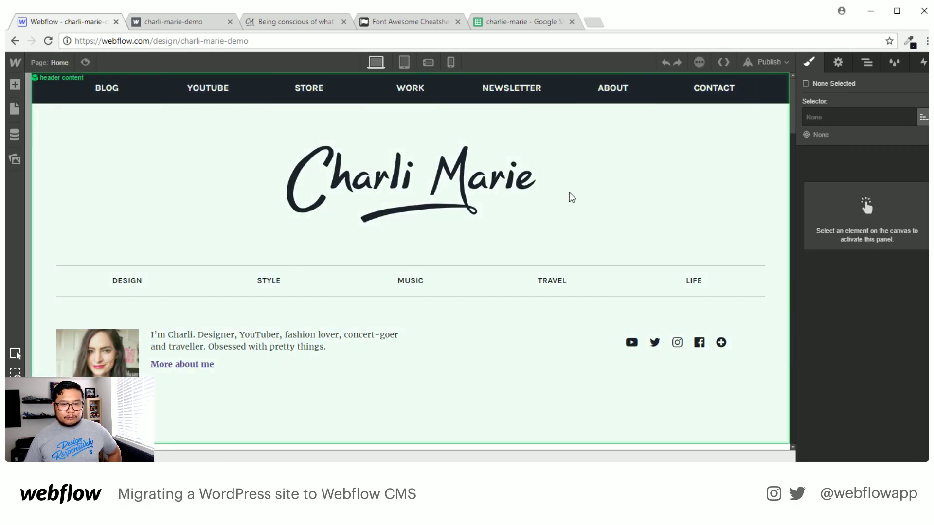
{"action": "scroll", "coordinate": [511, 321], "scroll_direction": "down", "scroll_amount": 5}
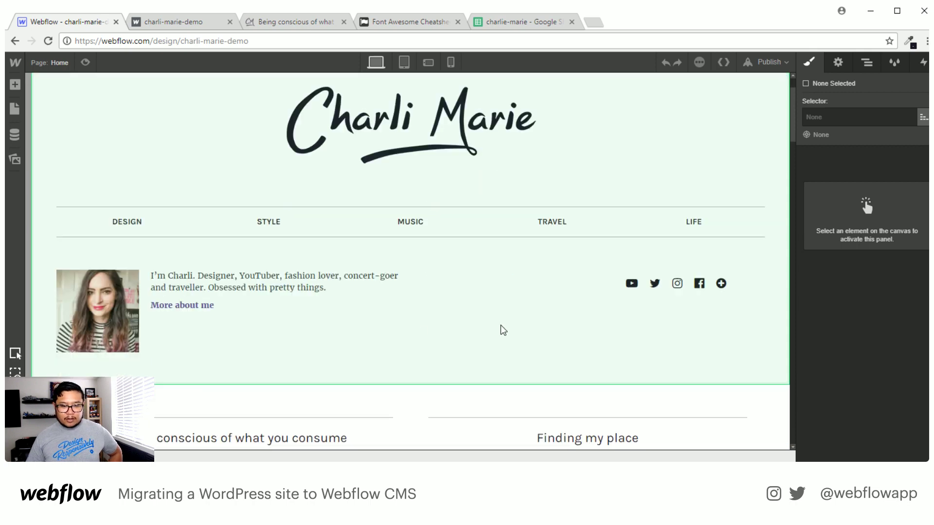
{"action": "scroll", "coordinate": [495, 343], "scroll_direction": "up", "scroll_amount": 5}
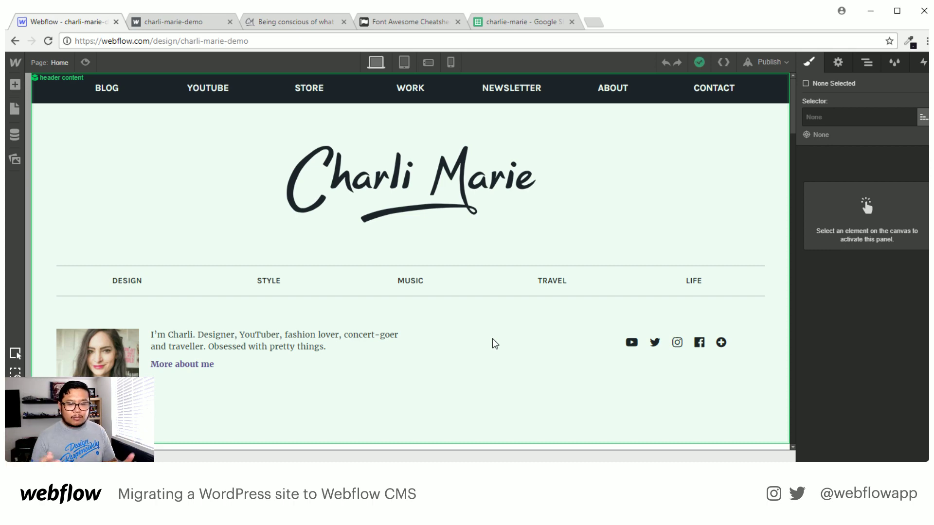
{"action": "scroll", "coordinate": [471, 350], "scroll_direction": "down", "scroll_amount": 5}
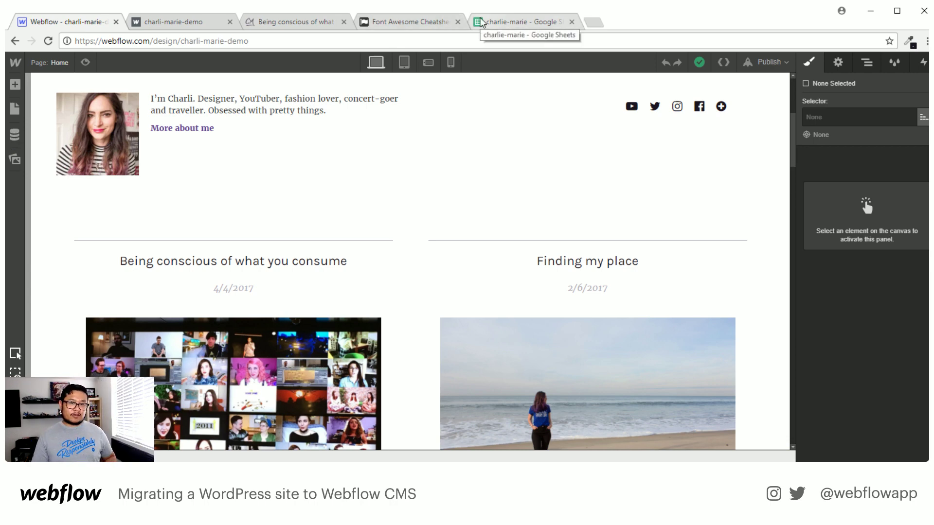
{"action": "scroll", "coordinate": [329, 381], "scroll_direction": "down", "scroll_amount": 3}
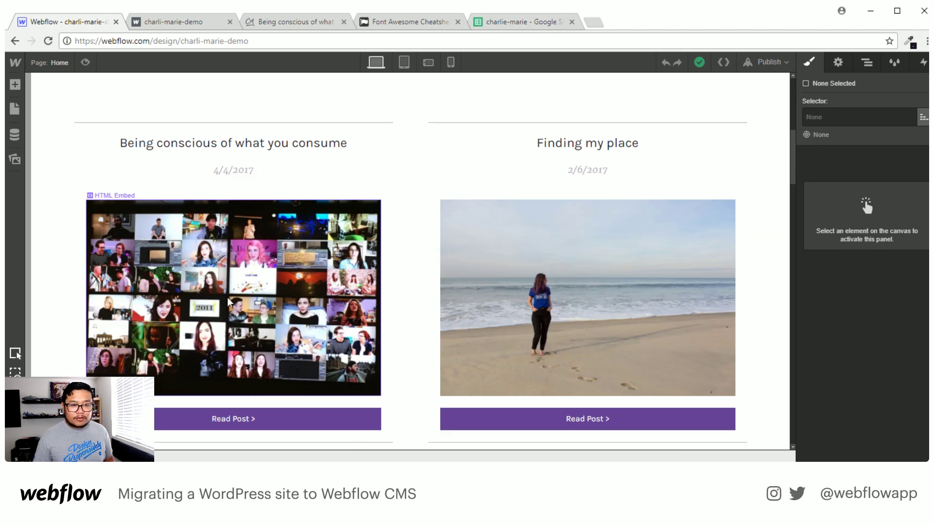
Examine the custom code of the post card's HTML embed and the fields available for its Post Thumbnail reference, leaving the code unchanged.
{"action": "double_click", "coordinate": [330, 381]}
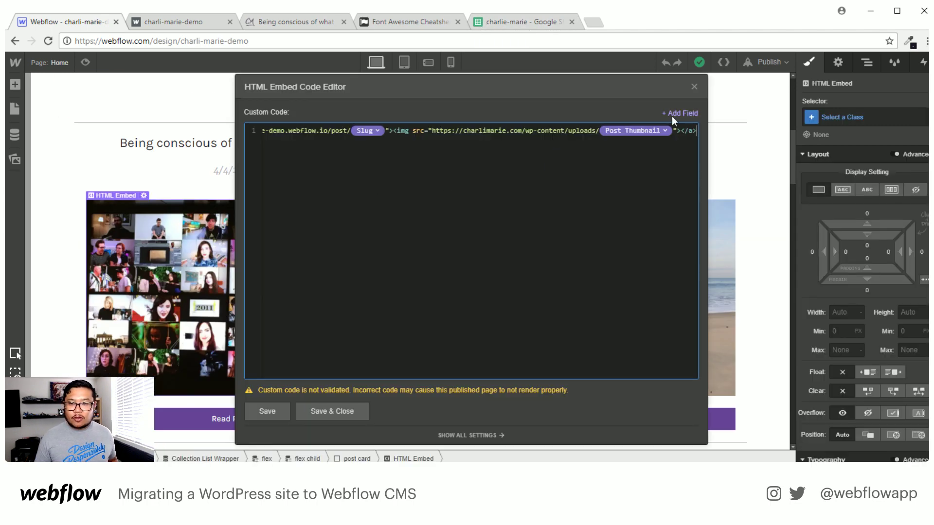
{"action": "left_click", "coordinate": [664, 130]}
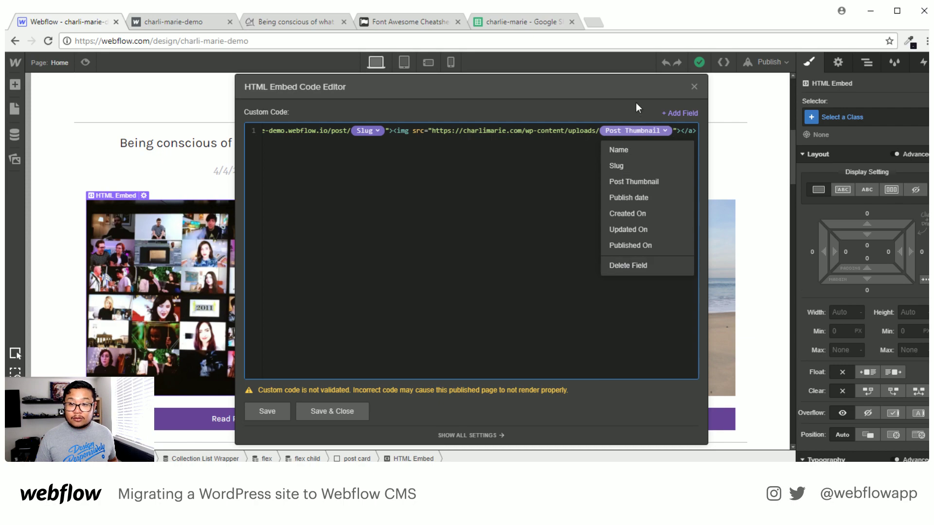
{"action": "left_click", "coordinate": [693, 88]}
Review the Home page's remaining post cards and footer, check the tablet and phone breakpoints, and return to the desktop view.
{"action": "scroll", "coordinate": [215, 339], "scroll_direction": "down", "scroll_amount": 8}
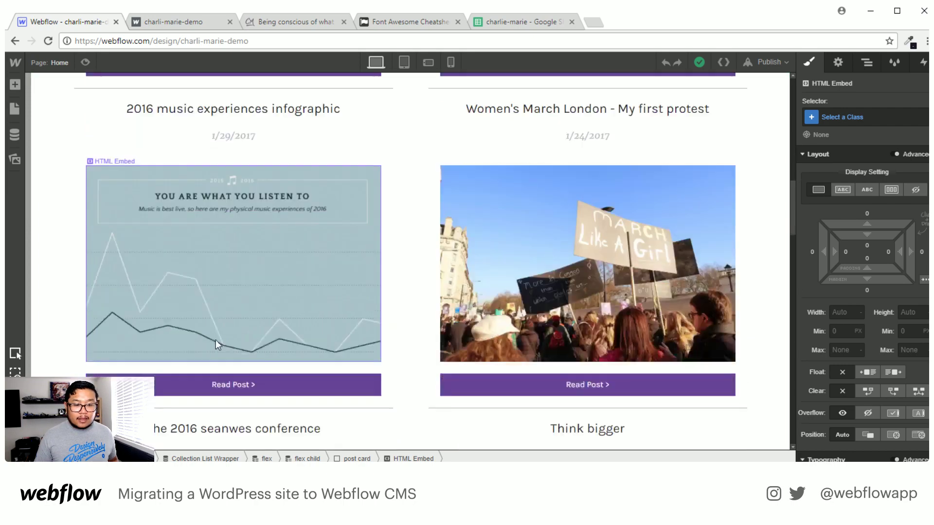
{"action": "scroll", "coordinate": [215, 340], "scroll_direction": "down", "scroll_amount": 3}
{"action": "scroll", "coordinate": [393, 75], "scroll_direction": "down", "scroll_amount": 5}
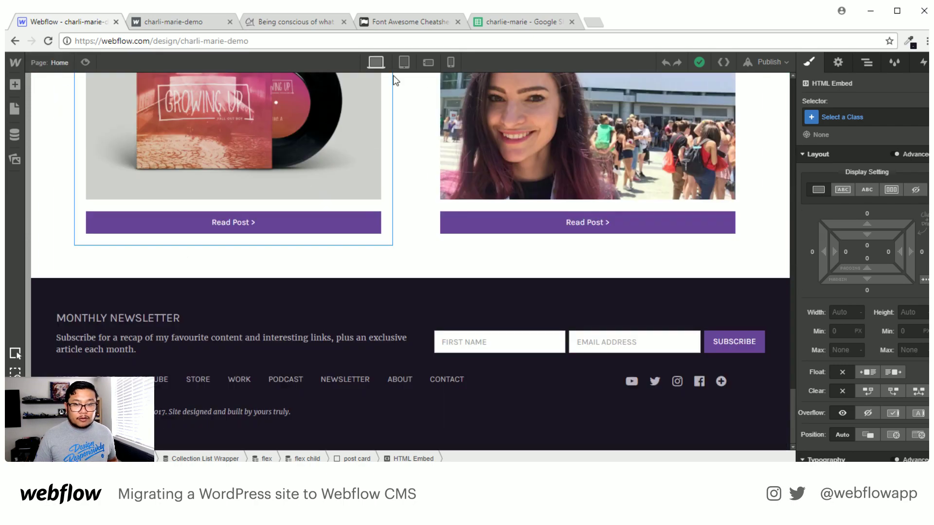
{"action": "left_click", "coordinate": [404, 62]}
{"action": "left_click", "coordinate": [434, 62]}
{"action": "left_click", "coordinate": [450, 59]}
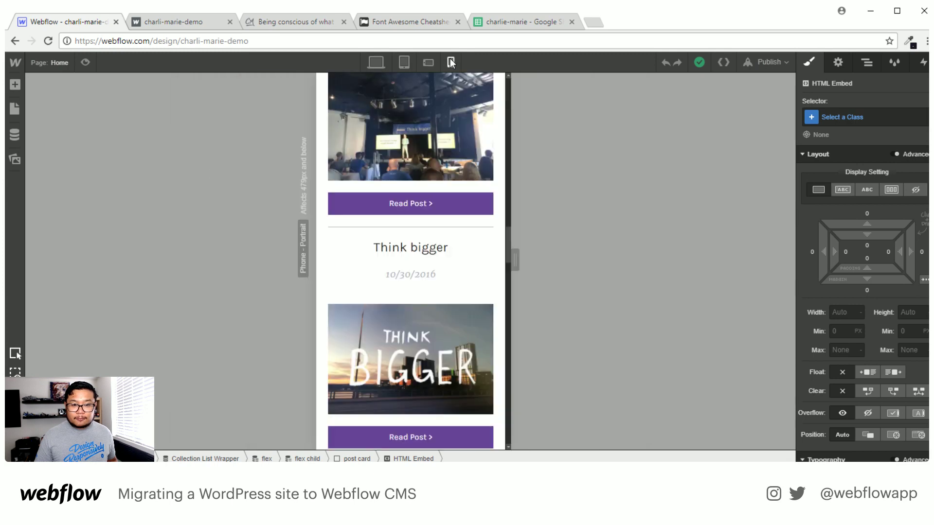
{"action": "left_click", "coordinate": [429, 62]}
{"action": "left_click", "coordinate": [375, 62]}
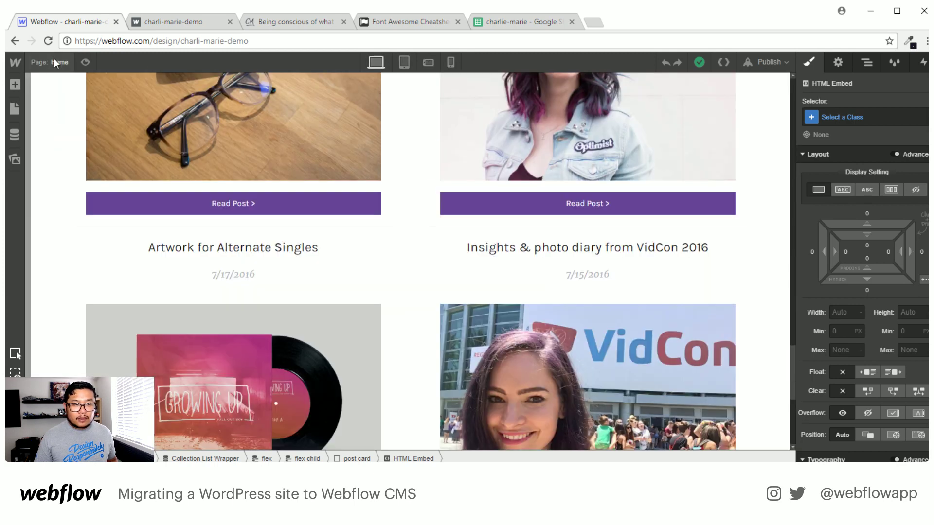
Open the Blog Posts Template and look over its header and post body.
{"action": "left_click", "coordinate": [14, 109]}
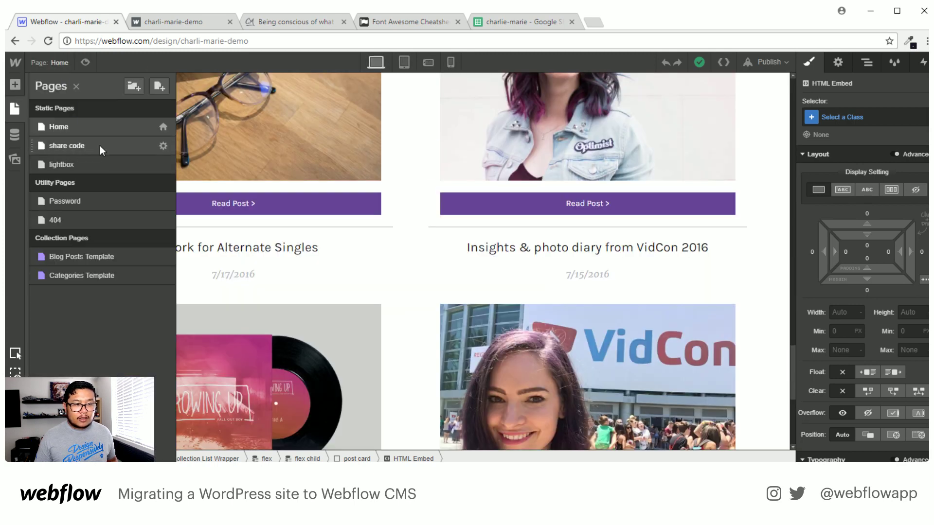
{"action": "left_click", "coordinate": [84, 265]}
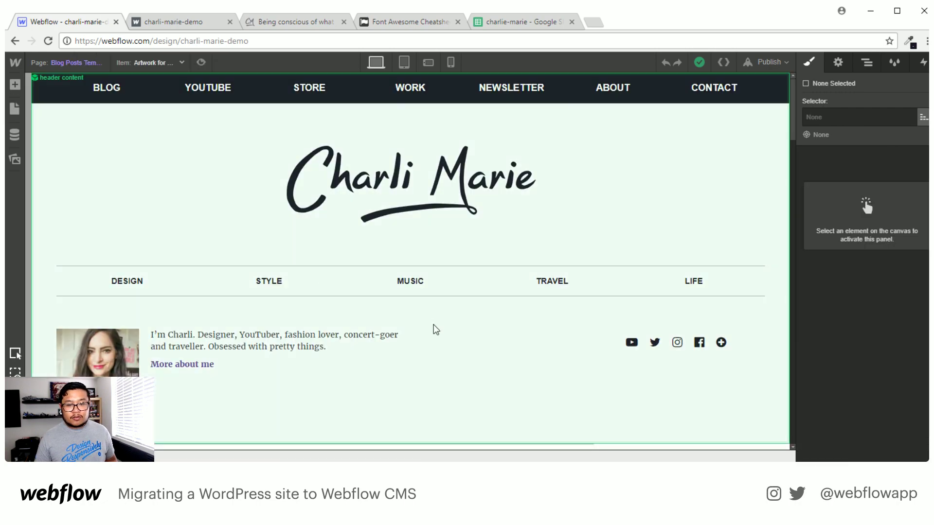
{"action": "scroll", "coordinate": [434, 328], "scroll_direction": "down", "scroll_amount": 10}
{"action": "scroll", "coordinate": [417, 402], "scroll_direction": "up", "scroll_amount": 10}
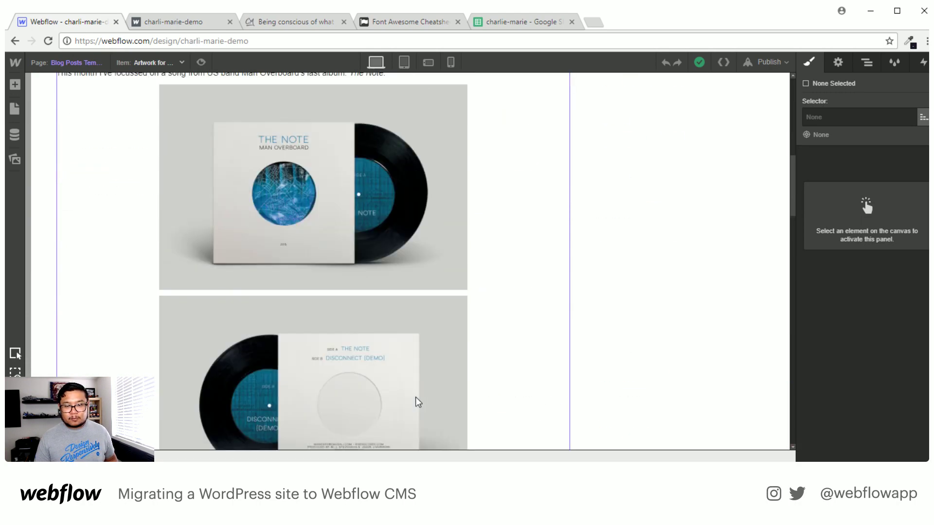
View the lightbox page and return to the Home page.
{"action": "left_click", "coordinate": [49, 66]}
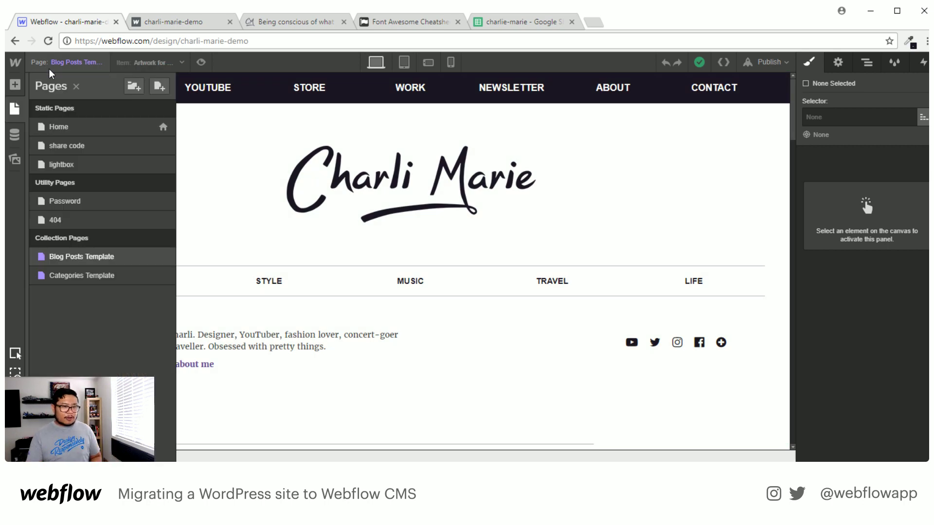
{"action": "left_click", "coordinate": [64, 164]}
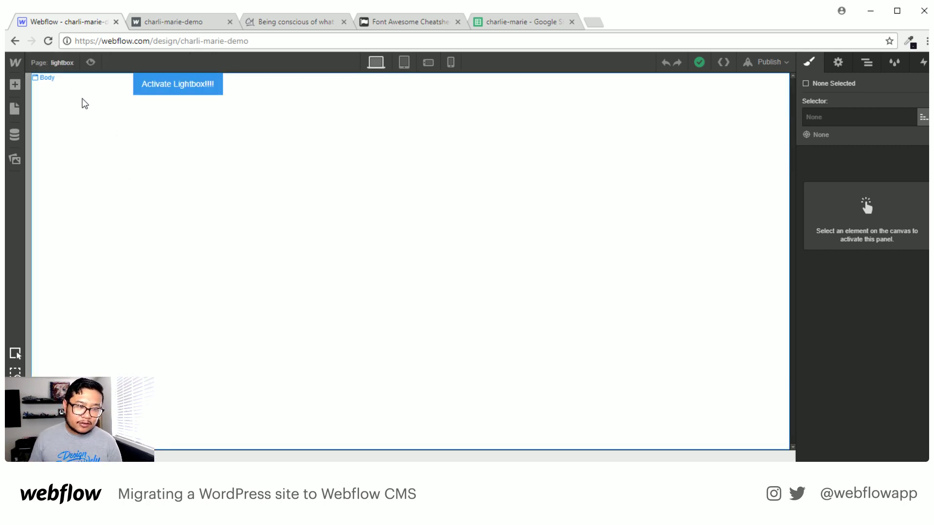
{"action": "left_click", "coordinate": [54, 62]}
{"action": "left_click", "coordinate": [80, 131]}
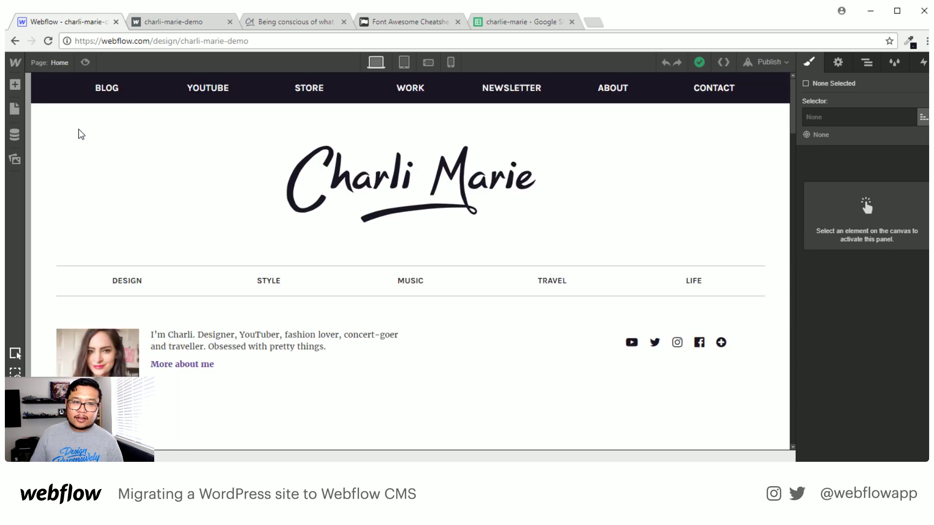